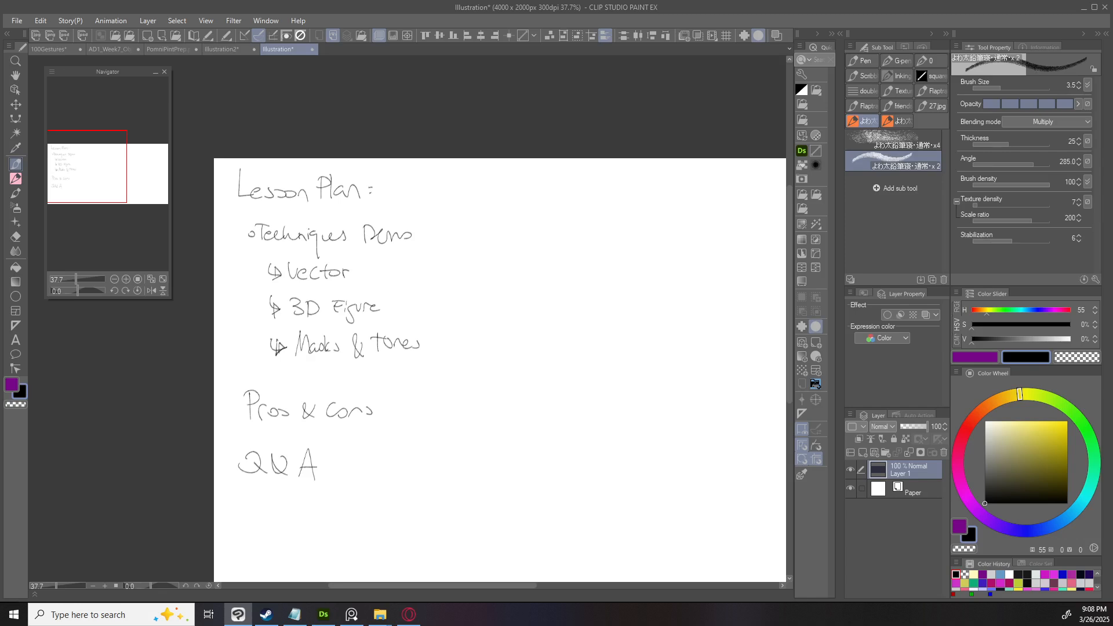
Number the Vector, 3D Figure and Masks & Tones items of the lesson plan with circled 1, 2 and 3.
drag(499, 370, 475, 386)
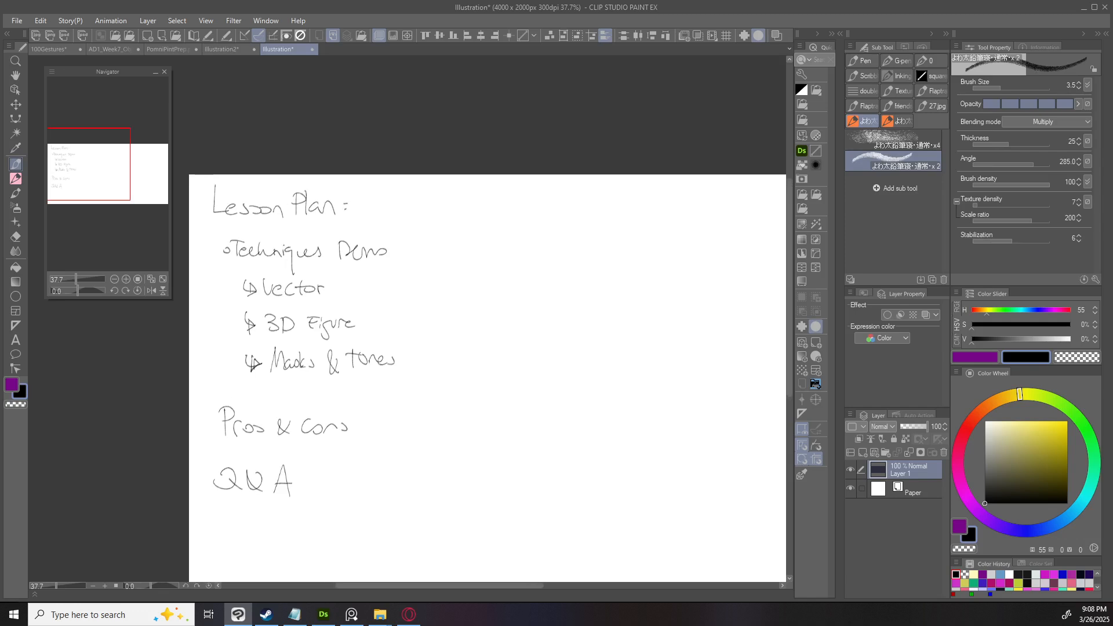
mouse_move(344, 270)
mouse_down()
mouse_move(346, 292)
mouse_move(381, 327)
mouse_move(361, 330)
mouse_move(410, 367)
mouse_move(396, 357)
mouse_up()
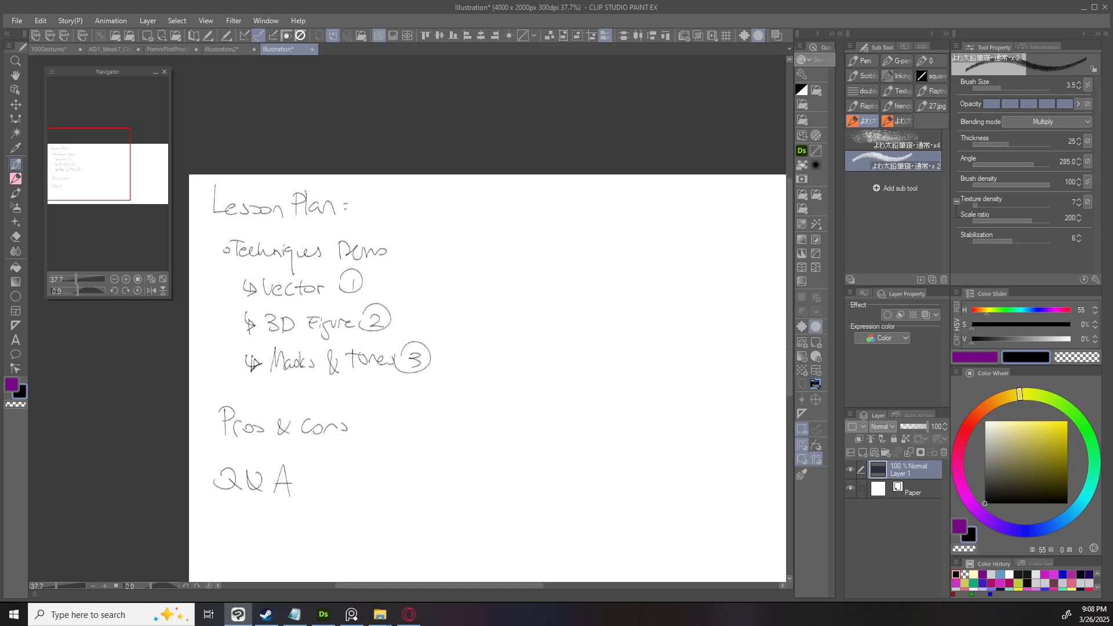
mouse_move(626, 300)
mouse_down()
mouse_move(601, 285)
mouse_move(611, 288)
mouse_up()
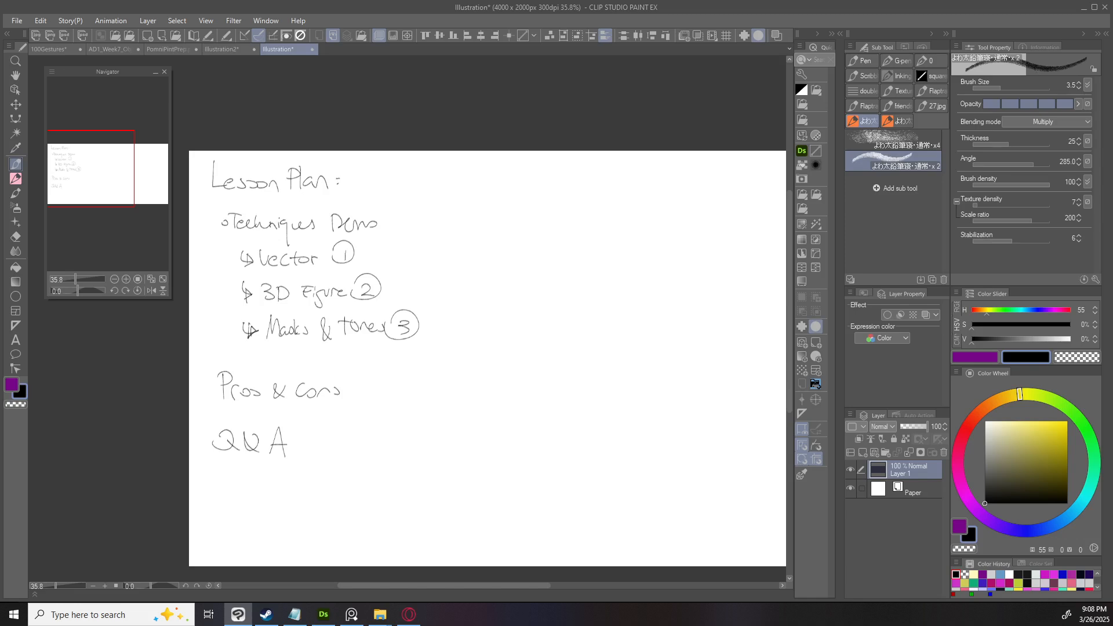
Hide the lesson plan layer and handwrite the heading "Graphics Program" on a new raster layer near the canvas's upper-left corner.
click(849, 468)
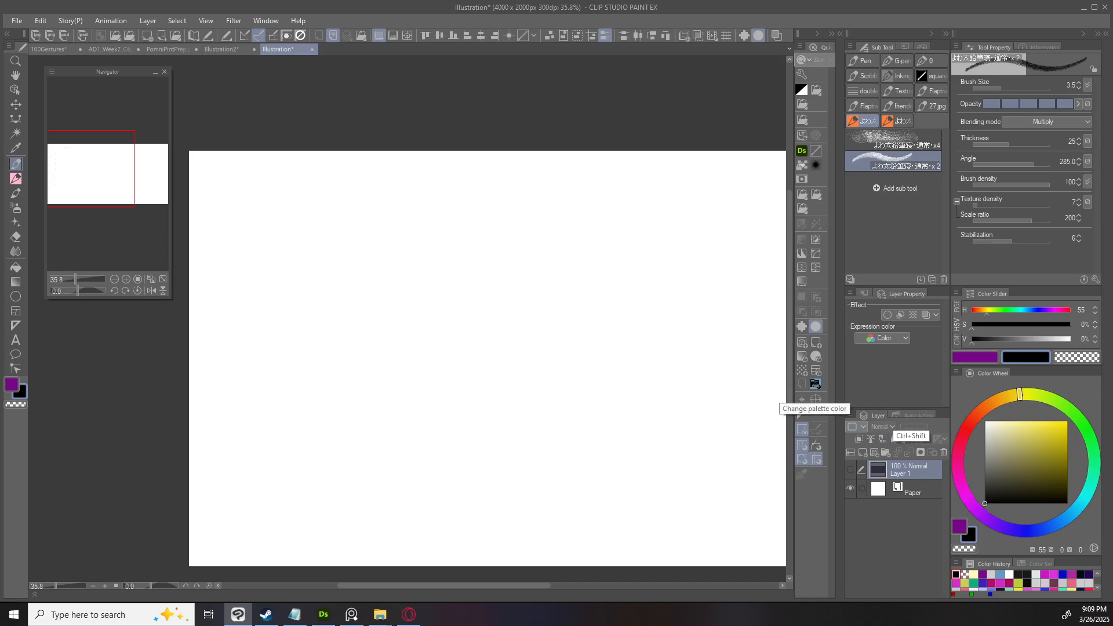
click(816, 384)
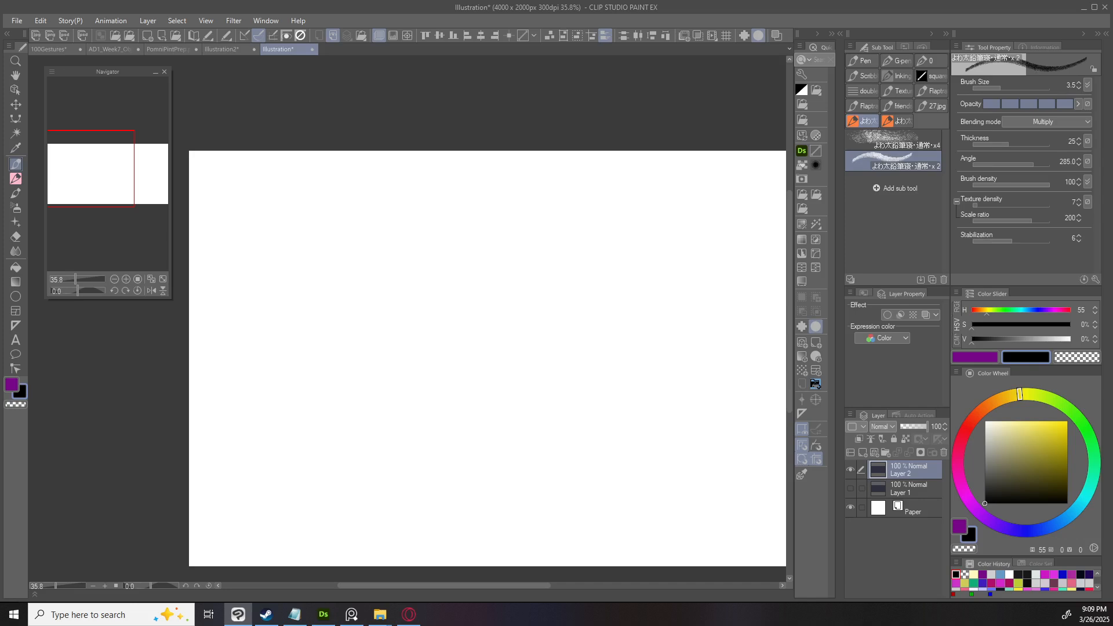
drag(288, 186, 299, 192)
mouse_move(305, 193)
mouse_down()
mouse_move(379, 203)
mouse_move(382, 190)
mouse_move(400, 192)
mouse_up()
drag(403, 193, 402, 194)
mouse_move(413, 192)
mouse_down()
mouse_move(408, 209)
mouse_move(421, 192)
mouse_up()
drag(424, 197, 432, 199)
drag(434, 199, 453, 199)
Handwrite the subheading "Raster Lines" beneath the "Graphics Program" heading.
drag(322, 239, 324, 268)
mouse_move(323, 240)
mouse_down()
mouse_move(323, 268)
mouse_move(349, 264)
mouse_up()
mouse_move(359, 255)
mouse_down()
mouse_move(351, 265)
mouse_move(367, 264)
mouse_up()
drag(360, 258, 399, 259)
drag(402, 251, 422, 259)
drag(430, 253, 357, 237)
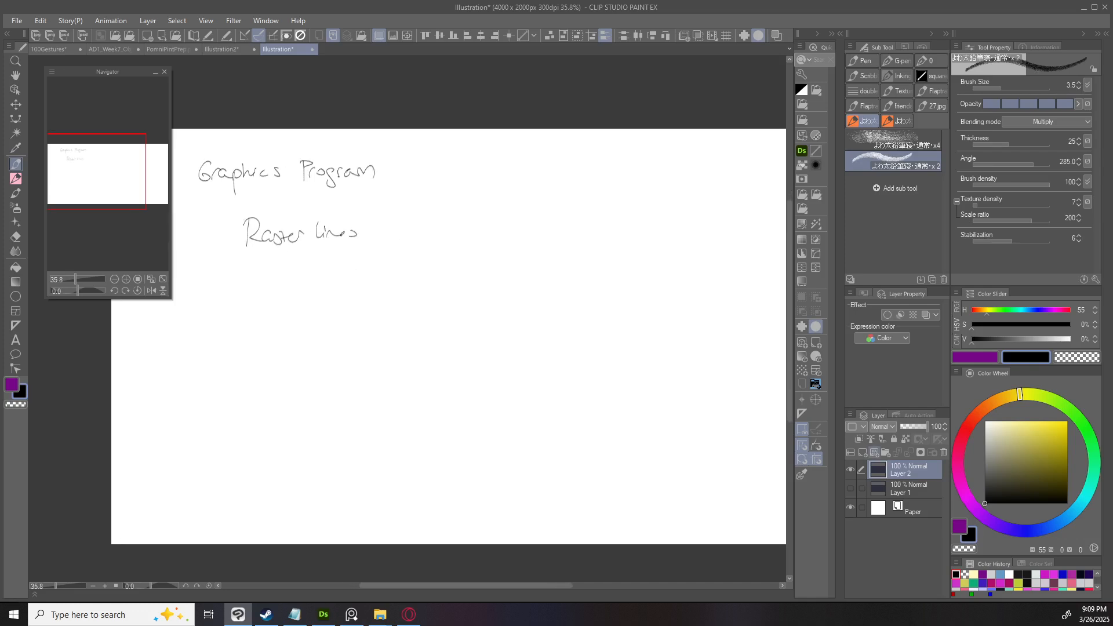
Add a vector layer and handwrite "Vector Lines" on it, level with and well to the right of "Raster Lines".
click(874, 452)
mouse_move(585, 193)
mouse_down()
mouse_move(588, 217)
mouse_move(599, 200)
mouse_move(625, 212)
mouse_move(623, 232)
mouse_up()
key(ctrl+z)
drag(616, 221, 650, 219)
mouse_move(658, 210)
mouse_down()
mouse_move(668, 229)
mouse_move(691, 231)
mouse_up()
drag(699, 232, 744, 239)
drag(471, 344, 497, 328)
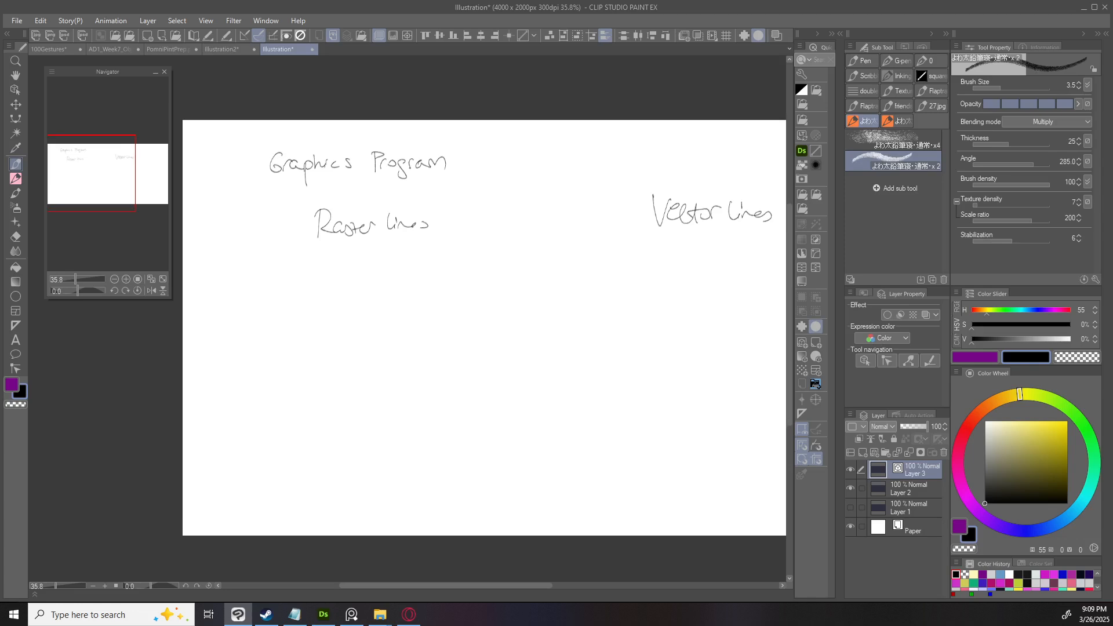
drag(496, 328, 459, 353)
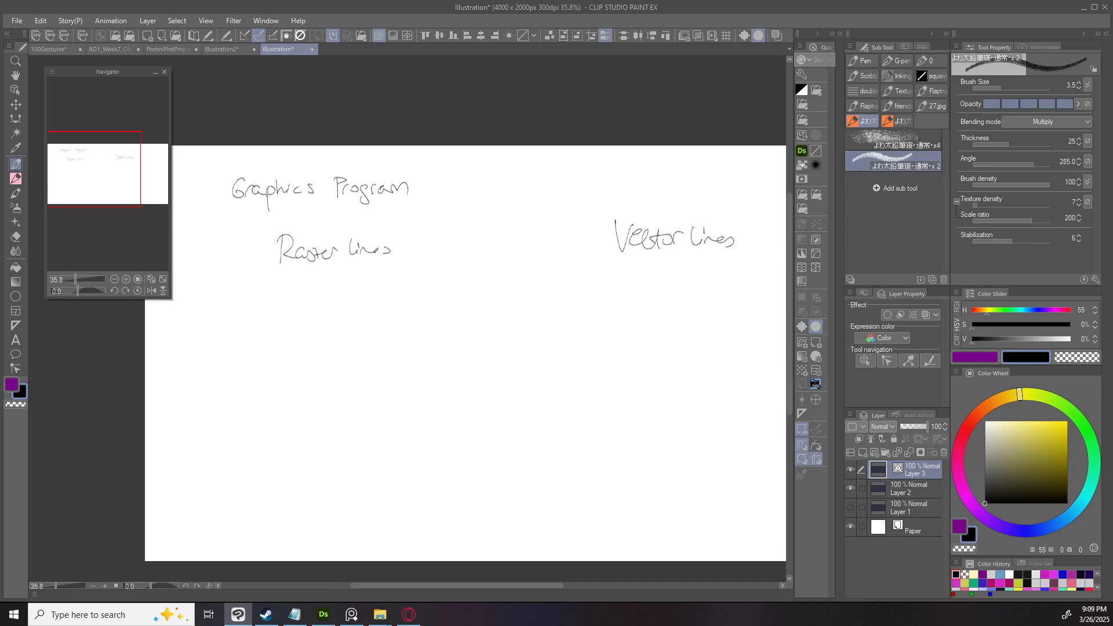
Add a new raster layer directly above the layer holding the "Raster Lines" handwriting.
key(o)
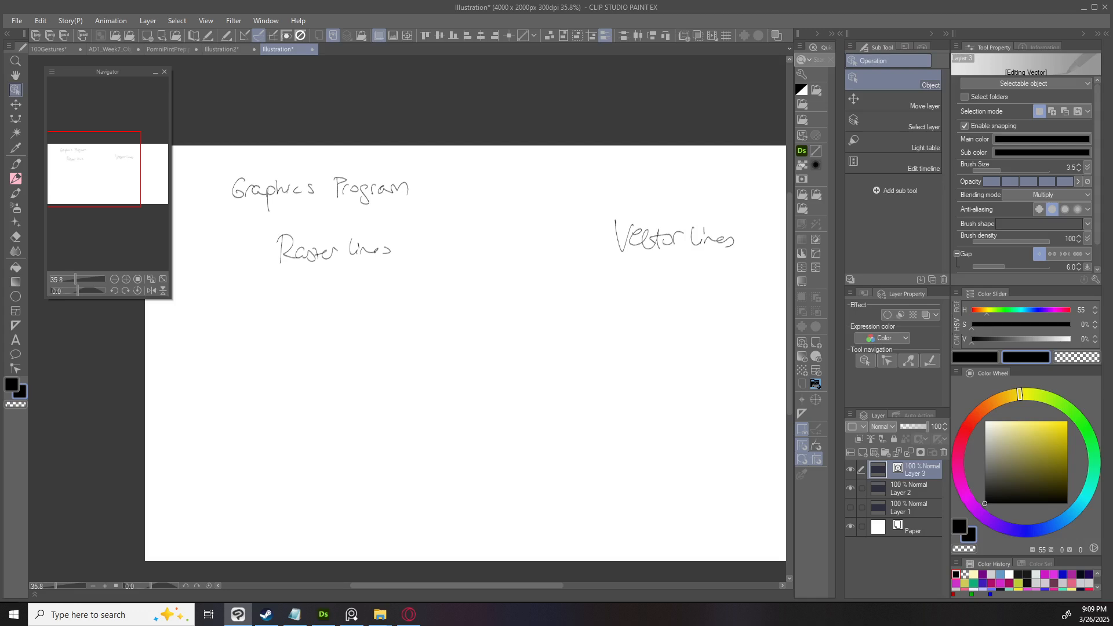
drag(465, 353, 489, 343)
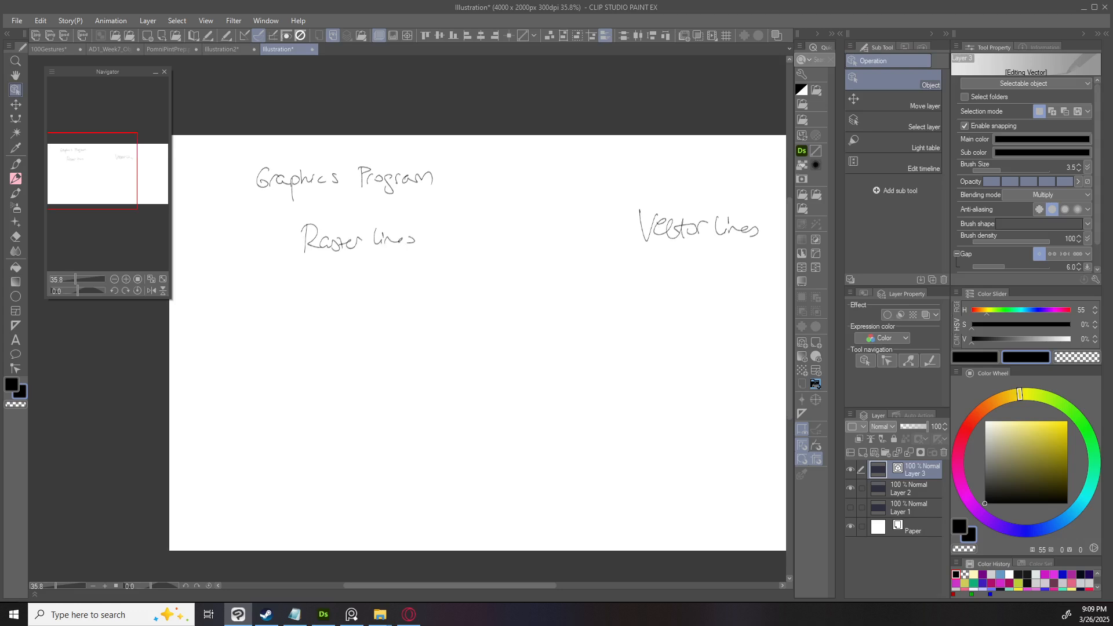
click(909, 488)
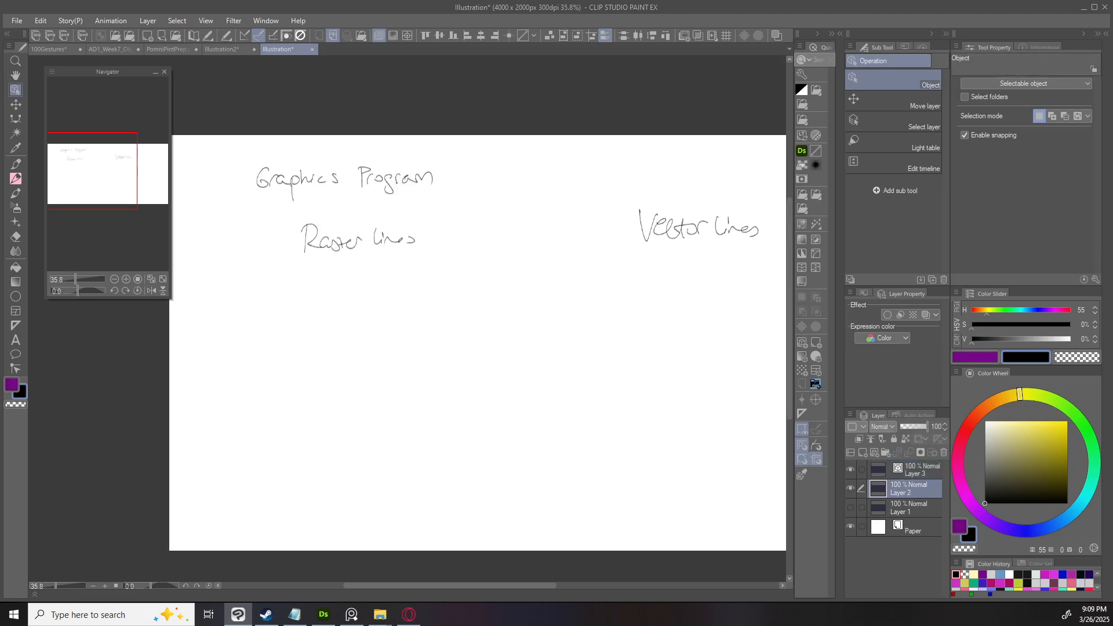
key(p)
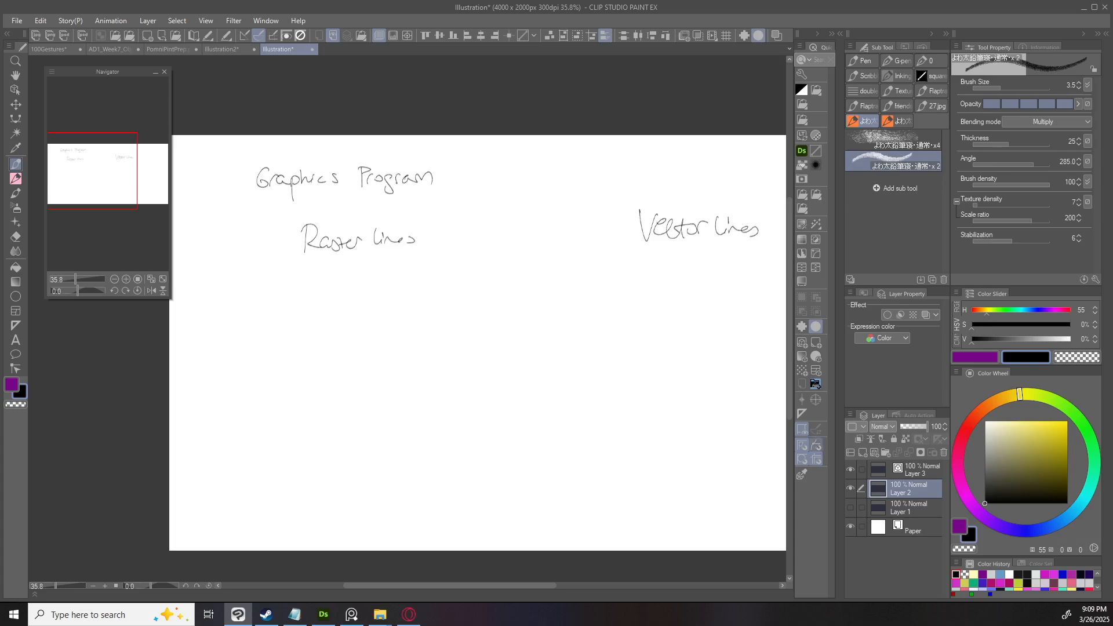
key(ctrl+shift+n)
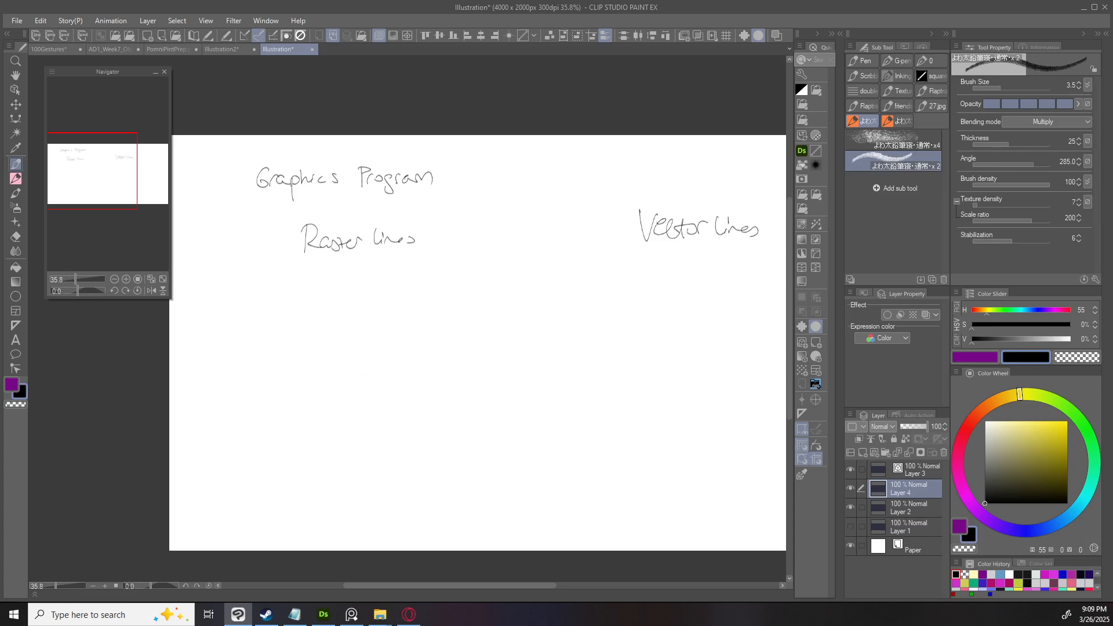
drag(239, 335, 419, 325)
key(ctrl+z)
key(p)
mouse_move(289, 336)
mouse_down()
mouse_move(303, 336)
mouse_move(296, 343)
mouse_move(367, 310)
mouse_up()
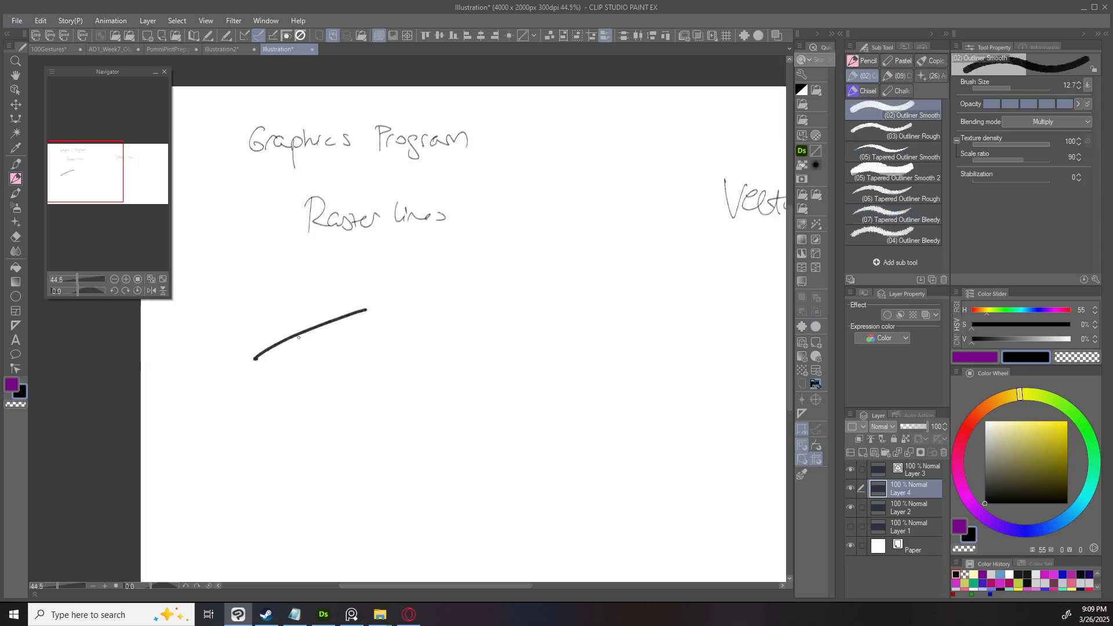
mouse_move(315, 370)
mouse_down()
mouse_move(375, 360)
mouse_move(337, 364)
mouse_up()
key(ctrl+z)
Draw one smooth rising curve below "Raster Lines" with the G-pen No Pressure brush.
key(p)
click(896, 60)
mouse_move(318, 328)
mouse_down()
mouse_move(330, 329)
mouse_move(318, 326)
mouse_up()
drag(208, 363, 490, 262)
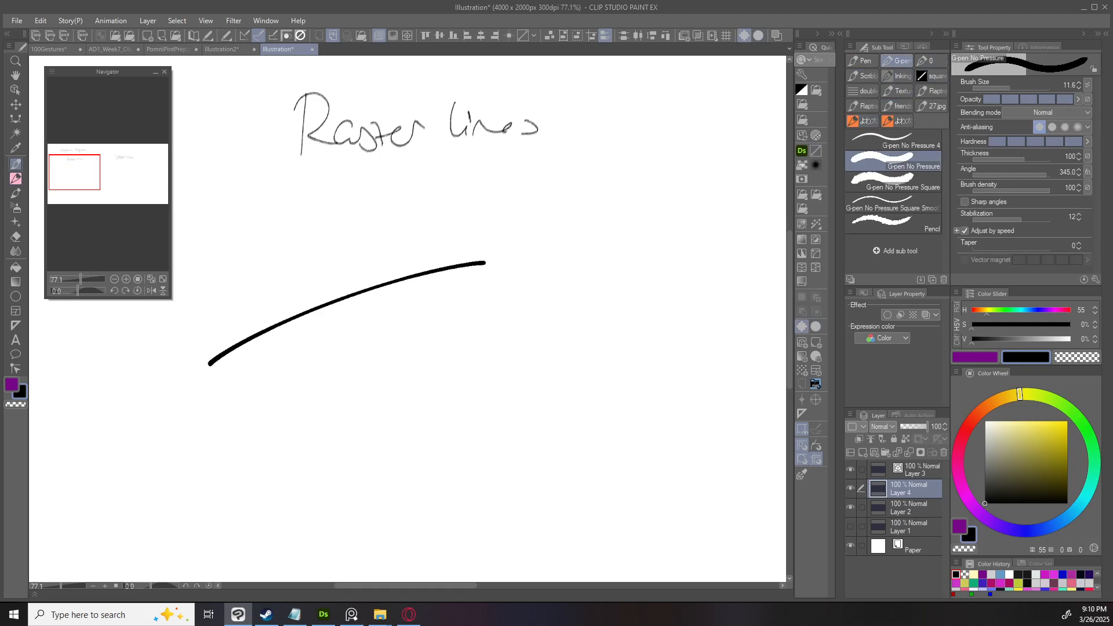
scroll(404, 315, up, 3)
scroll(544, 330, down, 5)
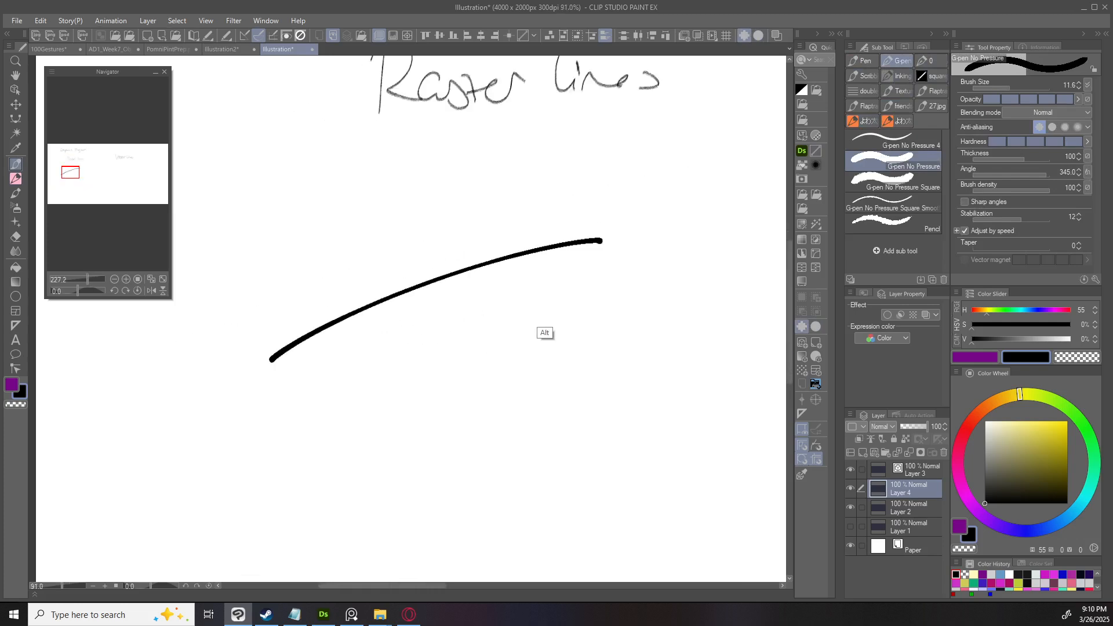
Duplicate the raster curve, place the copy below the original and scale it up to 377 percent.
mouse_move(492, 303)
mouse_down()
mouse_move(379, 264)
mouse_move(379, 227)
mouse_move(379, 360)
mouse_up()
key(ctrl+c)
key(ctrl+v)
scroll(490, 336, down, 3)
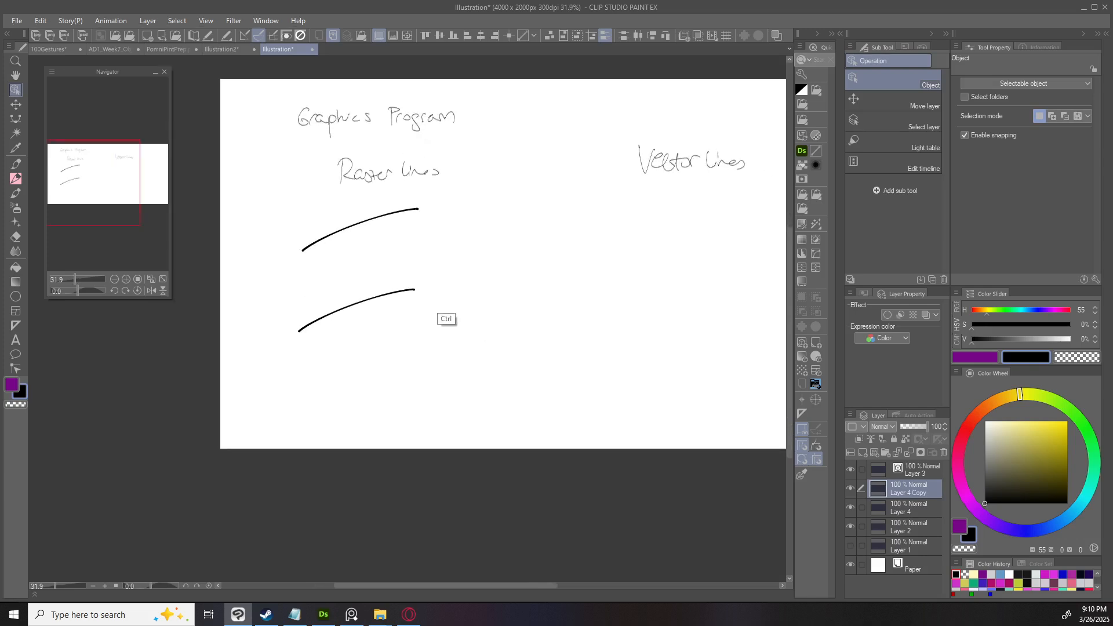
key(ctrl+t)
drag(415, 310, 740, 333)
drag(519, 311, 457, 319)
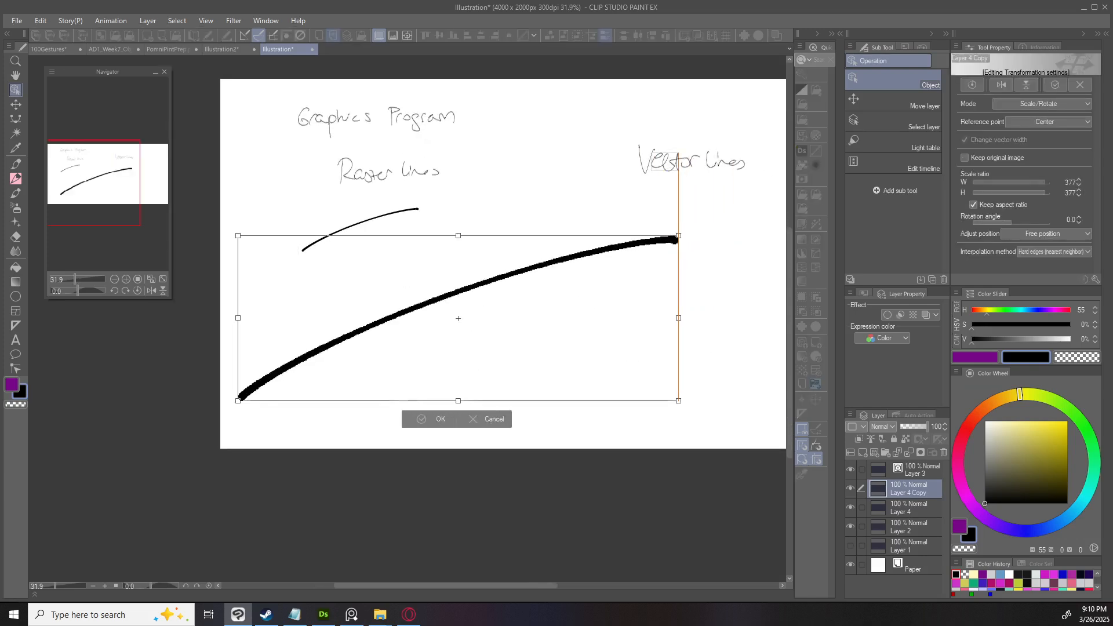
key(Return)
Duplicate the enlarged curve and shrink the new copy to about the original curve's size.
key(ctrl+c)
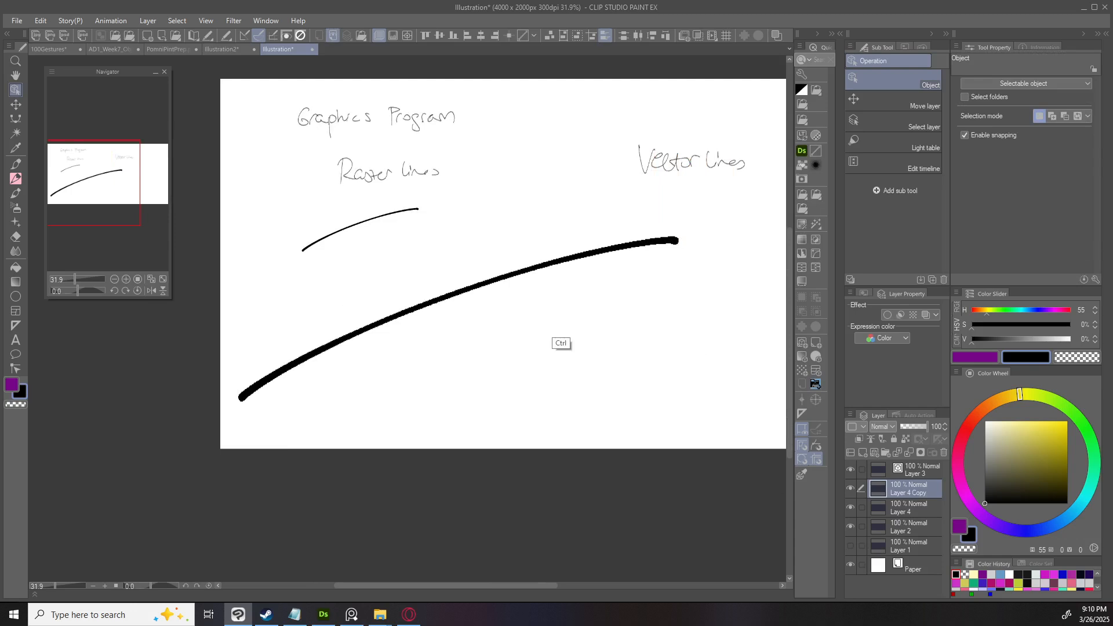
key(ctrl+v)
key(ctrl+t)
drag(677, 400, 311, 262)
key(Return)
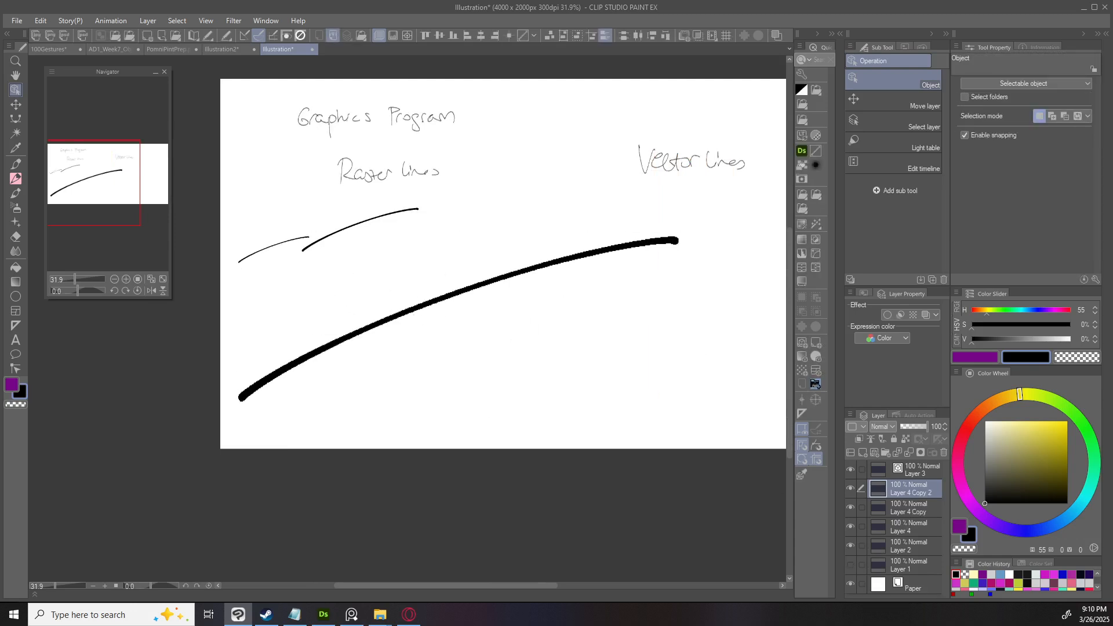
Enlarge the shrunken copy to 666 percent below the thick curve, choosing a different interpolation method.
key(ctrl+t)
mouse_move(310, 262)
mouse_down()
mouse_move(710, 412)
mouse_move(696, 415)
mouse_up()
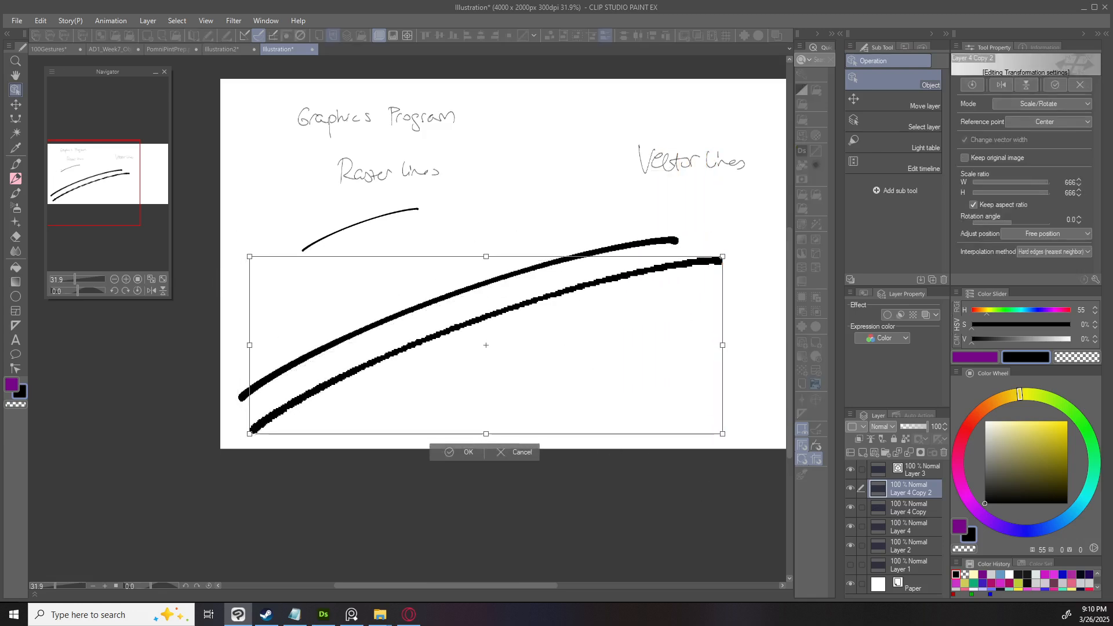
click(1053, 251)
click(1049, 299)
key(Return)
mouse_move(467, 339)
mouse_down()
mouse_move(478, 368)
mouse_move(500, 352)
mouse_move(463, 342)
mouse_up()
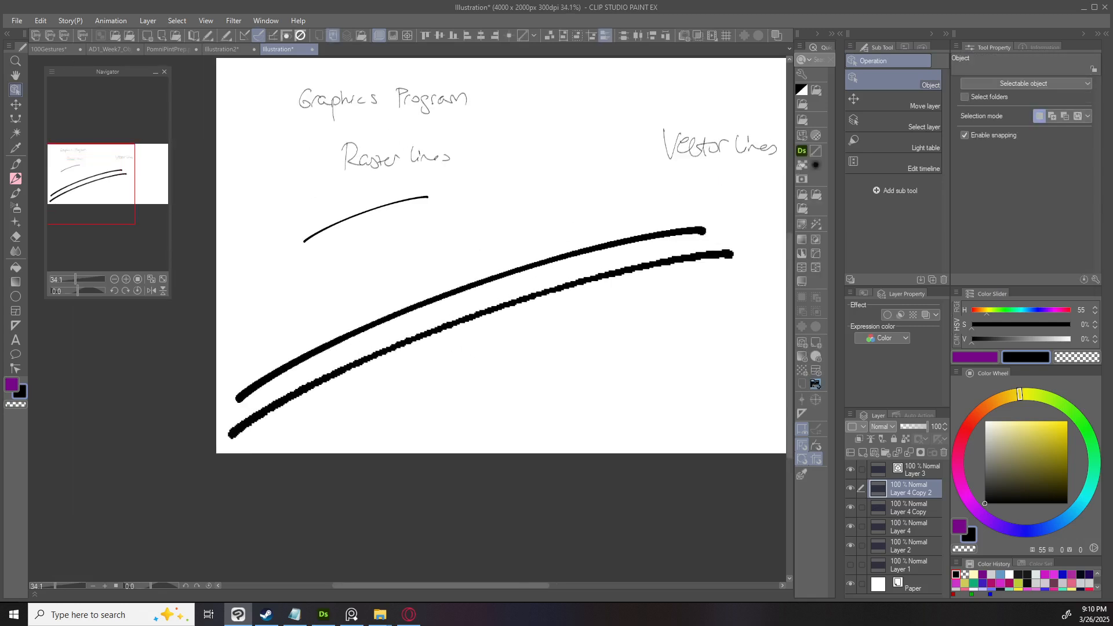
Shrink the lower thick curve to a tiny stroke and scale it back up to about its former size.
key(ctrl+t)
drag(733, 439, 260, 261)
key(Return)
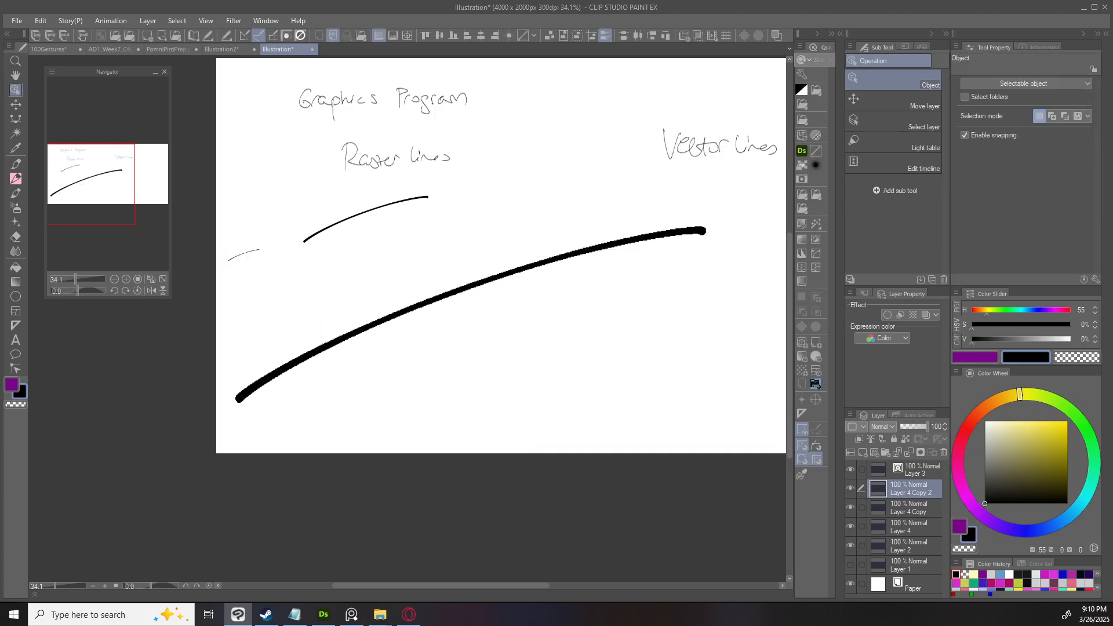
key(ctrl+t)
drag(260, 262, 741, 442)
key(Return)
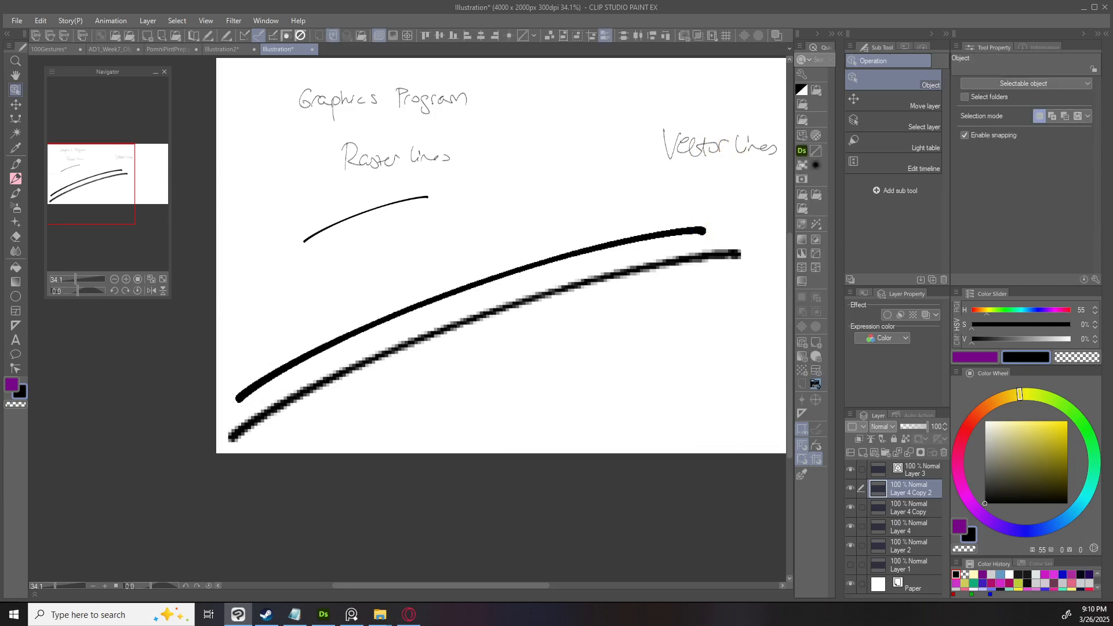
Select the original short curve and move it slightly down and to the left.
mouse_move(464, 307)
mouse_down()
mouse_move(447, 338)
mouse_move(484, 315)
mouse_move(468, 326)
mouse_up()
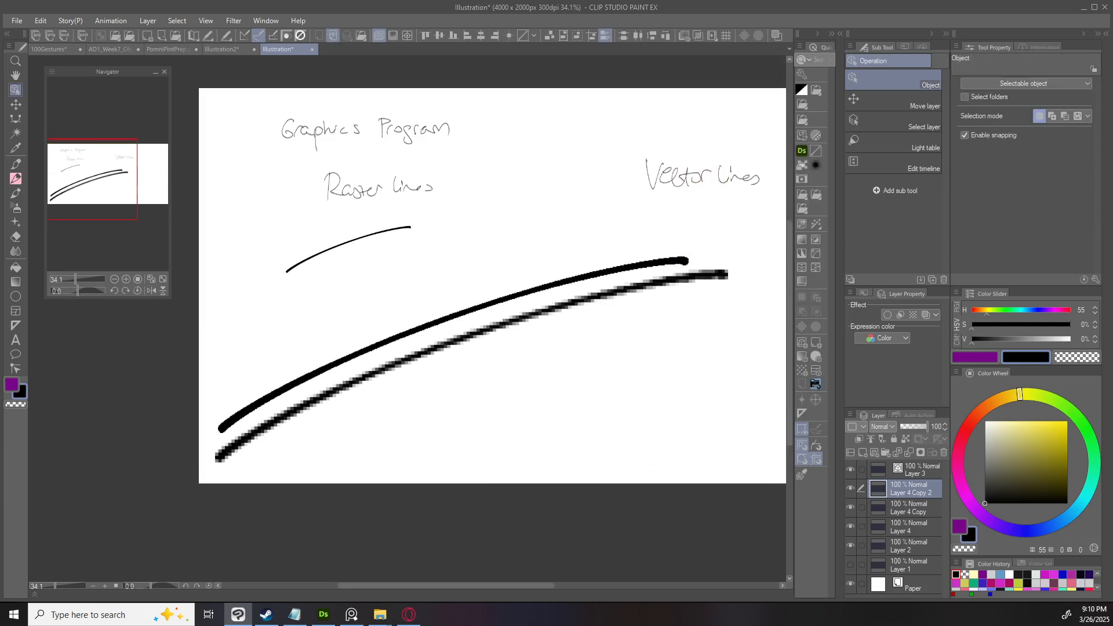
scroll(388, 223, up, 3)
drag(398, 256, 446, 290)
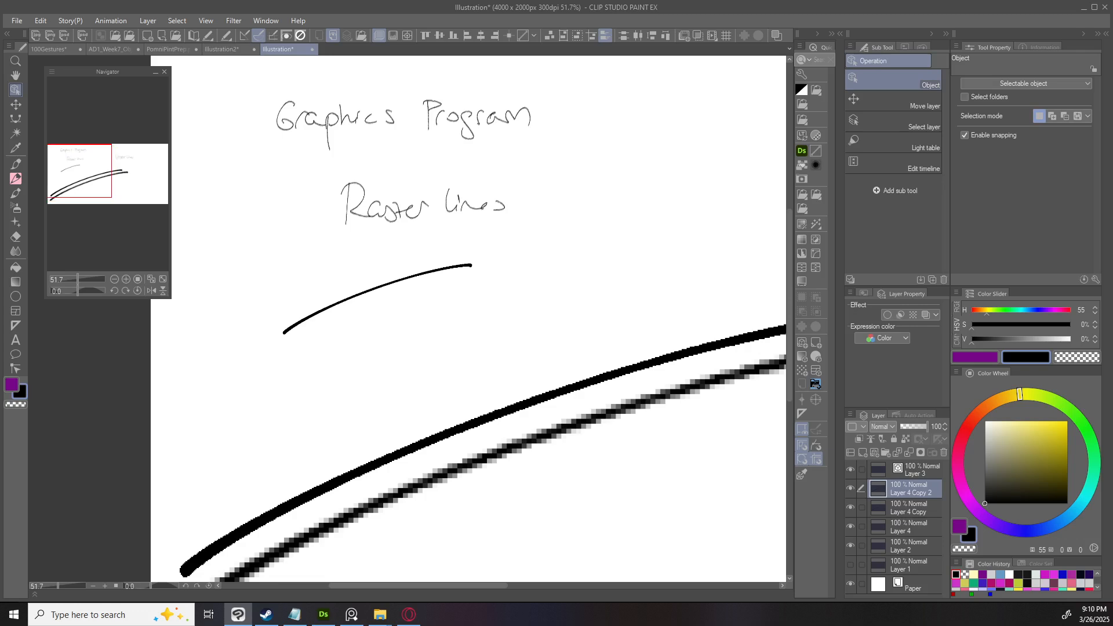
key(m)
scroll(434, 278, up, 2)
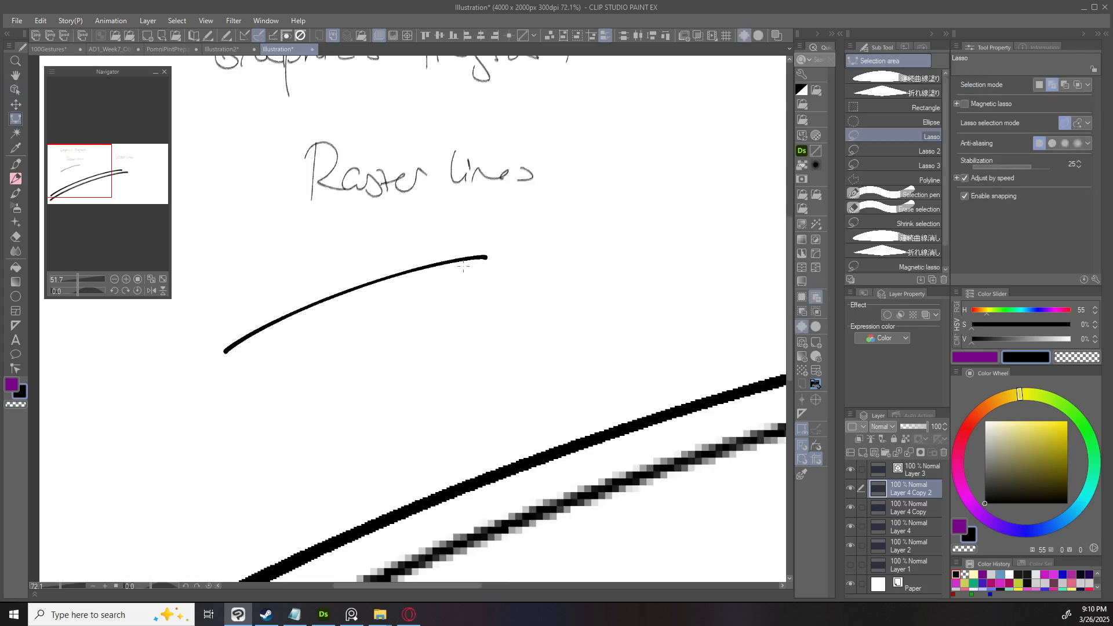
key(o)
drag(433, 271, 379, 305)
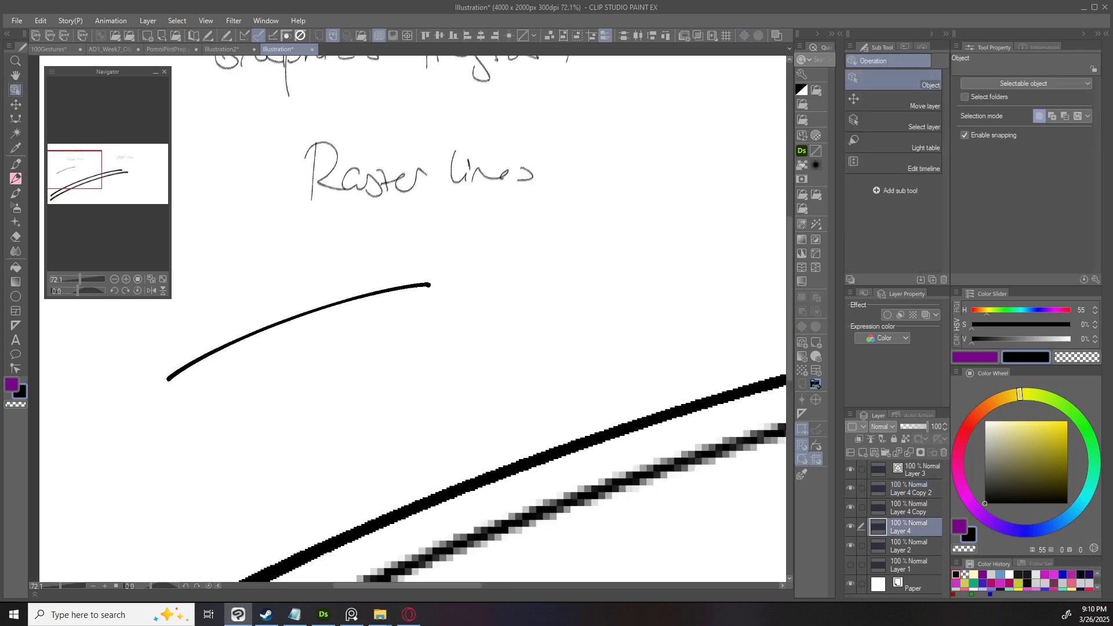
Lasso the right half of the short curve and rotate it to slope downward from the left half's end.
key(m)
mouse_move(374, 320)
mouse_down()
mouse_move(383, 253)
mouse_move(437, 331)
mouse_up()
scroll(446, 296, up, 1)
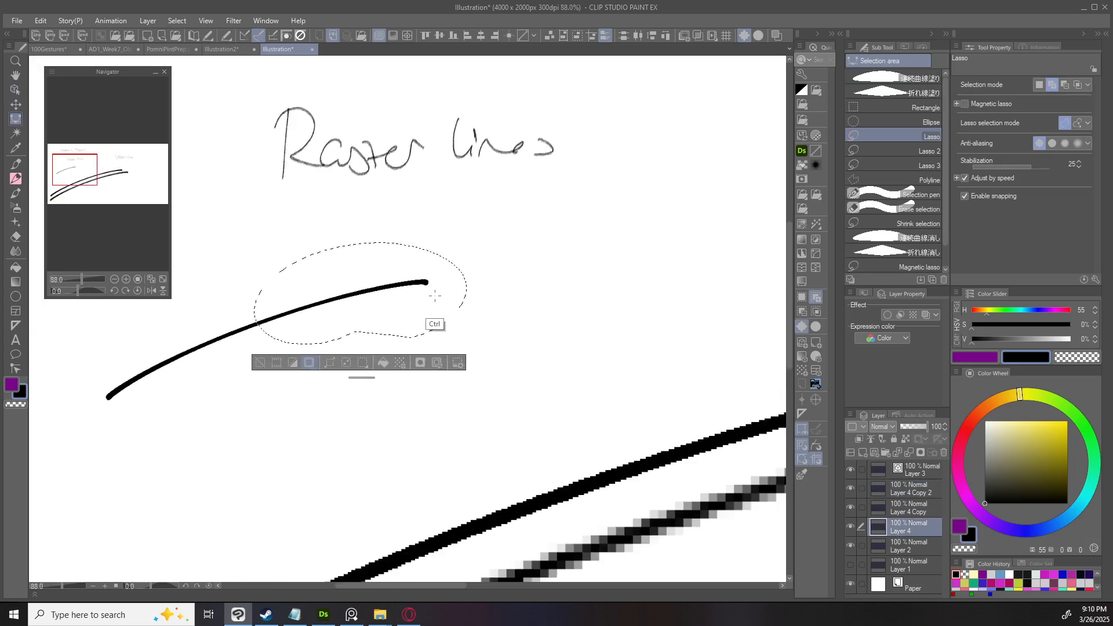
key(ctrl+t)
drag(351, 295, 262, 323)
drag(394, 180, 474, 317)
key(Return)
key(ctrl+d)
scroll(348, 394, up, 5)
scroll(481, 400, down, 5)
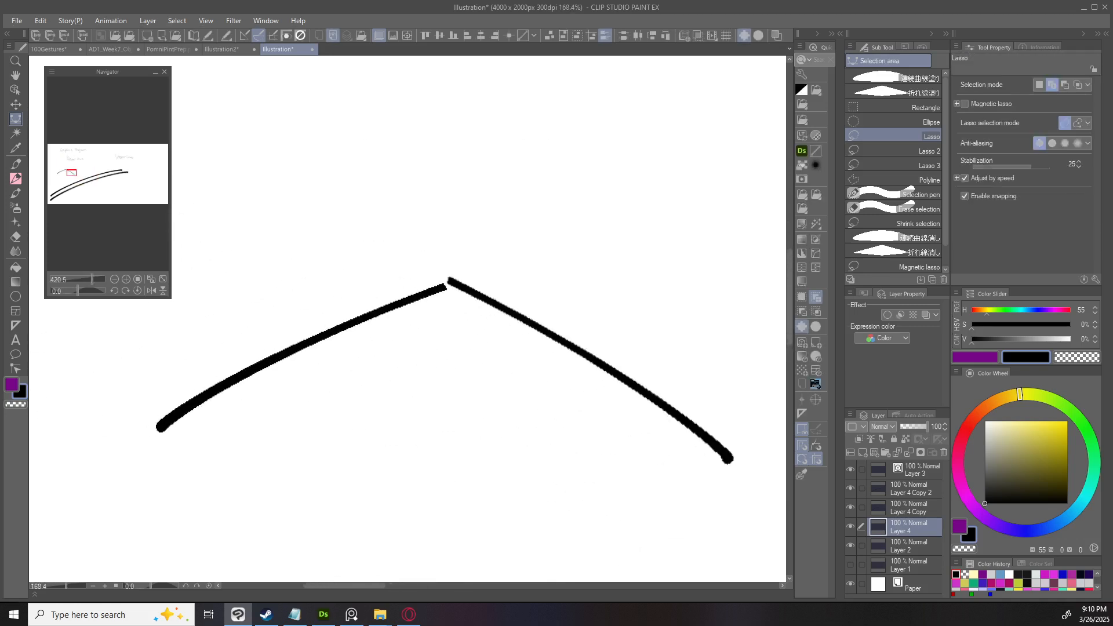
scroll(351, 331, up, 2)
Add a new raster layer above the bent curve's layer, ready for drawing with the G-pen.
key(p)
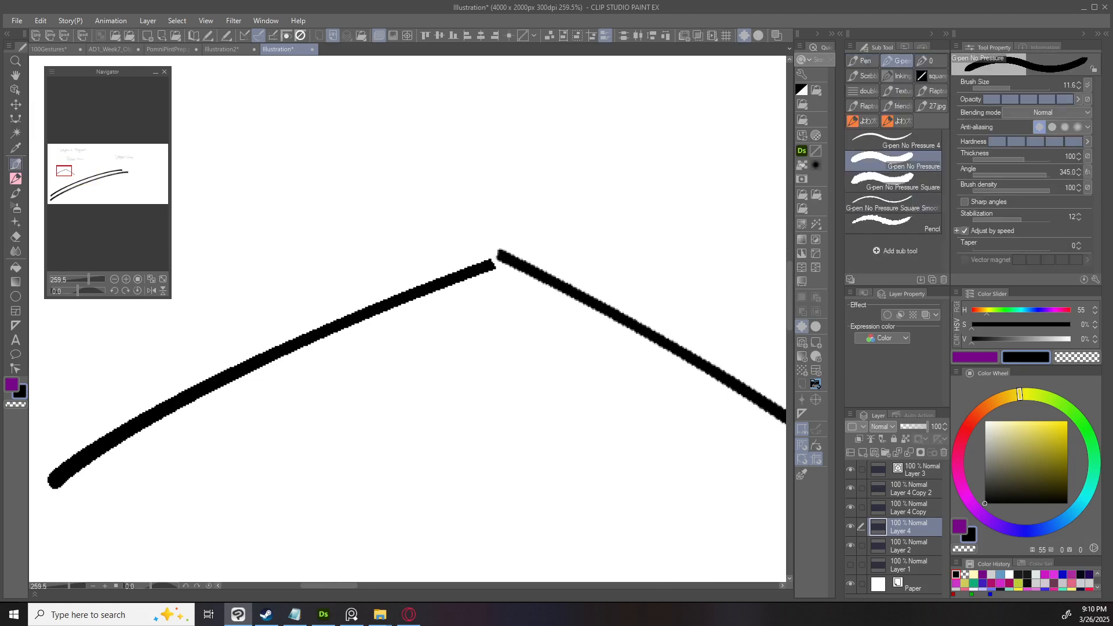
mouse_move(406, 348)
mouse_down()
mouse_move(391, 383)
mouse_move(410, 361)
mouse_up()
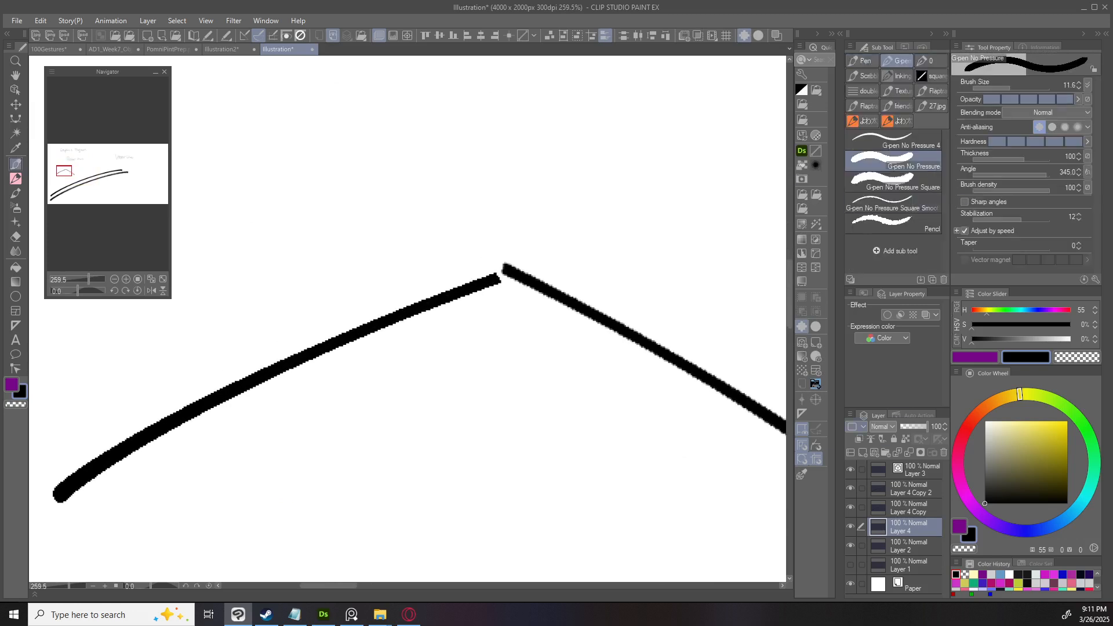
key(ctrl+shift+n)
drag(467, 265, 494, 313)
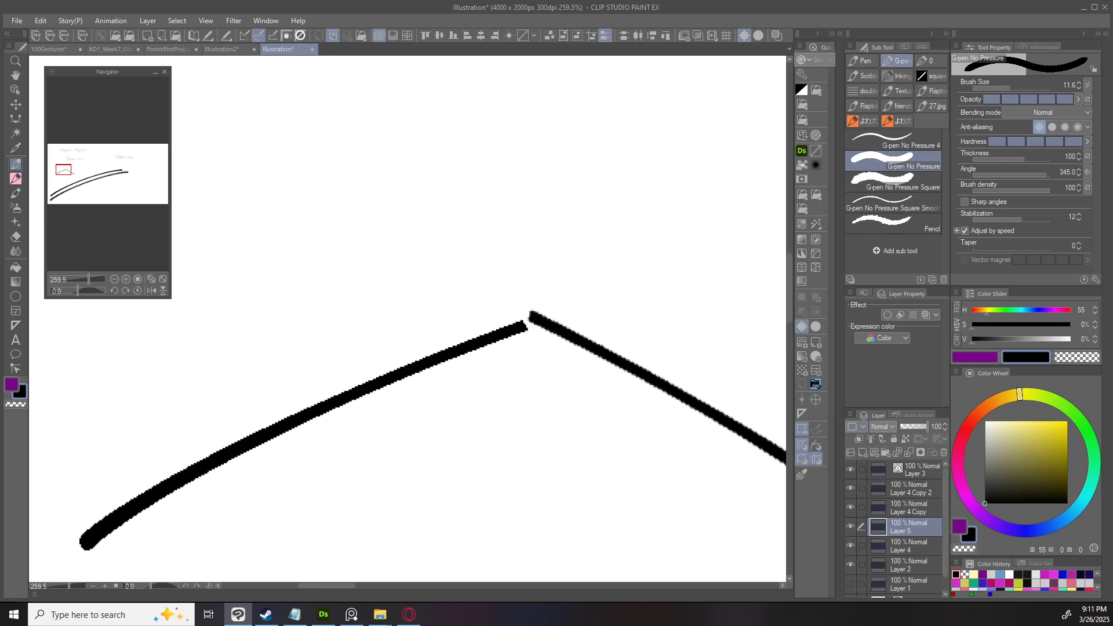
drag(284, 265, 319, 265)
drag(300, 259, 314, 267)
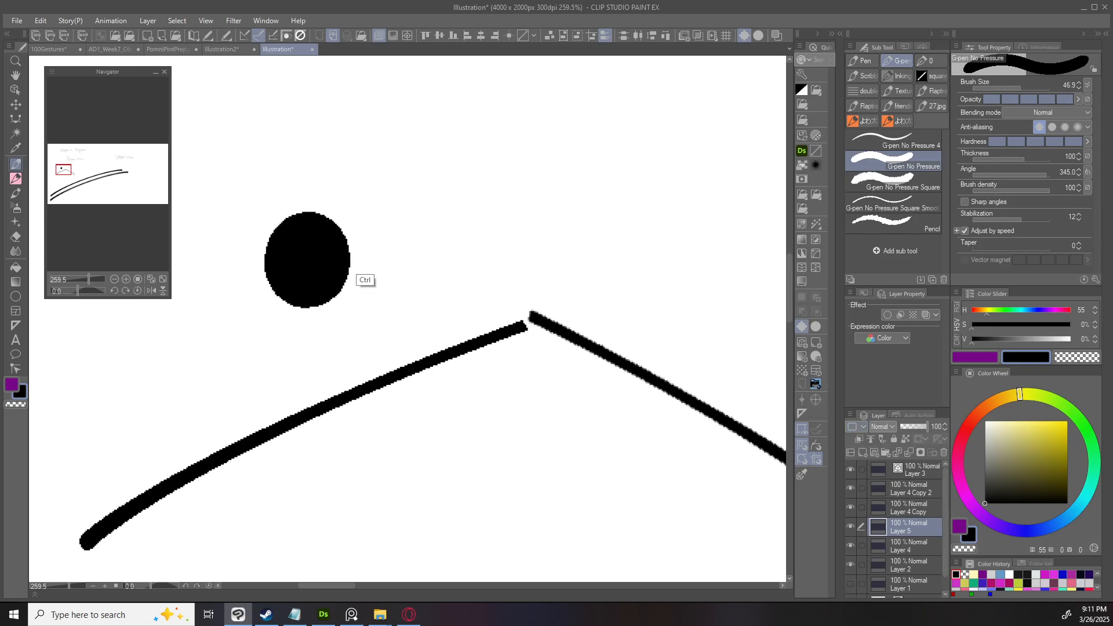
key(ctrl+z)
Create a new illustration canvas 64 px wide and 64 px high.
click(17, 21)
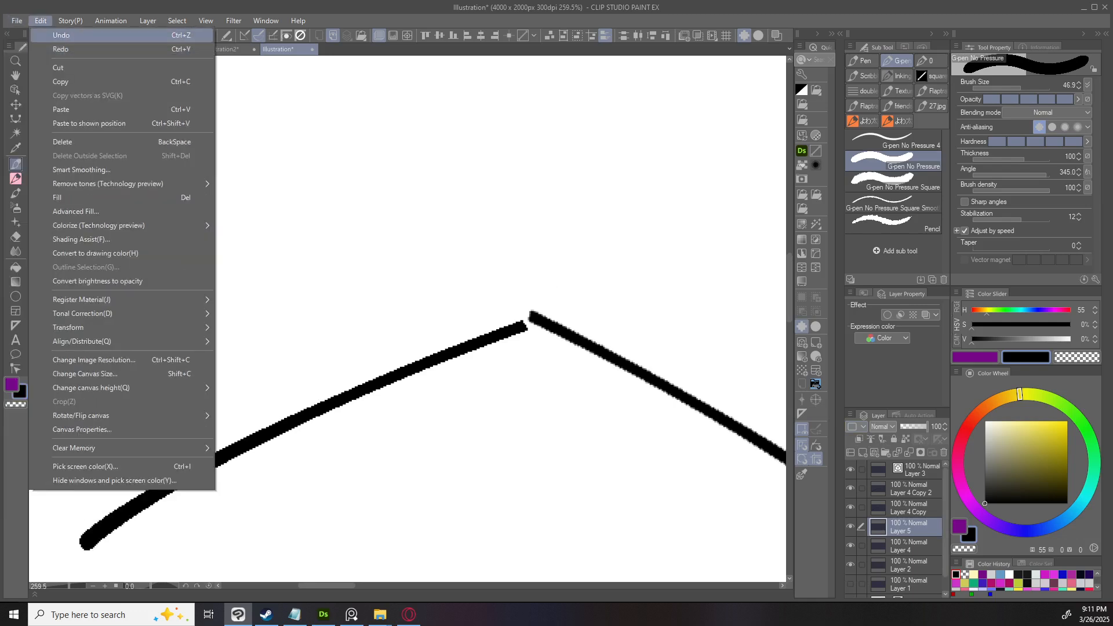
click(40, 35)
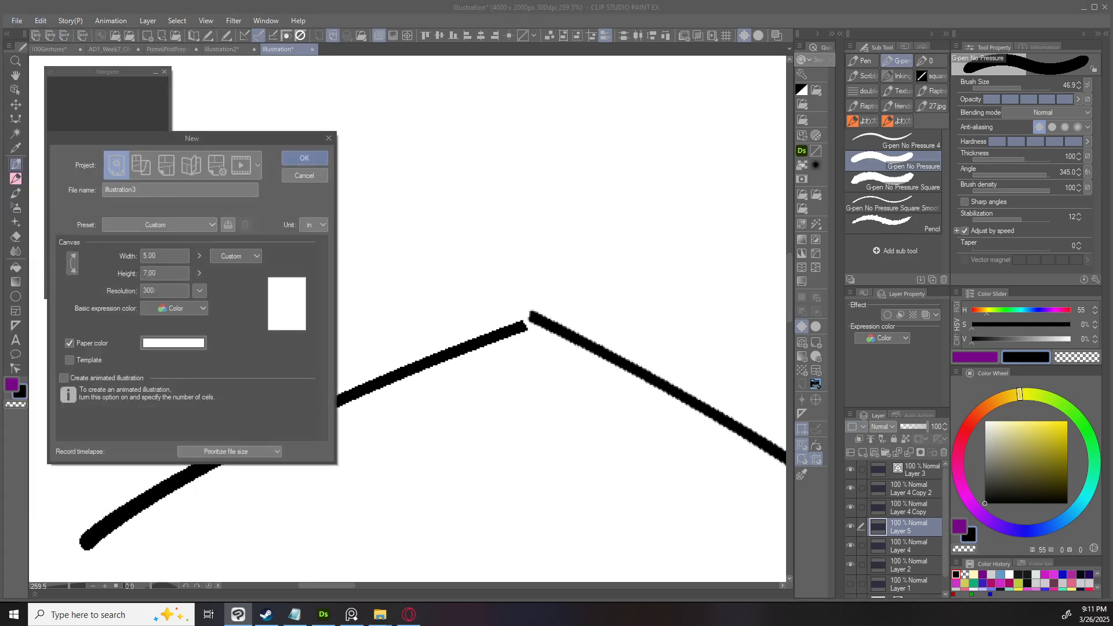
click(314, 225)
click(312, 272)
click(164, 255)
text(64)
key(Tab)
text(64)
key(Return)
drag(413, 313, 481, 336)
drag(304, 253, 317, 253)
drag(272, 220, 257, 243)
key(ctrl+z)
drag(347, 283, 215, 283)
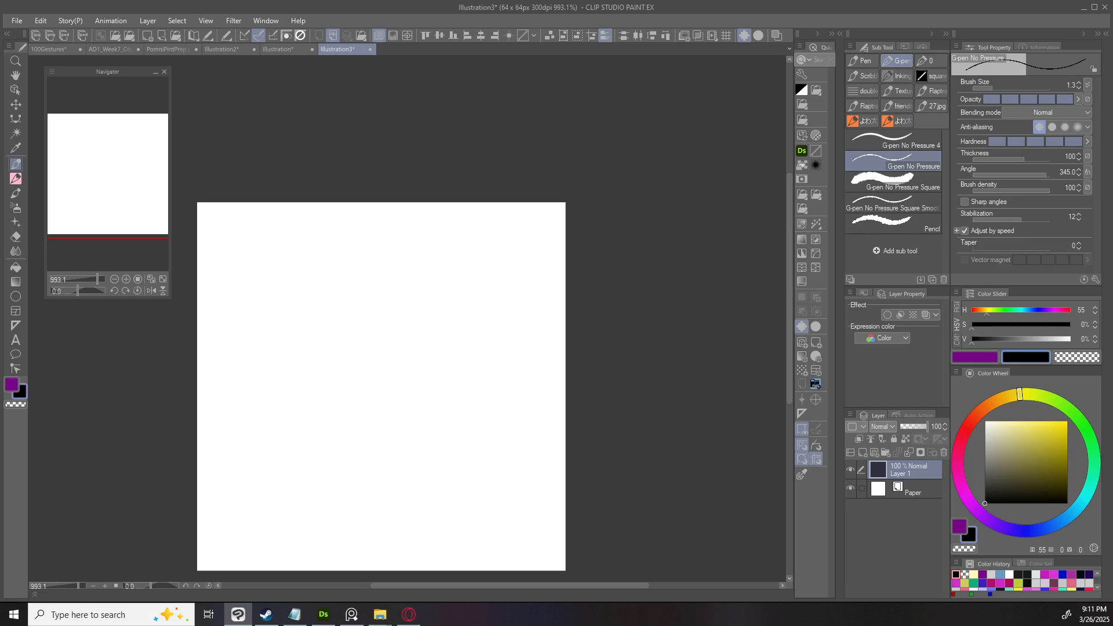
Hand-letter "Anti" in black pixel strokes near the canvas's upper-left corner, redoing the first letter where needed.
mouse_move(264, 216)
mouse_down()
mouse_move(238, 253)
mouse_move(257, 253)
mouse_move(264, 236)
mouse_move(222, 271)
mouse_up()
key(ctrl+z)
key(ctrl+z)
key(ctrl+z)
mouse_move(246, 227)
mouse_down()
mouse_move(223, 274)
mouse_move(257, 275)
mouse_move(251, 252)
mouse_move(269, 274)
mouse_move(286, 275)
mouse_up()
drag(292, 234, 297, 268)
drag(282, 254, 308, 251)
drag(303, 253, 309, 263)
click(309, 240)
Undo the last lettering strokes and redraw the ending of "Anti" with the thin G-pen.
key(ctrl+z)
key(ctrl+z)
key(ctrl+z)
key(ctrl+z)
key(ctrl+z)
mouse_move(298, 227)
mouse_down()
mouse_move(304, 274)
mouse_move(294, 239)
mouse_move(321, 240)
mouse_up()
key(ctrl+z)
key(ctrl+z)
mouse_move(309, 228)
mouse_down()
mouse_move(305, 274)
mouse_move(327, 276)
mouse_up()
Hand-letter "-Aliasing" after "Anti" to complete the title, redrawing misplaced letters.
drag(325, 228, 360, 282)
drag(379, 228, 401, 275)
click(418, 239)
mouse_move(413, 256)
mouse_down()
mouse_move(413, 271)
mouse_move(424, 269)
mouse_up()
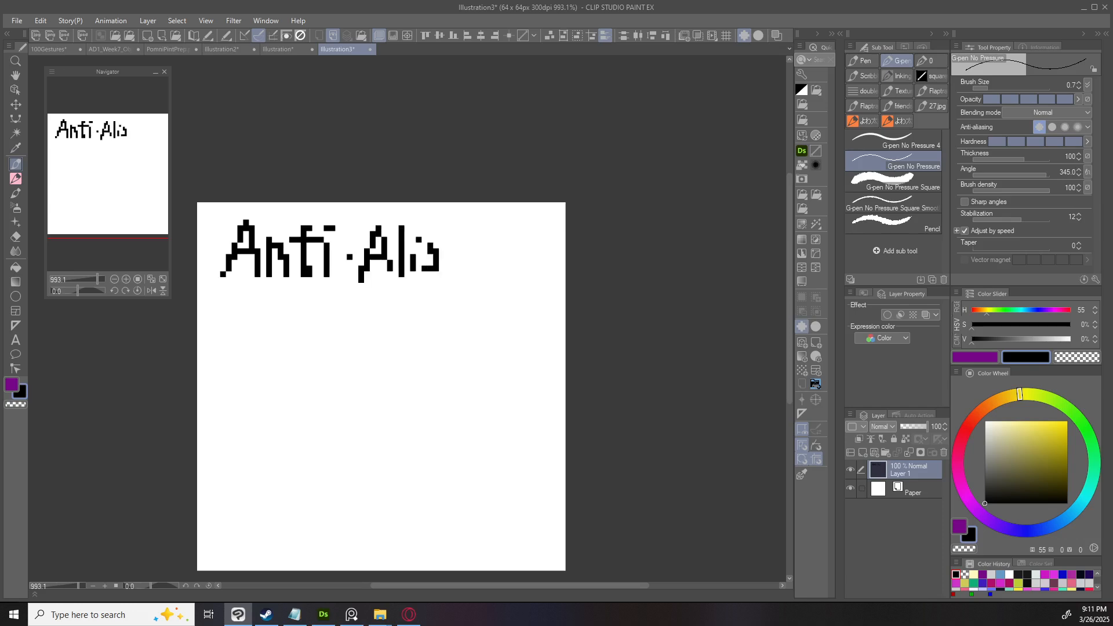
key(ctrl+z)
mouse_move(453, 257)
mouse_down()
mouse_move(475, 251)
mouse_move(478, 265)
mouse_move(420, 251)
mouse_move(442, 250)
mouse_move(458, 270)
mouse_up()
key(ctrl+z)
key(ctrl+z)
key(ctrl+z)
mouse_move(482, 255)
mouse_down()
mouse_move(482, 271)
mouse_move(508, 270)
mouse_up()
click(488, 243)
mouse_move(527, 257)
mouse_down()
mouse_move(511, 278)
mouse_move(516, 267)
mouse_up()
Draw a filled black circle below the start of the title, with a jagged squiggly line beside it.
mouse_move(251, 406)
mouse_down()
mouse_move(299, 350)
mouse_move(318, 348)
mouse_move(294, 307)
mouse_move(304, 295)
mouse_move(325, 325)
mouse_move(281, 337)
mouse_move(323, 297)
mouse_move(316, 313)
mouse_move(376, 346)
mouse_move(348, 341)
mouse_up()
mouse_move(340, 218)
mouse_down()
mouse_move(351, 268)
mouse_move(369, 278)
mouse_move(360, 297)
mouse_move(380, 337)
mouse_move(369, 425)
mouse_move(418, 405)
mouse_move(429, 385)
mouse_move(419, 356)
mouse_move(438, 347)
mouse_move(442, 313)
mouse_up()
scroll(492, 340, down, 3)
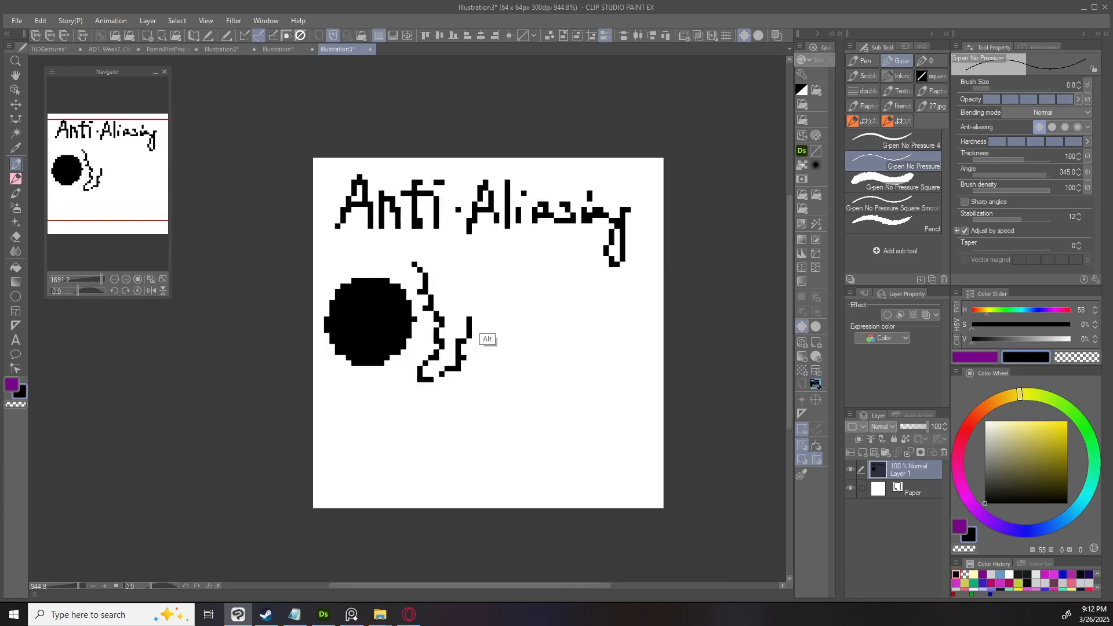
key(ctrl+z)
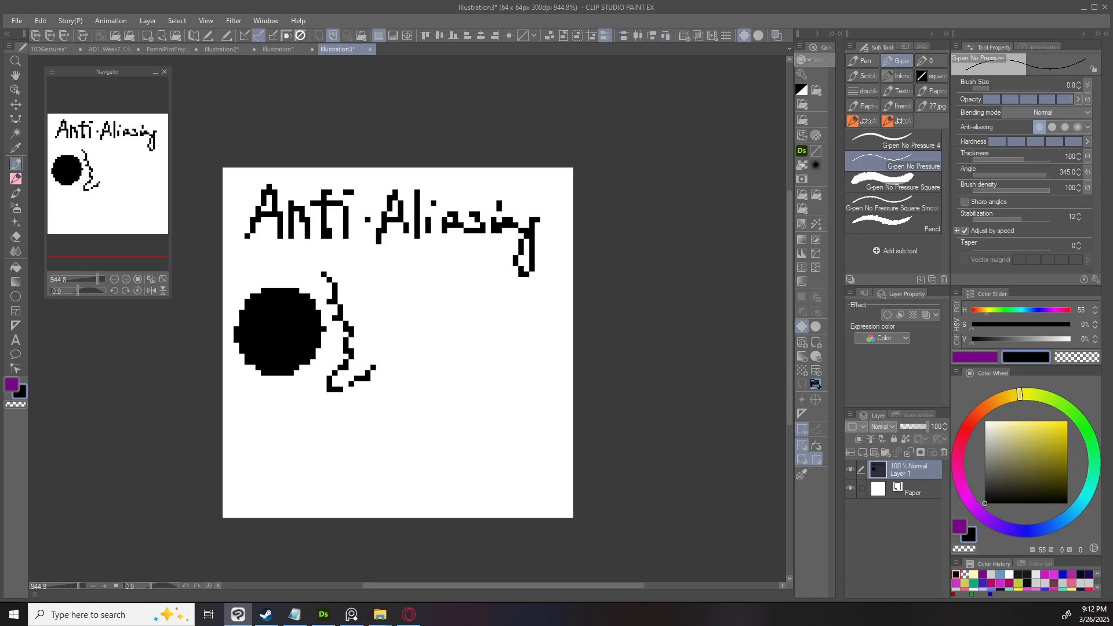
Add the Create timeline label animation command to the Quick Access palette.
right_click(805, 488)
click(841, 583)
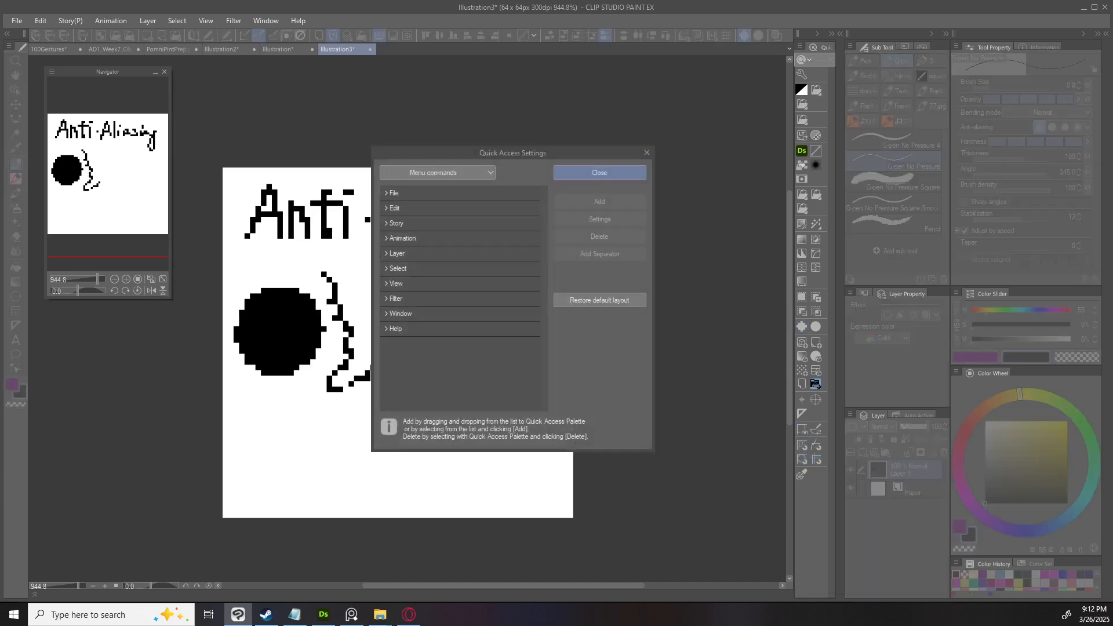
click(400, 238)
scroll(461, 298, down, 3)
click(426, 298)
scroll(461, 299, down, 1)
click(393, 253)
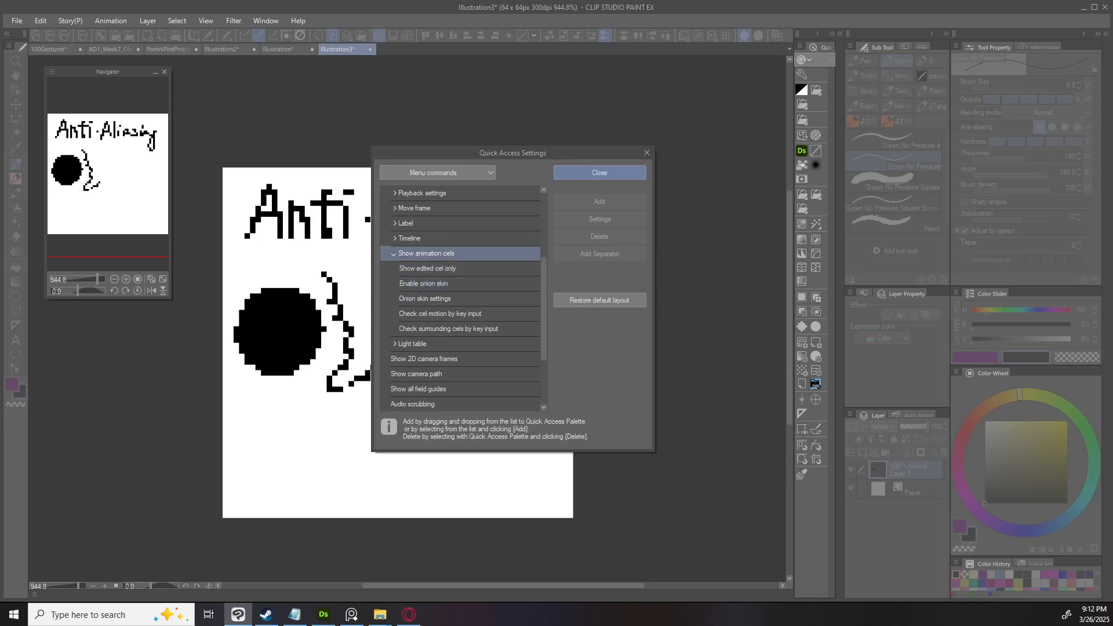
click(410, 238)
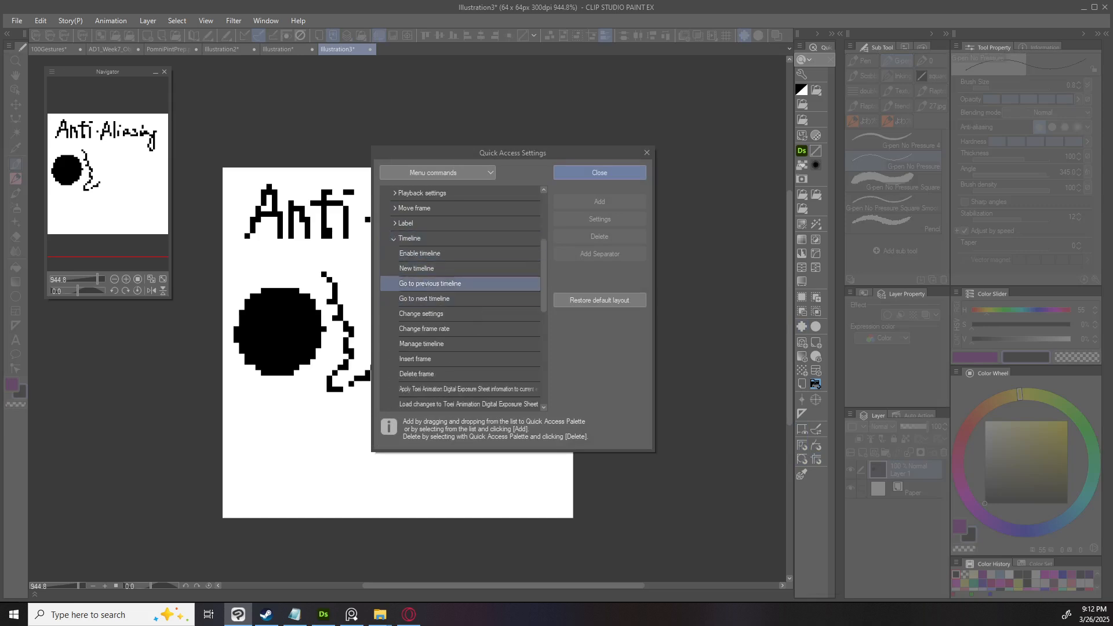
scroll(460, 238, up, 1)
click(405, 238)
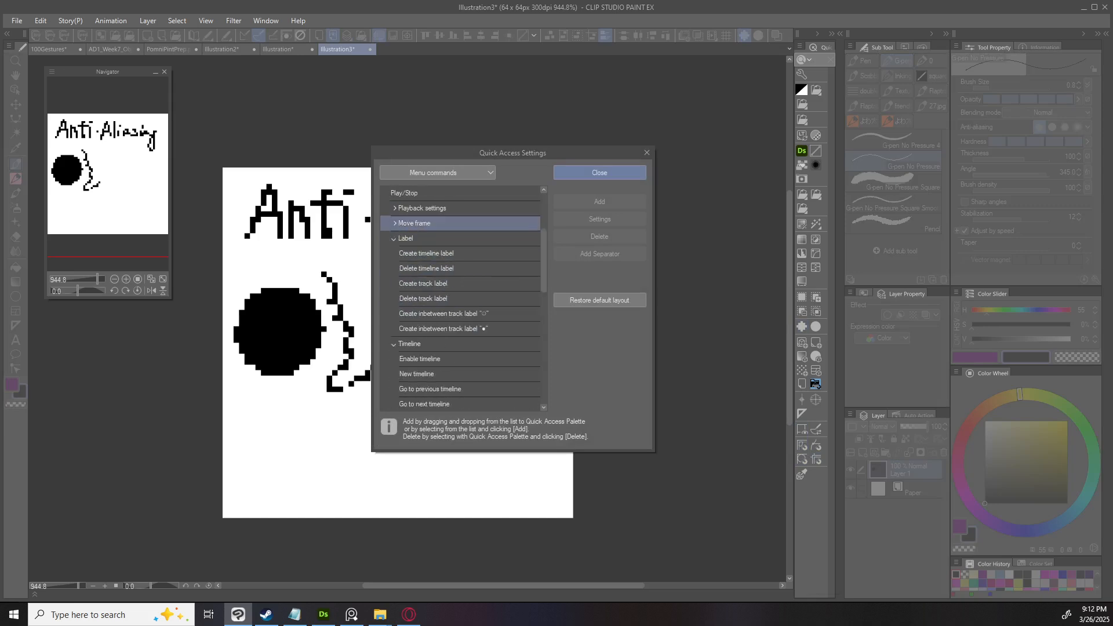
click(426, 253)
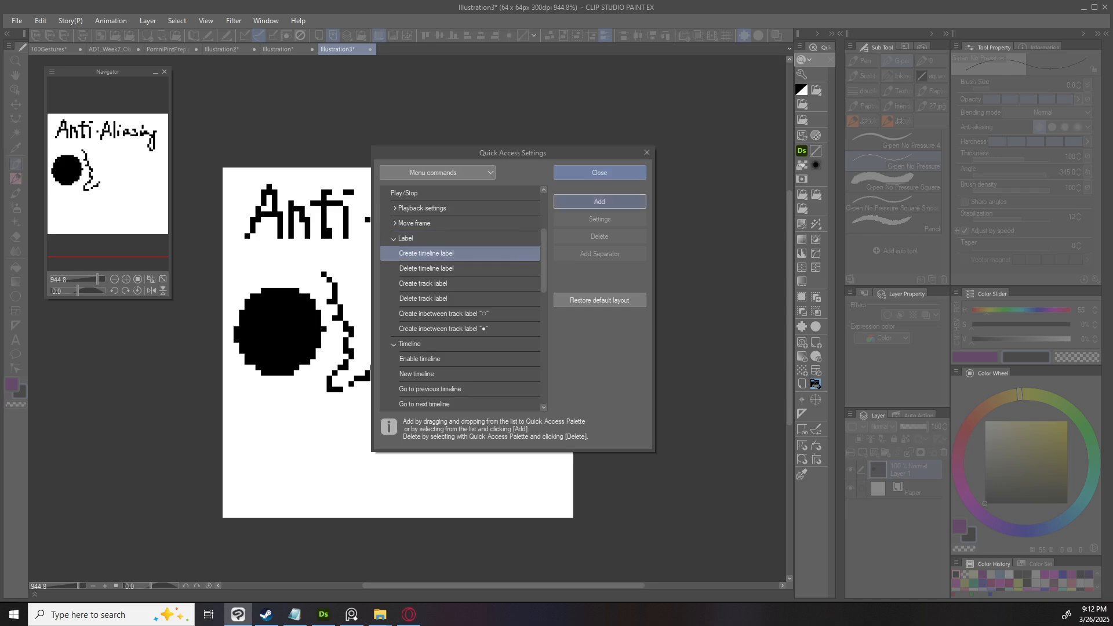
click(600, 201)
click(599, 173)
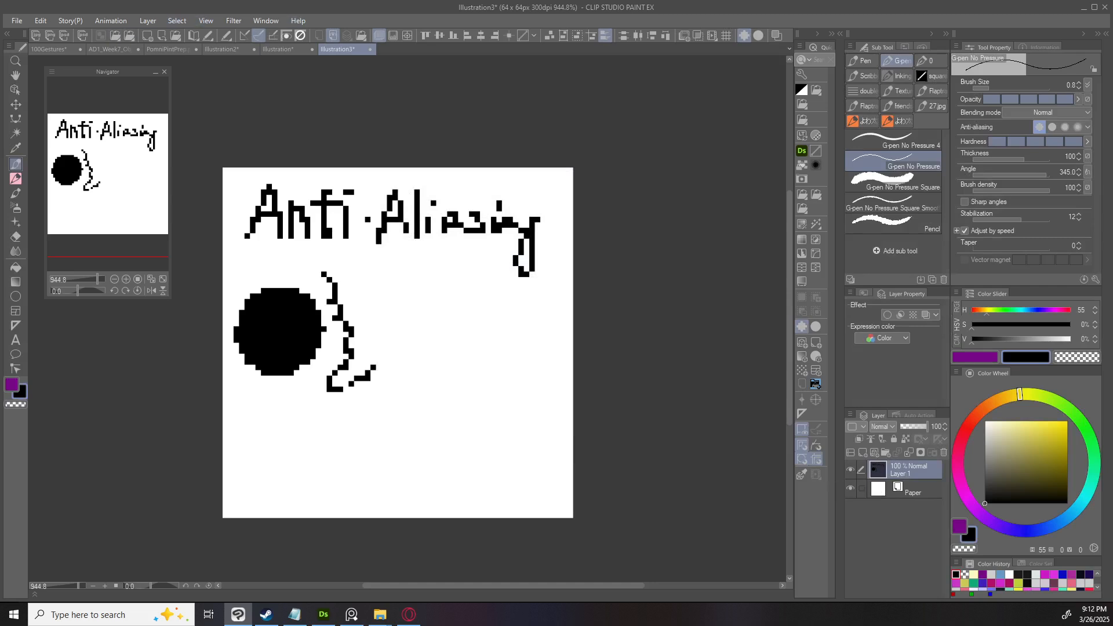
Delete the newly added Create timeline label command from the Quick Access palette.
right_click(816, 475)
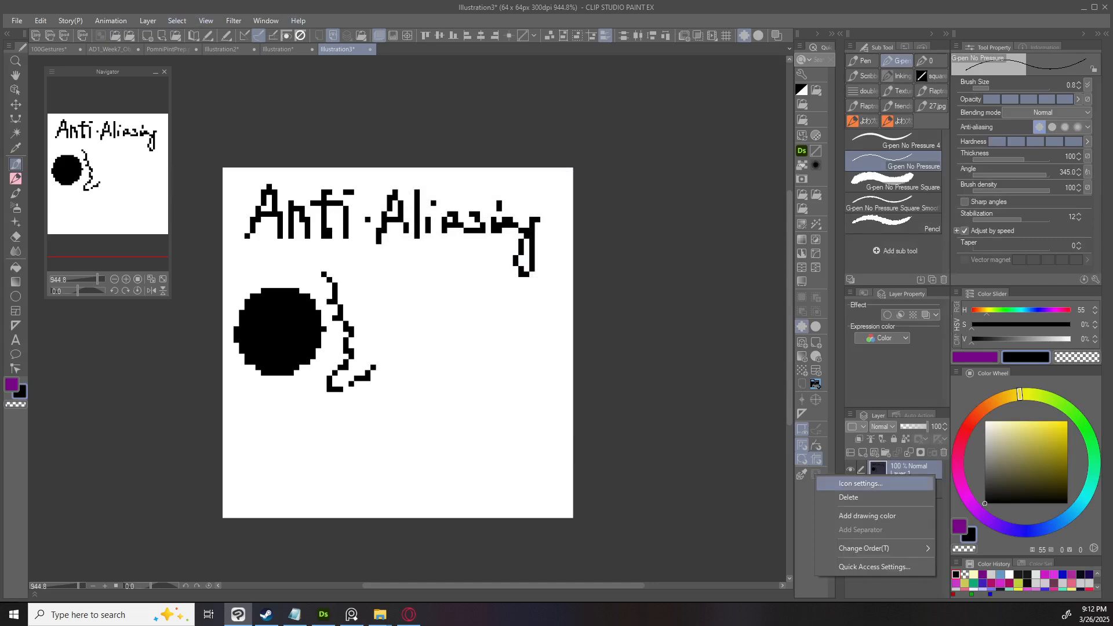
click(848, 496)
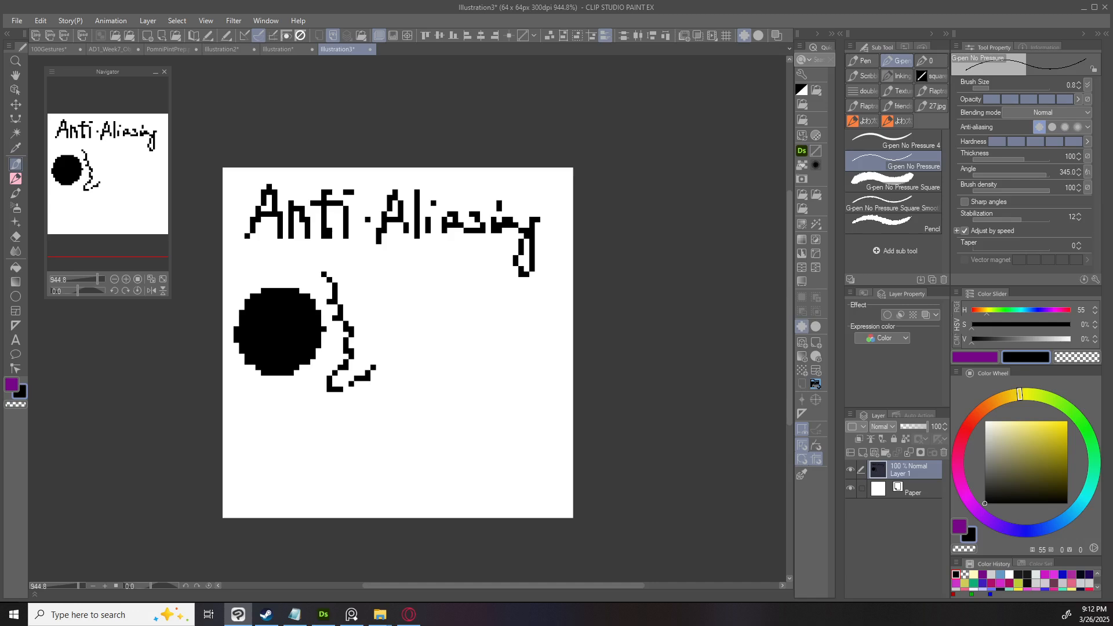
drag(416, 319, 435, 313)
drag(468, 347, 462, 365)
key(ctrl+z)
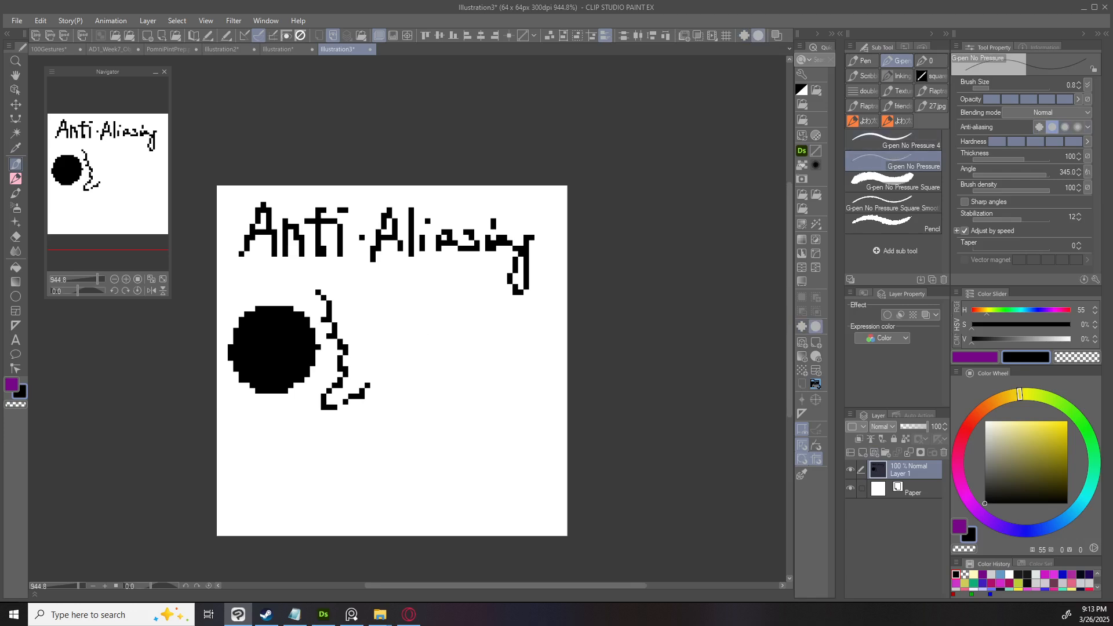
Hand-letter the label "None" beneath the hard-edged black circle with anti-aliasing off, redoing faulty strokes.
mouse_move(235, 422)
mouse_down()
mouse_move(253, 440)
mouse_move(298, 436)
mouse_move(263, 434)
mouse_move(269, 451)
mouse_move(253, 437)
mouse_move(296, 440)
mouse_up()
key(ctrl+z)
key(ctrl+z)
key(ctrl+z)
key(ctrl+z)
key(ctrl+z)
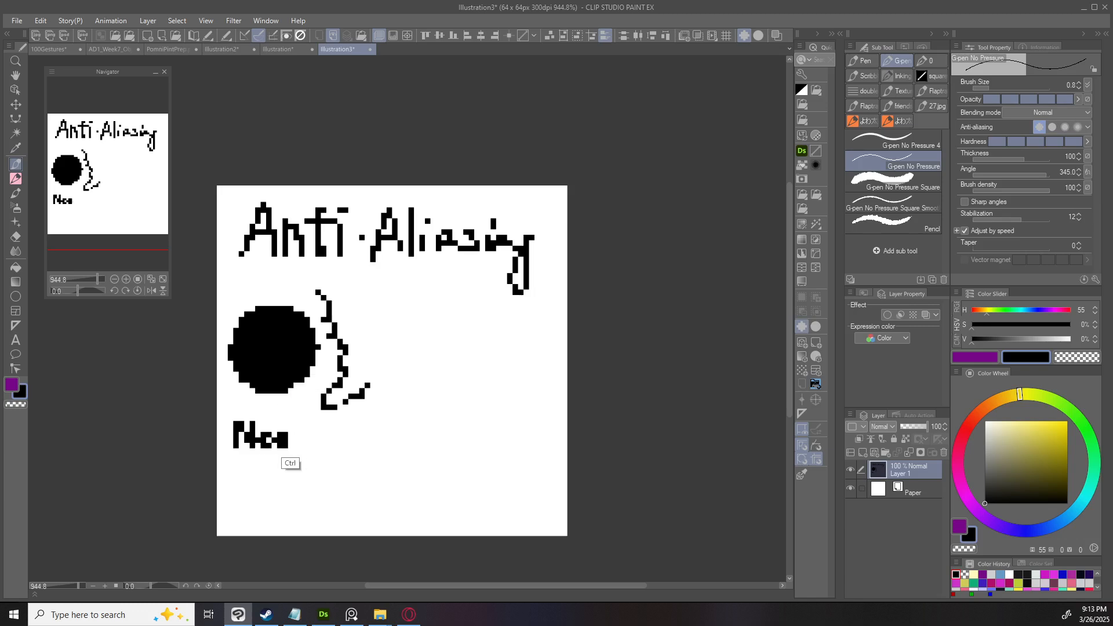
key(ctrl+z)
key(ctrl+z)
key(ctrl+z)
mouse_move(274, 435)
mouse_down()
mouse_move(260, 447)
mouse_move(303, 434)
mouse_move(308, 445)
mouse_up()
drag(318, 435, 329, 451)
Set the pen to the first anti-aliasing level and draw a filled circle across from the hard-edged one.
click(1052, 127)
mouse_move(436, 345)
mouse_down()
mouse_move(440, 320)
mouse_move(434, 340)
mouse_move(451, 319)
mouse_up()
drag(435, 364, 444, 364)
mouse_move(437, 346)
mouse_down()
mouse_move(478, 344)
mouse_move(463, 362)
mouse_move(431, 337)
mouse_move(482, 328)
mouse_move(450, 386)
mouse_move(473, 365)
mouse_up()
click(450, 350)
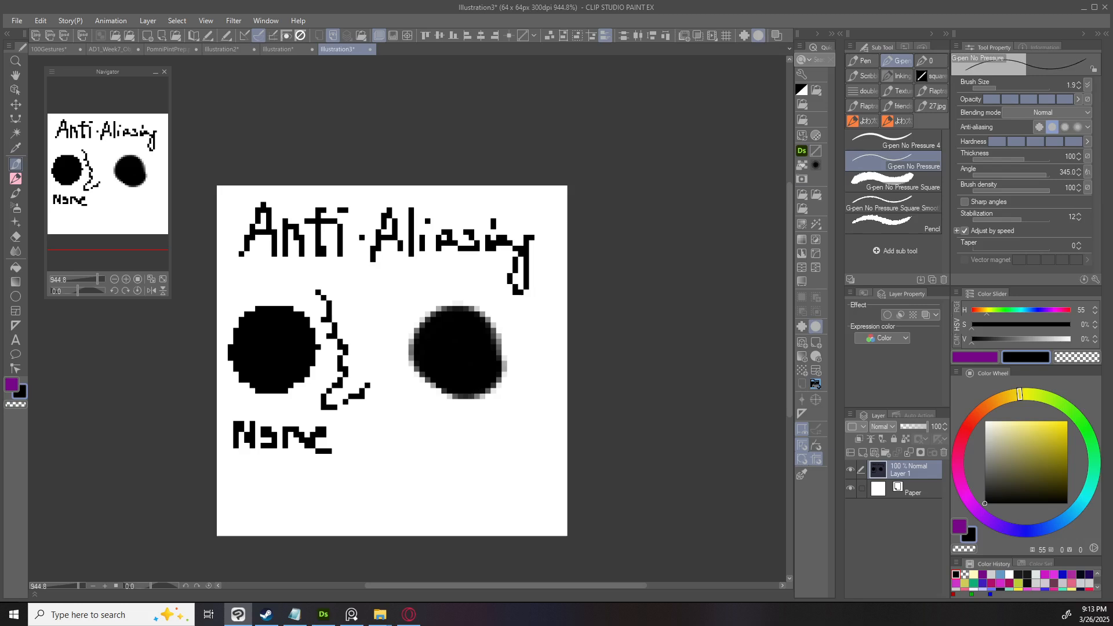
mouse_move(410, 354)
mouse_down()
mouse_move(418, 383)
mouse_move(472, 397)
mouse_up()
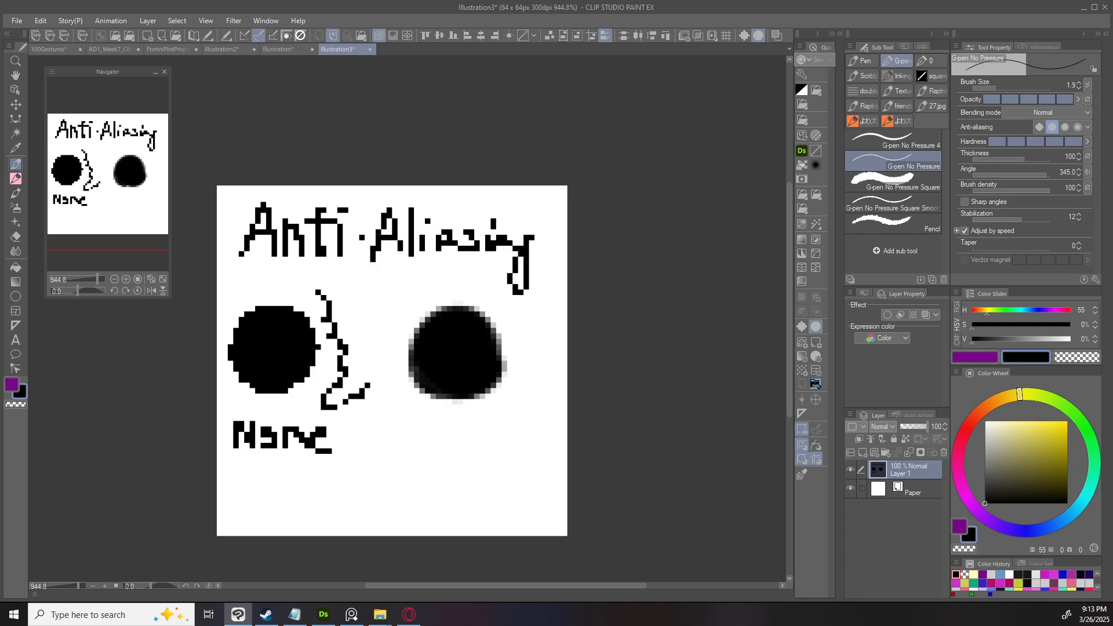
Hand-letter the label "AA 1" beneath the anti-aliased circle, undoing and redrawing faulty strokes.
drag(416, 419, 405, 450)
mouse_move(415, 422)
mouse_down()
mouse_move(402, 447)
mouse_move(425, 438)
mouse_up()
mouse_move(438, 423)
mouse_down()
mouse_move(425, 450)
mouse_move(409, 428)
mouse_move(390, 457)
mouse_move(427, 457)
mouse_move(417, 439)
mouse_up()
key(ctrl+z)
key(ctrl+z)
key(ctrl+z)
key(ctrl+z)
mouse_move(444, 412)
mouse_down()
mouse_move(430, 453)
mouse_move(457, 459)
mouse_up()
mouse_move(430, 442)
mouse_down()
mouse_move(473, 440)
mouse_move(472, 462)
mouse_up()
key(ctrl+z)
mouse_move(471, 425)
mouse_down()
mouse_move(486, 451)
mouse_move(499, 451)
mouse_up()
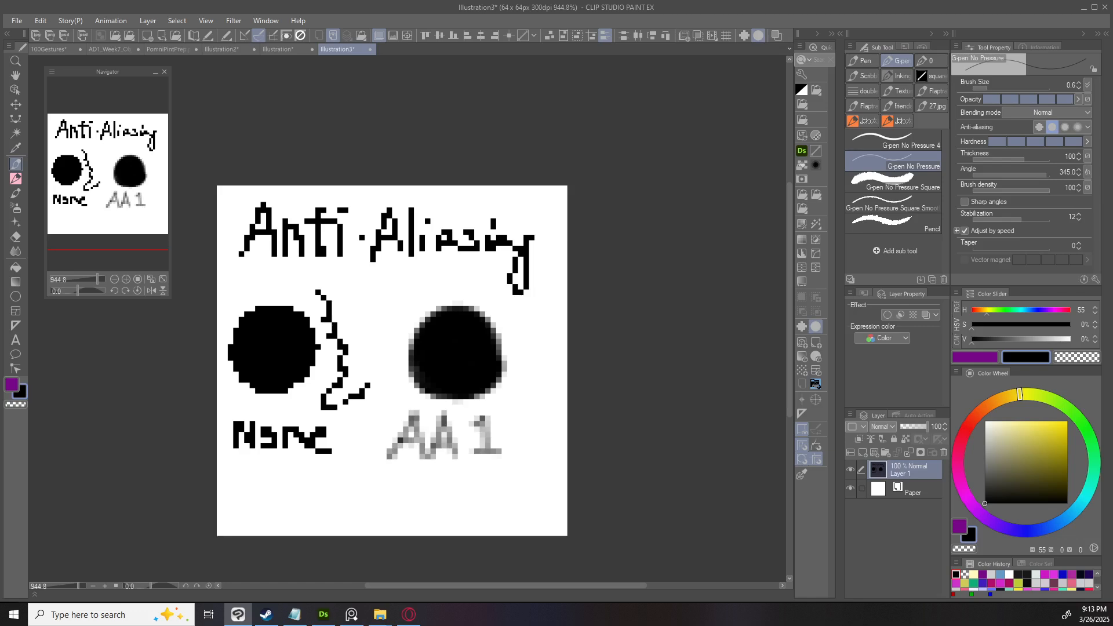
Draw two smaller filled circles along the canvas's lower edge, using the second and the strongest anti-aliasing levels.
drag(534, 329, 512, 326)
click(1064, 127)
mouse_move(378, 492)
mouse_down()
mouse_move(387, 485)
mouse_move(392, 500)
mouse_up()
key(ctrl+z)
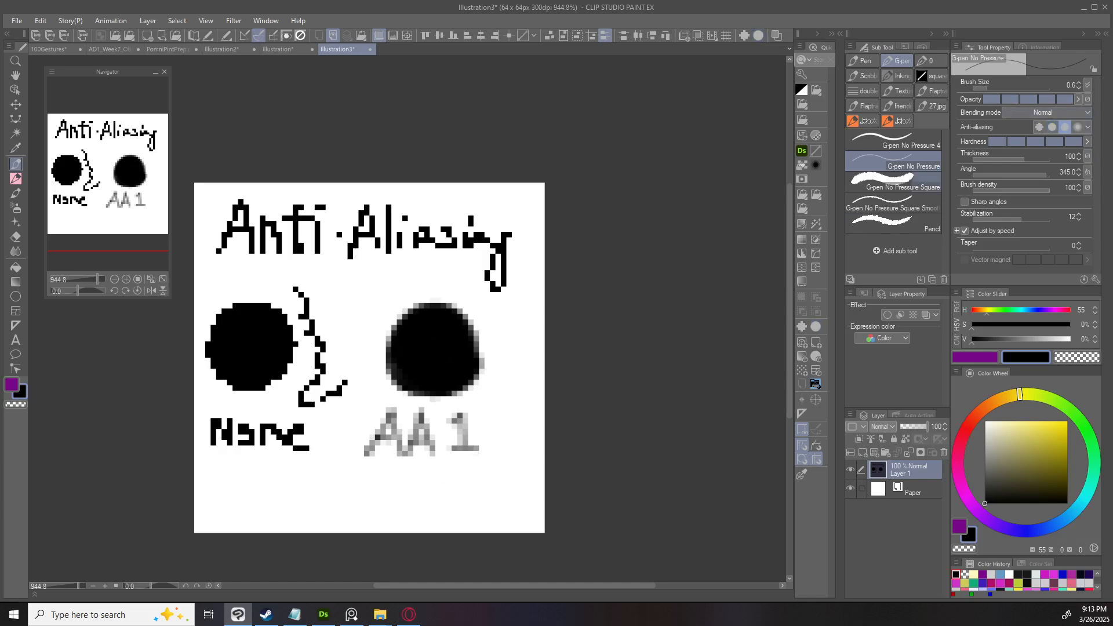
mouse_move(322, 526)
mouse_down()
mouse_move(321, 496)
mouse_move(299, 503)
mouse_move(298, 474)
mouse_move(271, 498)
mouse_move(290, 522)
mouse_up()
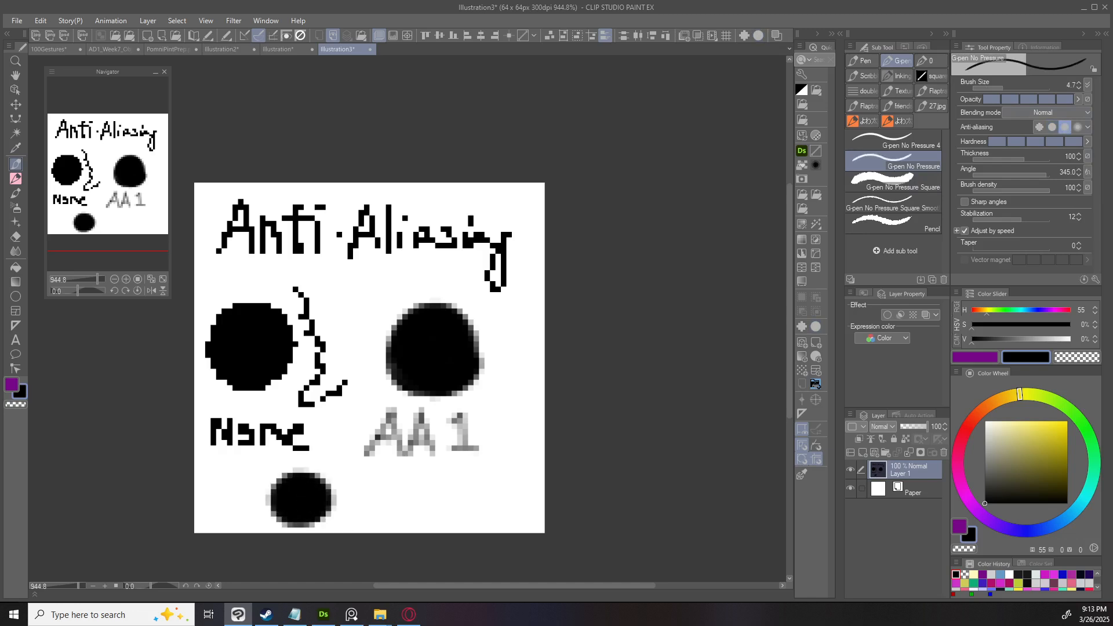
click(1077, 127)
mouse_move(425, 499)
mouse_down()
mouse_move(445, 515)
mouse_move(418, 505)
mouse_move(440, 487)
mouse_move(452, 514)
mouse_up()
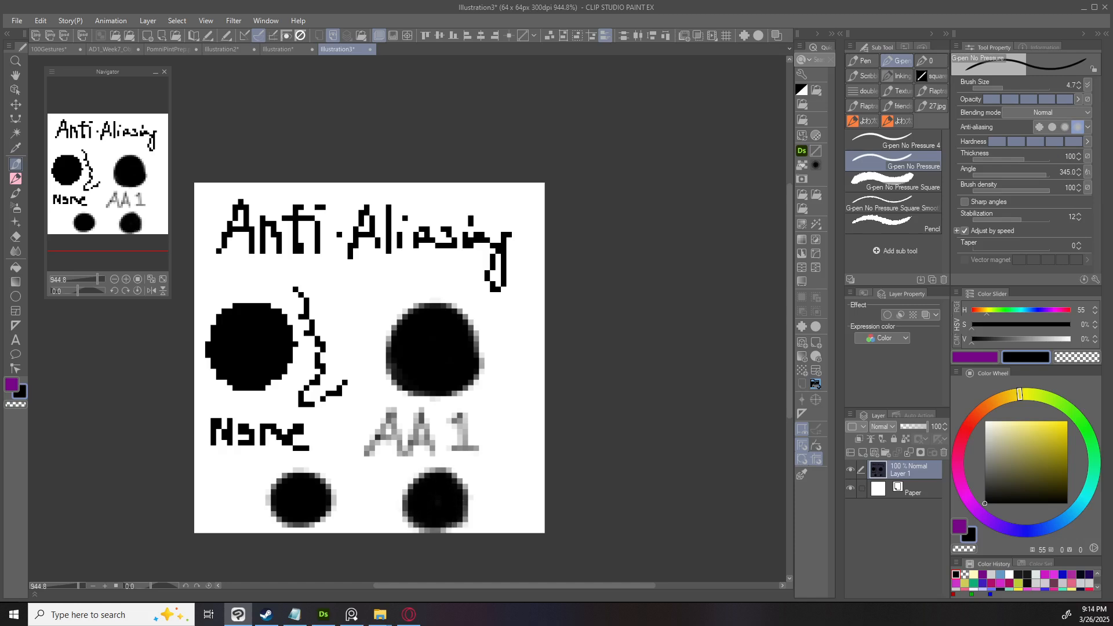
Hand-letter a "0" just above the squiggly line with the pen's anti-aliasing turned off.
click(1039, 127)
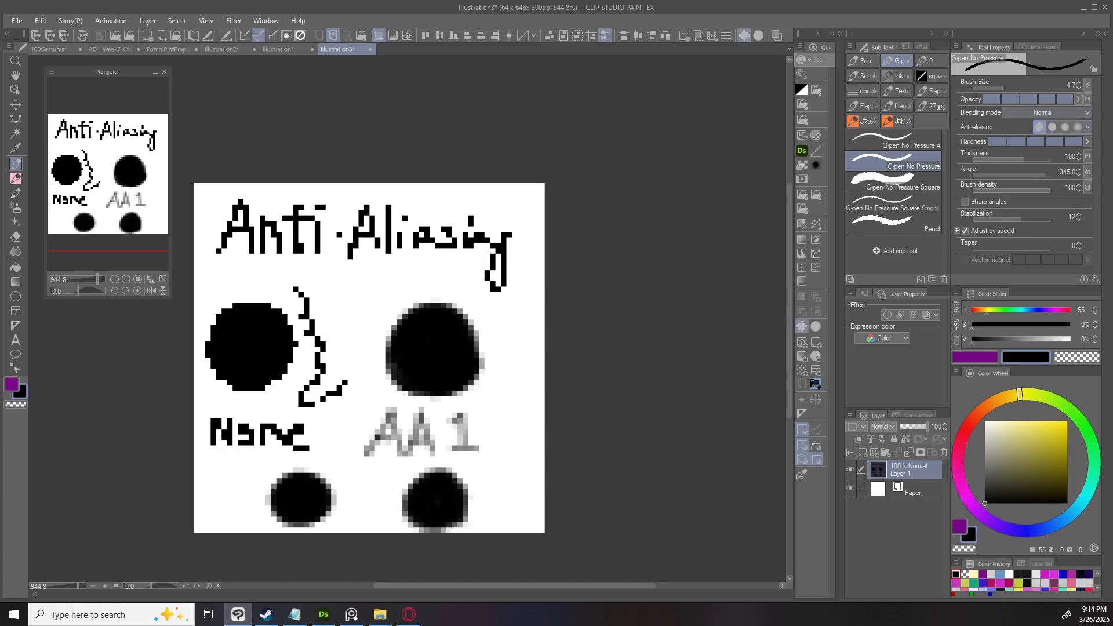
click(1052, 127)
mouse_move(319, 271)
mouse_down()
mouse_move(324, 284)
mouse_move(328, 274)
mouse_move(313, 276)
mouse_up()
key(ctrl+z)
click(1039, 127)
key(ctrl+z)
Add an arrow and a "1" after the "0" using the first anti-aliasing level.
click(1052, 127)
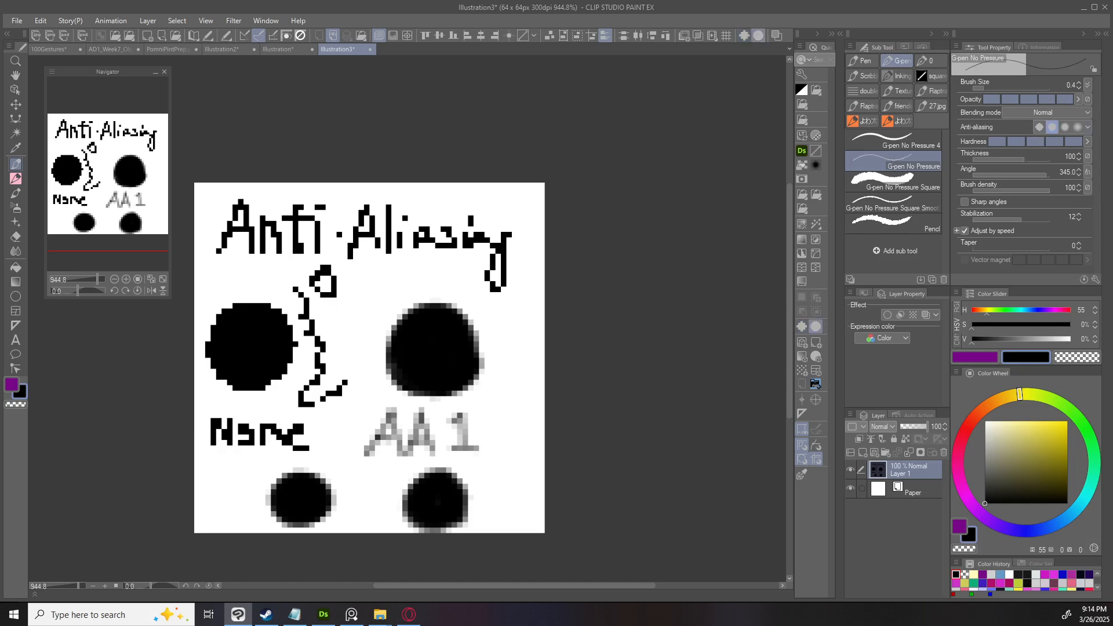
mouse_move(369, 278)
mouse_down()
mouse_move(386, 295)
mouse_move(388, 282)
mouse_move(385, 295)
mouse_up()
key(ctrl+z)
key(ctrl+z)
mouse_move(381, 296)
mouse_down()
mouse_move(396, 297)
mouse_move(360, 291)
mouse_up()
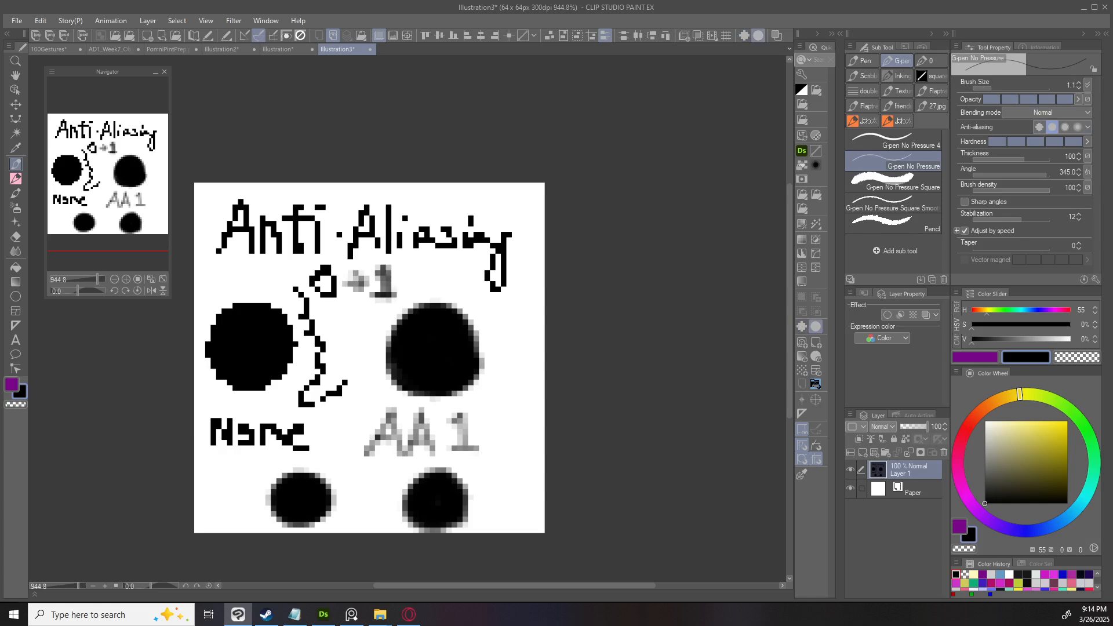
Auto-select the white background around the drawings, fill it with bright yellow, deselect and inspect the anti-aliased circle's edge.
mouse_move(476, 351)
ctrl+mouse_down()
mouse_move(441, 350)
mouse_move(488, 350)
mouse_move(499, 384)
mouse_move(496, 369)
mouse_move(557, 367)
mouse_move(465, 354)
mouse_move(471, 337)
ctrl+mouse_up()
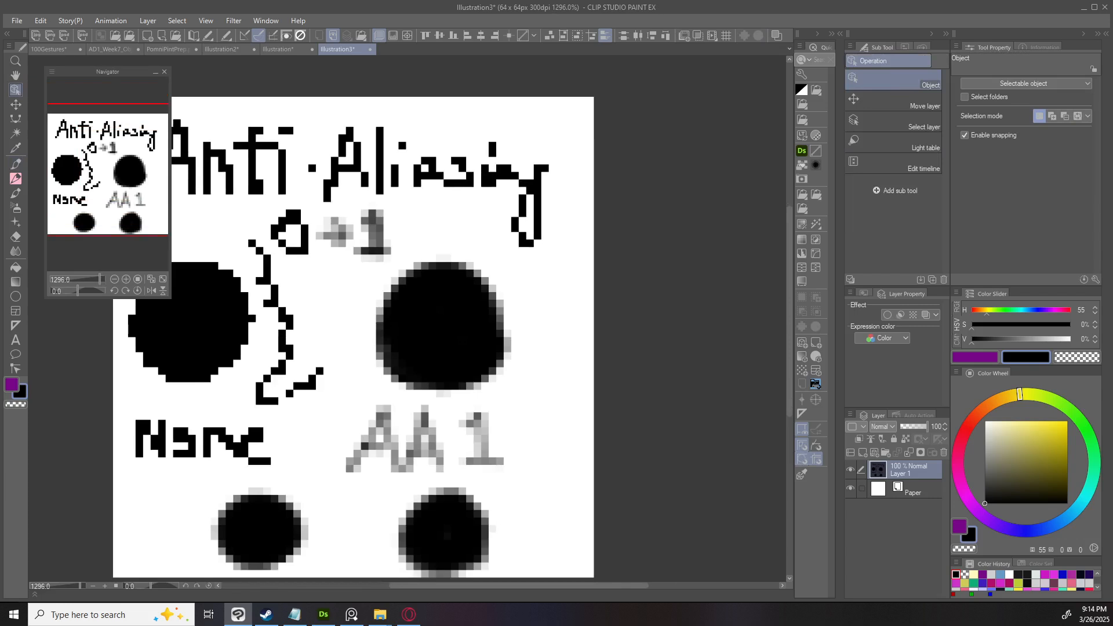
key(w)
click(545, 360)
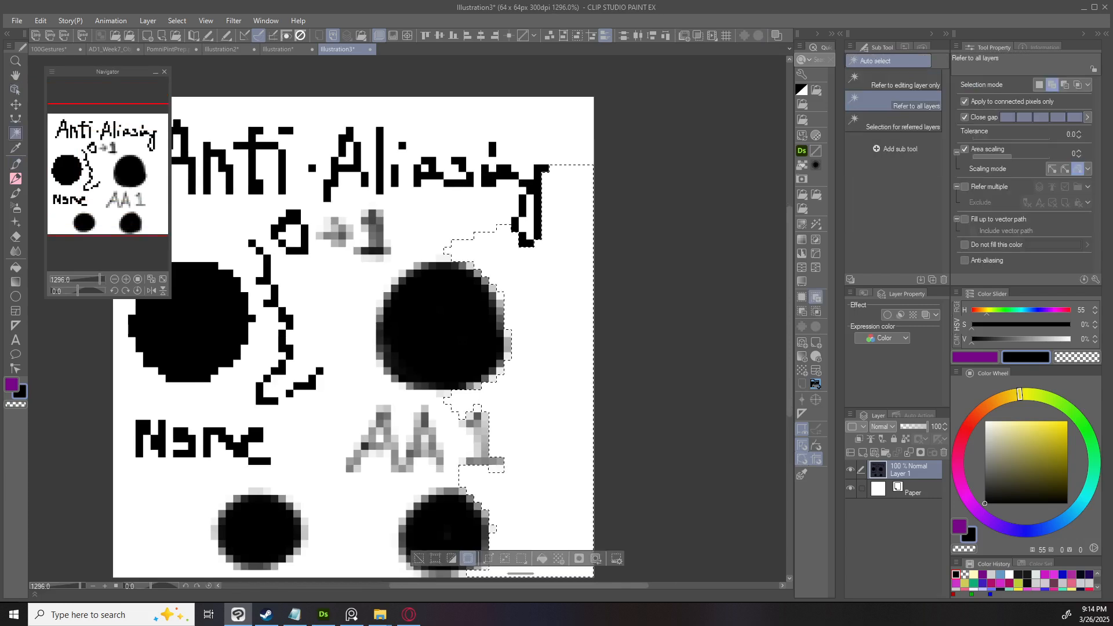
click(339, 324)
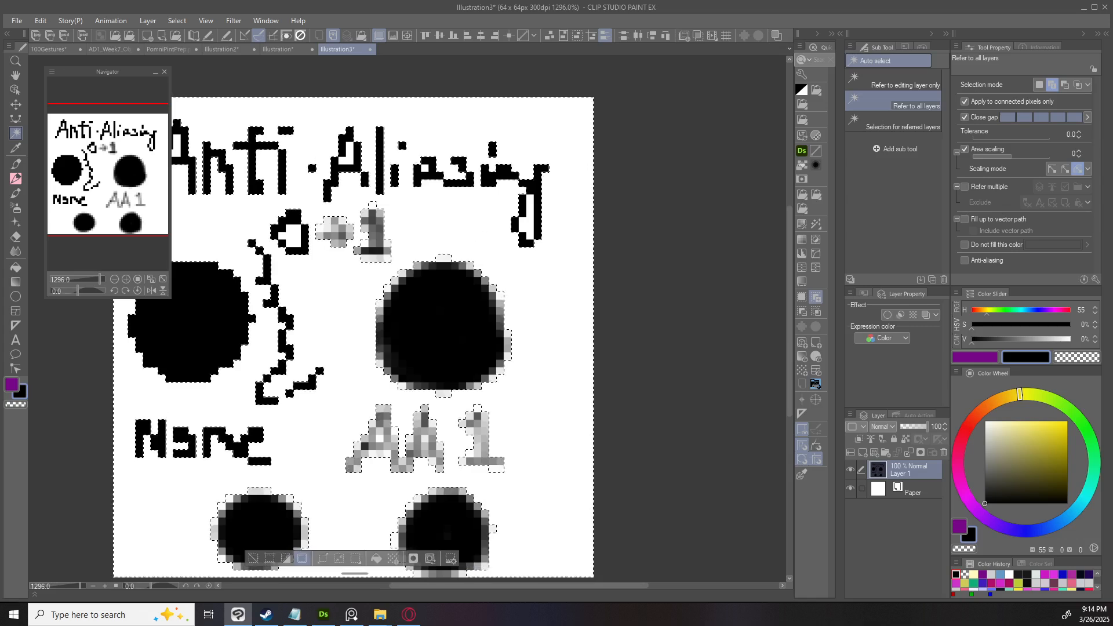
click(1067, 422)
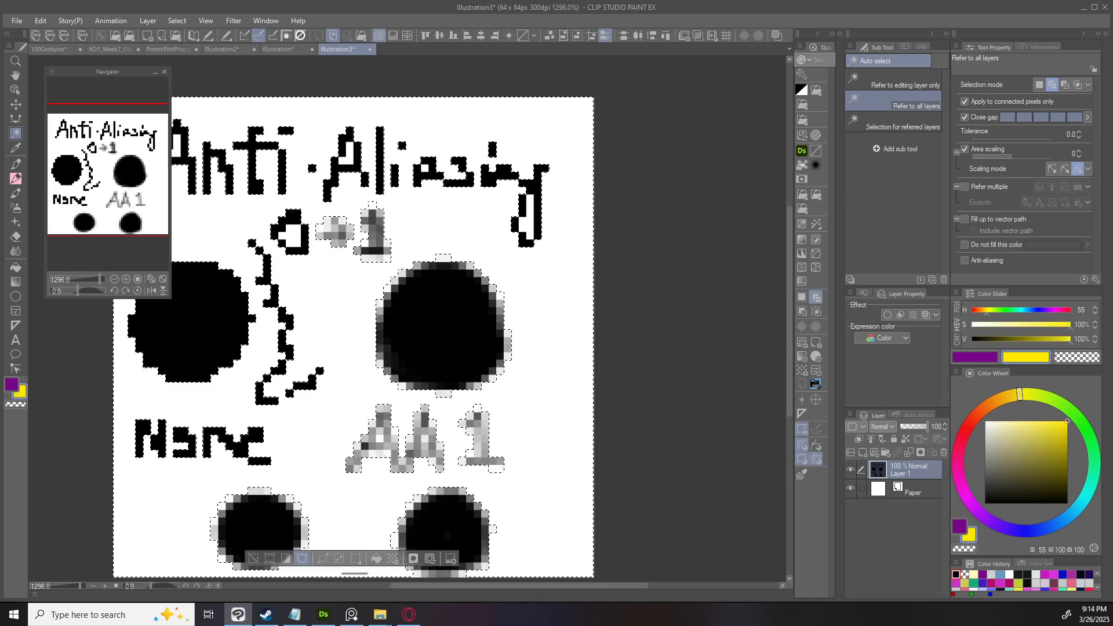
key(alt+BackSpace)
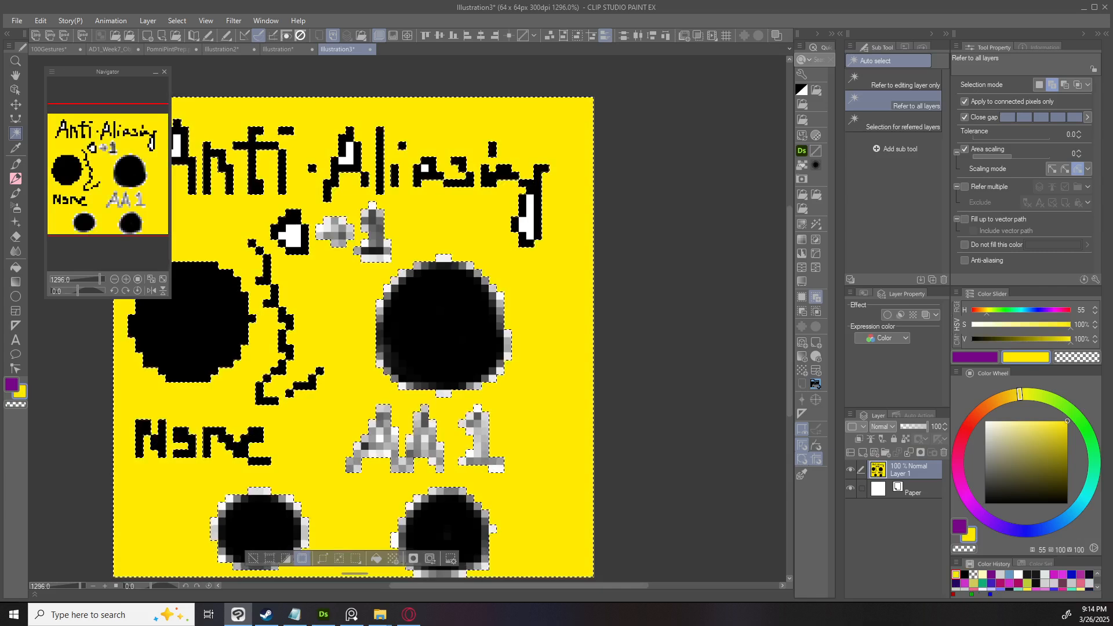
key(ctrl+d)
scroll(520, 309, up, 4)
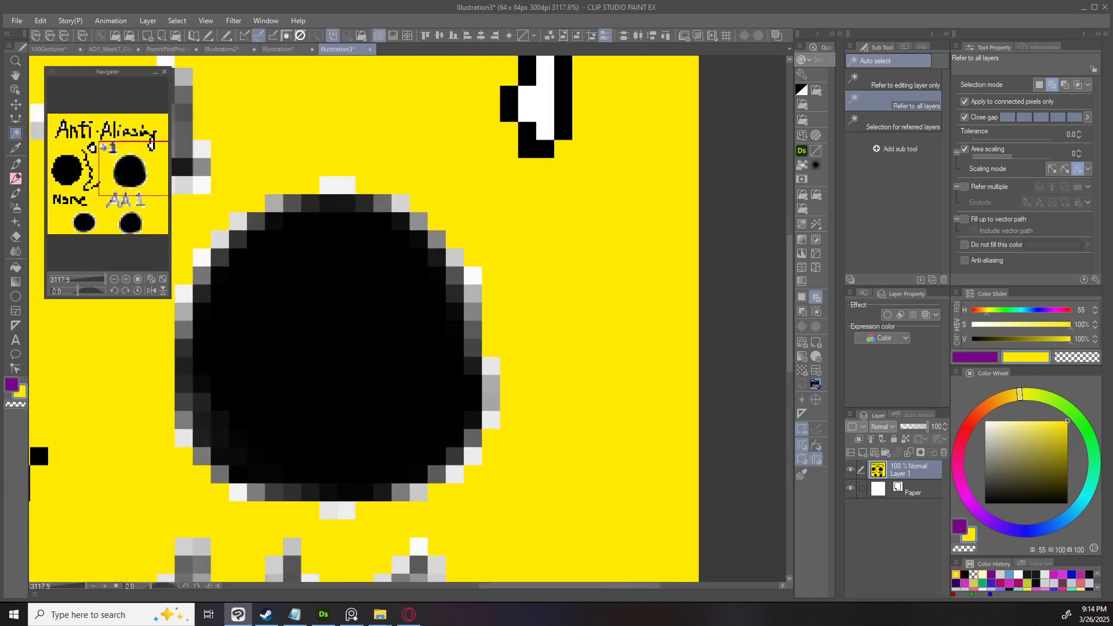
scroll(490, 343, down, 2)
Undo the yellow fill, set the auto-select tolerance to 46.6 and reselect the white background around the drawings.
key(ctrl+z)
key(ctrl+z)
key(ctrl+z)
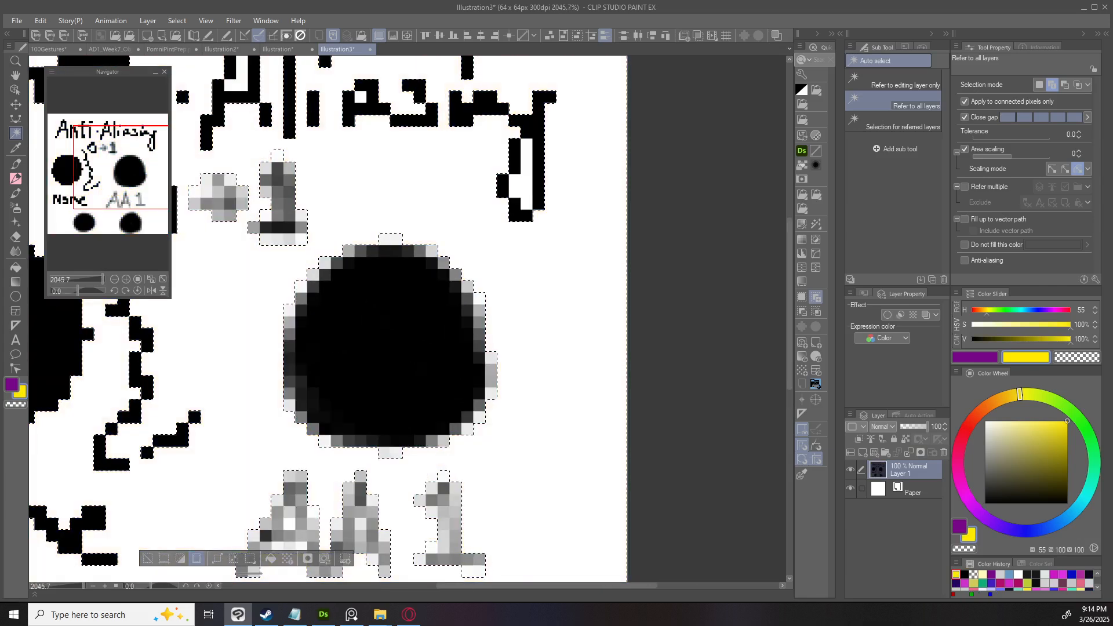
drag(974, 135, 1008, 135)
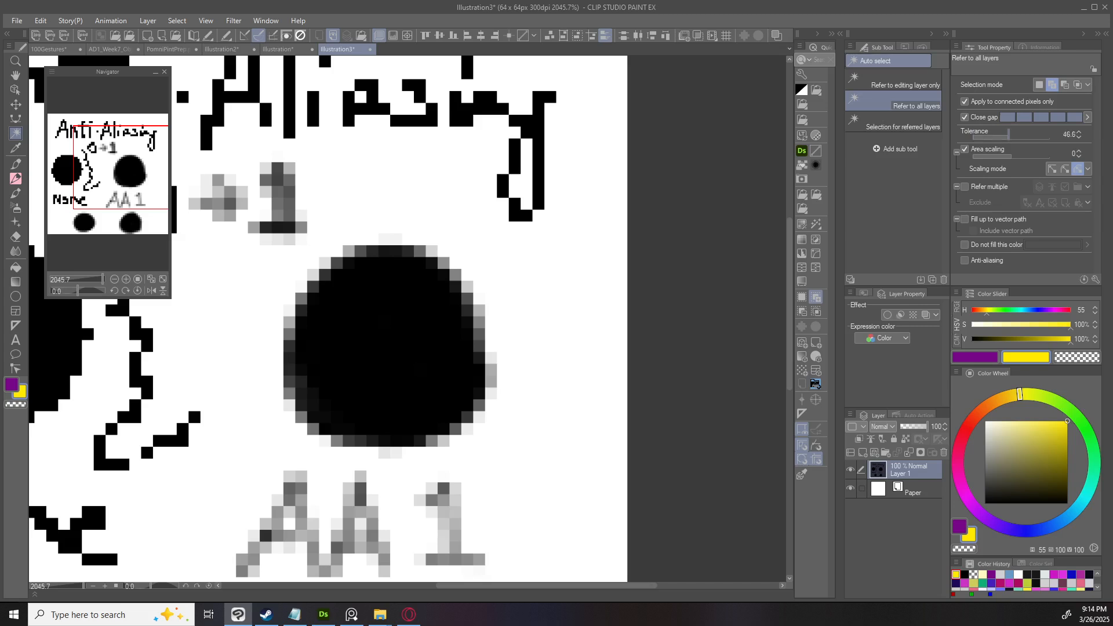
click(520, 308)
click(255, 371)
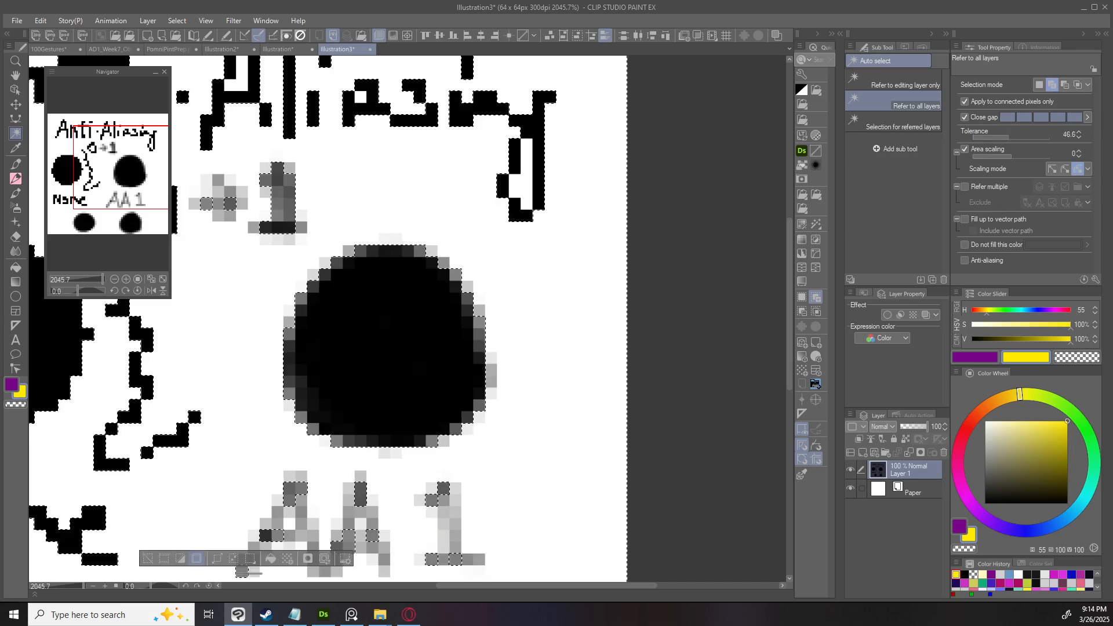
scroll(388, 400, down, 1)
scroll(384, 405, down, 2)
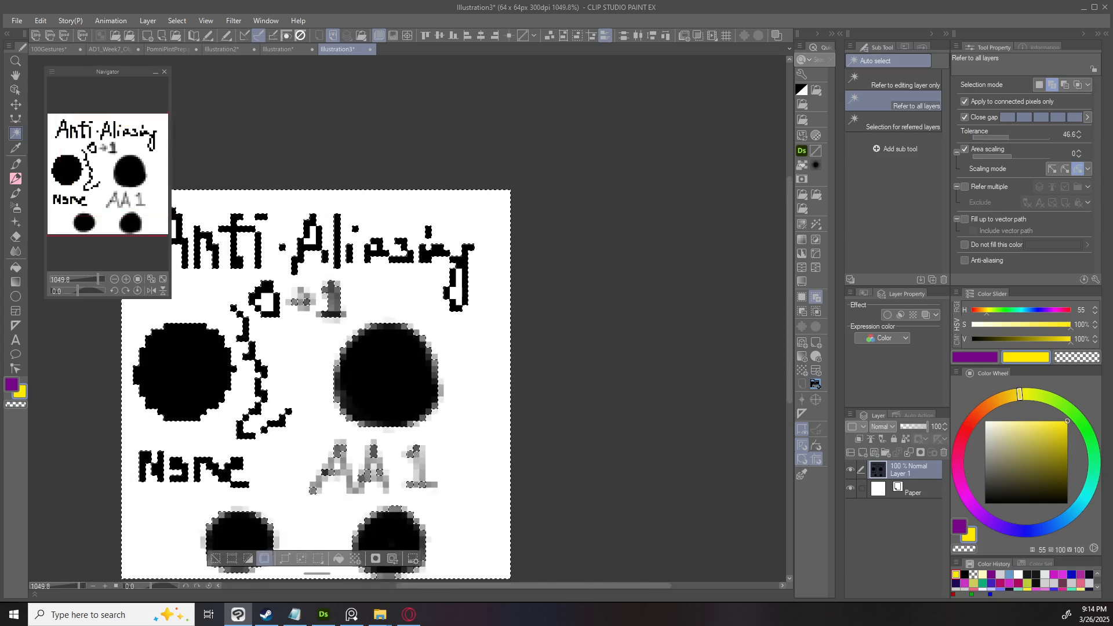
Fill the selected background with bright yellow, inspect both circles' edges without the selection outline, and undo the deselection.
drag(404, 384, 467, 360)
key(alt+Delete)
scroll(467, 359, up, 2)
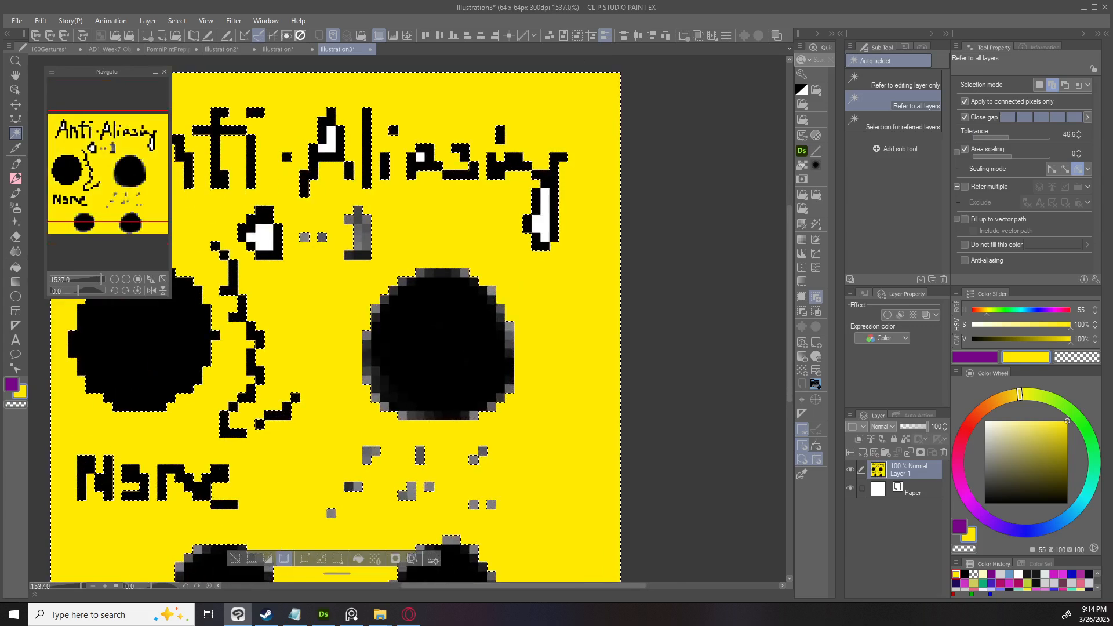
key(ctrl+d)
scroll(506, 304, up, 4)
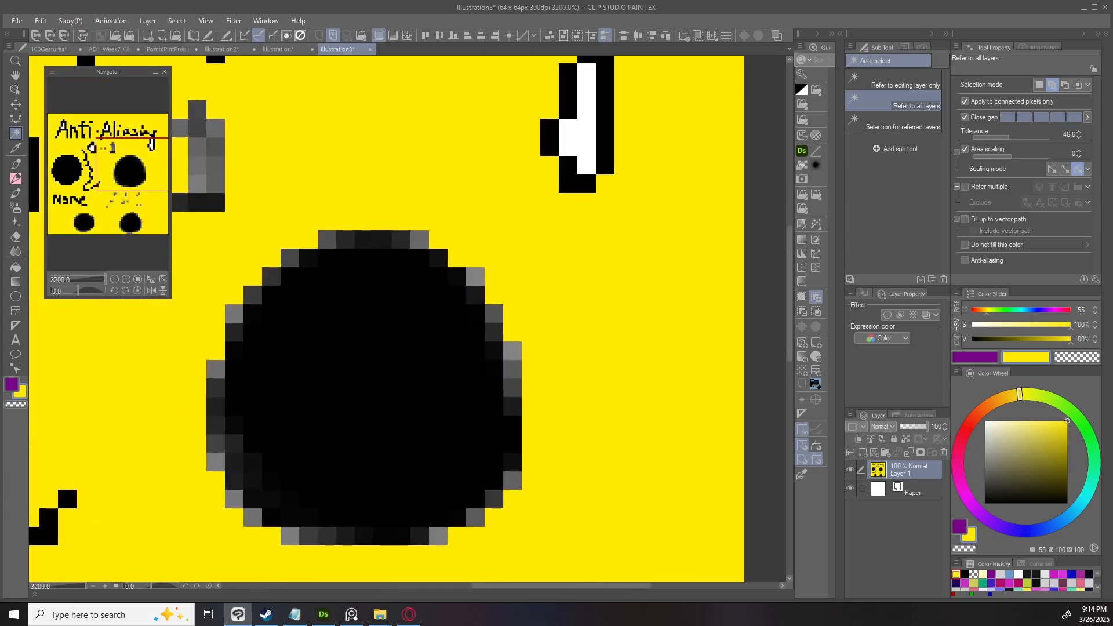
scroll(478, 273, down, 2)
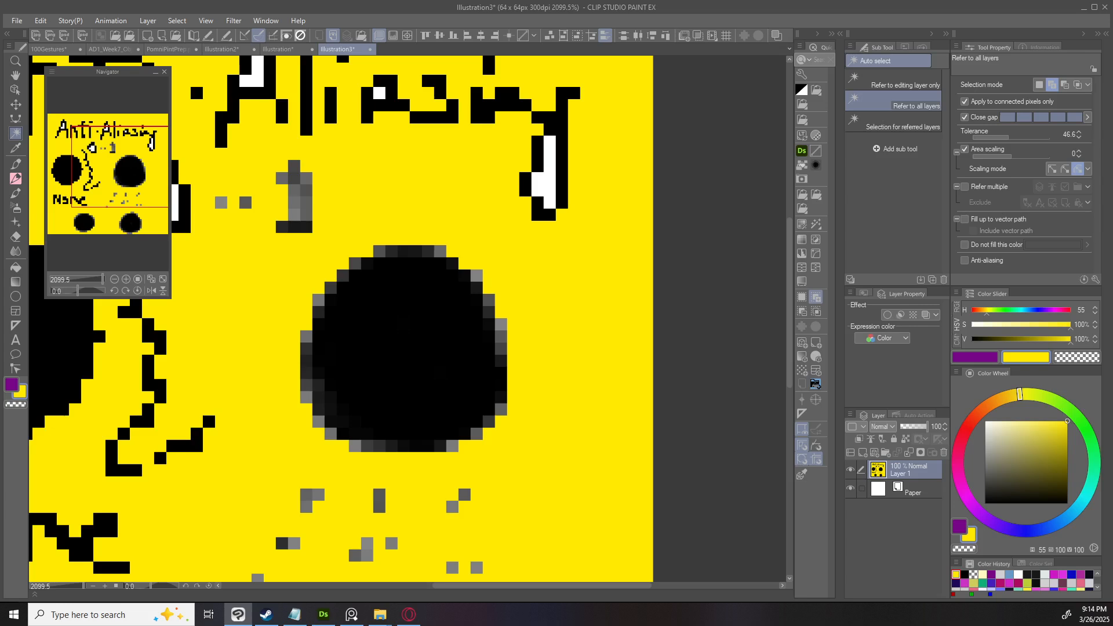
scroll(474, 273, down, 1)
drag(474, 272, 723, 264)
scroll(393, 326, up, 2)
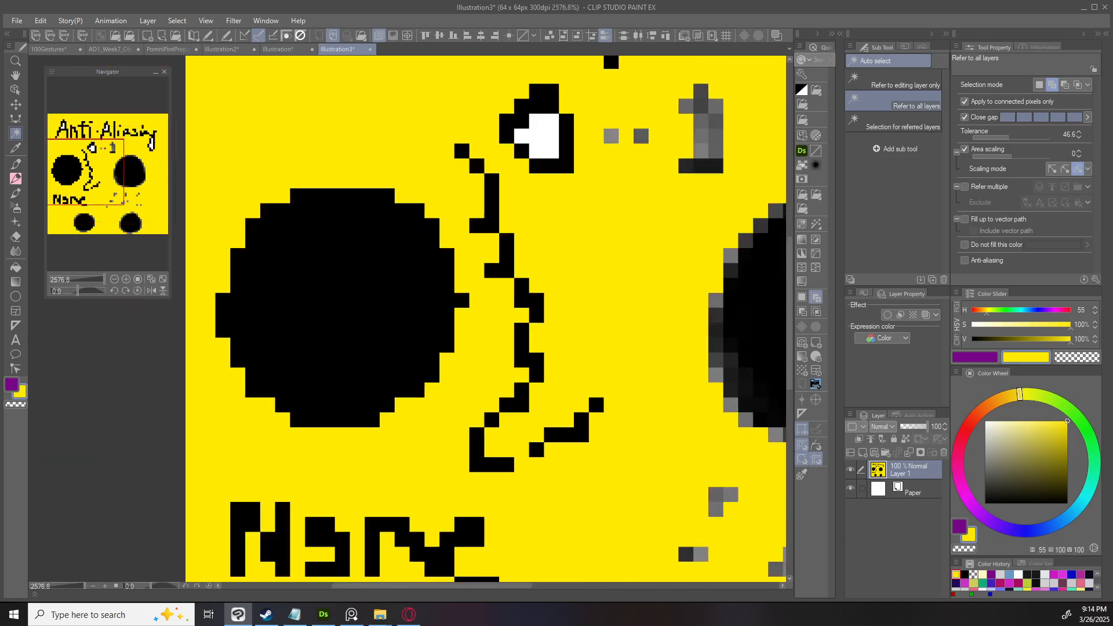
scroll(408, 318, down, 1)
scroll(408, 318, down, 2)
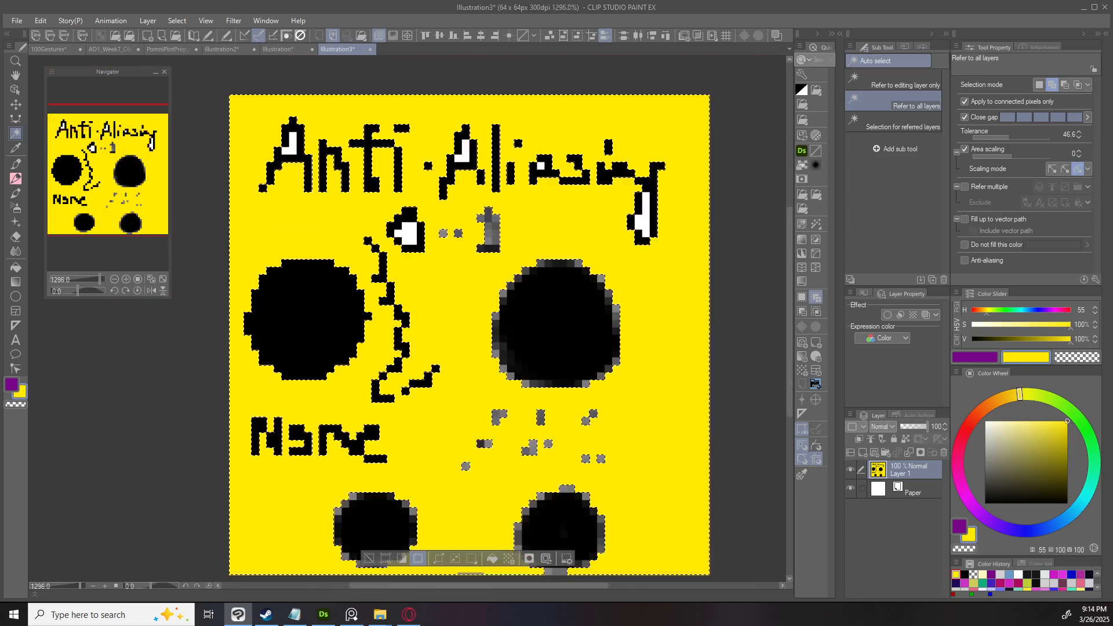
key(ctrl+z)
Switch to the 4000 x 2000 px Illustration document and set the G-pen No Pressure colour to black.
click(287, 50)
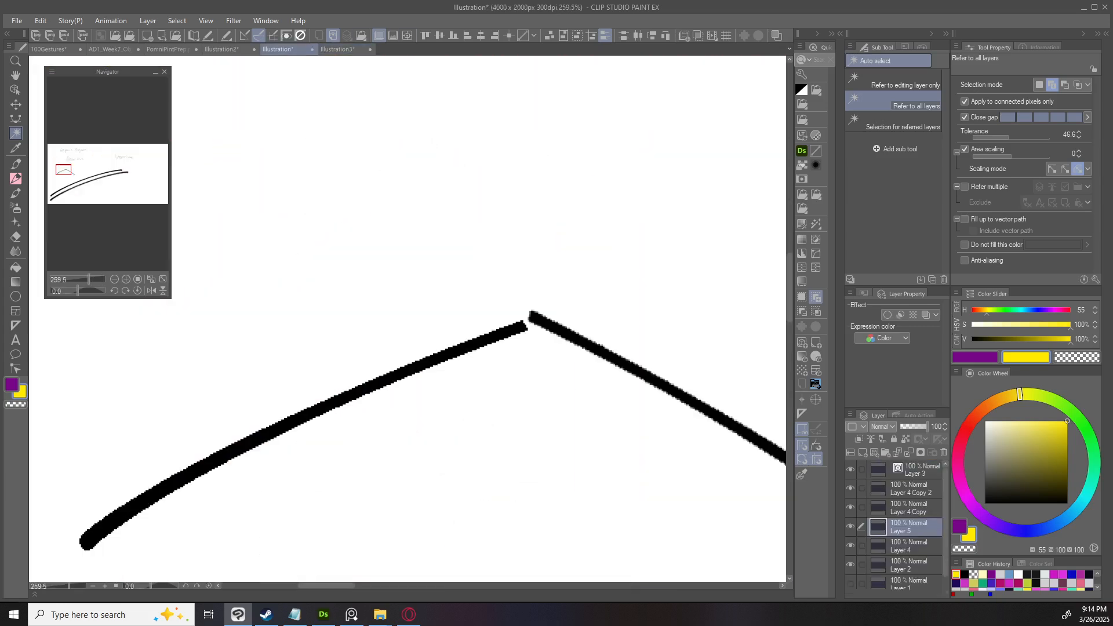
scroll(270, 103, down, 1)
scroll(270, 103, down, 1)
key(o)
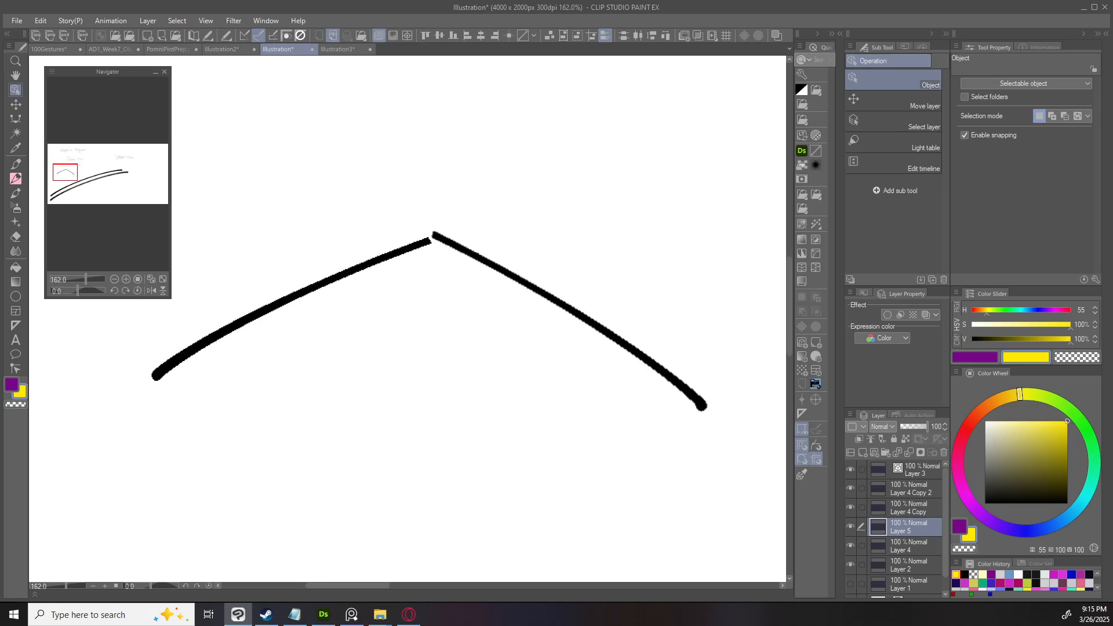
key(p)
drag(1043, 446, 984, 503)
mouse_move(253, 366)
mouse_down()
mouse_move(275, 376)
mouse_move(268, 390)
mouse_up()
key(ctrl+z)
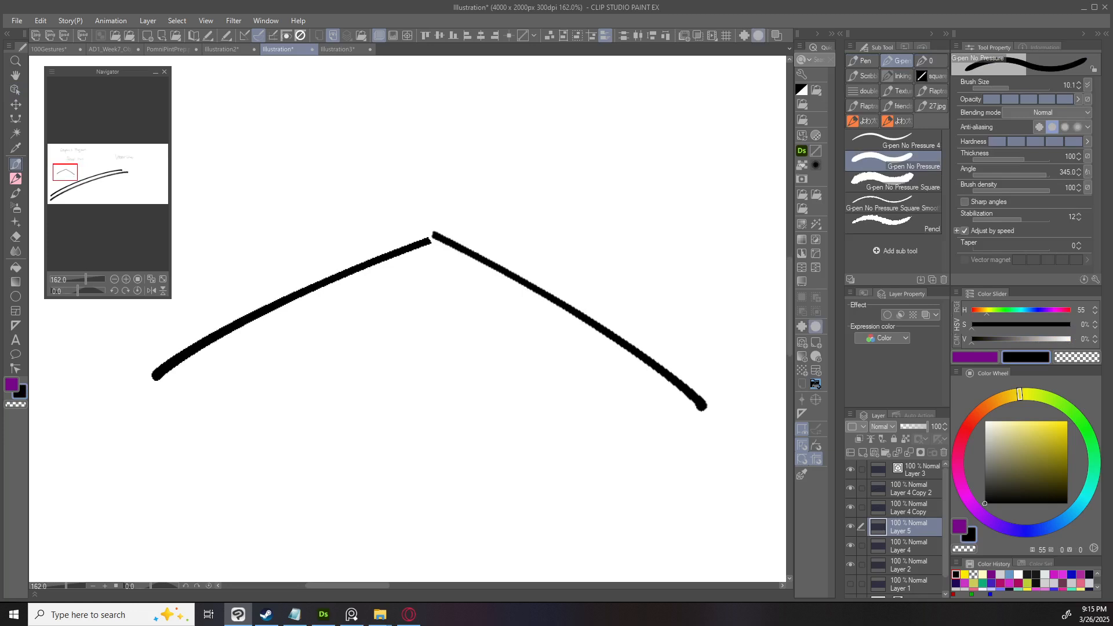
Hand-letter "Yes AA" below the descending anti-aliased line and "No AA" below the rising hard-edged line.
mouse_move(490, 339)
mouse_down()
mouse_move(509, 359)
mouse_move(504, 390)
mouse_move(536, 380)
mouse_move(533, 393)
mouse_move(582, 386)
mouse_up()
mouse_move(586, 400)
mouse_down()
mouse_move(594, 373)
mouse_move(604, 400)
mouse_up()
drag(587, 388, 606, 386)
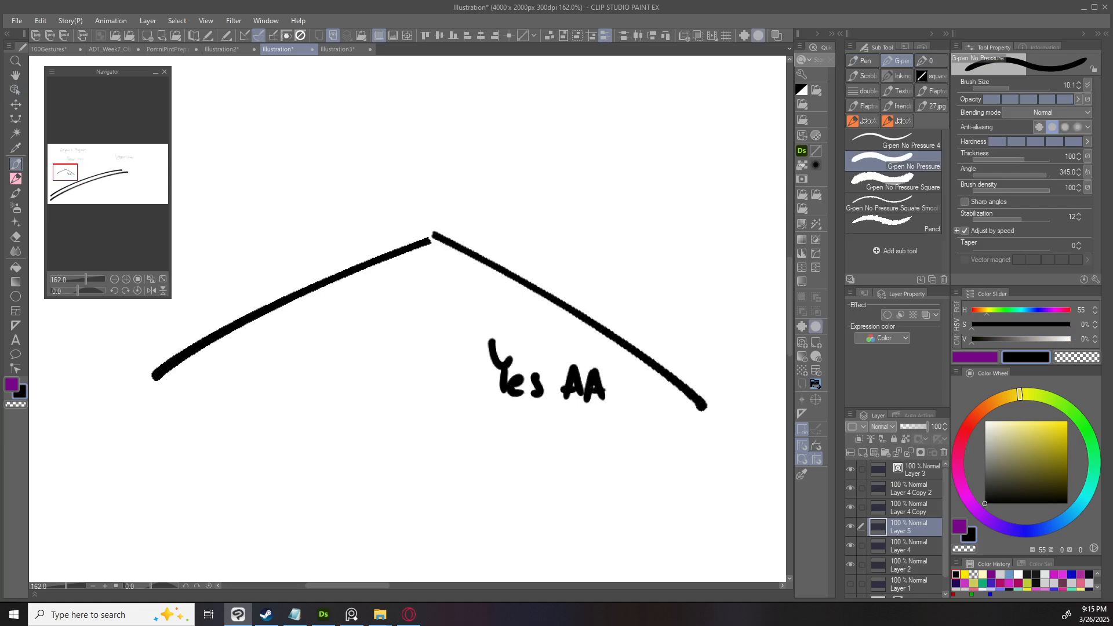
drag(212, 374, 210, 409)
mouse_move(215, 377)
mouse_down()
mouse_move(228, 405)
mouse_move(231, 376)
mouse_up()
mouse_move(236, 391)
mouse_down()
mouse_move(273, 378)
mouse_move(274, 404)
mouse_move(286, 385)
mouse_move(295, 408)
mouse_up()
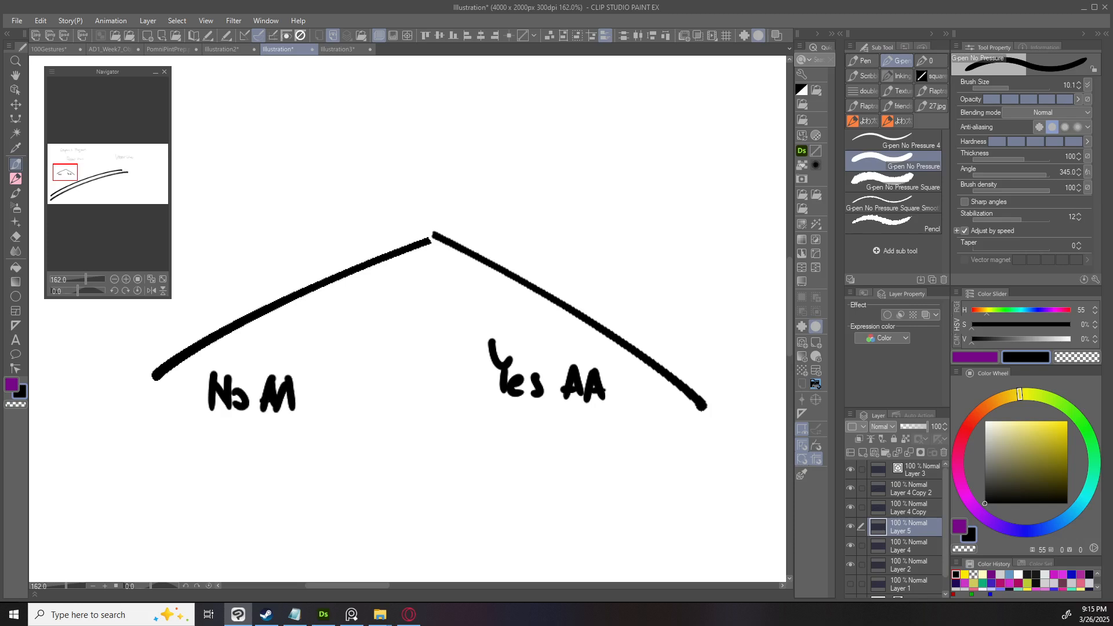
scroll(491, 350, down, 5)
scroll(579, 351, up, 3)
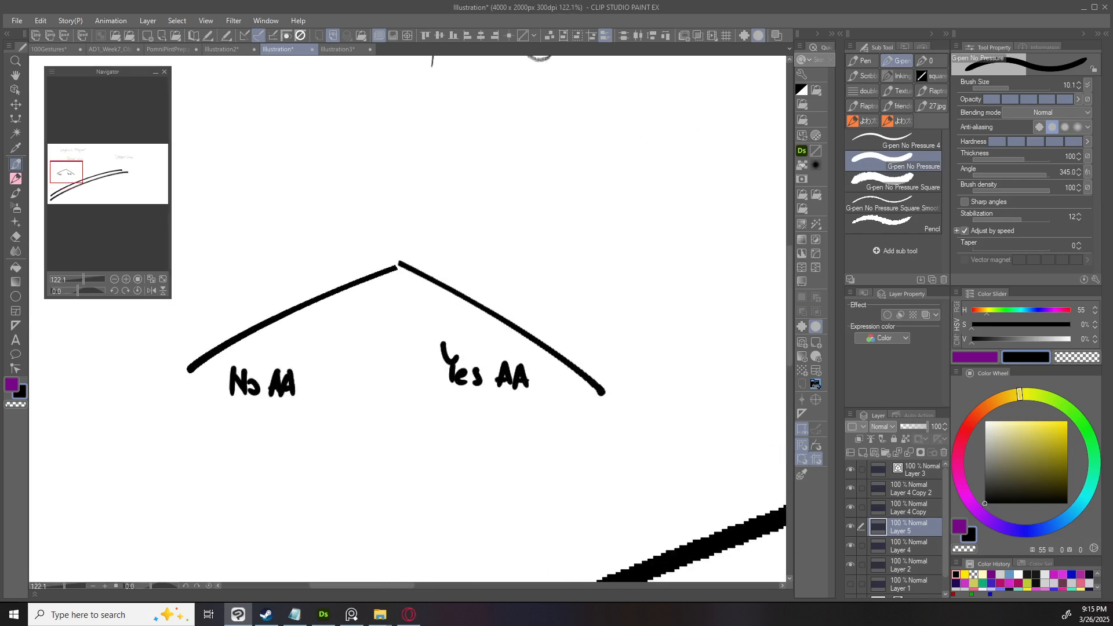
drag(408, 319, 421, 354)
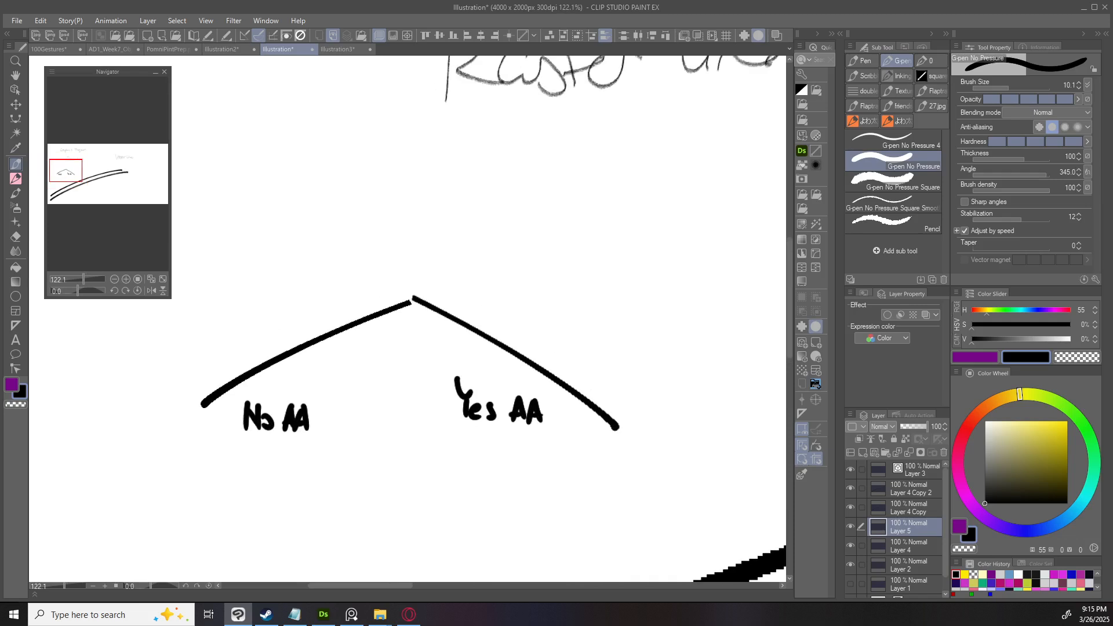
Draw a curved black stroke above the "No AA" line with the pen's anti-aliasing turned off.
scroll(355, 251, up, 4)
mouse_move(325, 266)
mouse_down()
mouse_move(382, 293)
mouse_move(353, 293)
mouse_up()
mouse_move(133, 381)
mouse_down()
mouse_move(470, 231)
mouse_move(506, 227)
mouse_up()
key(ctrl+z)
drag(199, 341, 222, 341)
mouse_move(108, 409)
mouse_down()
mouse_move(125, 387)
mouse_move(479, 223)
mouse_move(271, 290)
mouse_move(485, 217)
mouse_move(139, 370)
mouse_move(485, 216)
mouse_up()
key(ctrl+z)
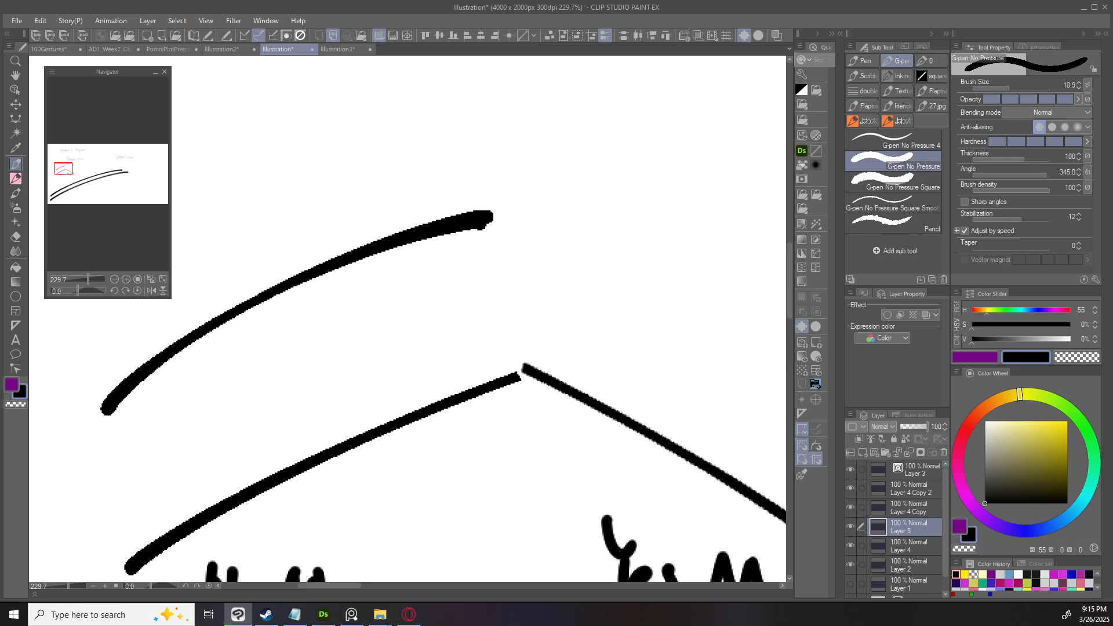
Lasso the upper end of the new curved stroke, scale it to 135% and move it away from the rest.
key(m)
drag(366, 290, 371, 288)
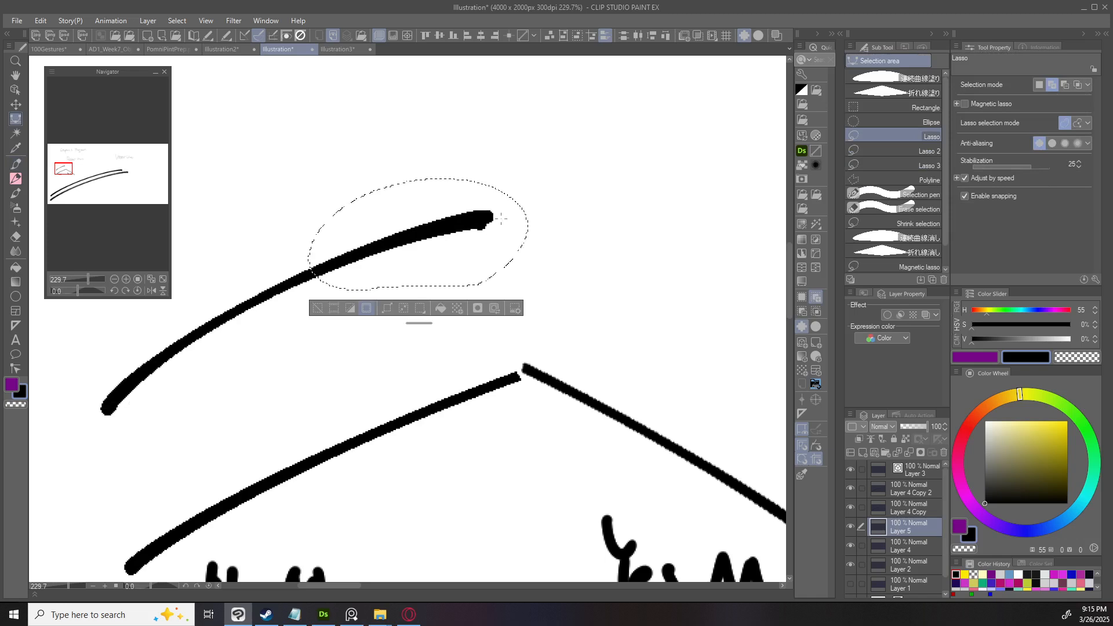
key(ctrl+t)
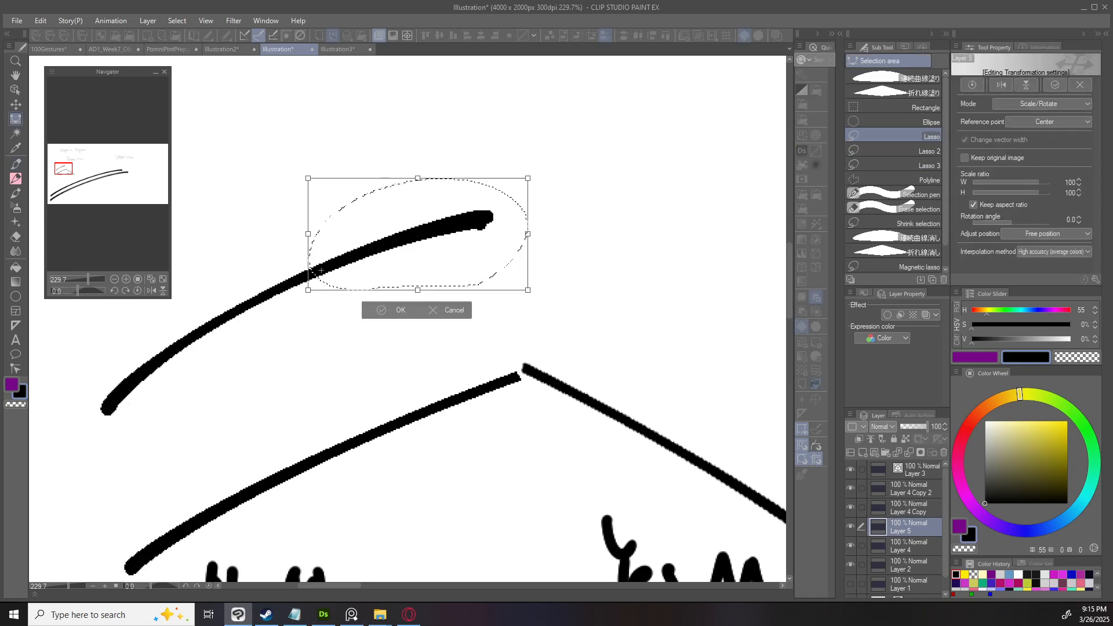
drag(397, 279, 499, 269)
drag(630, 257, 704, 244)
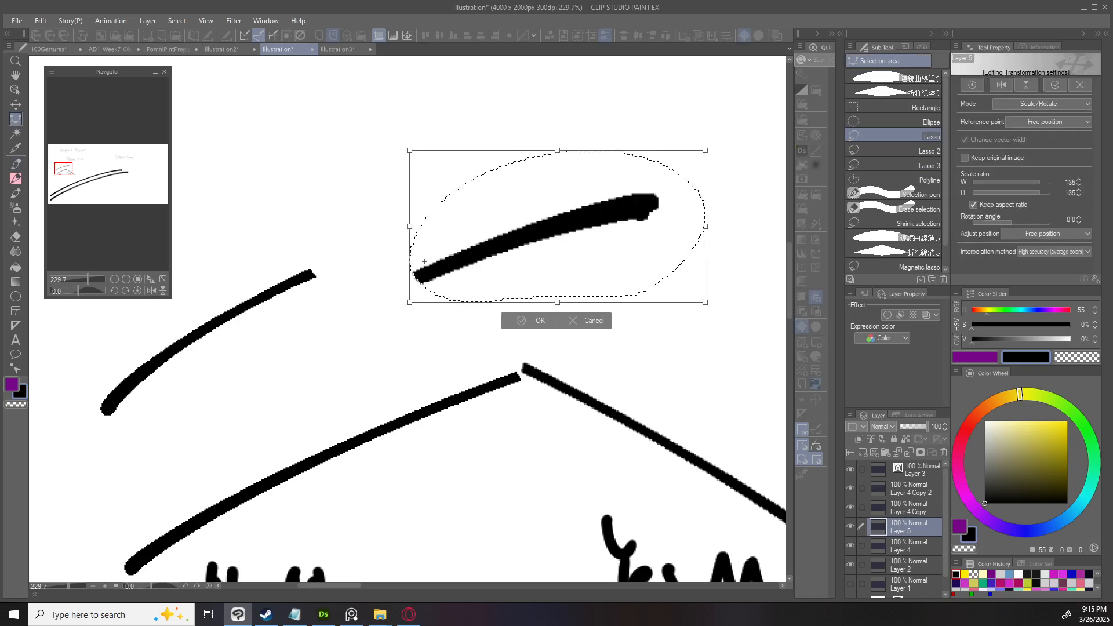
drag(557, 226, 540, 211)
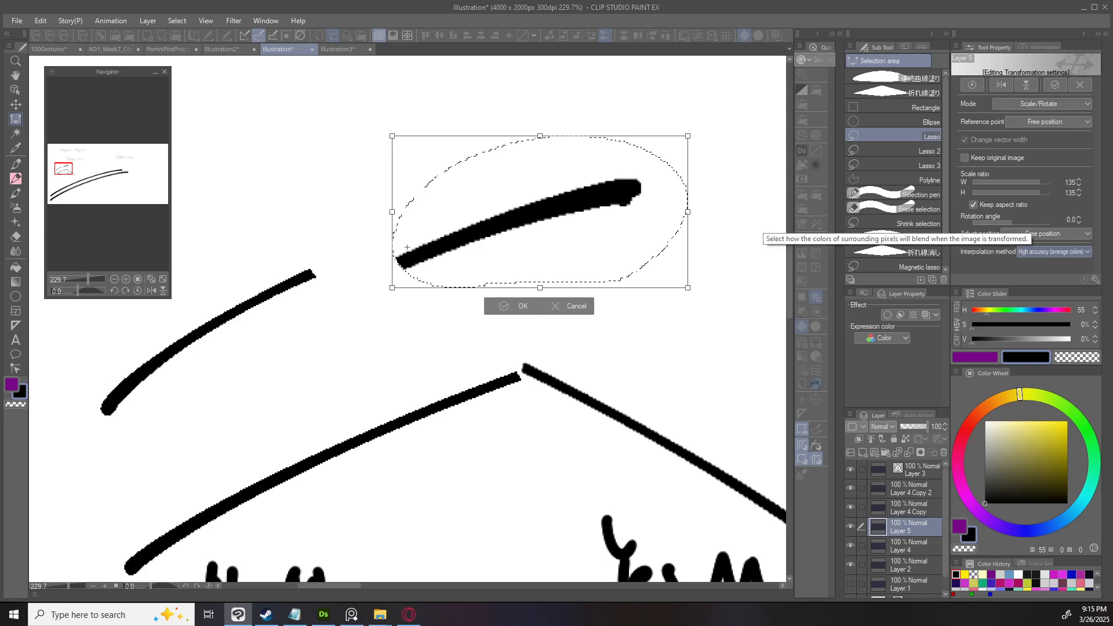
Set the transform's interpolation to Hard edges (nearest neighbor), enlarge the stroke piece further, apply and deselect.
click(1052, 251)
click(1043, 266)
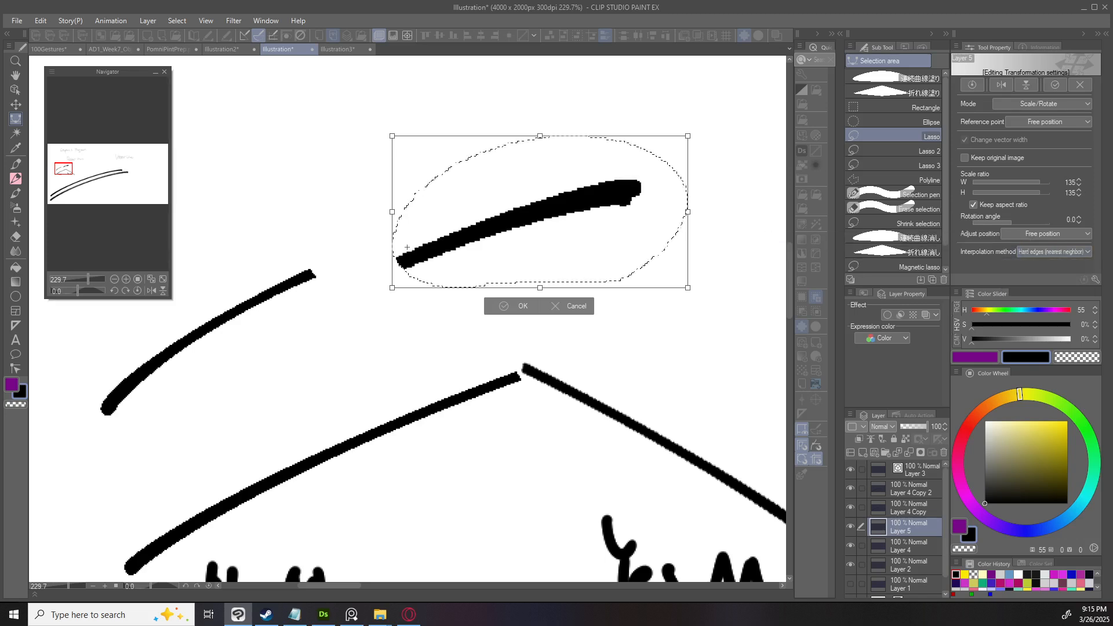
mouse_move(687, 228)
mouse_down()
mouse_move(755, 234)
mouse_move(627, 287)
mouse_move(731, 275)
mouse_move(544, 322)
mouse_move(701, 299)
mouse_up()
scroll(650, 282, down, 5)
key(Return)
key(ctrl+d)
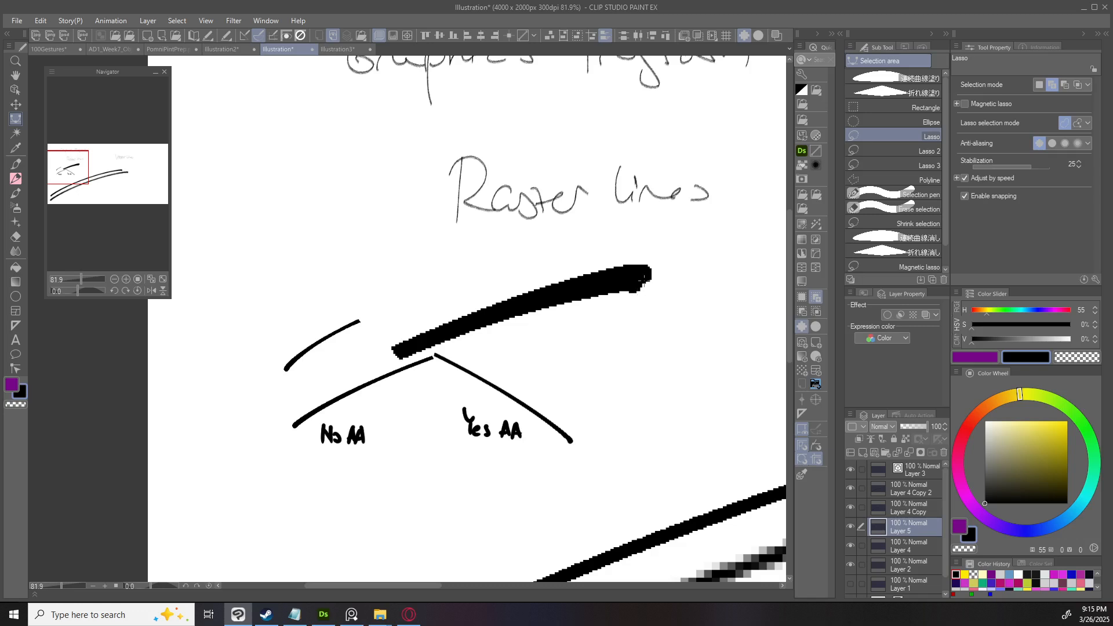
Undo the deselection and the enlargement of the stroke's upper end.
scroll(627, 286, up, 2)
key(ctrl+z)
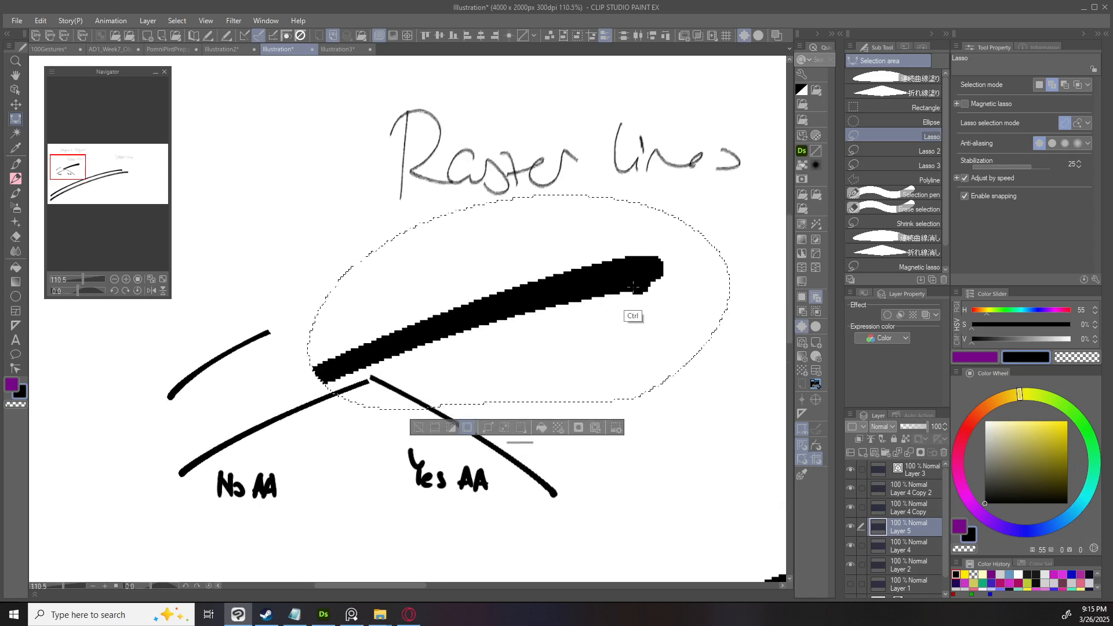
key(ctrl+z)
scroll(458, 301, up, 8)
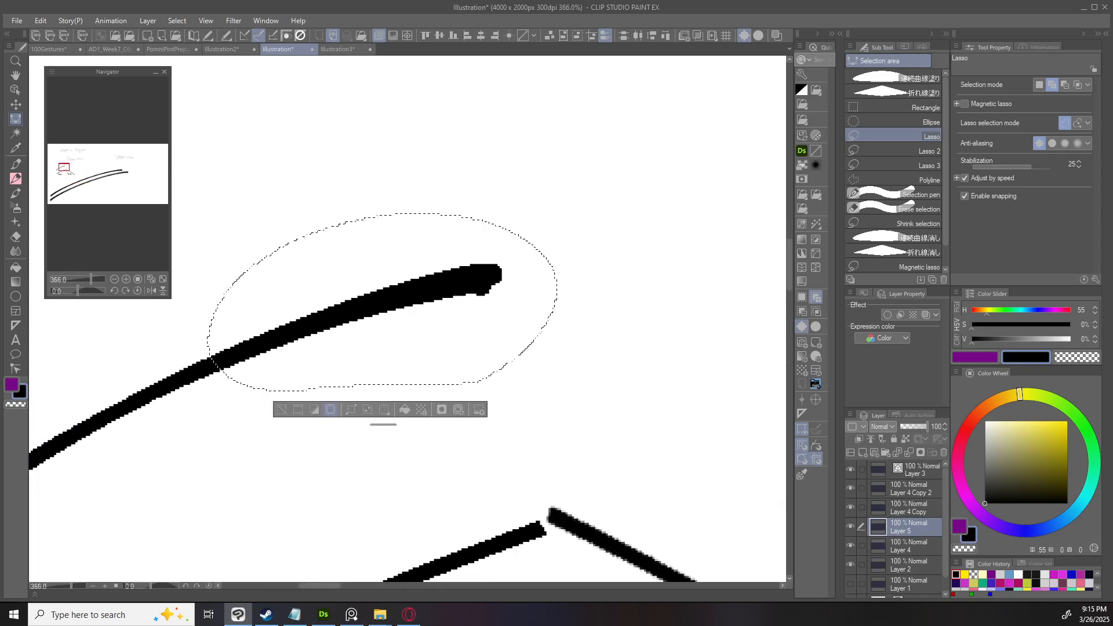
Rotate the lassoed stroke end by 55.5° with High accuracy (average colors) interpolation, apply the transformation and deselect.
key(ctrl+t)
click(1054, 251)
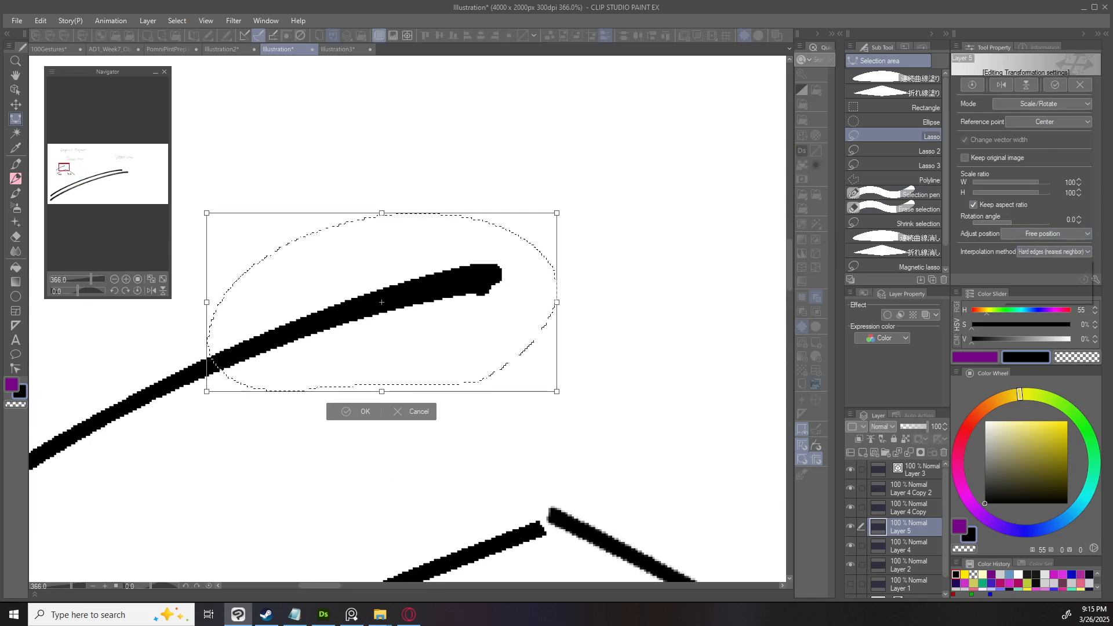
click(1046, 297)
mouse_move(580, 197)
mouse_down()
mouse_move(602, 340)
mouse_move(581, 404)
mouse_up()
drag(485, 340, 498, 388)
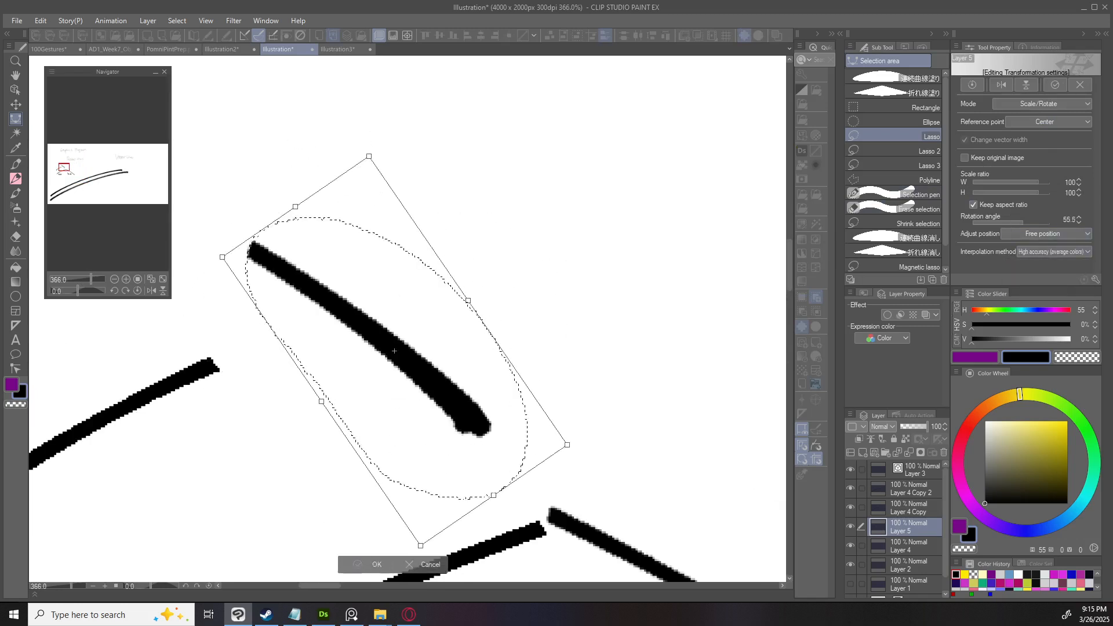
key(Return)
key(ctrl+d)
mouse_move(642, 241)
mouse_down()
mouse_move(509, 289)
mouse_move(517, 278)
mouse_up()
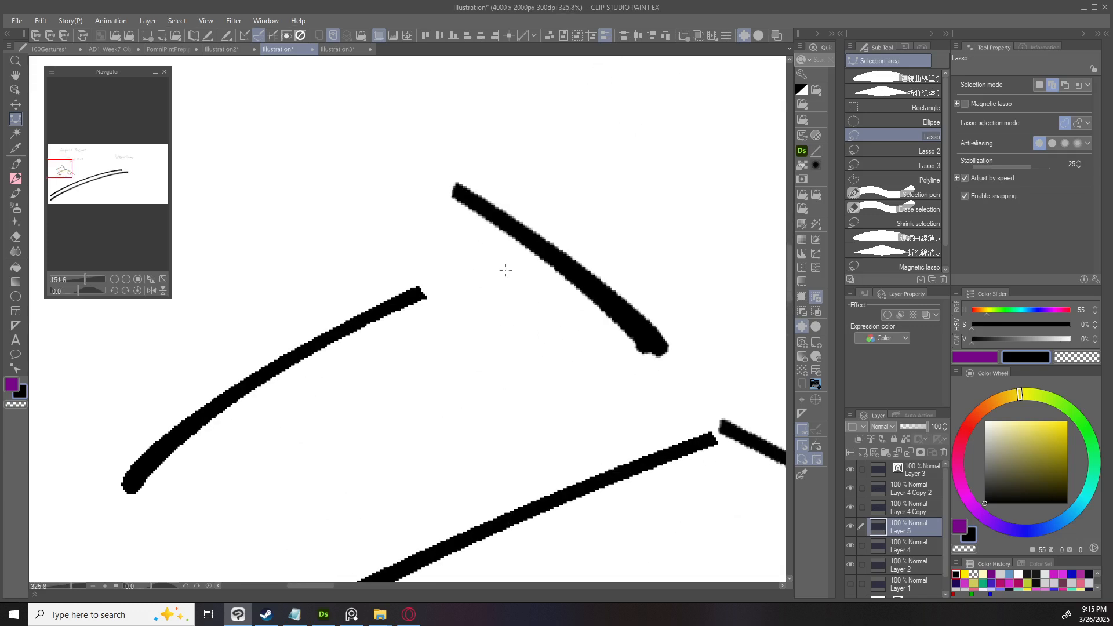
Try hardening the soft edges of the rotated stroke piece and examine its edge pixels up close.
key(p)
key(o)
drag(516, 278, 494, 310)
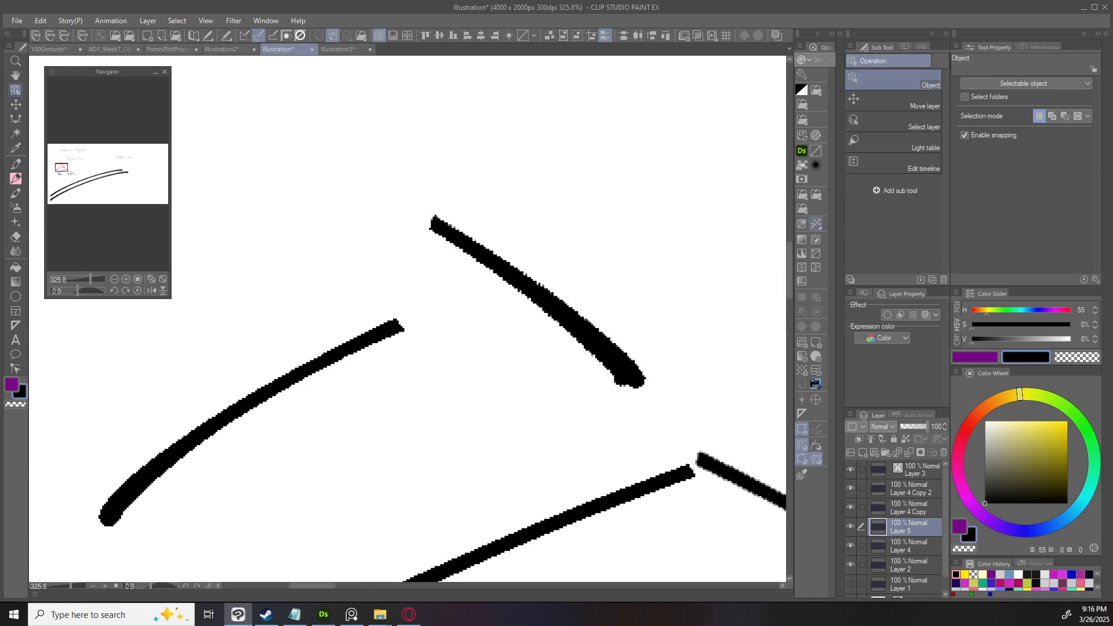
scroll(648, 340, up, 5)
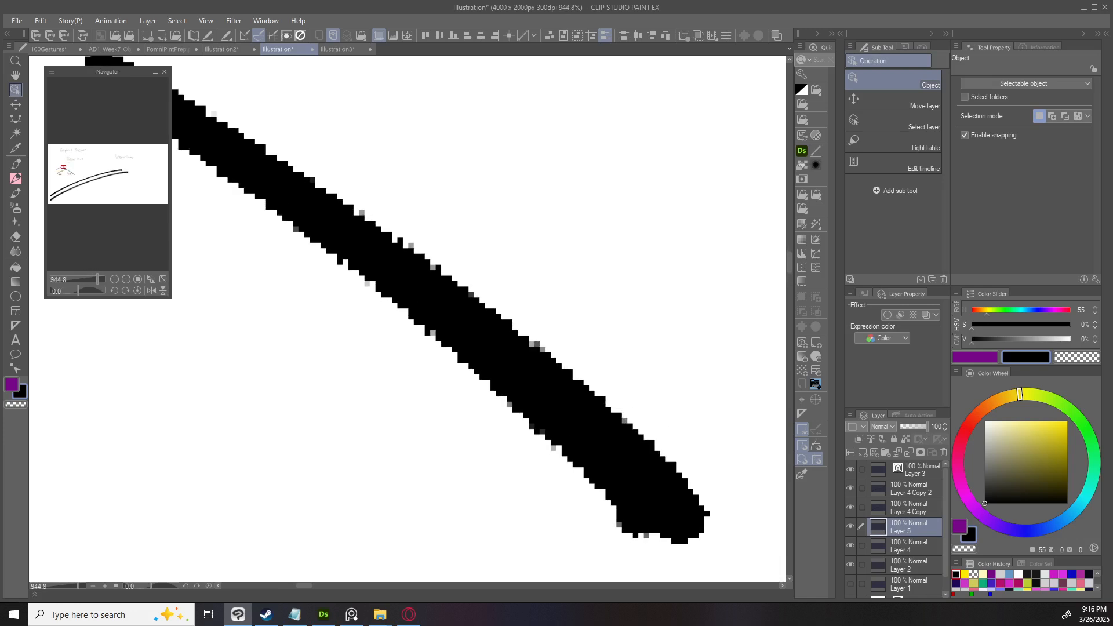
scroll(551, 355, down, 5)
scroll(551, 355, down, 5)
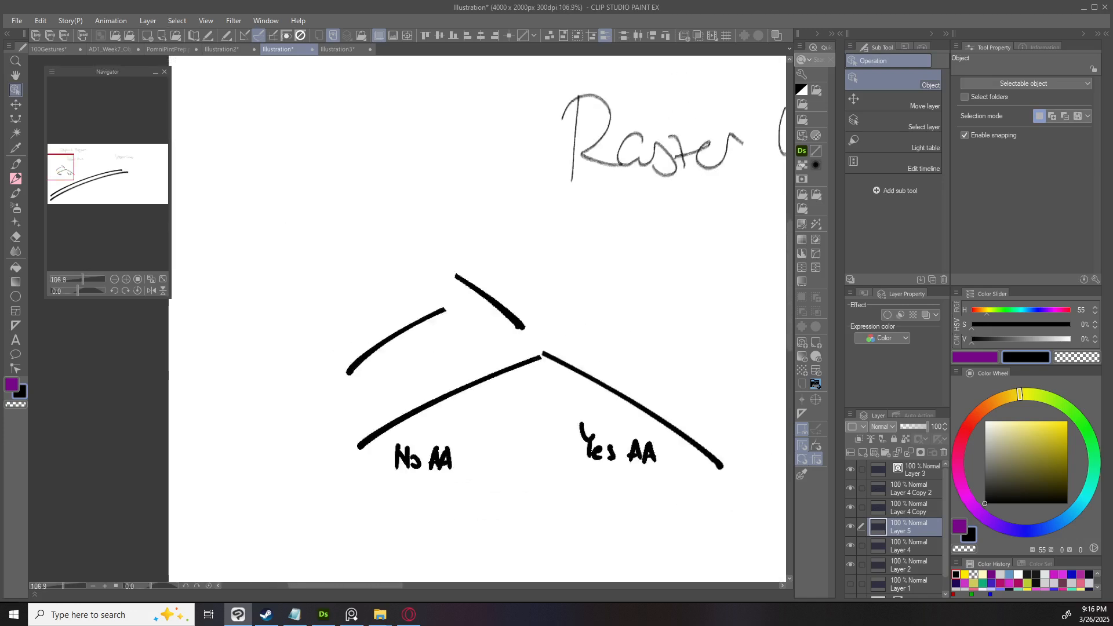
scroll(418, 344, up, 3)
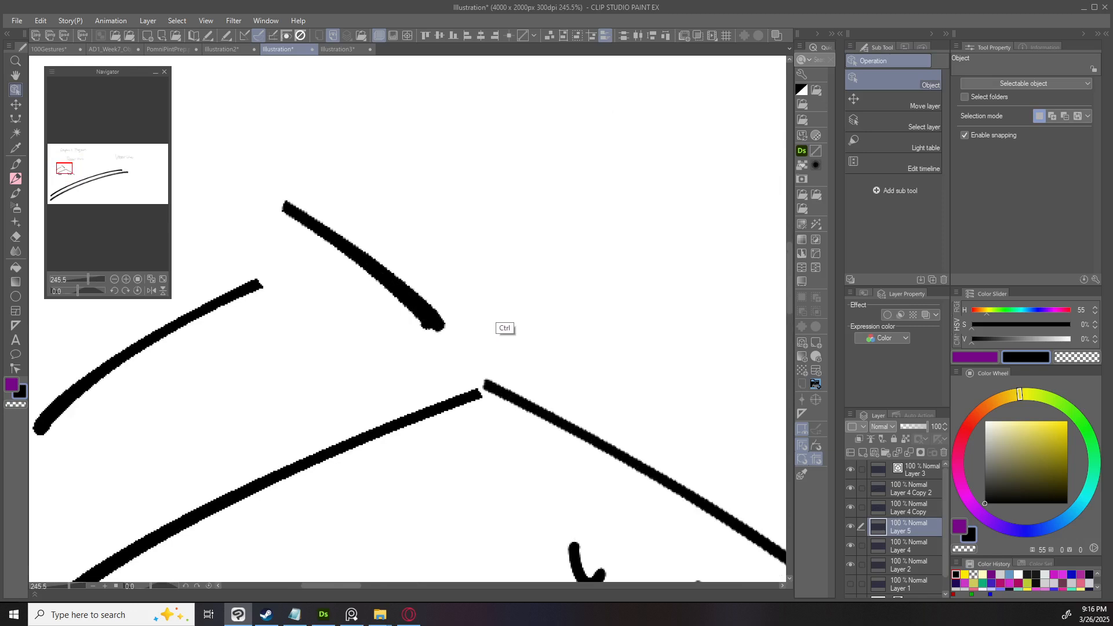
drag(424, 304, 527, 319)
scroll(530, 315, up, 2)
Undo the edge hardening on the rotated stroke piece and clear the selection.
key(ctrl+z)
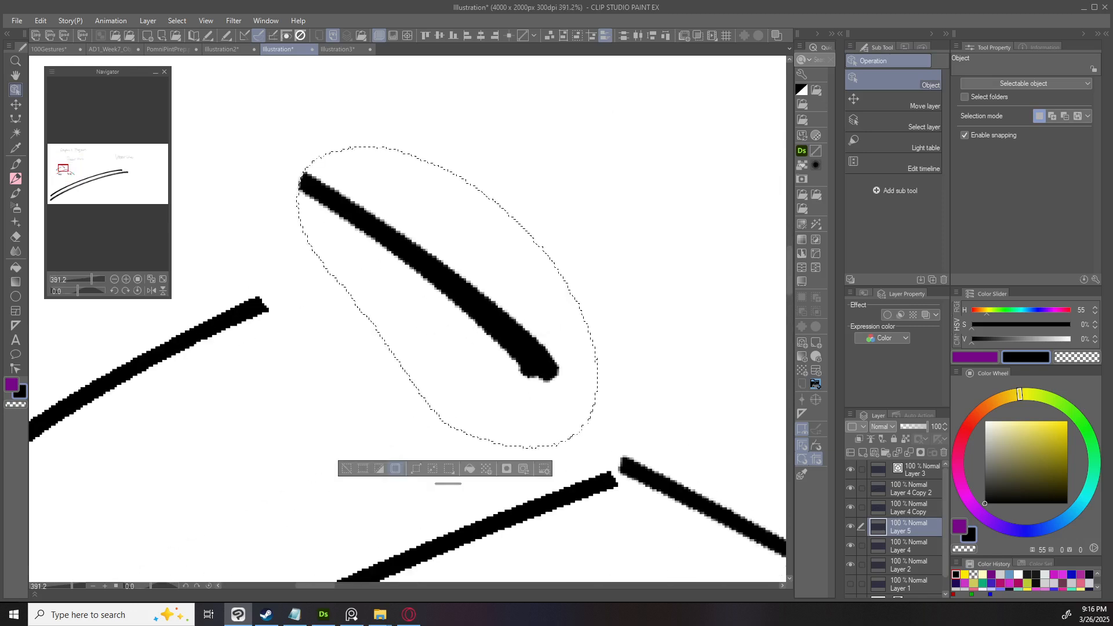
key(ctrl+d)
scroll(557, 347, down, 9)
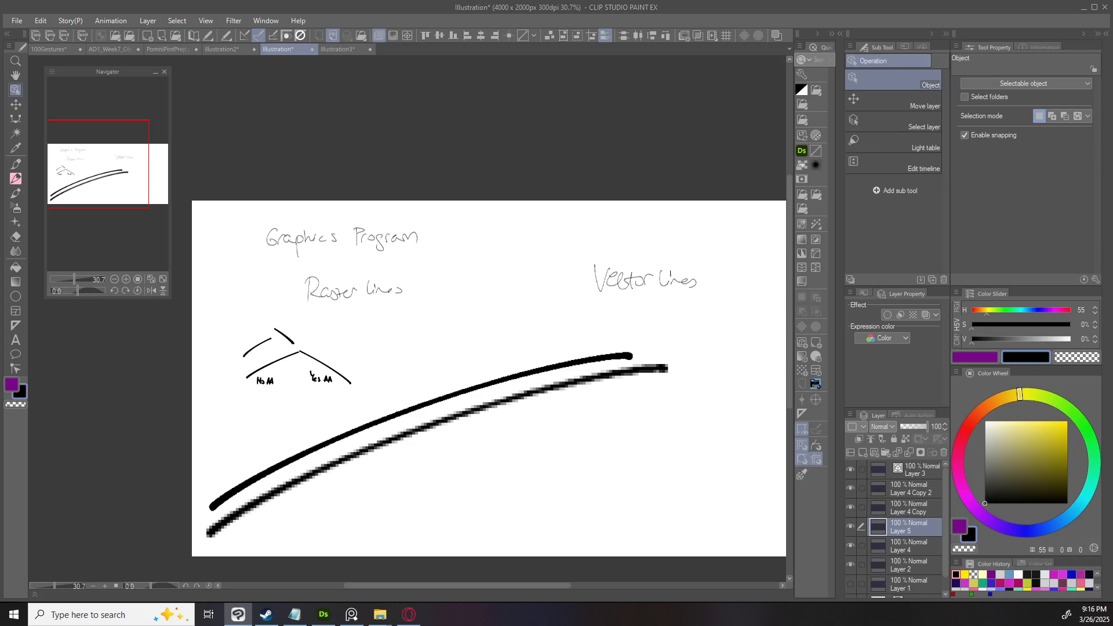
Scale the two long curved raster lines down to about half size and place them below the AA samples.
drag(649, 394, 609, 339)
key(ctrl+t)
drag(667, 445, 436, 476)
drag(321, 444, 309, 459)
key(Return)
drag(440, 377, 330, 377)
Draw a long, nearly horizontal pen stroke below the "Vector Lines" heading on vector Layer 3, and switch to the Object tool.
click(914, 470)
key(p)
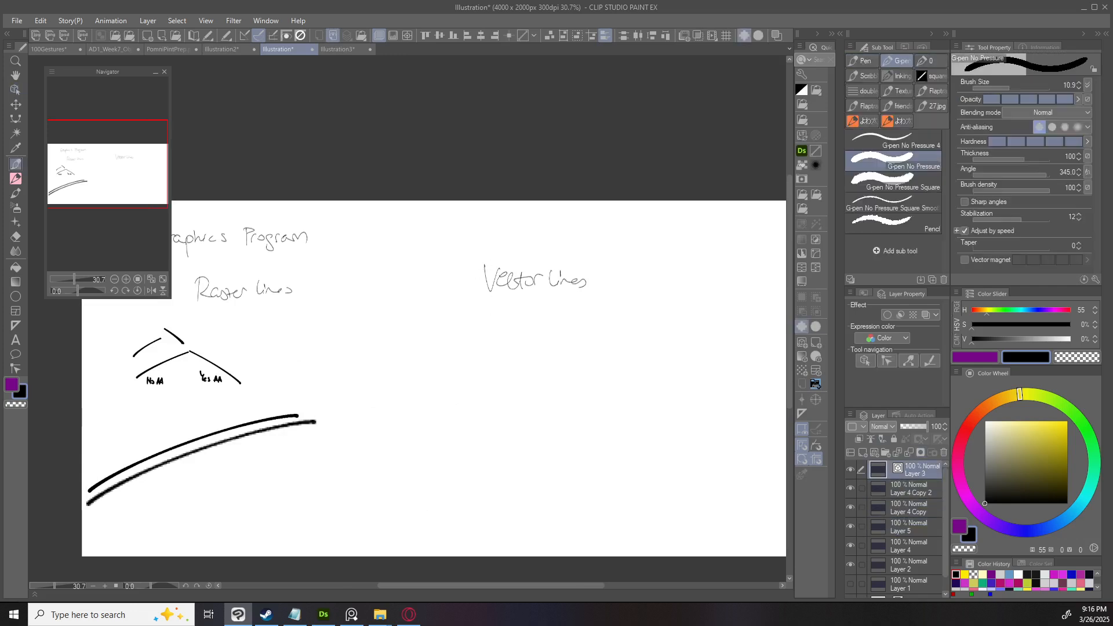
scroll(507, 344, up, 3)
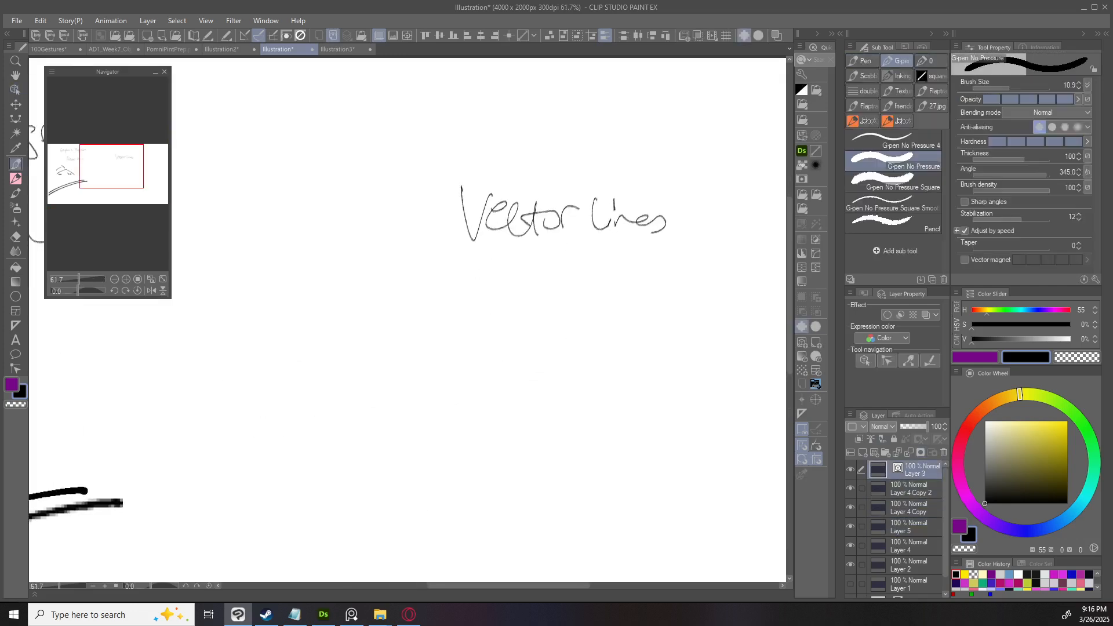
drag(507, 344, 379, 328)
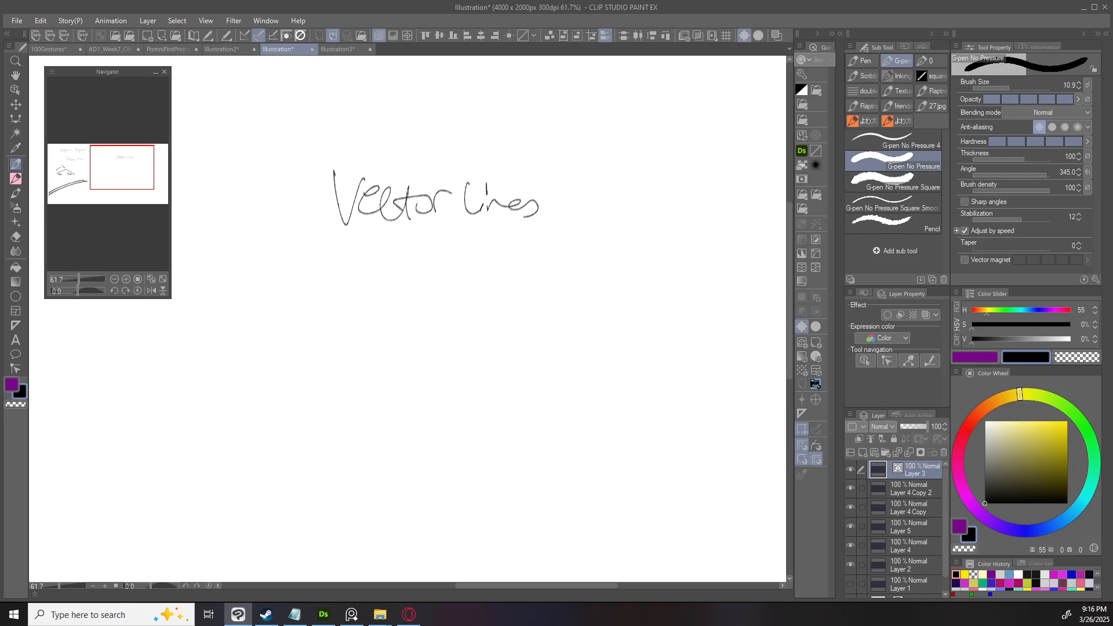
mouse_move(222, 303)
mouse_down()
mouse_move(632, 300)
mouse_move(629, 332)
mouse_move(647, 339)
mouse_move(580, 324)
mouse_move(655, 367)
mouse_up()
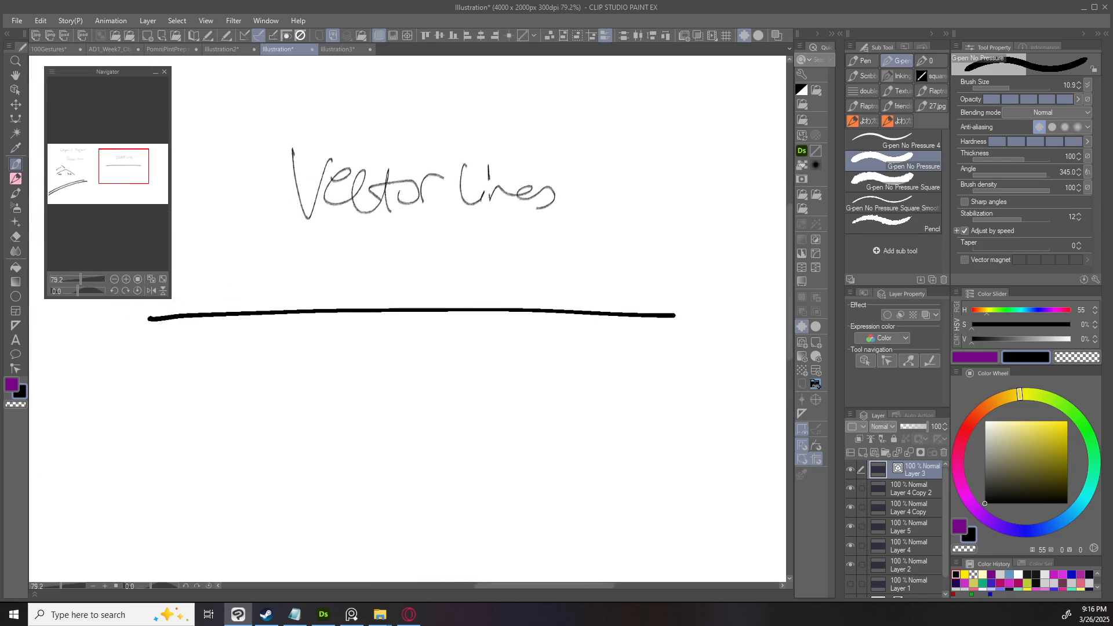
key(o)
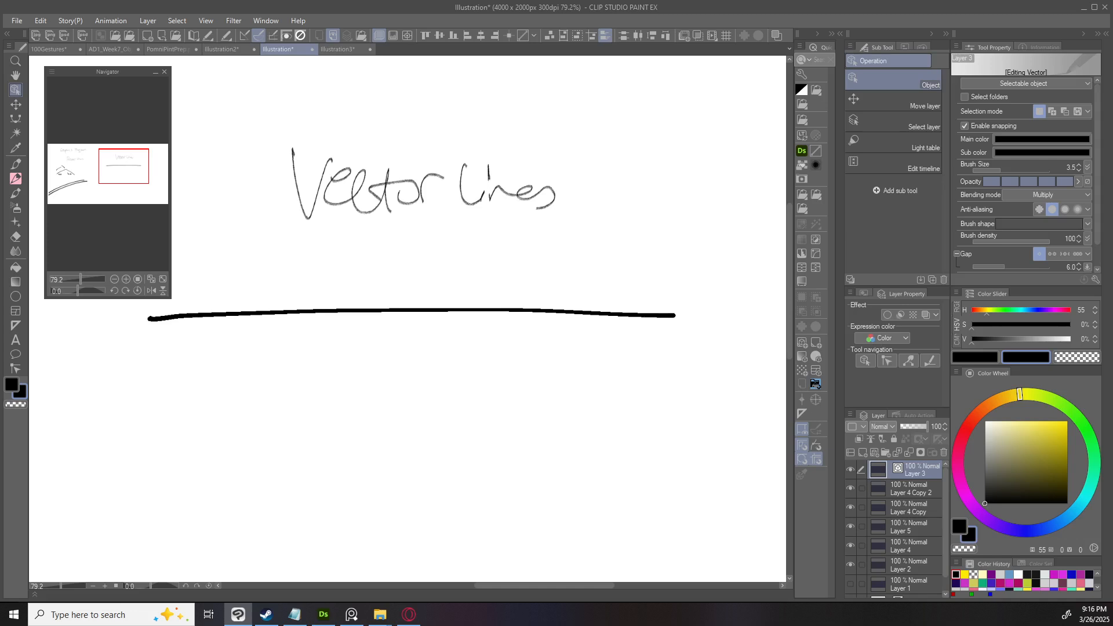
Try bending the long vector line into waves by moving its control points up and down.
click(411, 310)
drag(448, 310, 453, 354)
drag(564, 311, 582, 269)
drag(608, 313, 637, 268)
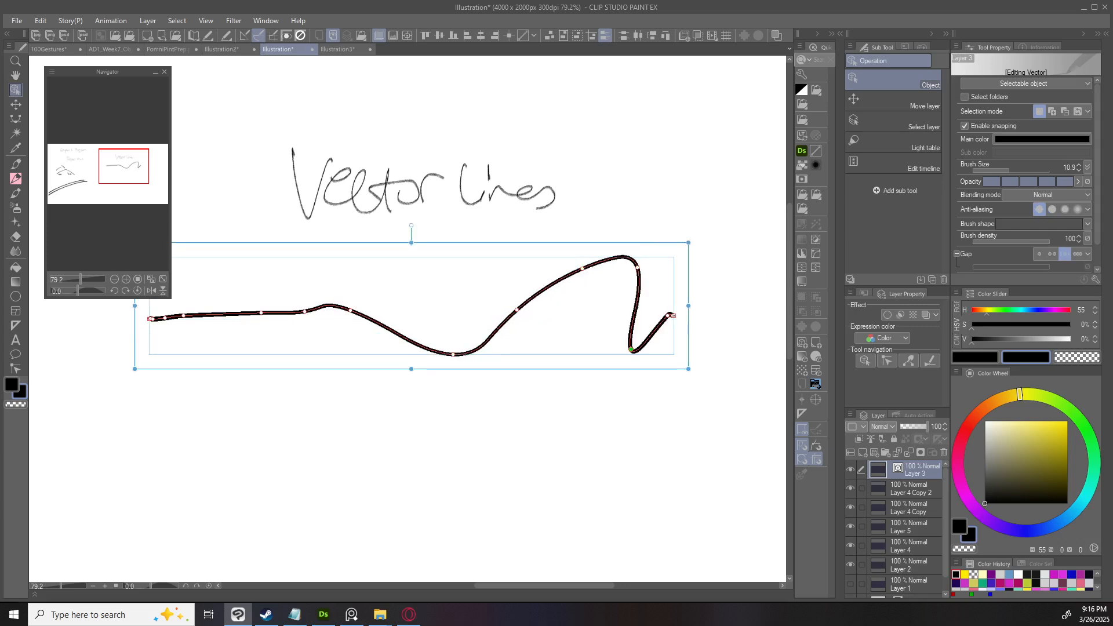
Undo all the control-point edits on the long vector line.
key(ctrl+z)
key(ctrl+z)
key(ctrl+z)
key(ctrl+z)
key(ctrl+z)
key(ctrl+z)
Try moving and reshaping the long vector line at different magnifications, undoing each attempt.
key(ctrl+space)
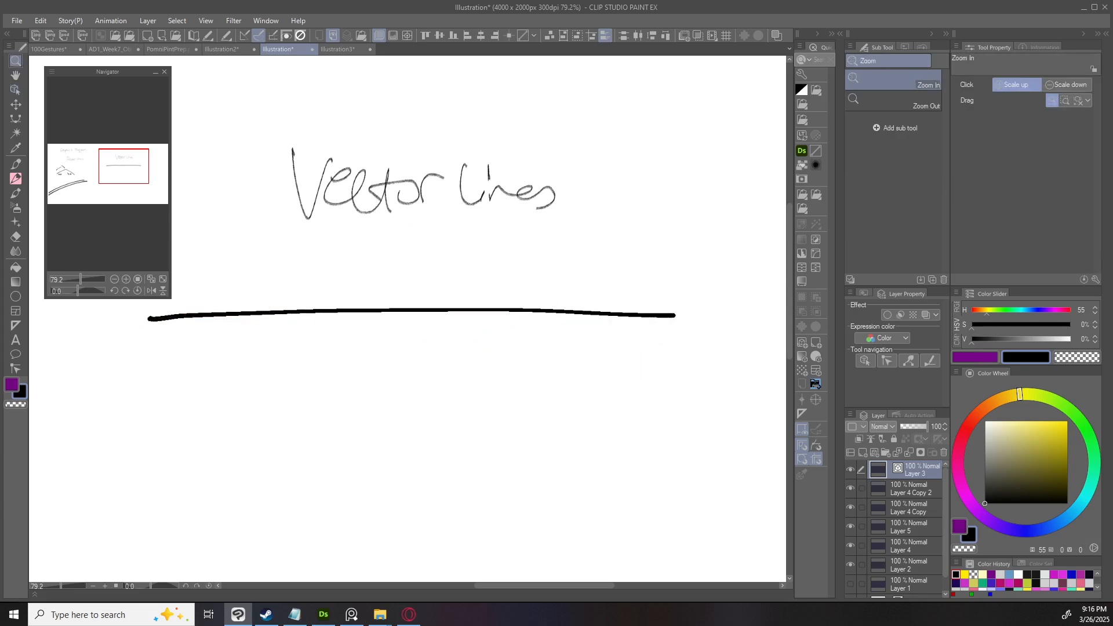
drag(615, 325, 551, 325)
drag(405, 324, 704, 222)
drag(302, 380, 337, 360)
key(ctrl+z)
key(ctrl+z)
drag(577, 334, 192, 424)
click(460, 318)
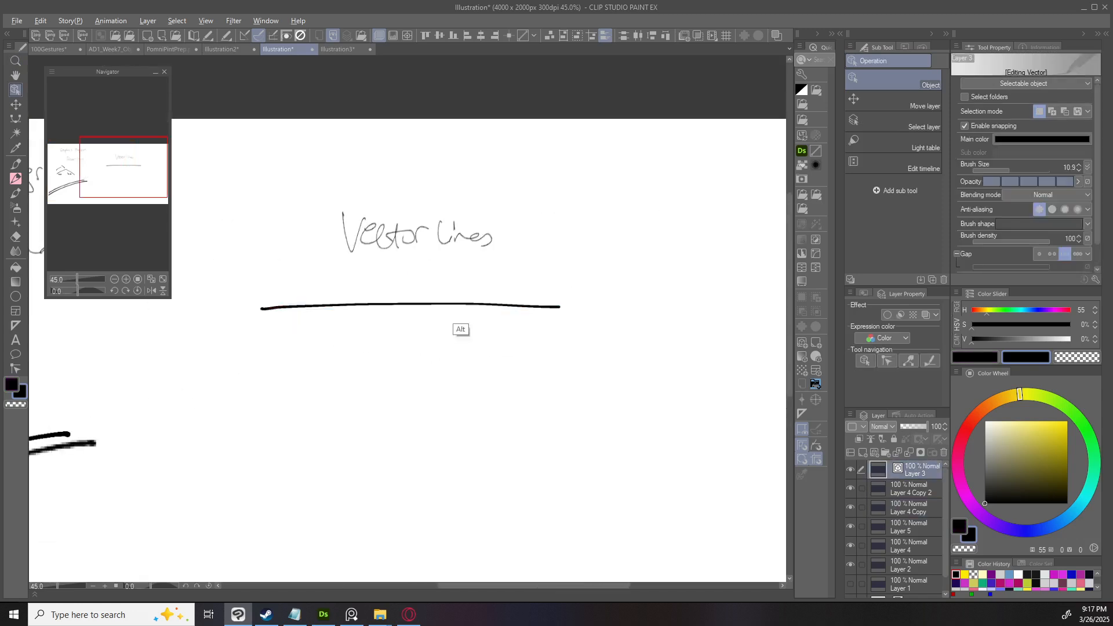
scroll(460, 319, up, 3)
drag(379, 308, 435, 243)
key(ctrl+z)
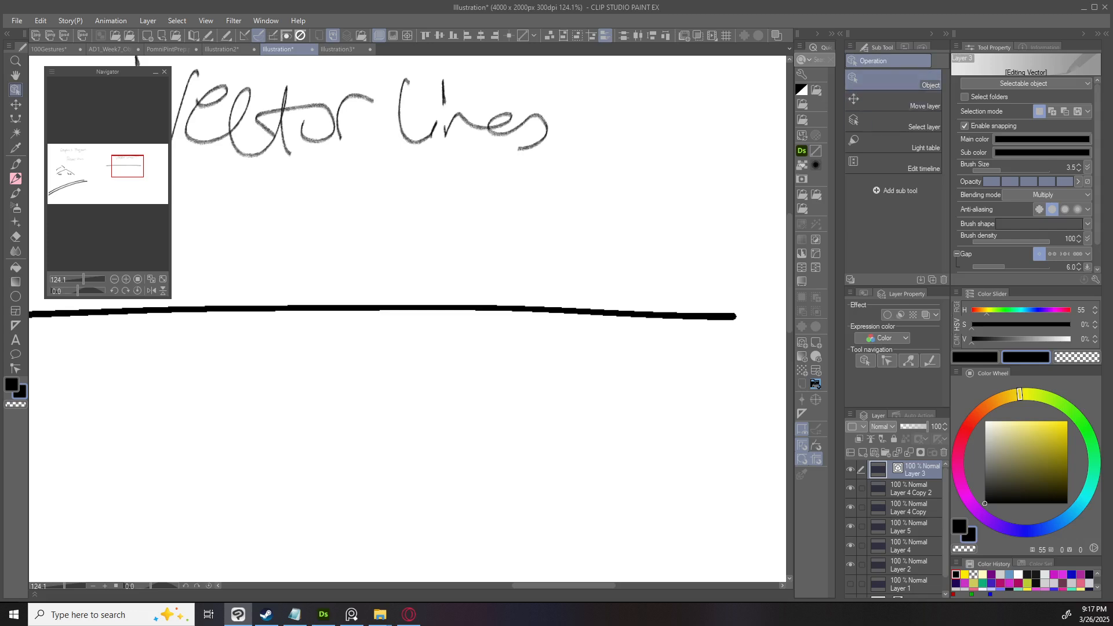
Examine the control points of the handwritten "Vector Lines" heading by selecting its individual strokes.
scroll(672, 294, down, 3)
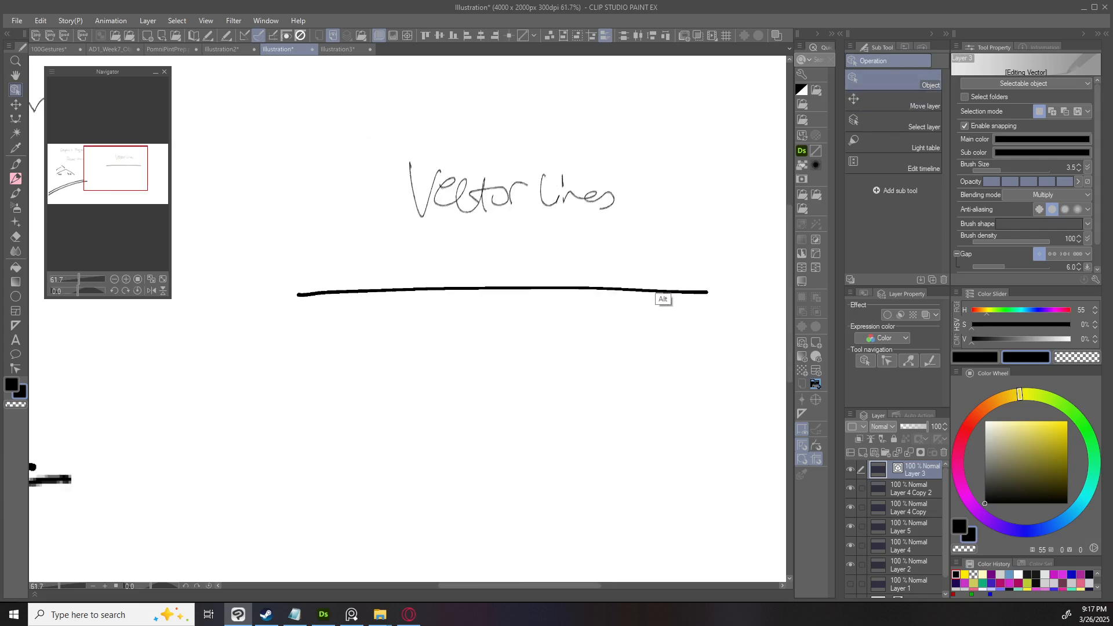
scroll(673, 301, up, 2)
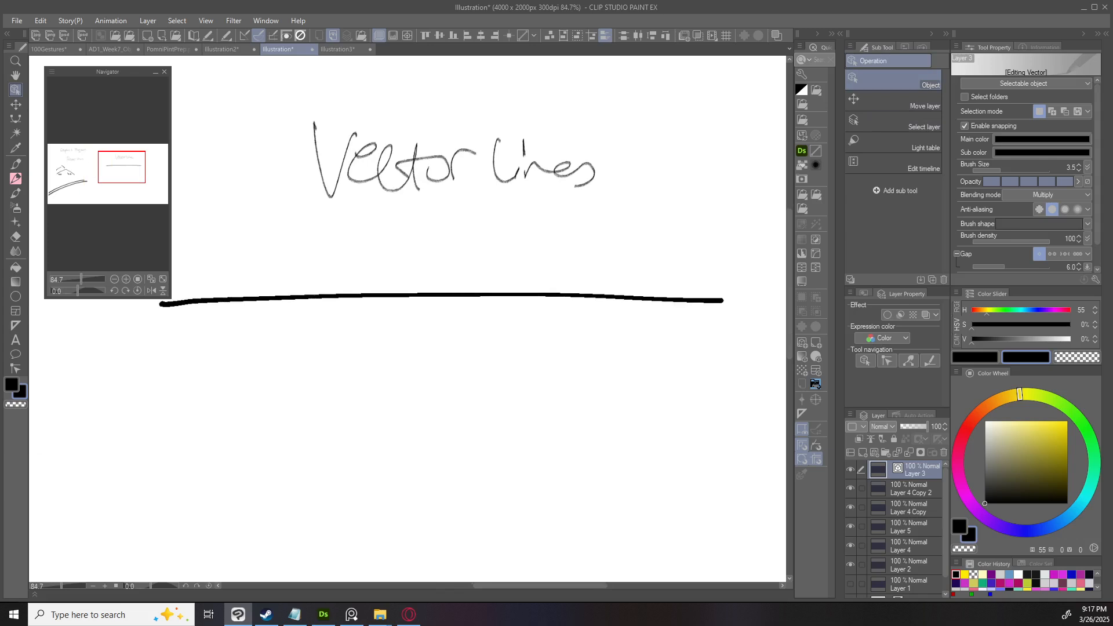
drag(463, 120, 466, 146)
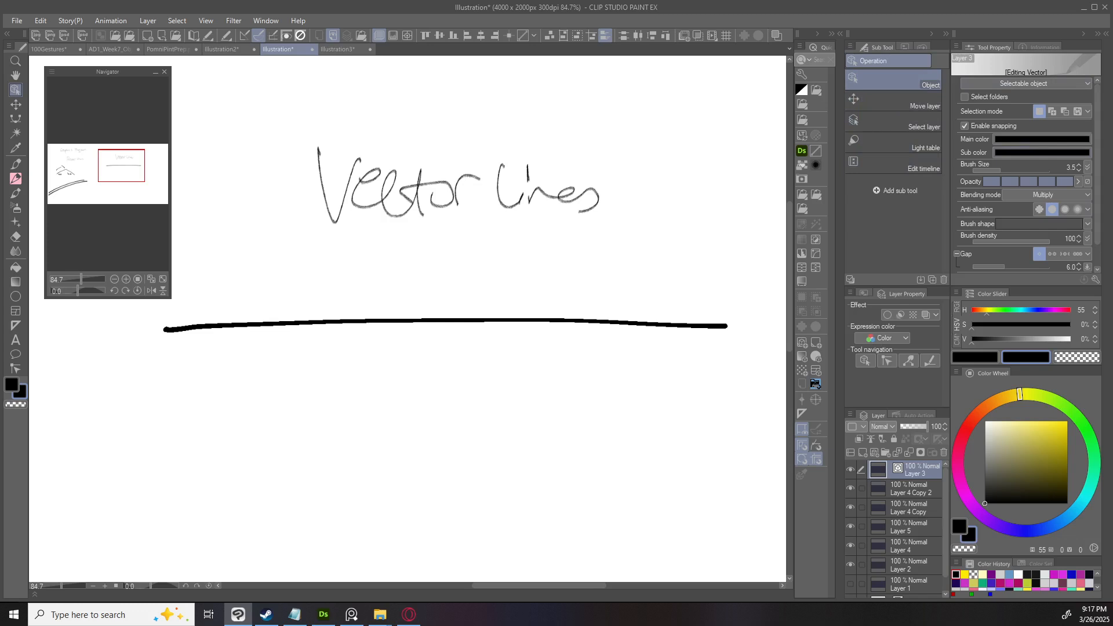
click(560, 197)
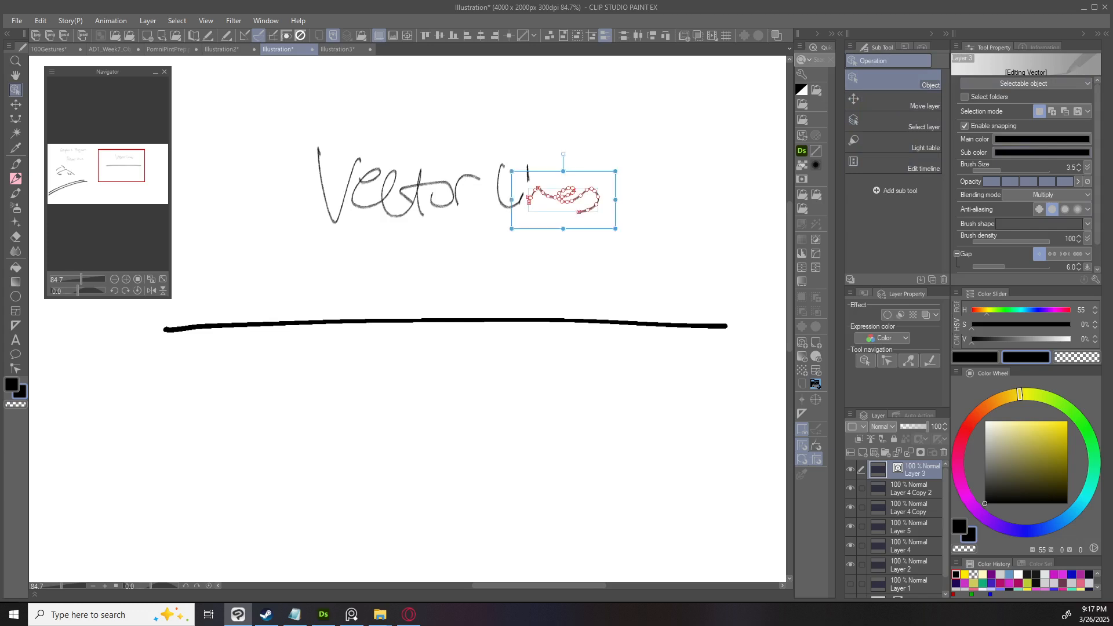
click(427, 189)
scroll(547, 267, down, 4)
mouse_move(578, 349)
mouse_down()
mouse_move(663, 280)
mouse_move(566, 325)
mouse_up()
key(ctrl+z)
key(ctrl+y)
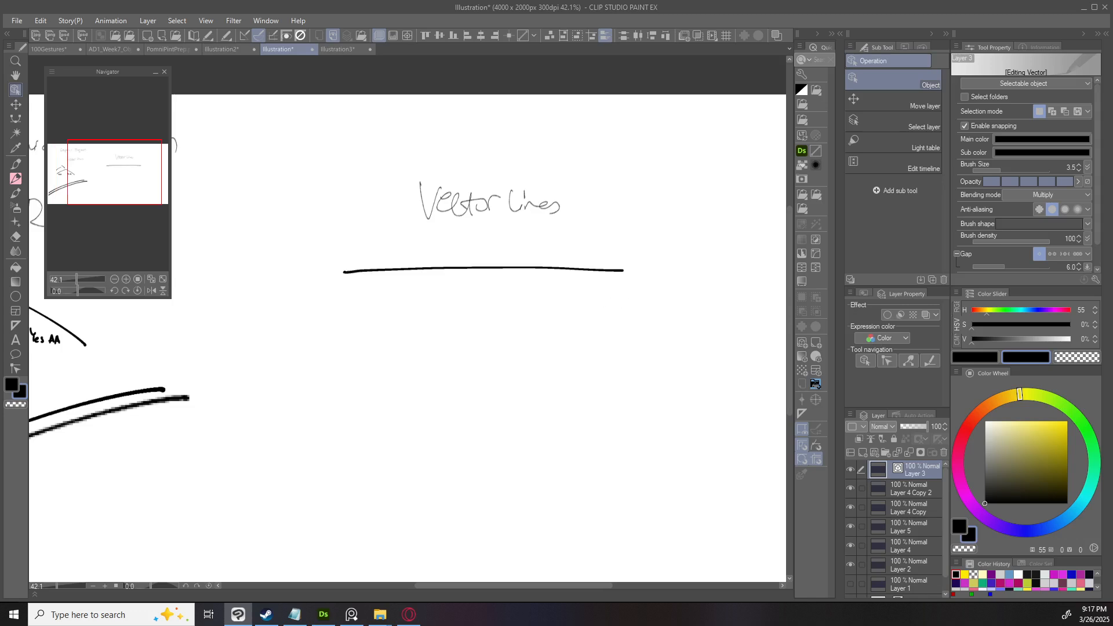
Compare anti-aliasing levels on the Layer 3 vector strokes and set their anti-aliasing to none.
scroll(517, 244, up, 5)
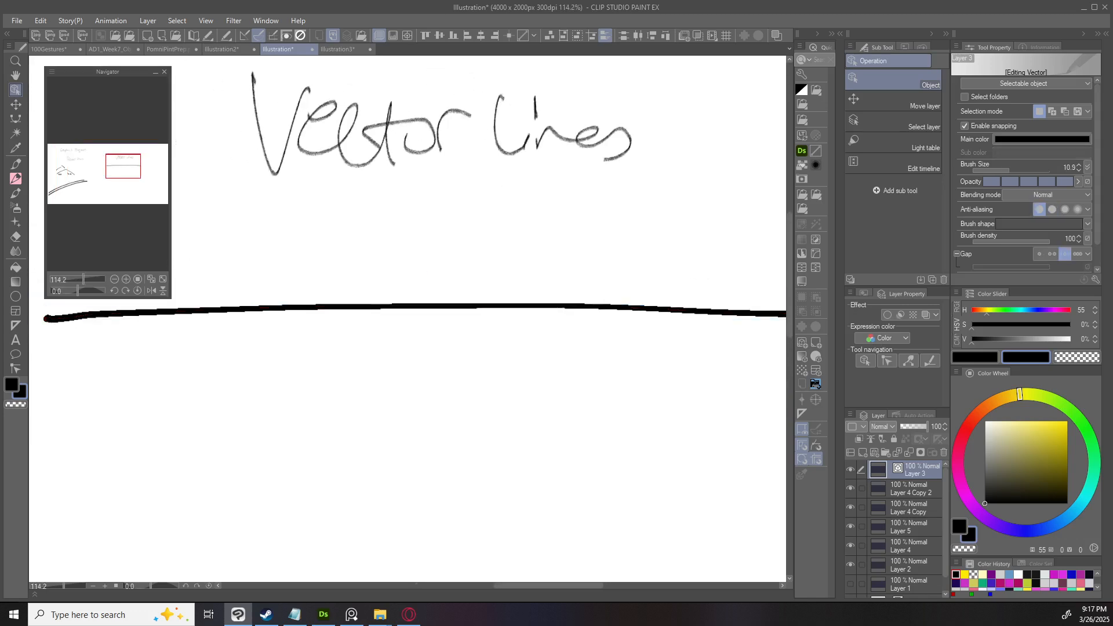
drag(517, 244, 347, 228)
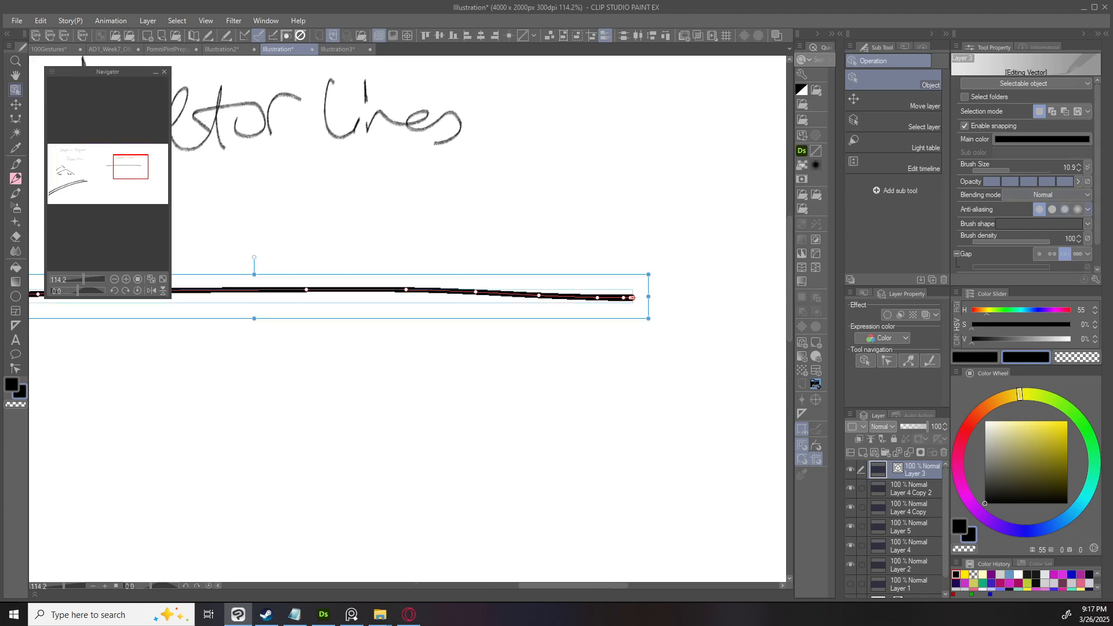
click(1051, 209)
key(Escape)
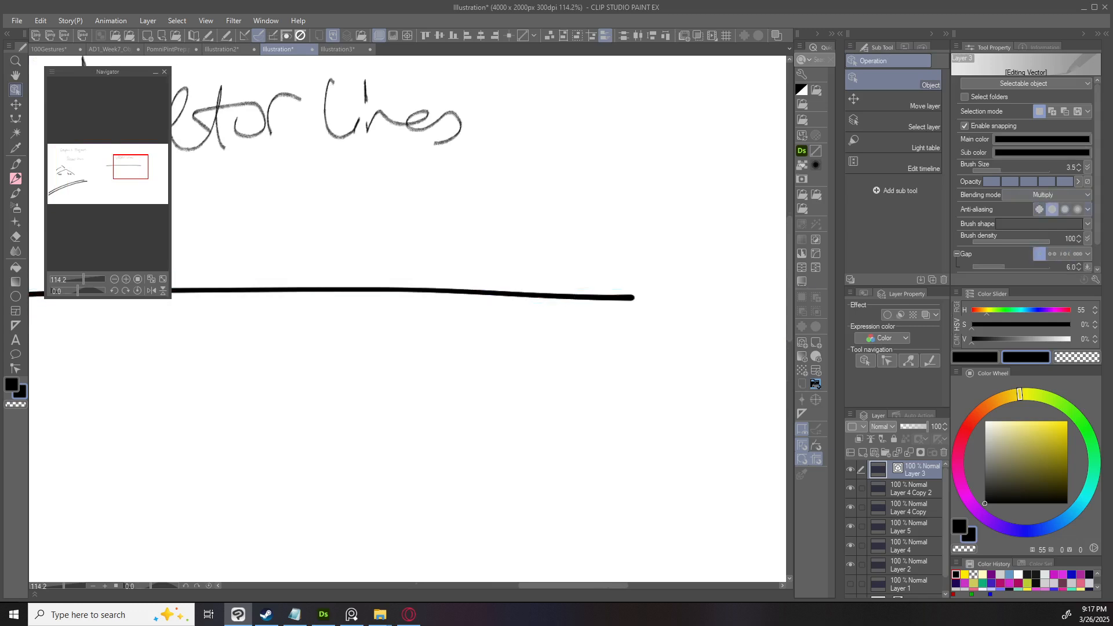
click(1040, 209)
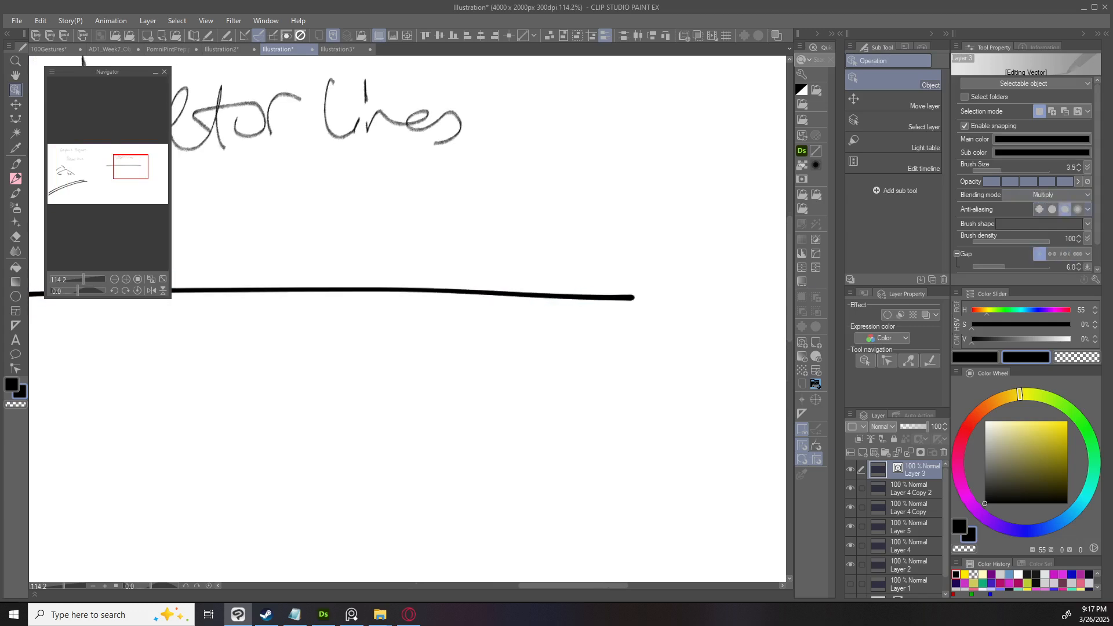
Try thickening all the vector strokes on Layer 3 to a brush size of 56.1, and undo it.
mouse_move(1000, 170)
mouse_down()
mouse_move(990, 170)
mouse_move(1021, 170)
mouse_up()
drag(697, 230, 658, 251)
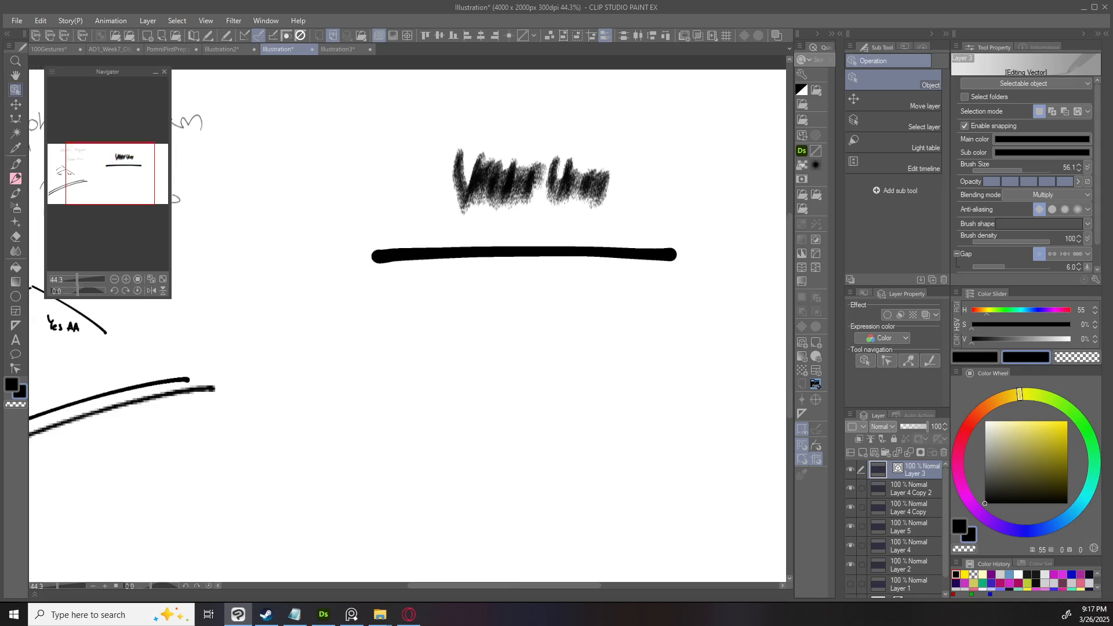
drag(598, 178, 621, 178)
key(ctrl+z)
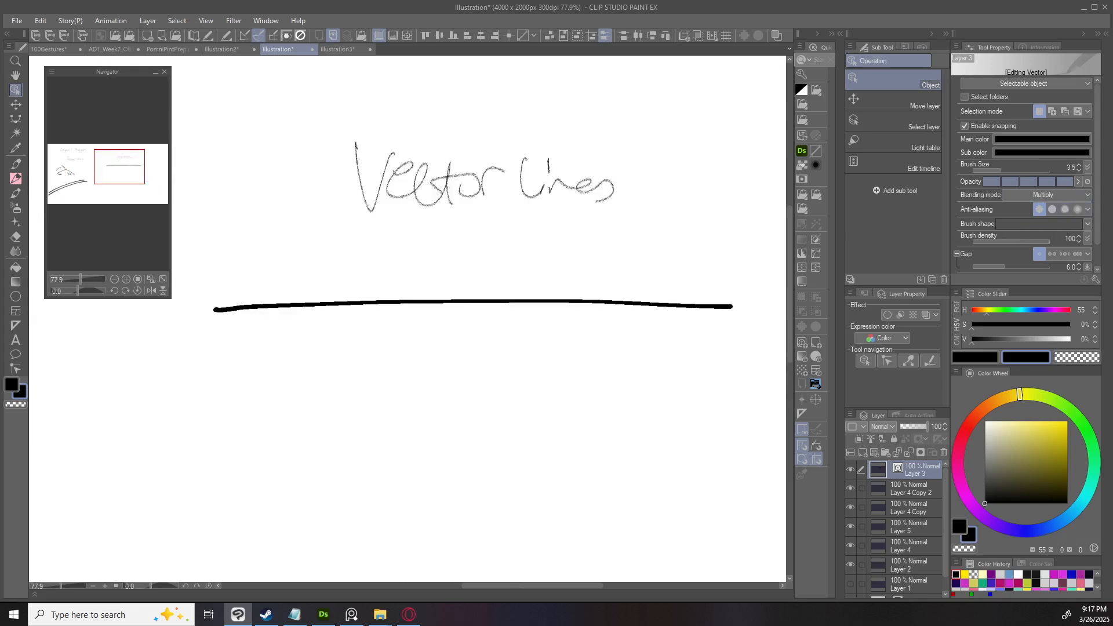
Cut the long line out of Layer 3 and paste it onto its own vector layer above.
click(473, 301)
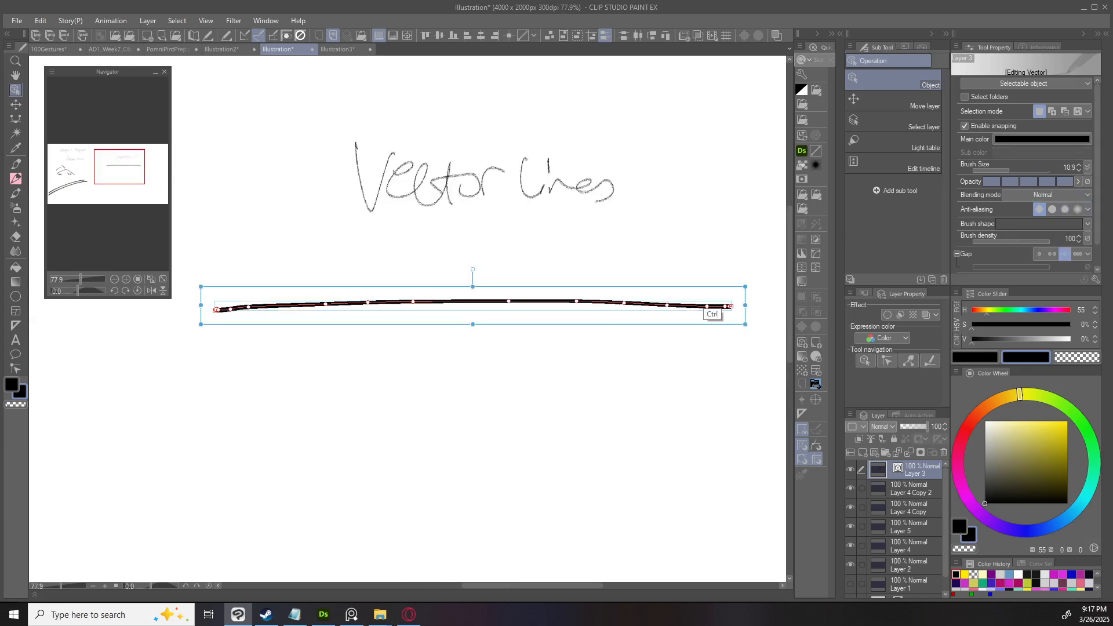
key(Delete)
key(ctrl+z)
key(Delete)
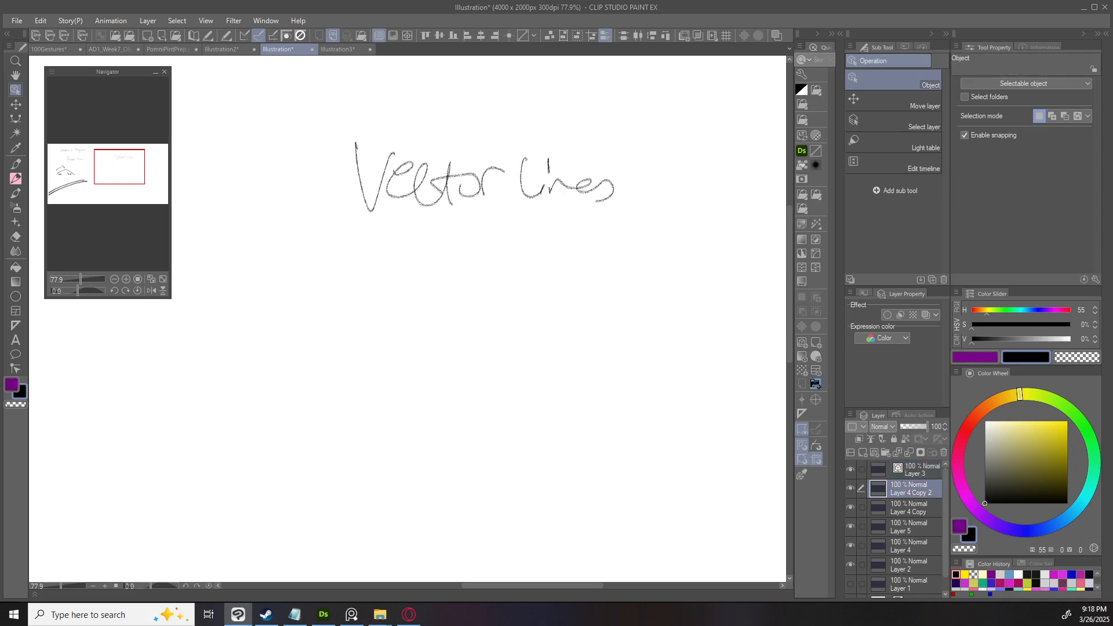
key(ctrl+z)
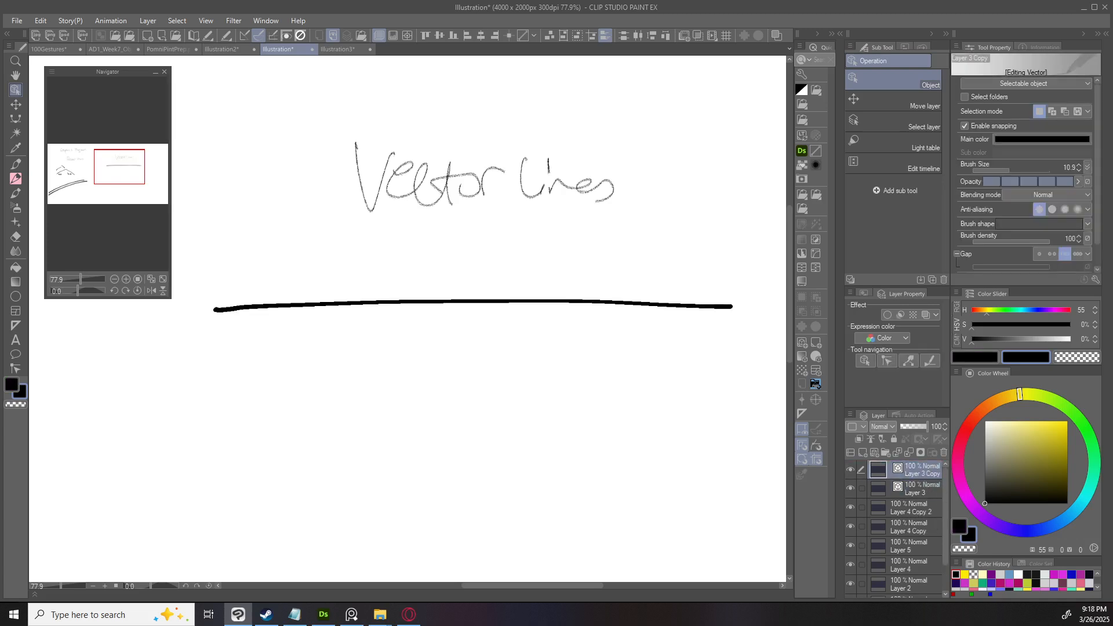
Try a brush size of 101.7 on the separated line and settle on 12.6.
key(ctrl+z)
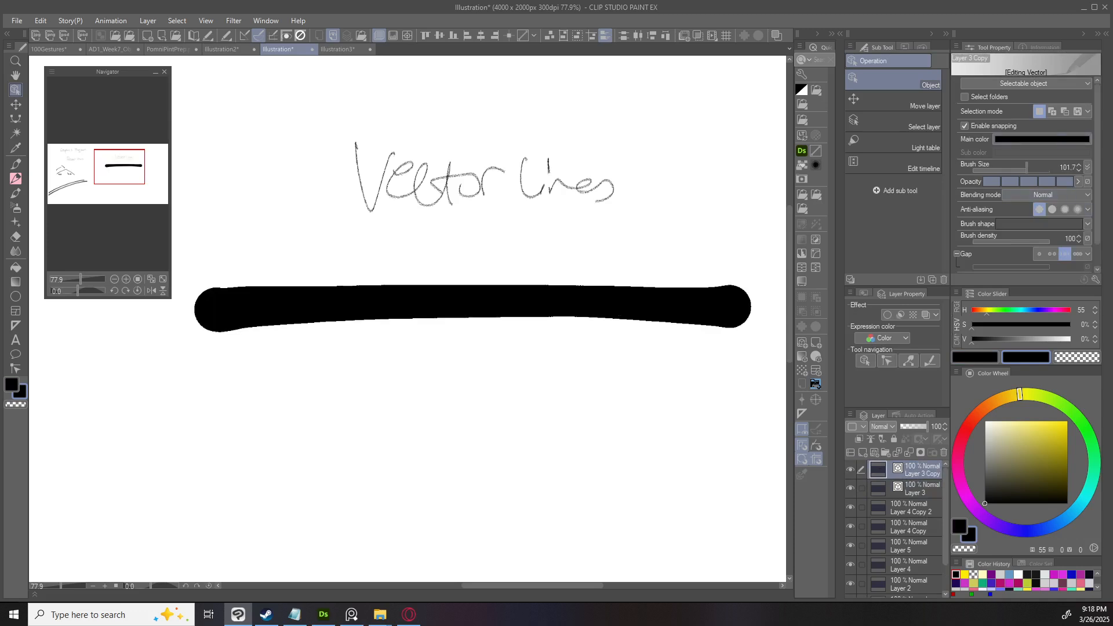
key(ctrl+z)
key(ctrl+z)
key(ctrl+z)
key(ctrl+z)
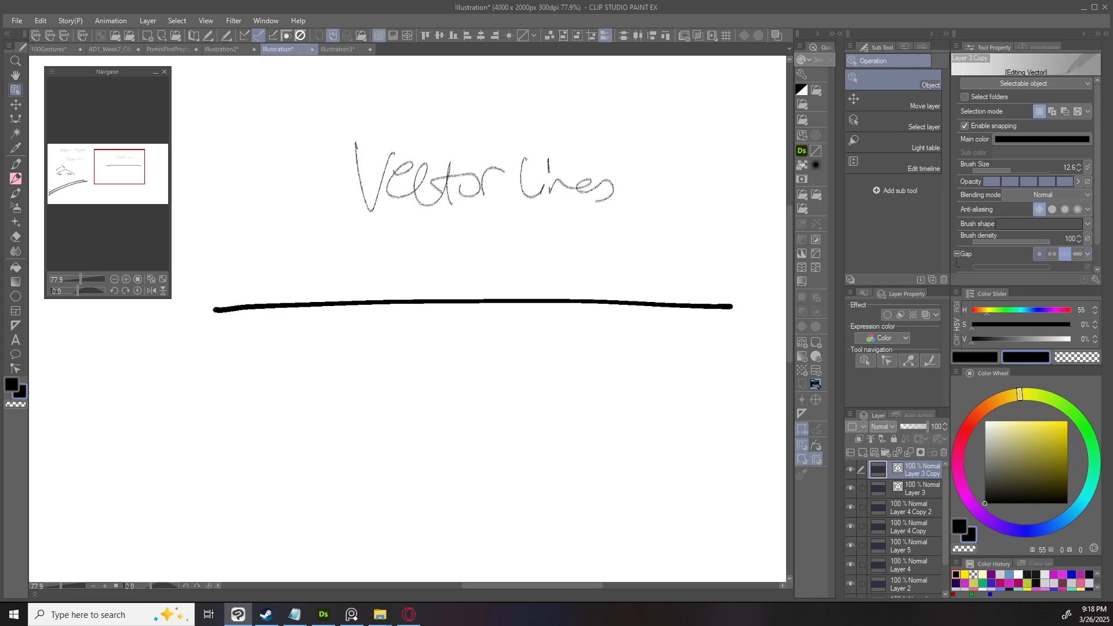
Try a fixed stroke gap of 100 on the long line, and undo the gap change.
key(ctrl+z)
key(ctrl+z)
click(1038, 253)
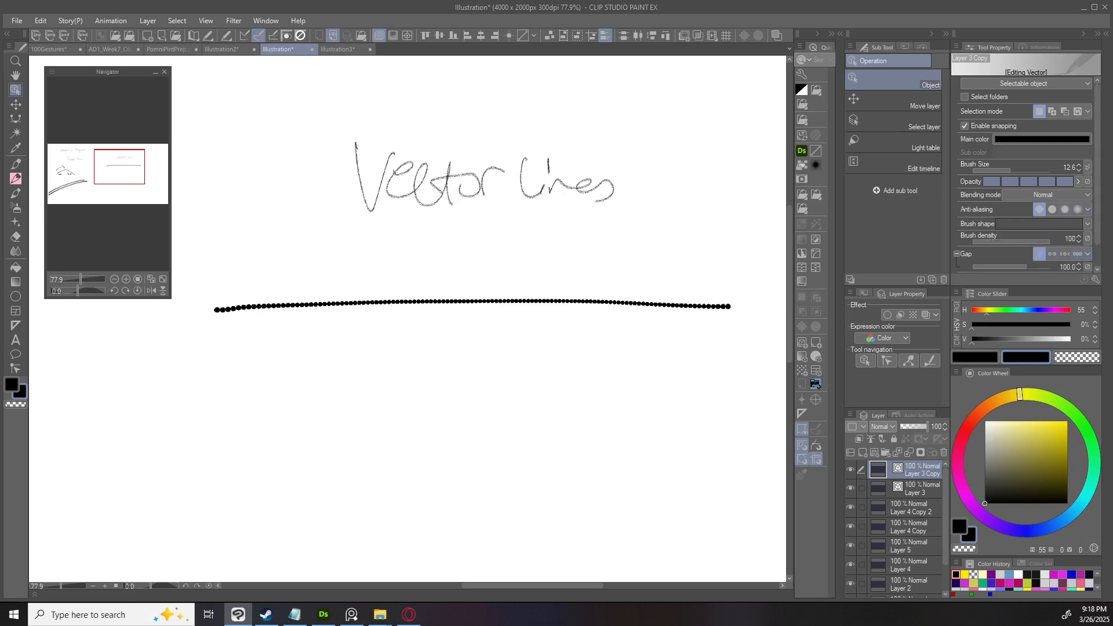
key(ctrl+z)
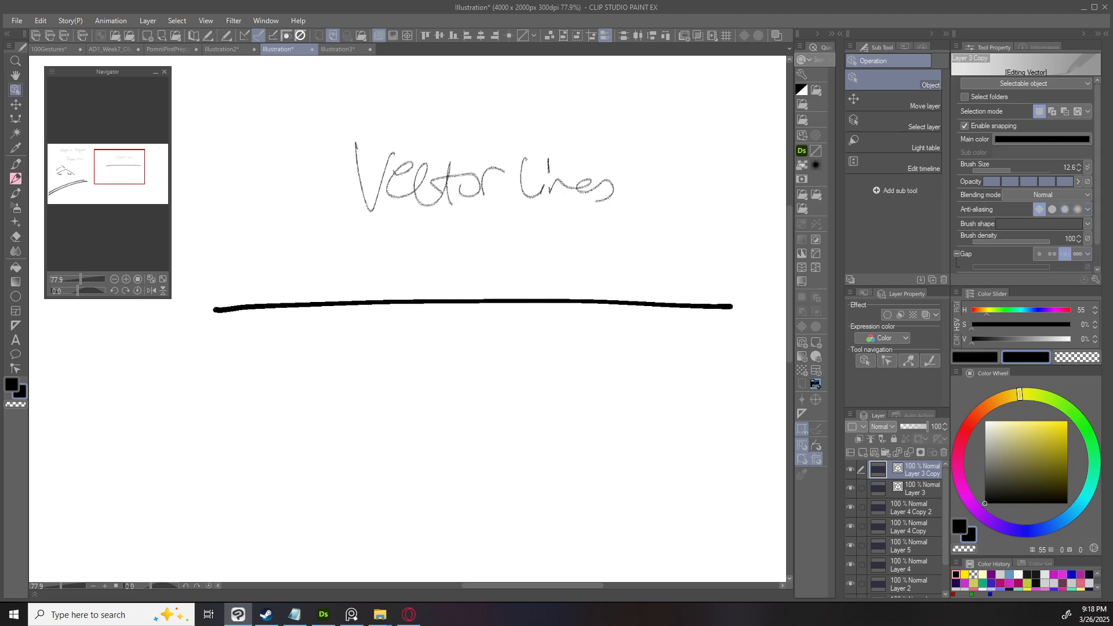
Move the long black line up closer to the "Vector Lines" heading.
drag(472, 301, 481, 263)
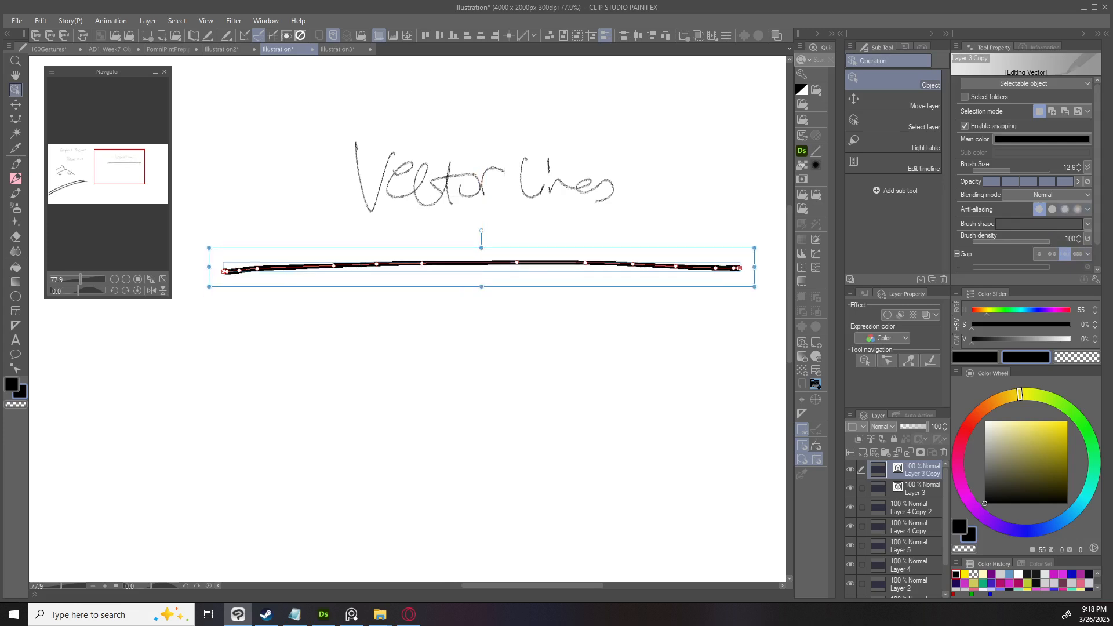
scroll(1026, 174, down, 1)
scroll(1026, 174, up, 1)
Add a new vector layer and draw a long, nearly horizontal stroke below the black line with the Bumpy decoration brush.
click(874, 452)
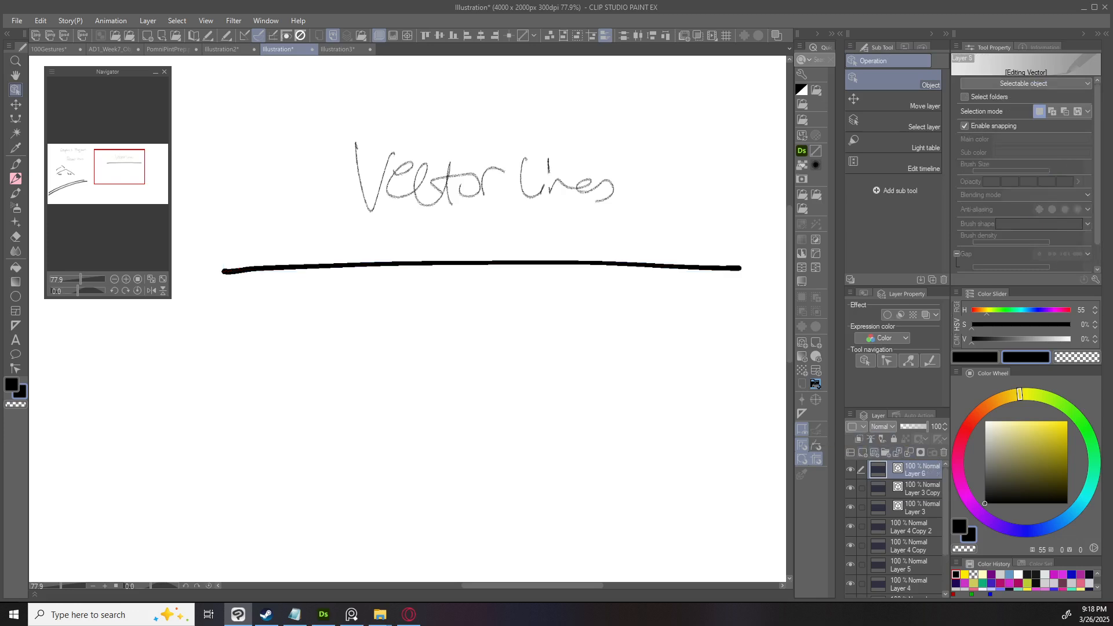
click(15, 222)
scroll(894, 179, down, 1)
drag(945, 198, 944, 189)
click(862, 60)
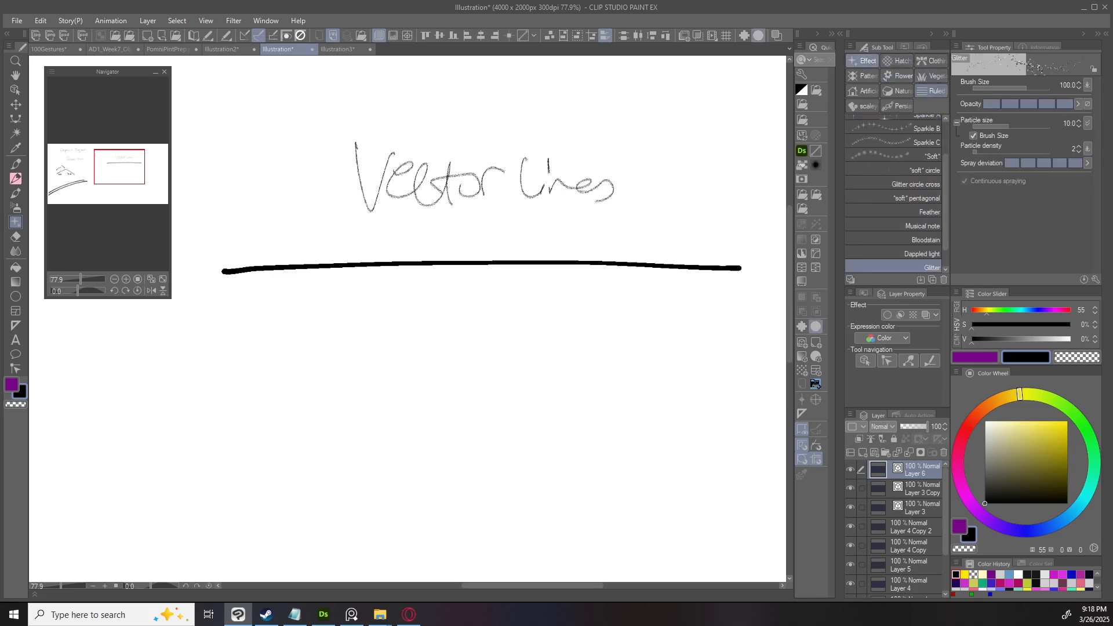
click(899, 75)
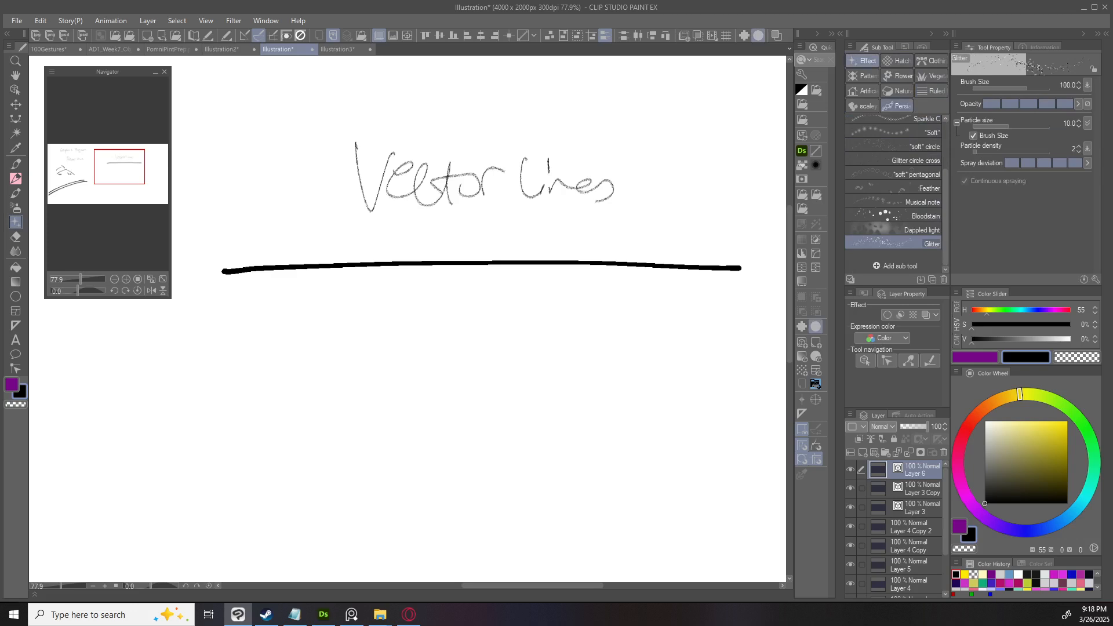
click(897, 106)
click(930, 91)
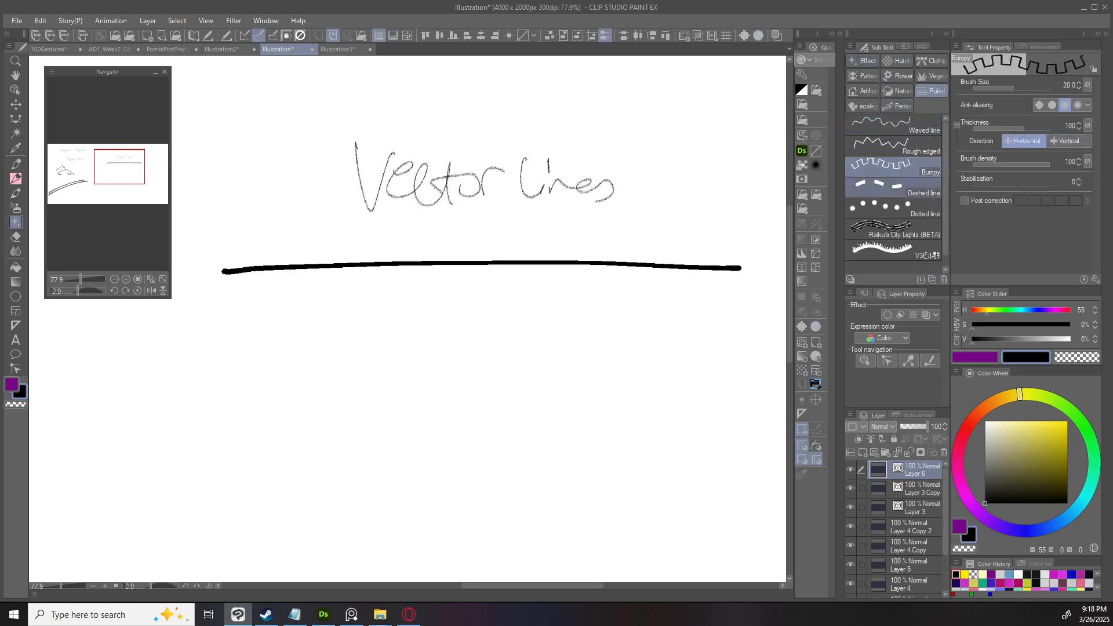
mouse_move(209, 357)
mouse_down()
mouse_move(533, 345)
mouse_move(736, 352)
mouse_up()
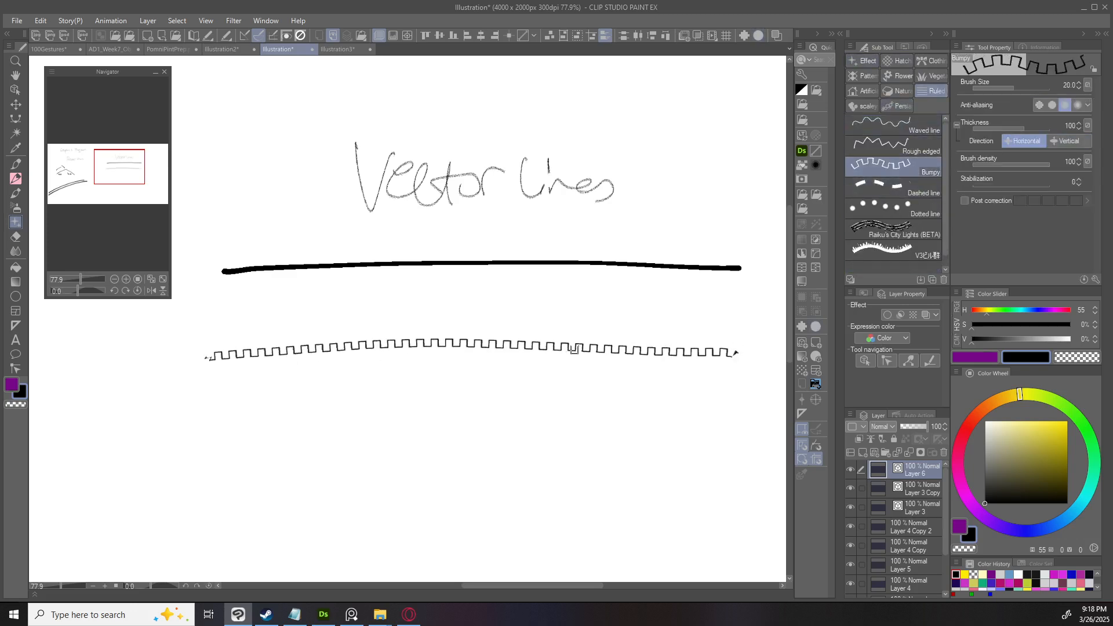
Try bending the bumpy line into deep curves by moving its control points with the Object tool.
key(o)
click(573, 350)
drag(473, 347, 354, 429)
drag(502, 405, 600, 428)
drag(579, 348, 647, 302)
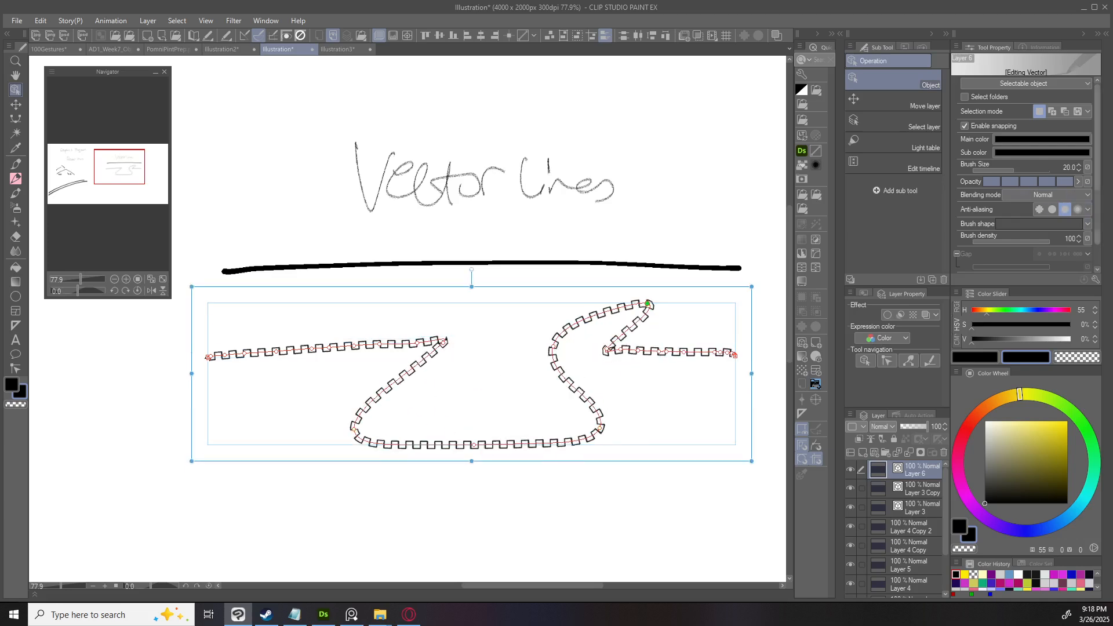
Try adjusting the bent bumpy line's brush settings, and undo the changes and its reshaping.
mouse_move(1096, 224)
mouse_down()
mouse_move(1097, 246)
mouse_move(1097, 225)
mouse_up()
mouse_move(1014, 170)
mouse_down()
mouse_move(991, 170)
mouse_move(1038, 171)
mouse_move(985, 170)
mouse_move(1012, 170)
mouse_up()
key(ctrl+z)
key(ctrl+z)
key(ctrl+z)
key(ctrl+z)
key(ctrl+z)
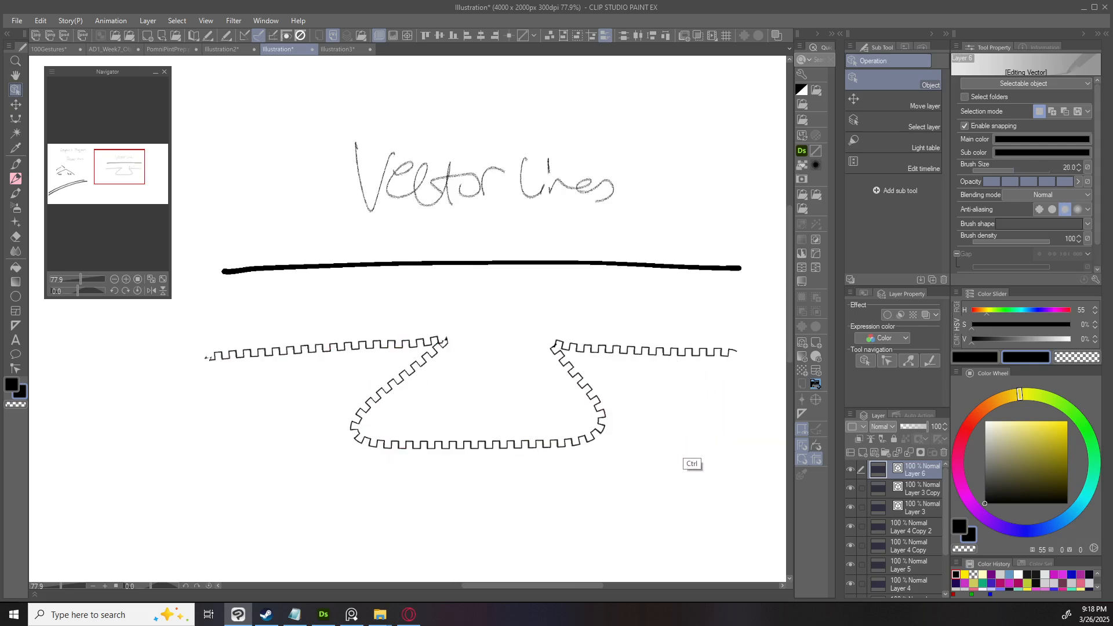
Duplicate the long black line onto another vector layer and place one of the two lines below the bumpy line.
click(405, 264)
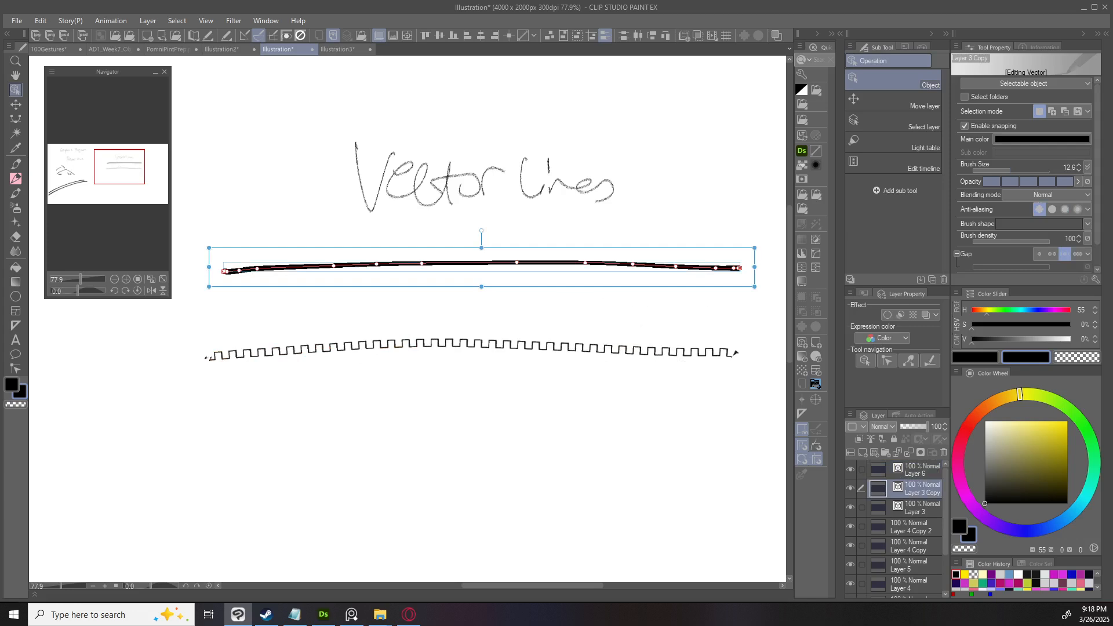
click(910, 526)
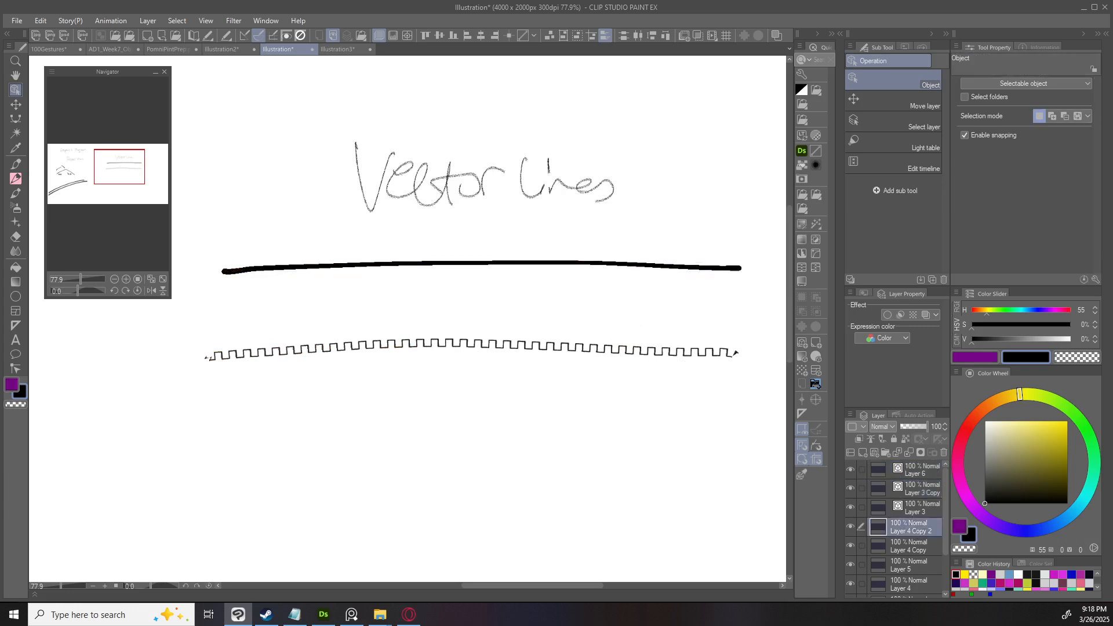
key(ctrl+v)
mouse_move(481, 263)
mouse_down()
mouse_move(452, 496)
mouse_move(443, 471)
mouse_up()
drag(443, 471, 313, 369)
Try enlarging a lassoed section of the lower black line with a scale transform, and undo it.
key(m)
mouse_move(601, 398)
mouse_down()
mouse_move(467, 307)
mouse_move(597, 394)
mouse_up()
key(ctrl+t)
drag(596, 309, 784, 219)
drag(540, 454, 541, 590)
drag(548, 524, 438, 518)
drag(433, 212, 455, 116)
drag(527, 310, 489, 300)
key(Return)
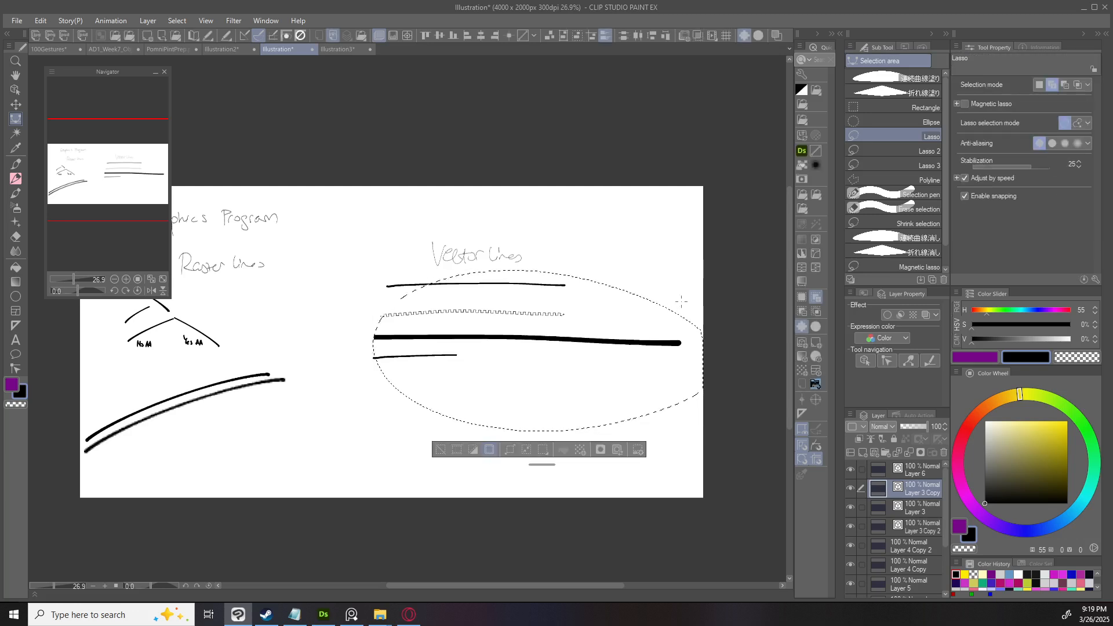
key(ctrl+z)
Try scaling the lassoed end section of the lower black line down to 12%.
drag(574, 333, 594, 341)
key(ctrl+t)
drag(338, 386, 521, 385)
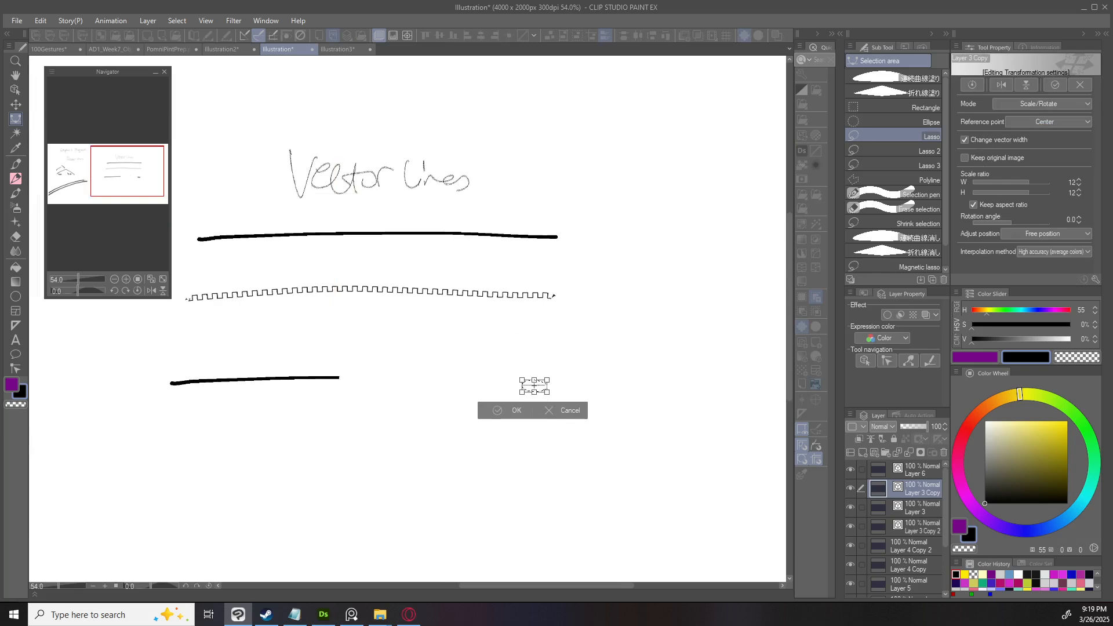
key(Return)
Scale the shrunken end section of the lower black line back up to 840%.
drag(540, 390, 149, 479)
key(ctrl+t)
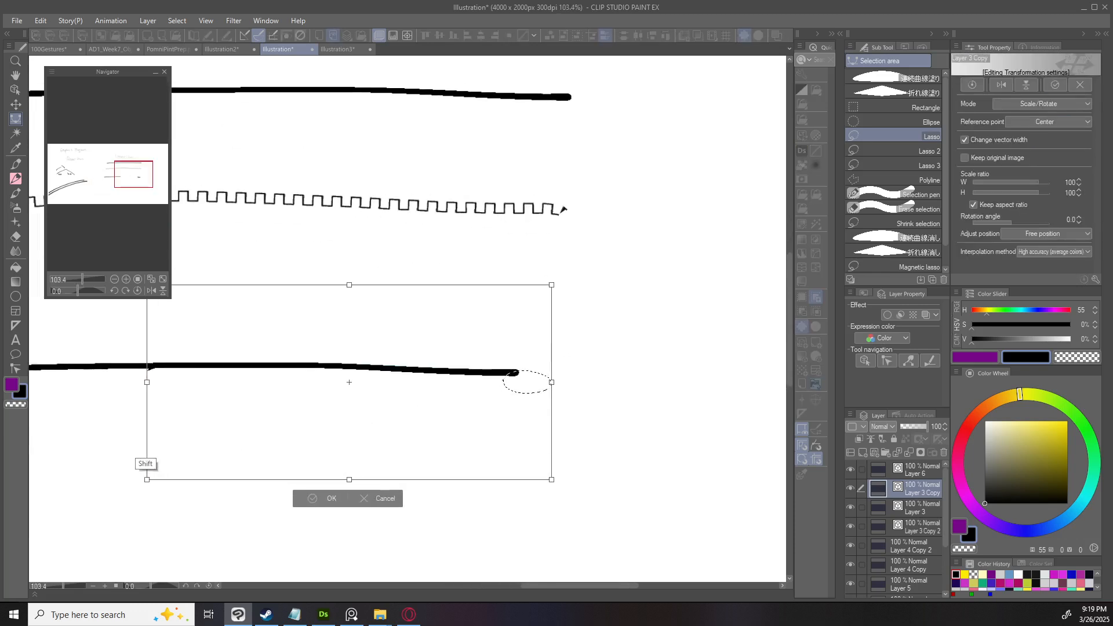
key(Return)
drag(398, 380, 456, 378)
key(ctrl+t)
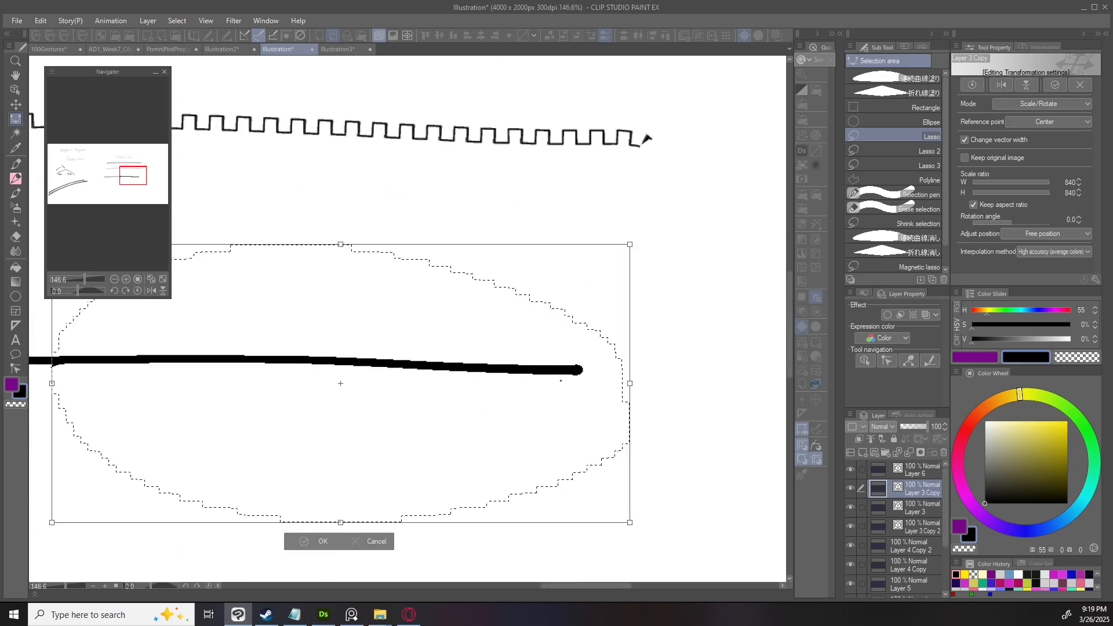
key(Return)
drag(492, 394, 658, 376)
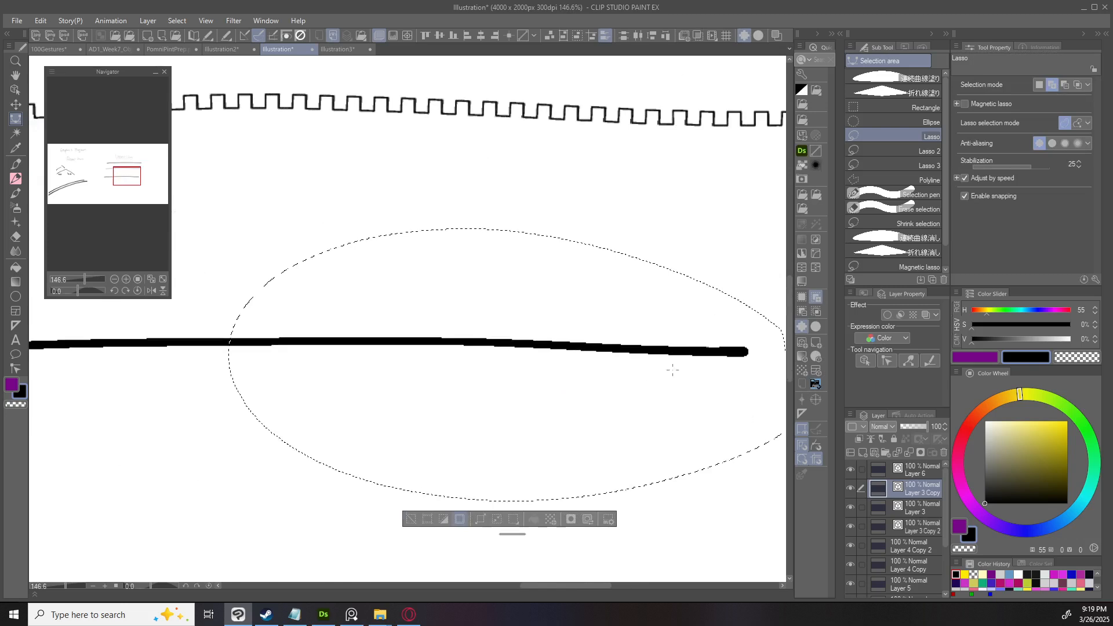
Change the lasso's anti-aliasing to one level above none, clear the selection, and apply that level to the lower black line.
click(1052, 143)
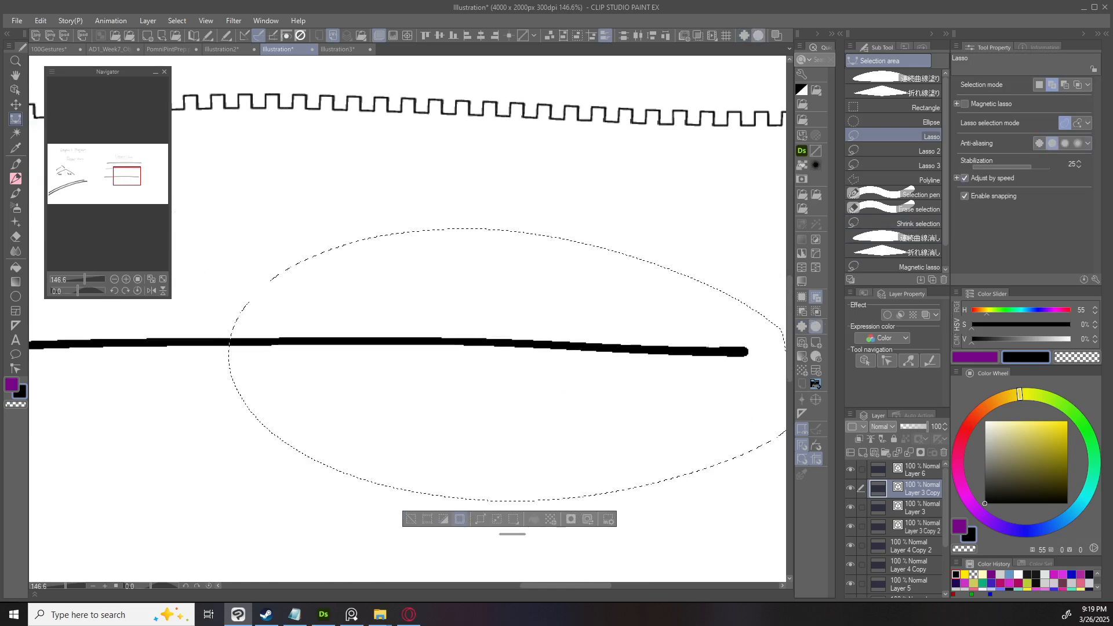
key(ctrl+d)
key(o)
click(744, 352)
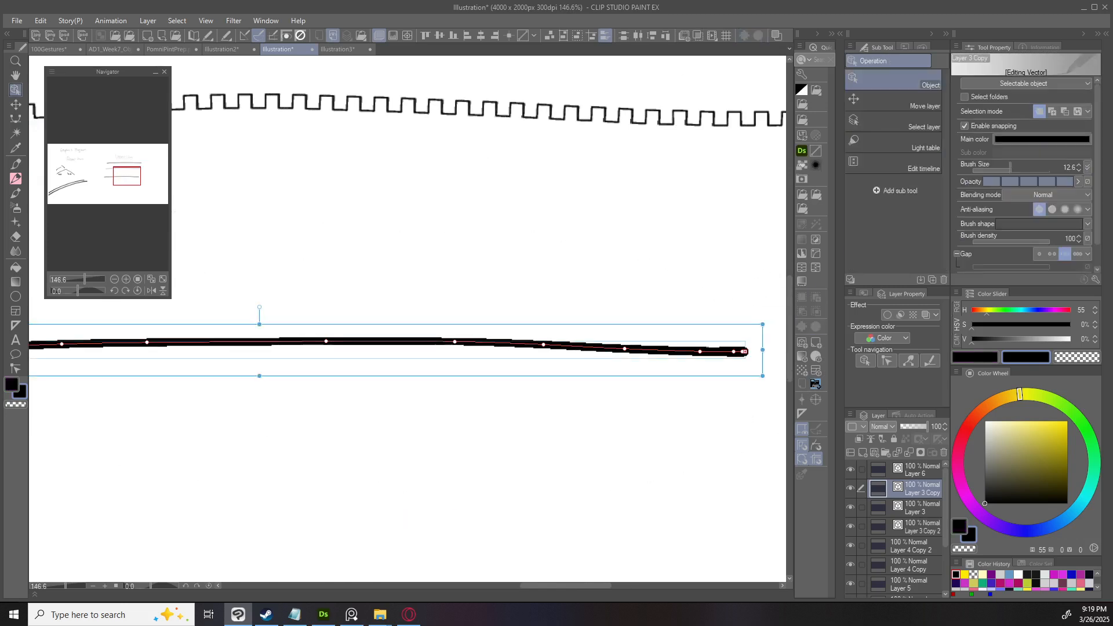
click(1052, 209)
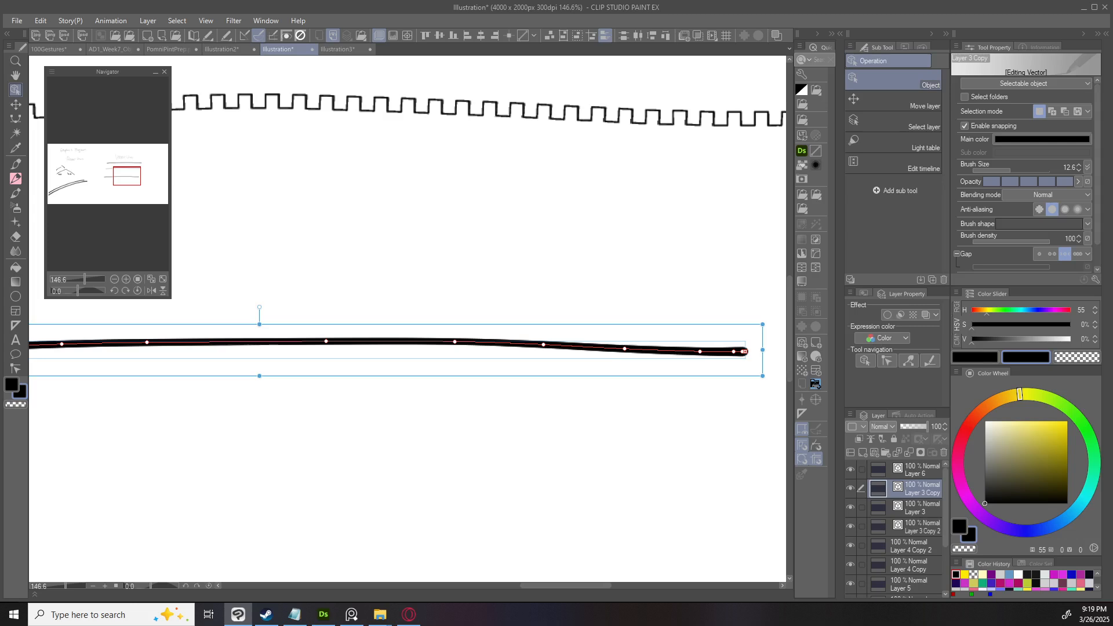
Lasso the right half of the lower black line and distort it so it slopes downward and flares thick at its end.
key(m)
mouse_move(423, 400)
mouse_down()
mouse_move(759, 382)
mouse_move(719, 397)
mouse_move(555, 382)
mouse_move(676, 470)
mouse_move(703, 505)
mouse_up()
scroll(718, 396, down, 3)
key(ctrl+t)
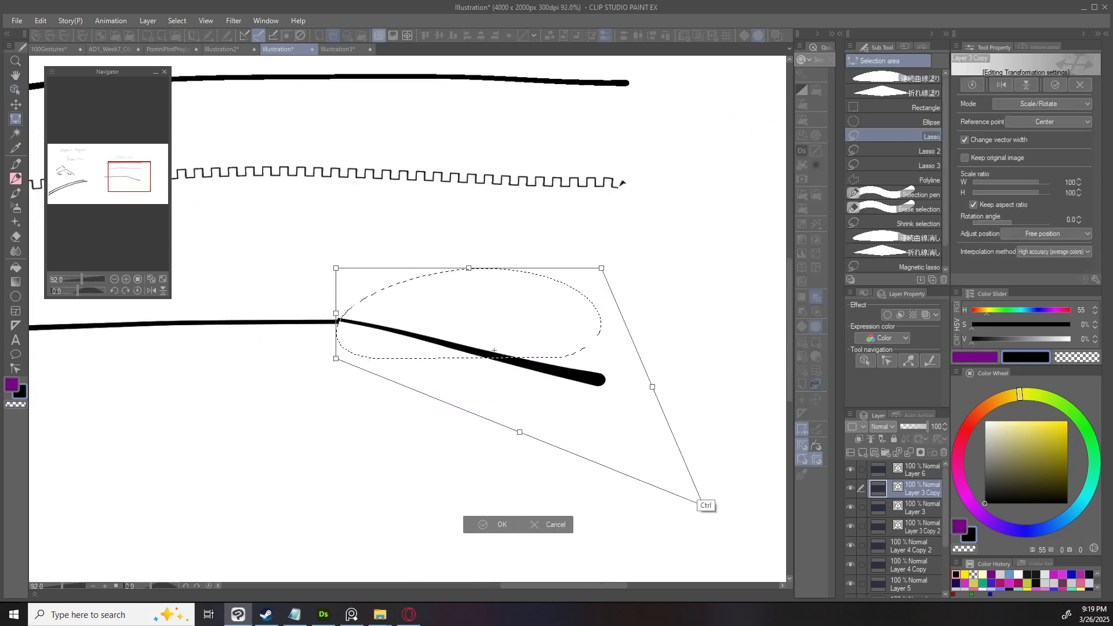
drag(601, 268, 706, 159)
key(Return)
drag(598, 383, 699, 374)
scroll(700, 393, down, 3)
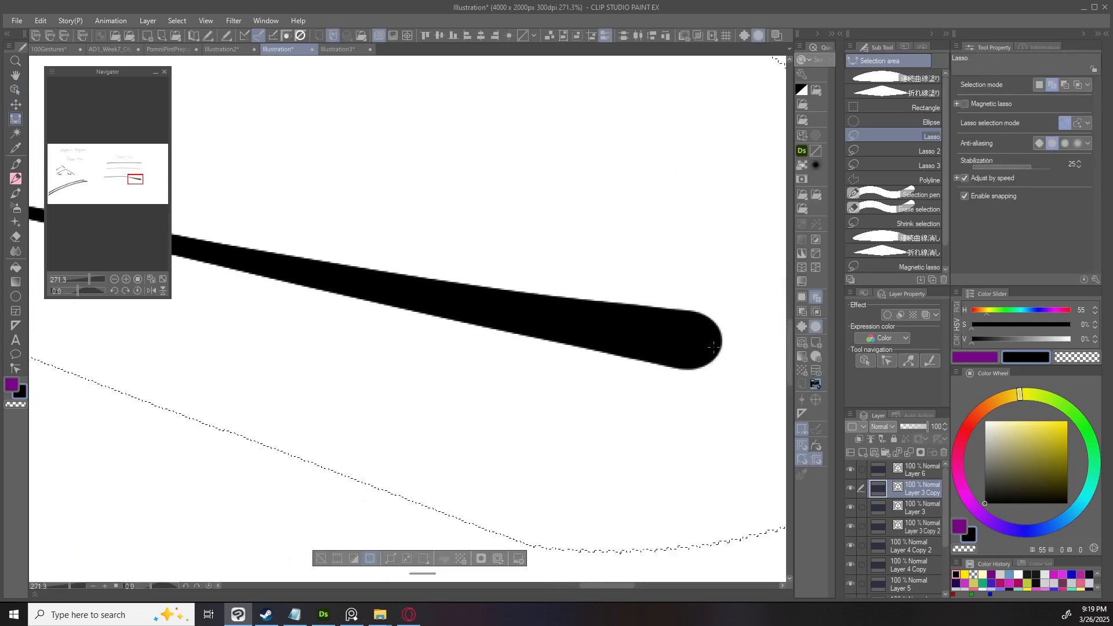
scroll(710, 343, down, 3)
scroll(724, 366, up, 1)
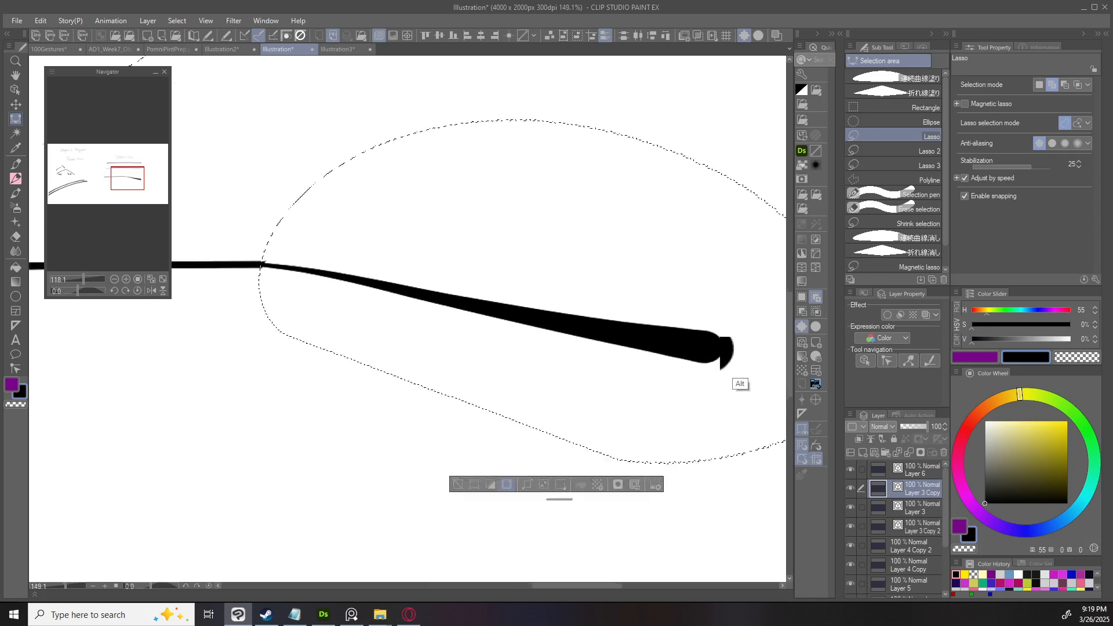
scroll(708, 360, up, 3)
scroll(706, 355, down, 2)
Clear the selection and turn off anti-aliasing for the flared section of the lower black line.
key(ctrl+d)
key(o)
click(707, 355)
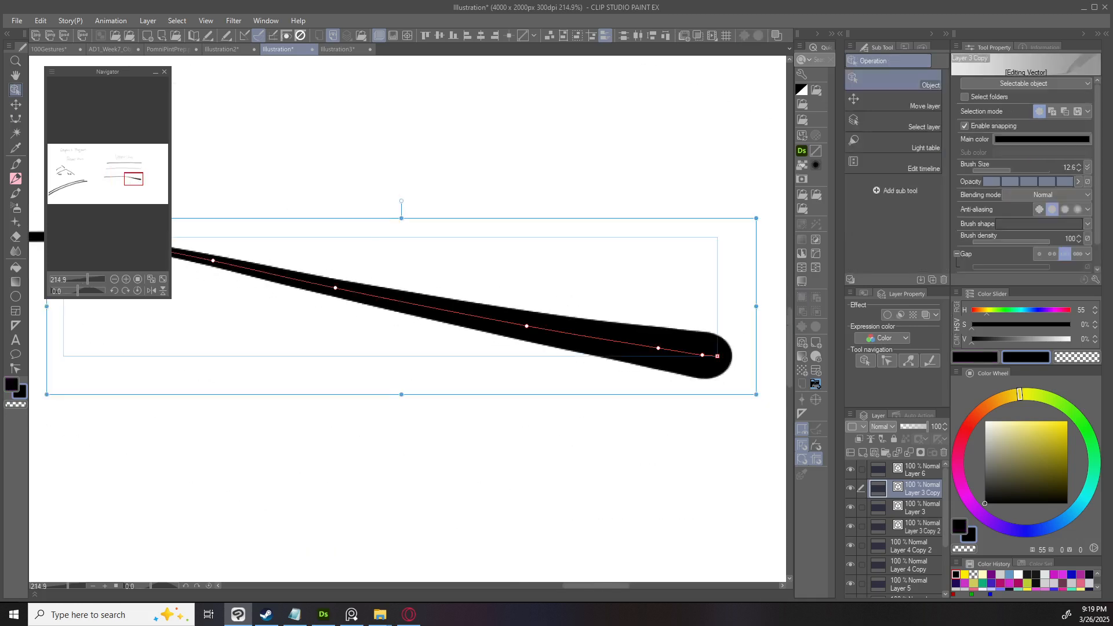
click(1038, 210)
scroll(717, 415, down, 4)
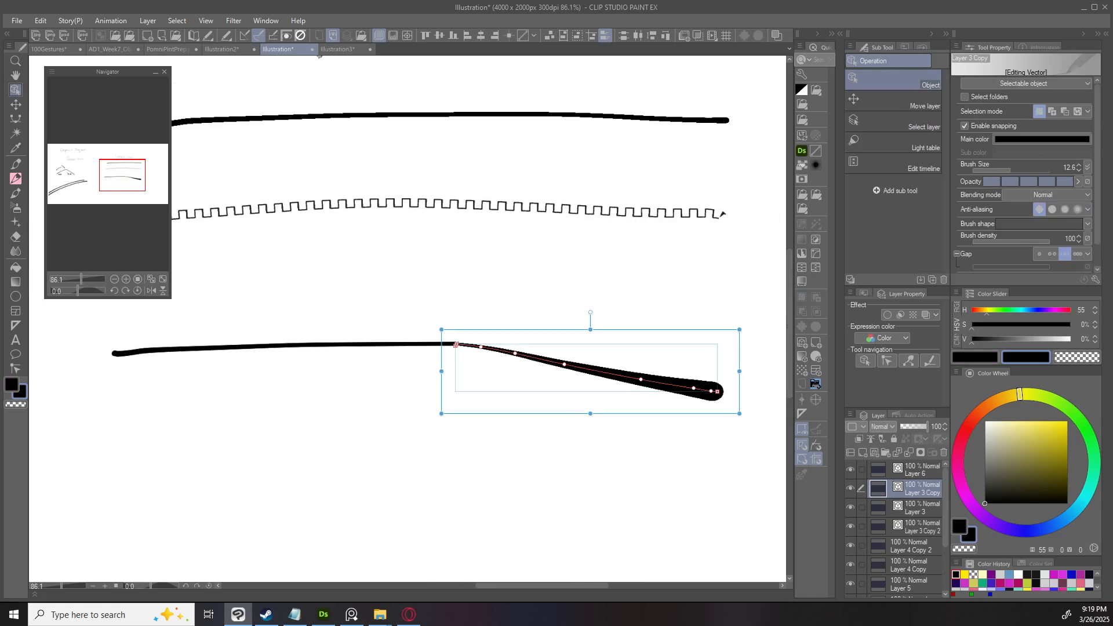
Move both sections of the lower black line up to just beneath the bumpy line, leaving a small gap between them.
drag(609, 372, 609, 289)
key(ctrl+z)
drag(359, 345, 359, 273)
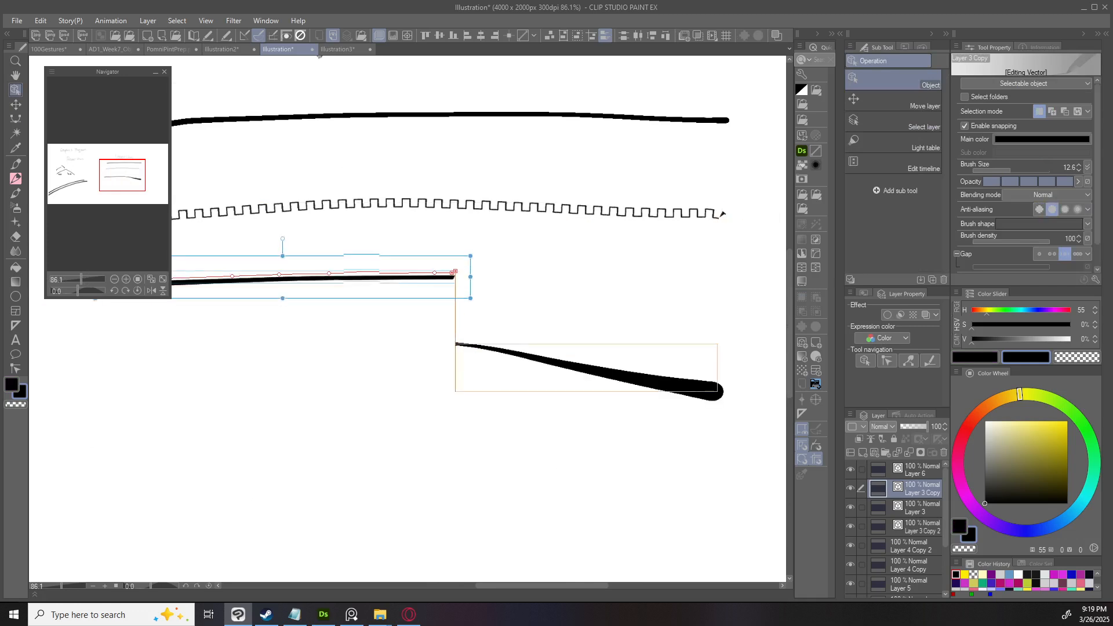
drag(609, 372, 618, 299)
scroll(516, 394, up, 2)
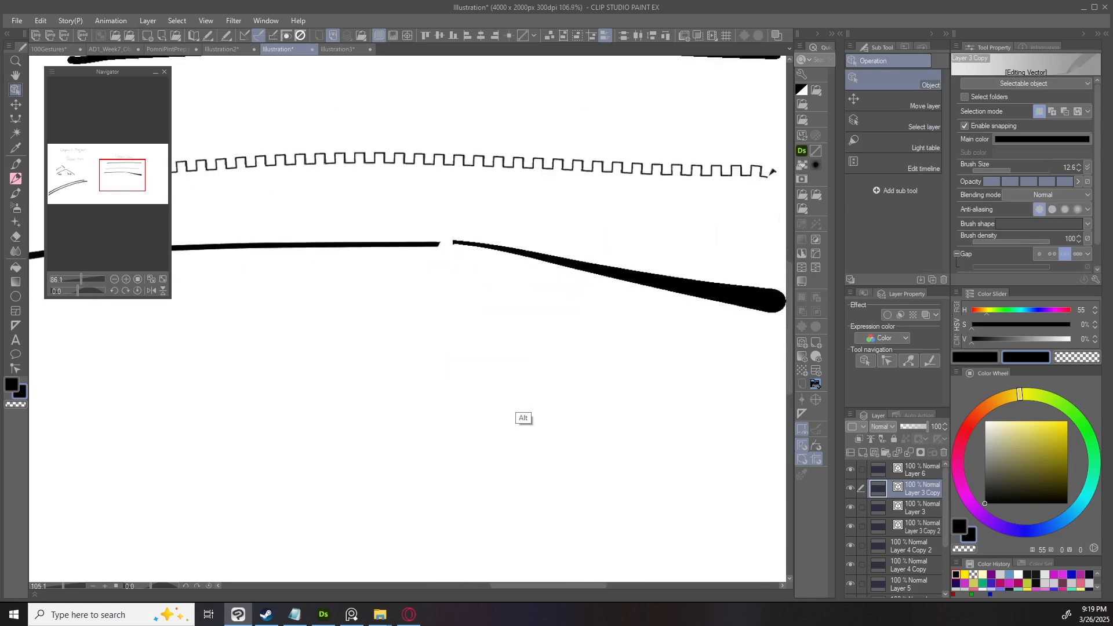
scroll(597, 394, down, 4)
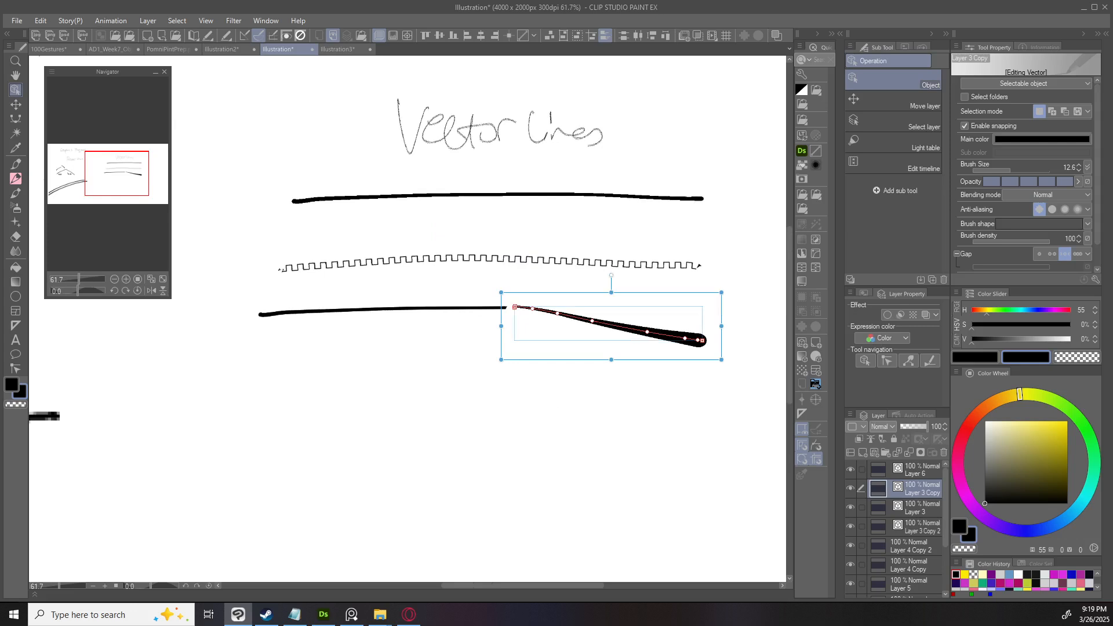
Add a new vector layer above Layer 6.
click(914, 470)
click(915, 488)
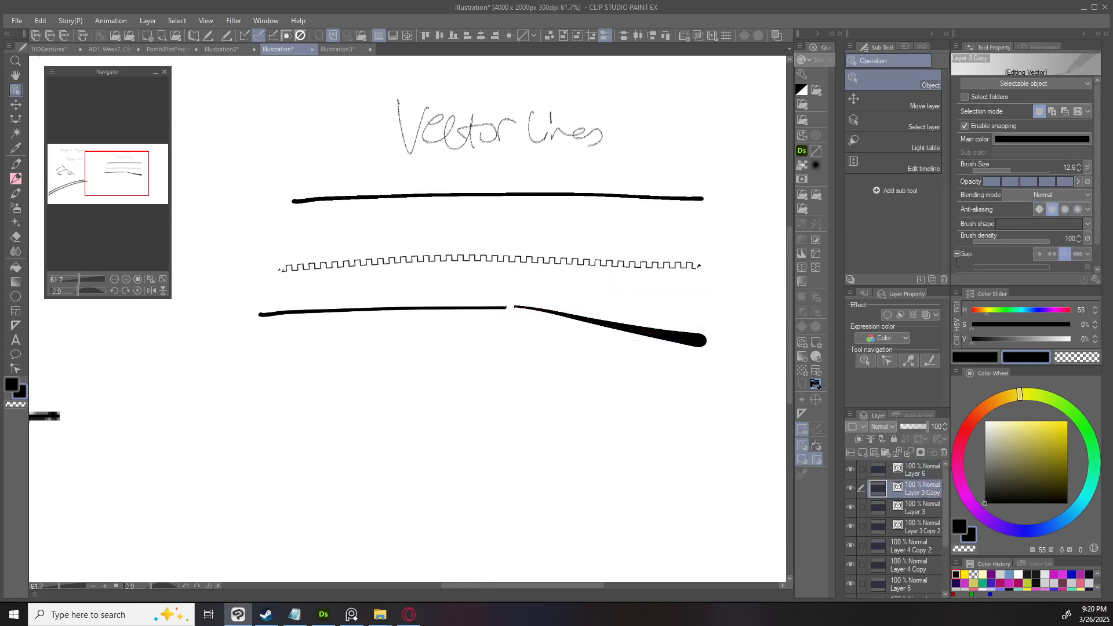
click(816, 384)
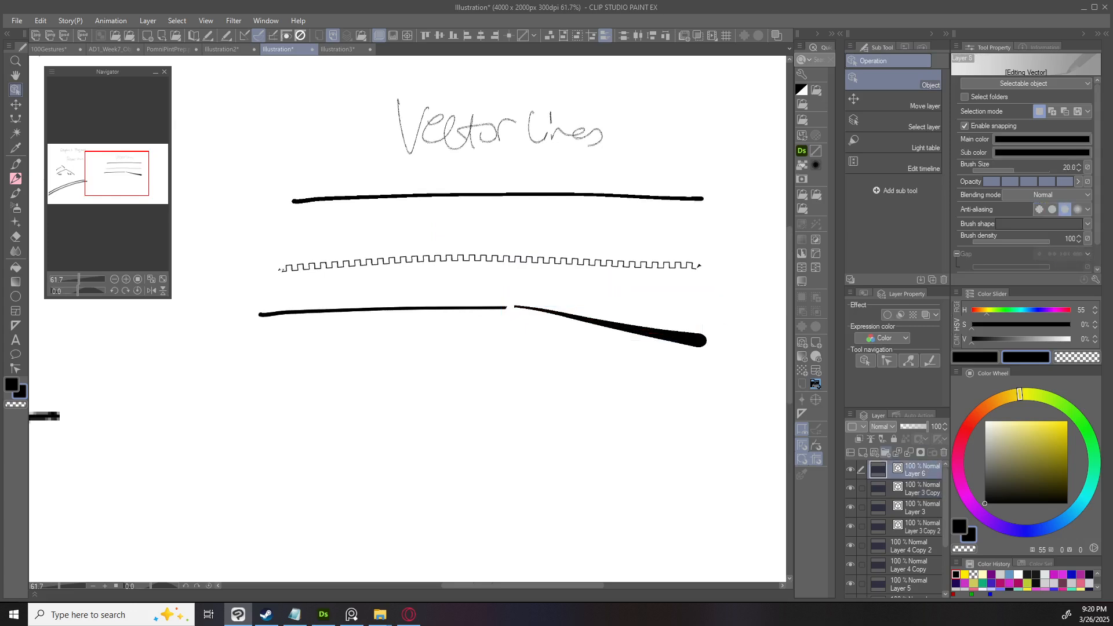
Draw four thick vertical strokes below the lower black line with the G-pen No Pressure brush.
key(p)
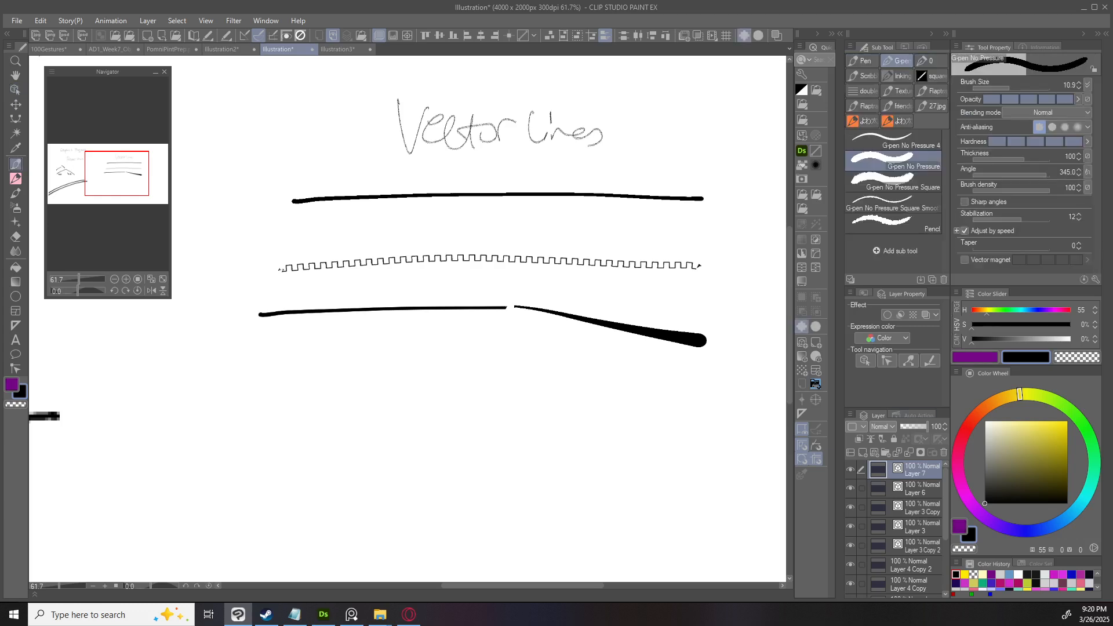
drag(346, 388, 412, 357)
key(ctrl+z)
scroll(400, 365, up, 2)
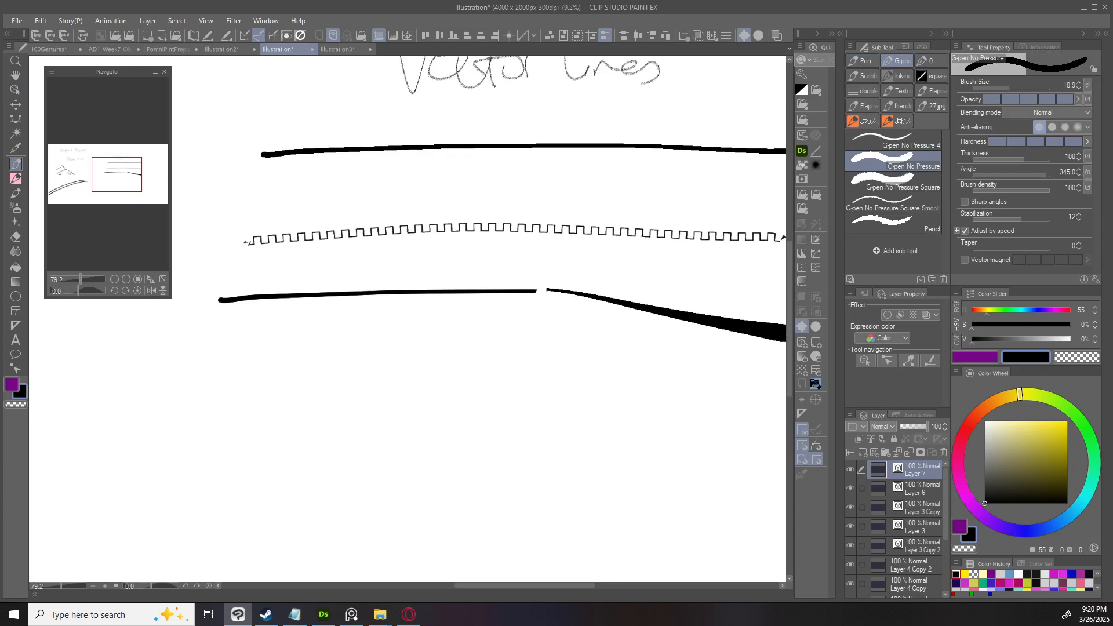
drag(355, 372, 354, 449)
mouse_move(364, 341)
mouse_down()
mouse_move(363, 447)
mouse_move(370, 437)
mouse_up()
drag(382, 384, 379, 440)
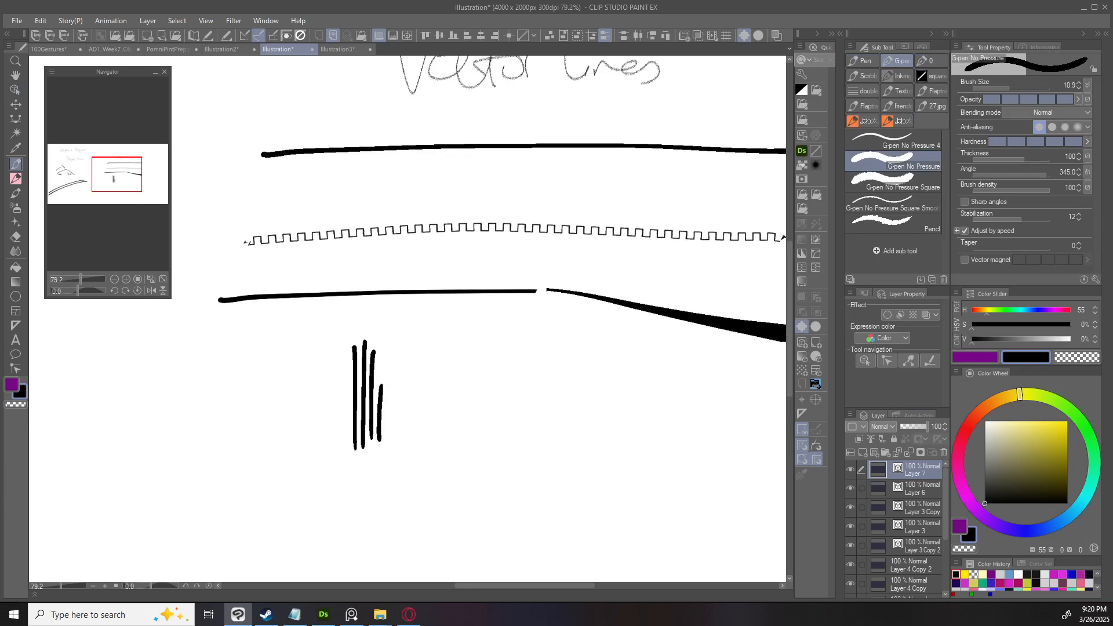
Draw four thin vertical strokes beside the thick ones with a finer brush.
click(864, 121)
drag(466, 338, 465, 351)
mouse_move(455, 346)
mouse_down()
mouse_move(453, 445)
mouse_move(462, 443)
mouse_up()
drag(473, 348, 478, 458)
Try a vertical stroke with the Scribbly Soft brush beside the thin strokes, and undo it.
click(861, 76)
drag(539, 364, 545, 453)
key(ctrl+z)
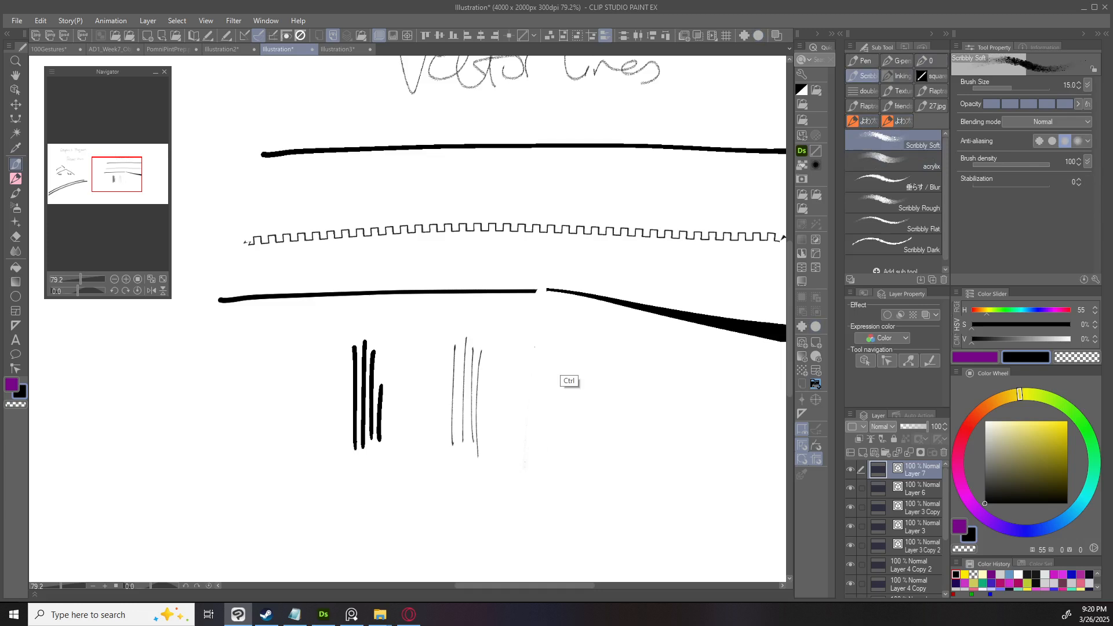
Paint a soft gray patch of overlapping vertical strokes beside the thin strokes with the Soft airbrush.
key(b)
key(b)
drag(554, 356, 548, 451)
key(ctrl+z)
click(862, 61)
drag(561, 351, 571, 458)
drag(605, 393, 553, 385)
key(ctrl+z)
mouse_move(521, 353)
mouse_down()
mouse_move(530, 450)
mouse_move(574, 462)
mouse_up()
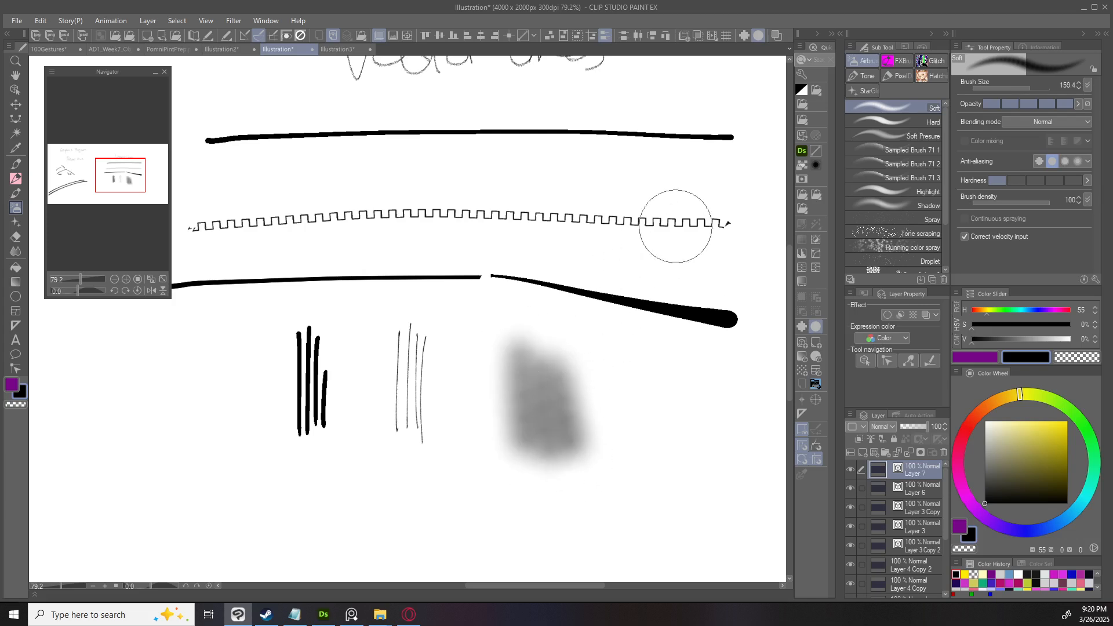
drag(564, 303, 603, 257)
Select a thin stroke and individual airbrush strokes in turn to examine their vector paths and brush properties.
key(o)
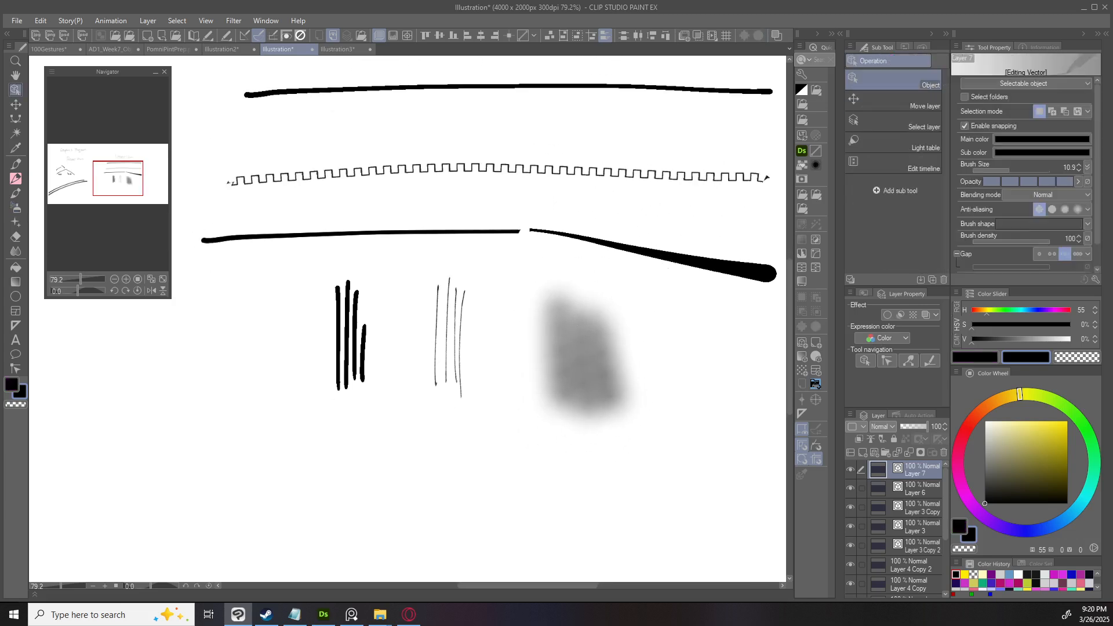
click(436, 335)
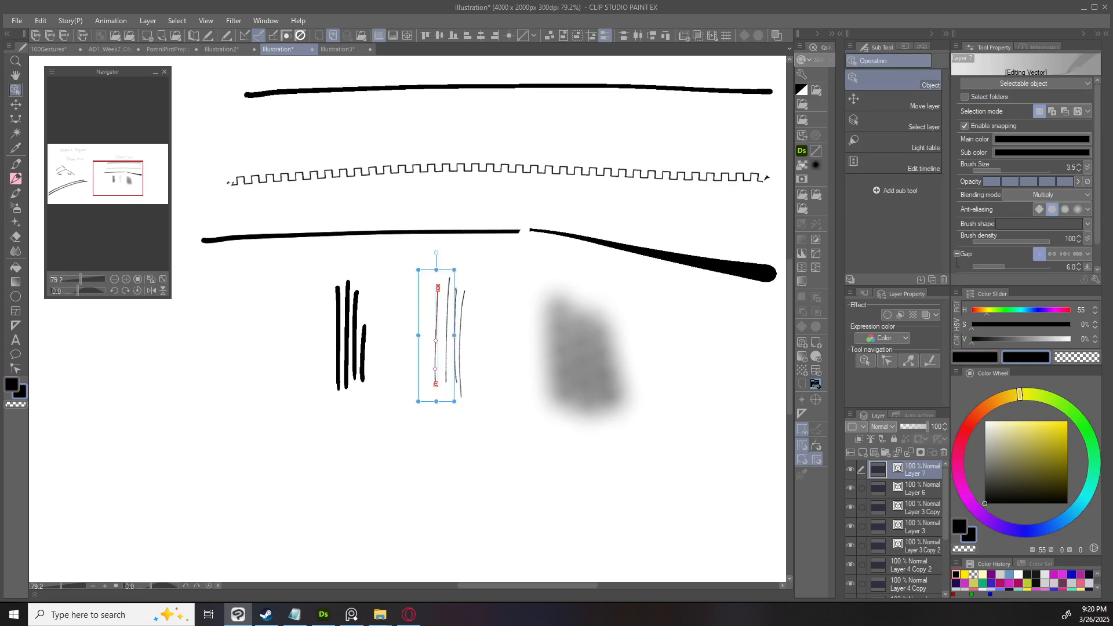
click(560, 348)
click(581, 353)
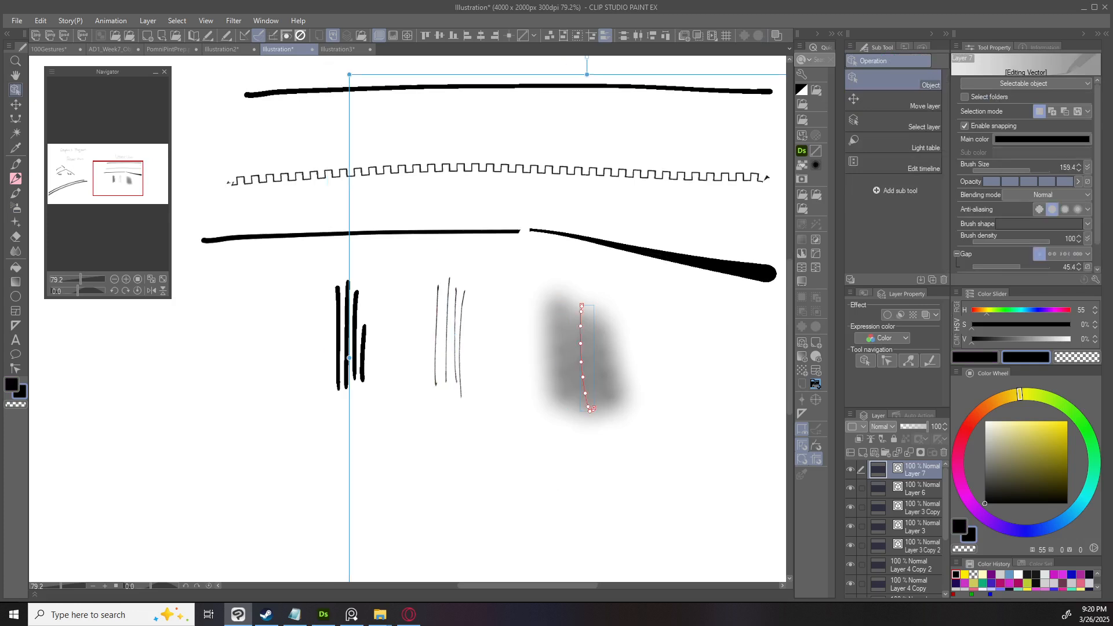
click(605, 360)
click(560, 354)
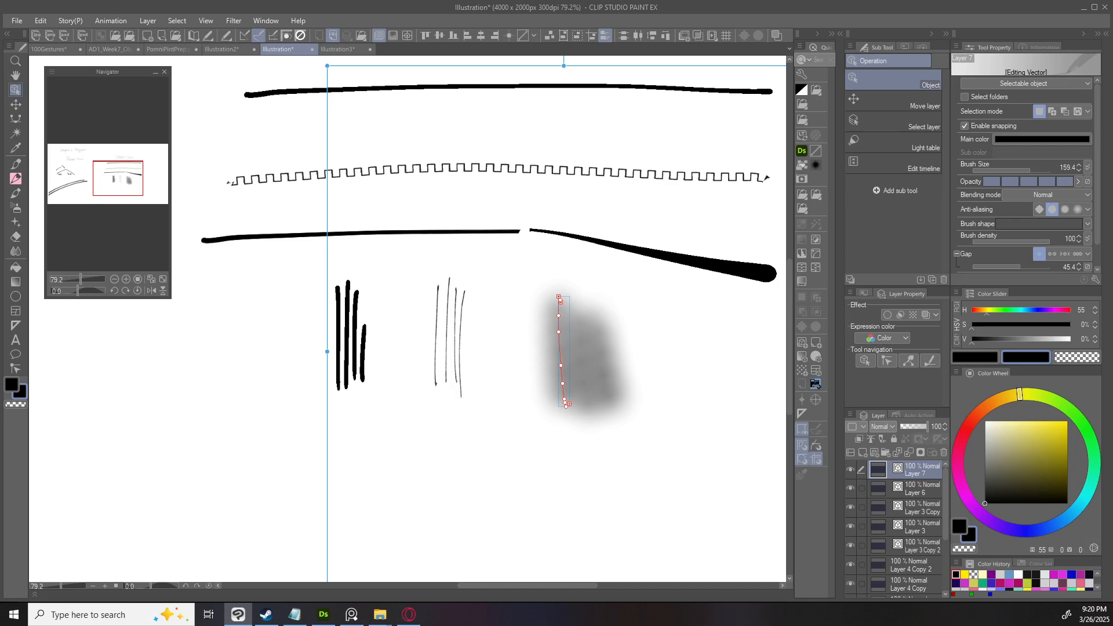
Try moving the leftmost airbrush stroke of the gray patch sideways, undo it, and reselect the stroke.
mouse_move(551, 334)
mouse_down()
mouse_move(528, 338)
mouse_move(595, 336)
mouse_up()
key(ctrl+z)
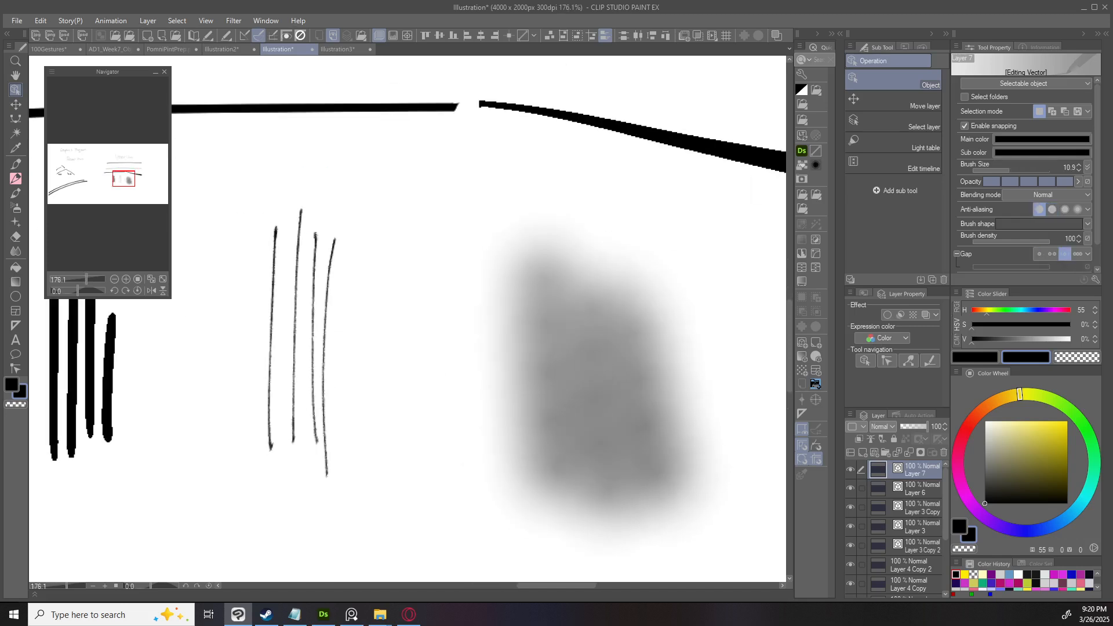
click(545, 348)
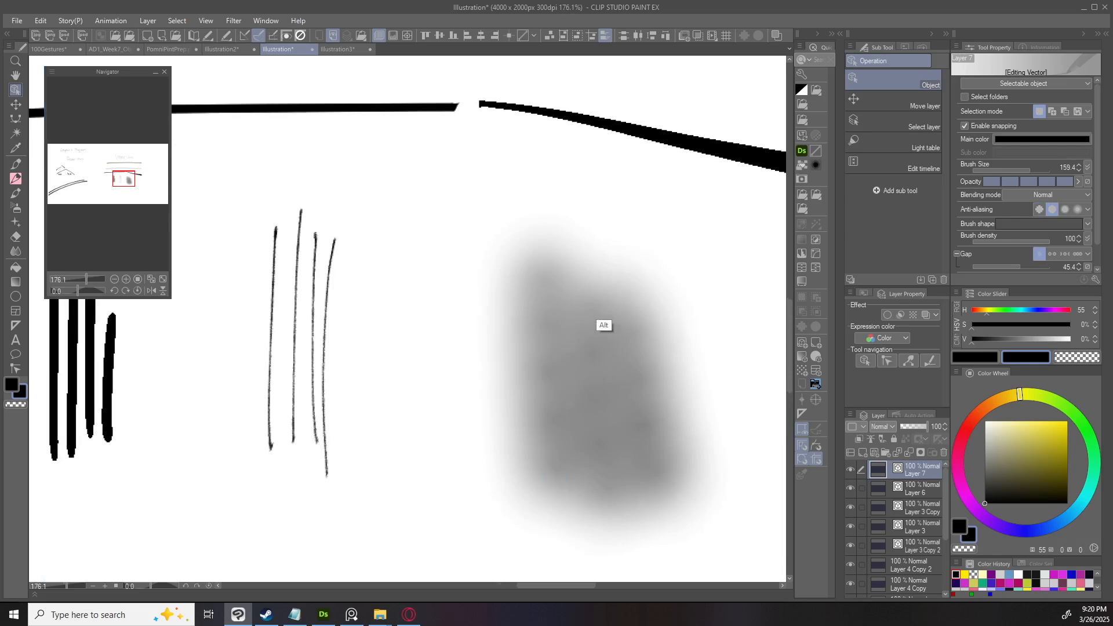
scroll(603, 323, down, 3)
scroll(615, 324, up, 2)
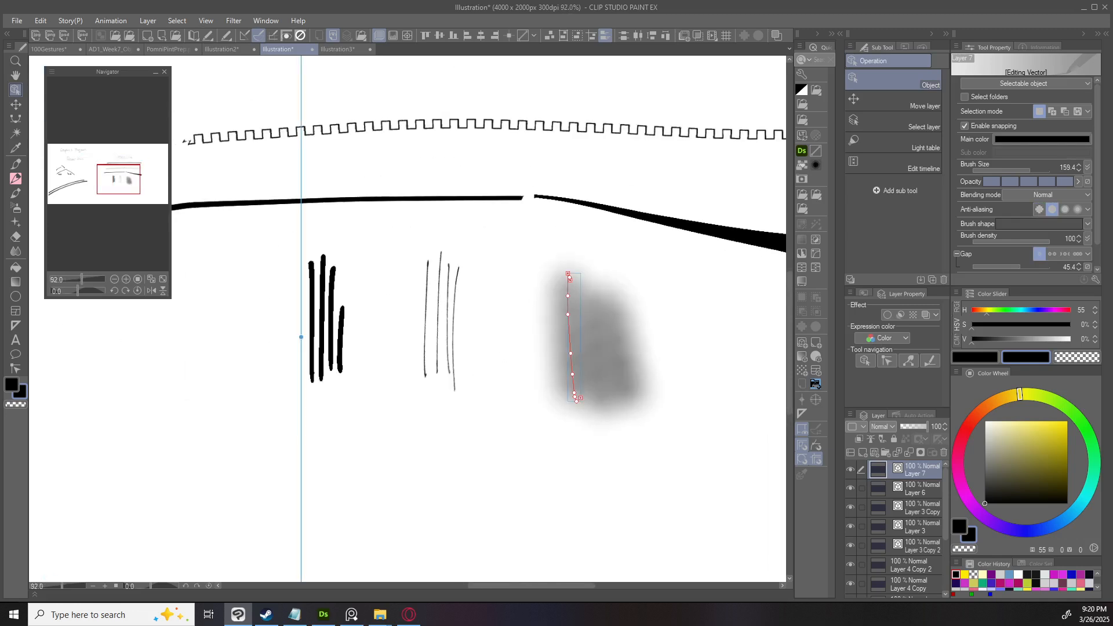
Erase one horizontal stroke across the thick strokes, thin strokes and gray patch with the Texture Erase eraser.
key(b)
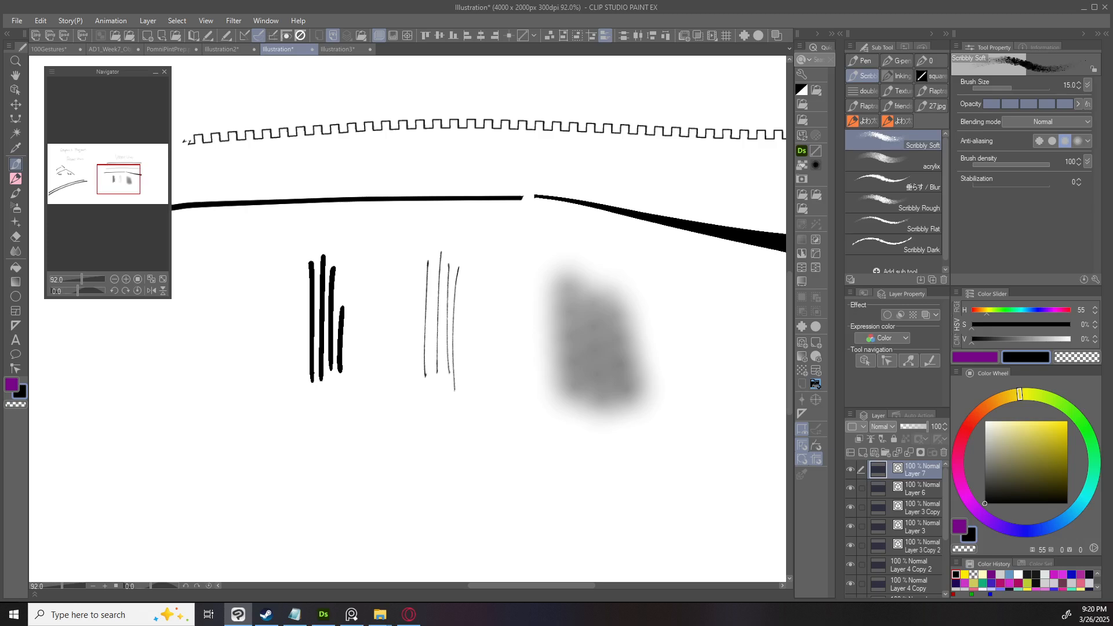
key(e)
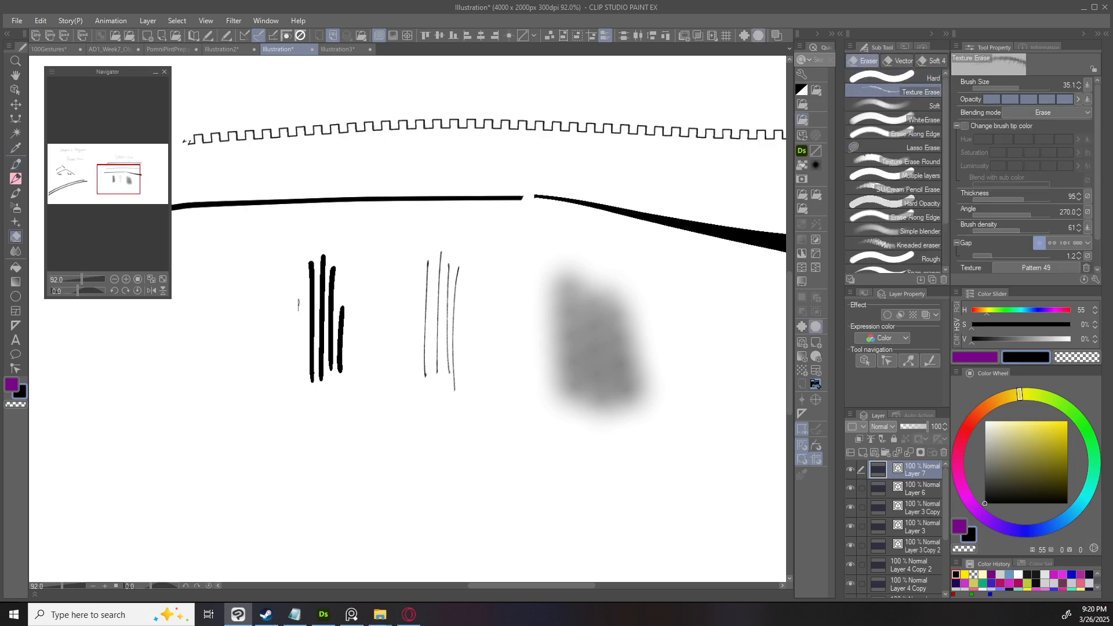
mouse_move(265, 318)
mouse_down()
mouse_move(519, 313)
mouse_move(707, 326)
mouse_up()
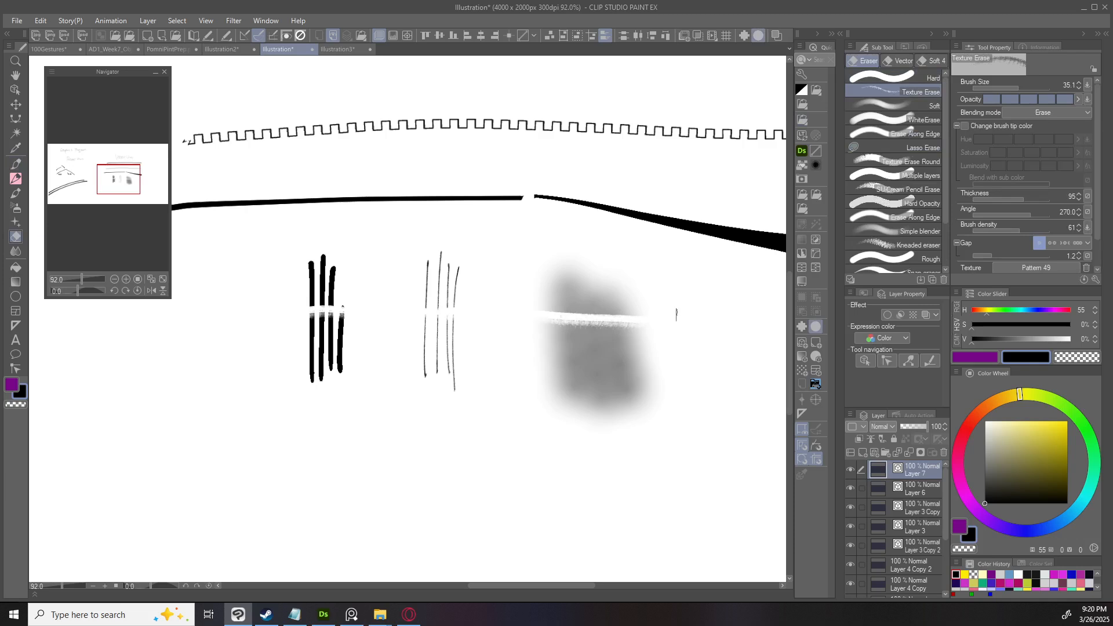
Bend the eraser stroke across the thick and thin strokes by moving several of its control points, and switch to Layer 6.
key(o)
click(580, 318)
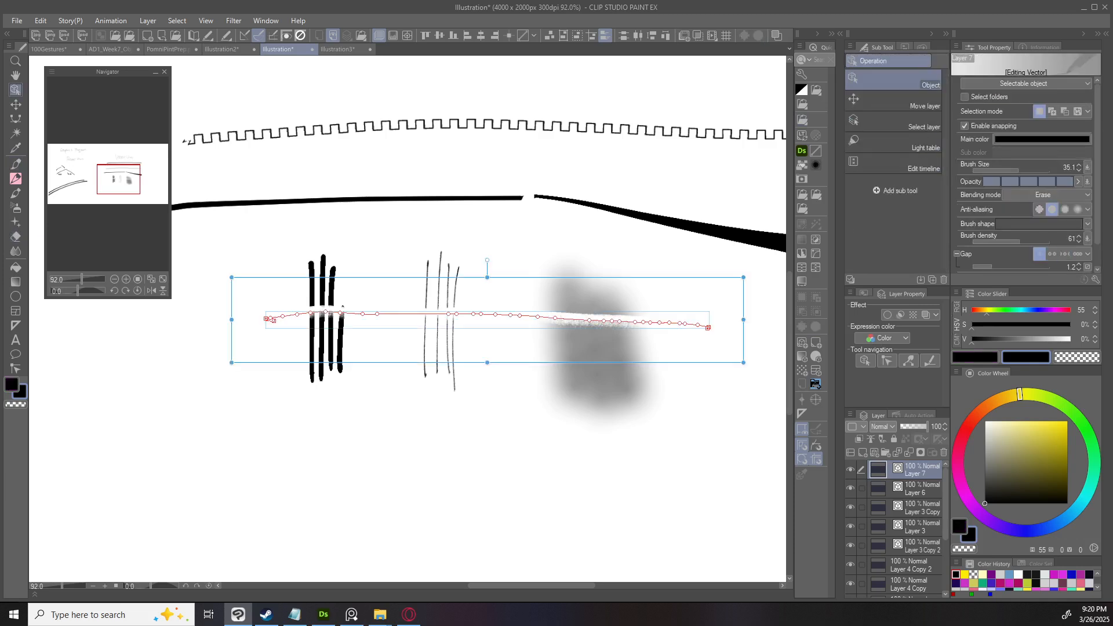
drag(377, 314, 401, 346)
mouse_move(362, 314)
mouse_down()
mouse_move(356, 345)
mouse_move(381, 298)
mouse_move(329, 340)
mouse_up()
drag(448, 313, 431, 290)
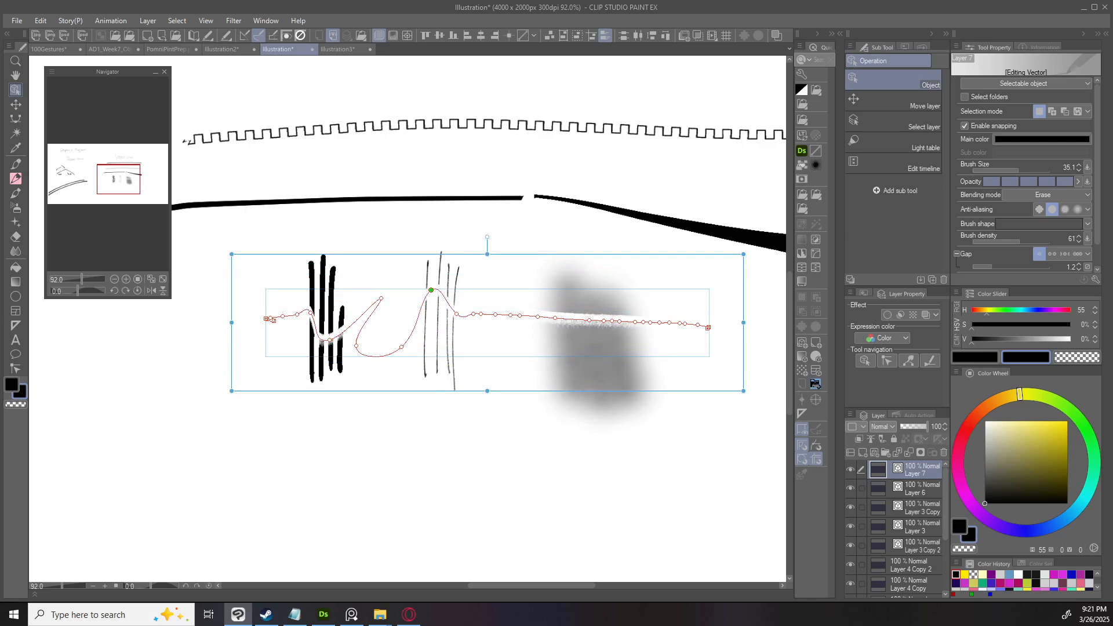
click(914, 488)
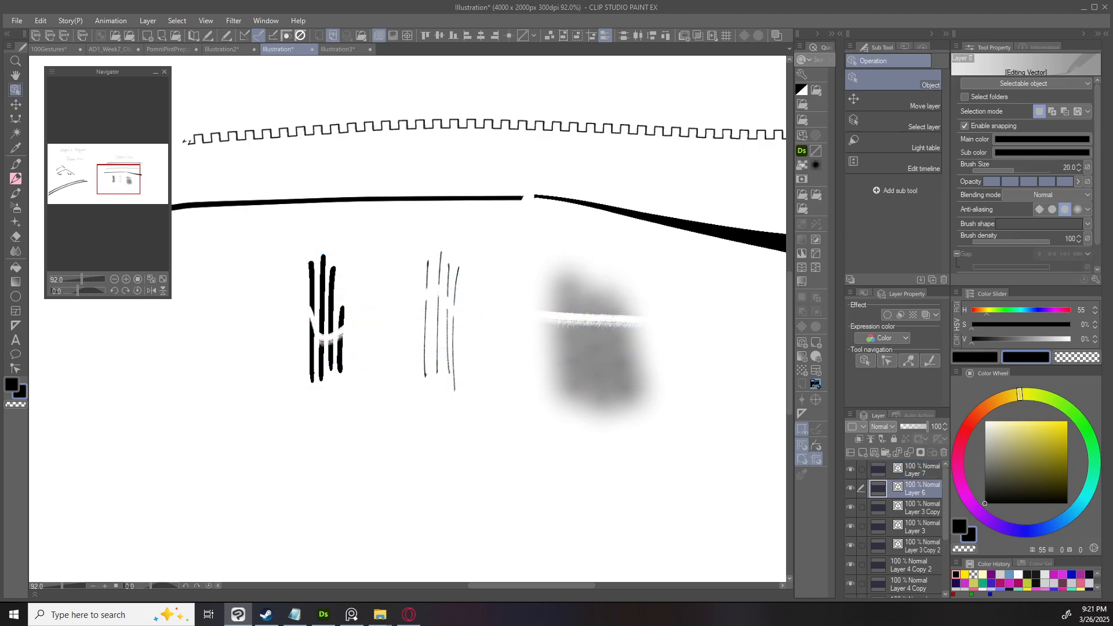
drag(408, 313, 393, 356)
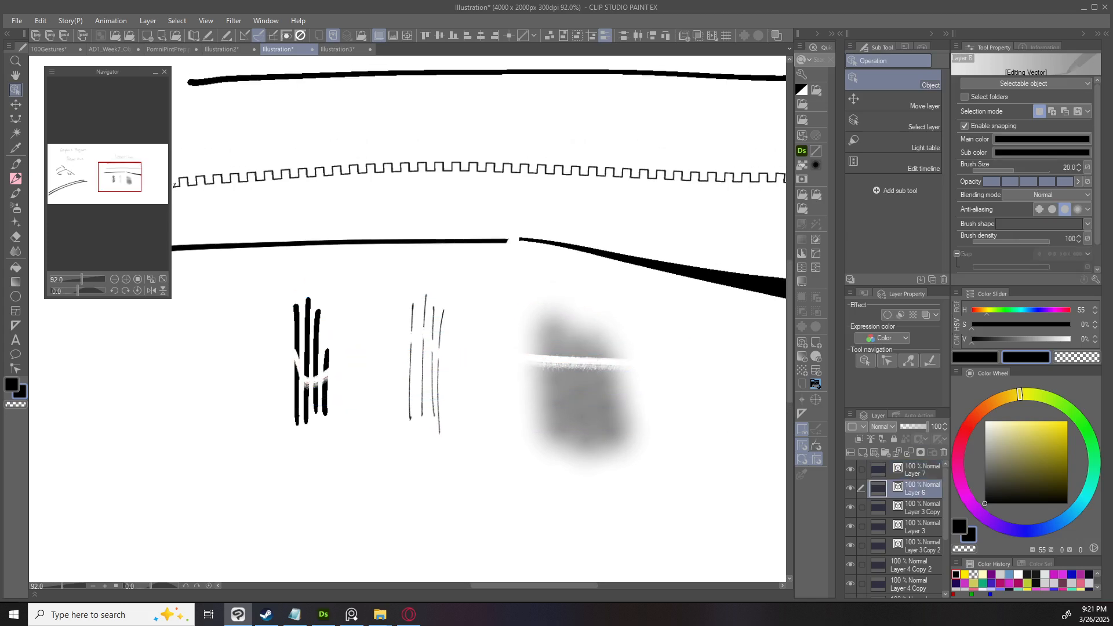
Switch to Layer 7 and step through the Vector, Vector 2 and Vector 3 erasers.
click(914, 469)
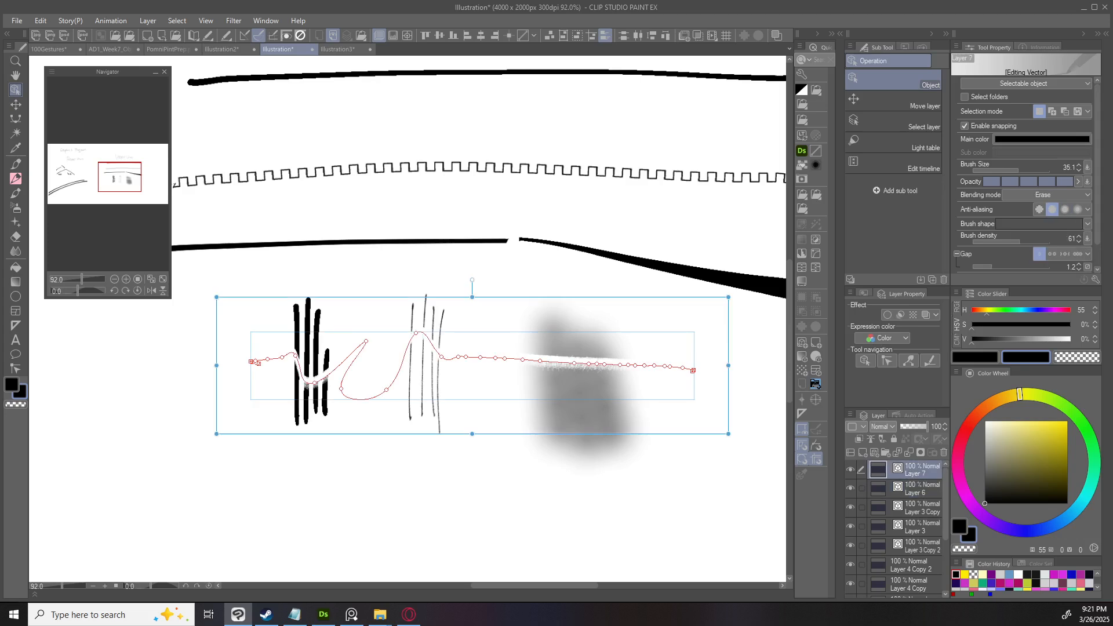
key(e)
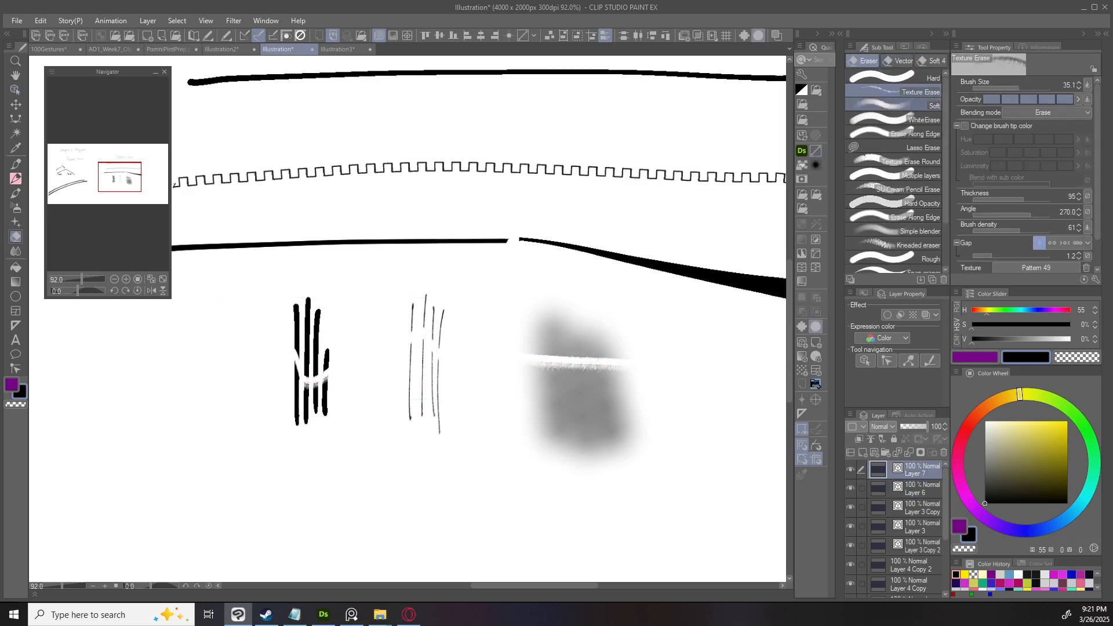
click(898, 60)
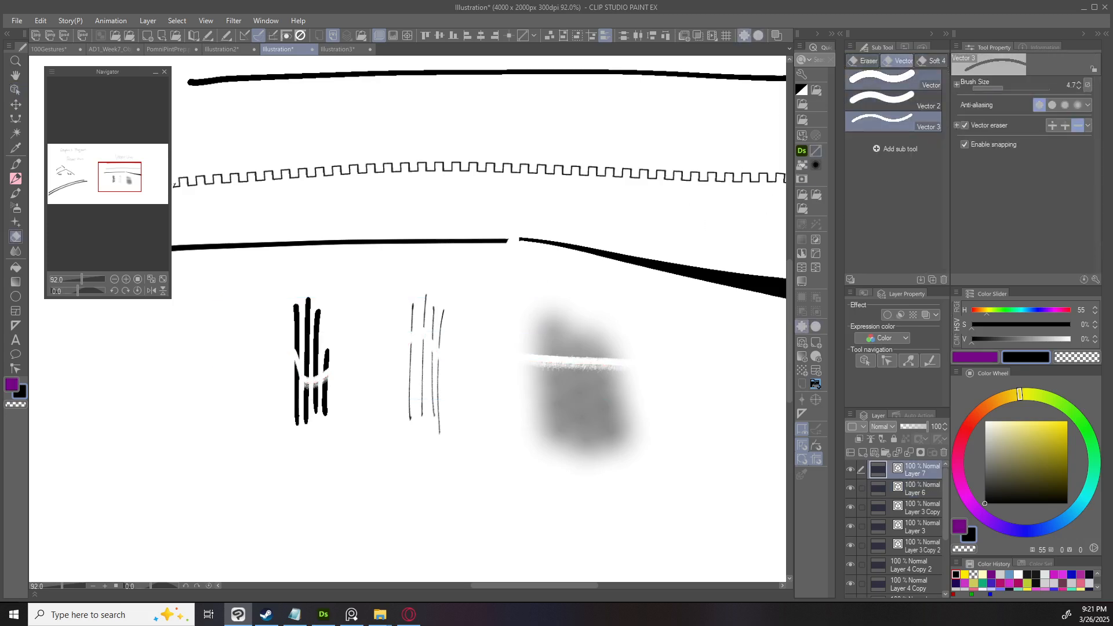
click(893, 80)
click(892, 101)
click(892, 122)
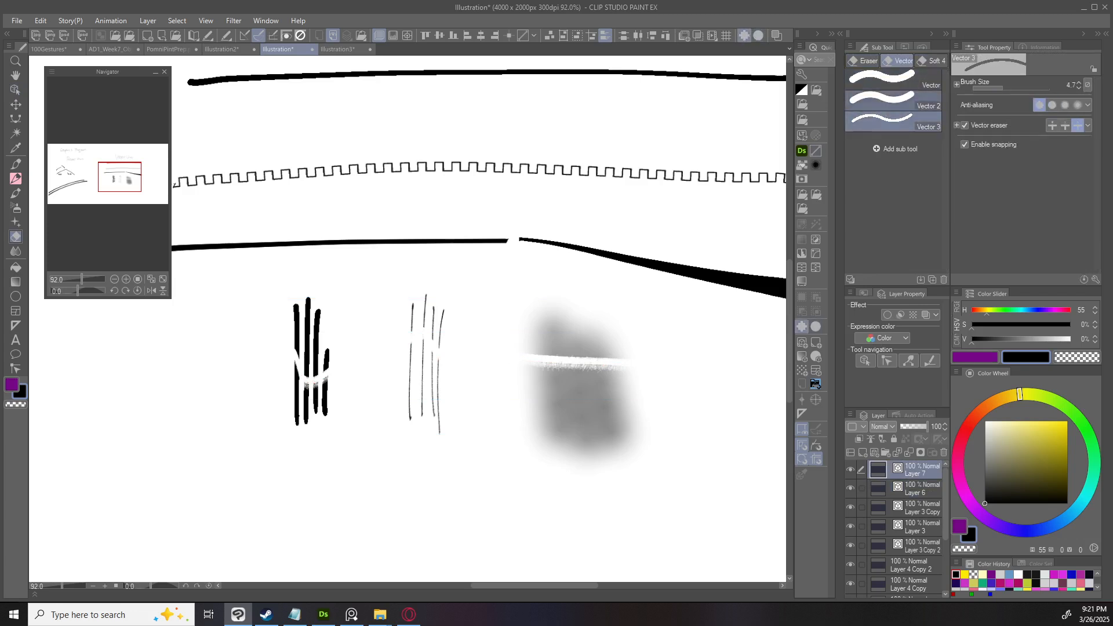
drag(406, 491, 435, 375)
Add a new vector layer above Layer 7 and choose the G-pen No Pressure brush.
key(p)
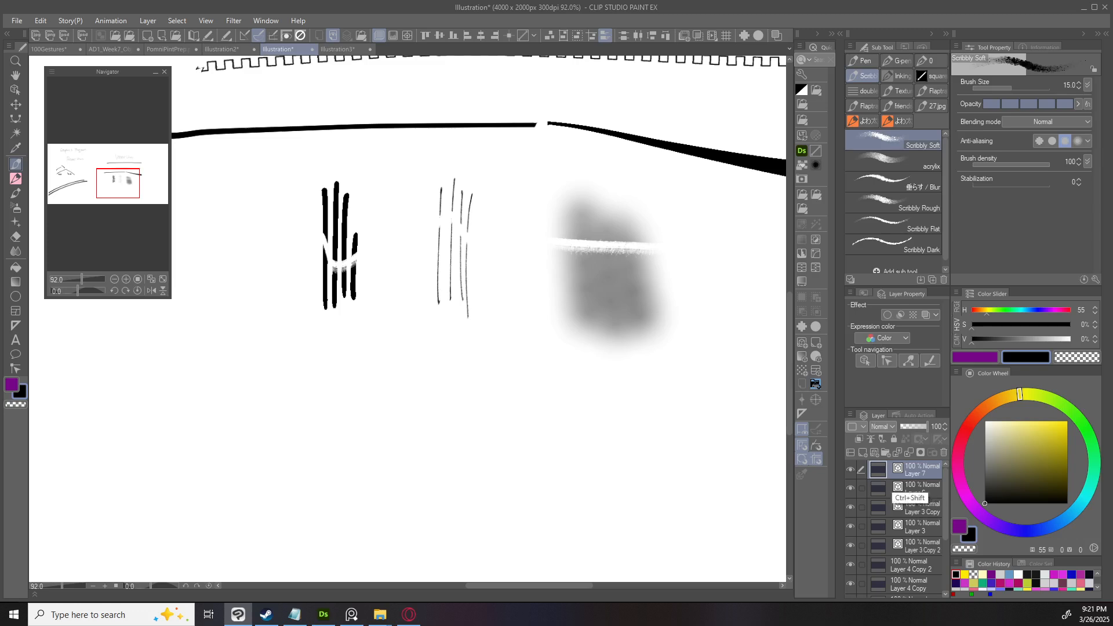
key(ctrl+shift+n)
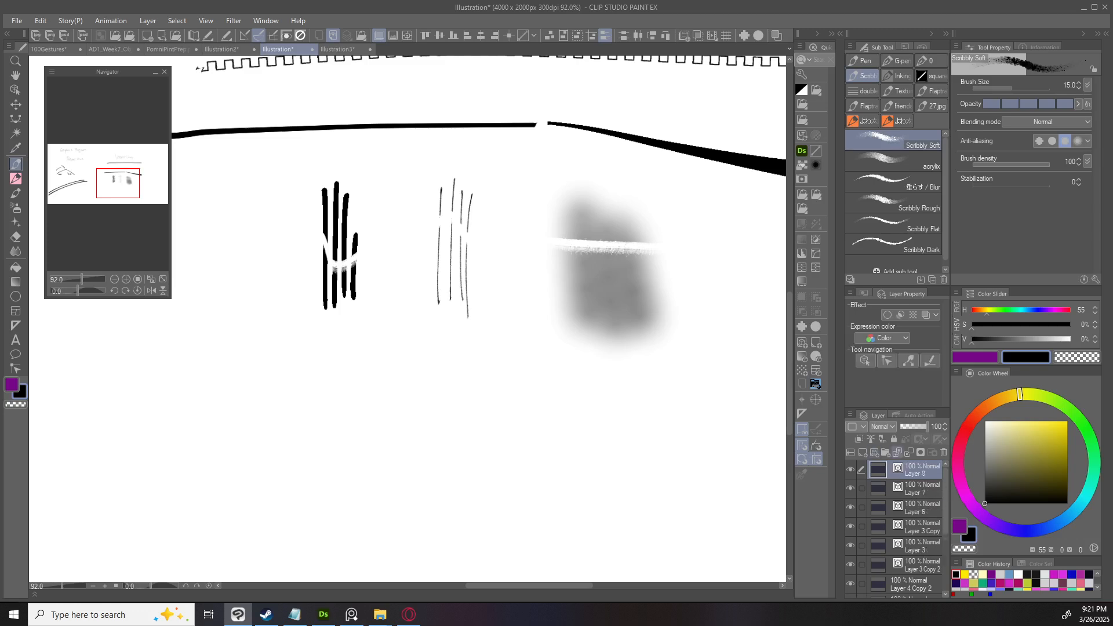
key(p)
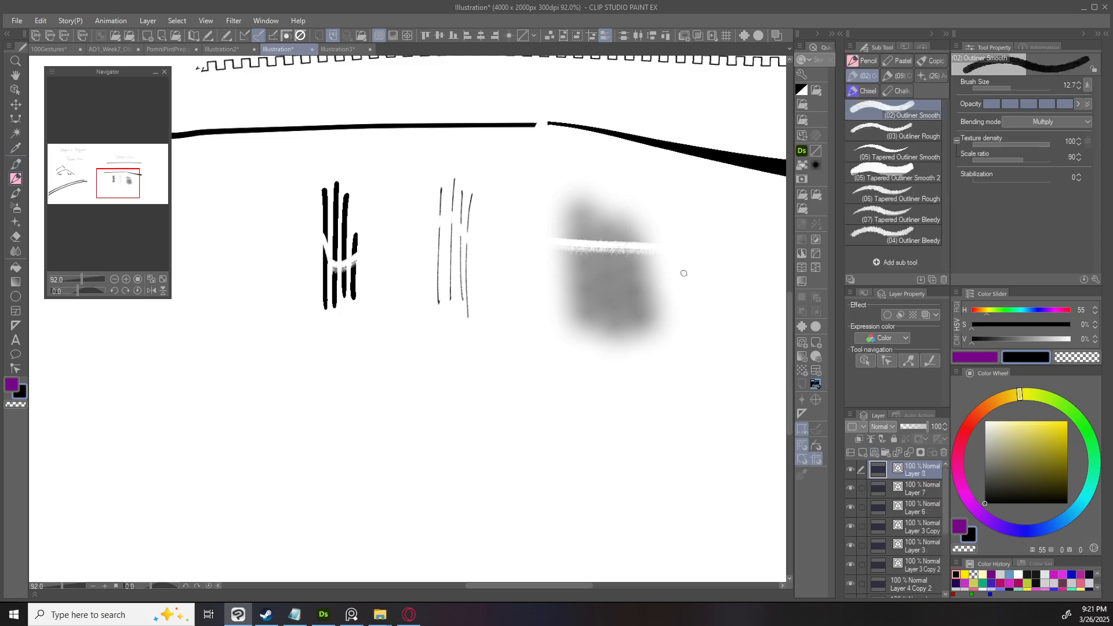
key(e)
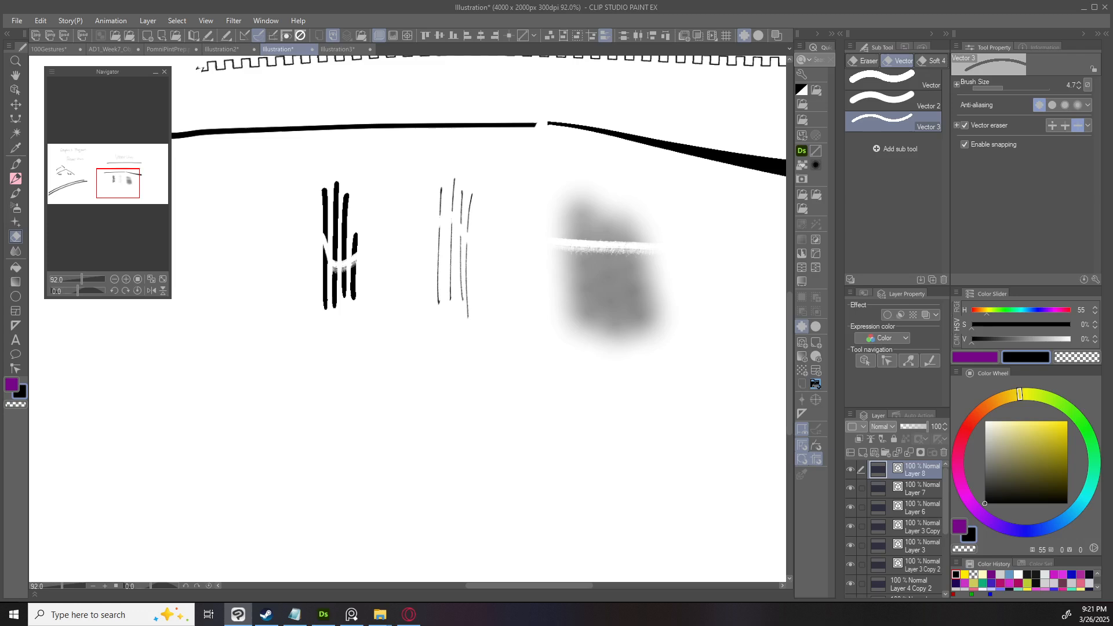
key(p)
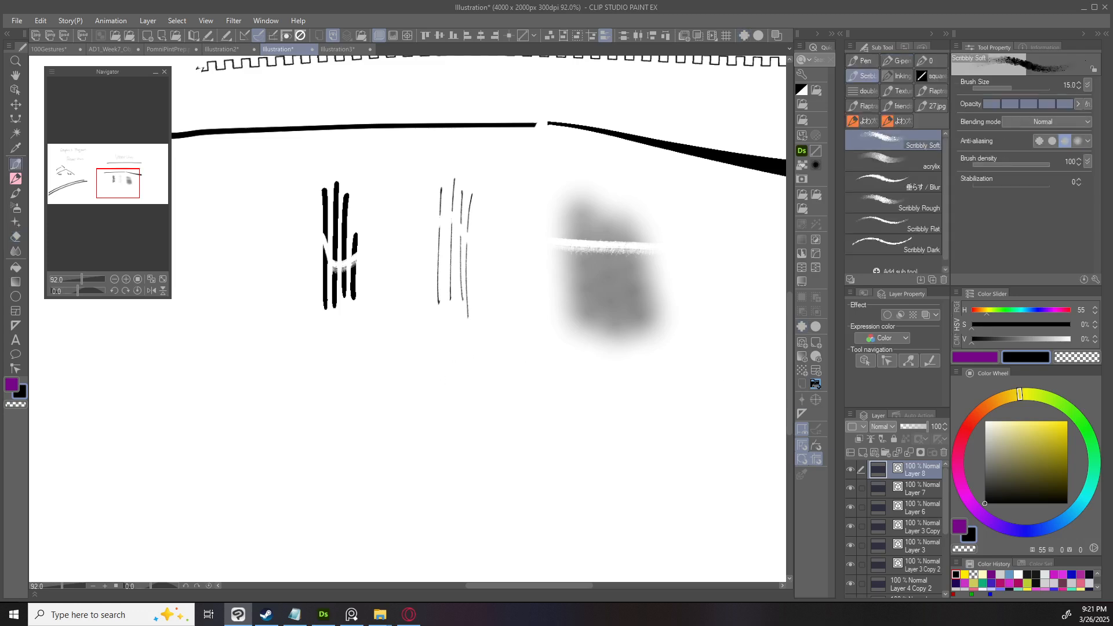
click(897, 61)
Draw three large crosses side by side below the thick strokes, thin strokes and gray patch.
drag(236, 427, 407, 415)
drag(329, 360, 336, 513)
drag(464, 347, 327, 328)
drag(318, 402, 494, 395)
drag(415, 350, 419, 509)
drag(635, 428, 630, 489)
drag(630, 490, 729, 419)
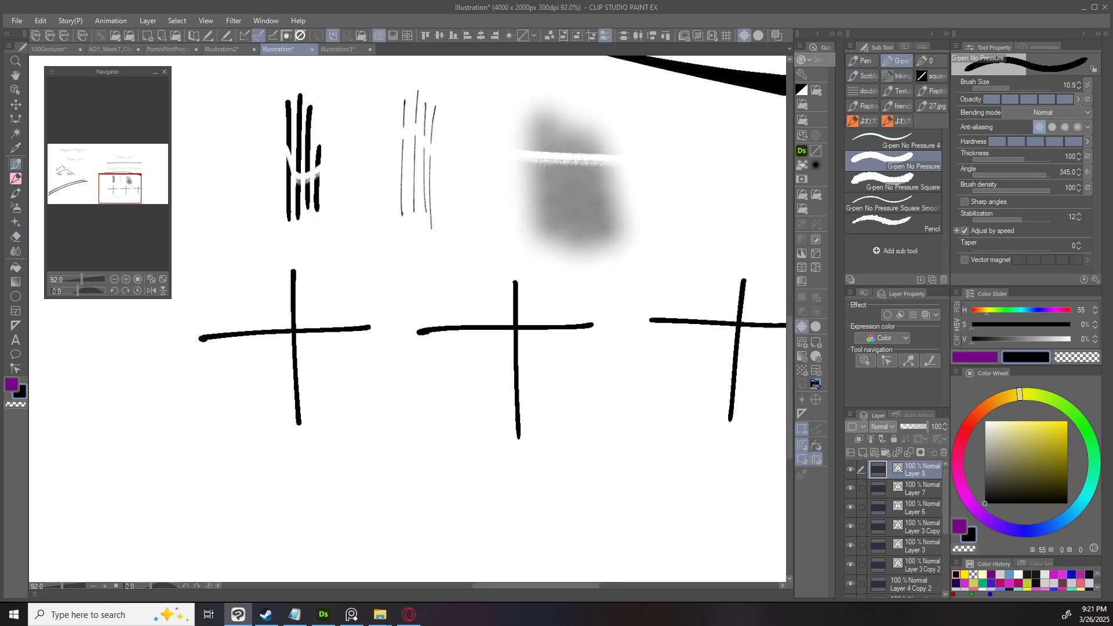
Label the three crosses with the circled numbers 1, 2 and 3 beneath them.
drag(254, 467, 279, 467)
mouse_move(497, 472)
mouse_down()
mouse_move(524, 487)
mouse_move(477, 472)
mouse_up()
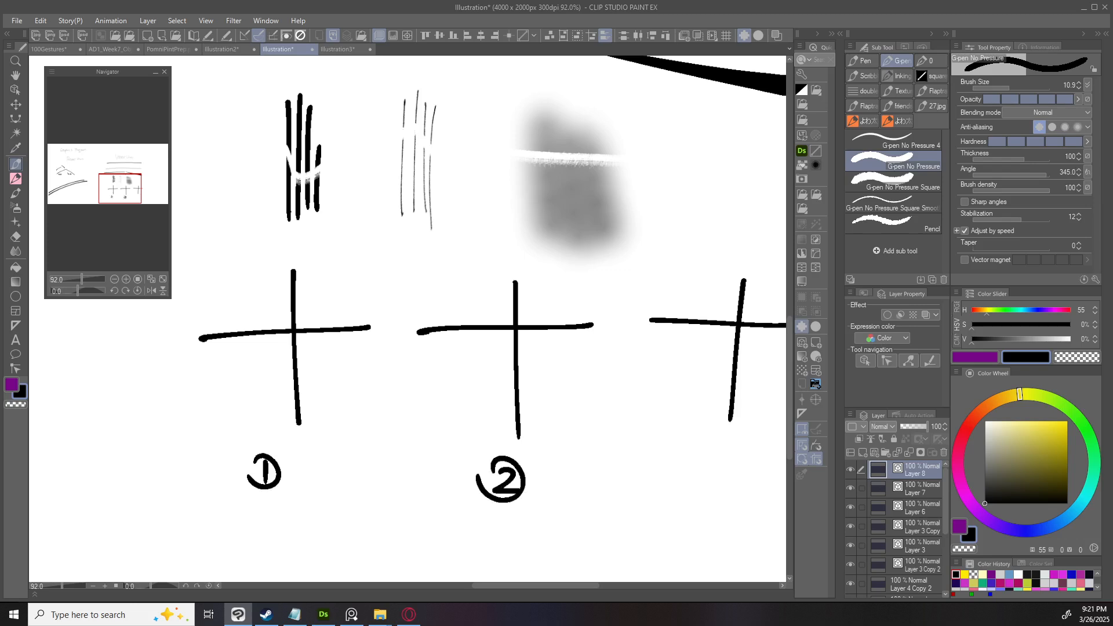
drag(725, 470, 719, 491)
drag(710, 454, 700, 468)
drag(643, 335, 577, 371)
Examine the Vector, Vector 2 and Vector 3 erasers in turn to compare their vector eraser modes.
key(e)
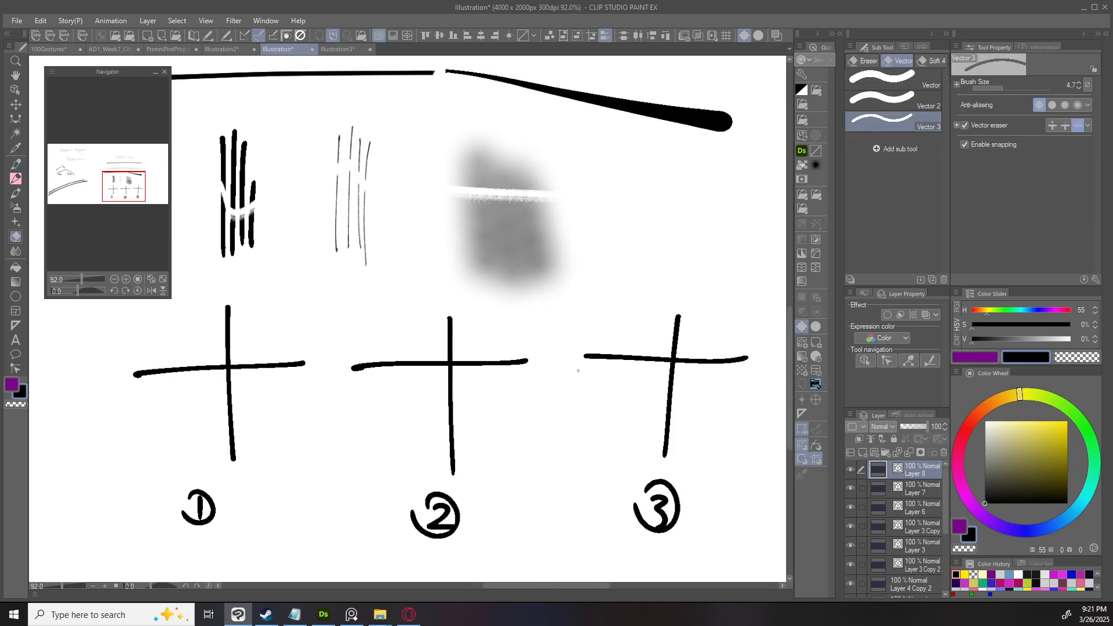
drag(586, 295, 667, 283)
click(893, 80)
click(892, 101)
click(893, 122)
click(893, 80)
click(892, 121)
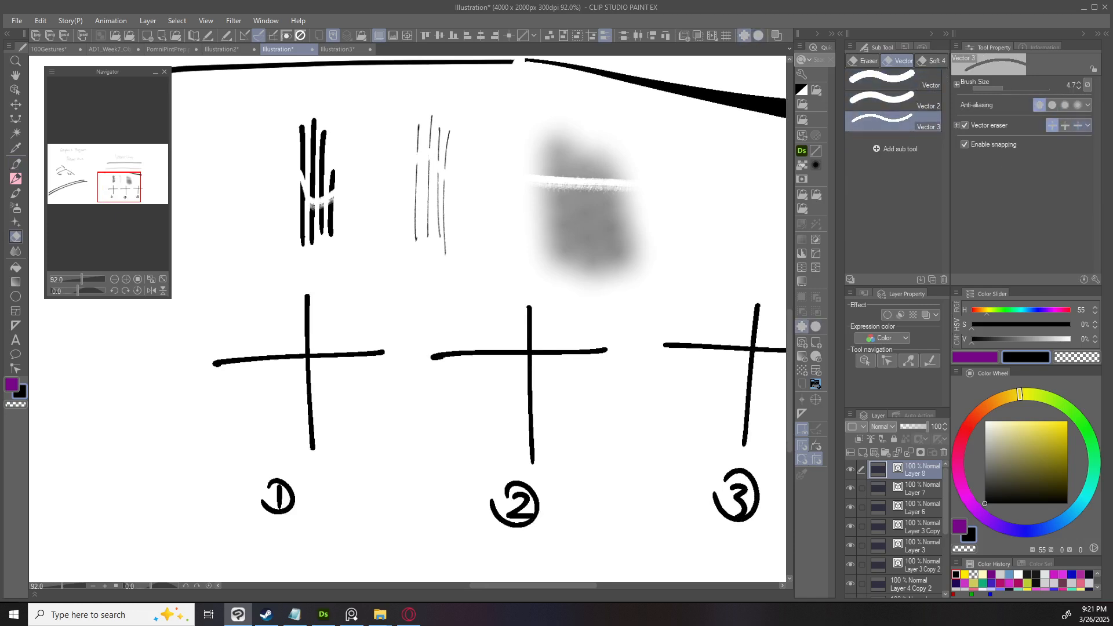
Cut gaps in the arms of cross 1 with the Vector eraser set to erase touched areas.
click(1051, 126)
click(892, 80)
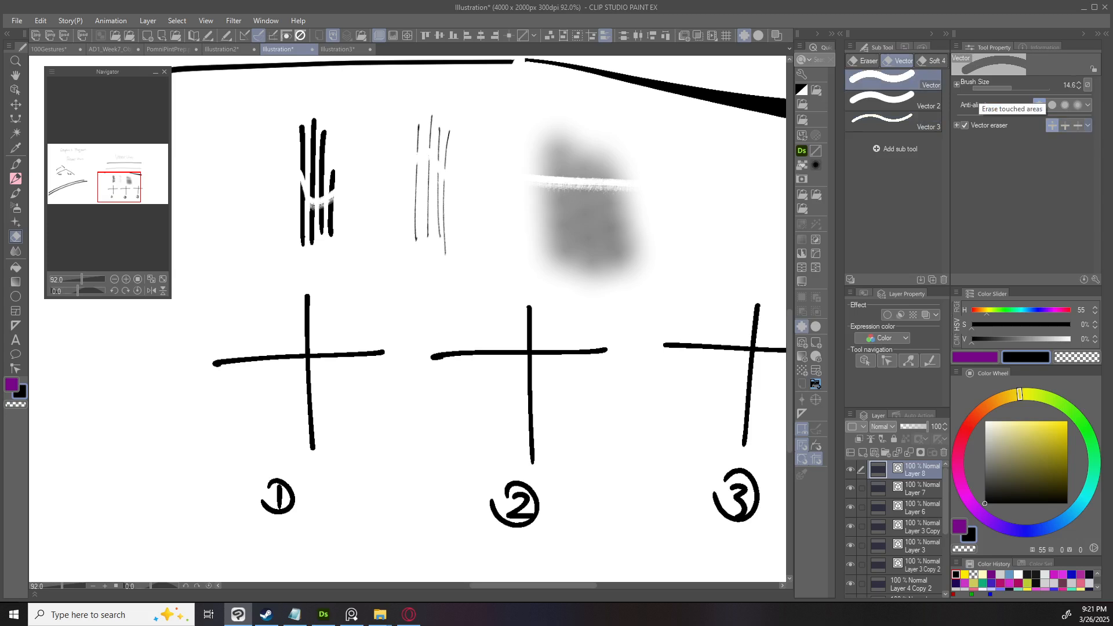
click(308, 309)
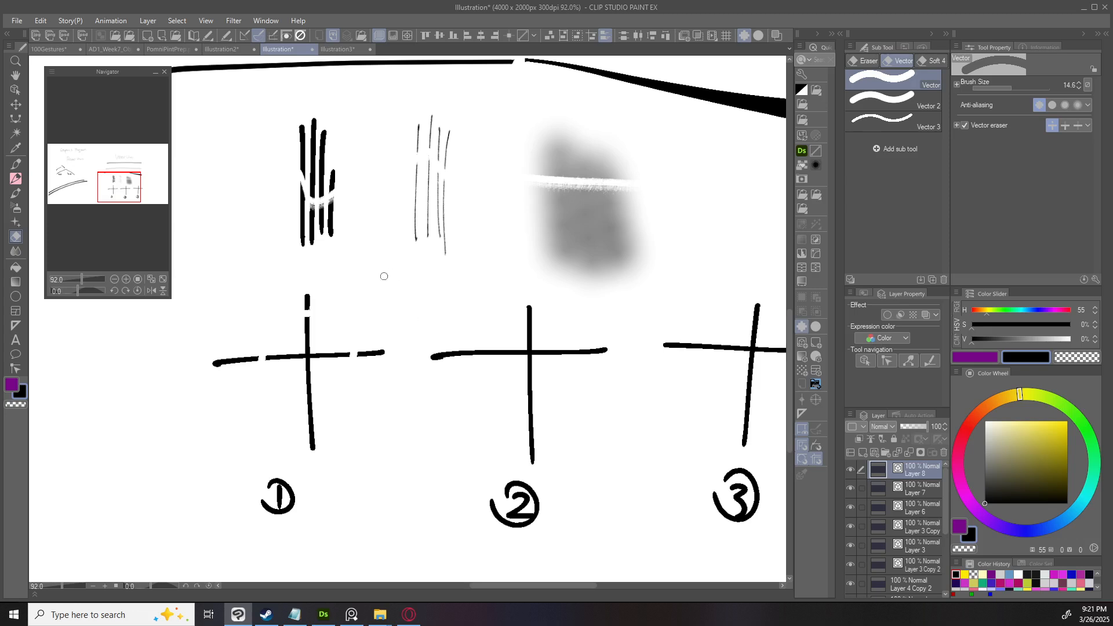
Bend the severed top piece of cross 1 by moving a control point, and undo it together with the gaps.
key(o)
click(307, 302)
scroll(371, 313, up, 4)
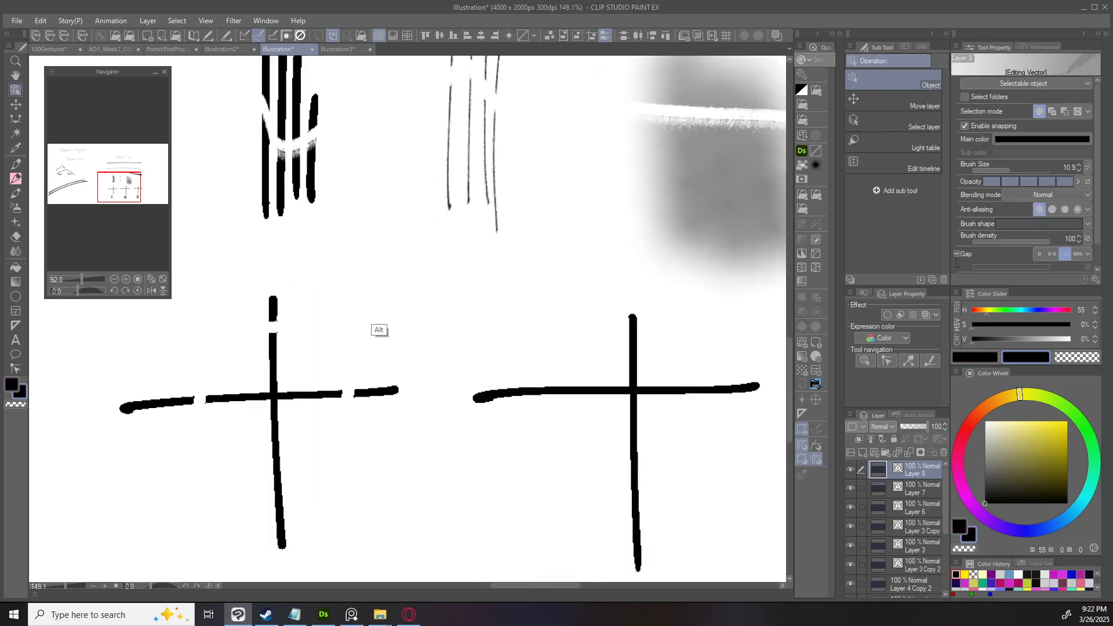
mouse_move(264, 323)
mouse_down()
mouse_move(199, 357)
mouse_move(330, 328)
mouse_up()
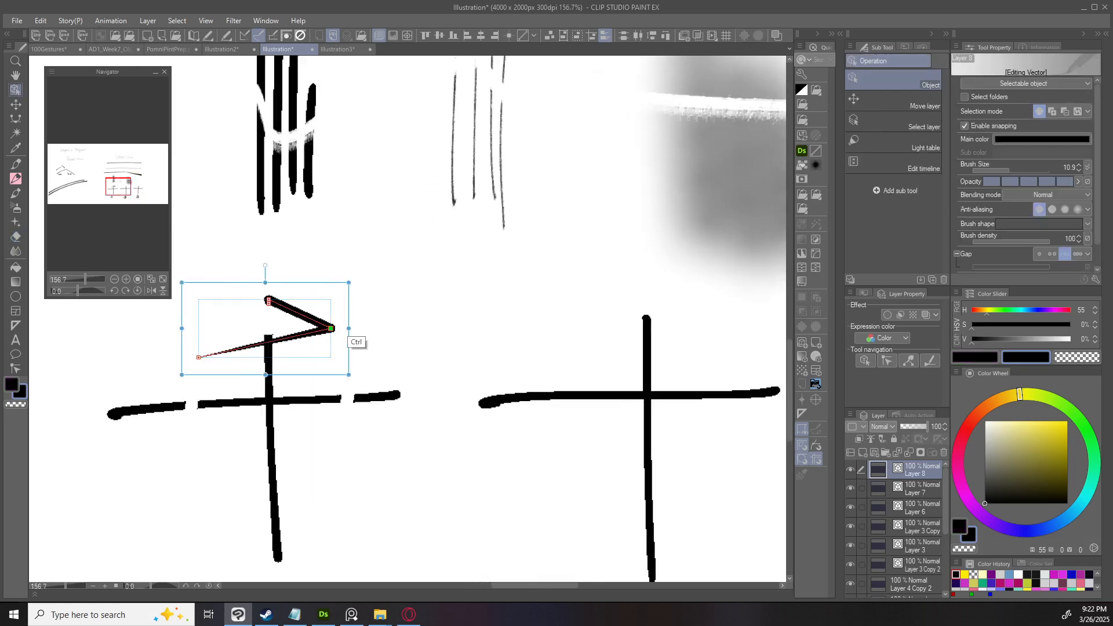
key(ctrl+z)
key(ctrl+z)
key(ctrl+z)
key(ctrl+z)
key(ctrl+z)
Cut a single gap in the upper arm of cross 1 and undo it.
key(e)
drag(246, 336, 338, 318)
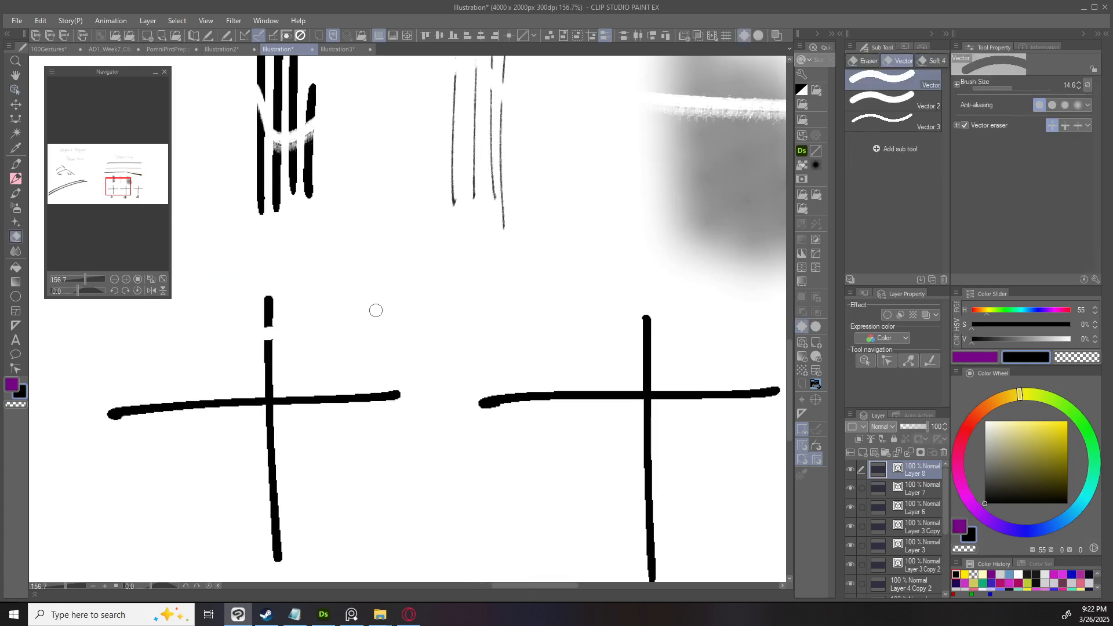
key(ctrl+z)
Try moving the whole vertical line of cross 1 sideways with the Object tool, and undo the move.
key(o)
click(270, 348)
drag(277, 404, 395, 334)
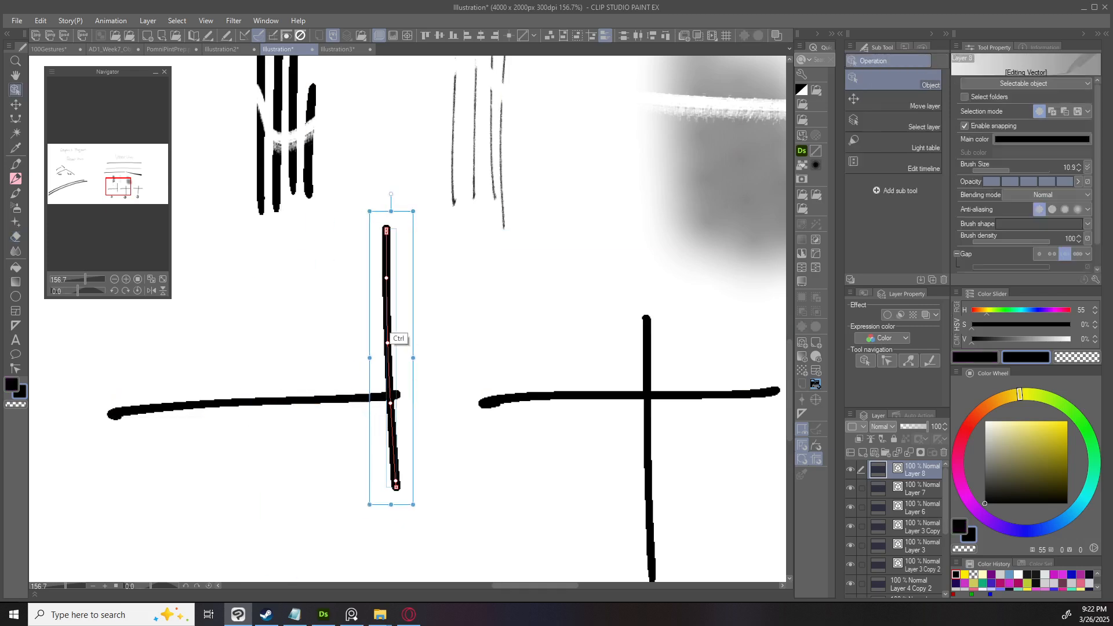
key(ctrl+z)
Cut the upper arm of cross 1 again, try moving the severed top piece, and undo that move.
key(e)
drag(251, 343, 352, 328)
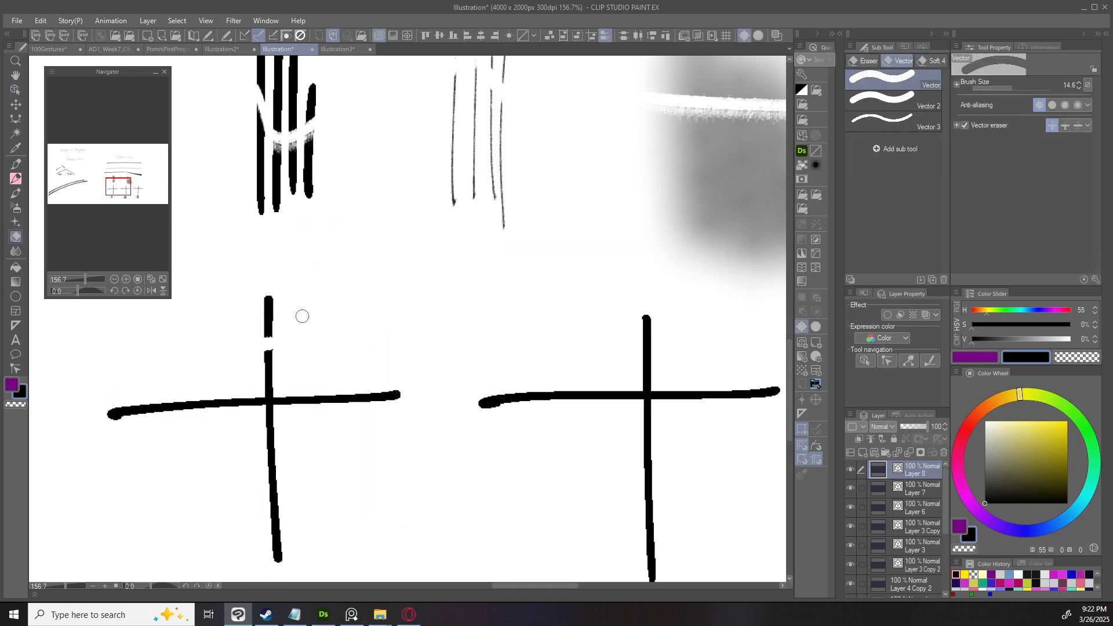
key(o)
click(268, 318)
drag(268, 318, 360, 277)
key(ctrl+z)
Try moving the lower piece of cross 1's vertical line, and undo both the move and the cut.
click(270, 402)
drag(271, 403, 334, 365)
key(ctrl+z)
key(ctrl+z)
Select the horizontal and vertical lines of cross 2 in turn to examine their vector paths.
drag(646, 359, 407, 319)
click(464, 353)
click(512, 417)
click(454, 354)
click(40, 20)
click(40, 20)
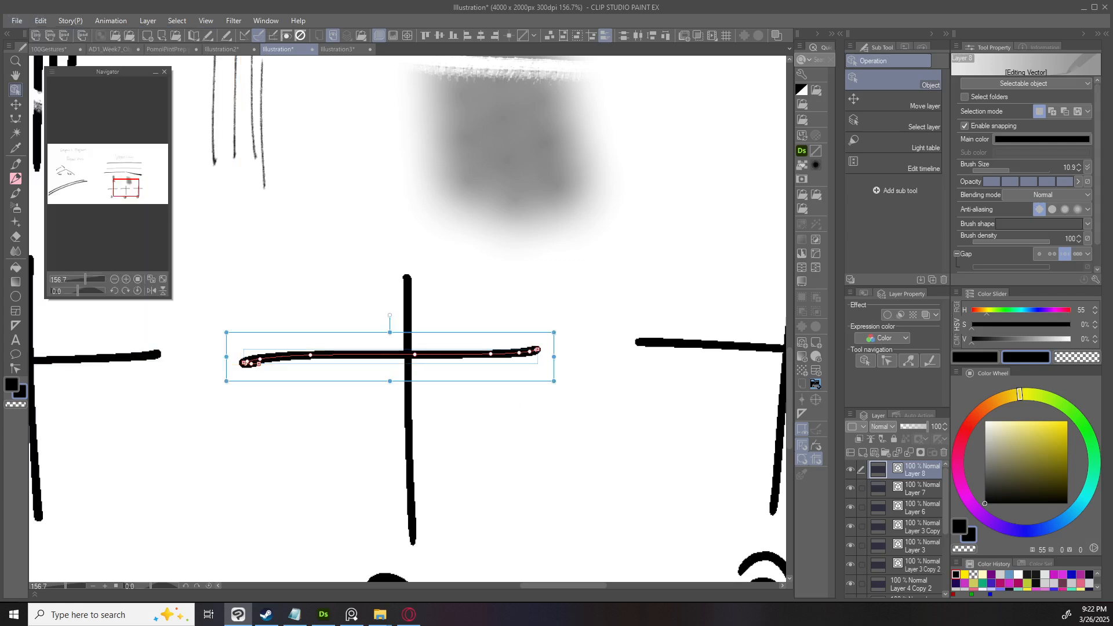
Erase the upper and right arms of cross 2 up to the intersection with the Vector 2 eraser.
key(e)
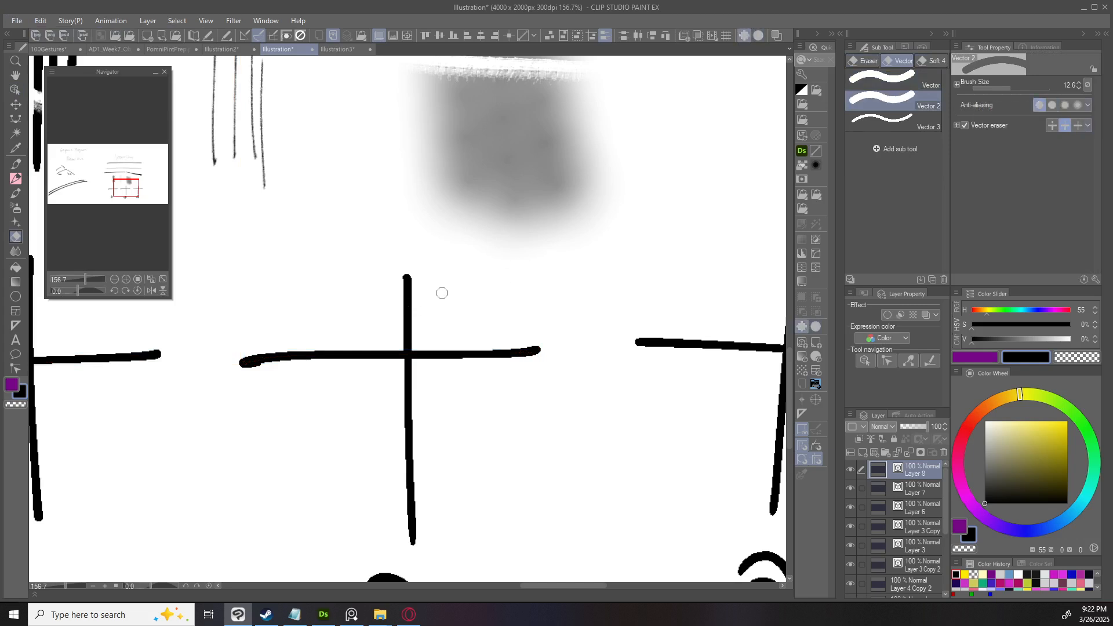
click(409, 294)
scroll(505, 297, down, 4)
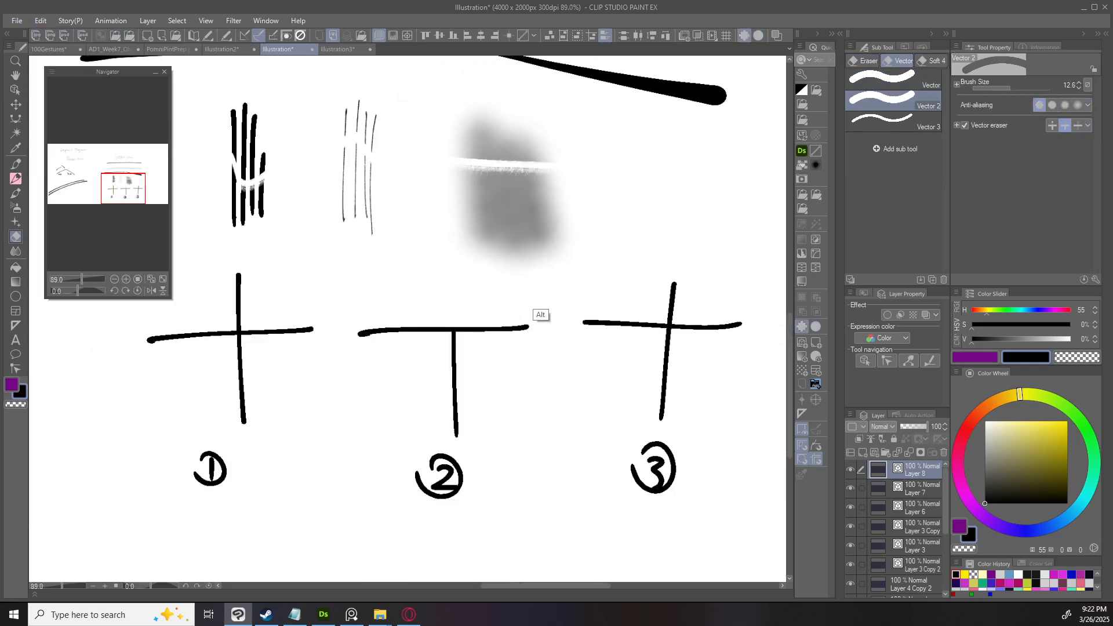
scroll(539, 308, up, 3)
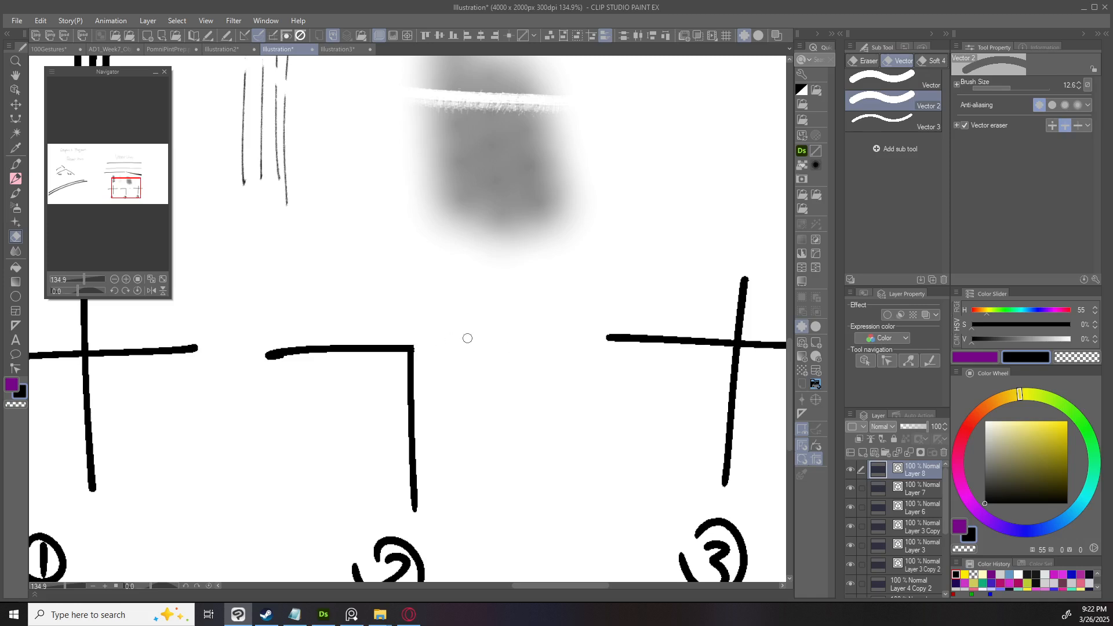
Try moving the remaining horizontal and vertical pieces of cross 2, and undo the moves and the erased arms.
key(o)
drag(377, 348, 390, 310)
drag(411, 387, 461, 377)
key(ctrl+z)
key(ctrl+z)
key(ctrl+z)
key(ctrl+z)
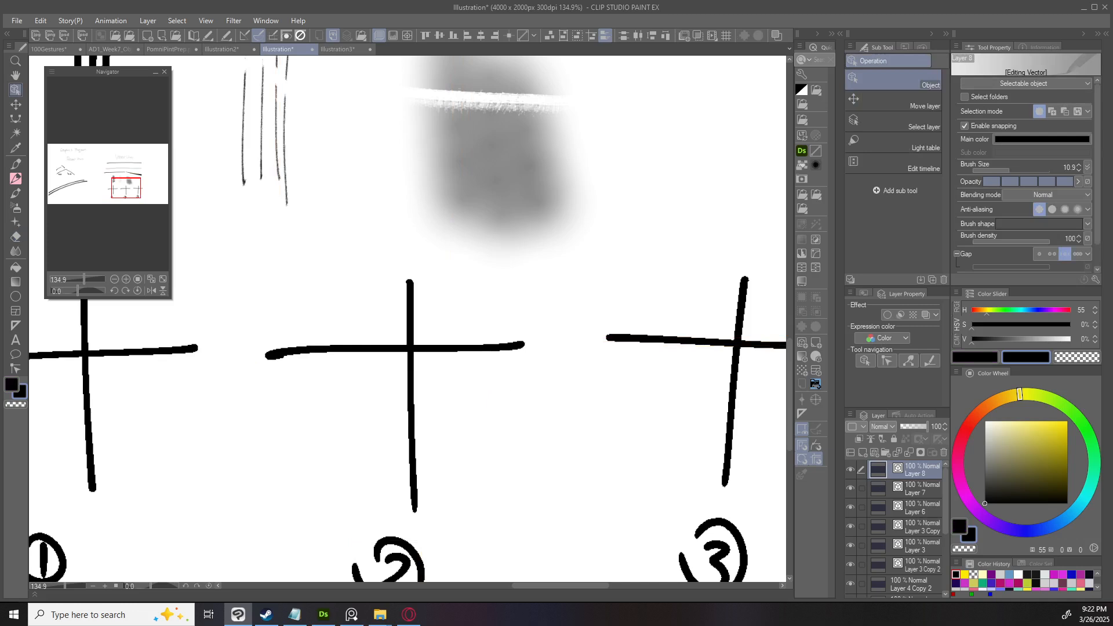
Draw two crossing curved strokes left of cross 2's stem with G-pen No Pressure, redoing unsatisfactory strokes.
key(e)
drag(439, 321, 441, 266)
key(p)
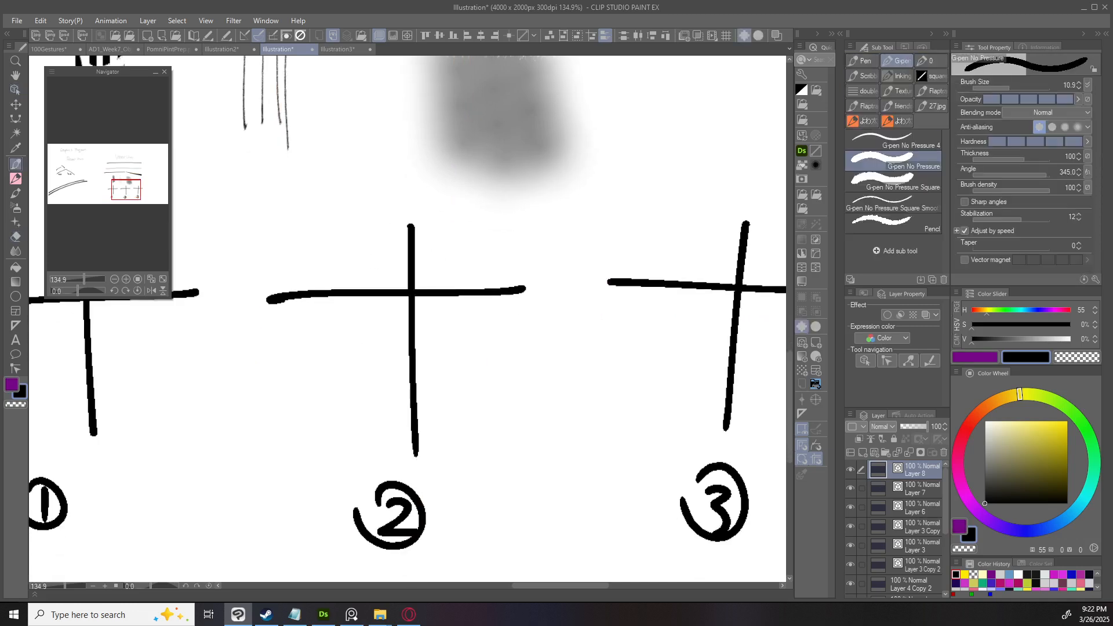
drag(329, 326, 278, 400)
key(ctrl+z)
mouse_move(325, 328)
mouse_down()
mouse_move(262, 468)
mouse_move(297, 414)
mouse_move(374, 349)
mouse_up()
key(ctrl+z)
mouse_move(277, 429)
mouse_down()
mouse_move(359, 345)
mouse_move(322, 322)
mouse_move(283, 497)
mouse_up()
key(ctrl+z)
key(ctrl+z)
mouse_move(367, 346)
mouse_down()
mouse_move(281, 432)
mouse_move(239, 520)
mouse_up()
Erase the shorter curve's overhanging end up to where it meets the longer curve with the Vector 2 eraser.
key(e)
click(266, 434)
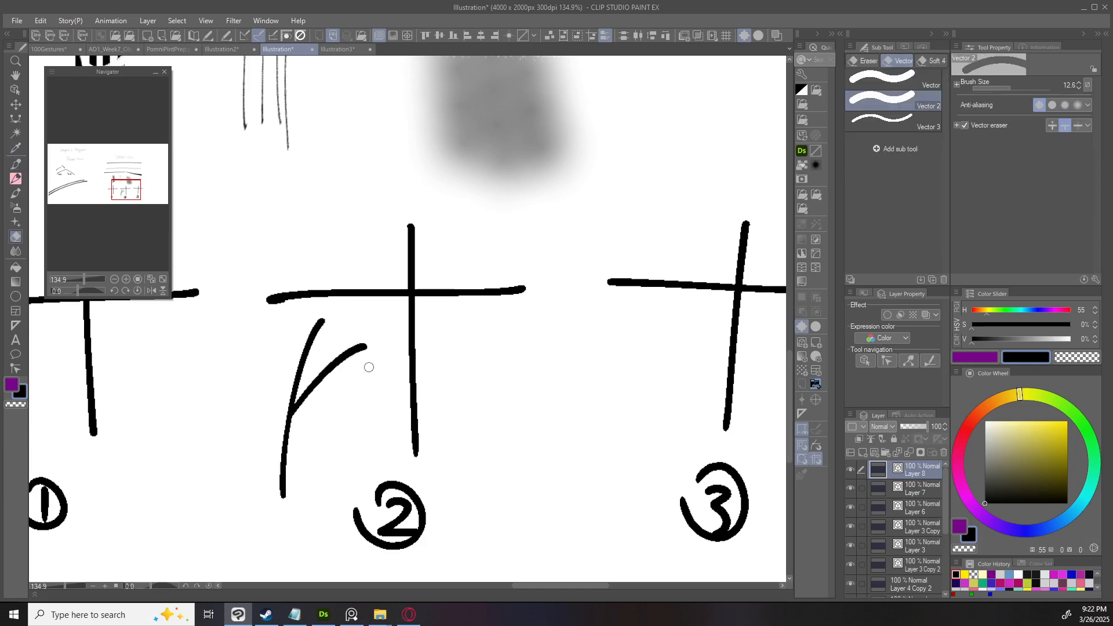
drag(519, 319, 388, 350)
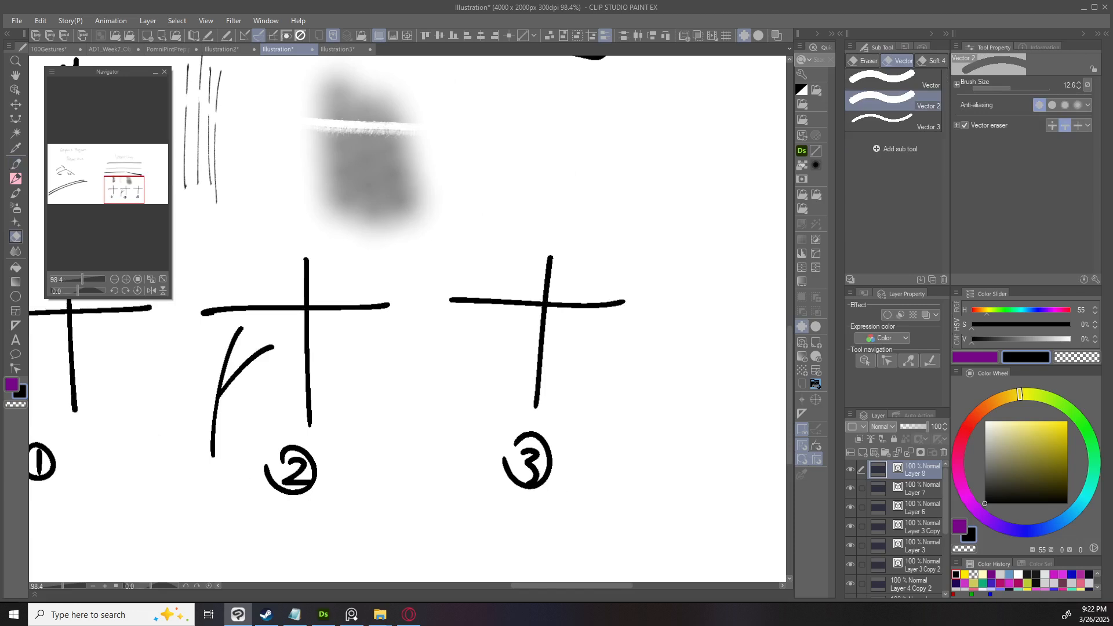
mouse_move(370, 391)
mouse_down()
mouse_move(483, 362)
mouse_move(480, 333)
mouse_move(658, 279)
mouse_up()
Draw the left vertical edge and the adjoining diagonal top edge of a cube right of cross 2's stem.
key(p)
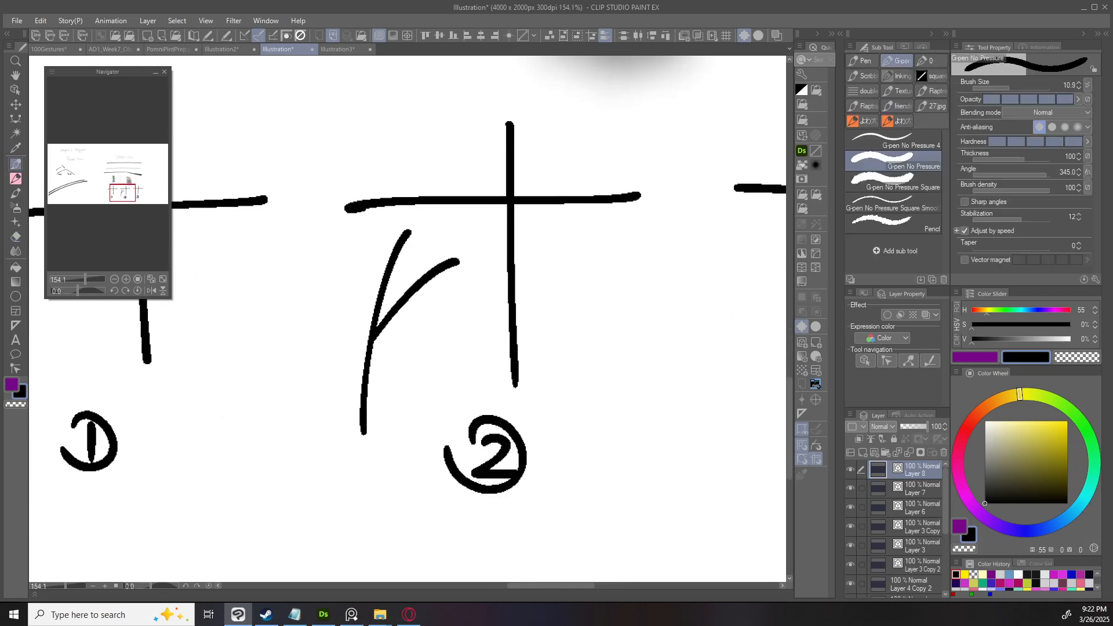
drag(510, 200, 347, 261)
drag(404, 333, 402, 462)
key(ctrl+z)
drag(403, 323, 416, 448)
drag(390, 329, 474, 419)
drag(469, 407, 488, 543)
drag(400, 395, 497, 520)
key(ctrl+z)
key(ctrl+z)
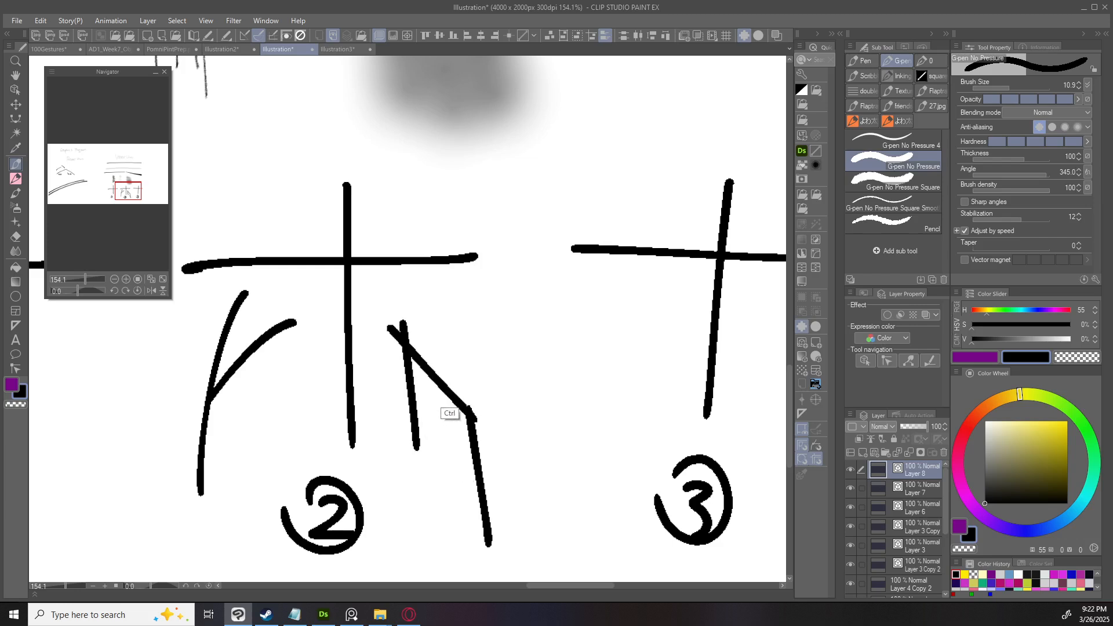
Draw the cube's remaining edges with straight strokes that overshoot each other at the corners.
drag(455, 355, 471, 532)
drag(393, 396, 492, 513)
drag(444, 413, 541, 348)
drag(450, 496, 550, 410)
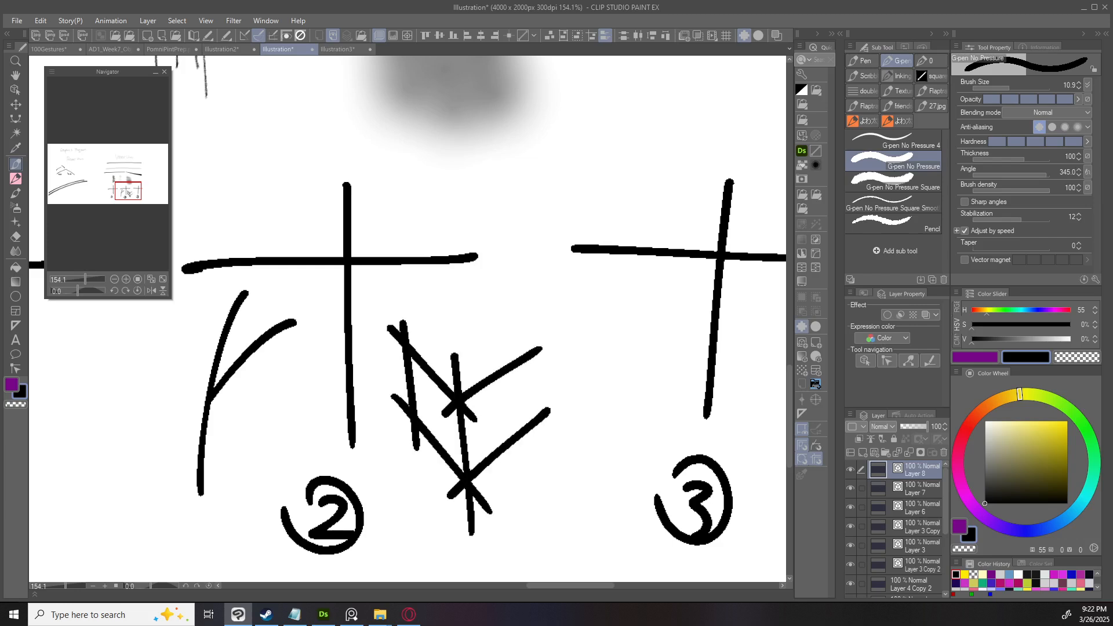
drag(522, 307, 531, 472)
mouse_move(377, 360)
mouse_down()
mouse_move(503, 294)
mouse_move(539, 372)
mouse_up()
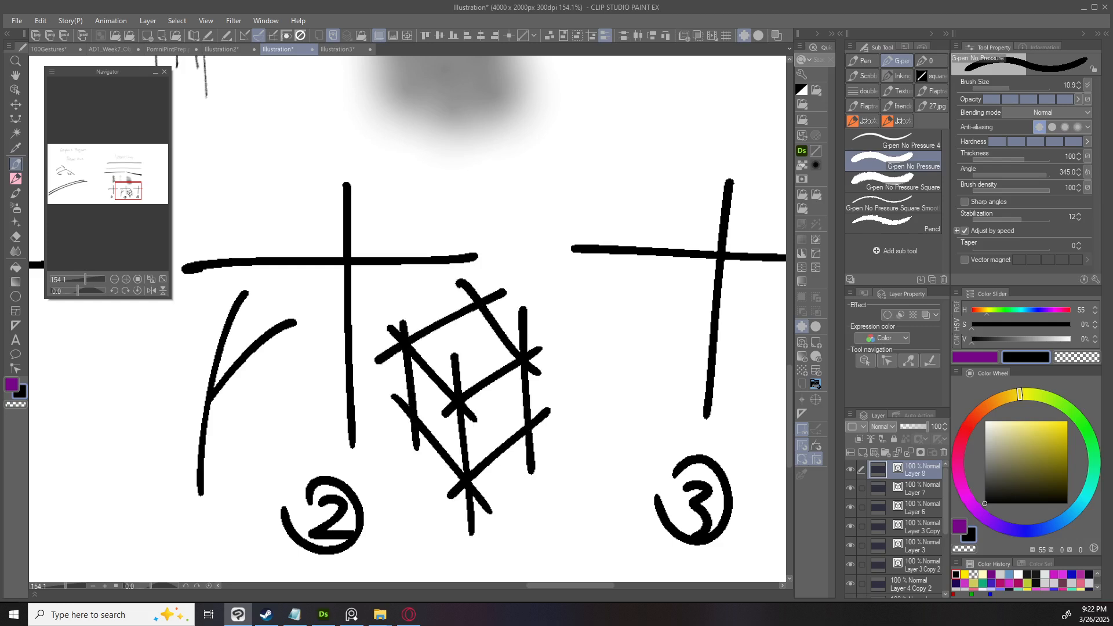
Erase the overshooting line ends around the cube up to its corners with the Vector 2 eraser.
key(e)
mouse_move(473, 282)
mouse_down()
mouse_move(391, 335)
mouse_move(388, 390)
mouse_move(421, 470)
mouse_move(469, 518)
mouse_move(524, 487)
mouse_move(538, 369)
mouse_up()
mouse_move(528, 322)
mouse_down()
mouse_move(481, 375)
mouse_move(472, 416)
mouse_move(458, 374)
mouse_up()
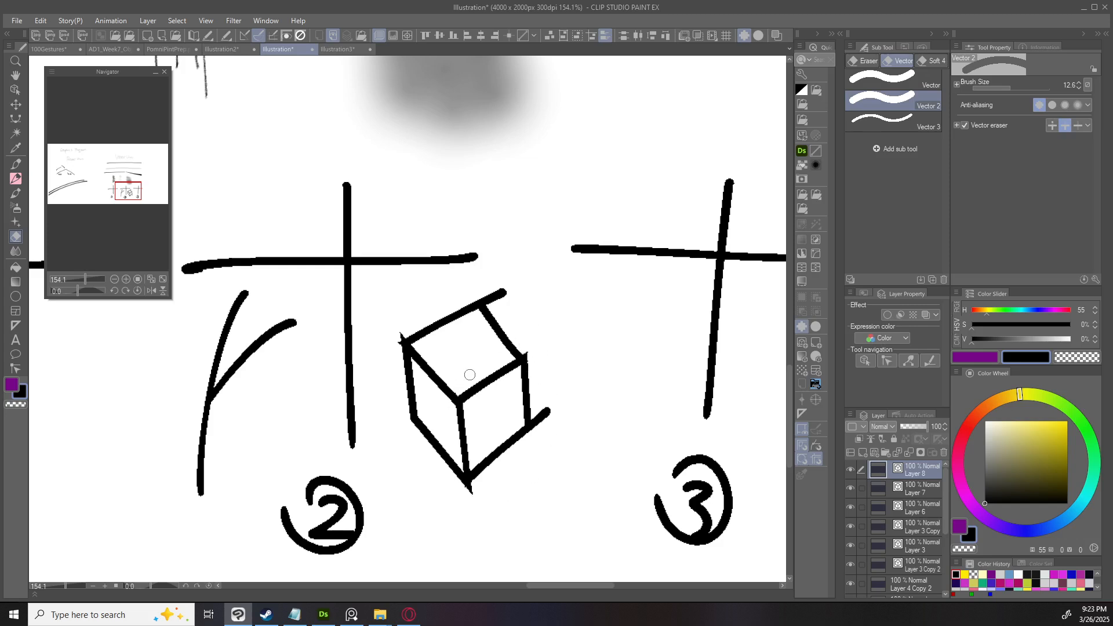
drag(618, 365, 530, 311)
drag(606, 330, 618, 329)
Trim the small leftover spurs at the cube's left, right and bottom corners.
drag(504, 363, 469, 369)
scroll(398, 464, up, 3)
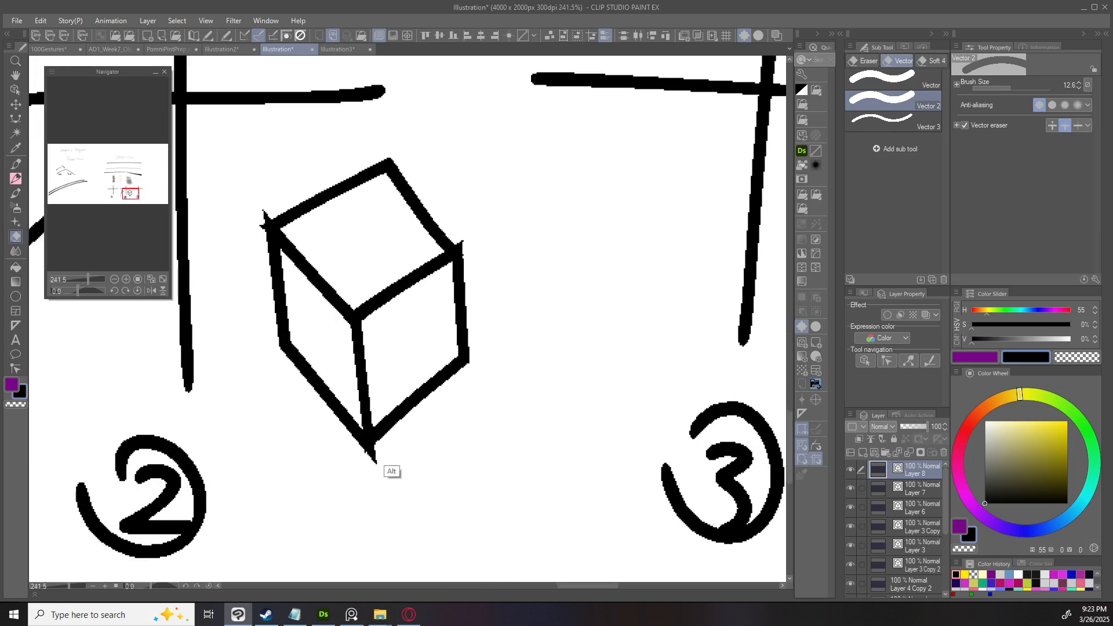
scroll(378, 470, up, 2)
mouse_move(536, 239)
mouse_down()
mouse_move(552, 337)
mouse_move(516, 258)
mouse_move(590, 350)
mouse_up()
mouse_move(292, 292)
mouse_down()
mouse_move(293, 323)
mouse_move(314, 286)
mouse_move(296, 337)
mouse_up()
drag(485, 235, 427, 243)
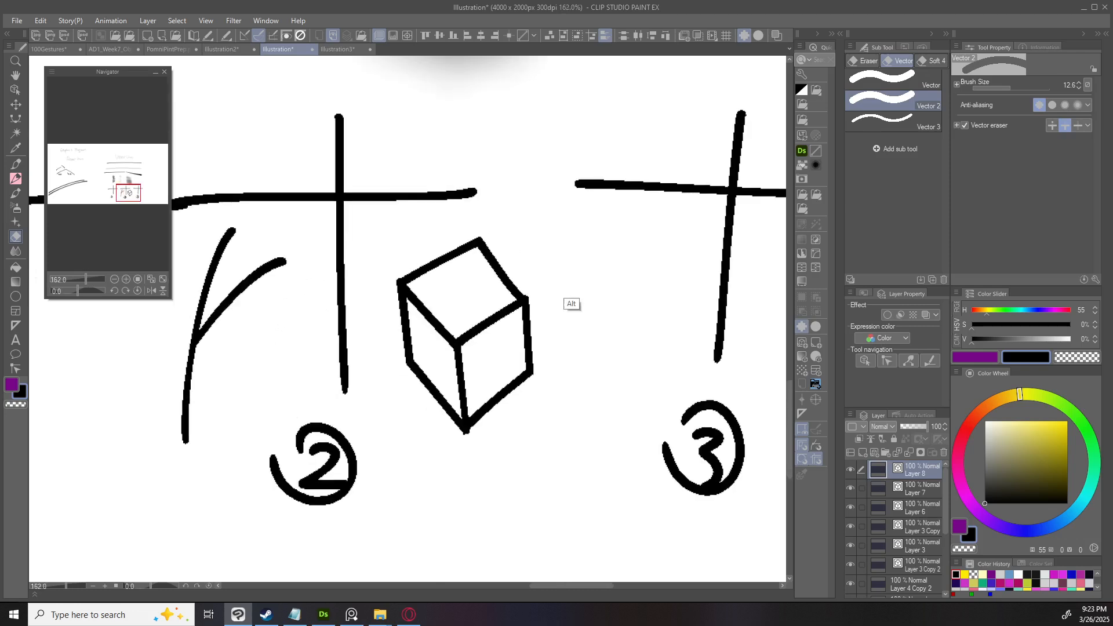
Try erasing the cube's right edge with the regular Eraser on the vector layer, and select the resulting erase stroke.
drag(542, 285, 601, 281)
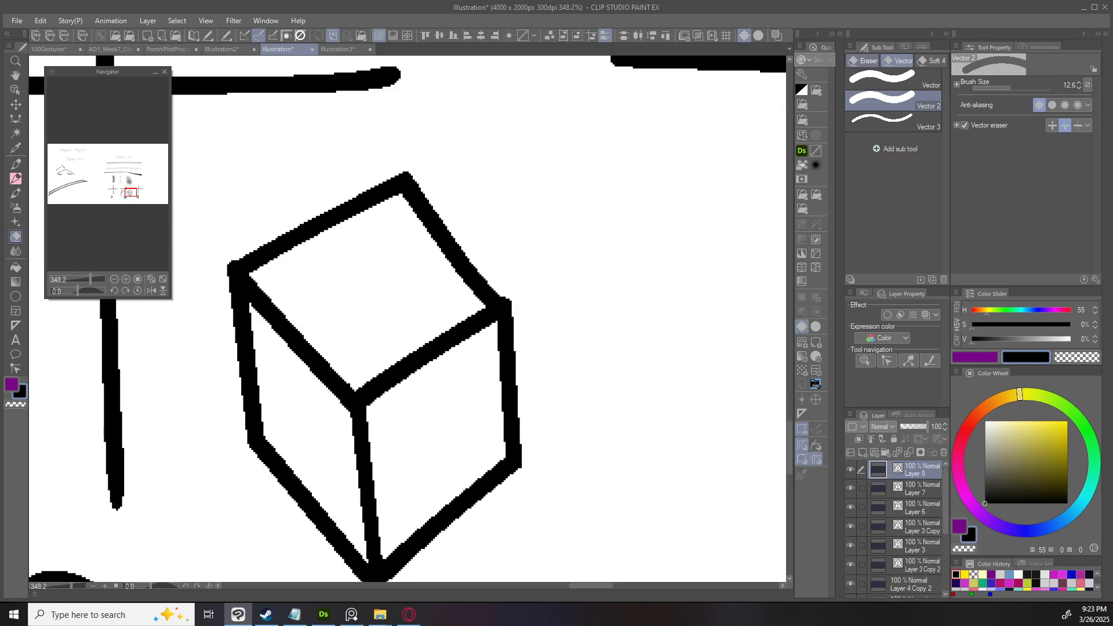
click(864, 60)
mouse_move(521, 299)
mouse_down()
mouse_move(521, 398)
mouse_move(552, 351)
mouse_up()
key(o)
click(510, 348)
key(ctrl+z)
click(507, 383)
click(520, 382)
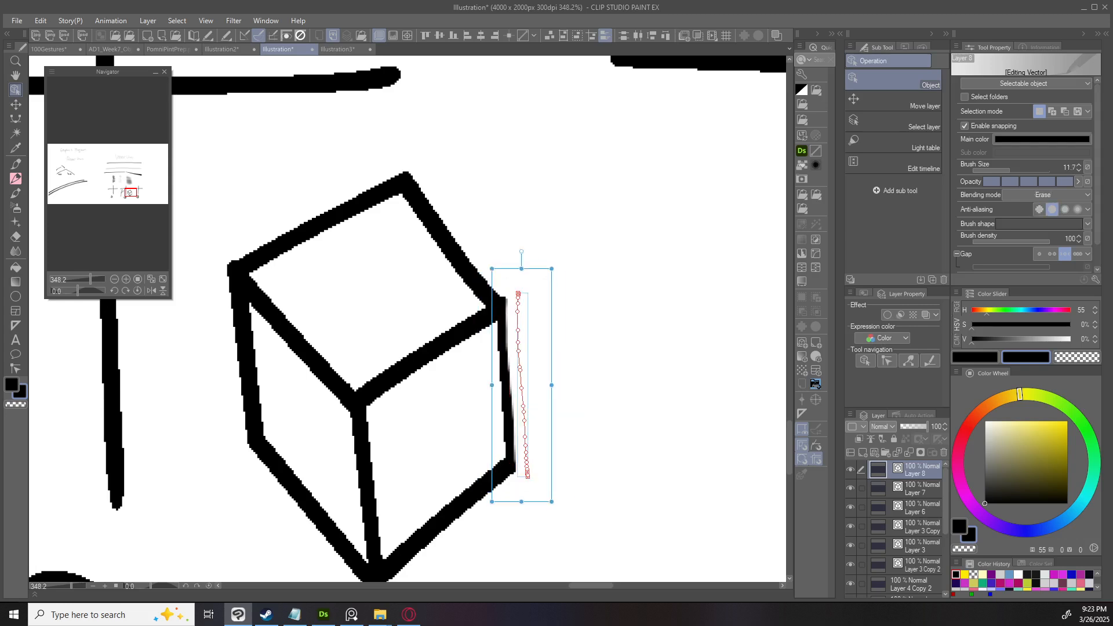
Remove the erase stroke beside the cube's right edge with the Vector 2 eraser to restore the edge.
key(e)
click(896, 60)
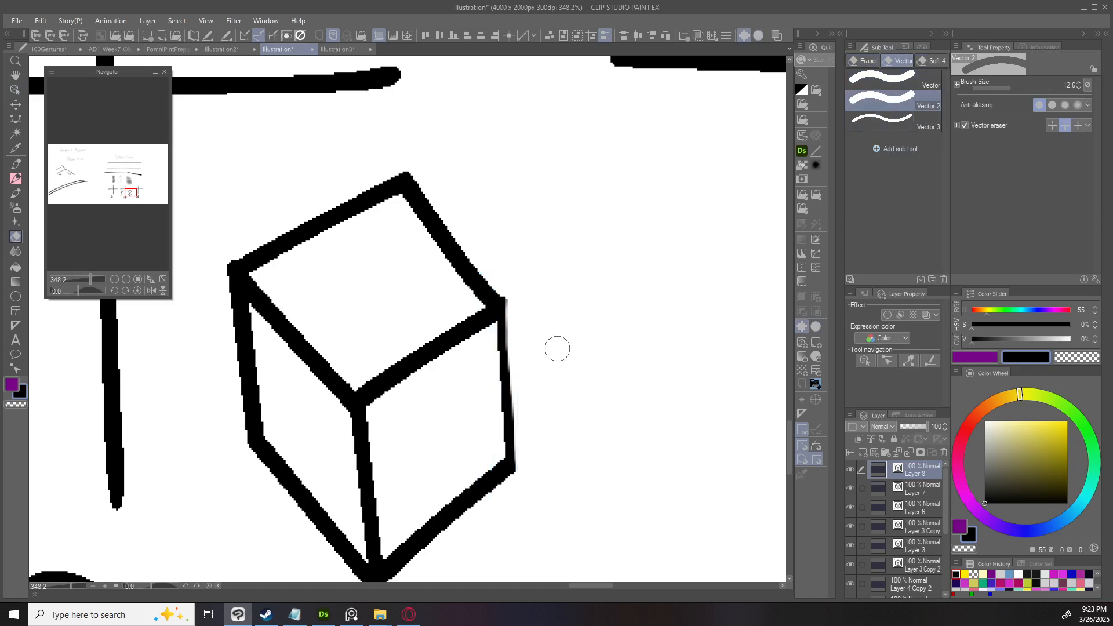
drag(533, 376, 536, 379)
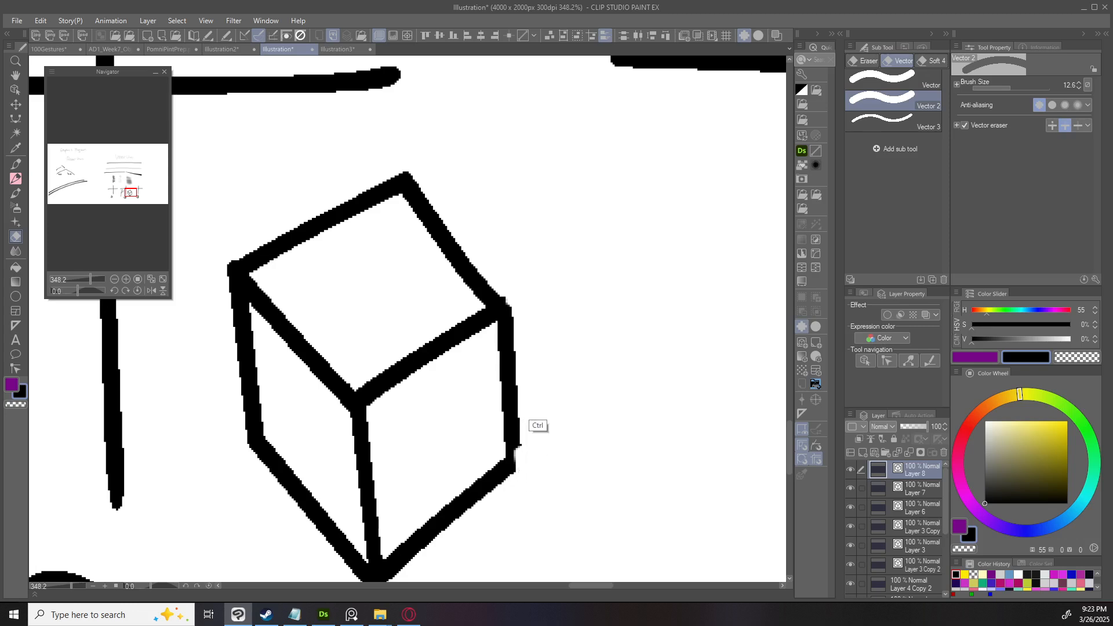
drag(537, 429, 537, 348)
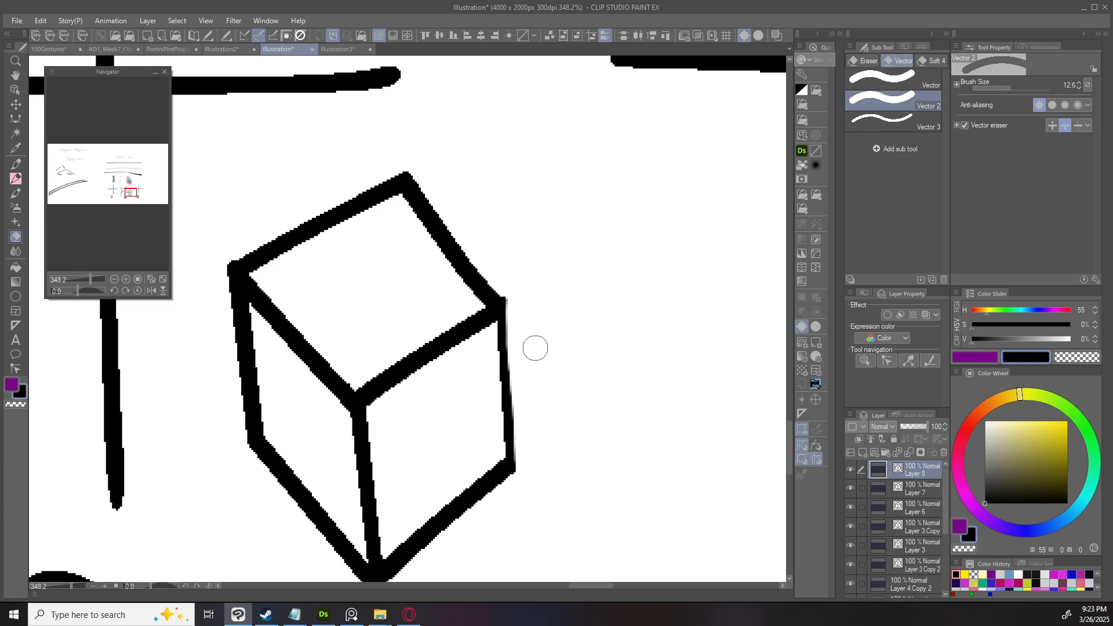
key(ctrl+z)
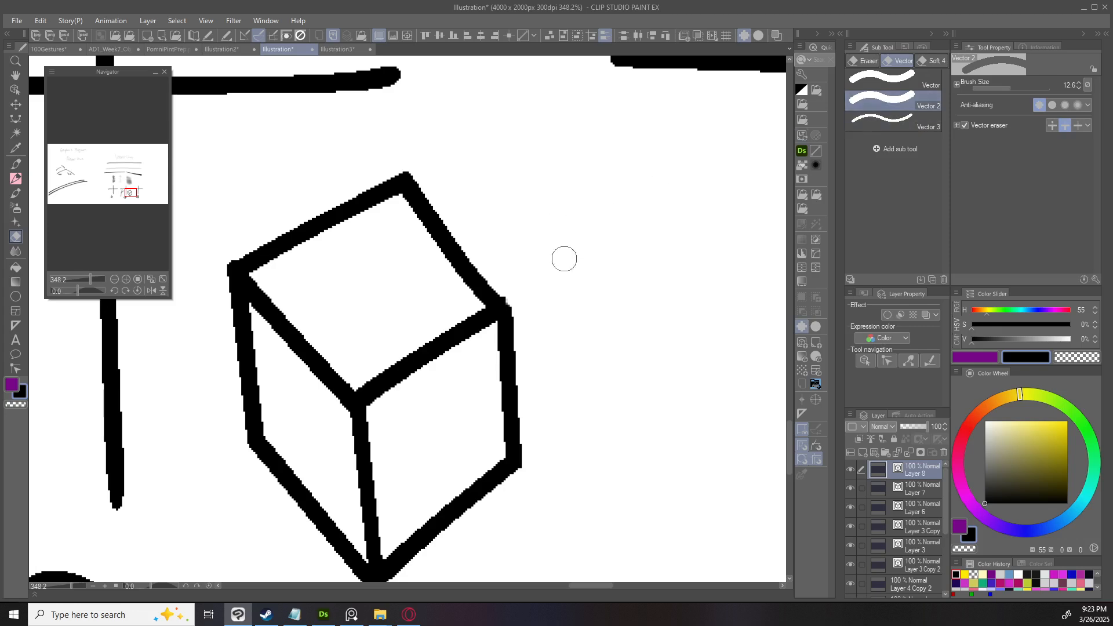
Choose the Vector 3 eraser in its whole-line erase mode for cross 3.
scroll(561, 256, down, 5)
mouse_move(638, 205)
mouse_down()
mouse_move(603, 328)
mouse_move(565, 261)
mouse_up()
mouse_move(509, 163)
mouse_down()
mouse_move(555, 271)
mouse_move(405, 227)
mouse_up()
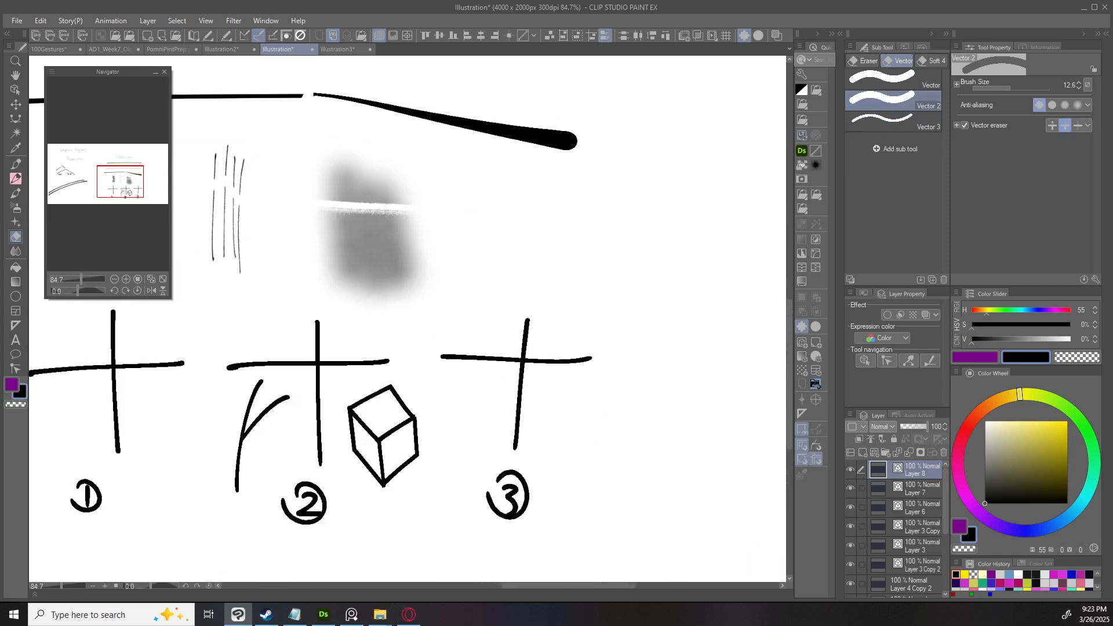
scroll(561, 380, up, 2)
click(893, 121)
click(1077, 126)
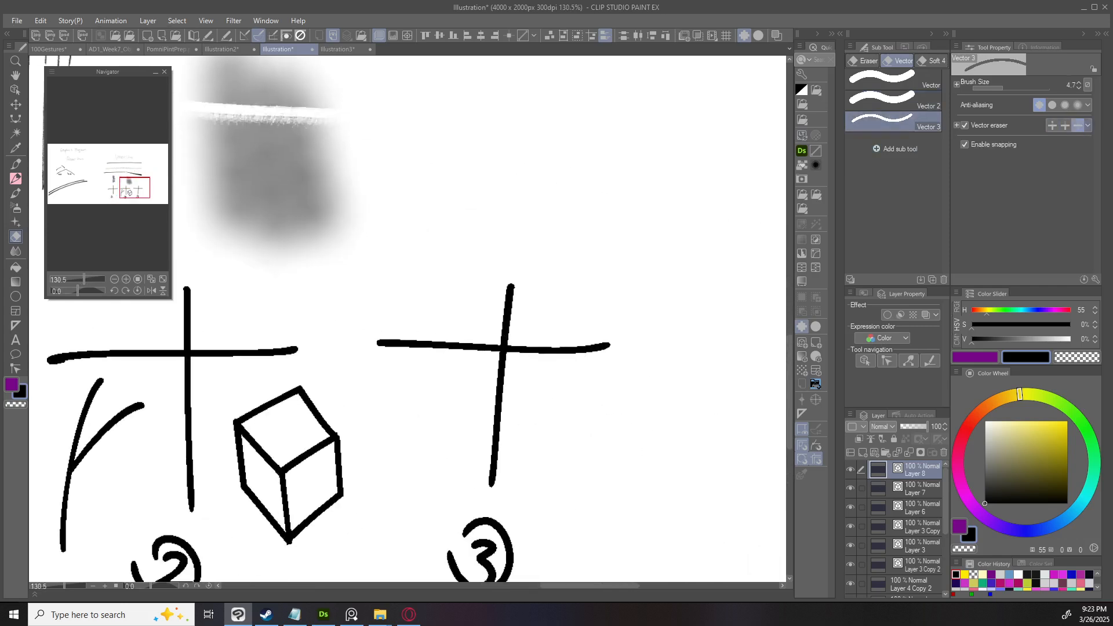
Try erasing cross 3's entire vertical line with a short Vector 3 eraser stroke and undo the erasures.
scroll(598, 308, up, 1)
drag(501, 316, 498, 308)
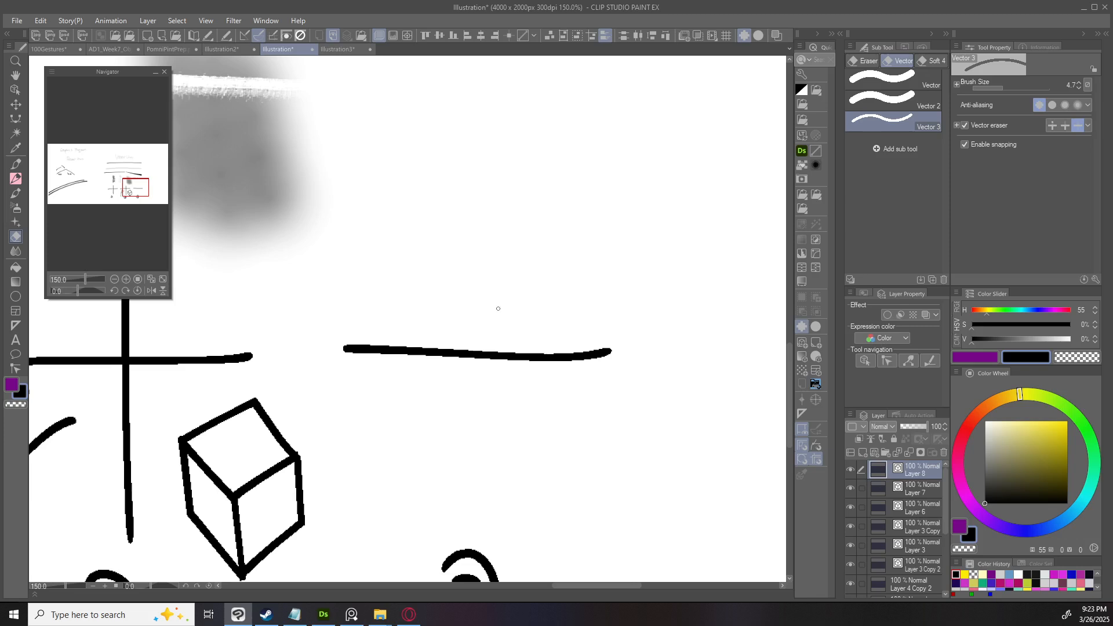
key(ctrl+z)
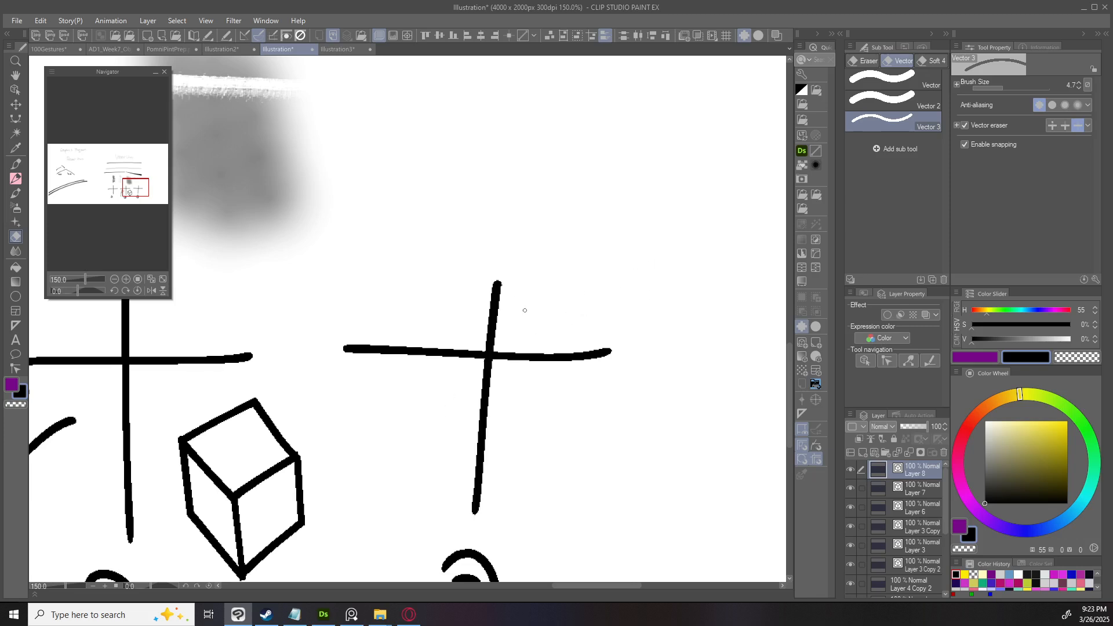
drag(524, 310, 488, 291)
click(462, 286)
key(ctrl+z)
scroll(588, 218, down, 8)
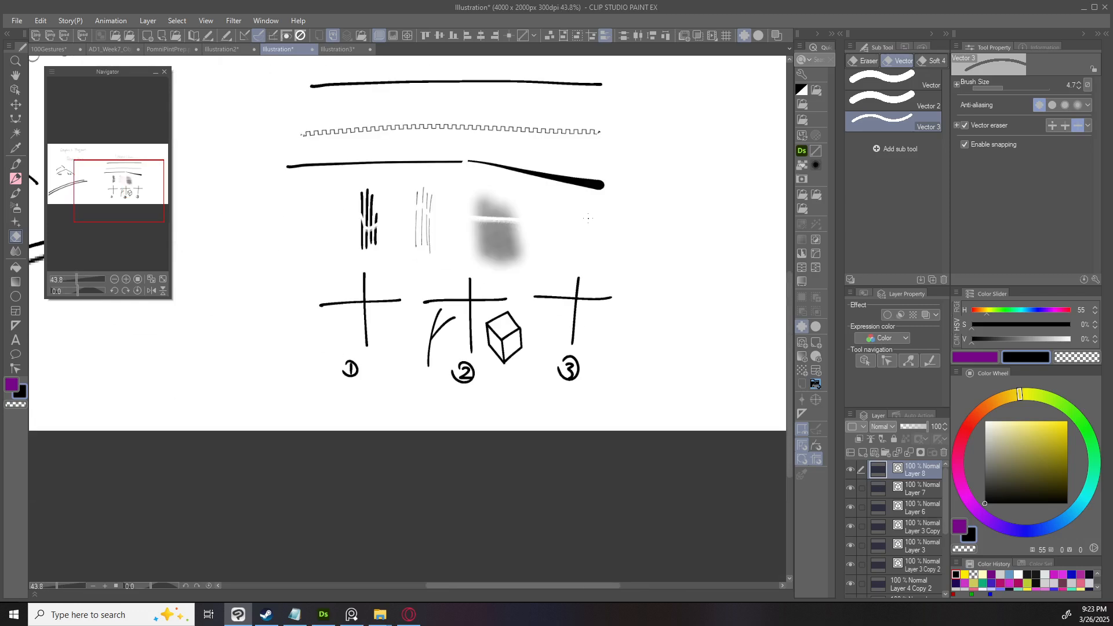
drag(576, 278, 613, 298)
key(o)
click(576, 360)
drag(576, 360, 603, 227)
key(ctrl+z)
key(e)
Erase cross 3's whole vertical line by touching it with the Vector 3 eraser.
mouse_move(588, 302)
mouse_down()
mouse_move(561, 286)
mouse_move(591, 293)
mouse_up()
scroll(646, 293, down, 5)
drag(675, 264, 477, 340)
scroll(608, 281, down, 4)
scroll(477, 340, up, 3)
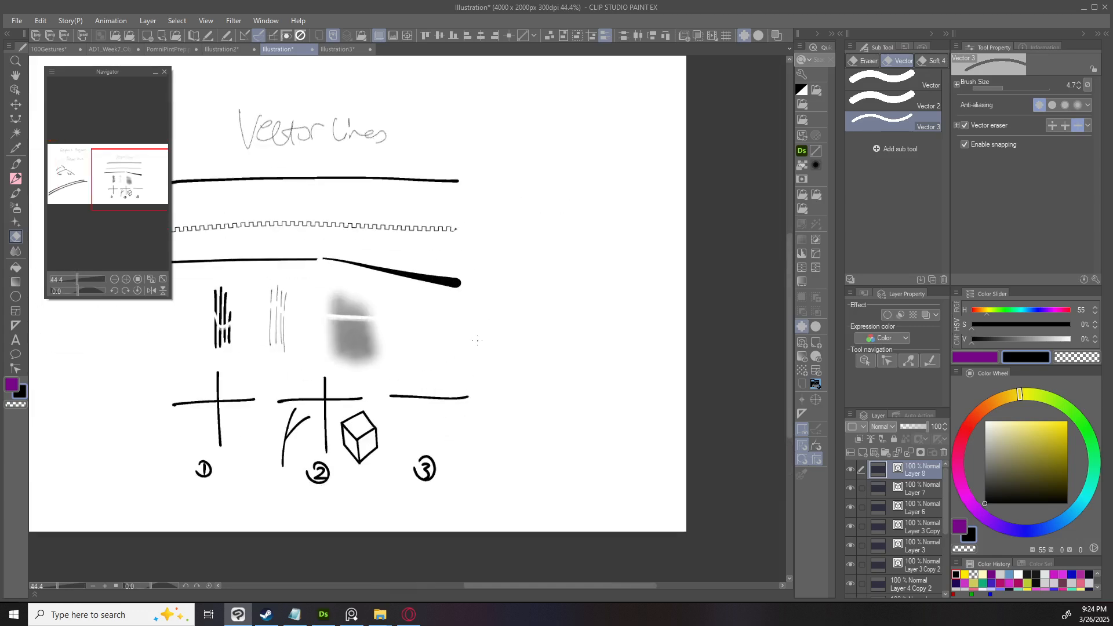
scroll(446, 436, up, 2)
drag(444, 405, 484, 363)
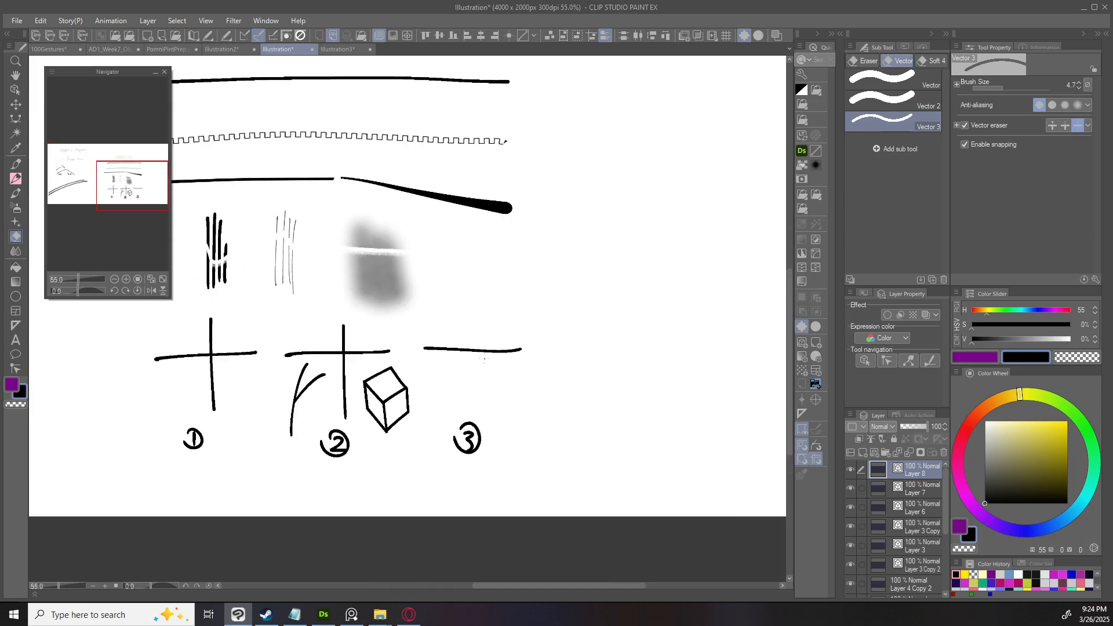
scroll(484, 358, up, 3)
Bend cross 3's remaining horizontal line into a wavy curve by moving its control points with the Control point tool.
key(y)
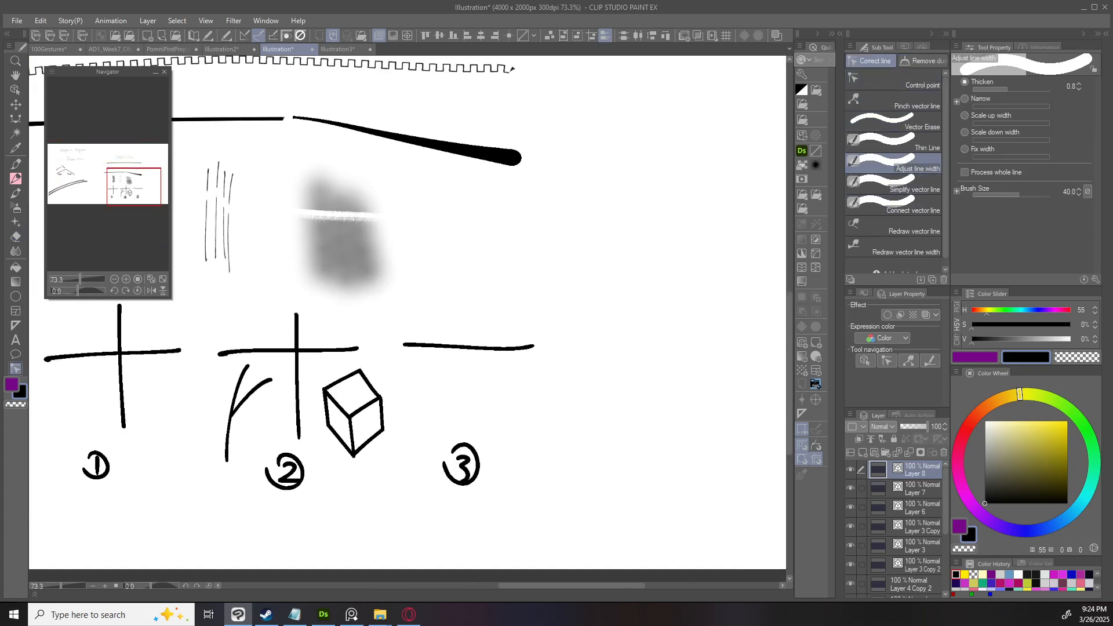
scroll(893, 174, down, 1)
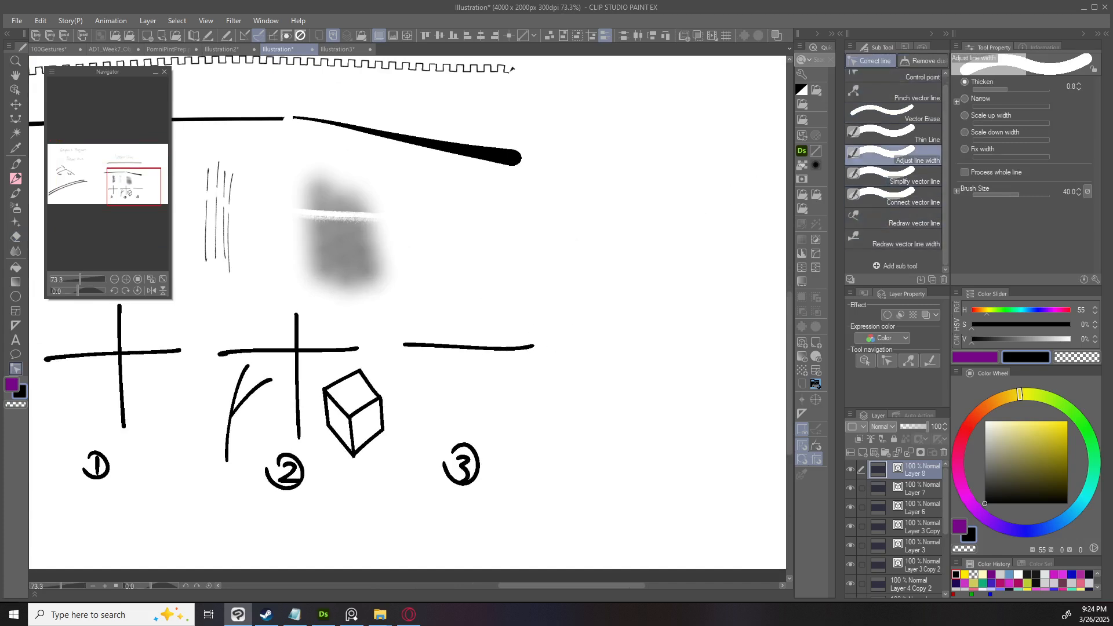
scroll(892, 101, up, 1)
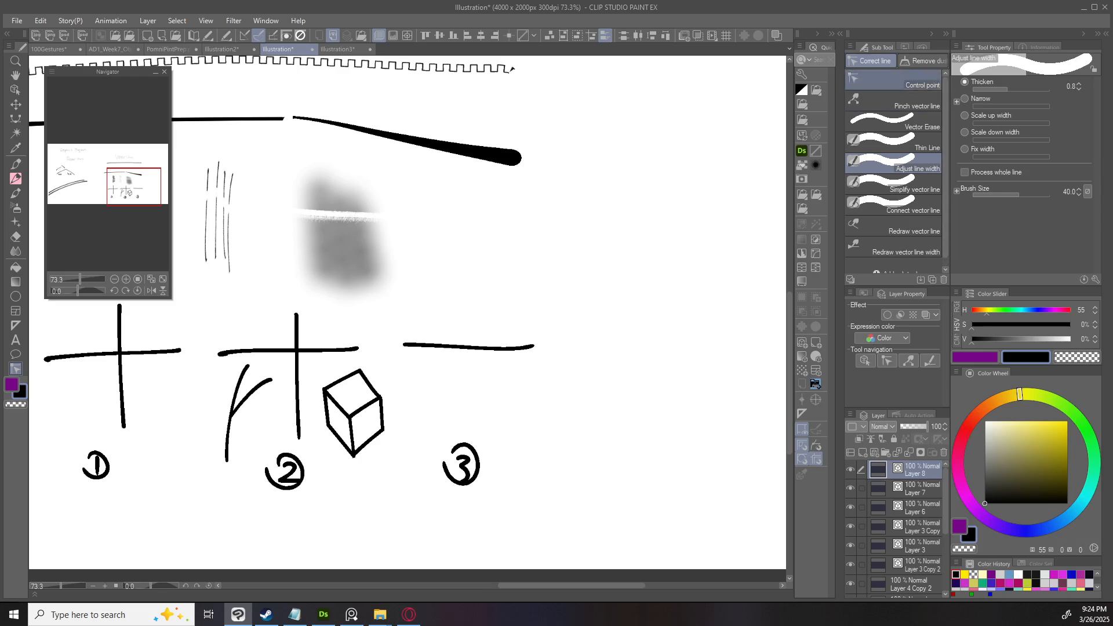
click(904, 81)
scroll(553, 311, up, 3)
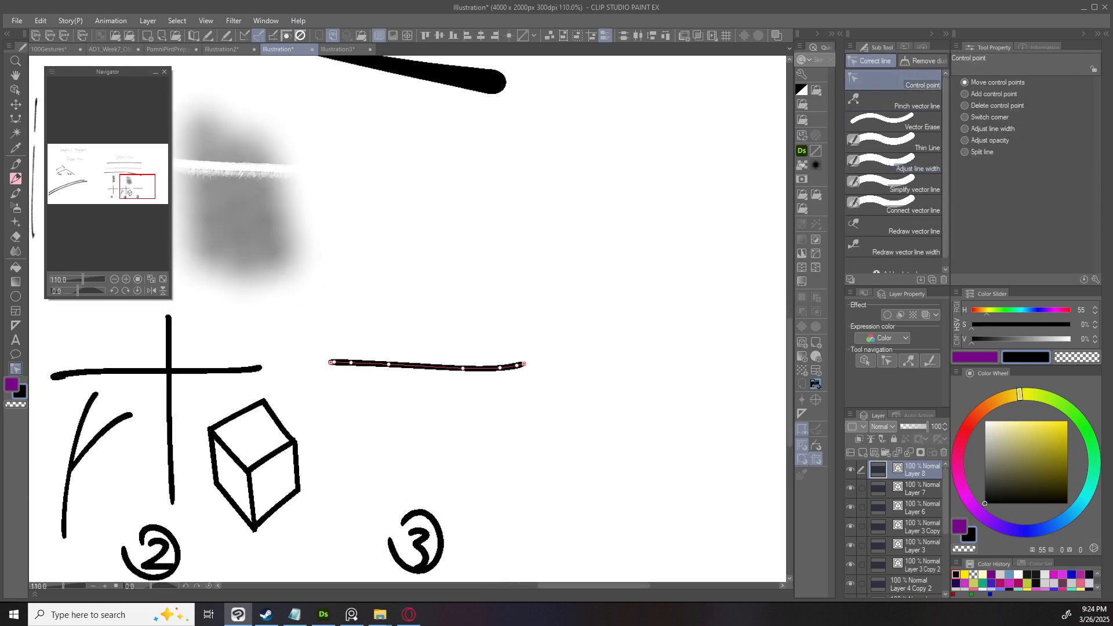
drag(499, 367, 485, 316)
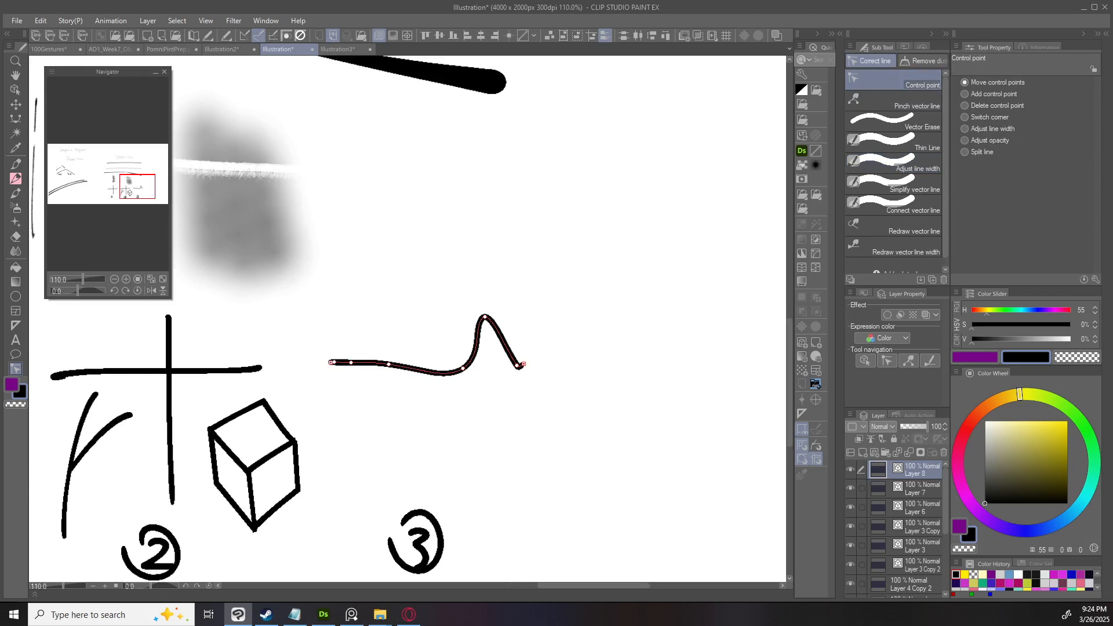
drag(463, 368, 439, 330)
click(965, 93)
click(388, 364)
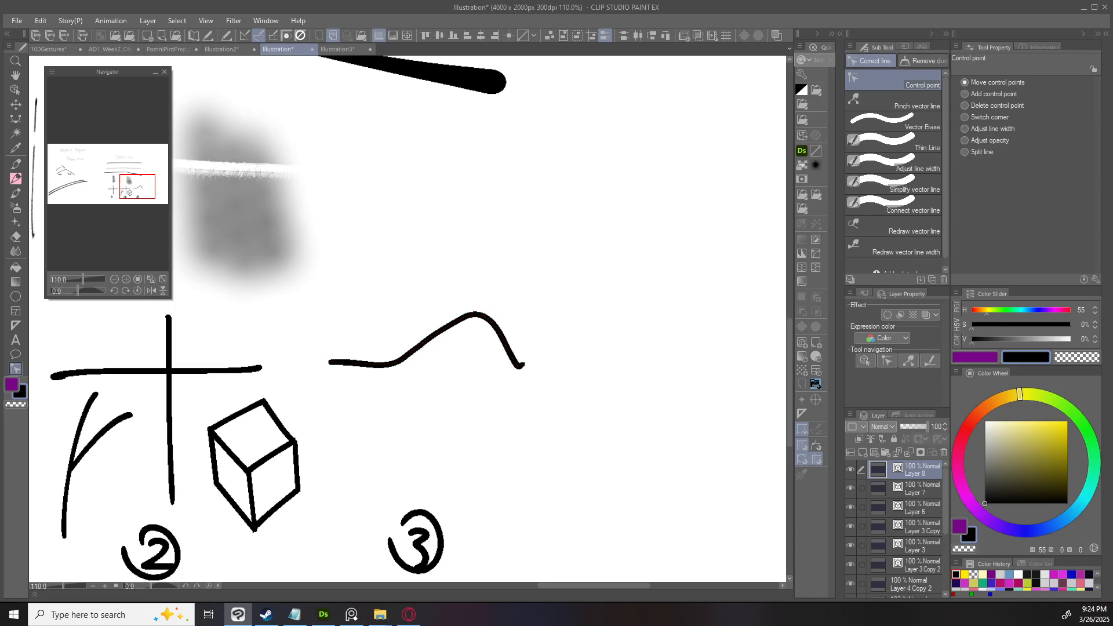
drag(389, 364, 444, 398)
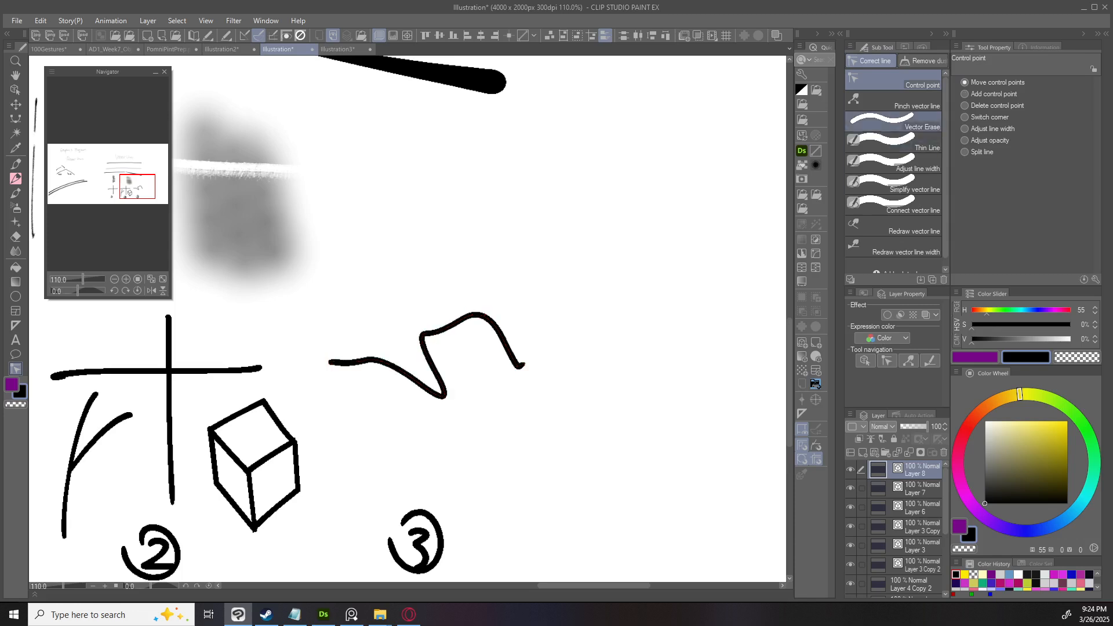
Stretch the wavy line upward into a large arch using Pinch vector line with one end fixed and an effect range of 214.
click(904, 101)
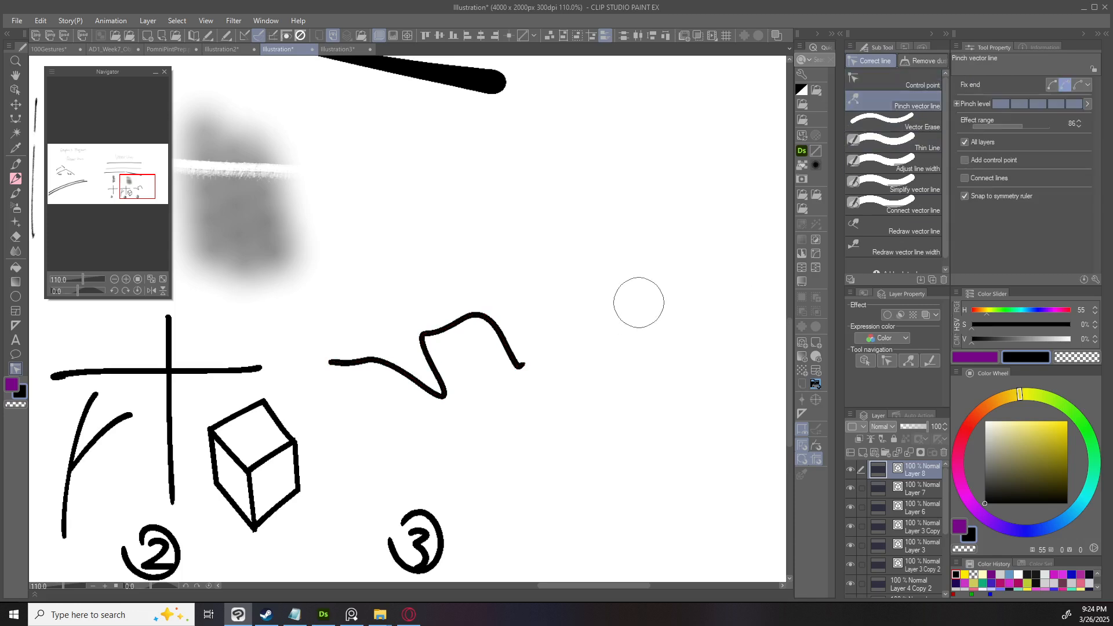
mouse_move(487, 322)
ctrl+alt+mouse_down()
mouse_move(503, 349)
mouse_move(545, 370)
mouse_move(558, 341)
mouse_move(544, 336)
mouse_move(589, 271)
mouse_move(651, 264)
mouse_move(563, 194)
ctrl+alt+mouse_up()
drag(510, 267, 540, 238)
drag(468, 288, 495, 265)
drag(453, 342, 494, 196)
drag(571, 223, 618, 199)
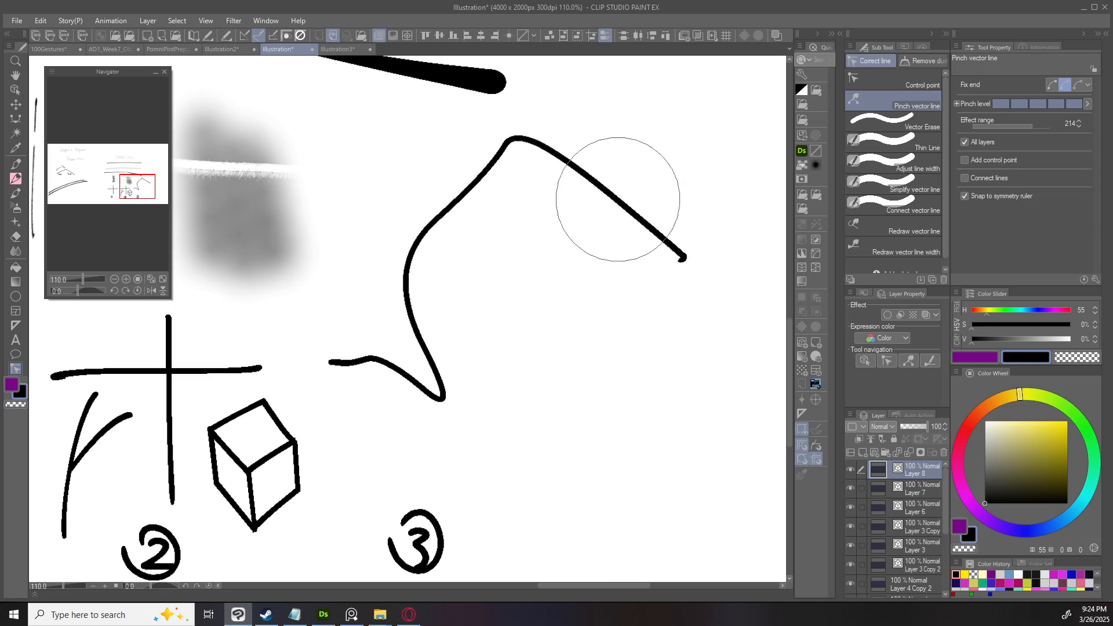
Fix both ends for Pinch vector line and pull the arch into overlapping loops above the number 3.
click(1051, 84)
drag(468, 189, 622, 443)
drag(442, 360, 492, 330)
drag(554, 133, 510, 197)
drag(619, 200, 546, 398)
drag(601, 367, 604, 278)
mouse_move(642, 363)
mouse_down()
mouse_move(645, 313)
mouse_move(656, 370)
mouse_up()
drag(531, 303, 482, 334)
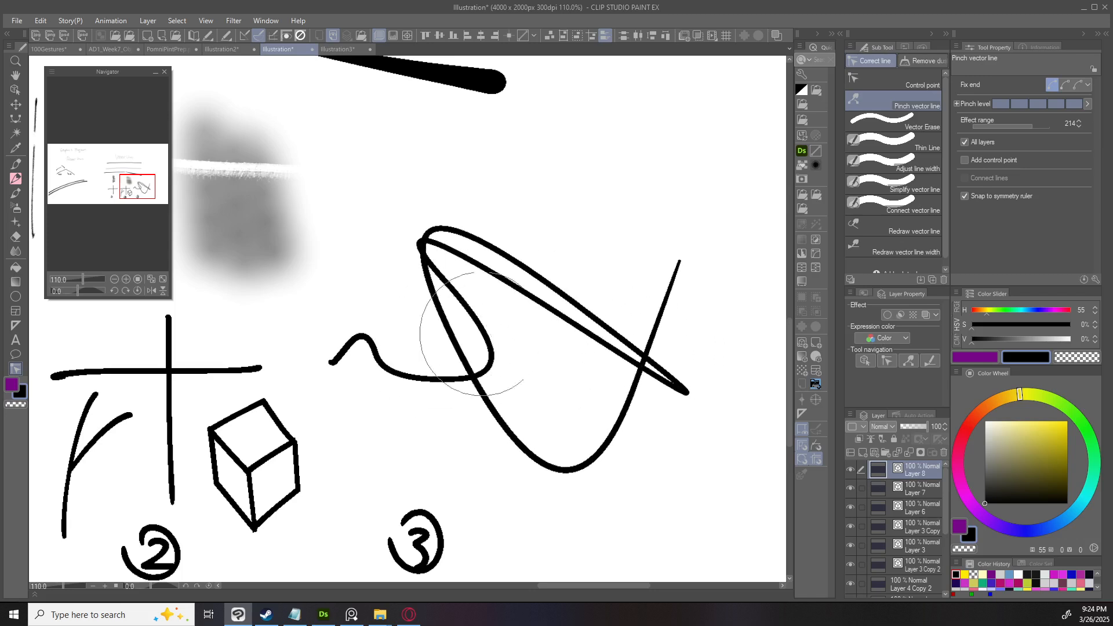
mouse_move(634, 400)
mouse_down()
mouse_move(547, 323)
mouse_move(448, 341)
mouse_up()
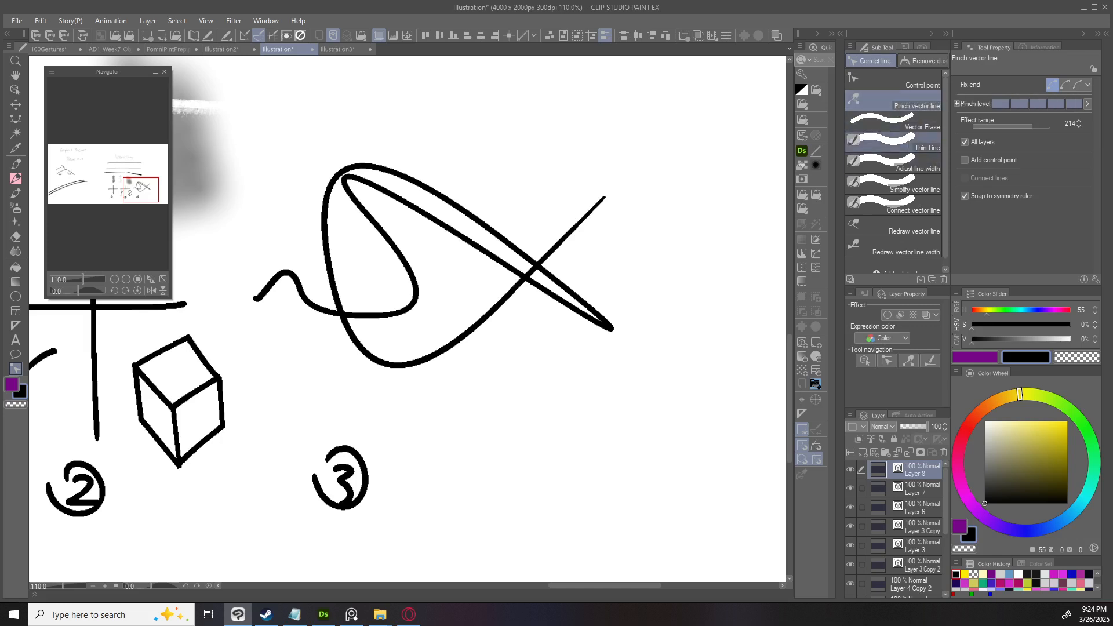
Thin the looped line's diagonal tail and the small hump at its start with the Thin Line tool.
click(893, 142)
drag(501, 305, 392, 371)
drag(586, 228, 613, 192)
drag(486, 321, 618, 195)
drag(244, 324, 293, 277)
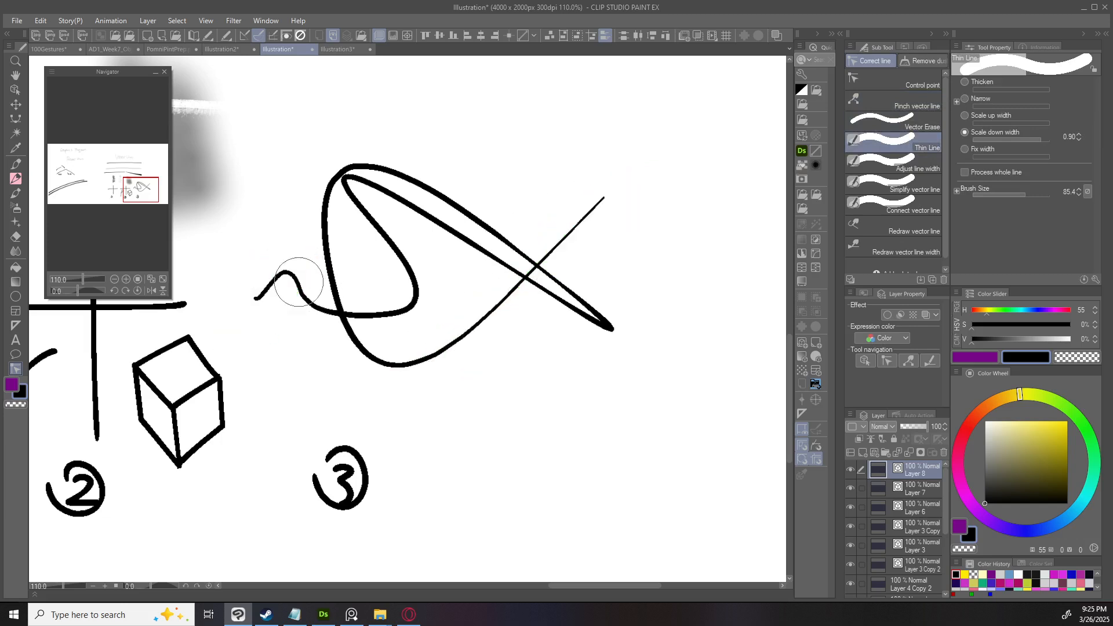
Thicken the looped line's diagonal tail and starting hump with Adjust line width set to Thicken 0.8.
click(892, 163)
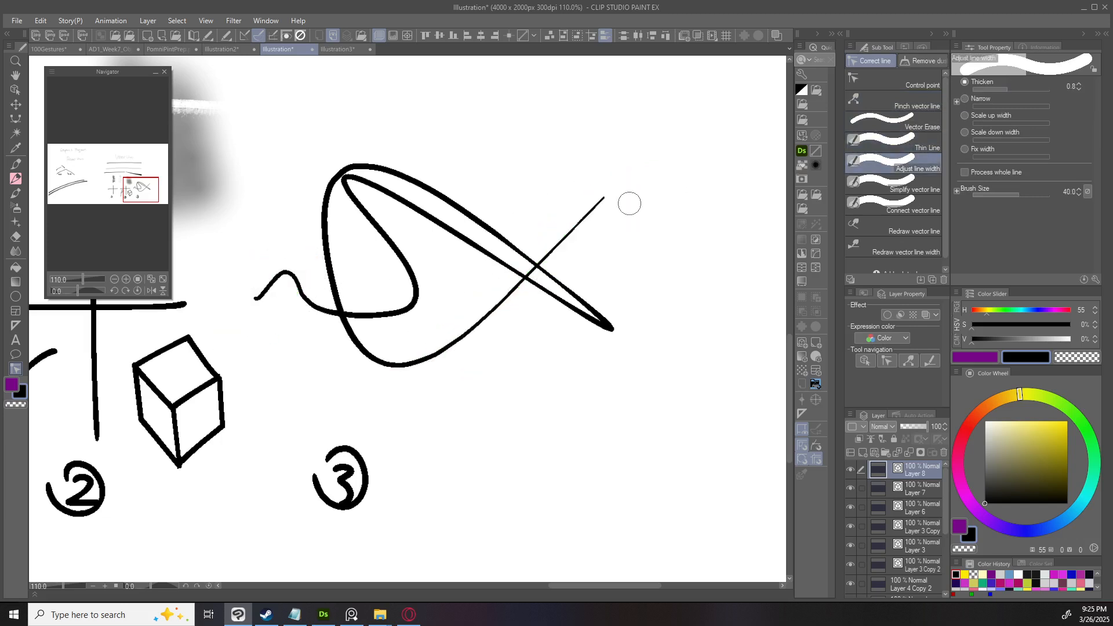
mouse_move(616, 198)
mouse_down()
mouse_move(525, 271)
mouse_move(592, 197)
mouse_move(561, 219)
mouse_move(525, 278)
mouse_up()
mouse_move(288, 268)
mouse_down()
mouse_move(258, 299)
mouse_move(296, 287)
mouse_move(284, 284)
mouse_move(303, 304)
mouse_up()
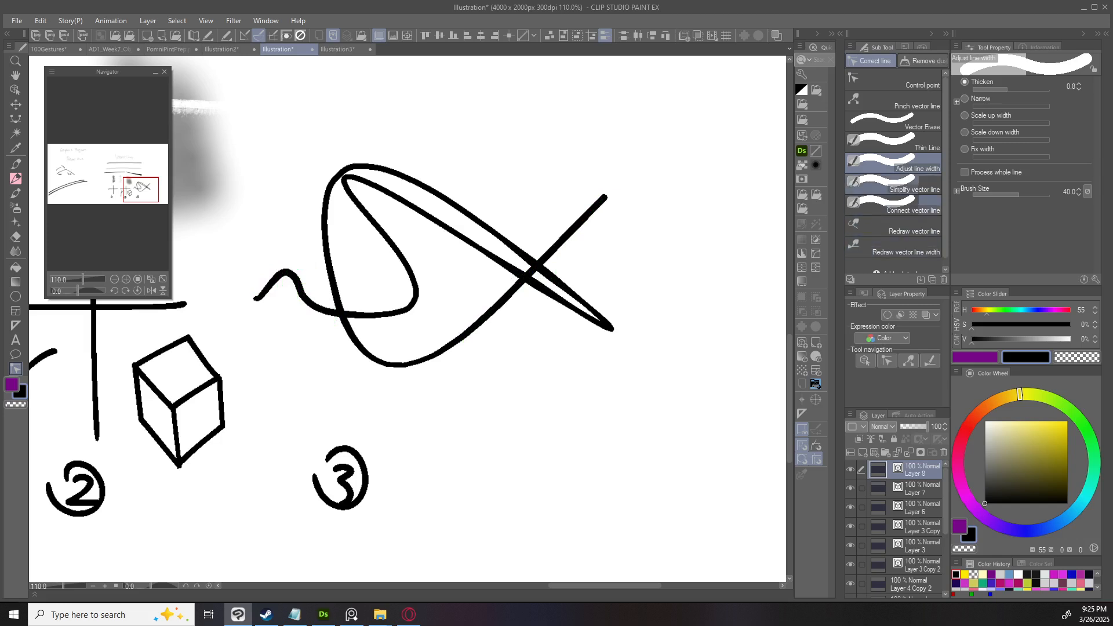
scroll(894, 168, down, 1)
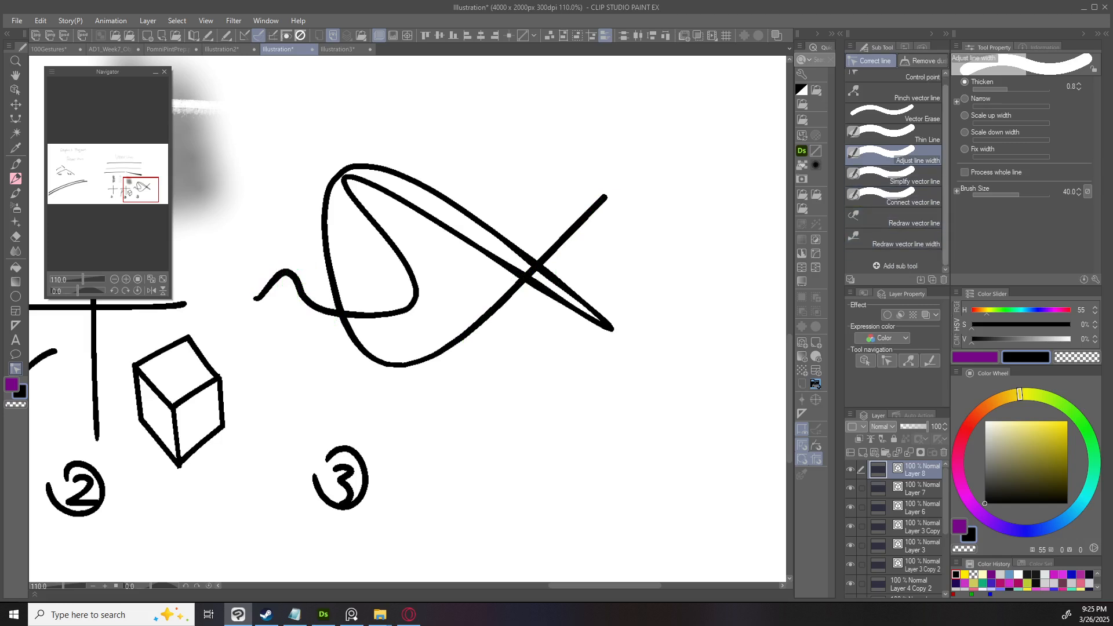
scroll(894, 168, up, 1)
Try pulling the looped line's tail end with Pinch vector line while both ends are fixed, and undo the pulls.
click(892, 100)
drag(575, 228, 664, 211)
key(ctrl+z)
drag(603, 191, 630, 195)
key(ctrl+z)
Fix only one end for Pinch vector line and pull the looped line's tail outward into a stepped, hooked curve.
click(1066, 85)
drag(606, 197, 652, 234)
key(ctrl+z)
drag(498, 324, 523, 367)
drag(592, 241, 615, 247)
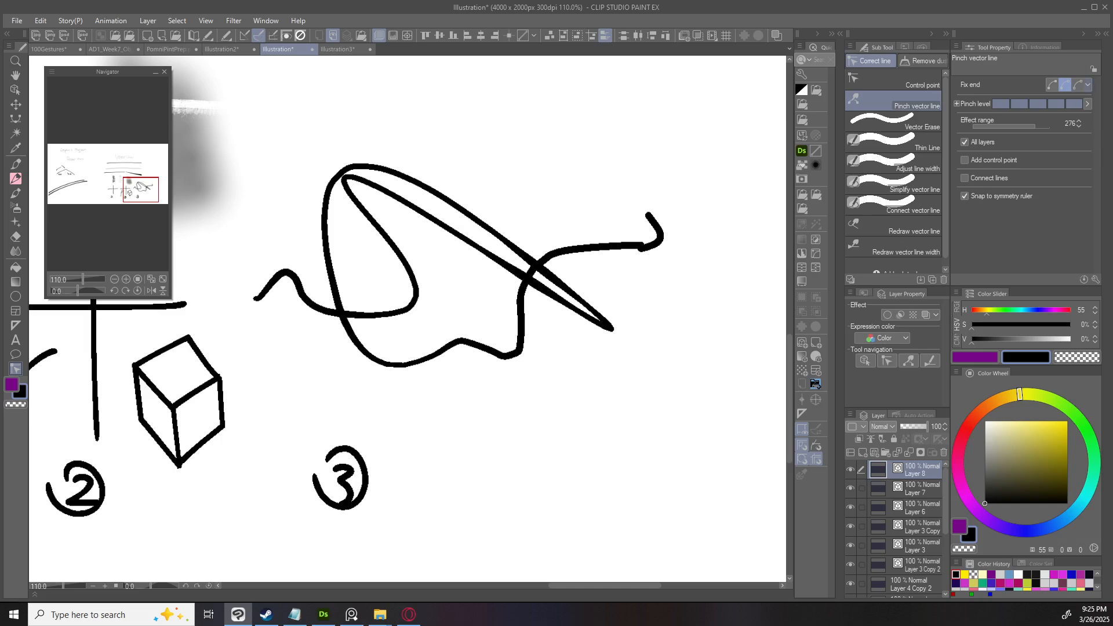
scroll(696, 327, down, 3)
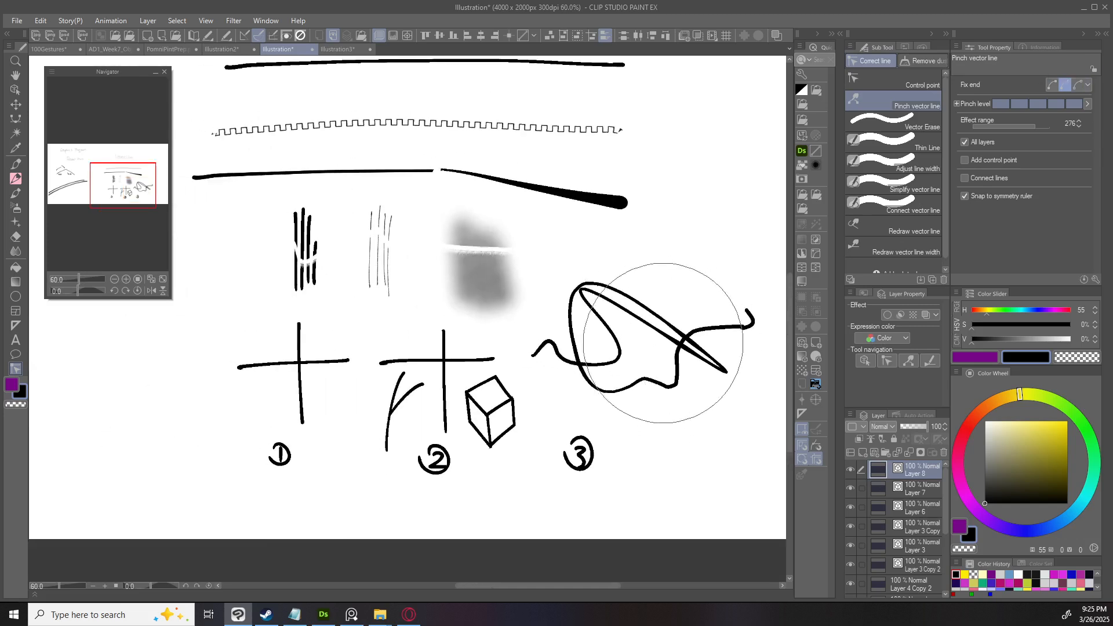
scroll(663, 343, down, 3)
Set Layer 8 as the reference layer and place a new raster layer directly beneath it for filling.
key(o)
drag(663, 344, 576, 348)
scroll(585, 361, up, 4)
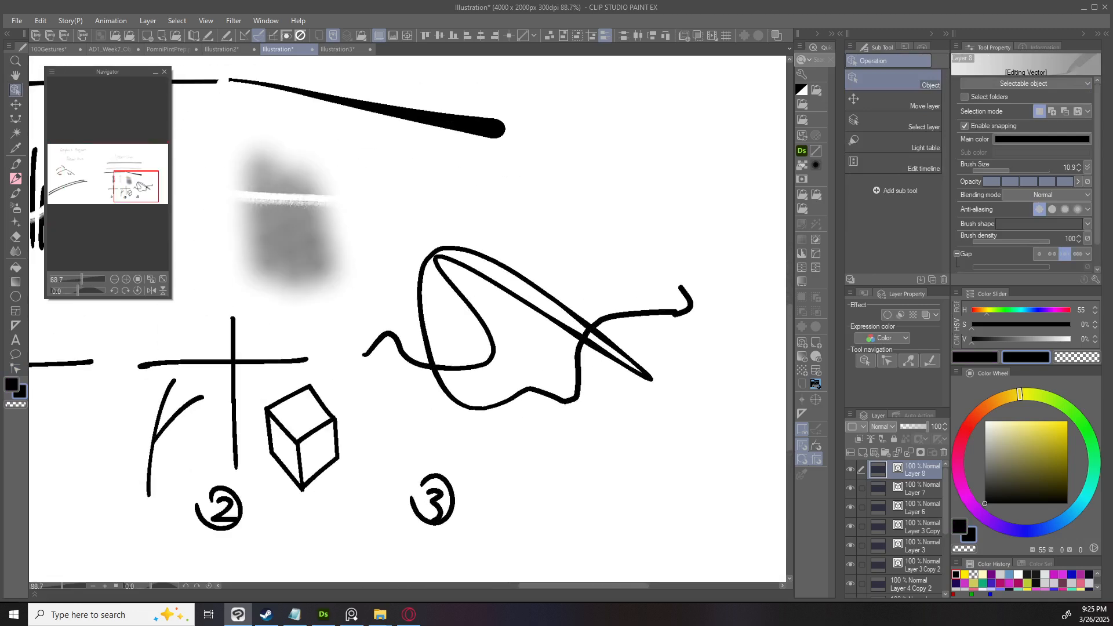
key(u)
key(g)
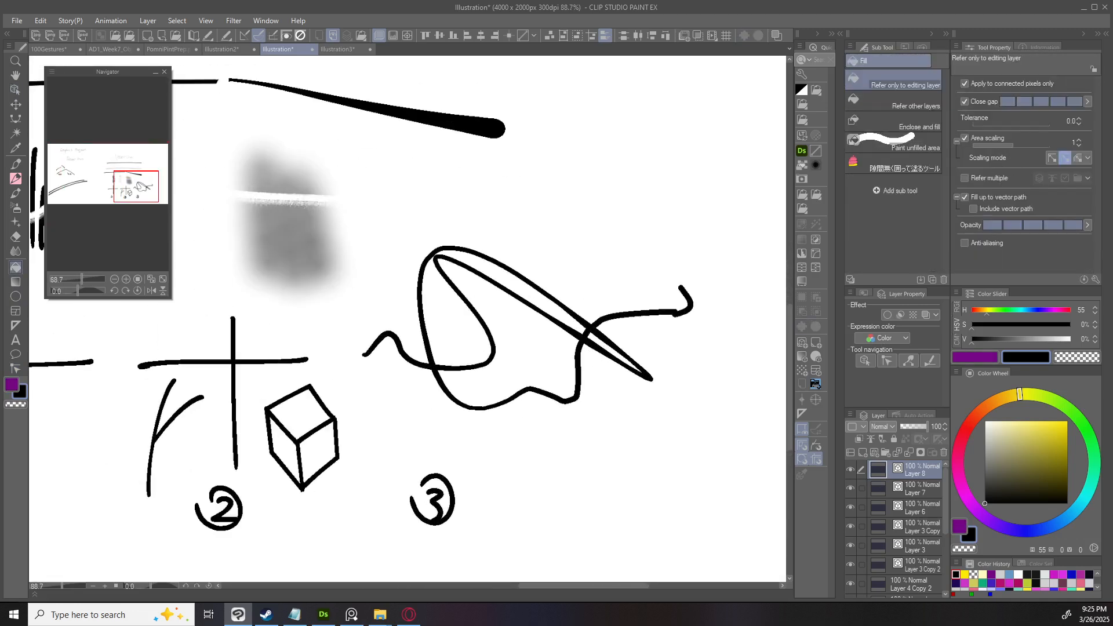
key(ctrl+shift+n)
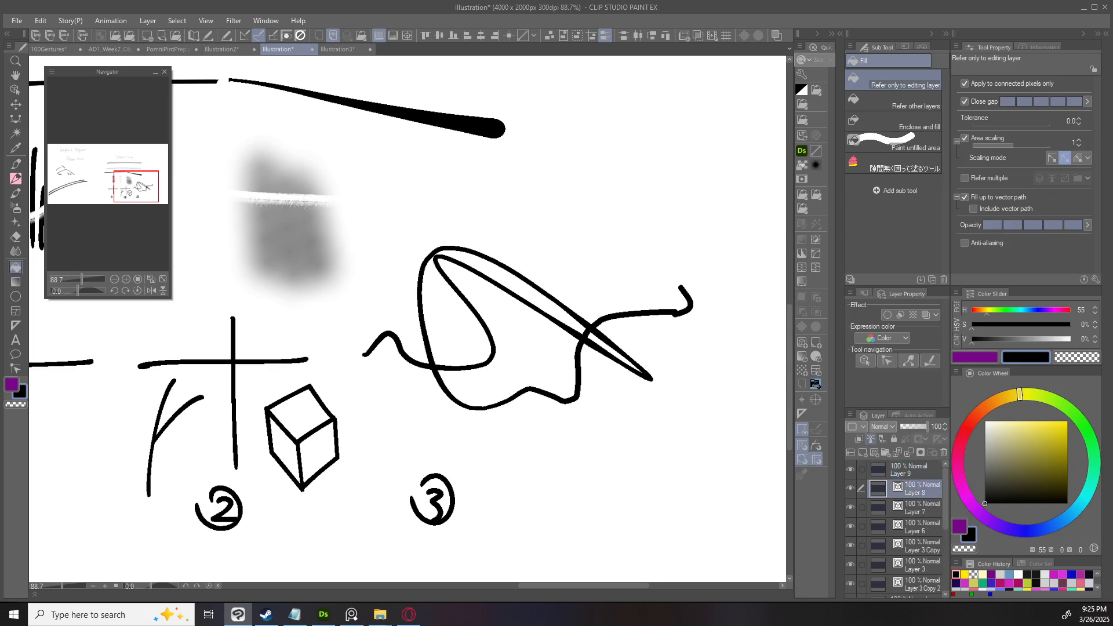
drag(908, 469, 908, 498)
Set the Fill tool to refer to multiple layers, using the reference layer.
scroll(547, 367, up, 3)
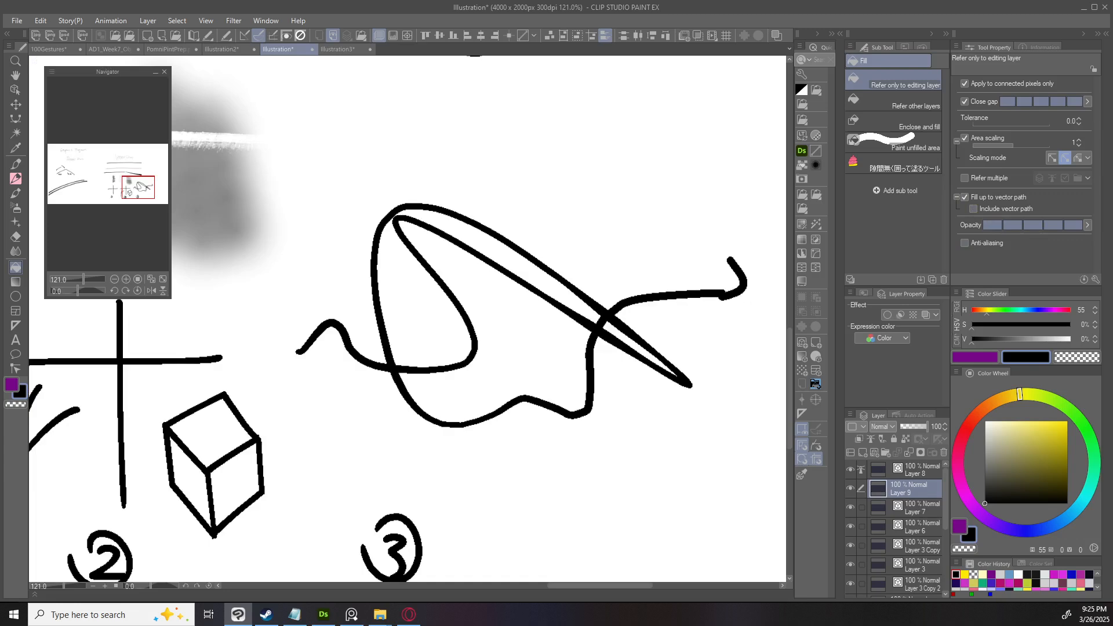
click(964, 178)
click(1051, 177)
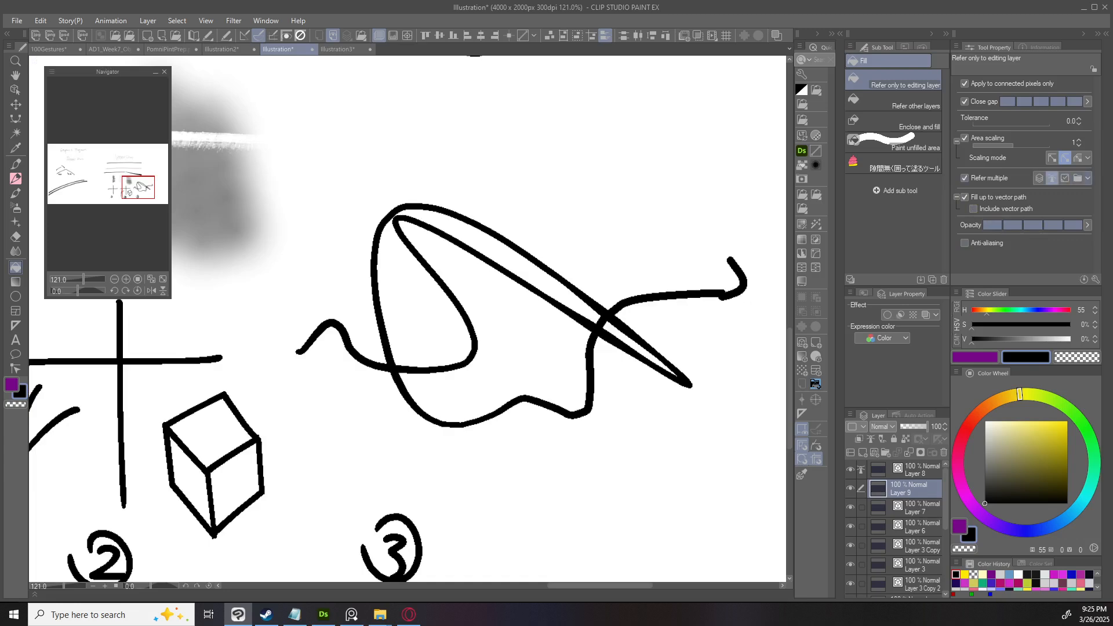
Fill the large area enclosed by the looped line with olive yellow, and inspect its edges by briefly hiding Layer 8.
click(1055, 443)
click(510, 352)
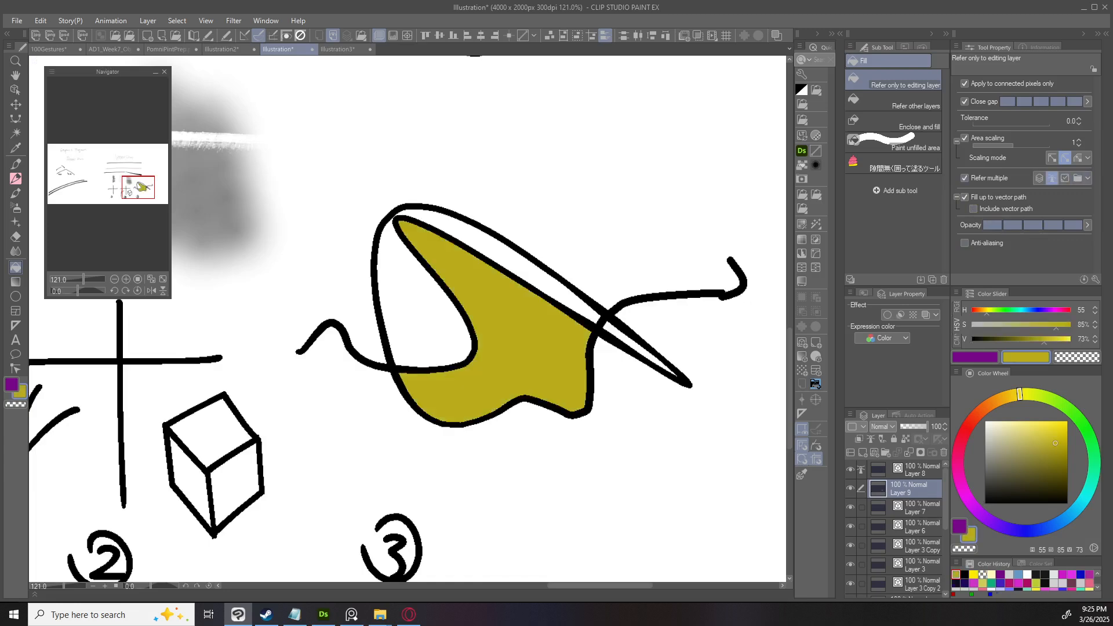
scroll(511, 352, up, 1)
key(o)
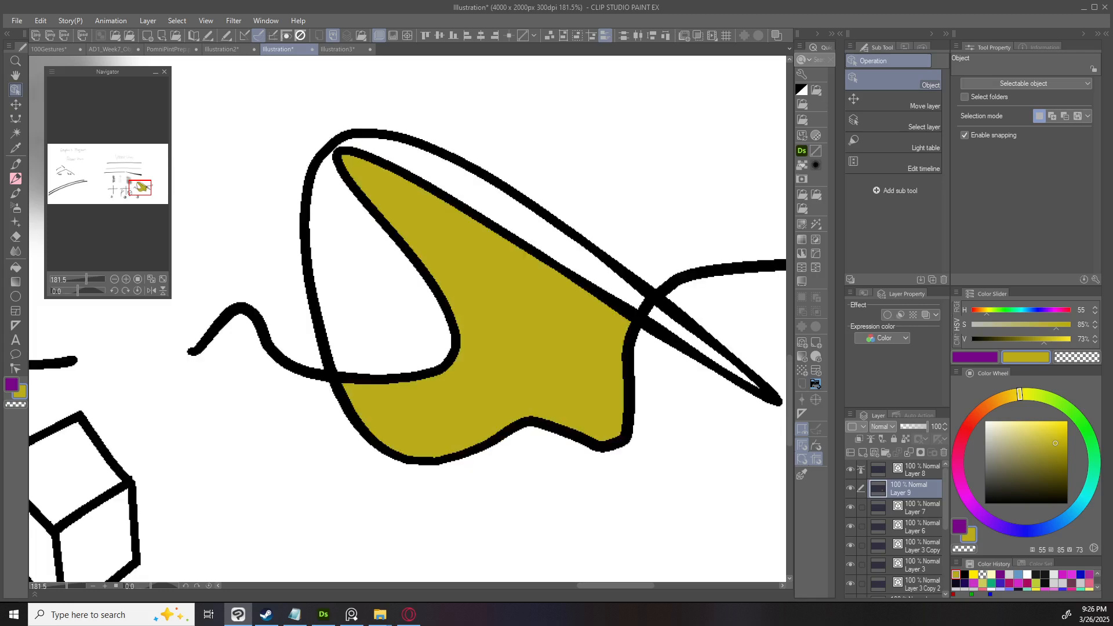
click(850, 469)
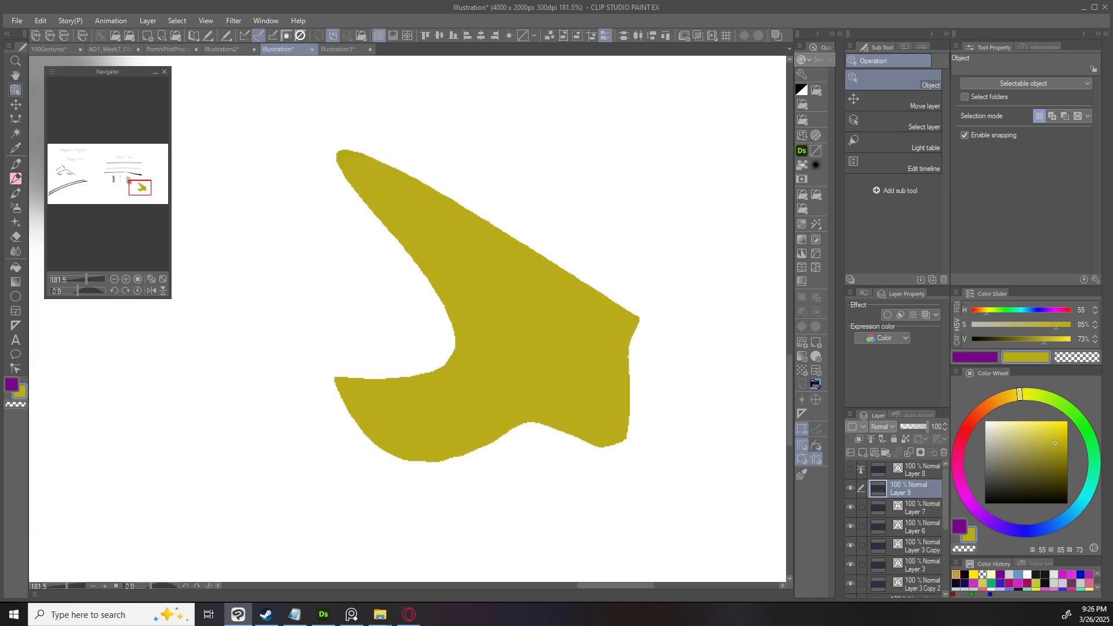
click(850, 469)
Group all layers from Layer 8 down to Layer 2 in a new layer folder and collapse the folder.
scroll(565, 348, down, 7)
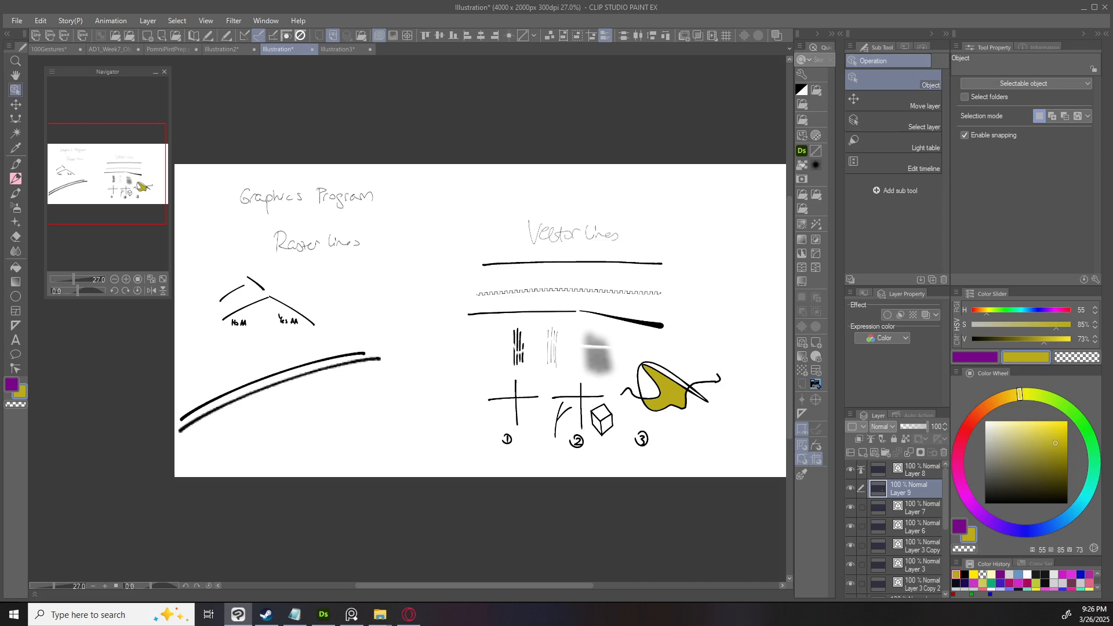
scroll(622, 325, up, 2)
click(622, 317)
drag(622, 318, 488, 323)
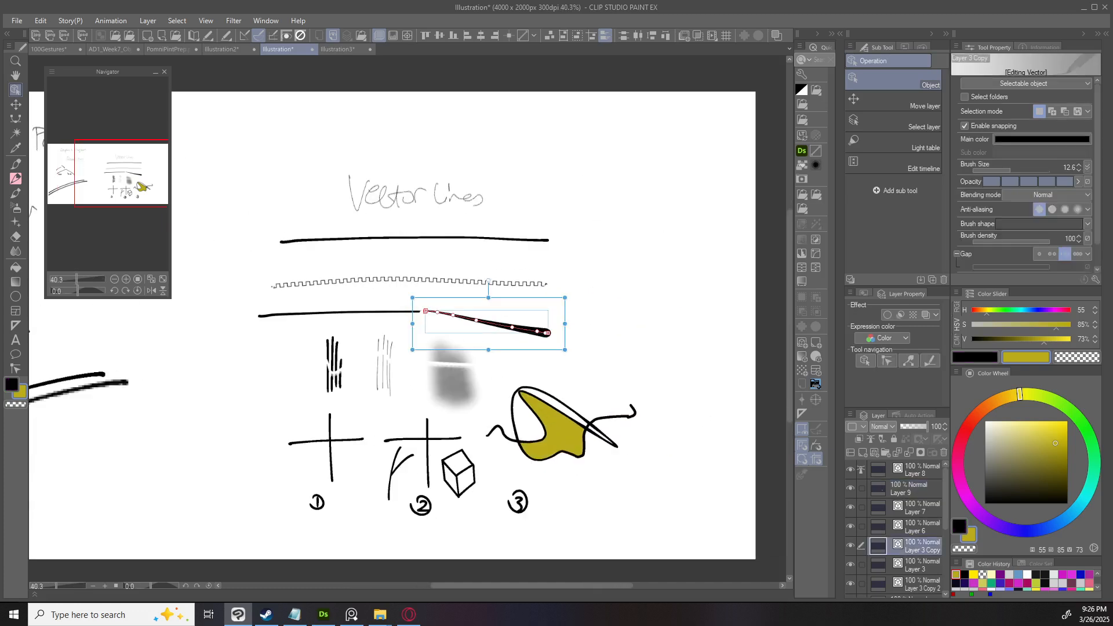
click(588, 426)
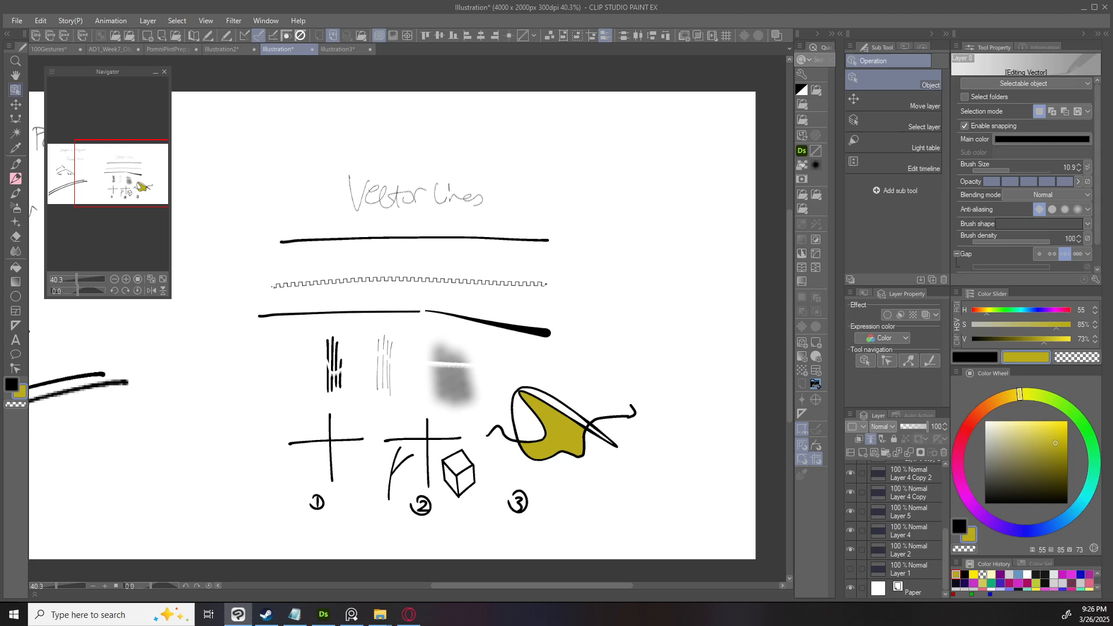
shift+click(907, 550)
click(816, 384)
click(870, 469)
drag(405, 325, 390, 330)
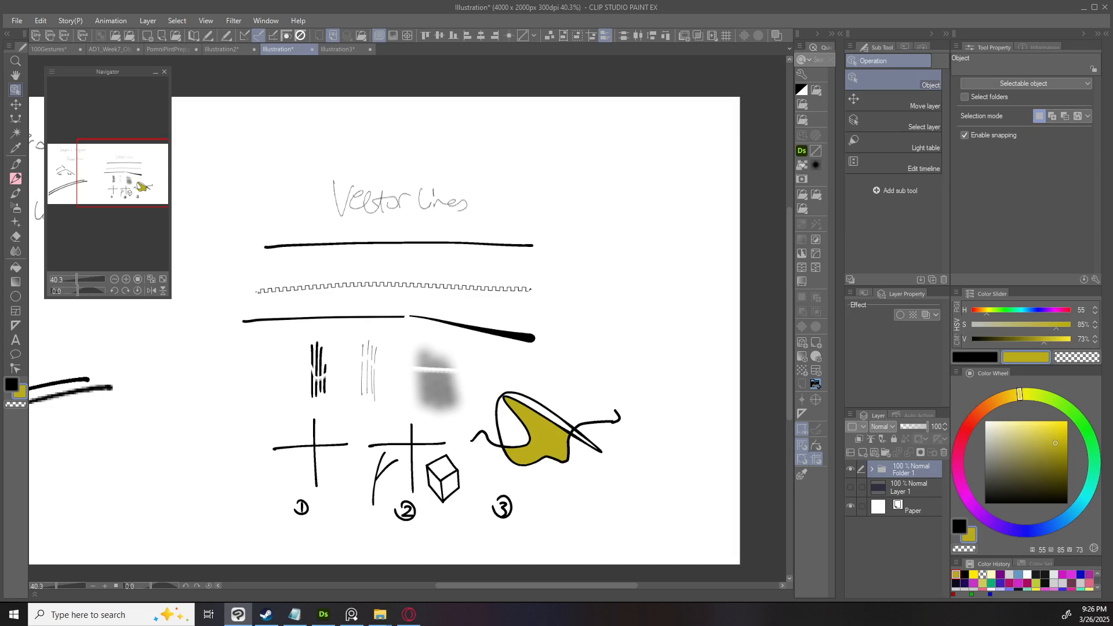
Examine the raster strokes labelled No AA and Yes AA up close, and compare them with the vector lines.
scroll(505, 316, down, 4)
scroll(284, 339, up, 6)
scroll(350, 291, up, 4)
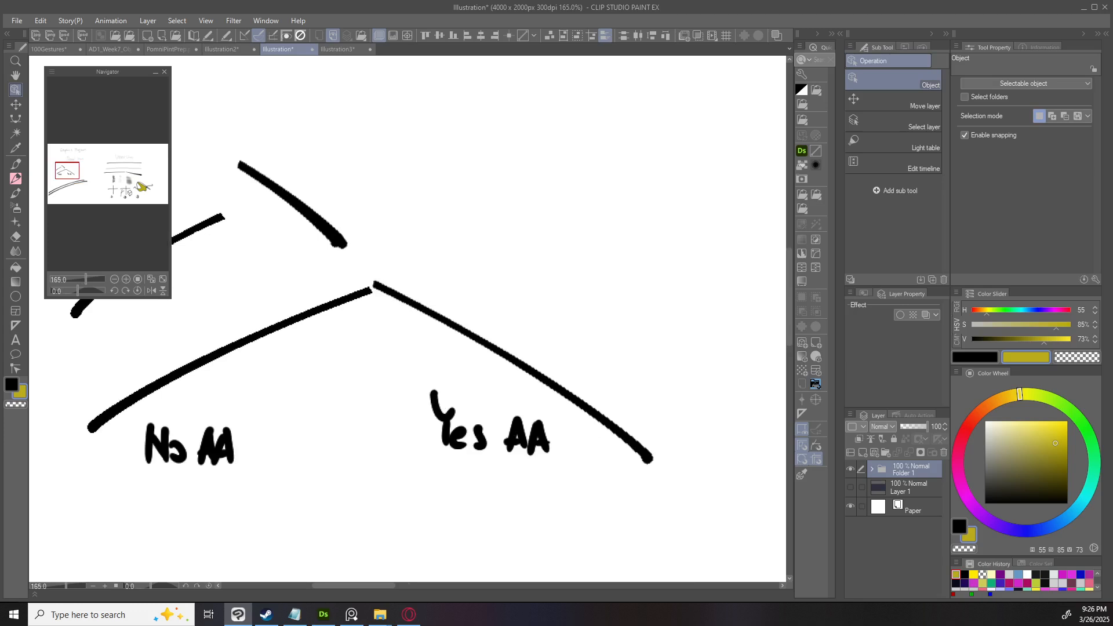
scroll(464, 365, down, 3)
scroll(464, 365, up, 4)
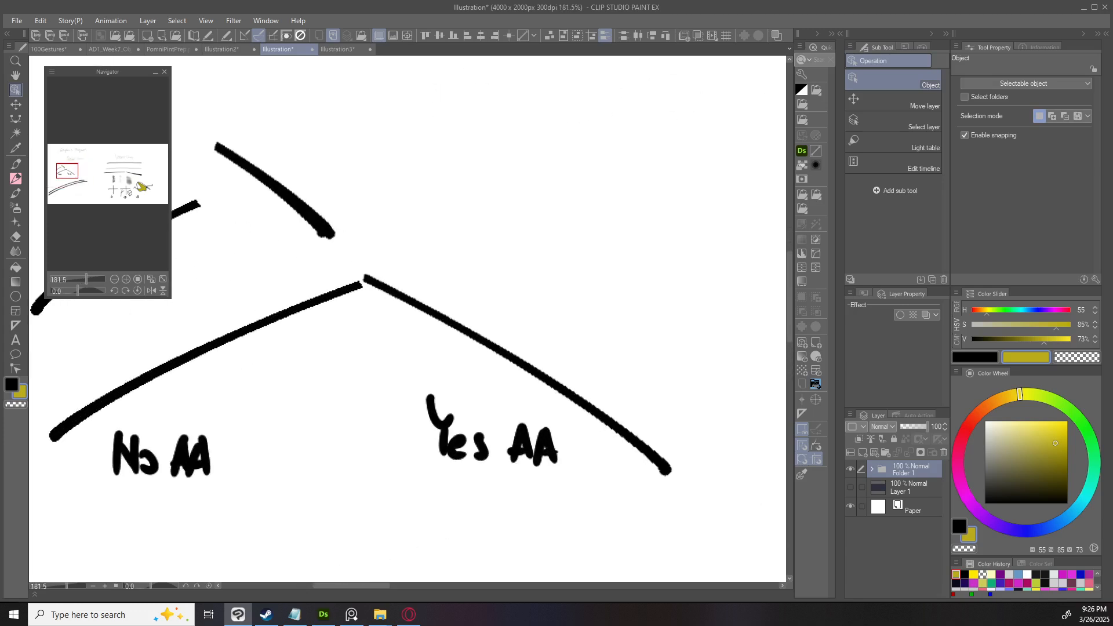
scroll(460, 324, down, 4)
scroll(313, 278, up, 3)
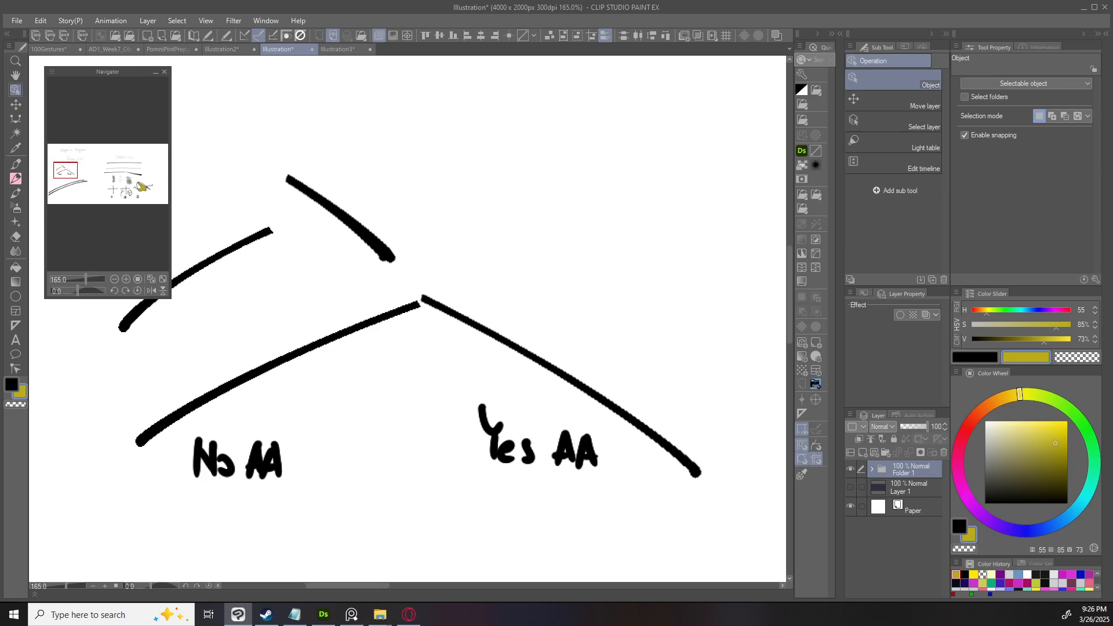
scroll(217, 216, up, 1)
scroll(388, 237, down, 20)
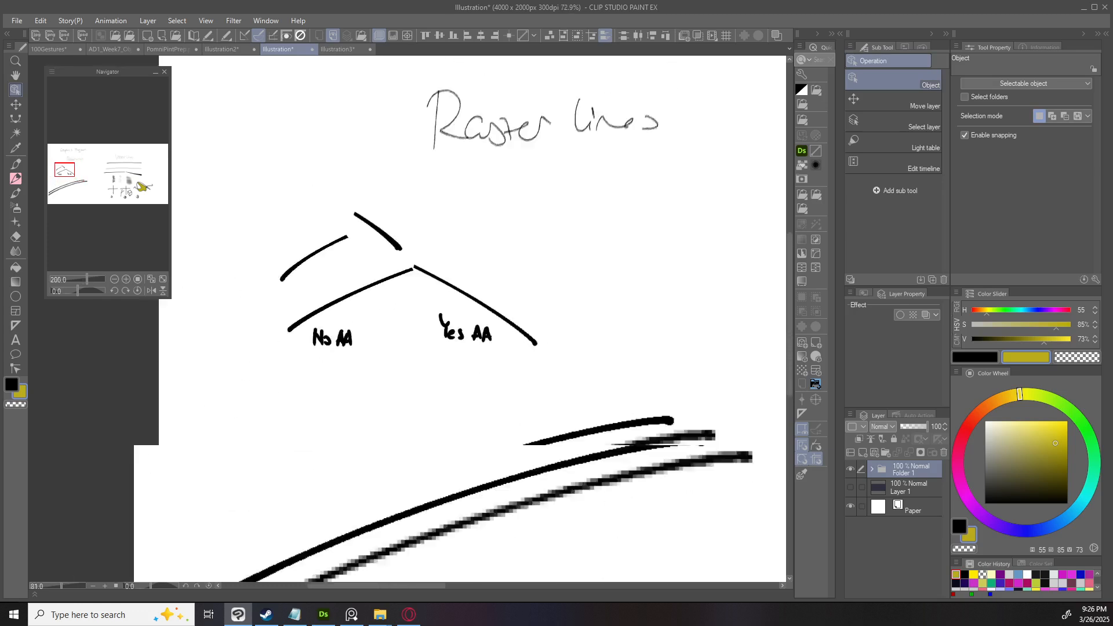
scroll(734, 245, up, 6)
scroll(653, 226, up, 5)
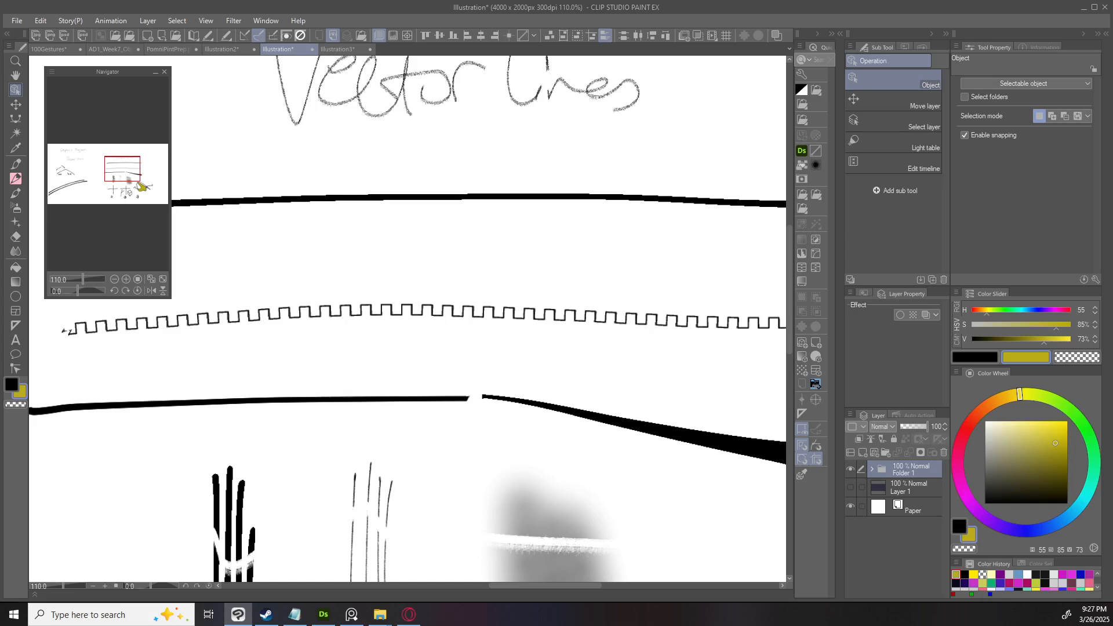
scroll(434, 436, down, 2)
Try bending the uppermost vector line by pulling its middle control point downward, and undo the change.
click(447, 264)
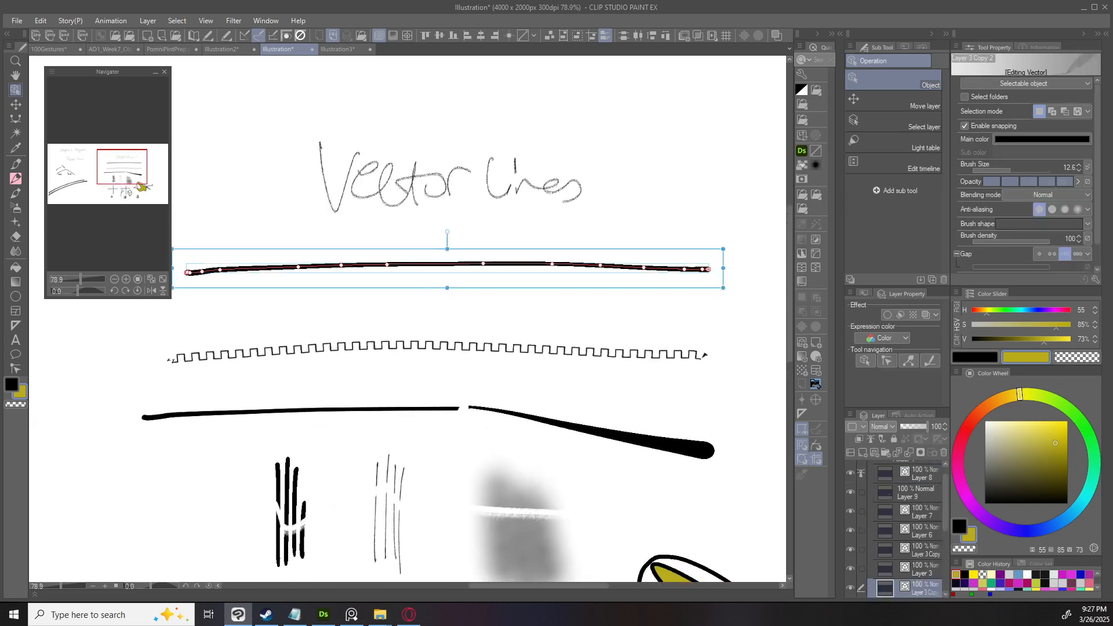
drag(482, 264, 458, 310)
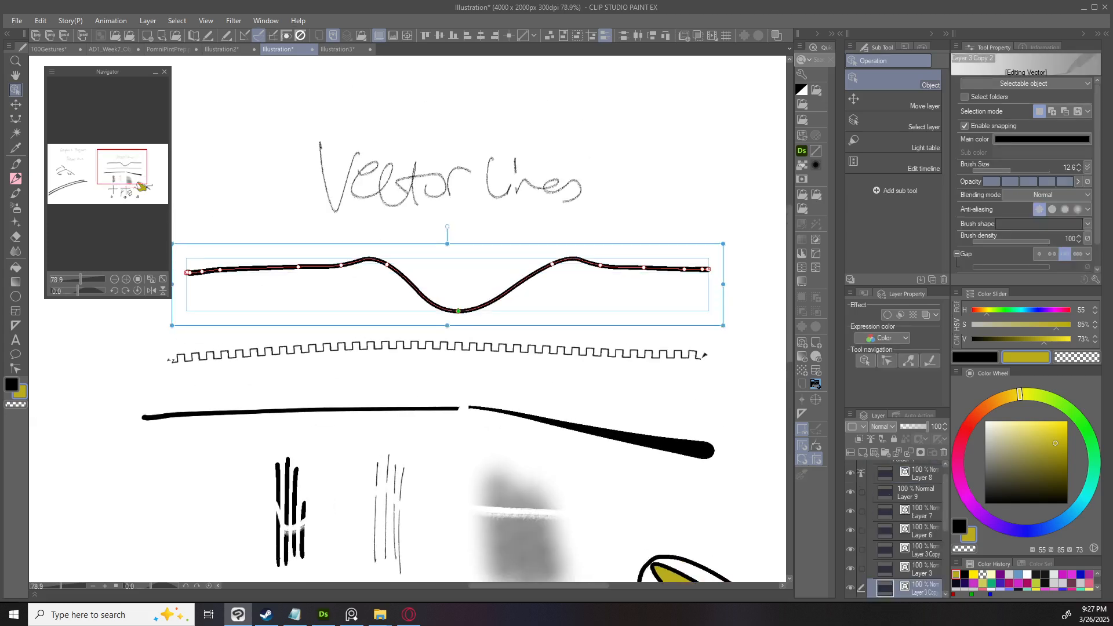
key(ctrl+z)
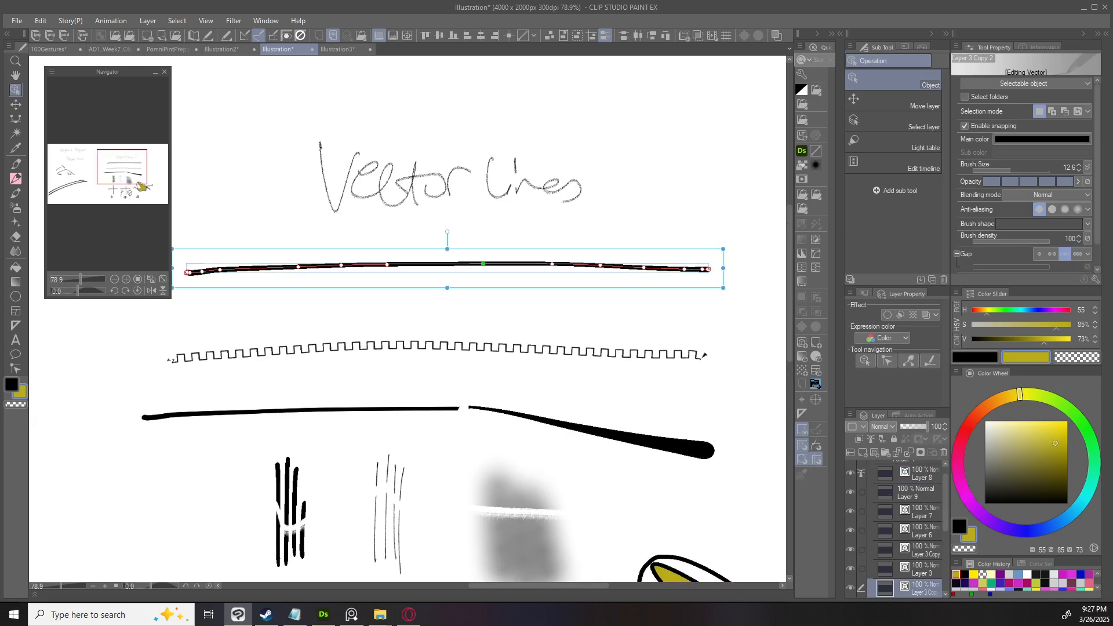
key(ctrl+y)
scroll(634, 212, down, 3)
key(ctrl+z)
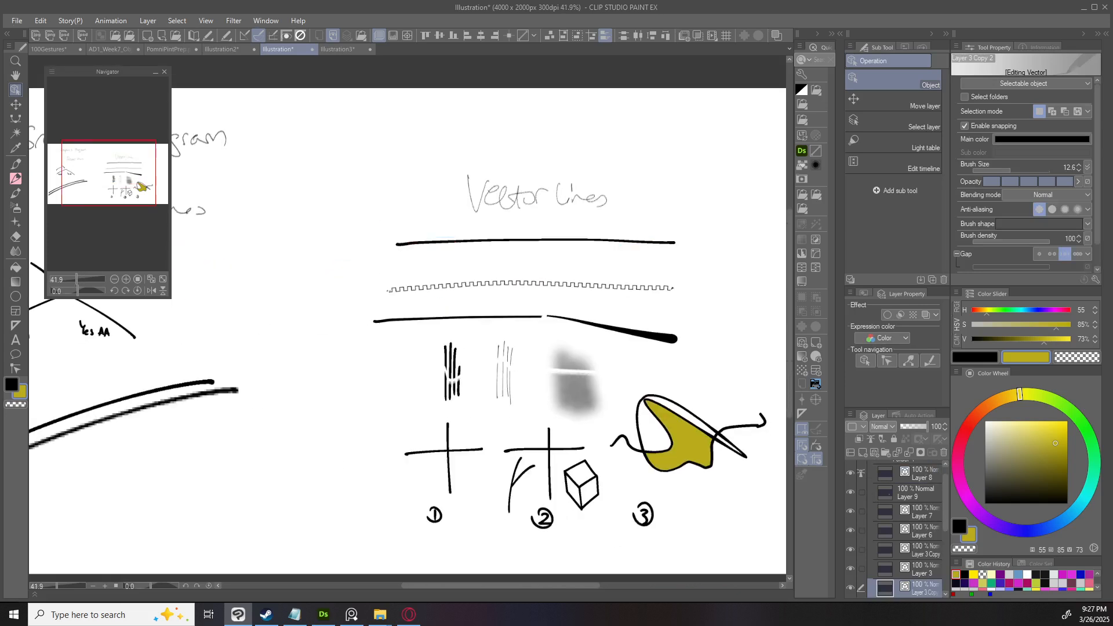
Rasterize the uppermost line's layer, Layer 3 Copy 2, try moving the line with the Object tool, and undo the move.
drag(541, 208, 415, 255)
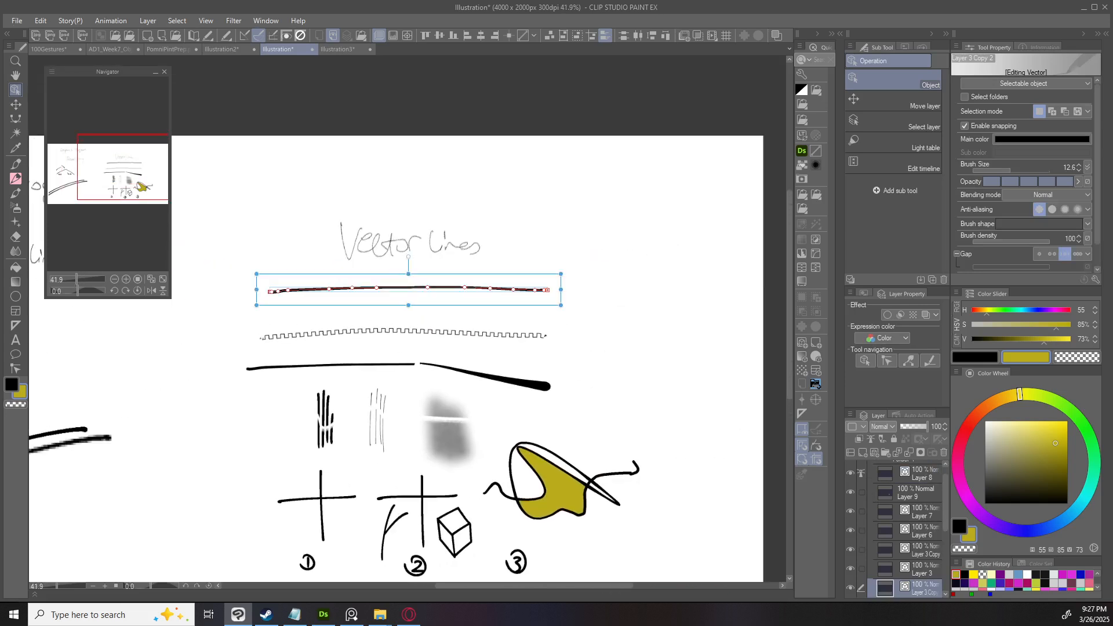
scroll(923, 512, down, 3)
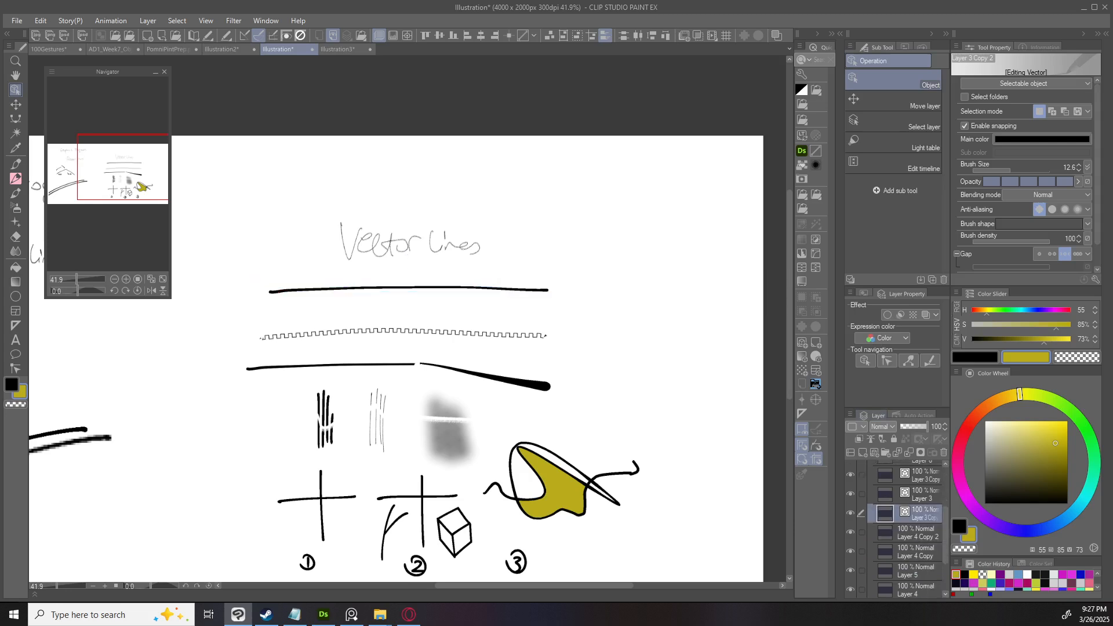
key(ctrl+z)
scroll(510, 273, up, 2)
drag(509, 297, 566, 248)
key(ctrl+z)
Try erasing parts of the rasterized line with the Hard eraser and shifting it with the Object tool, and undo these edits.
key(e)
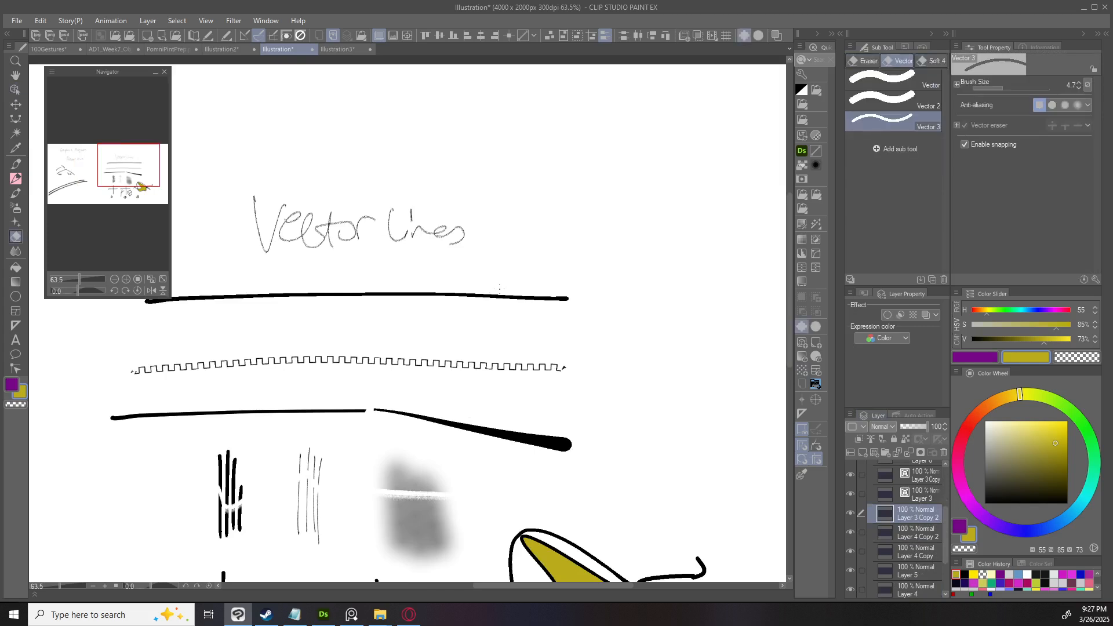
key(e)
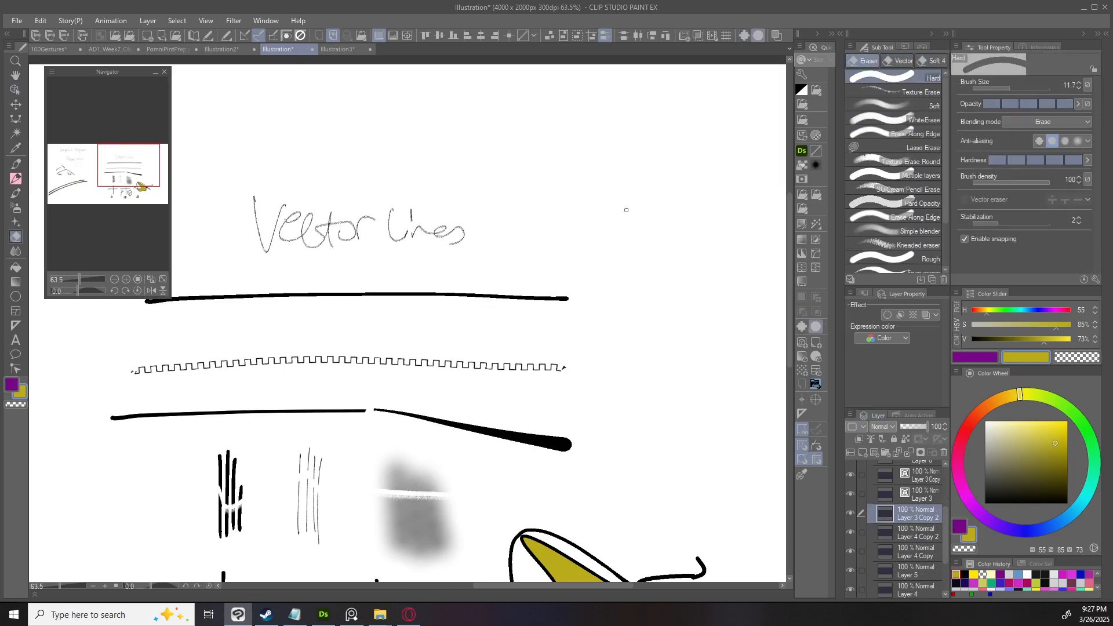
mouse_move(498, 284)
mouse_down()
mouse_move(514, 323)
mouse_move(516, 298)
mouse_up()
mouse_move(488, 300)
mouse_down()
mouse_move(524, 278)
mouse_move(476, 295)
mouse_up()
key(o)
mouse_move(546, 294)
mouse_down()
mouse_move(597, 288)
mouse_move(590, 297)
mouse_up()
key(ctrl+z)
key(ctrl+z)
key(ctrl+z)
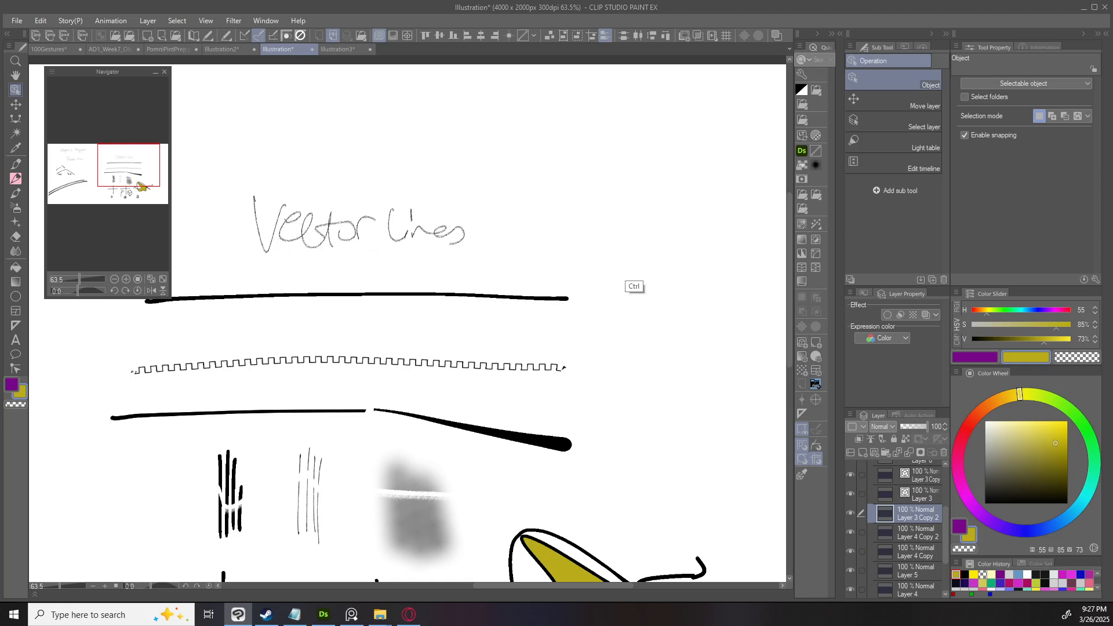
Move the two long raster curves toward the right, leaving a wider gap between them.
scroll(526, 206, down, 3)
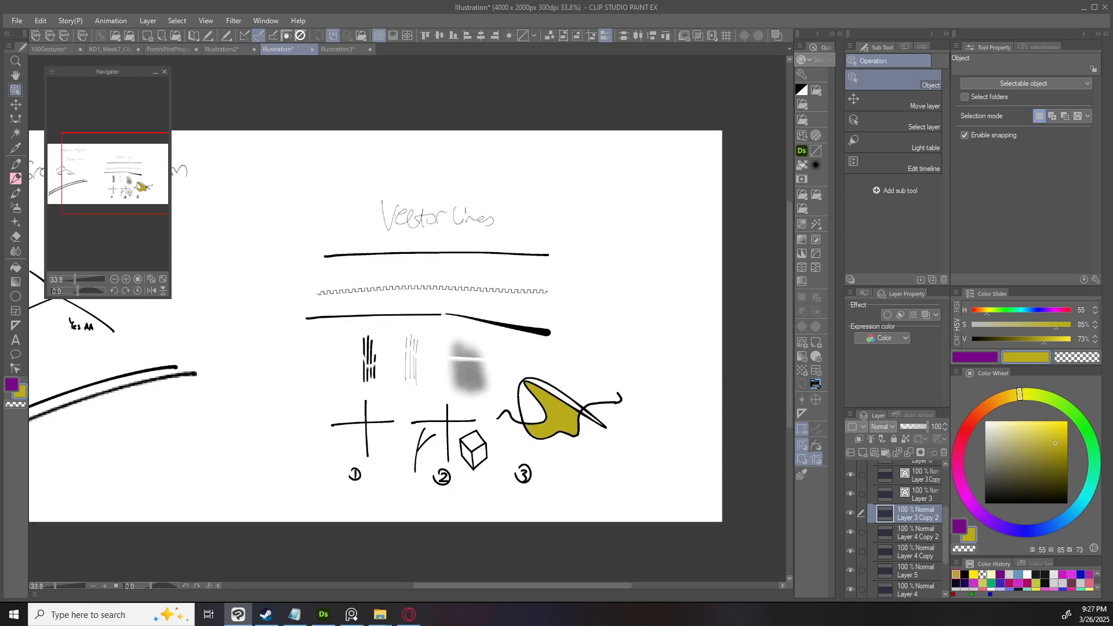
scroll(526, 206, down, 2)
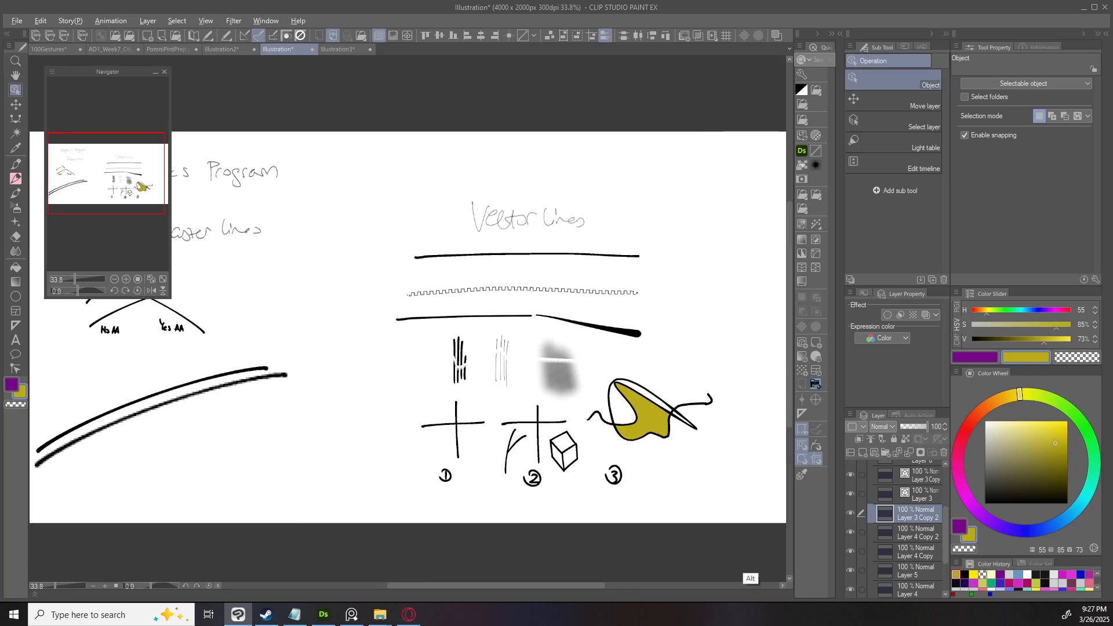
drag(526, 361, 439, 314)
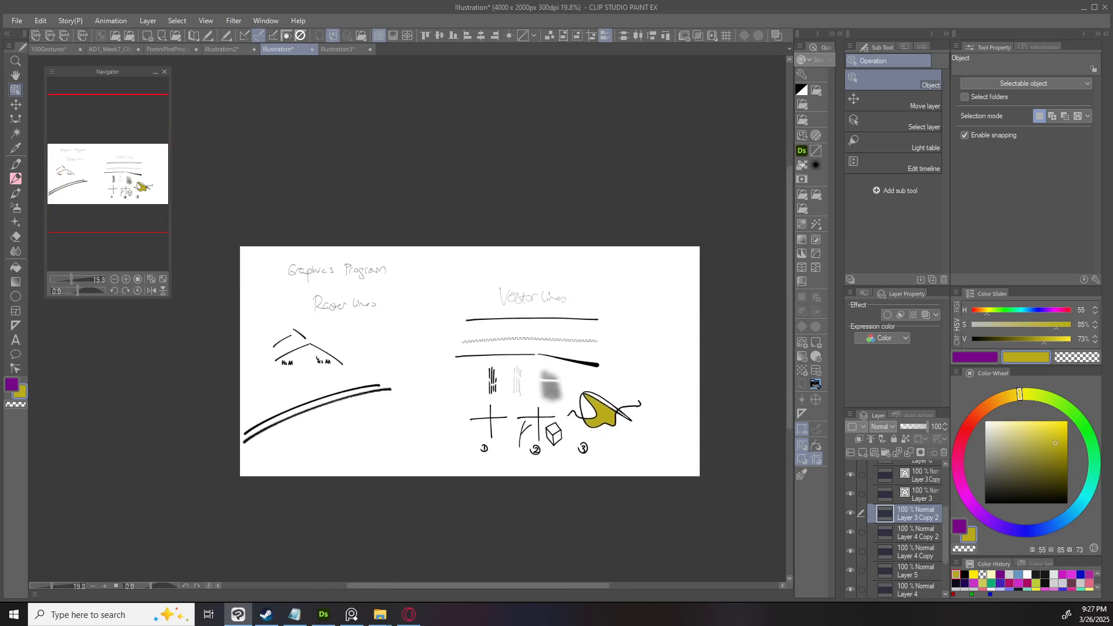
scroll(594, 373, up, 2)
drag(594, 374, 681, 360)
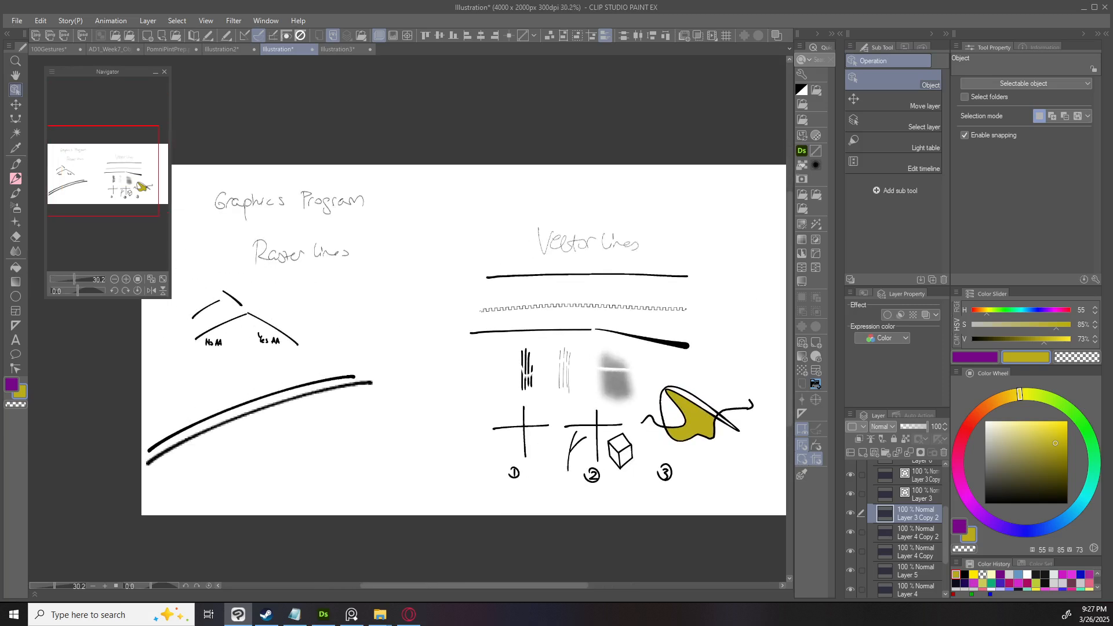
mouse_move(261, 423)
mouse_down()
mouse_move(313, 429)
mouse_move(294, 409)
mouse_up()
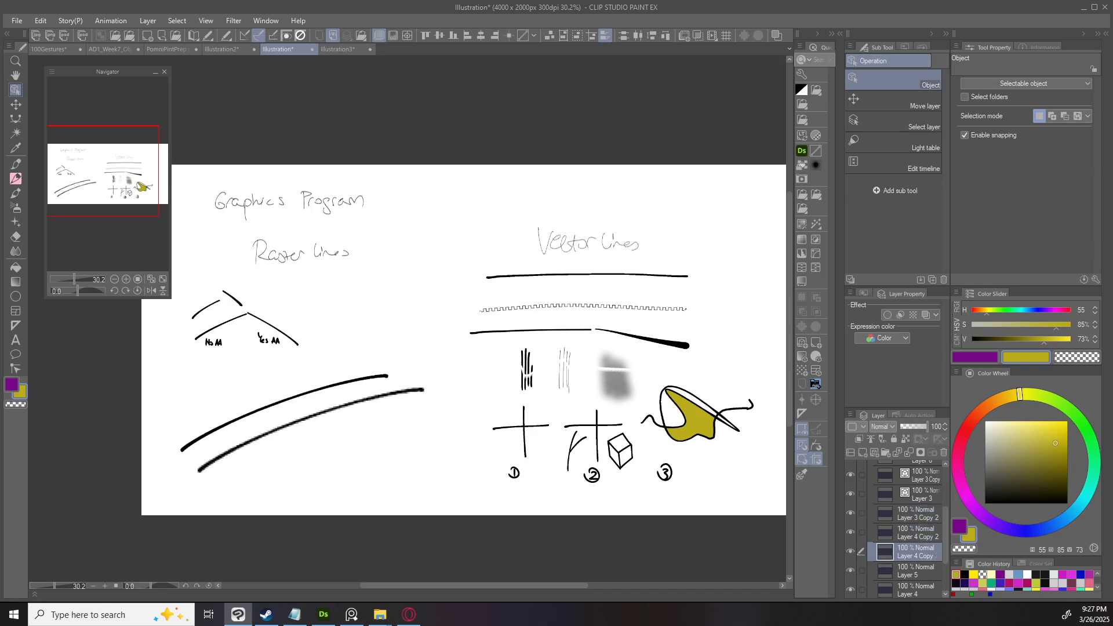
Collapse and hide the folder of line examples, and create a new folder above it containing a new raster layer.
scroll(904, 522, up, 3)
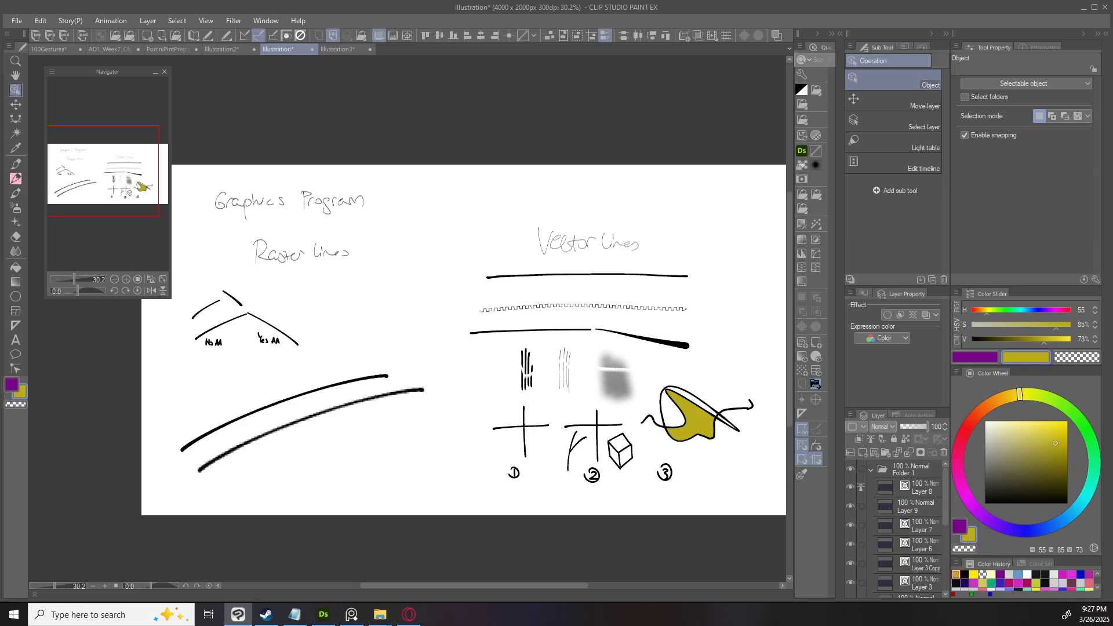
click(871, 469)
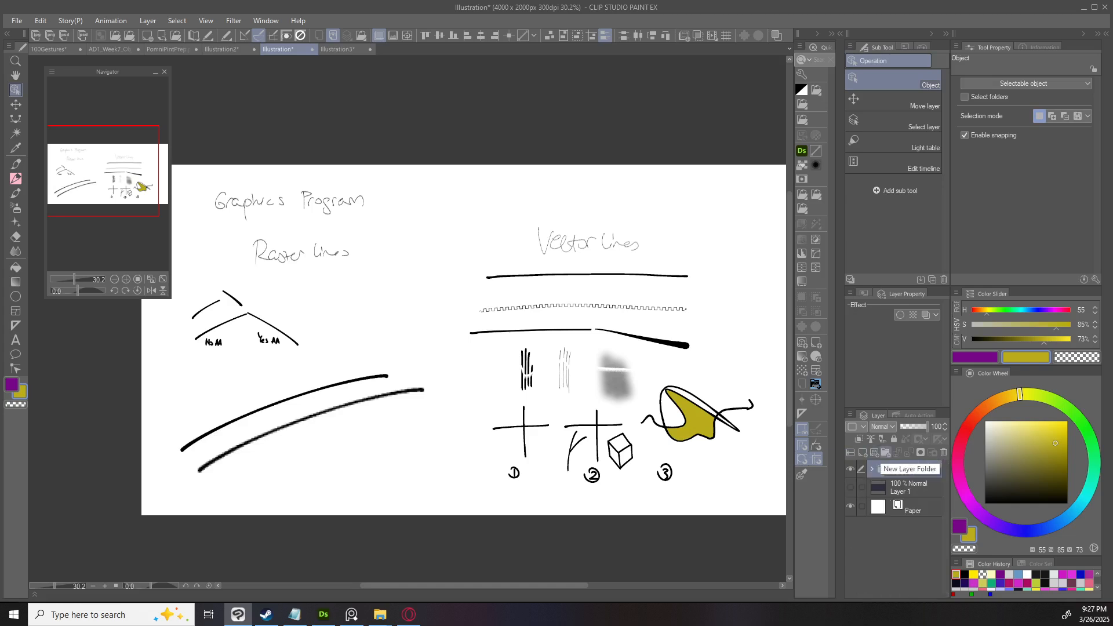
scroll(634, 371, up, 2)
drag(634, 371, 590, 369)
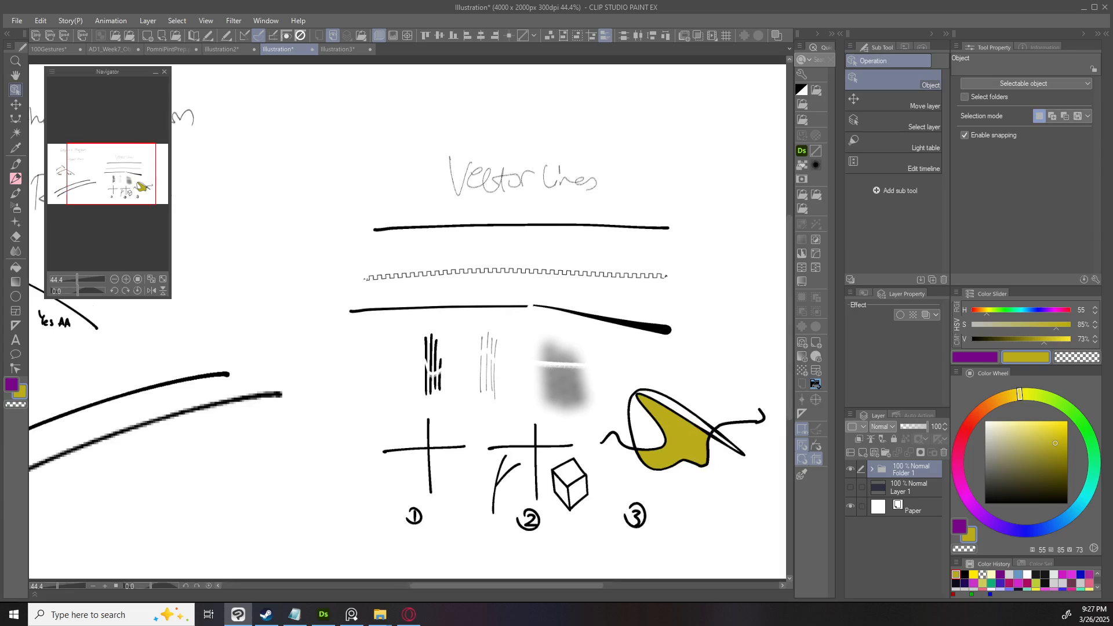
click(850, 469)
click(885, 452)
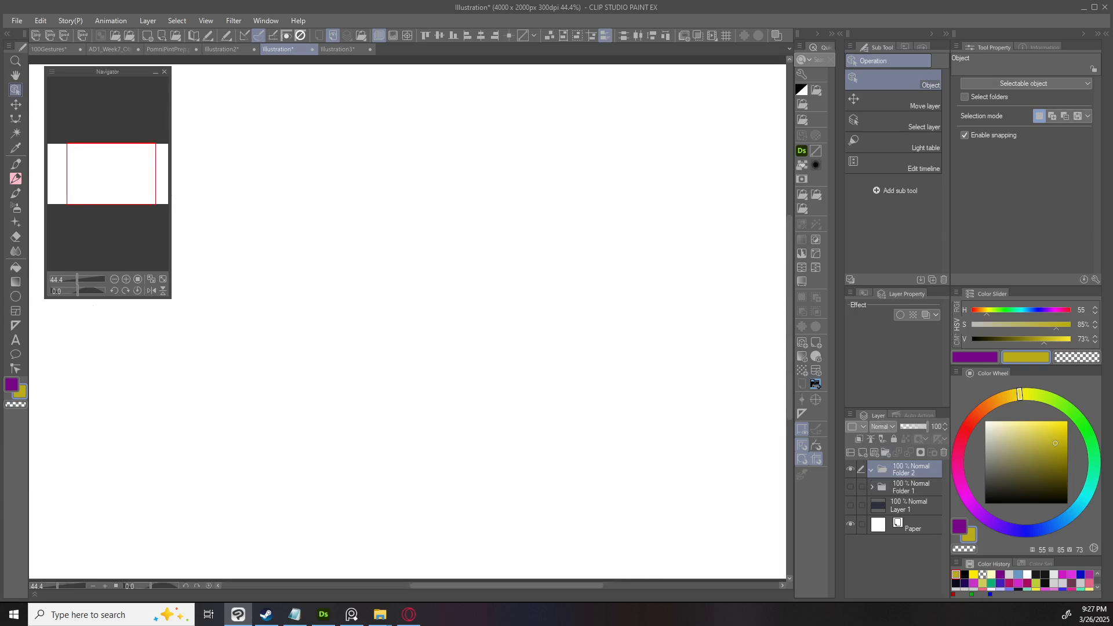
click(815, 383)
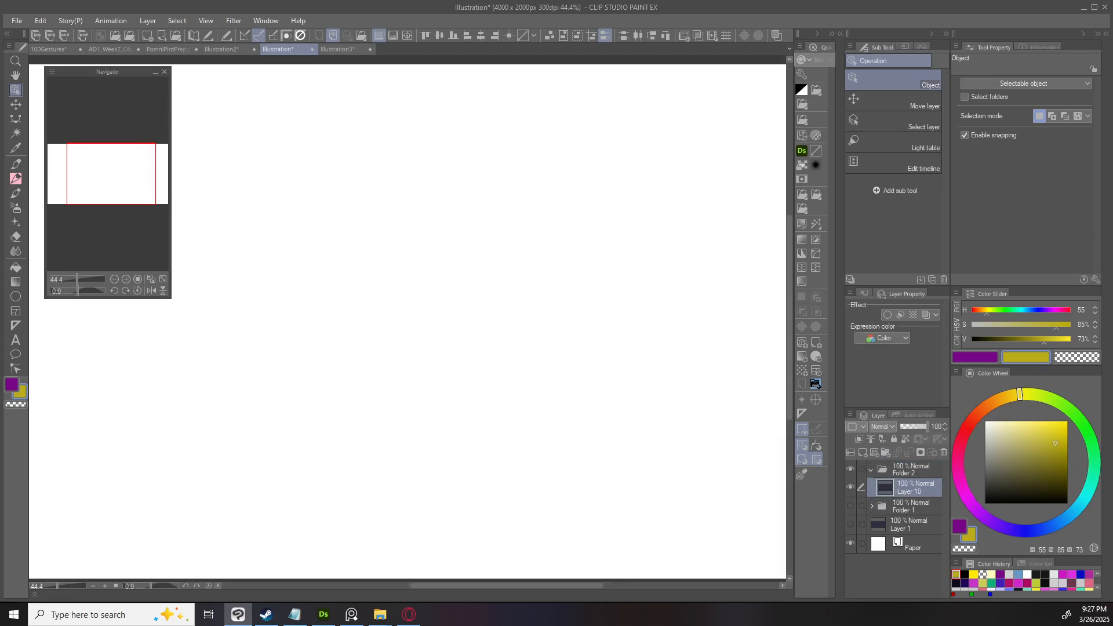
Shorten the floating Navigator so it covers less of the canvas, and expand the Material palette.
scroll(557, 371, down, 3)
drag(558, 370, 562, 379)
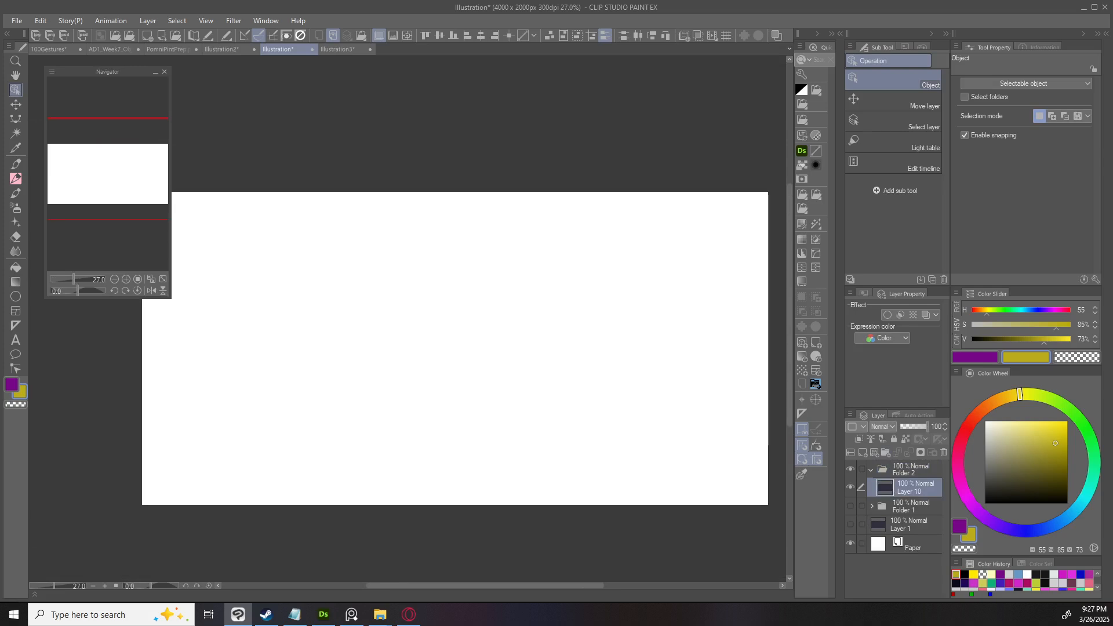
scroll(577, 365, up, 1)
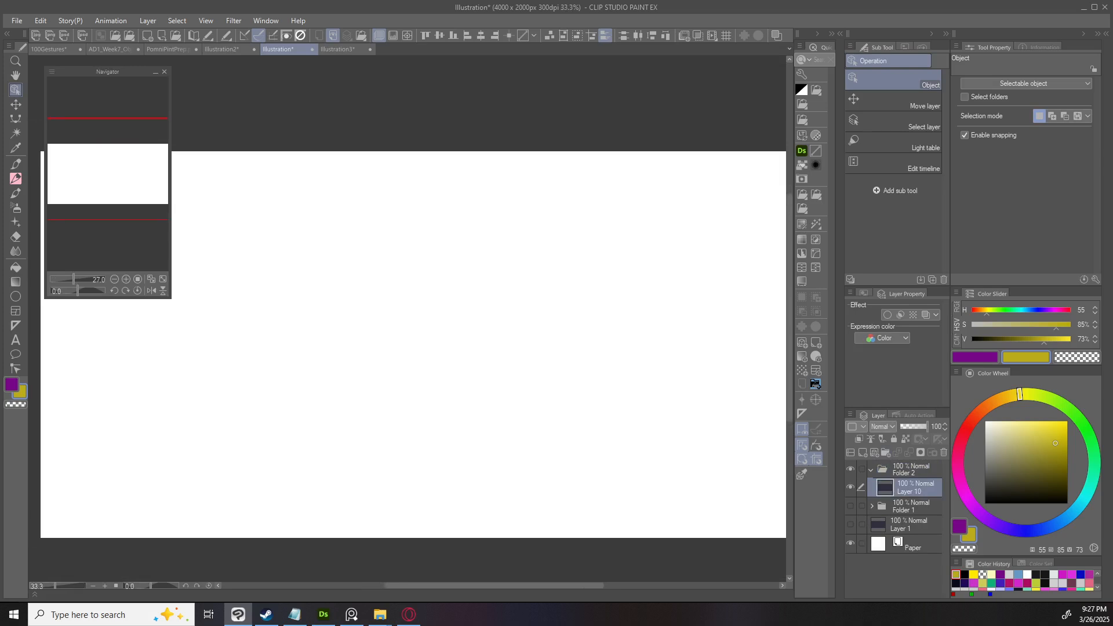
drag(118, 298, 116, 156)
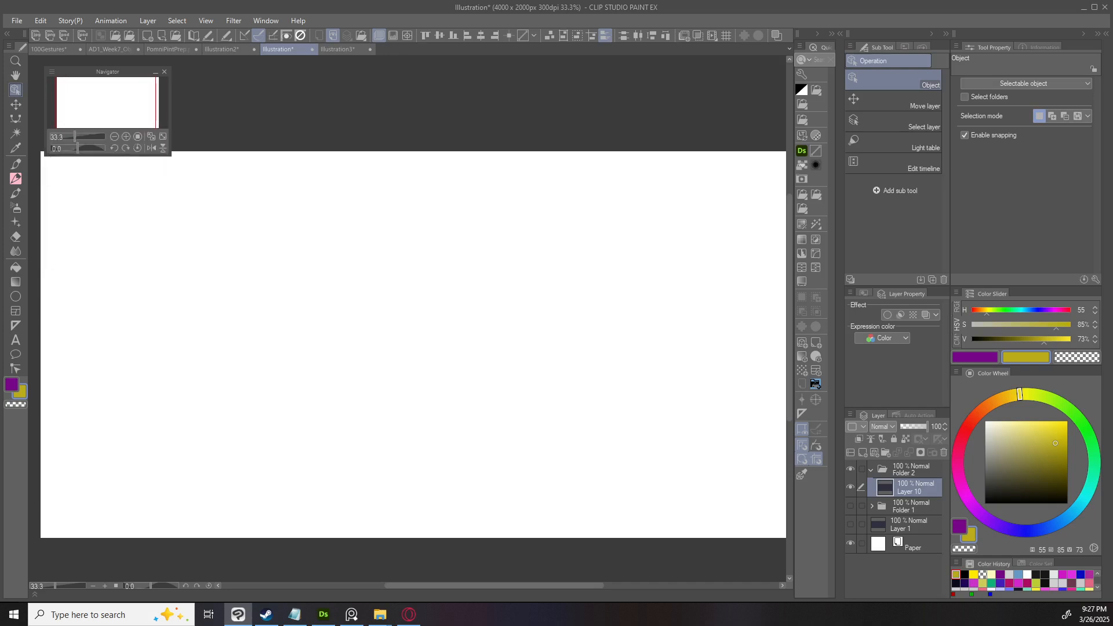
drag(413, 344, 412, 355)
click(816, 384)
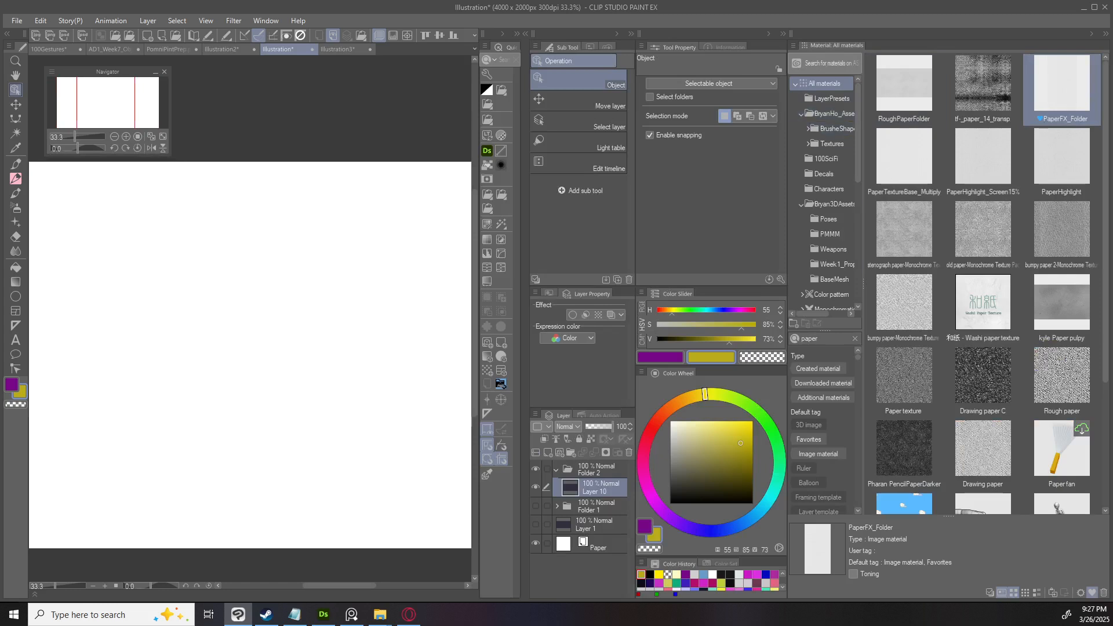
Place the 3D drawing figure-Ver.2 (Male) from the Body type materials onto the canvas, and collapse the Material palette.
scroll(823, 247, down, 5)
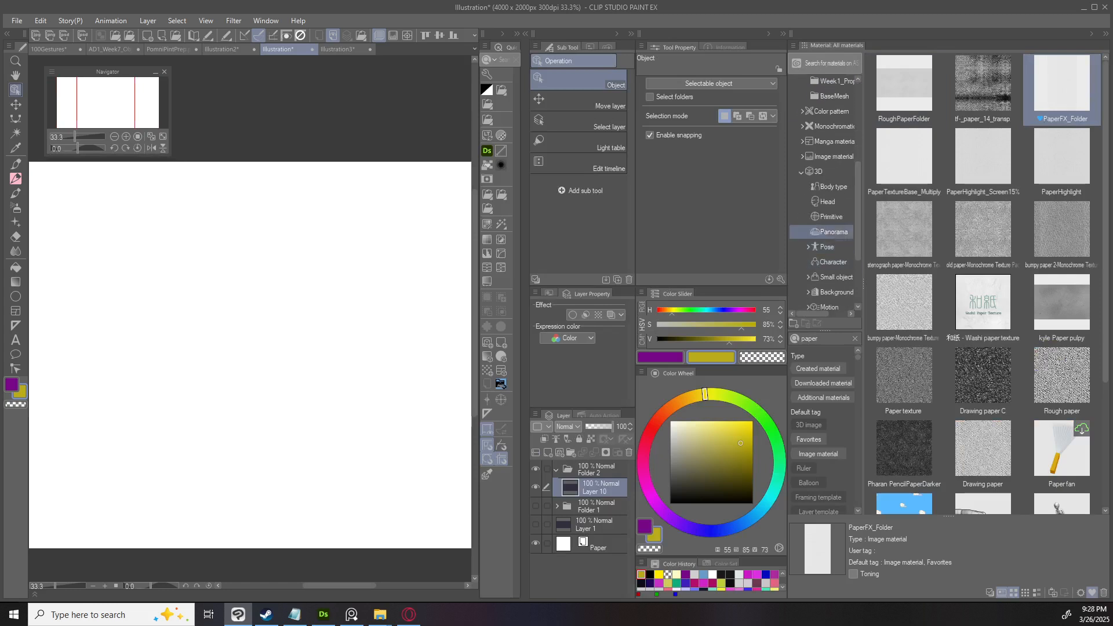
click(830, 187)
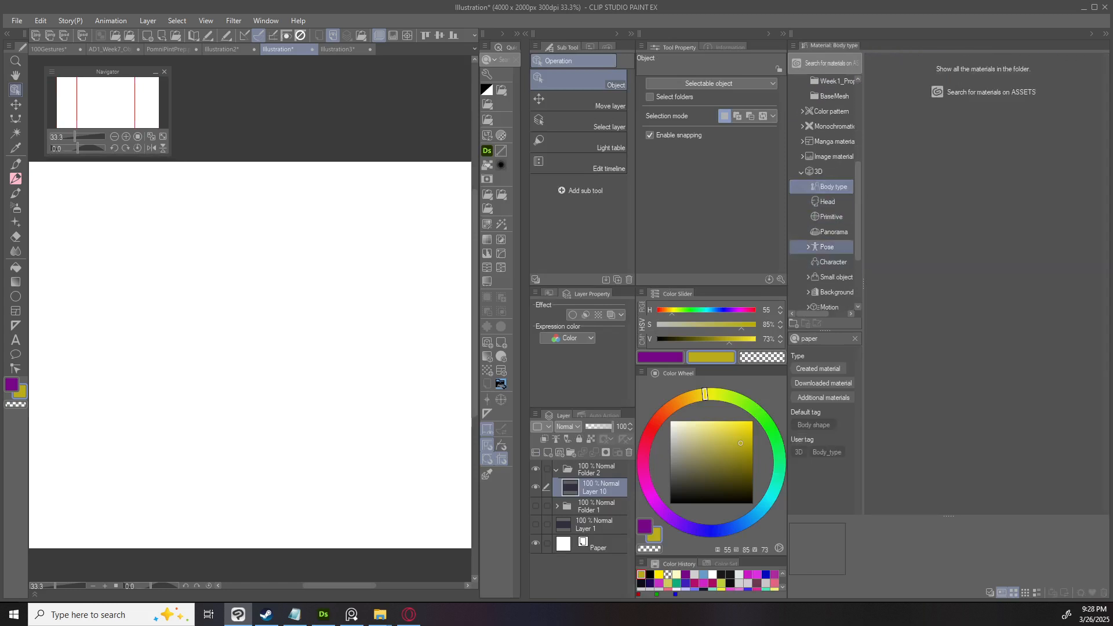
click(854, 339)
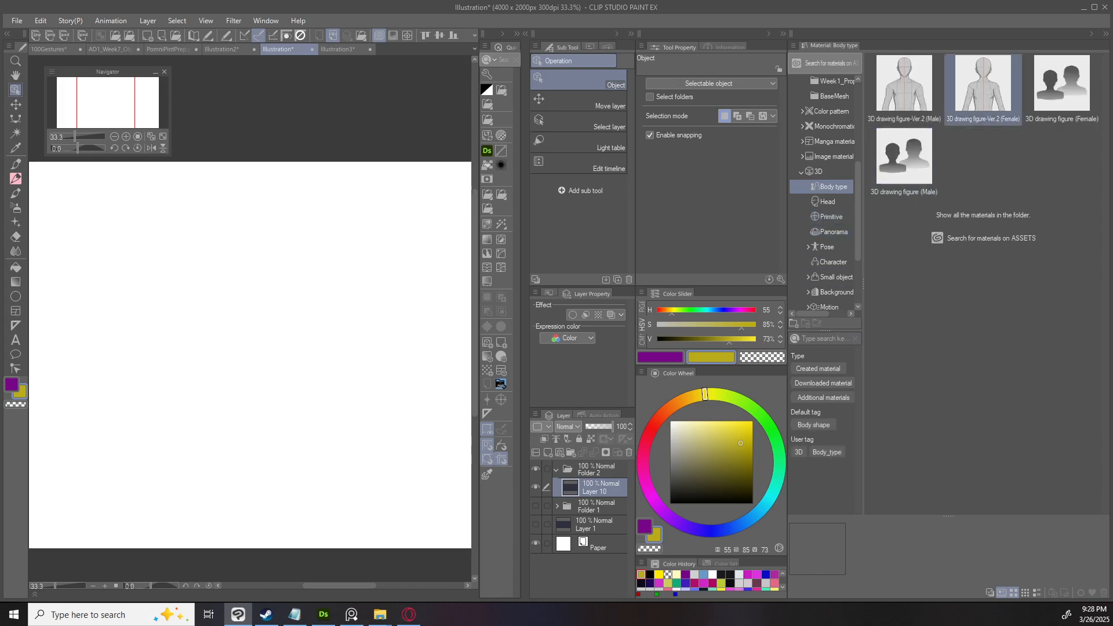
click(982, 88)
drag(903, 89, 224, 333)
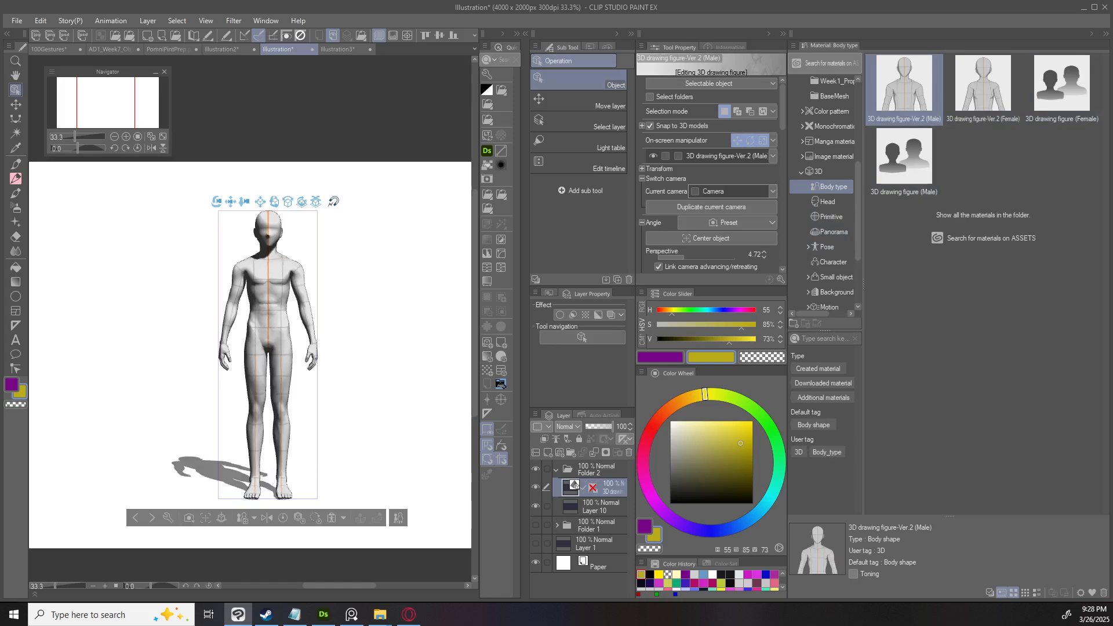
click(1106, 34)
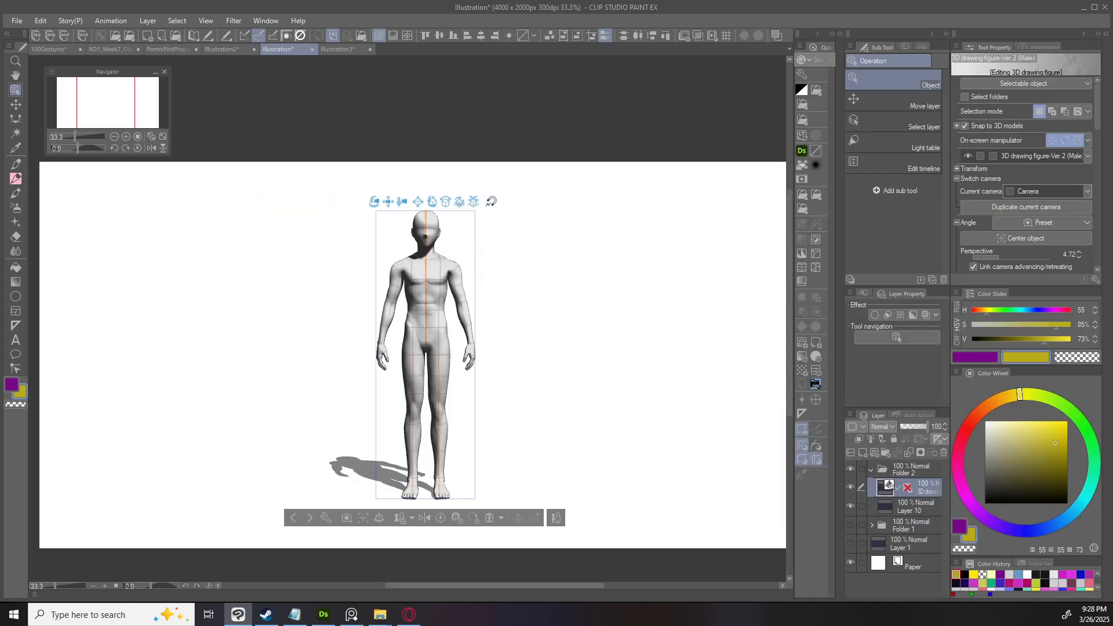
Move the empty raster layer above the 3D figure's layer, and orbit the camera to a slightly raised three-quarter view of the figure.
click(914, 506)
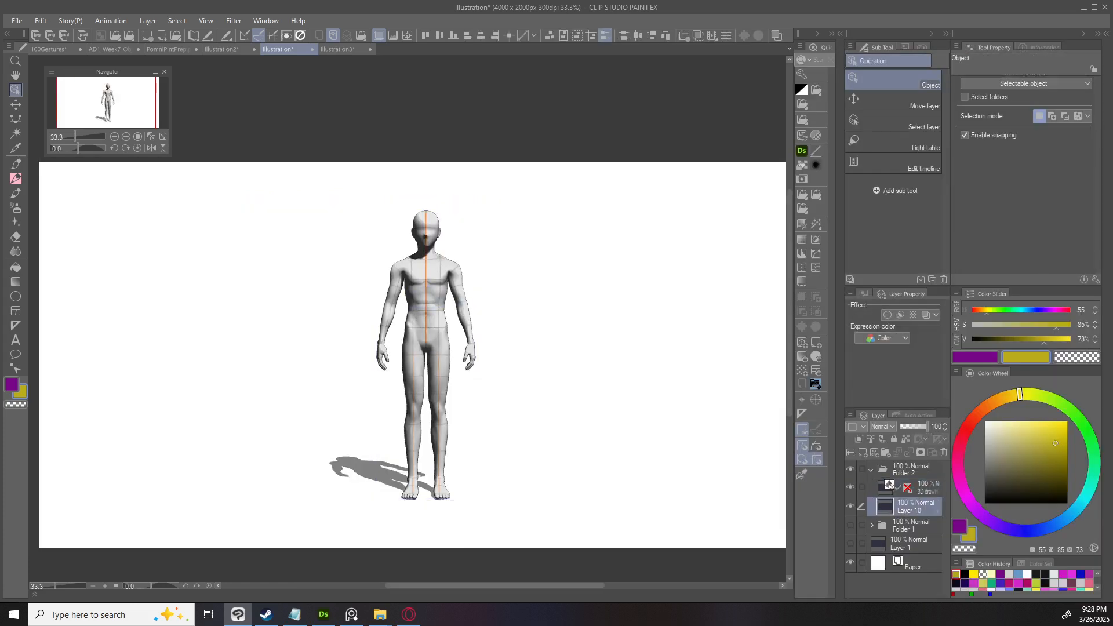
drag(905, 476, 904, 478)
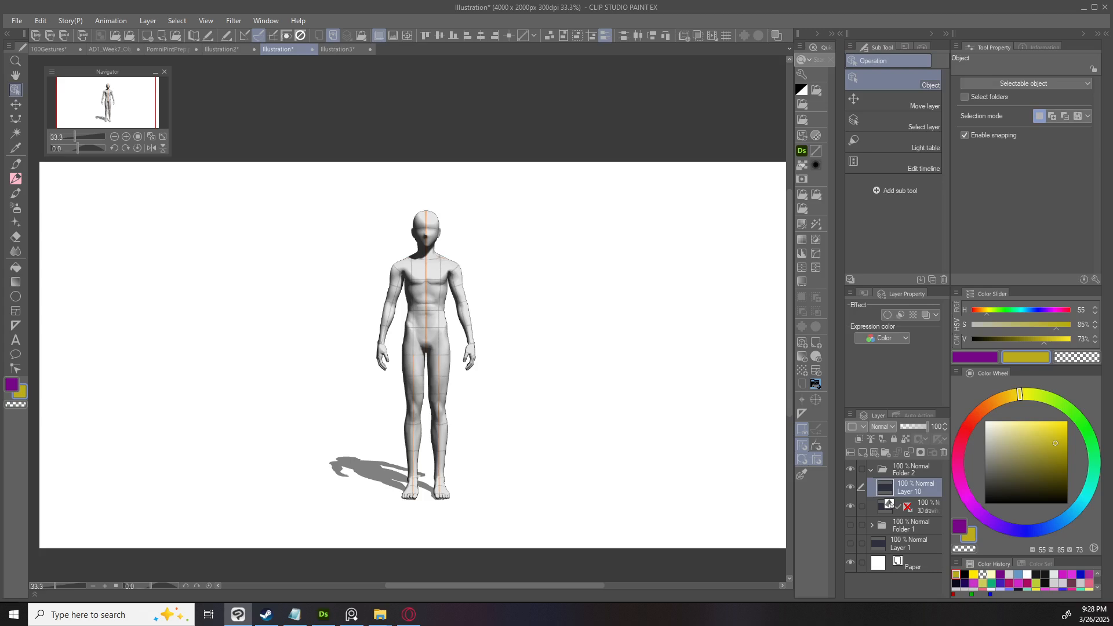
click(436, 271)
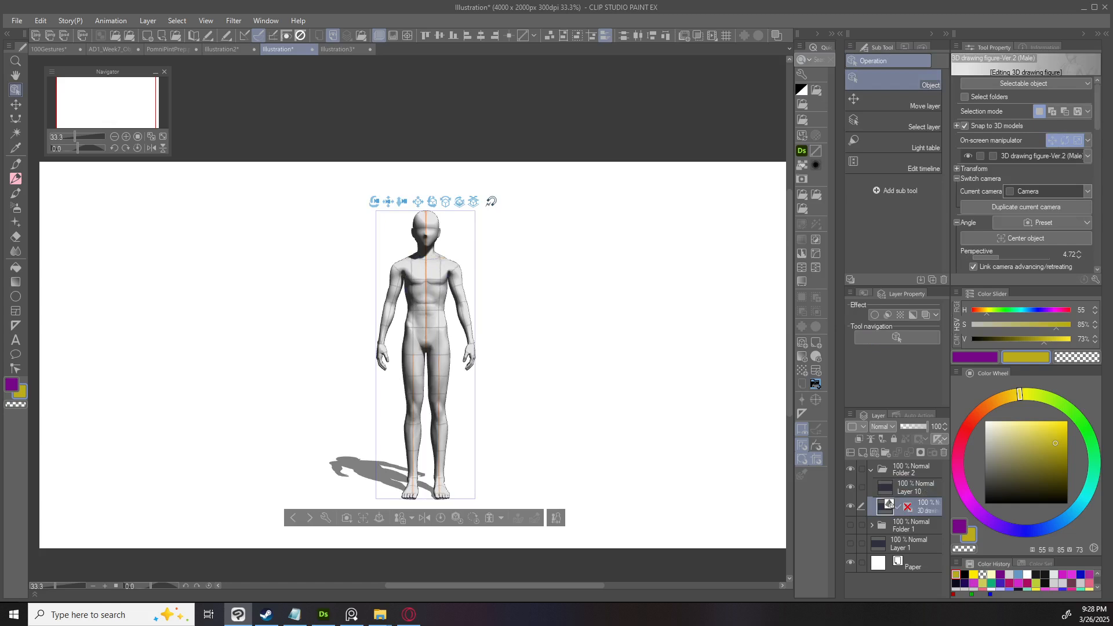
drag(374, 201, 441, 205)
scroll(619, 306, down, 1)
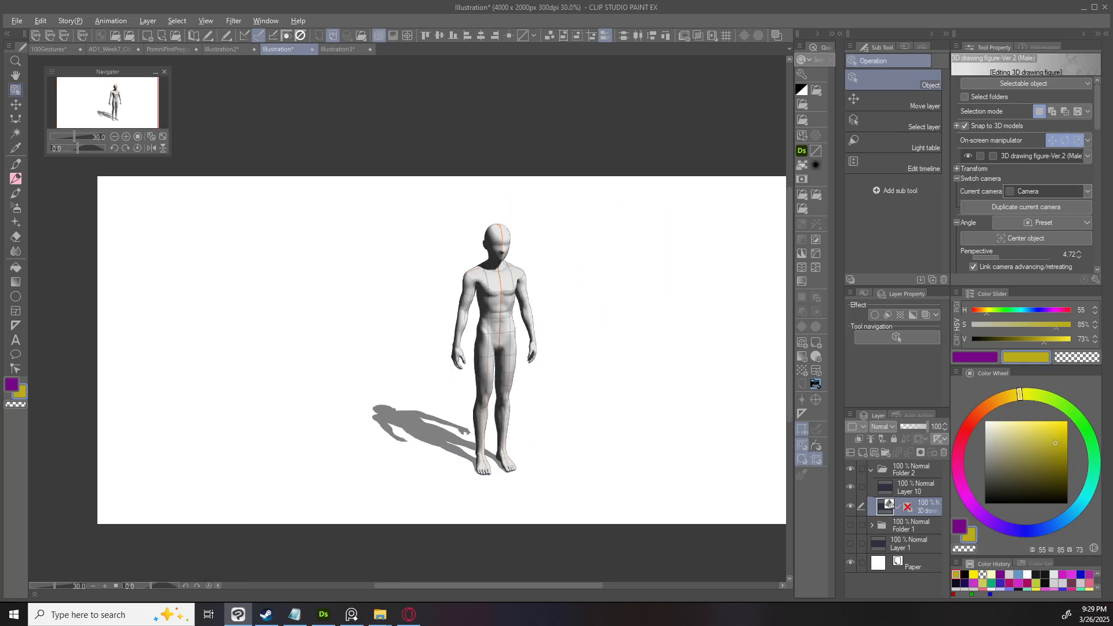
scroll(619, 309, up, 1)
drag(444, 205, 407, 211)
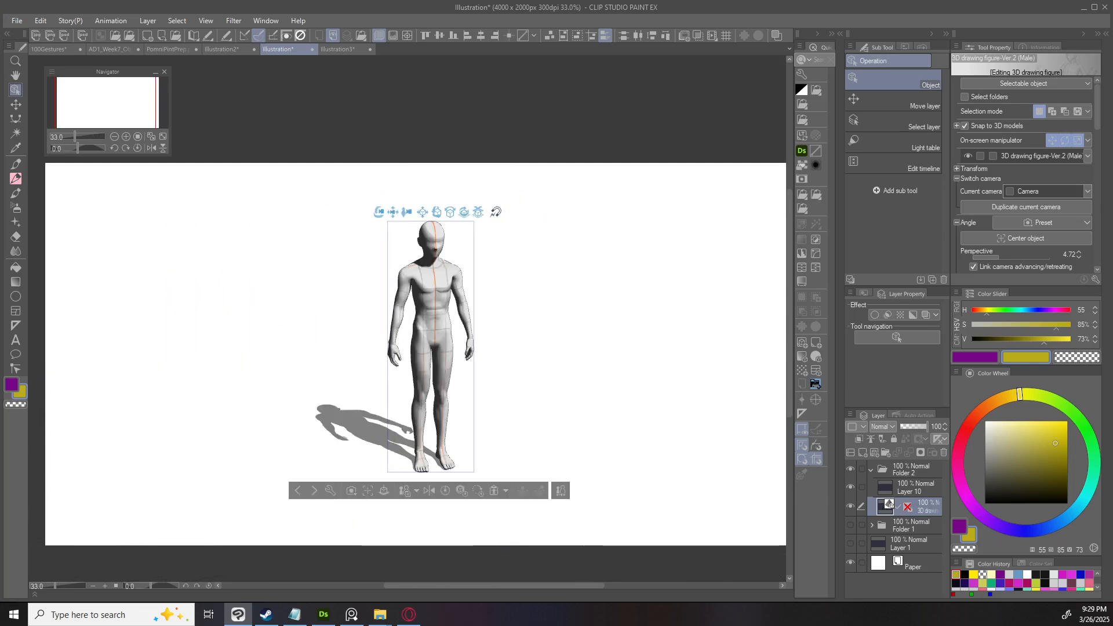
Zoom and pan the canvas around the figure, try moving the figure's 3D camera, and undo the camera move.
scroll(515, 338, up, 6)
scroll(475, 351, down, 6)
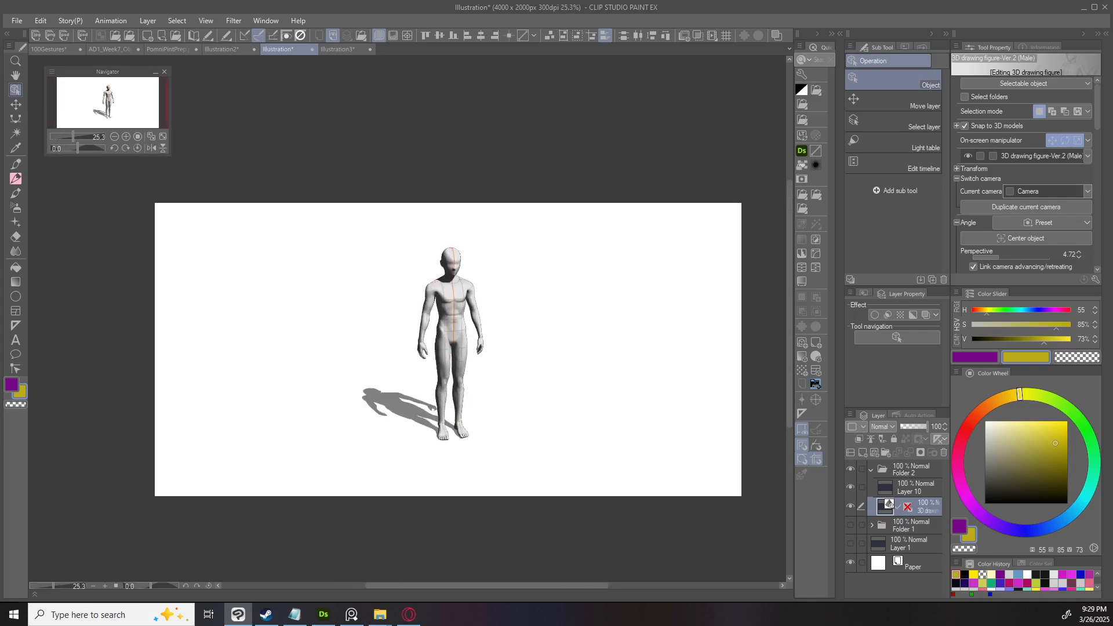
key(ctrl+z)
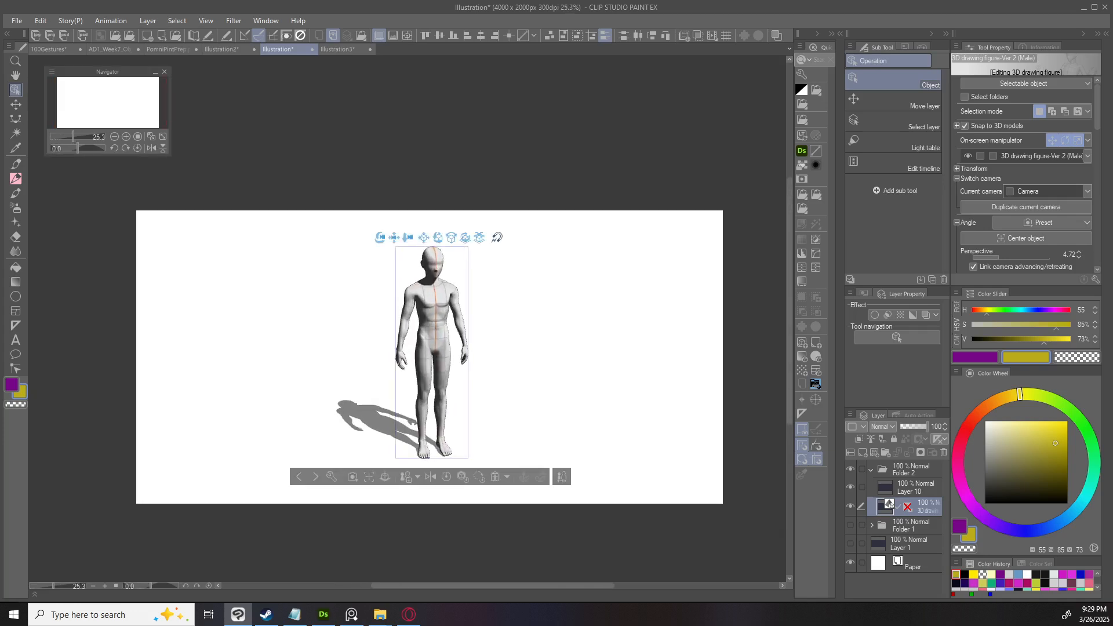
scroll(473, 337, up, 10)
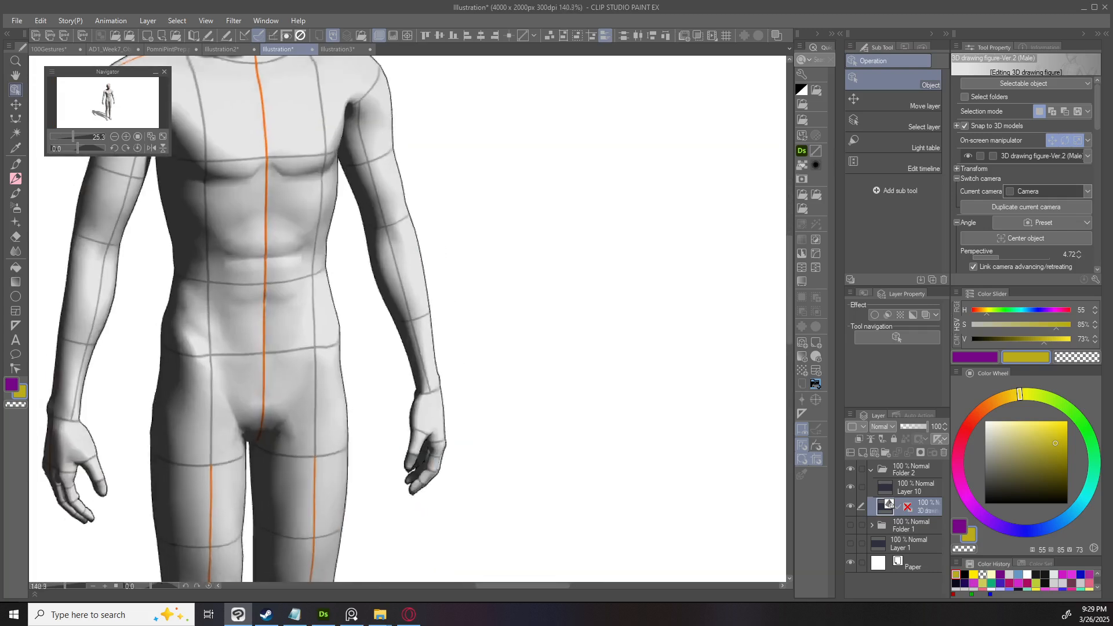
key(ctrl+space)
drag(508, 359, 412, 341)
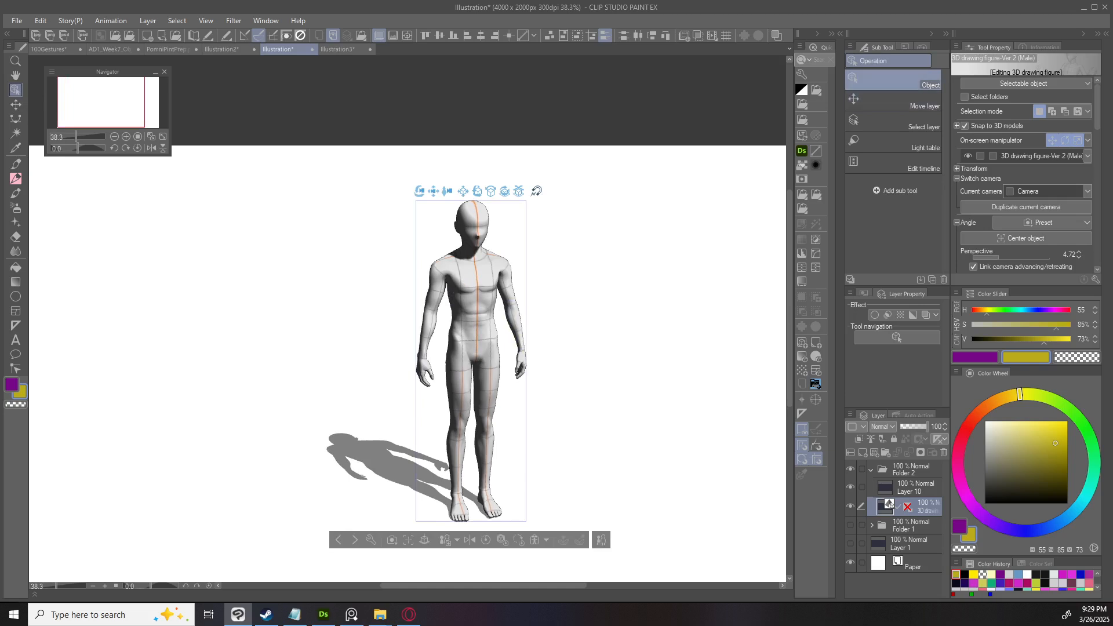
key(space)
drag(543, 391, 502, 371)
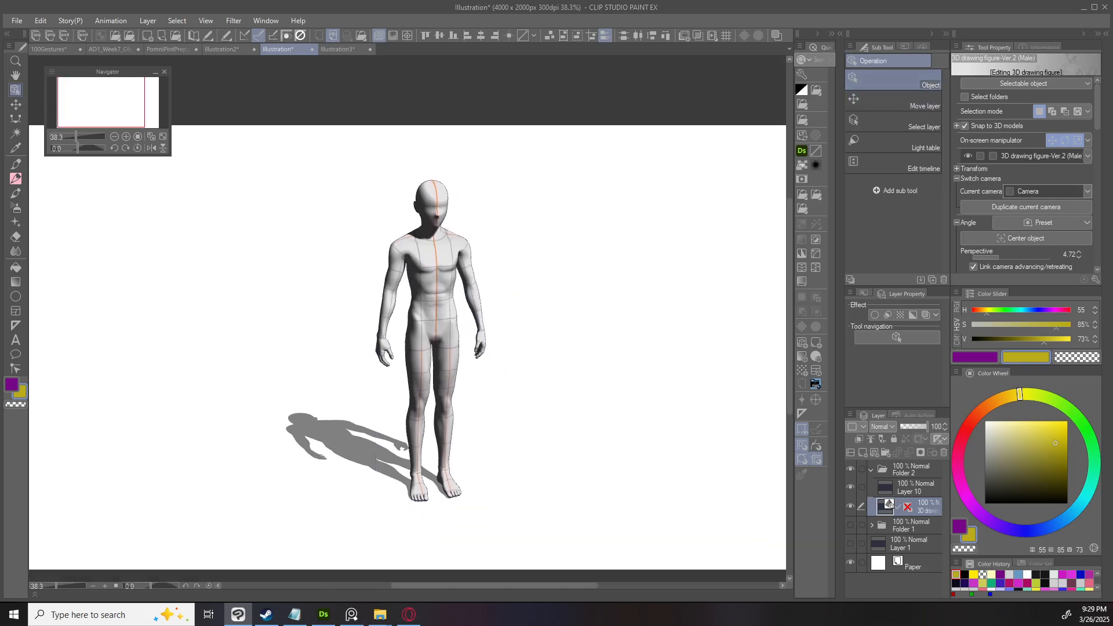
drag(393, 170, 211, 144)
key(ctrl+z)
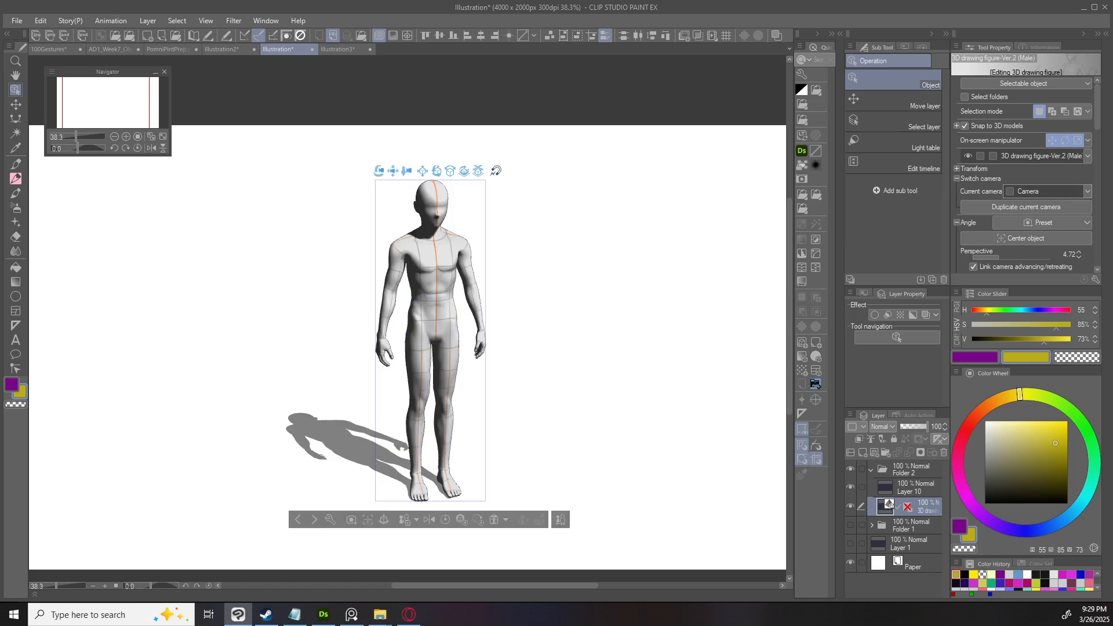
Activate the raster layer above the 3D figure and set the drawing color to black.
click(909, 487)
drag(476, 304, 390, 296)
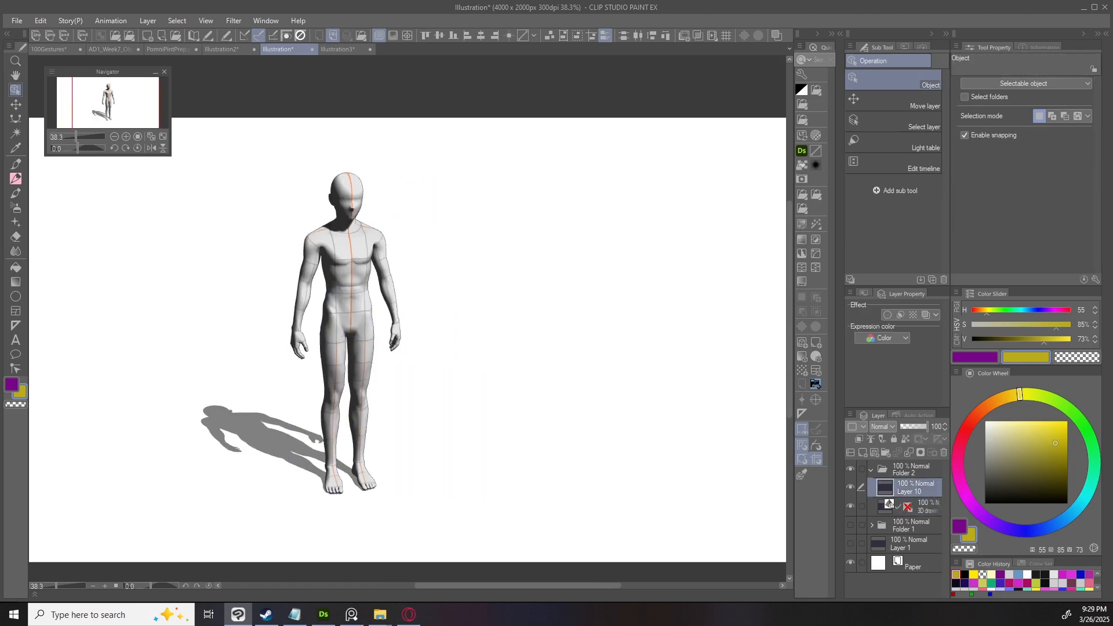
click(984, 504)
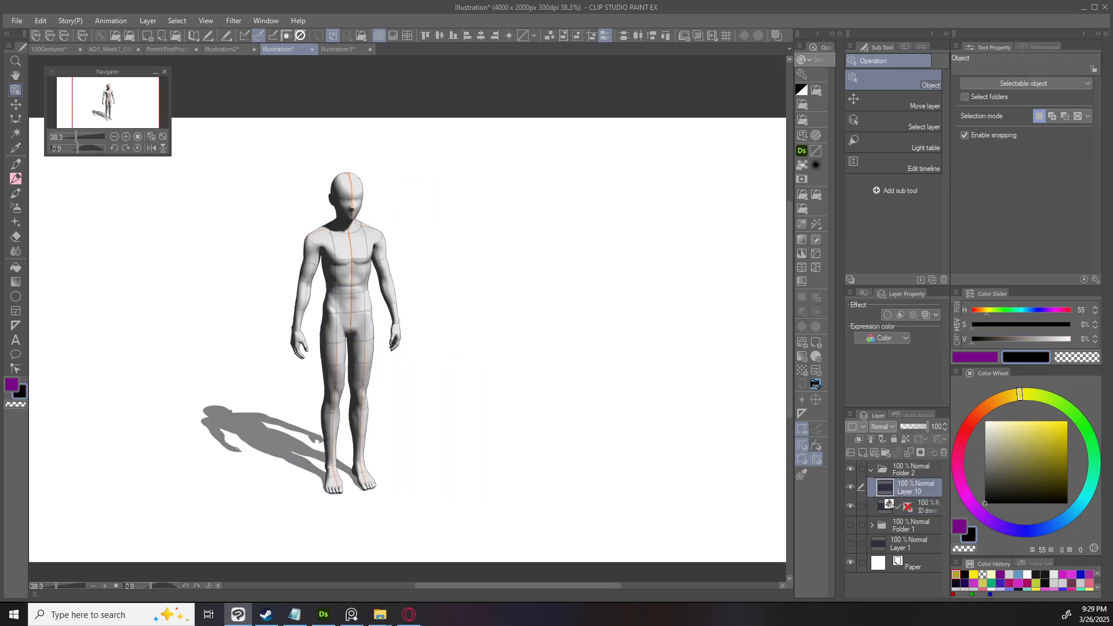
key(p)
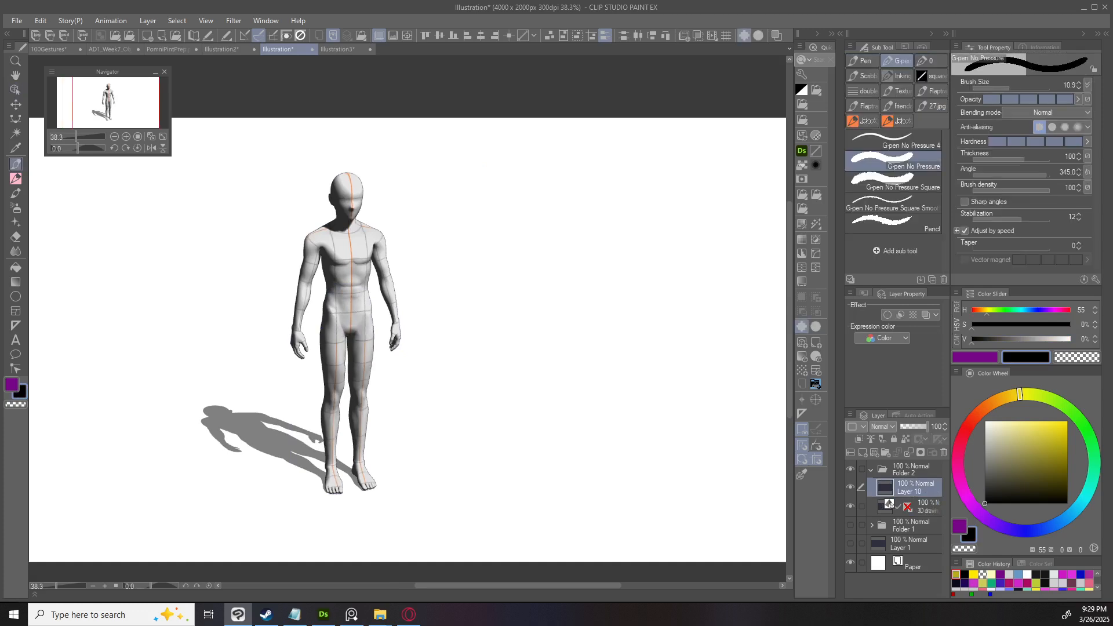
key(o)
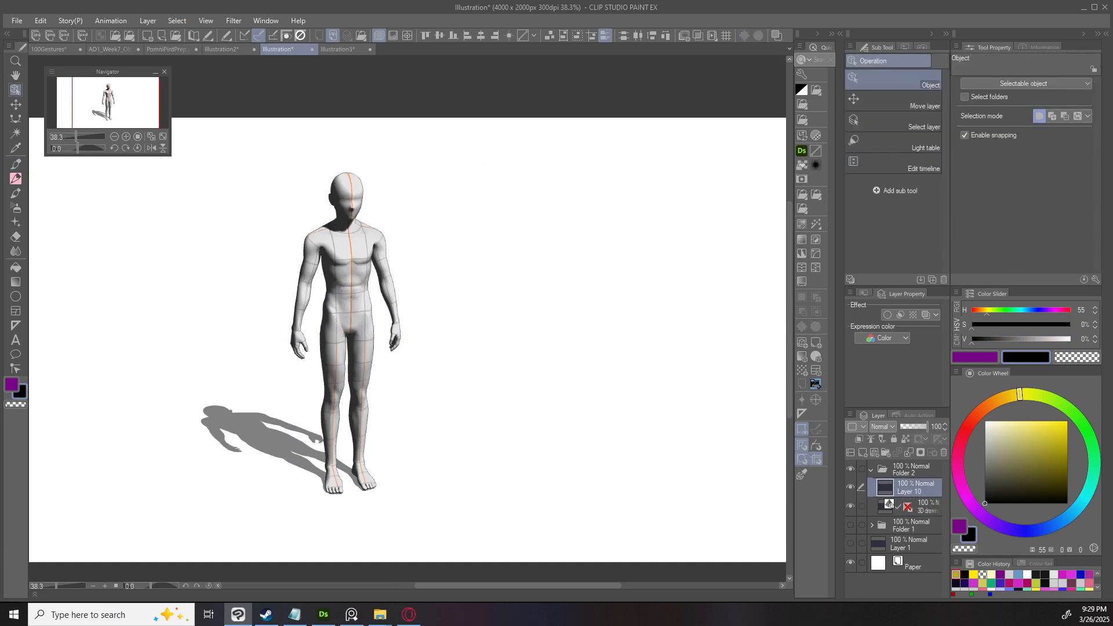
Orbit the camera further around the figure and bend its right forearm at the elbow across the front of the waist.
click(312, 261)
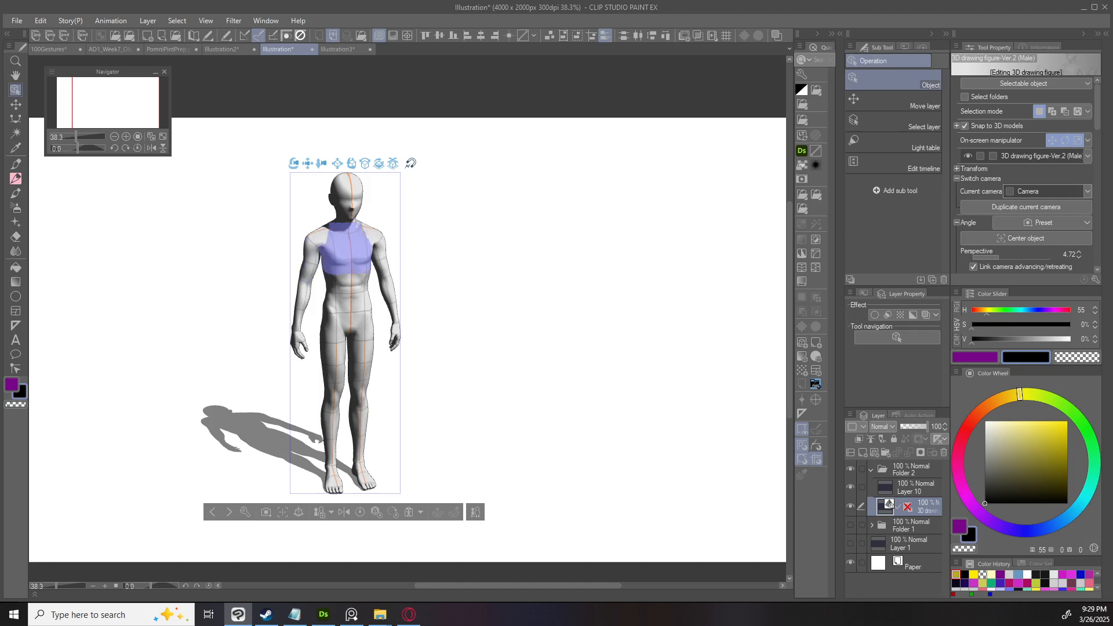
drag(440, 255, 475, 256)
click(313, 264)
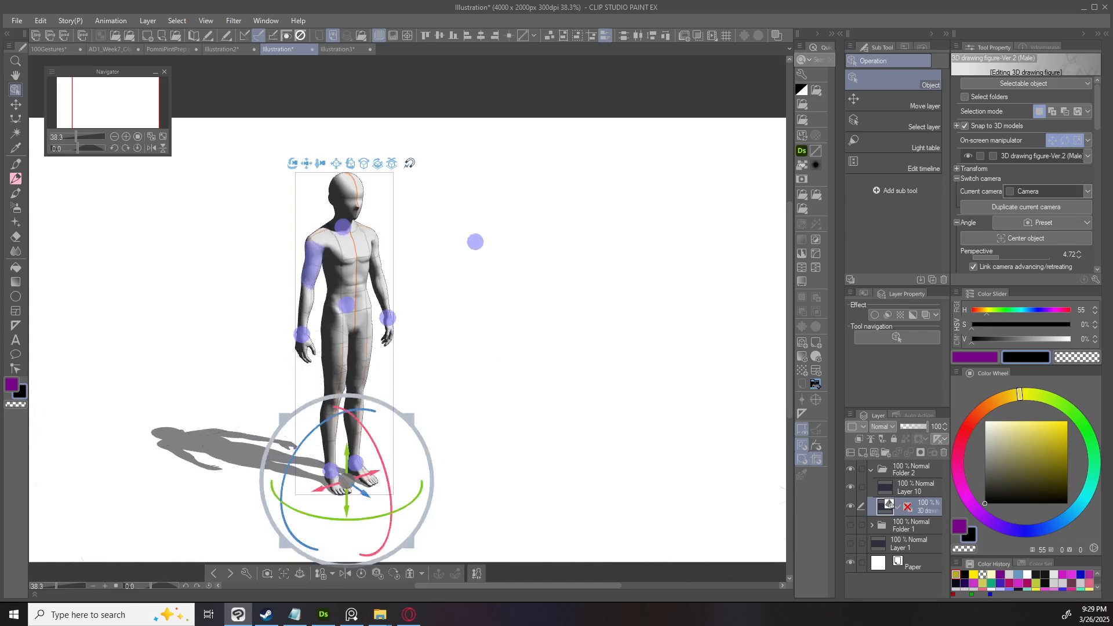
click(313, 264)
click(347, 284)
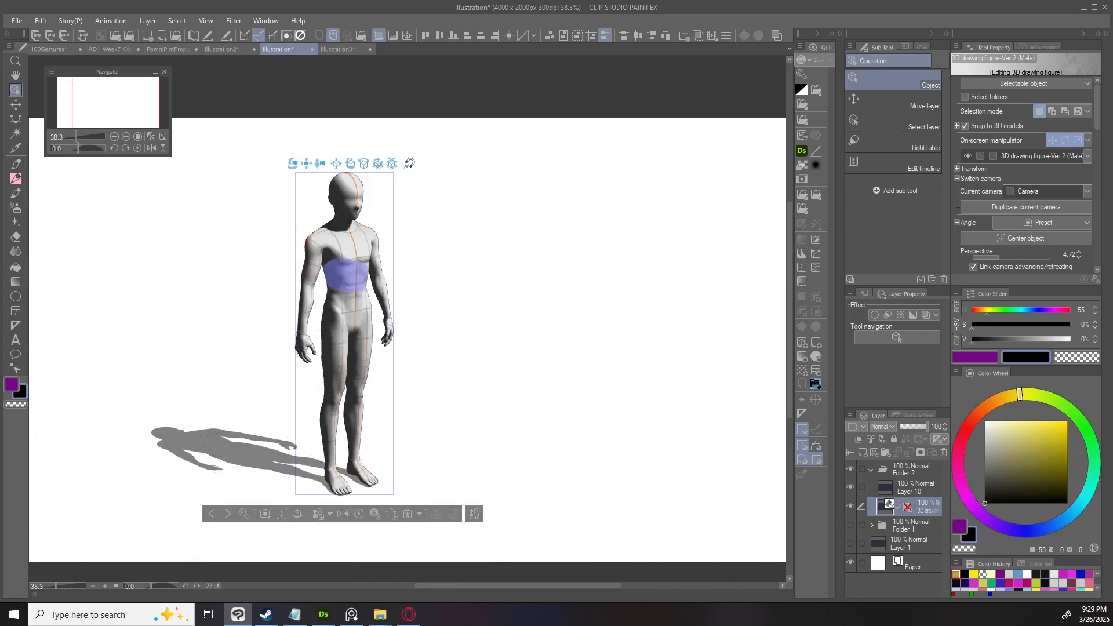
click(303, 313)
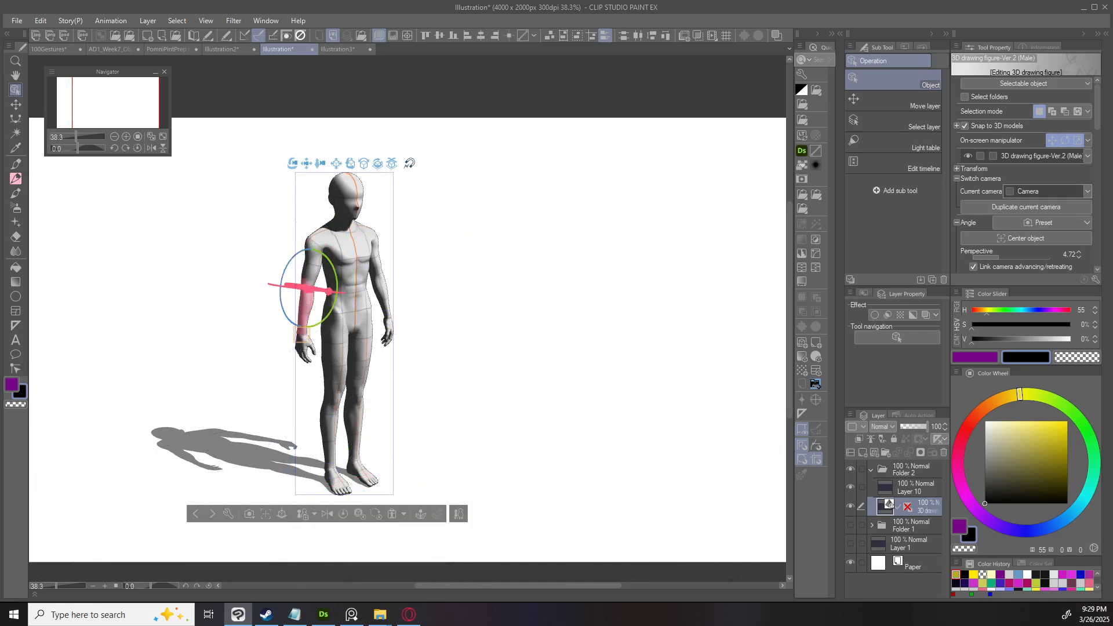
drag(326, 319, 347, 255)
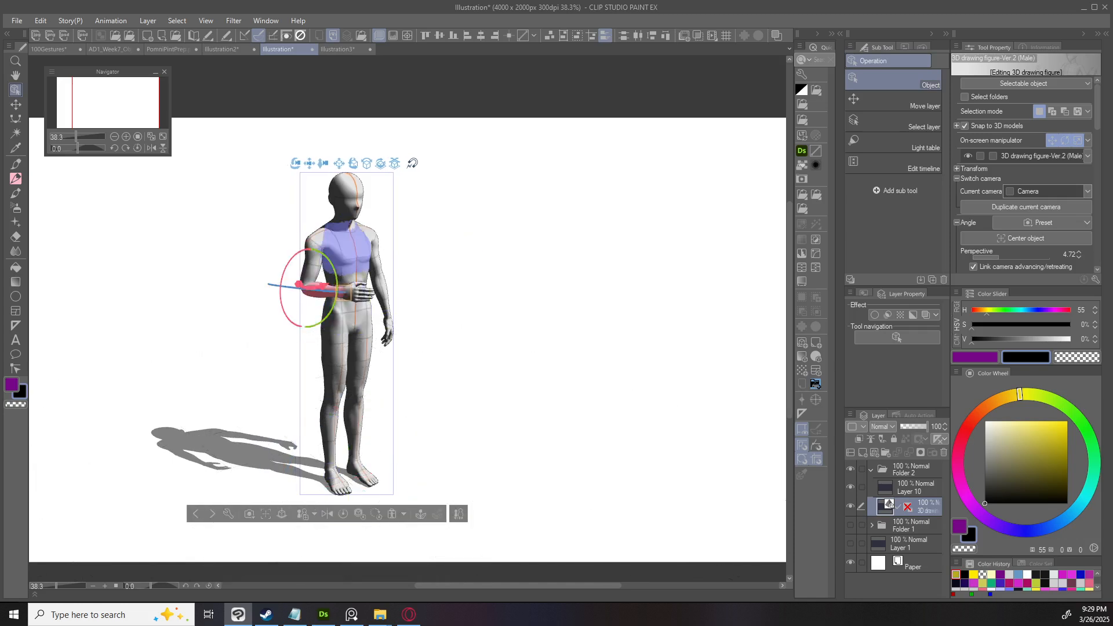
Raise the figure's left arm to shoulder height and swing its left thigh forward.
click(371, 252)
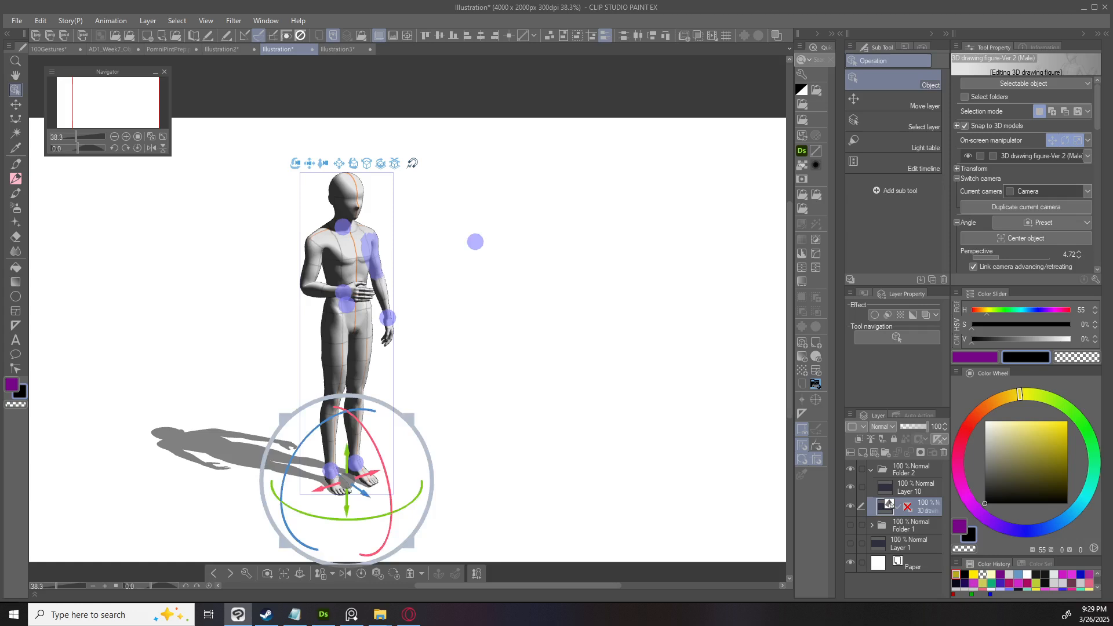
drag(386, 203, 339, 214)
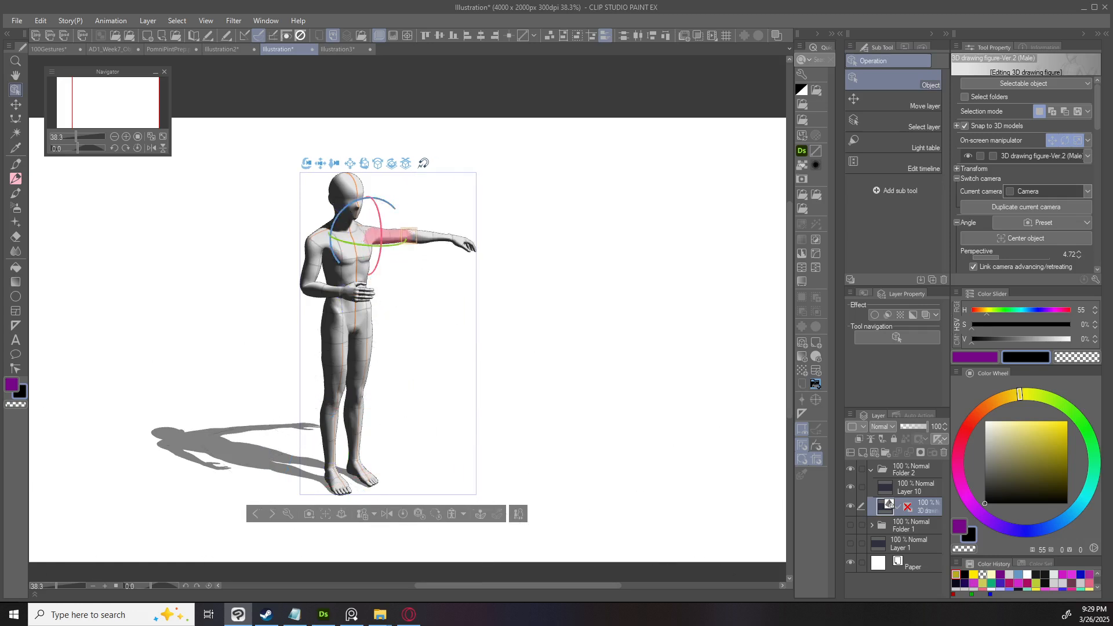
click(356, 354)
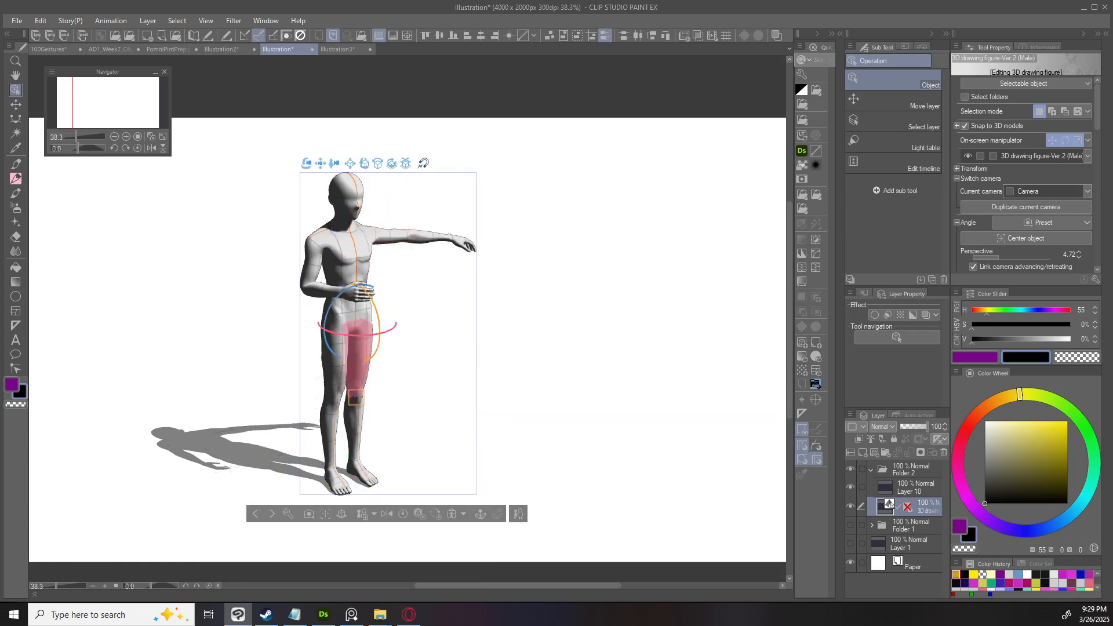
drag(373, 352, 377, 307)
Turn the figure to a side view, tilt its hips into a forward running lean, and bend both lower legs at the knees.
drag(261, 267, 339, 264)
click(348, 310)
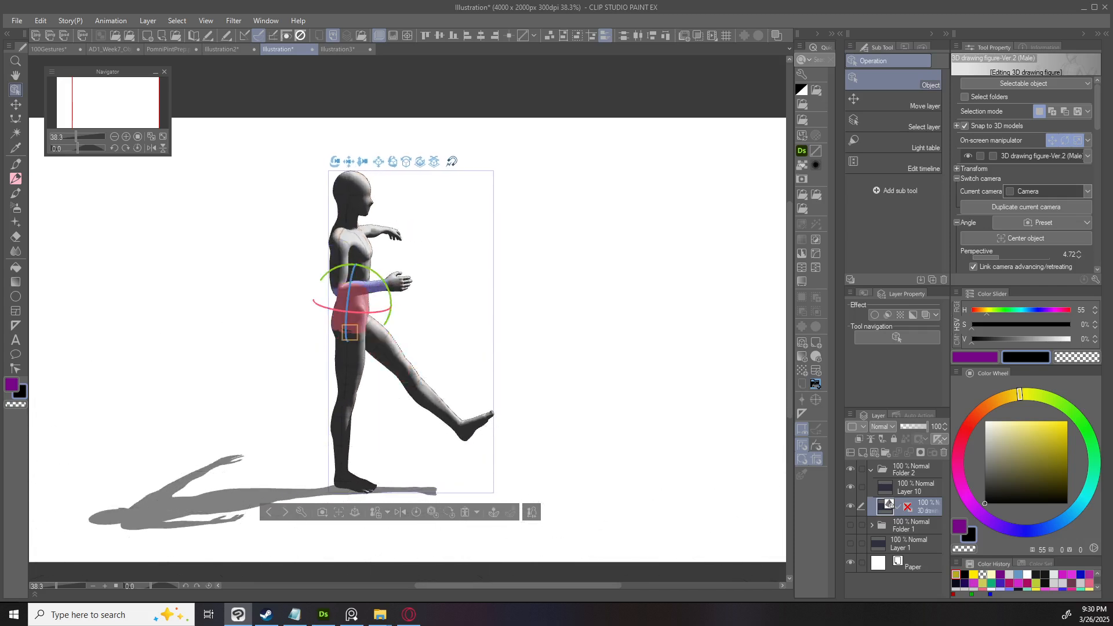
drag(387, 287, 391, 305)
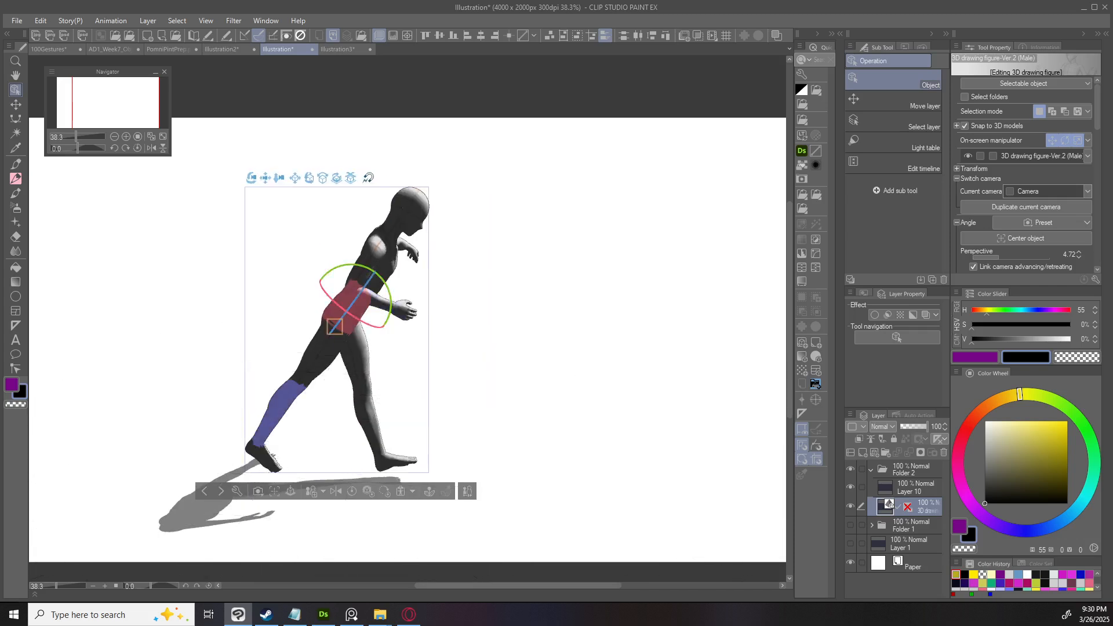
click(281, 405)
drag(307, 365, 307, 401)
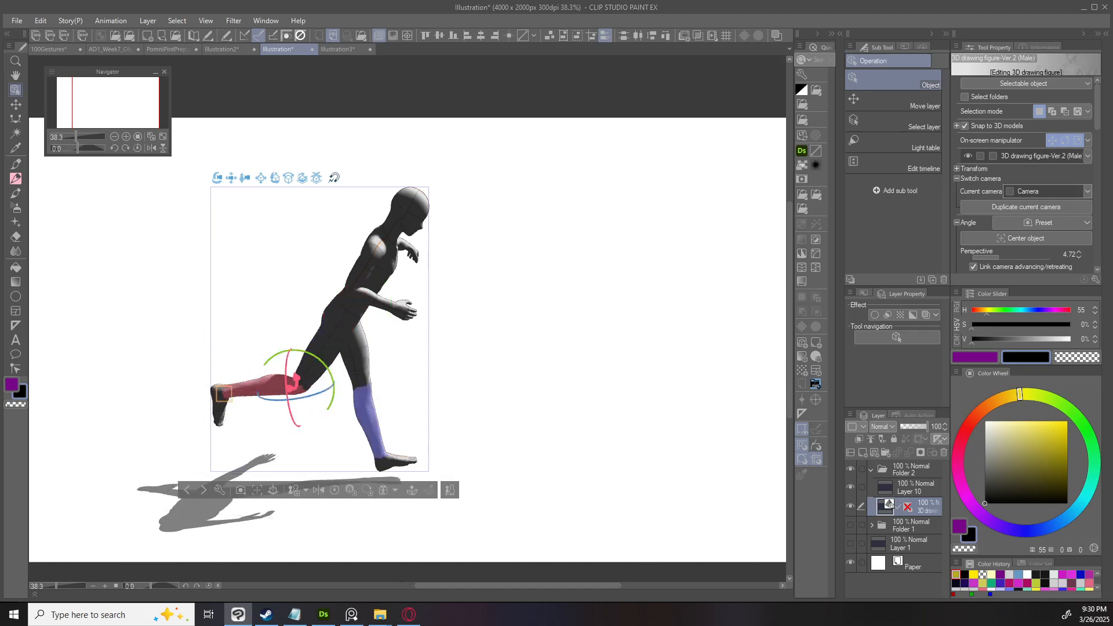
click(368, 415)
drag(395, 371, 400, 387)
Rotate the figure's chest backward so the upper body is more upright over the leaning hips.
mouse_move(510, 348)
mouse_down()
mouse_move(463, 348)
mouse_move(522, 348)
mouse_up()
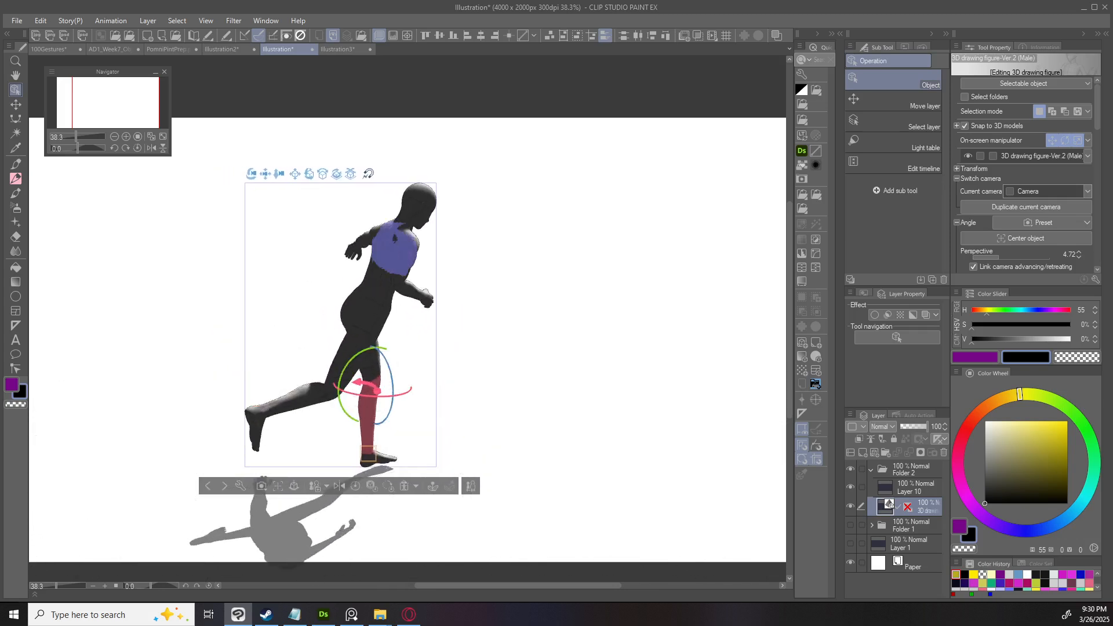
click(394, 239)
drag(370, 236, 371, 240)
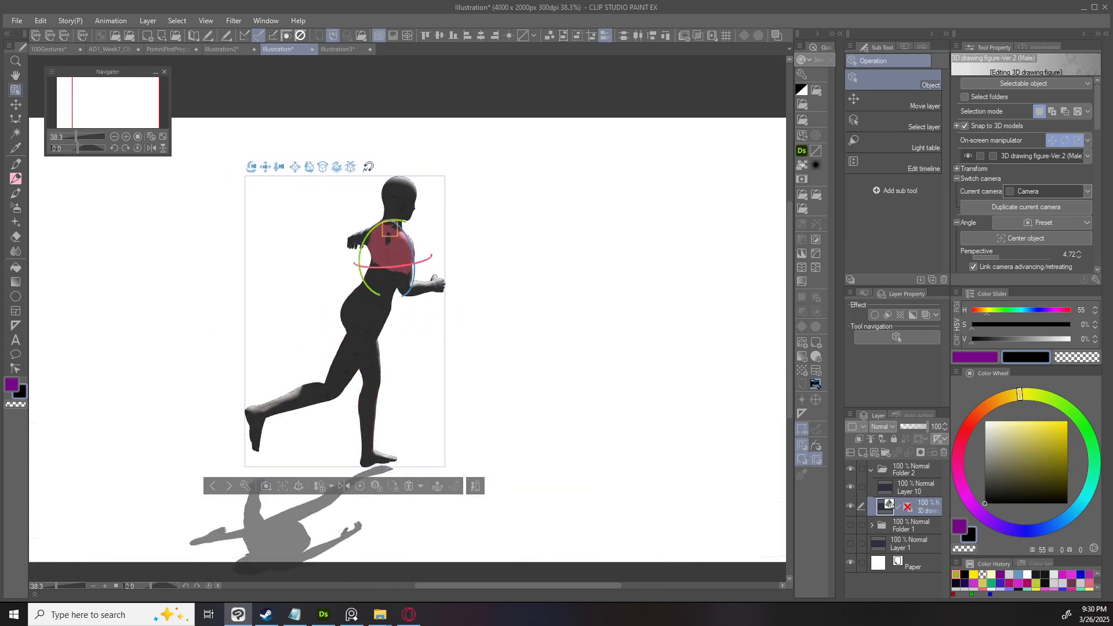
Try tilting the figure's head back, and undo the head tilt.
drag(510, 348, 475, 348)
drag(406, 200, 375, 196)
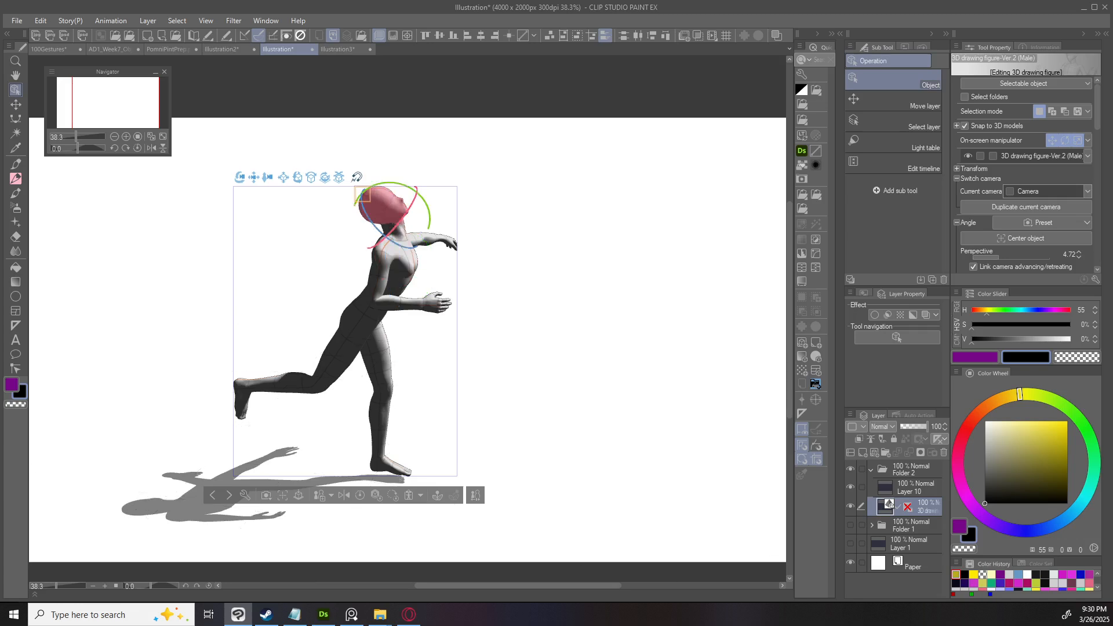
drag(510, 348, 475, 348)
key(ctrl+z)
key(ctrl+z)
key(ctrl+z)
key(ctrl+y)
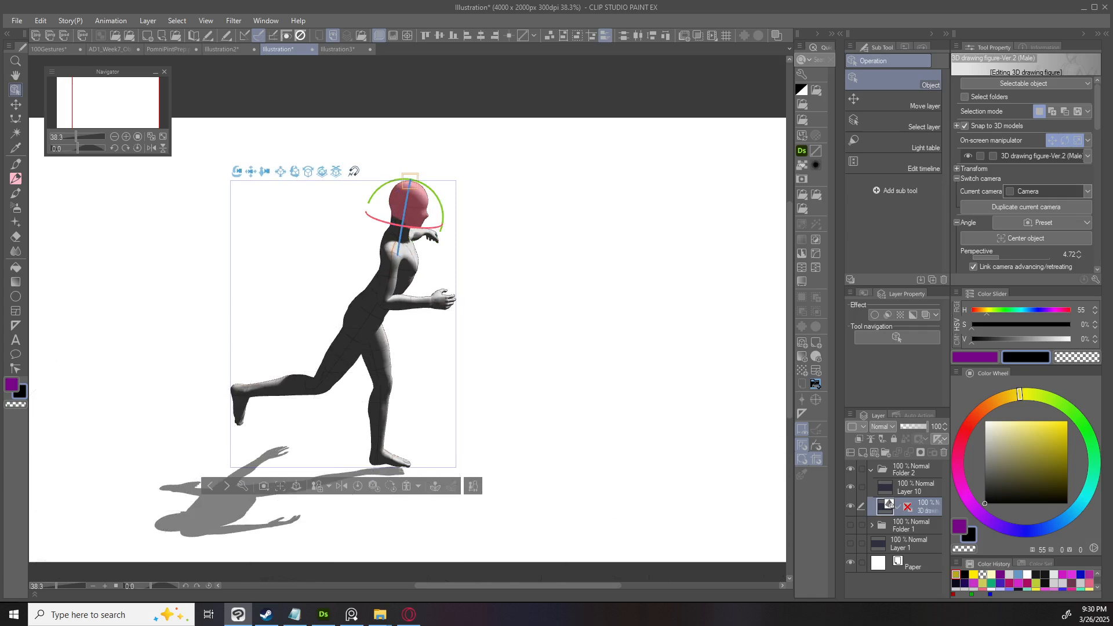
Tilt the figure's head slightly forward in the side view and orbit the camera round to a front view.
drag(435, 194, 452, 238)
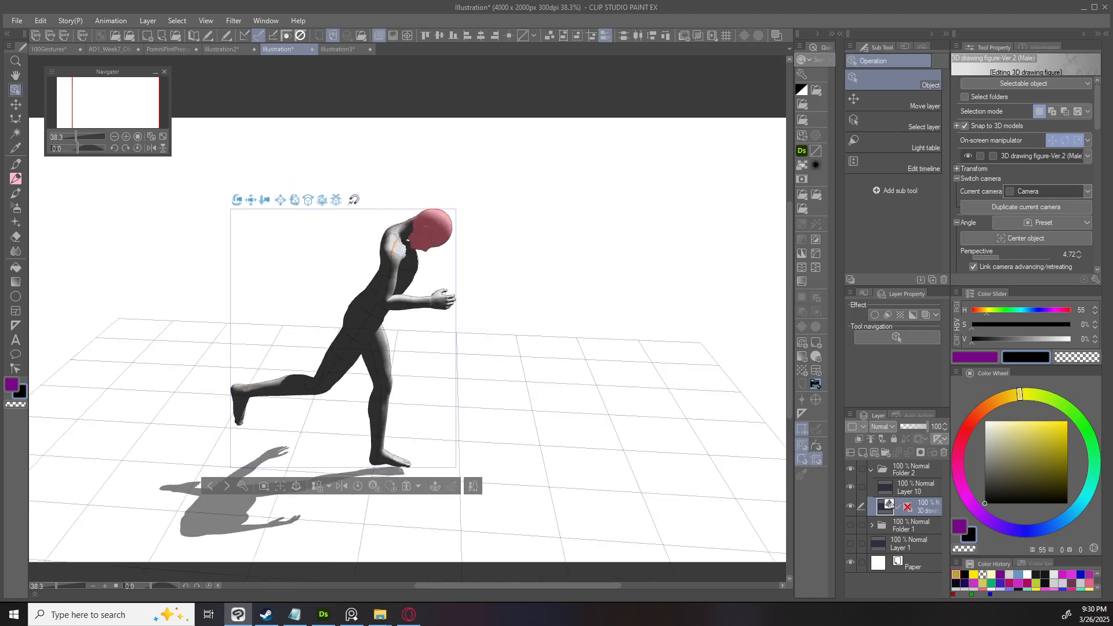
key(ctrl+z)
key(ctrl+y)
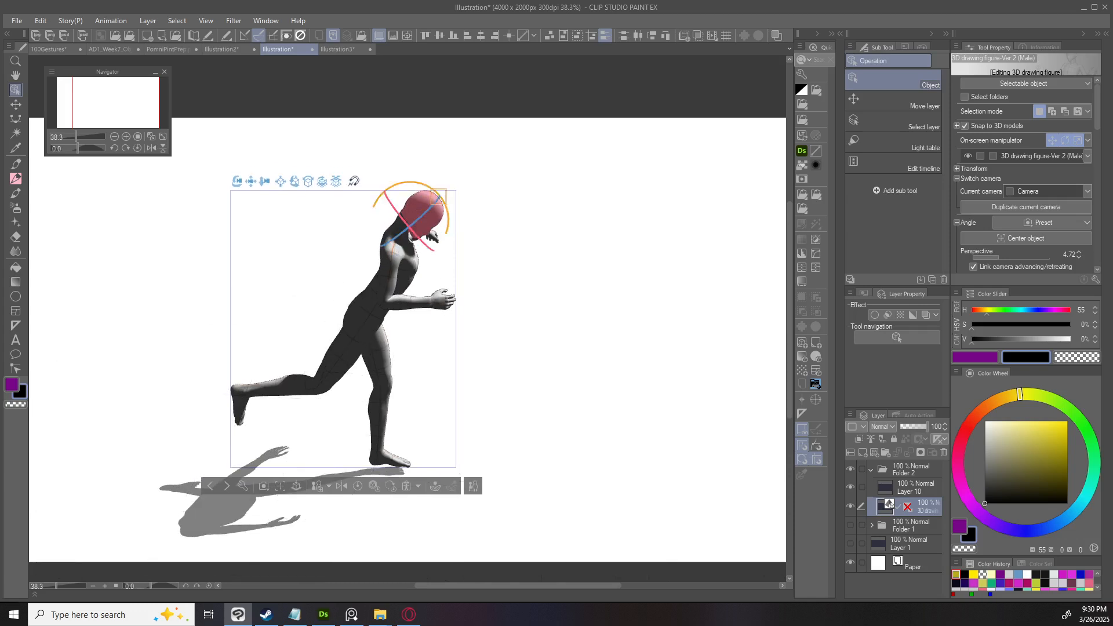
mouse_move(438, 197)
mouse_down()
mouse_move(448, 221)
mouse_move(428, 188)
mouse_up()
drag(325, 273, 265, 291)
drag(332, 283, 301, 250)
drag(440, 313, 385, 308)
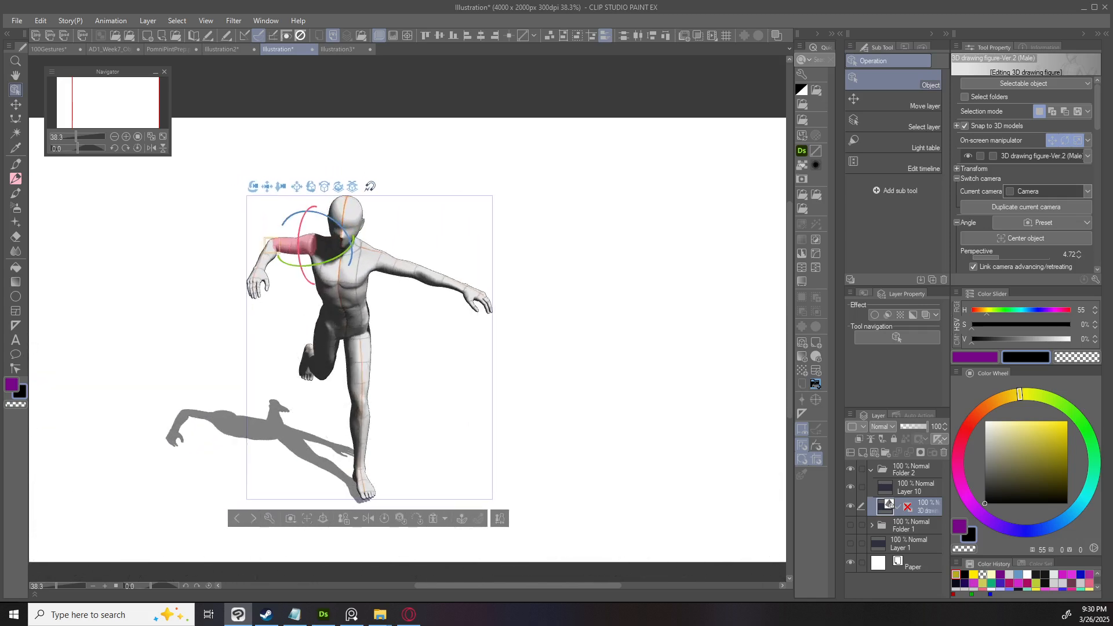
Try moving the figure's left hand across its torso with the wrist's joint controller, so the whole arm follows.
drag(267, 186, 287, 118)
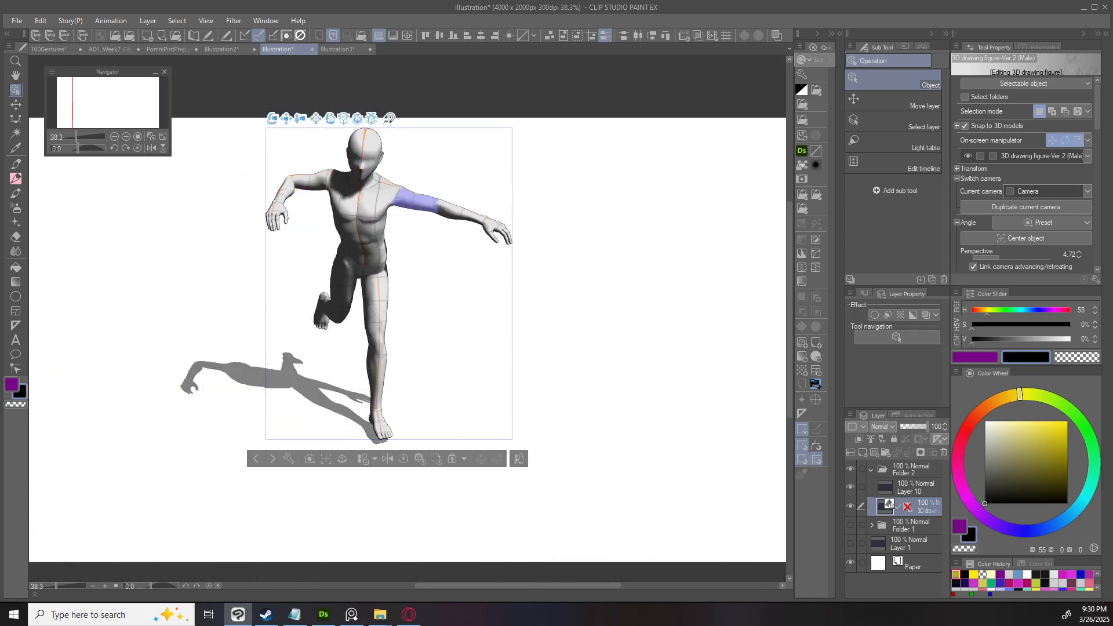
click(415, 200)
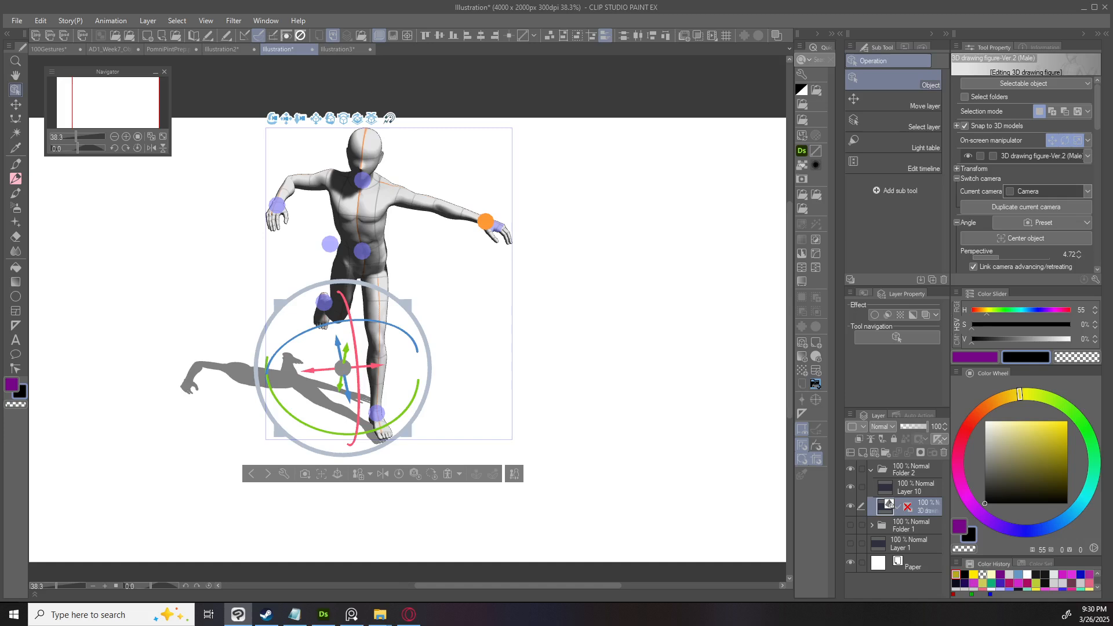
click(486, 222)
drag(406, 263, 394, 325)
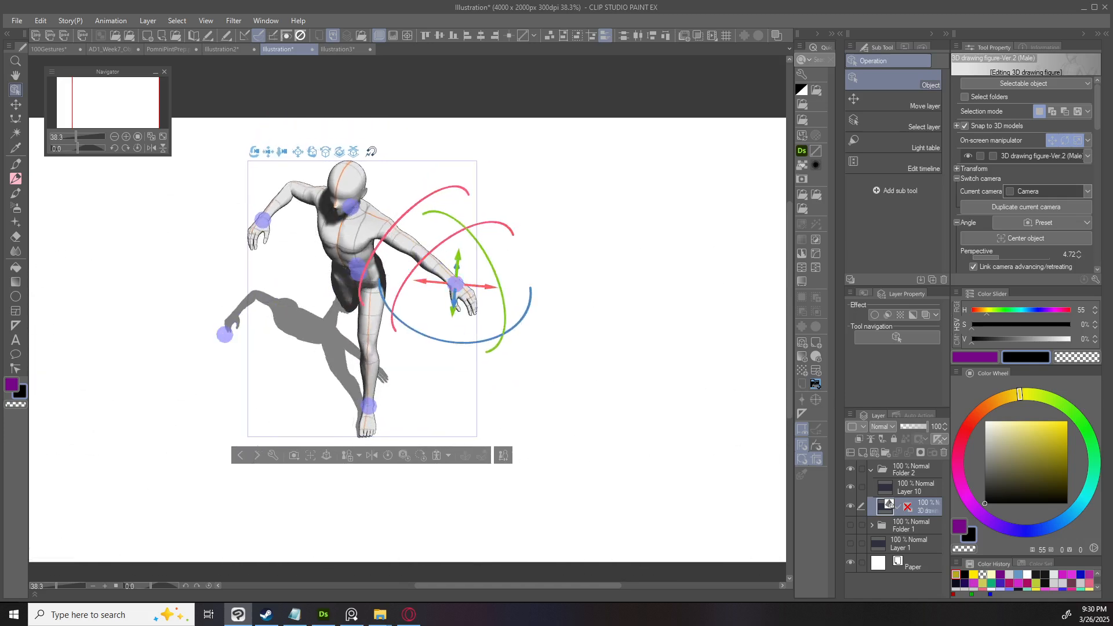
drag(481, 286, 400, 266)
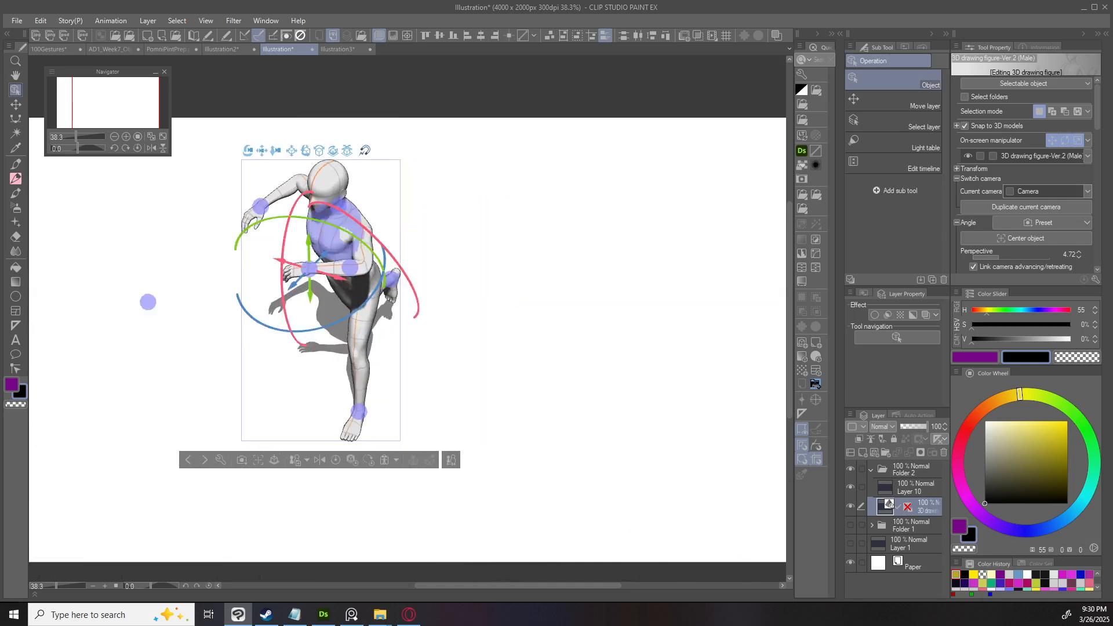
drag(310, 293, 310, 329)
drag(441, 266, 498, 267)
Undo the hand and camera moves, then try reverting the model to its default pose and undo that too.
key(ctrl+z)
key(ctrl+z)
key(ctrl+z)
key(ctrl+z)
key(ctrl+z)
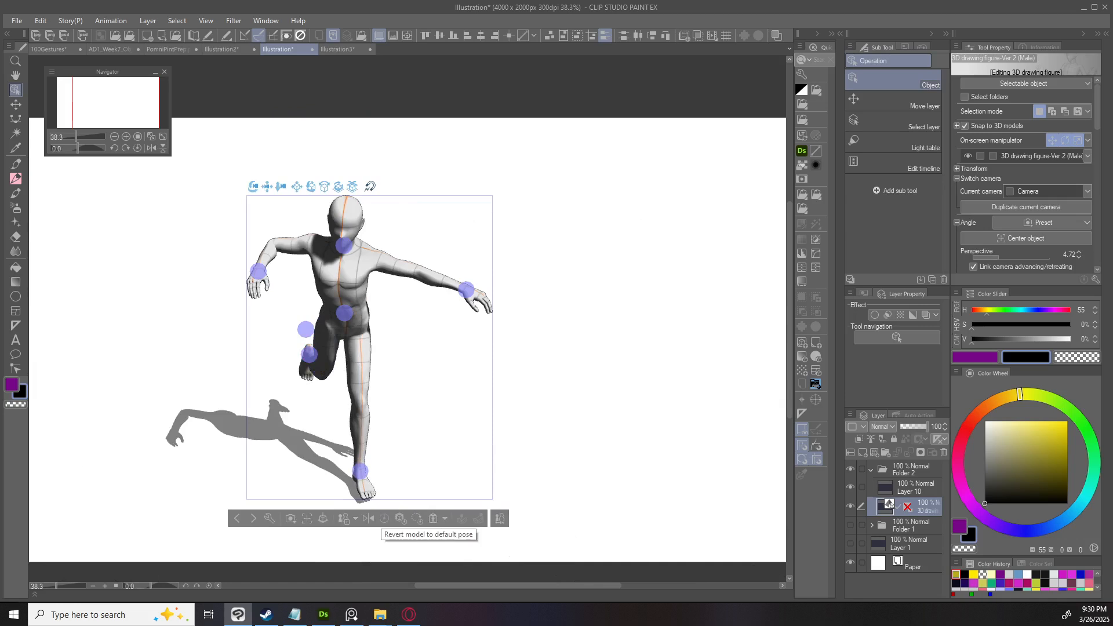
click(400, 518)
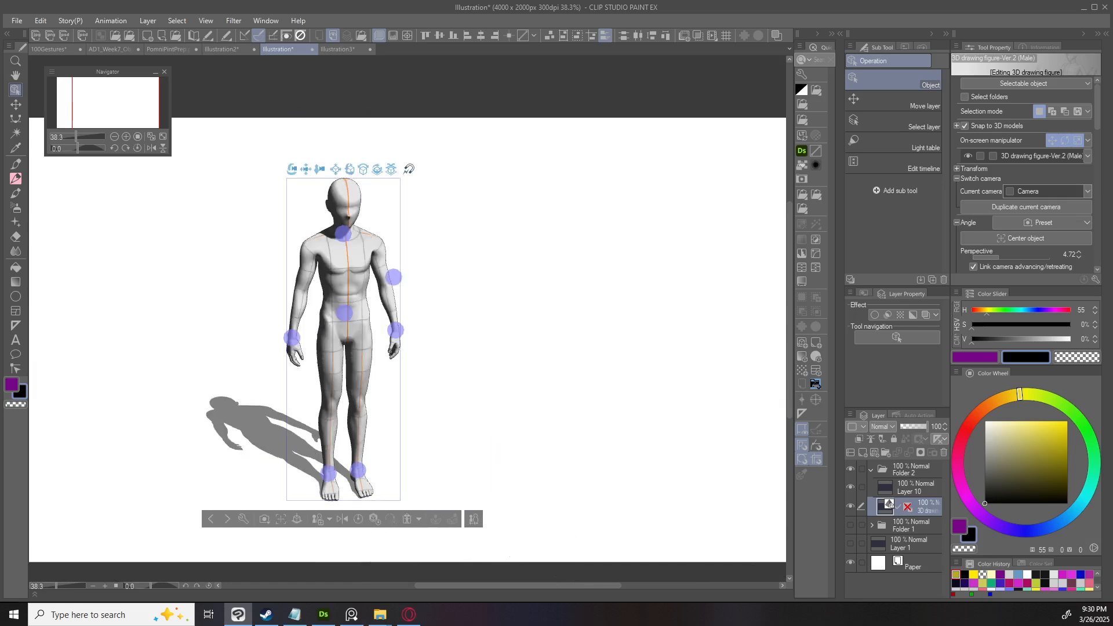
key(ctrl+z)
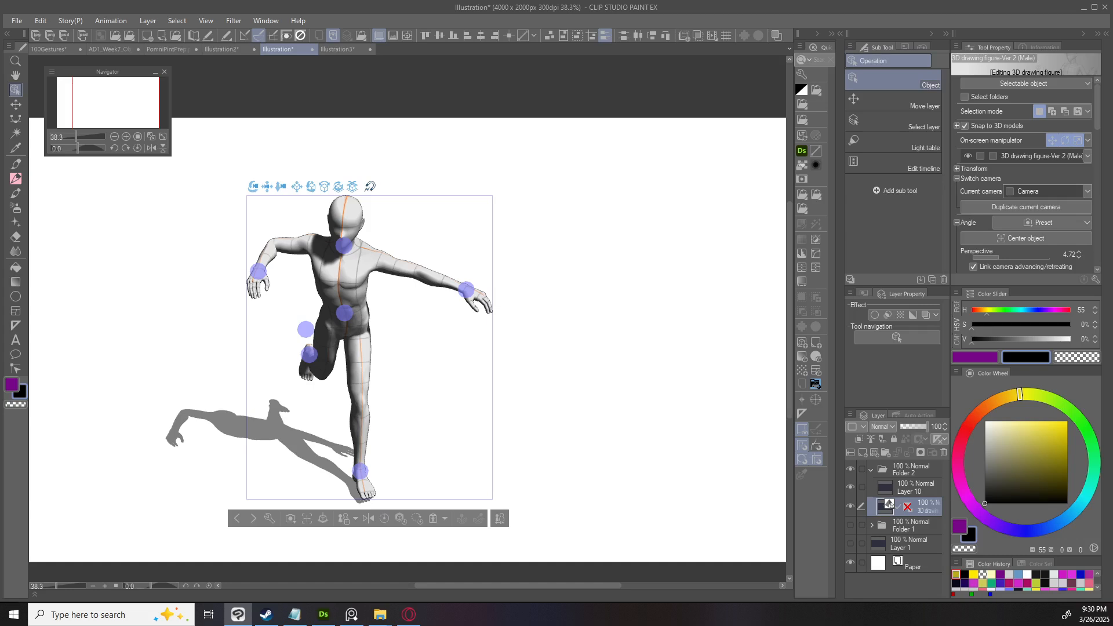
Open the full sub tool settings for the 3D drawing figure and widen the settings window.
mouse_move(1097, 108)
mouse_down()
mouse_move(1096, 216)
mouse_move(1096, 107)
mouse_up()
mouse_move(1096, 107)
mouse_down()
mouse_move(1097, 242)
mouse_move(1096, 107)
mouse_up()
click(1095, 279)
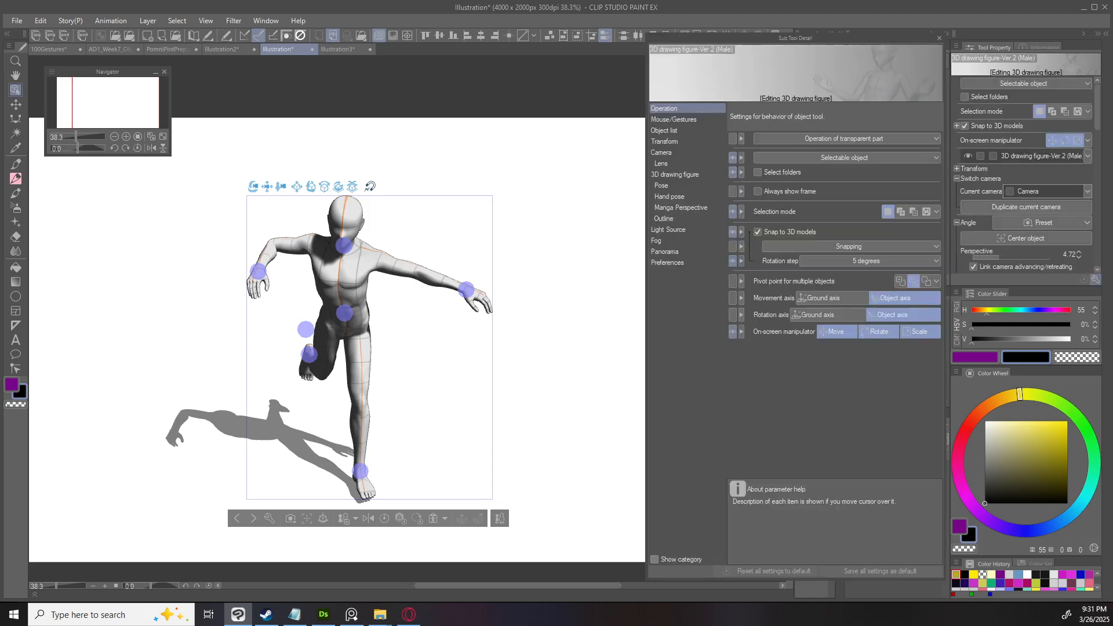
drag(647, 236, 574, 236)
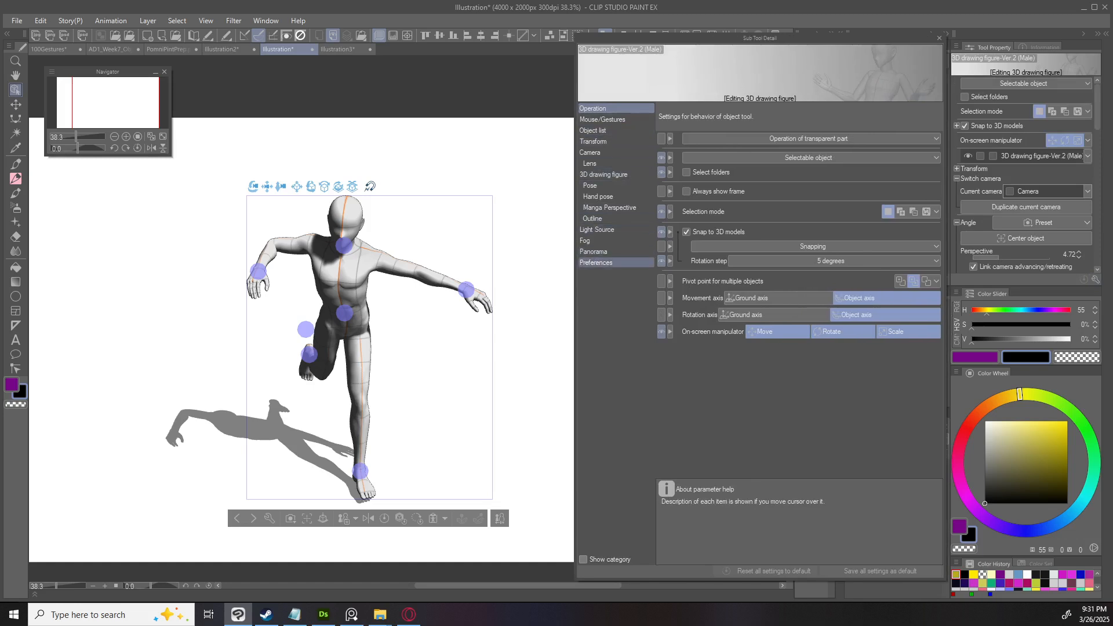
Look over the 3D figure's setting categories, from Preferences up through Light Source, Pose and Camera to Operation.
click(615, 263)
click(615, 251)
click(616, 240)
click(616, 230)
click(615, 219)
click(615, 208)
click(616, 185)
click(615, 174)
click(616, 153)
click(615, 142)
click(615, 108)
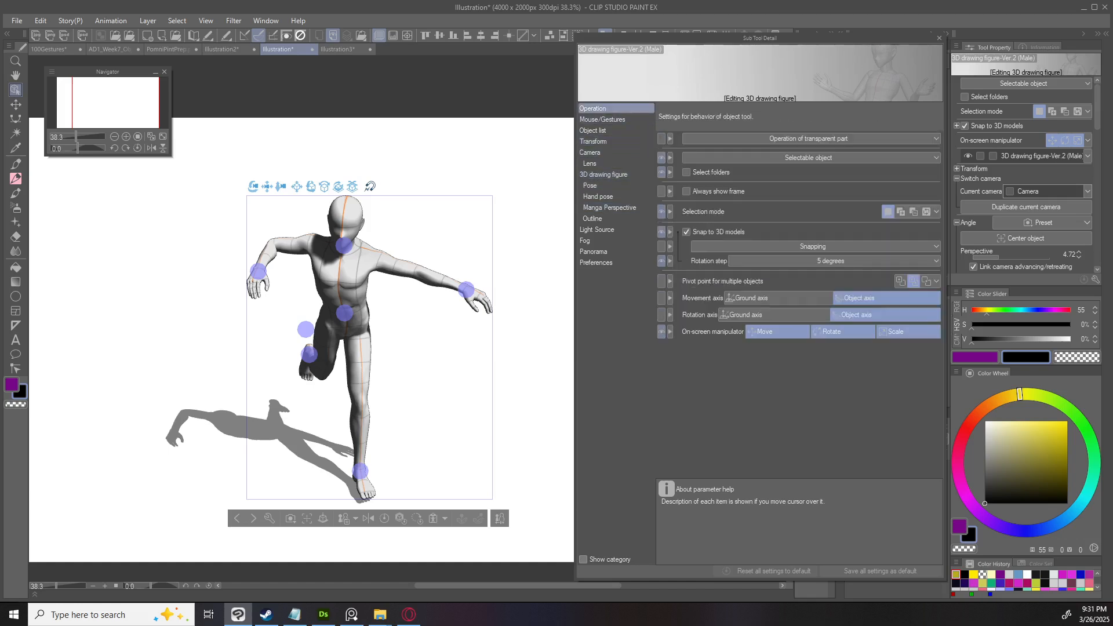
drag(759, 38, 674, 40)
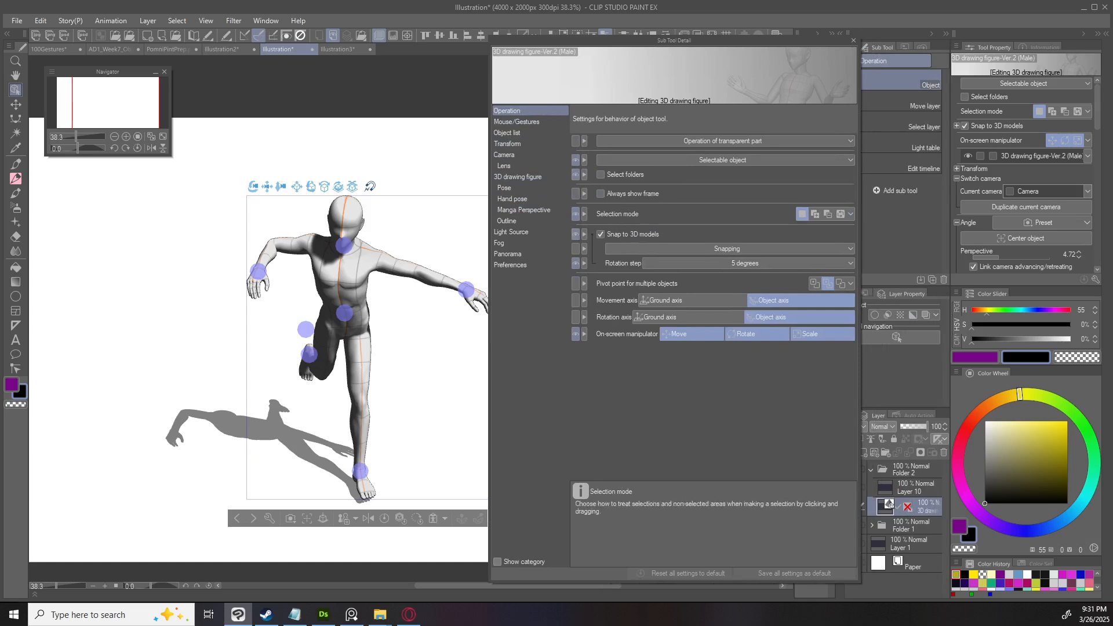
mouse_move(1097, 106)
mouse_down()
mouse_move(1097, 220)
mouse_move(1098, 104)
mouse_up()
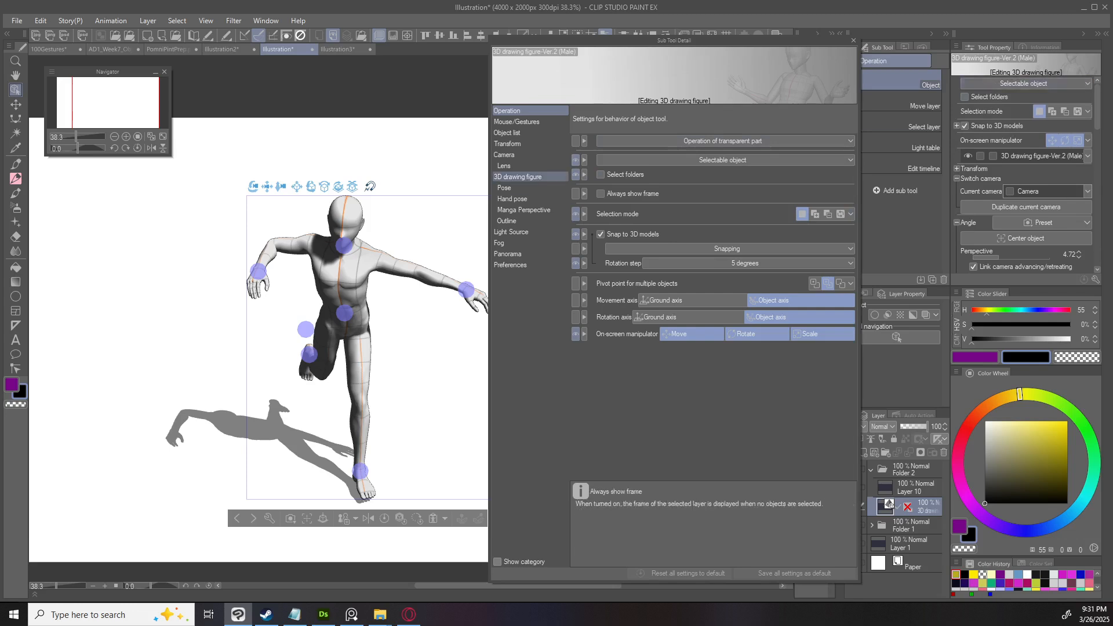
Toggle whether Selectable object, Rotation step and Rotation axis are shown in the tool properties, restore them, and close the detailed settings.
click(575, 160)
click(576, 160)
click(576, 263)
click(576, 263)
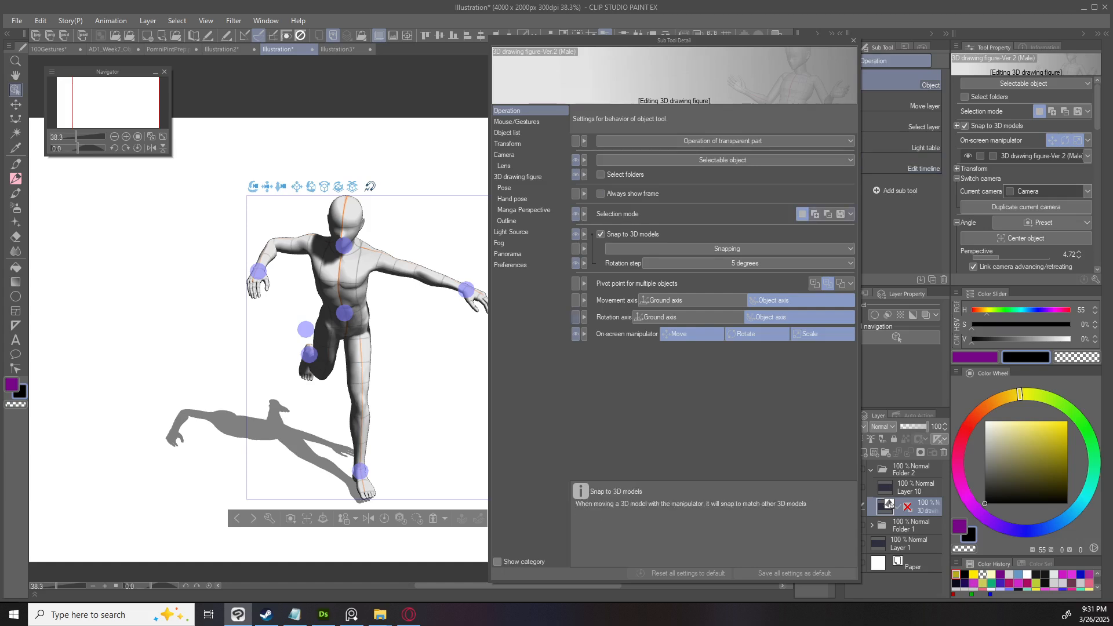
click(576, 317)
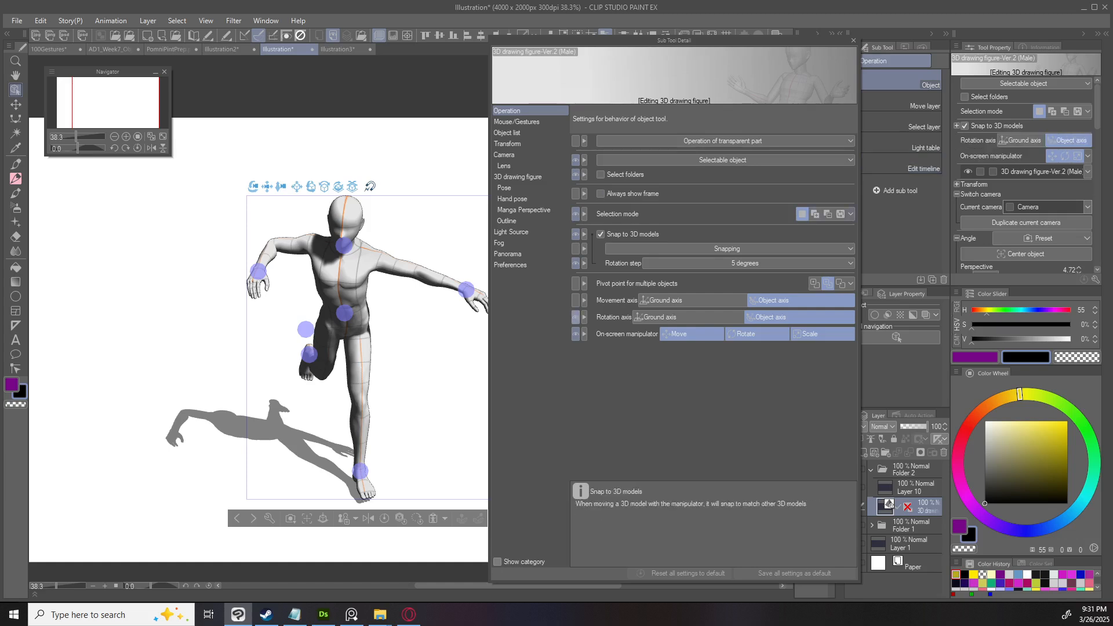
click(576, 317)
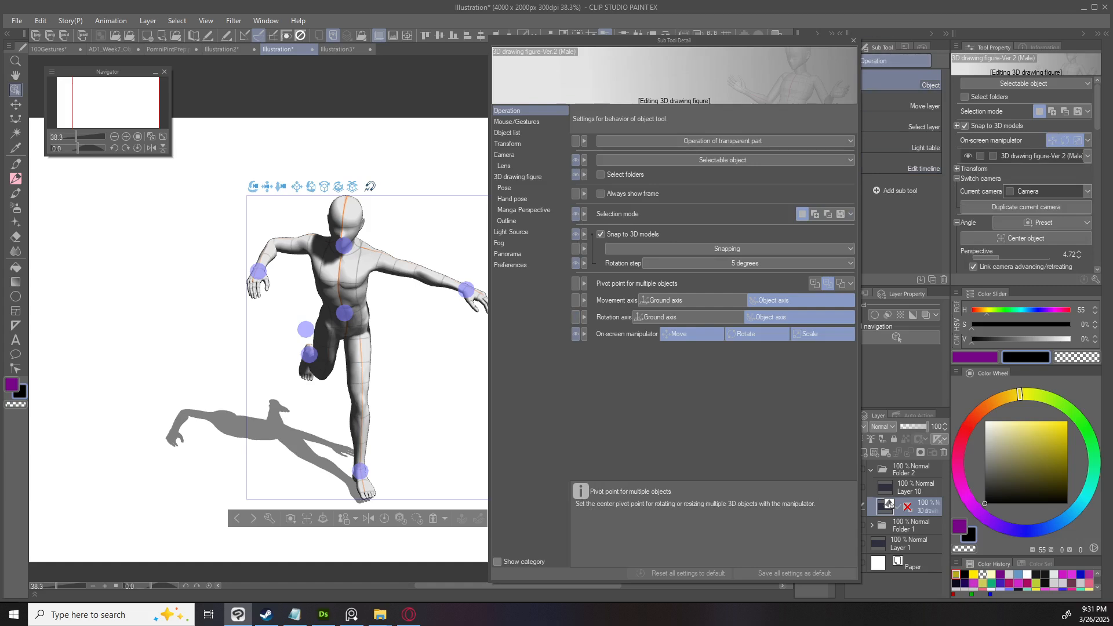
click(853, 40)
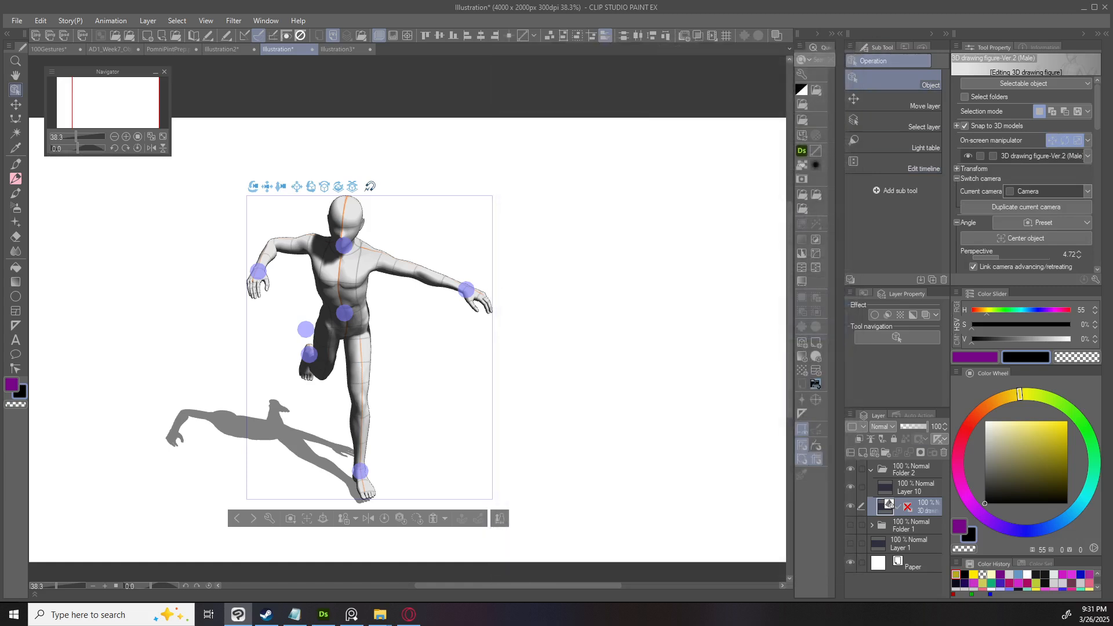
On Layer 10, handwrite the heading "Joints" beside the figure with the G-pen No Pressure.
click(914, 486)
key(p)
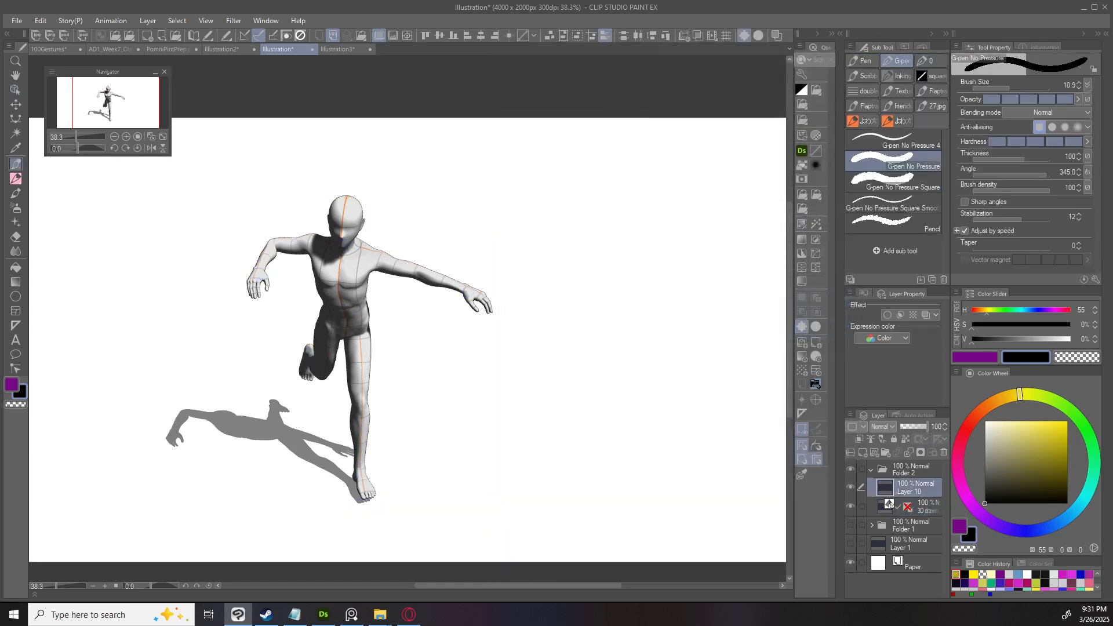
drag(513, 167, 552, 165)
mouse_move(536, 167)
mouse_down()
mouse_move(520, 185)
mouse_move(586, 185)
mouse_up()
drag(578, 177, 594, 175)
mouse_move(601, 173)
mouse_down()
mouse_move(604, 183)
mouse_move(515, 179)
mouse_up()
key(c)
key(c)
Sketch a bent leg with a circled knee joint and a foot below the heading, with curved rotation arrows on both sides.
drag(465, 204, 464, 273)
key(ctrl+z)
mouse_move(463, 210)
mouse_down()
mouse_move(472, 264)
mouse_move(463, 266)
mouse_up()
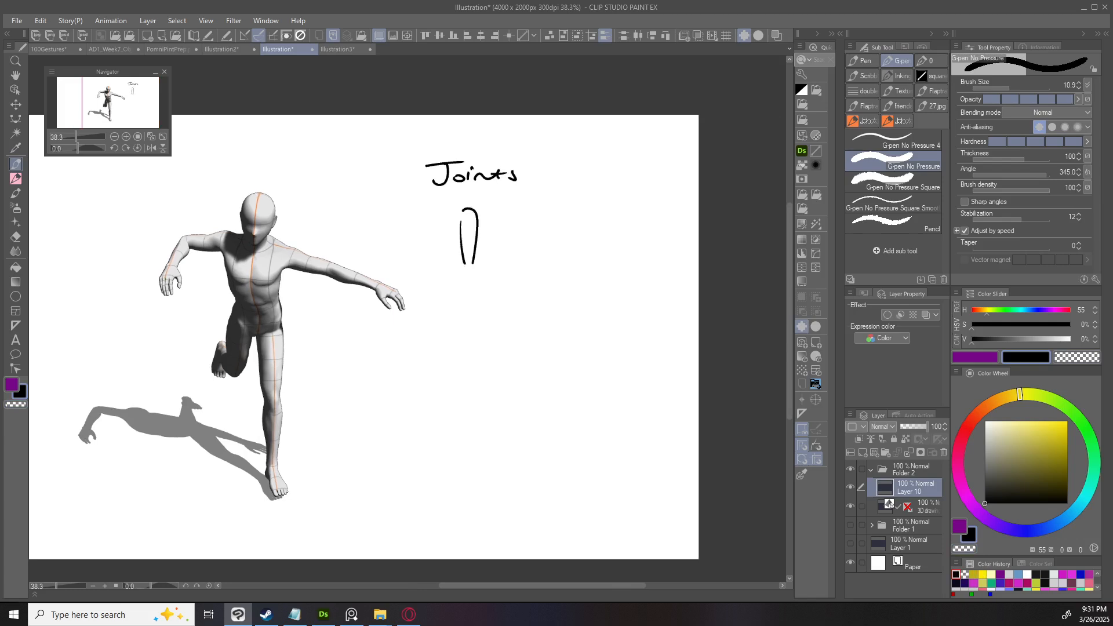
key(ctrl+z)
mouse_move(464, 209)
mouse_down()
mouse_move(460, 278)
mouse_move(480, 282)
mouse_move(492, 313)
mouse_up()
key(ctrl+z)
drag(474, 262, 492, 314)
mouse_move(463, 281)
mouse_down()
mouse_move(503, 328)
mouse_move(494, 332)
mouse_up()
drag(502, 338, 498, 346)
mouse_move(469, 266)
mouse_down()
mouse_move(497, 238)
mouse_move(503, 273)
mouse_move(510, 237)
mouse_up()
mouse_move(446, 259)
mouse_down()
mouse_move(446, 299)
mouse_move(415, 284)
mouse_up()
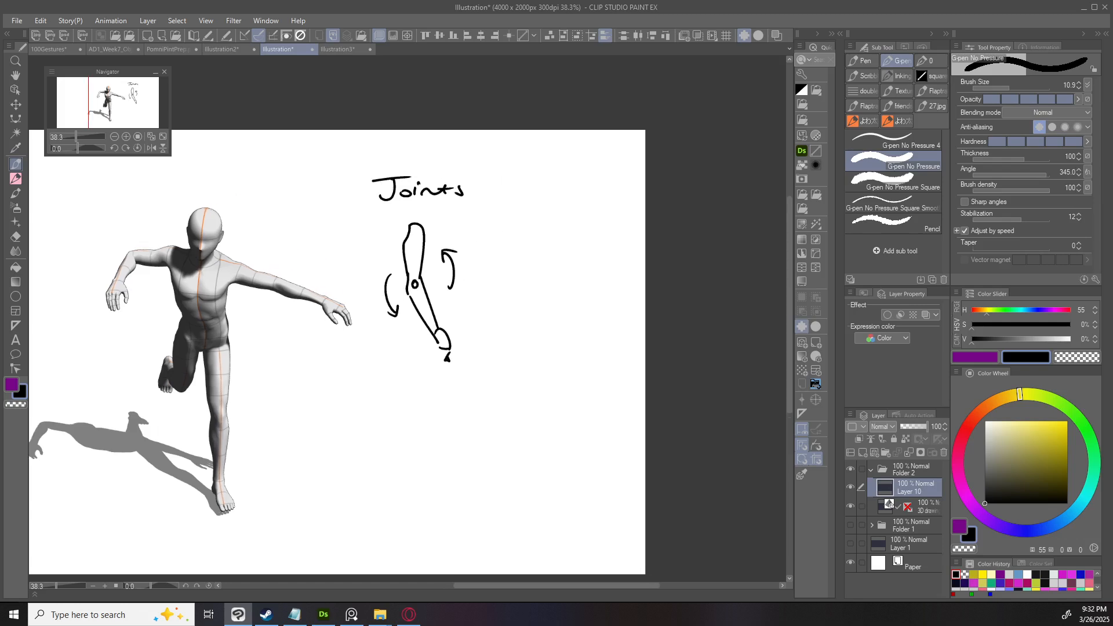
Handwrite the labels "FK joint" and "forward kinematics" beside the leg sketch.
drag(486, 229, 496, 235)
mouse_move(487, 231)
mouse_down()
mouse_move(487, 242)
mouse_move(501, 241)
mouse_up()
drag(513, 228, 529, 247)
drag(541, 236, 546, 242)
drag(550, 242, 568, 237)
mouse_move(485, 262)
mouse_down()
mouse_move(494, 262)
mouse_move(486, 272)
mouse_up()
drag(496, 263, 538, 269)
drag(541, 268, 578, 271)
drag(581, 265, 623, 270)
mouse_move(626, 258)
mouse_down()
mouse_move(644, 271)
mouse_move(684, 200)
mouse_up()
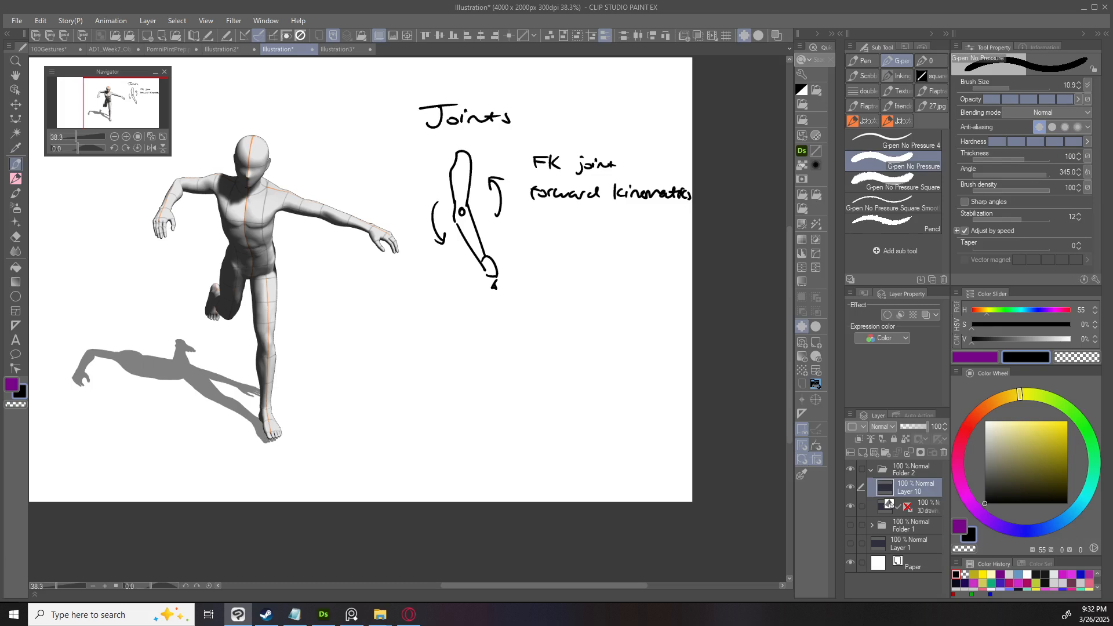
Sketch a second, bent two-segment limb below the leg, with small circles at its three joints.
drag(410, 349, 429, 395)
key(ctrl+z)
mouse_move(411, 341)
mouse_down()
mouse_move(405, 424)
mouse_move(475, 458)
mouse_up()
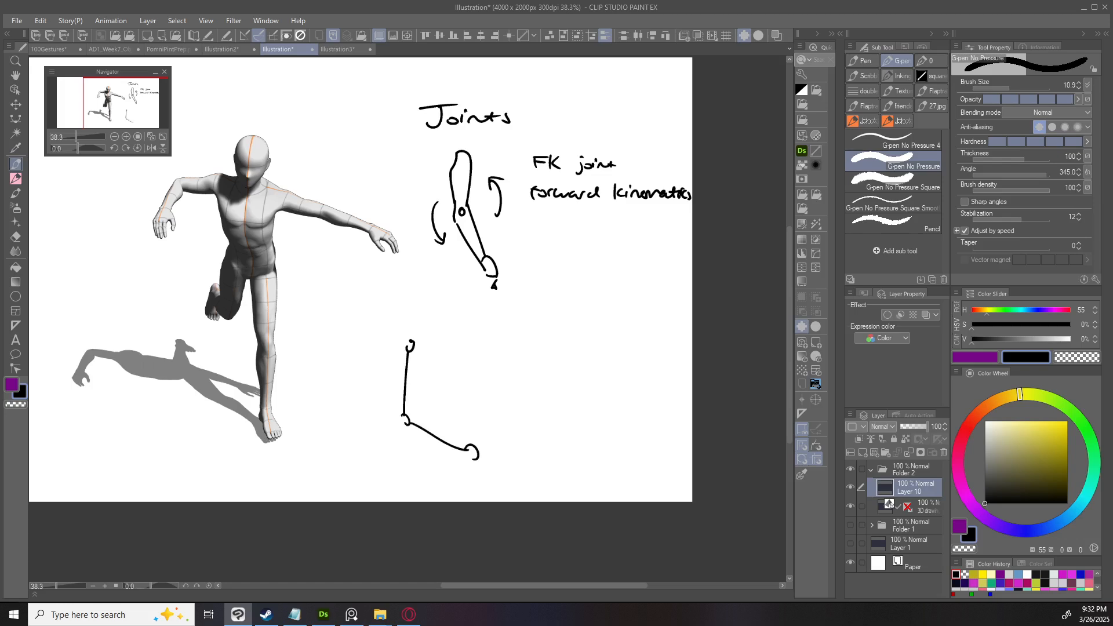
drag(411, 344, 426, 392)
key(ctrl+z)
Emphasize the limb's end joint and draw arrows pointing up, down, left and right around it.
drag(473, 441, 471, 456)
mouse_move(472, 395)
mouse_down()
mouse_move(471, 427)
mouse_move(476, 407)
mouse_up()
drag(470, 474, 470, 498)
mouse_move(447, 452)
mouse_down()
mouse_move(425, 454)
mouse_move(502, 462)
mouse_up()
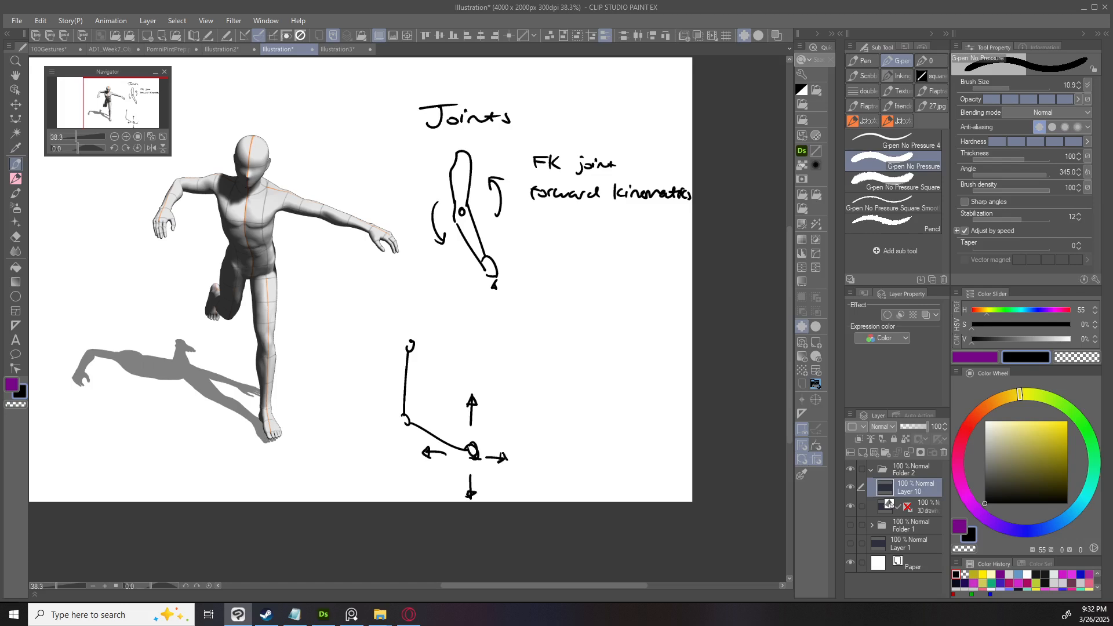
Handwrite the label "IK joint" beside the lower joint sketch.
drag(534, 362, 546, 362)
drag(531, 374, 555, 377)
drag(565, 361, 577, 385)
drag(589, 372, 612, 375)
drag(606, 369, 621, 367)
Handwrite "Inverse kinematics" under the "IK joint" label.
mouse_move(525, 403)
mouse_down()
mouse_move(524, 417)
mouse_move(539, 416)
mouse_up()
drag(541, 409, 609, 417)
drag(614, 410, 640, 415)
drag(639, 415, 659, 416)
drag(661, 404, 662, 416)
drag(656, 409, 673, 416)
drag(679, 411, 677, 416)
drag(683, 410, 684, 415)
Undo the 3D figure's running pose to return it to the upright standing pose.
drag(411, 499, 500, 482)
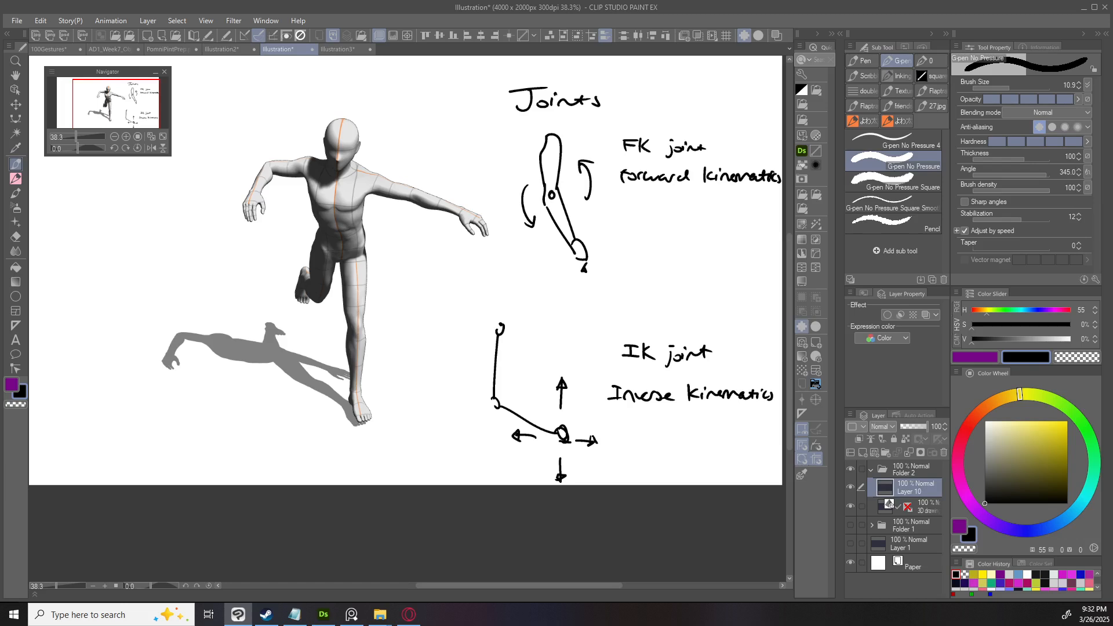
key(o)
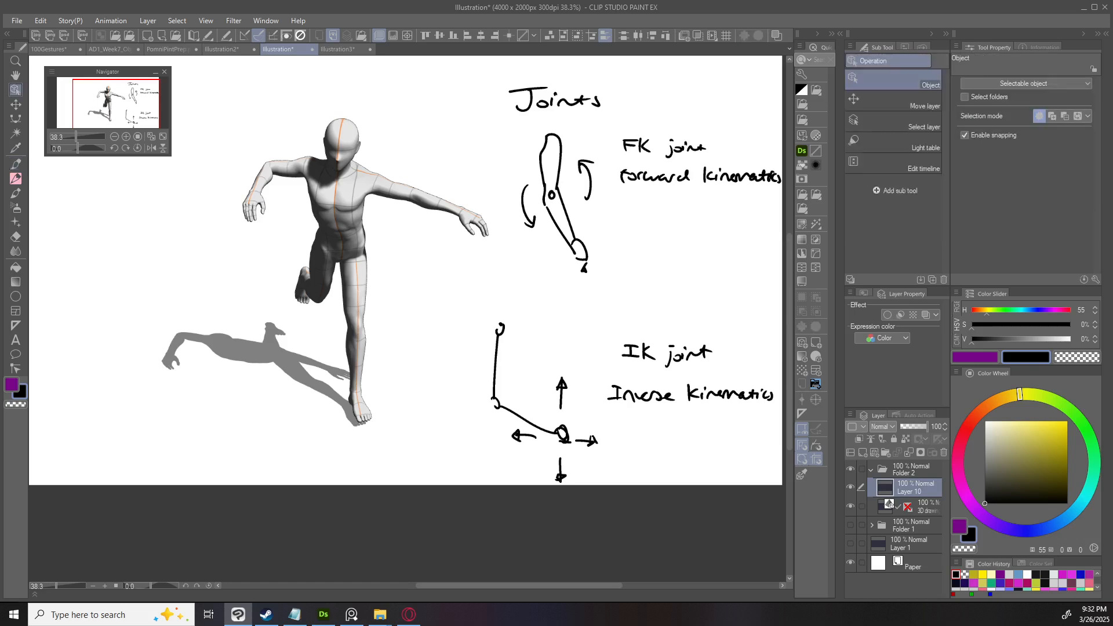
click(337, 189)
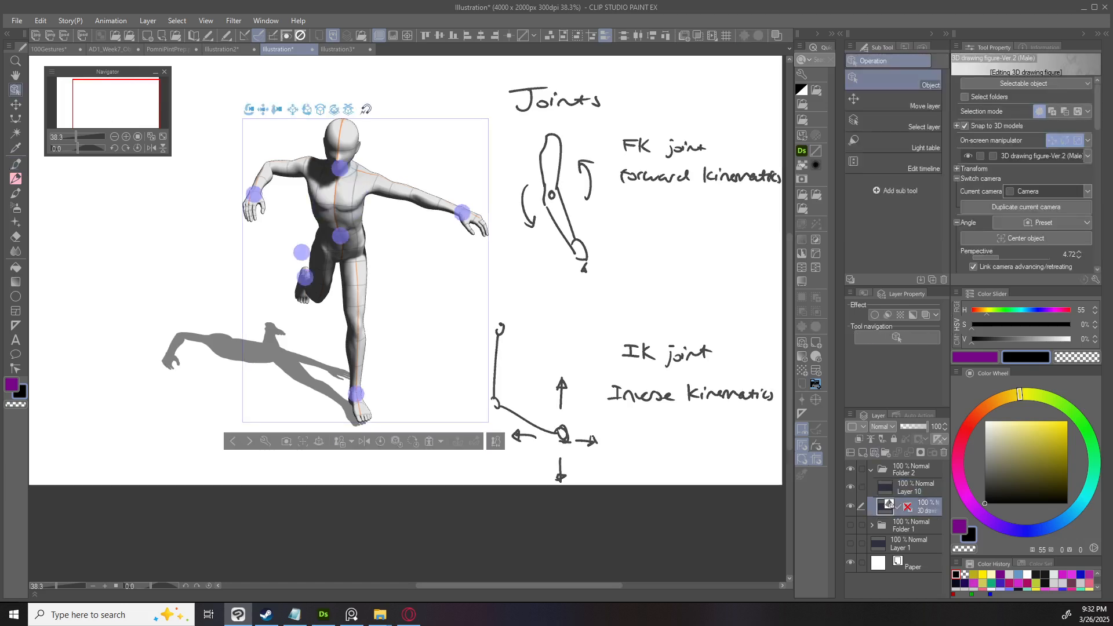
key(ctrl+z)
key(ctrl+z)
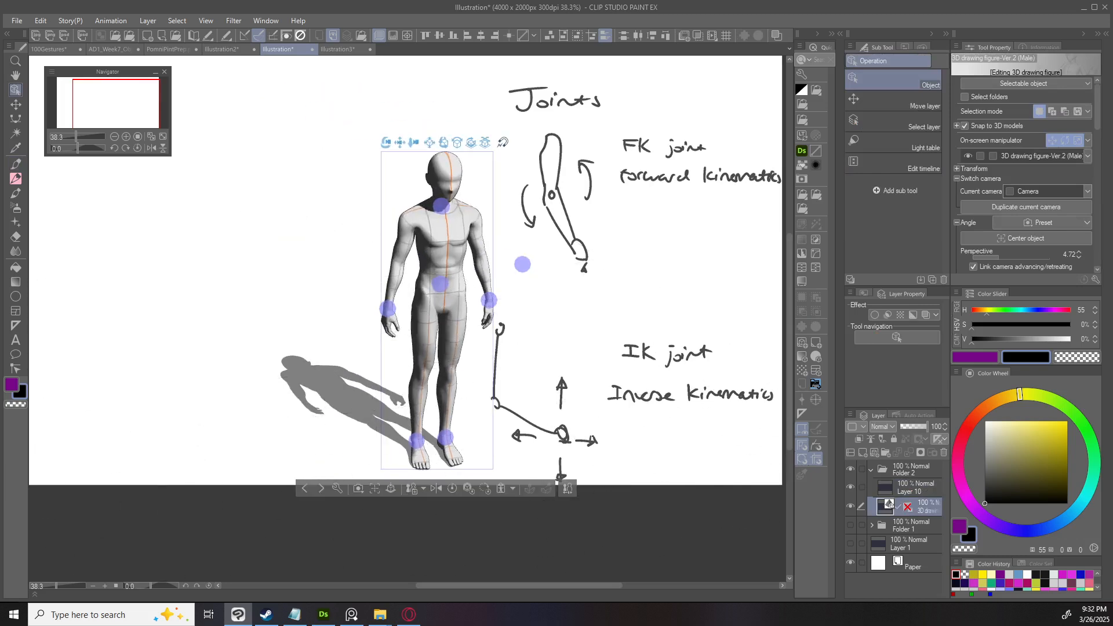
key(ctrl+y)
Create a new layer above Layer 10 and sketch a small mug left of the figure at about shoulder height.
click(909, 487)
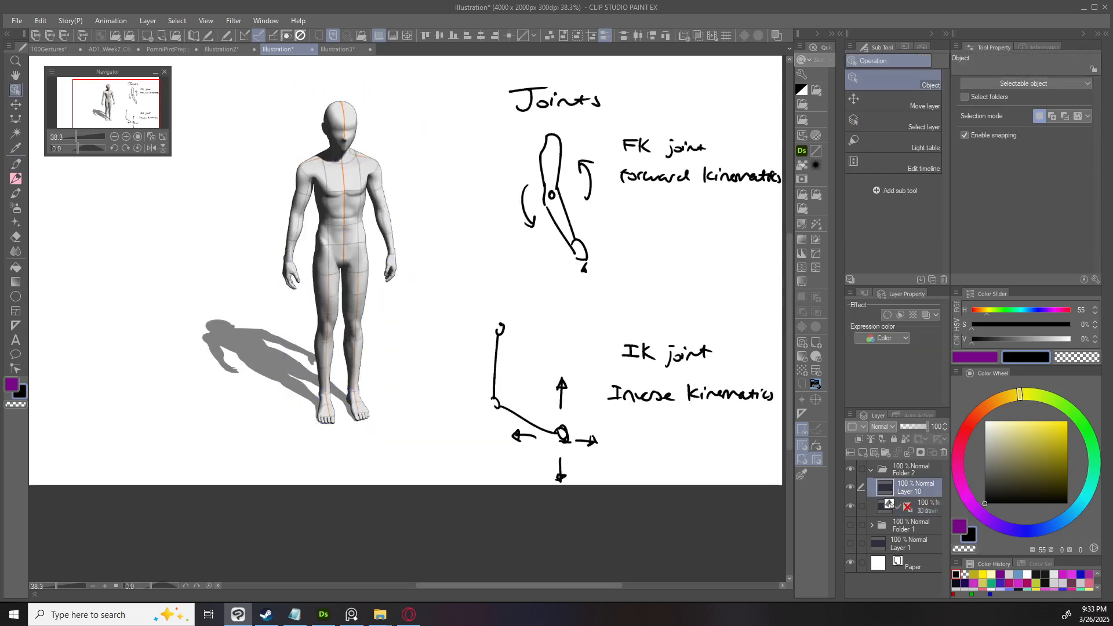
key(ctrl+shift+n)
key(p)
drag(348, 244, 412, 285)
mouse_move(237, 194)
mouse_down()
mouse_move(239, 221)
mouse_move(255, 225)
mouse_up()
drag(255, 199, 257, 218)
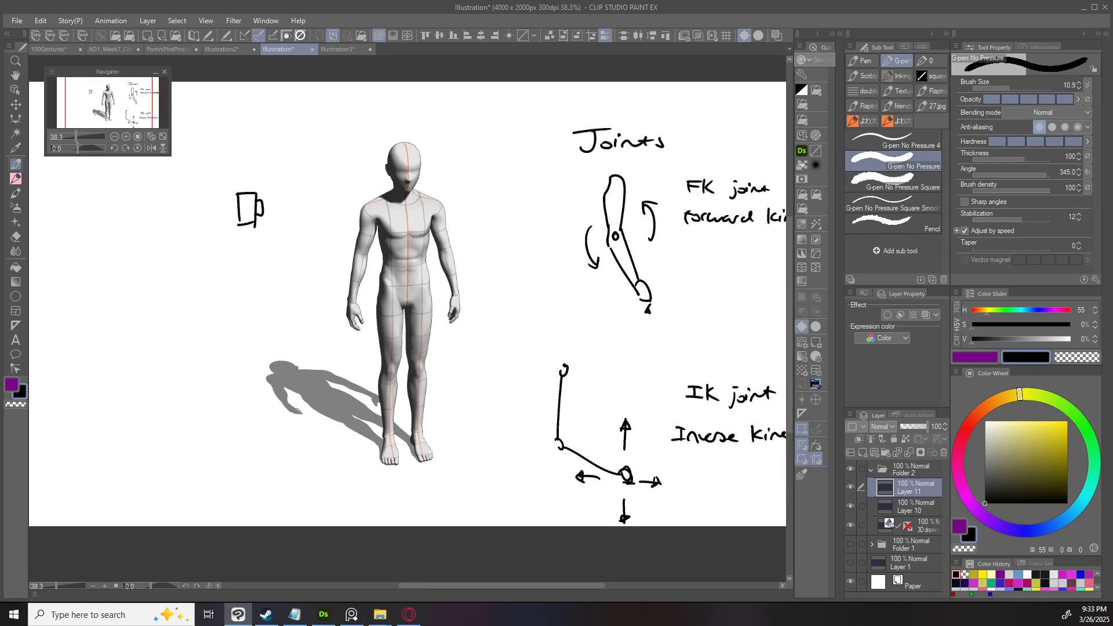
Try to bring the 3D figure's hand to the drawn mug by rotating its right arm joints.
click(922, 525)
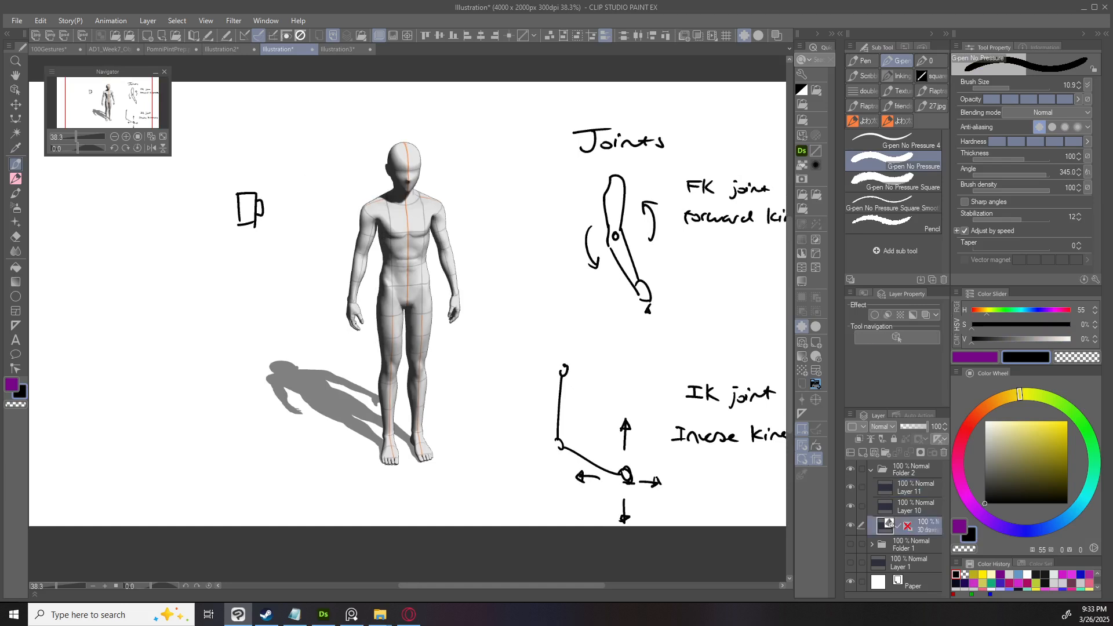
key(o)
click(358, 267)
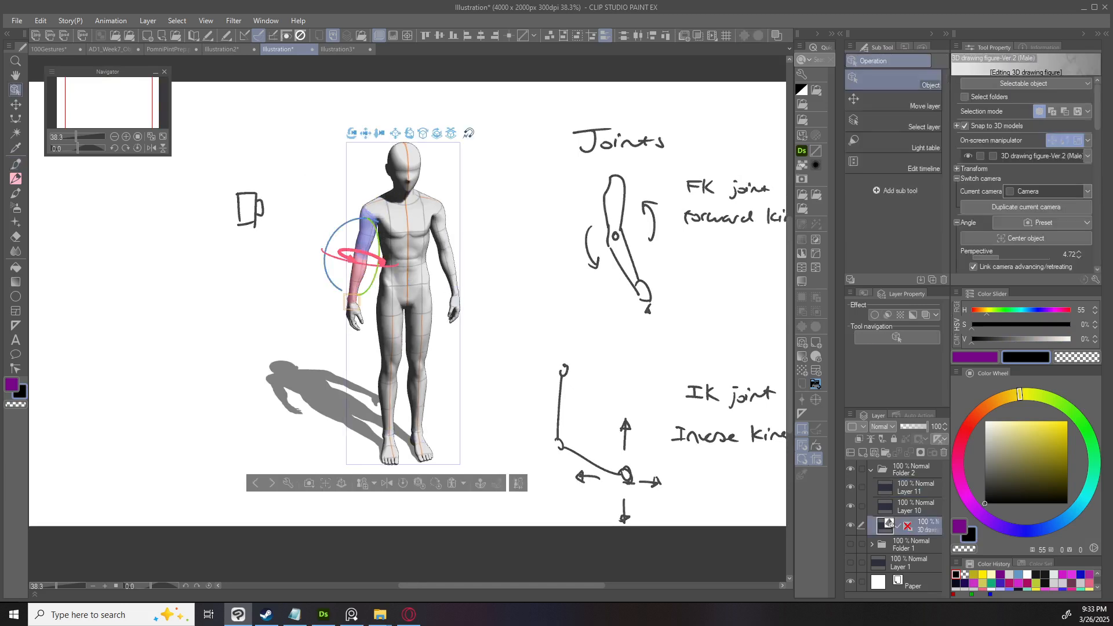
click(367, 232)
drag(355, 182, 283, 209)
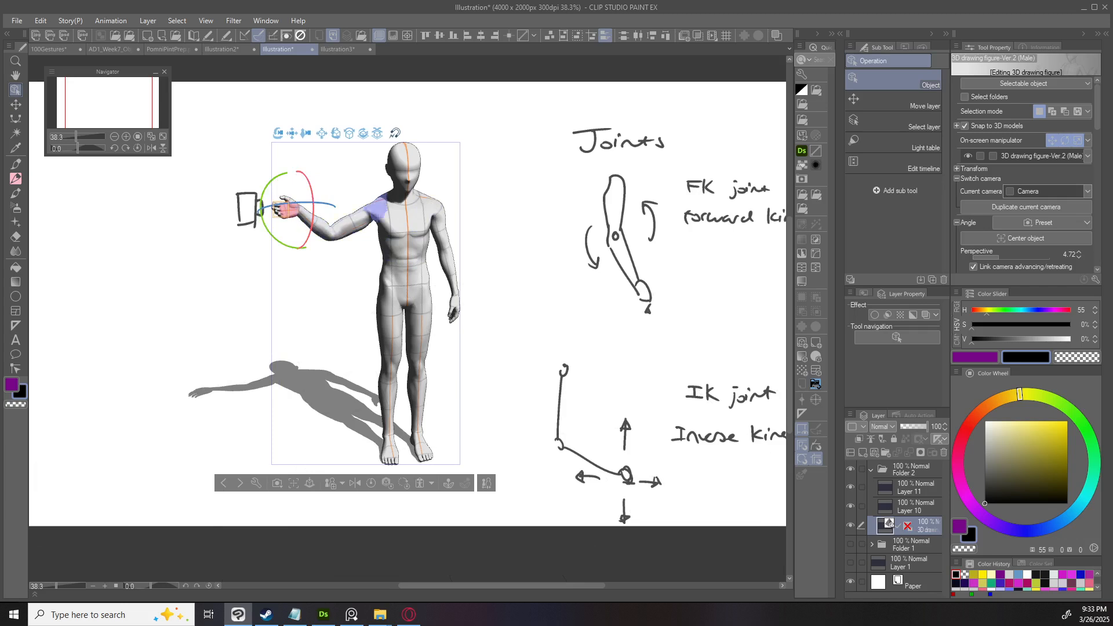
Rotate the figure's right shoulder upward to lift the bent arm above the head.
click(378, 206)
drag(363, 187, 401, 162)
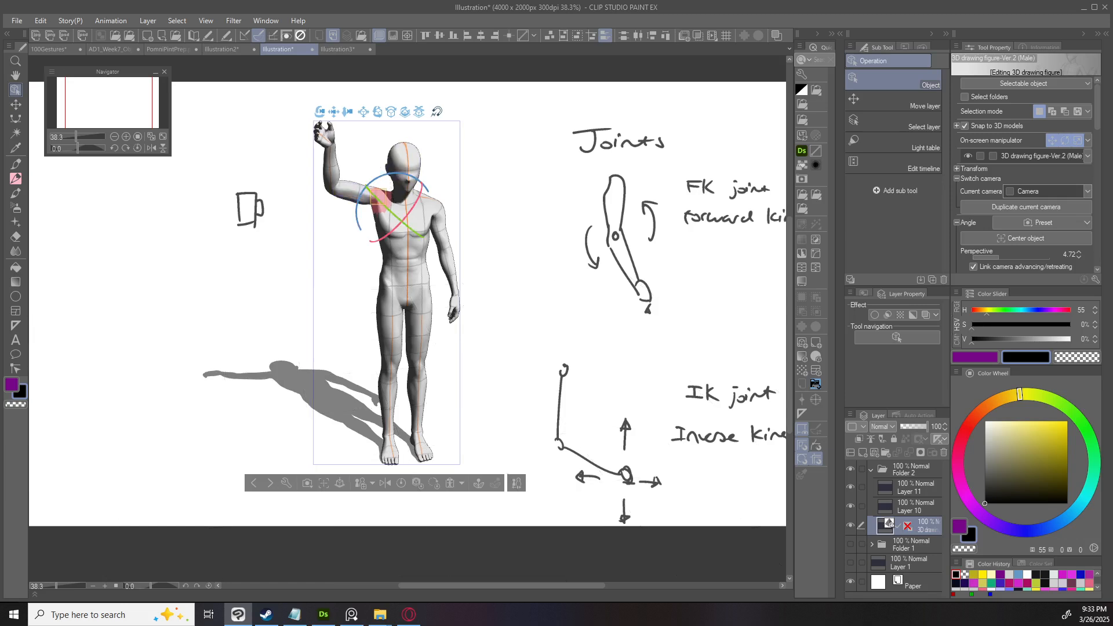
click(328, 168)
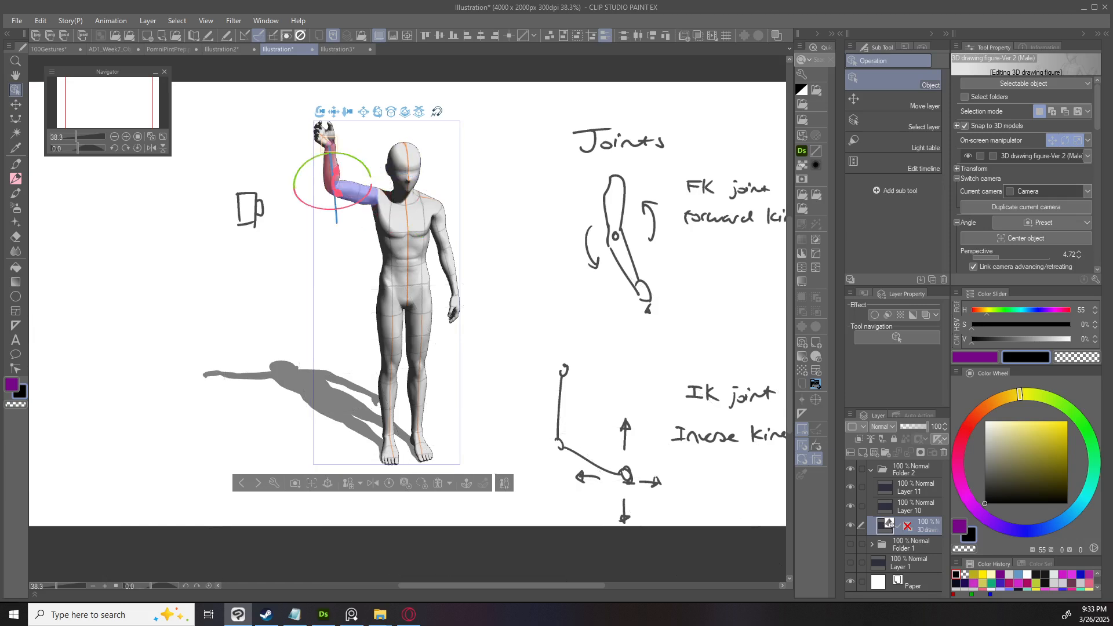
Rotate the raised arm's joints to lower it and stretch it out sideways to the drawn mug.
click(355, 189)
drag(377, 166, 281, 224)
click(322, 204)
click(354, 198)
drag(378, 165, 394, 163)
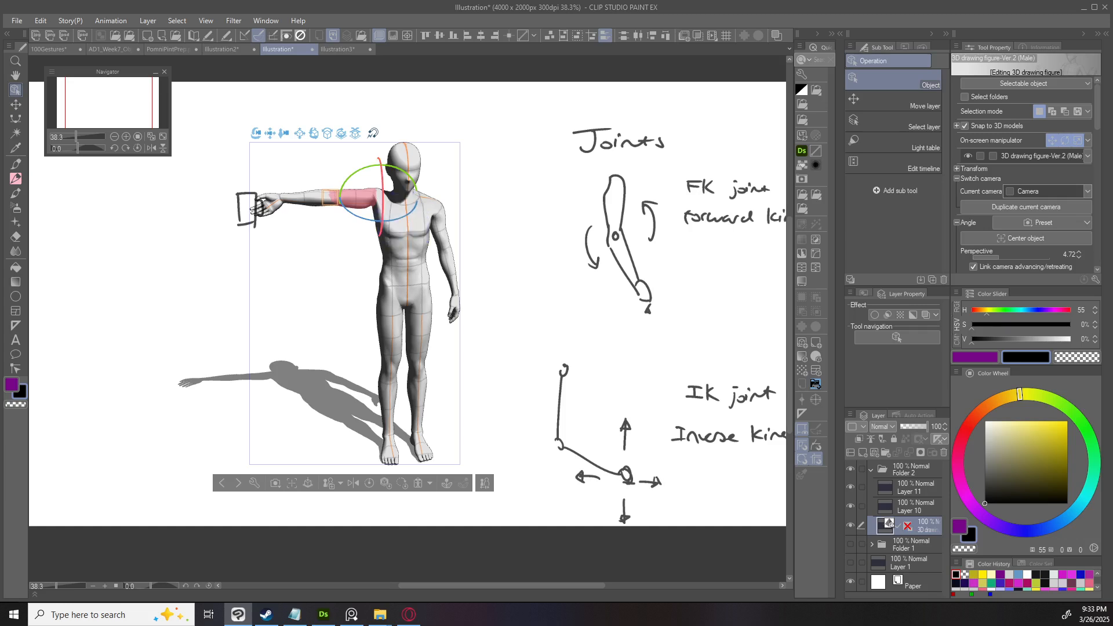
Undo the right arm's joint rotations and select the right wrist's IK controller.
key(ctrl+z)
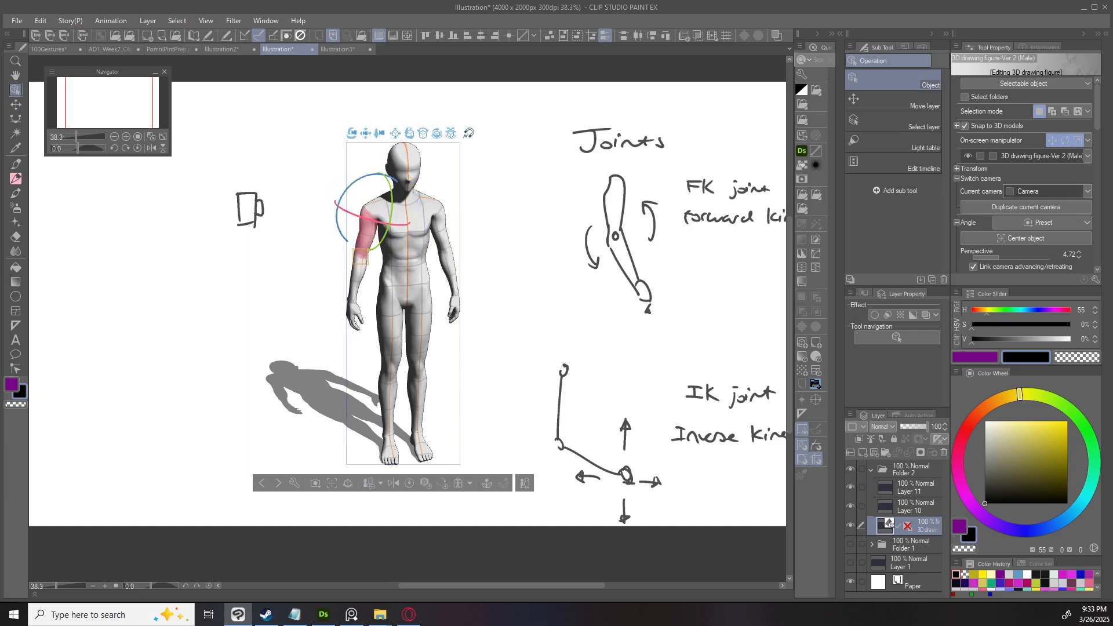
click(356, 310)
click(331, 311)
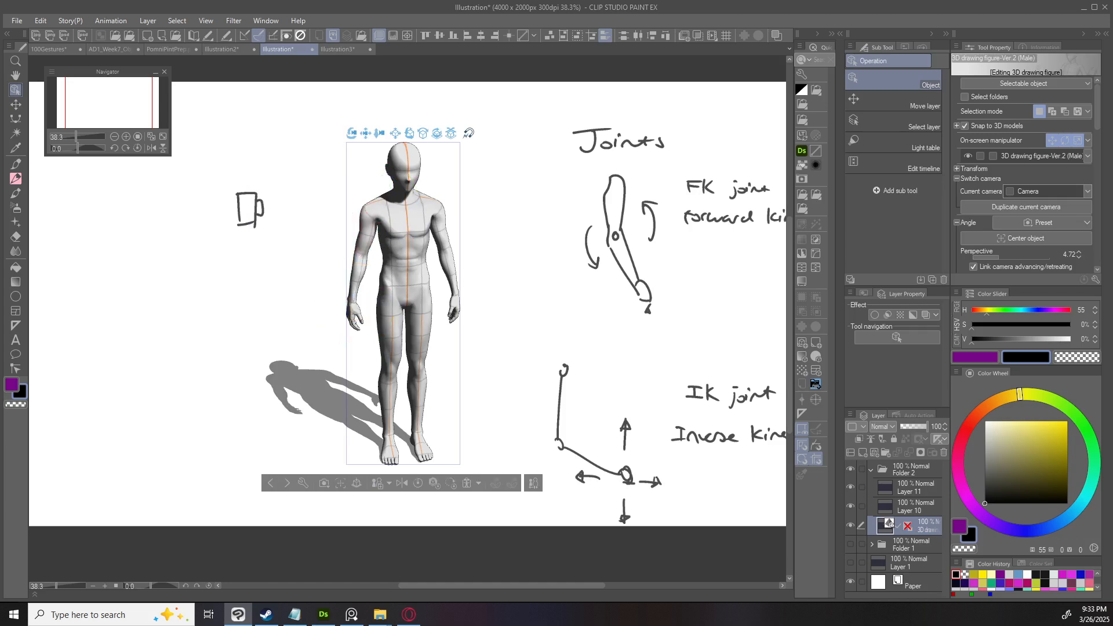
click(354, 308)
click(352, 301)
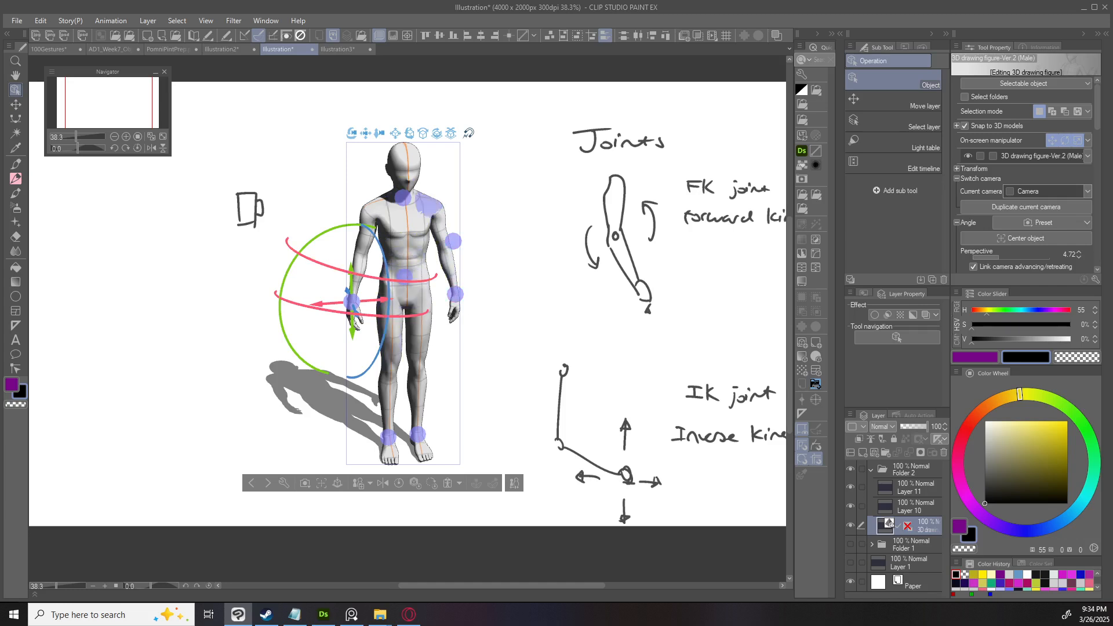
Examine the rotation manipulators of the left upper arm, pelvis and right forearm, and the figure's IK controllers.
click(430, 206)
click(441, 232)
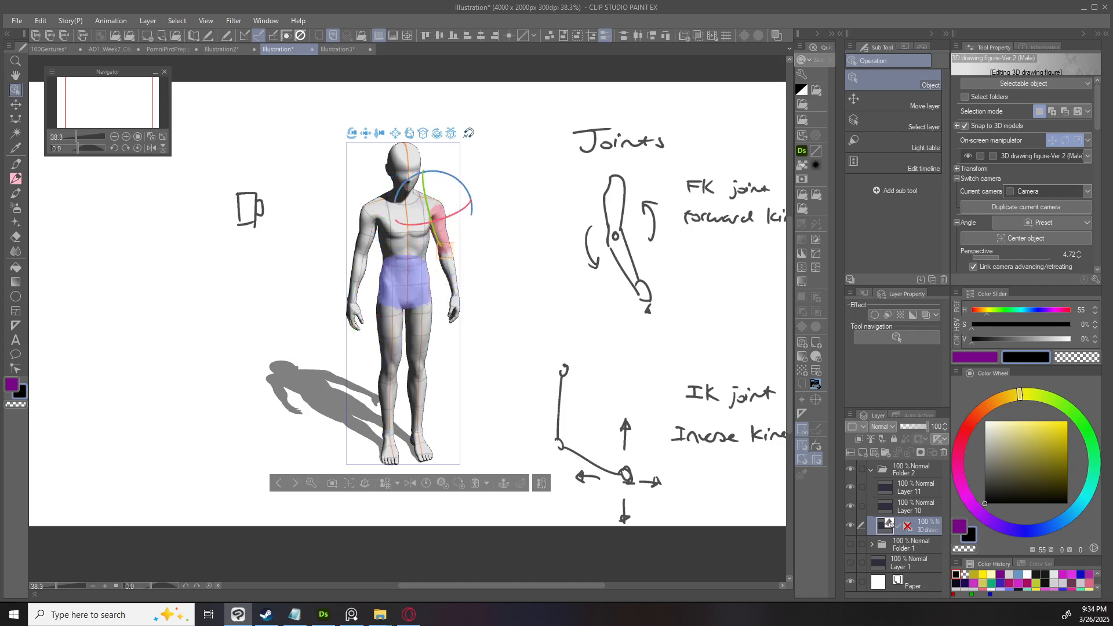
click(404, 281)
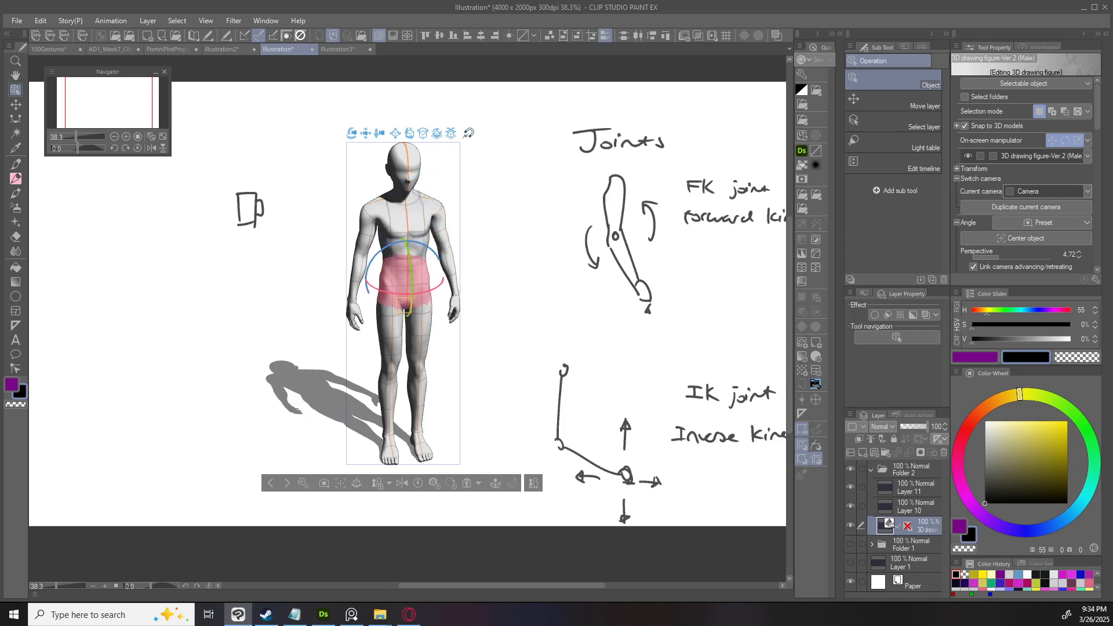
click(357, 269)
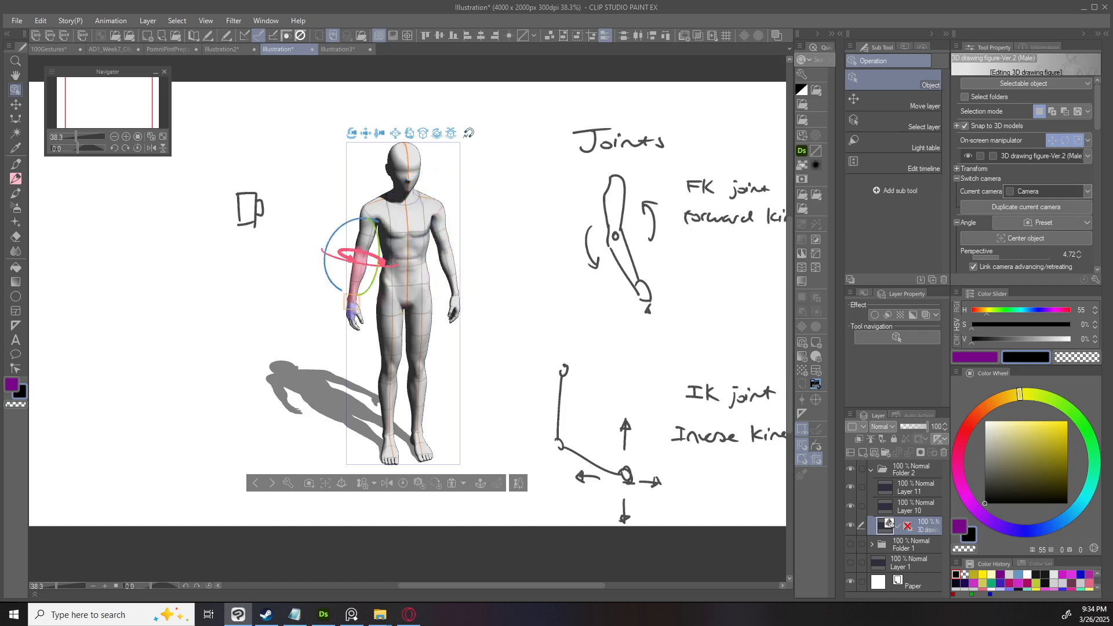
click(329, 307)
click(356, 315)
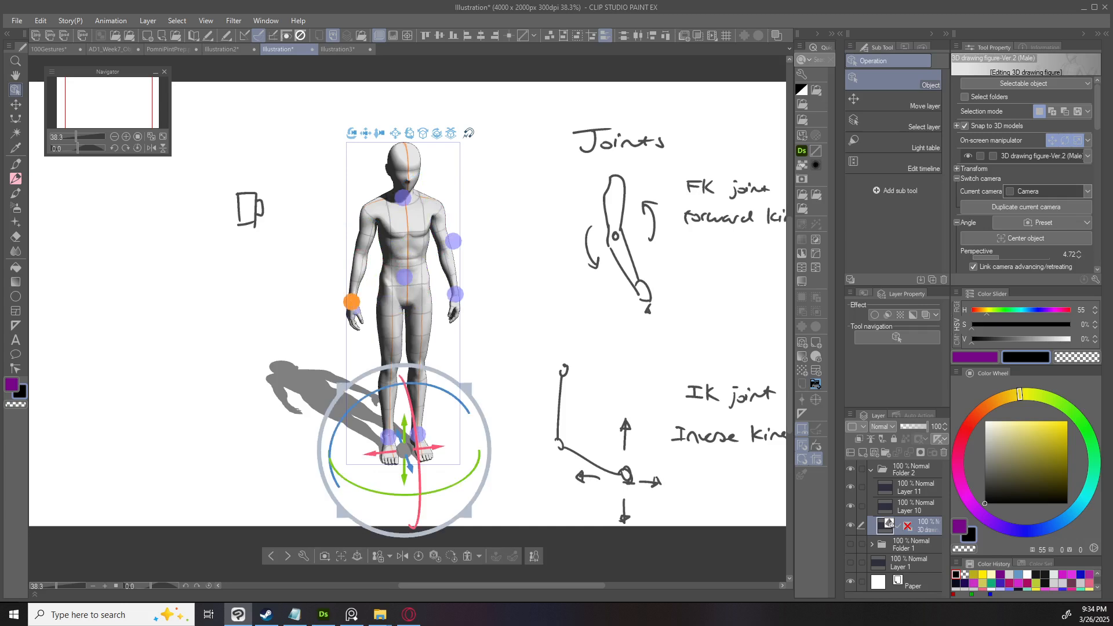
Move the figure's right wrist IK controller out to the drawn mug and adjust the wrist's rotation.
click(352, 302)
drag(352, 301, 231, 206)
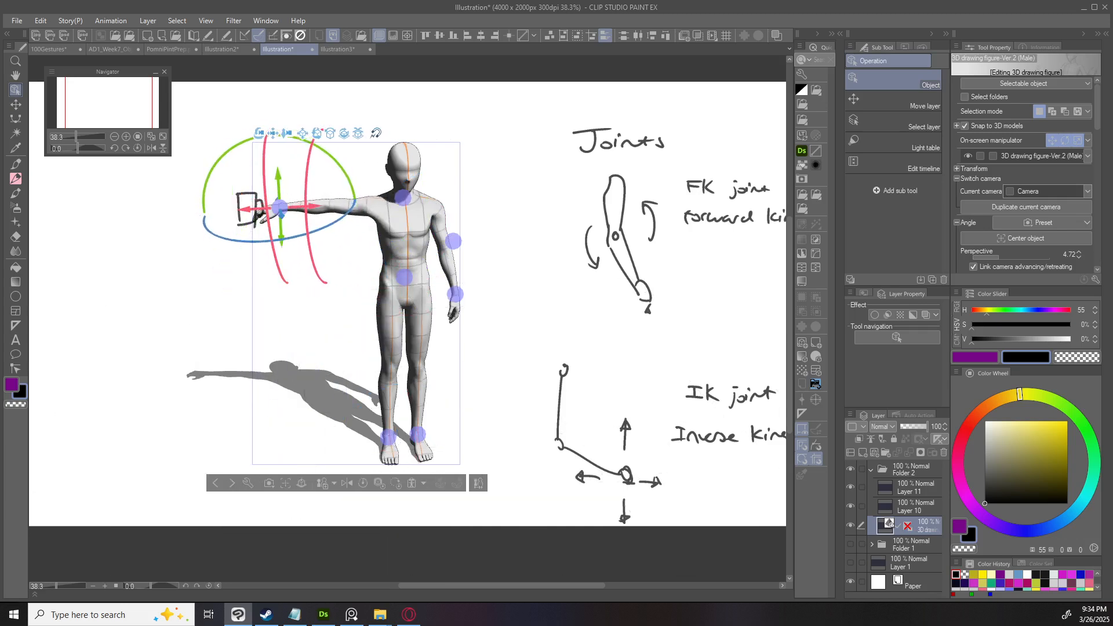
drag(317, 261, 293, 188)
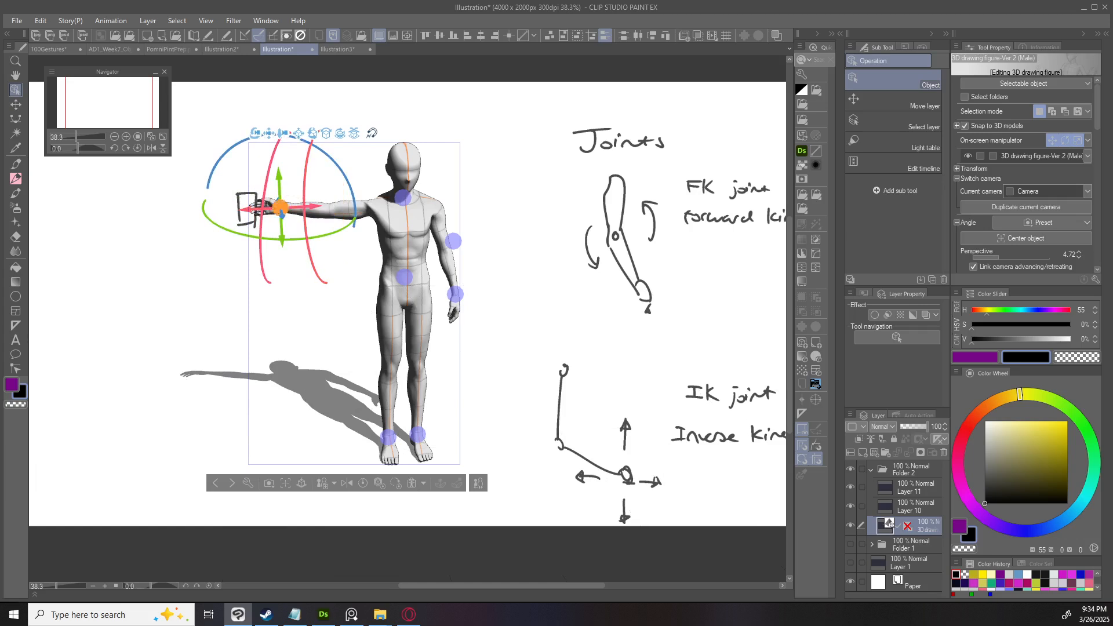
mouse_move(313, 206)
mouse_down()
mouse_move(330, 206)
mouse_move(317, 206)
mouse_up()
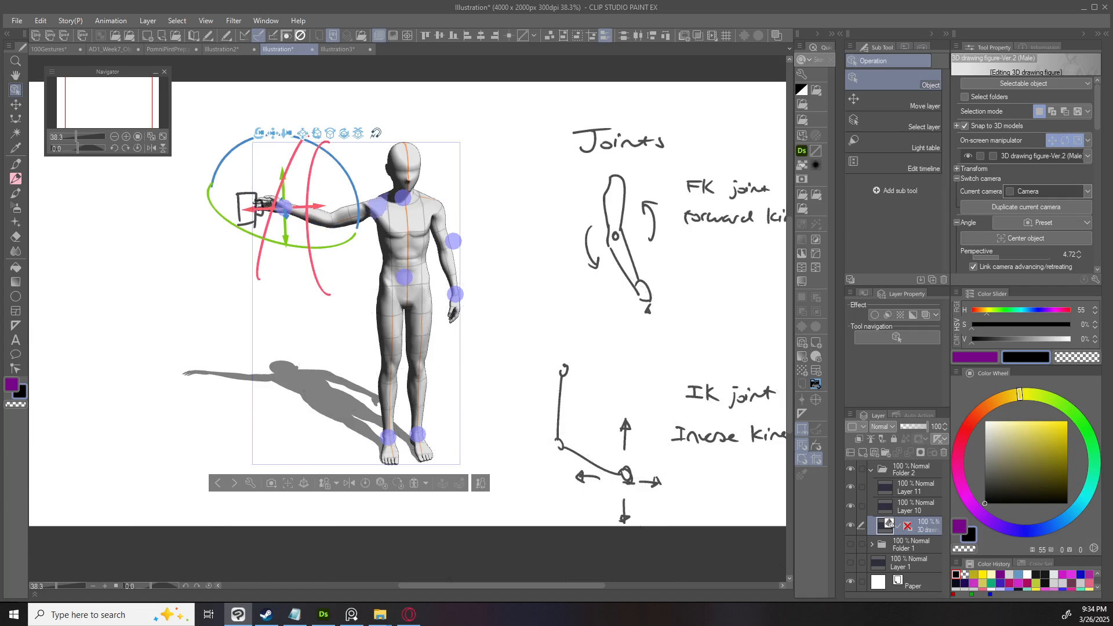
Rotate the right shoulder to raise the arm away from the mug and bring back the IK controllers.
click(376, 205)
drag(362, 193, 389, 172)
click(313, 168)
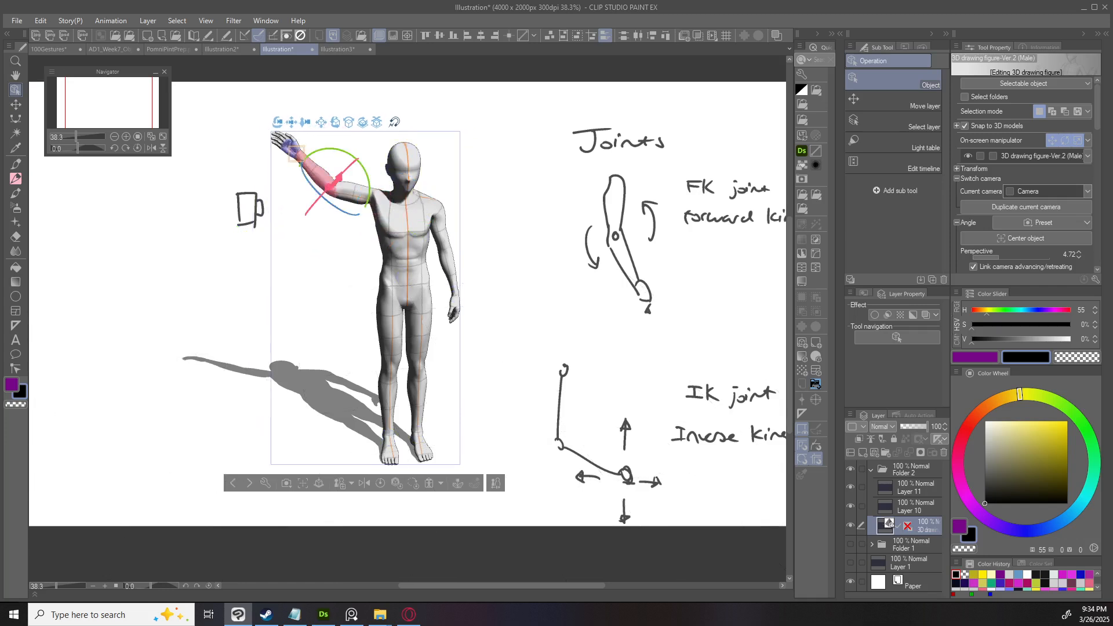
click(294, 152)
click(325, 156)
click(313, 168)
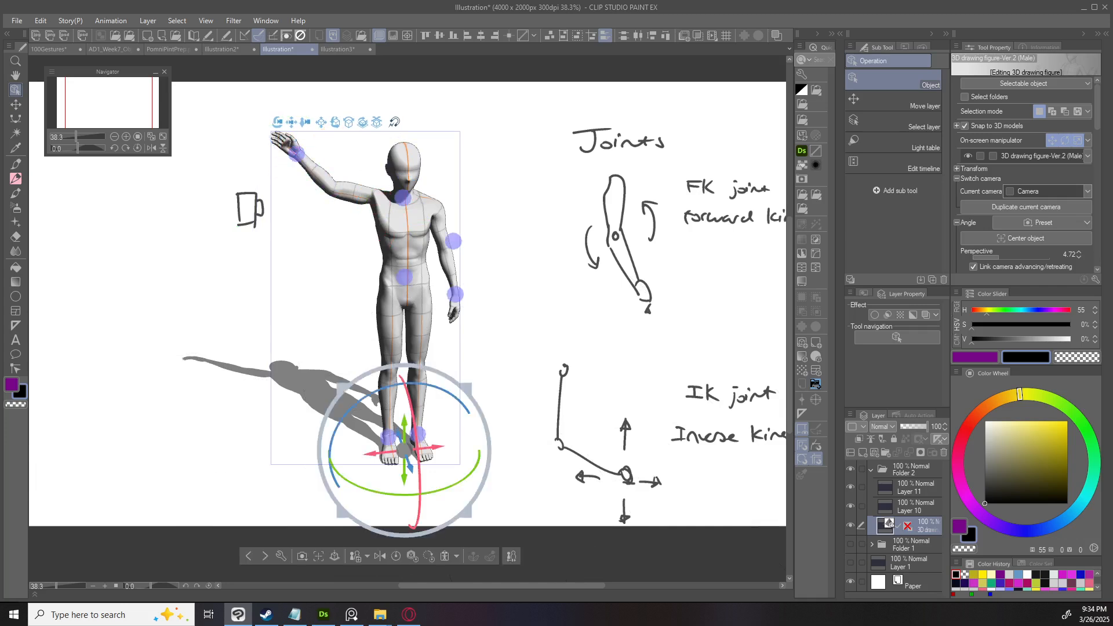
Move the right wrist IK controller back to the mug and pan the 3D camera to shift the figure up and left.
click(296, 153)
drag(296, 153, 261, 206)
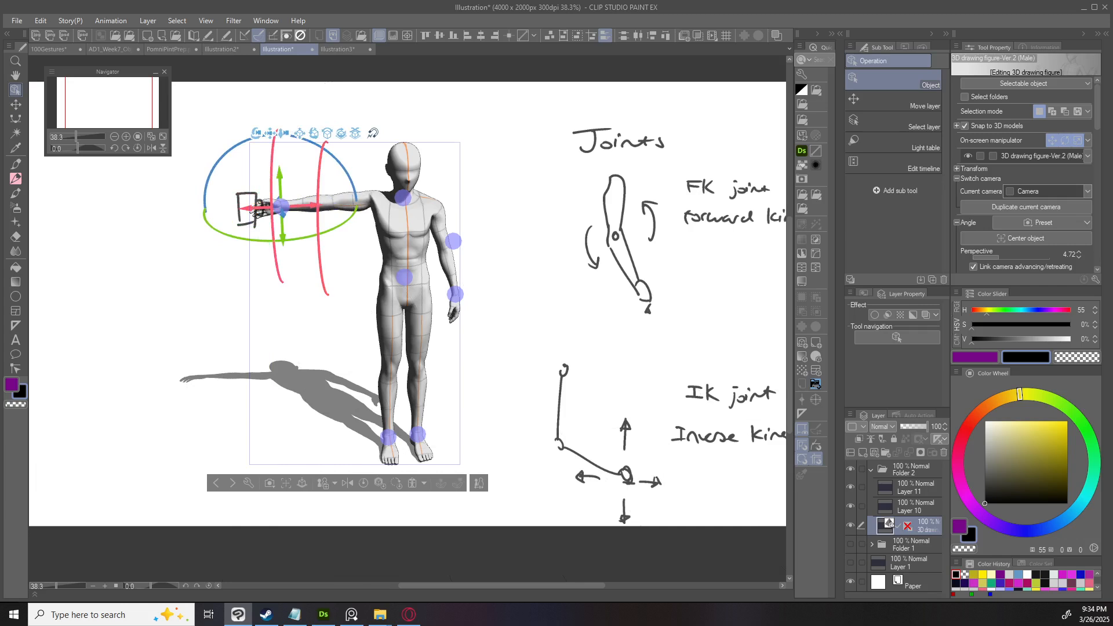
drag(270, 132, 252, 89)
key(ctrl+z)
key(ctrl+y)
Try to pose the figure's left leg by rotating the thigh and lower leg, and undo the rotations.
click(388, 307)
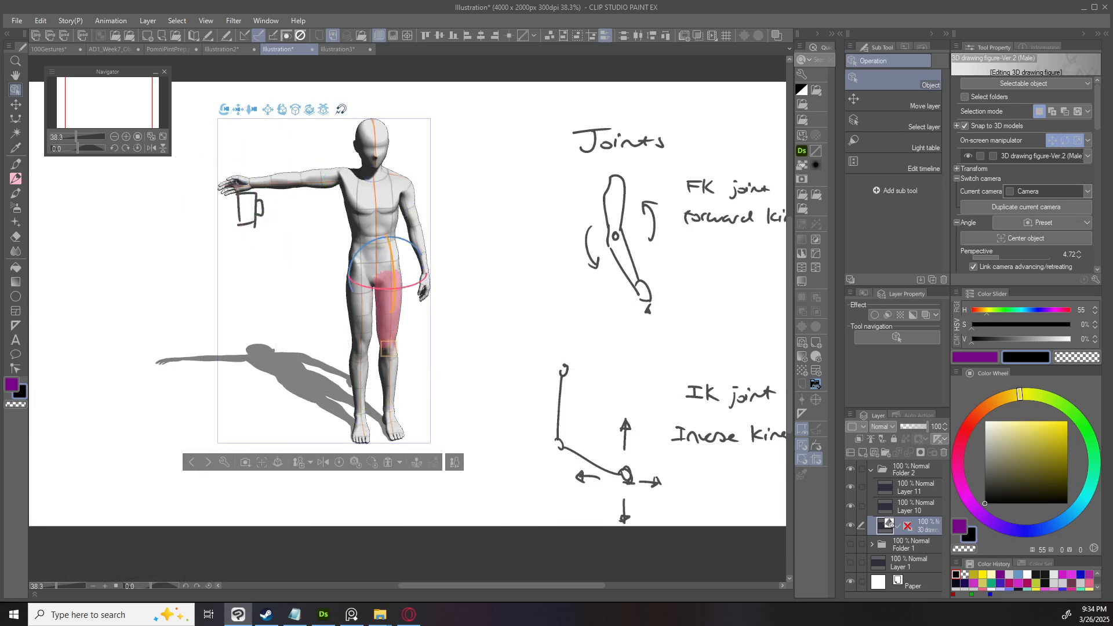
drag(395, 284, 392, 249)
click(410, 328)
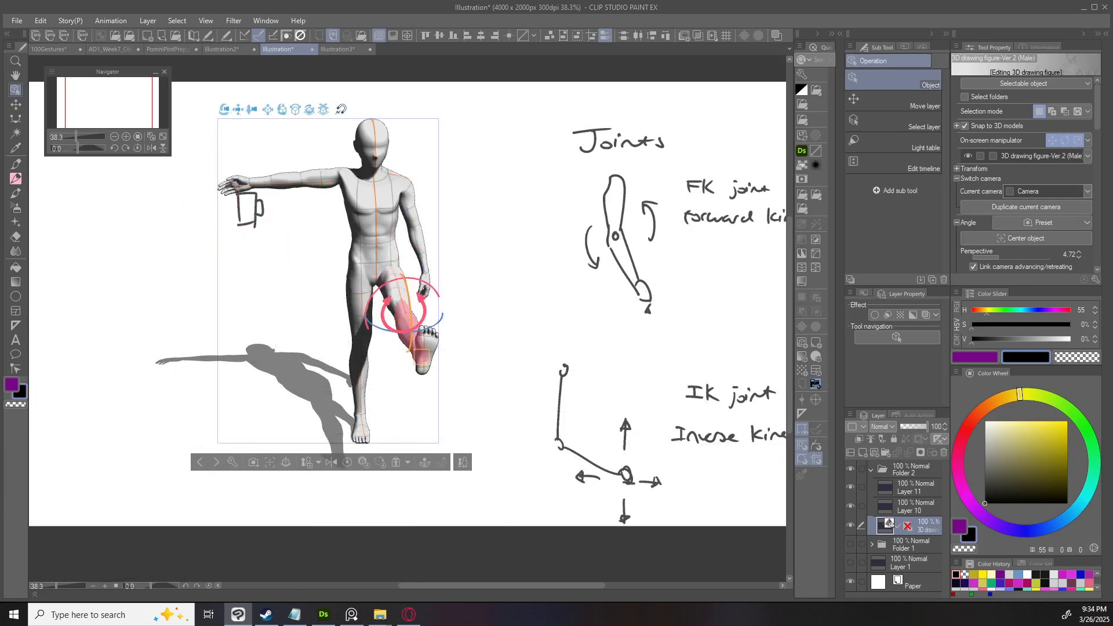
drag(411, 313, 409, 346)
key(ctrl+z)
key(Escape)
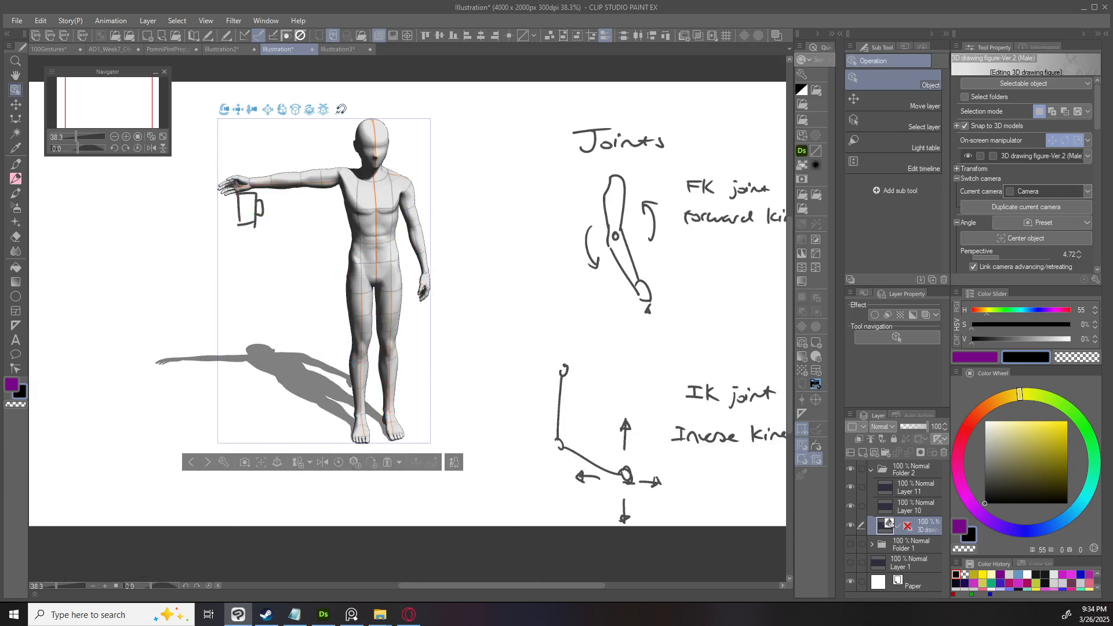
Try to pose a stride from the side by moving both feet's IK controllers, and undo the moves and camera orbit.
click(392, 422)
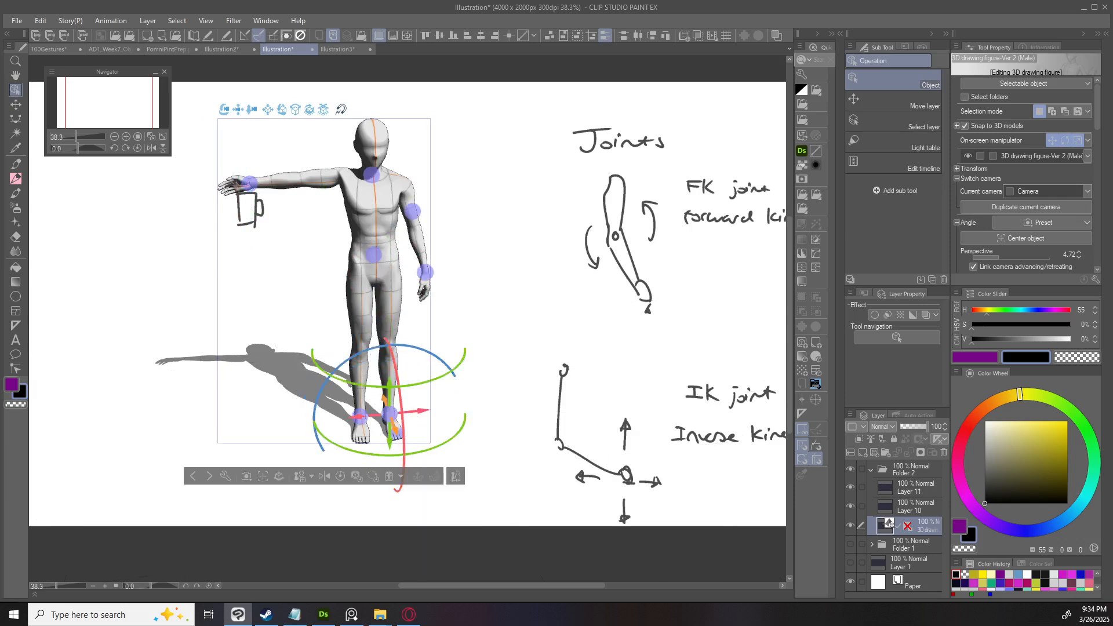
drag(391, 412, 406, 436)
drag(487, 278, 638, 278)
click(390, 446)
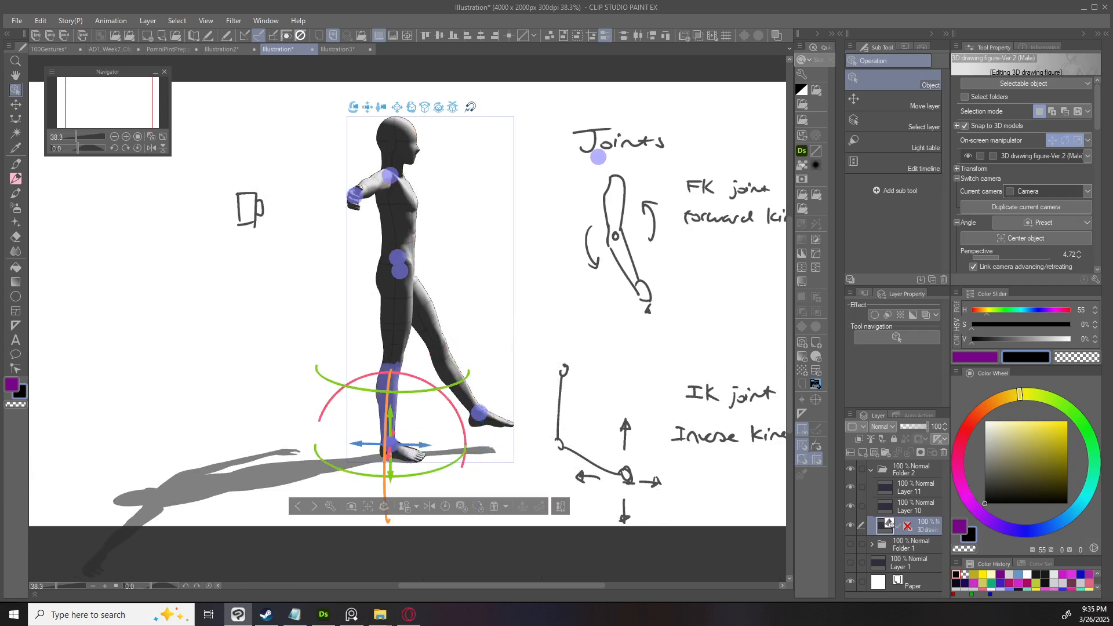
drag(390, 445, 342, 441)
key(ctrl+z)
key(ctrl+z)
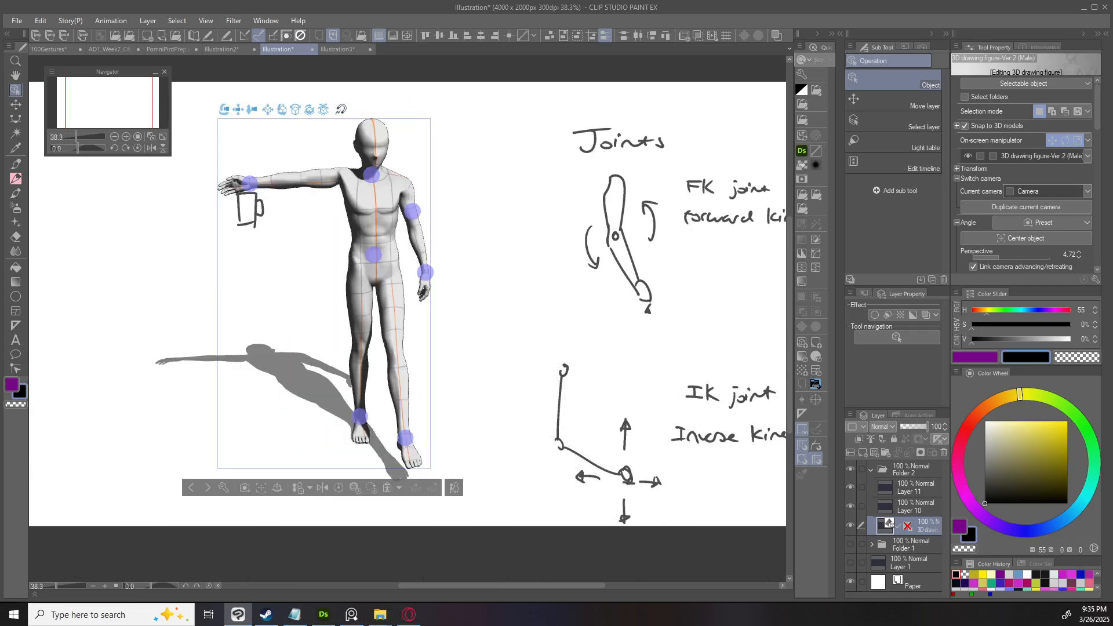
key(ctrl+z)
Orbit the 3D camera to a near-side view of the figure and make Layer 10 the active layer.
drag(510, 186, 583, 166)
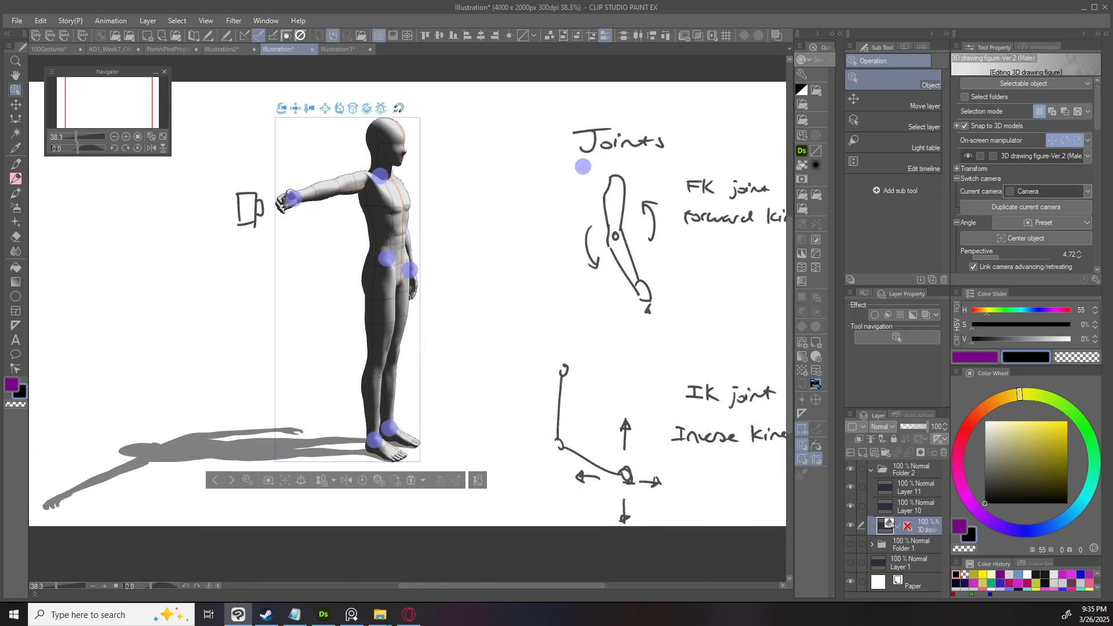
click(914, 506)
drag(452, 290, 341, 332)
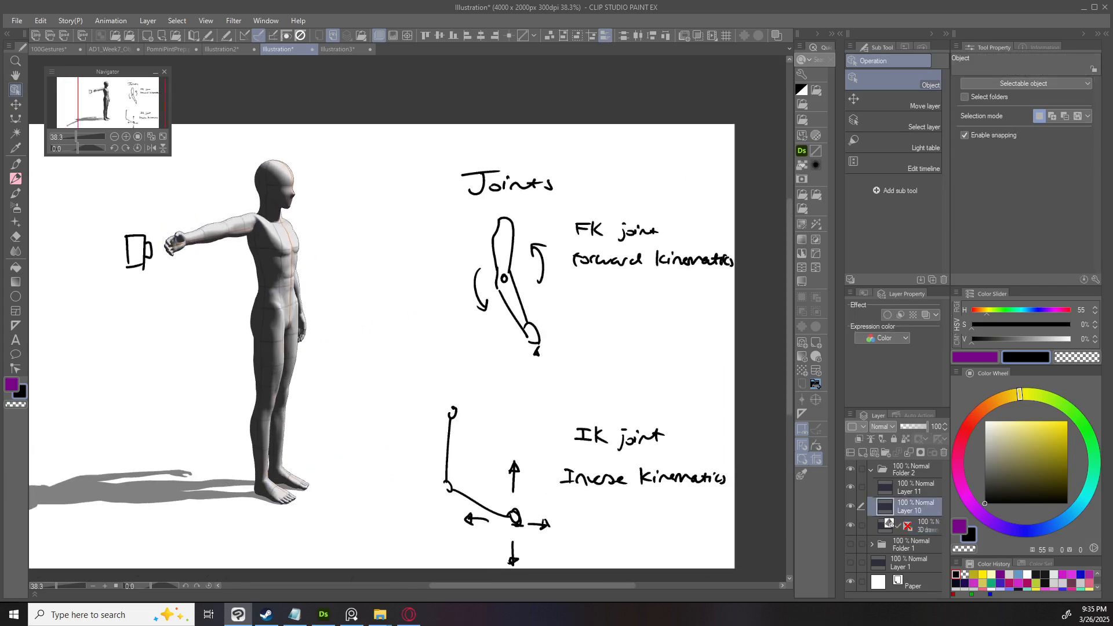
Sketch a vertical two-bone chain with small circles at its joints between the figure and the "Joints" notes.
key(p)
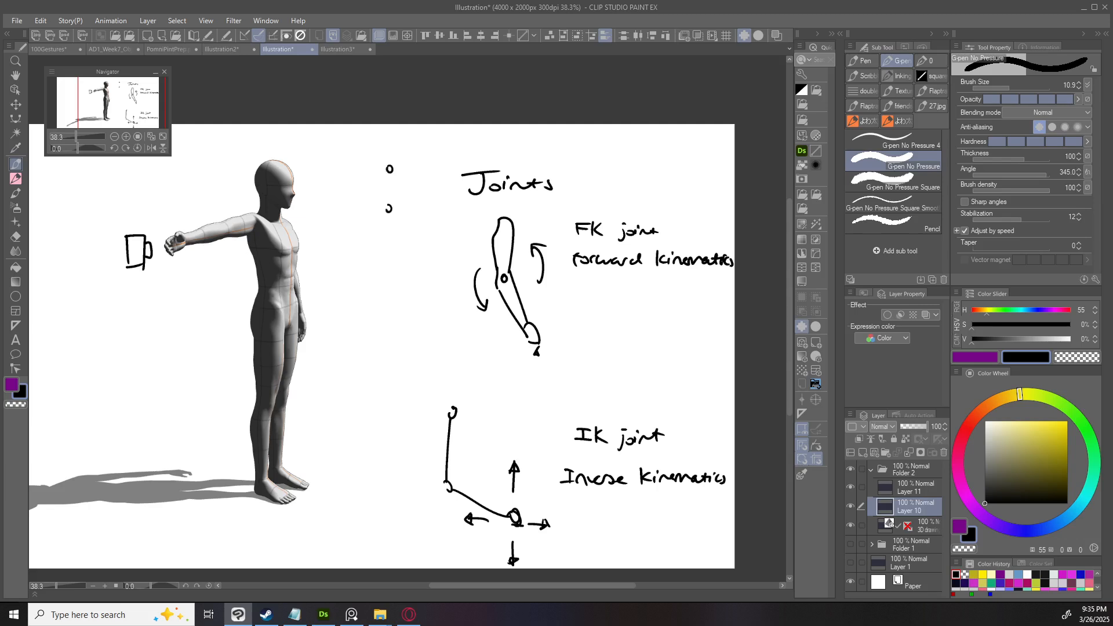
key(ctrl+z)
drag(385, 174, 388, 205)
drag(393, 180, 389, 206)
drag(390, 217, 390, 296)
key(ctrl+z)
drag(388, 215, 389, 274)
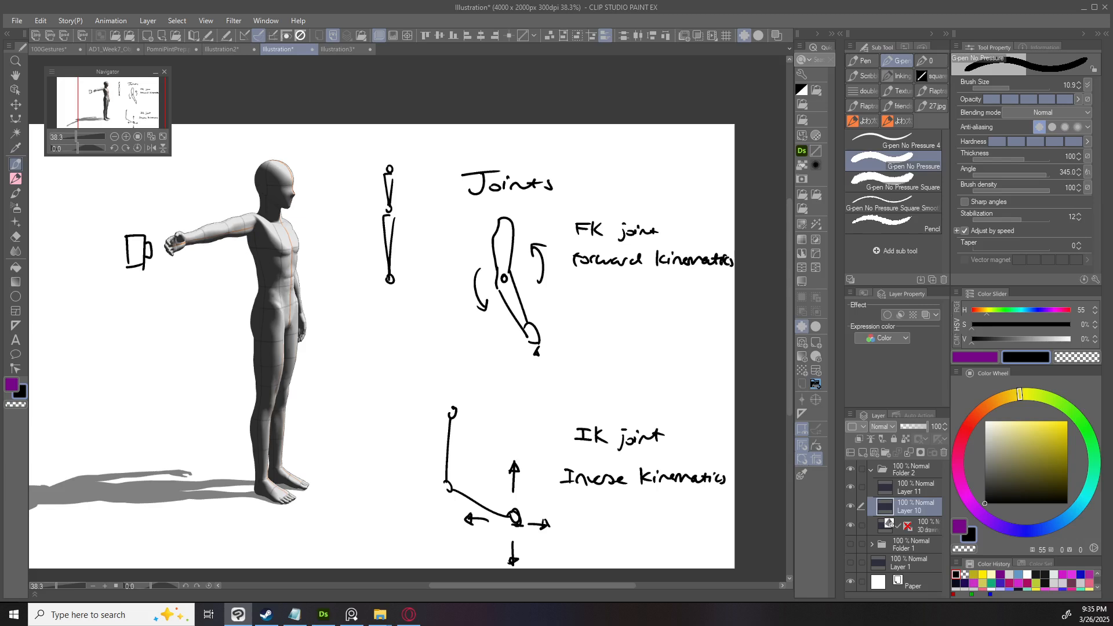
Extend the bone chain into a skeleton with a pelvis and two legs, marking the hip, knee and ankle joints.
mouse_move(388, 288)
mouse_down()
mouse_move(383, 317)
mouse_move(396, 318)
mouse_up()
drag(365, 320, 429, 327)
drag(357, 329, 360, 432)
mouse_move(423, 330)
mouse_down()
mouse_move(418, 442)
mouse_move(360, 511)
mouse_up()
drag(416, 433, 421, 523)
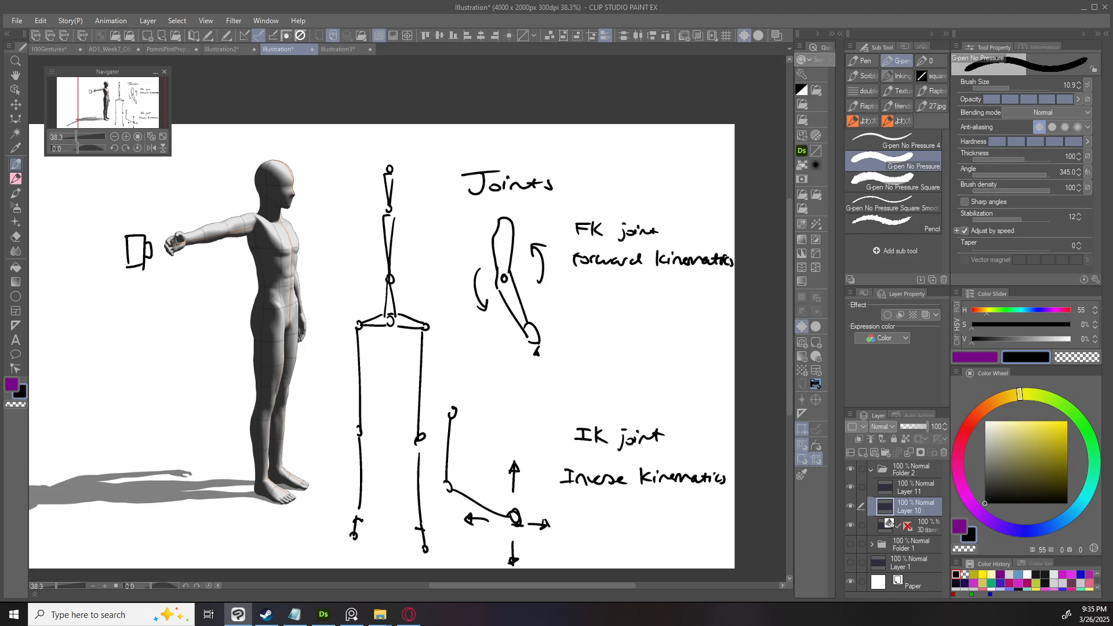
Draw both arms on the skeleton with shoulder and elbow joint circles, and circle the pelvis joint with the label "Root".
mouse_move(361, 219)
mouse_down()
mouse_move(382, 245)
mouse_move(397, 240)
mouse_move(322, 246)
mouse_up()
drag(419, 217, 478, 301)
drag(324, 246, 290, 293)
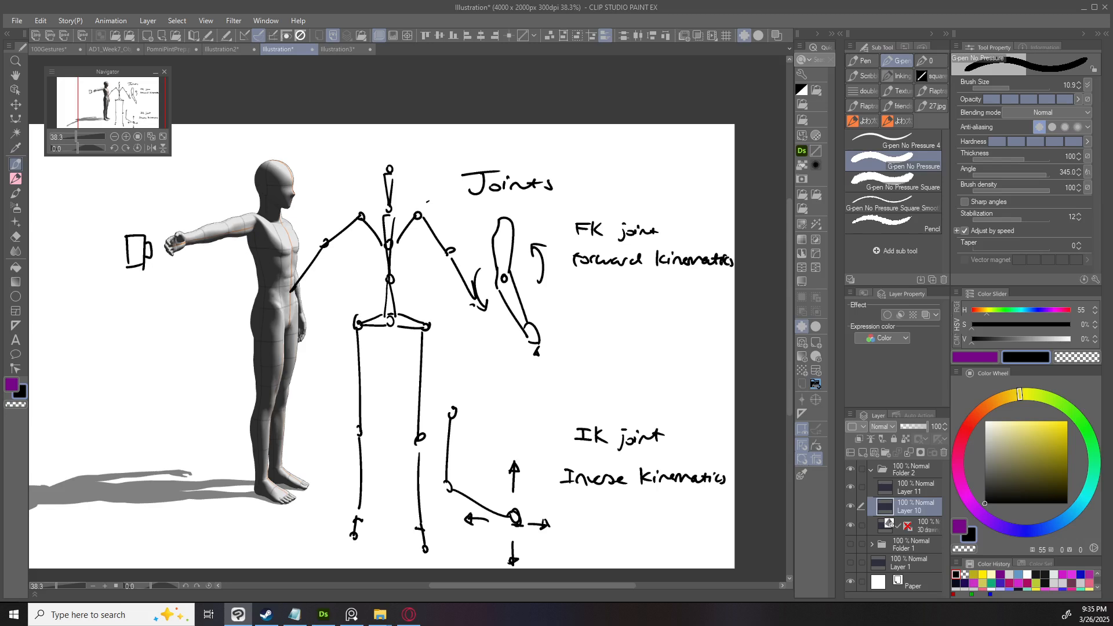
mouse_move(388, 304)
mouse_down()
mouse_move(380, 340)
mouse_move(374, 316)
mouse_up()
Lasso the skeleton sketch together with its "Root" label, and cut and paste it onto its own layer.
key(o)
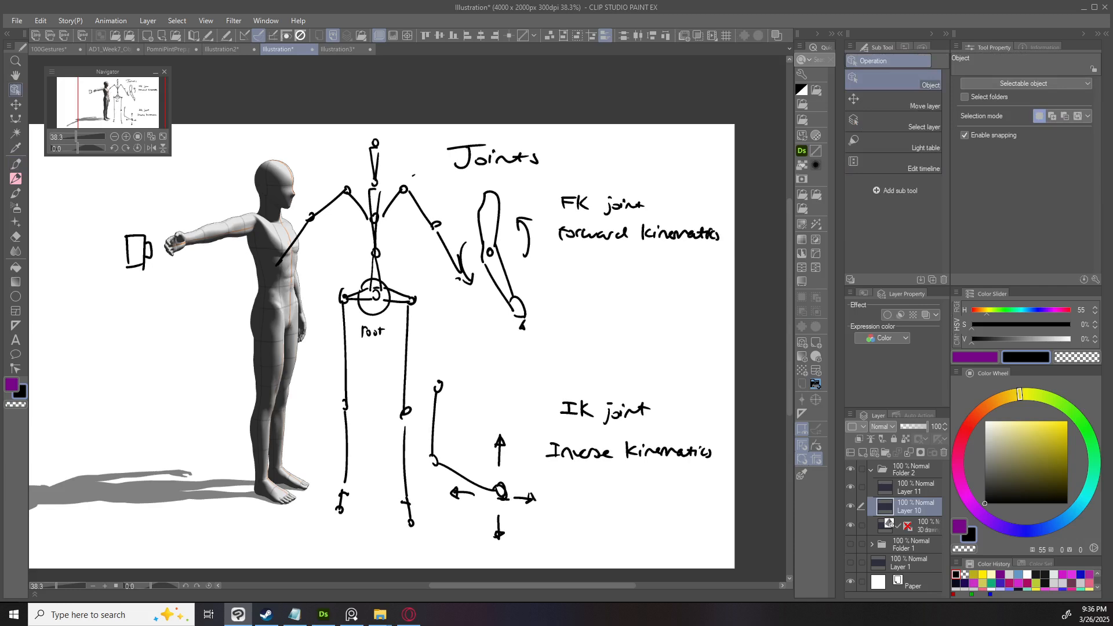
key(m)
mouse_move(452, 329)
mouse_down()
mouse_move(430, 560)
mouse_move(223, 477)
mouse_move(271, 272)
mouse_move(357, 127)
mouse_move(428, 164)
mouse_move(469, 252)
mouse_up()
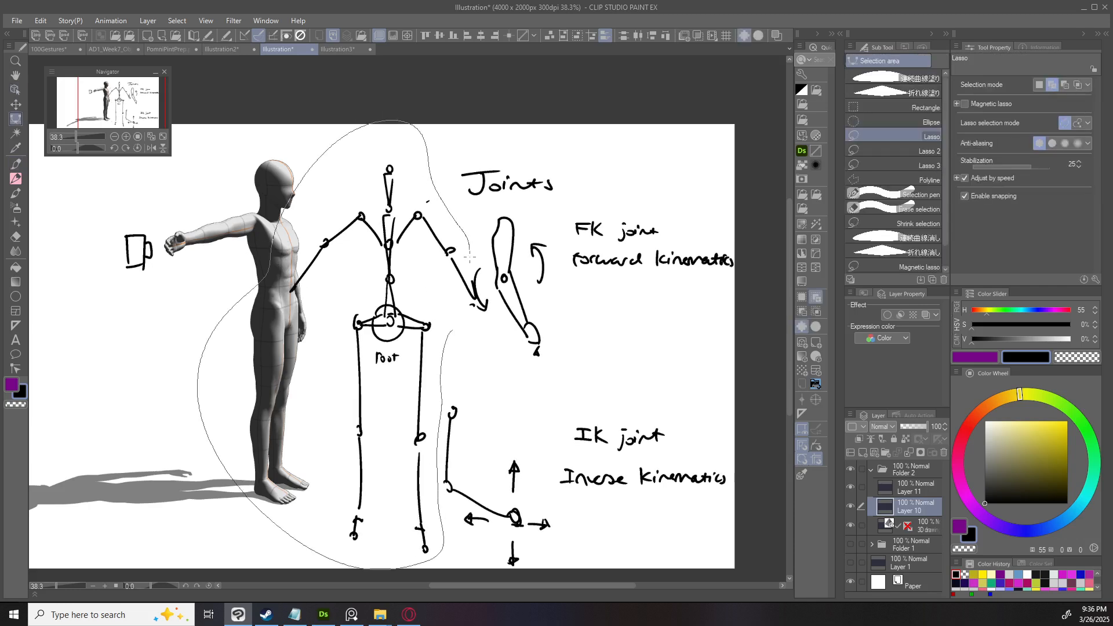
drag(479, 305, 453, 330)
key(ctrl+x)
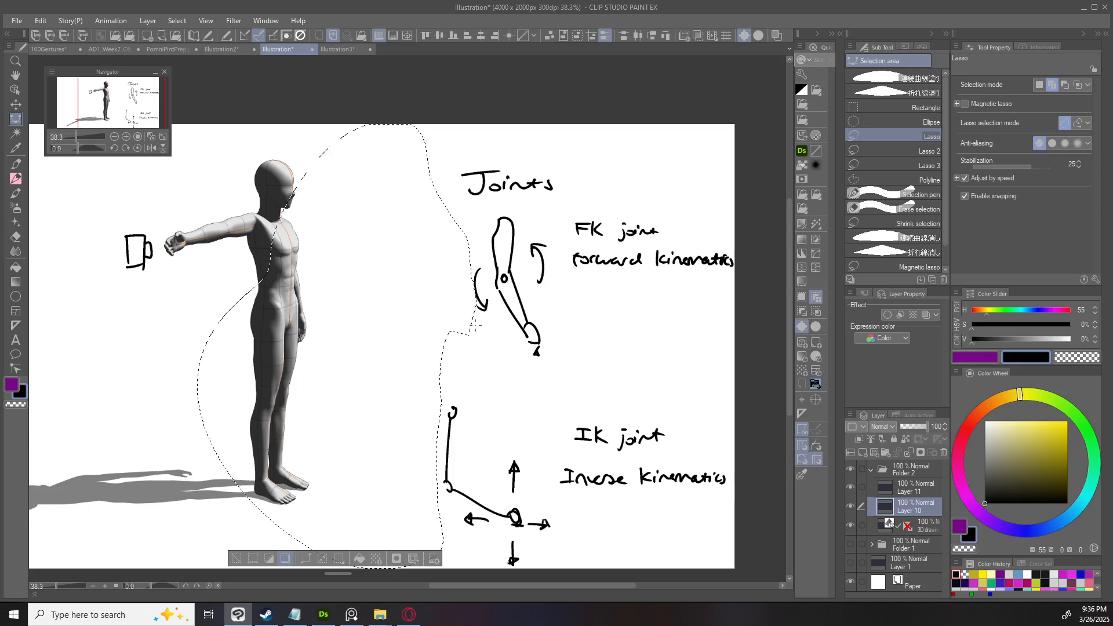
key(ctrl+v)
key(o)
Scale the pasted skeleton to 68% and move it to the empty area behind the mug, at the canvas's left edge.
key(ctrl+t)
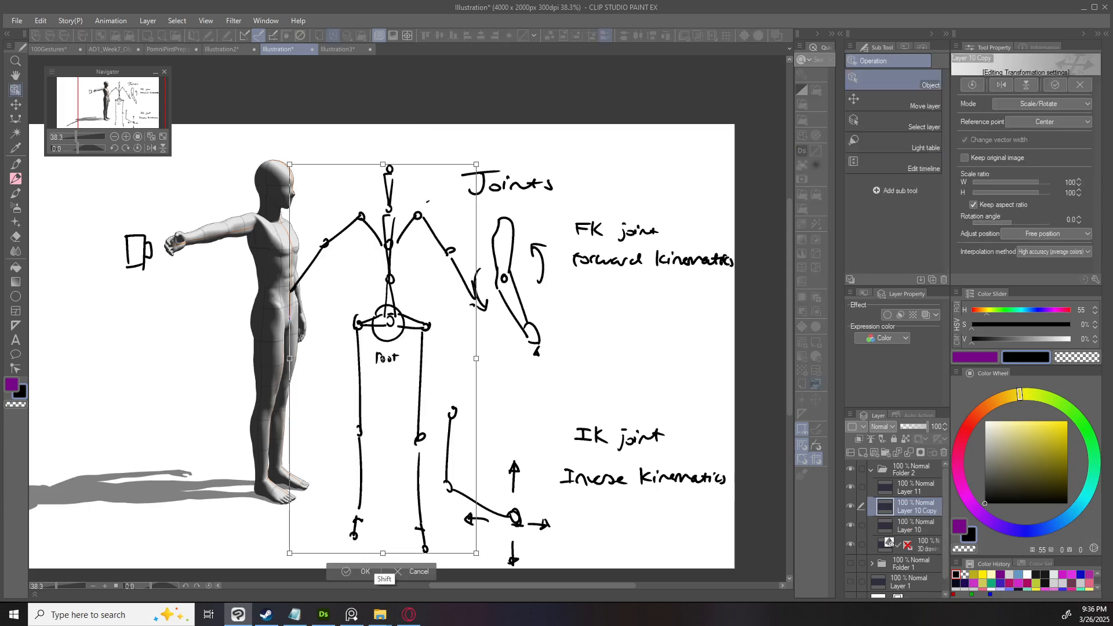
drag(383, 554, 410, 435)
drag(406, 371, 584, 326)
drag(584, 327, 182, 358)
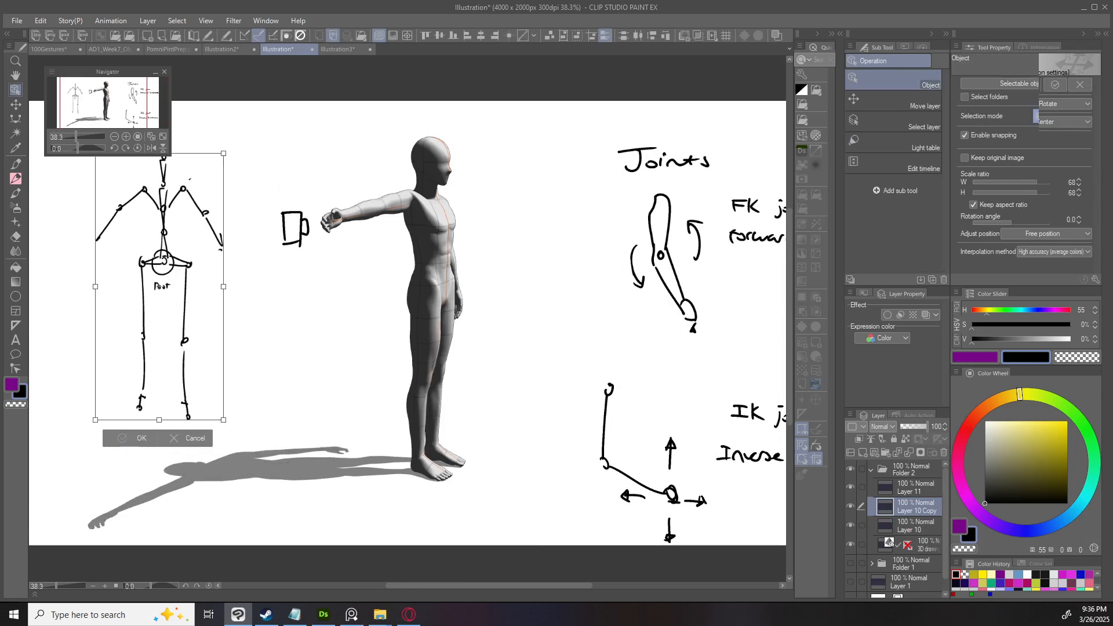
key(Return)
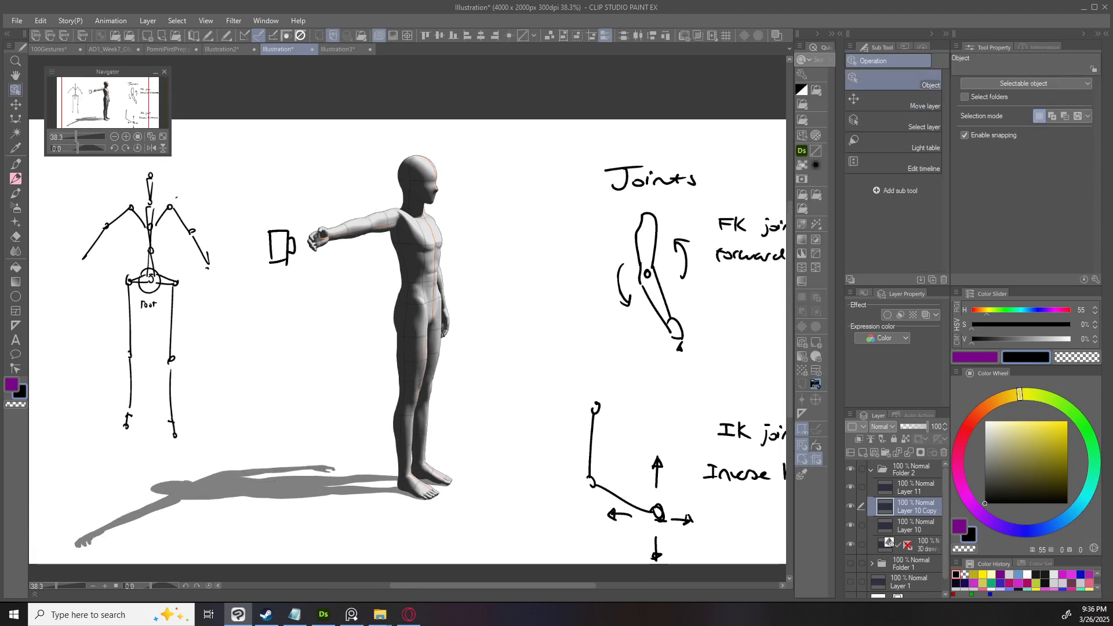
Activate the 3D drawing figure's layer and lower its hip root controller so that both knees bend.
click(890, 543)
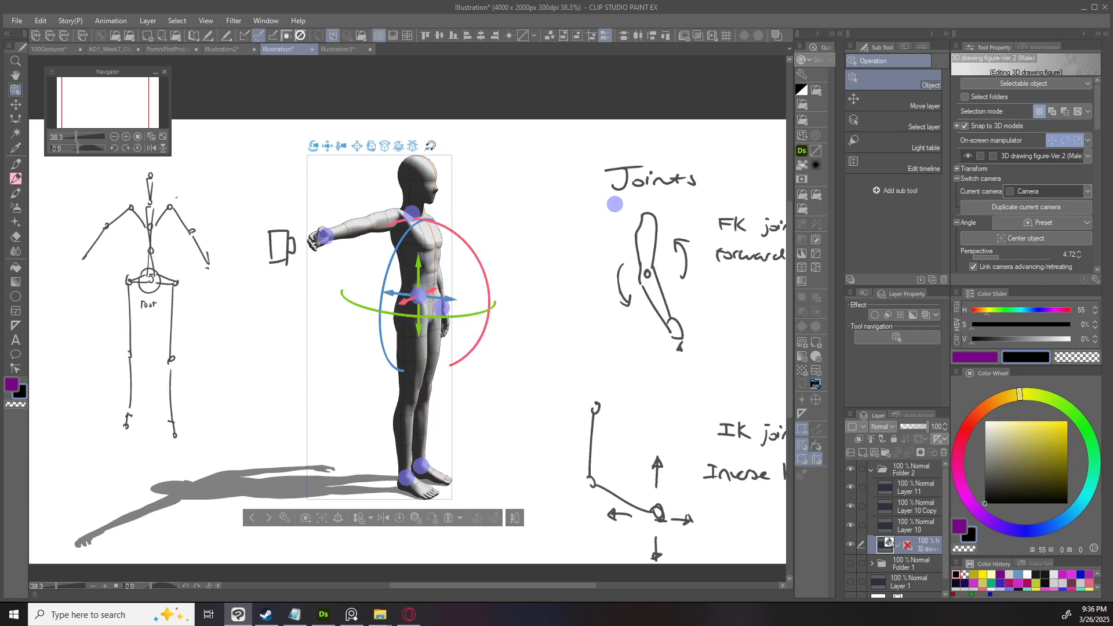
drag(450, 298, 404, 319)
key(ctrl+z)
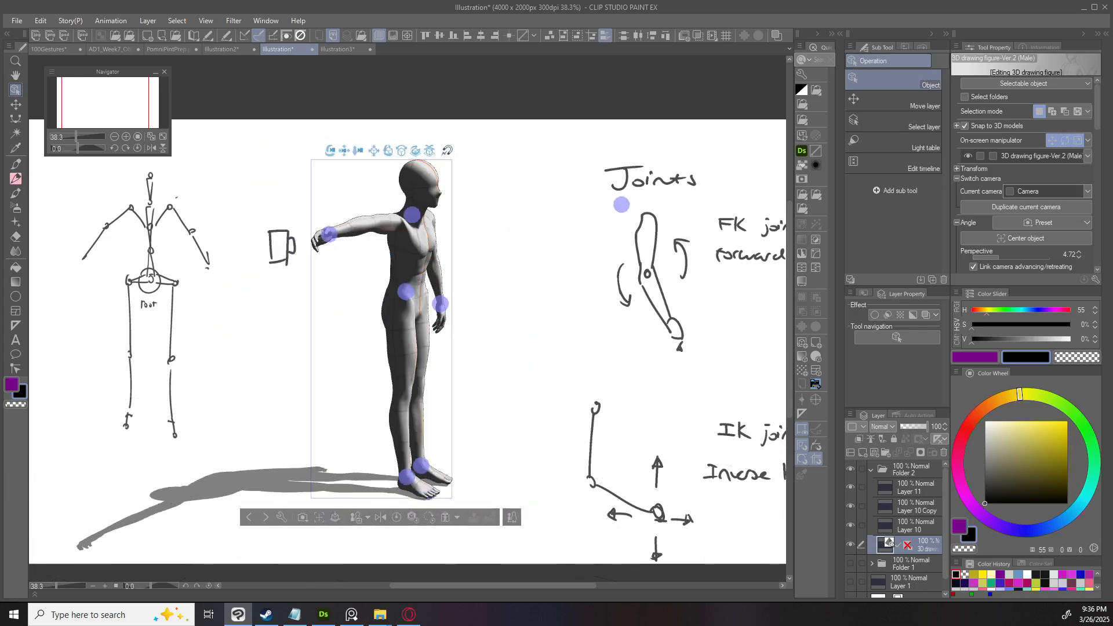
click(406, 291)
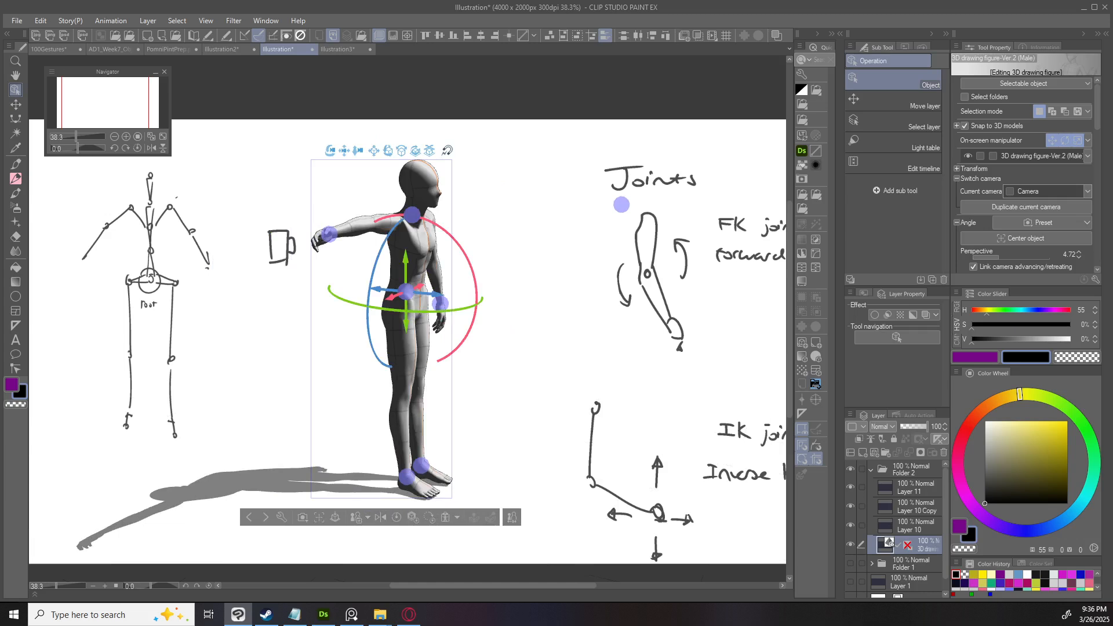
mouse_move(511, 330)
mouse_down()
mouse_move(481, 324)
mouse_move(510, 313)
mouse_up()
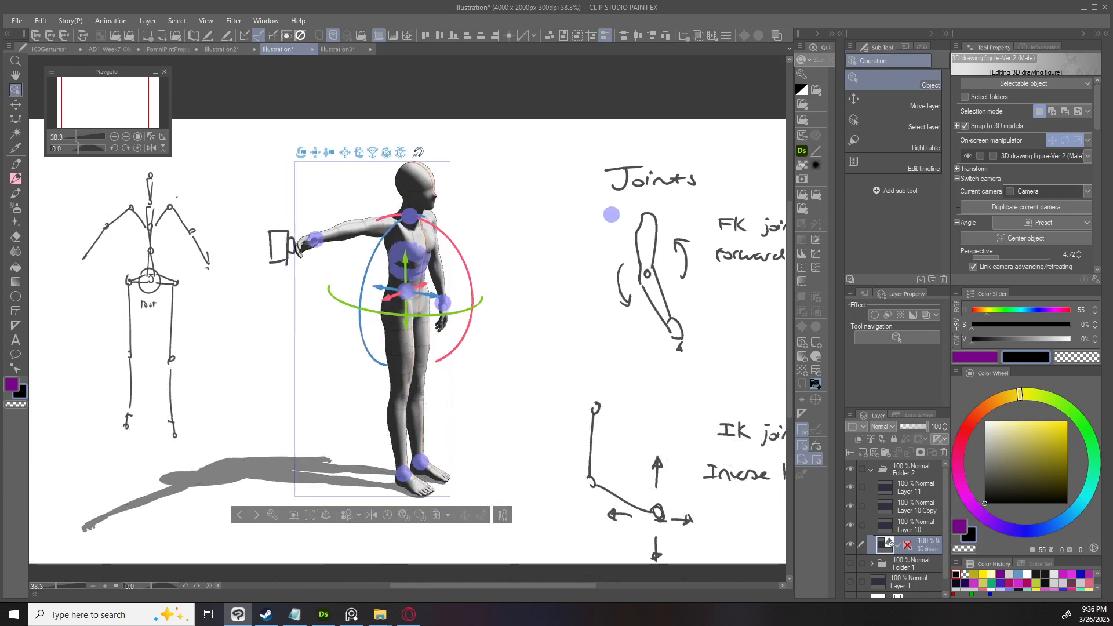
drag(405, 264, 406, 277)
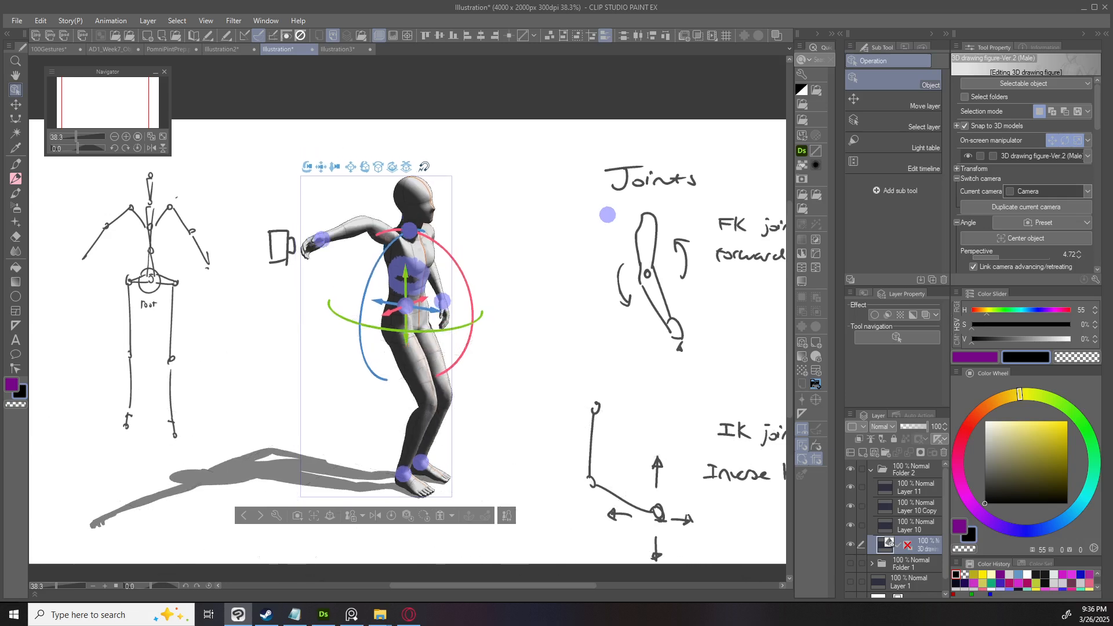
Move the figure's right foot back and left foot forward into a stride, and rotate the hips around the vertical axis.
click(402, 474)
drag(402, 474, 339, 455)
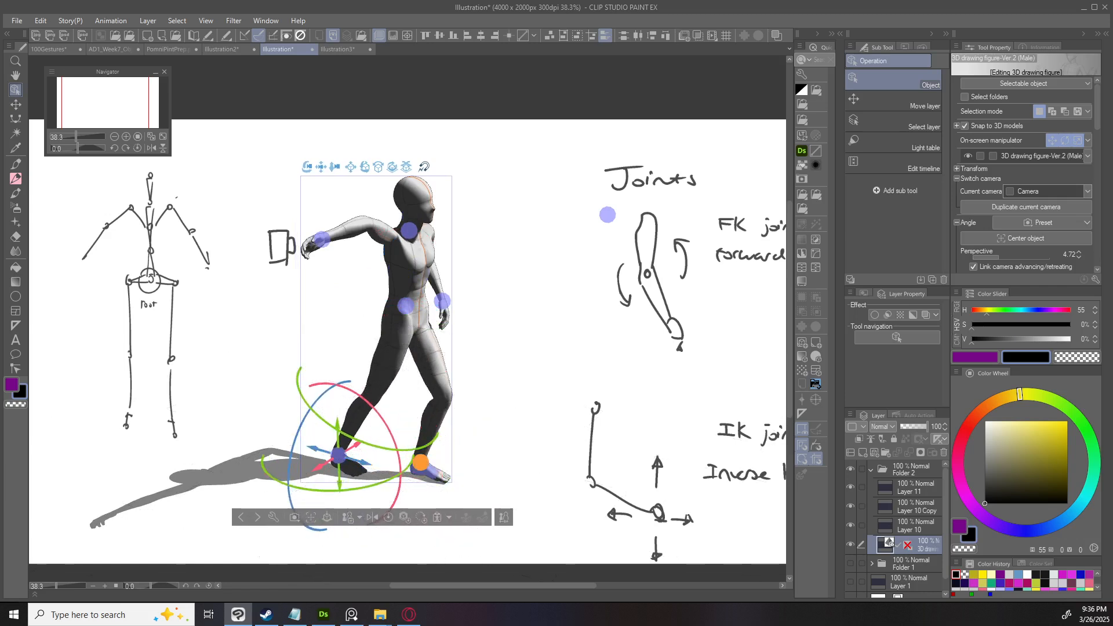
click(421, 462)
drag(421, 462, 457, 472)
click(406, 306)
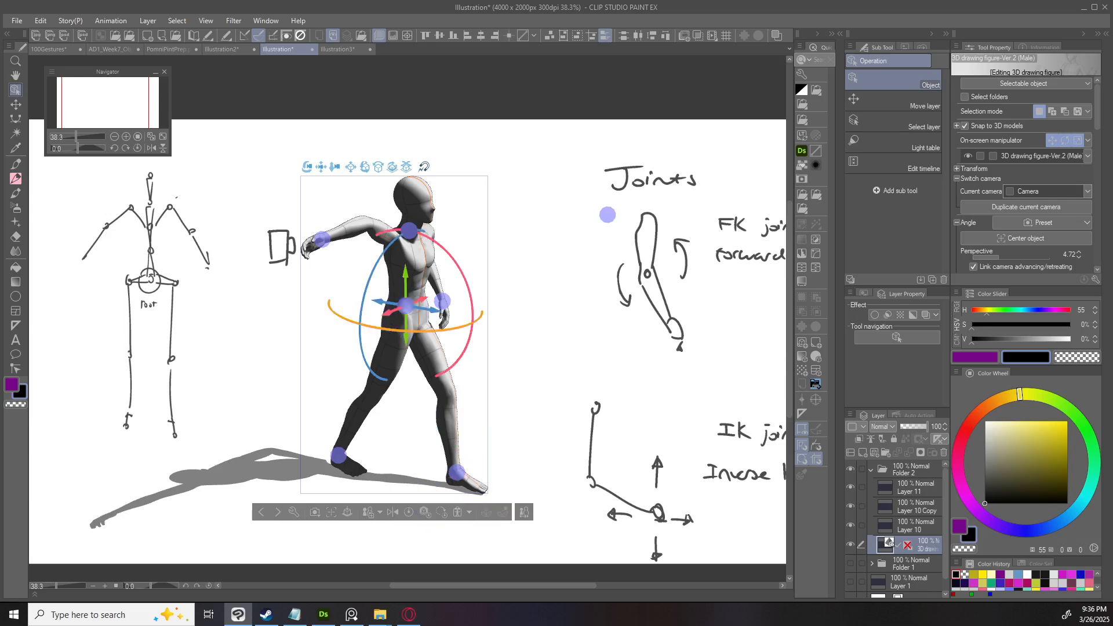
drag(429, 329, 400, 330)
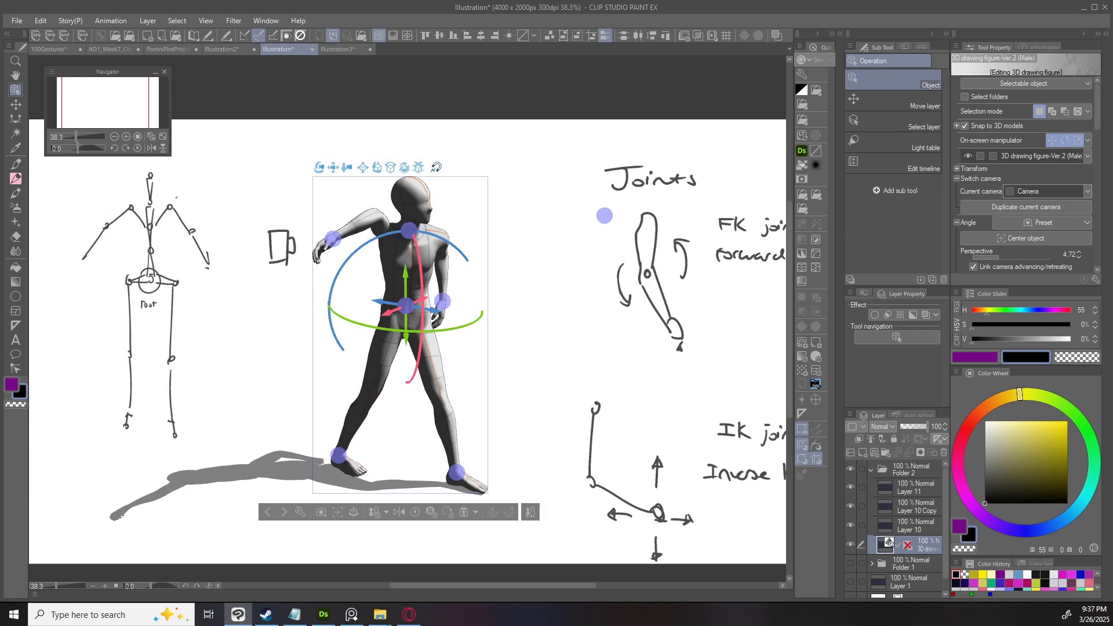
Turn the upper chest against the hips and lower the outstretched right hand beside the body.
click(482, 313)
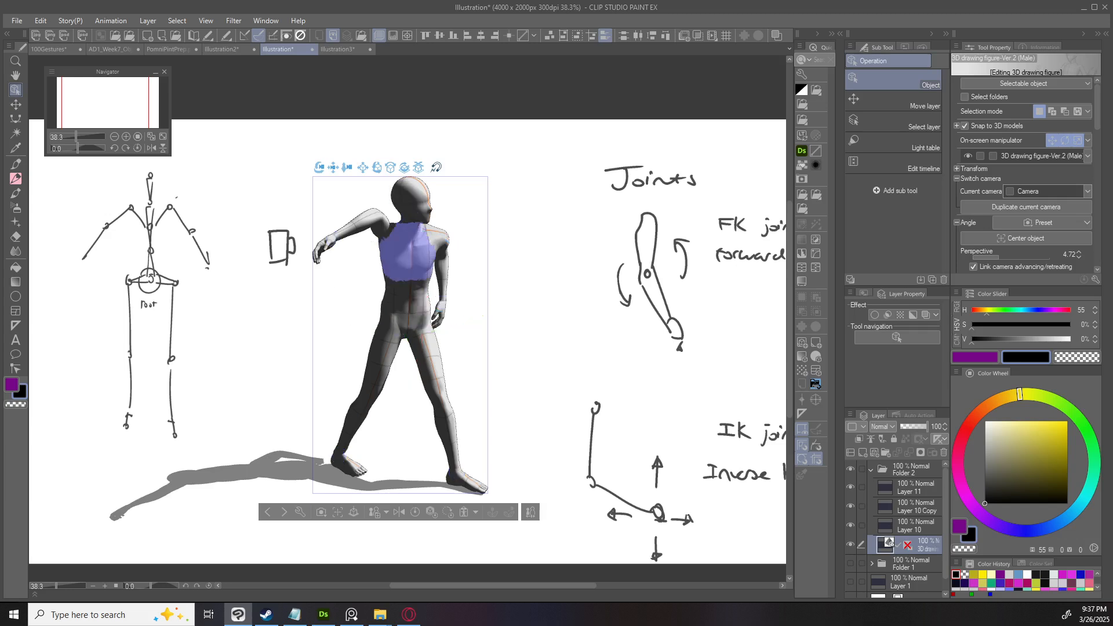
click(410, 231)
click(409, 231)
mouse_move(406, 250)
mouse_down()
mouse_move(425, 242)
mouse_move(416, 250)
mouse_up()
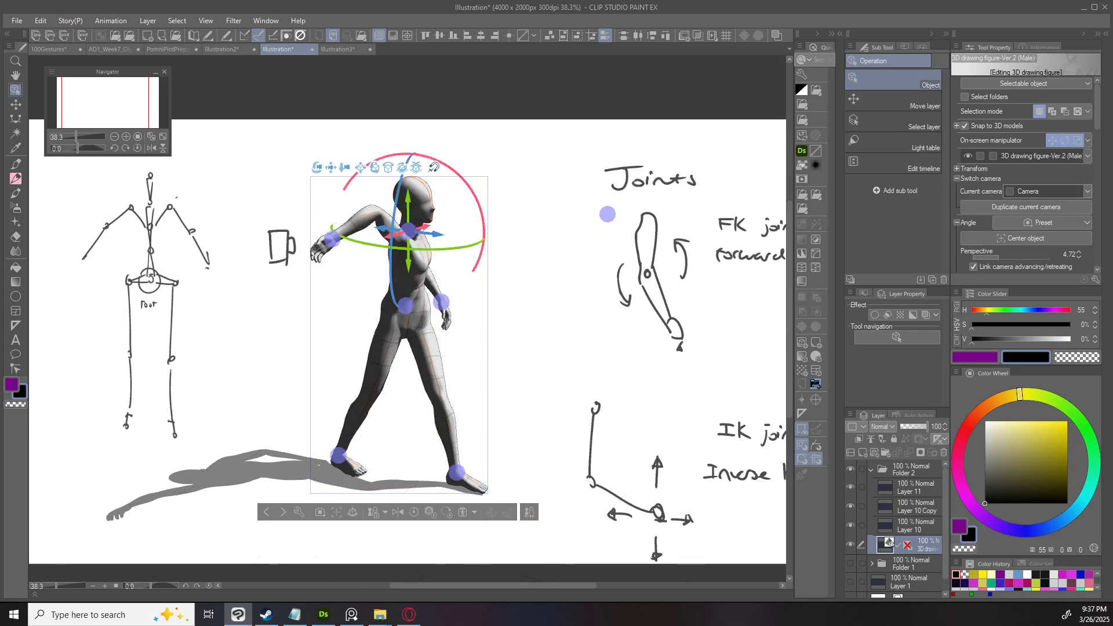
click(332, 239)
drag(332, 238, 339, 322)
drag(607, 214, 497, 224)
Swing the figure's right hand forward to oppose the right leg that is set back.
click(410, 302)
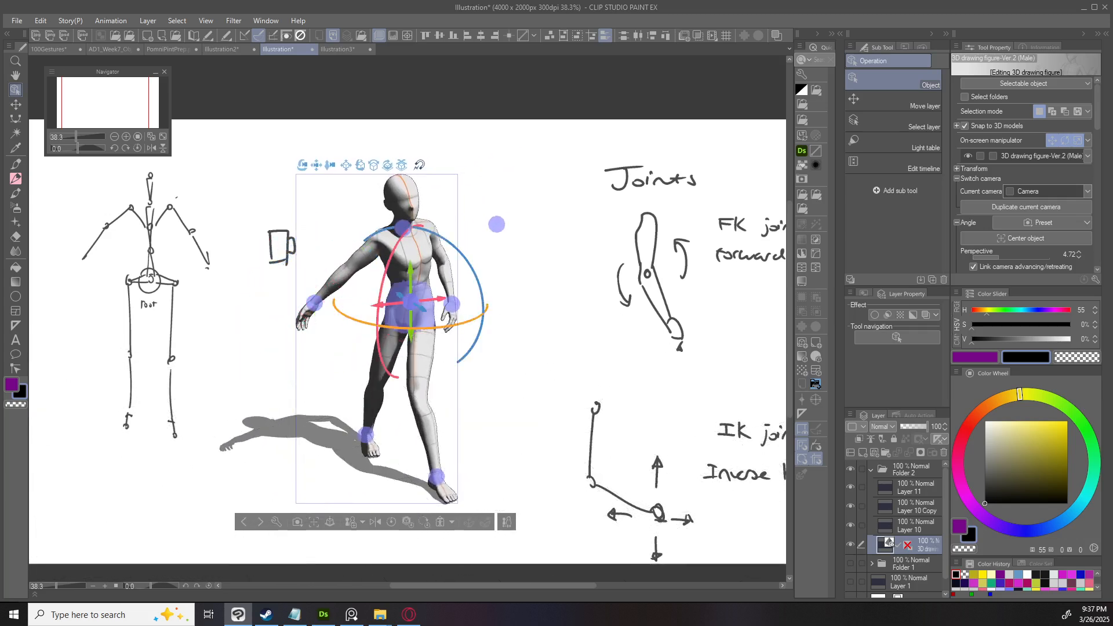
drag(485, 308, 624, 307)
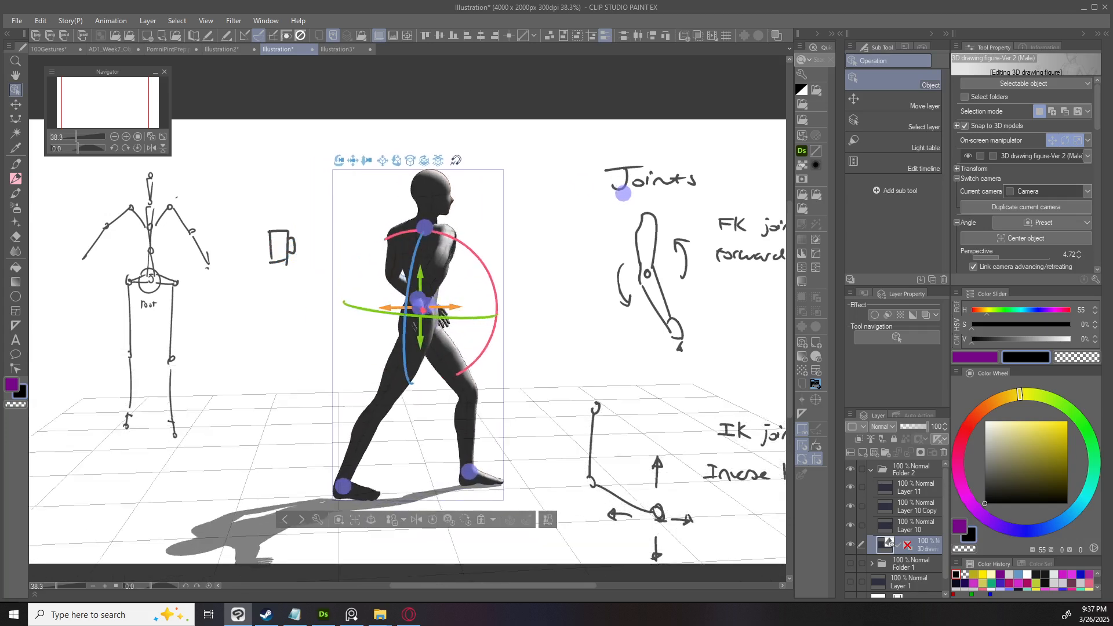
key(ctrl+z)
click(410, 313)
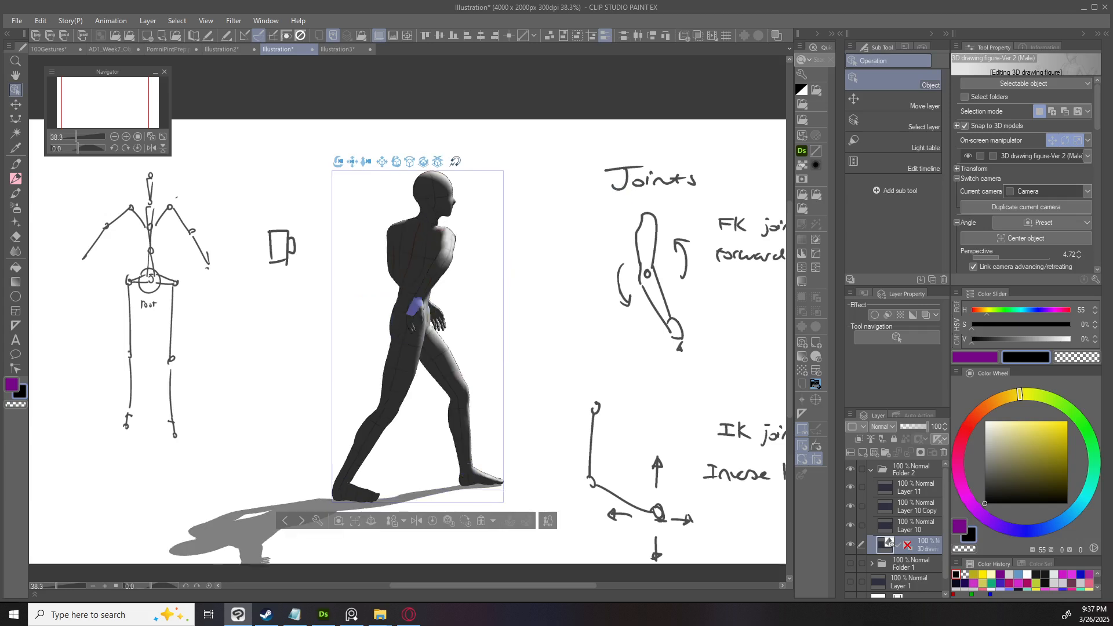
click(415, 308)
key(ctrl+z)
key(ctrl+z)
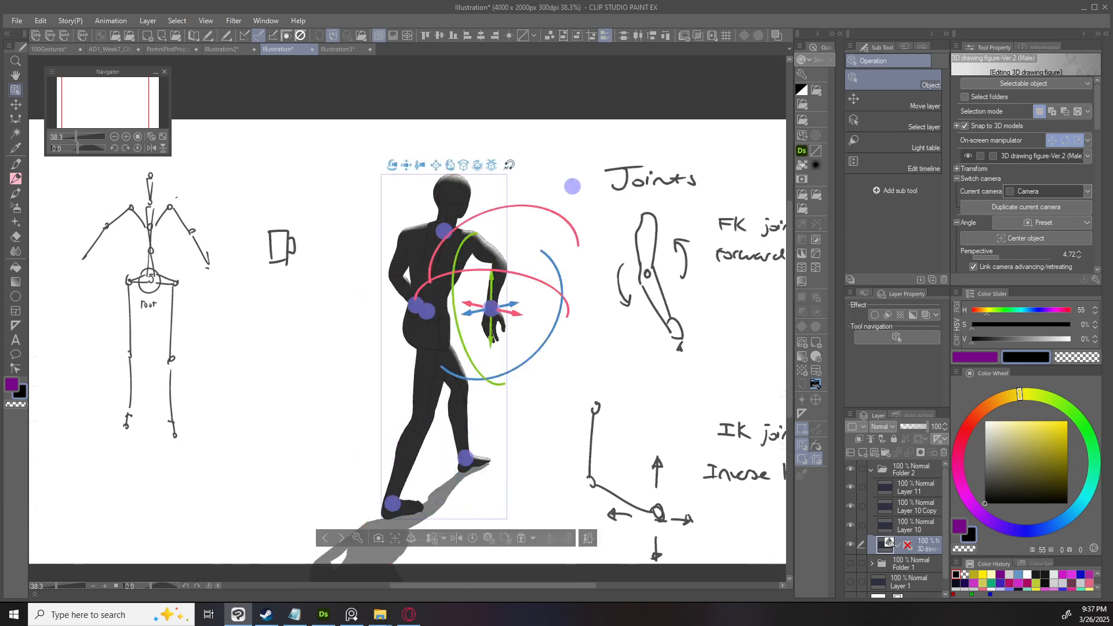
drag(418, 342, 537, 302)
drag(631, 201, 234, 201)
key(ctrl+z)
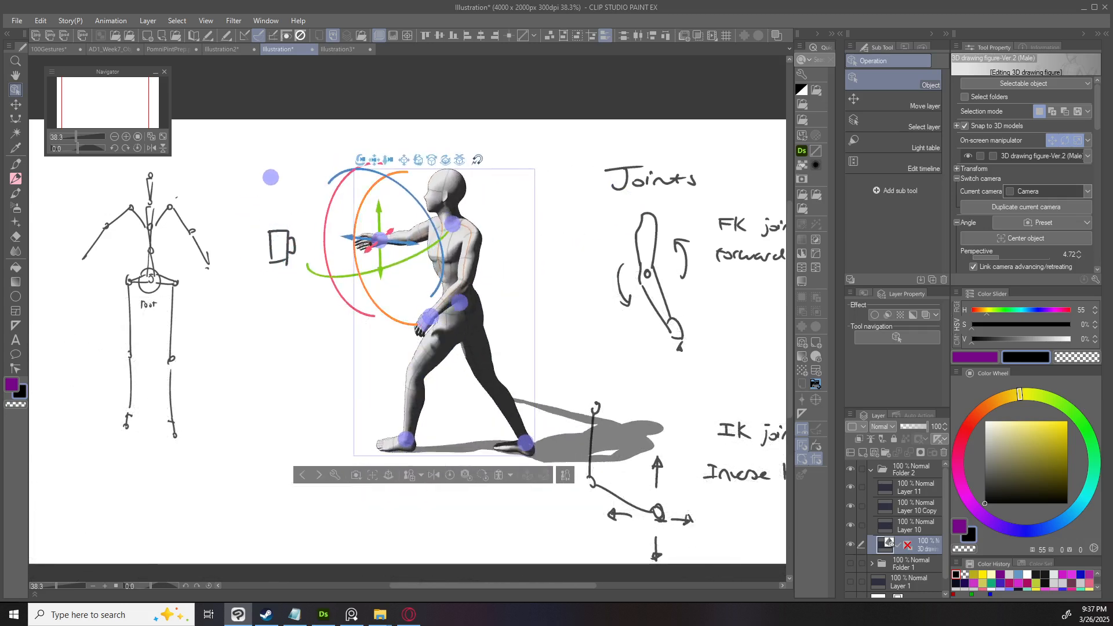
Move the figure's left hand back behind the hips to complete the opposing arm swing.
drag(430, 316, 518, 326)
drag(580, 244, 544, 267)
drag(234, 201, 589, 178)
drag(336, 161, 369, 103)
Lift the rear right foot off the ground and rotate it for the walking pose.
click(361, 426)
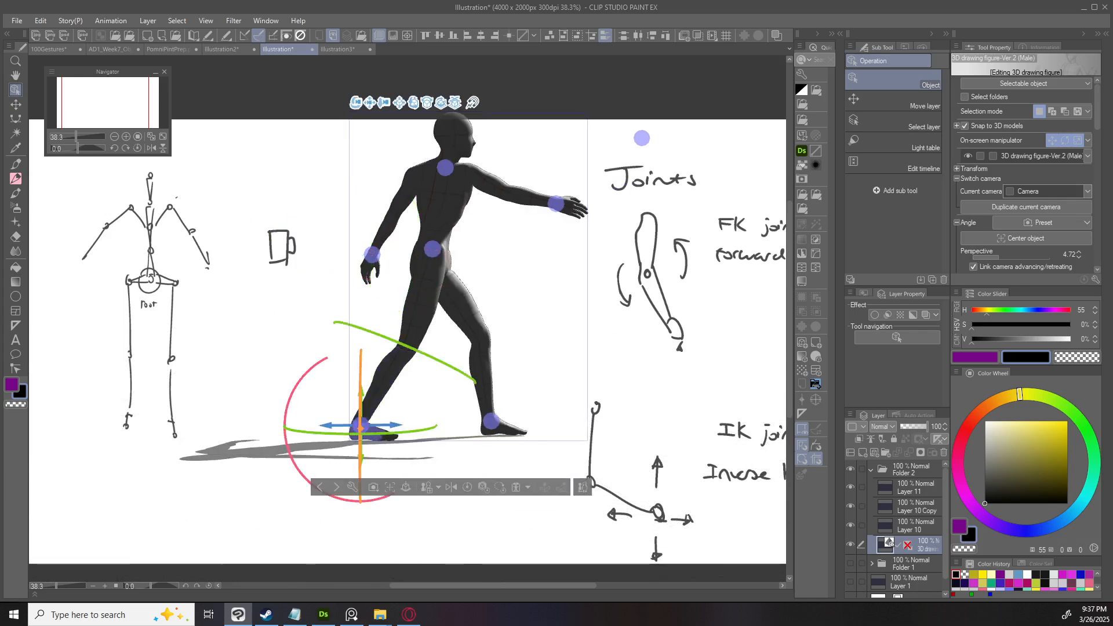
drag(361, 426, 338, 416)
drag(274, 375, 304, 344)
drag(328, 102, 249, 142)
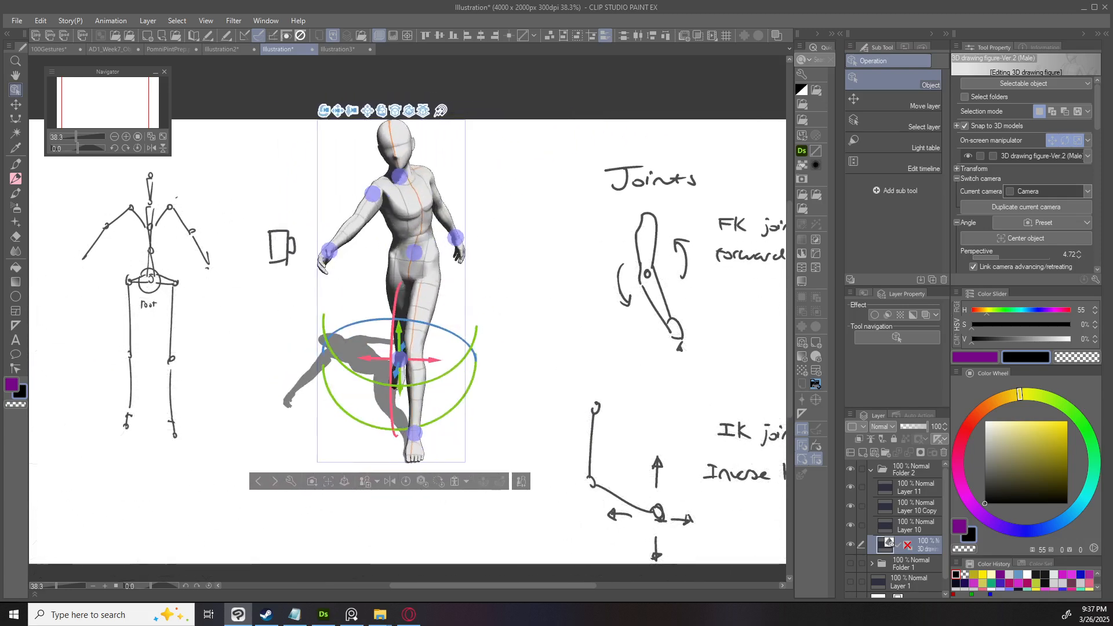
Try rotating the upper chest, undo it, and rotate the hips slightly around the vertical axis.
click(399, 176)
mouse_move(434, 127)
mouse_down()
mouse_move(460, 174)
mouse_move(415, 131)
mouse_move(427, 135)
mouse_up()
key(ctrl+z)
click(414, 253)
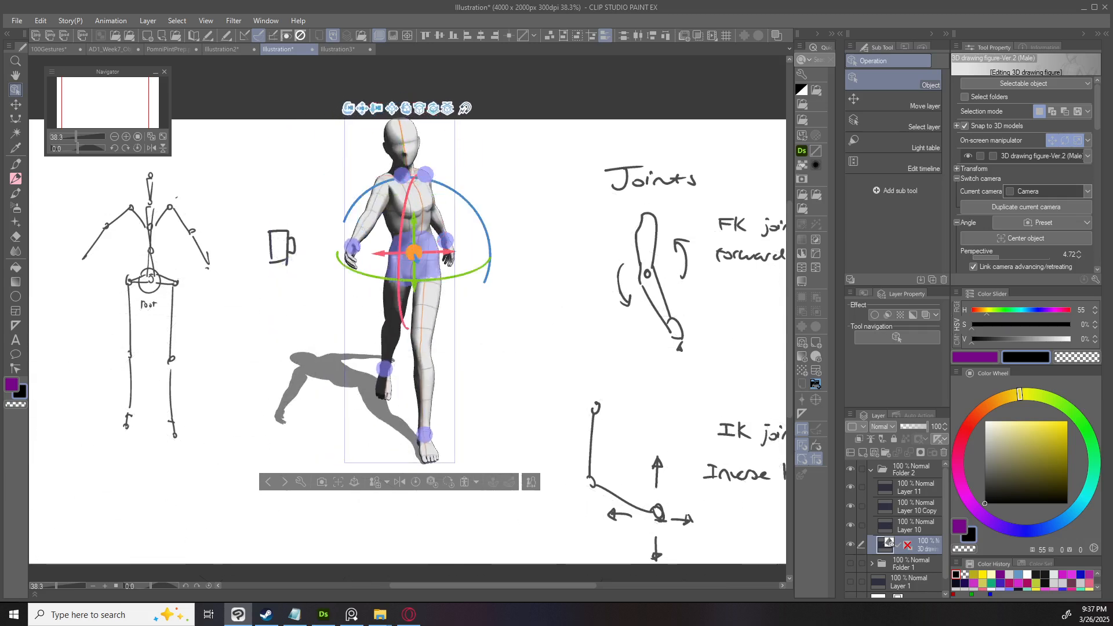
mouse_move(447, 272)
mouse_down()
mouse_move(467, 271)
mouse_move(452, 271)
mouse_up()
drag(521, 296, 603, 304)
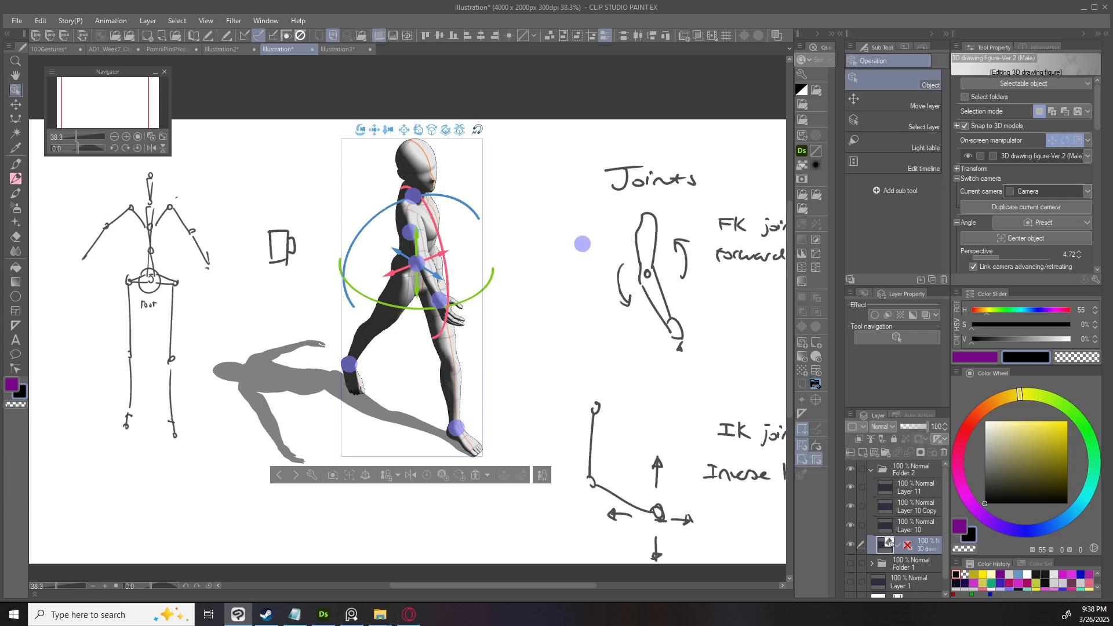
Reset the figure to its default standing pose and reposition the camera to a high view looking down at it.
click(427, 474)
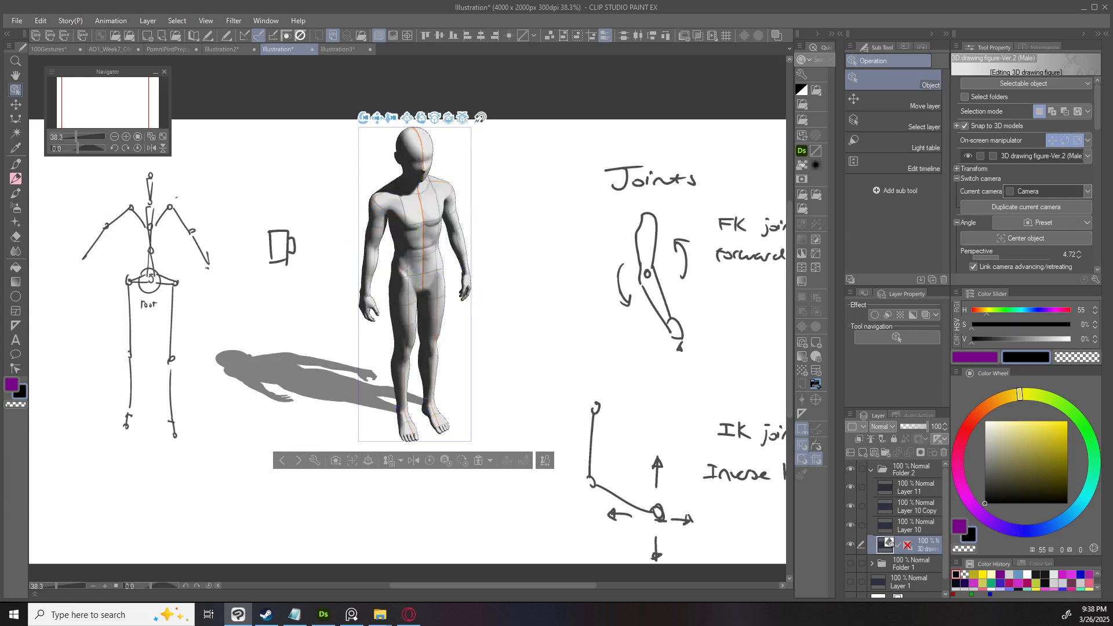
drag(376, 117, 376, 172)
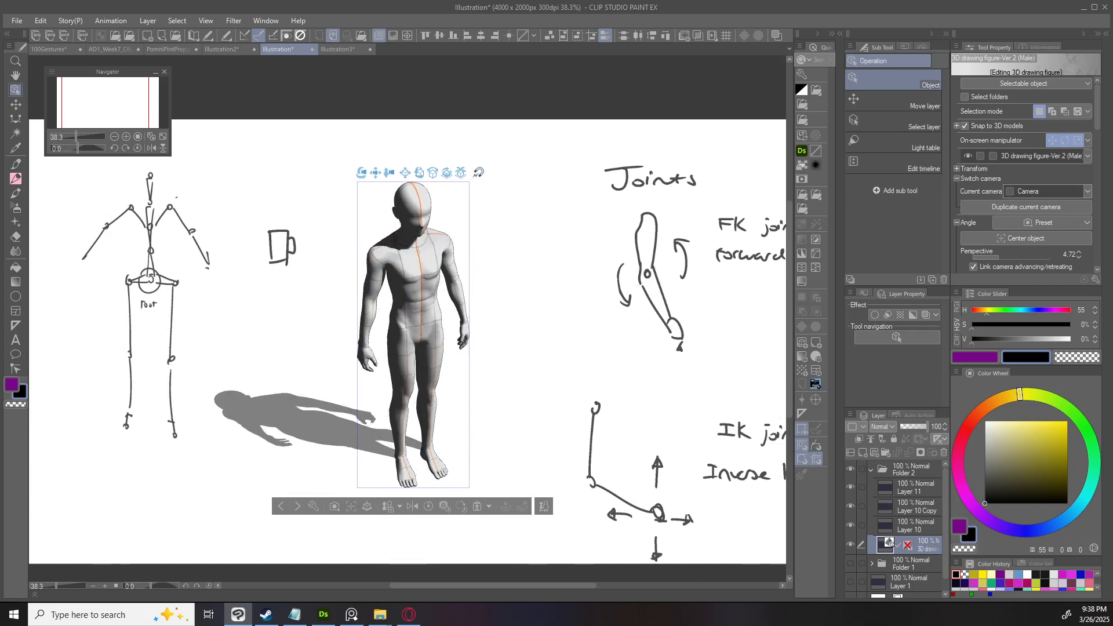
drag(375, 173, 409, 159)
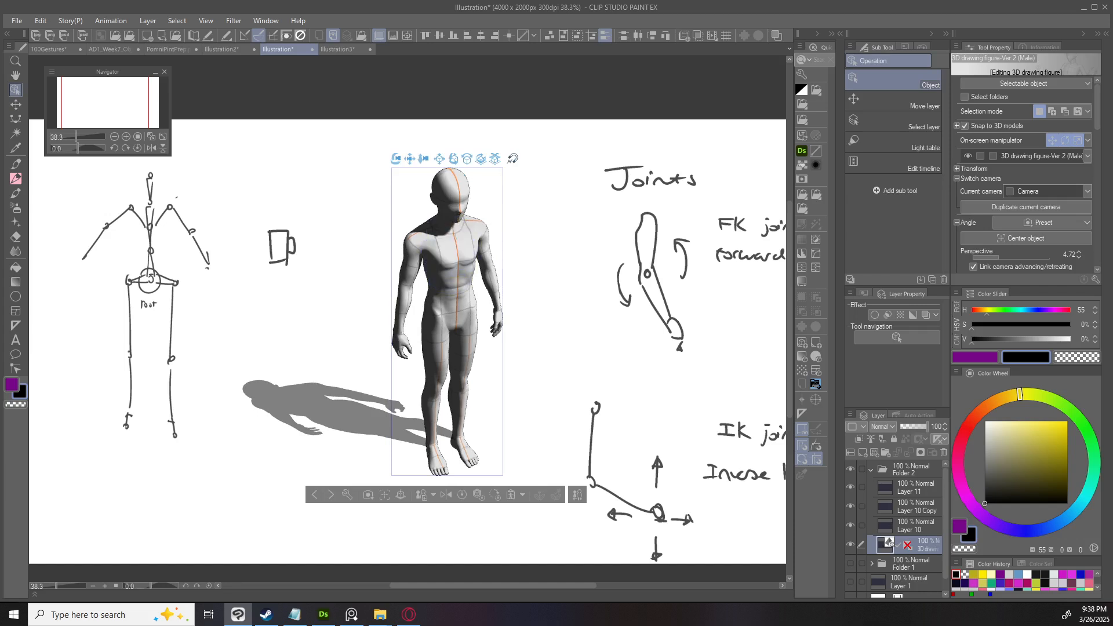
drag(410, 158, 396, 245)
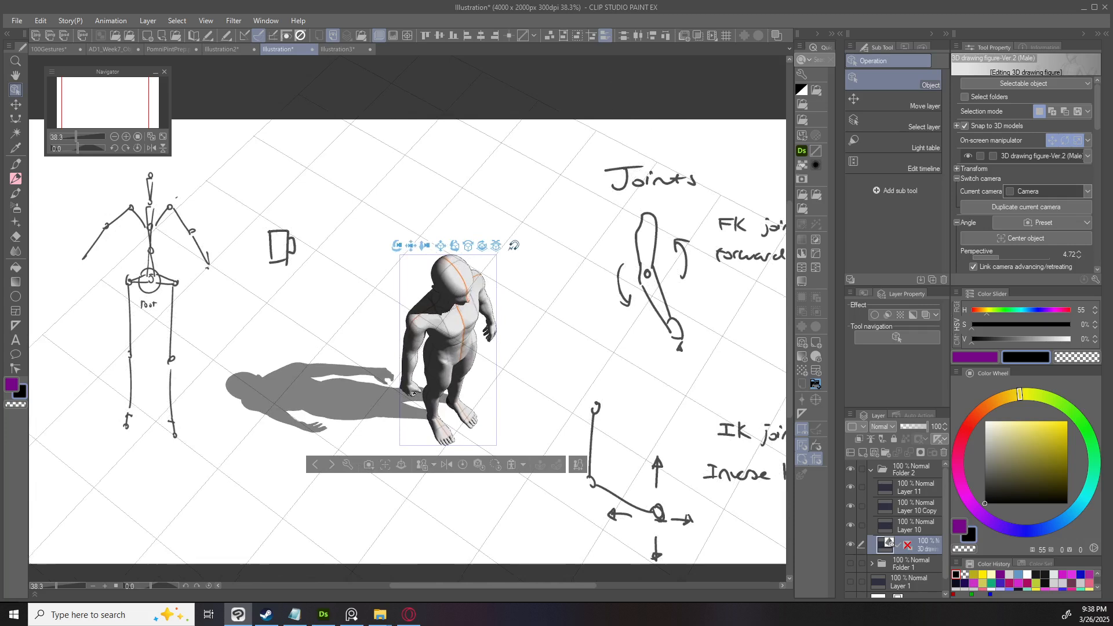
Raise the figure's left thigh forward and bend the lower leg back with joint rotations, checking the pose from the side.
click(457, 355)
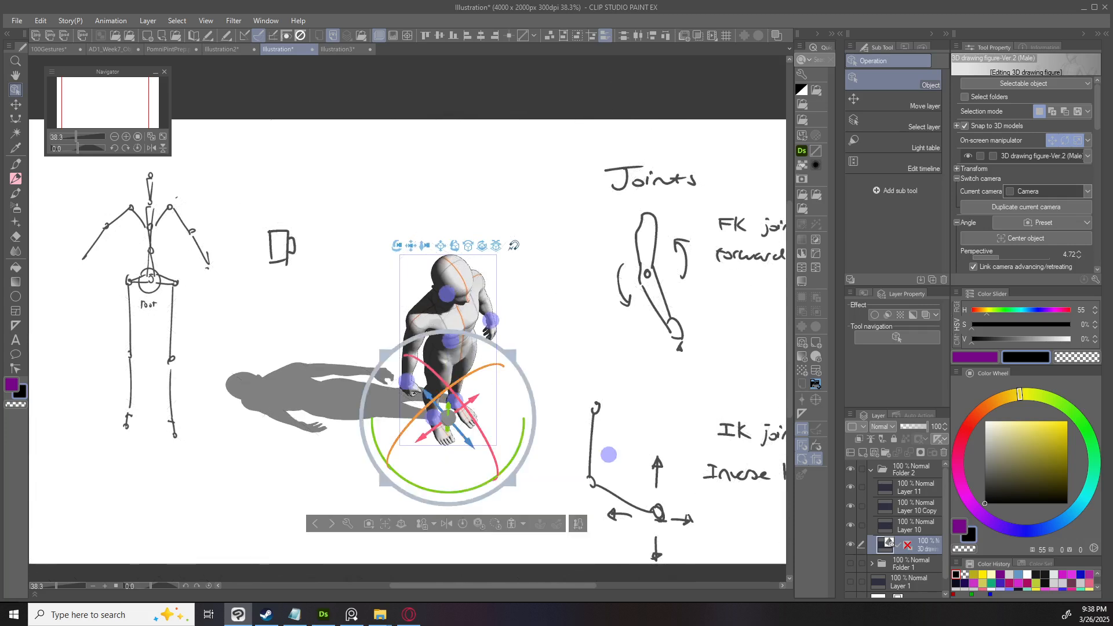
click(461, 350)
drag(476, 351, 510, 380)
click(510, 432)
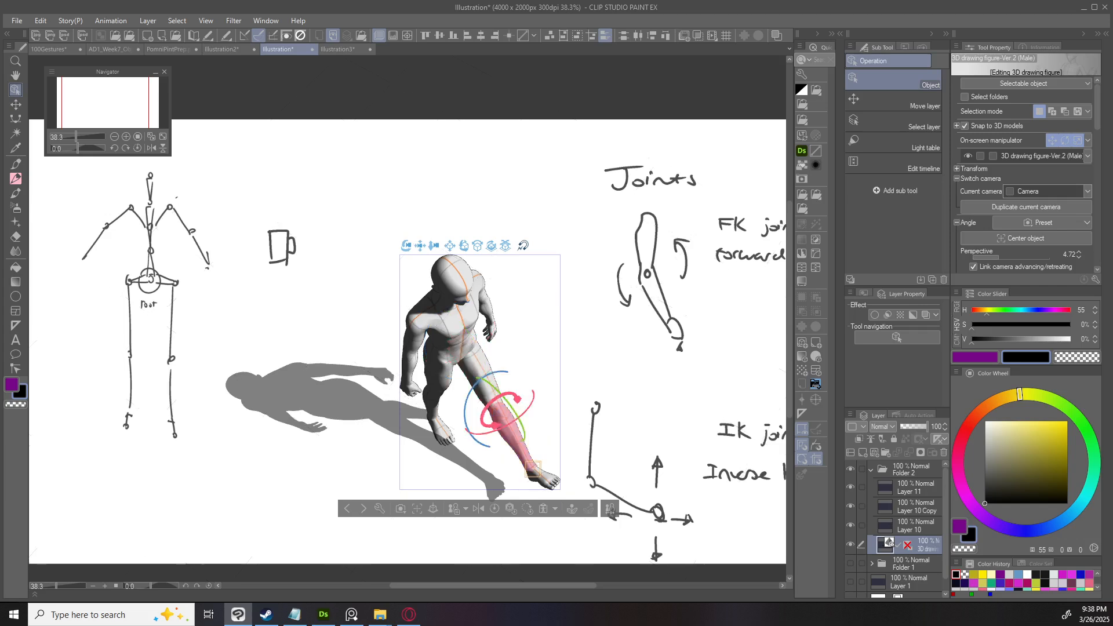
drag(488, 385, 522, 440)
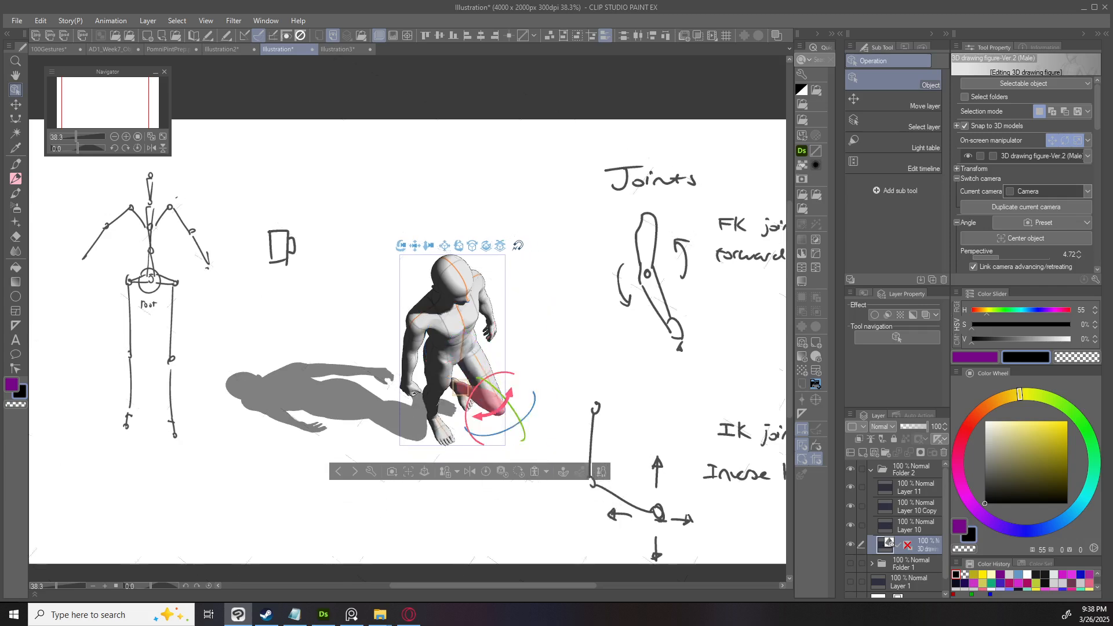
drag(551, 311, 632, 203)
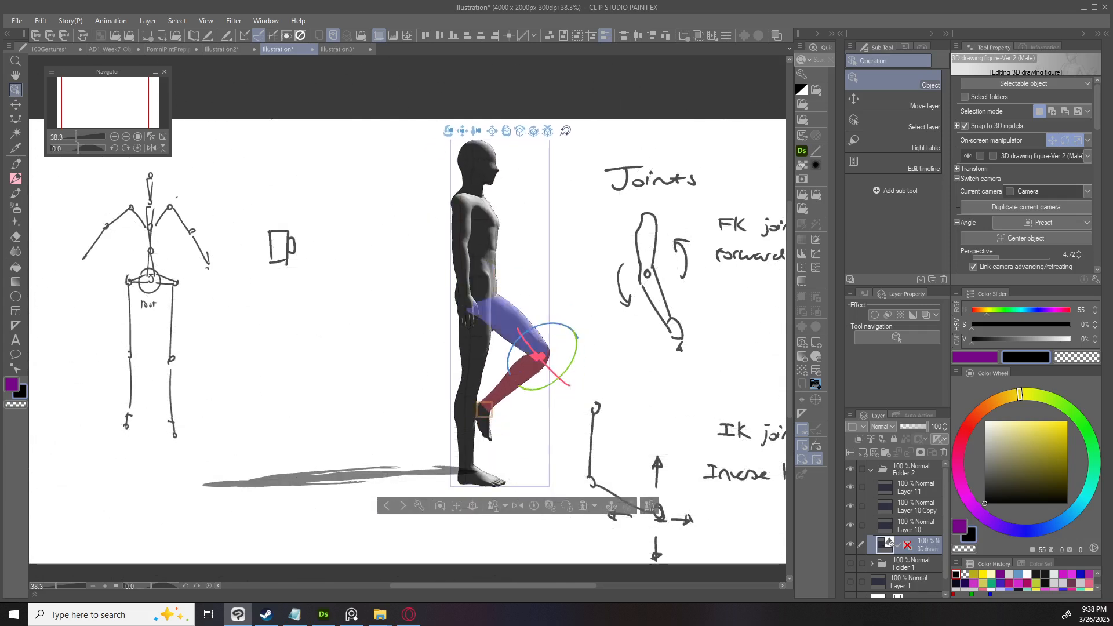
Select the figure's right hand to show its rotation handles and orbit the camera to a three-quarter front view.
scroll(521, 284, up, 4)
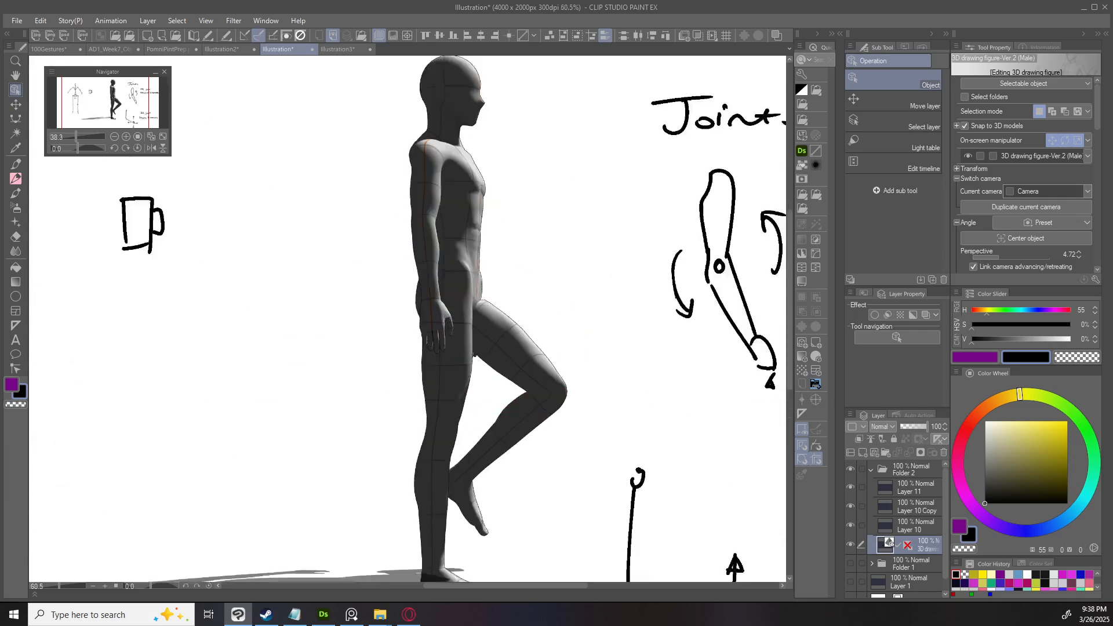
click(415, 318)
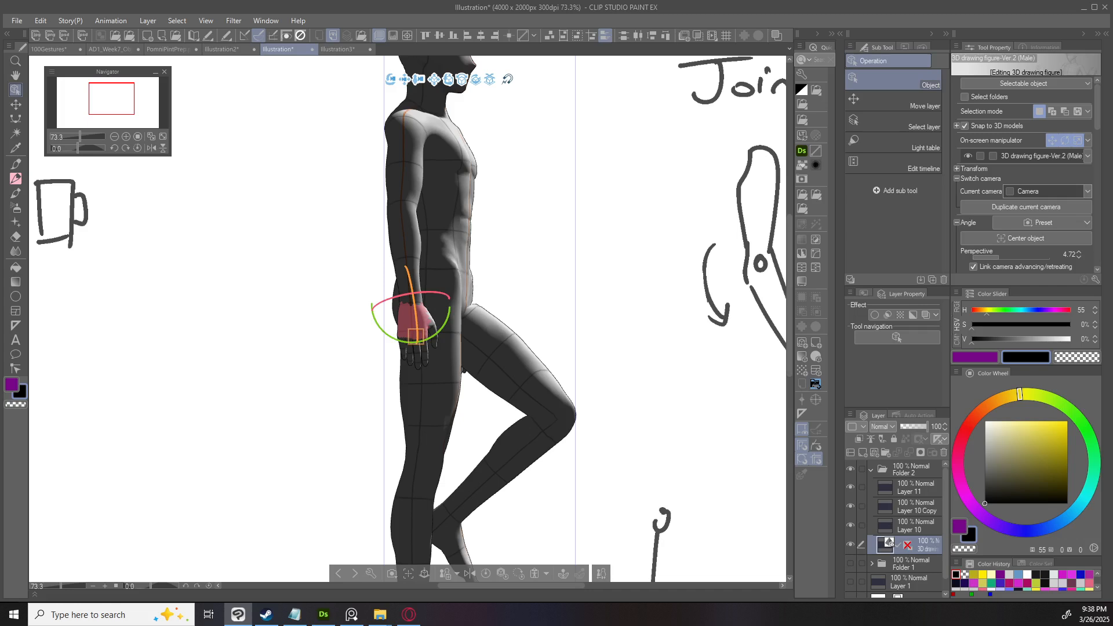
drag(412, 292, 415, 316)
drag(602, 261, 556, 244)
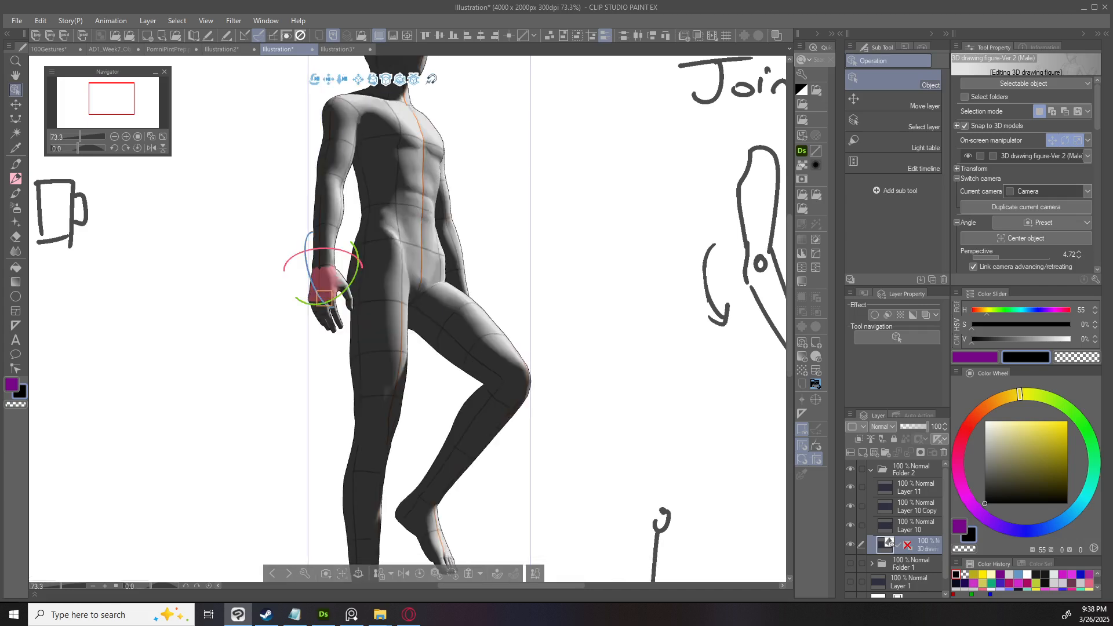
Undo the leg rotations until the figure is back in its default standing pose, keeping it framed with the joint notes.
key(ctrl+z)
key(ctrl+z)
scroll(602, 166, down, 4)
drag(602, 166, 580, 278)
drag(602, 232, 574, 243)
key(ctrl+z)
key(ctrl+z)
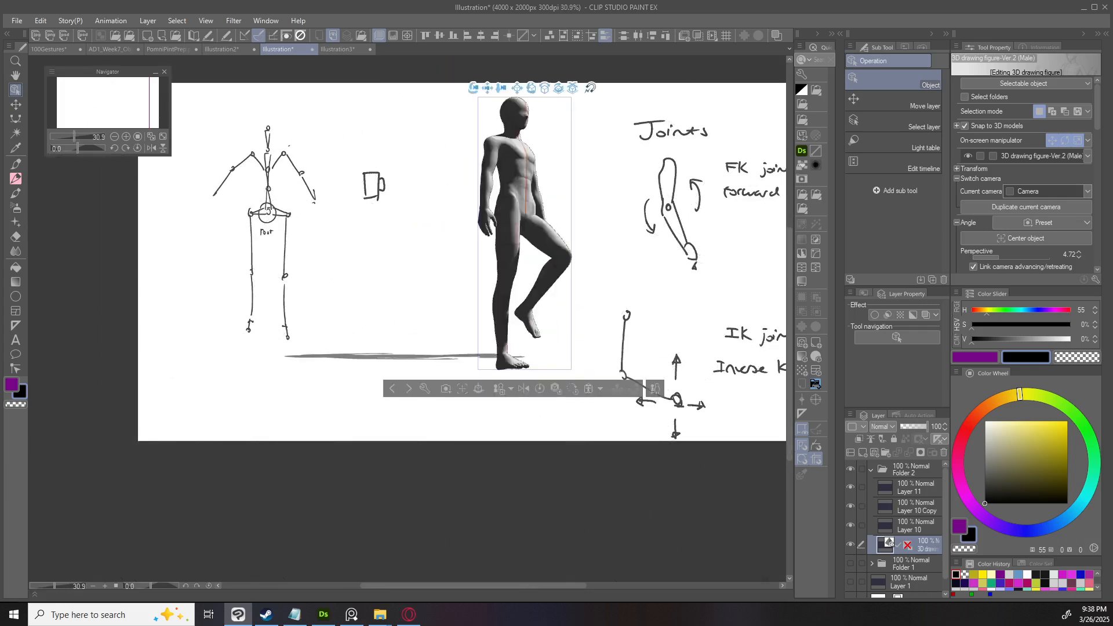
key(ctrl+z)
key(ctrl+z)
key(ctrl+z)
key(ctrl+z)
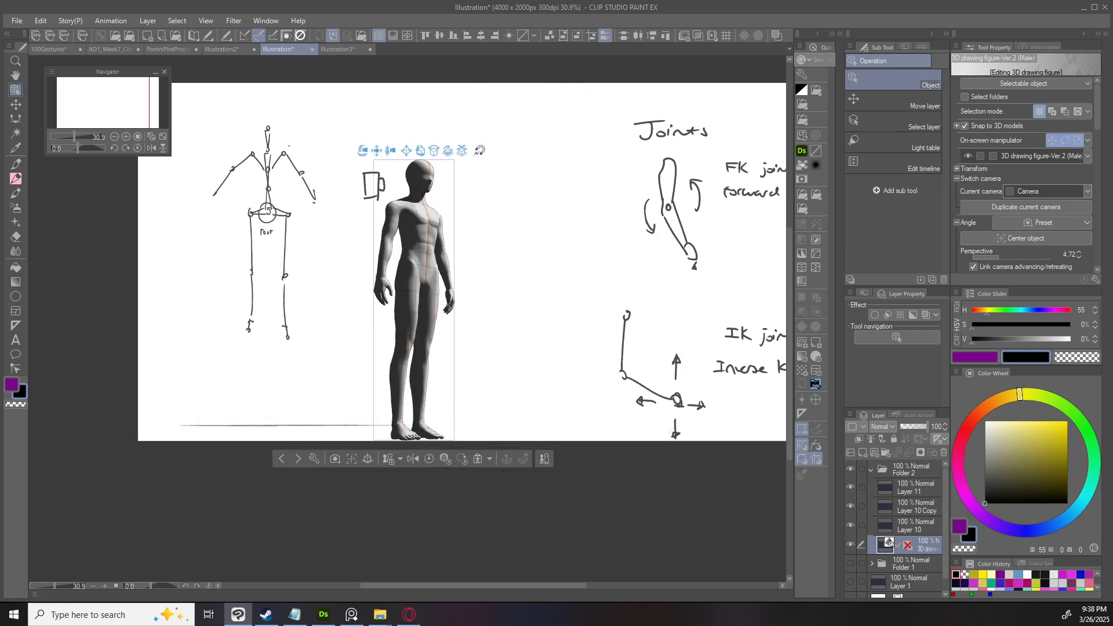
scroll(574, 262, down, 3)
scroll(574, 262, up, 2)
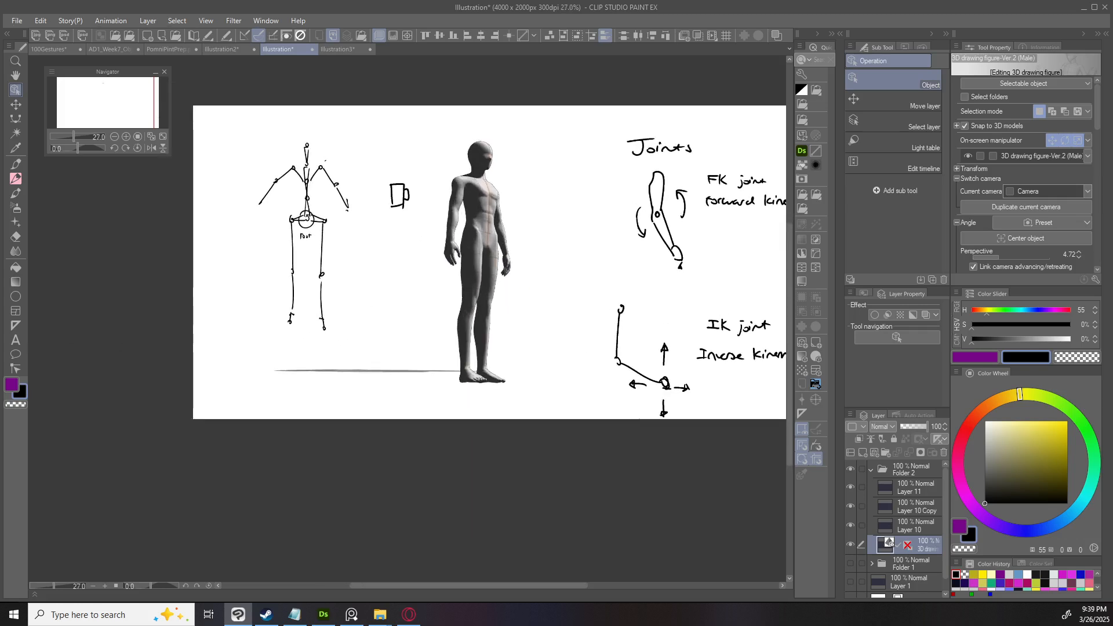
drag(574, 262, 540, 310)
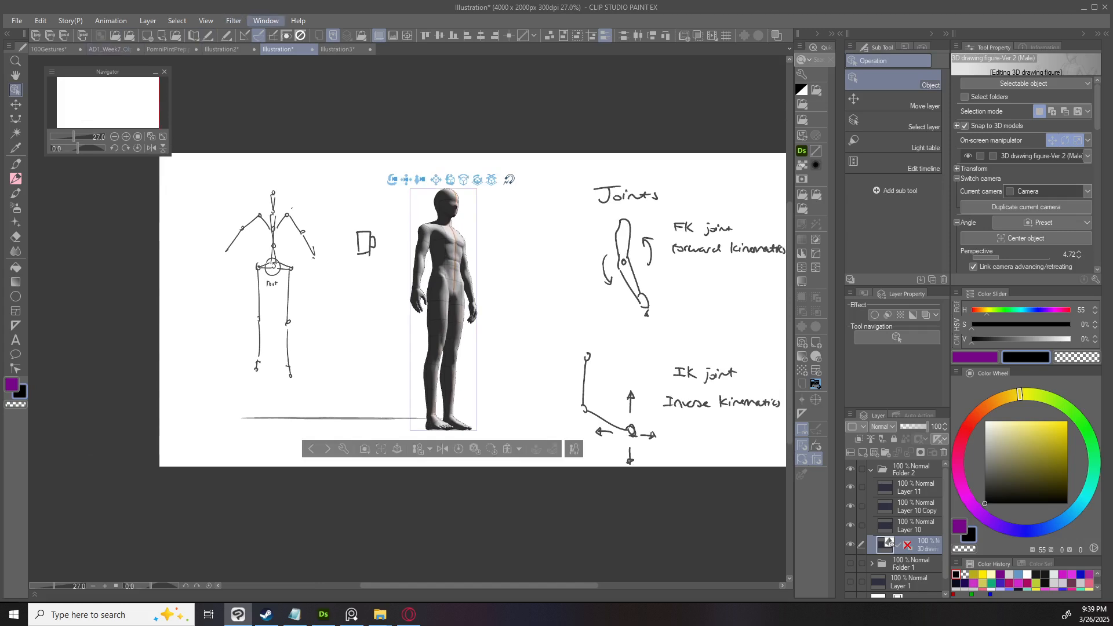
Open the All sides view and resize its window to fit beside the figure on the canvas.
click(266, 21)
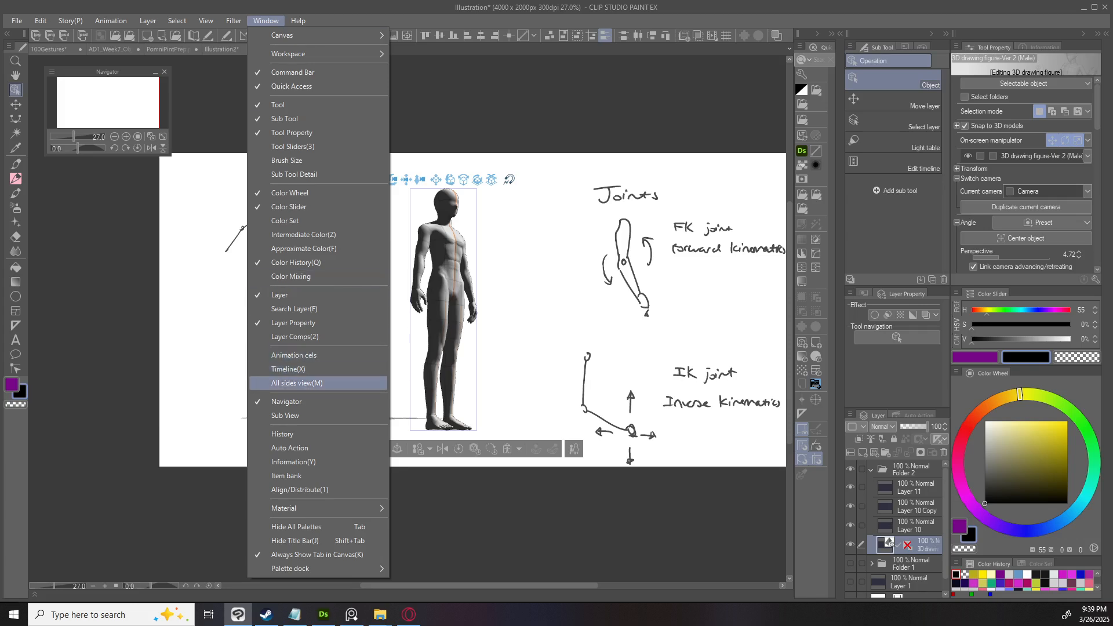
click(317, 382)
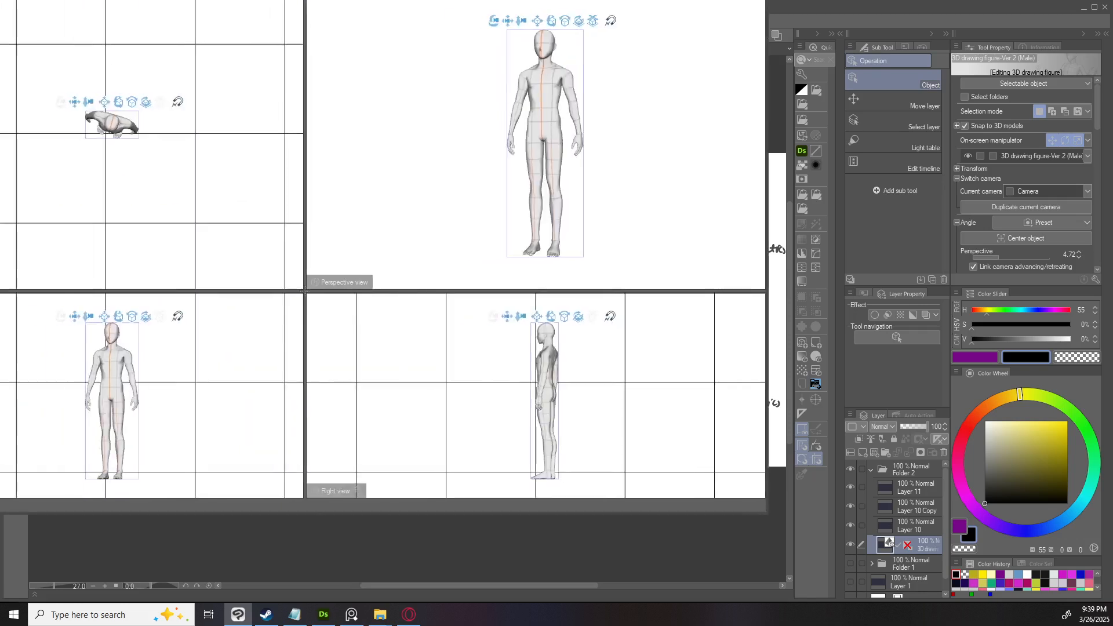
drag(494, 45, 490, 46)
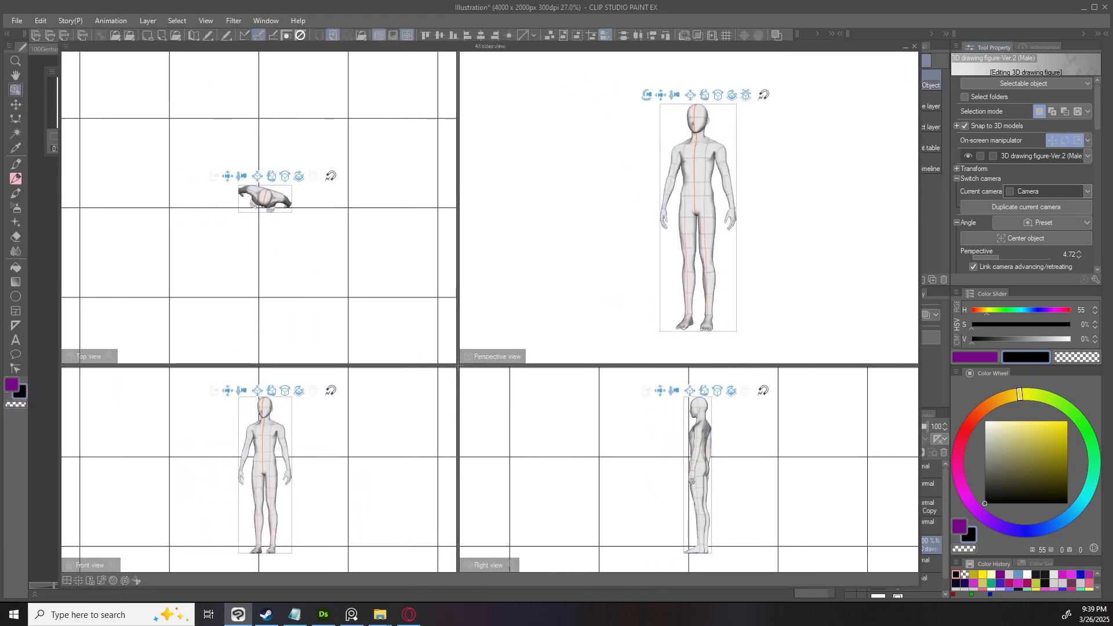
drag(919, 43, 379, 67)
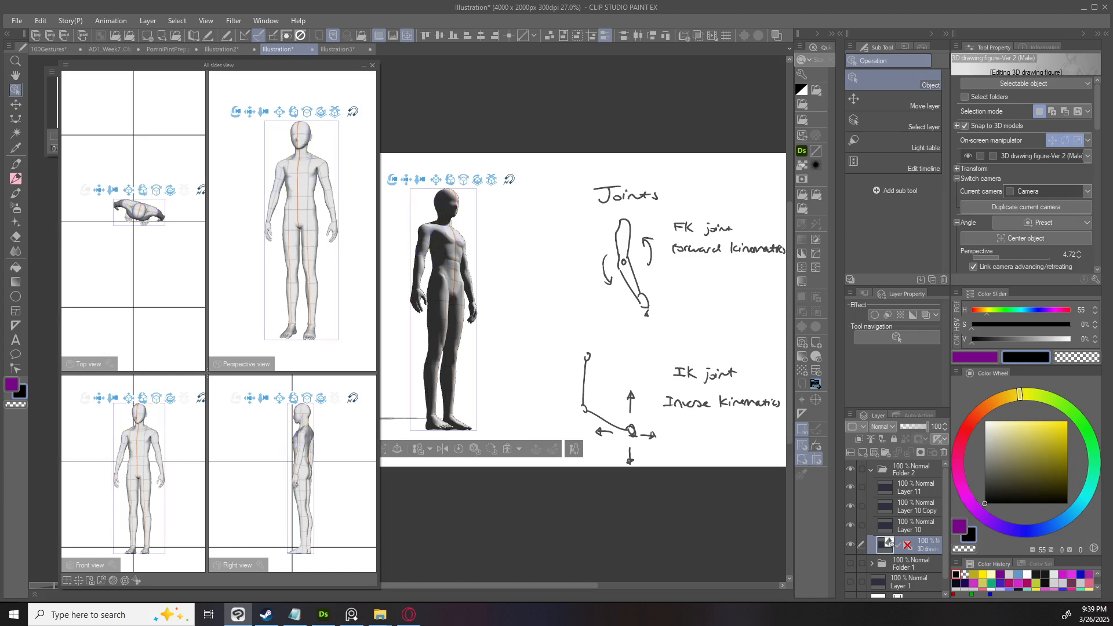
Pull the figure's right hand forward and up with its IK control in the Perspective view so the whole arm follows.
drag(348, 232, 345, 194)
scroll(345, 194, up, 2)
scroll(292, 221, up, 2)
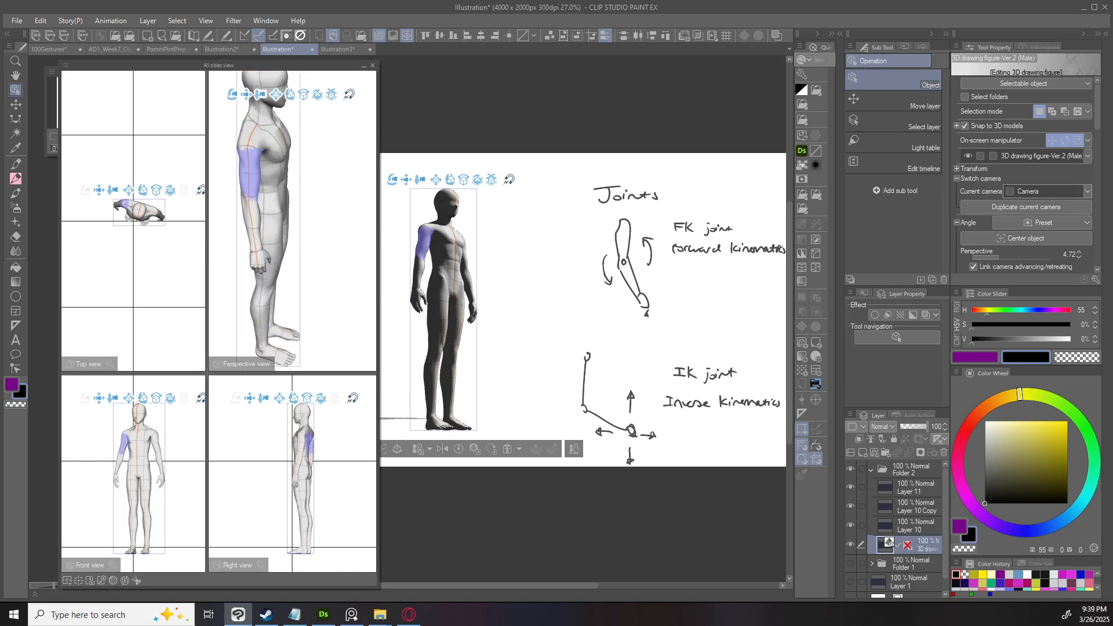
click(252, 174)
click(256, 250)
drag(256, 249, 338, 182)
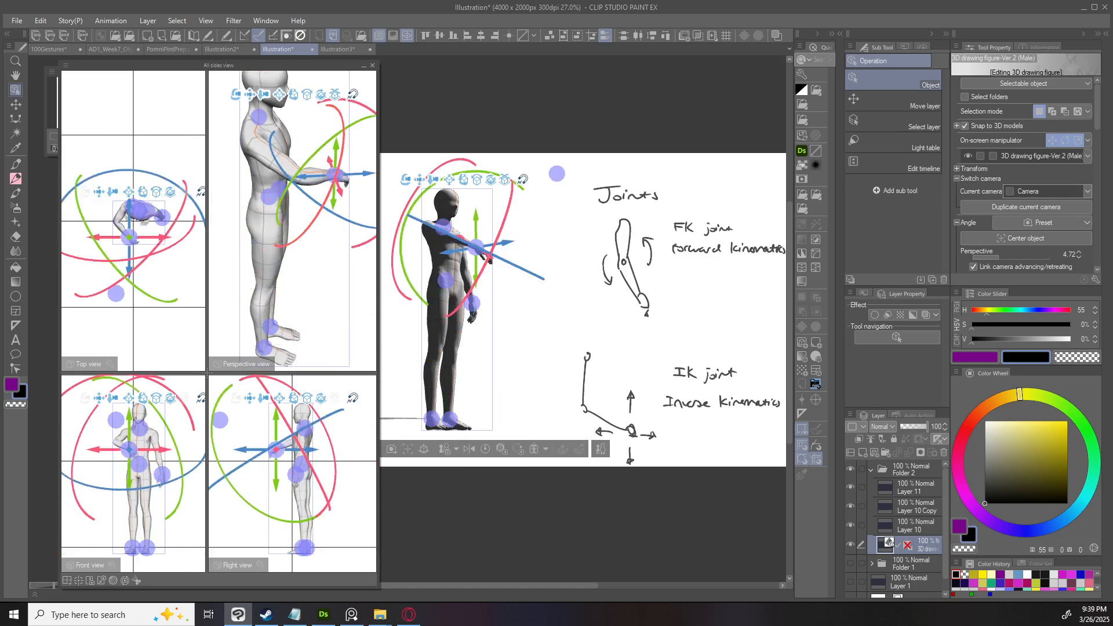
drag(342, 232, 284, 255)
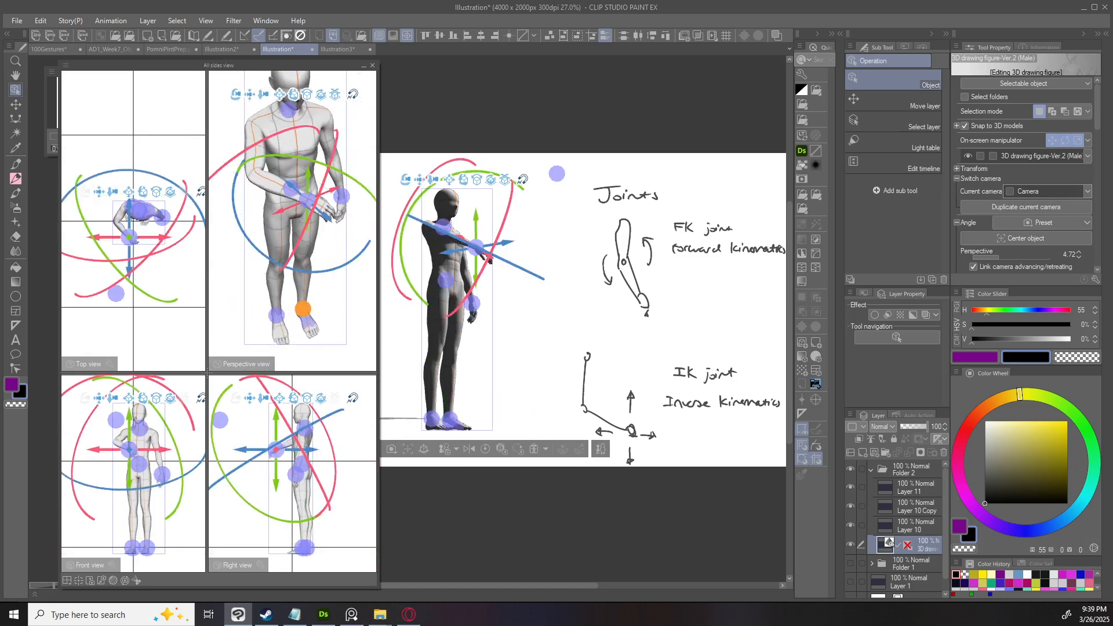
Lift the figure's left foot forward with its IK control in the Perspective view so the knee bends.
click(303, 309)
drag(336, 243, 371, 229)
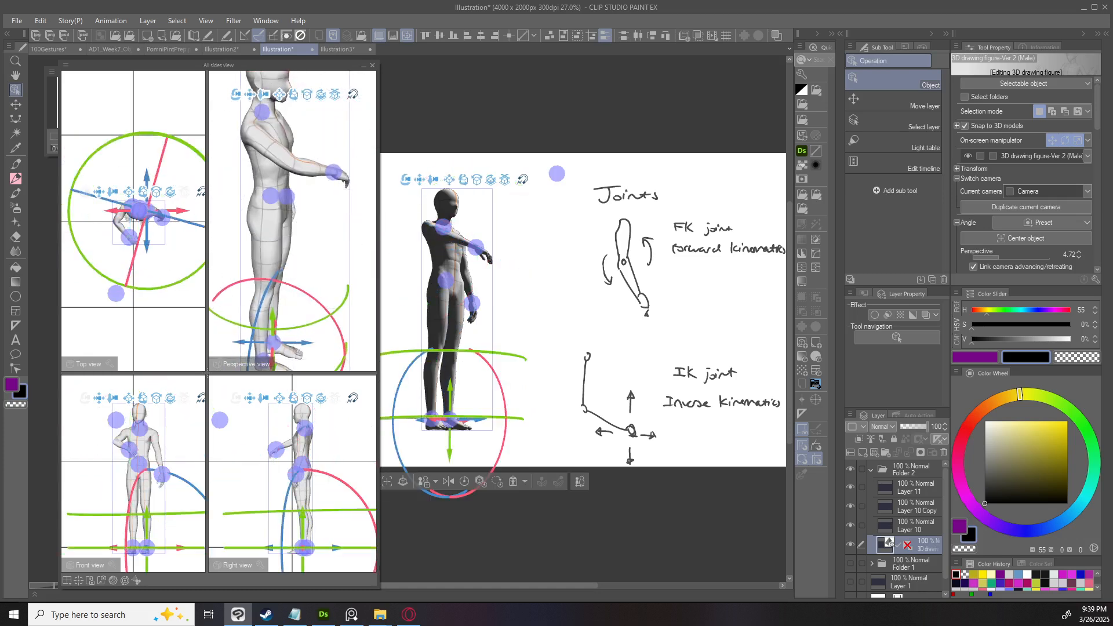
drag(271, 334, 341, 163)
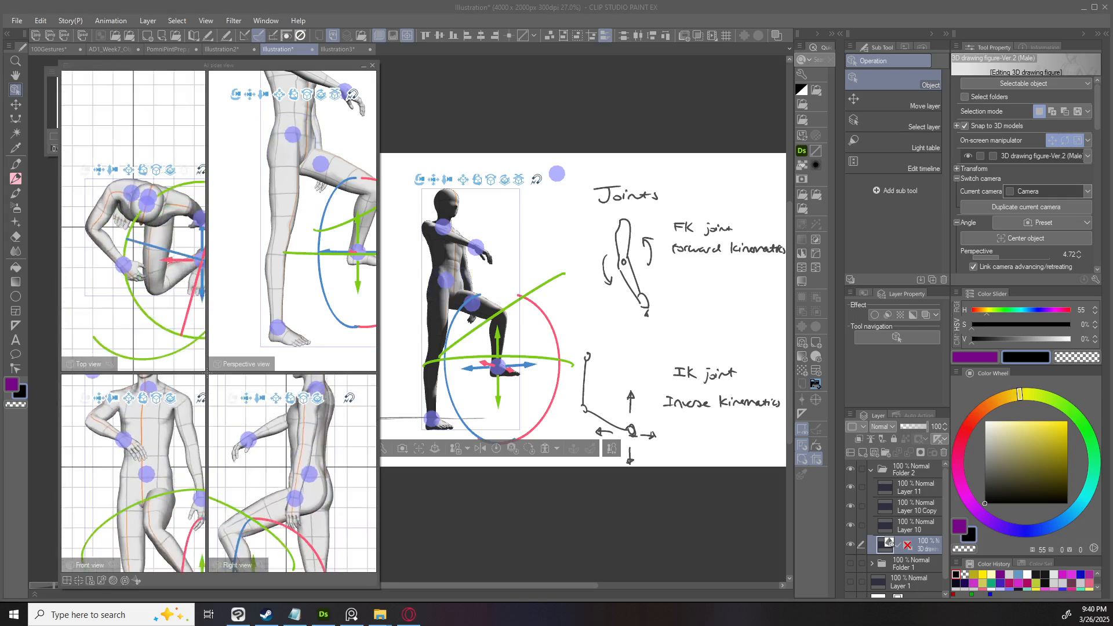
Raise the right hand in the Right view, undo that move, and raise it again by a smaller amount.
click(272, 461)
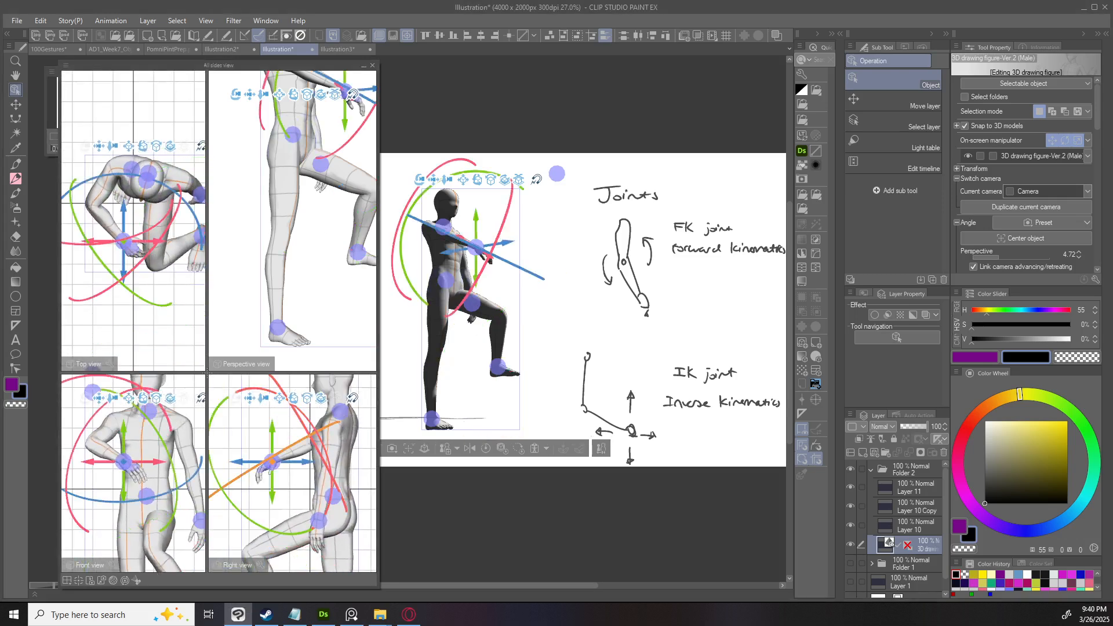
drag(271, 461, 251, 415)
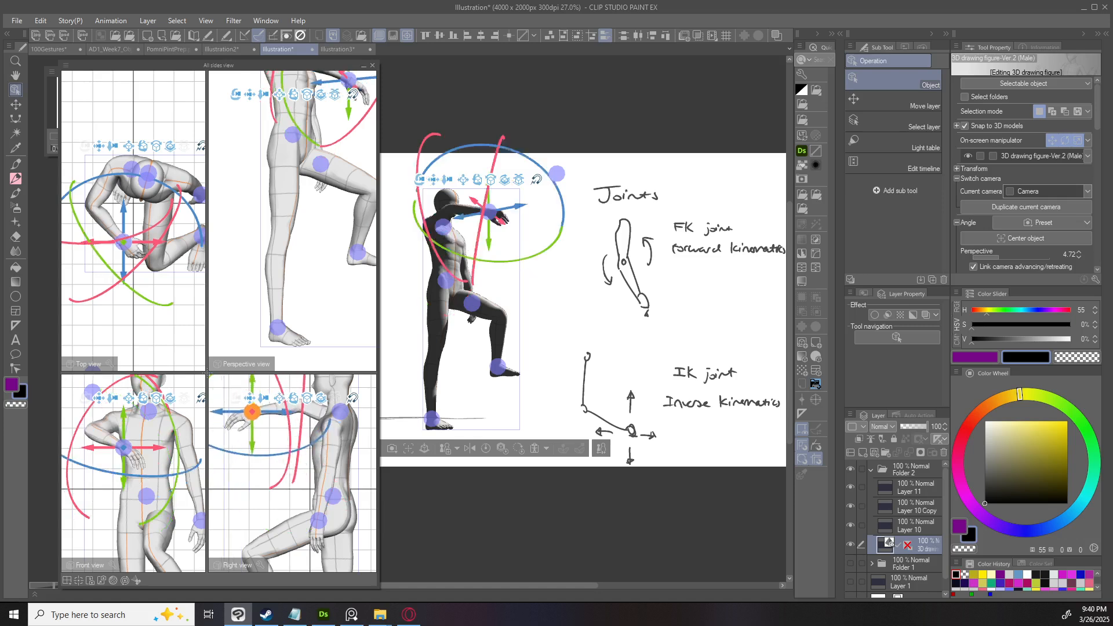
key(ctrl+z)
click(272, 461)
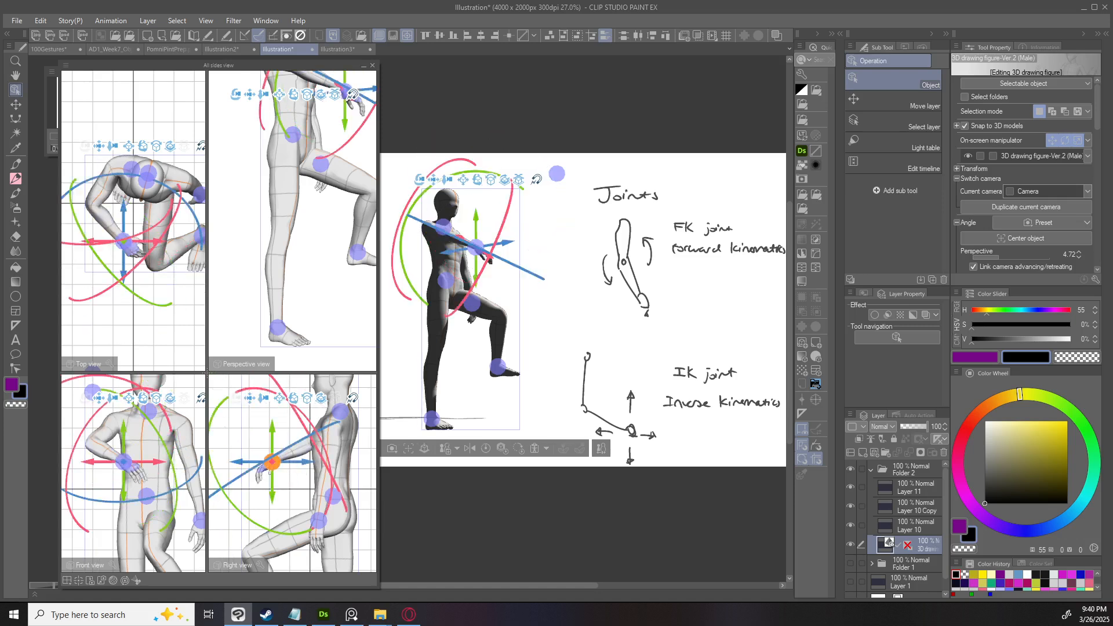
drag(272, 461, 261, 437)
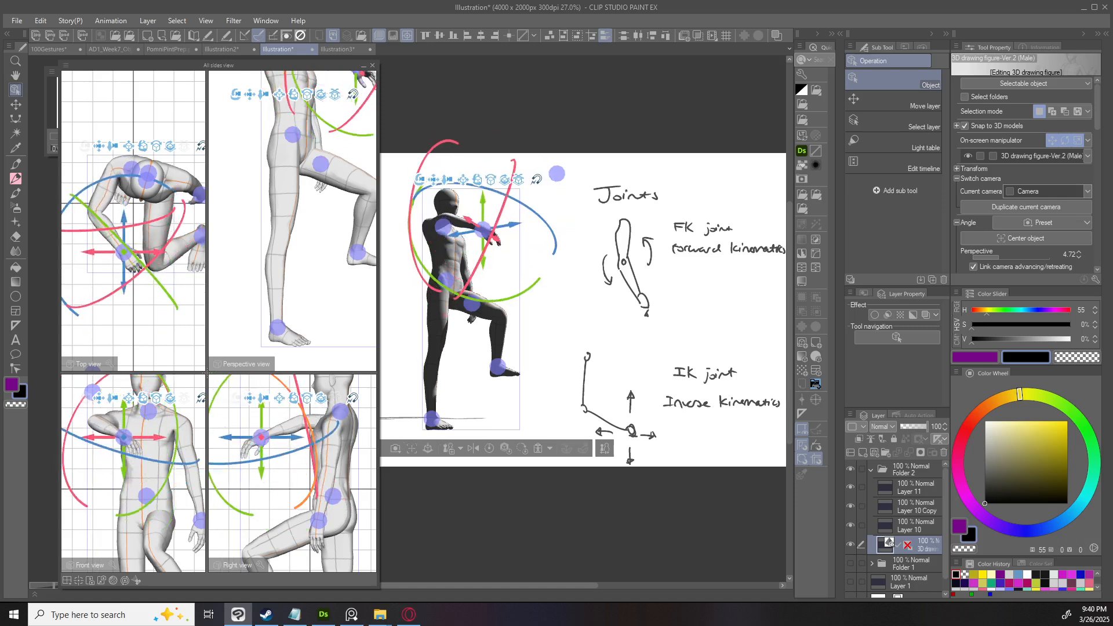
Move the raised left foot back toward the standing leg using its IK control in the Perspective view.
scroll(292, 220, down, 3)
drag(342, 243, 313, 243)
click(348, 290)
drag(249, 94, 172, 127)
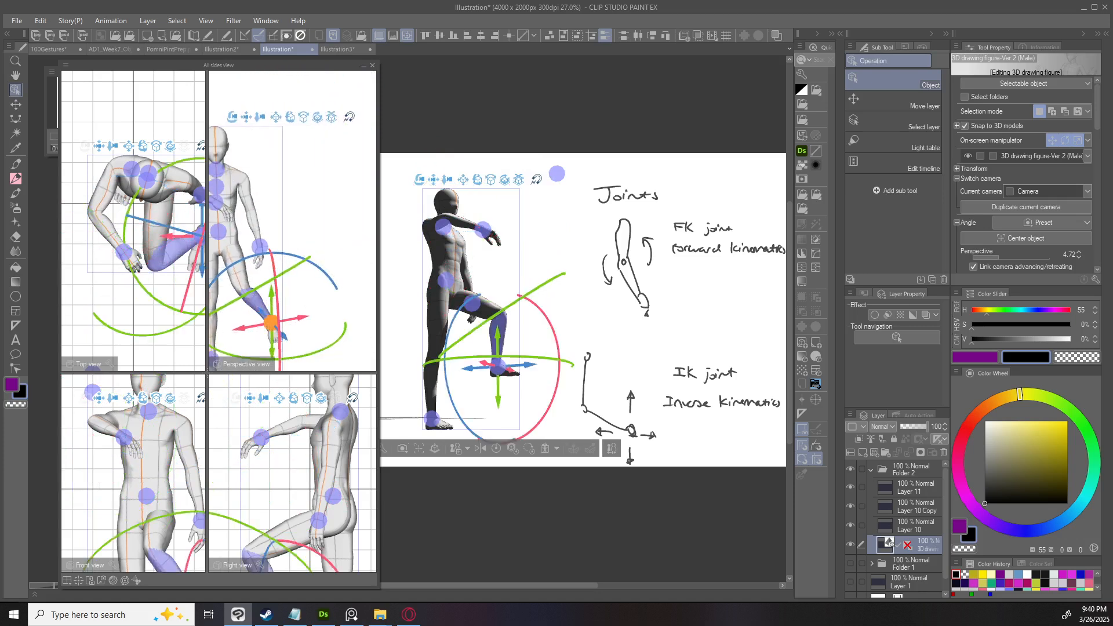
drag(271, 323, 295, 198)
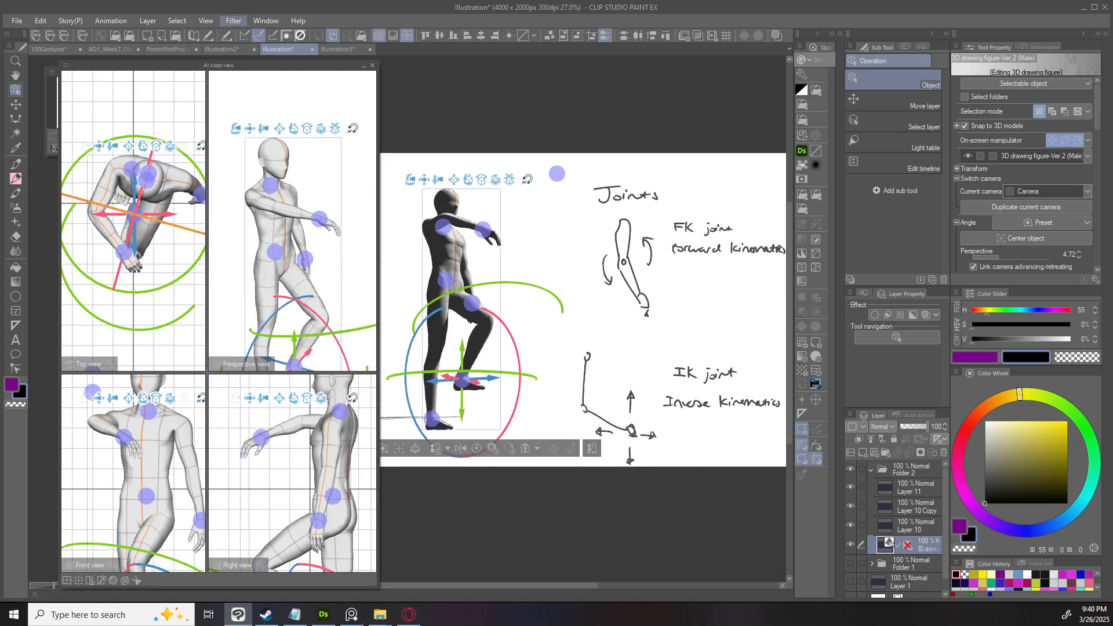
Close the All sides view to return to the full canvas.
click(265, 20)
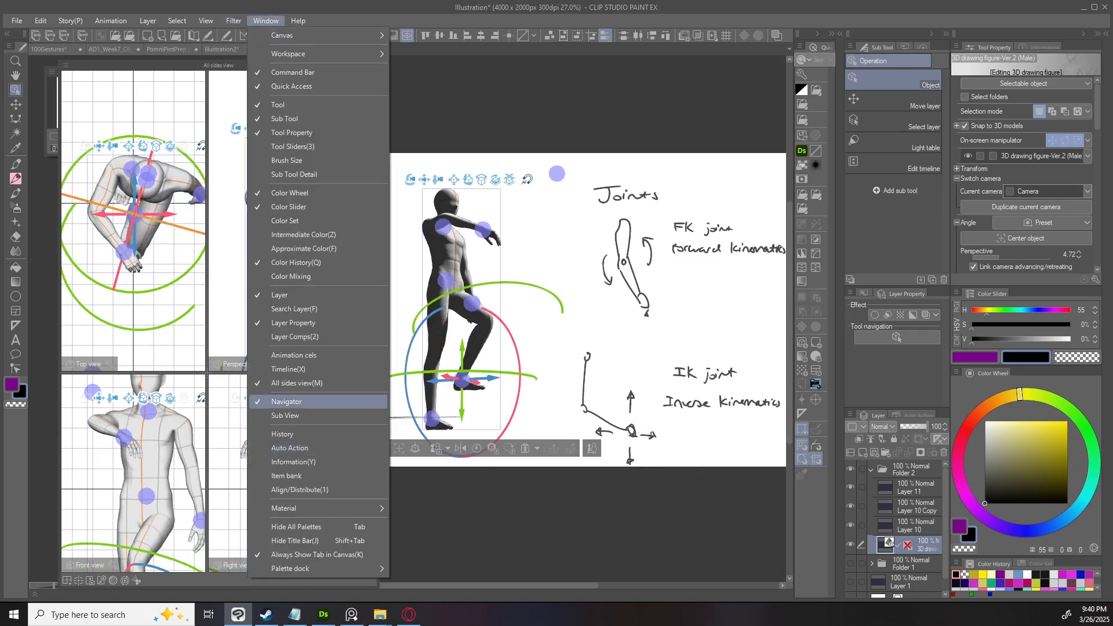
click(207, 372)
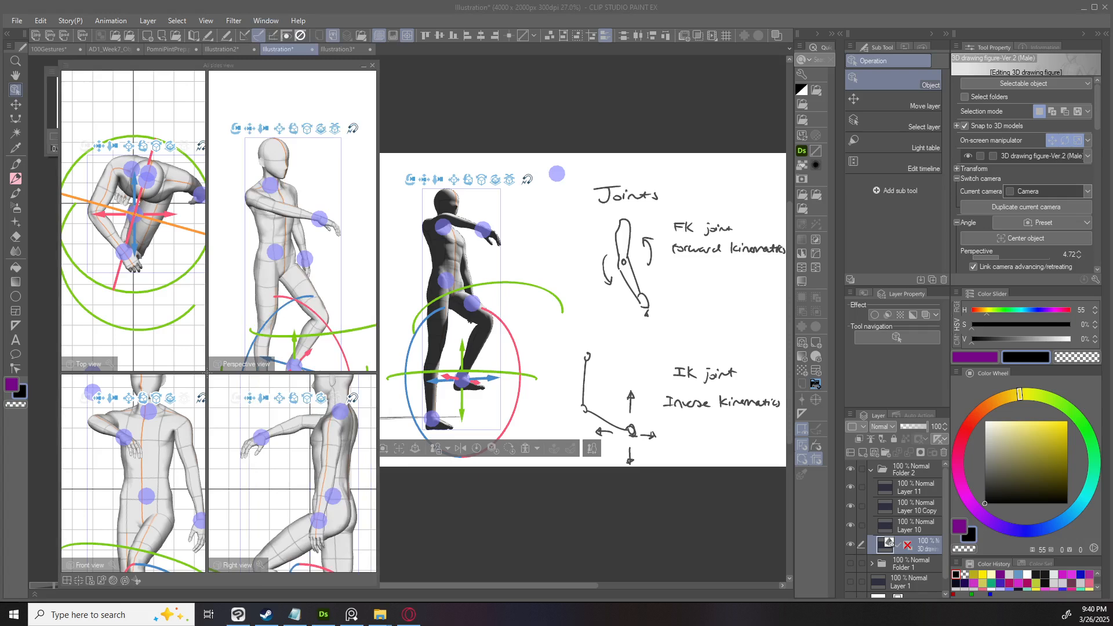
click(266, 20)
key(Escape)
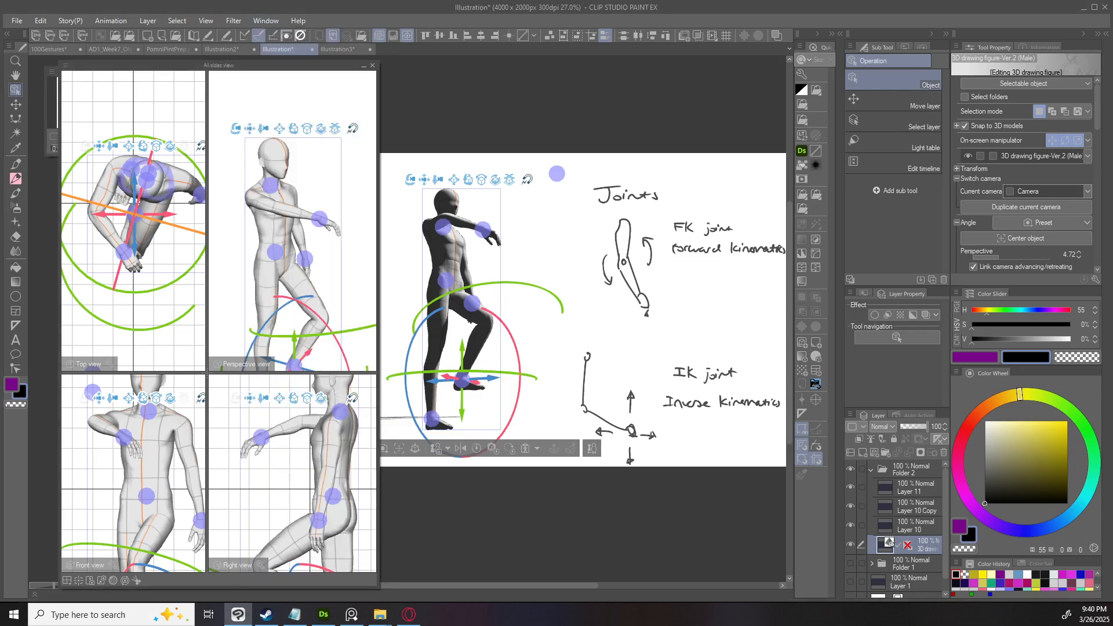
key(Escape)
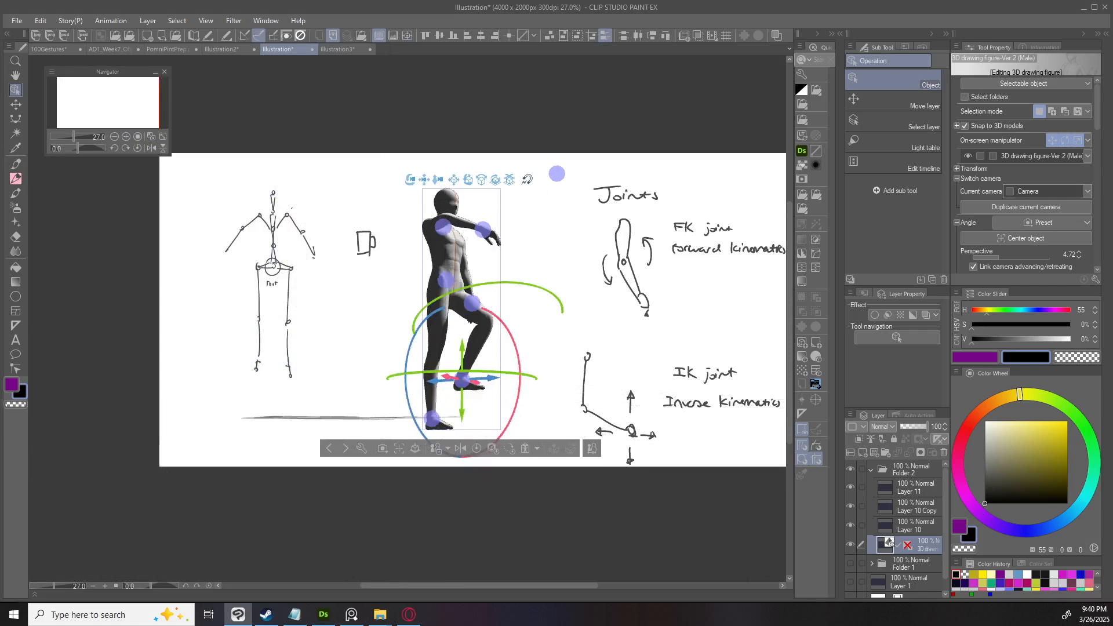
Orbit the camera to a raised three-quarter view of the posed figure and set the camera perspective to 1.00.
scroll(1026, 174, down, 3)
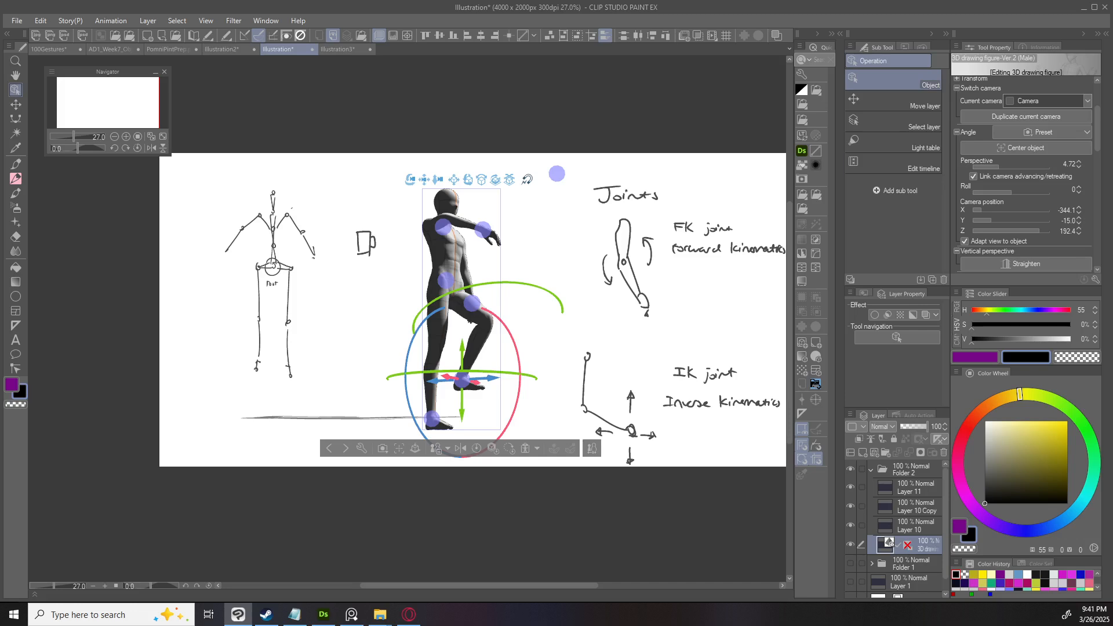
scroll(555, 268, up, 3)
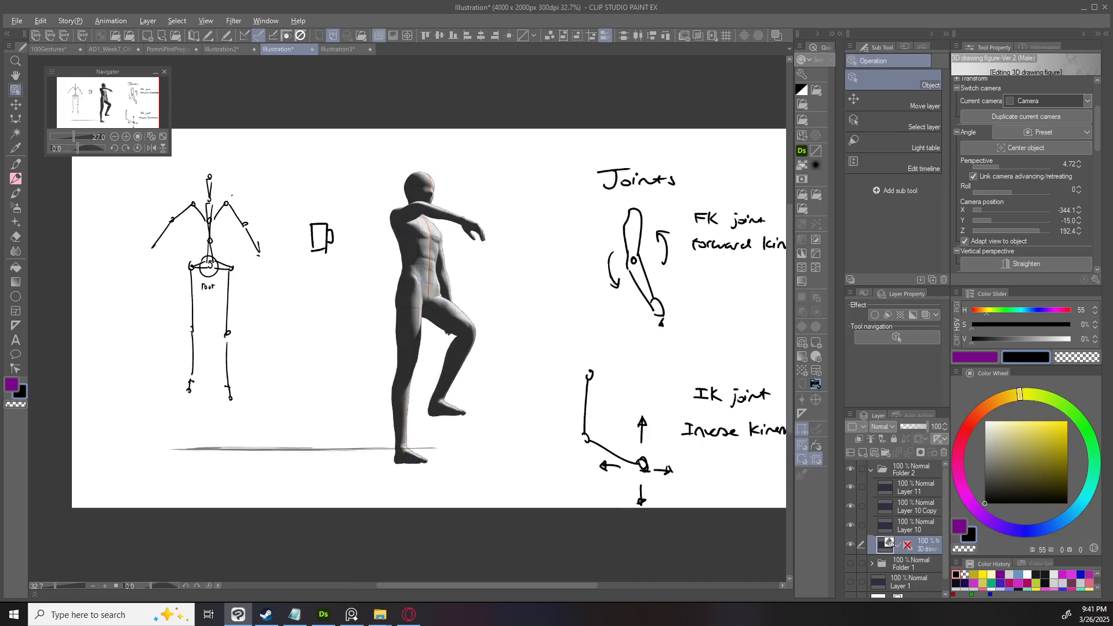
drag(559, 111, 579, 222)
scroll(451, 183, up, 4)
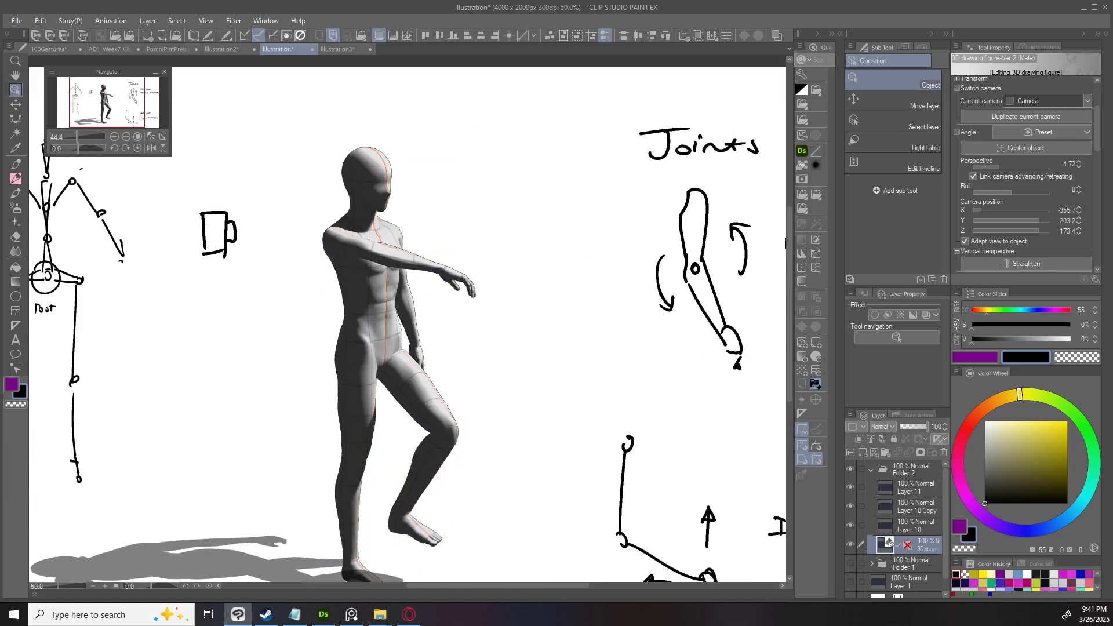
scroll(451, 182, down, 4)
scroll(451, 182, up, 2)
drag(550, 261, 660, 360)
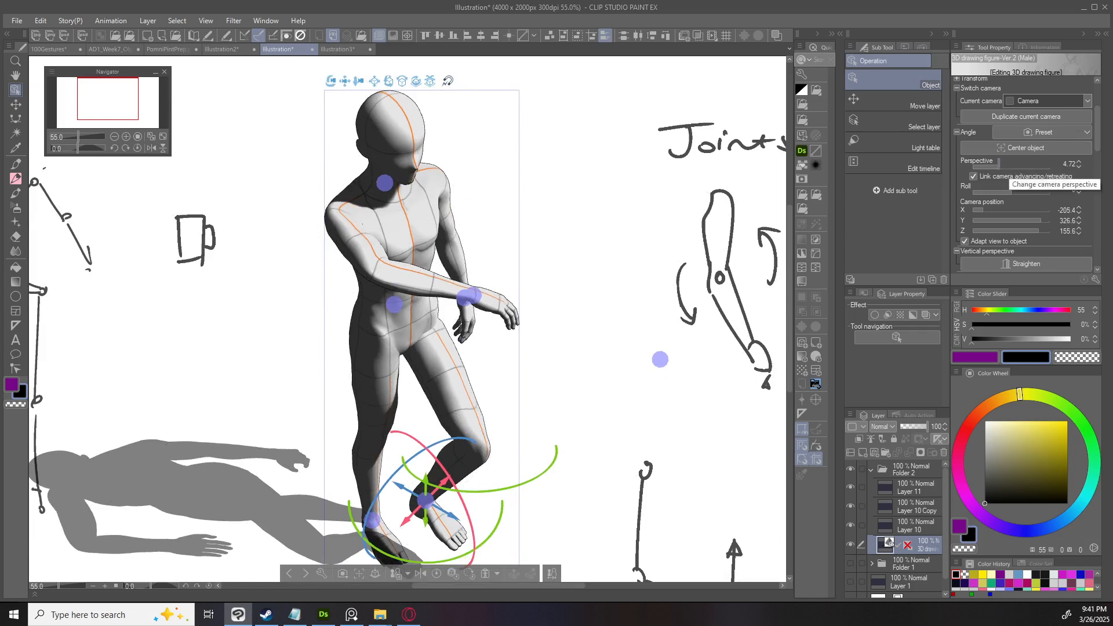
drag(998, 165, 973, 165)
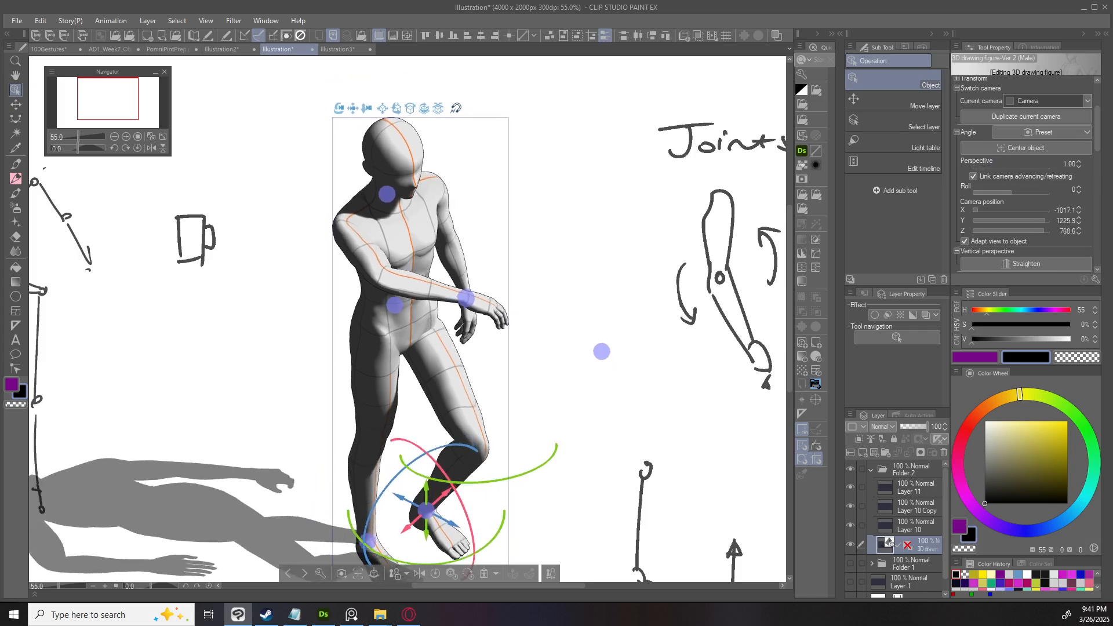
scroll(561, 267, down, 3)
drag(591, 280, 588, 309)
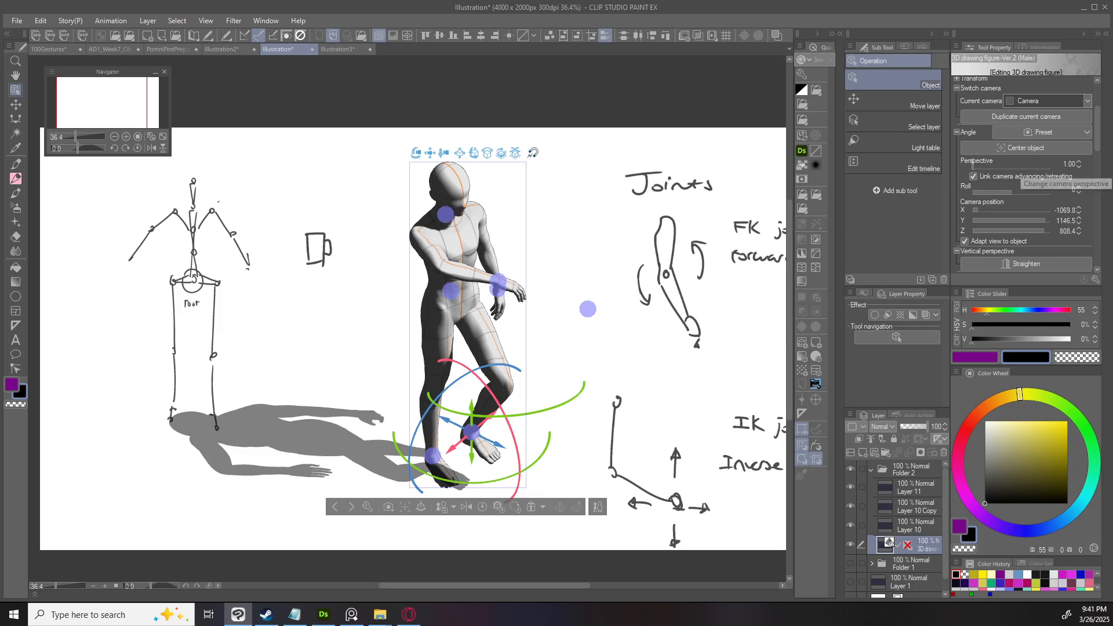
Set the camera perspective to 23.36 and orbit to a close, exaggerated view from above the figure's right shoulder.
click(1039, 165)
drag(1038, 165, 1025, 164)
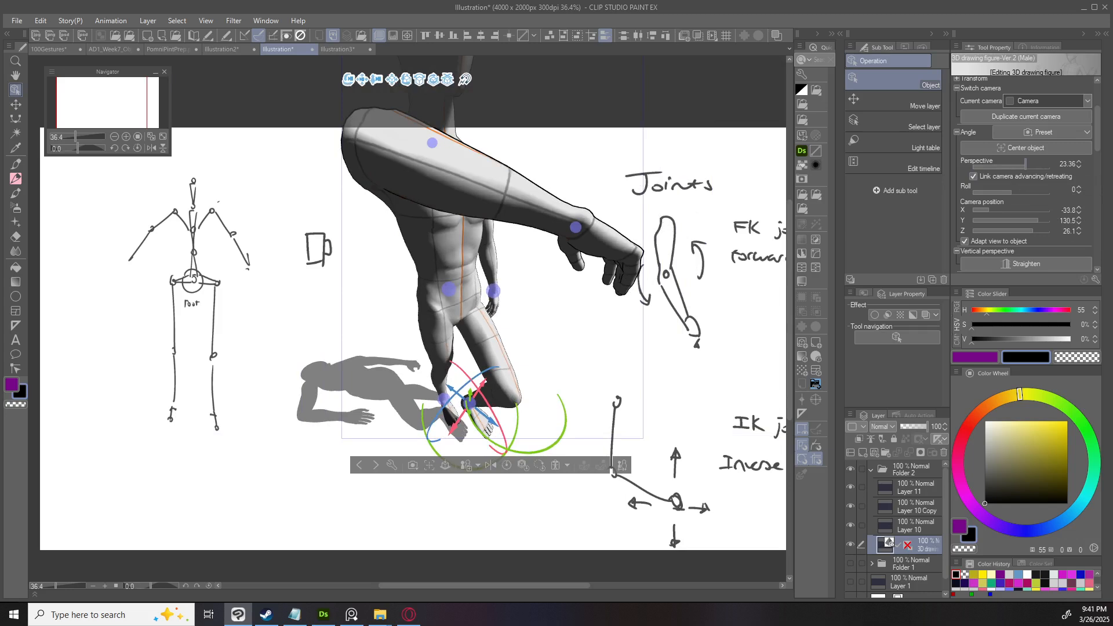
drag(348, 80, 400, 79)
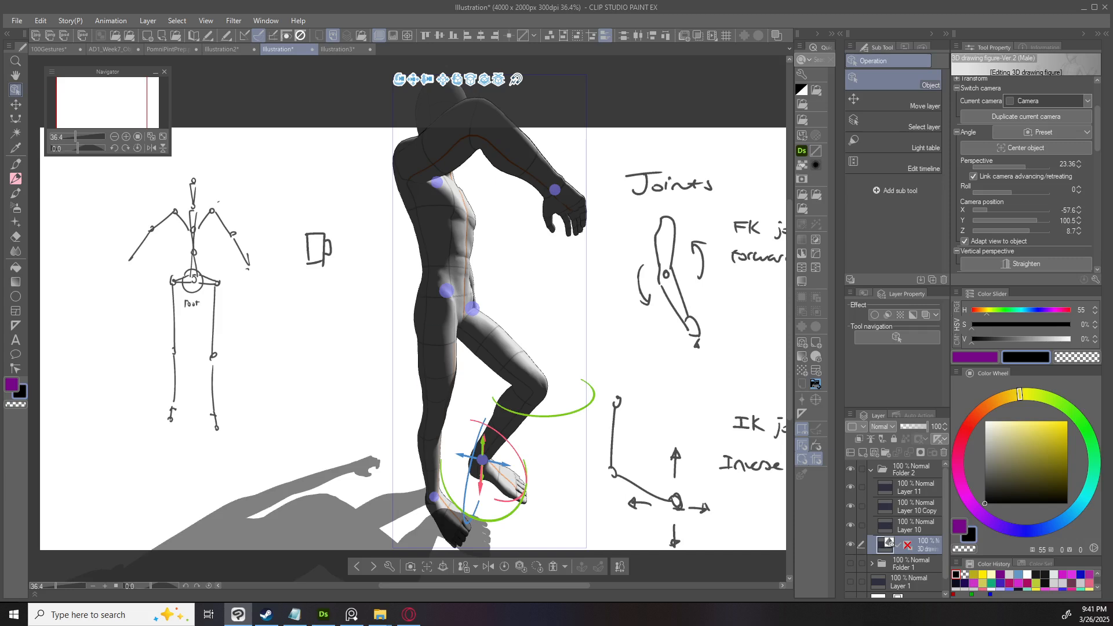
drag(377, 359, 345, 420)
drag(353, 377, 333, 411)
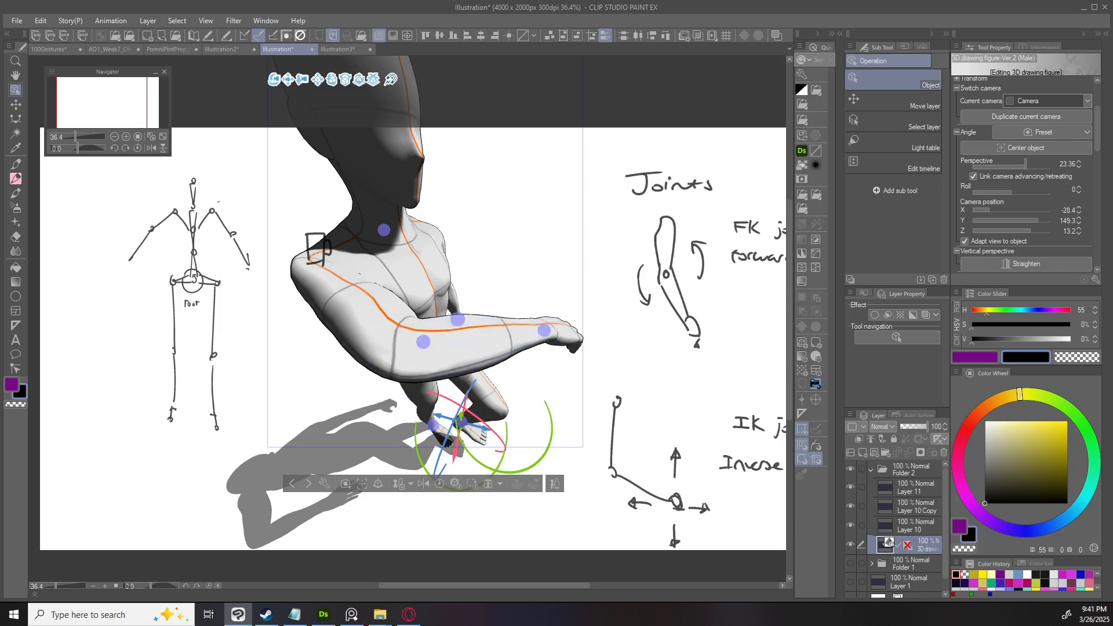
Set the camera perspective to 17.10 and orbit to a high view looking down on the figure's front.
drag(1025, 164, 1013, 164)
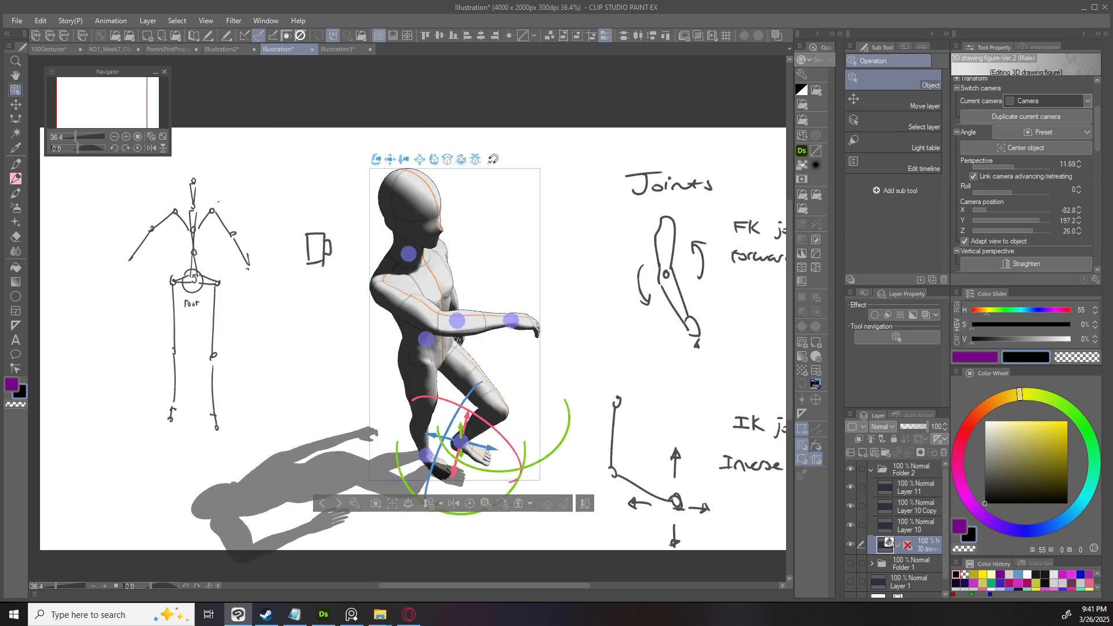
drag(1013, 164, 1018, 164)
drag(361, 128, 342, 150)
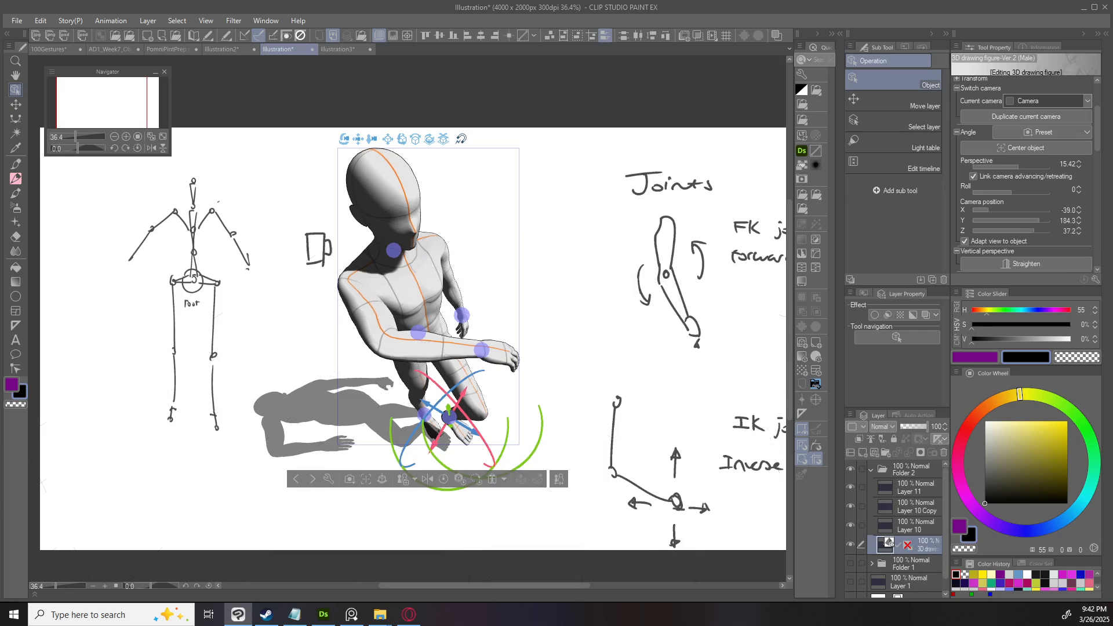
drag(1018, 165, 1020, 164)
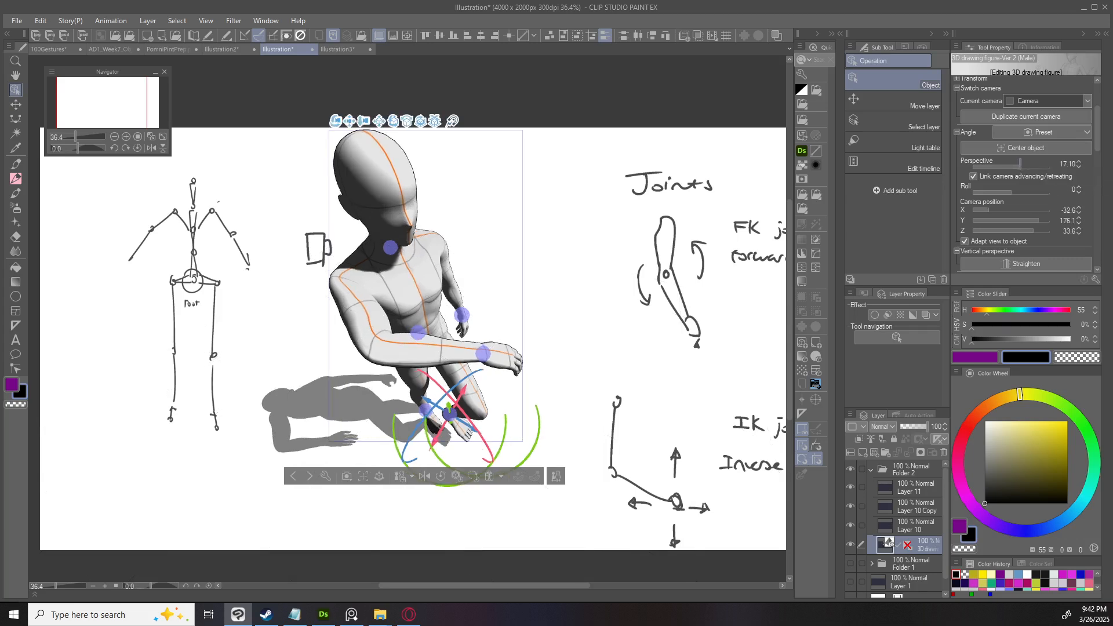
drag(336, 120, 328, 142)
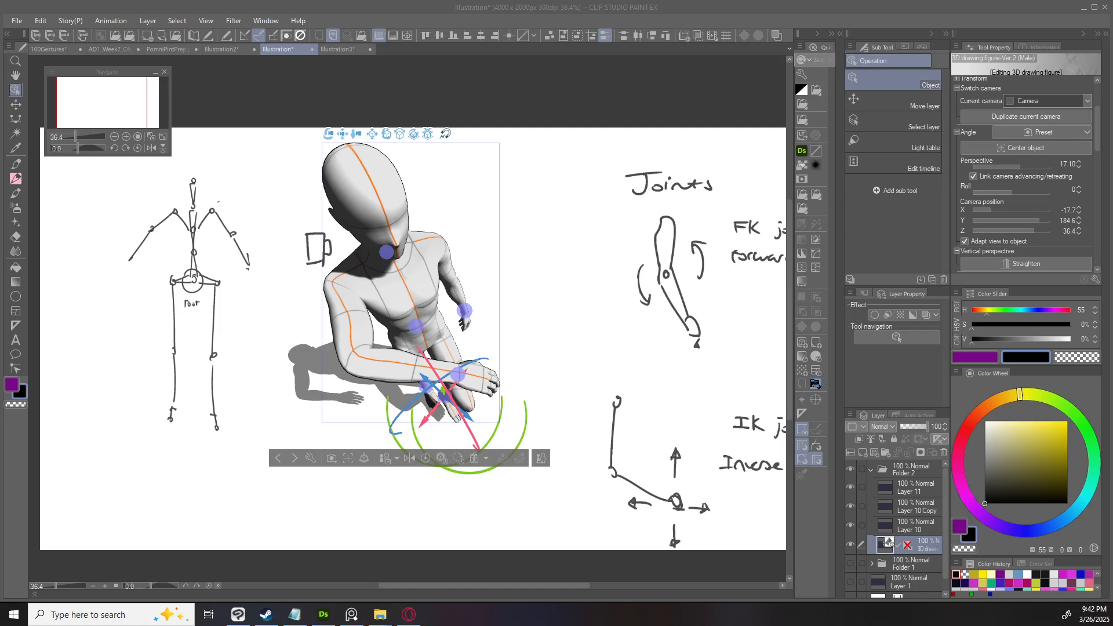
key(ctrl+z)
Enable Manga Perspective in the figure's detailed settings, try it at 1.00, and set its intensity to 0.68.
drag(1097, 128, 1096, 171)
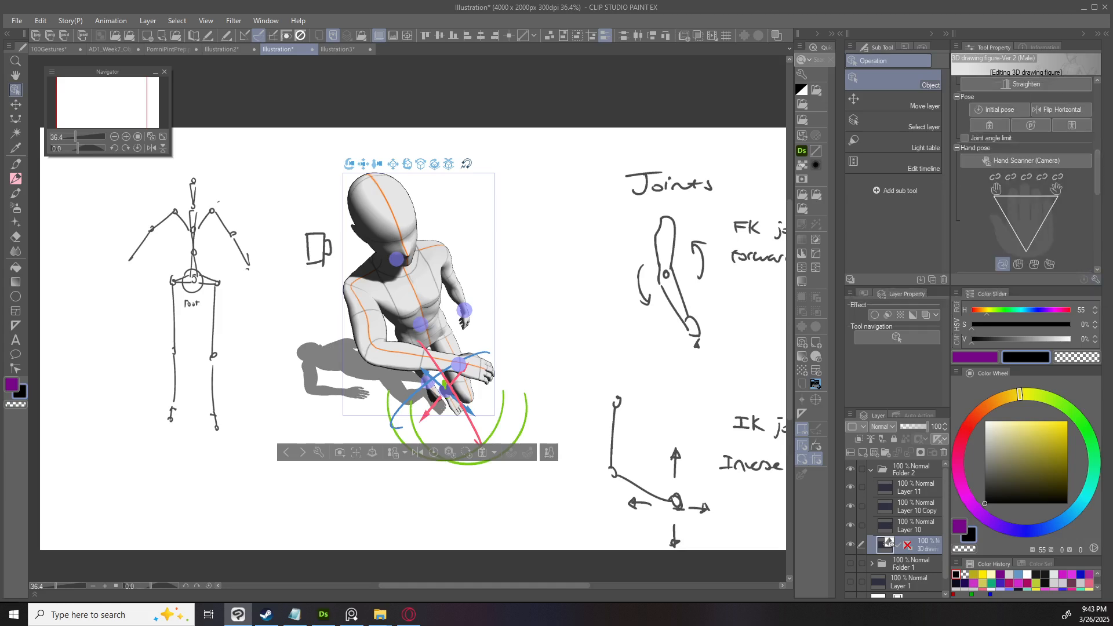
click(1095, 279)
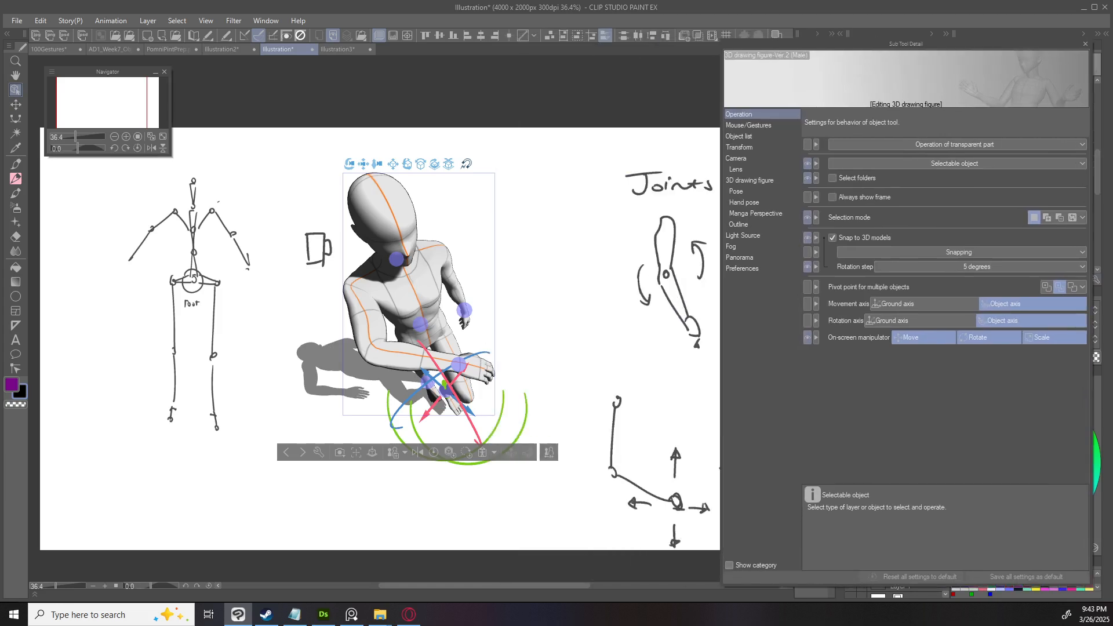
drag(905, 43, 907, 39)
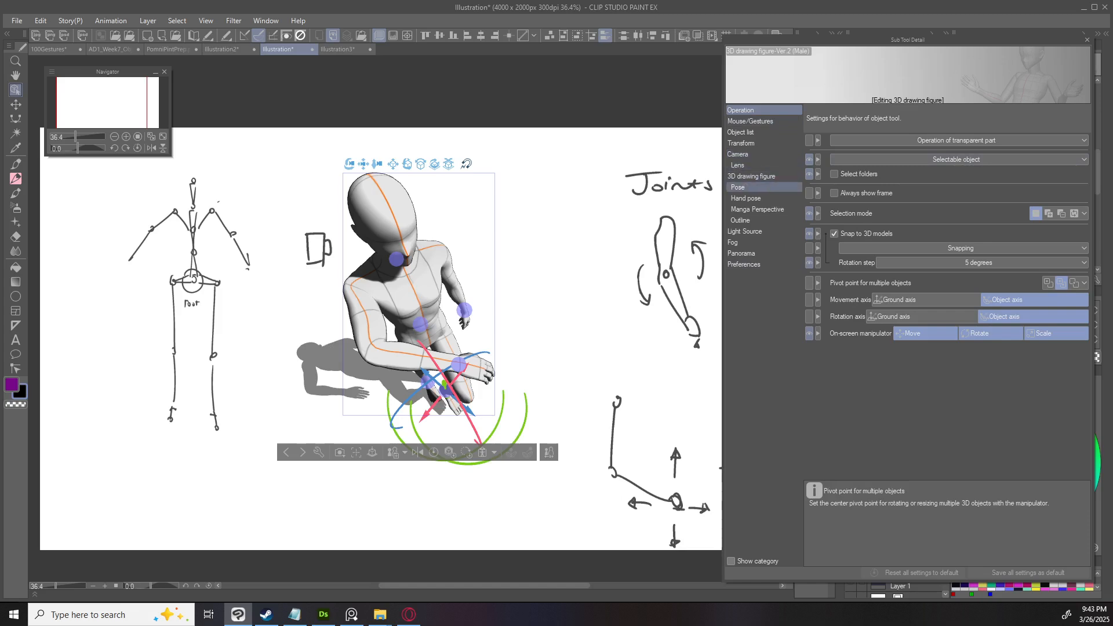
click(757, 209)
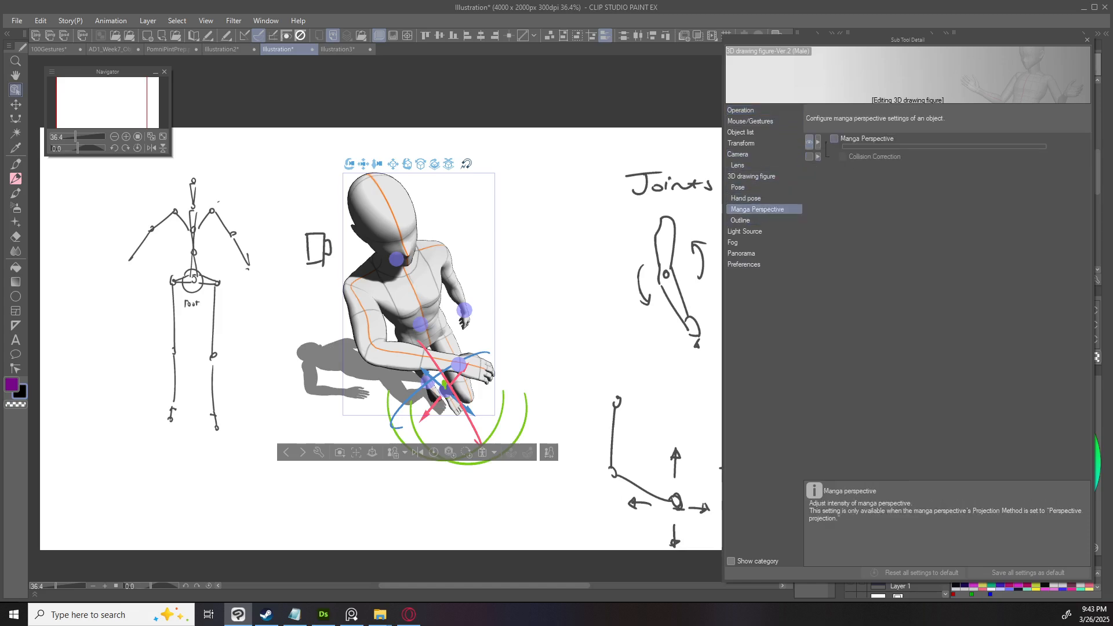
click(834, 139)
drag(944, 146, 1046, 145)
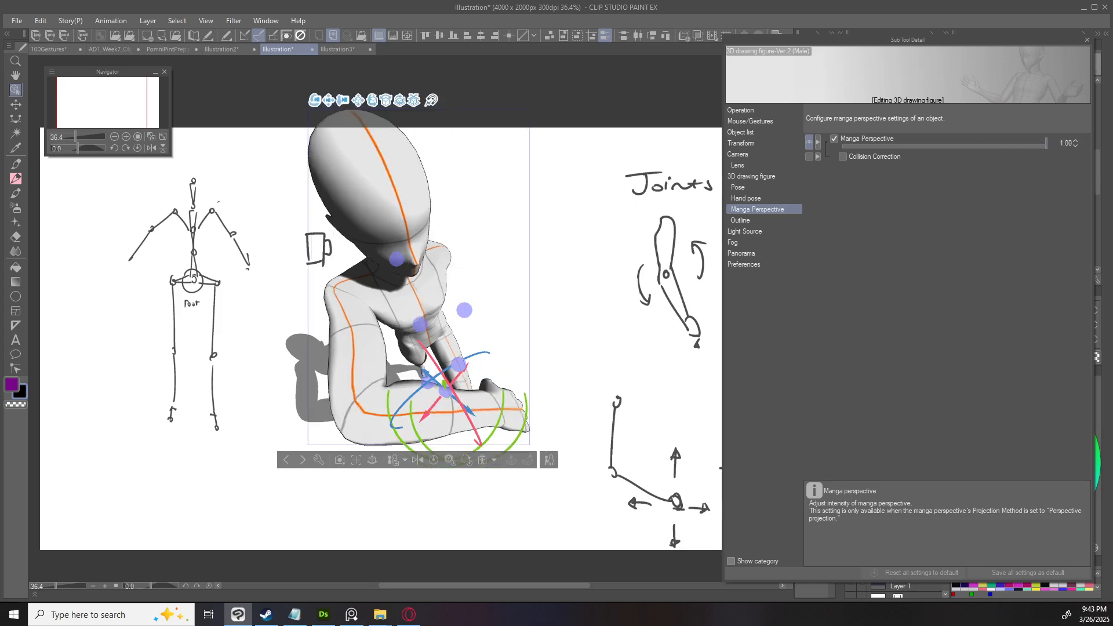
drag(511, 272, 483, 335)
drag(1044, 145, 980, 145)
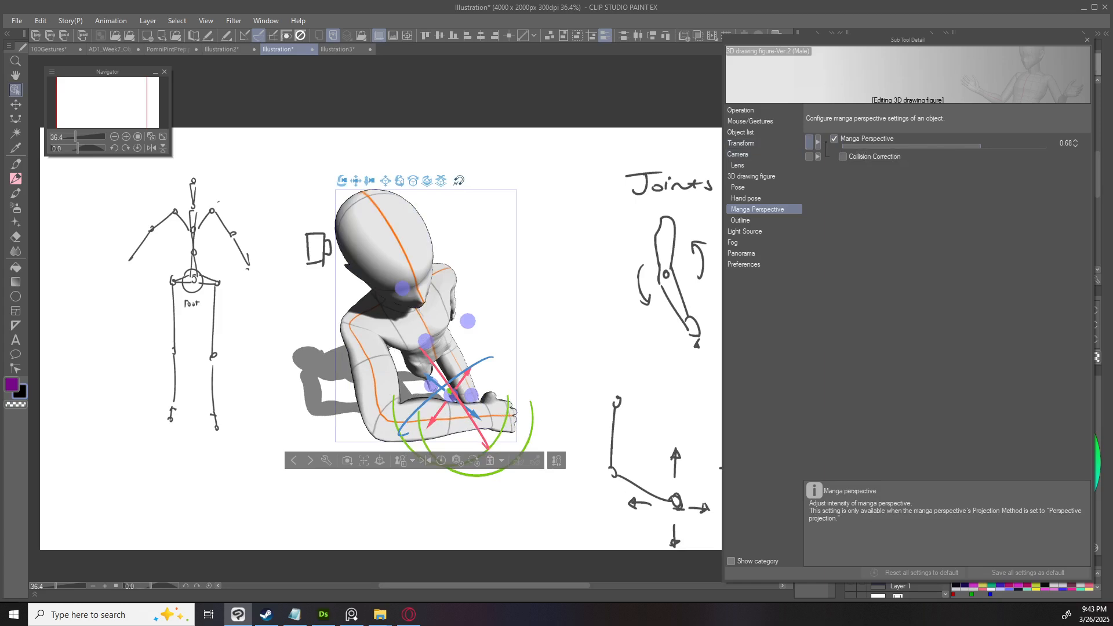
Straighten the figure's torso from the detailed pose settings.
click(745, 198)
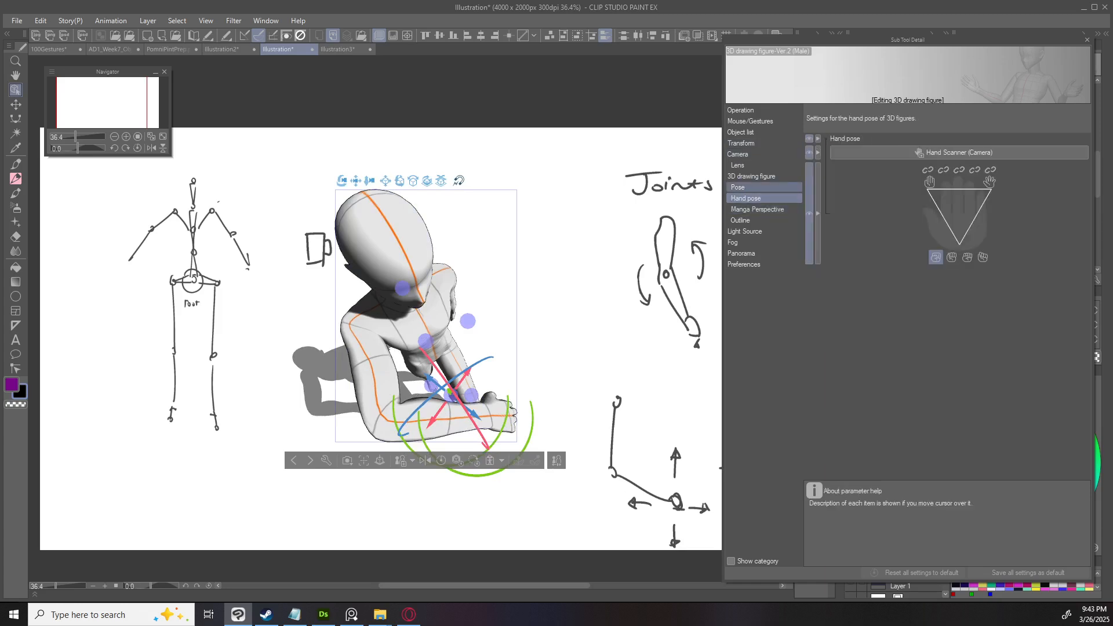
click(737, 186)
click(900, 253)
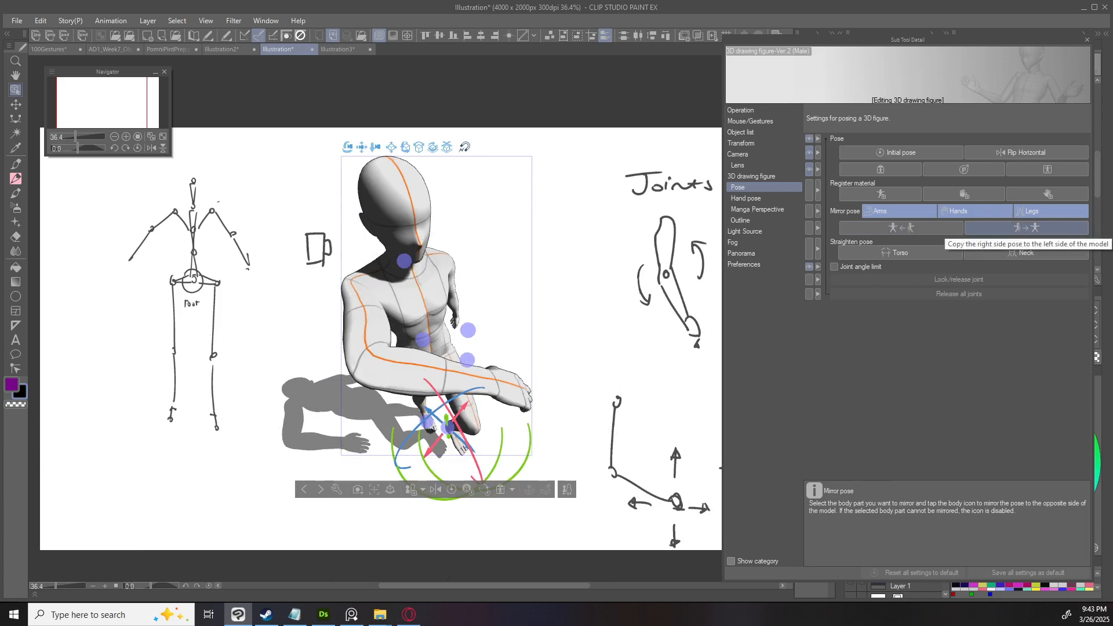
Try copying the right-side pose of the arms, hands and legs to the figure's left side, and undo it.
click(1026, 227)
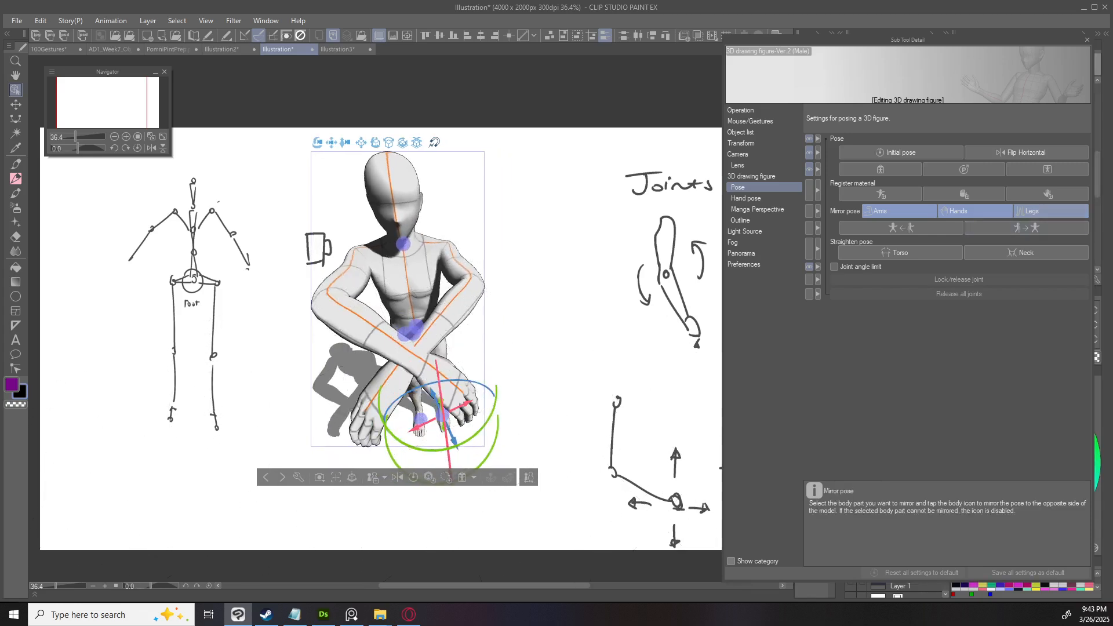
key(ctrl+z)
key(ctrl+z)
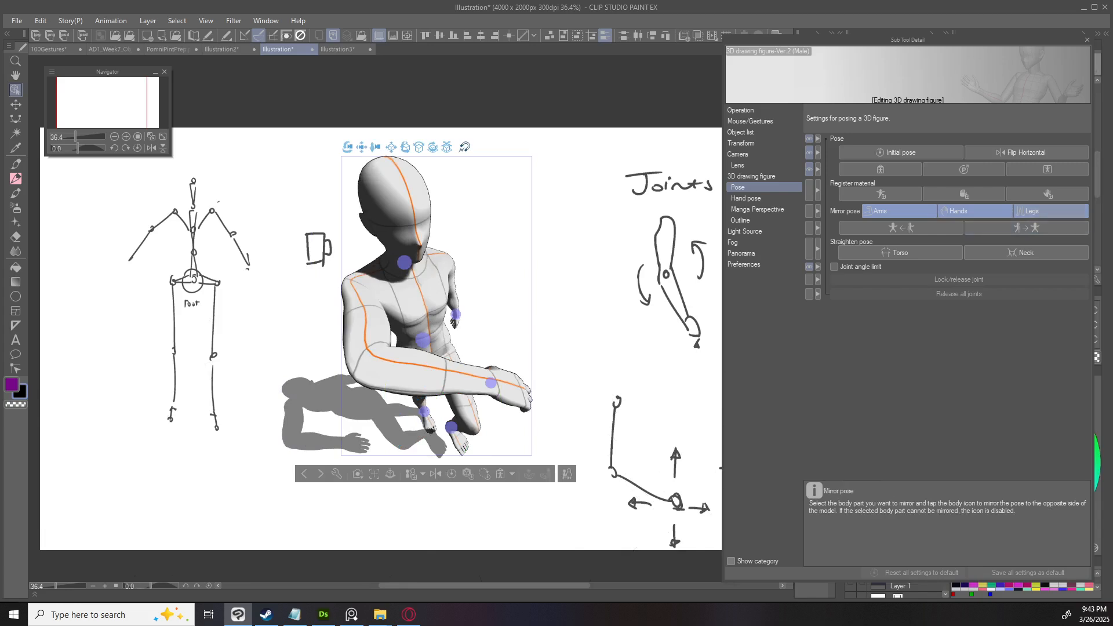
Exclude the legs from pose mirroring, try copying only the right arm and hand pose to the left side, and undo it.
click(1042, 211)
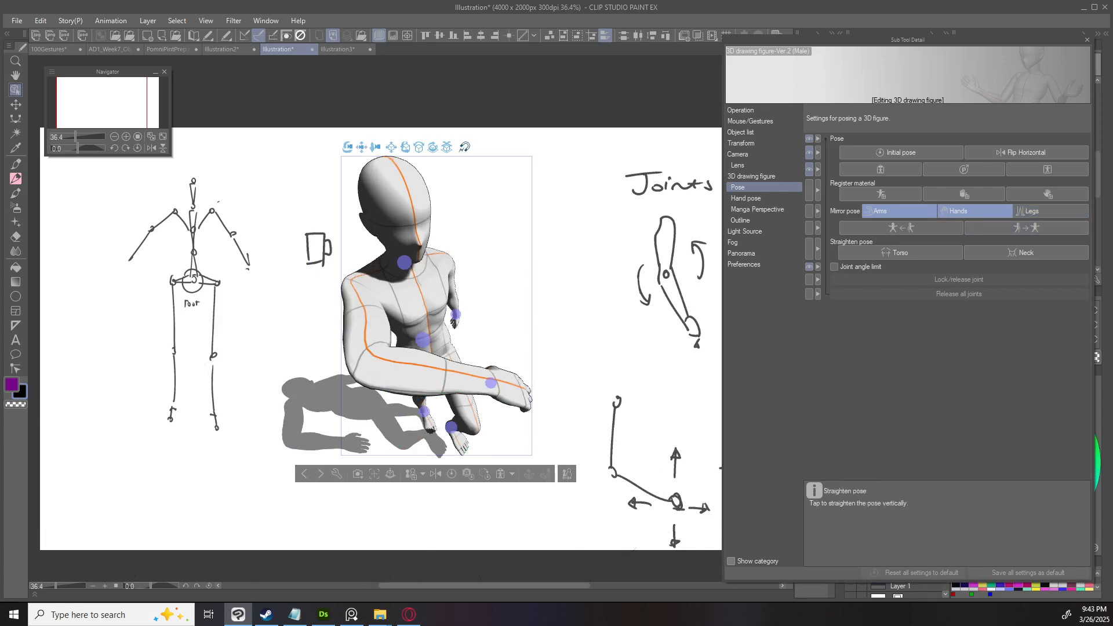
click(1026, 228)
mouse_move(554, 377)
mouse_down()
mouse_move(371, 278)
mouse_move(441, 302)
mouse_move(548, 382)
mouse_up()
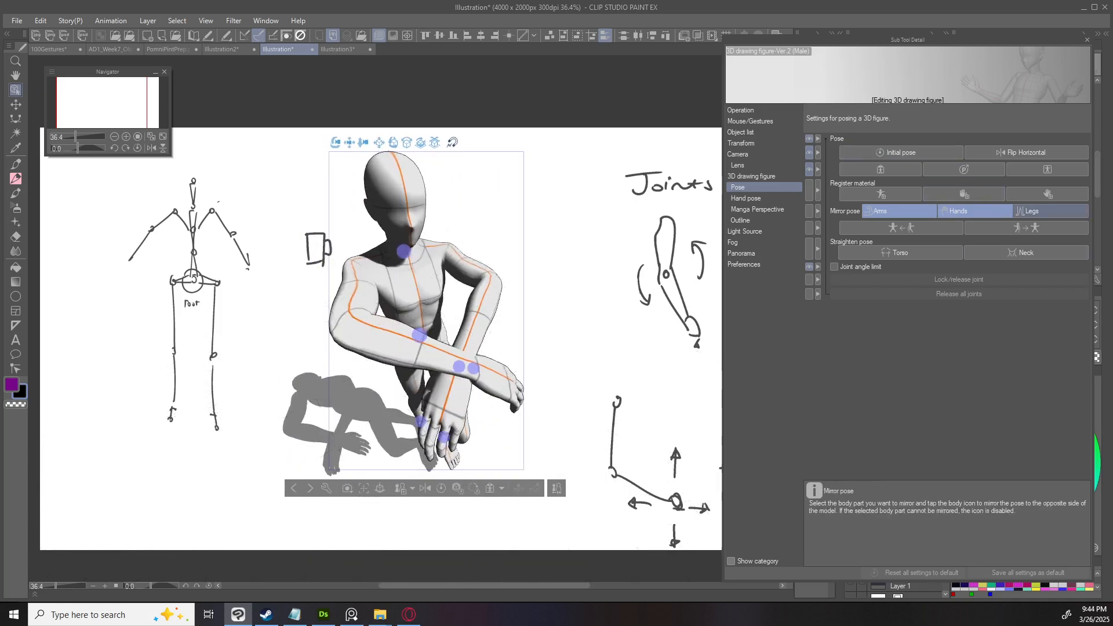
key(ctrl+z)
key(ctrl+z)
key(ctrl+z)
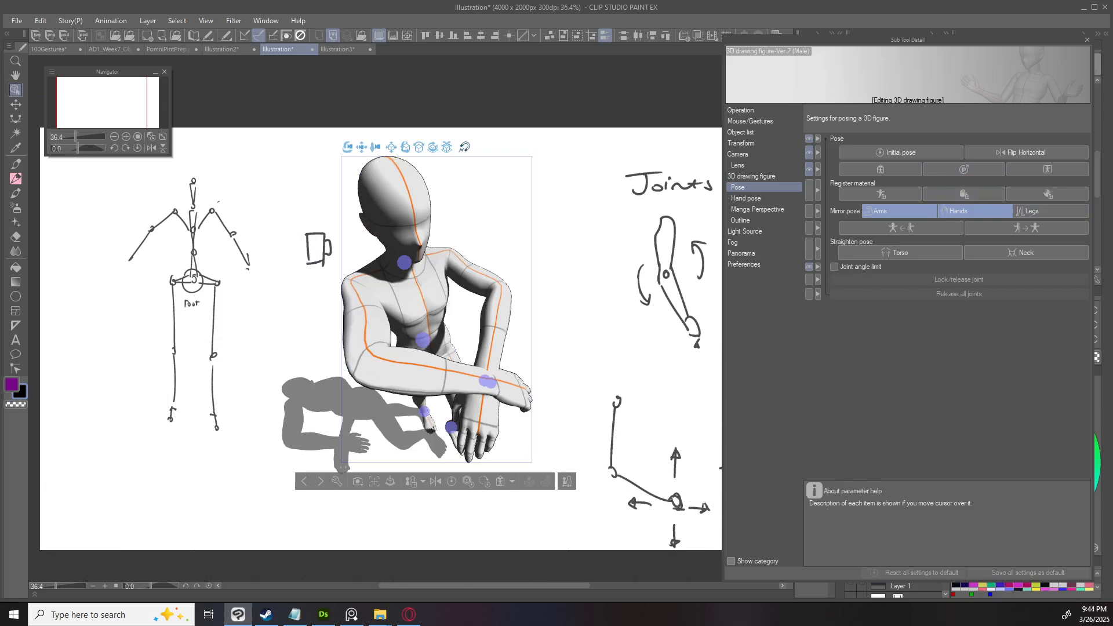
key(ctrl+z)
Orbit to a frontal view and try full-body shape values of 5 vertically and -26 horizontally.
click(751, 176)
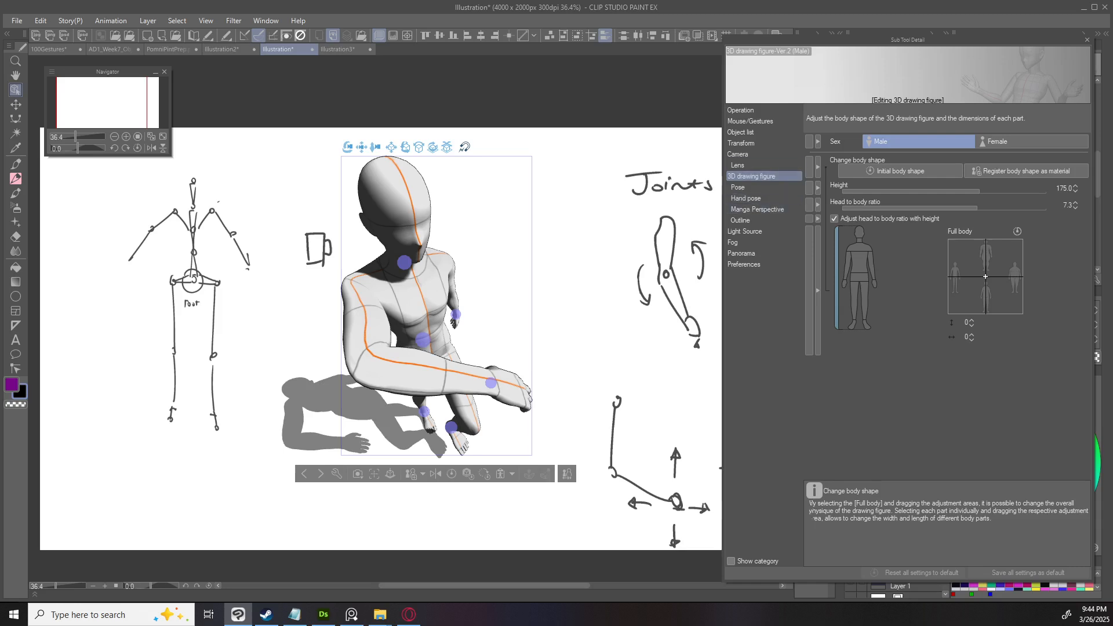
drag(347, 147, 293, 120)
mouse_move(985, 277)
mouse_down()
mouse_move(1007, 279)
mouse_move(982, 245)
mouse_move(961, 277)
mouse_move(988, 296)
mouse_move(966, 273)
mouse_up()
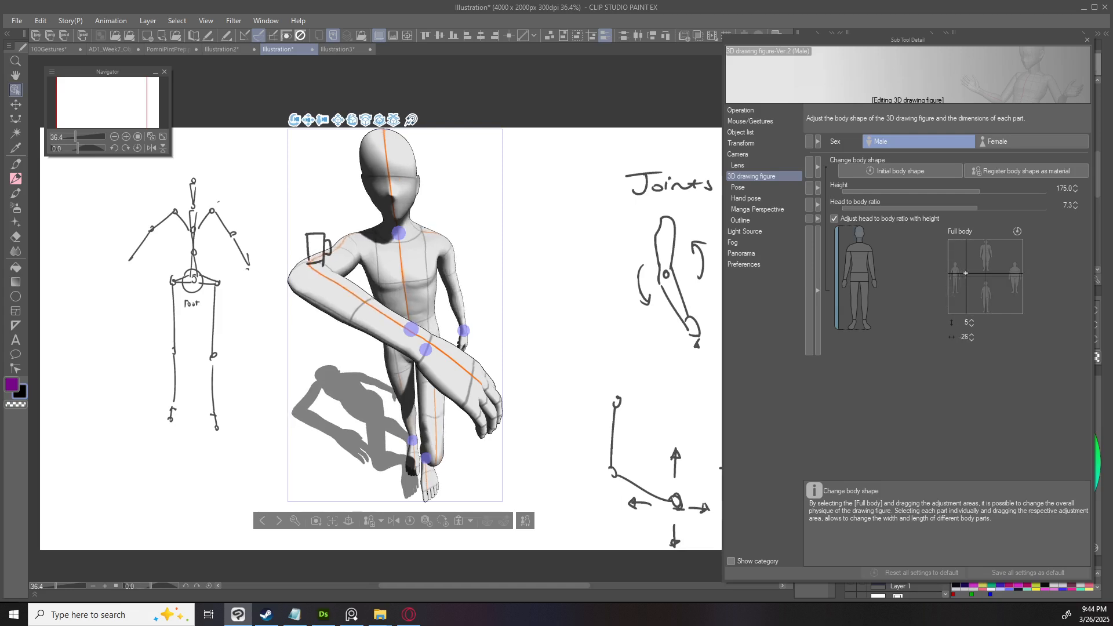
Try head shape values of 5 vertically and -50 horizontally, and reset the head to its initial shape.
click(859, 233)
drag(985, 277, 948, 271)
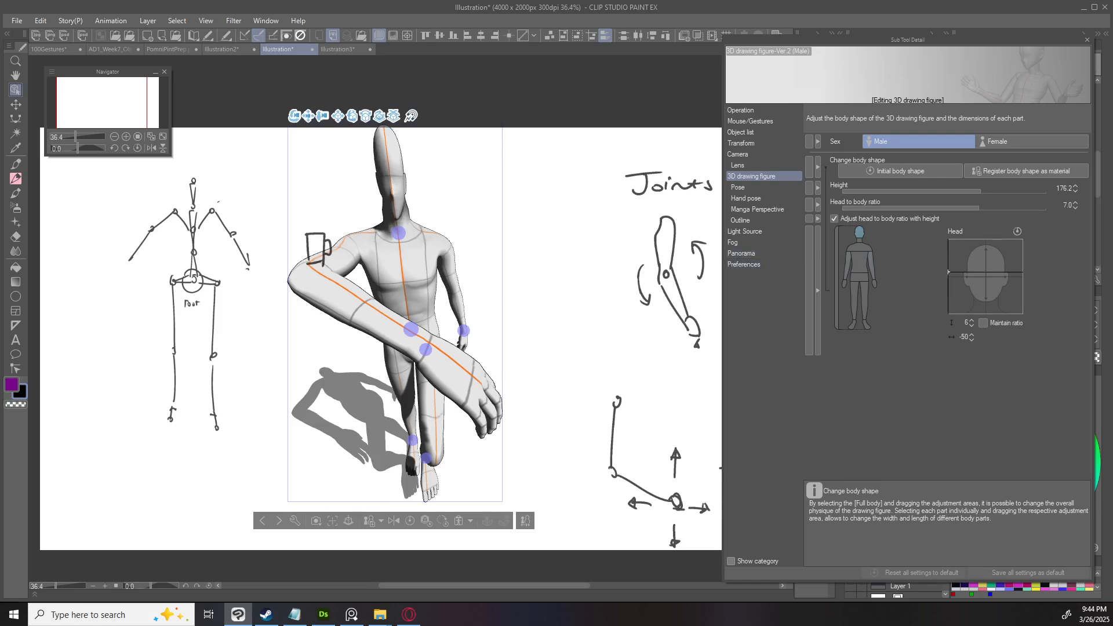
click(1017, 232)
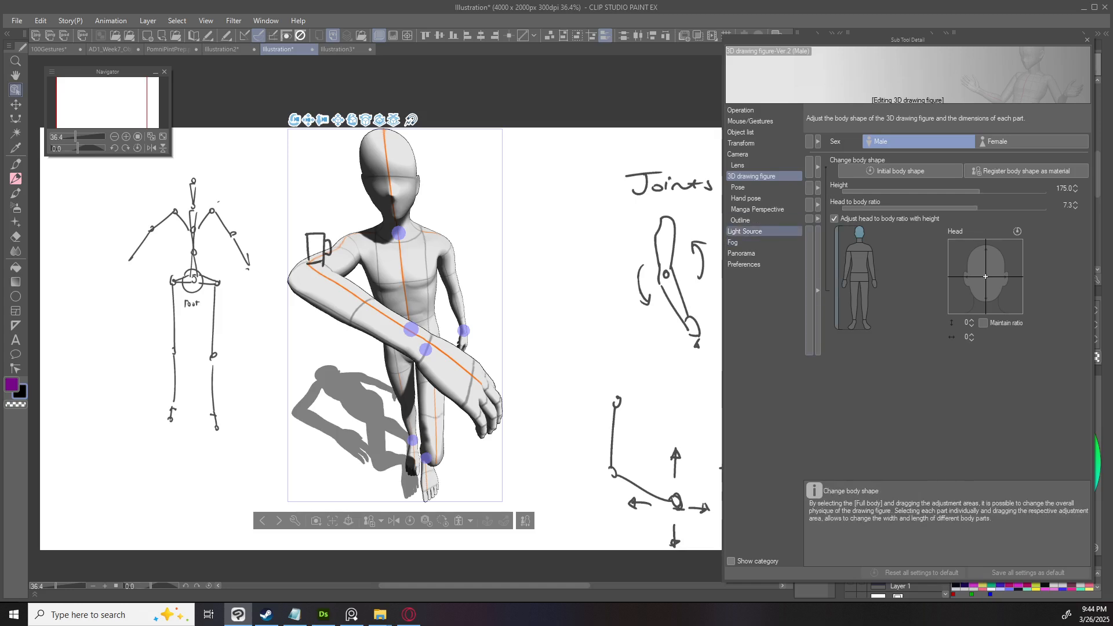
Open the figure's outline settings and step back through the recent camera changes.
click(745, 220)
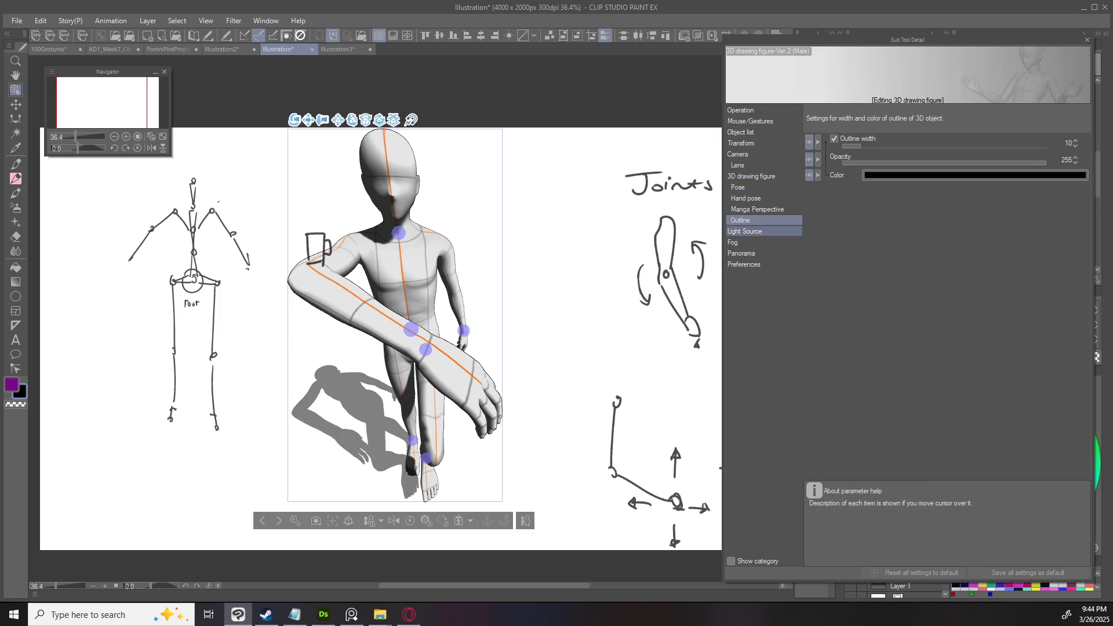
key(ctrl+z)
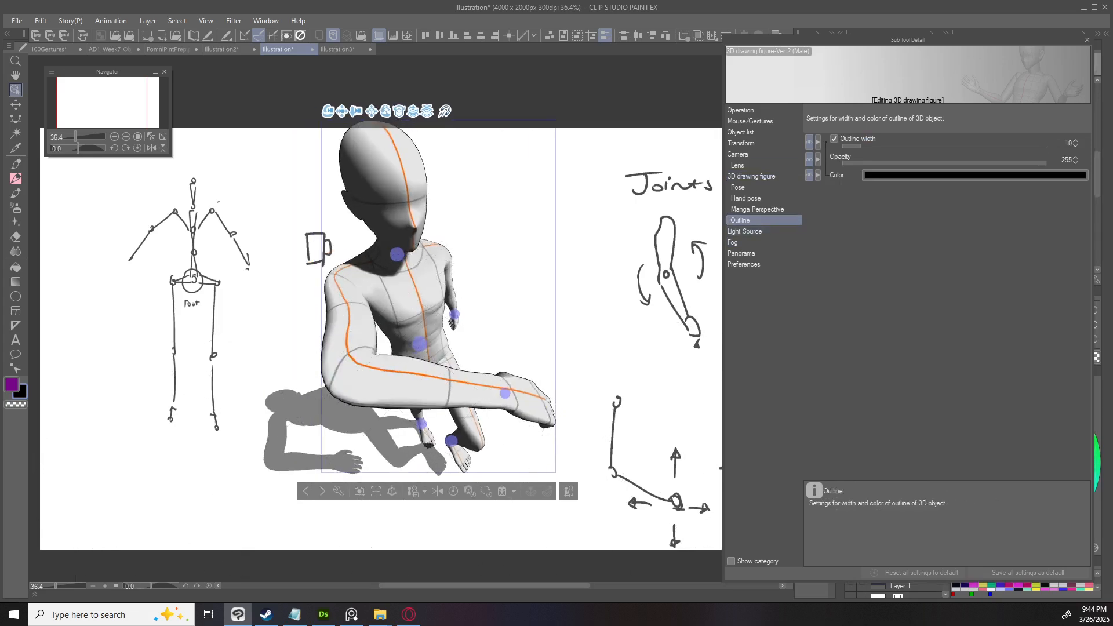
key(ctrl+z)
key(ctrl+z)
key(ctrl+z)
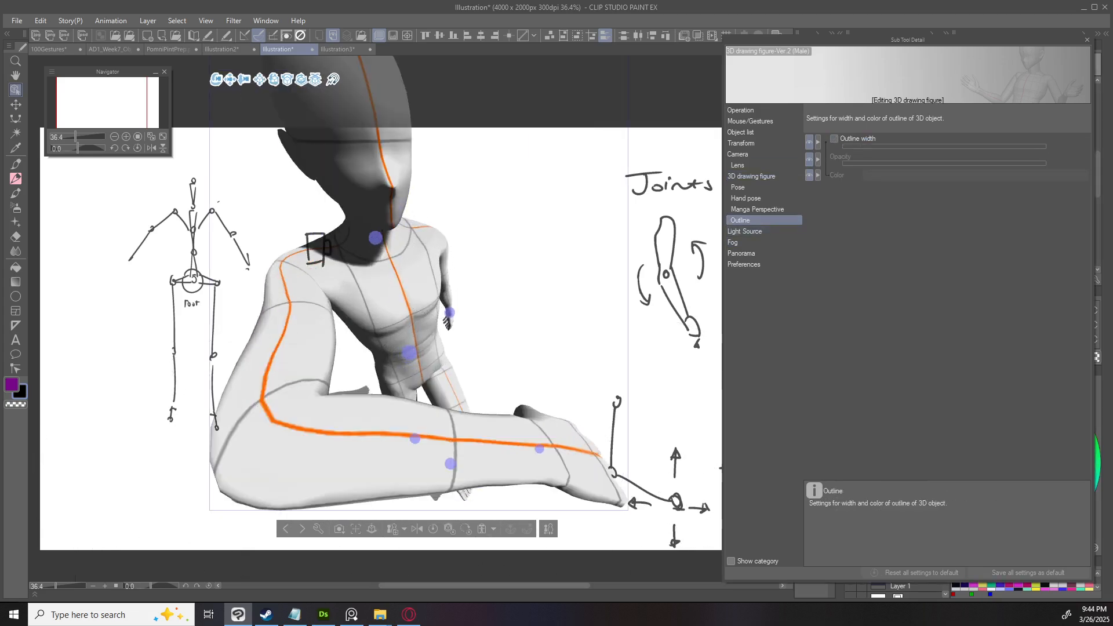
key(ctrl+z)
key(ctrl+z)
key(ctrl+z)
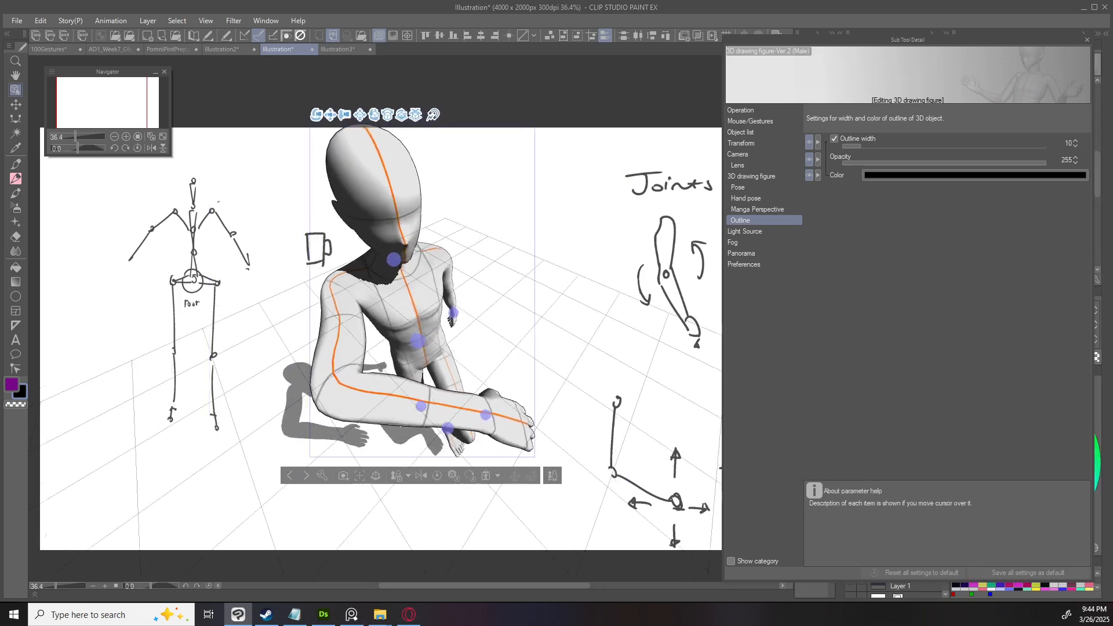
Redirect the light source, set directional intensity to 0.74 and ambient intensity to 0.58, and turn off cast shadows.
click(744, 231)
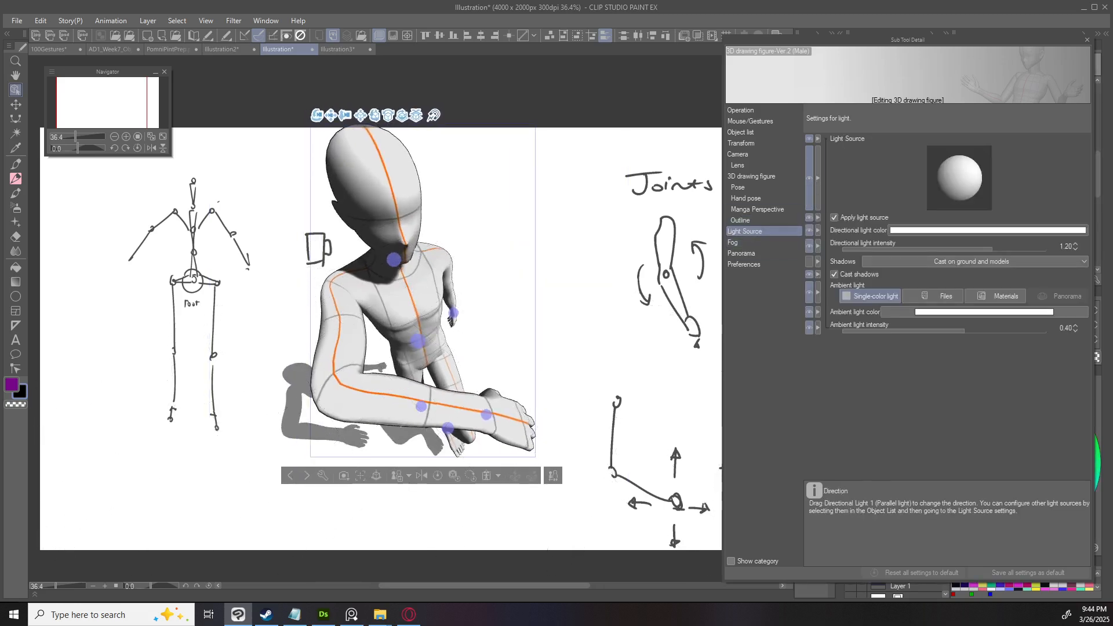
drag(585, 301, 476, 360)
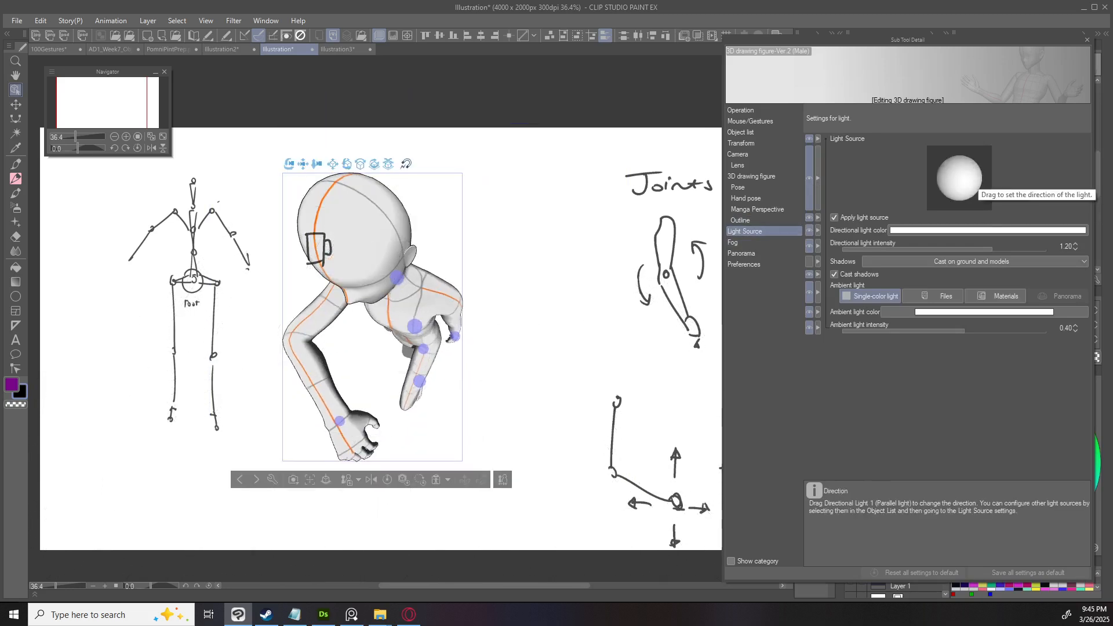
mouse_move(974, 174)
mouse_down()
mouse_move(972, 143)
mouse_move(960, 184)
mouse_up()
mouse_move(991, 247)
mouse_down()
mouse_move(931, 246)
mouse_move(1046, 246)
mouse_move(941, 246)
mouse_move(980, 247)
mouse_up()
mouse_move(965, 330)
mouse_down()
mouse_move(1047, 330)
mouse_move(974, 328)
mouse_up()
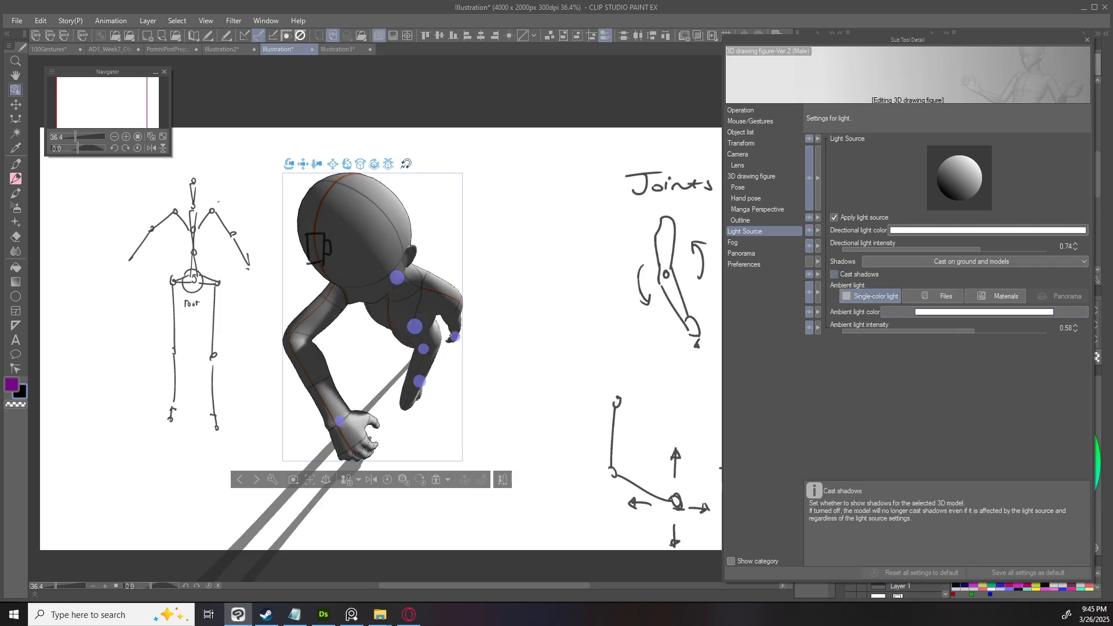
click(834, 274)
Pull the camera back and orbit to a frontal view of the whole figure.
scroll(372, 316, down, 3)
drag(533, 371, 522, 278)
key(ctrl+z)
key(ctrl+z)
key(ctrl+z)
key(ctrl+z)
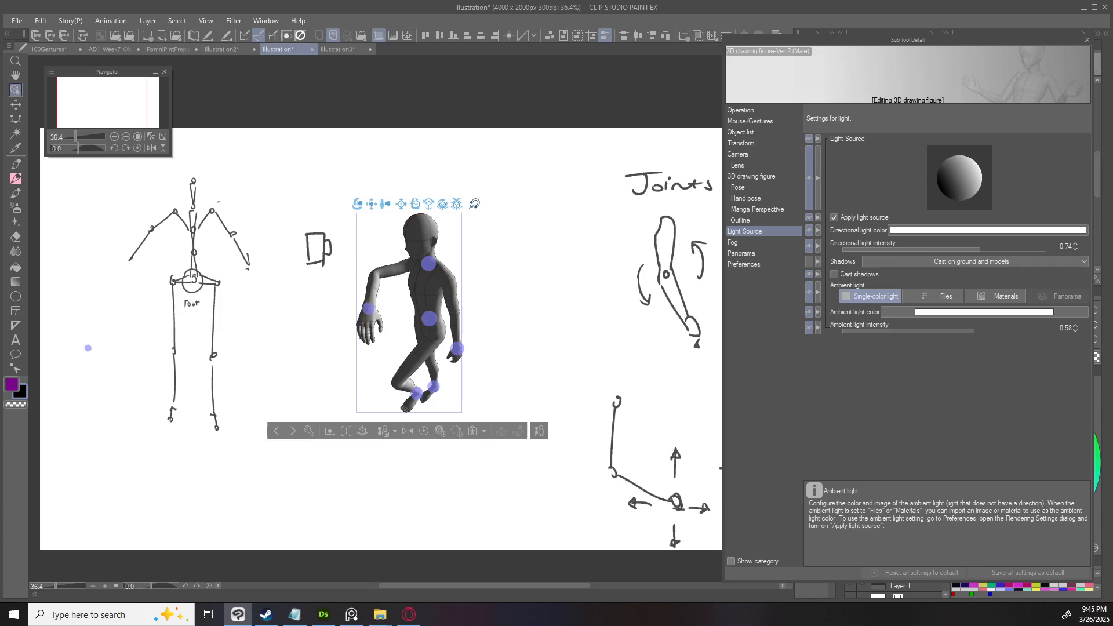
key(ctrl+y)
key(ctrl+y)
key(ctrl+y)
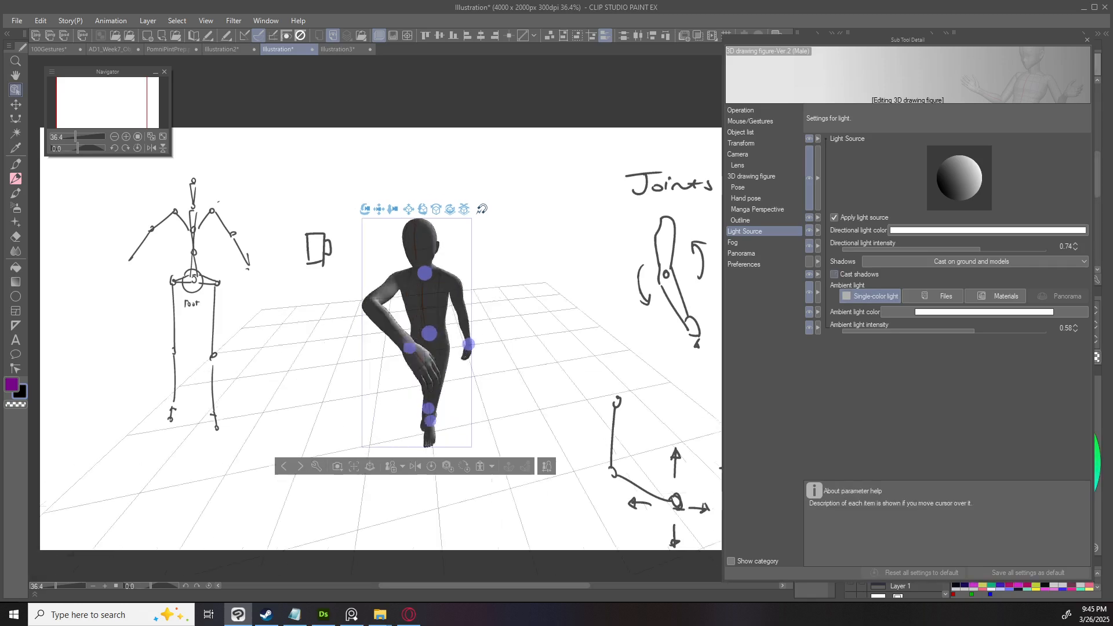
Open the rendering settings for the 3D layer and turn the figure's texture off and back on.
click(744, 264)
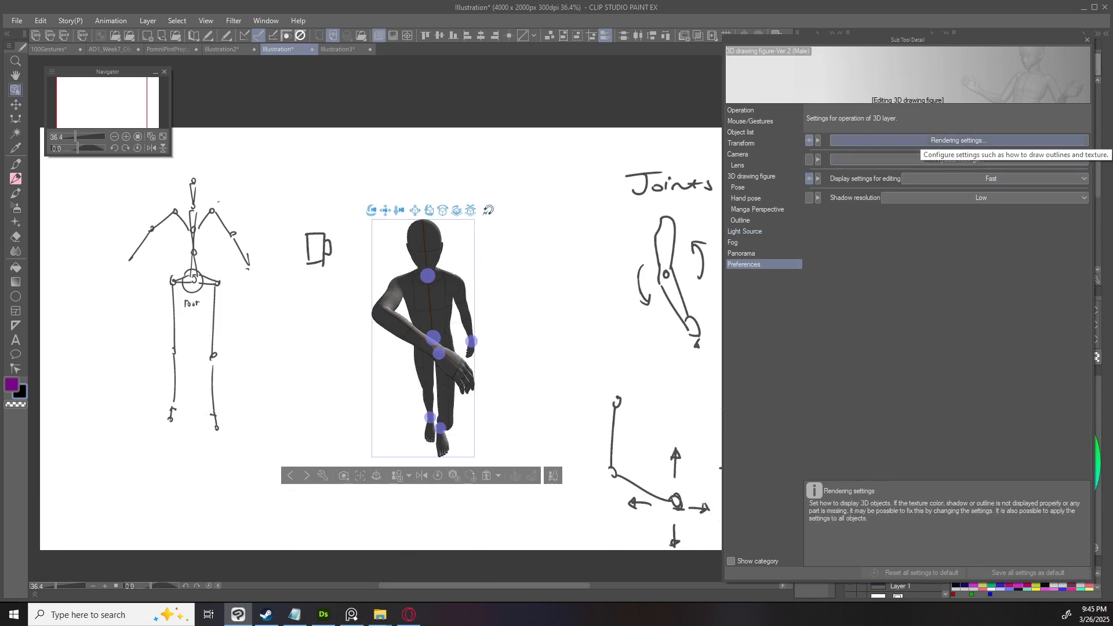
click(959, 141)
drag(891, 194, 702, 156)
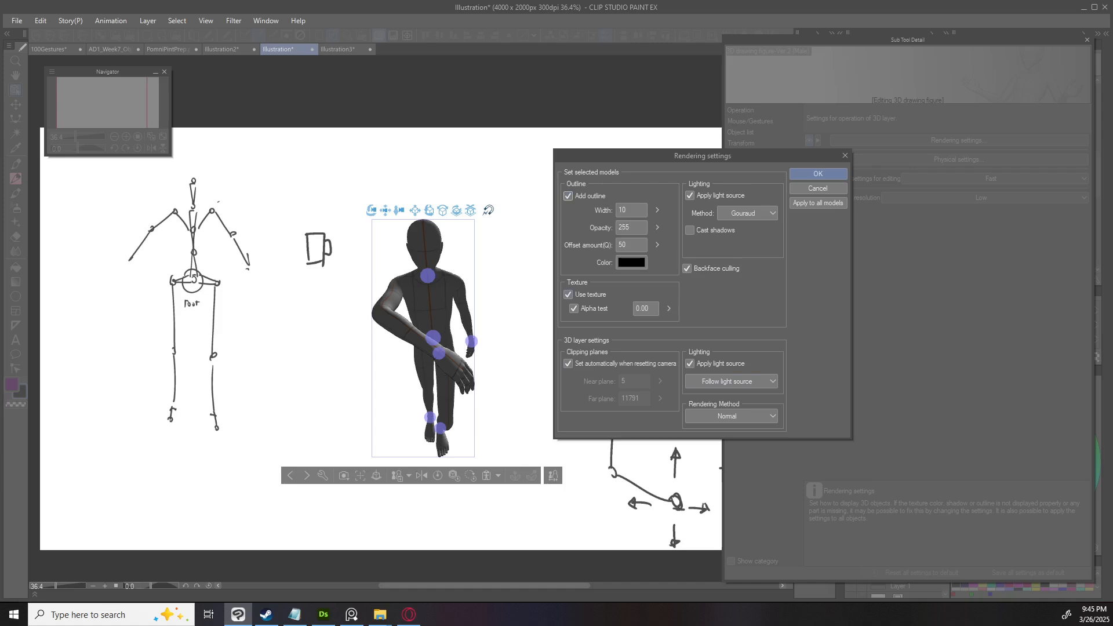
click(568, 294)
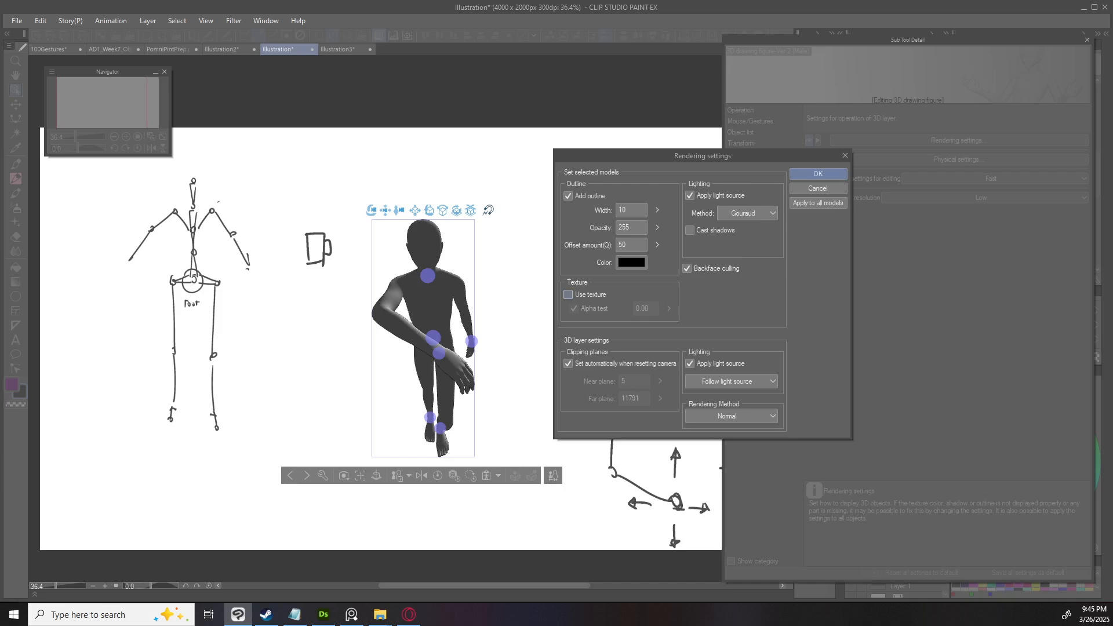
click(568, 295)
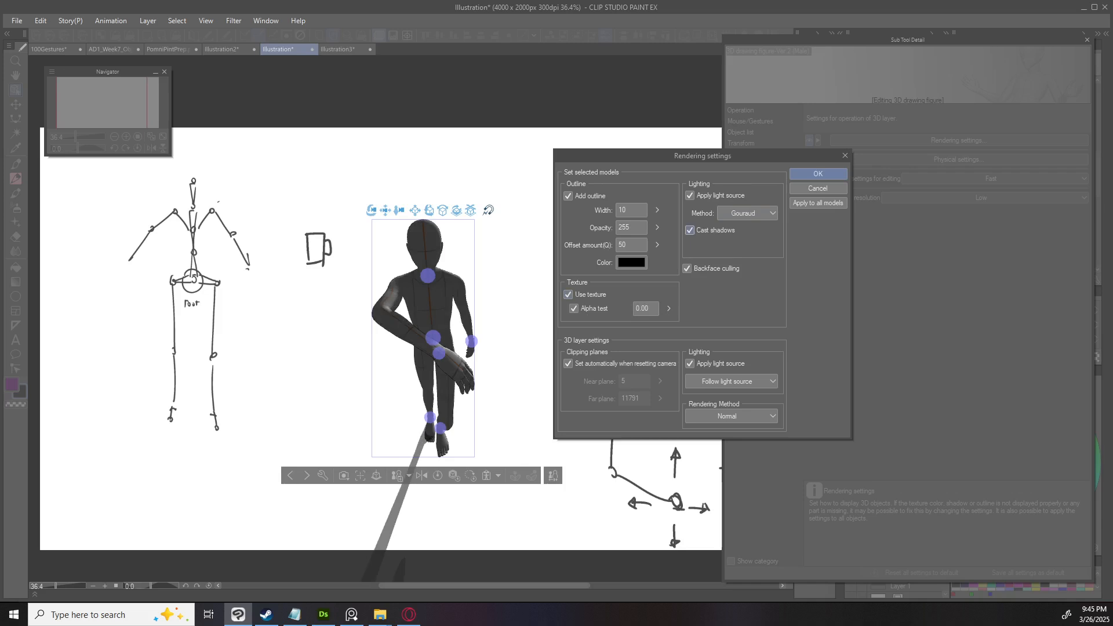
Turn on cast shadows for the figure, try it without the light source, and apply the rendering settings with the light source on.
click(689, 230)
click(690, 195)
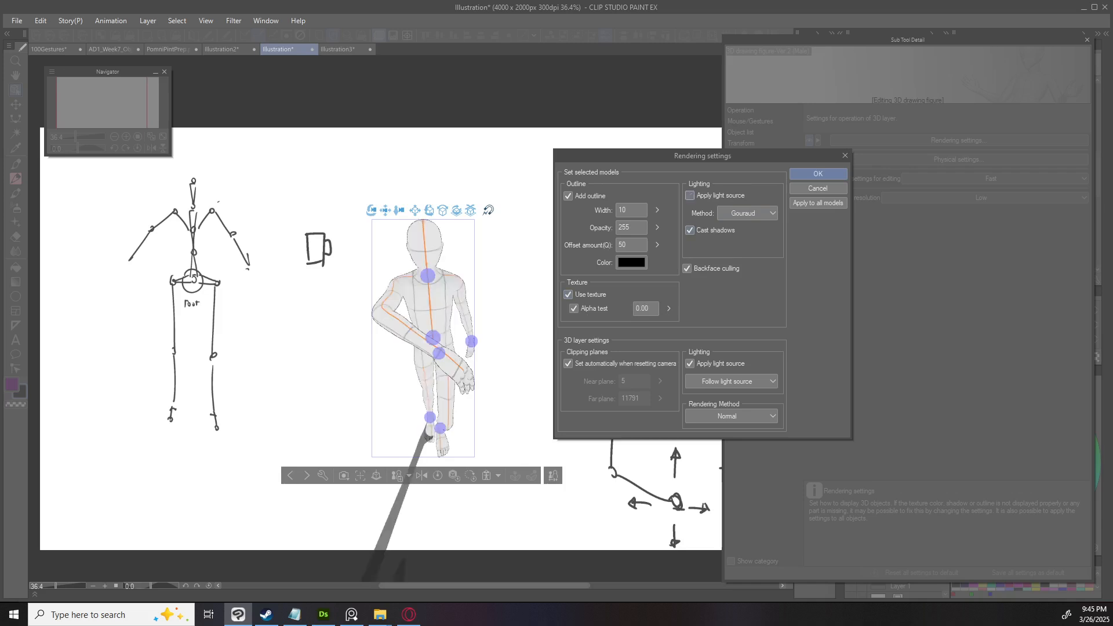
click(690, 195)
click(690, 195)
click(690, 195)
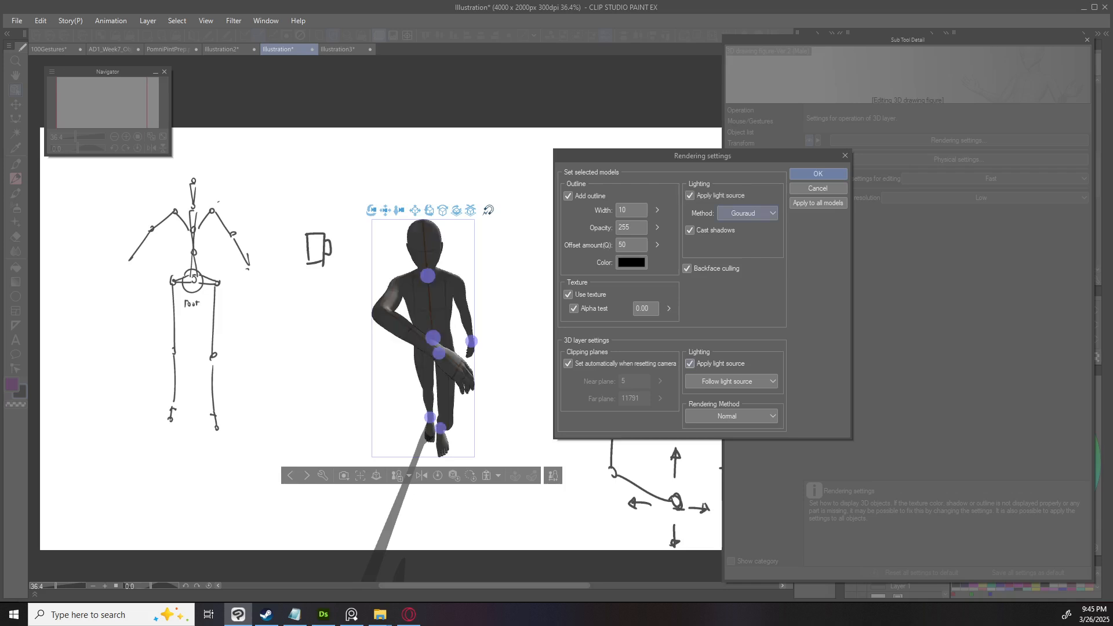
key(Return)
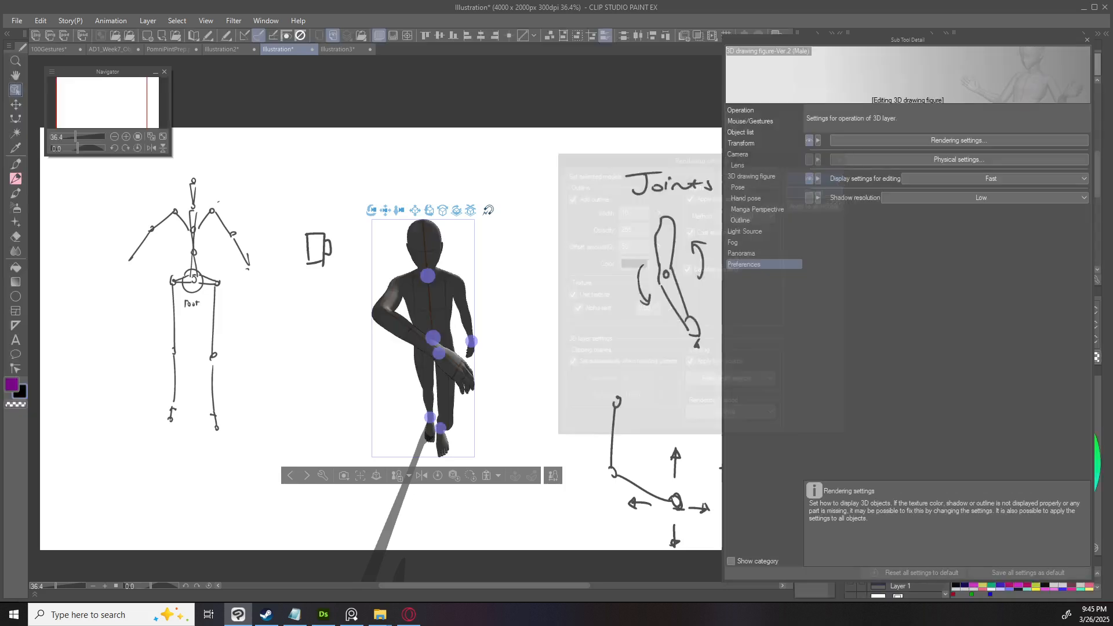
Reposition the Sub Tool Detail window beside the canvas and narrow it to uncover the palettes.
drag(907, 39, 847, 52)
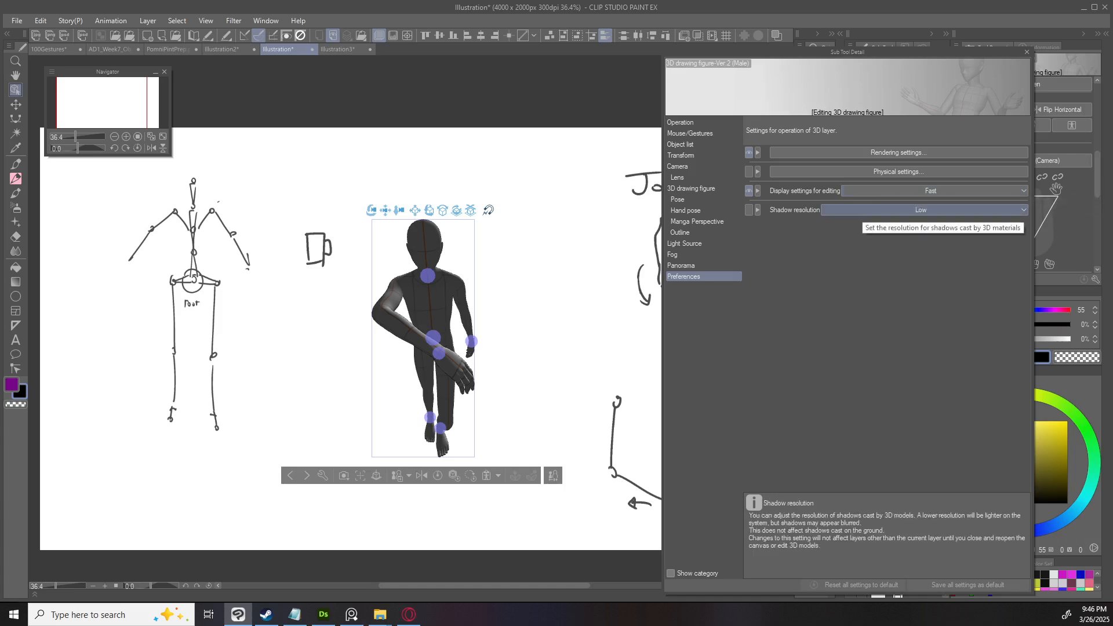
drag(847, 52, 703, 59)
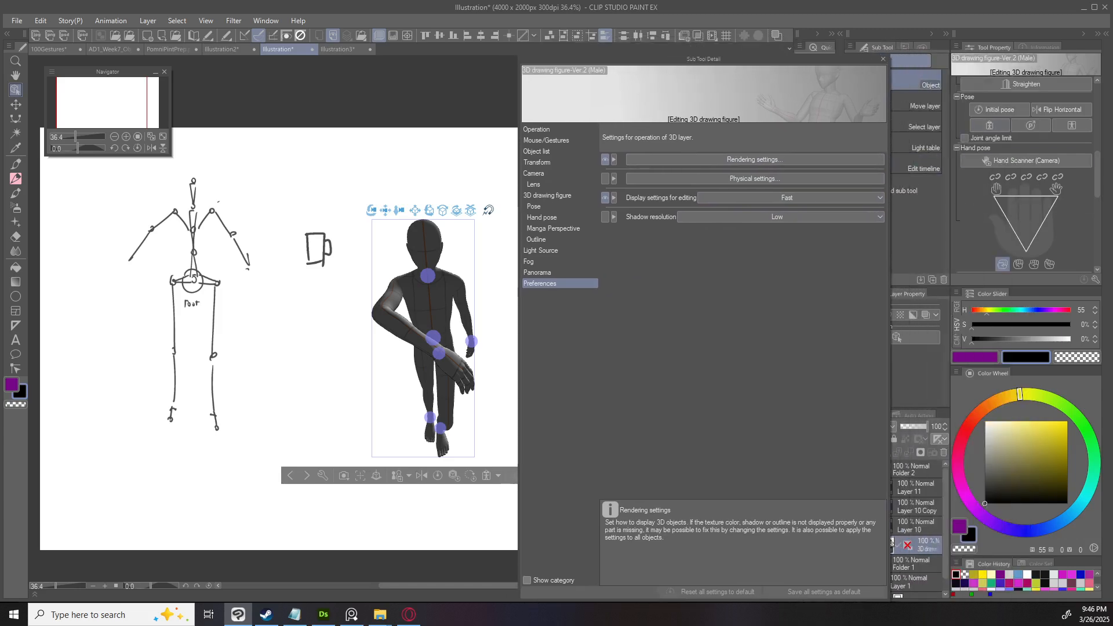
drag(889, 191, 778, 191)
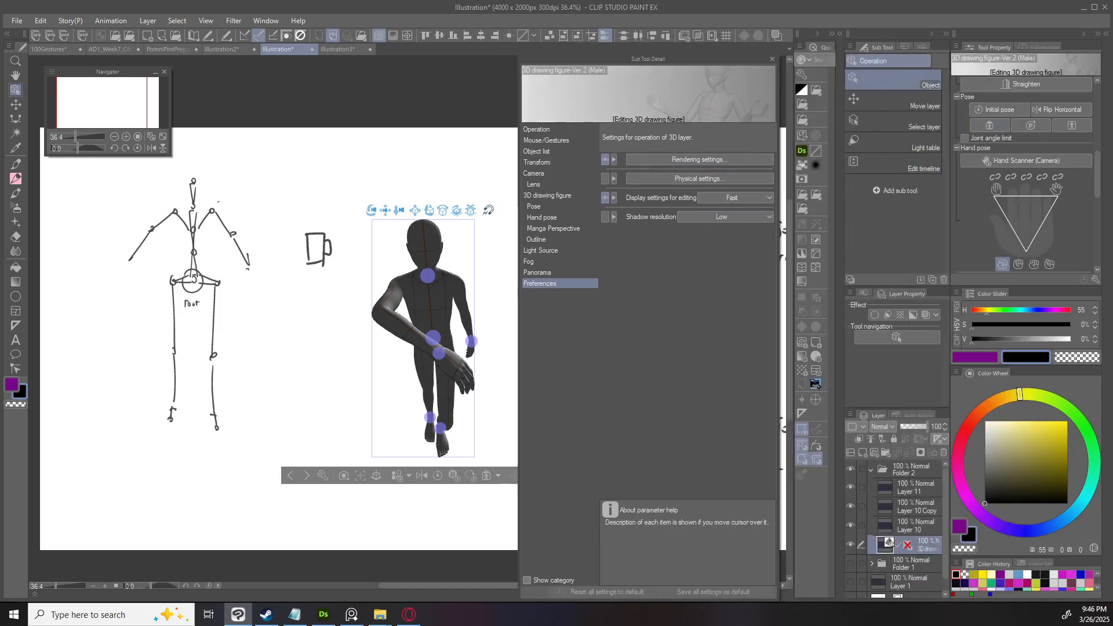
drag(648, 59, 654, 59)
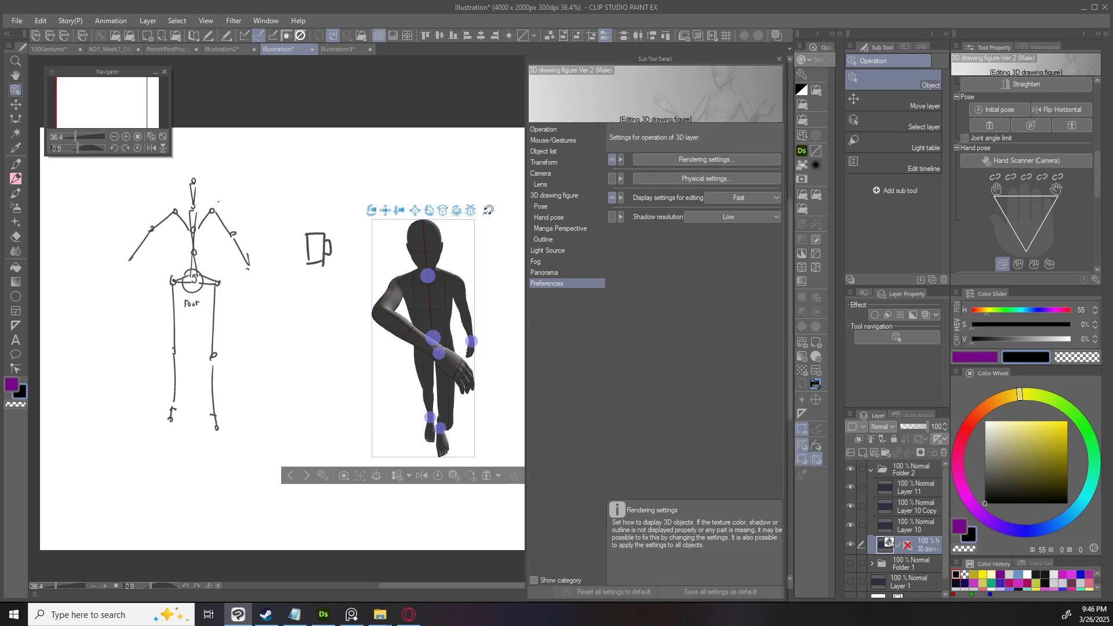
Add the 3D drawing figure-Ver.2 (Female) body type from the materials to the male figure's layer and try repositioning it.
click(815, 384)
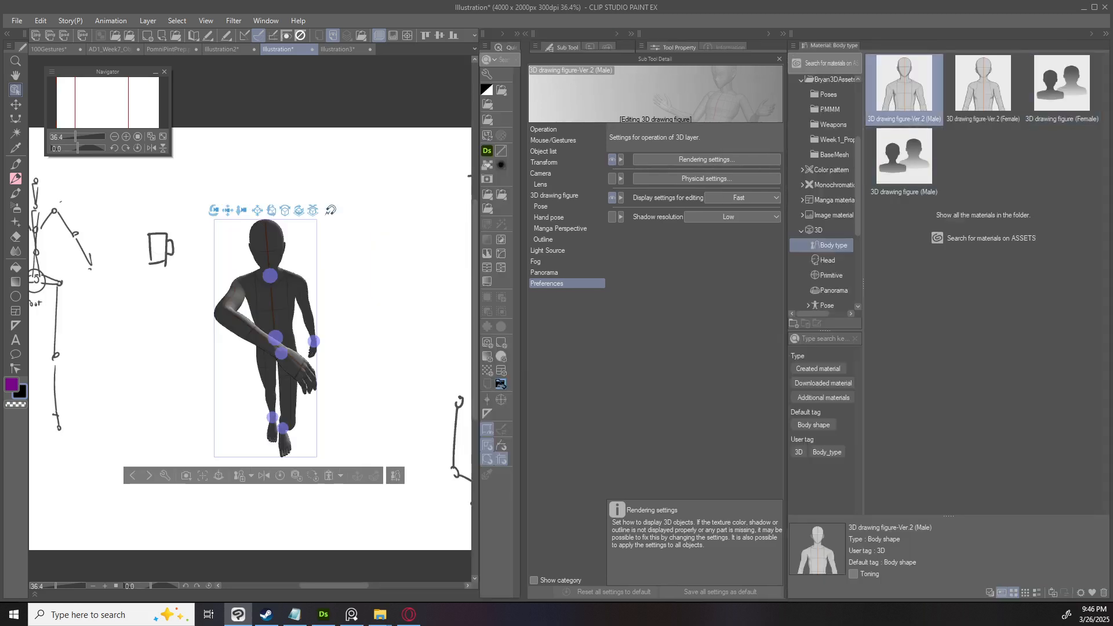
drag(982, 89, 365, 255)
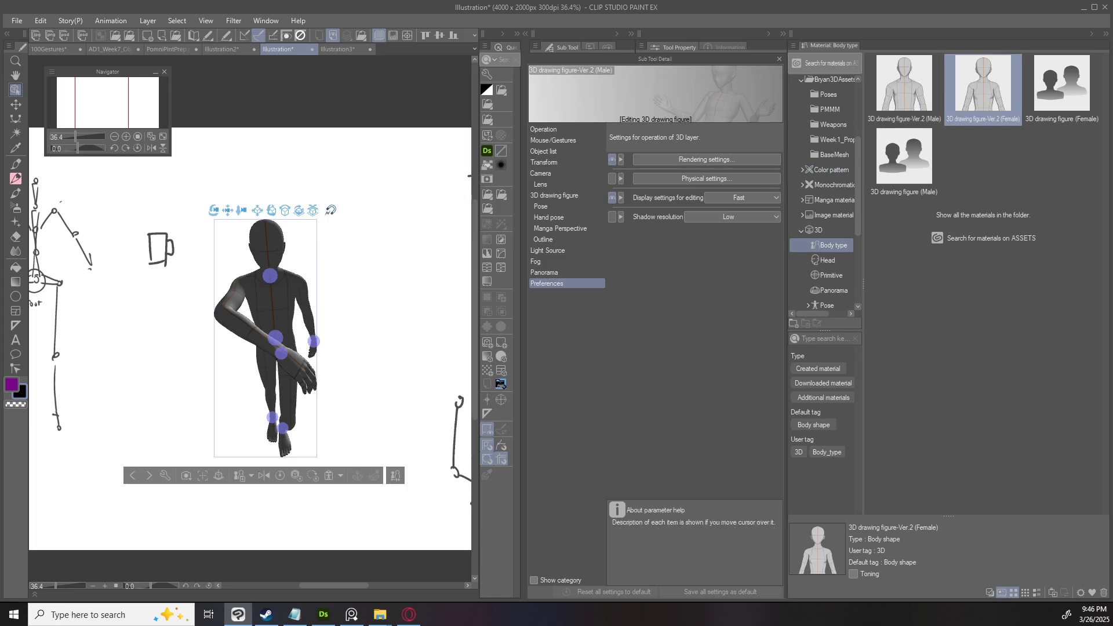
drag(317, 186, 359, 215)
click(258, 200)
drag(263, 243, 314, 356)
key(ctrl+z)
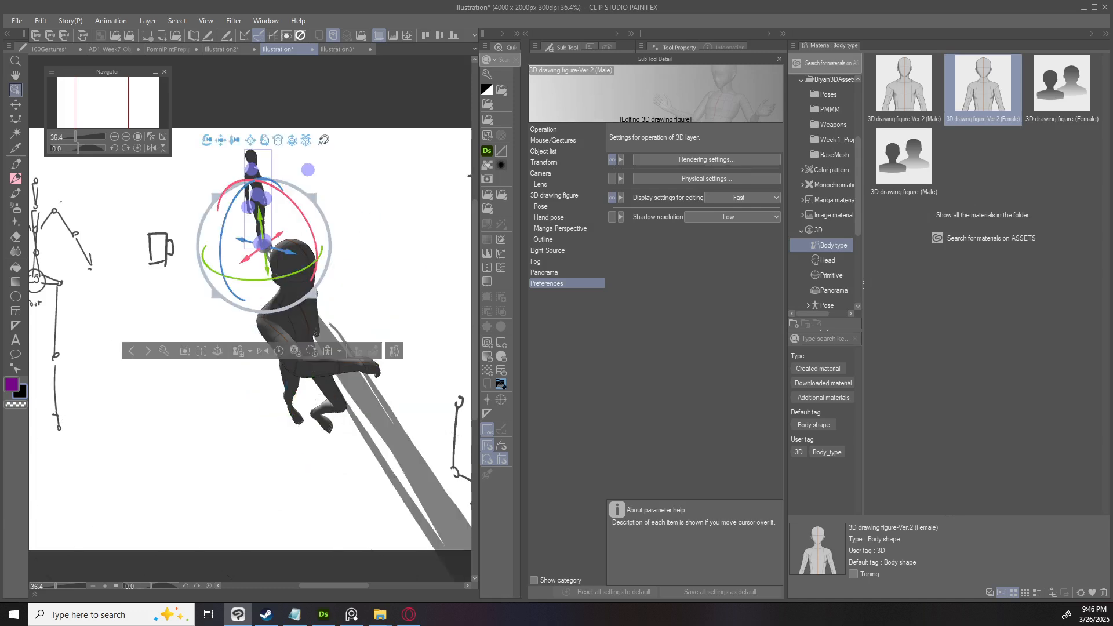
Orbit the shared camera around both figures and delete the female figure from the layer.
scroll(387, 249, down, 3)
scroll(387, 249, up, 3)
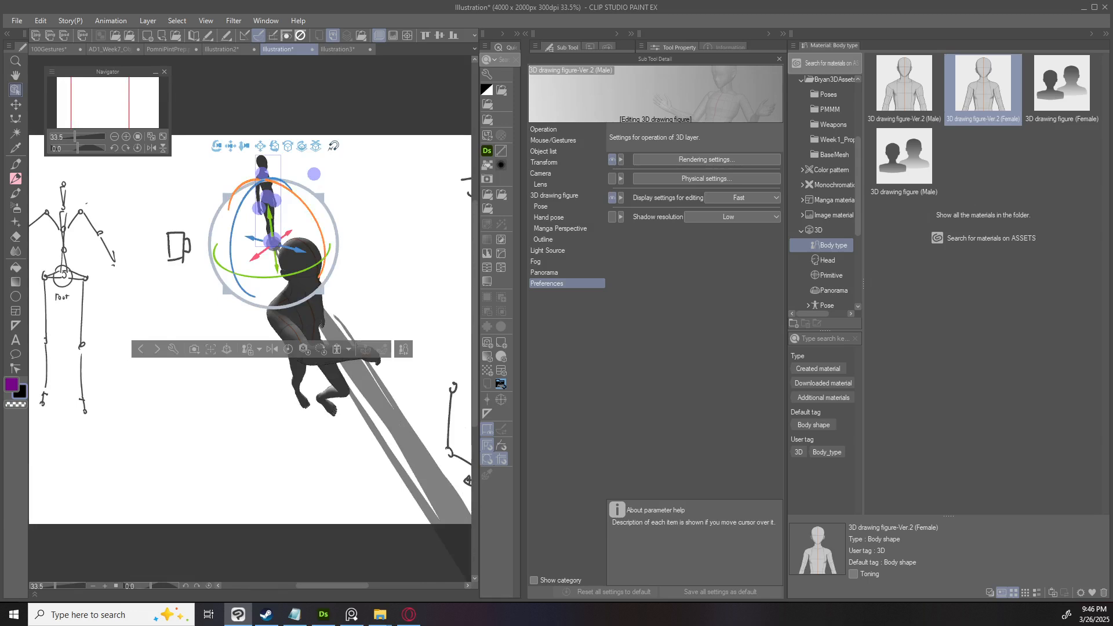
drag(288, 232, 329, 368)
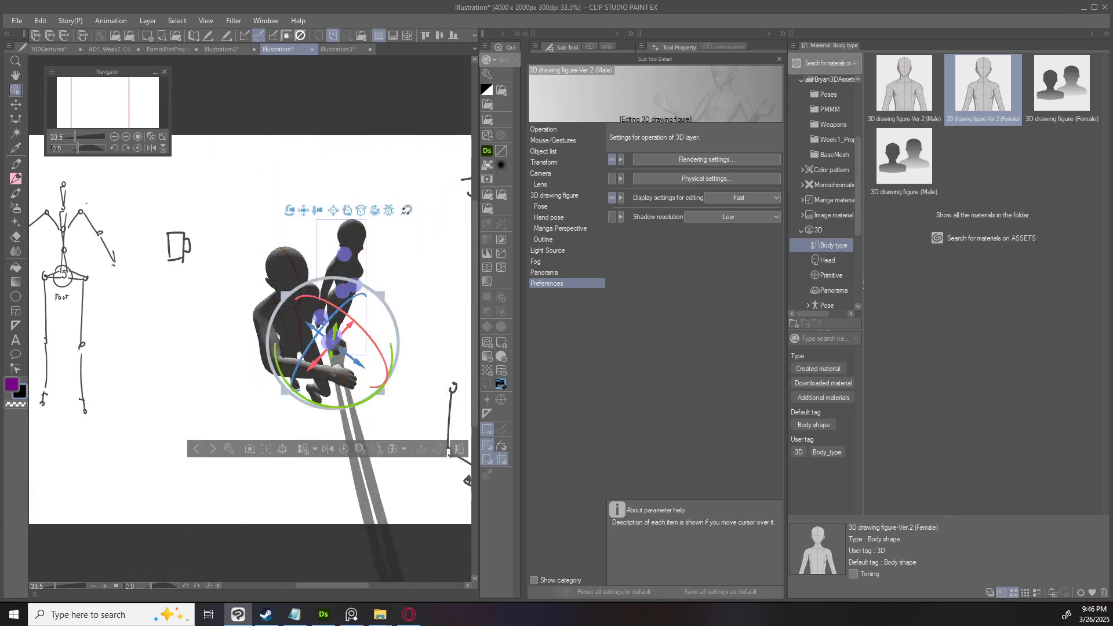
mouse_move(289, 210)
mouse_down()
mouse_move(243, 183)
mouse_move(284, 206)
mouse_up()
click(350, 272)
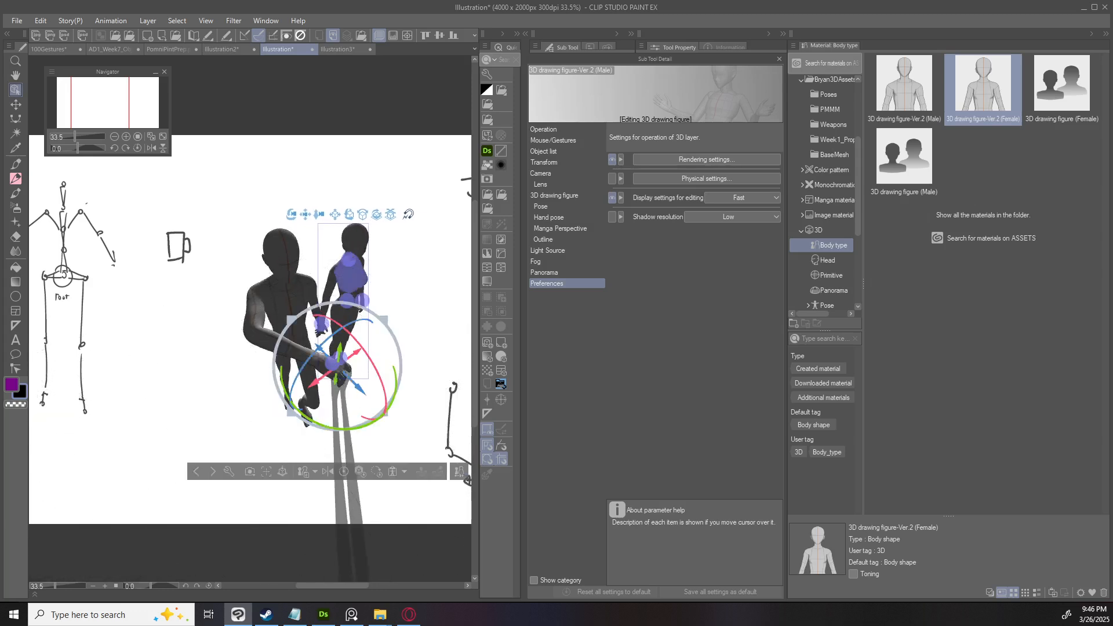
key(Delete)
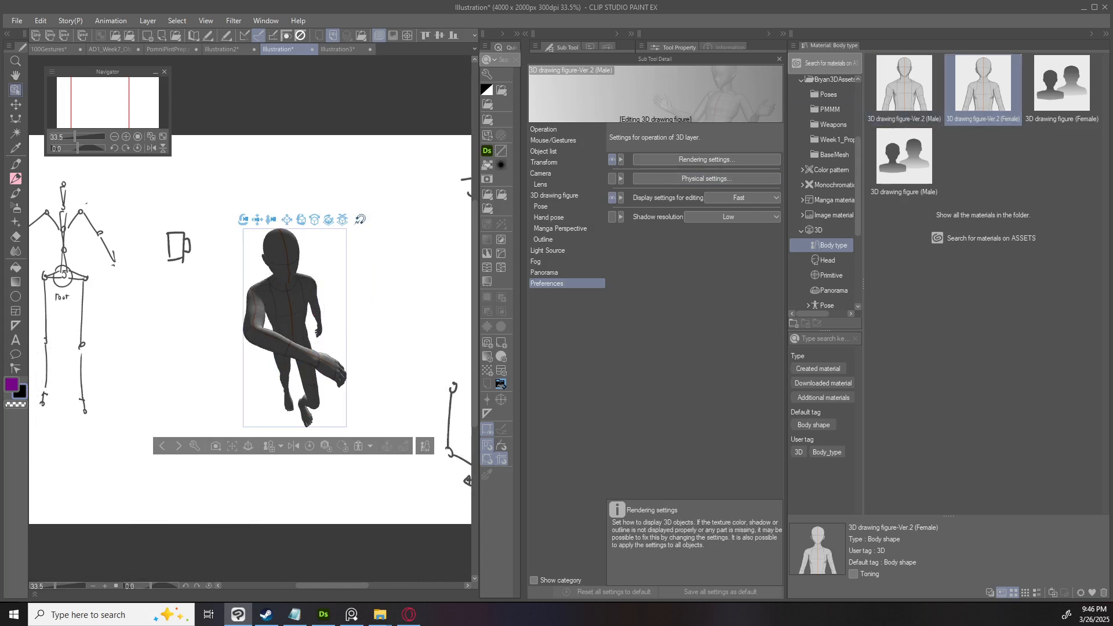
Add 3D drawing figure-Ver.2 (Female) on its own layer and adjust its camera until the whole figure fits beside the male figure.
click(779, 58)
drag(983, 96, 604, 514)
drag(235, 245, 223, 203)
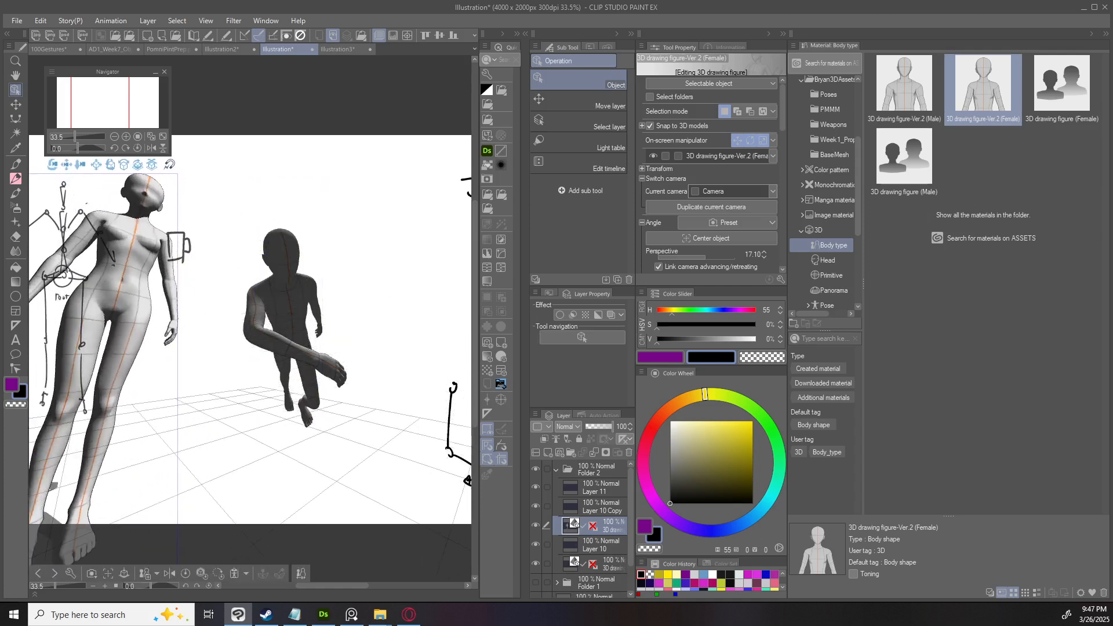
drag(66, 165, 116, 164)
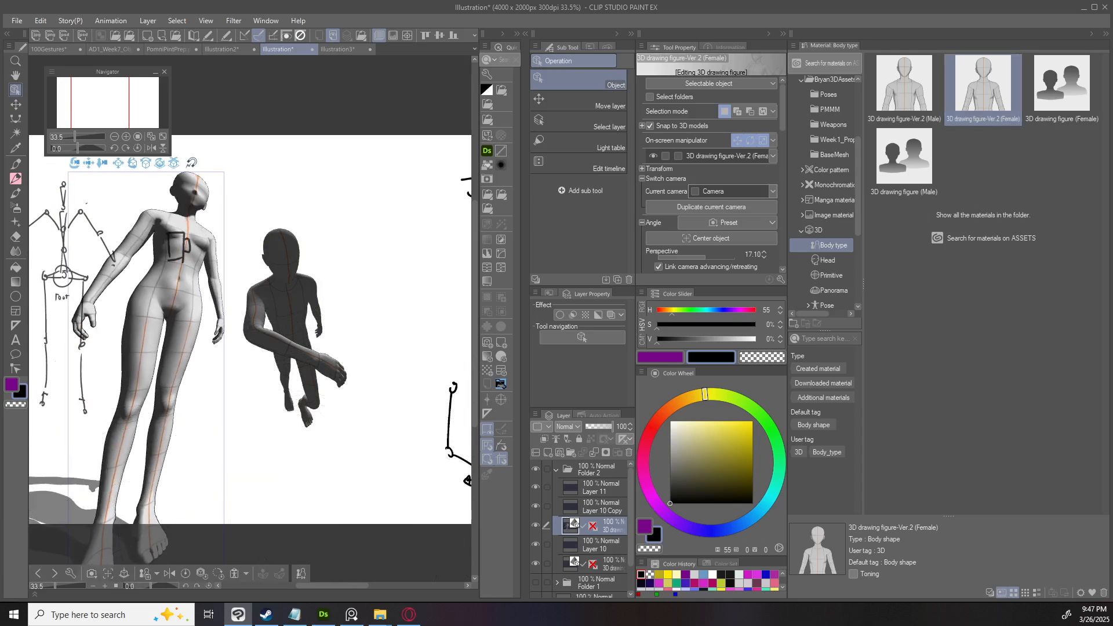
click(1105, 34)
scroll(304, 347, down, 2)
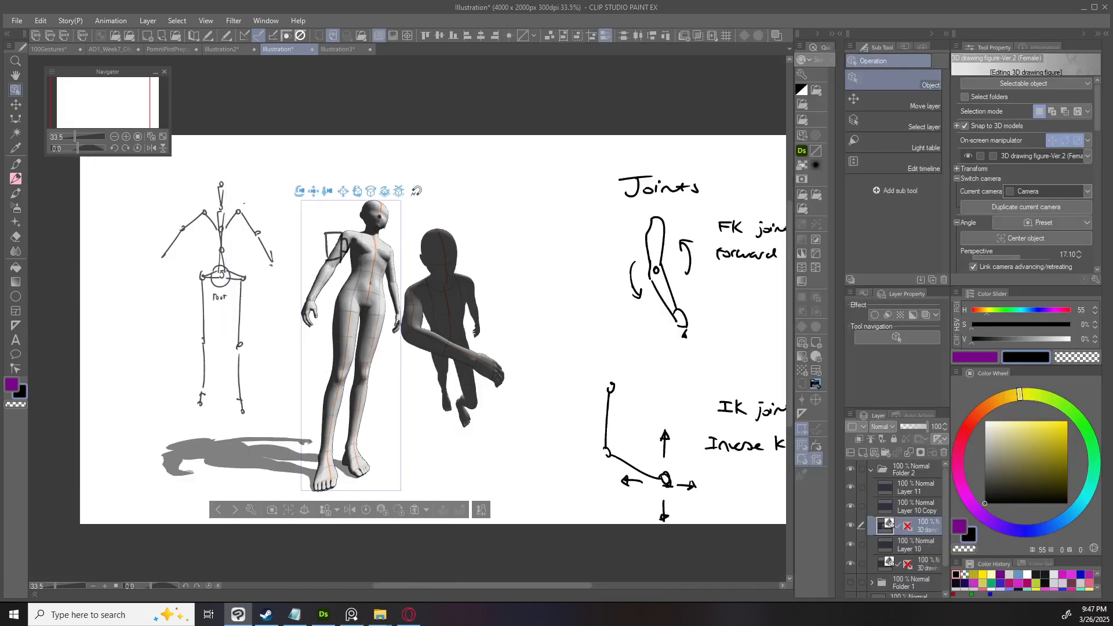
Try shifting the female figure across the canvas with its camera controls, and undo the camera changes.
drag(579, 386, 479, 360)
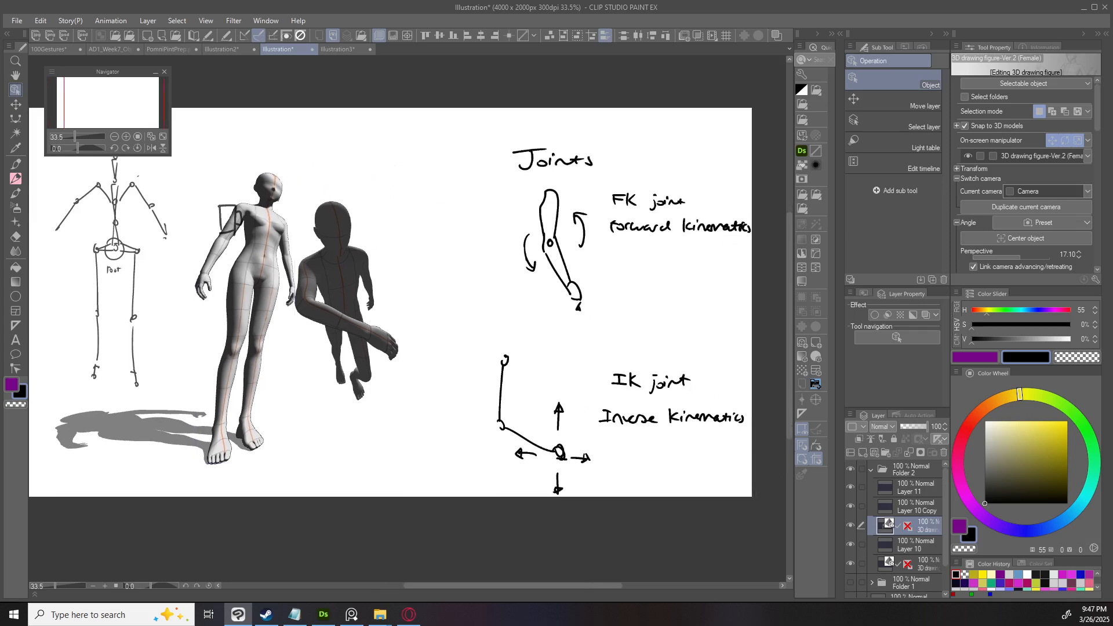
scroll(478, 360, down, 3)
scroll(500, 361, down, 1)
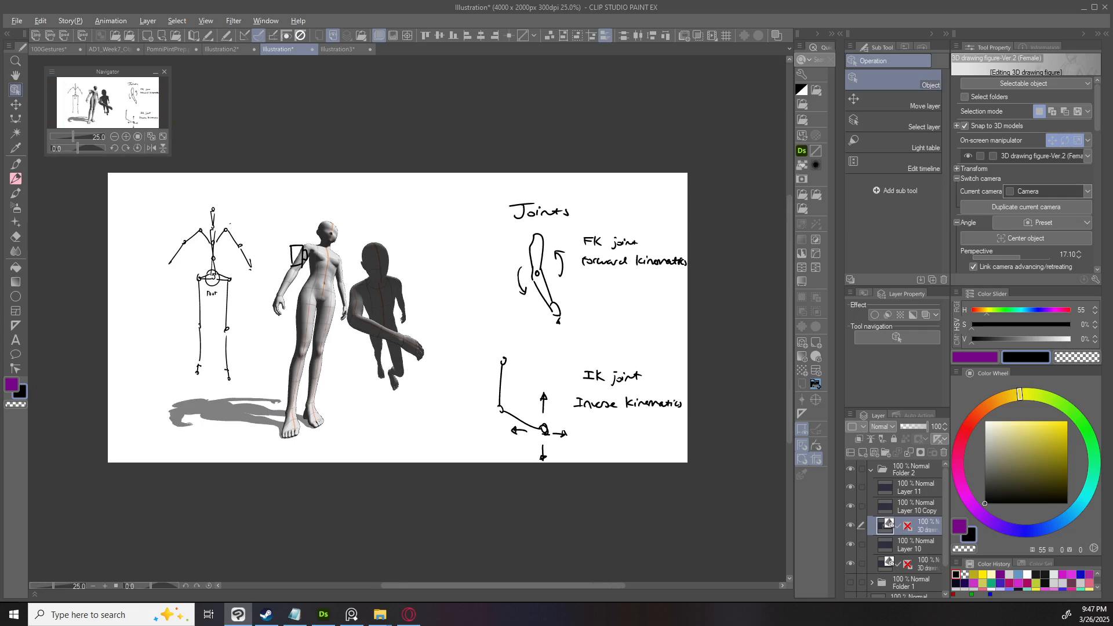
key(alt)
drag(258, 212, 408, 168)
key(ctrl+z)
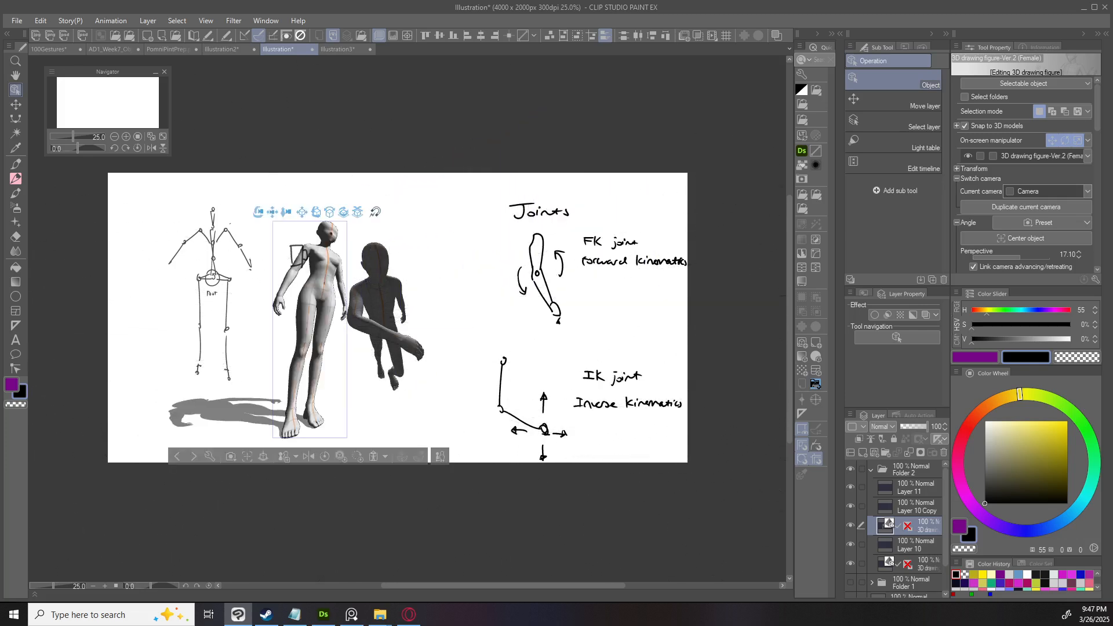
drag(258, 213, 406, 171)
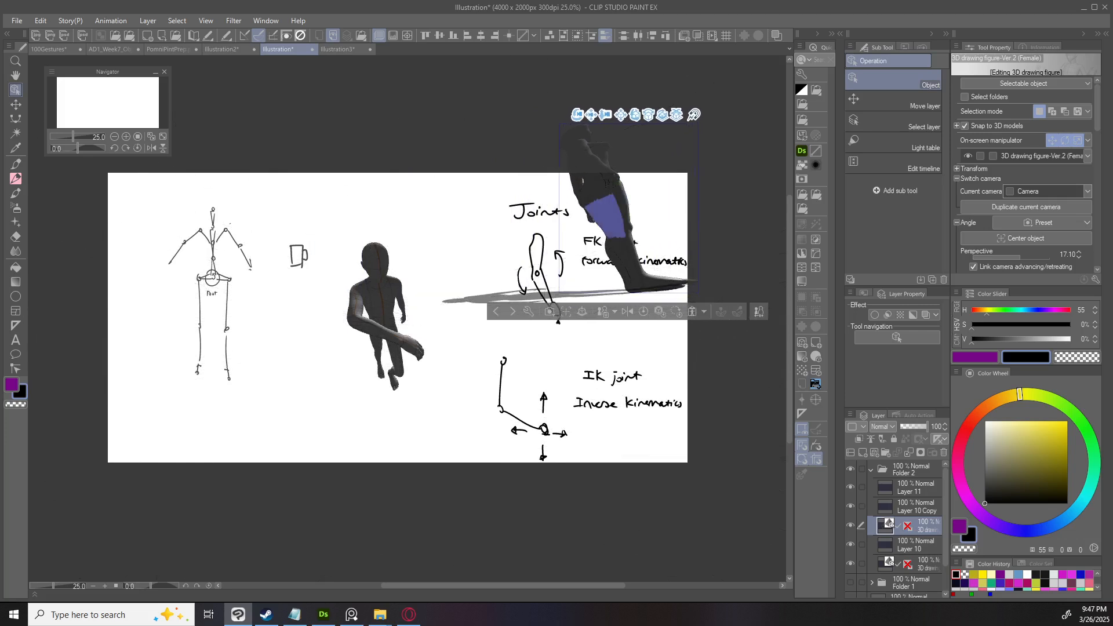
key(ctrl+z)
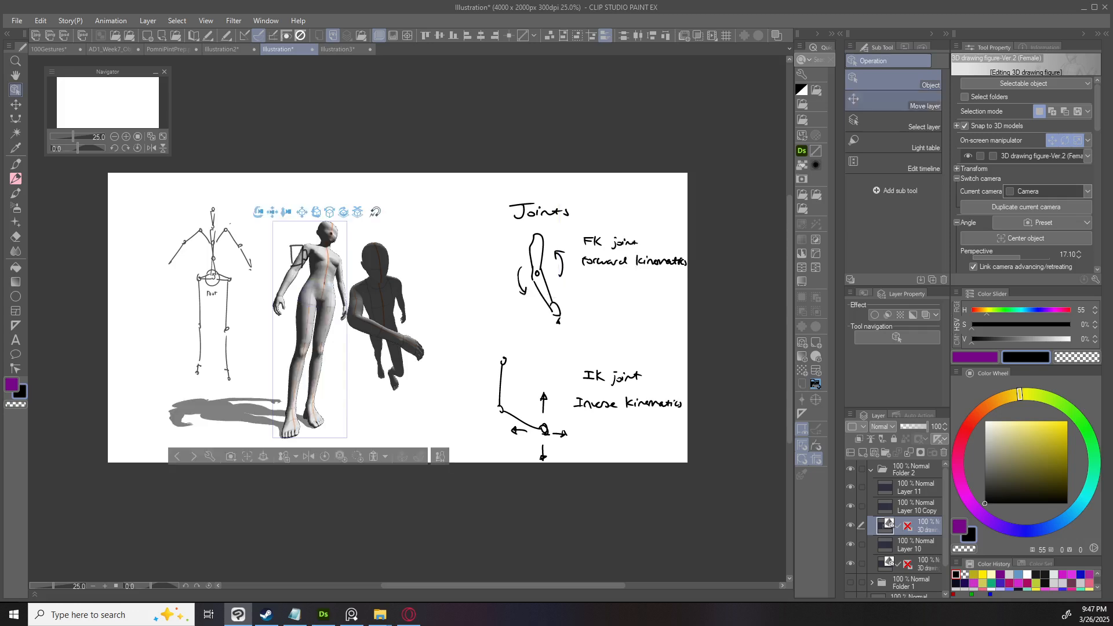
Move the female figure's layer over the Joints notes with the Move layer tool, and return to the Object tool.
click(921, 105)
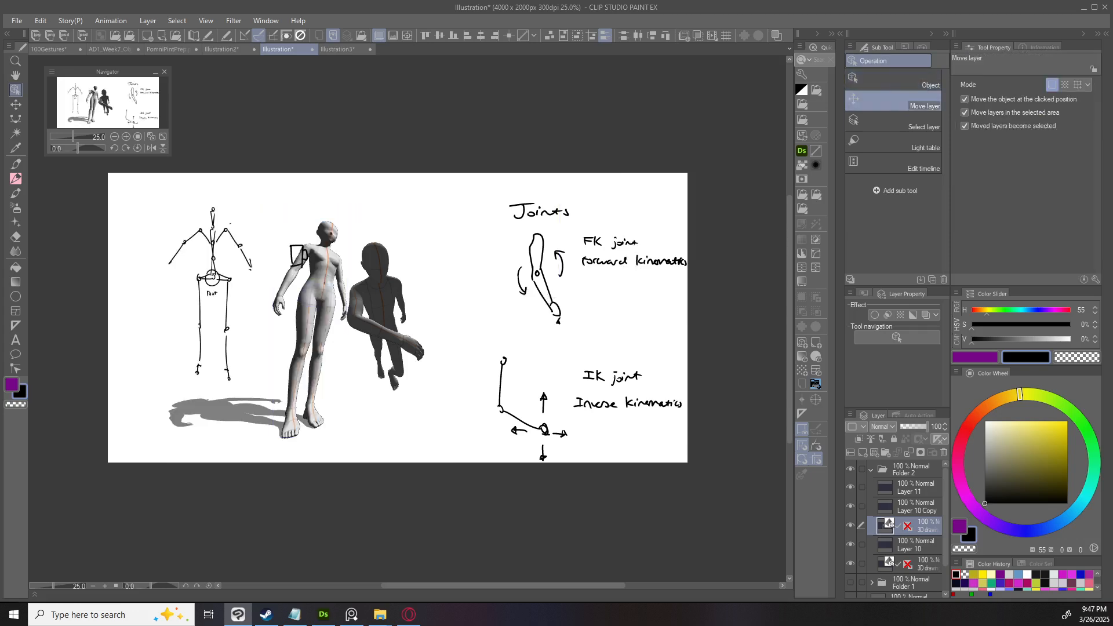
drag(318, 289, 606, 255)
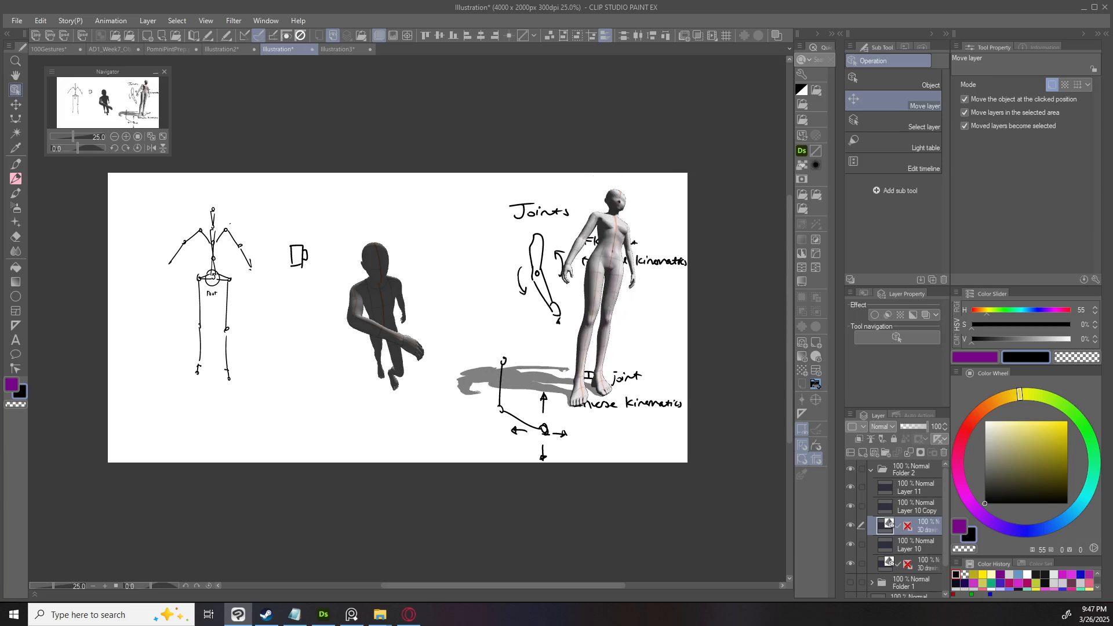
key(o)
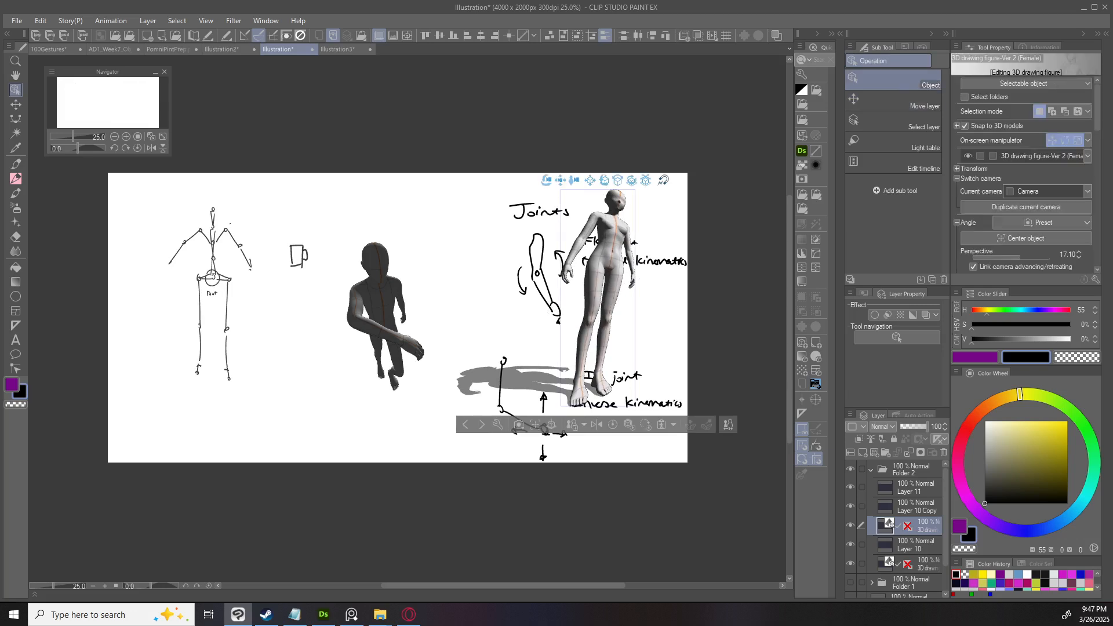
Select the male figure for editing with its joint handles and manipulator shown.
click(377, 295)
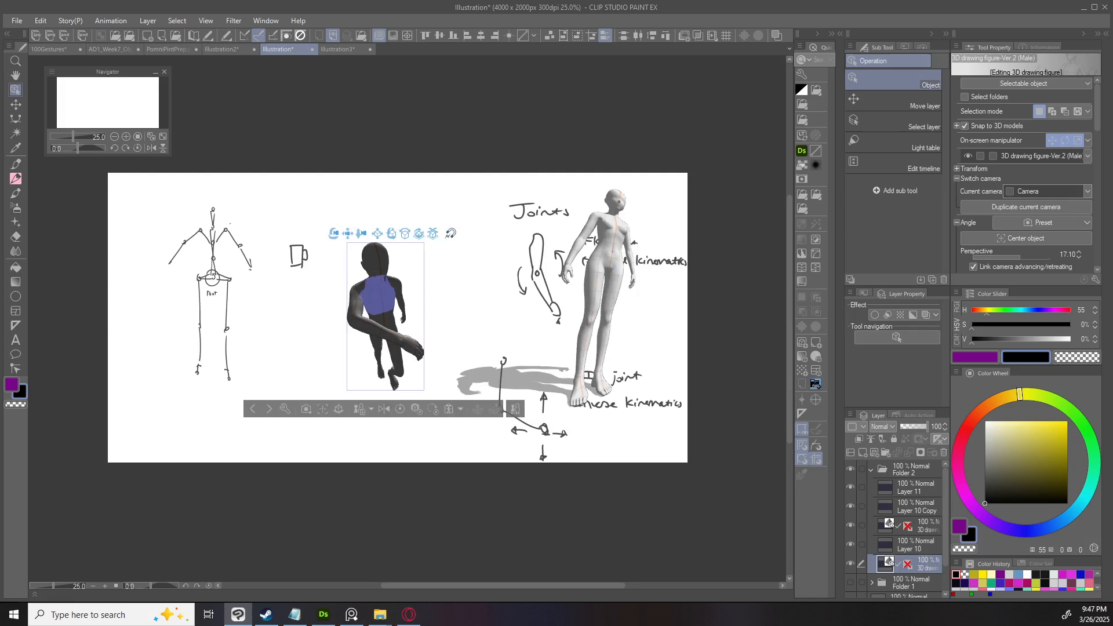
scroll(389, 300, up, 1)
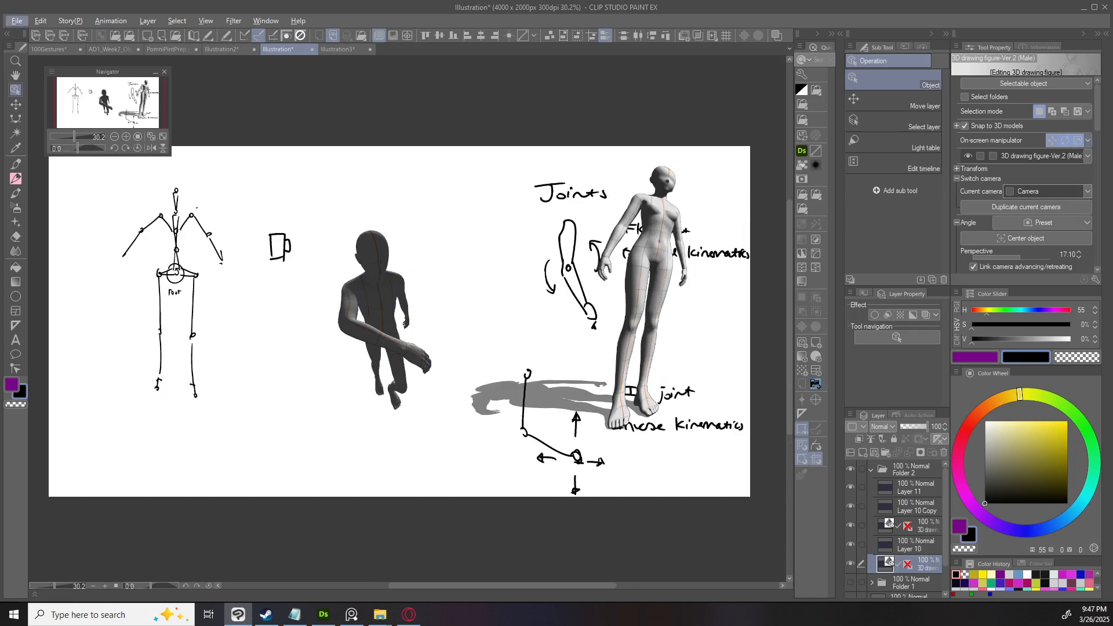
click(371, 290)
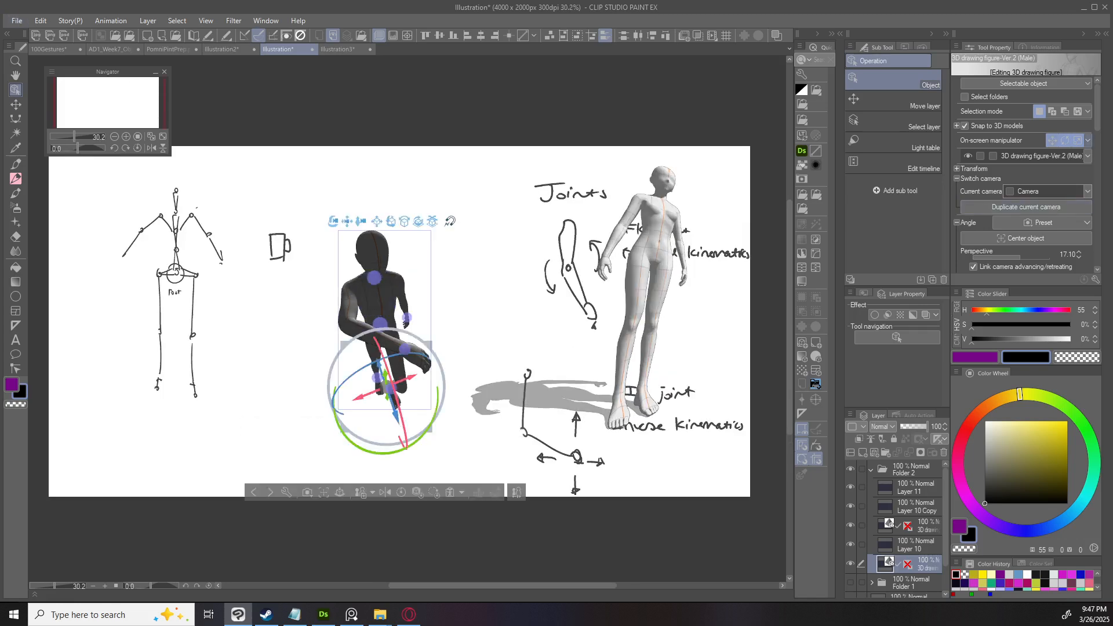
Turn the male figure's movement, rotation and scale manipulators off and back on.
click(1052, 140)
click(1064, 140)
click(1077, 140)
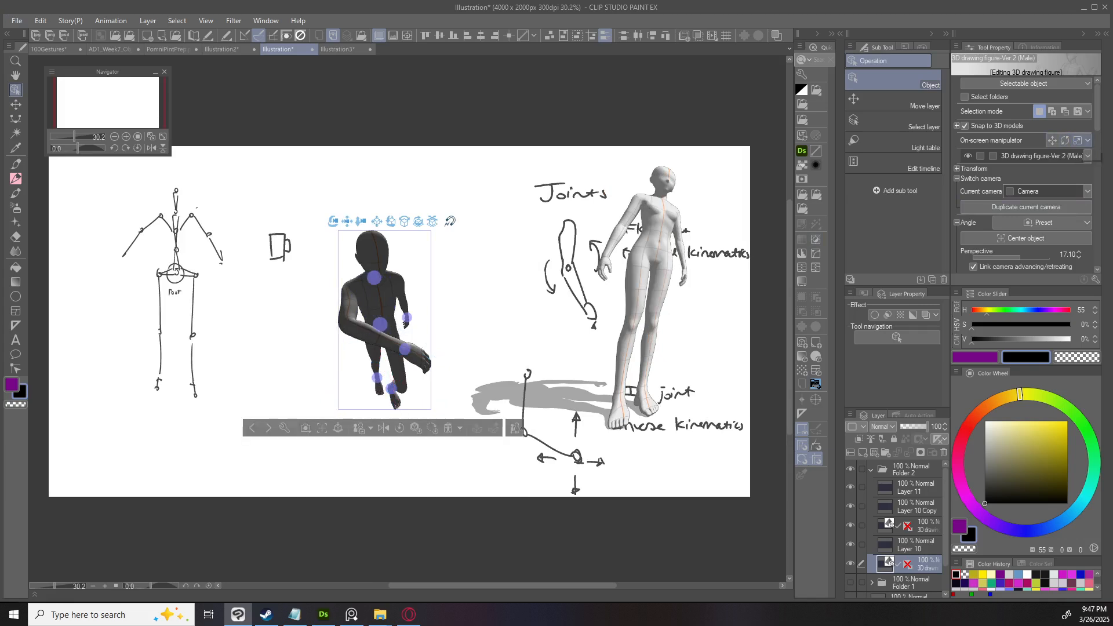
click(1077, 141)
click(1064, 140)
click(1052, 140)
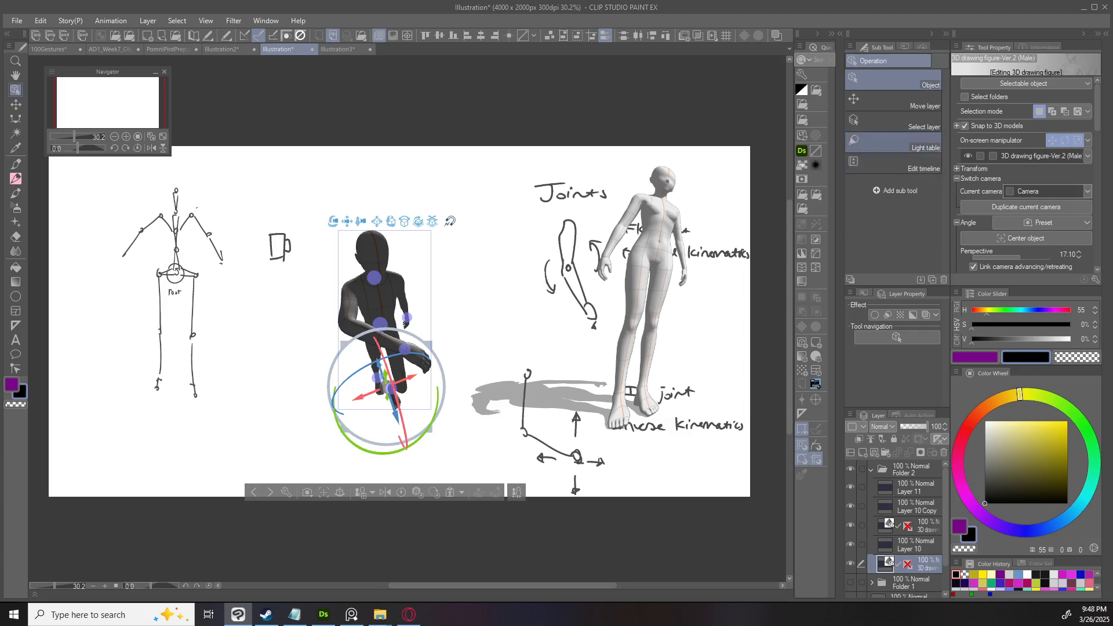
Limit the male figure's on-screen manipulator to movement only, try it on the figure, and undo the test change.
click(1076, 140)
click(1064, 140)
drag(360, 397, 274, 432)
key(ctrl+z)
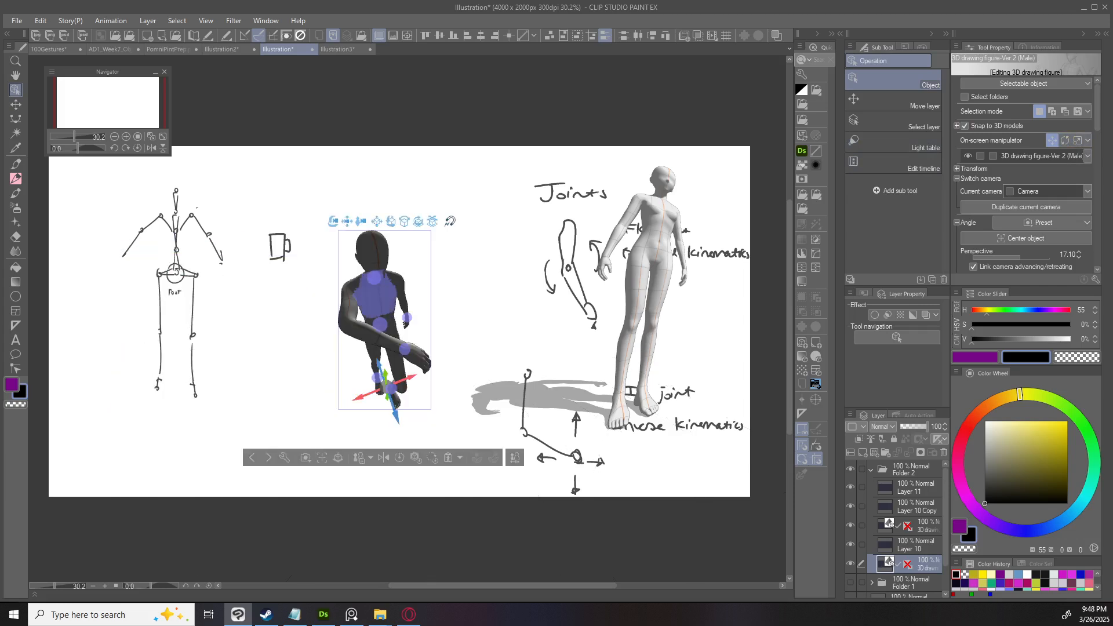
Try moving the male figure with its on-screen manipulator, and undo the test changes.
click(374, 278)
mouse_move(385, 304)
mouse_down()
mouse_move(382, 333)
mouse_move(374, 307)
mouse_up()
key(ctrl+z)
key(ctrl+z)
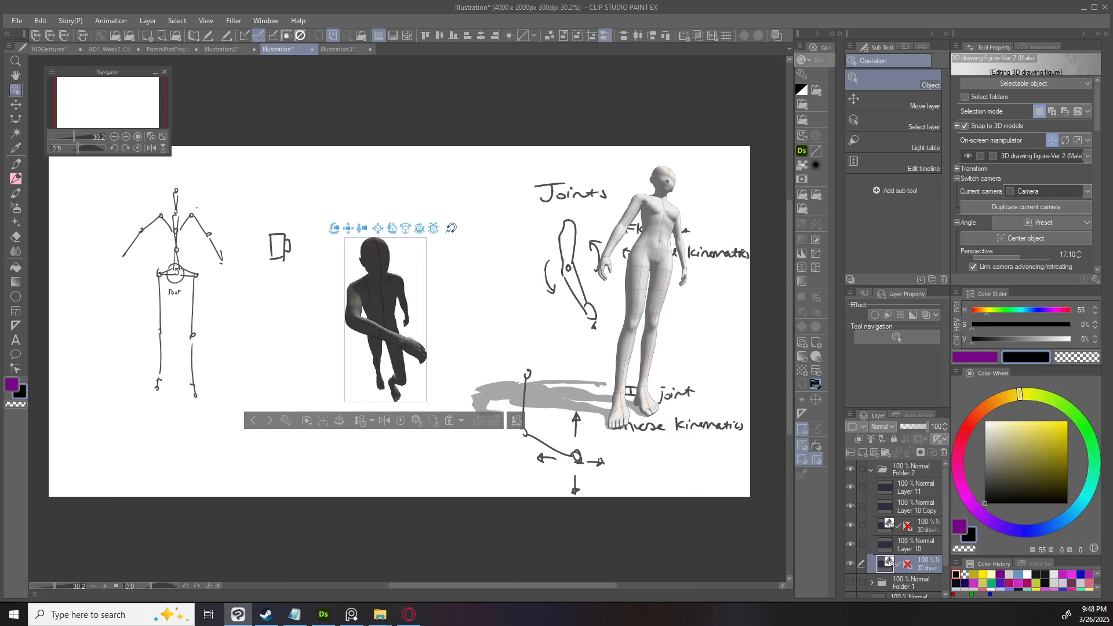
key(ctrl+z)
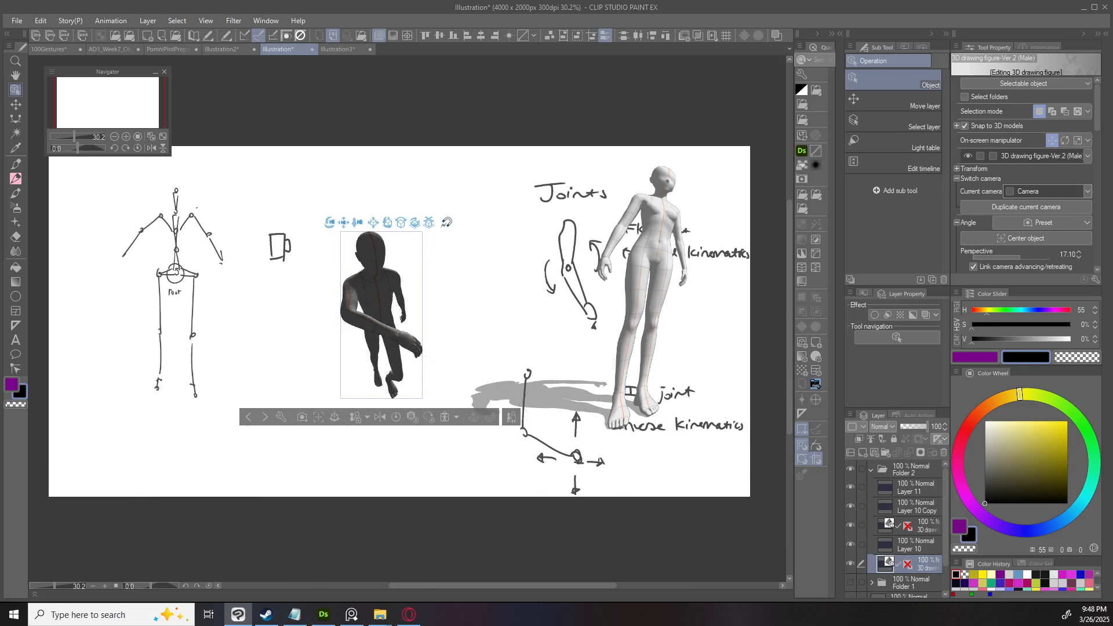
Examine the list of camera, lights and models belonging to the male figure's 3D layer.
mouse_move(1097, 116)
mouse_down()
mouse_move(1097, 133)
mouse_move(1097, 116)
mouse_up()
click(1087, 156)
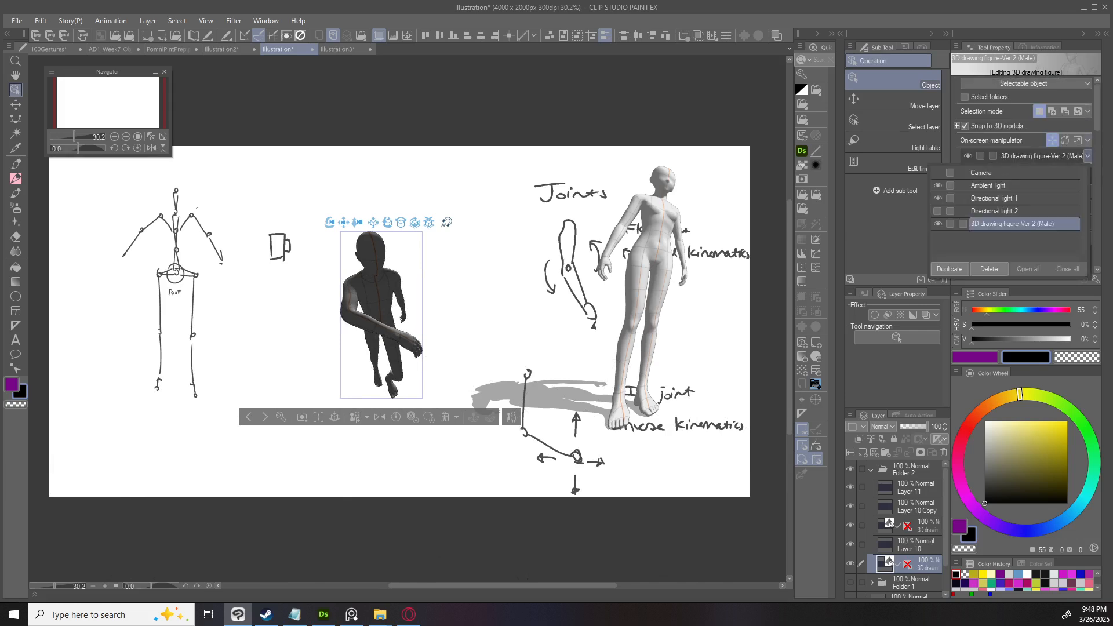
click(1088, 156)
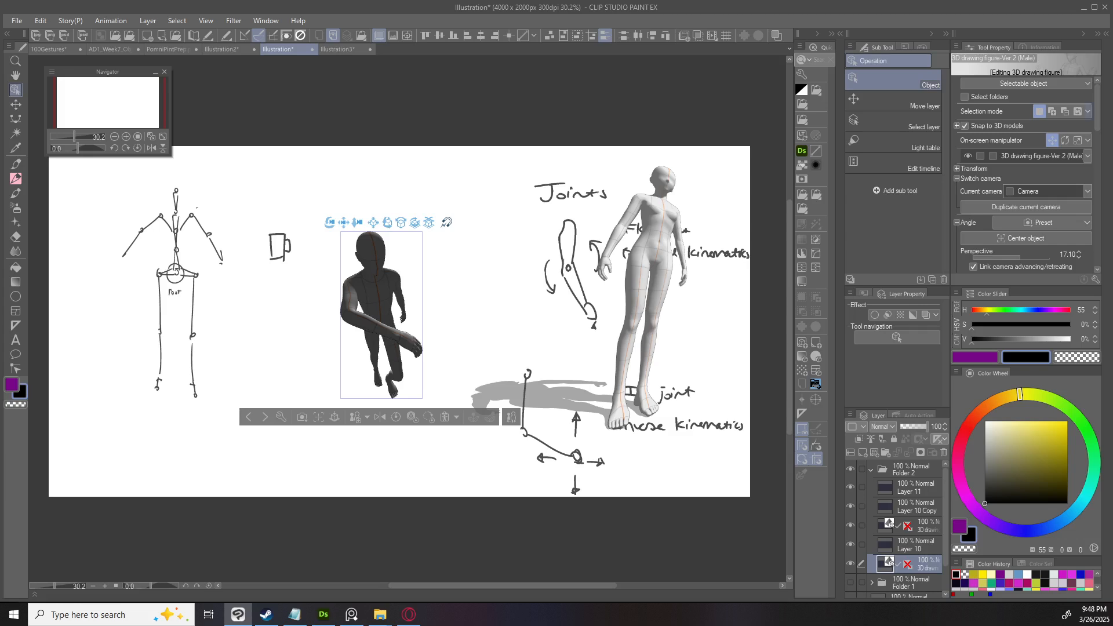
click(1087, 156)
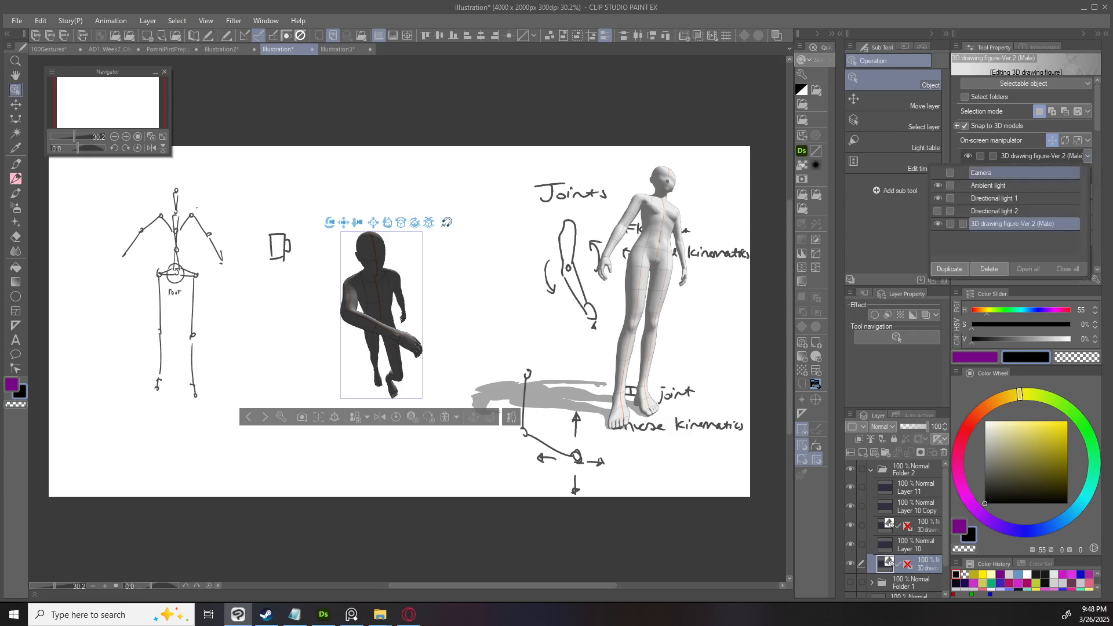
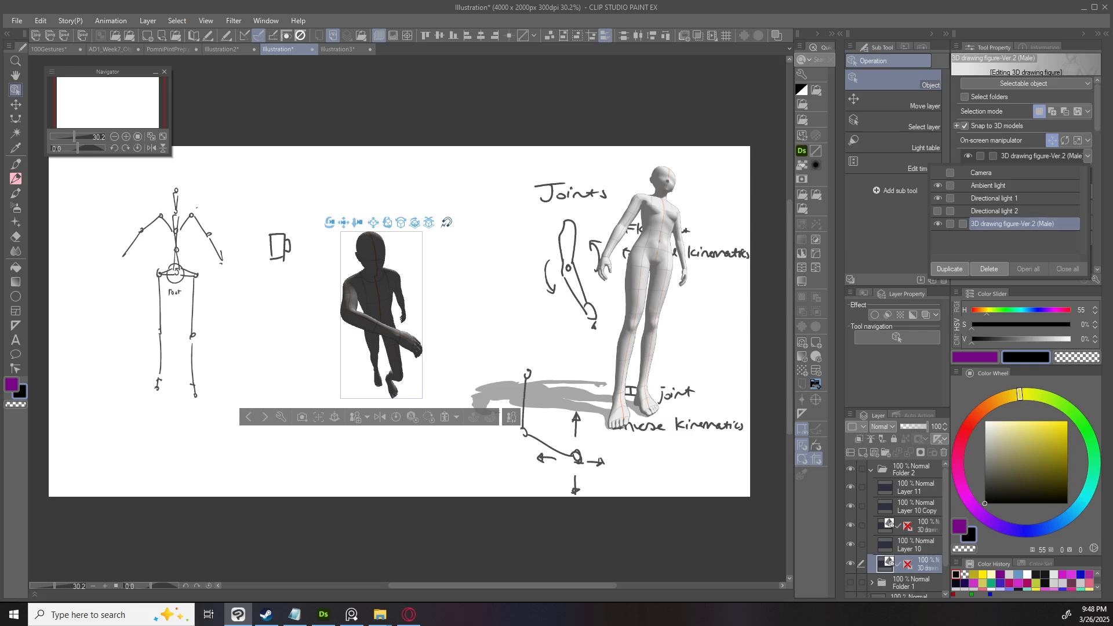
key(Escape)
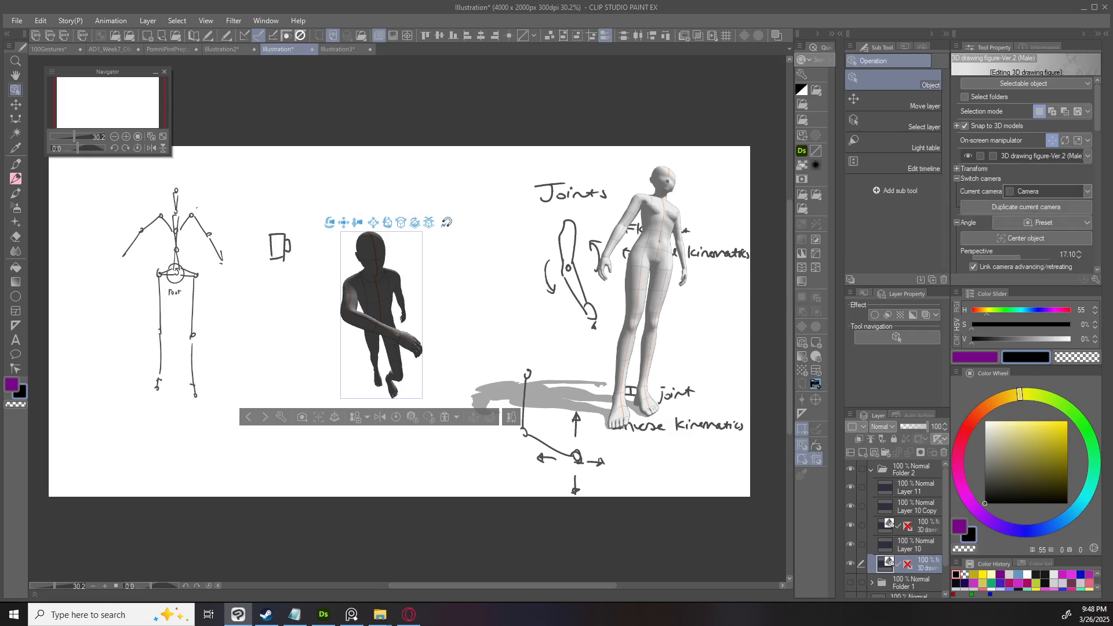
Cut the female figure from its own layer, paste it into the male figure's 3D layer, and move it away from the male figure.
click(653, 250)
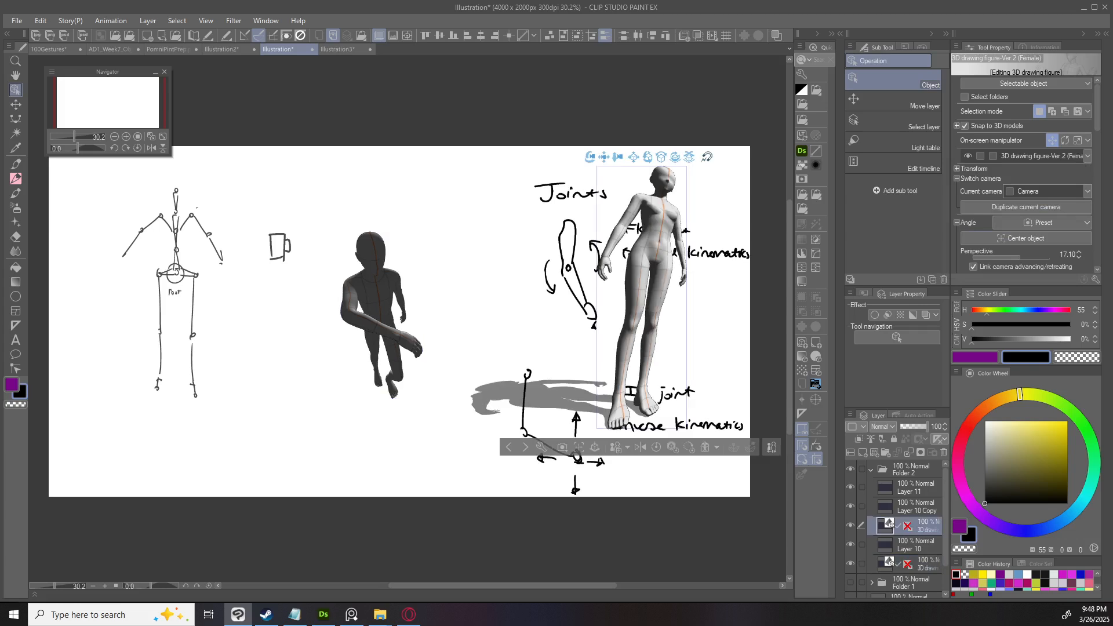
key(Delete)
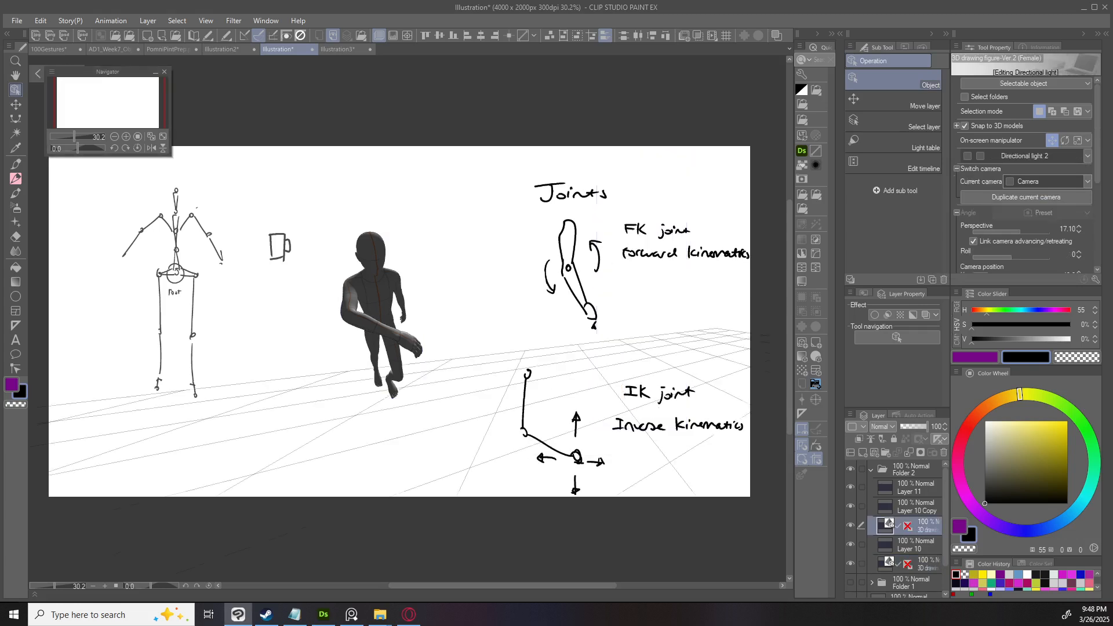
click(377, 302)
key(ctrl+v)
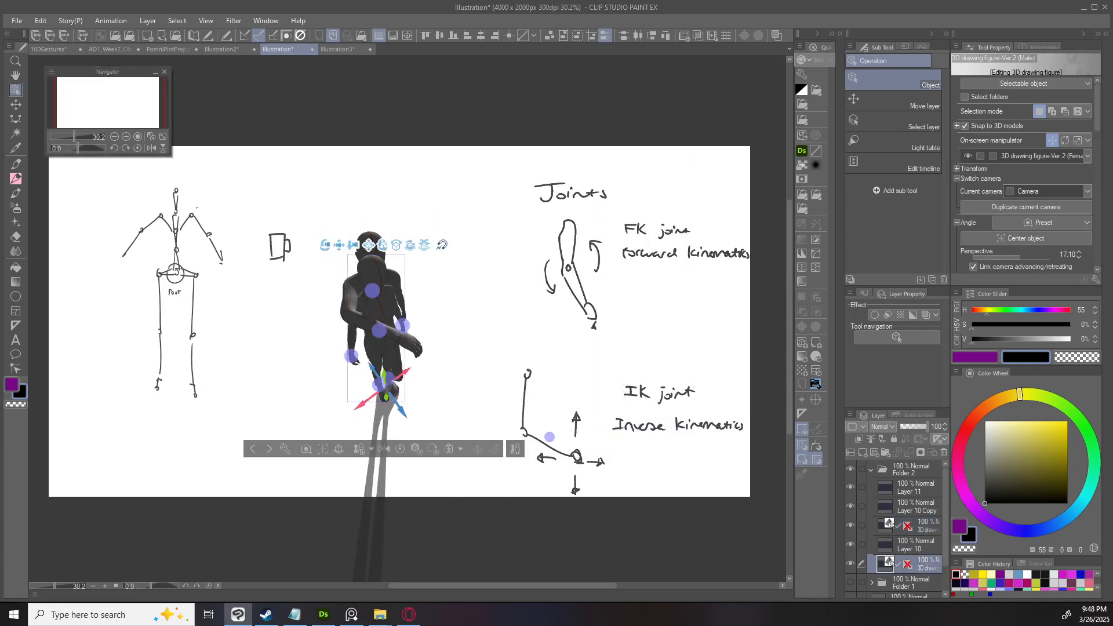
drag(403, 374, 468, 326)
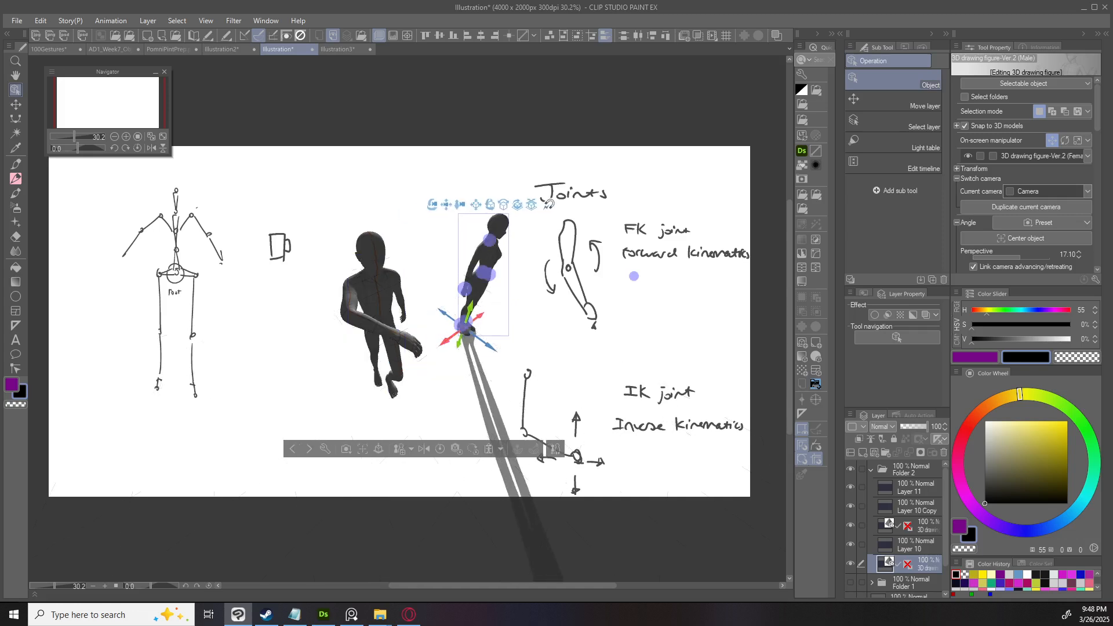
Toggle the female figure's visibility and lock off and on in the 3D layer's object list.
click(1087, 156)
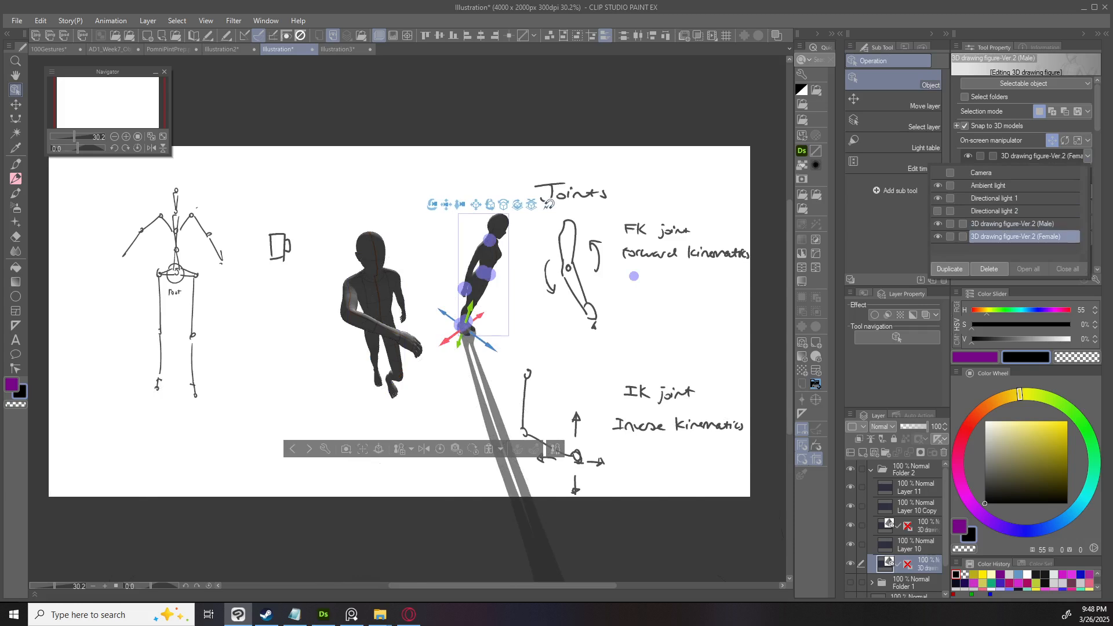
click(937, 236)
click(937, 237)
click(950, 237)
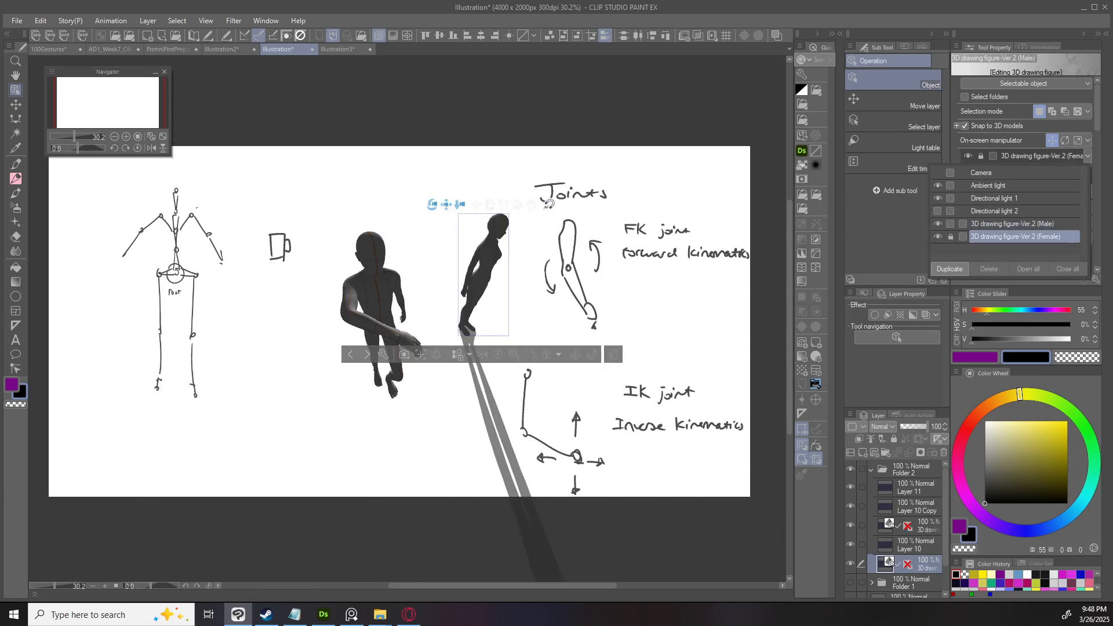
click(962, 236)
click(962, 237)
click(950, 237)
click(1011, 224)
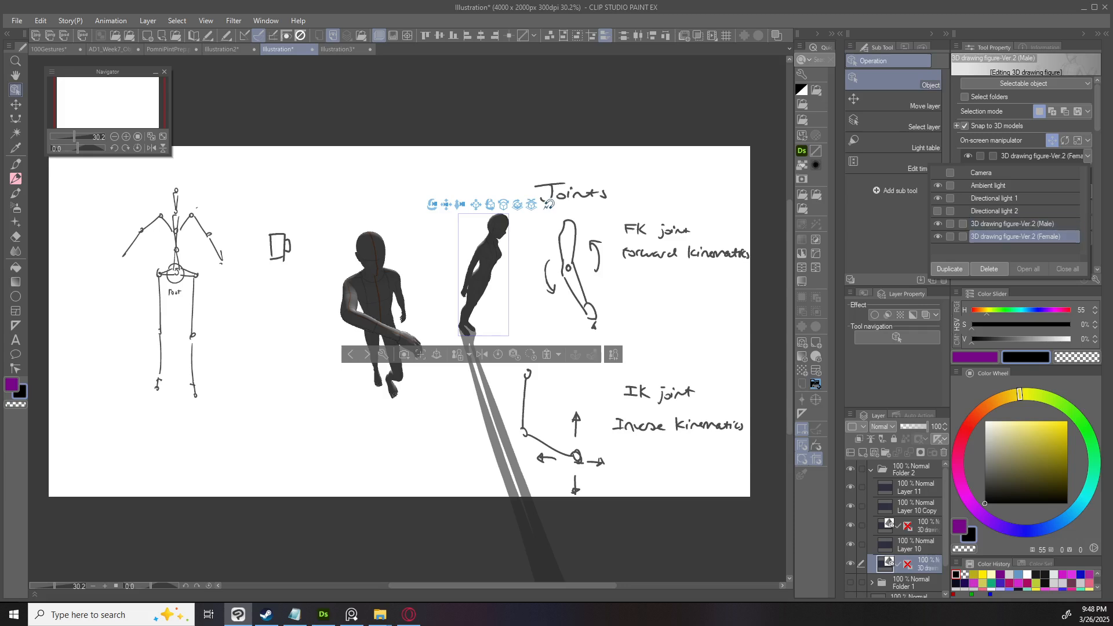
key(Escape)
Add the Cube primitive from the 3D materials to the layer holding both figures.
click(816, 384)
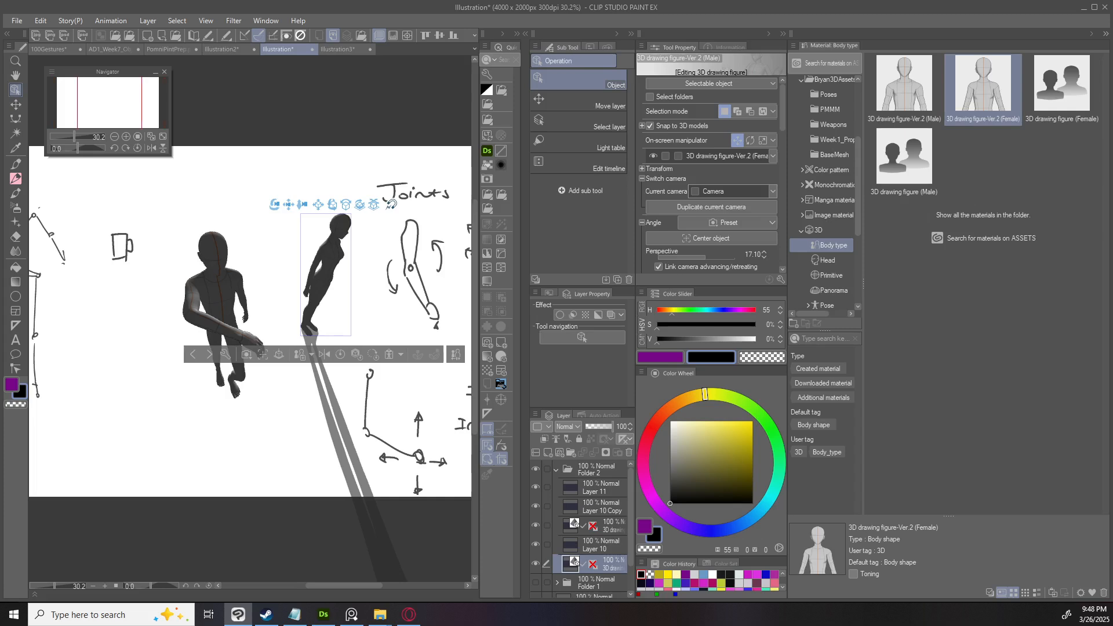
click(830, 275)
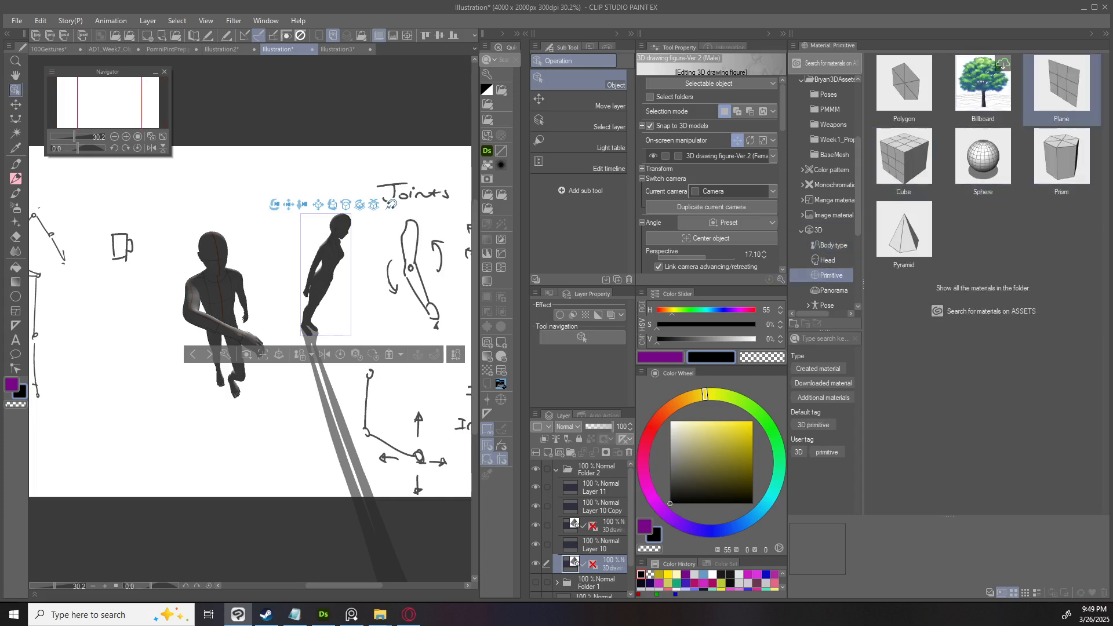
click(904, 160)
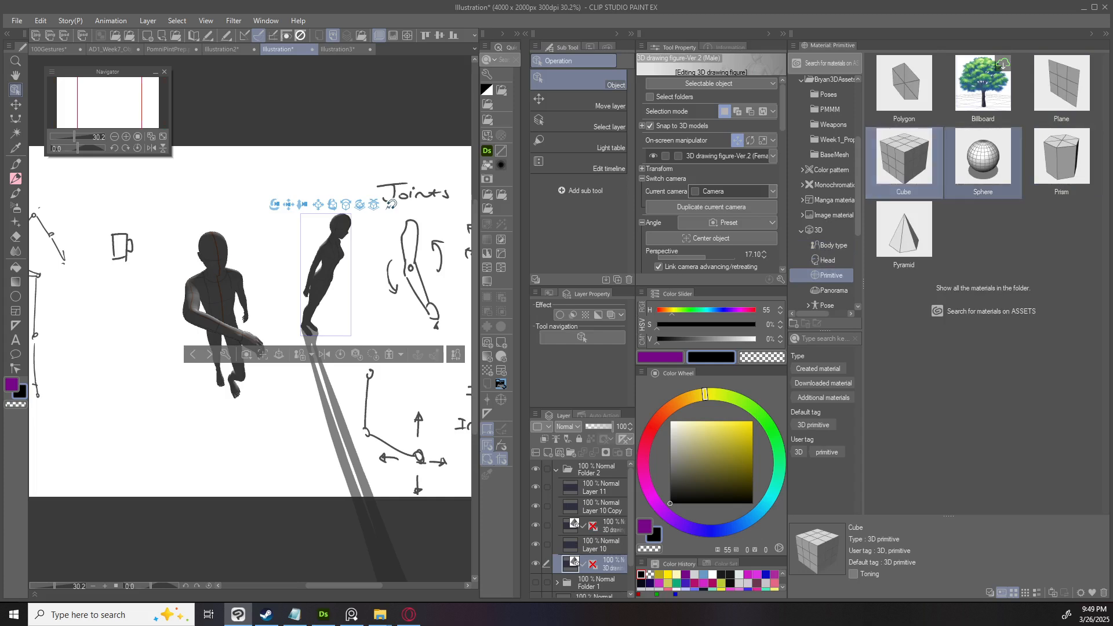
drag(904, 157, 287, 362)
click(1105, 33)
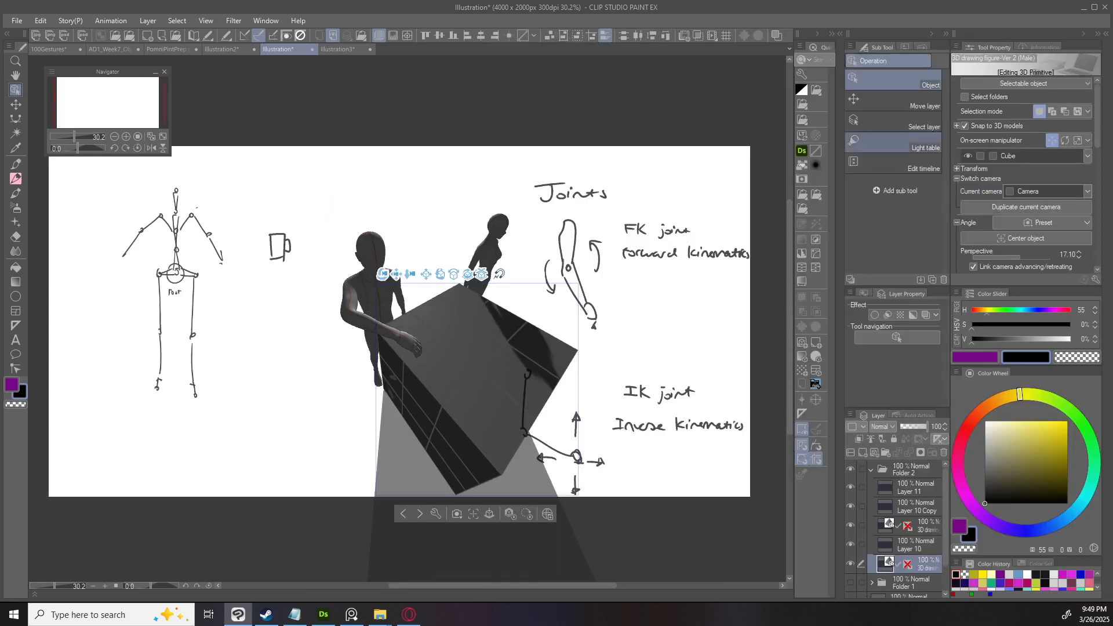
Enable the scale manipulator alongside the movement one for the cube, and use it to shrink the cube.
click(447, 399)
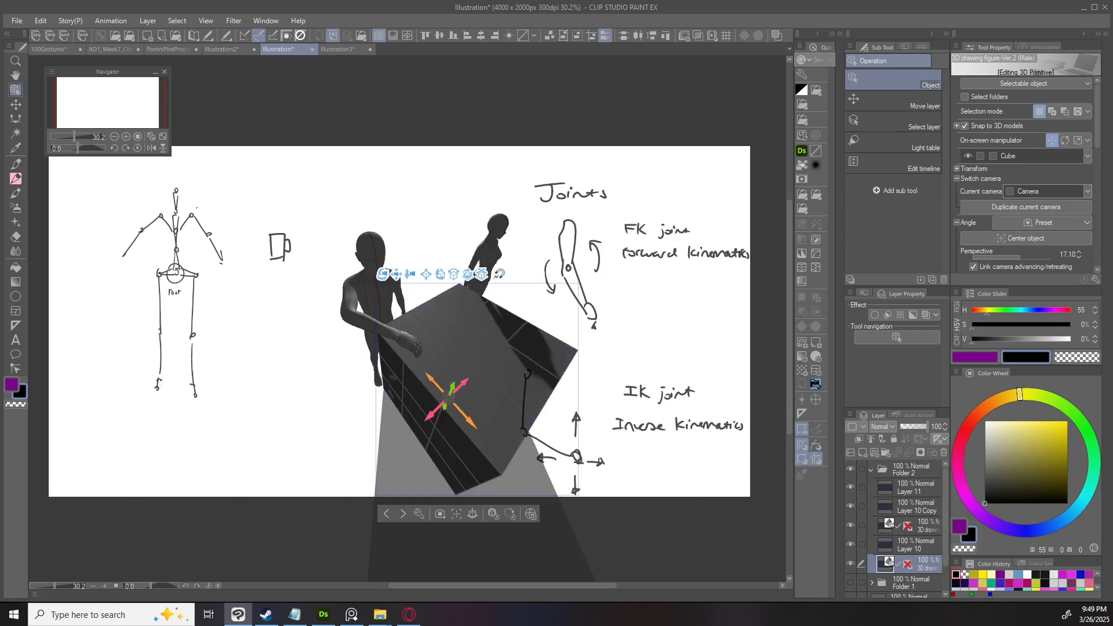
click(1077, 140)
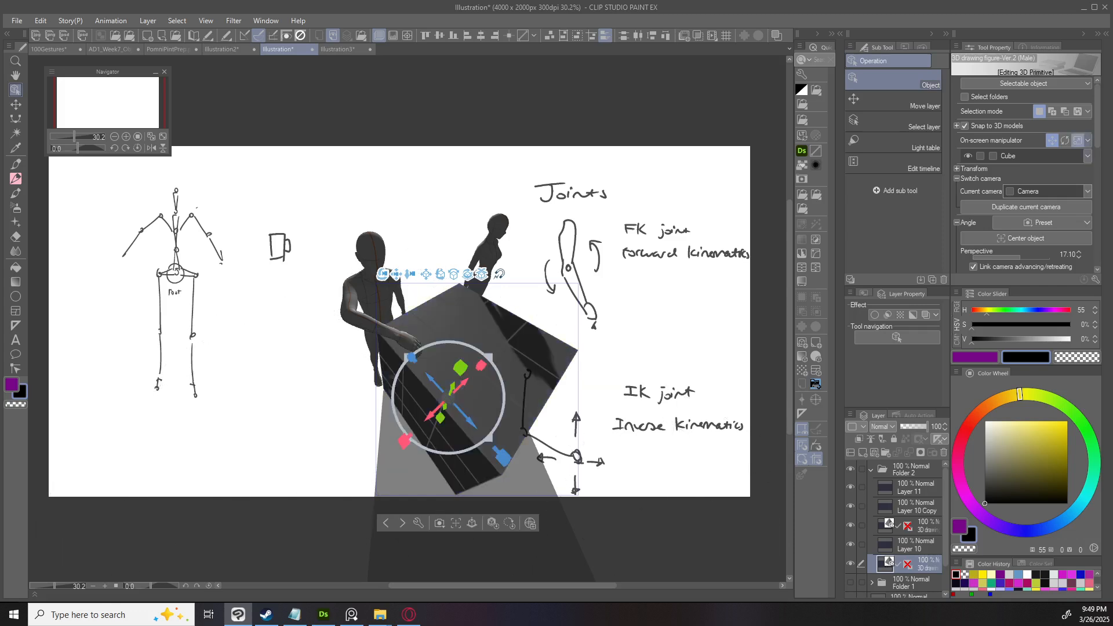
click(1065, 140)
click(1065, 141)
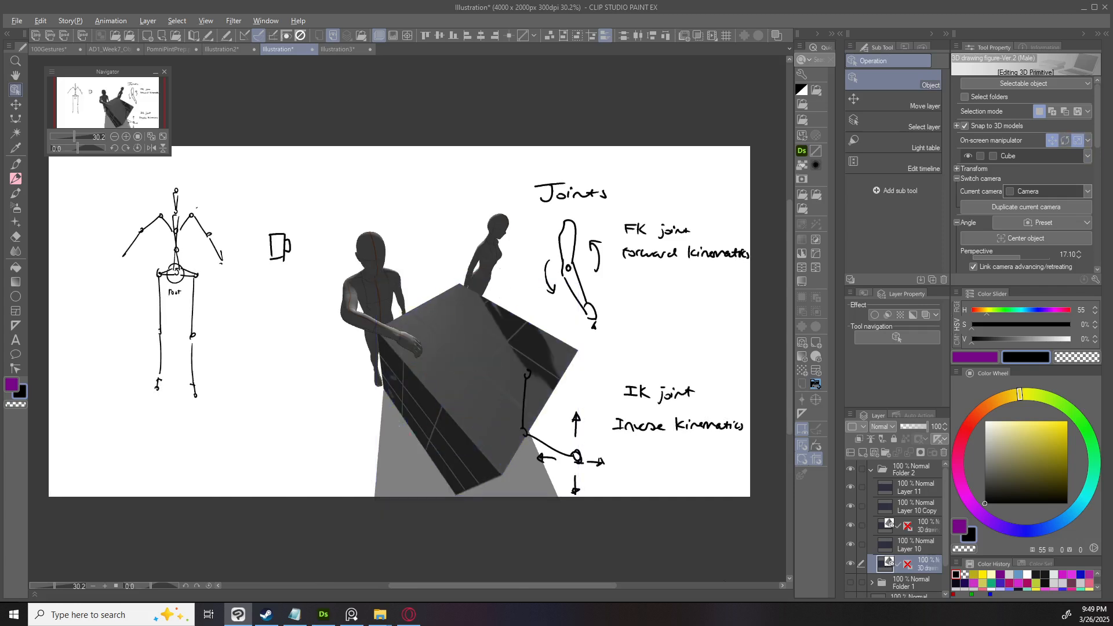
drag(379, 273, 301, 238)
mouse_move(464, 466)
mouse_down()
mouse_move(435, 510)
mouse_move(464, 467)
mouse_up()
click(470, 359)
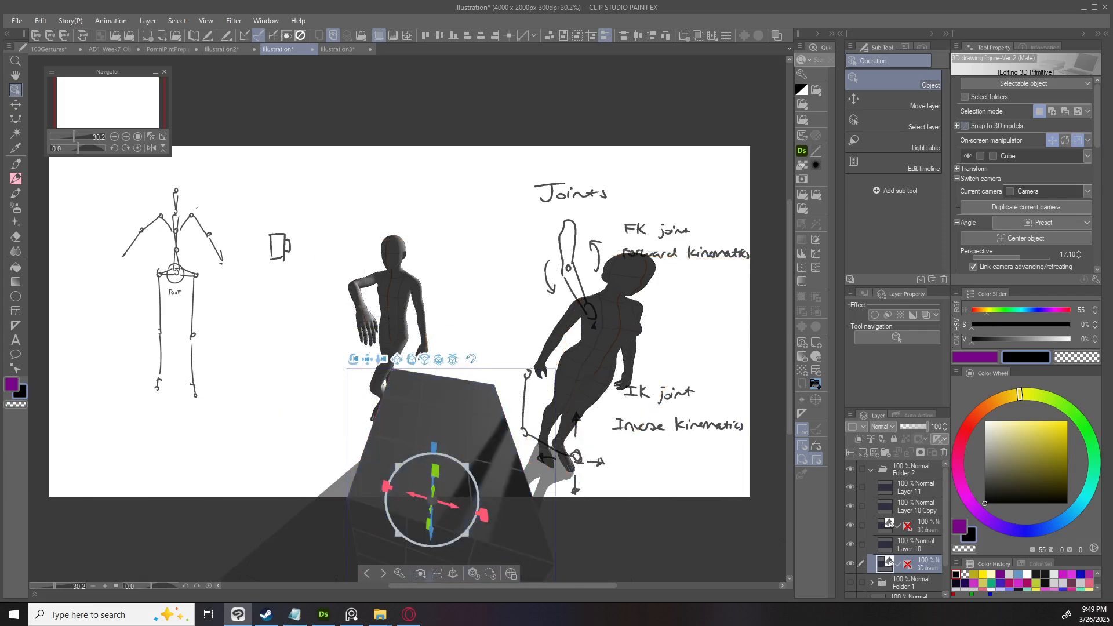
drag(464, 467, 444, 494)
Turn on Snap to 3D models and set its rotation step to 15 degrees.
click(956, 125)
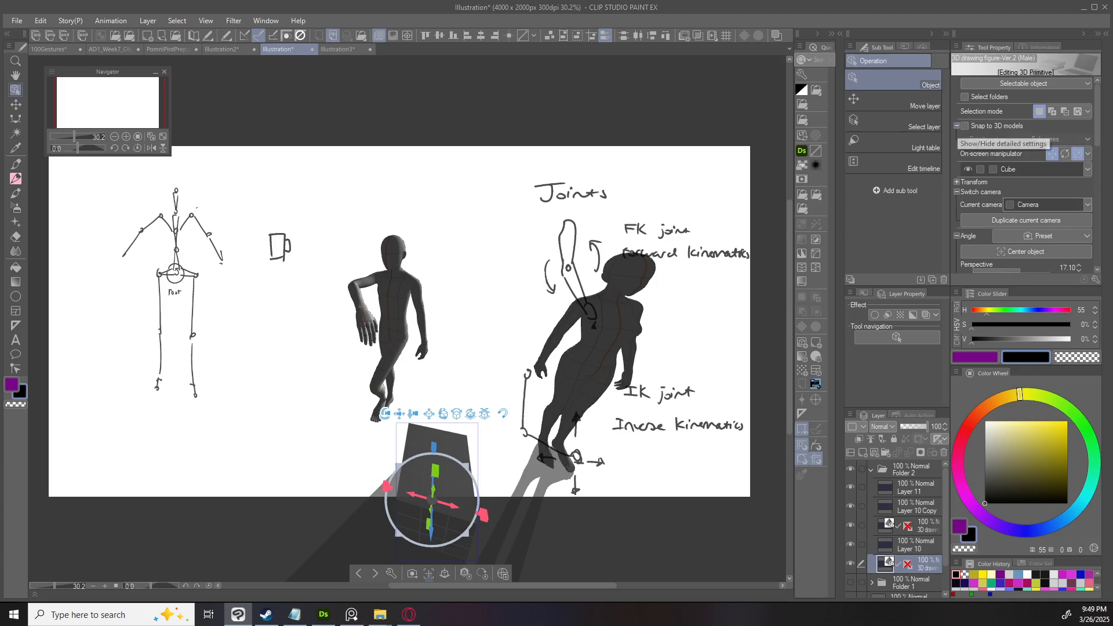
click(964, 126)
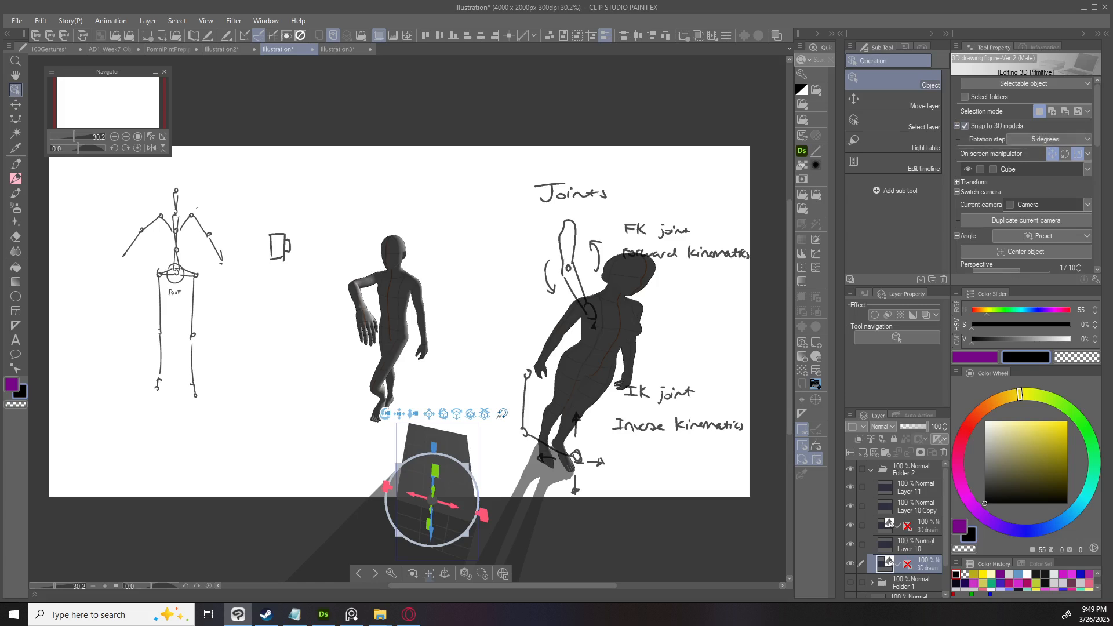
click(1070, 140)
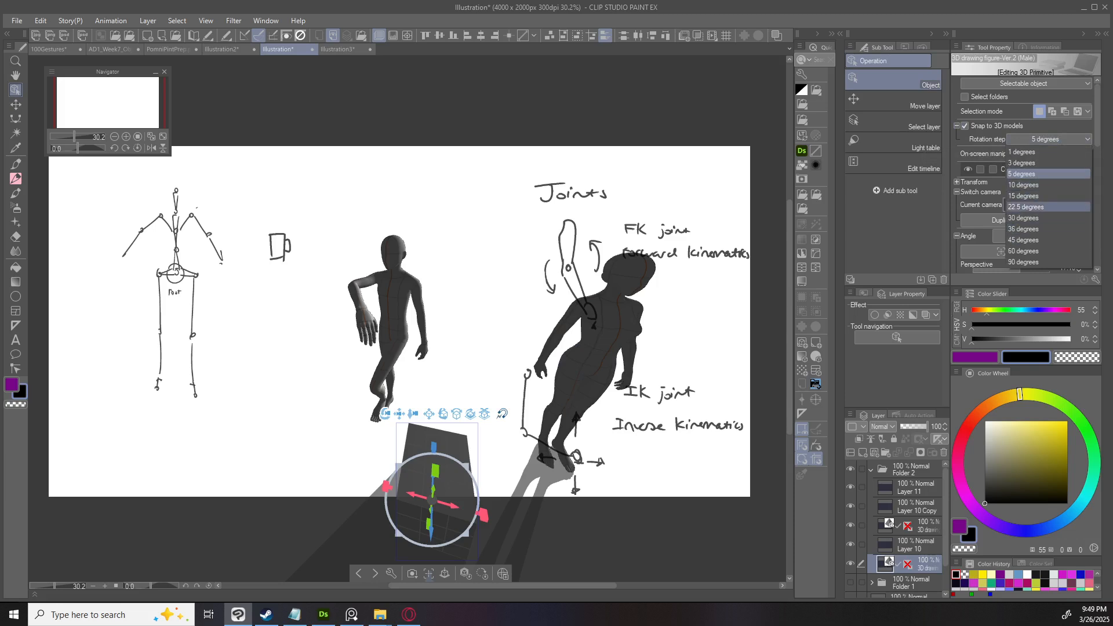
click(1037, 196)
Turn on the cube's rotation manipulator, try it by rotating the cube, and undo the test rotation.
click(1064, 153)
drag(474, 510, 422, 464)
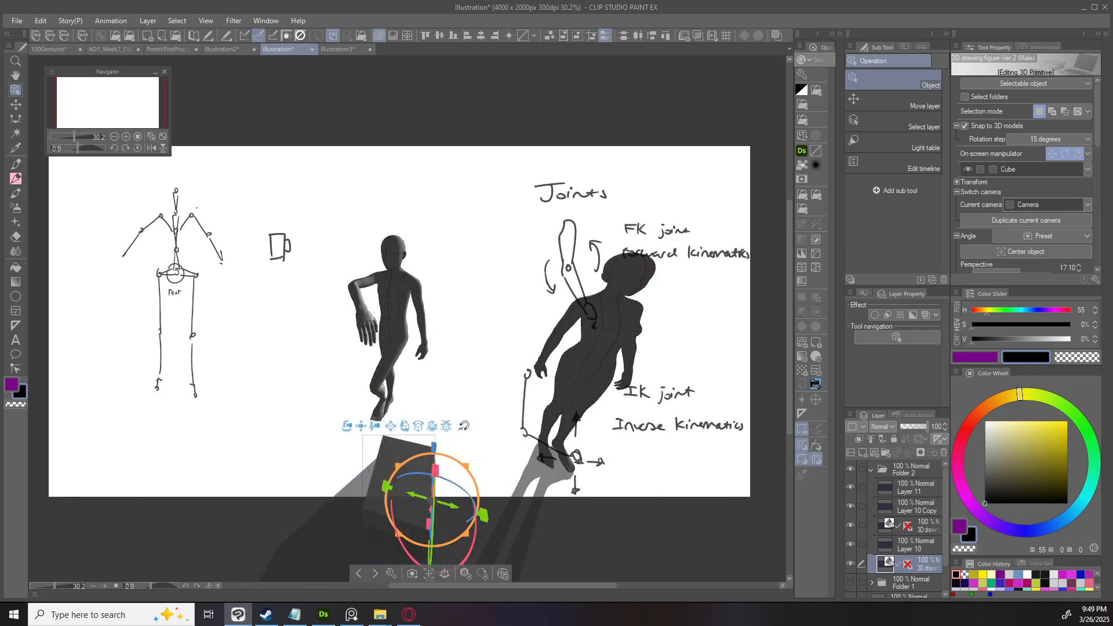
key(ctrl+z)
Hide the female figure through the object list, select the male figure there, and show the female figure again.
drag(385, 414, 482, 361)
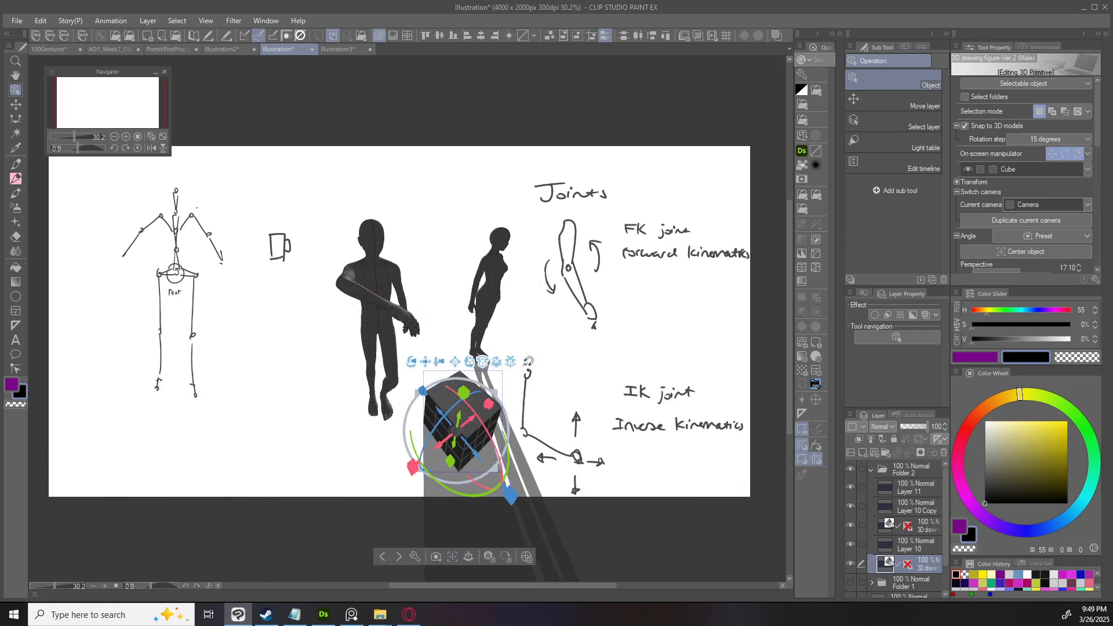
click(1087, 169)
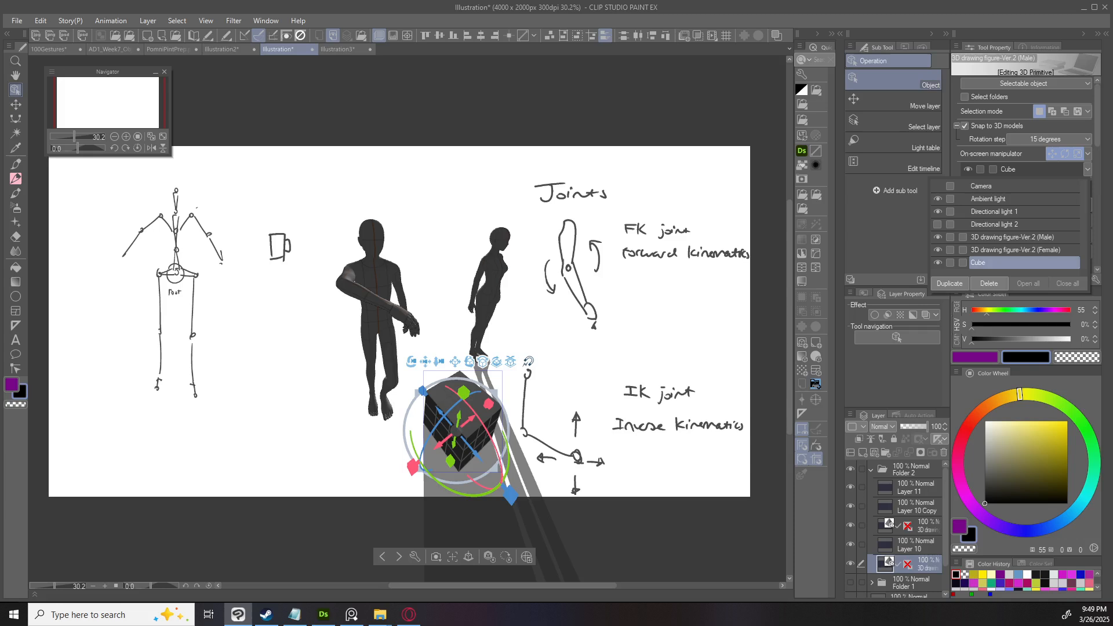
click(937, 250)
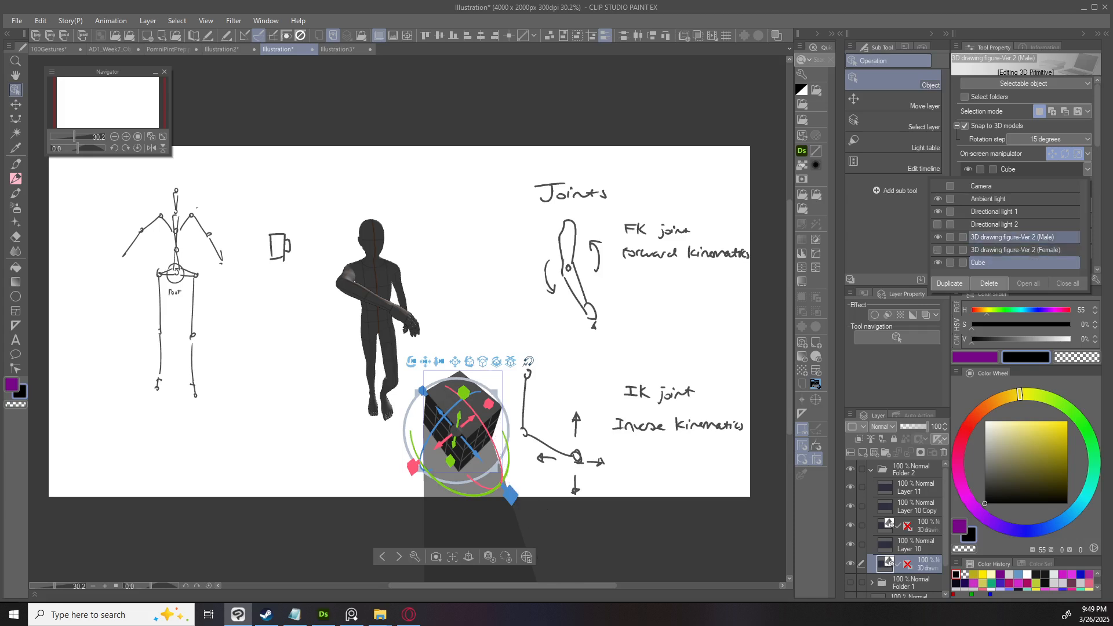
click(1010, 236)
click(937, 249)
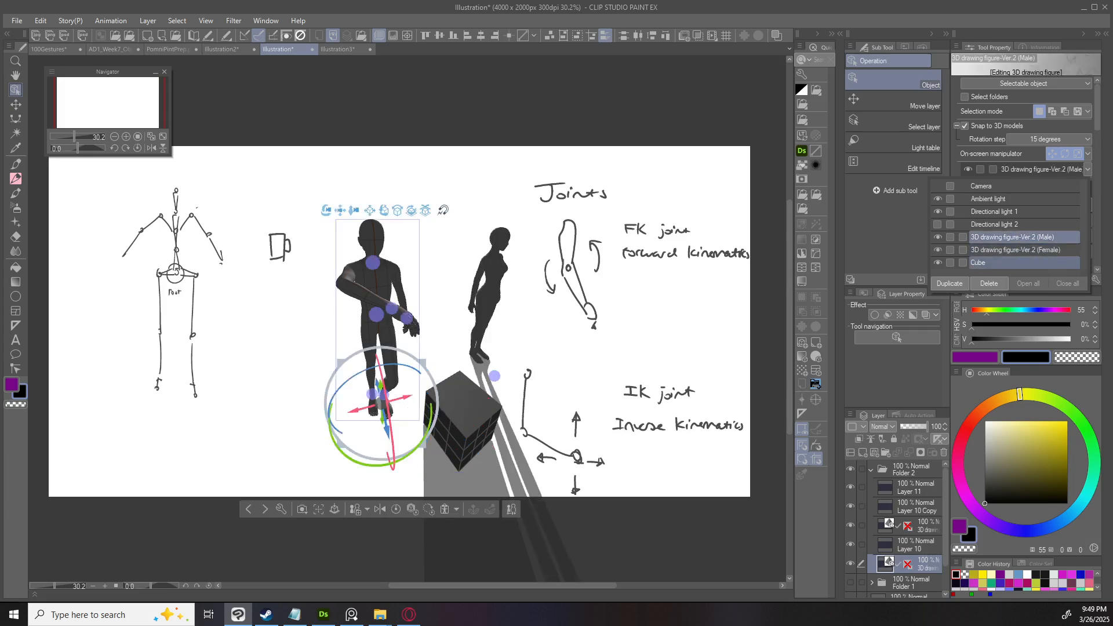
Switch the selection to the cube in the object list, and return it to the male figure.
click(1011, 262)
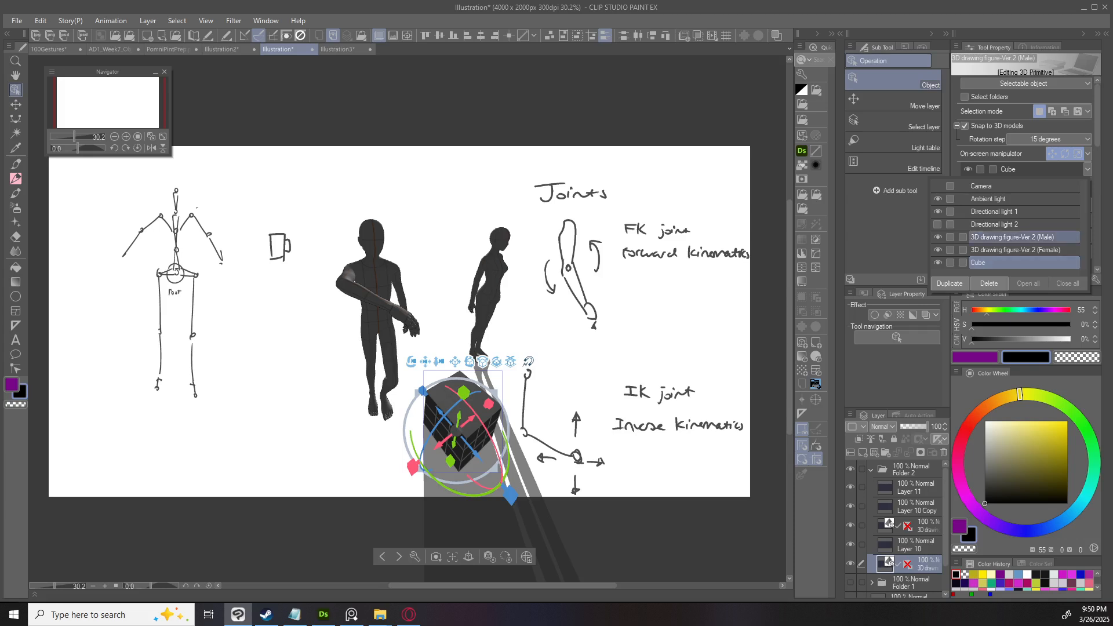
double_click(1024, 262)
key(Return)
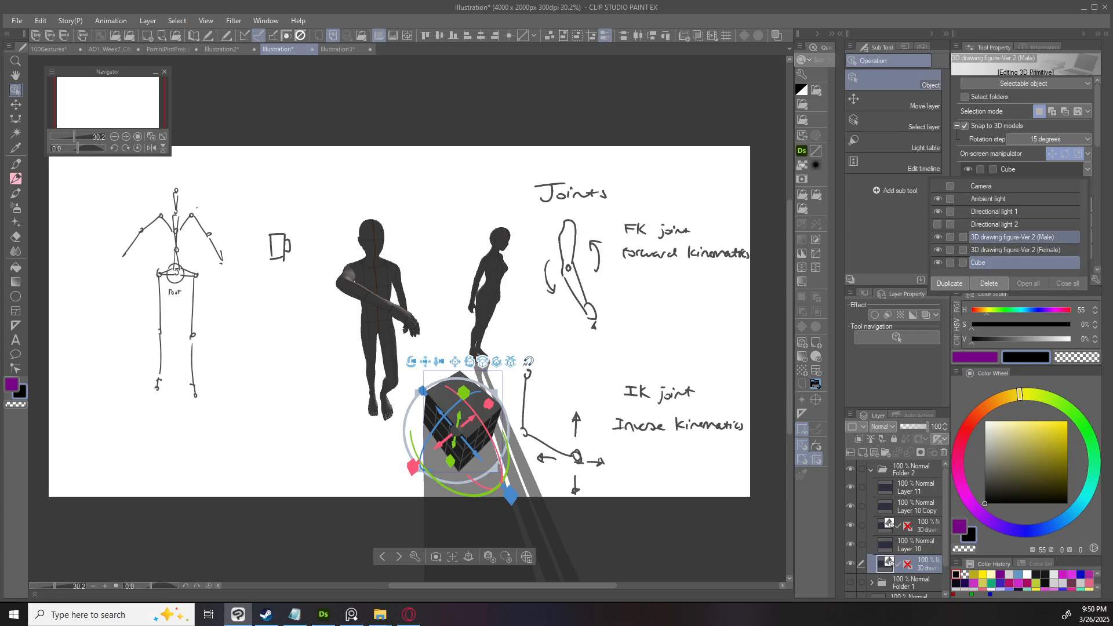
click(1023, 236)
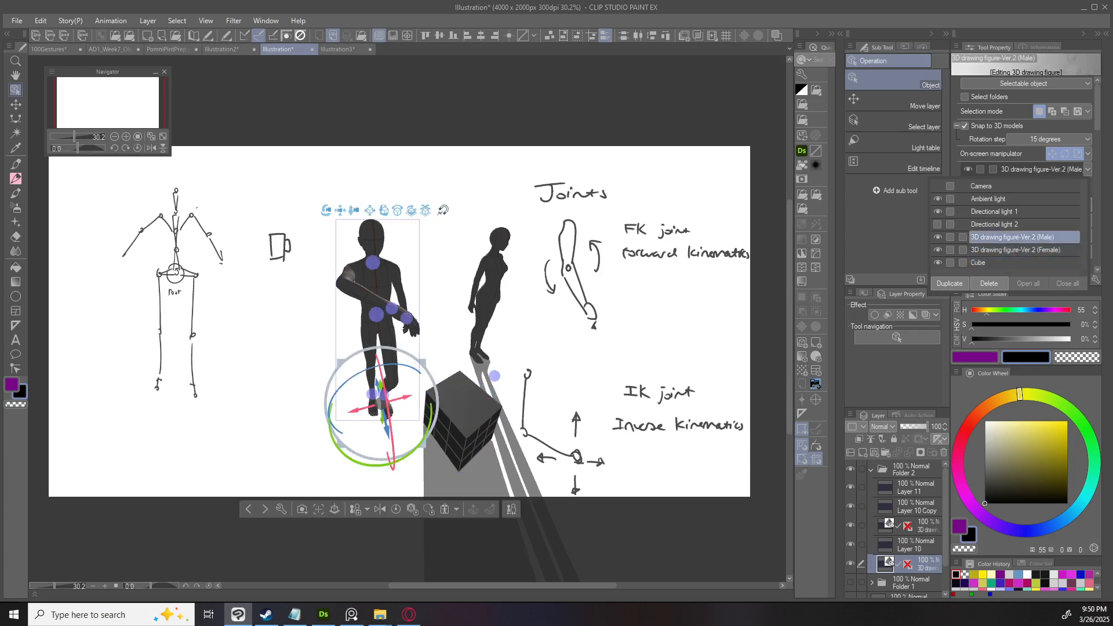
Open the male figure's Sub Tool Detail settings and show the Object list category.
click(1095, 279)
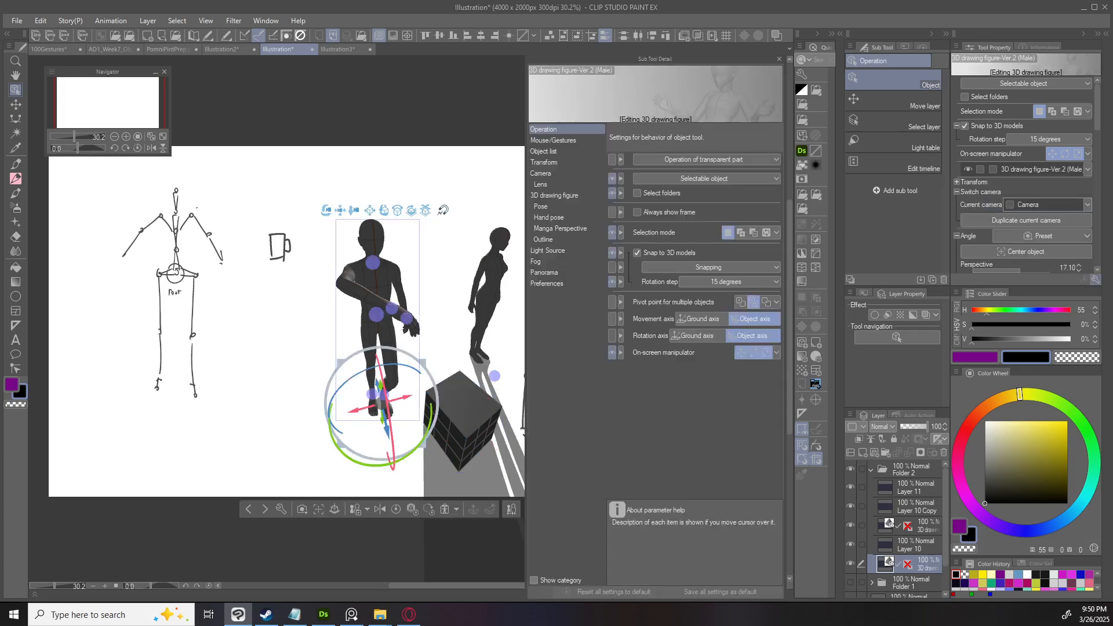
click(543, 151)
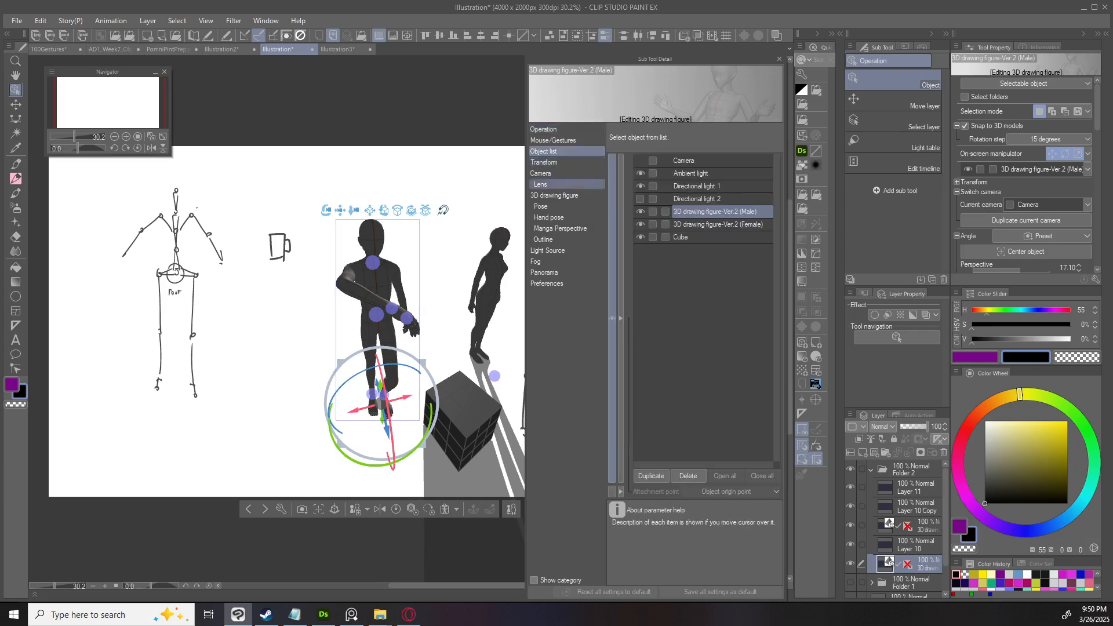
Nest the cube under the male figure in the object list and set its attachment point to Left hand.
click(722, 237)
mouse_move(696, 237)
mouse_down()
mouse_move(673, 200)
mouse_move(667, 210)
mouse_move(661, 238)
mouse_move(702, 212)
mouse_up()
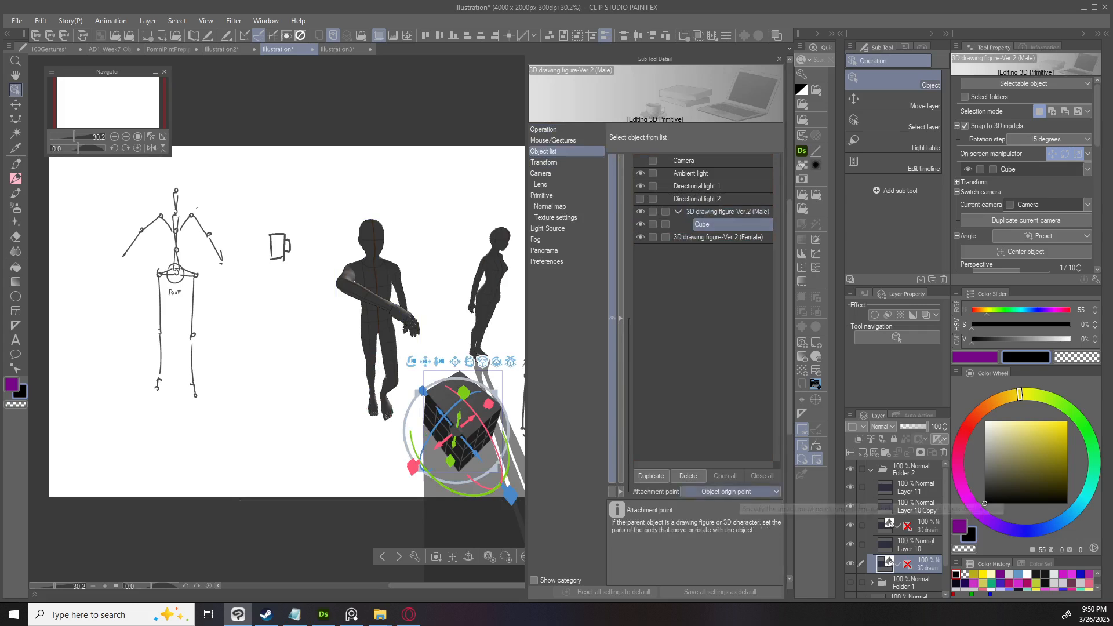
click(729, 492)
click(729, 412)
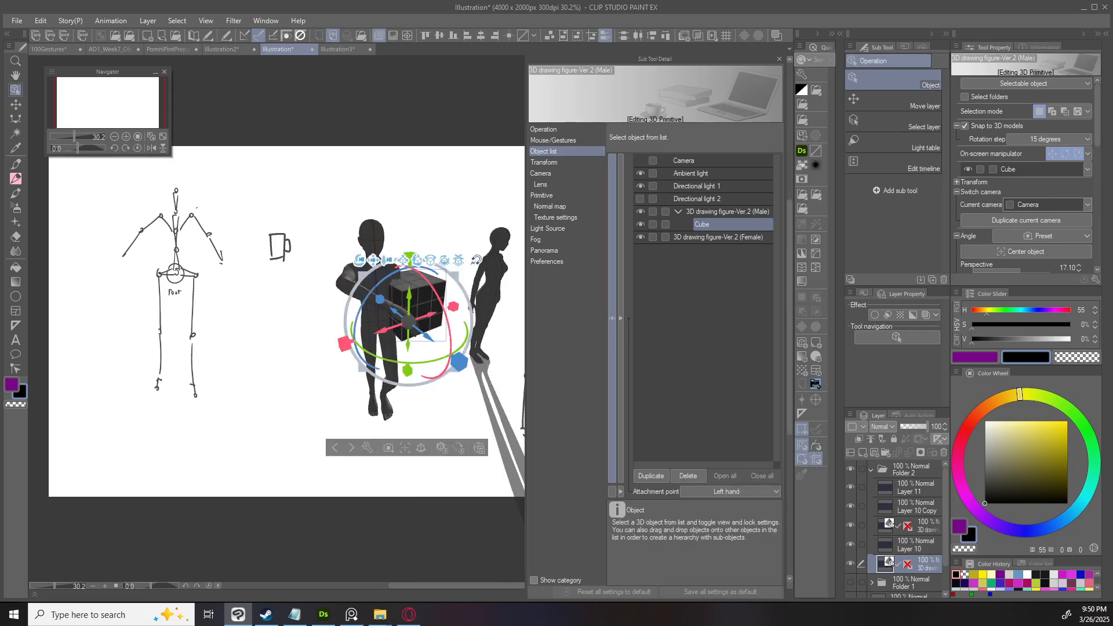
key(ctrl+z)
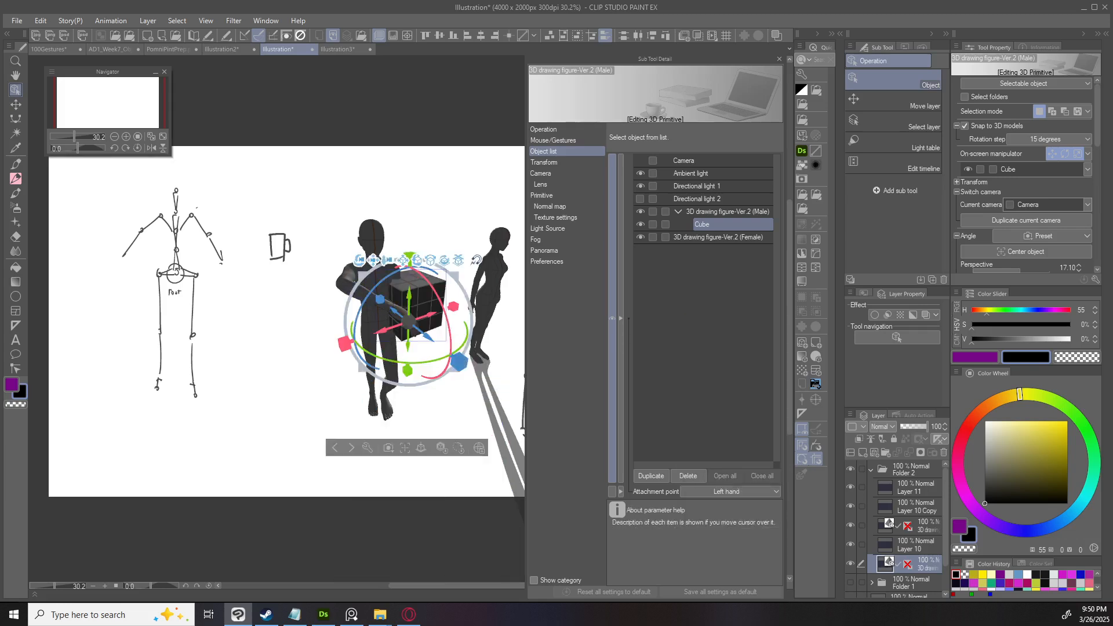
key(ctrl+y)
Orbit the camera around the male figure, then shrink the attached cube and place it beside the left hand.
click(363, 292)
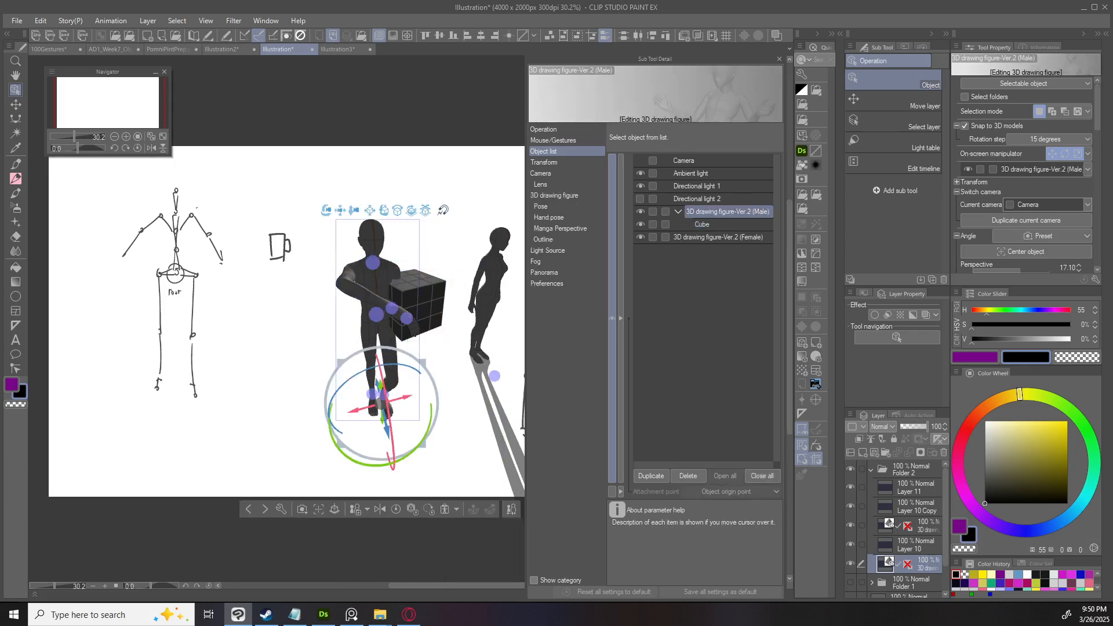
drag(494, 376, 175, 239)
click(418, 307)
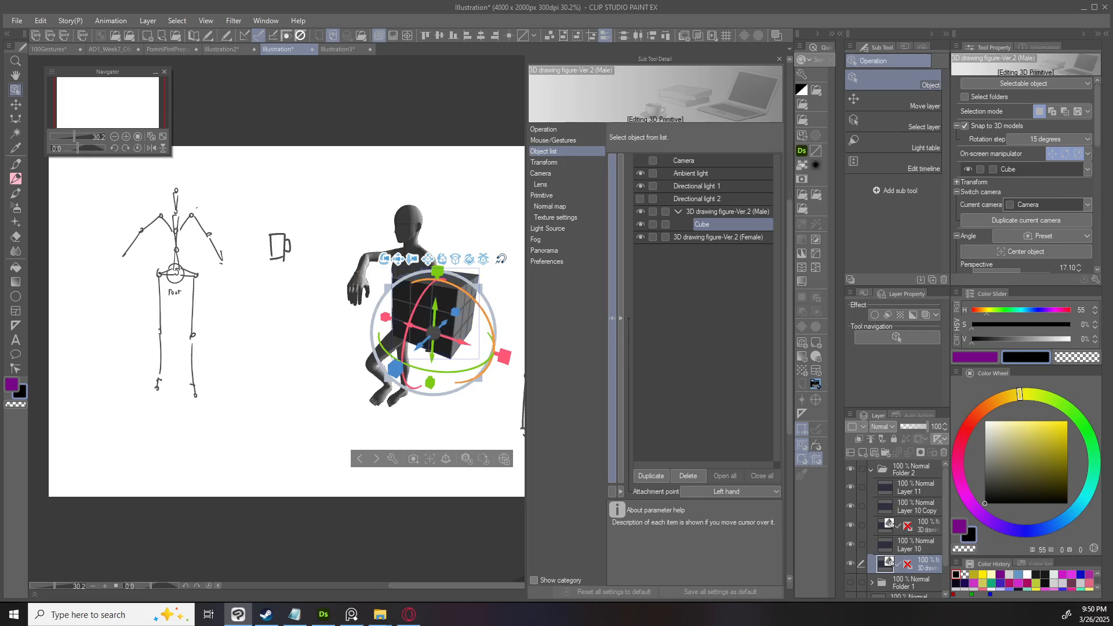
drag(493, 365, 493, 382)
drag(481, 286, 427, 394)
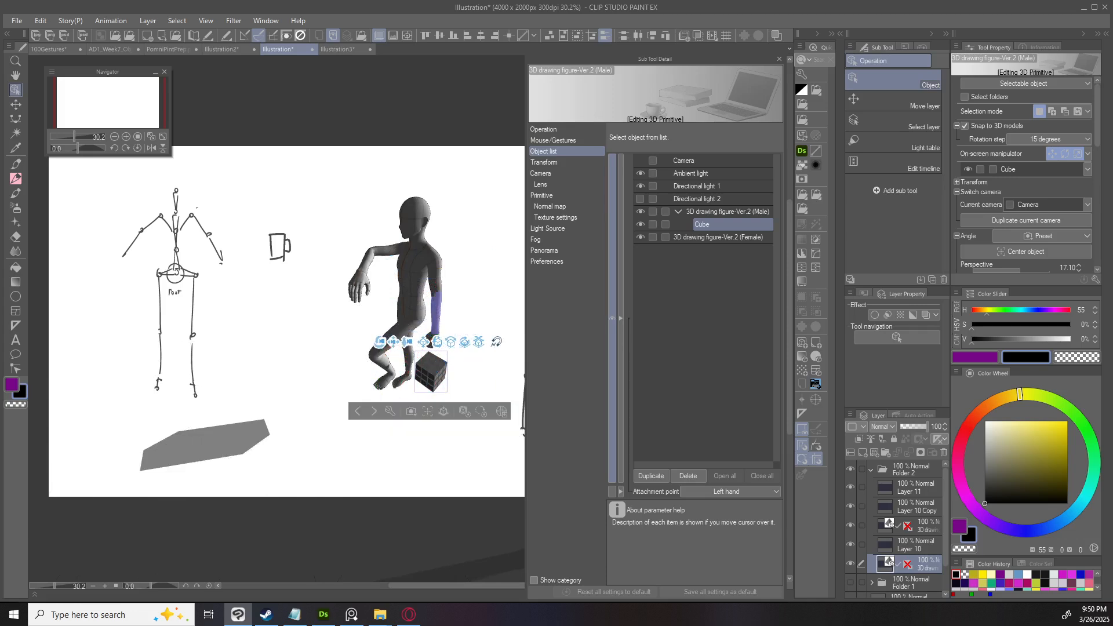
Pull the male figure's left hand up so the elbow bends and the attached cube moves along with it.
click(435, 325)
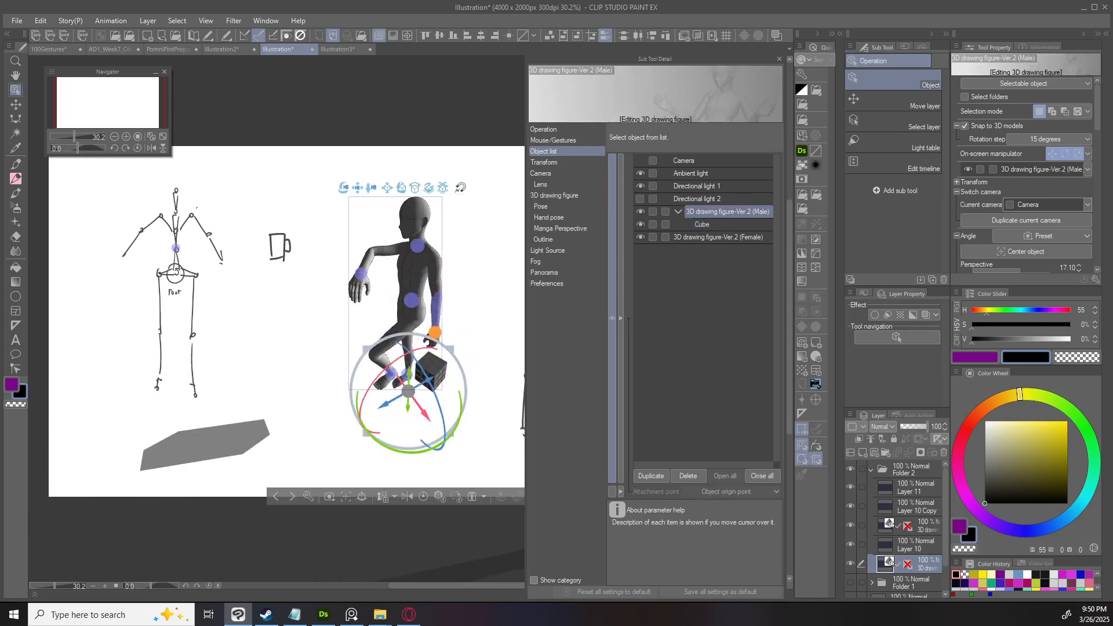
drag(434, 332, 422, 256)
key(ctrl+z)
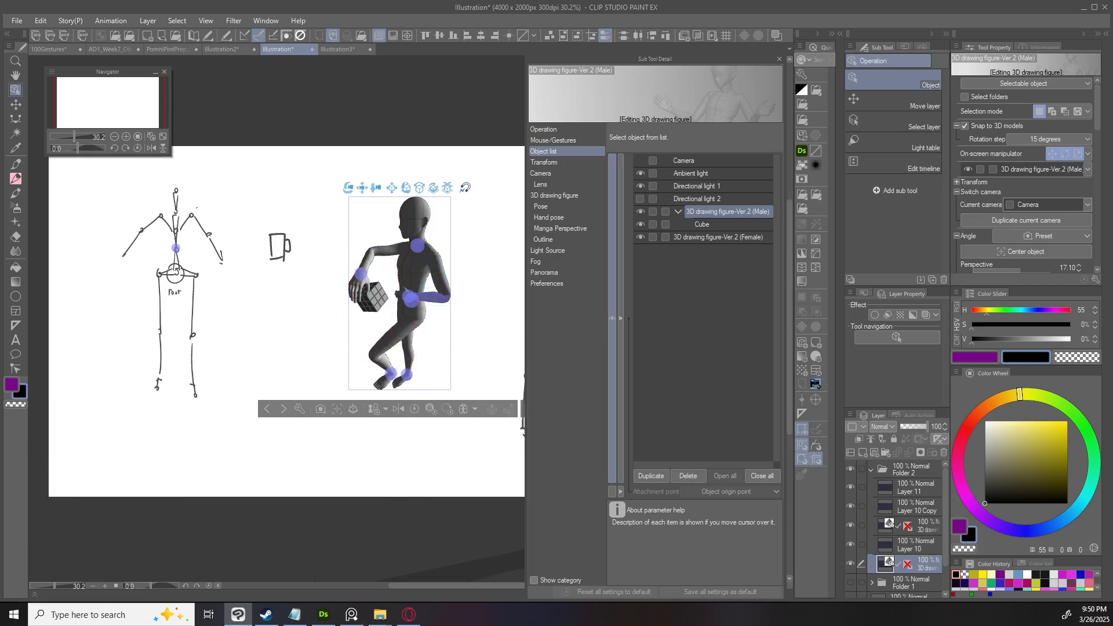
drag(325, 348, 455, 348)
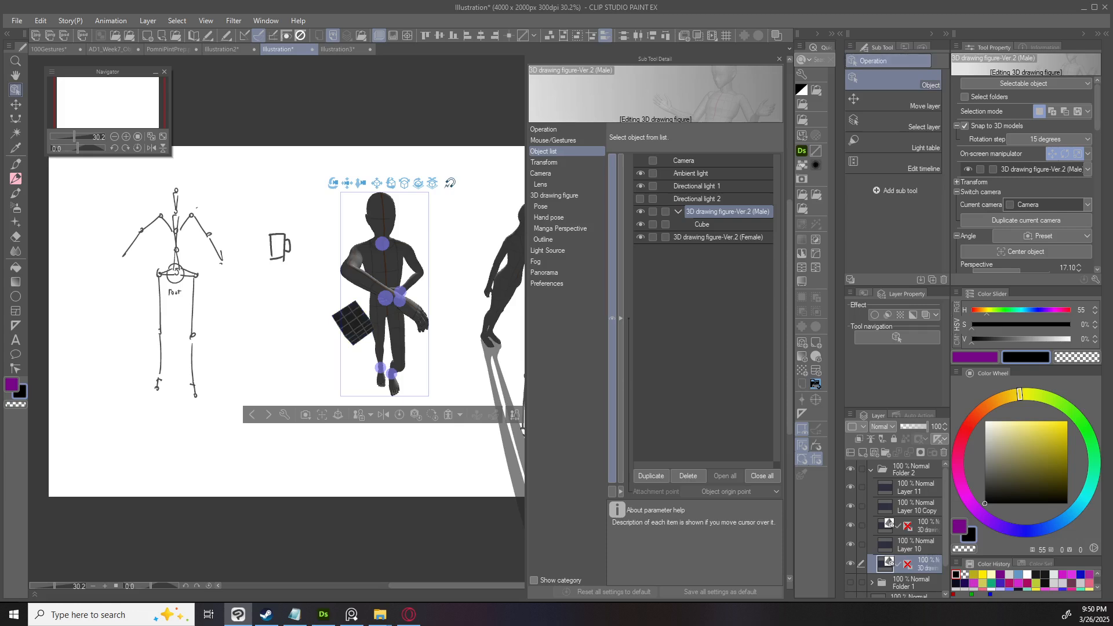
Close the Sub Tool Detail window and make Layer 10 Copy the active layer.
click(832, 34)
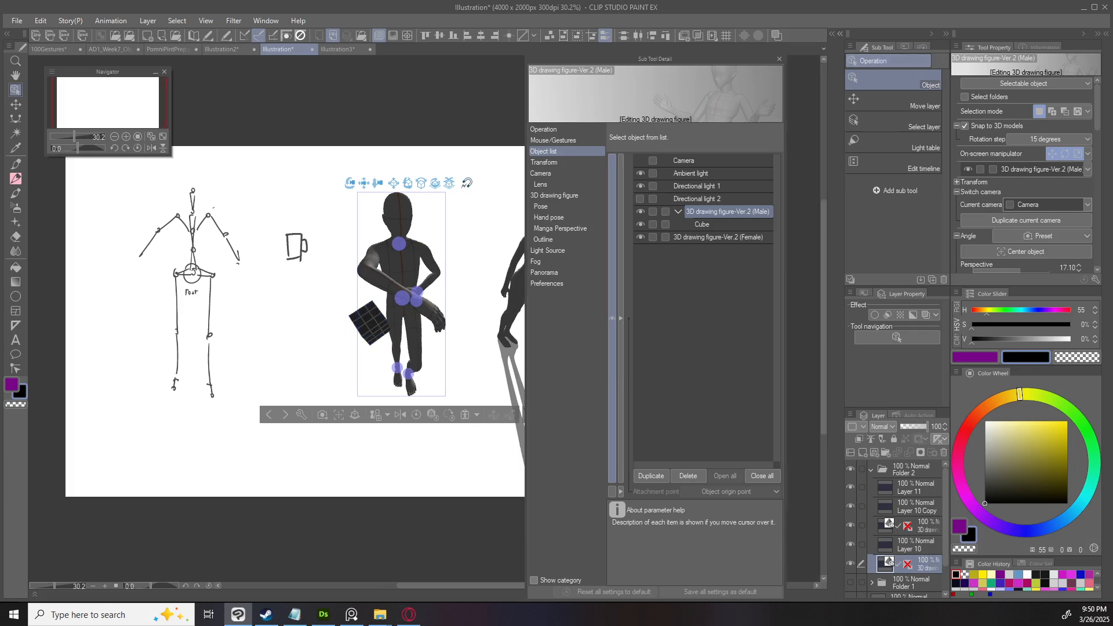
click(831, 33)
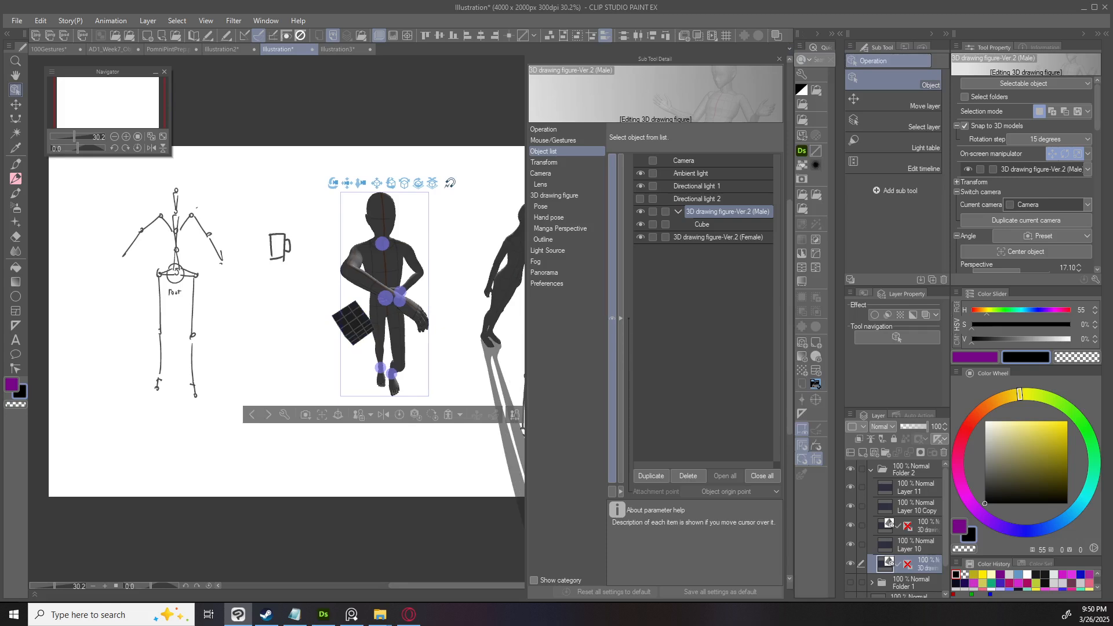
click(779, 59)
drag(303, 233, 412, 251)
drag(408, 299, 412, 251)
key(ctrl+z)
mouse_move(258, 217)
mouse_down()
mouse_move(301, 260)
mouse_move(228, 215)
mouse_up()
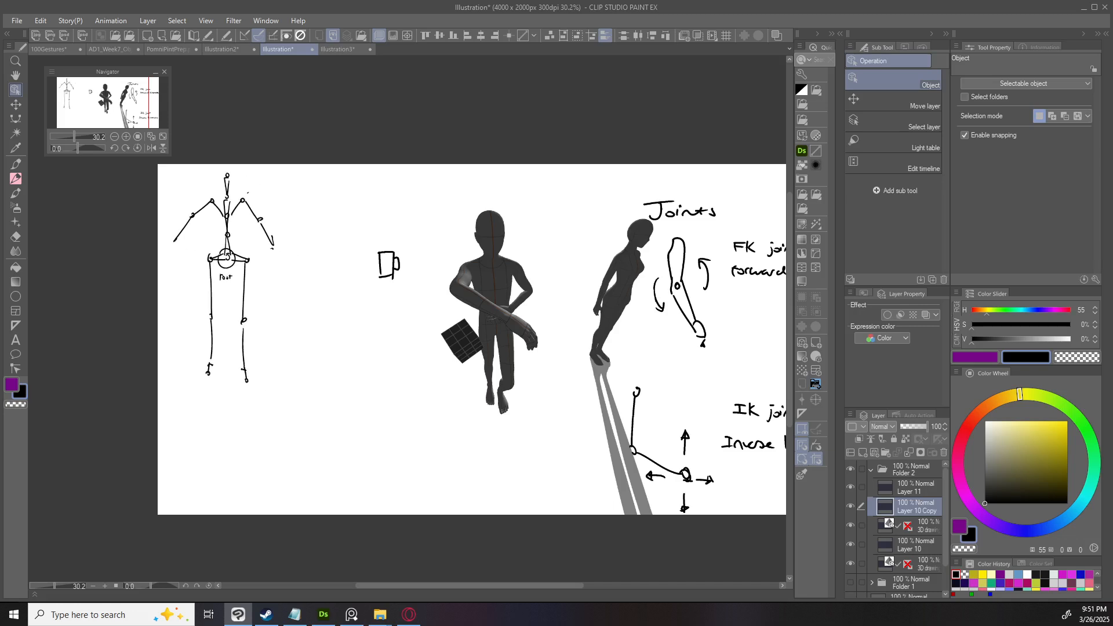
Create a new raster layer and handwrite the heading "Hierarchy" beside the skeleton sketch with the G-pen.
key(ctrl+shift+n)
key(p)
mouse_move(294, 179)
mouse_down()
mouse_move(294, 202)
mouse_move(299, 189)
mouse_up()
key(ctrl+z)
mouse_move(298, 178)
mouse_down()
mouse_move(297, 196)
mouse_move(319, 186)
mouse_up()
drag(326, 188, 338, 187)
drag(342, 176, 358, 214)
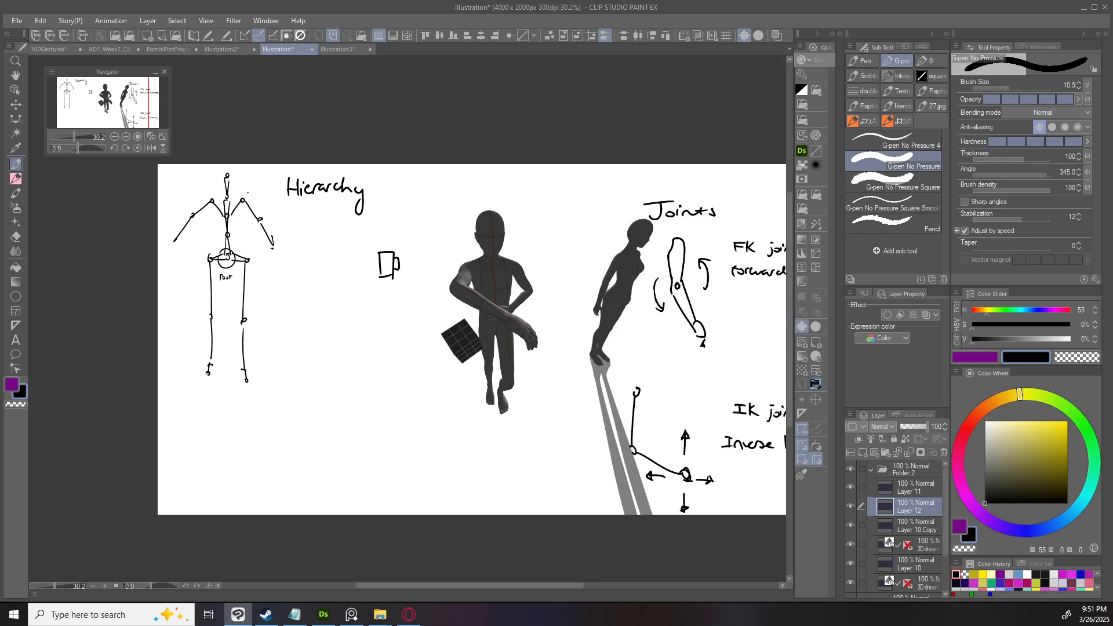
Handwrite "Parent" beneath the "Hierarchy" heading, and undo the joint line sketched under it.
scroll(316, 232, up, 2)
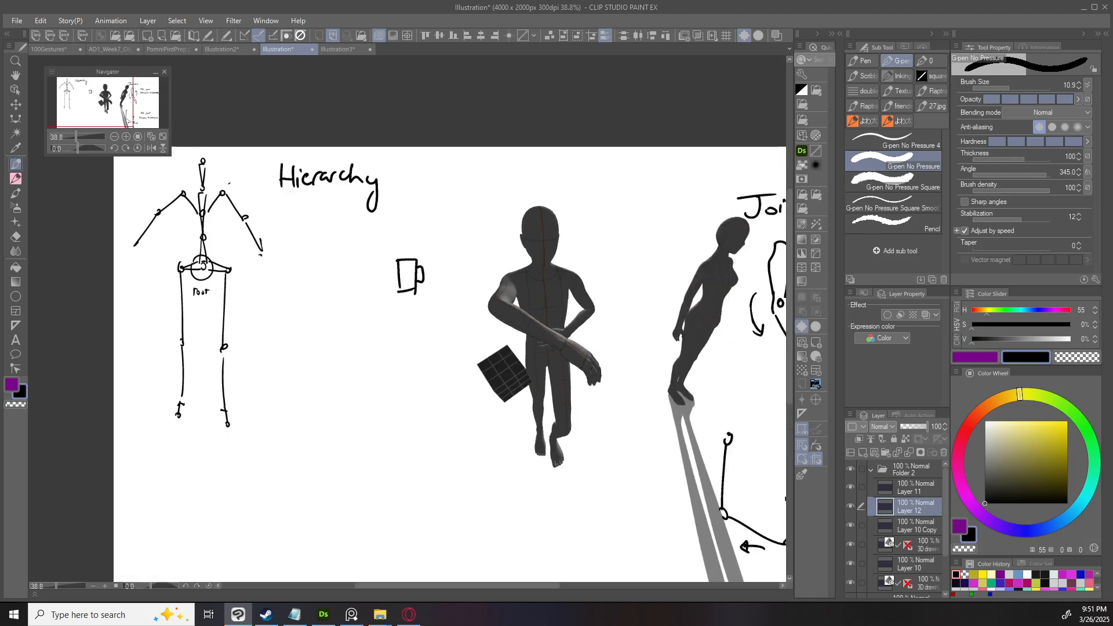
drag(294, 220, 296, 250)
mouse_move(294, 220)
mouse_down()
mouse_move(319, 254)
mouse_move(329, 239)
mouse_up()
drag(328, 255, 341, 251)
mouse_move(338, 244)
mouse_down()
mouse_move(349, 243)
mouse_move(317, 273)
mouse_move(316, 342)
mouse_up()
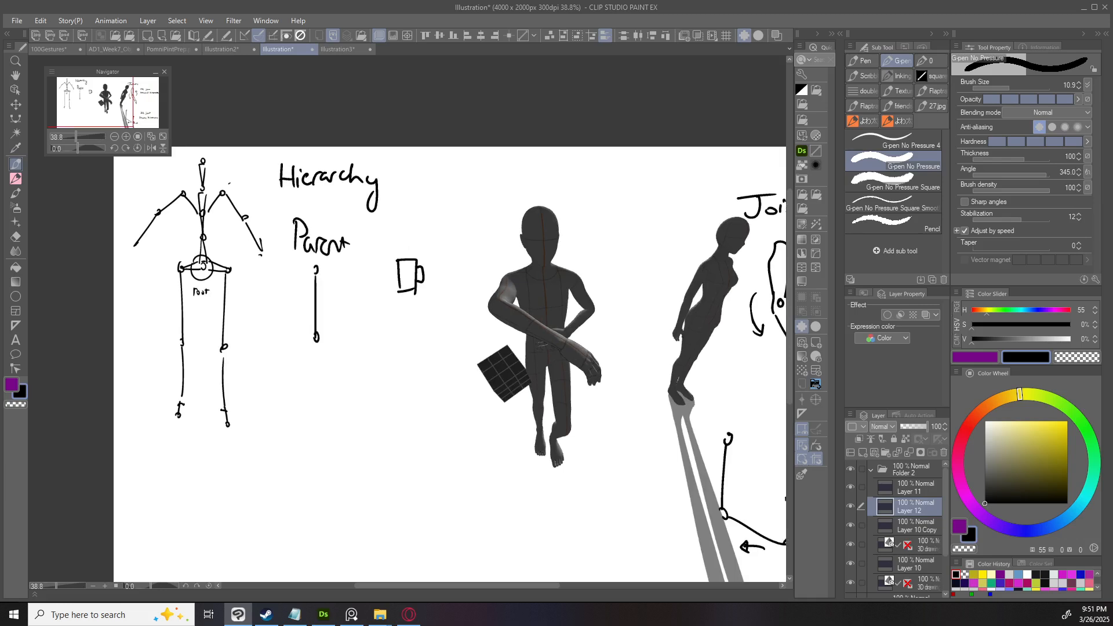
key(ctrl+z)
key(ctrl+z)
key(ctrl+z)
Draw two arrows down from "Parent", one leading to the word "Child" and the other to "Sibling".
drag(315, 270, 310, 354)
drag(314, 347, 321, 357)
mouse_move(328, 346)
mouse_down()
mouse_move(331, 355)
mouse_move(299, 351)
mouse_up()
drag(302, 276, 332, 342)
mouse_move(322, 329)
mouse_down()
mouse_move(332, 343)
mouse_move(323, 362)
mouse_move(340, 364)
mouse_up()
drag(339, 357, 348, 362)
drag(351, 351, 360, 361)
mouse_move(364, 353)
mouse_down()
mouse_move(360, 376)
mouse_move(407, 310)
mouse_up()
Draw an arrow down from "Child" and write a second "Child" below it.
drag(322, 323, 323, 377)
mouse_move(318, 367)
mouse_down()
mouse_move(319, 402)
mouse_move(328, 403)
mouse_up()
key(ctrl+z)
drag(332, 395, 333, 403)
click(333, 392)
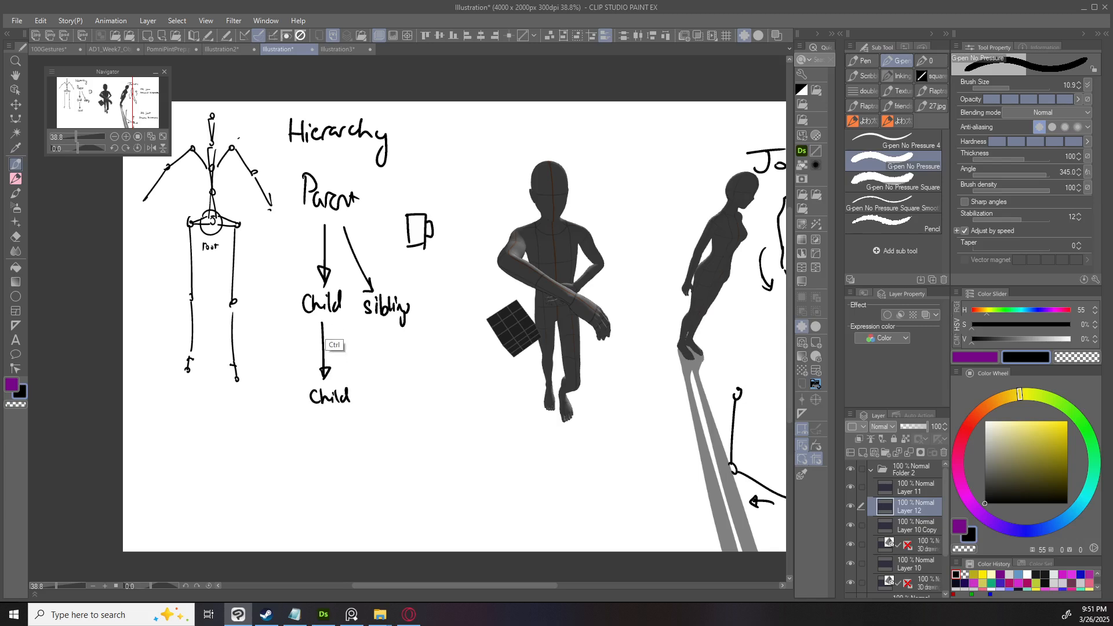
Write "Parent" with a small arrow beside the upper "Child" label.
mouse_move(292, 299)
mouse_down()
mouse_move(258, 293)
mouse_move(423, 375)
mouse_up()
drag(353, 294, 383, 260)
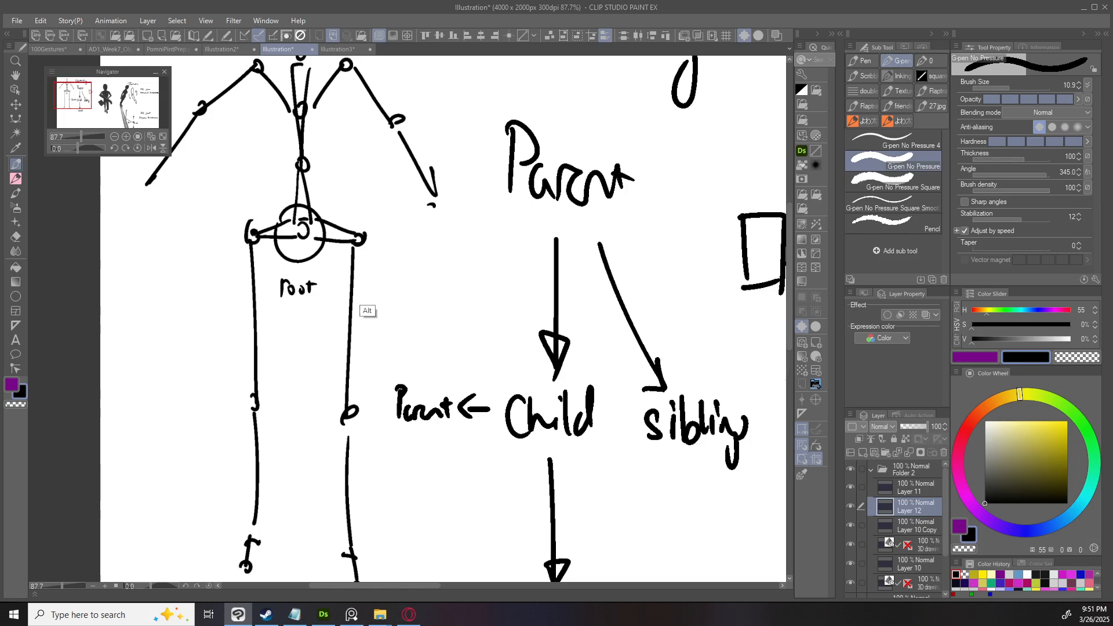
drag(367, 311, 324, 289)
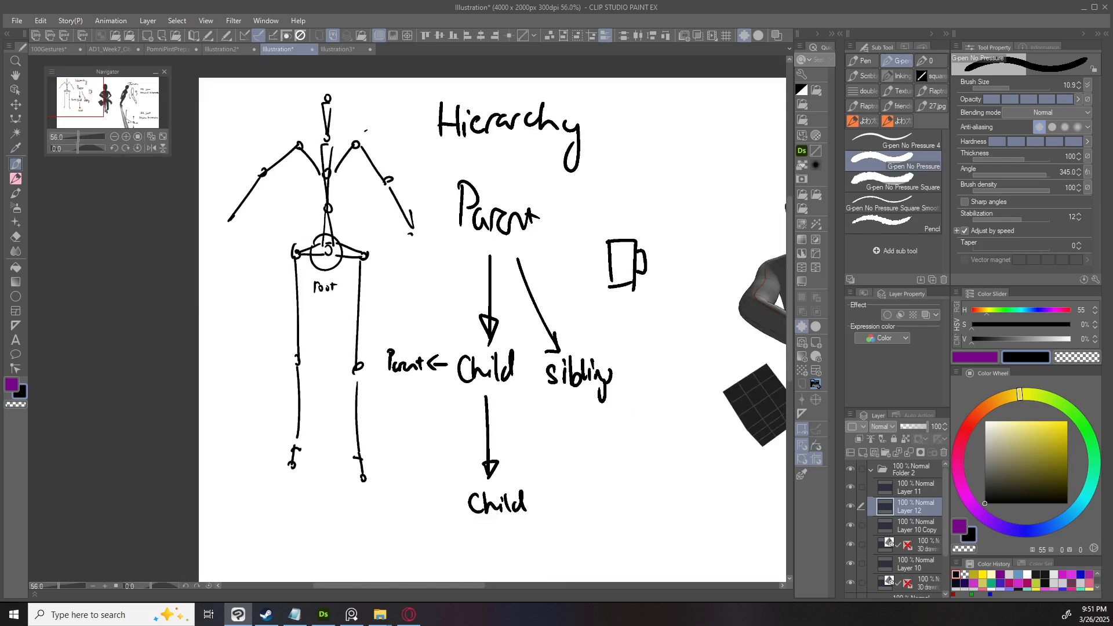
Mark the shoulder, elbow and wrist joints of one arm on the skeleton sketch with small downward arrows.
drag(499, 290, 268, 297)
drag(644, 310, 708, 305)
drag(335, 200, 368, 184)
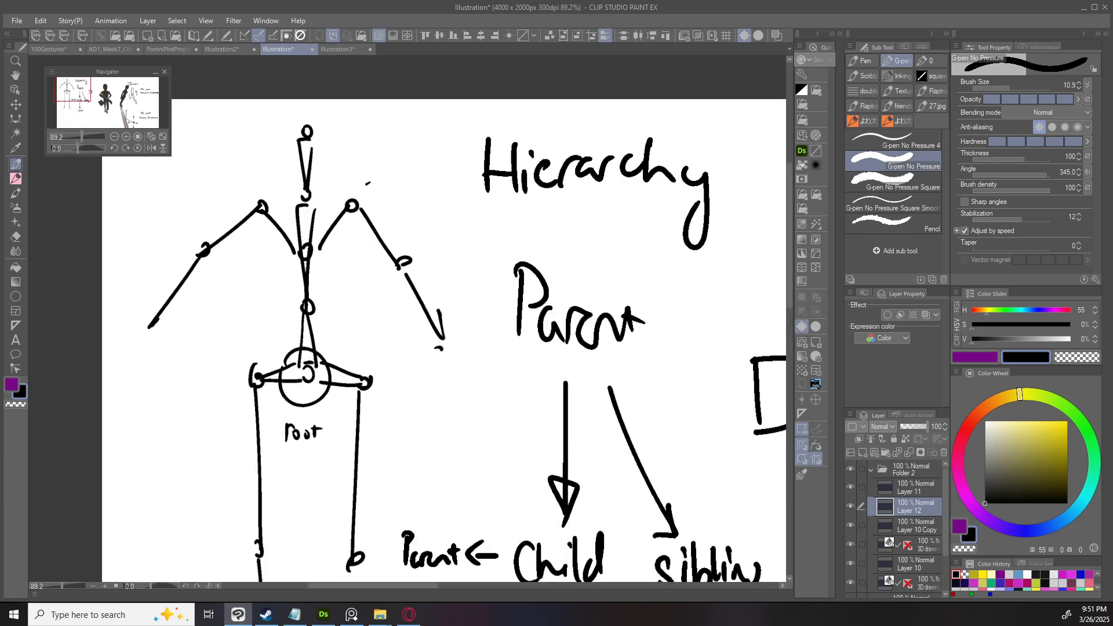
drag(271, 172, 264, 198)
mouse_move(257, 190)
mouse_down()
mouse_move(264, 199)
mouse_move(266, 190)
mouse_up()
key(ctrl+z)
key(ctrl+z)
drag(261, 187, 274, 188)
mouse_move(207, 218)
mouse_down()
mouse_move(202, 237)
mouse_move(211, 232)
mouse_up()
drag(154, 290, 151, 313)
mouse_move(147, 307)
mouse_down()
mouse_move(156, 308)
mouse_move(149, 332)
mouse_up()
drag(367, 325, 443, 300)
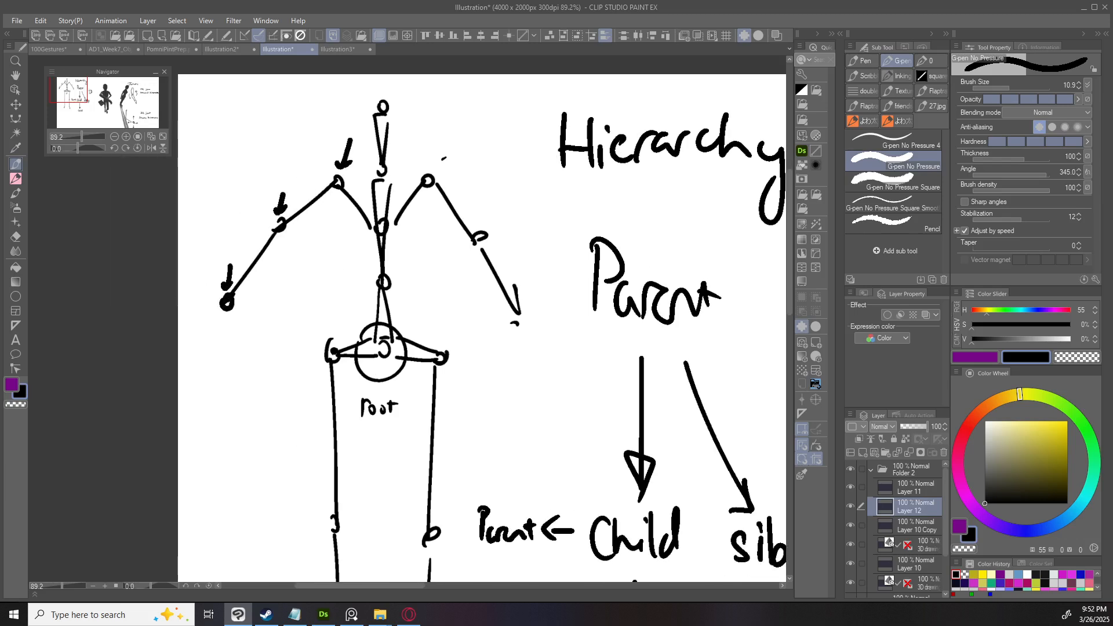
Draw finger lines radiating from the marked wrist joint and add a small arrow pointing at them.
mouse_move(219, 304)
mouse_down()
mouse_move(191, 317)
mouse_move(213, 346)
mouse_move(188, 317)
mouse_up()
mouse_move(197, 324)
mouse_down()
mouse_move(191, 335)
mouse_move(230, 342)
mouse_up()
click(207, 342)
key(ctrl+z)
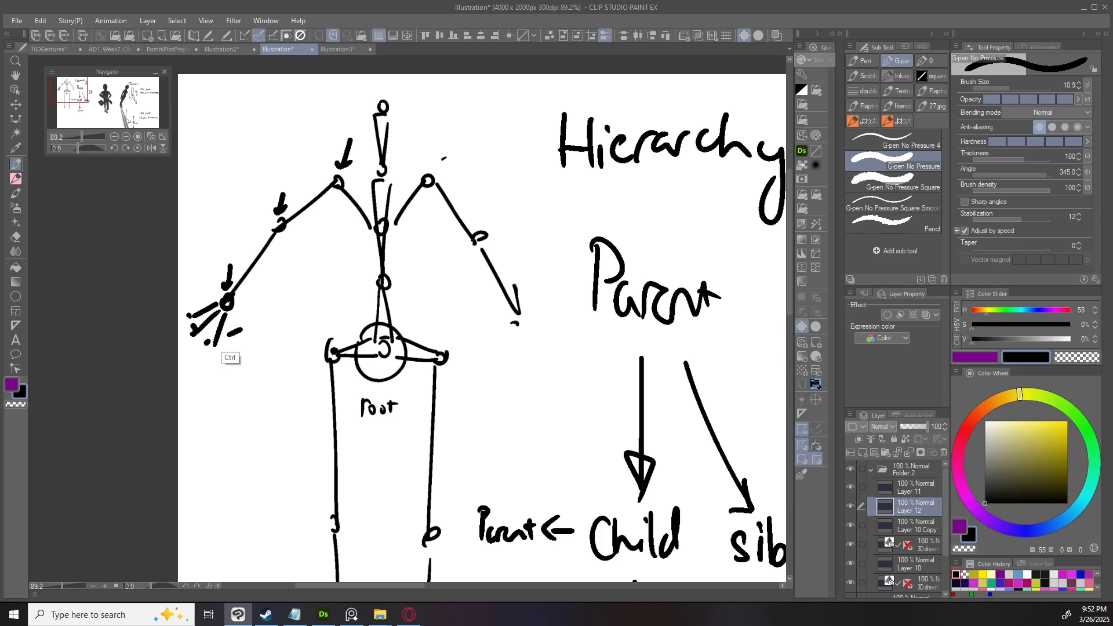
drag(210, 339, 205, 360)
key(ctrl+z)
key(ctrl+z)
scroll(324, 293, down, 3)
drag(480, 292, 343, 258)
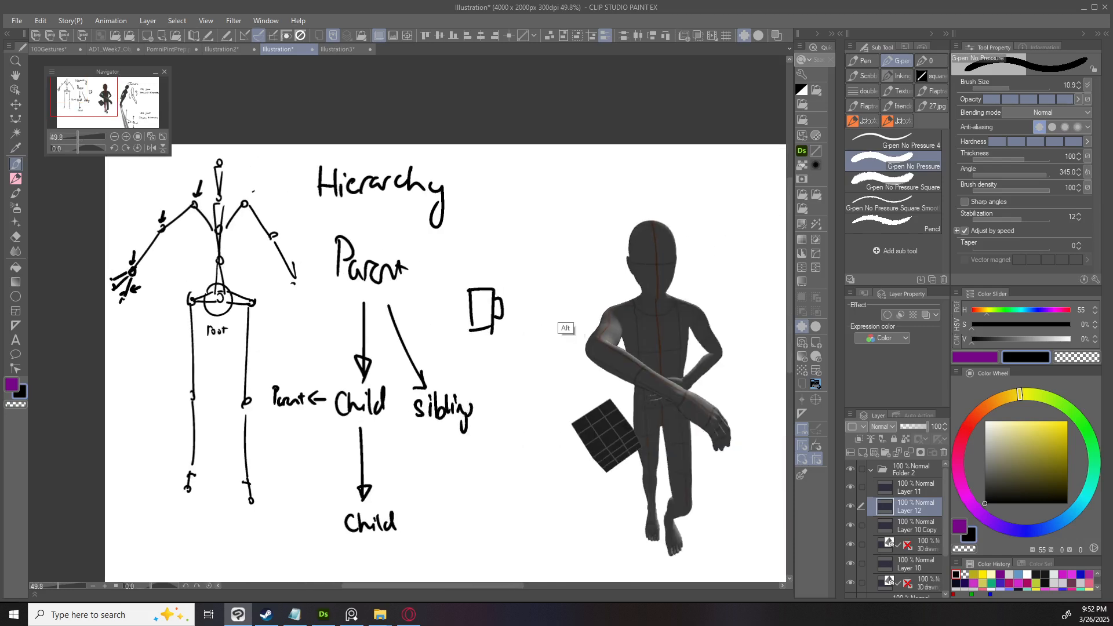
Handwrite "Child inherits" below the hierarchy diagram, undoing and redrawing the faulty letters.
scroll(565, 325, down, 2)
scroll(430, 360, up, 2)
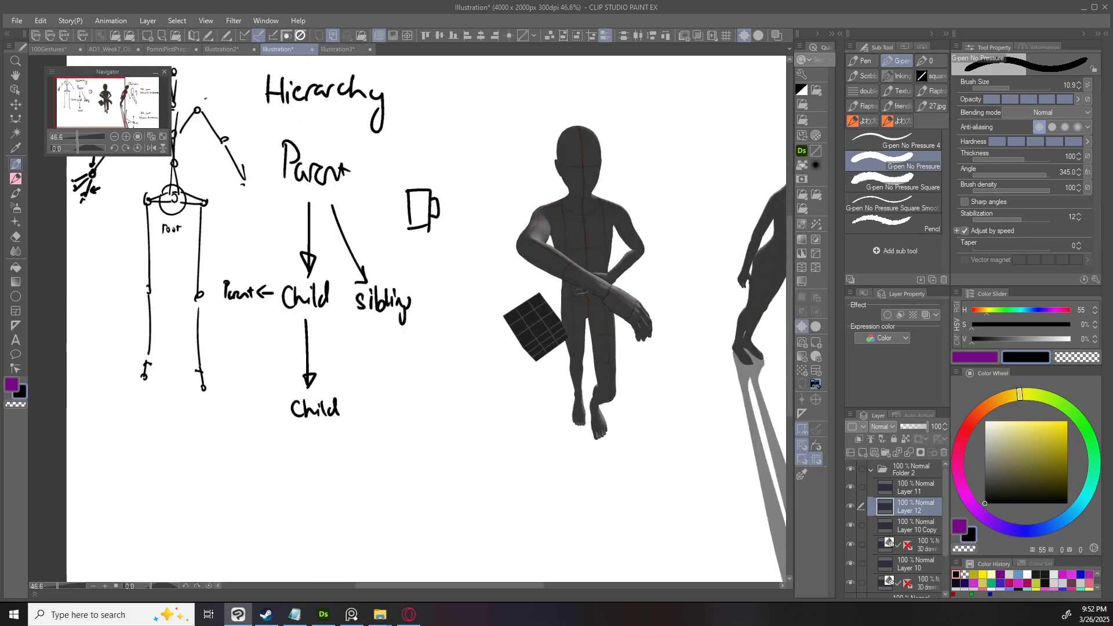
drag(342, 406, 385, 345)
drag(257, 404, 258, 418)
drag(262, 399, 270, 418)
click(277, 402)
drag(275, 408, 290, 417)
drag(297, 400, 296, 419)
mouse_move(299, 419)
mouse_down()
mouse_move(311, 415)
mouse_move(291, 417)
mouse_move(302, 419)
mouse_up()
click(315, 415)
key(ctrl+z)
key(ctrl+z)
key(ctrl+z)
key(ctrl+z)
key(ctrl+z)
mouse_move(315, 406)
mouse_down()
mouse_move(316, 415)
mouse_move(355, 416)
mouse_up()
drag(357, 408, 365, 417)
mouse_move(378, 405)
mouse_down()
mouse_move(372, 416)
mouse_move(400, 427)
mouse_move(404, 412)
mouse_up()
Complete the sentence under the diagram with the words "parent's properties".
drag(415, 402, 426, 404)
drag(427, 410, 444, 399)
drag(439, 404, 458, 415)
drag(482, 401, 480, 410)
drag(492, 410, 500, 401)
mouse_move(505, 400)
mouse_down()
mouse_move(506, 422)
mouse_move(506, 406)
mouse_up()
drag(513, 405, 526, 401)
mouse_move(527, 390)
mouse_down()
mouse_move(528, 413)
mouse_move(536, 394)
mouse_up()
drag(536, 400, 552, 407)
Add a bulleted line below the sentence reading "Translation", "Rotation" and "scale".
mouse_move(234, 448)
mouse_down()
mouse_move(242, 458)
mouse_move(254, 437)
mouse_up()
mouse_move(249, 455)
mouse_down()
mouse_move(260, 444)
mouse_move(268, 454)
mouse_up()
drag(268, 455, 289, 440)
drag(286, 458, 306, 456)
drag(304, 449, 318, 457)
drag(313, 445, 327, 444)
drag(318, 446, 323, 452)
drag(326, 451, 384, 453)
mouse_move(394, 440)
mouse_down()
mouse_move(394, 458)
mouse_move(403, 449)
mouse_up()
drag(397, 447, 419, 455)
drag(414, 447, 453, 445)
drag(450, 452, 506, 457)
drag(521, 448, 537, 456)
drag(545, 447, 550, 456)
mouse_move(552, 437)
mouse_down()
mouse_move(553, 456)
mouse_move(577, 454)
mouse_up()
Circle the shoulder joint of the marked arm on the skeleton sketch.
scroll(660, 357, down, 4)
scroll(651, 313, up, 2)
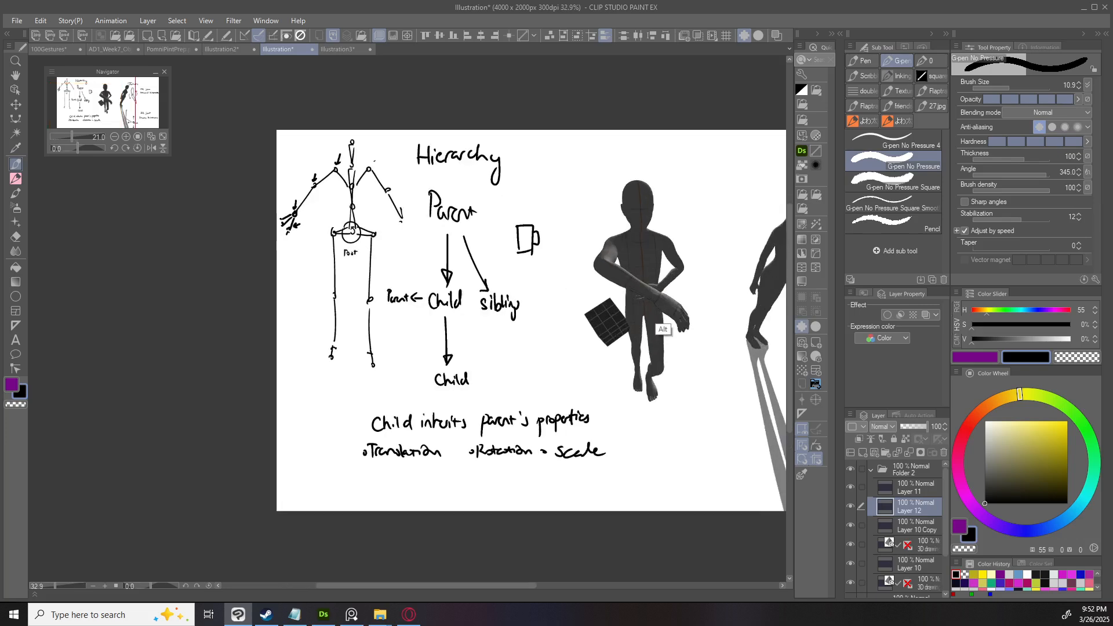
scroll(388, 156, up, 2)
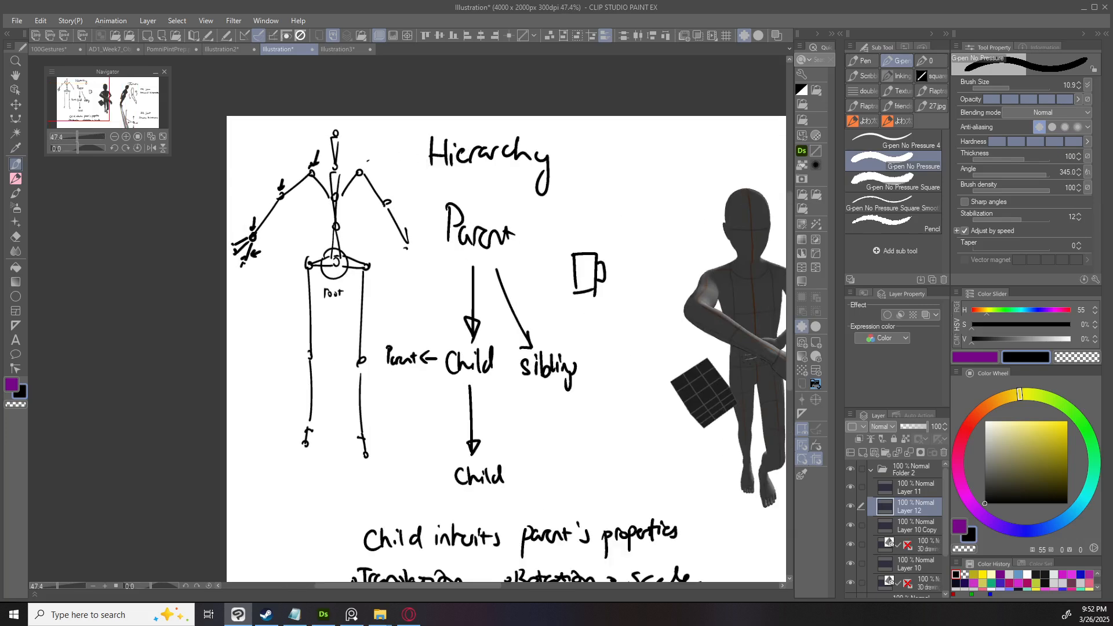
drag(314, 166, 311, 167)
drag(368, 161, 149, 109)
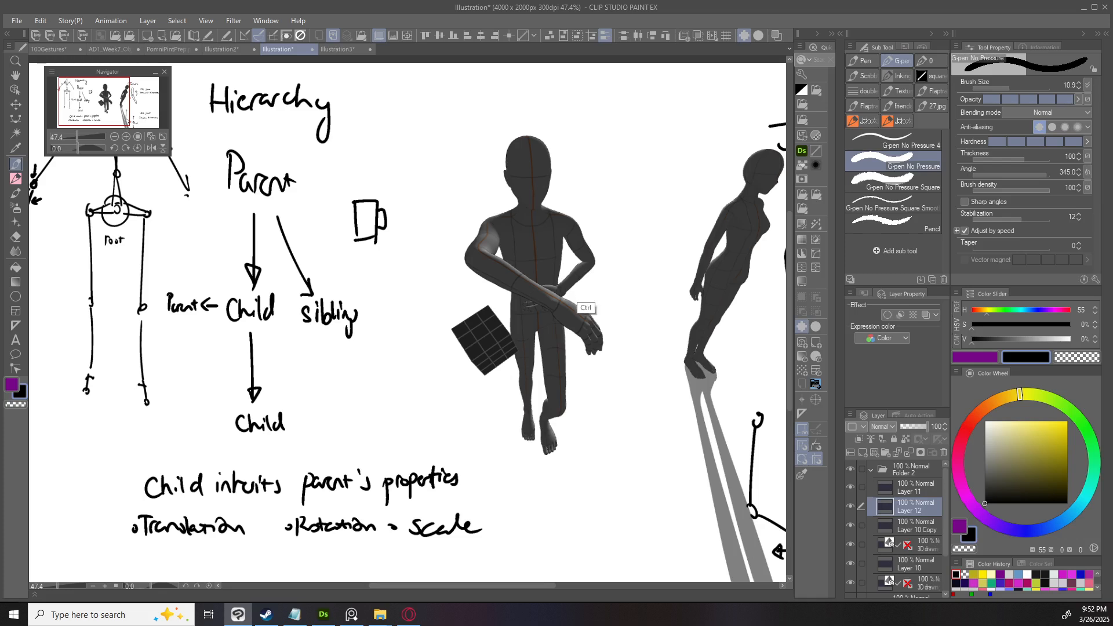
Select the male figure with the Object tool and orbit the camera to a higher, more angled view.
scroll(585, 306, down, 3)
drag(585, 305, 436, 346)
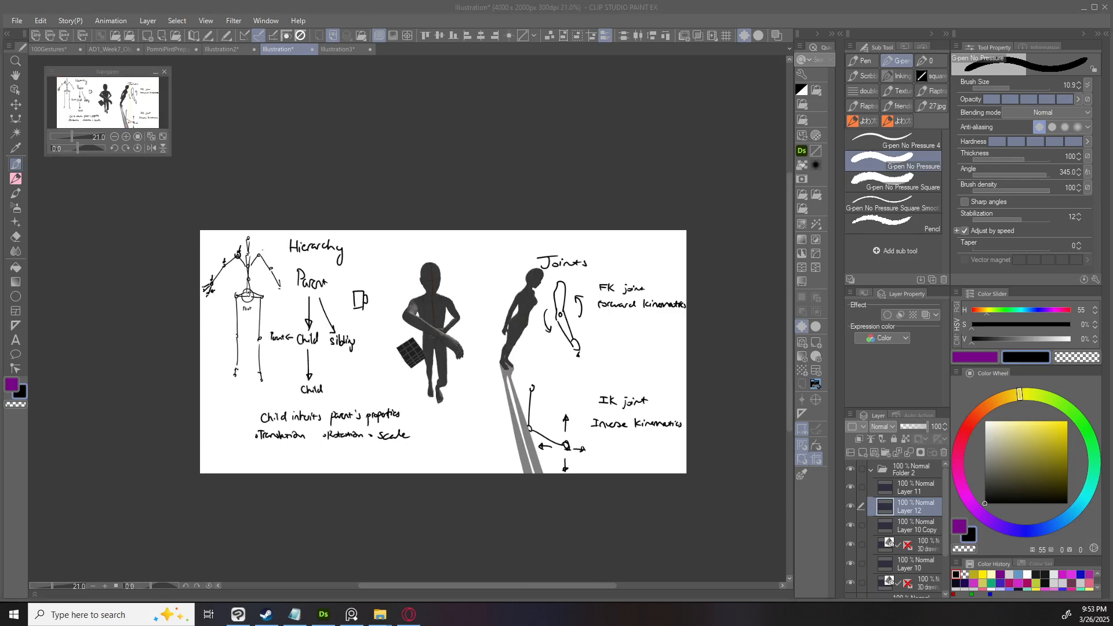
scroll(455, 379, up, 1)
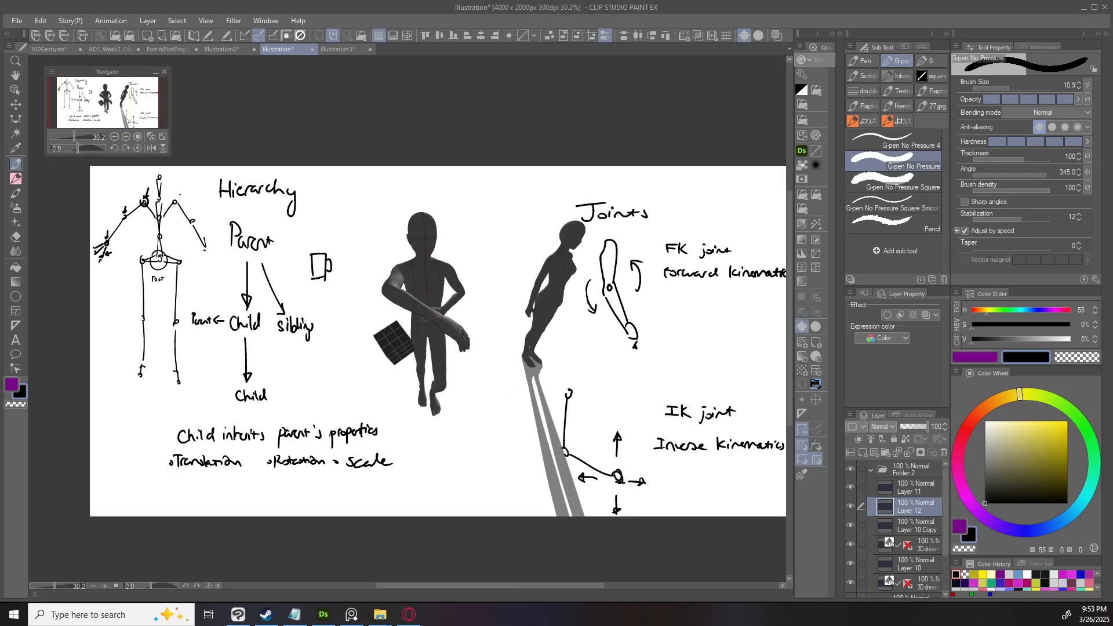
drag(456, 379, 411, 448)
key(o)
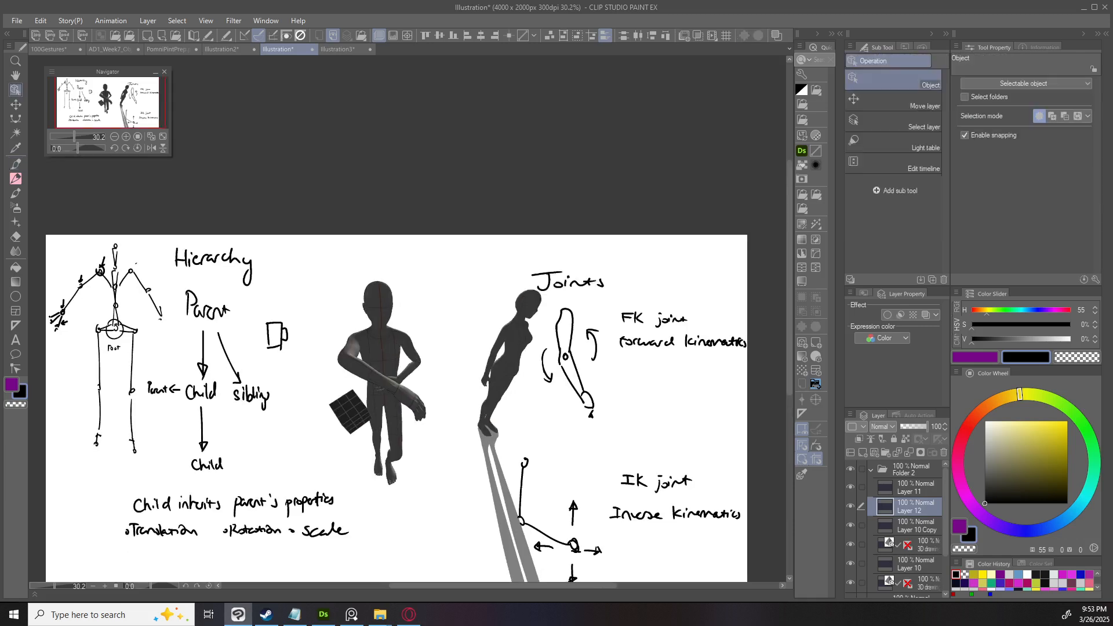
drag(412, 448, 423, 420)
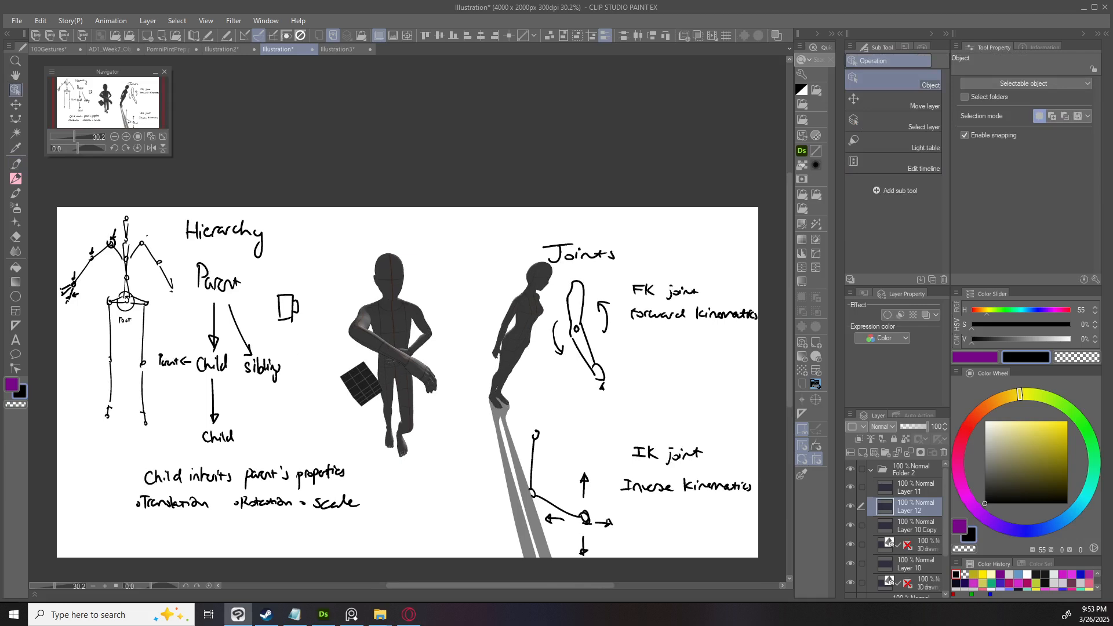
click(392, 360)
drag(341, 244, 350, 215)
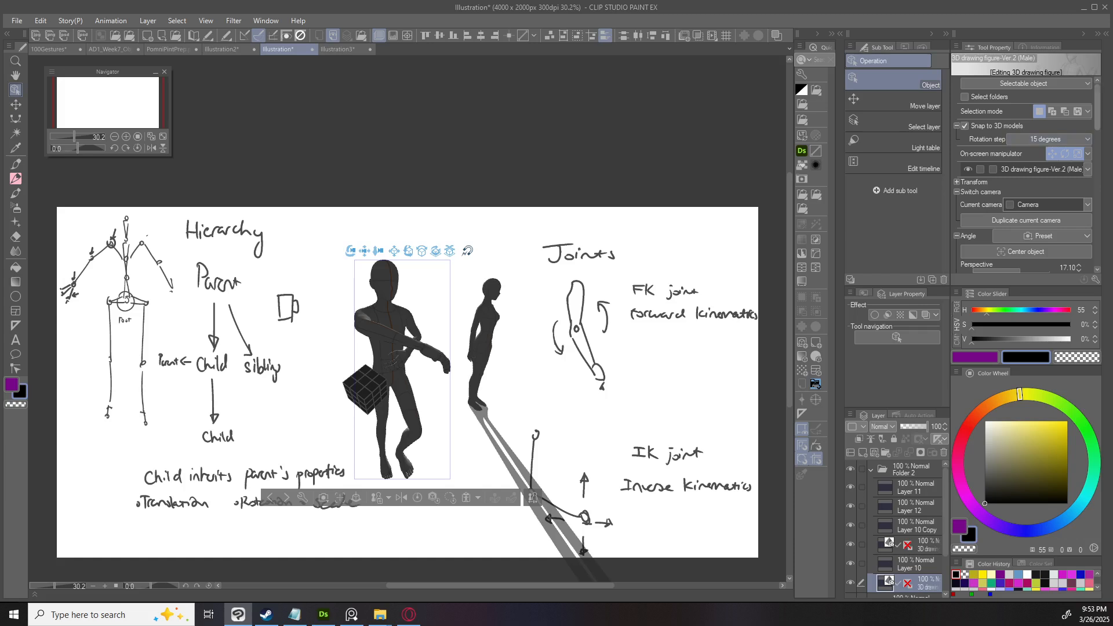
Turn the male figure's light source so the light falls on the models from the upper front.
scroll(1026, 174, down, 8)
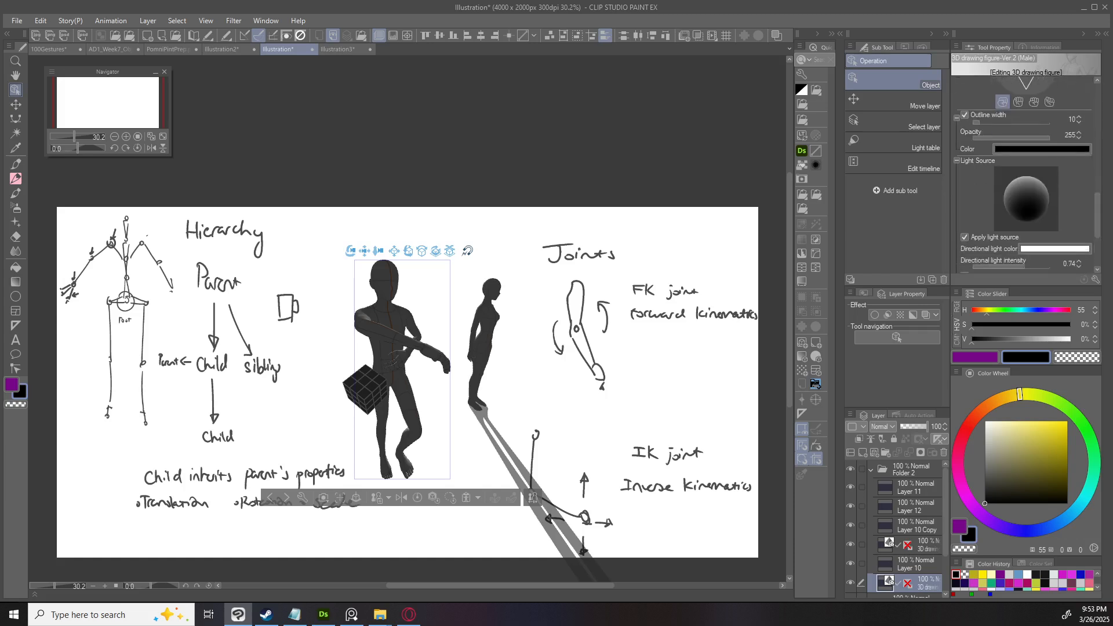
click(1023, 181)
drag(1026, 180, 1025, 189)
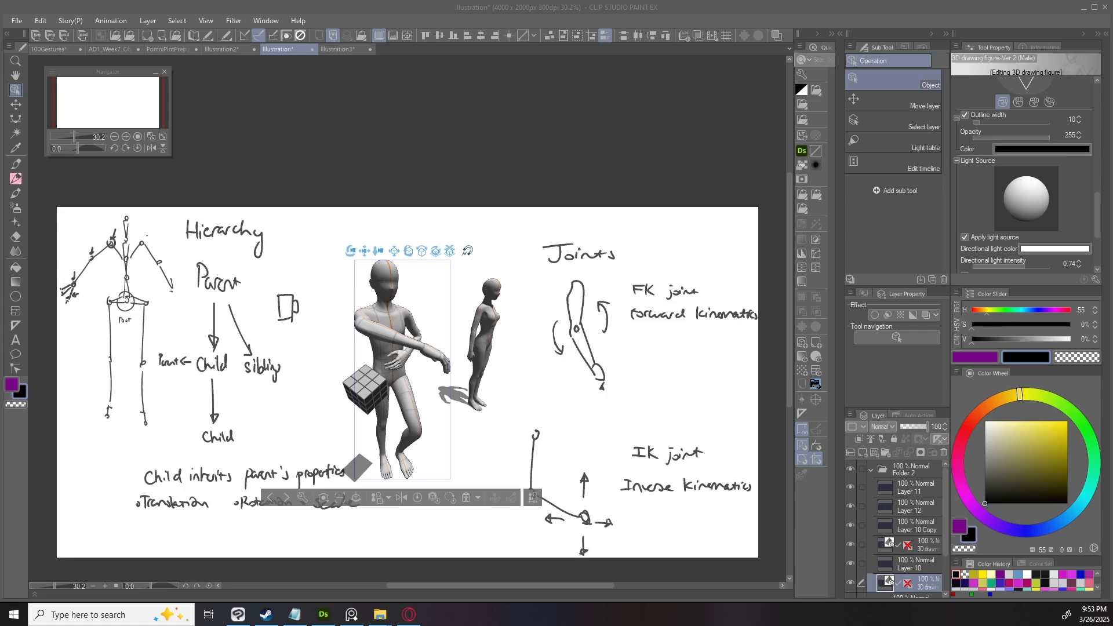
Collapse Folder 2 in the layer stack and hide it.
click(870, 468)
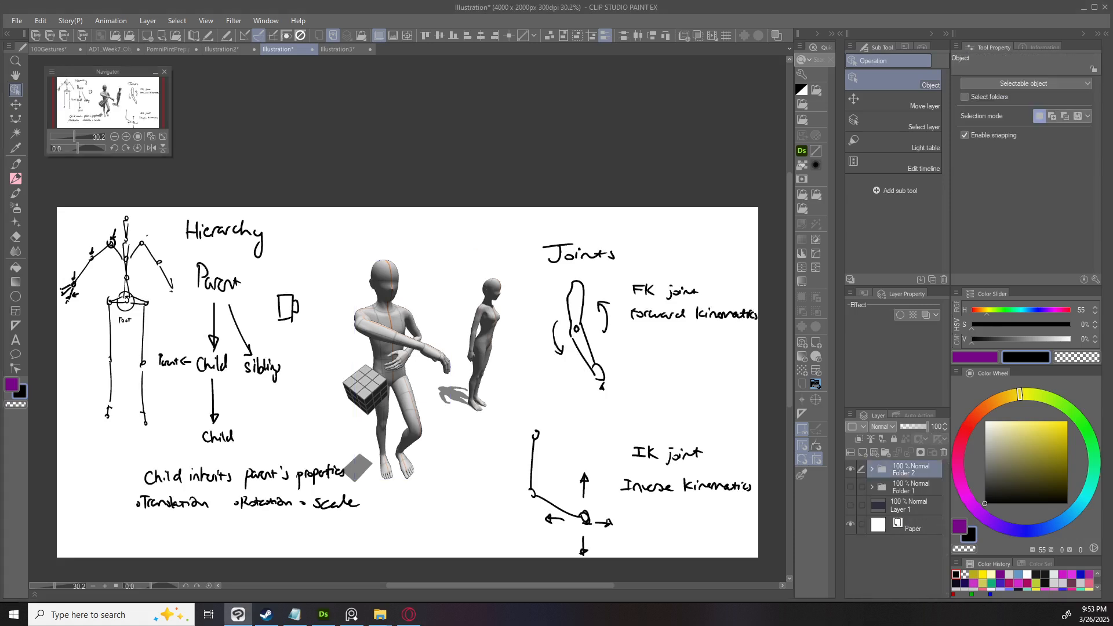
click(850, 469)
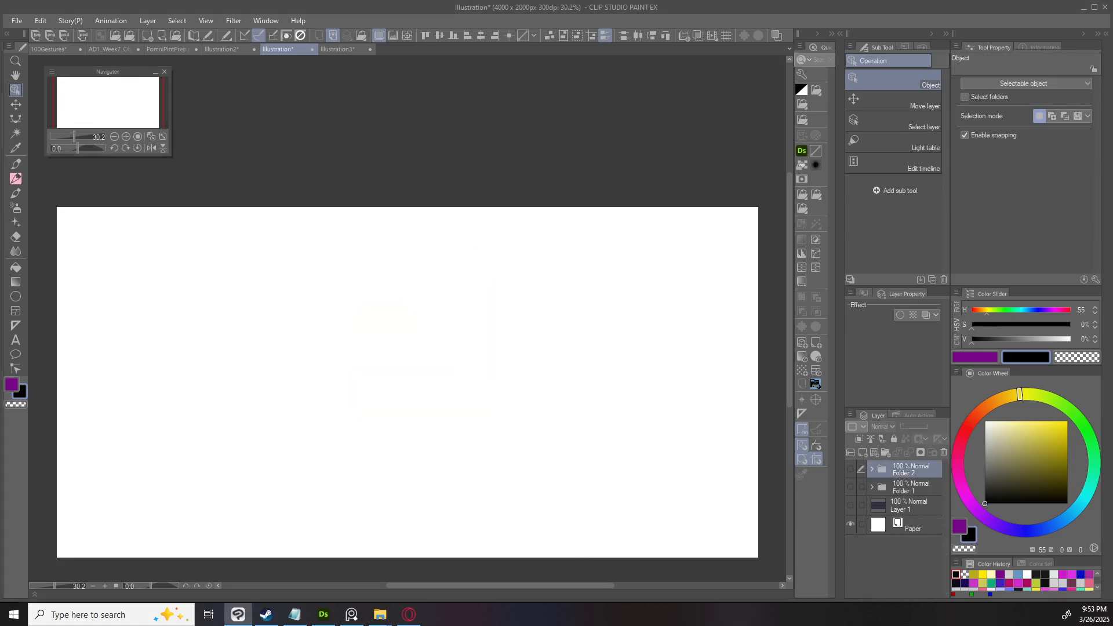
Create a new folder above Folder 2 and add a new raster layer inside it.
click(886, 453)
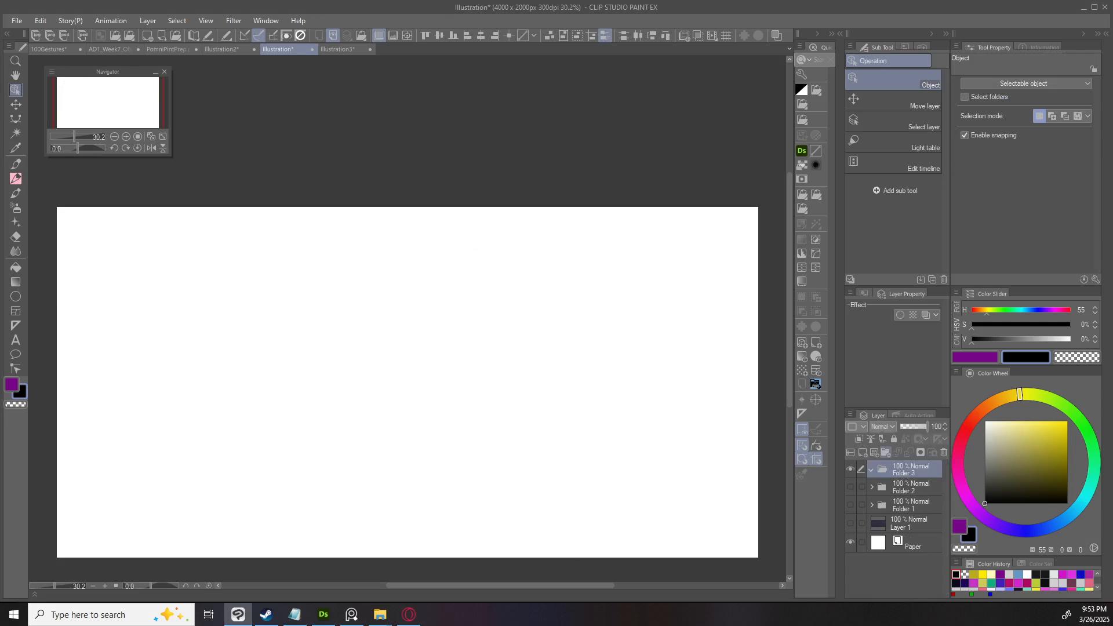
key(ctrl+shift+n)
drag(407, 382, 462, 385)
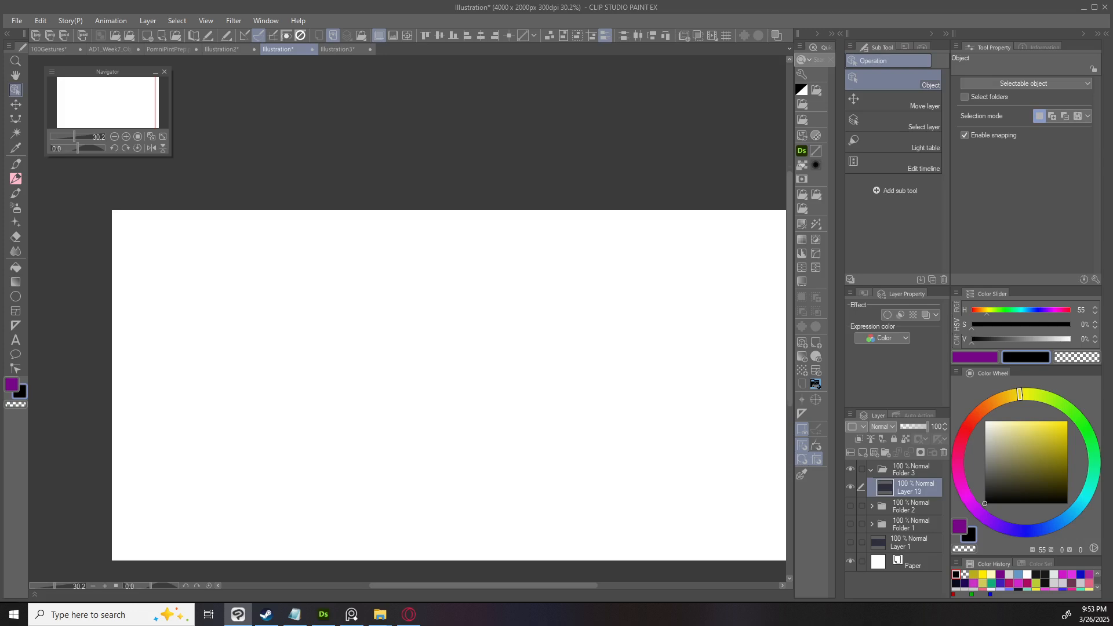
scroll(448, 385, up, 1)
Handwrite the heading "Mask, tones & opacity" in black with the Square Brush along the canvas's upper edge.
key(b)
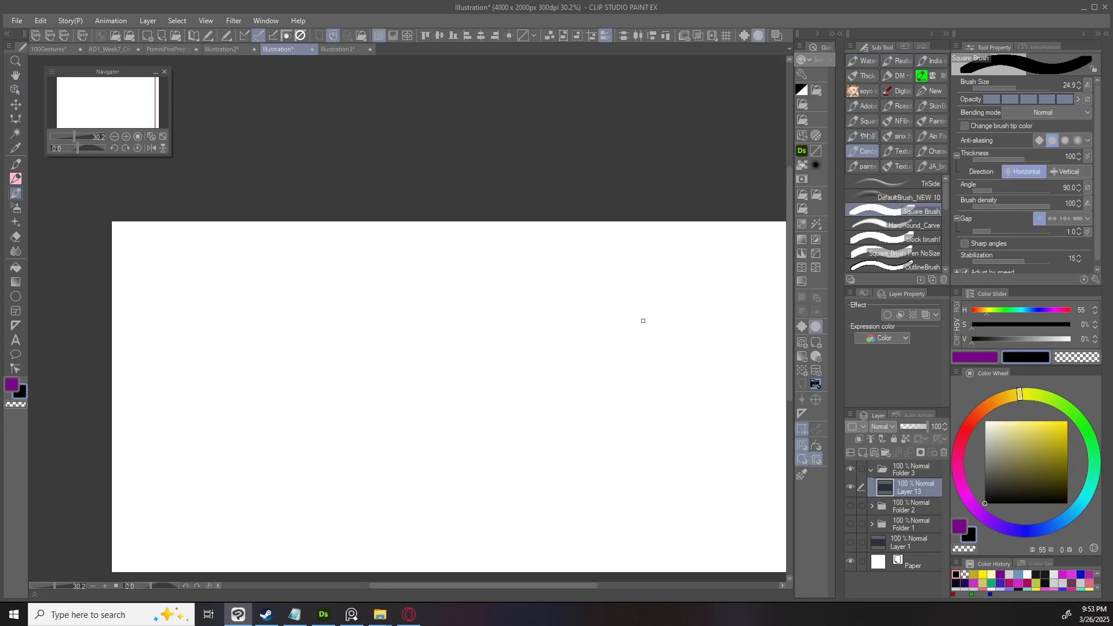
drag(643, 321, 707, 307)
key(ctrl+z)
mouse_move(223, 270)
mouse_down()
mouse_move(228, 236)
mouse_move(244, 261)
mouse_move(270, 260)
mouse_up()
drag(280, 247, 294, 262)
drag(311, 237, 317, 247)
drag(320, 251, 380, 261)
mouse_move(392, 244)
mouse_down()
mouse_move(393, 261)
mouse_move(419, 275)
mouse_up()
drag(419, 248, 436, 255)
mouse_move(446, 247)
mouse_down()
mouse_move(440, 256)
mouse_move(460, 257)
mouse_up()
mouse_move(463, 237)
mouse_down()
mouse_move(467, 256)
mouse_move(475, 246)
mouse_up()
mouse_move(473, 248)
mouse_down()
mouse_move(477, 285)
mouse_move(476, 260)
mouse_up()
drag(582, 215, 536, 194)
drag(591, 161, 554, 176)
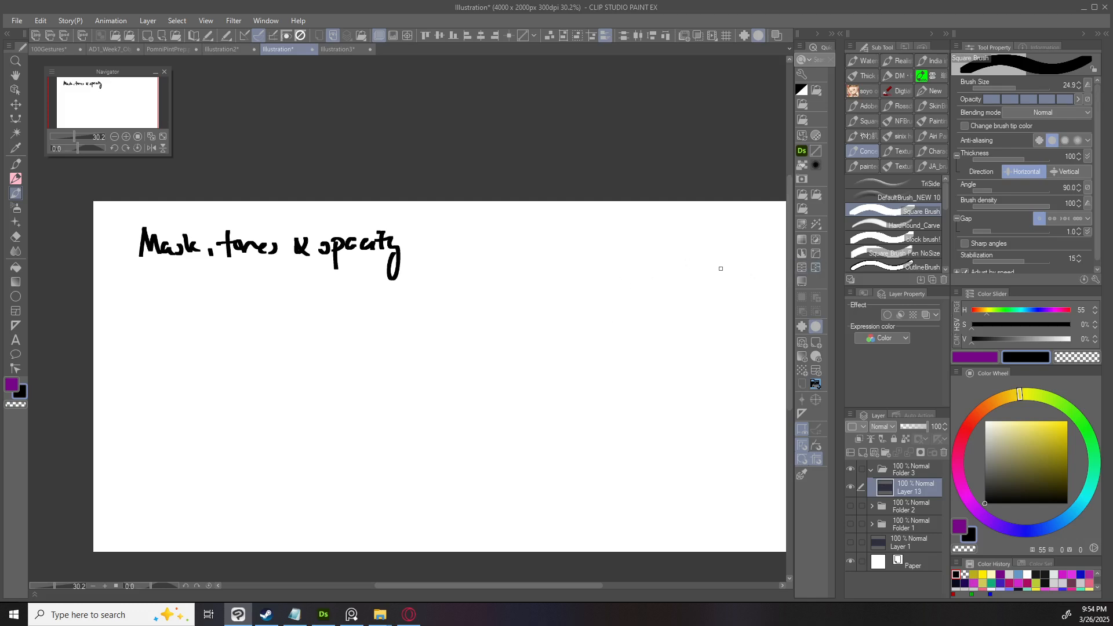
drag(628, 269, 639, 293)
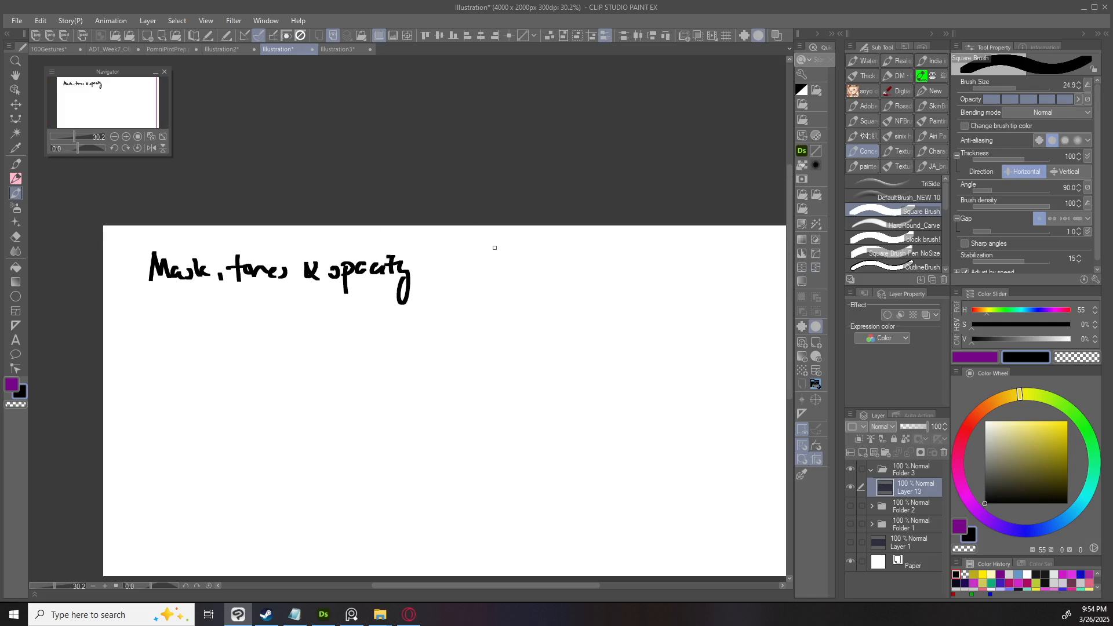
Paint a small solid black square below the start of the heading with an enlarged brush.
scroll(501, 282, down, 2)
scroll(475, 298, up, 1)
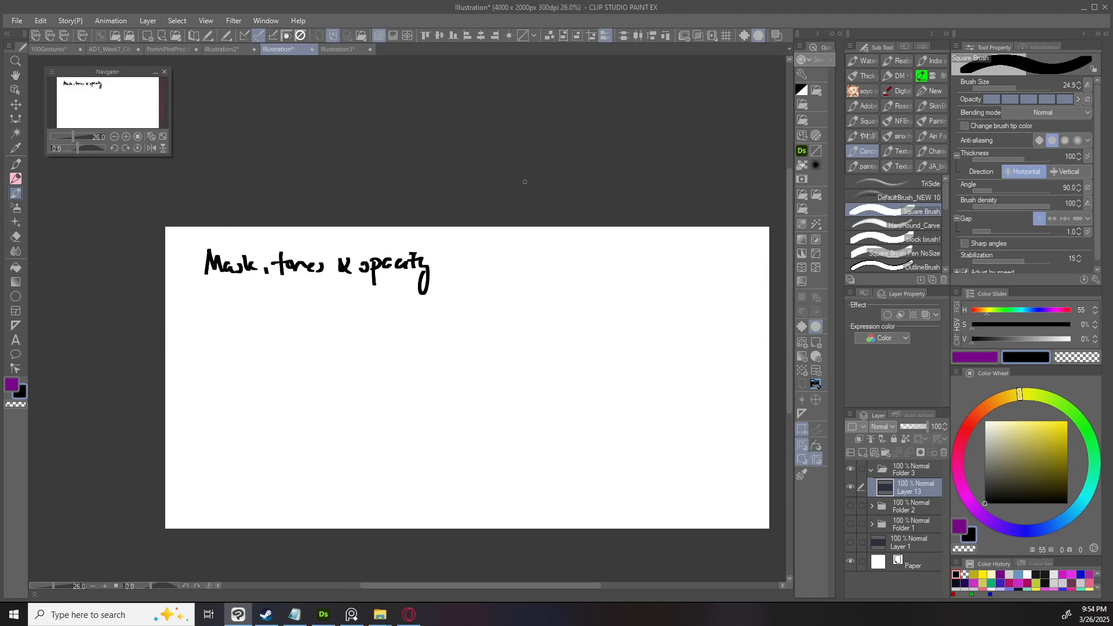
mouse_move(263, 348)
mouse_down()
mouse_move(317, 339)
mouse_move(307, 348)
mouse_up()
scroll(307, 344, up, 1)
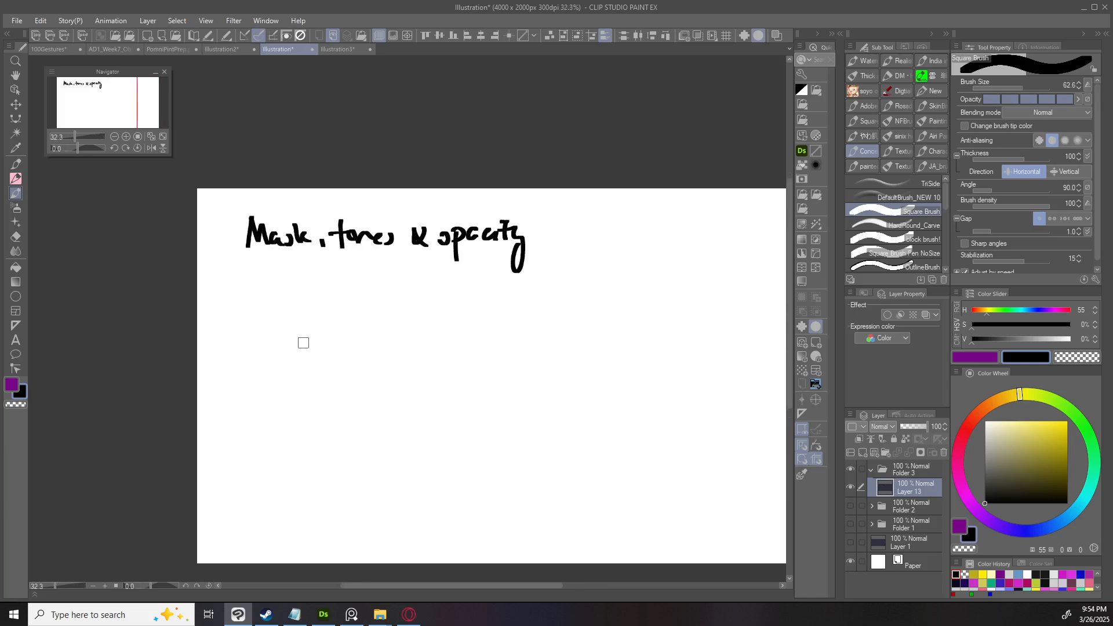
drag(287, 342, 283, 340)
mouse_move(276, 386)
mouse_down()
mouse_move(280, 431)
mouse_move(287, 399)
mouse_move(297, 419)
mouse_move(293, 394)
mouse_up()
key(ctrl+z)
drag(288, 412, 282, 412)
drag(277, 299, 275, 333)
mouse_move(277, 295)
mouse_down()
mouse_move(301, 295)
mouse_move(310, 332)
mouse_up()
drag(279, 331, 297, 328)
key(ctrl+z)
key(ctrl+z)
key(ctrl+z)
Draw a small outlined square above the solid black square.
drag(281, 292, 278, 321)
mouse_move(279, 291)
mouse_down()
mouse_move(310, 292)
mouse_move(312, 323)
mouse_up()
drag(279, 322, 313, 321)
Draw a vertical scale line with end caps beside the two squares, labelled 1 at its upper end and 0 at its lower end.
mouse_move(312, 300)
mouse_down()
mouse_move(311, 319)
mouse_move(279, 318)
mouse_move(308, 322)
mouse_move(287, 290)
mouse_move(251, 304)
mouse_move(253, 404)
mouse_up()
key(ctrl+z)
drag(256, 291, 255, 433)
drag(255, 299, 255, 433)
key(ctrl+z)
drag(250, 290, 263, 290)
drag(247, 432, 264, 430)
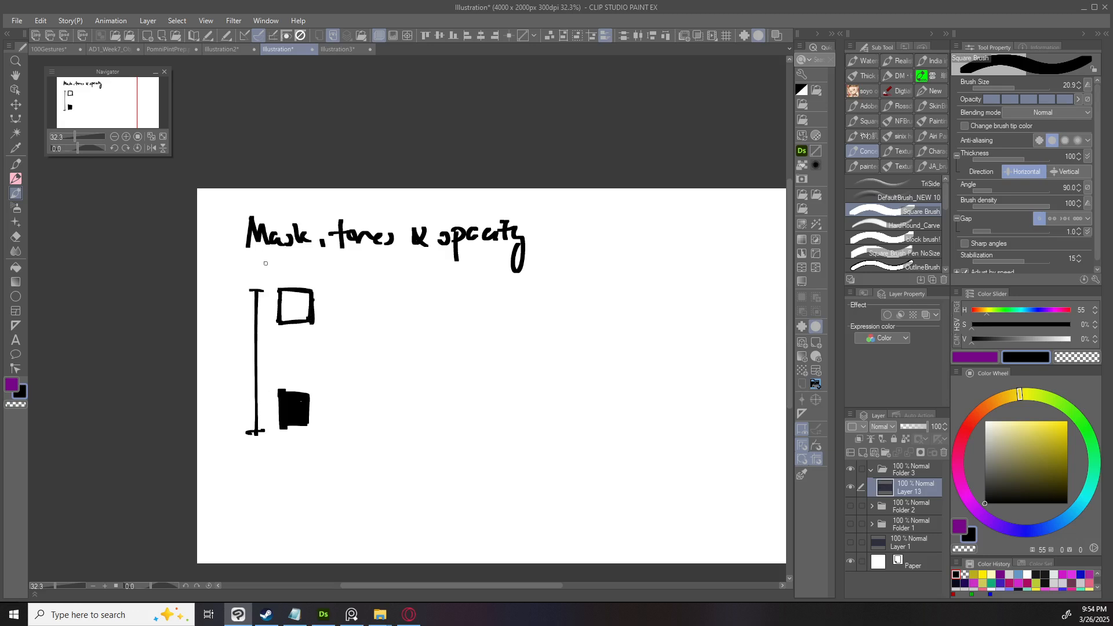
drag(262, 267, 267, 275)
mouse_move(265, 448)
mouse_down()
mouse_move(258, 457)
mouse_move(266, 451)
mouse_up()
drag(432, 314, 377, 294)
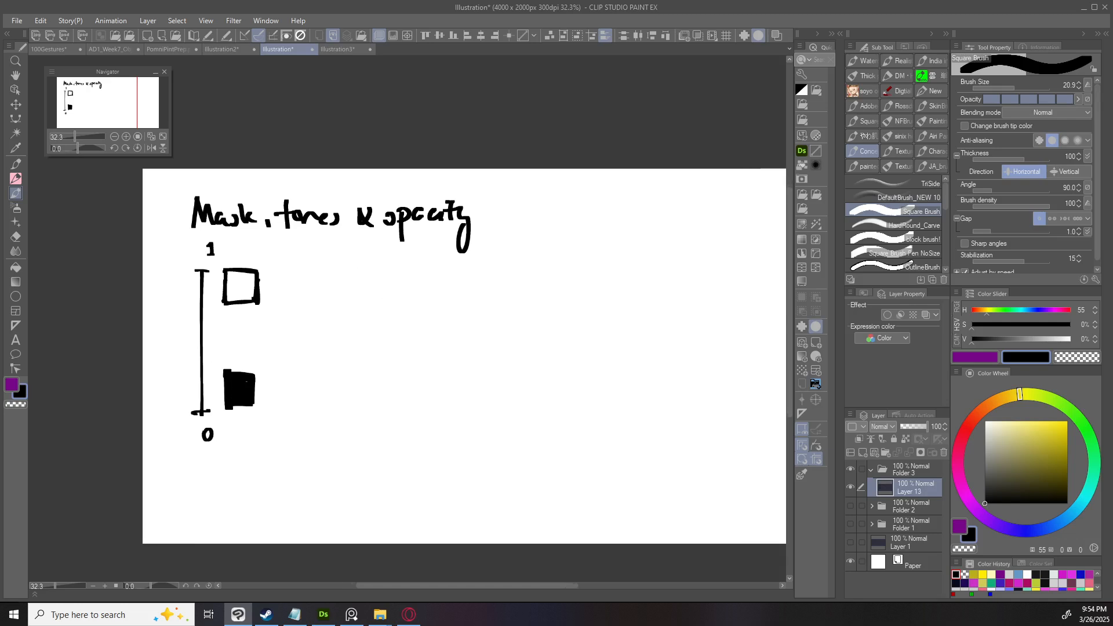
Draw a second capped vertical scale on the other side of the squares, labelled 0 at its upper end and 225 at its lower end.
key(ctrl+z)
mouse_move(302, 270)
mouse_down()
mouse_move(316, 269)
mouse_move(318, 406)
mouse_move(294, 439)
mouse_up()
drag(295, 428, 306, 438)
drag(316, 428, 308, 440)
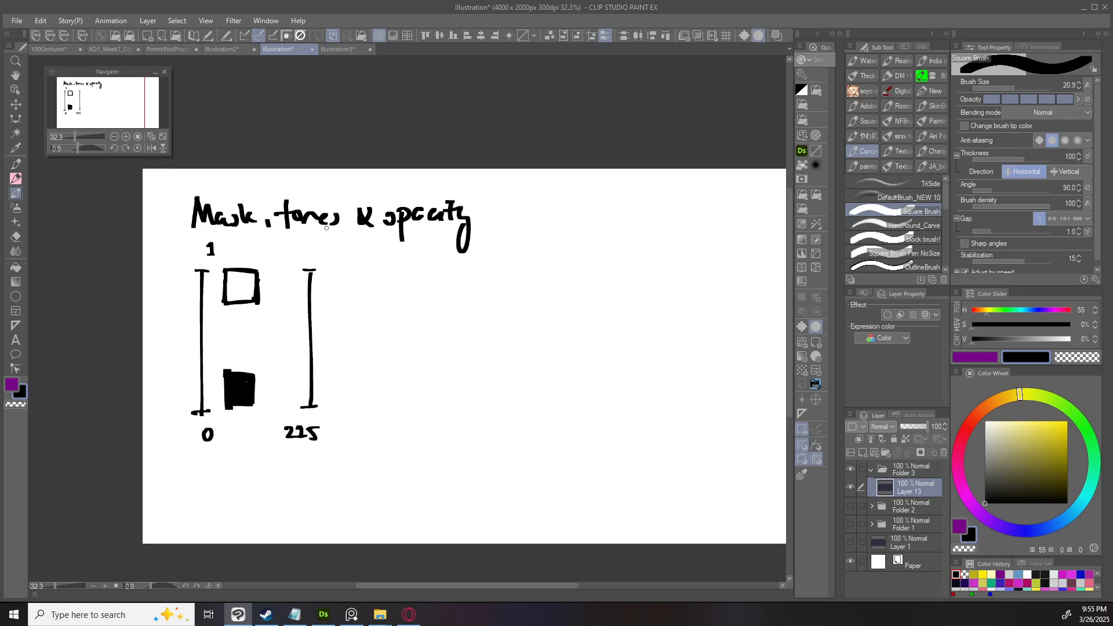
drag(300, 247, 301, 247)
drag(377, 249, 401, 252)
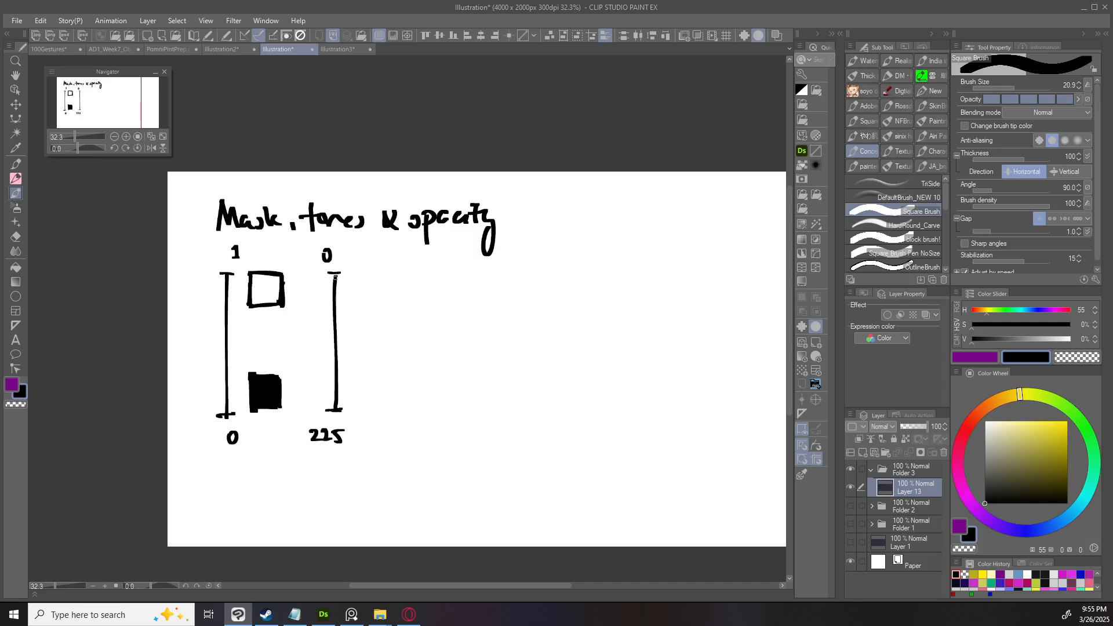
mouse_move(419, 289)
mouse_down()
mouse_move(349, 287)
mouse_move(308, 367)
mouse_move(309, 416)
mouse_up()
key(ctrl+z)
mouse_move(302, 272)
mouse_down()
mouse_move(303, 404)
mouse_move(369, 400)
mouse_up()
key(ctrl+z)
drag(302, 400, 393, 402)
key(ctrl+z)
drag(302, 400, 399, 404)
key(ctrl+z)
key(ctrl+z)
drag(303, 400, 435, 401)
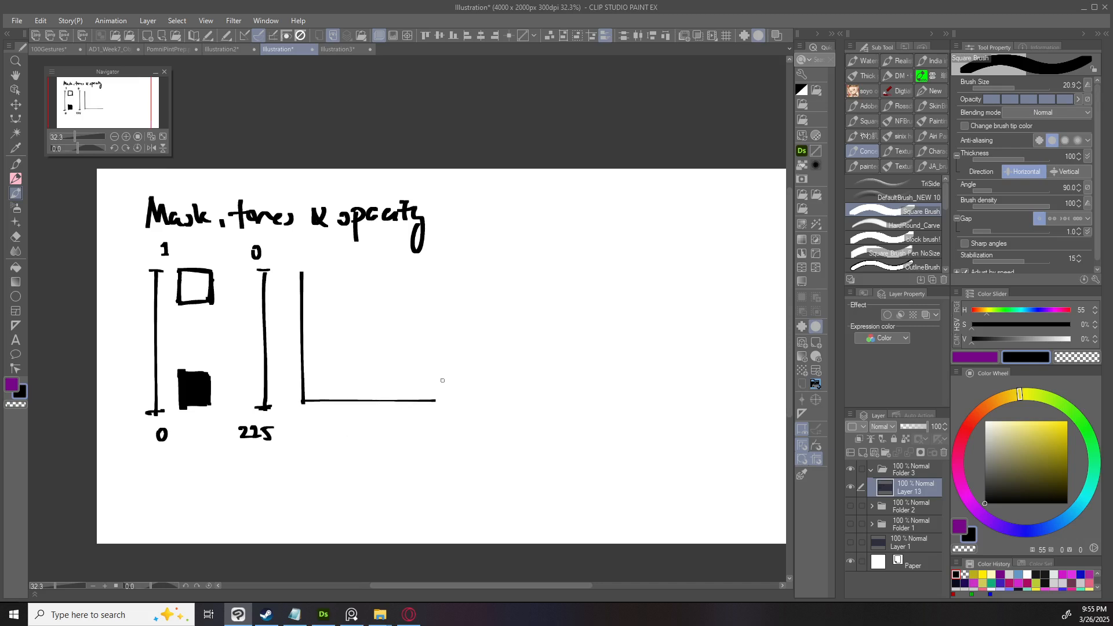
key(ctrl+z)
key(ctrl+z)
drag(421, 254, 463, 255)
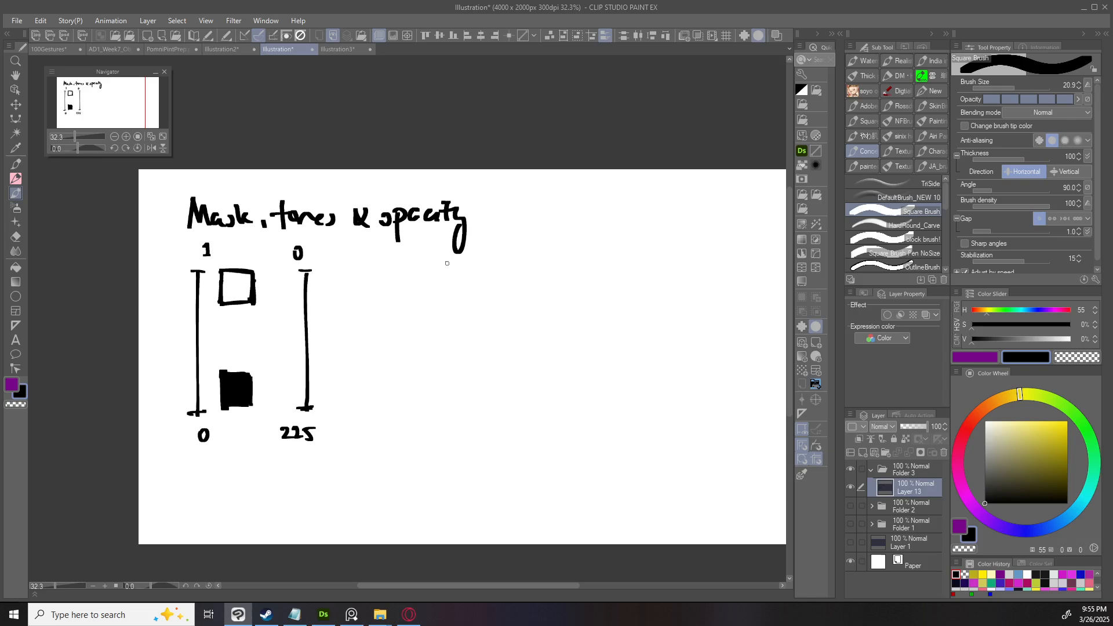
drag(415, 315, 417, 306)
mouse_move(362, 357)
mouse_down()
mouse_move(319, 333)
mouse_move(377, 332)
mouse_up()
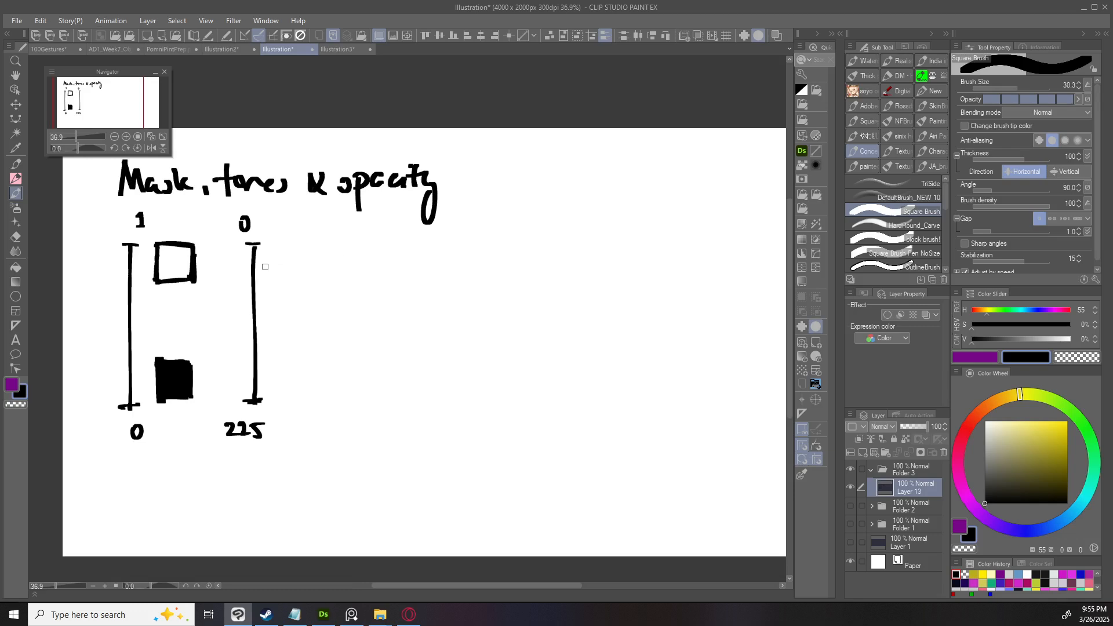
drag(211, 297, 241, 299)
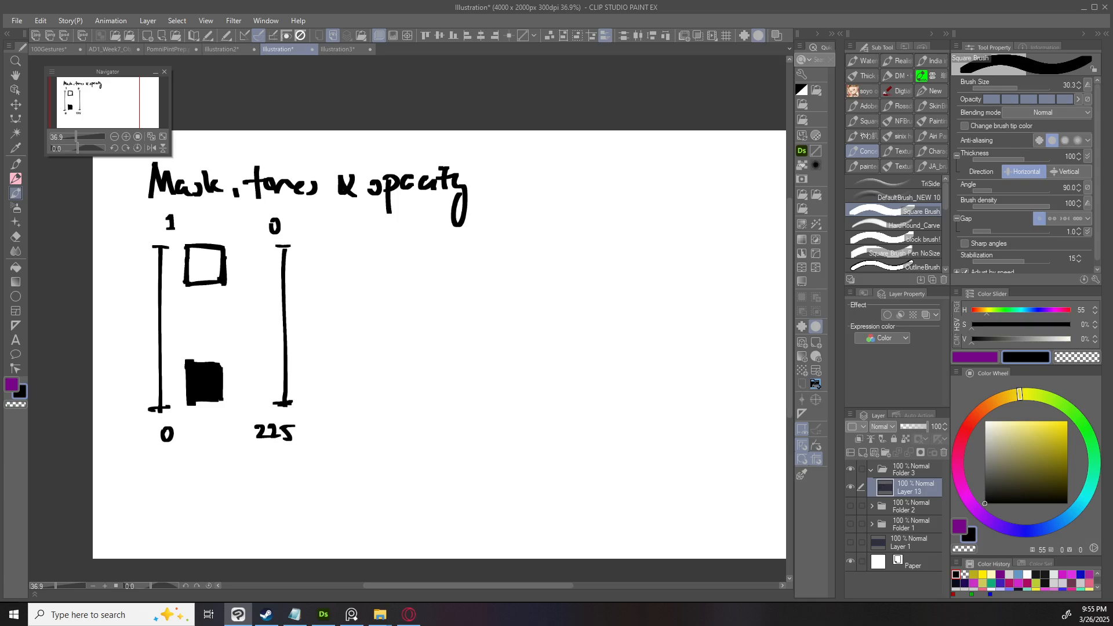
mouse_move(985, 503)
mouse_down()
mouse_move(985, 422)
mouse_move(984, 502)
mouse_move(985, 425)
mouse_move(1057, 442)
mouse_move(1020, 501)
mouse_move(985, 502)
mouse_move(985, 435)
mouse_move(984, 503)
mouse_up()
mouse_move(199, 427)
mouse_down()
mouse_move(258, 409)
mouse_move(251, 415)
mouse_up()
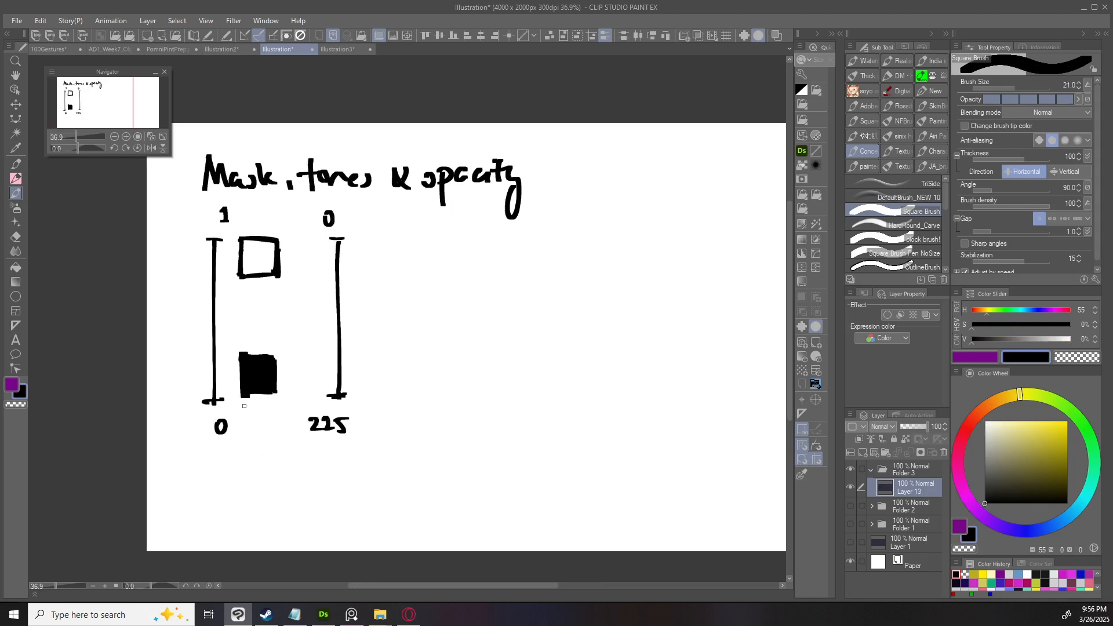
drag(241, 418, 246, 434)
drag(244, 419, 262, 431)
drag(270, 419, 276, 424)
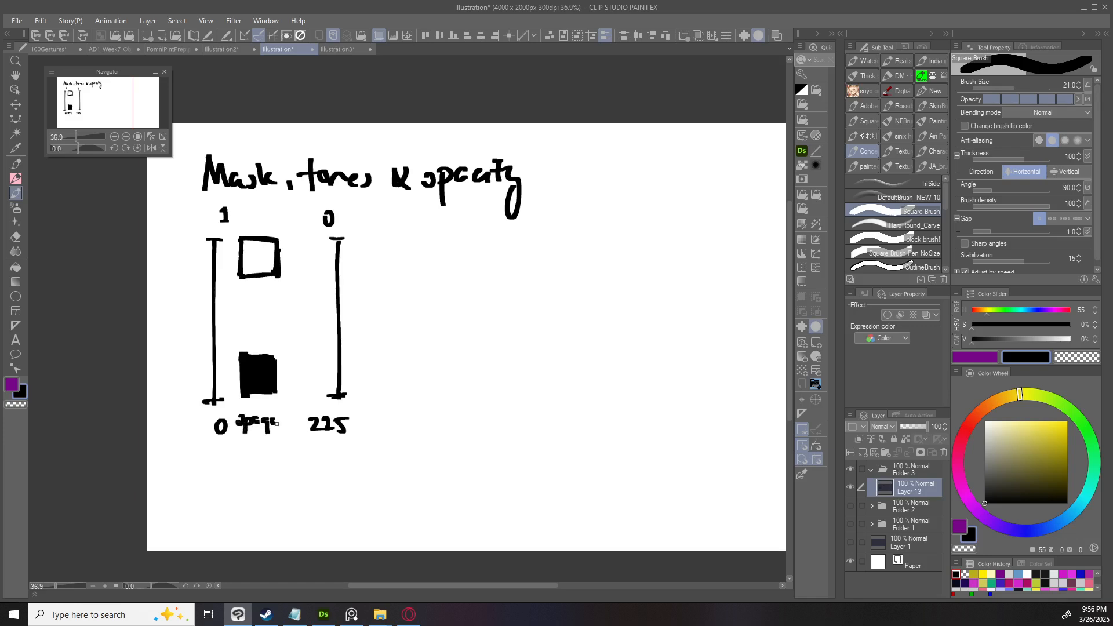
drag(323, 280, 328, 323)
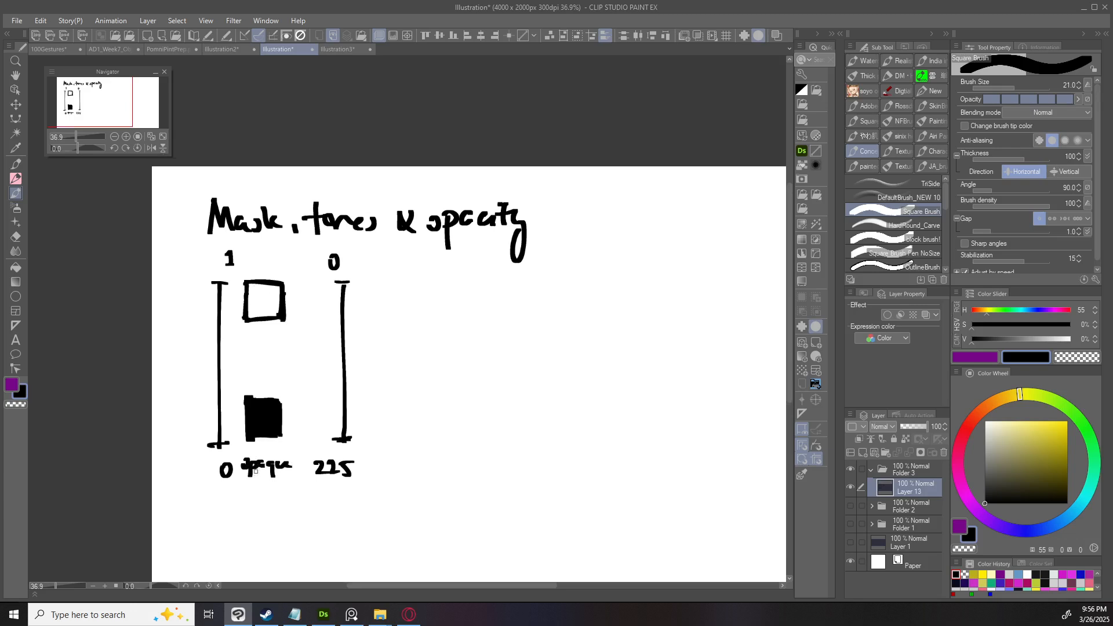
key(ctrl+z)
key(ctrl+z)
key(ctrl+z)
key(ctrl+z)
key(ctrl+z)
key(ctrl+z)
Handwrite "opaque" below the solid black square and "Transparent" above the outlined square.
scroll(301, 397, down, 3)
mouse_move(244, 418)
mouse_down()
mouse_move(281, 432)
mouse_move(281, 450)
mouse_move(294, 428)
mouse_up()
drag(295, 424, 306, 419)
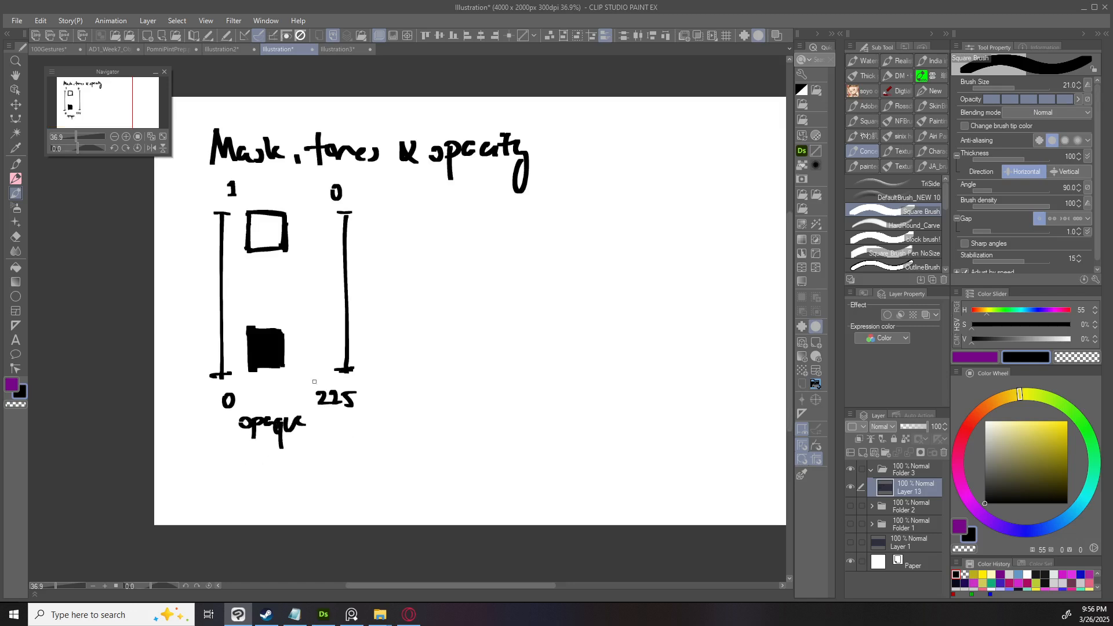
scroll(266, 249, up, 3)
mouse_move(253, 243)
mouse_down()
mouse_move(288, 251)
mouse_move(288, 264)
mouse_move(288, 253)
mouse_move(321, 252)
mouse_up()
drag(325, 240, 326, 249)
drag(319, 244, 329, 242)
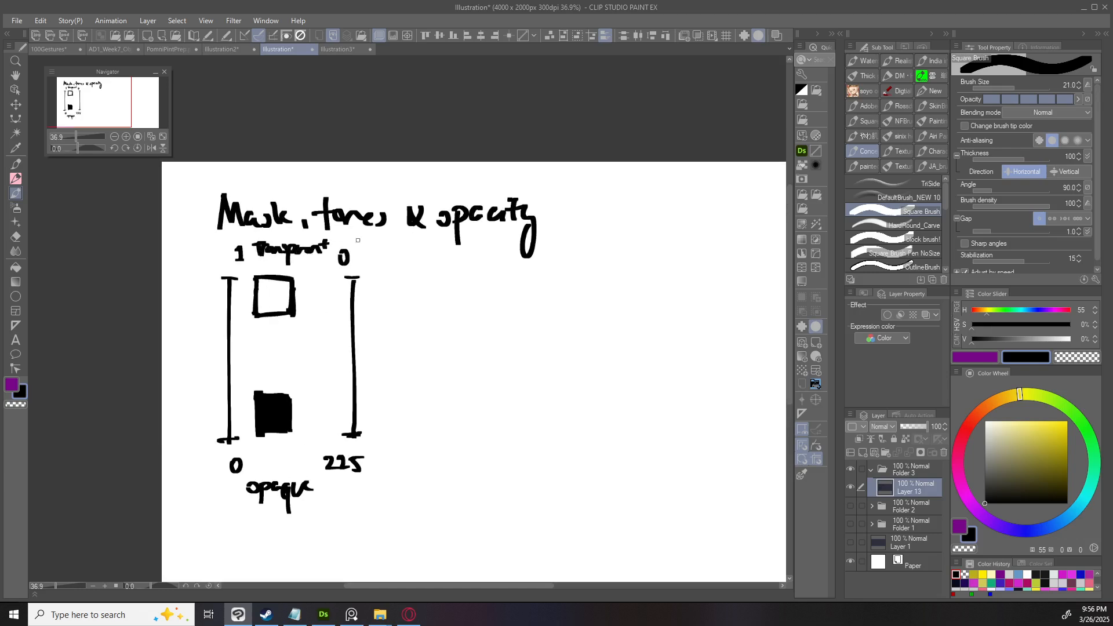
drag(423, 228, 391, 223)
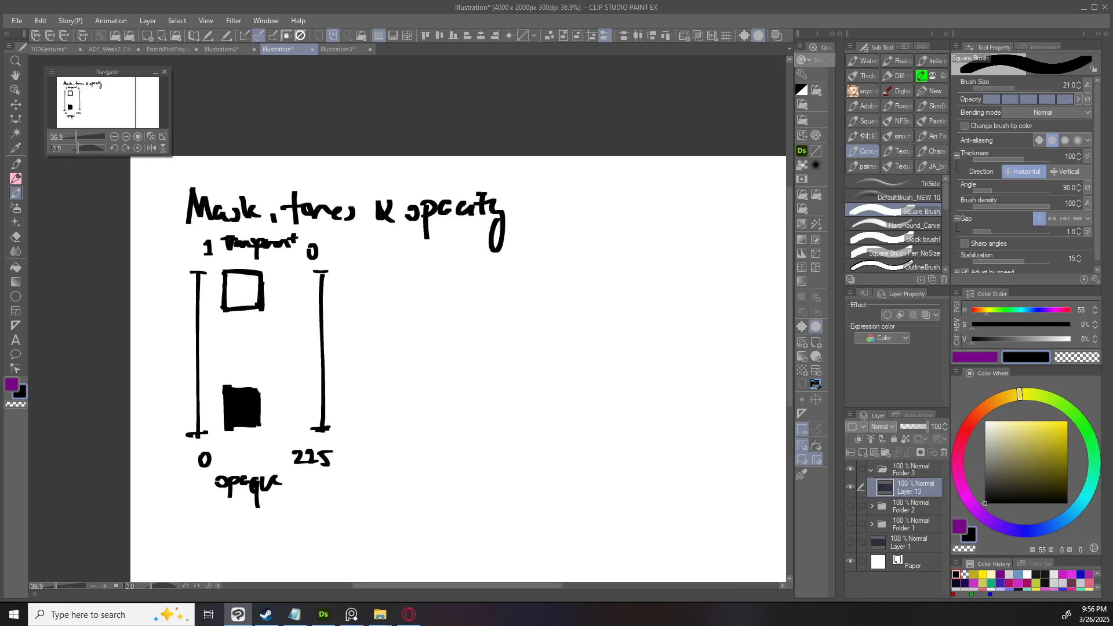
Paint a large solid black square on a new layer to the right of the scales, and add a layer mask to it.
key(ctrl+shift+n)
drag(443, 278, 377, 276)
drag(373, 346, 387, 346)
mouse_move(371, 304)
mouse_down()
mouse_move(373, 401)
mouse_move(400, 298)
mouse_move(451, 396)
mouse_move(404, 397)
mouse_move(393, 312)
mouse_move(387, 334)
mouse_move(398, 312)
mouse_move(432, 387)
mouse_move(444, 379)
mouse_move(400, 305)
mouse_move(435, 387)
mouse_up()
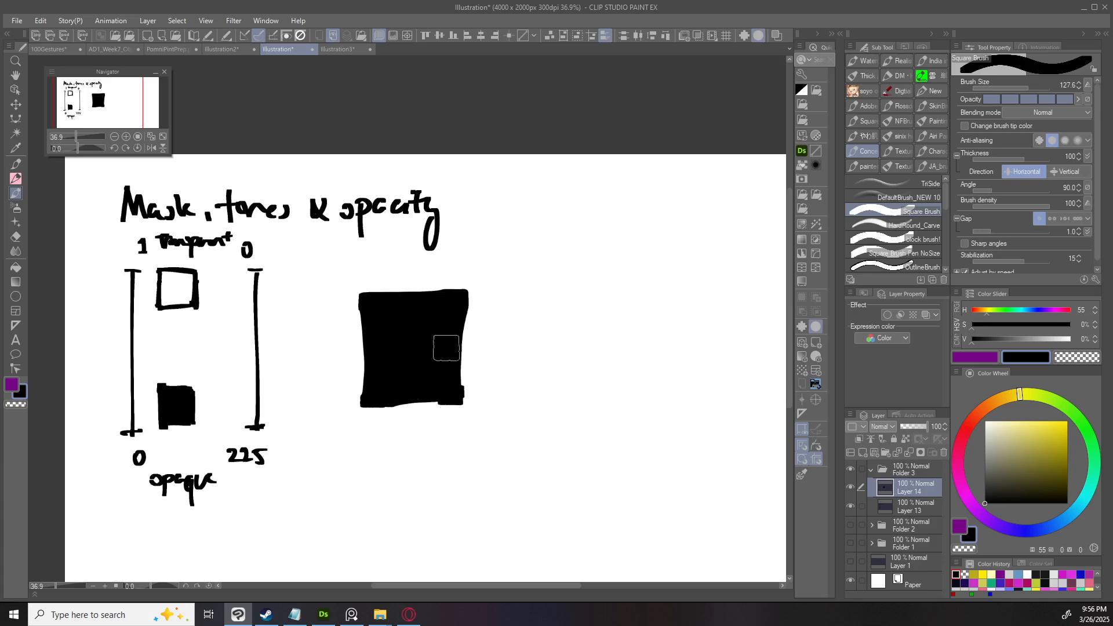
click(920, 453)
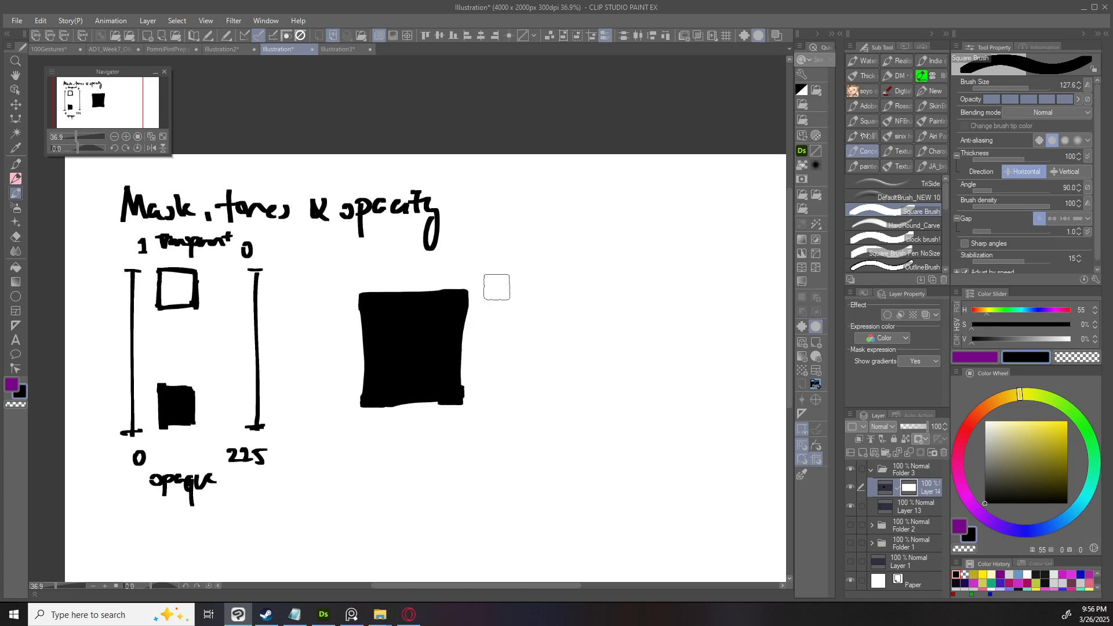
Handwrite "Opaque or transparent" on Layer 13 below the large black square.
ctrl+alt+drag(502, 299, 510, 291)
click(910, 506)
mouse_move(310, 492)
mouse_down()
mouse_move(369, 401)
mouse_move(360, 418)
mouse_up()
drag(371, 366, 377, 379)
drag(389, 367, 389, 388)
mouse_move(389, 367)
mouse_down()
mouse_move(409, 393)
mouse_move(413, 381)
mouse_up()
key(ctrl+z)
key(ctrl+z)
key(ctrl+z)
drag(433, 368, 447, 399)
mouse_move(451, 371)
mouse_down()
mouse_move(467, 378)
mouse_move(478, 368)
mouse_up()
drag(424, 414, 433, 419)
drag(436, 423, 444, 414)
drag(393, 439, 394, 464)
drag(377, 445, 406, 462)
mouse_move(406, 452)
mouse_down()
mouse_move(432, 456)
mouse_move(447, 475)
mouse_move(517, 452)
mouse_up()
Handwrite "black" beside the word Opaque and "white" beside the word transparent.
drag(588, 374, 512, 375)
drag(537, 362, 545, 373)
mouse_move(546, 353)
mouse_down()
mouse_move(555, 367)
mouse_move(532, 377)
mouse_up()
key(ctrl+z)
key(ctrl+z)
drag(538, 364, 578, 373)
mouse_move(513, 436)
mouse_down()
mouse_move(514, 446)
mouse_move(559, 450)
mouse_up()
drag(560, 444, 573, 450)
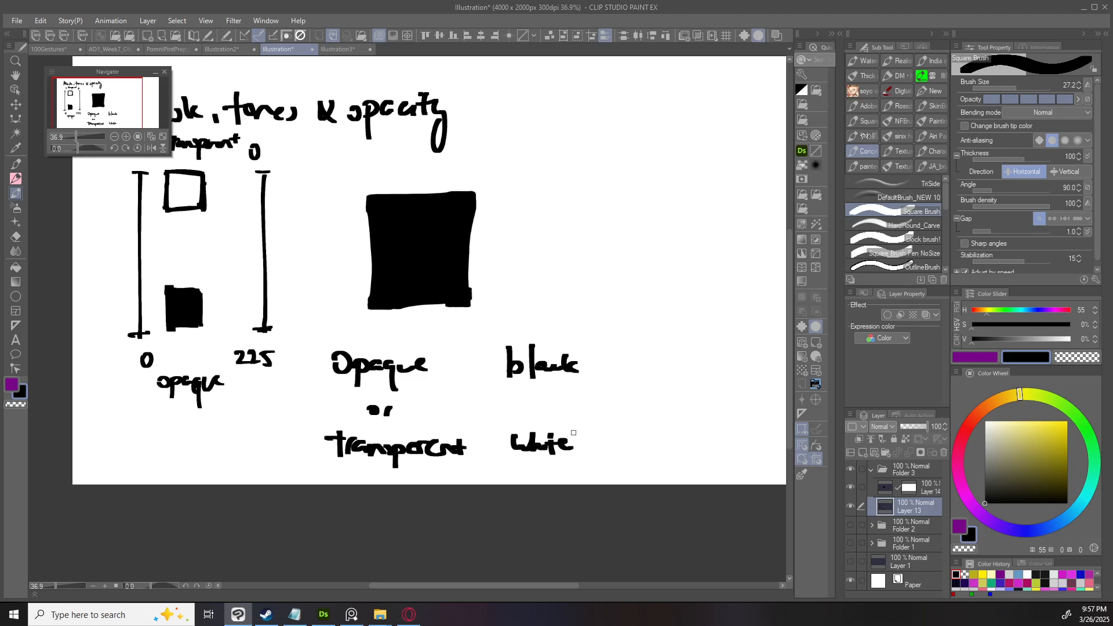
Draw a brace joining the words black and white and label it "Grey".
drag(581, 373, 585, 443)
drag(610, 396, 636, 412)
drag(638, 407, 636, 436)
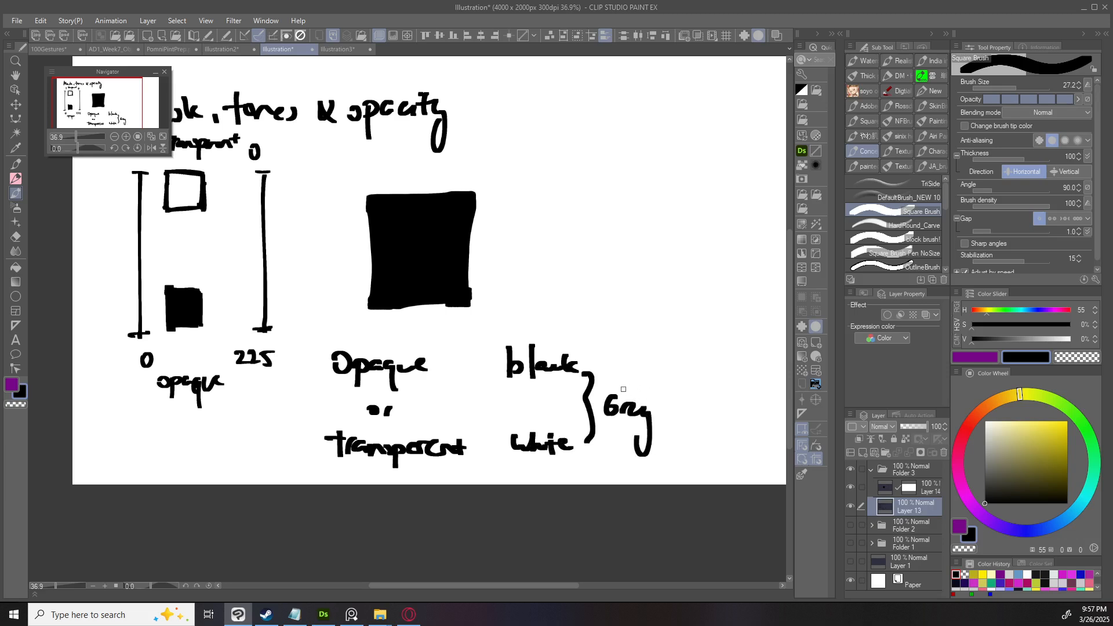
Select Layer 14's mask and erase a diagonal band across the large black square with the transparent color.
drag(489, 225, 495, 284)
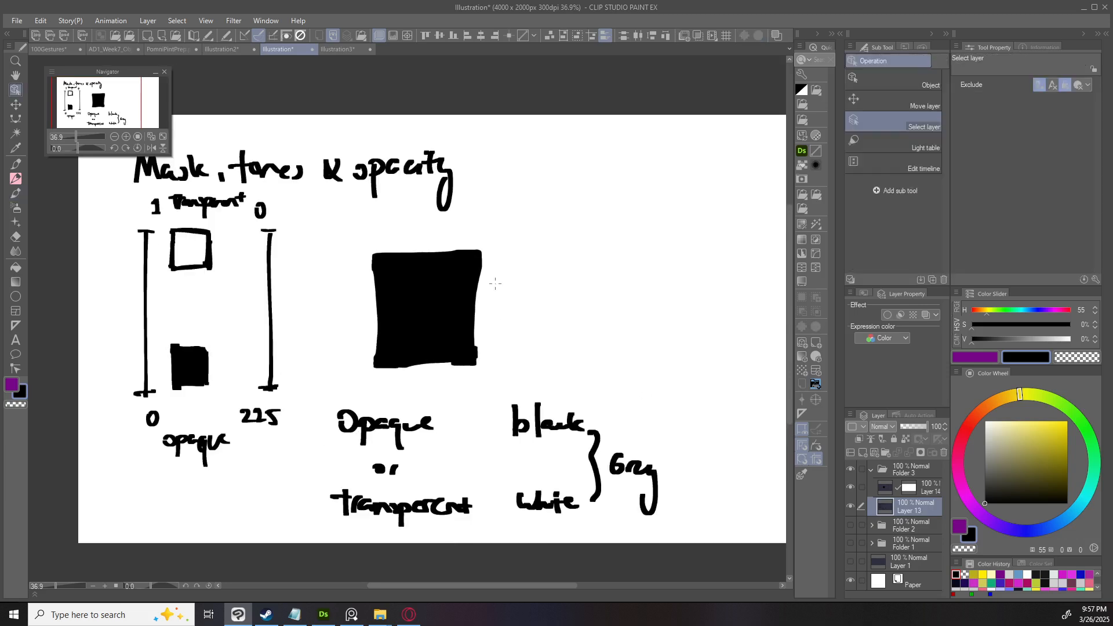
ctrl+shift+click(460, 317)
click(908, 487)
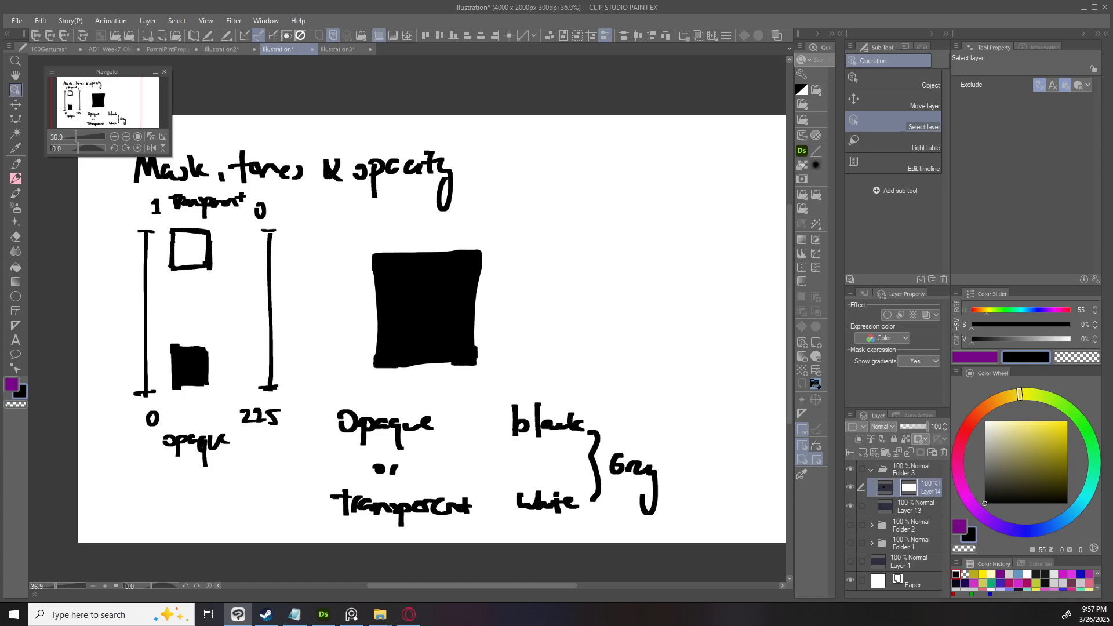
ctrl+alt+drag(473, 315, 492, 313)
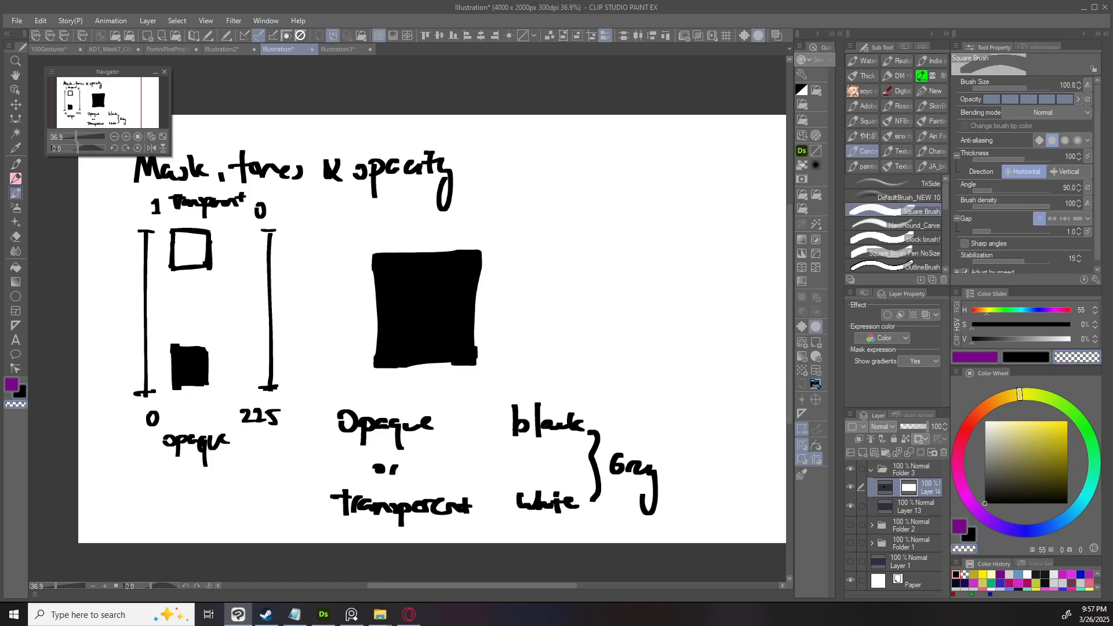
ctrl+alt+drag(46, 411, 38, 410)
drag(488, 260, 376, 361)
mouse_move(472, 277)
mouse_down()
mouse_move(377, 364)
mouse_move(490, 246)
mouse_move(480, 250)
mouse_up()
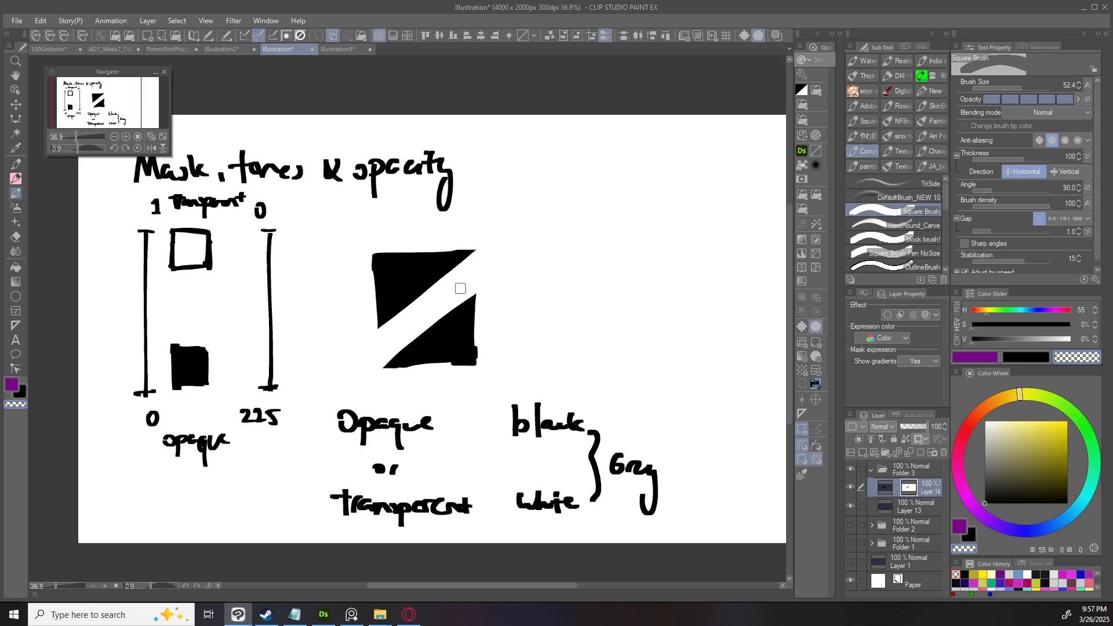
Switch from transparent to the main drawing color and set it to bright green with H 119, S 100, V 100.
scroll(502, 266, up, 1)
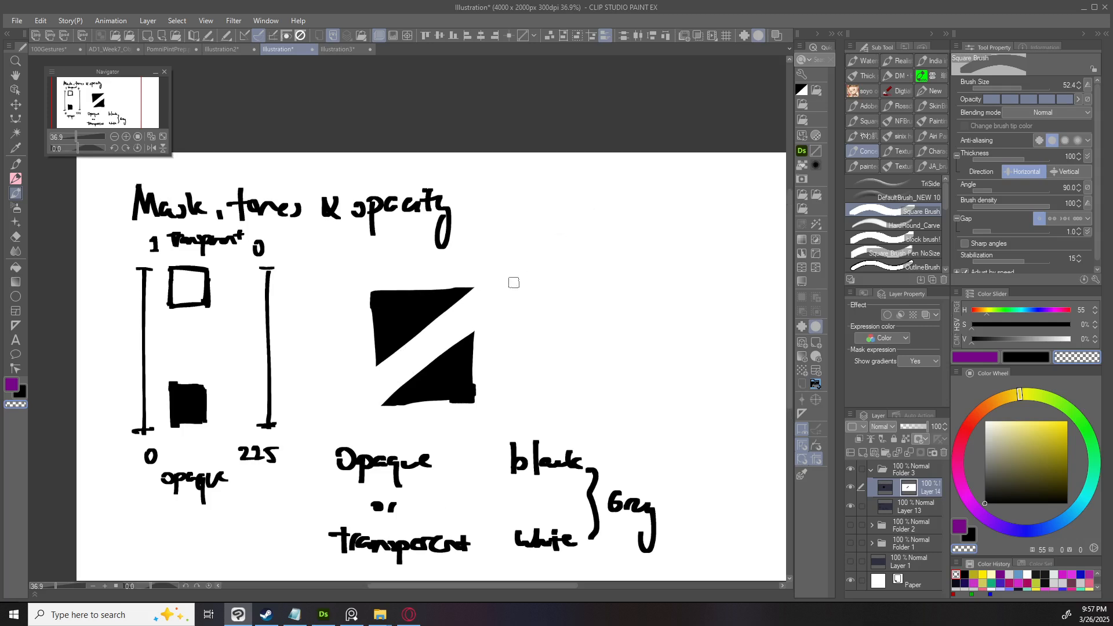
key(c)
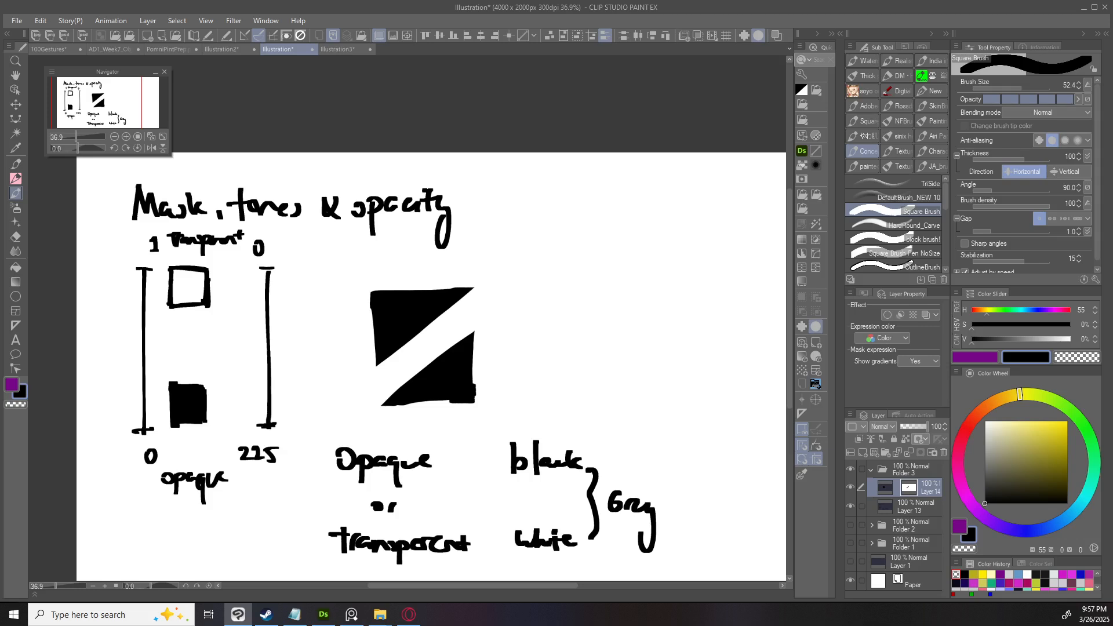
key(x)
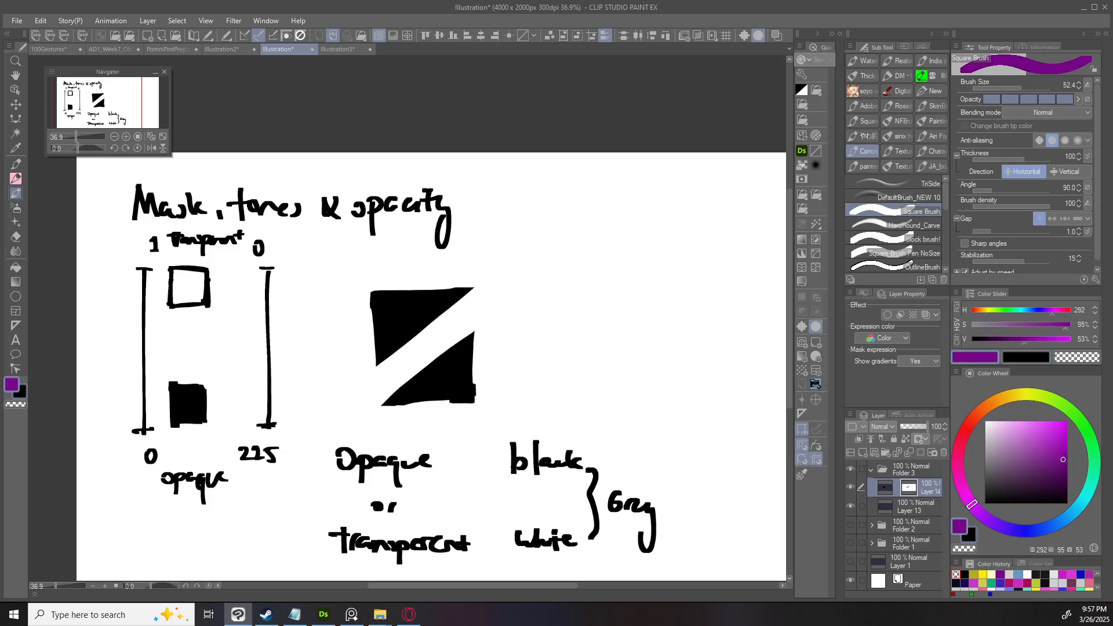
drag(1063, 459, 1061, 435)
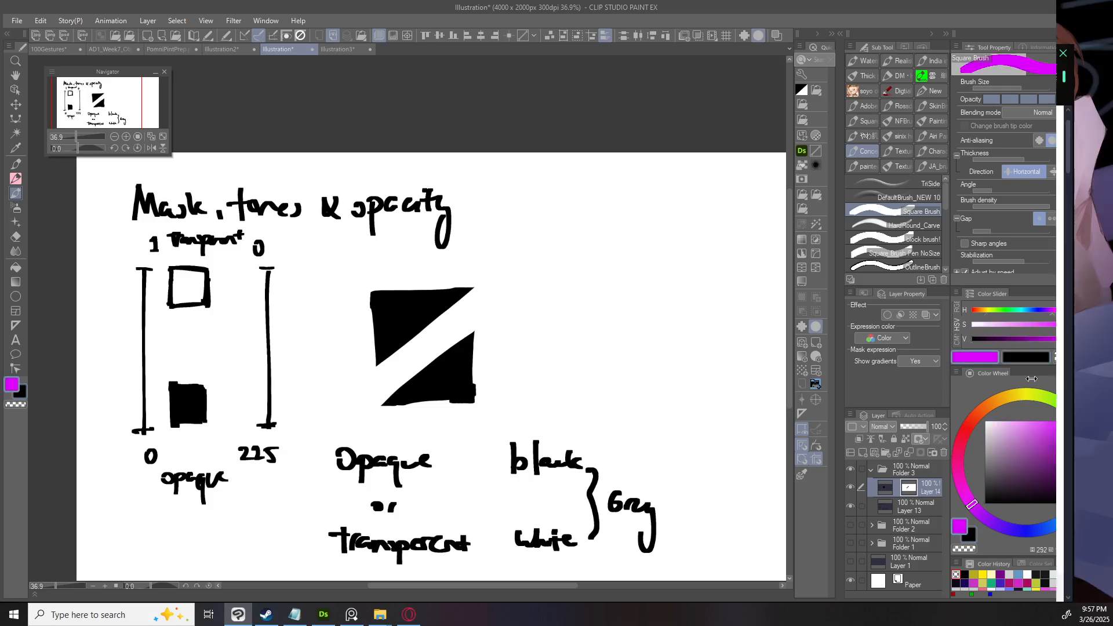
key(alt+Tab)
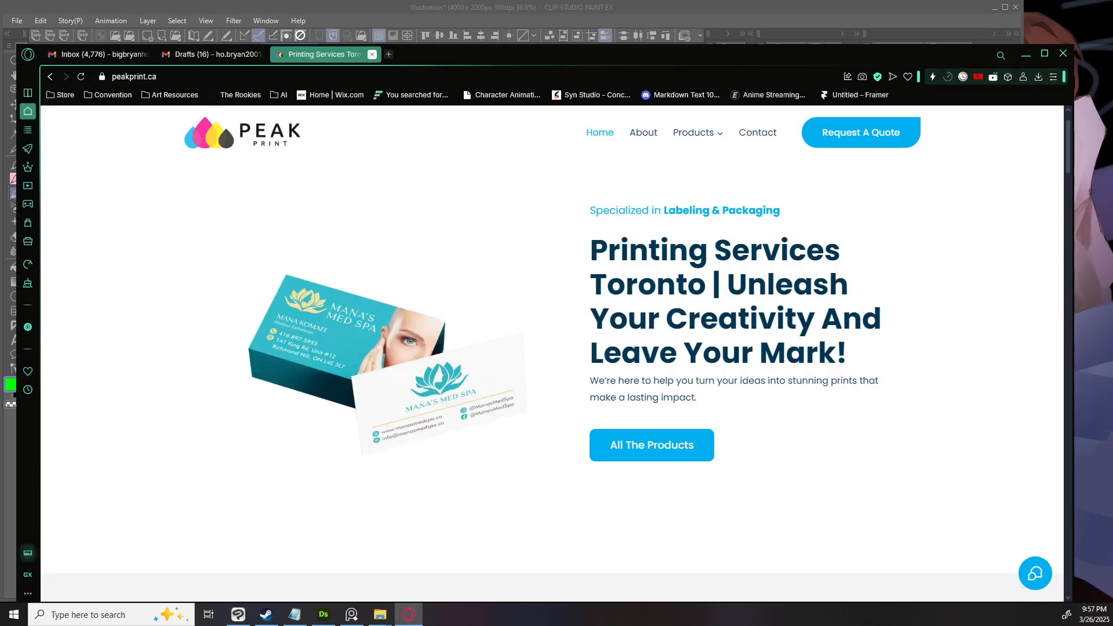
key(alt+Tab)
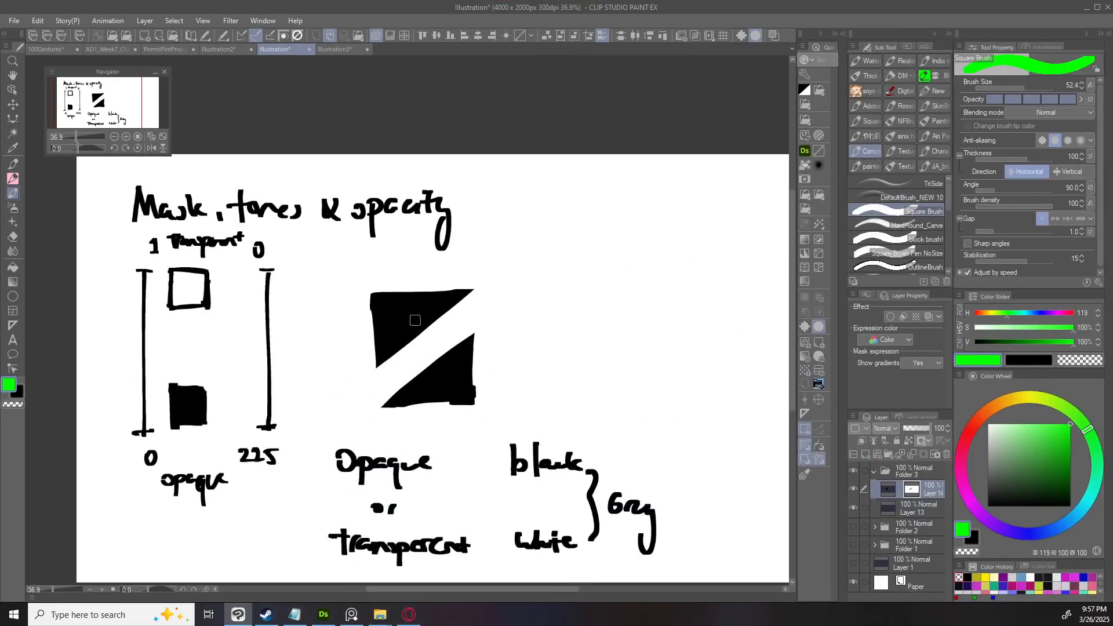
Paint back the middle of the erased diagonal band on Layer 14's mask with the main drawing color.
drag(416, 324, 420, 372)
key(ctrl+z)
mouse_move(419, 334)
mouse_down()
mouse_move(420, 379)
mouse_move(437, 333)
mouse_move(409, 359)
mouse_move(416, 335)
mouse_move(441, 351)
mouse_move(442, 325)
mouse_up()
Erase a thin diagonal stripe through the restored part of Layer 14's mask, and paint patches of the band back in.
key(c)
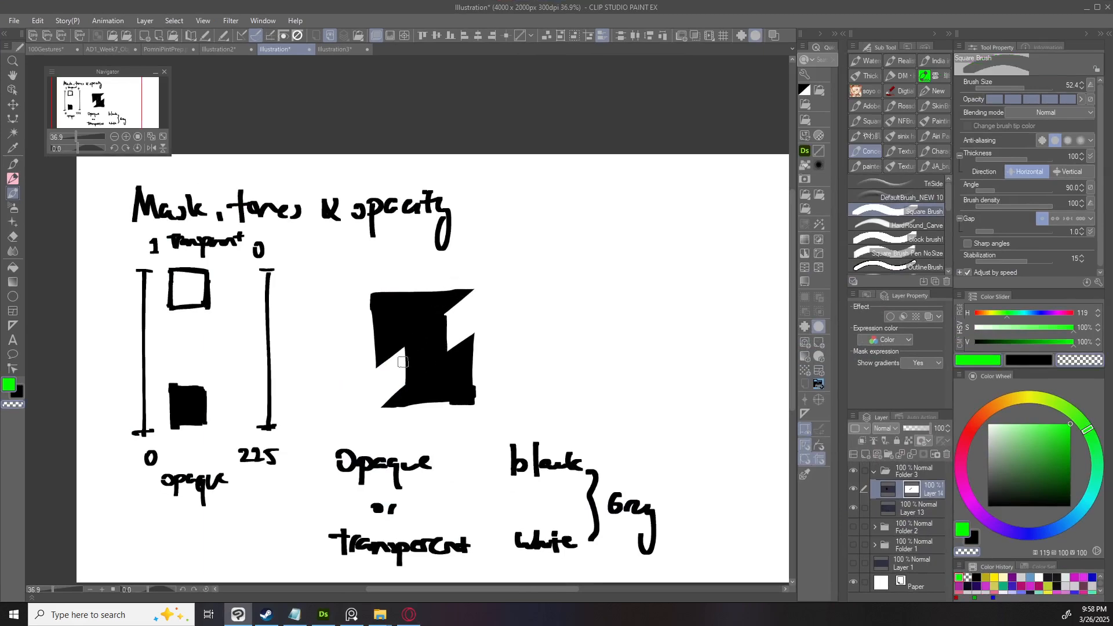
drag(403, 365, 441, 339)
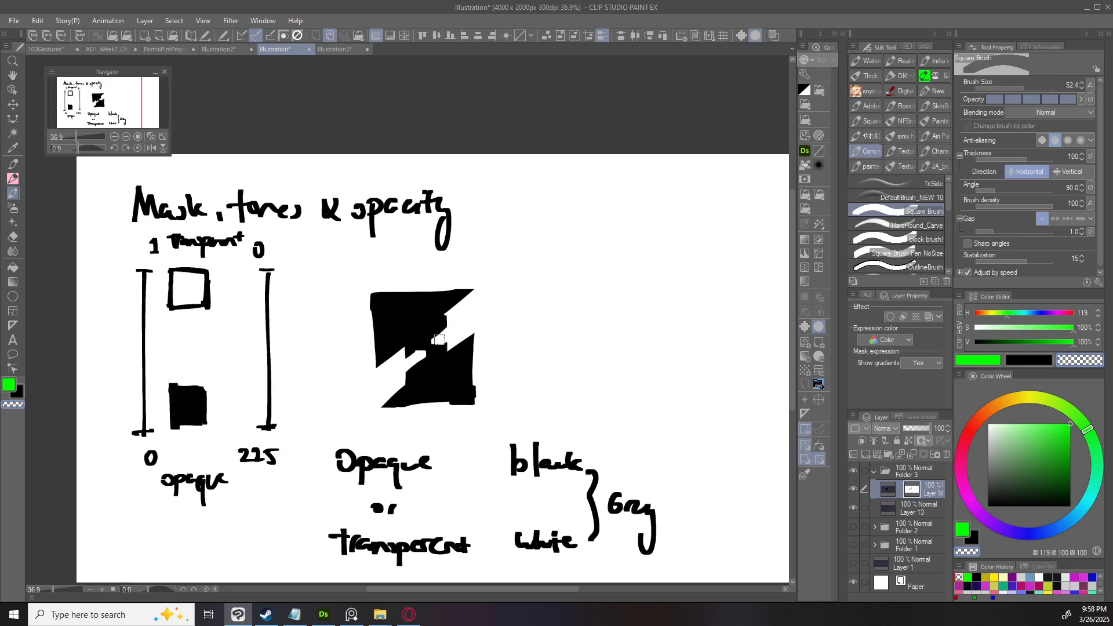
key(c)
mouse_move(419, 350)
mouse_down()
mouse_move(435, 343)
mouse_move(385, 375)
mouse_up()
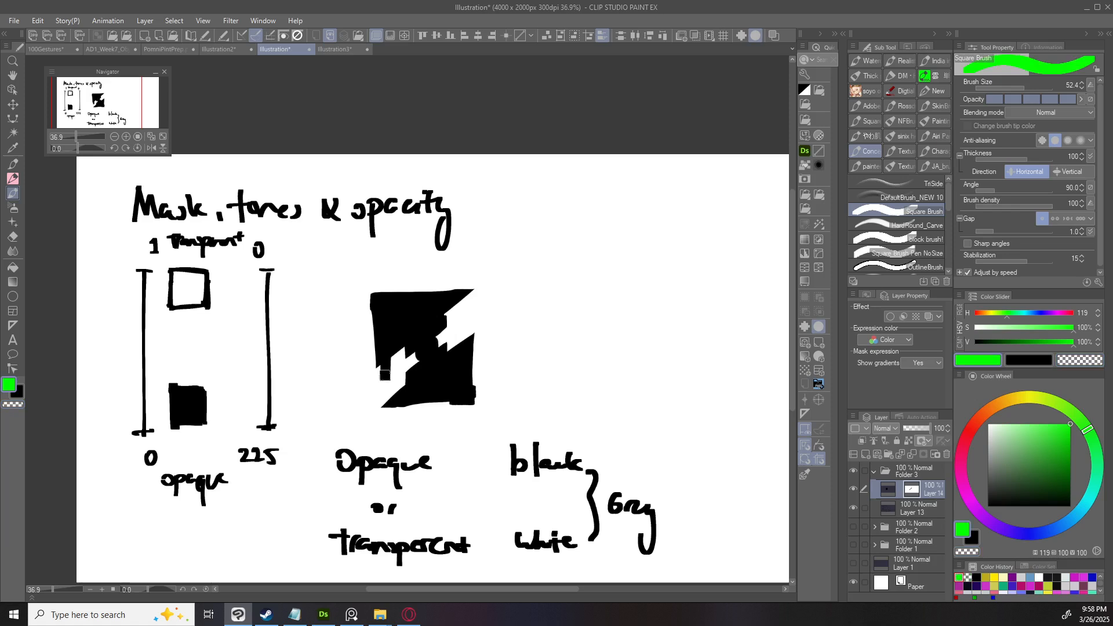
drag(462, 301, 461, 313)
drag(398, 389, 399, 396)
key(c)
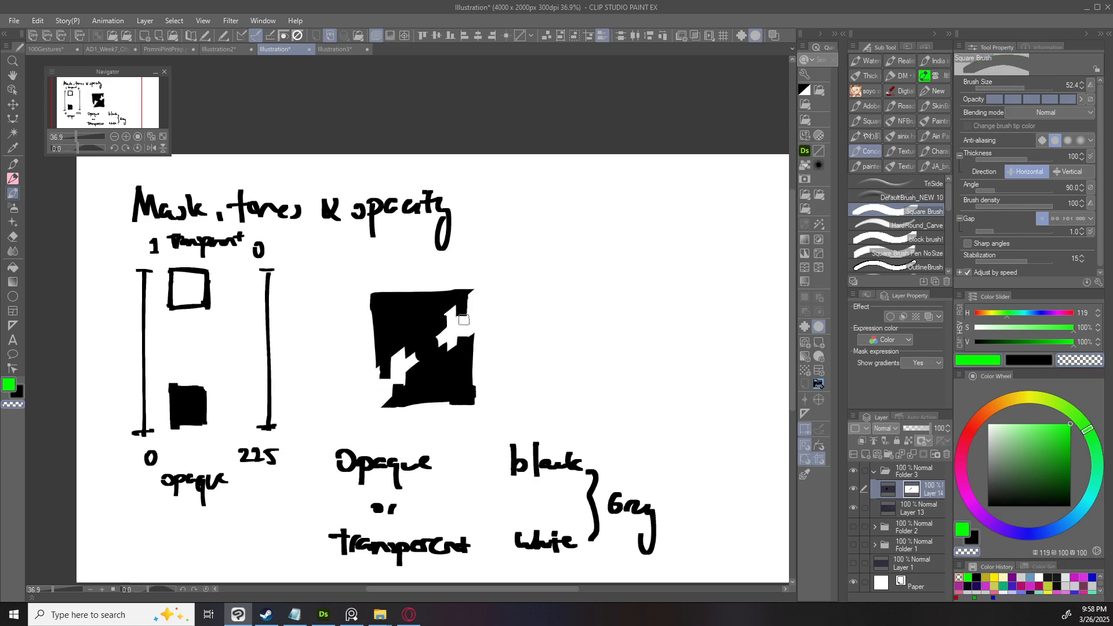
Add a new layer above Layer 14 and place it in its own folder.
drag(542, 302, 549, 331)
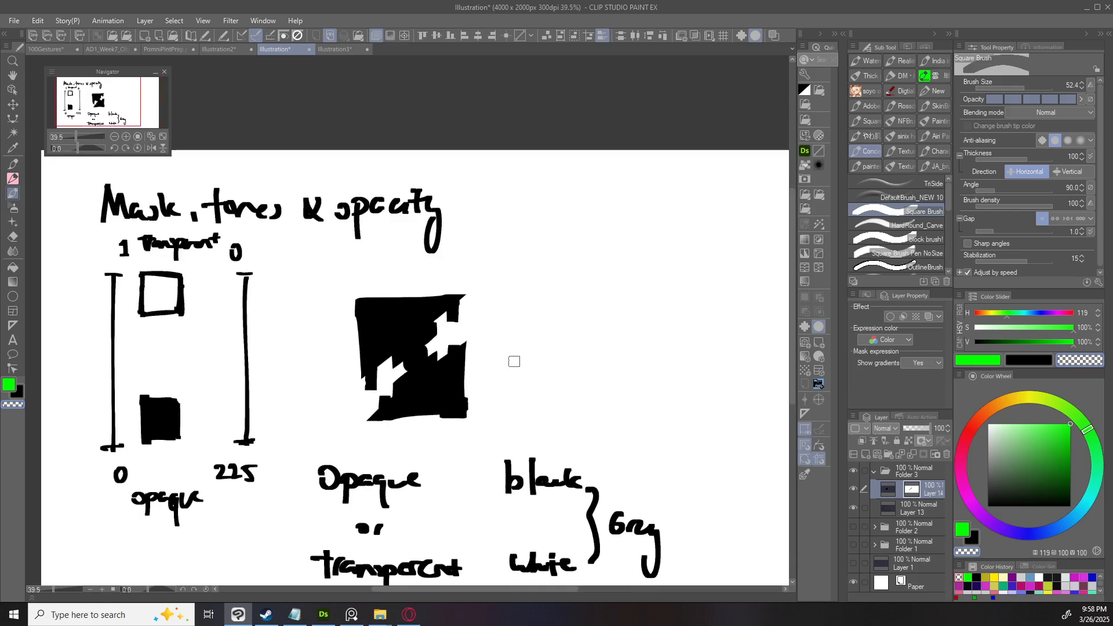
drag(493, 342, 467, 314)
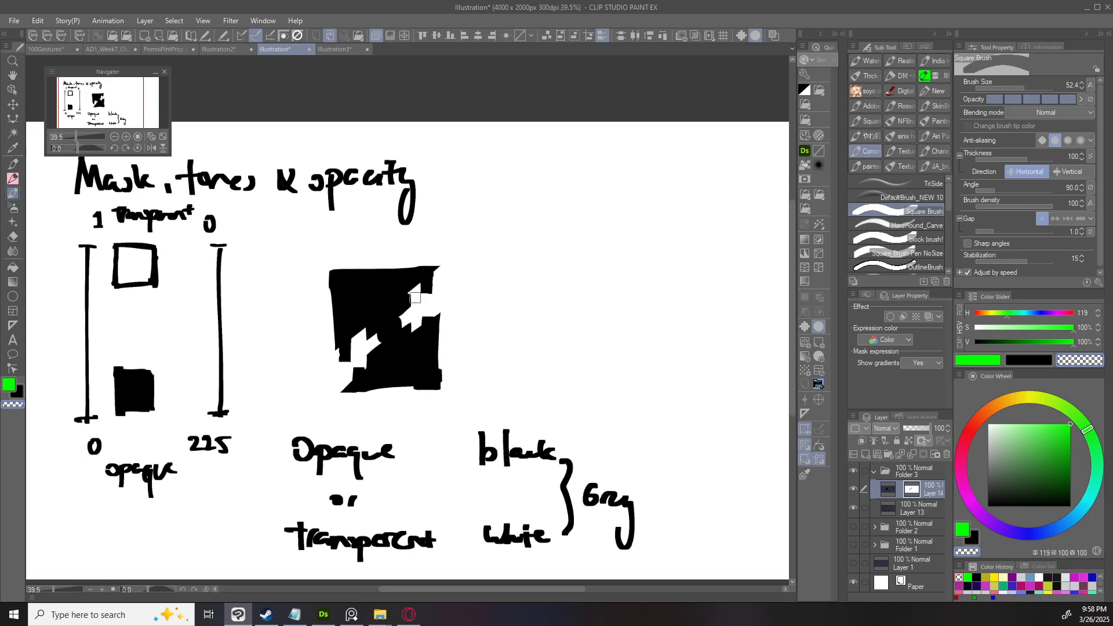
drag(405, 295, 424, 292)
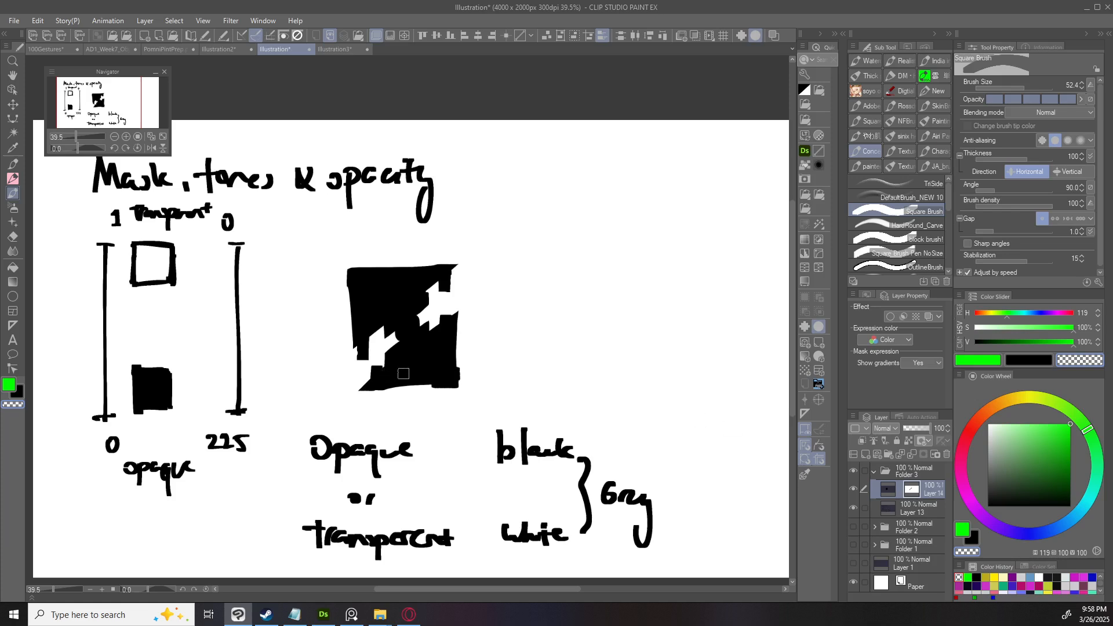
drag(531, 380, 434, 378)
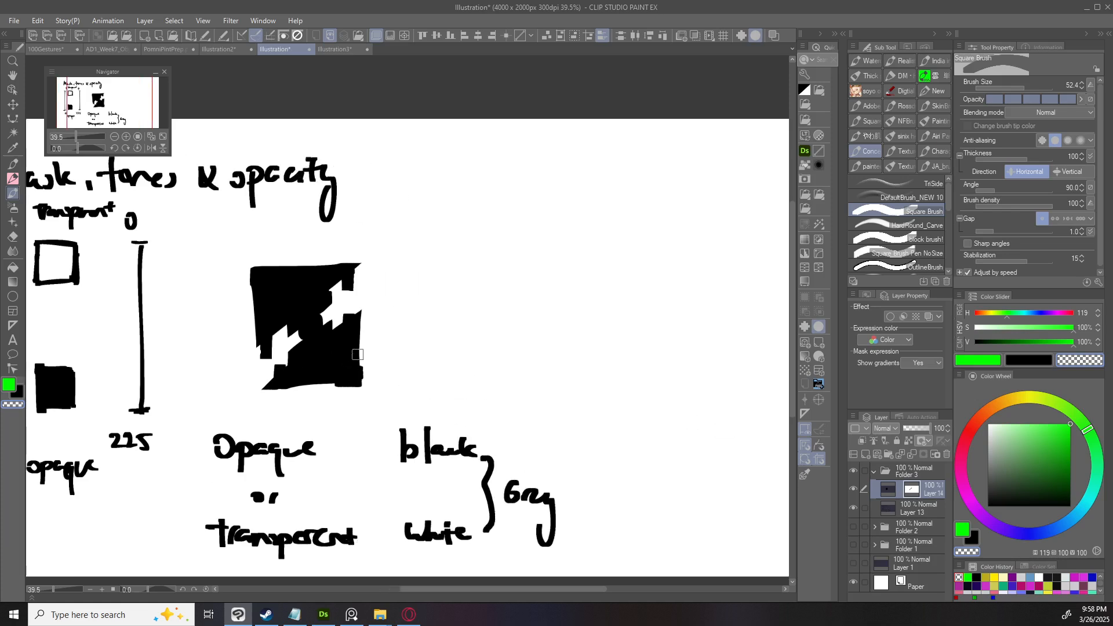
key(ctrl+shift+n)
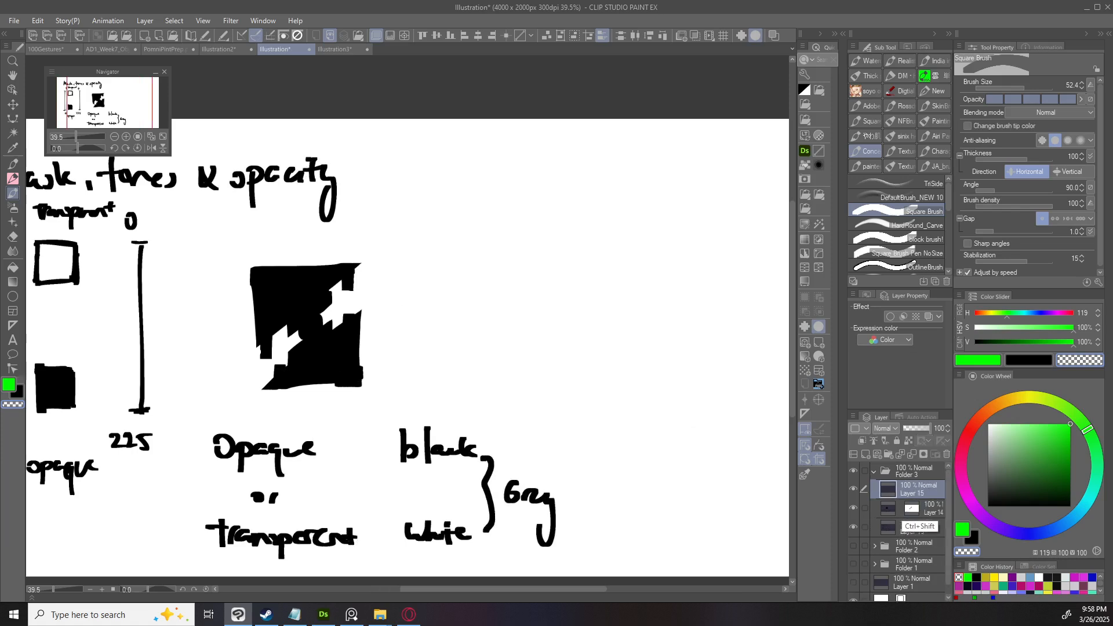
key(ctrl+z)
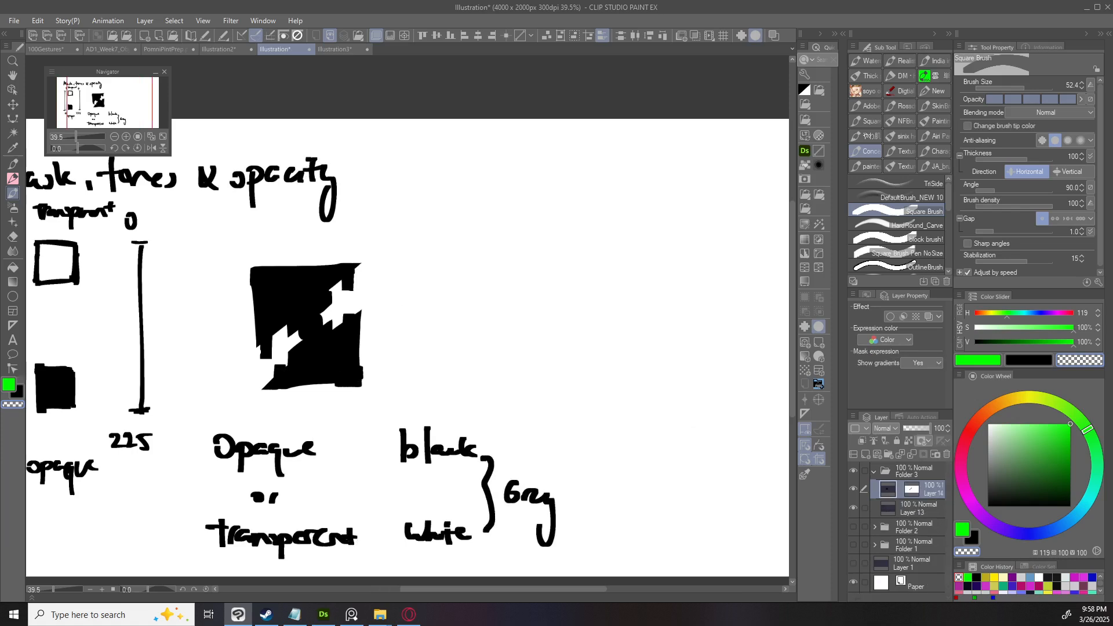
key(ctrl+shift+n)
key(ctrl+g)
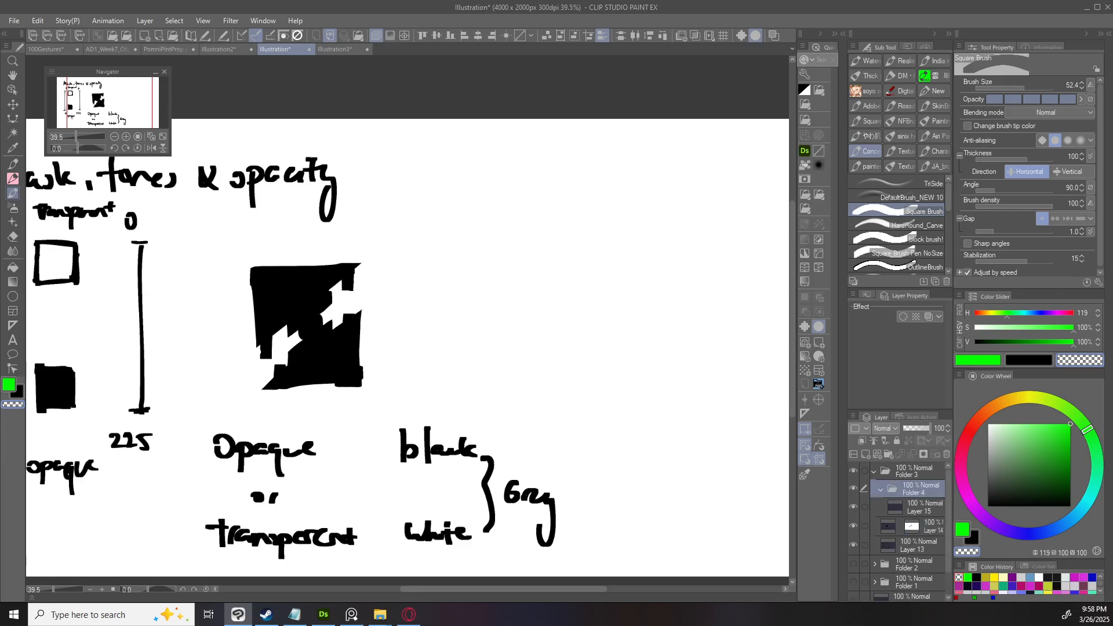
Paint a bright green block with brush size 212.3 to the right of the masked square on the folder's new layer.
click(918, 508)
mouse_move(503, 244)
mouse_down()
mouse_move(506, 330)
mouse_move(516, 239)
mouse_up()
key(ctrl+z)
ctrl+alt+drag(514, 301, 538, 301)
mouse_move(506, 254)
mouse_down()
mouse_move(512, 340)
mouse_move(544, 322)
mouse_up()
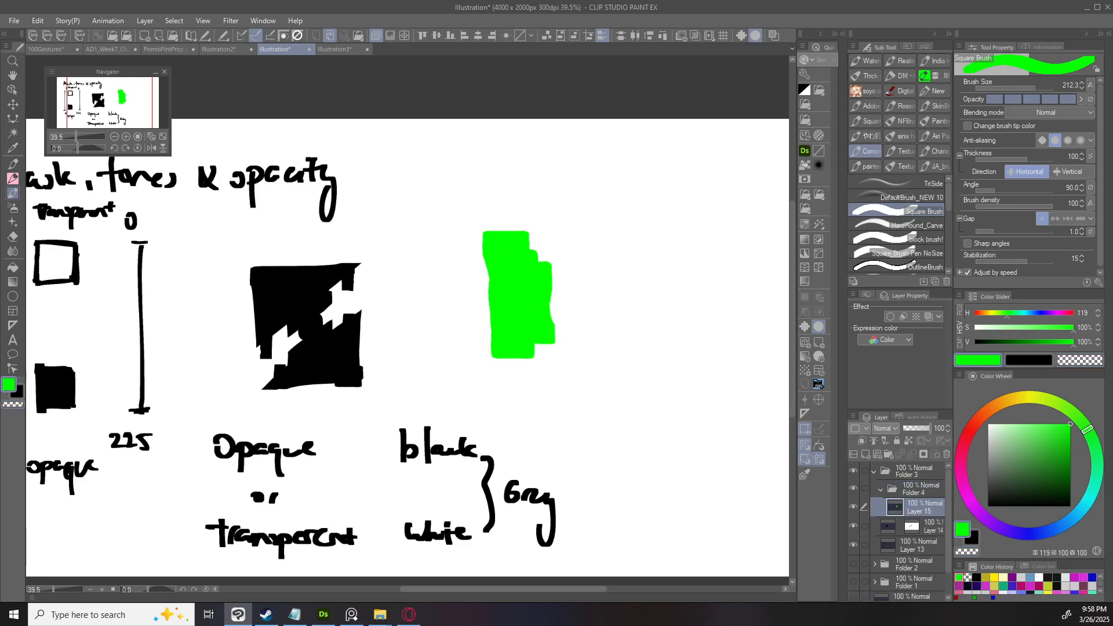
Add a layer and paint a yellow block (H 59, S 100, V 100) beside the green one.
key(ctrl+shift+n)
click(1028, 397)
mouse_move(588, 258)
mouse_down()
mouse_move(610, 339)
mouse_move(610, 327)
mouse_up()
drag(708, 306, 631, 294)
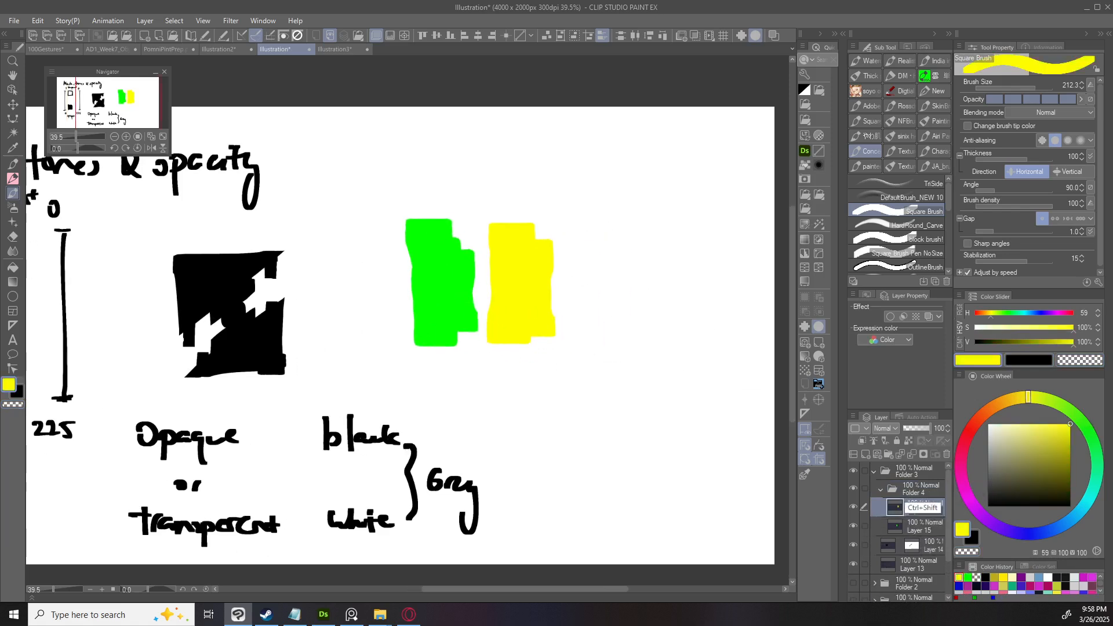
Add another layer and paint a red block (H 352, S 100, V 100) beside the yellow one.
key(ctrl+shift+n)
click(965, 439)
mouse_move(596, 252)
mouse_down()
mouse_move(602, 318)
mouse_move(637, 313)
mouse_up()
Add a layer mask to the folder holding the three color blocks and switch to the transparent color.
click(921, 488)
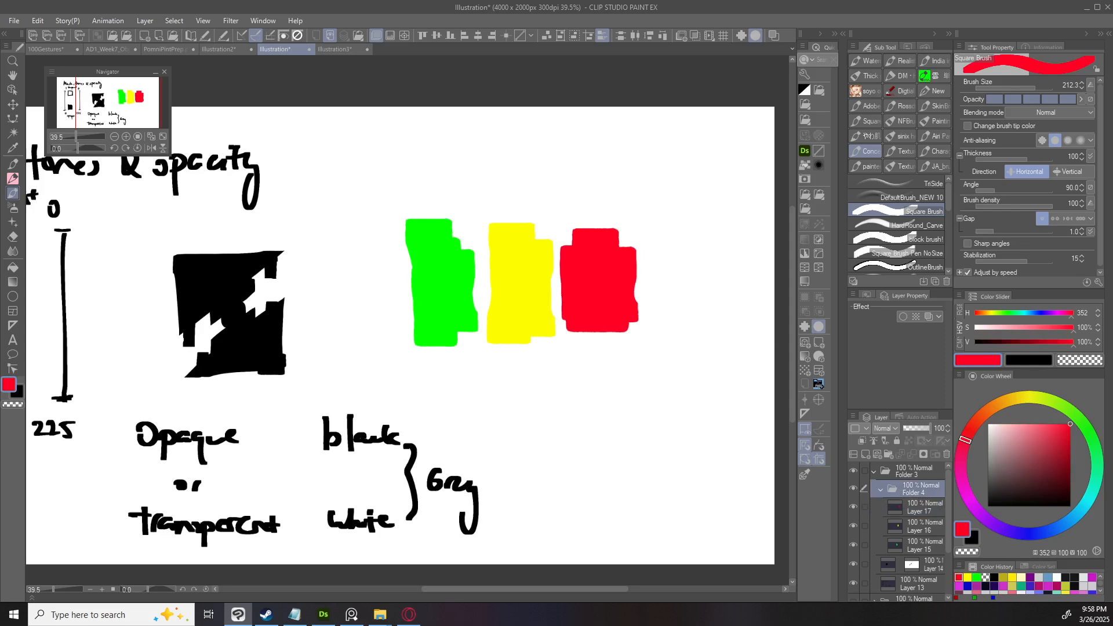
click(923, 454)
key(c)
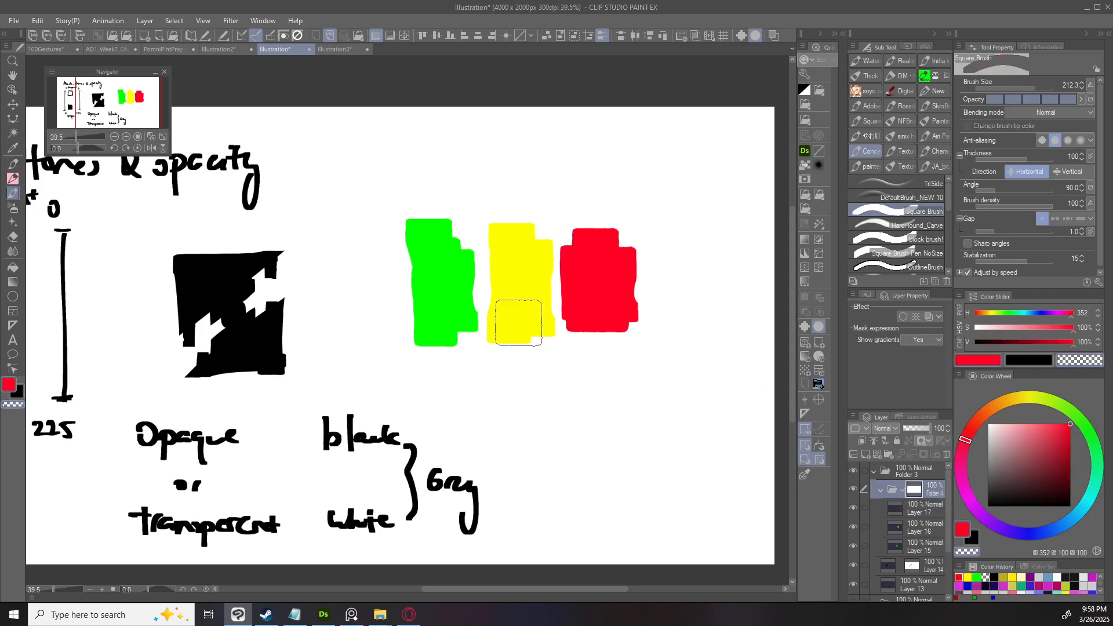
Erase a horizontal band across the green, yellow and red blocks on the folder's mask with brush size 102.
mouse_move(495, 338)
ctrl+alt+mouse_down()
mouse_move(482, 338)
mouse_move(491, 338)
ctrl+alt+mouse_up()
mouse_move(355, 290)
mouse_down()
mouse_move(355, 321)
mouse_move(692, 305)
mouse_up()
key(ctrl+z)
drag(408, 313, 637, 313)
mouse_move(528, 315)
mouse_down()
mouse_move(498, 311)
mouse_move(537, 294)
mouse_move(524, 321)
mouse_move(439, 327)
mouse_up()
key(ctrl+z)
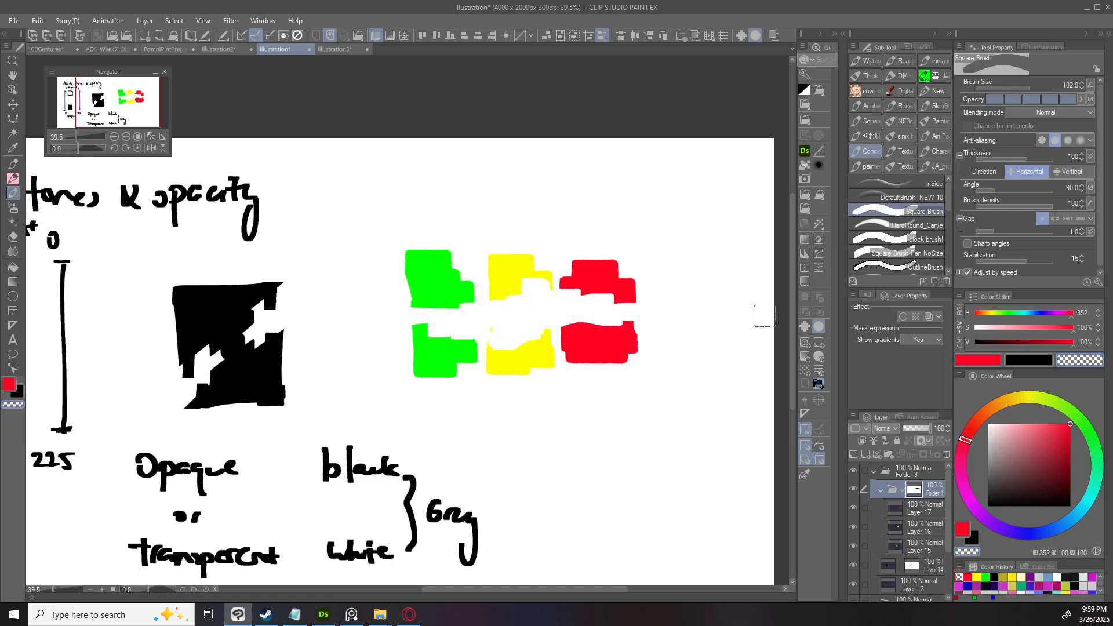
Undo all the strokes that erased the three color blocks on the folder's mask.
key(ctrl+z)
key(ctrl+z)
key(ctrl+z)
key(ctrl+z)
key(ctrl+z)
key(ctrl+z)
key(ctrl+z)
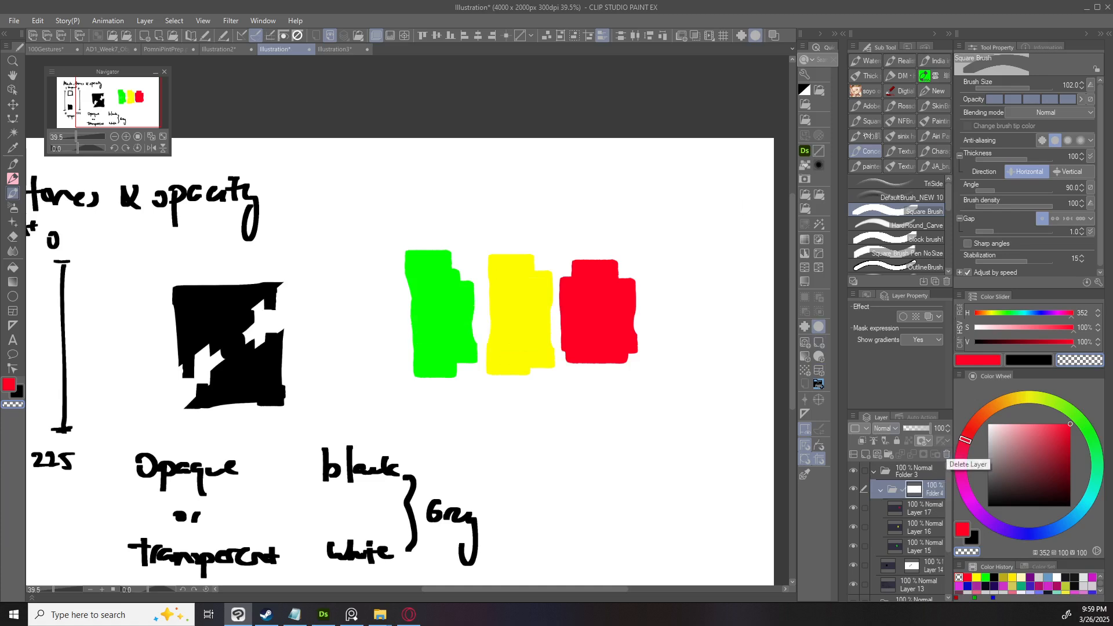
Add a new layer above the color block folder and clip it to that folder.
drag(688, 248, 614, 264)
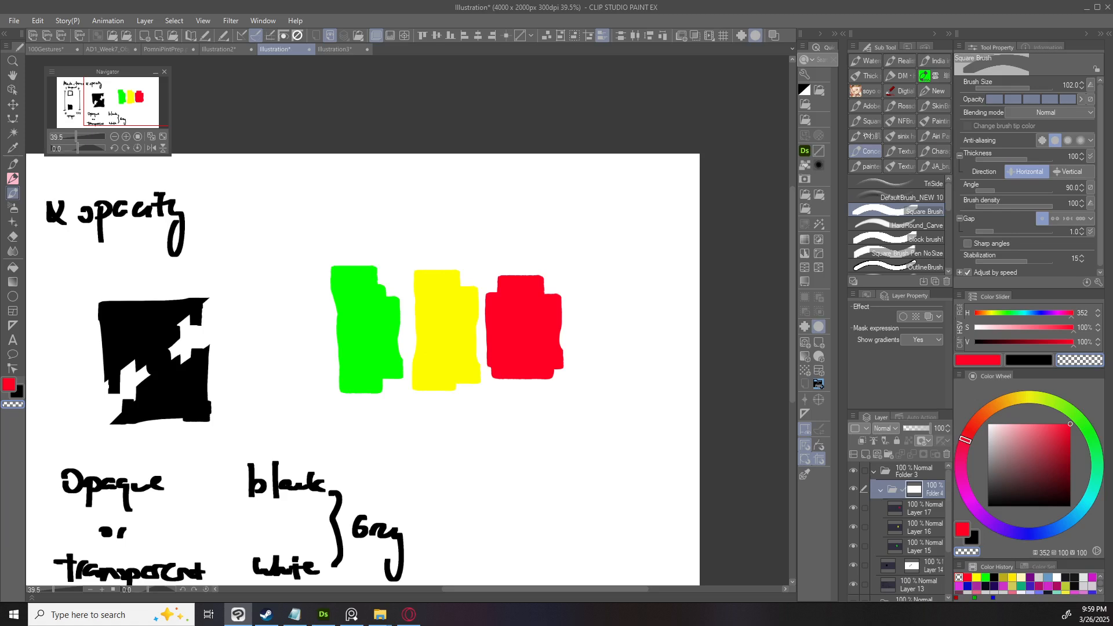
key(ctrl+shift+n)
drag(920, 508, 921, 482)
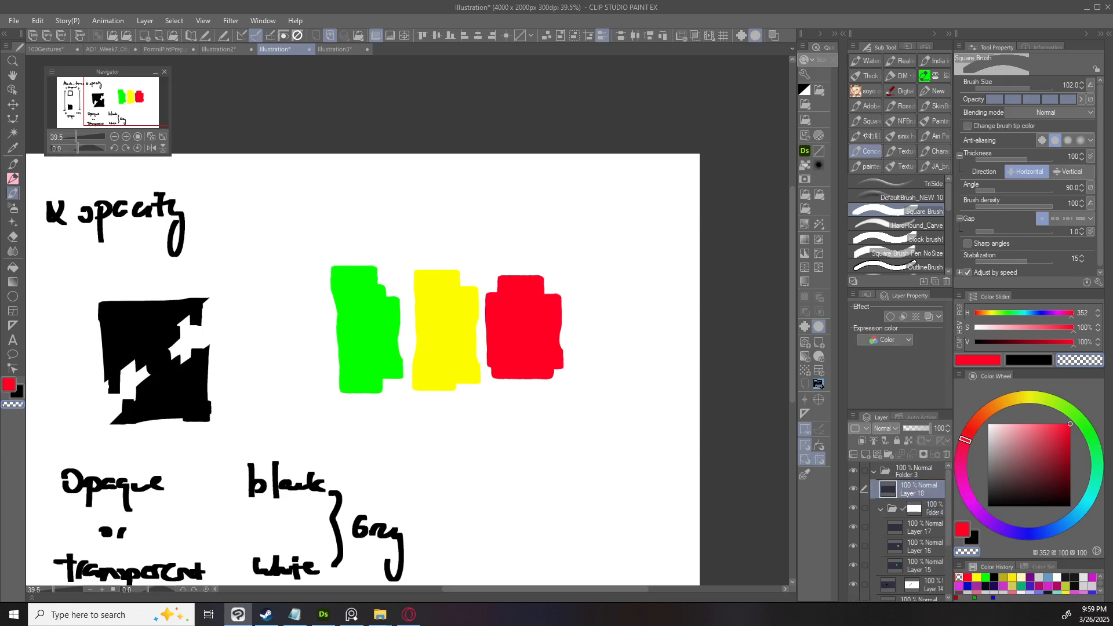
click(861, 440)
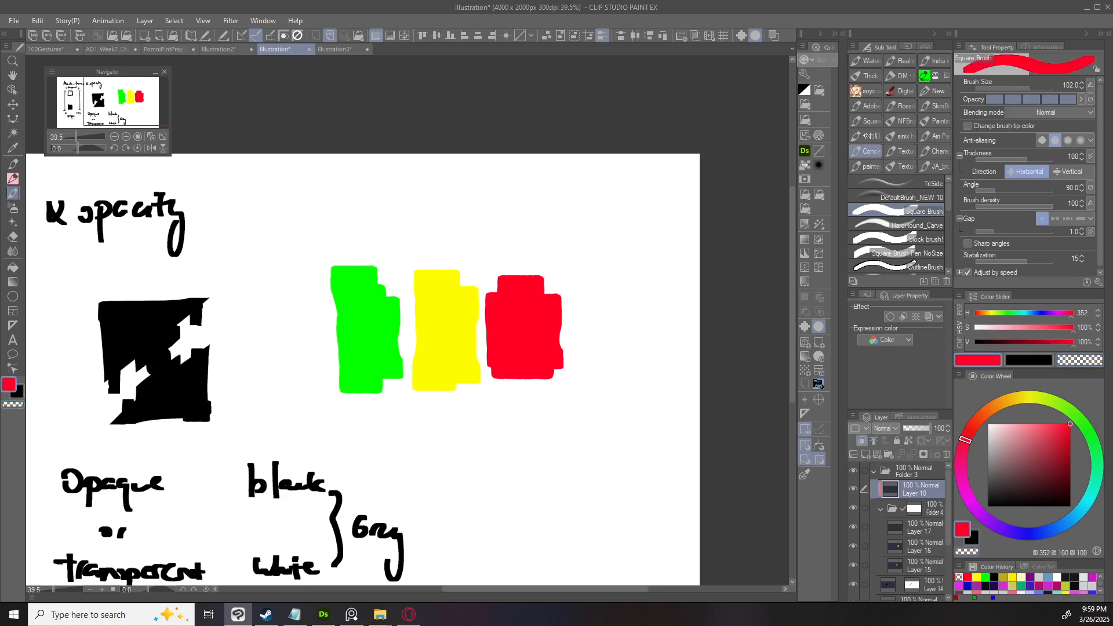
Fill the clipped layer with dark grey (S 0, V 25) and set its blending mode to Multiply.
mouse_move(1046, 428)
mouse_down()
mouse_move(1012, 430)
mouse_move(987, 488)
mouse_up()
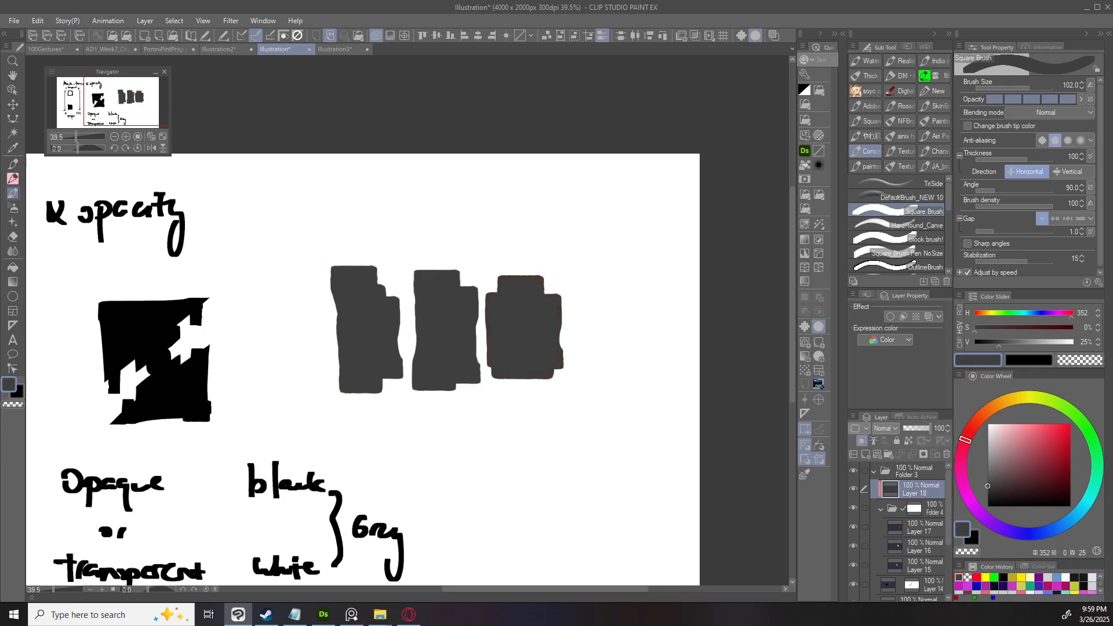
click(885, 428)
click(891, 141)
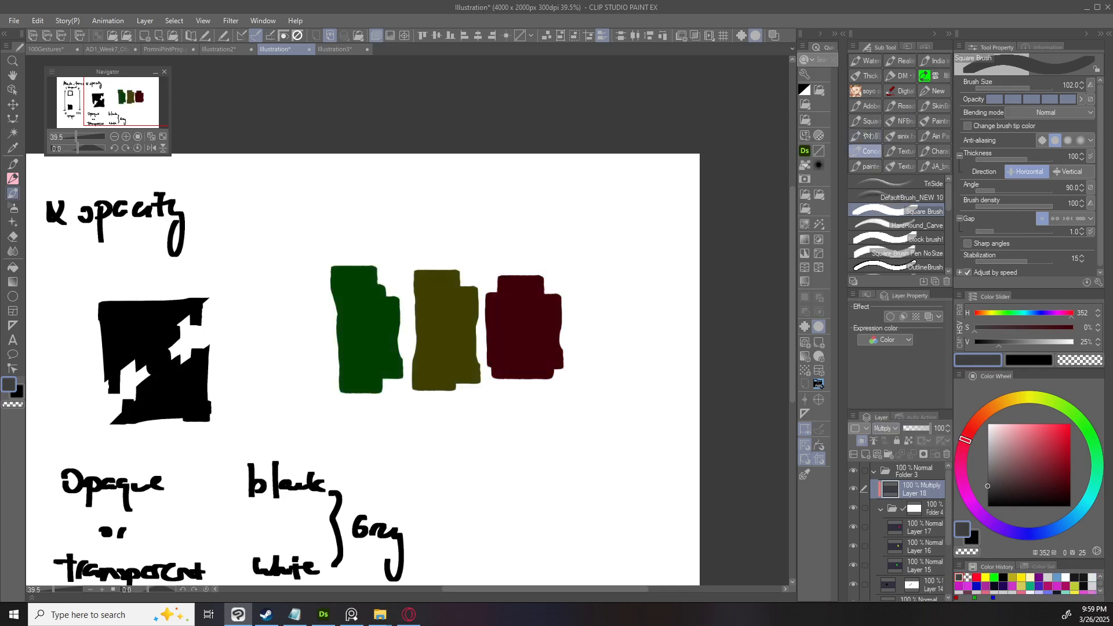
Add a mask to the Multiply layer and erase diagonal bands across the upper parts of the three color blocks.
click(923, 454)
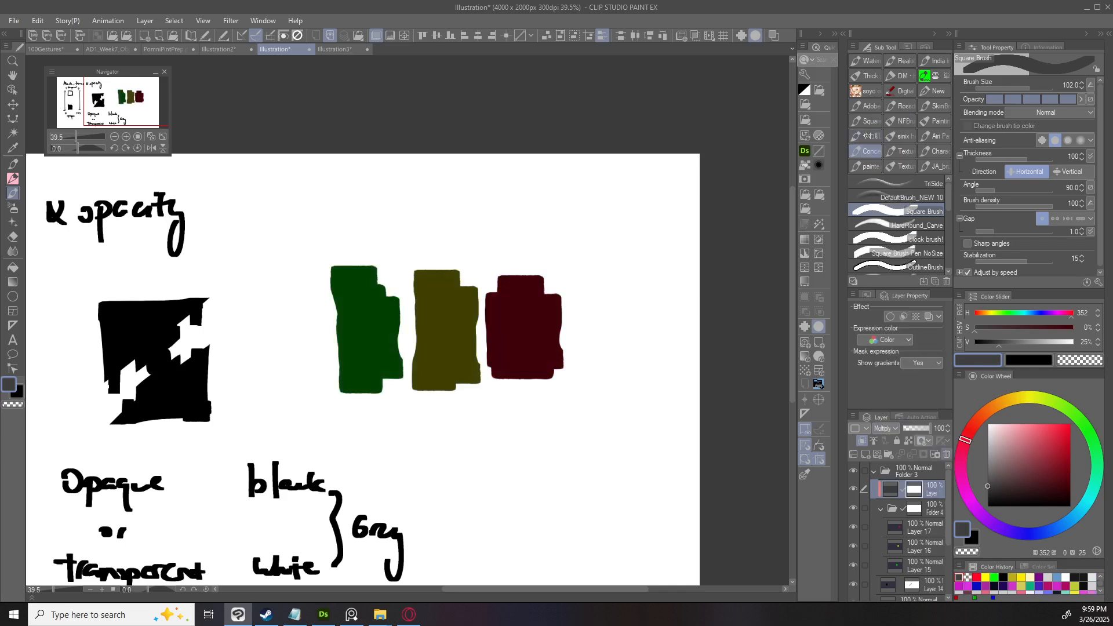
key(c)
mouse_move(519, 273)
mouse_down()
mouse_move(480, 300)
mouse_move(509, 313)
mouse_move(534, 287)
mouse_move(503, 317)
mouse_up()
key(ctrl+z)
mouse_move(450, 273)
mouse_down()
mouse_move(463, 300)
mouse_move(445, 320)
mouse_up()
mouse_move(377, 276)
mouse_down()
mouse_move(332, 311)
mouse_move(378, 328)
mouse_move(398, 306)
mouse_move(462, 314)
mouse_move(539, 293)
mouse_up()
key(c)
scroll(591, 294, down, 1)
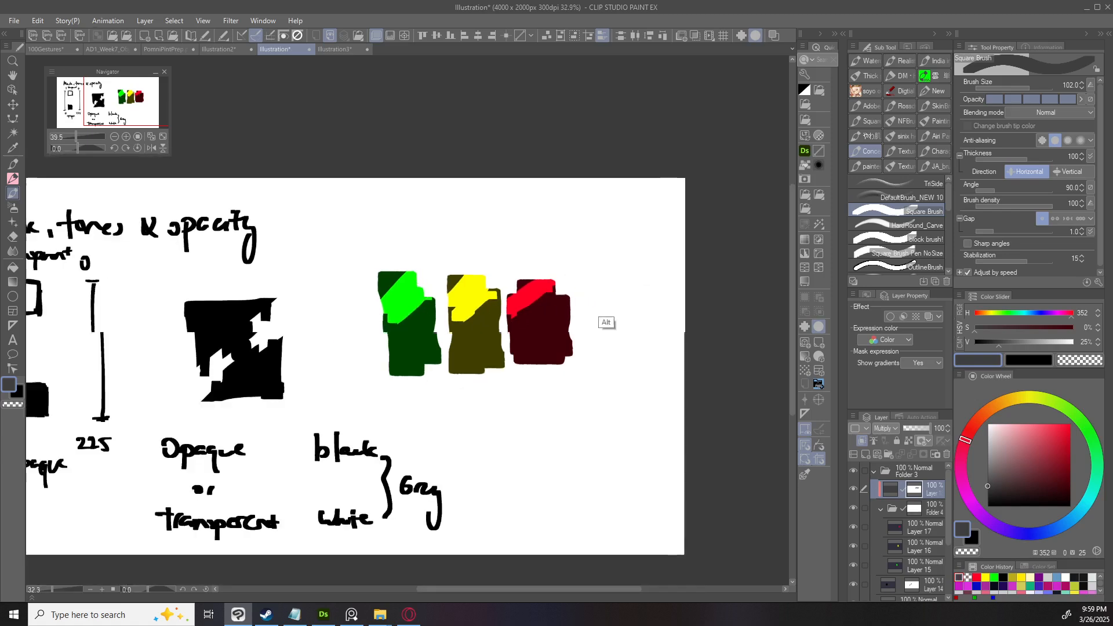
Erase a little more of the Multiply layer's mask over the yellow and green blocks.
scroll(567, 281, up, 1)
key(c)
mouse_move(448, 294)
mouse_down()
mouse_move(472, 288)
mouse_move(466, 311)
mouse_move(469, 281)
mouse_up()
mouse_move(380, 302)
mouse_down()
mouse_move(389, 294)
mouse_move(375, 290)
mouse_up()
scroll(714, 259, down, 3)
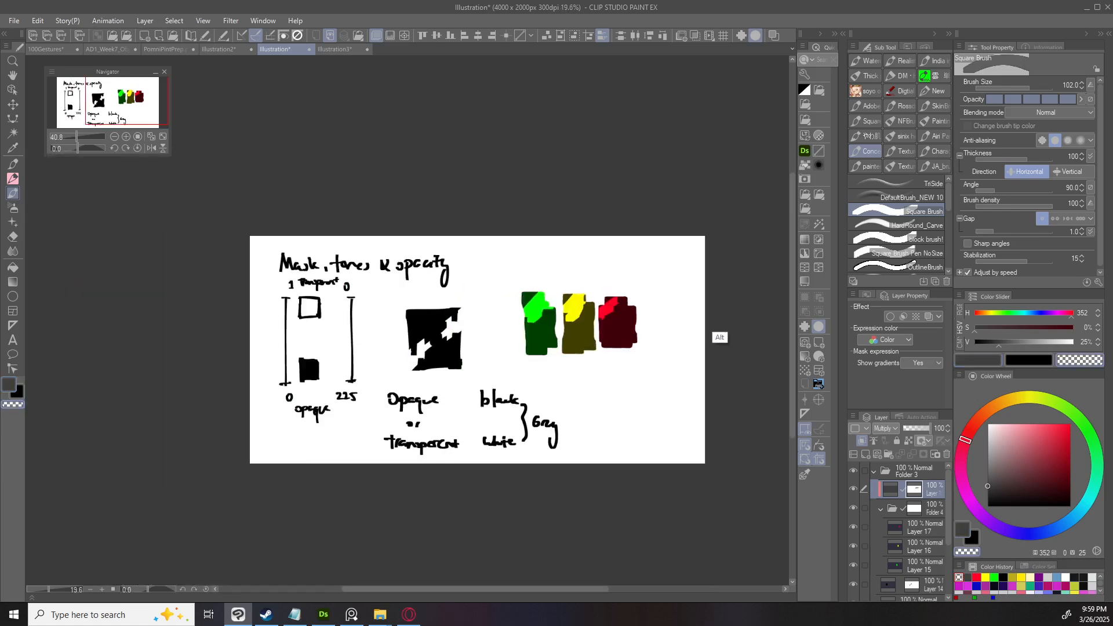
scroll(715, 335, up, 1)
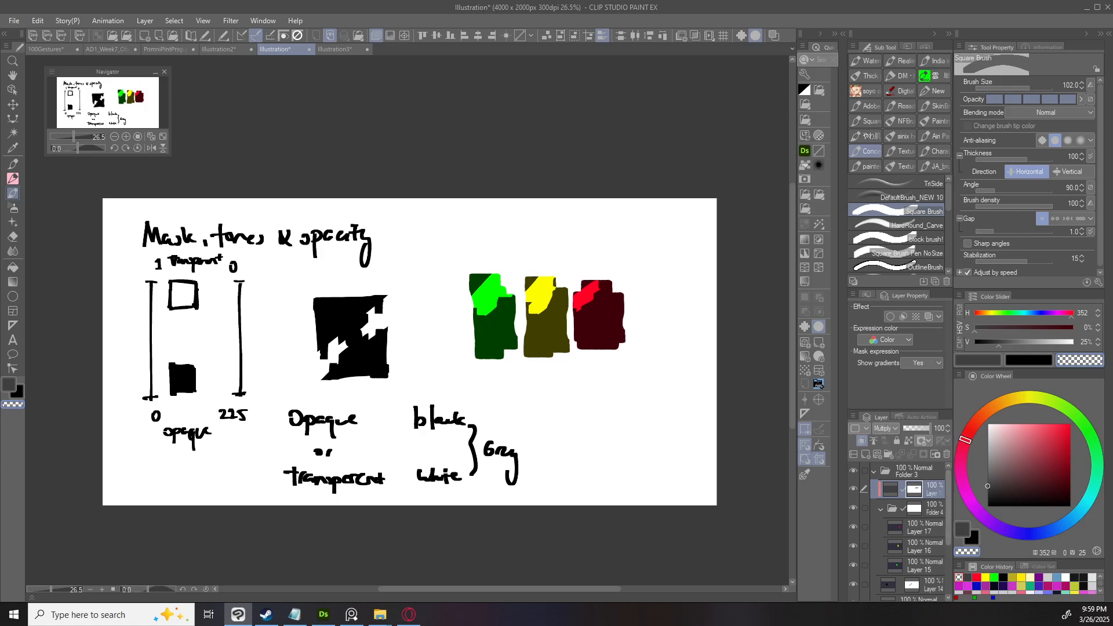
Delete the masked Multiply layer and undo the deletion.
key(shift+Delete)
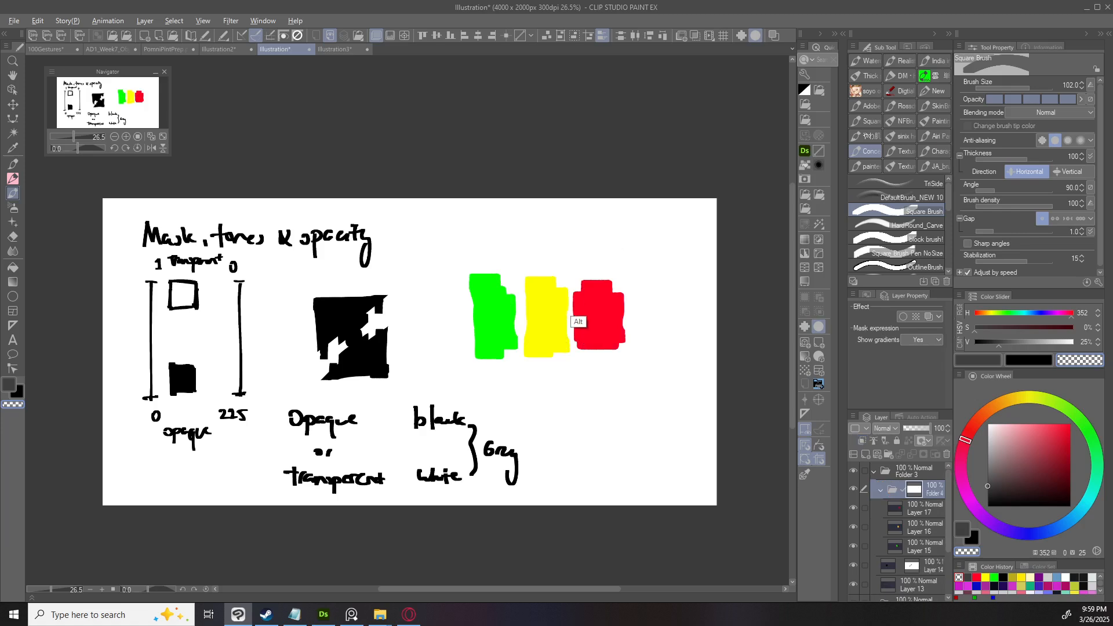
scroll(588, 296, up, 1)
scroll(521, 371, up, 2)
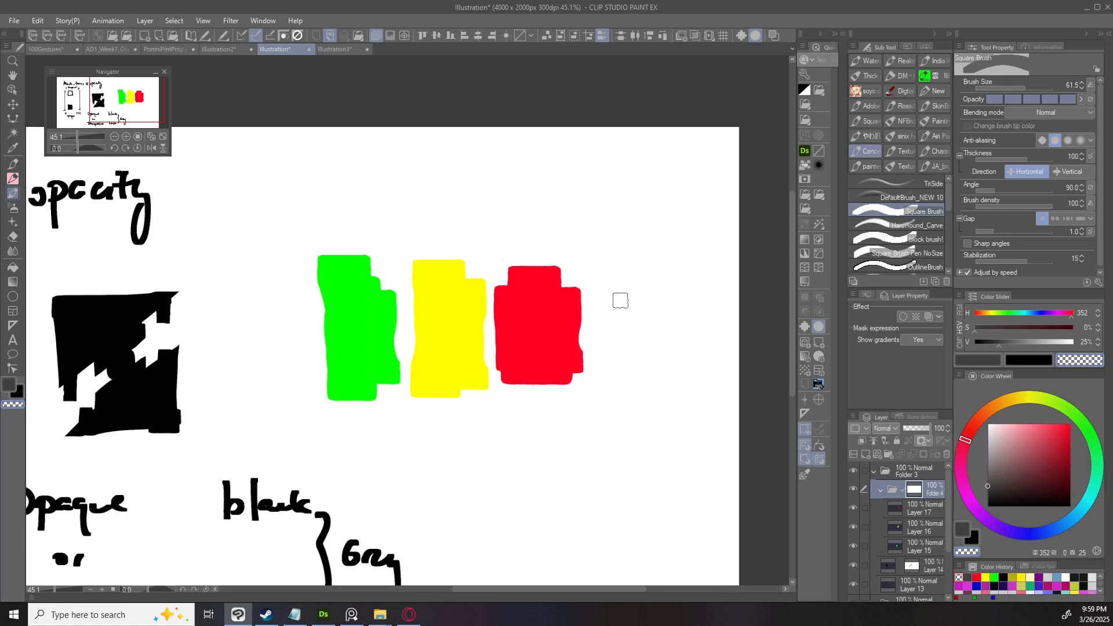
drag(620, 300, 568, 307)
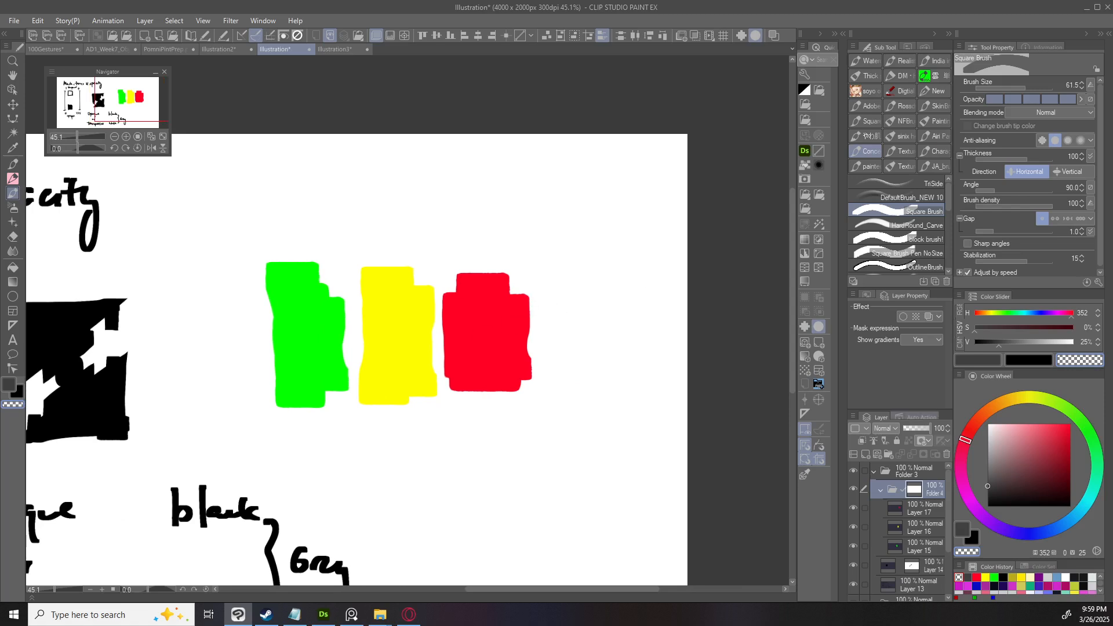
key(ctrl+z)
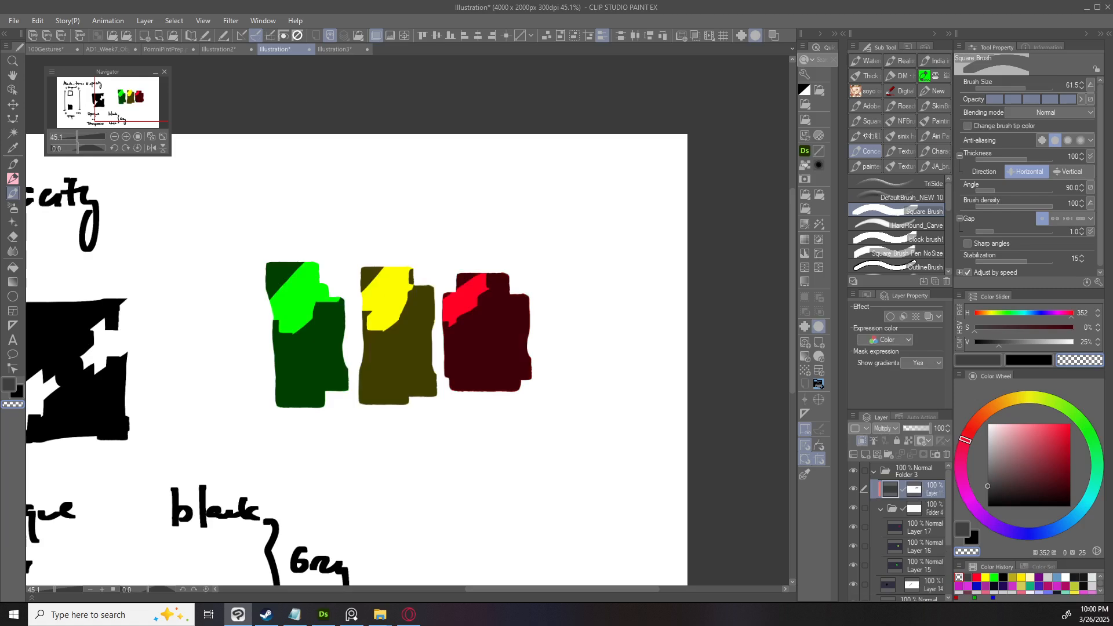
Select the Multiply layer's mask and erase more of it over the red block to widen the bright band.
click(913, 489)
scroll(455, 319, up, 5)
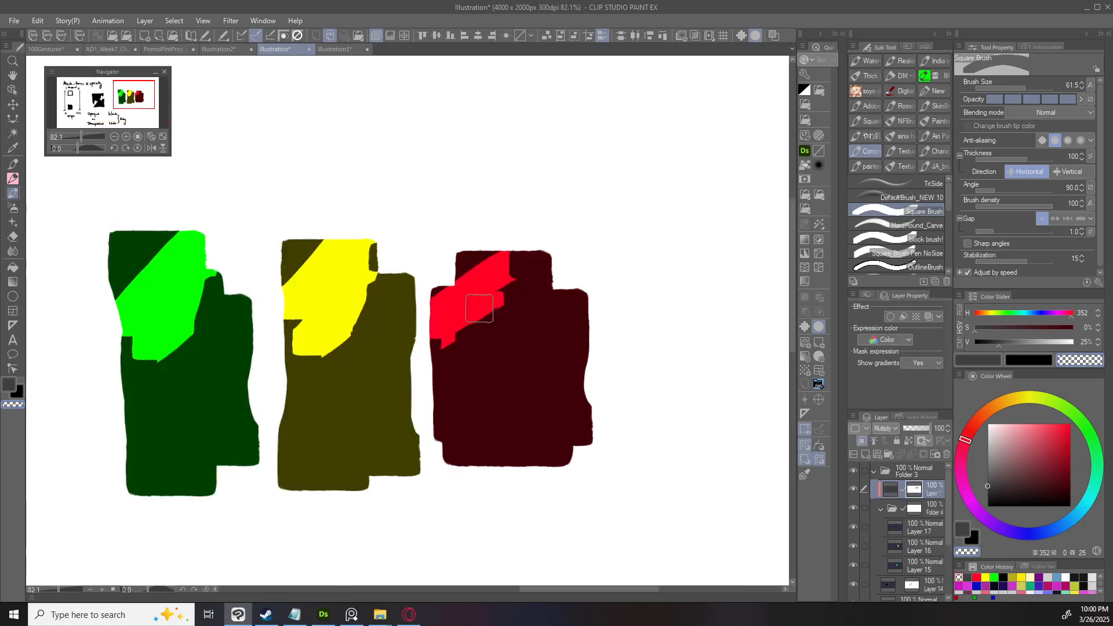
mouse_move(458, 362)
mouse_down()
mouse_move(501, 342)
mouse_move(497, 309)
mouse_move(477, 325)
mouse_up()
key(x)
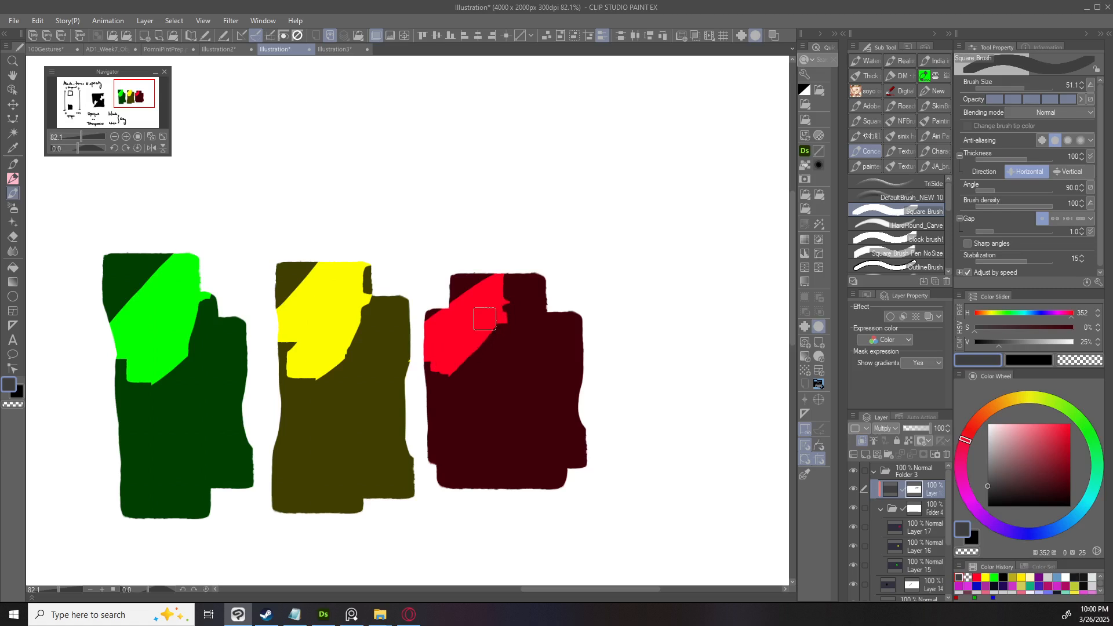
key(c)
mouse_move(487, 326)
mouse_down()
mouse_move(476, 350)
mouse_move(514, 309)
mouse_up()
key(c)
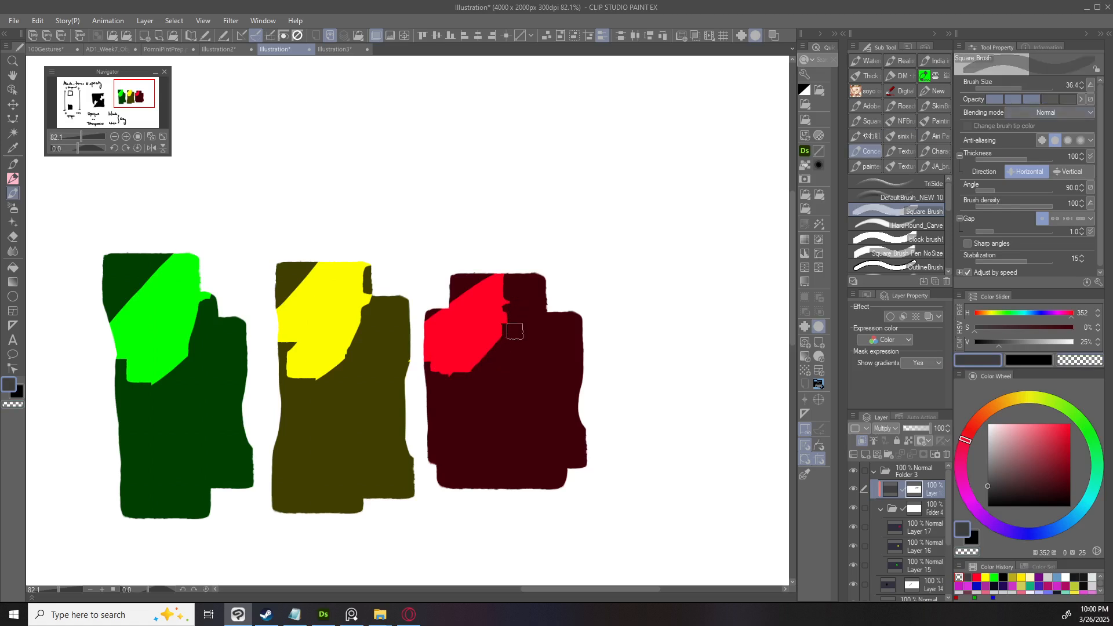
Paint semi-transparent strokes on the Multiply mask with brush size 36.4 and reduced opacity along the bright bands' lower edges on all three blocks.
mouse_move(485, 349)
mouse_down()
mouse_move(440, 345)
mouse_move(440, 370)
mouse_up()
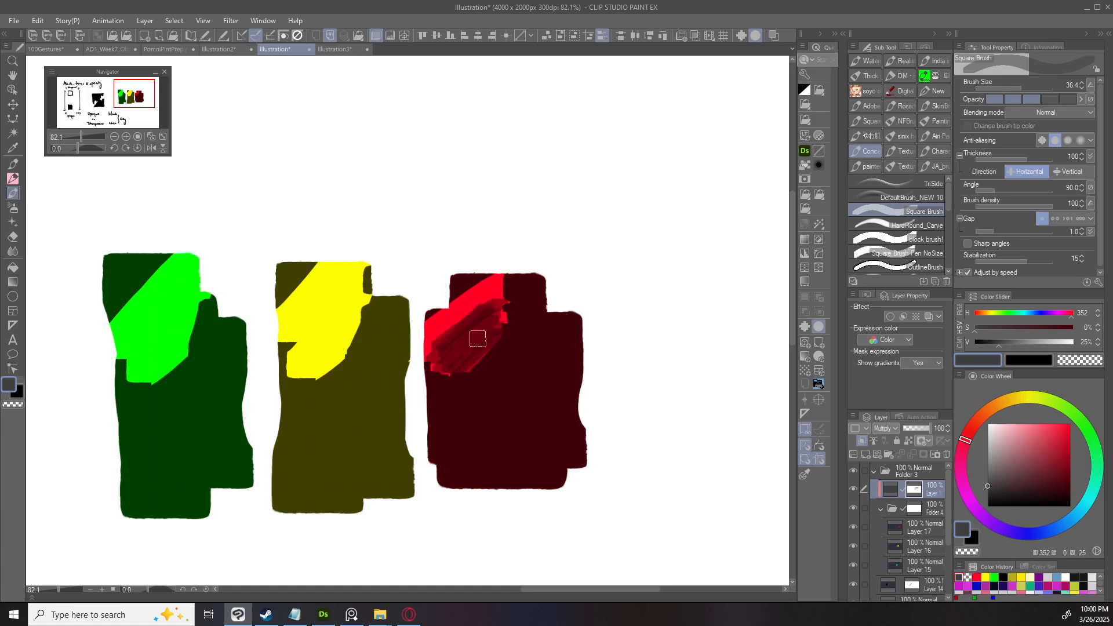
mouse_move(361, 332)
mouse_down()
mouse_move(325, 365)
mouse_move(363, 316)
mouse_move(290, 374)
mouse_move(342, 335)
mouse_move(345, 351)
mouse_move(290, 363)
mouse_move(350, 318)
mouse_move(418, 345)
mouse_up()
mouse_move(273, 333)
mouse_down()
mouse_move(226, 404)
mouse_move(209, 403)
mouse_up()
mouse_move(270, 335)
mouse_down()
mouse_move(209, 404)
mouse_move(264, 346)
mouse_move(213, 394)
mouse_move(206, 390)
mouse_move(233, 338)
mouse_move(263, 380)
mouse_move(265, 350)
mouse_move(222, 417)
mouse_up()
key(ctrl+z)
key(ctrl+z)
key(ctrl+z)
mouse_move(251, 362)
mouse_down()
mouse_move(207, 416)
mouse_move(225, 404)
mouse_up()
drag(585, 299, 545, 301)
drag(612, 313, 681, 313)
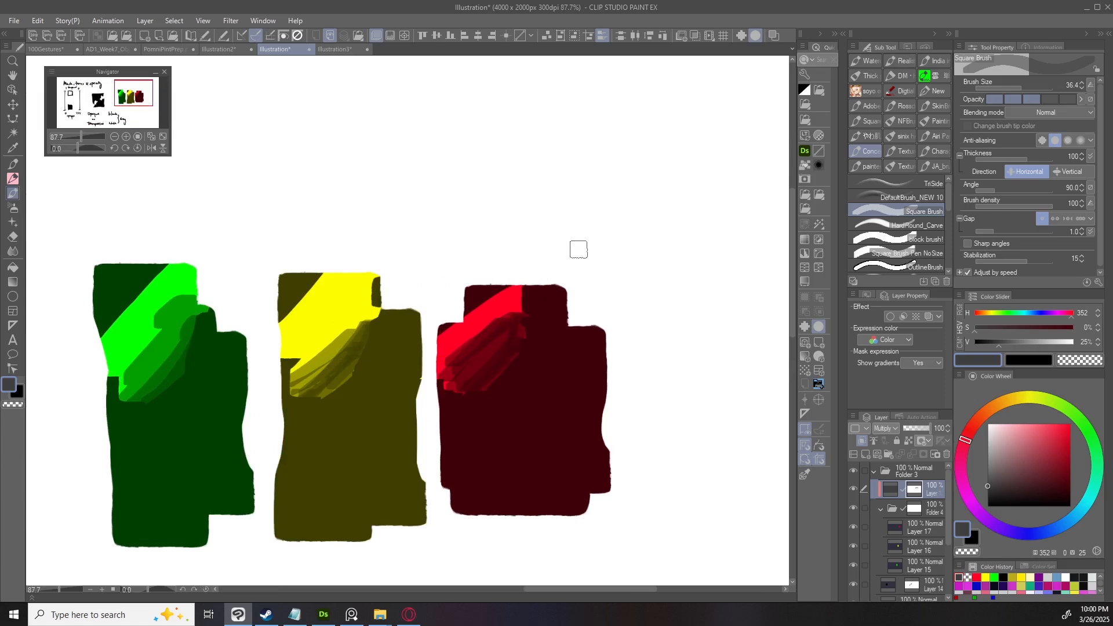
Erase the Multiply layer's mask over all three color blocks with the Soft eraser at size 249.2.
key(e)
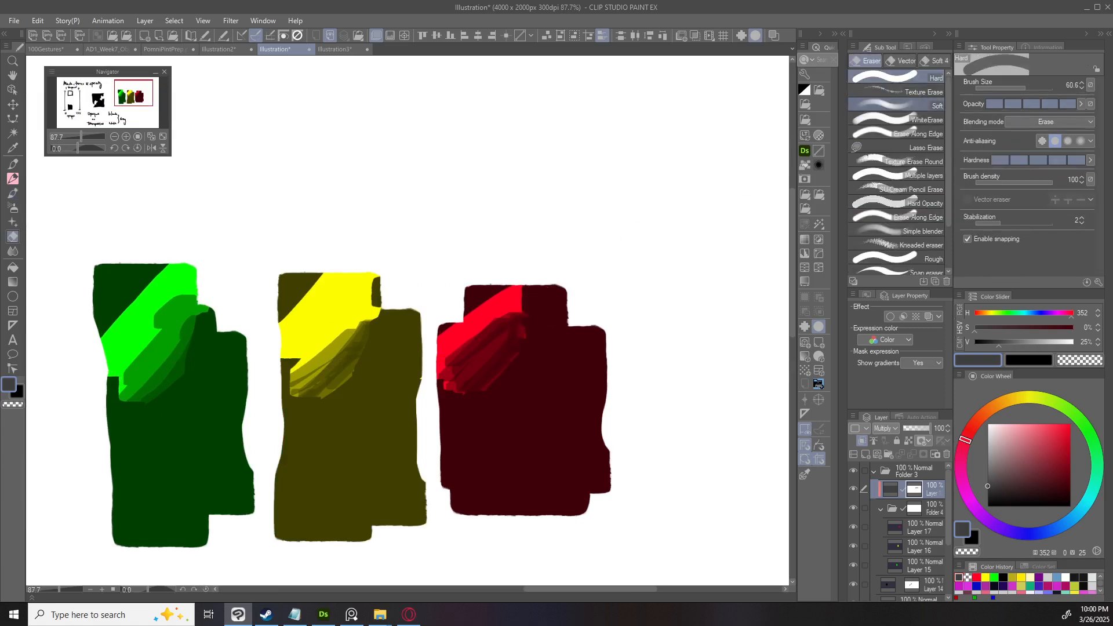
mouse_move(485, 350)
mouse_down()
mouse_move(484, 270)
mouse_move(516, 335)
mouse_move(532, 296)
mouse_move(481, 387)
mouse_move(614, 280)
mouse_move(467, 355)
mouse_move(454, 298)
mouse_up()
mouse_move(323, 343)
mouse_down()
mouse_move(385, 308)
mouse_move(475, 338)
mouse_move(502, 297)
mouse_move(256, 352)
mouse_move(276, 392)
mouse_up()
key(ctrl+z)
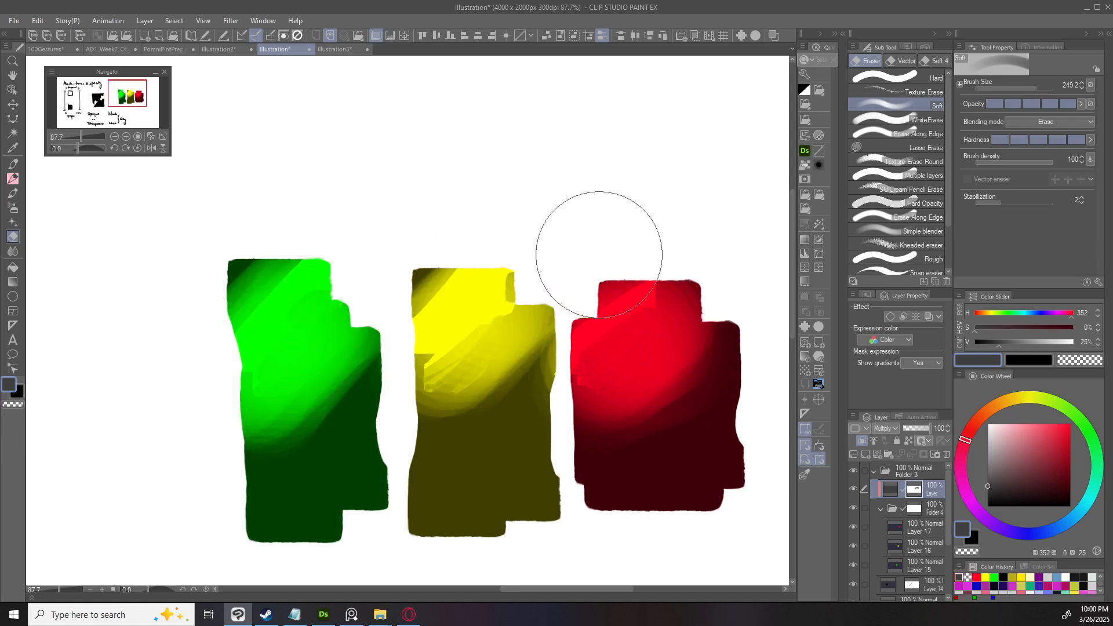
drag(362, 325, 290, 324)
scroll(557, 313, up, 4)
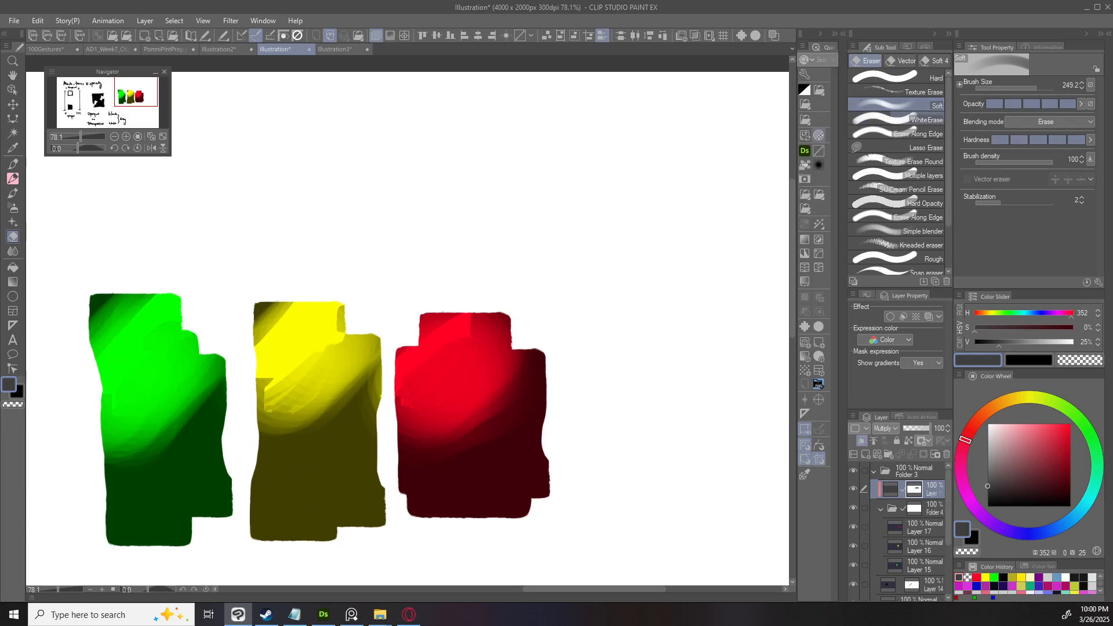
Undo the soft erasing on the Multiply layer's mask over the three blocks.
key(ctrl+z)
key(ctrl+z)
key(ctrl+z)
key(ctrl+z)
key(ctrl+z)
key(ctrl+z)
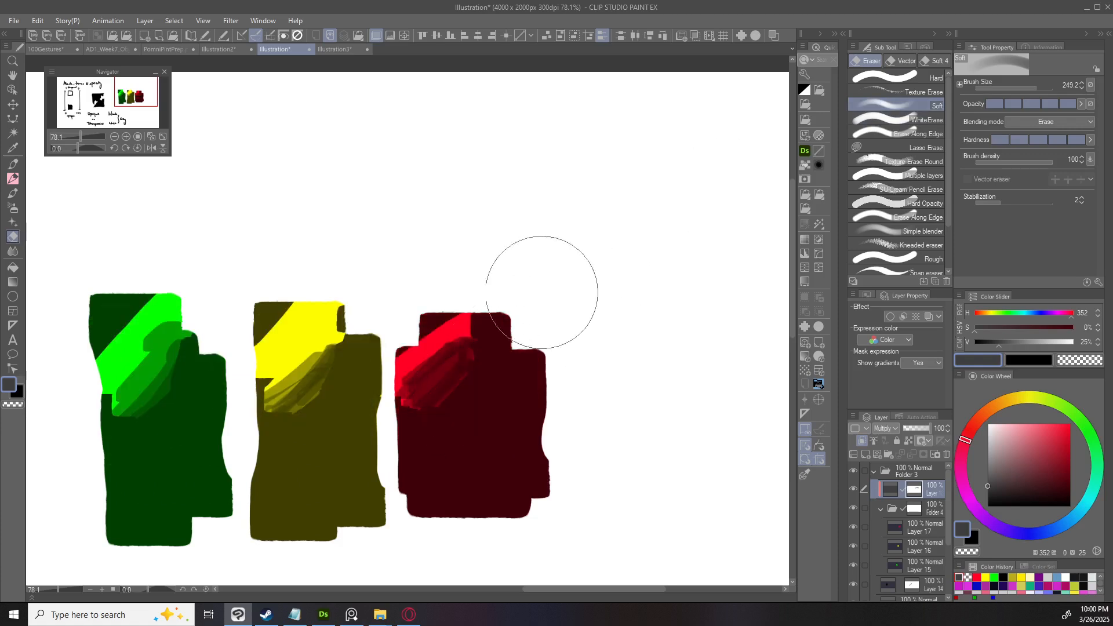
Try the Square Brush with the Erase blending mode on the red block's mask, undo the stroke, and restore Normal blending with transparent color.
key(b)
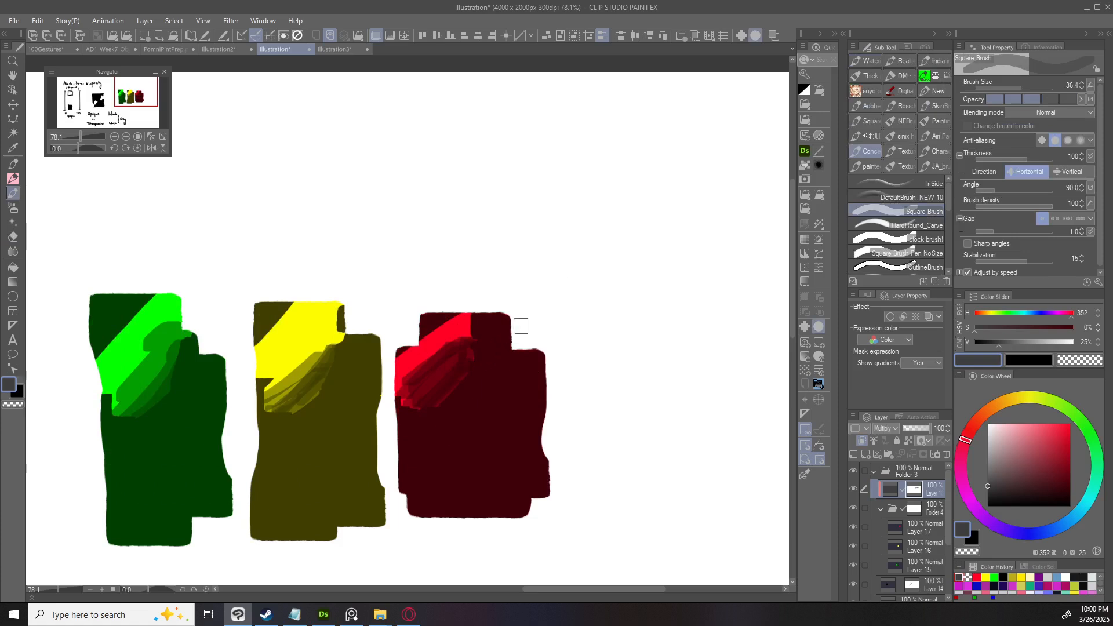
click(1049, 112)
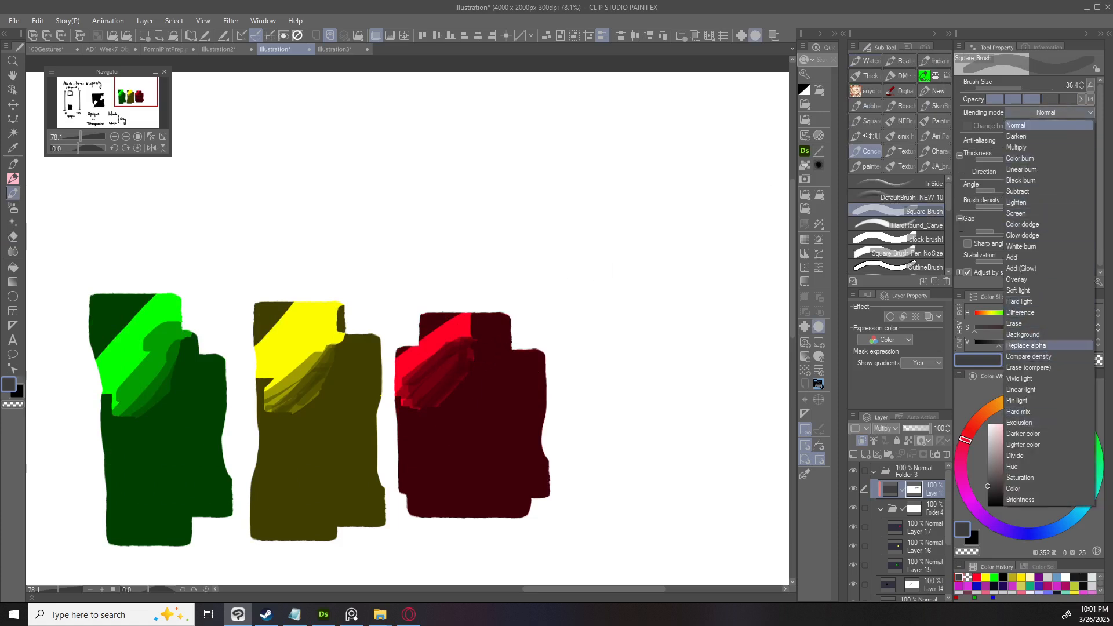
click(1015, 324)
mouse_move(490, 366)
mouse_down()
mouse_move(437, 413)
mouse_move(481, 448)
mouse_move(468, 470)
mouse_up()
key(ctrl+z)
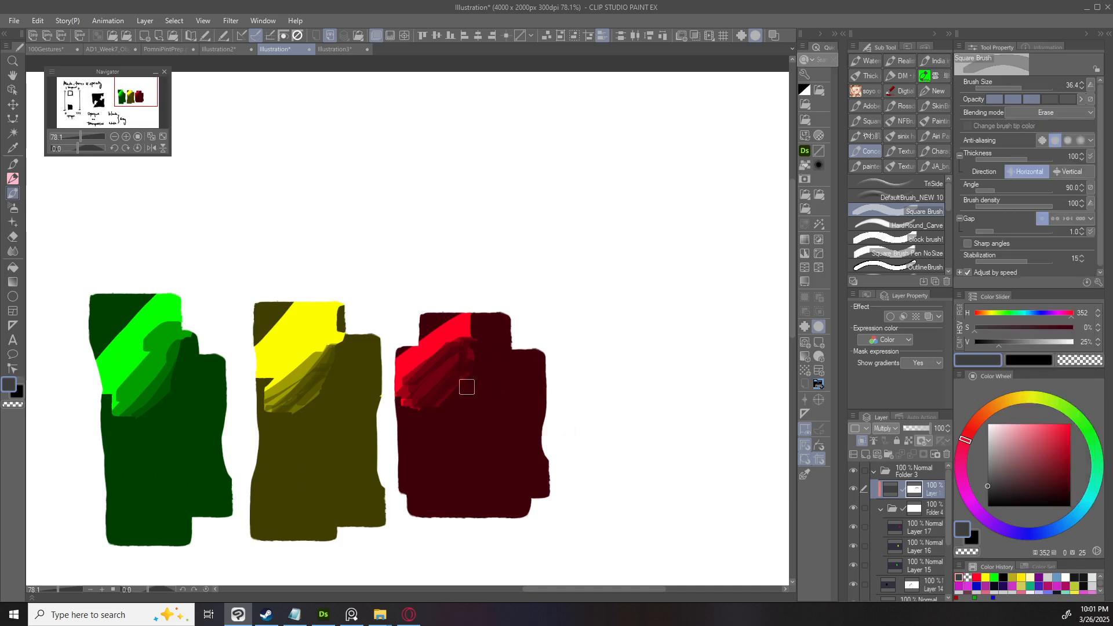
key(shift+alt+n)
key(c)
mouse_move(504, 316)
mouse_down()
mouse_move(467, 355)
mouse_move(426, 373)
mouse_move(489, 348)
mouse_move(484, 333)
mouse_up()
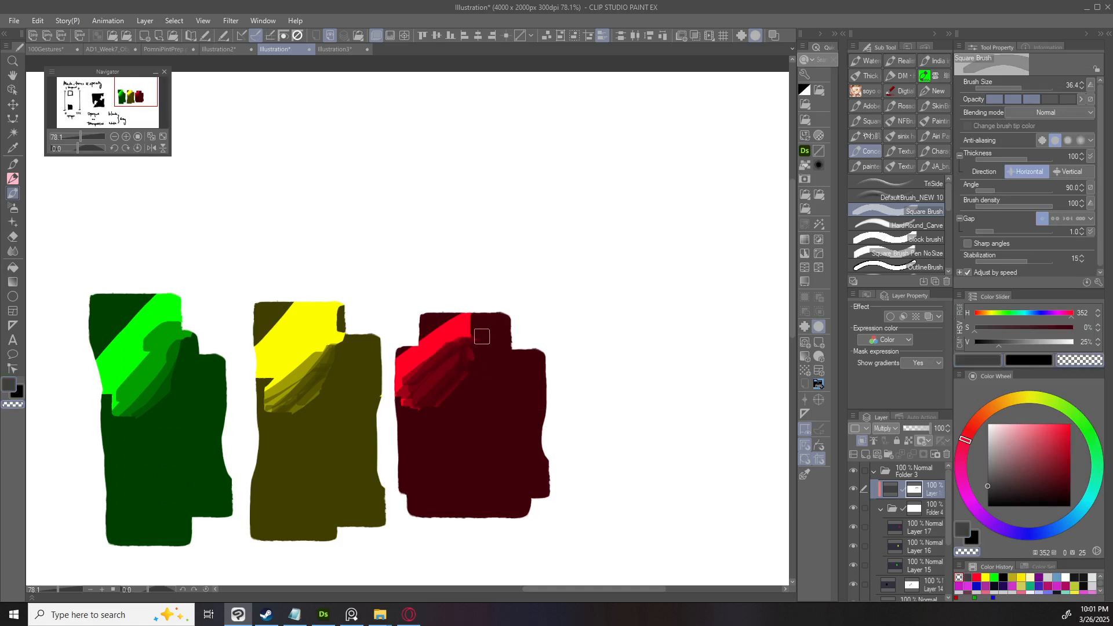
Set the Square Brush's blending mode to Replace alpha and paint a flat mid-tone over the red block's streaked area at reduced opacity.
click(1068, 99)
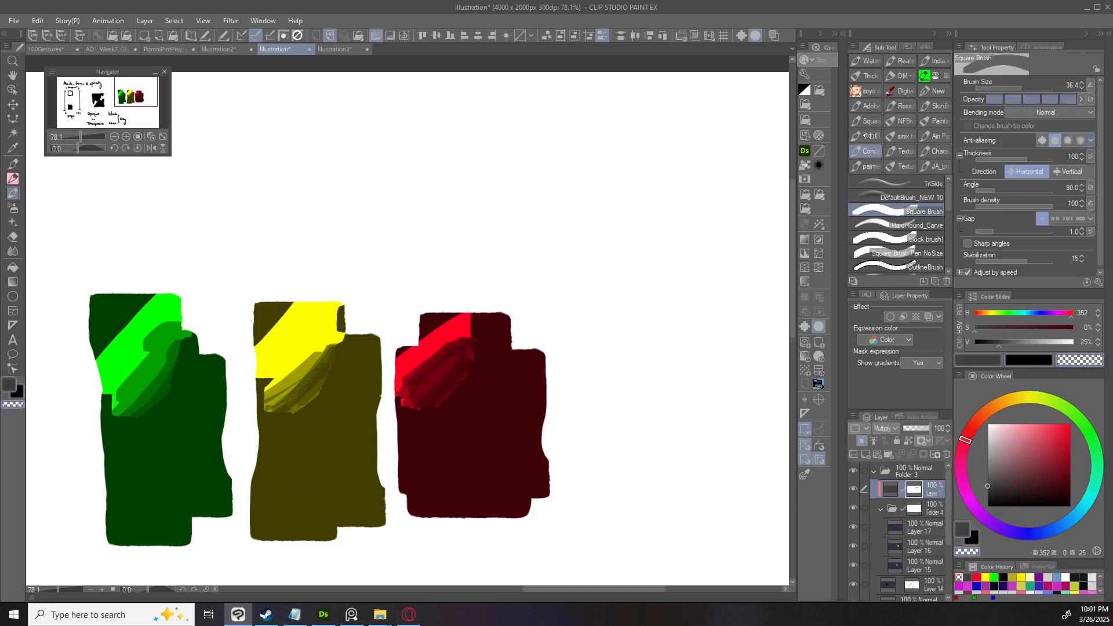
click(1047, 112)
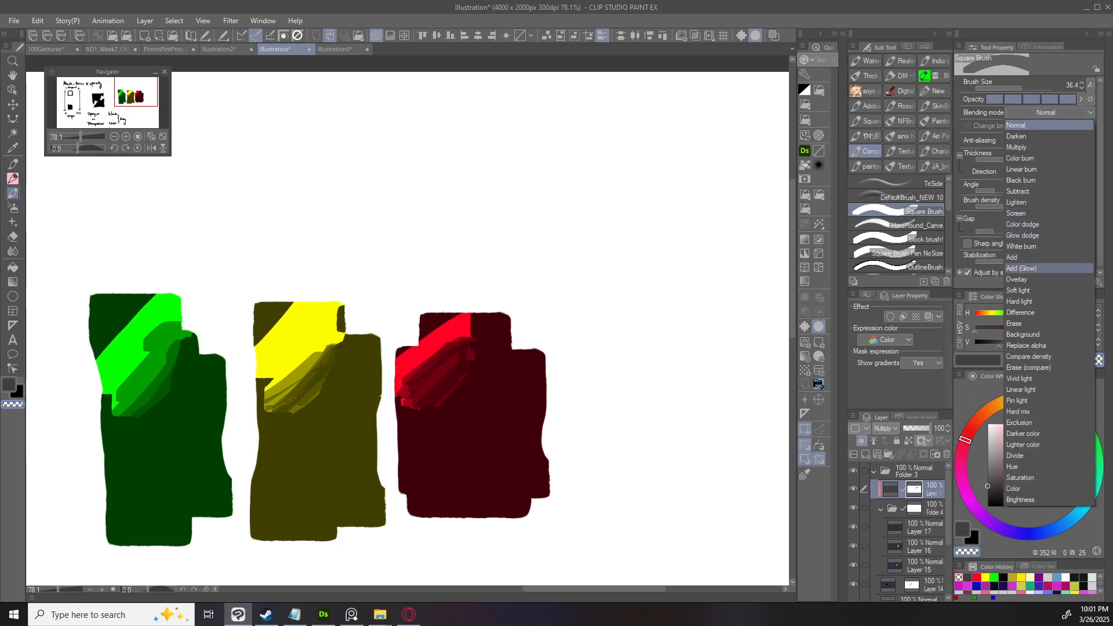
click(1026, 346)
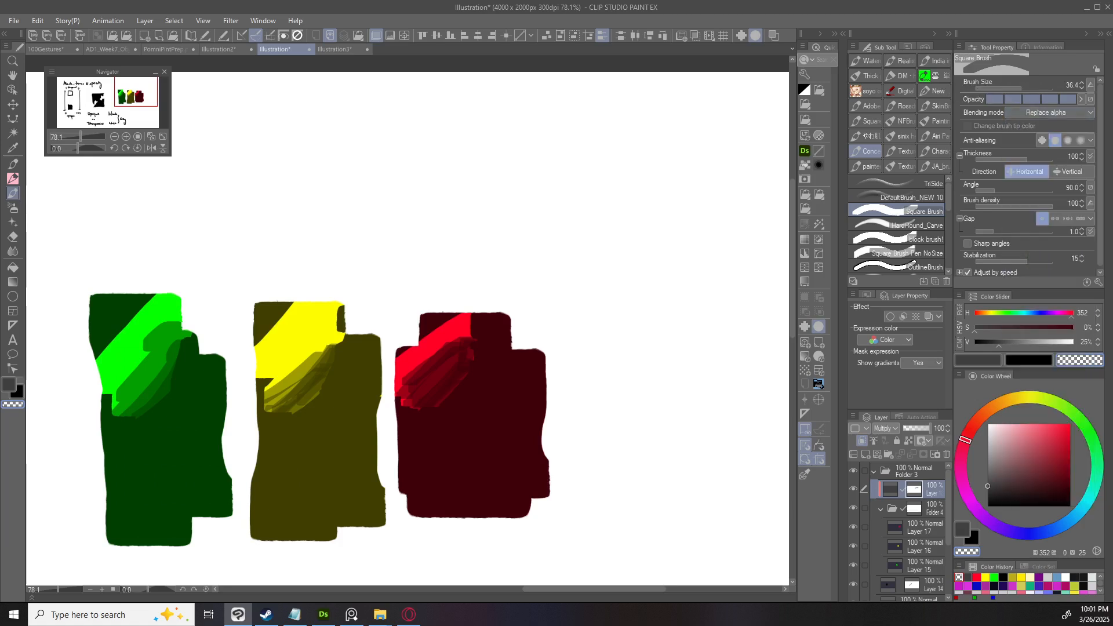
mouse_move(449, 353)
mouse_down()
mouse_move(415, 384)
mouse_move(434, 397)
mouse_up()
key(ctrl+z)
click(1031, 99)
mouse_move(448, 360)
mouse_down()
mouse_move(419, 382)
mouse_move(451, 345)
mouse_move(409, 382)
mouse_move(411, 398)
mouse_move(447, 387)
mouse_move(426, 403)
mouse_move(468, 359)
mouse_move(469, 373)
mouse_move(412, 405)
mouse_up()
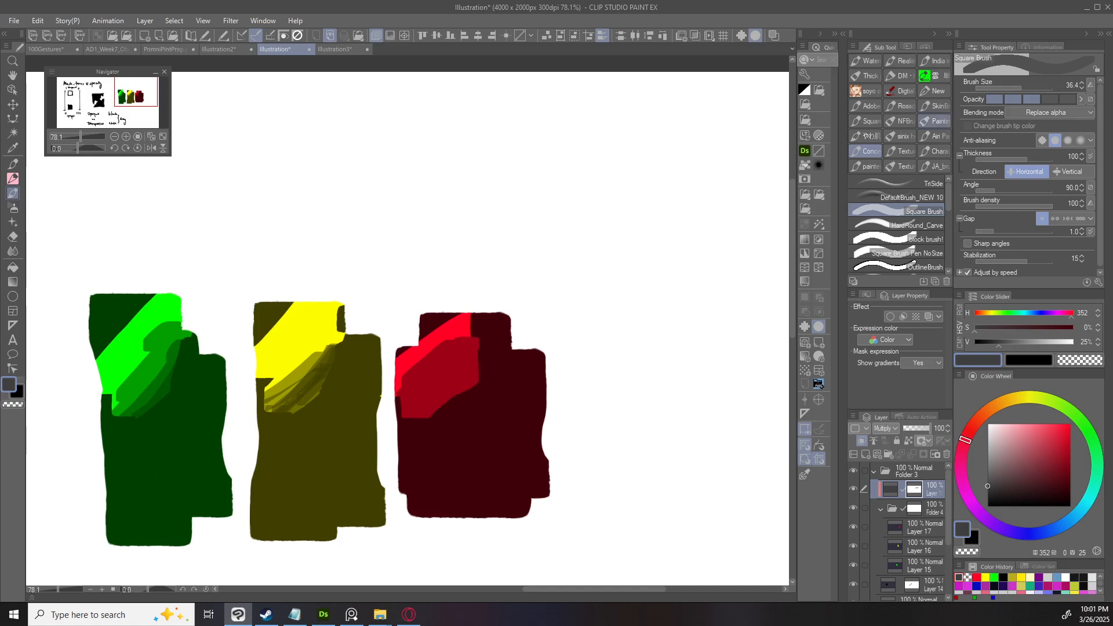
Paint a wider, darker tone band below the red block's mid-tone on the Multiply mask with Replace alpha at 75% opacity.
mouse_move(466, 359)
mouse_down()
mouse_move(419, 413)
mouse_move(470, 380)
mouse_move(422, 415)
mouse_move(469, 332)
mouse_move(476, 383)
mouse_move(417, 425)
mouse_up()
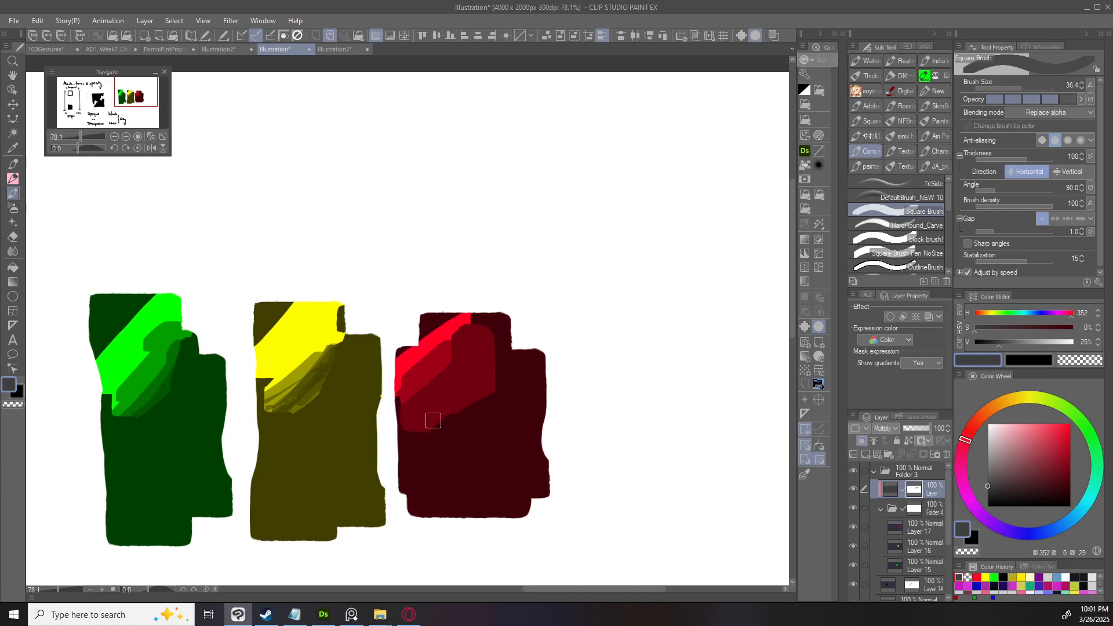
mouse_move(492, 356)
mouse_down()
mouse_move(497, 402)
mouse_move(436, 439)
mouse_up()
key(ctrl+z)
key(ctrl+z)
drag(496, 395, 417, 439)
mouse_move(496, 396)
mouse_down()
mouse_move(494, 335)
mouse_move(483, 405)
mouse_move(447, 431)
mouse_up()
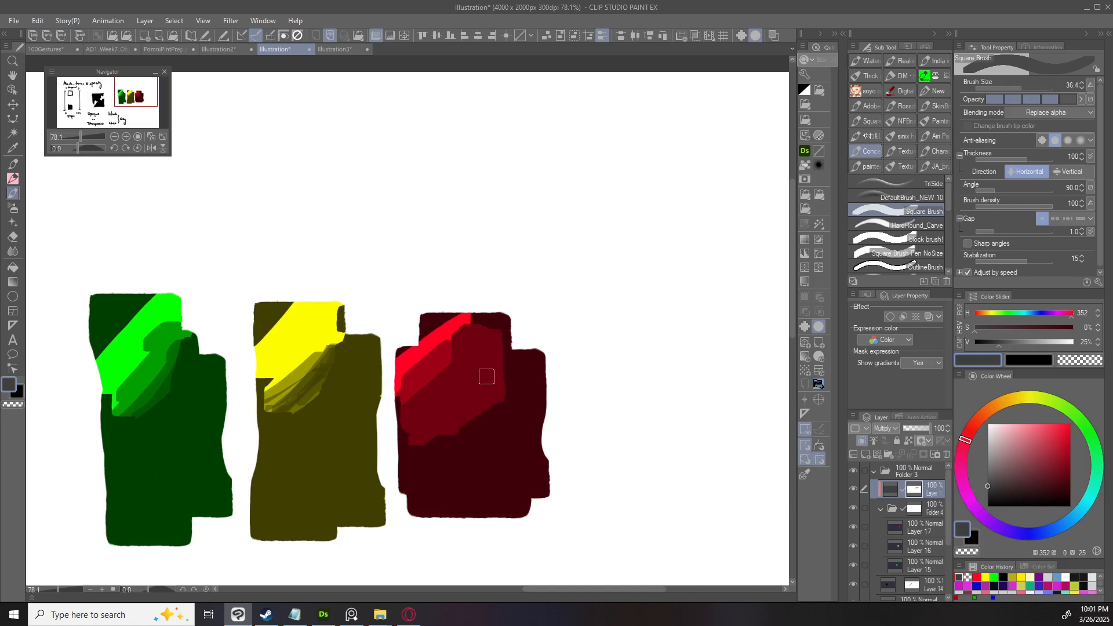
Try a full-opacity Replace alpha stroke on the red block's mask and undo it.
click(1067, 99)
mouse_move(432, 444)
mouse_down()
mouse_move(492, 392)
mouse_move(499, 346)
mouse_move(470, 394)
mouse_up()
key(ctrl+z)
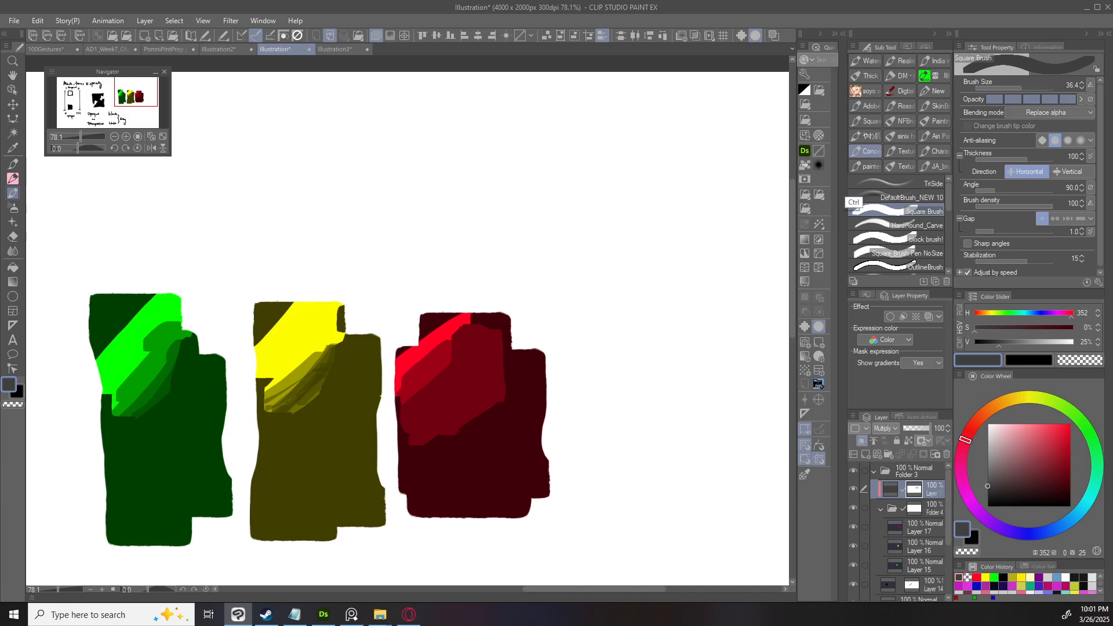
Paint an even, darker tone band over the yellow block's streaks on the Multiply mask with Replace alpha at 75% opacity.
mouse_move(581, 342)
mouse_down()
mouse_move(552, 345)
mouse_move(571, 396)
mouse_up()
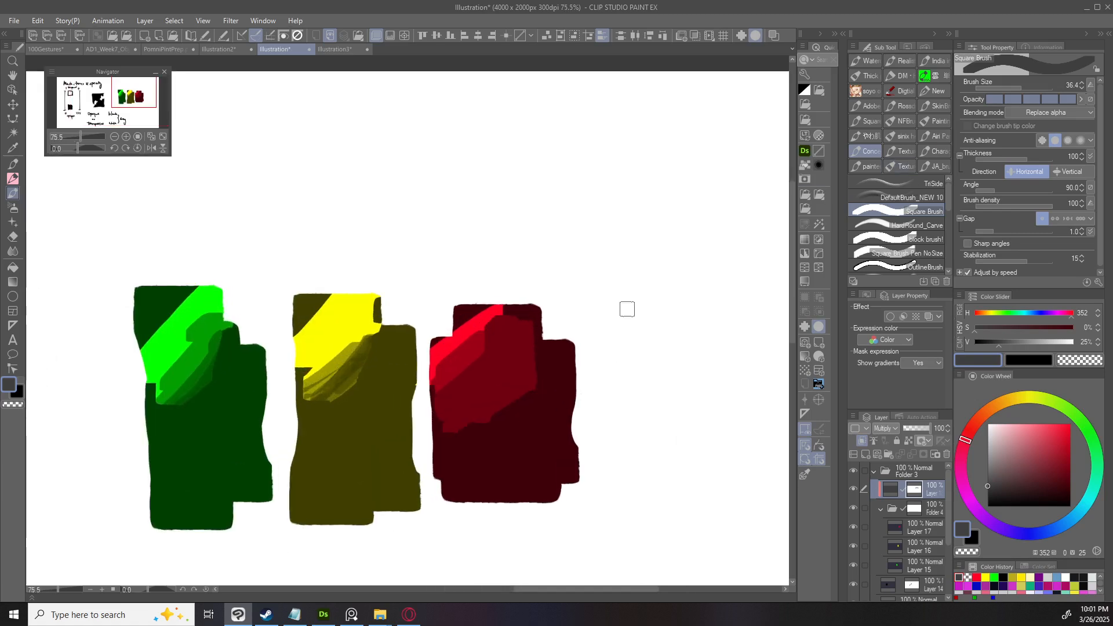
drag(598, 327, 552, 321)
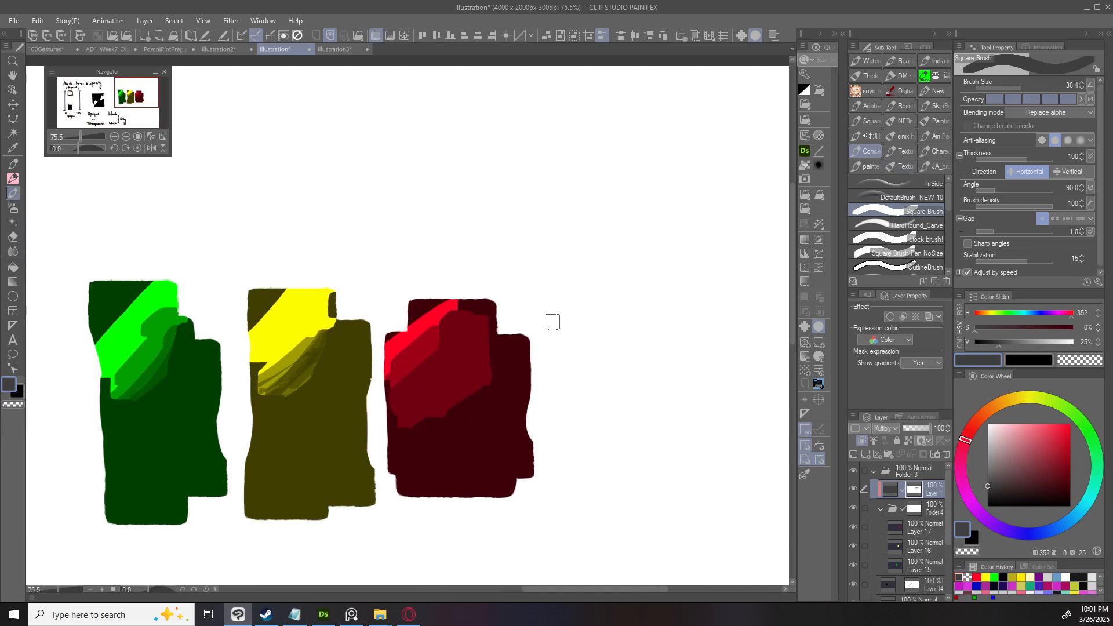
mouse_move(294, 359)
mouse_down()
mouse_move(315, 326)
mouse_move(353, 334)
mouse_move(351, 359)
mouse_move(323, 380)
mouse_move(363, 344)
mouse_move(321, 386)
mouse_move(352, 369)
mouse_move(366, 325)
mouse_up()
key(ctrl+z)
click(1061, 99)
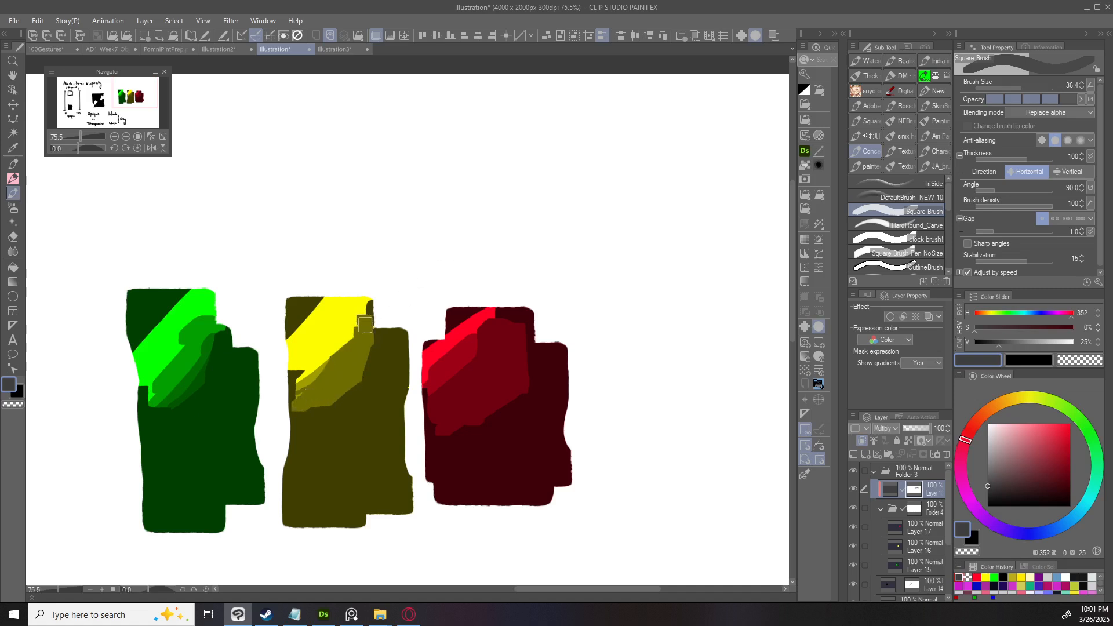
mouse_move(305, 389)
mouse_down()
mouse_move(336, 400)
mouse_move(379, 346)
mouse_up()
Examine the Square Brush's detailed settings for brush size, ink, anti-aliasing, brush shape and brush tip.
scroll(506, 317, down, 3)
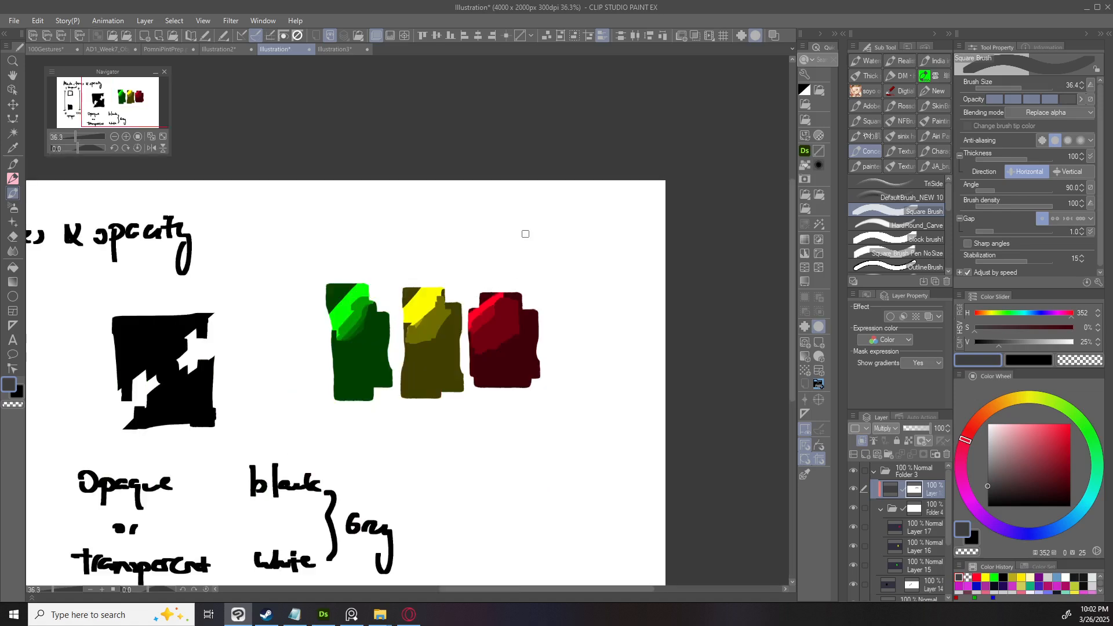
scroll(498, 338, down, 3)
scroll(498, 338, up, 2)
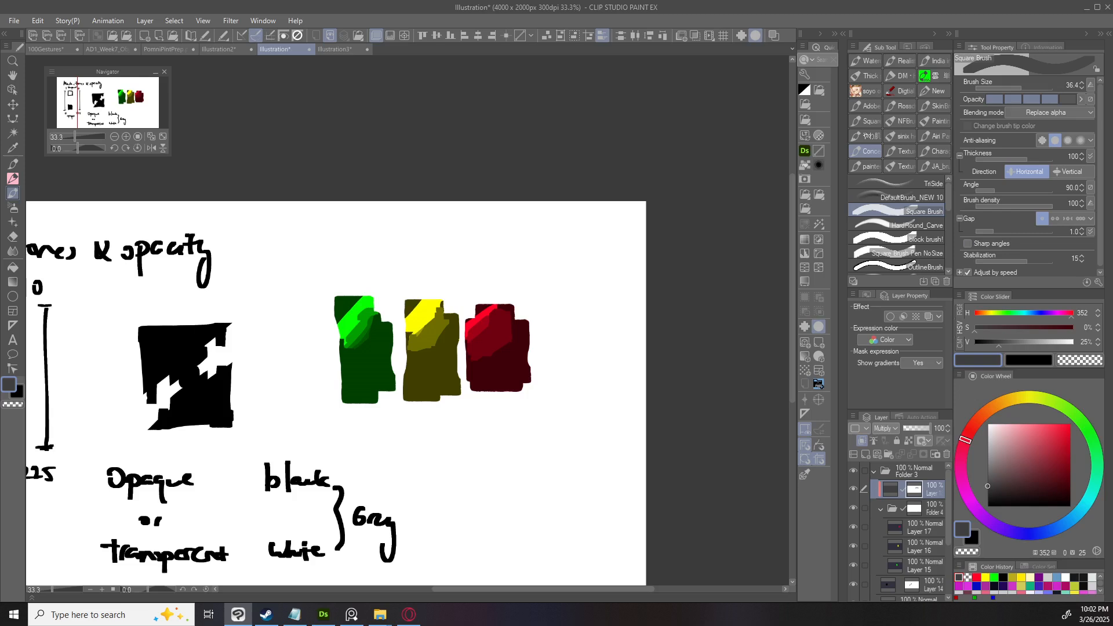
click(1098, 282)
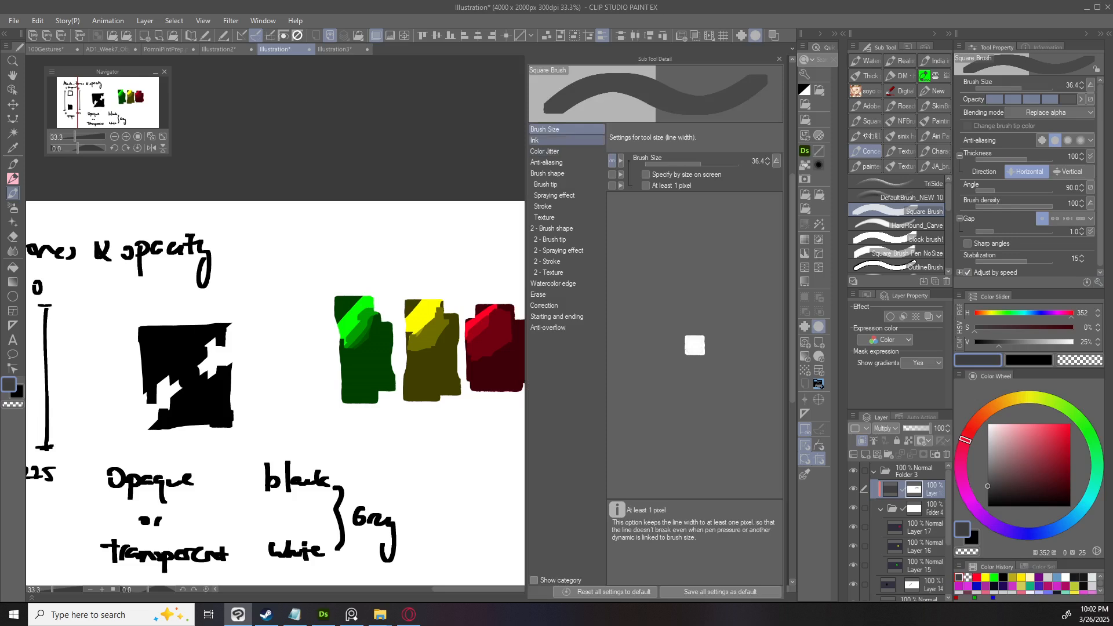
click(541, 140)
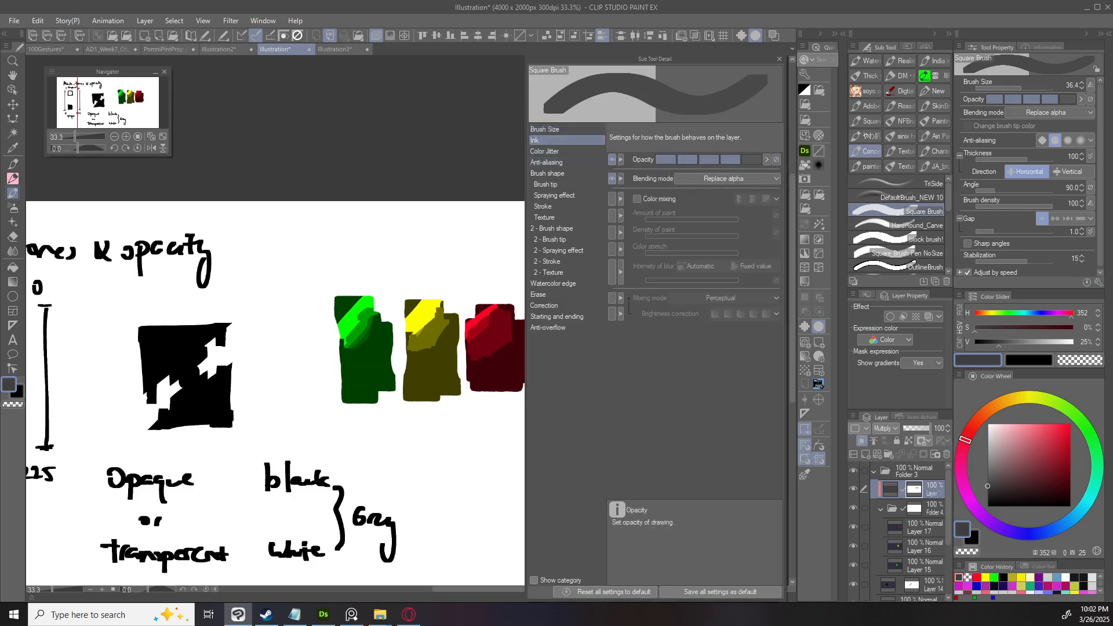
click(545, 129)
click(542, 141)
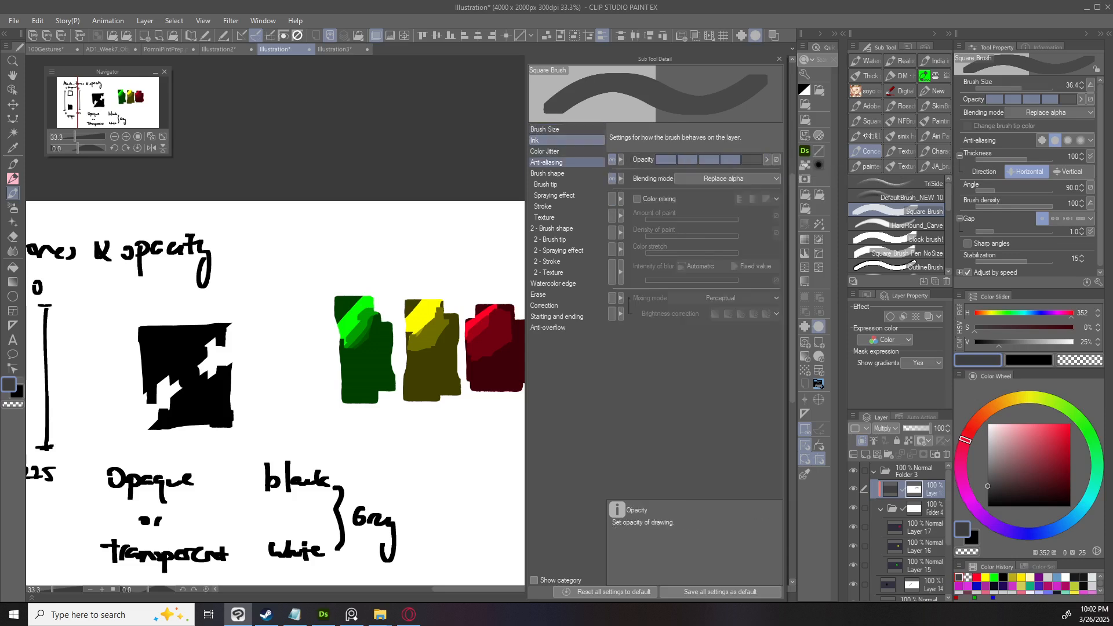
click(546, 162)
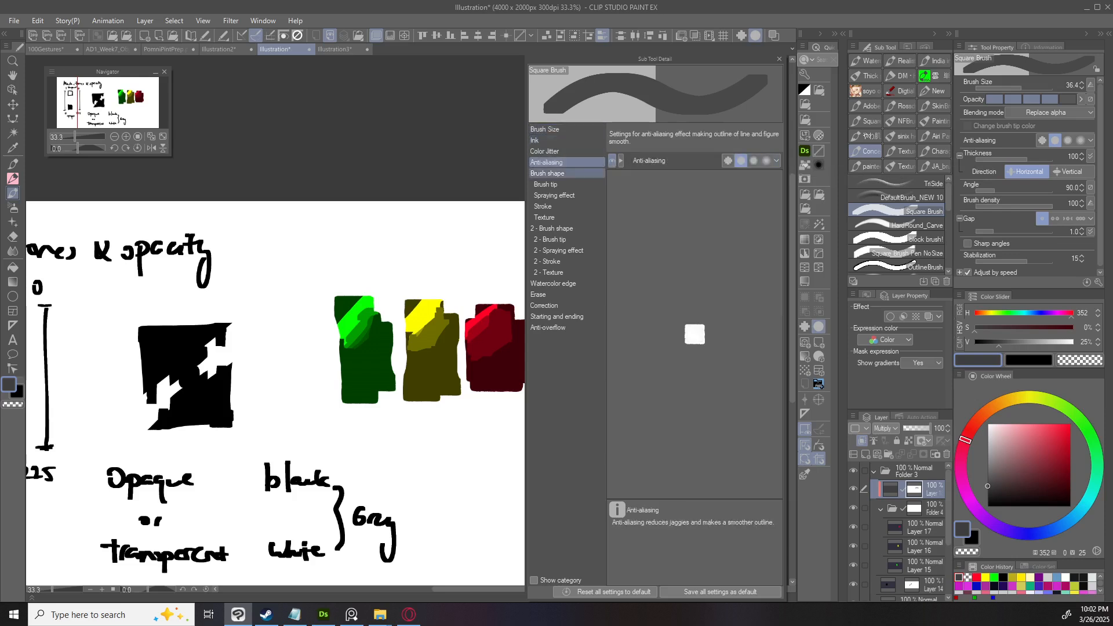
click(547, 173)
click(545, 184)
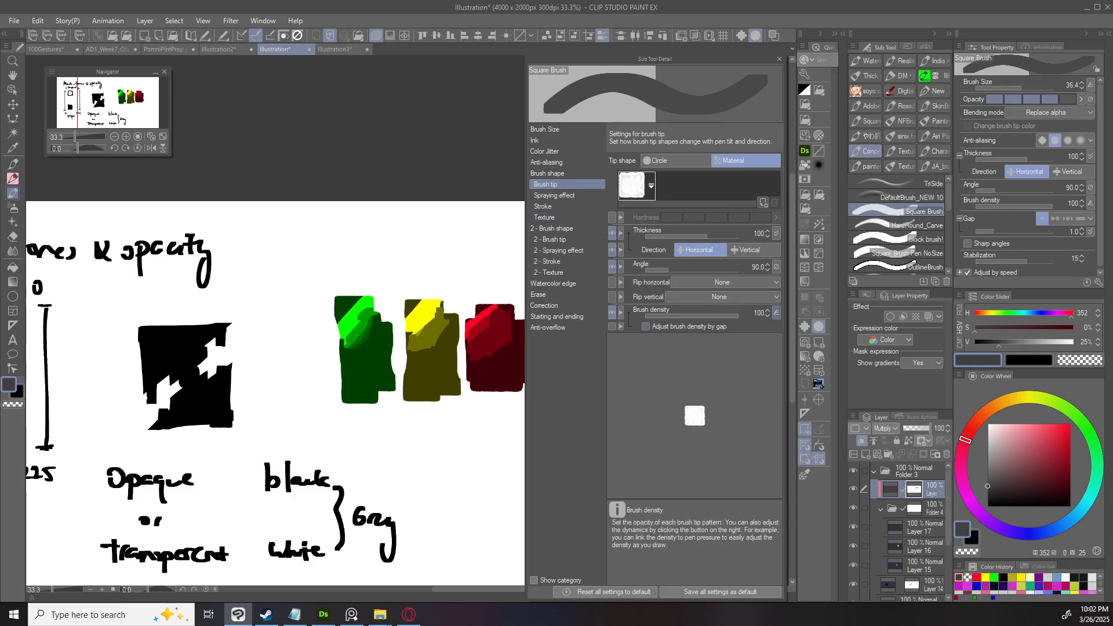
Display the Square Brush's Opacity setting in its Ink settings as a slider.
click(556, 140)
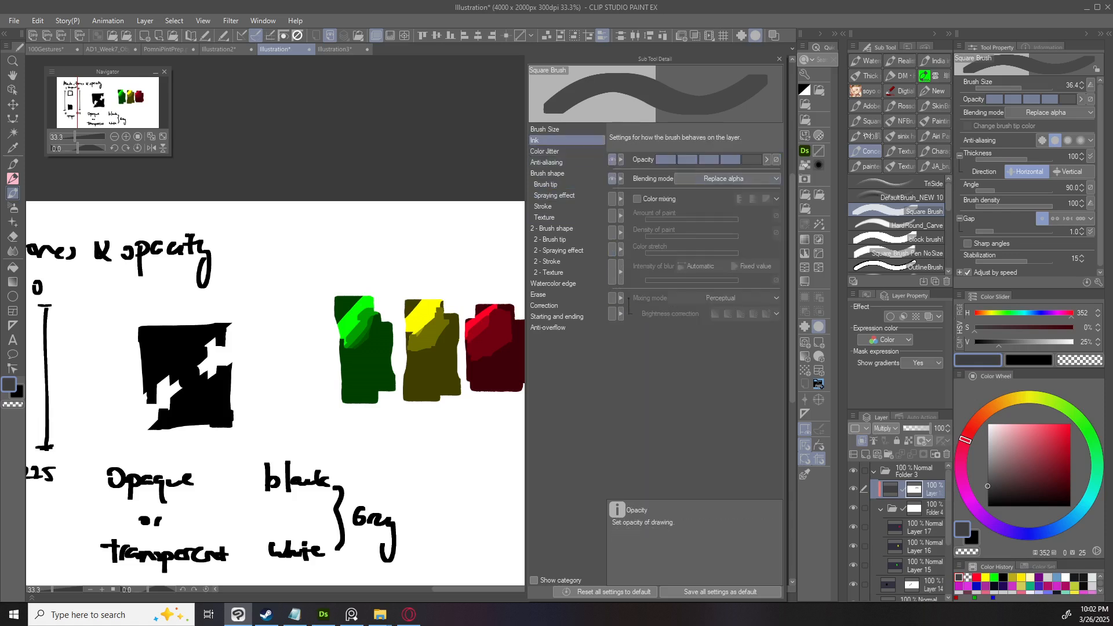
right_click(625, 157)
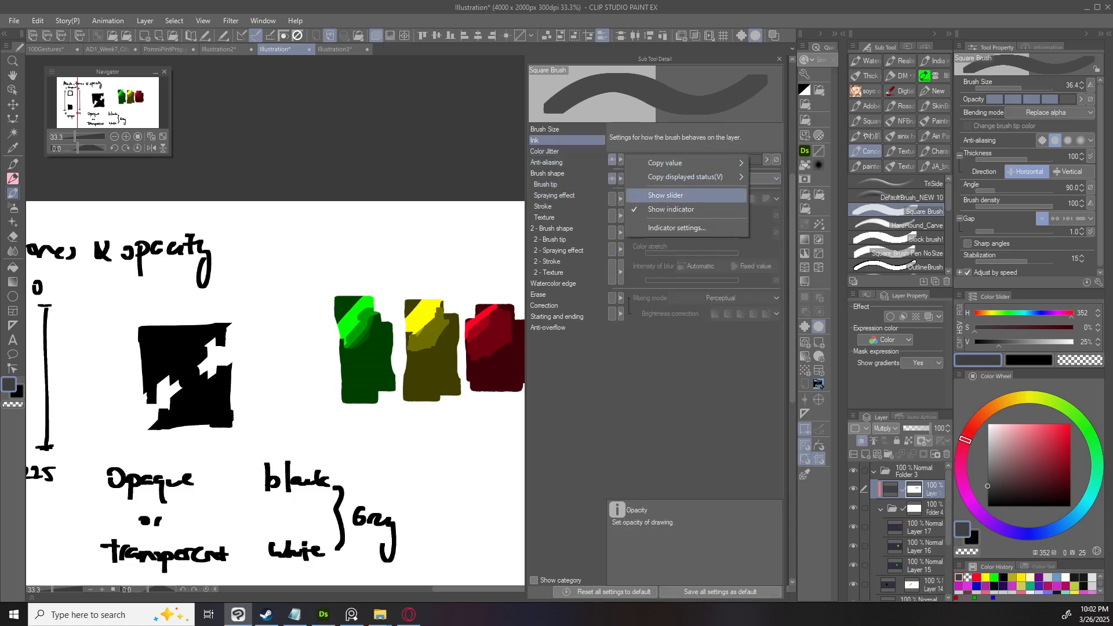
click(666, 196)
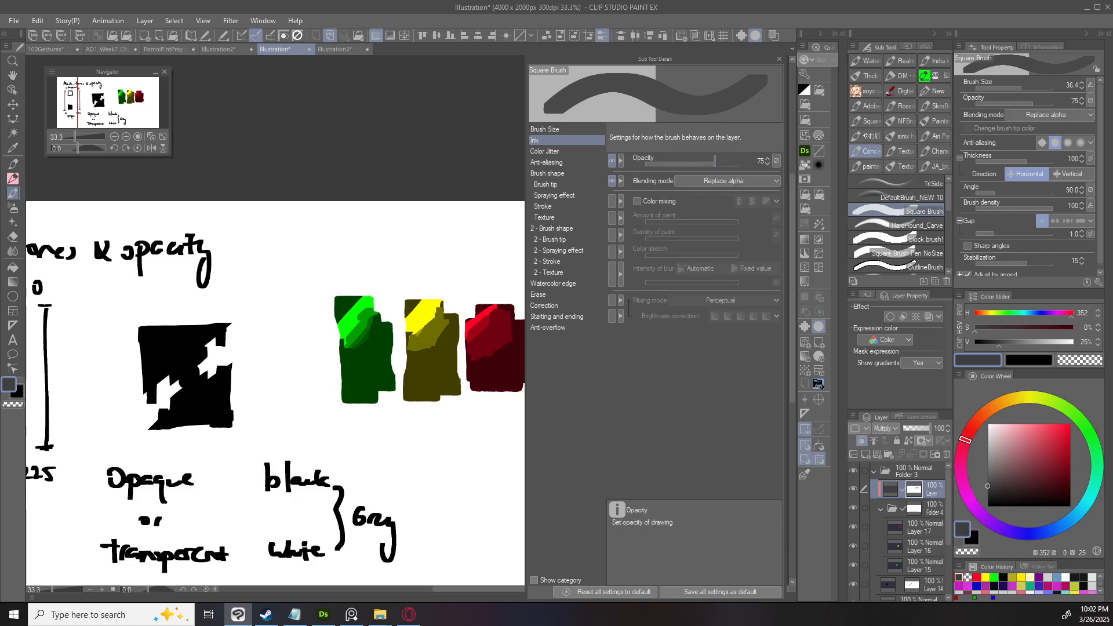
Switch the Square Brush's opacity setting between slider and indicator display, leaving it on the indicator.
right_click(632, 160)
click(667, 209)
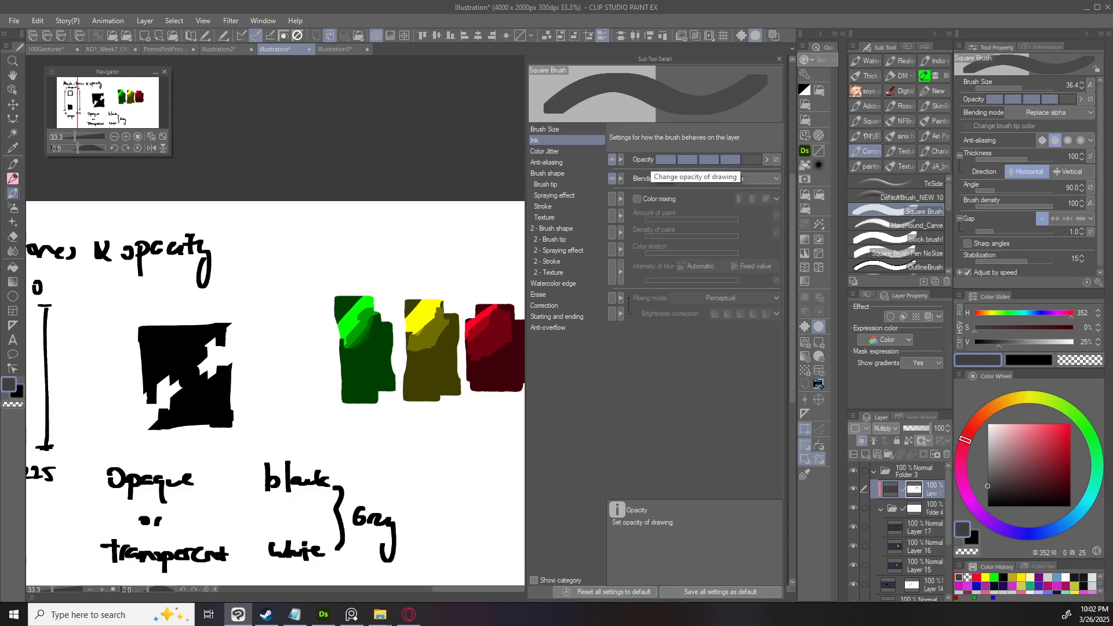
right_click(627, 160)
click(666, 196)
right_click(627, 160)
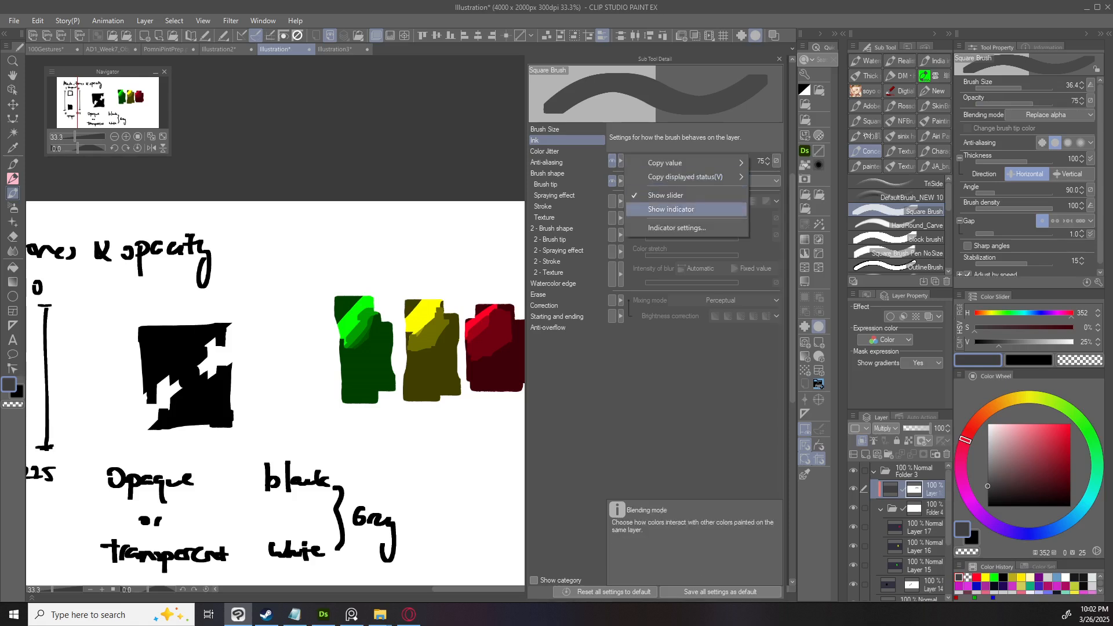
click(666, 196)
right_click(627, 160)
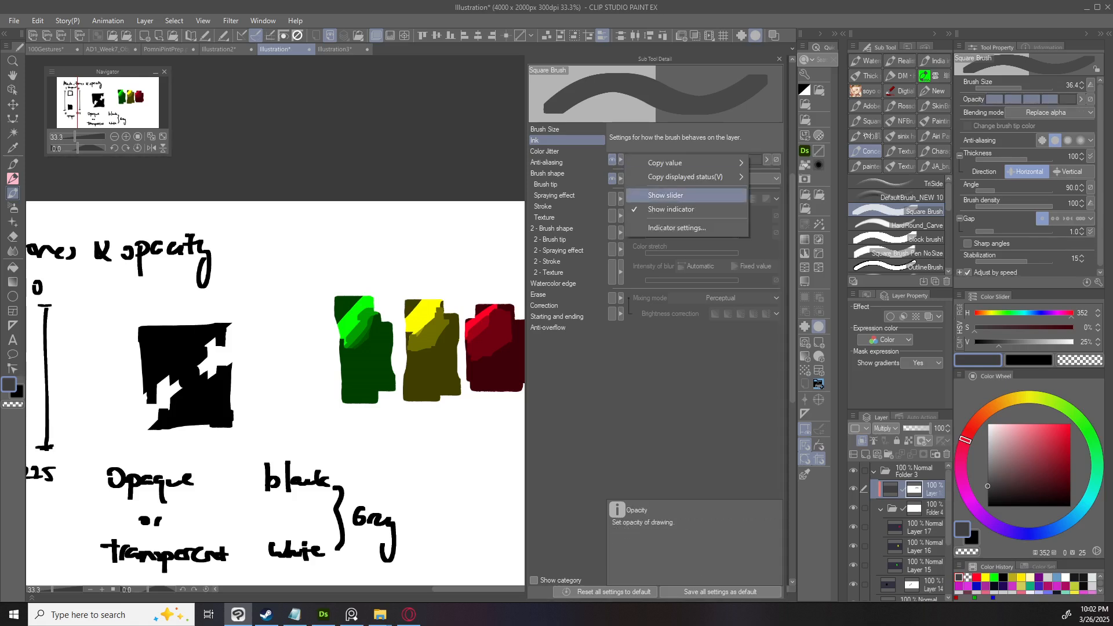
click(671, 208)
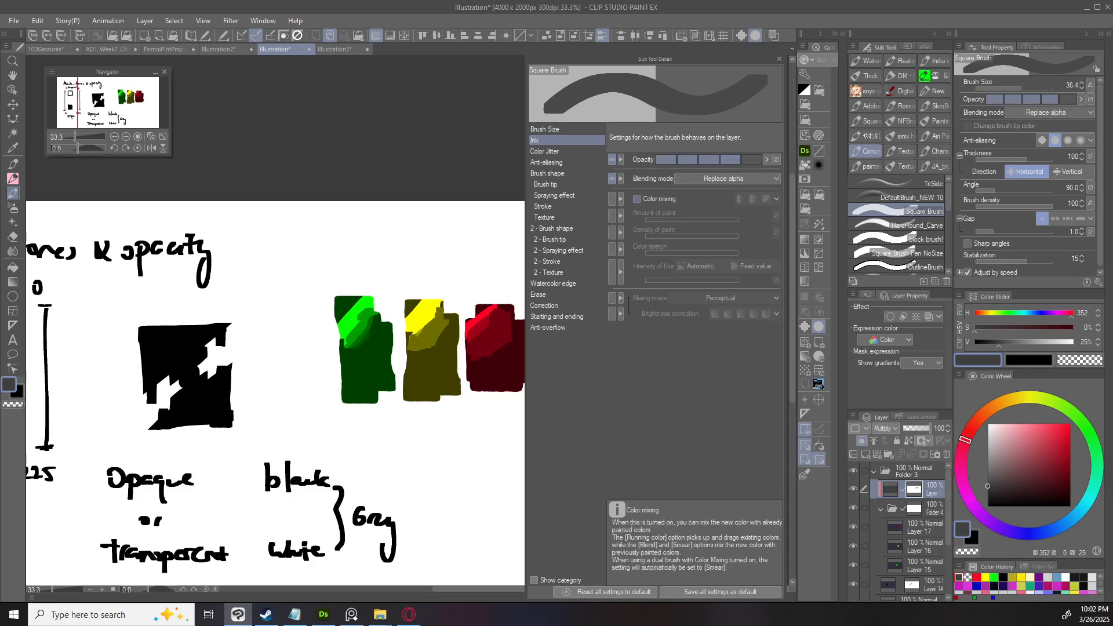
Try the Square Brush's preset opacity levels of 100, 75 and 50, and finish with opacity at 100.
click(766, 159)
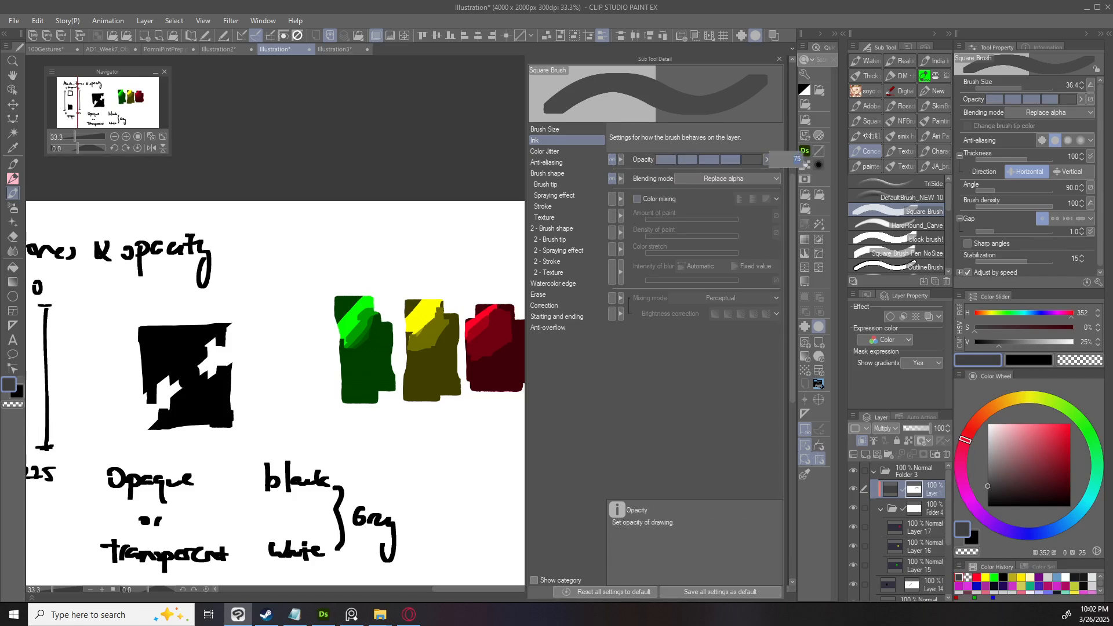
click(751, 159)
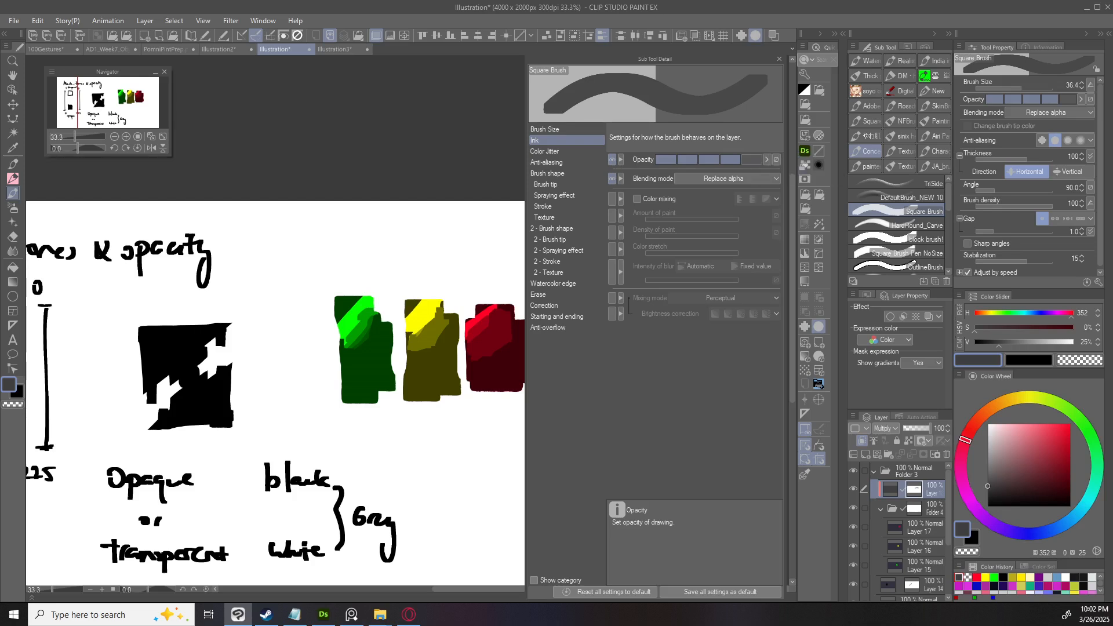
click(767, 159)
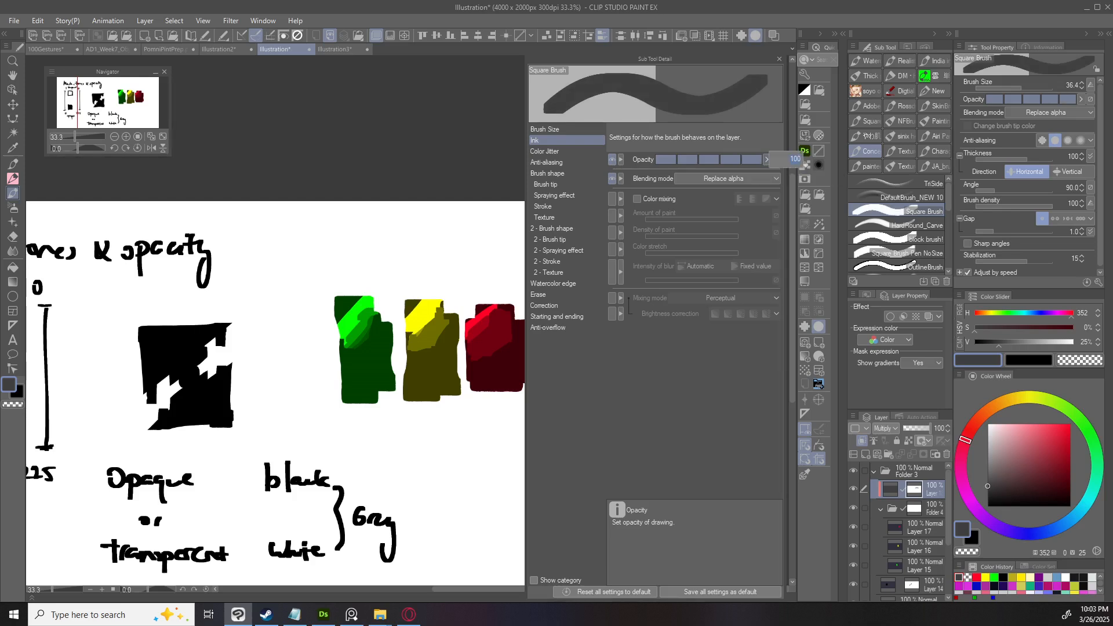
click(730, 160)
click(730, 160)
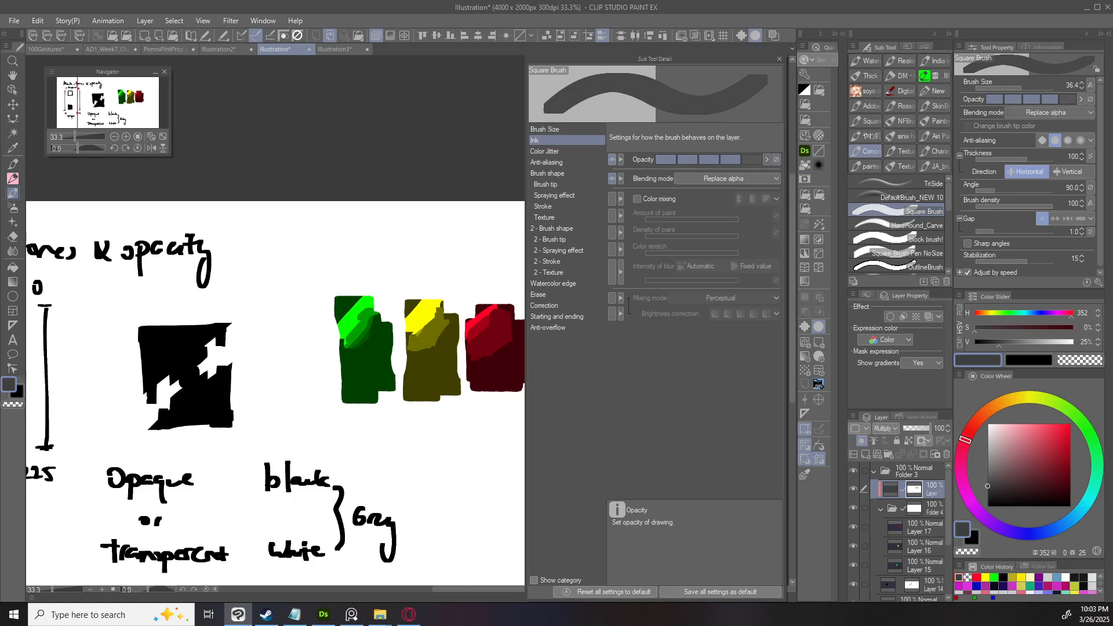
click(767, 160)
click(729, 159)
click(708, 159)
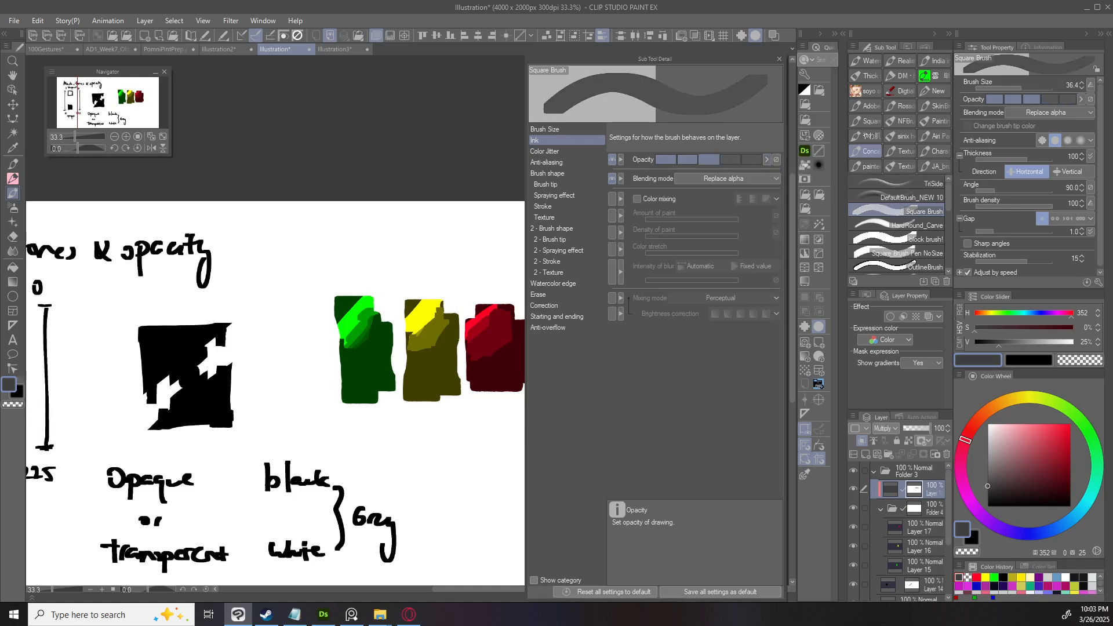
click(766, 160)
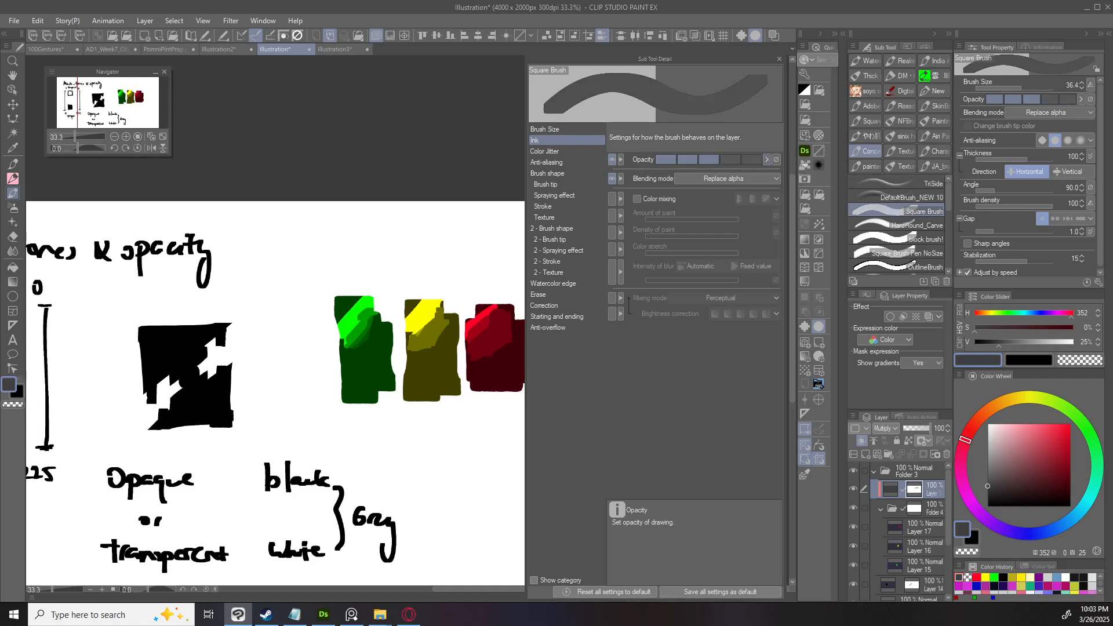
click(752, 159)
Review the preset values in the opacity indicator settings, then dismiss them and close the brush's detailed settings.
right_click(625, 155)
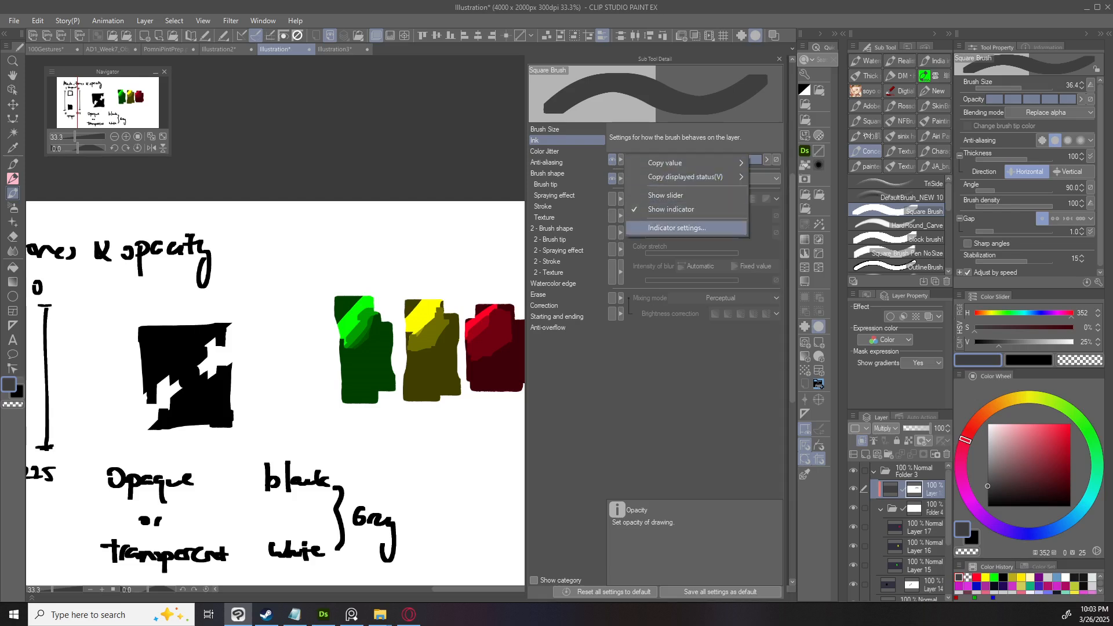
click(677, 228)
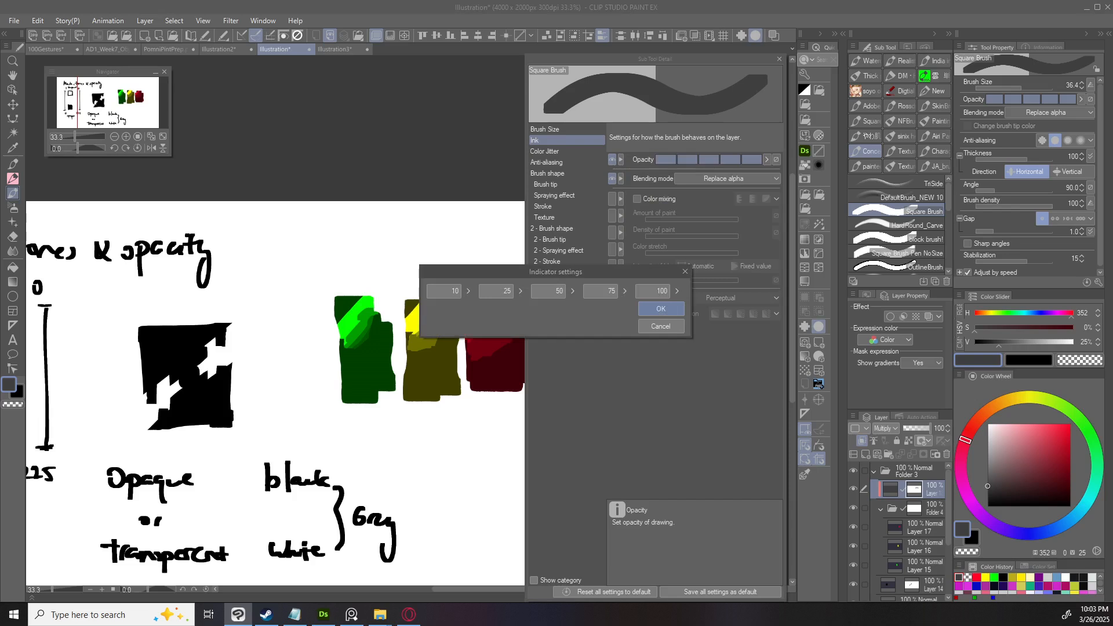
click(661, 326)
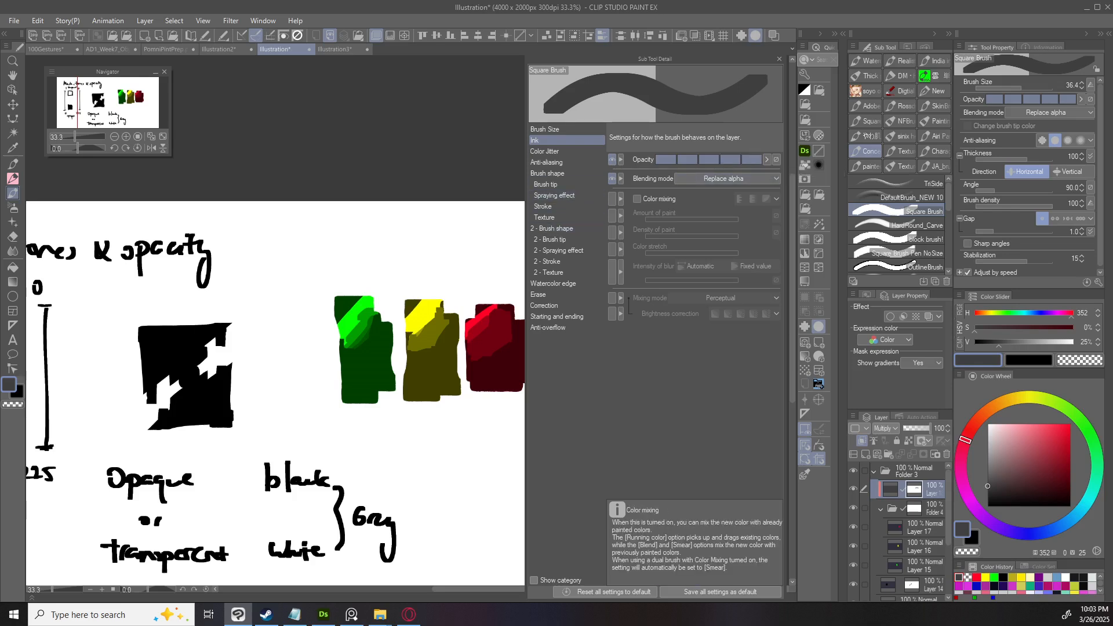
click(778, 59)
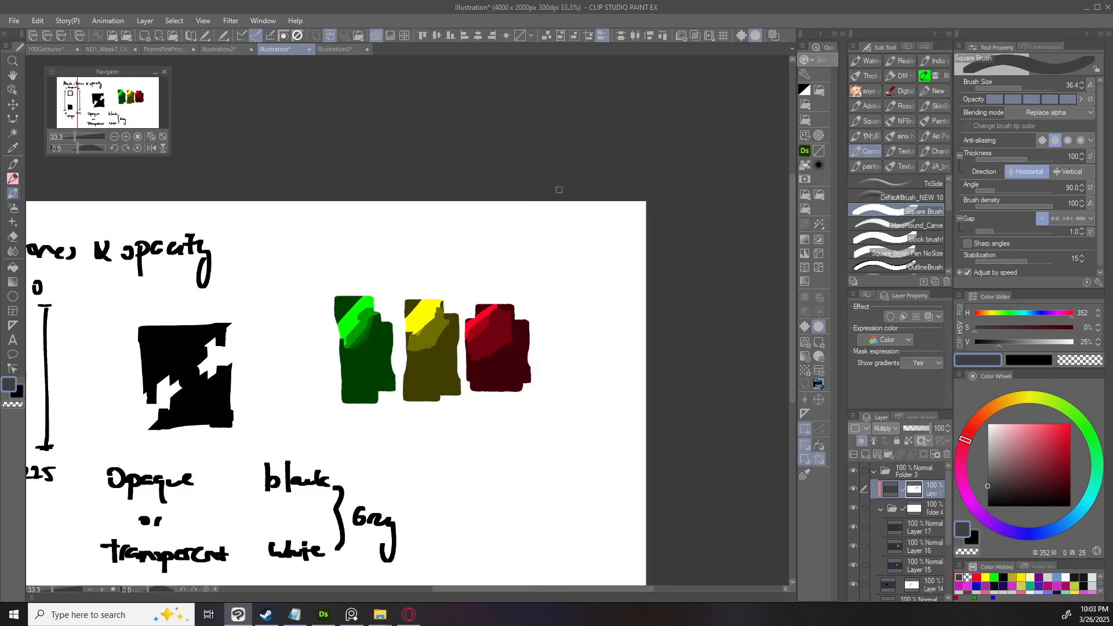
Compare the canvas with Folder 3 hidden and shown, and expand the folder's layers again.
scroll(558, 146, down, 1)
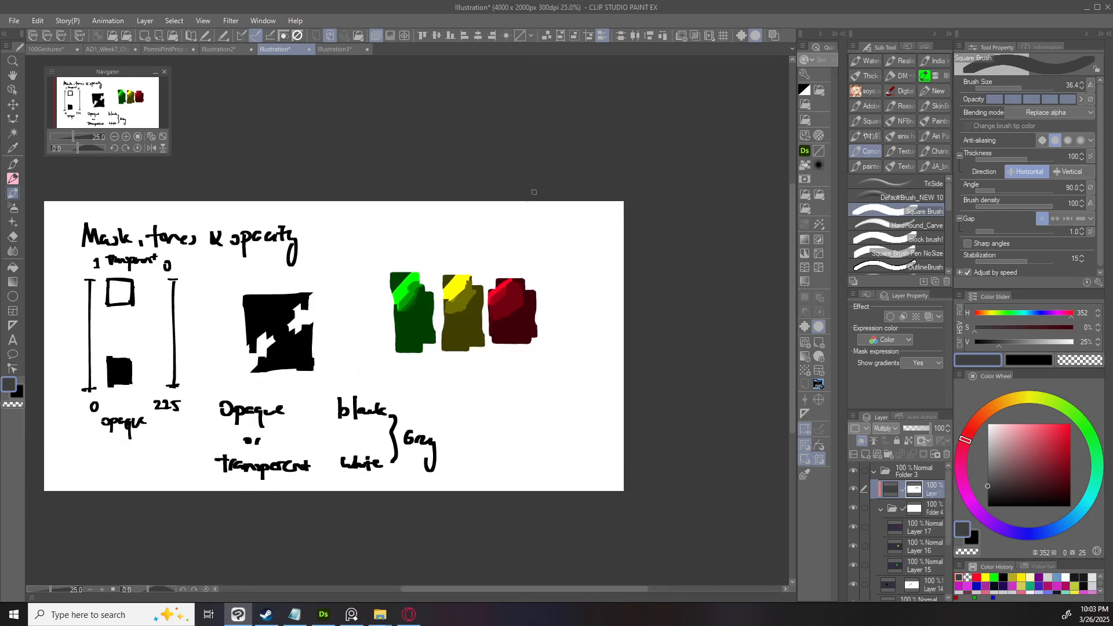
drag(462, 295, 511, 282)
scroll(544, 277, up, 1)
click(874, 471)
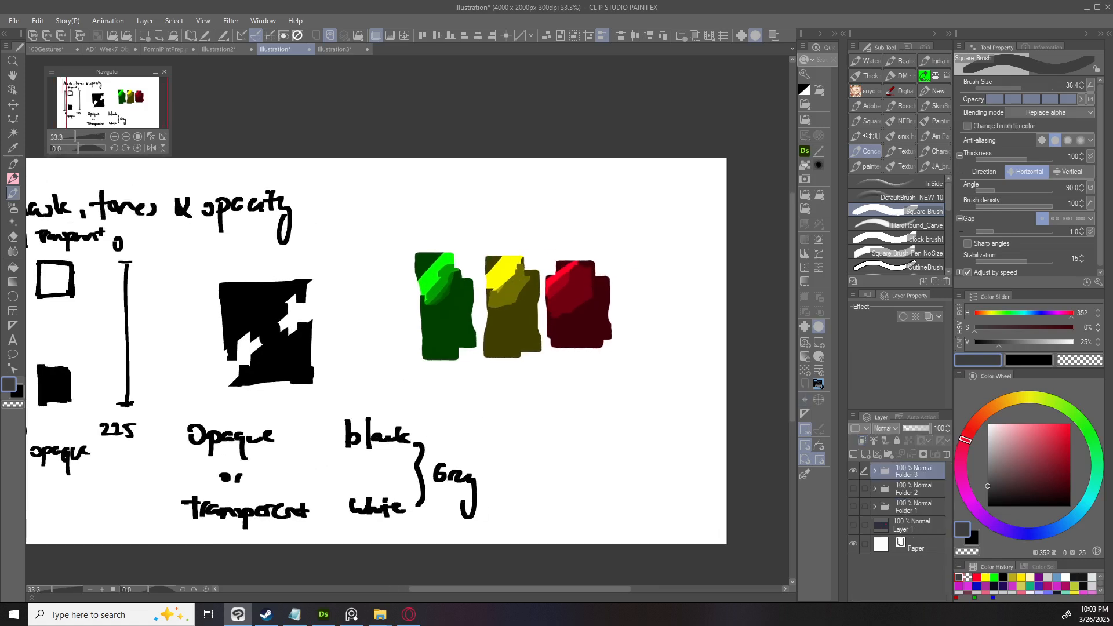
click(853, 471)
click(852, 470)
click(874, 471)
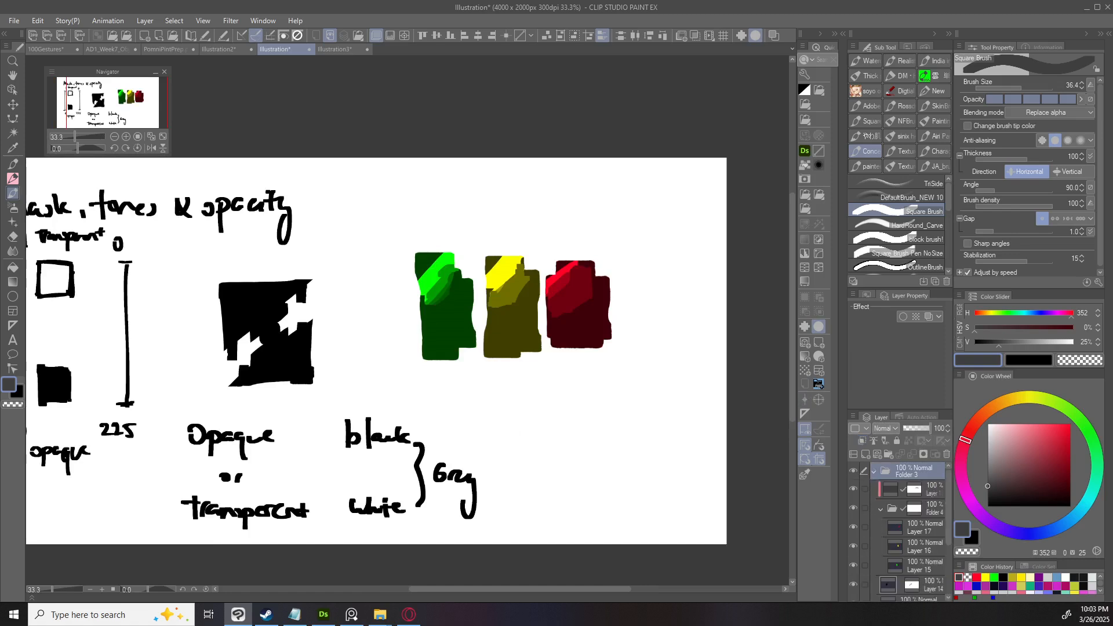
Toggle the Multiply shading layer's visibility over the colour swatches, and undo back to before the layer was added.
click(891, 490)
click(853, 489)
click(853, 488)
key(ctrl+z)
key(ctrl+z)
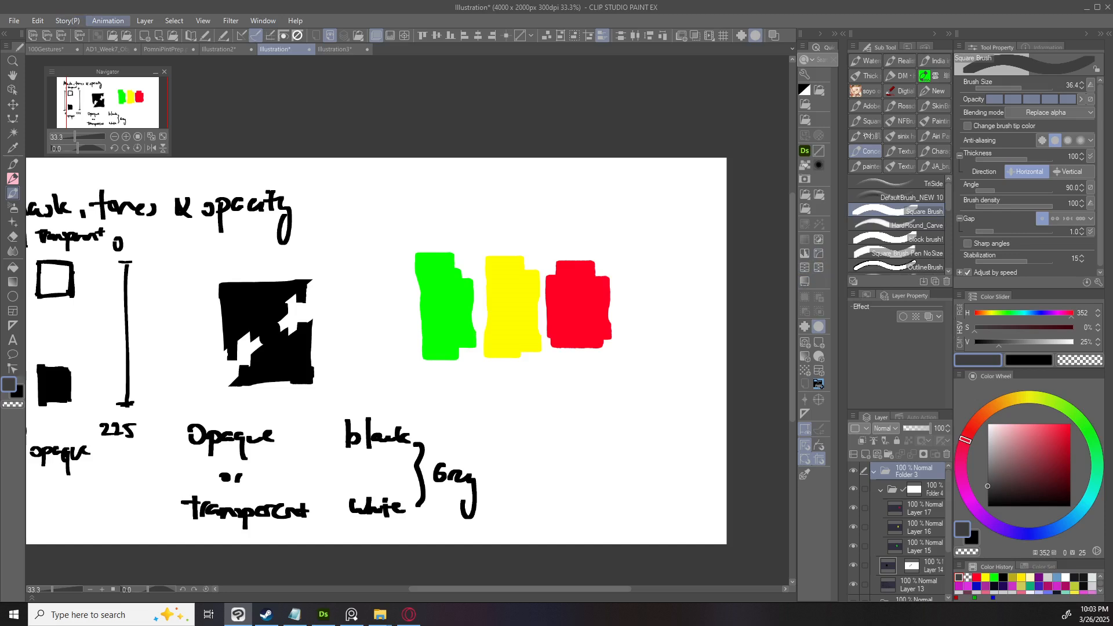
Try adding a Color balance correction layer above the colour swatches.
click(145, 20)
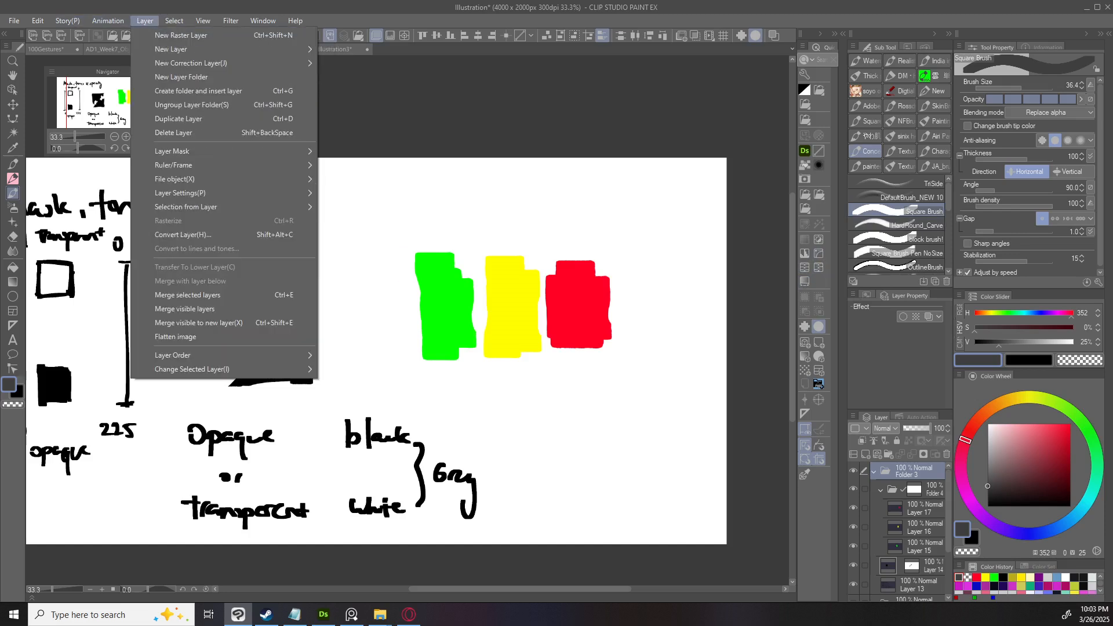
mouse_move(191, 63)
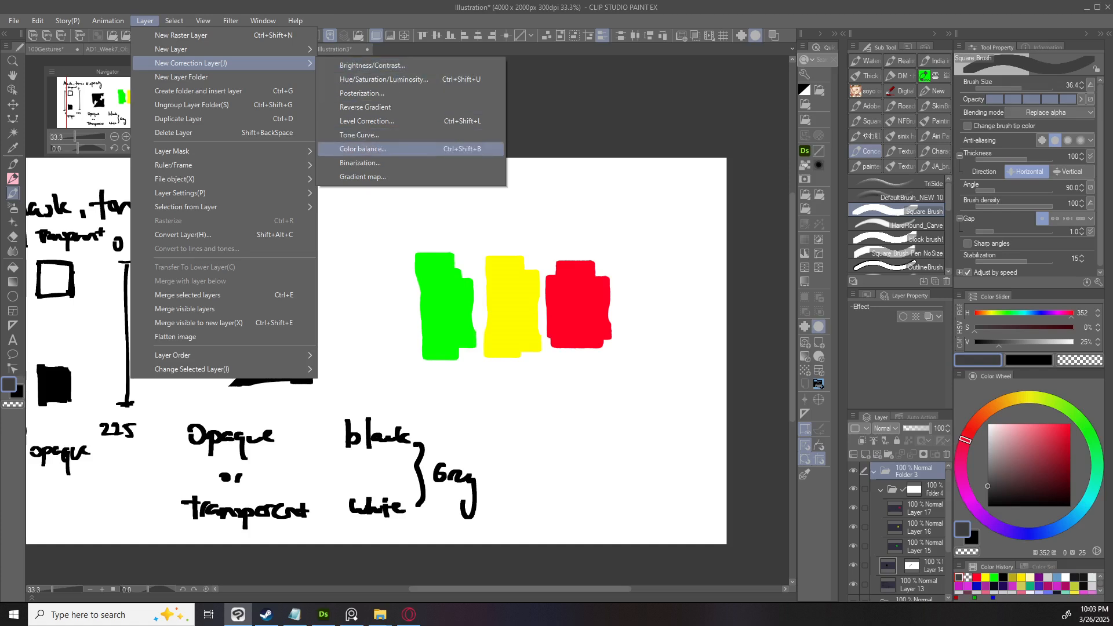
click(363, 149)
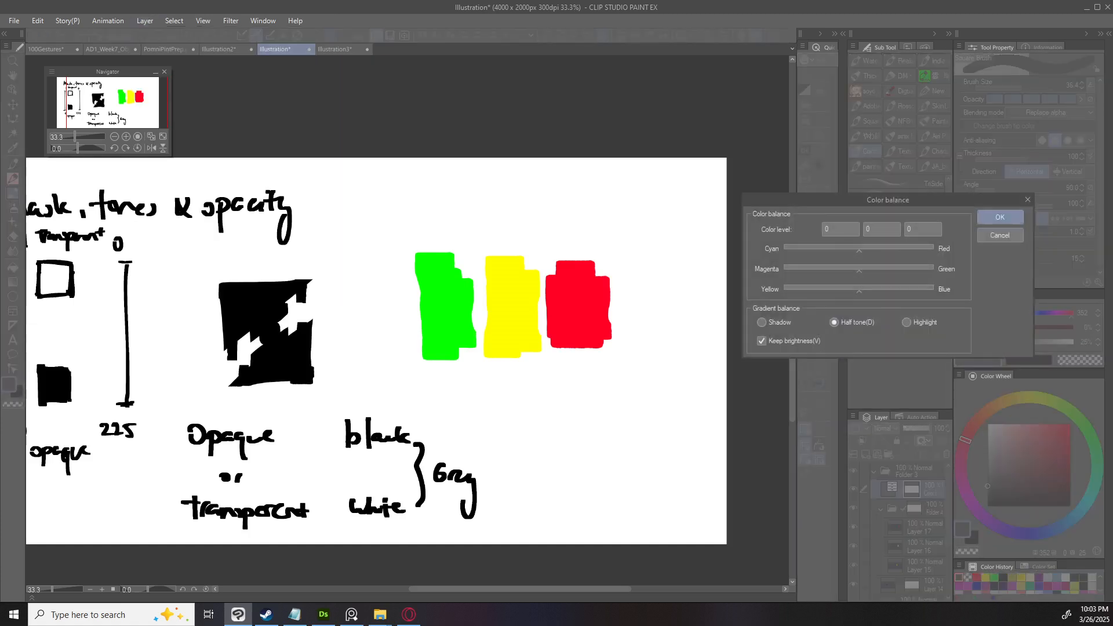
click(999, 235)
Try adding a Level Correction layer above the swatches, moving its dialog aside to see the colours.
click(173, 21)
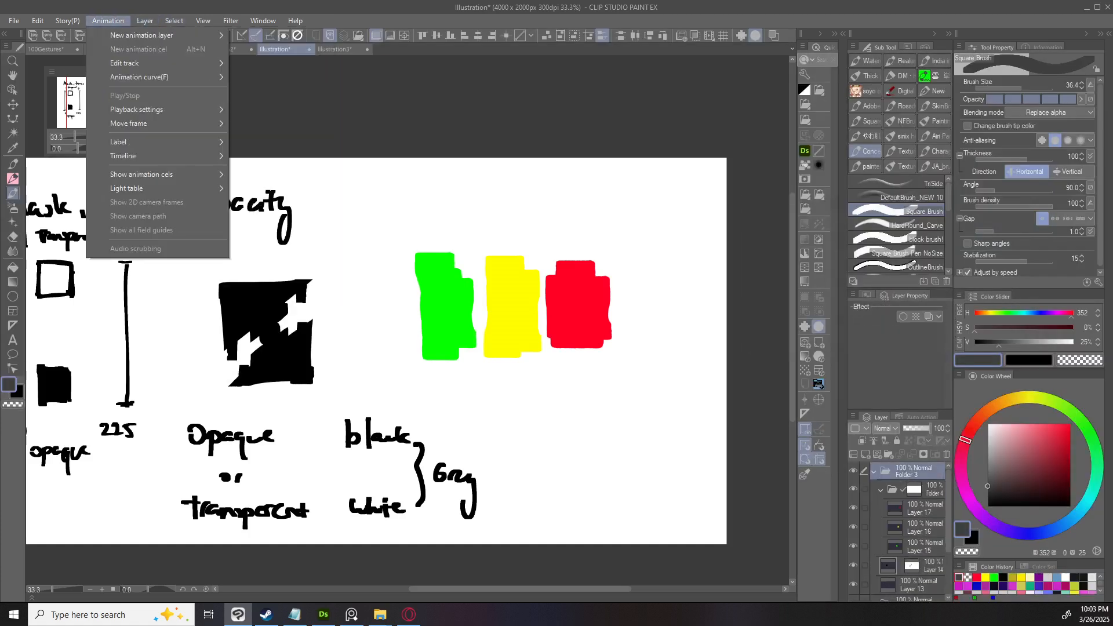
mouse_move(192, 63)
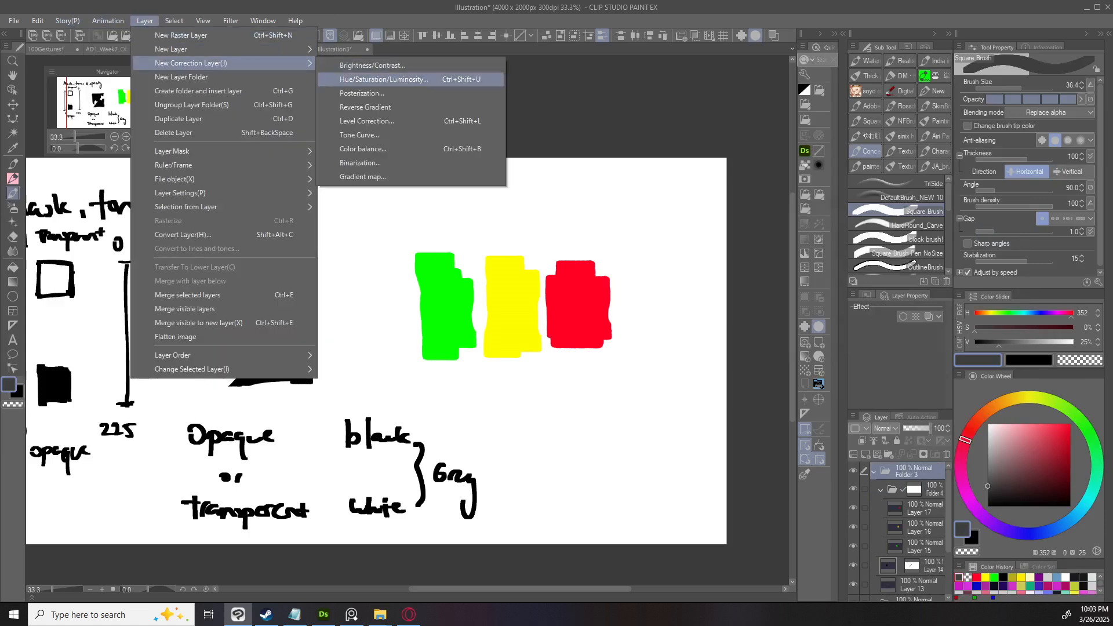
click(371, 121)
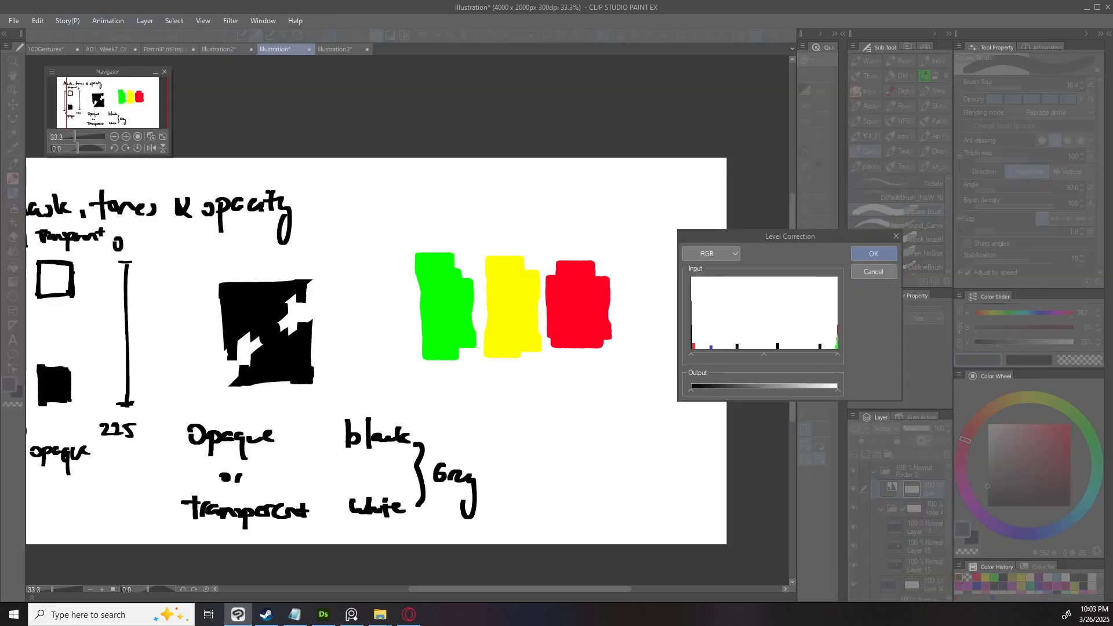
drag(788, 228, 554, 169)
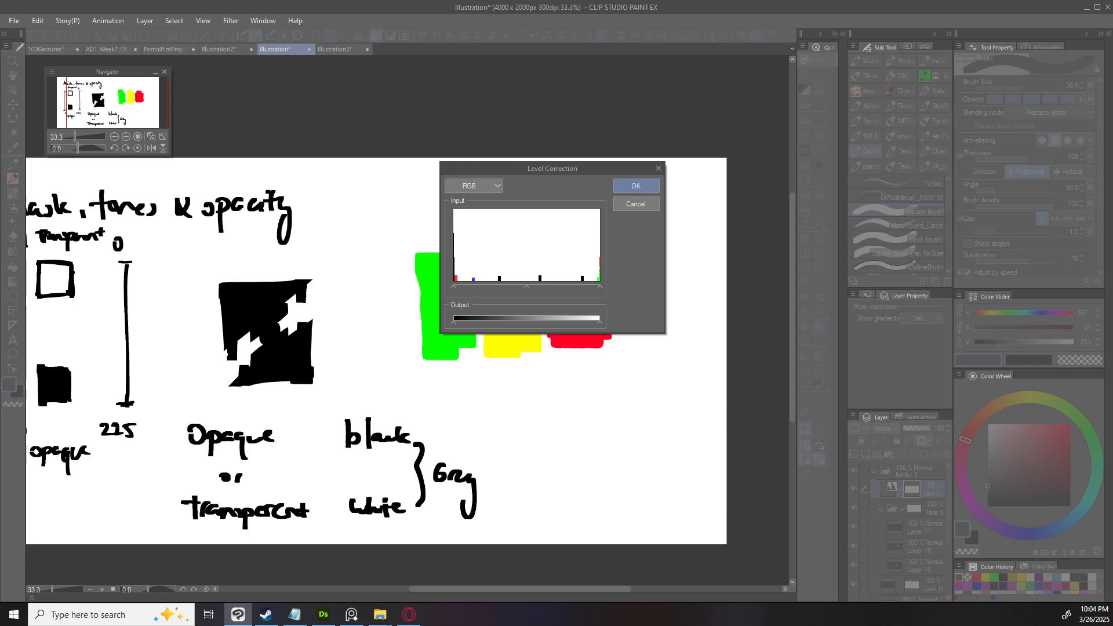
drag(553, 168, 460, 182)
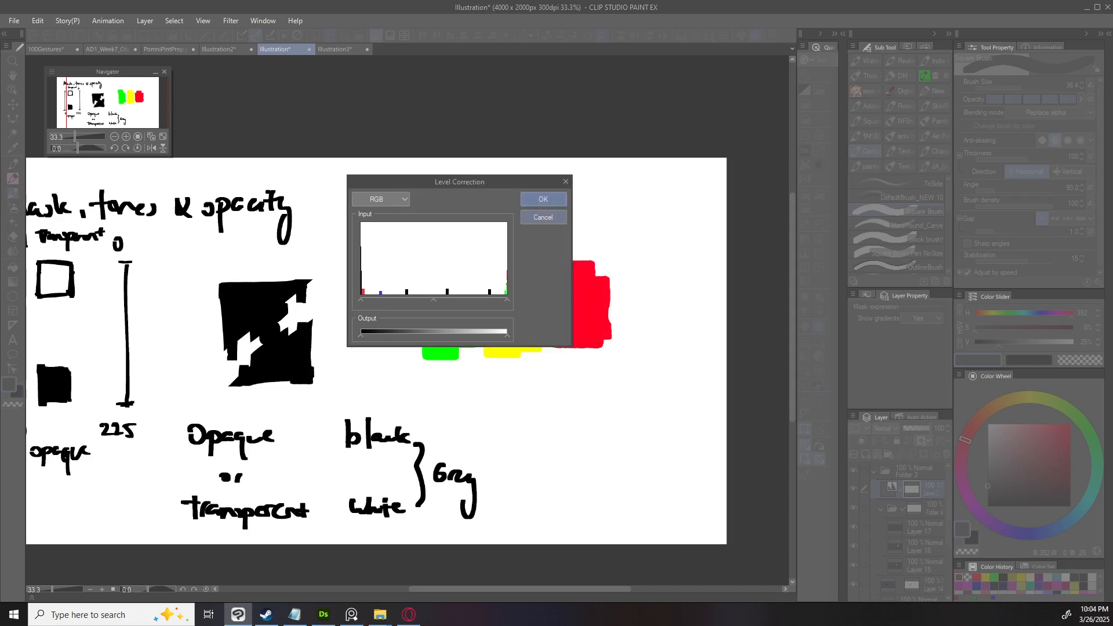
key(Return)
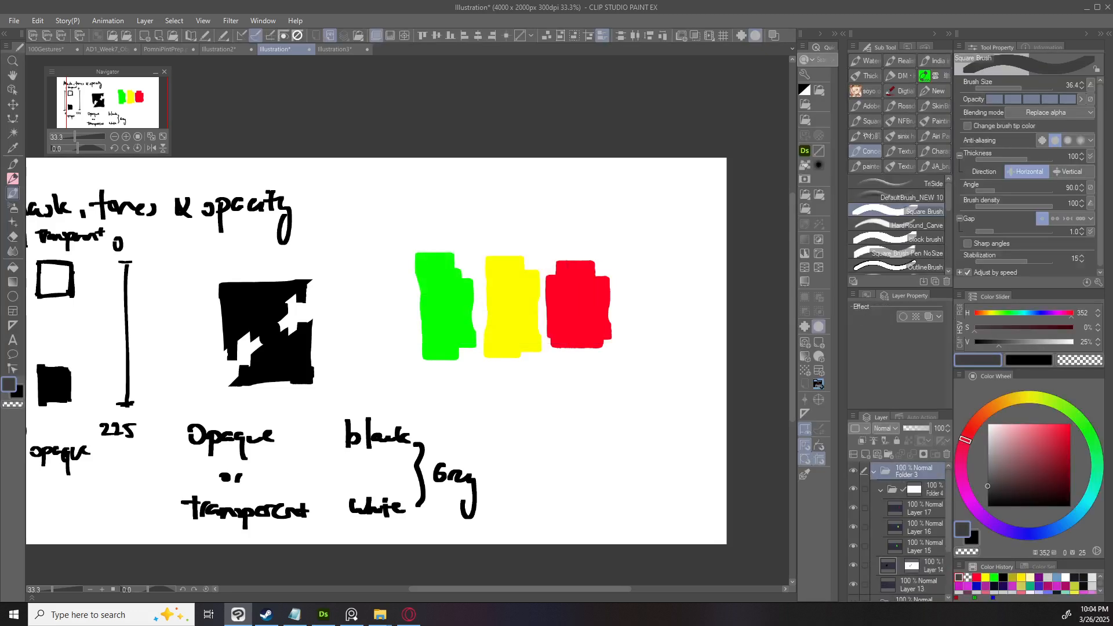
Select the red swatch's layer on the canvas with the Object tool, undoing any accidental move.
key(o)
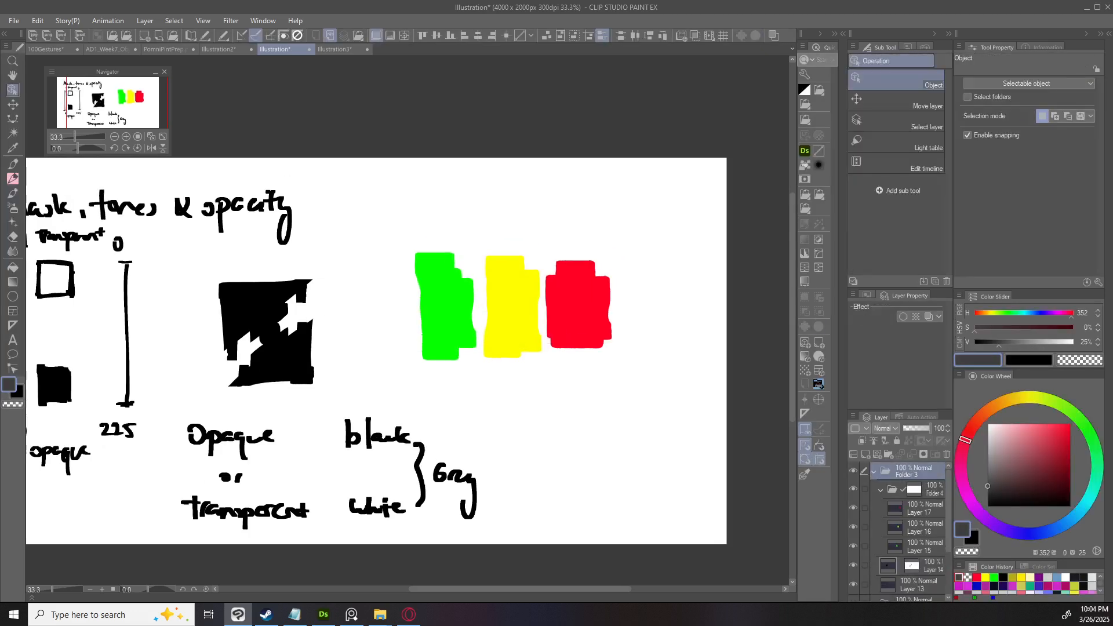
click(578, 304)
drag(578, 304, 596, 272)
key(ctrl+z)
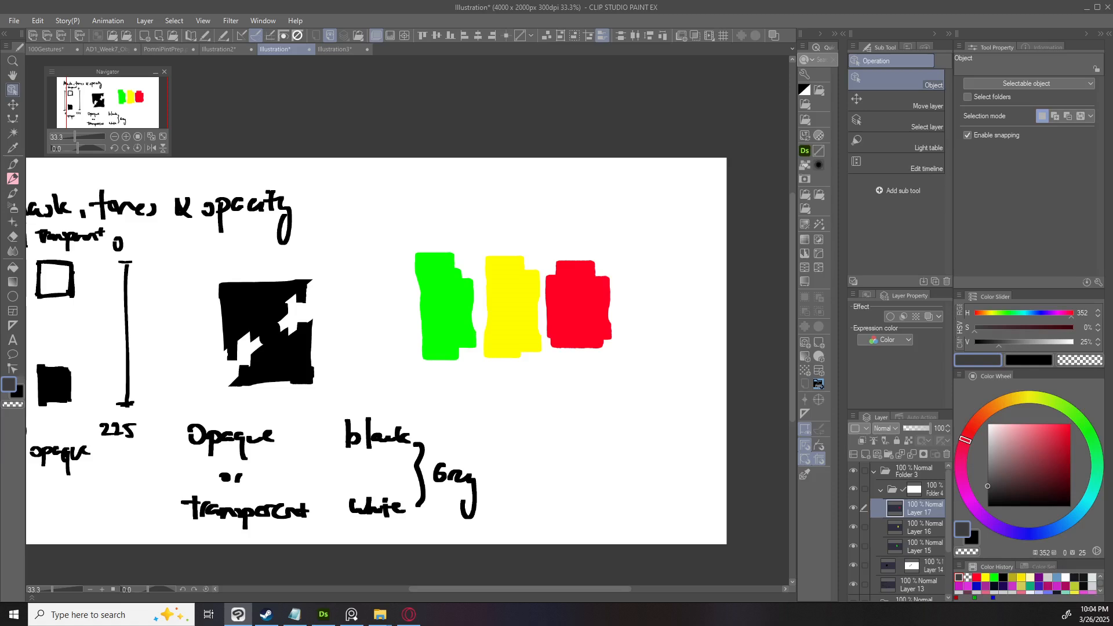
Try turning the red swatch blue with a Hue/Saturation/Luminosity adjustment, and undo the change.
key(ctrl+u)
click(725, 134)
key(Return)
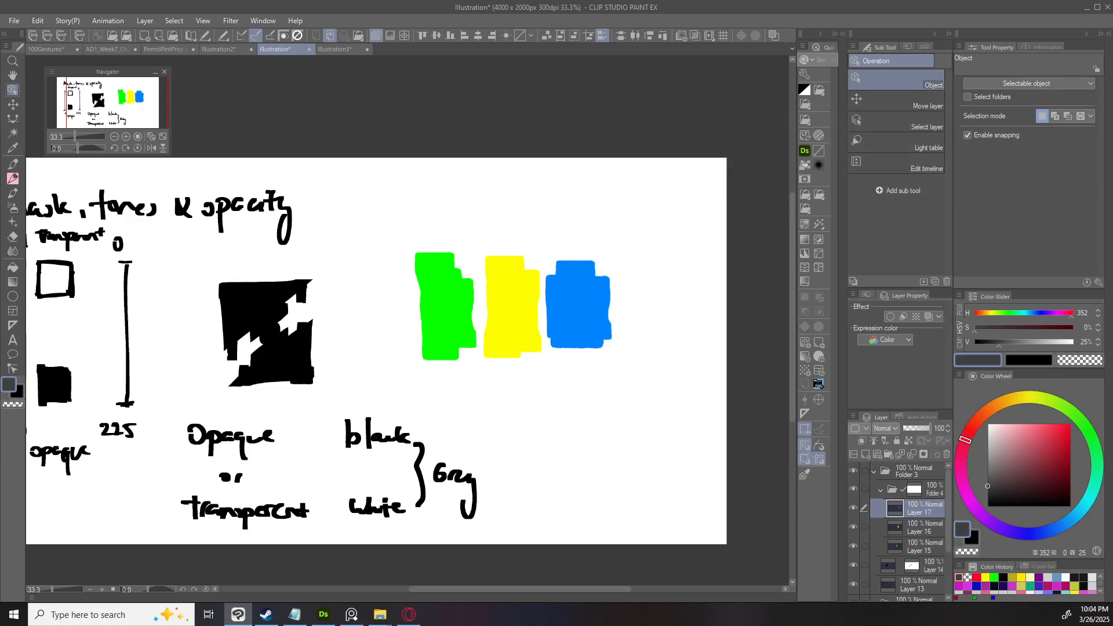
key(ctrl+z)
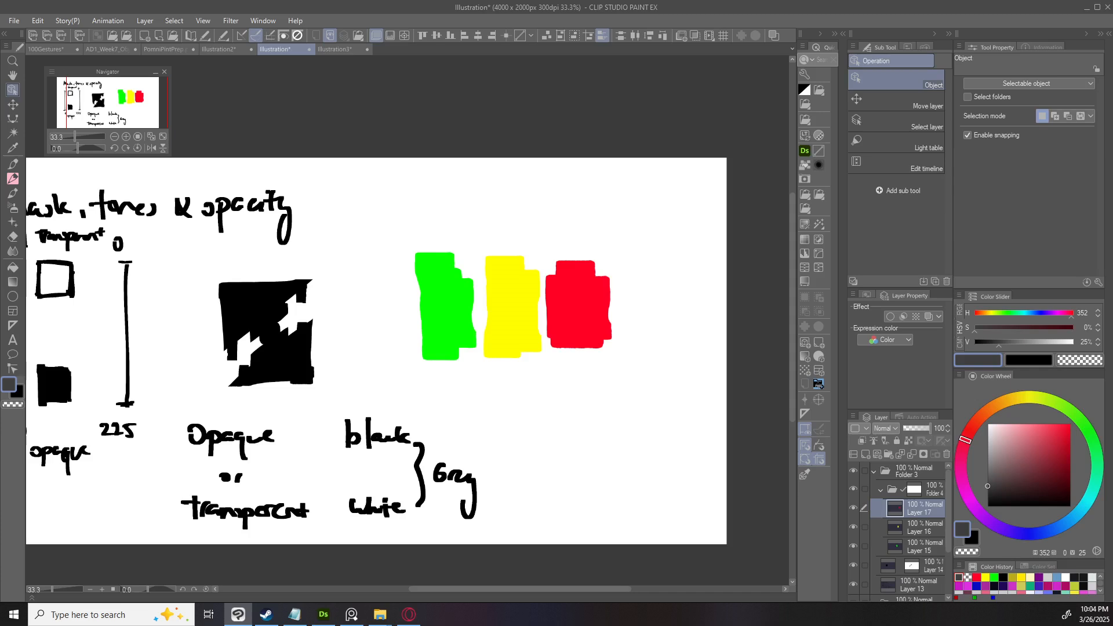
Try a hue shift of 145 on the red swatch with the Hue/Saturation/Luminosity adjustment.
key(ctrl+y)
key(ctrl+u)
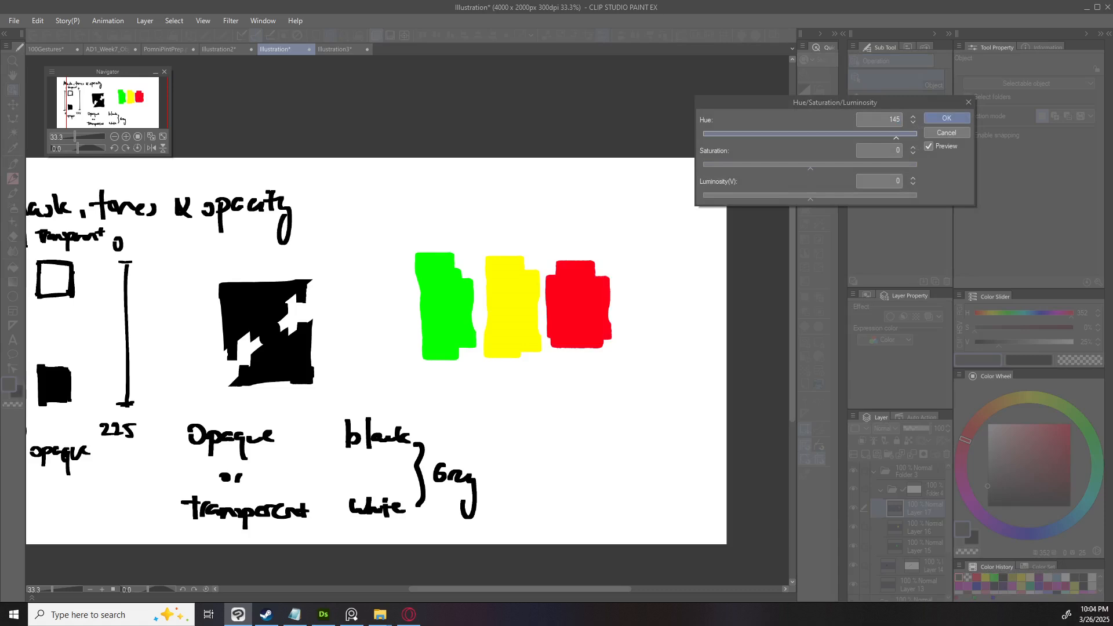
key(Return)
Select the three swatch layers, Layer 15 to Layer 17, together and then the Folder 4 that contains them.
scroll(576, 303, up, 1)
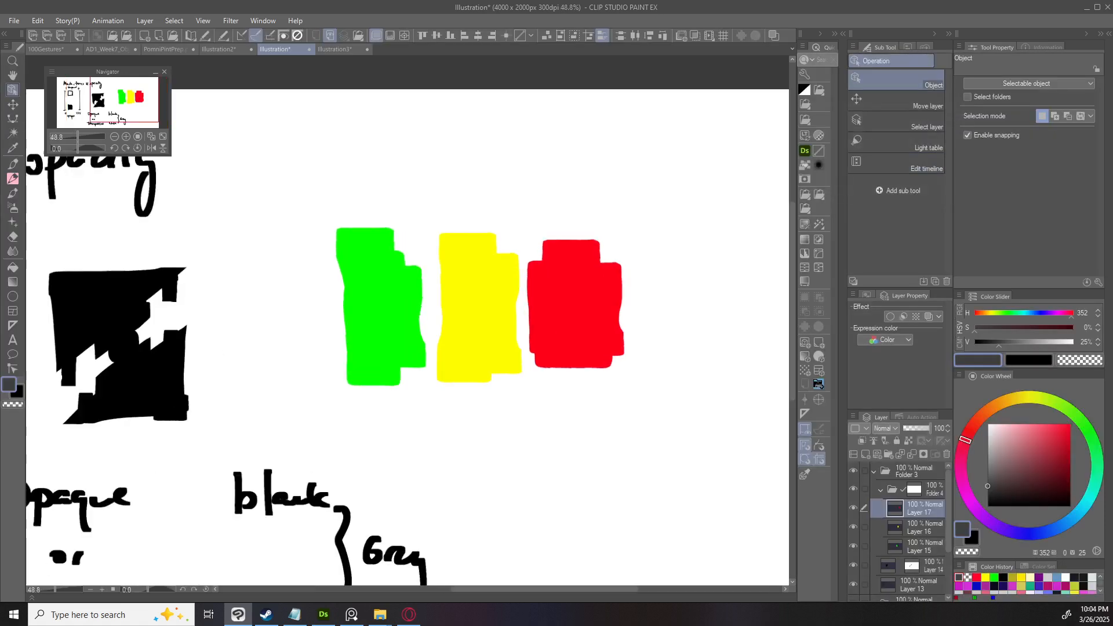
scroll(577, 303, down, 1)
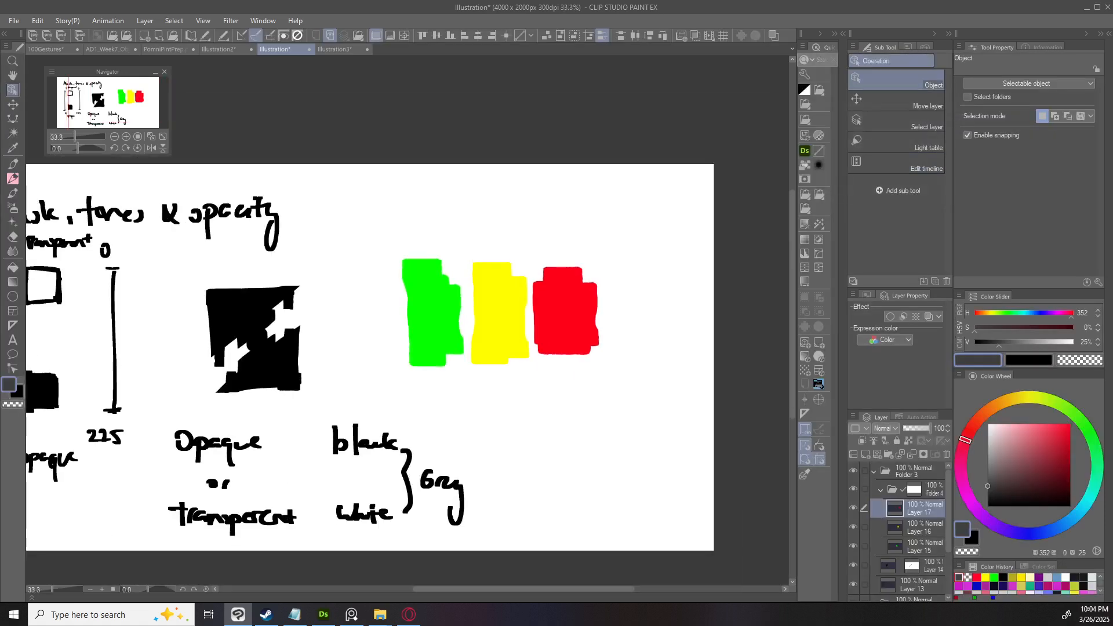
shift+click(919, 546)
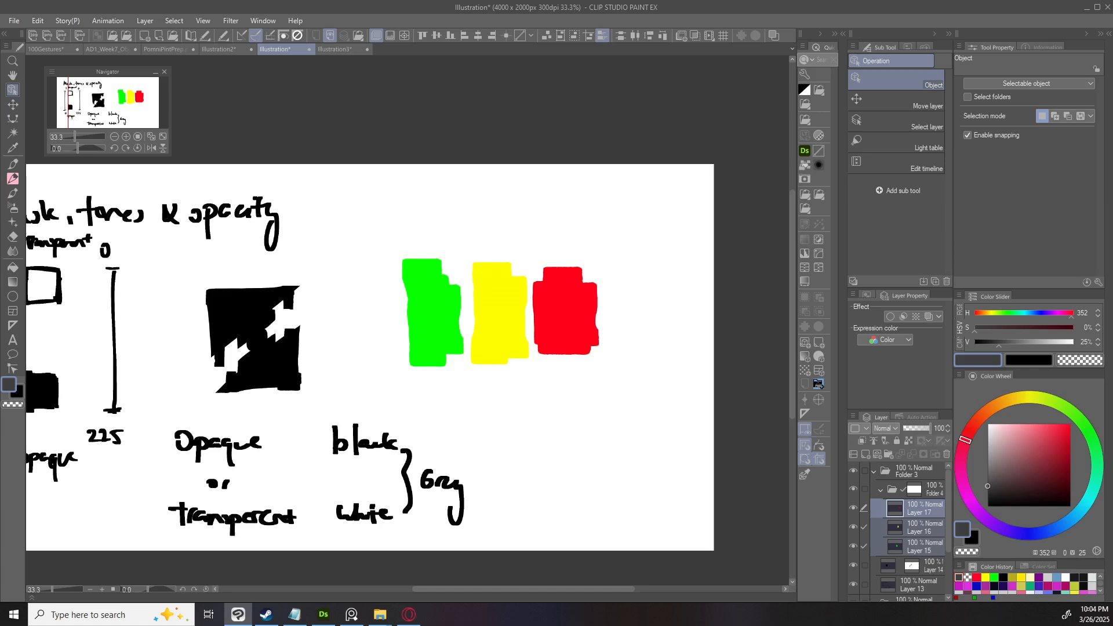
click(914, 489)
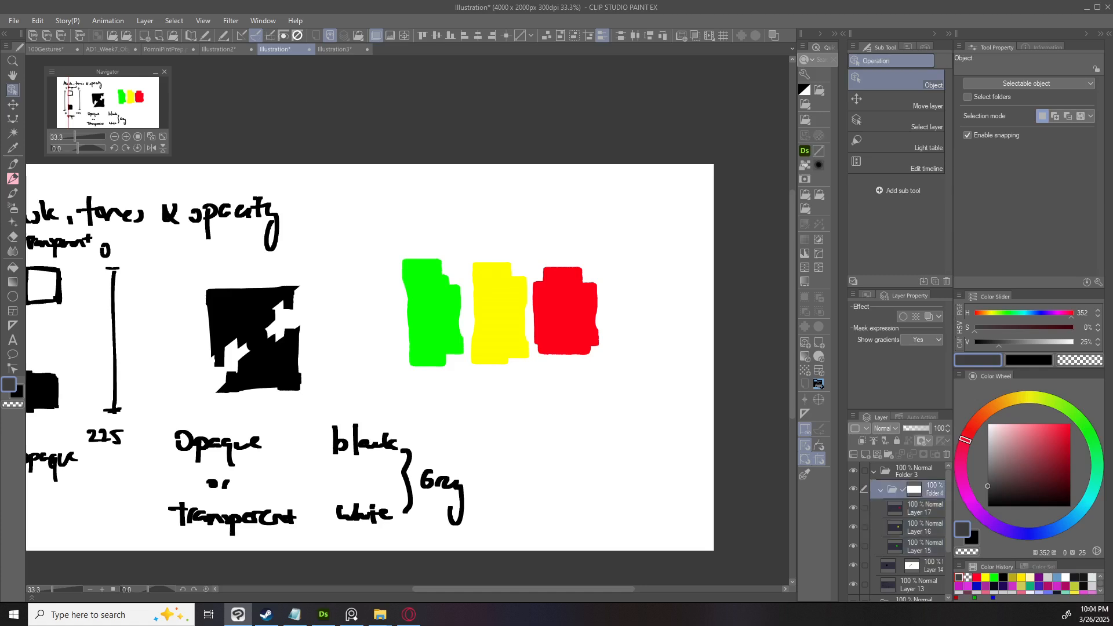
click(919, 546)
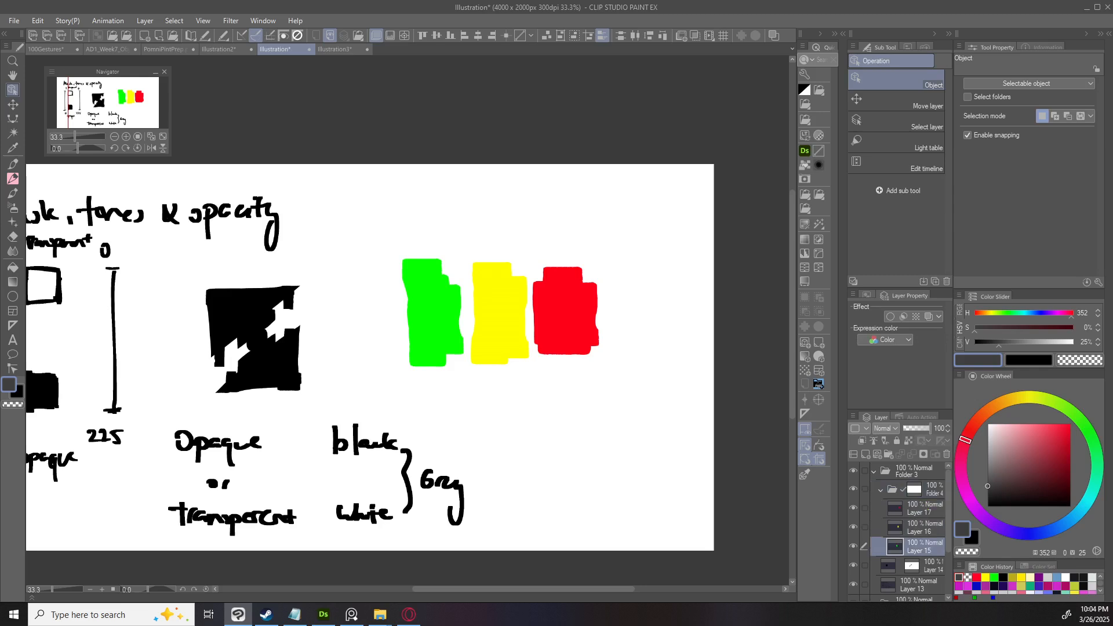
shift+click(919, 508)
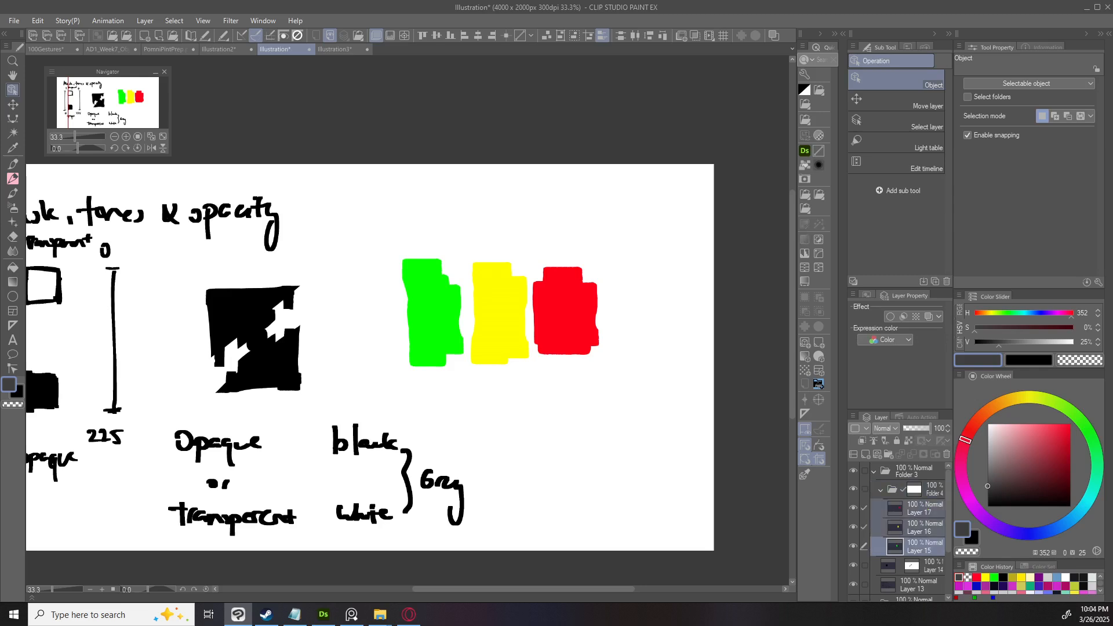
click(913, 490)
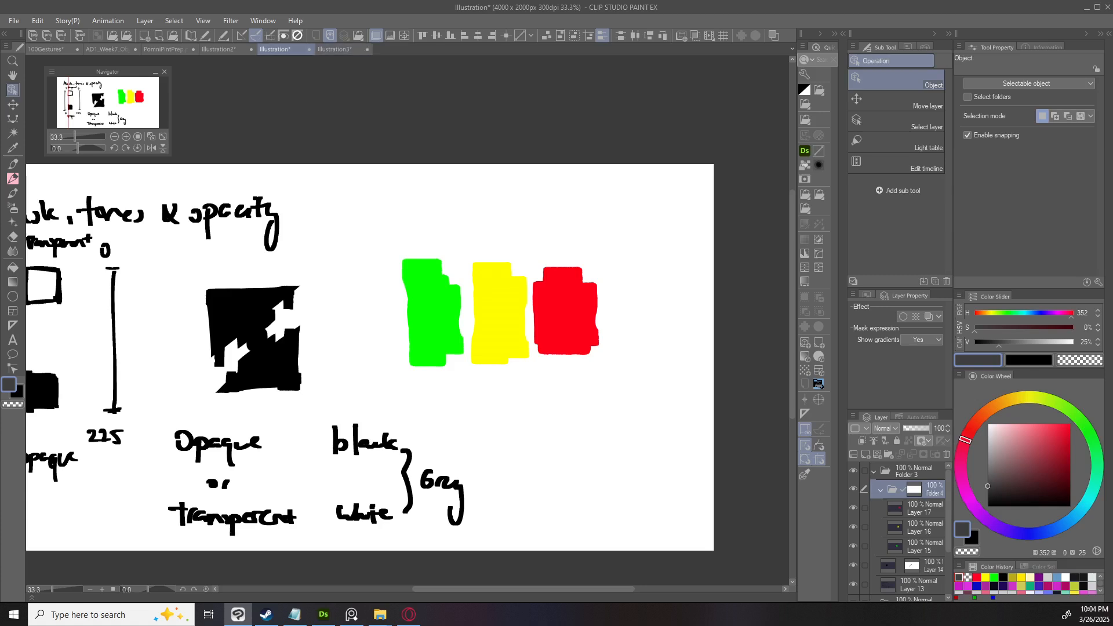
Add a Hue/Saturation/Luminosity correction layer with its default settings and place it directly above the swatches' Folder 4.
click(145, 21)
mouse_move(191, 62)
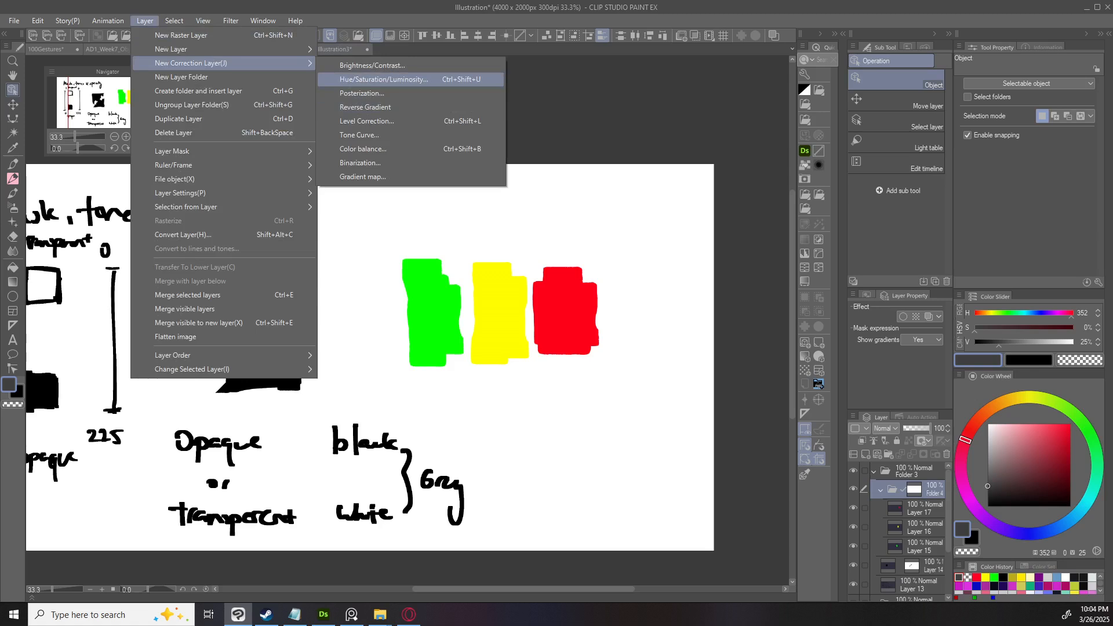
key(Return)
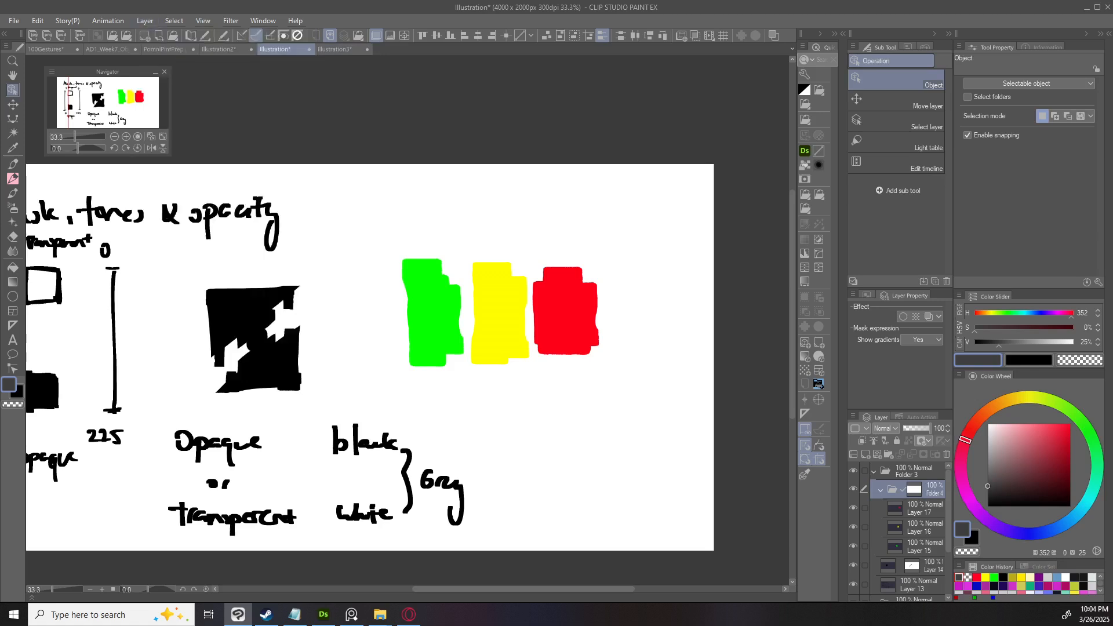
drag(834, 102, 730, 128)
key(Return)
drag(904, 508, 899, 480)
scroll(611, 378, up, 2)
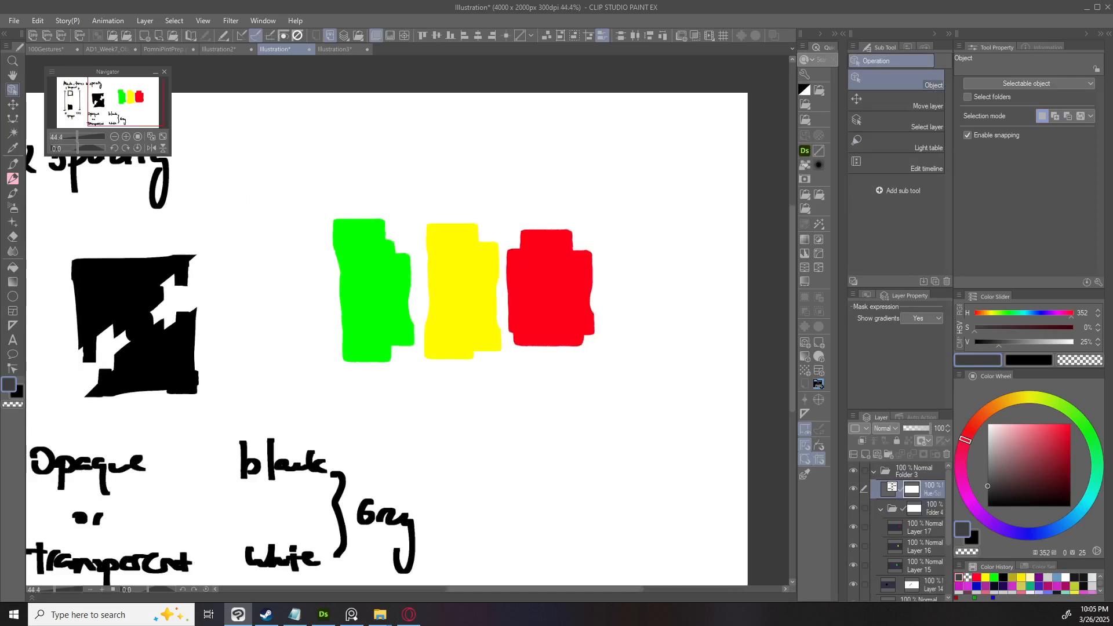
Set the correction layer to hue -55, saturation 50 and luminosity -43.
double_click(888, 489)
drag(704, 160, 751, 191)
drag(706, 221, 683, 221)
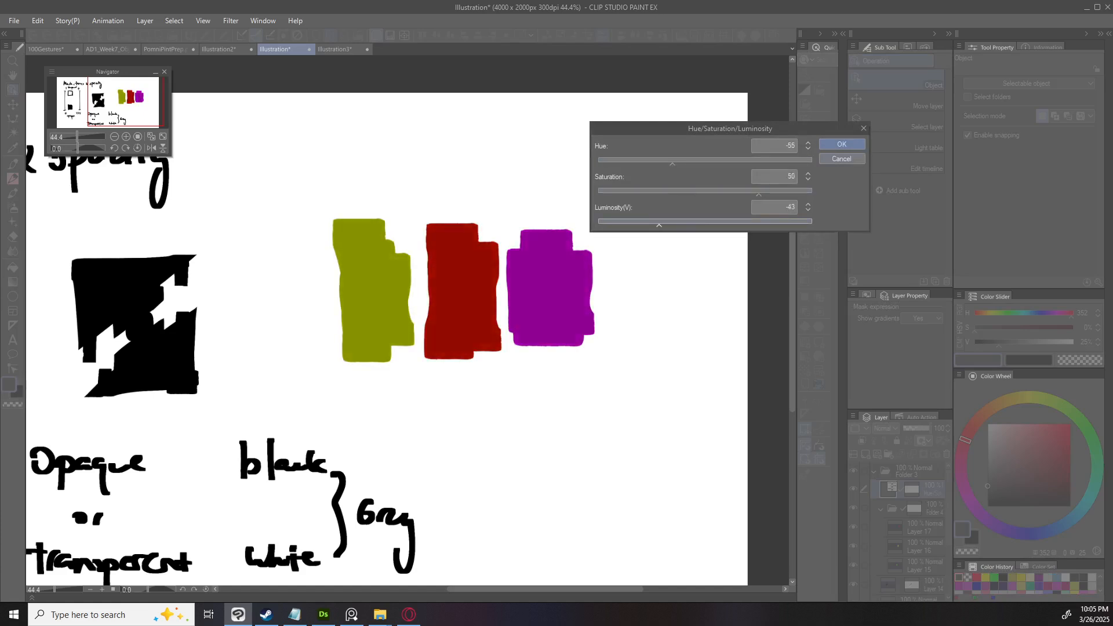
key(Return)
Move the correction layer inside Folder 4, above Layer 17.
drag(895, 488, 893, 519)
scroll(547, 372, down, 3)
scroll(548, 371, up, 1)
scroll(547, 371, up, 1)
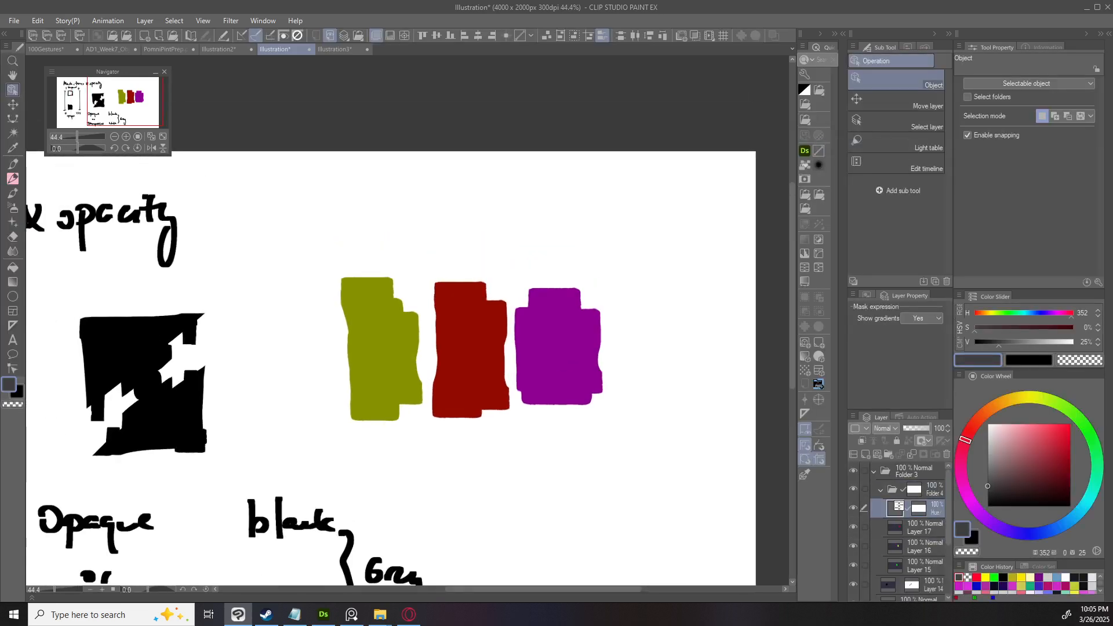
Clear the correction layer's mask completely so that the colour adjustment is hidden from all swatches.
click(919, 508)
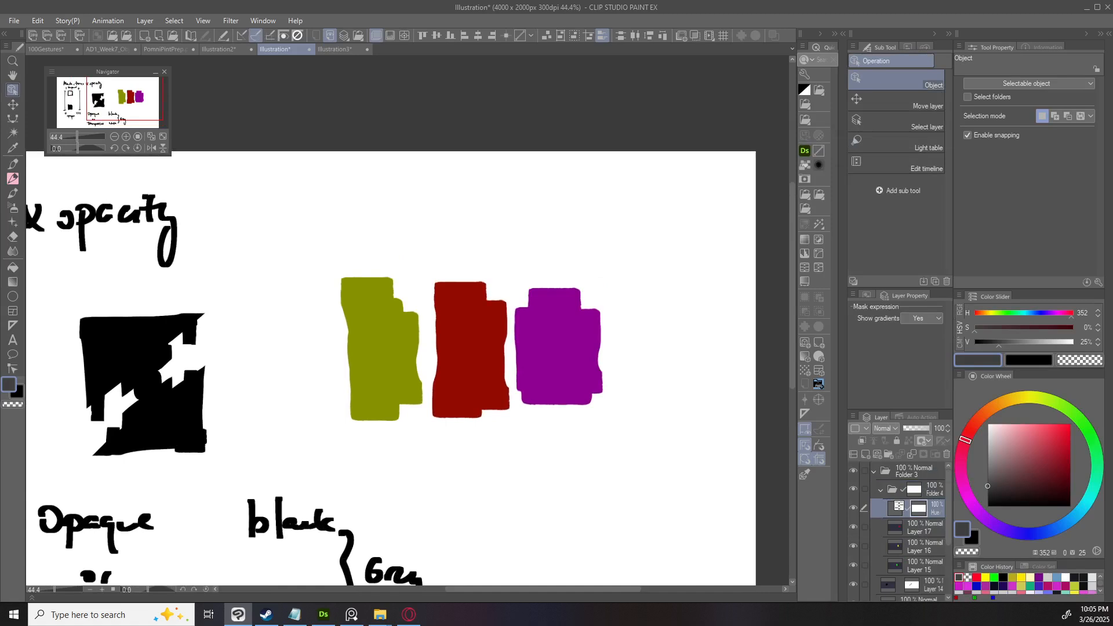
key(b)
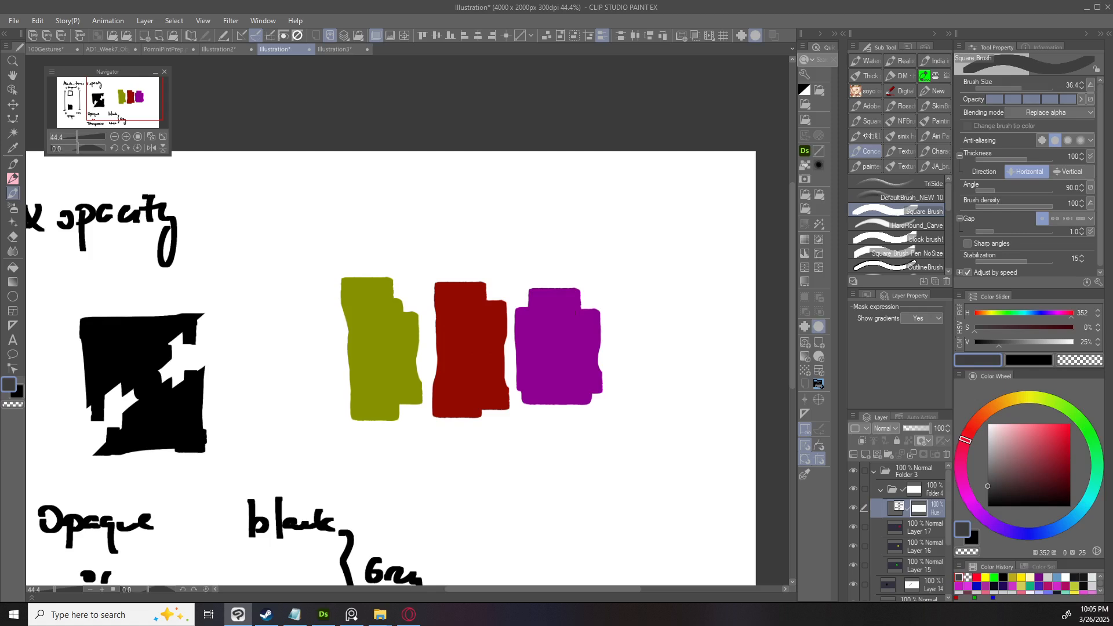
key(Delete)
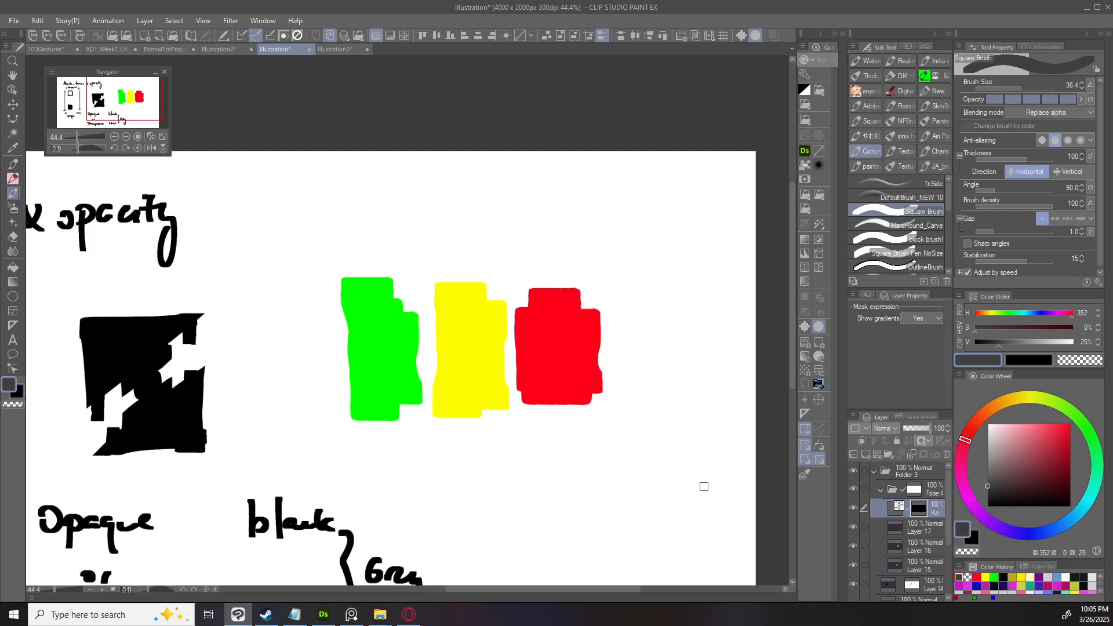
Lasso the handwritten "opaque" label on Layer 13 and move it beside the 0 at the top of the 0–225 scale.
scroll(640, 497, down, 3)
scroll(404, 510, up, 3)
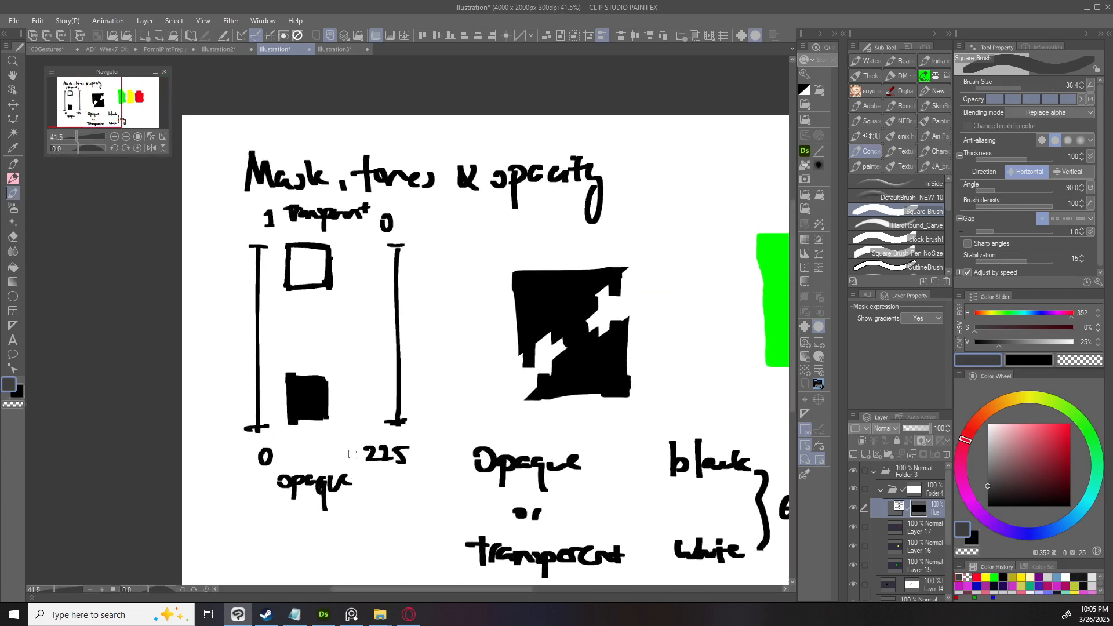
ctrl+click(350, 482)
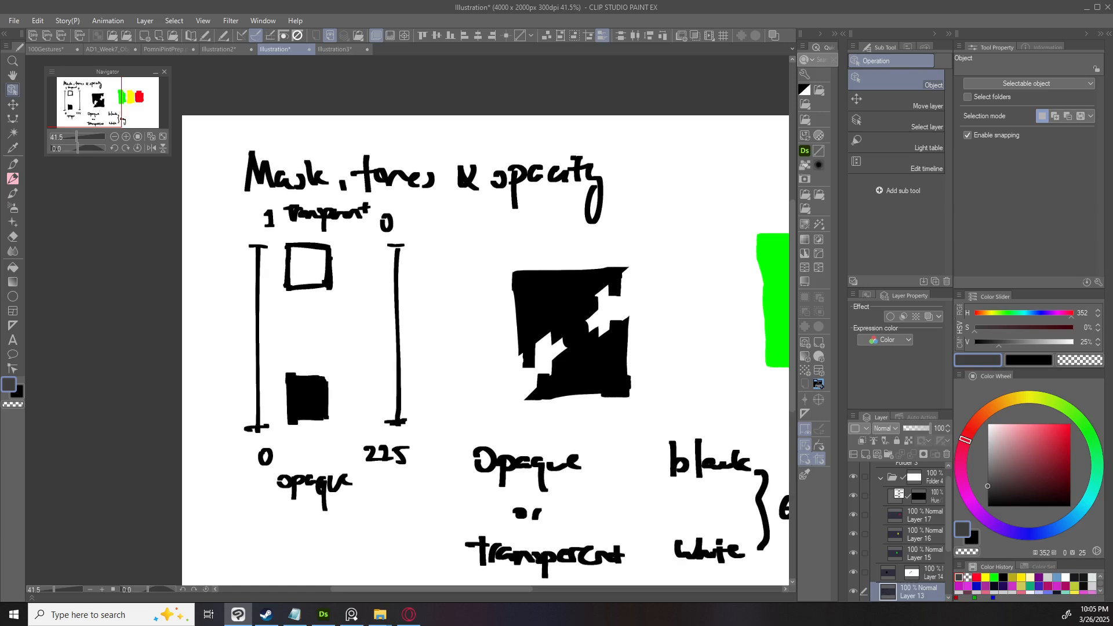
key(m)
mouse_move(361, 500)
mouse_down()
mouse_move(277, 467)
mouse_move(366, 484)
mouse_move(301, 460)
mouse_move(223, 264)
mouse_move(230, 287)
mouse_move(458, 235)
mouse_up()
key(ctrl+t)
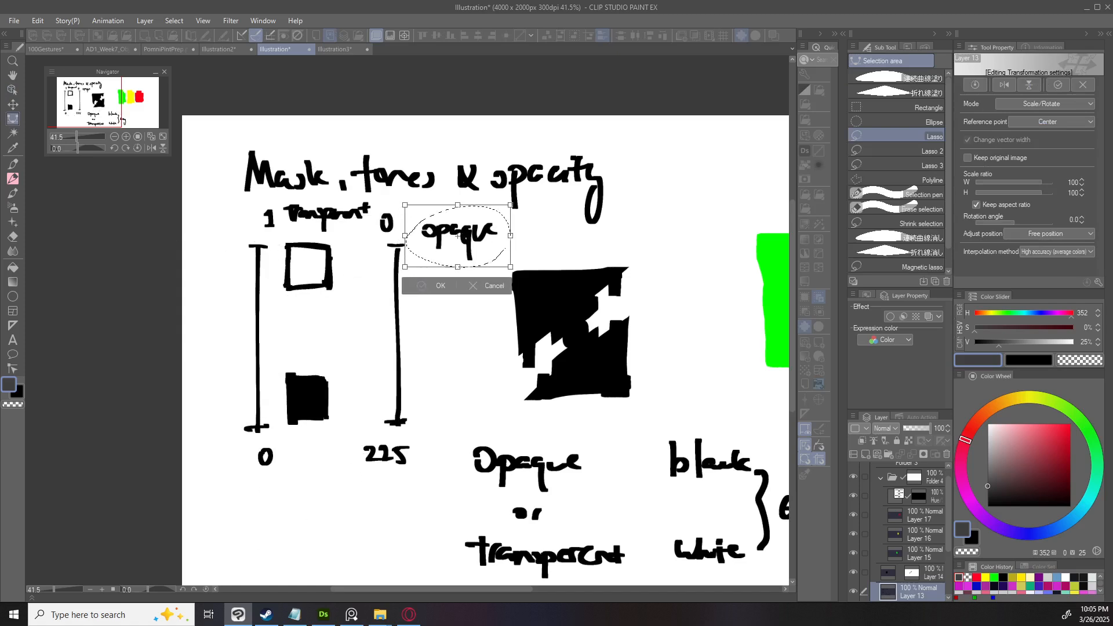
key(Return)
key(ctrl+d)
Move the handwritten "Transparent" label beside the lower end of the 0–225 scale and deselect it.
mouse_move(329, 231)
mouse_down()
mouse_move(282, 224)
mouse_move(328, 191)
mouse_move(347, 235)
mouse_move(377, 201)
mouse_move(288, 197)
mouse_move(282, 233)
mouse_move(355, 221)
mouse_move(366, 459)
mouse_move(450, 426)
mouse_move(484, 426)
mouse_up()
key(ctrl+d)
key(ctrl+t)
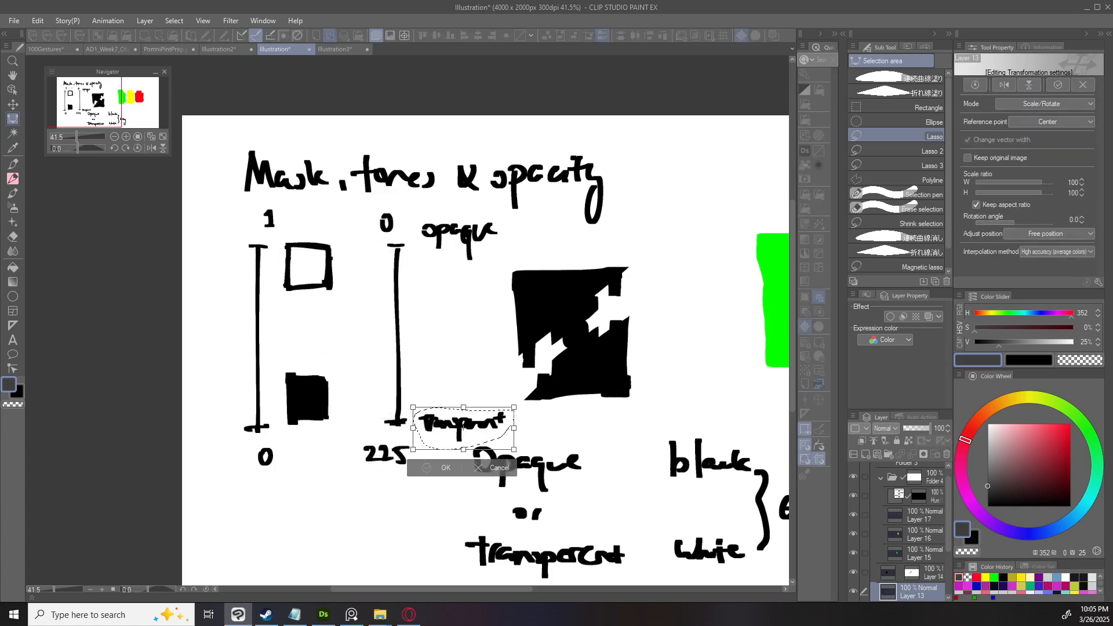
click(428, 467)
key(ctrl+d)
Paint on the correction layer's mask with the Square Brush to reveal the adjustment over the yellow and red swatches.
drag(554, 438, 102, 447)
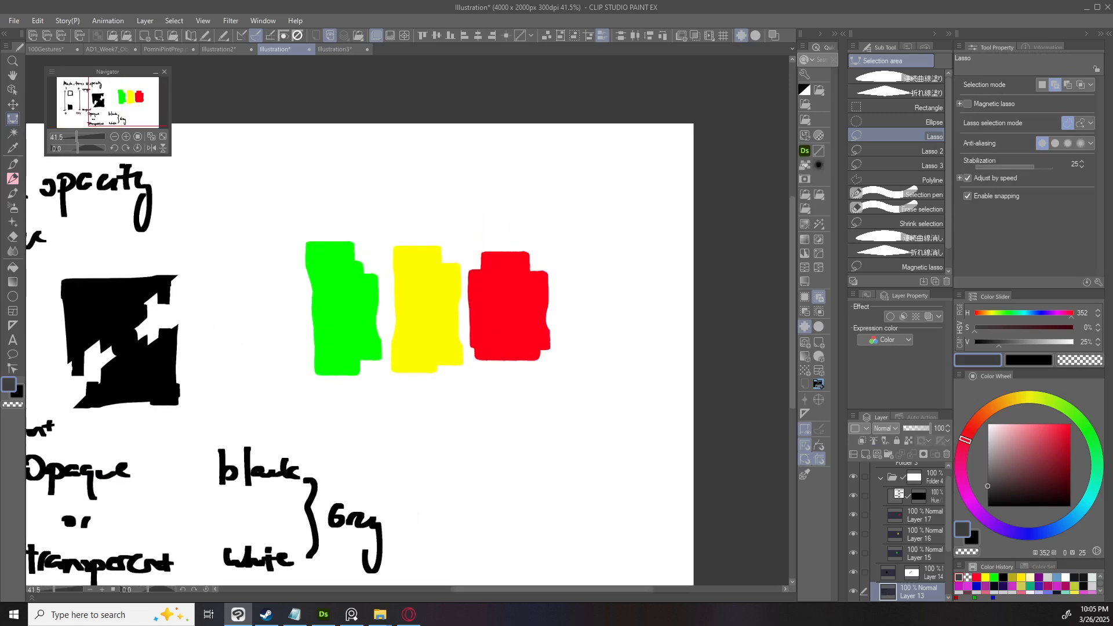
click(918, 495)
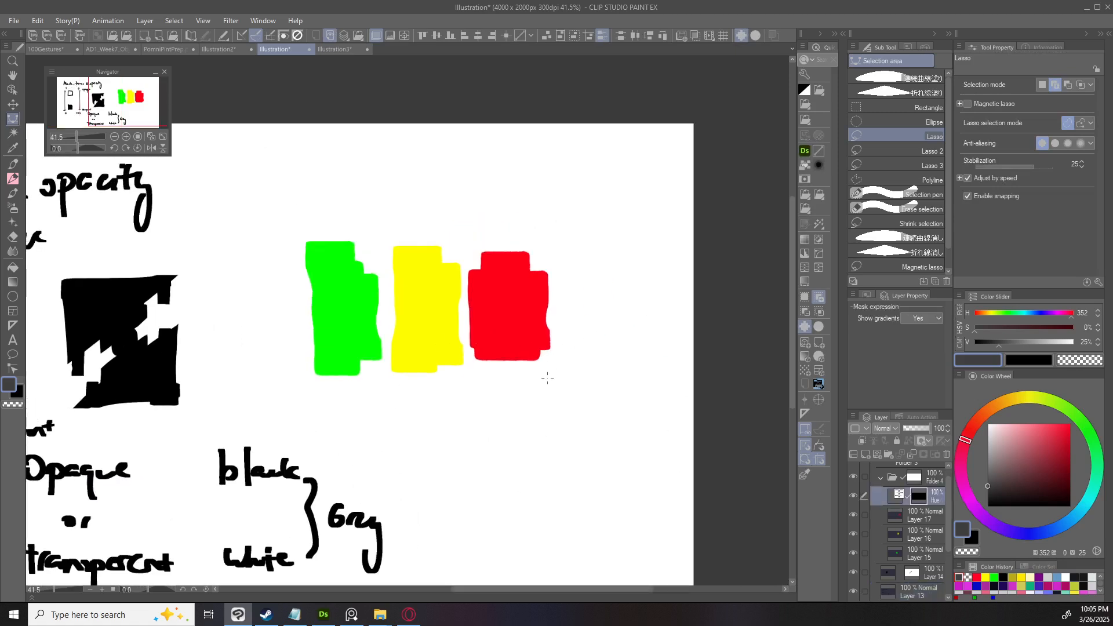
key(b)
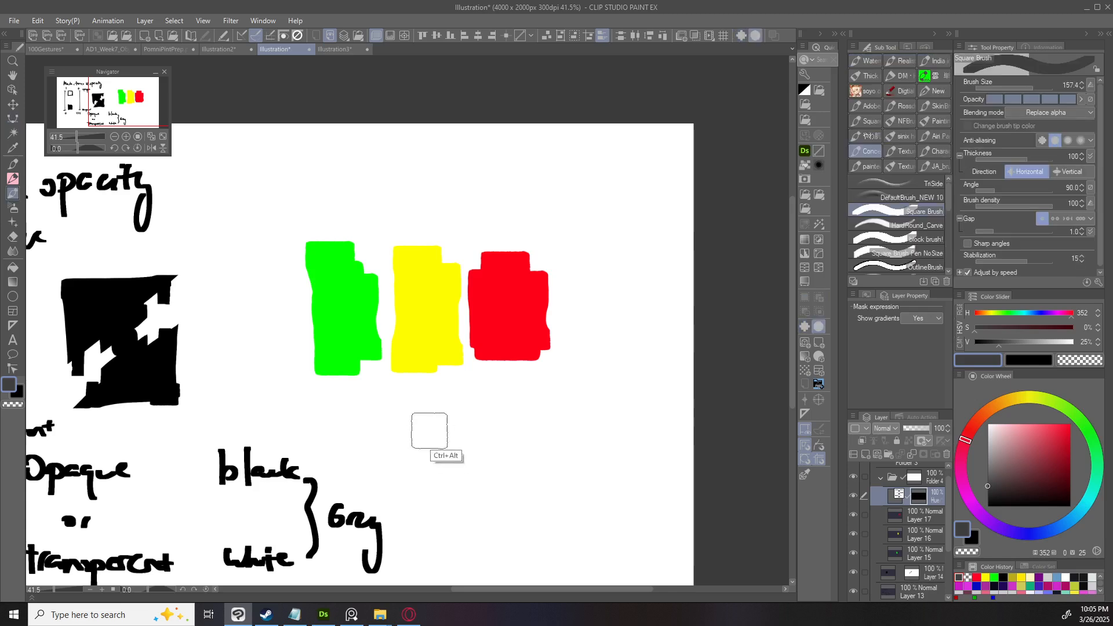
mouse_move(412, 255)
mouse_down()
mouse_move(405, 382)
mouse_move(417, 363)
mouse_move(431, 386)
mouse_move(452, 363)
mouse_up()
mouse_move(484, 261)
mouse_down()
mouse_move(499, 354)
mouse_move(521, 251)
mouse_move(547, 345)
mouse_up()
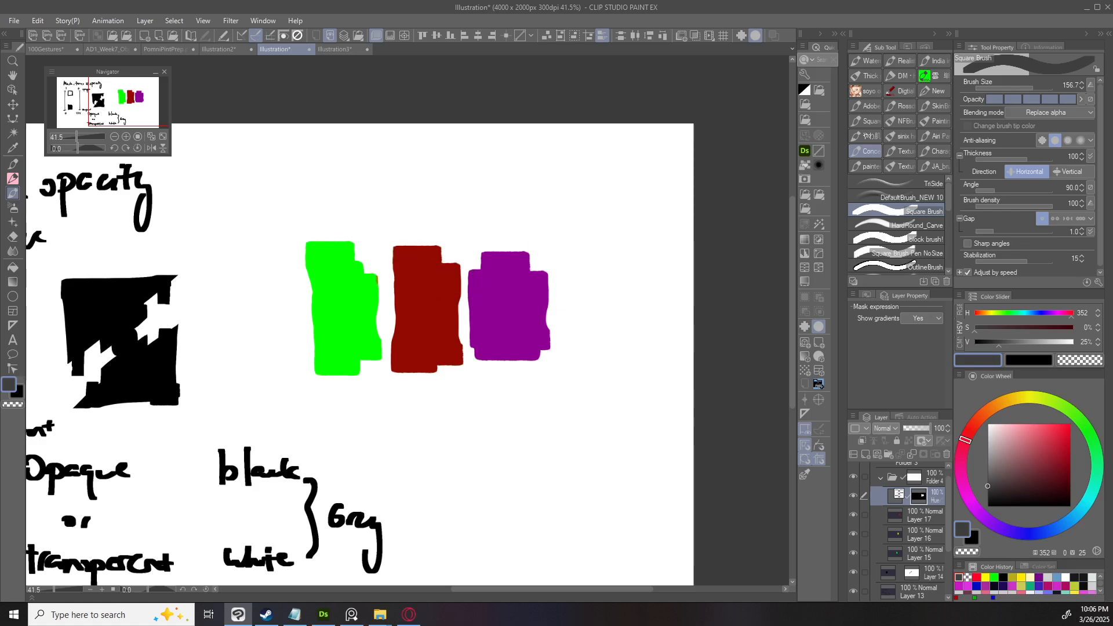
Reveal the adjustment on the green swatch's lower-right part with the Square Brush at size 107.3, masking part of it back with transparent colour.
mouse_move(374, 277)
mouse_down()
mouse_move(317, 350)
mouse_move(330, 380)
mouse_move(367, 377)
mouse_up()
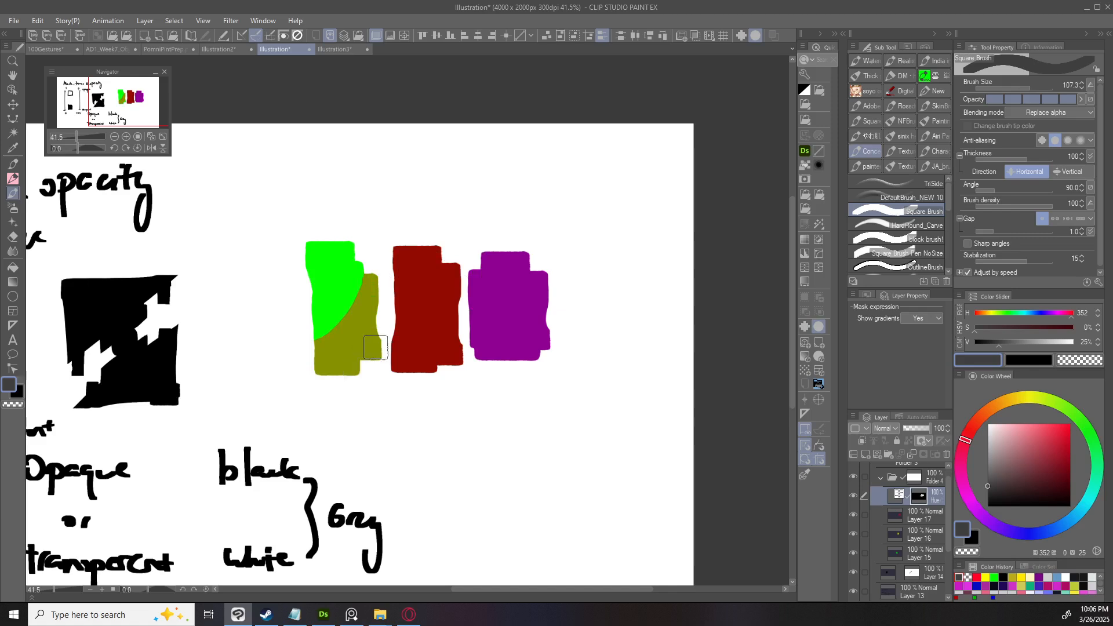
mouse_move(356, 286)
mouse_down()
mouse_move(330, 310)
mouse_move(353, 301)
mouse_move(351, 318)
mouse_move(360, 309)
mouse_move(364, 319)
mouse_move(352, 333)
mouse_move(370, 290)
mouse_up()
key(c)
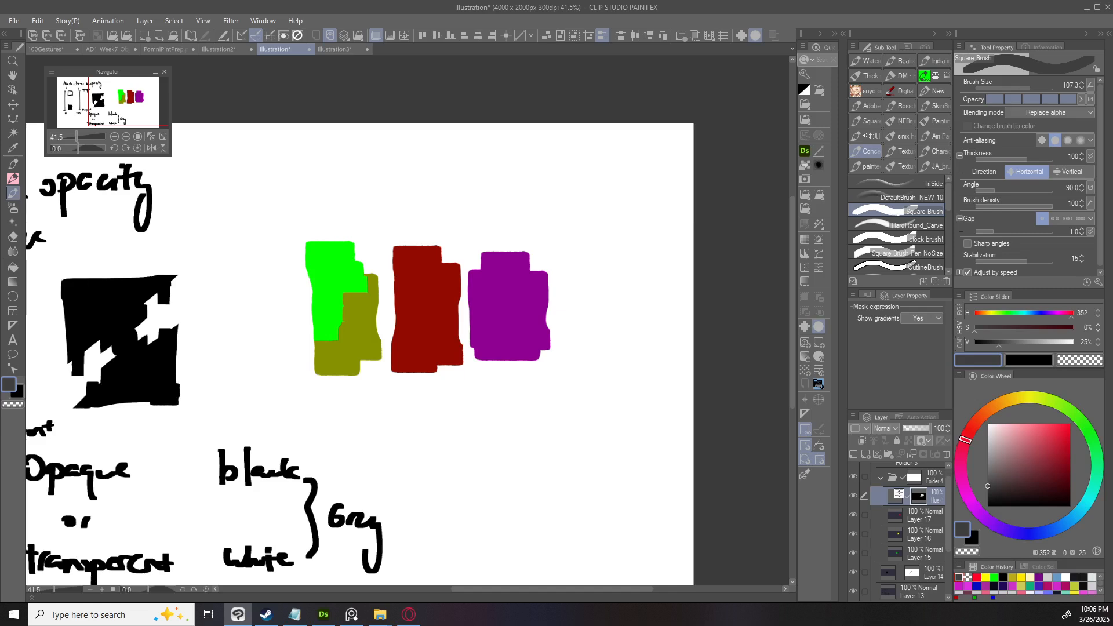
Readjust the correction layer's hue, saturation and luminosity to turn the revealed areas blue, teal green and olive.
key(ctrl+u)
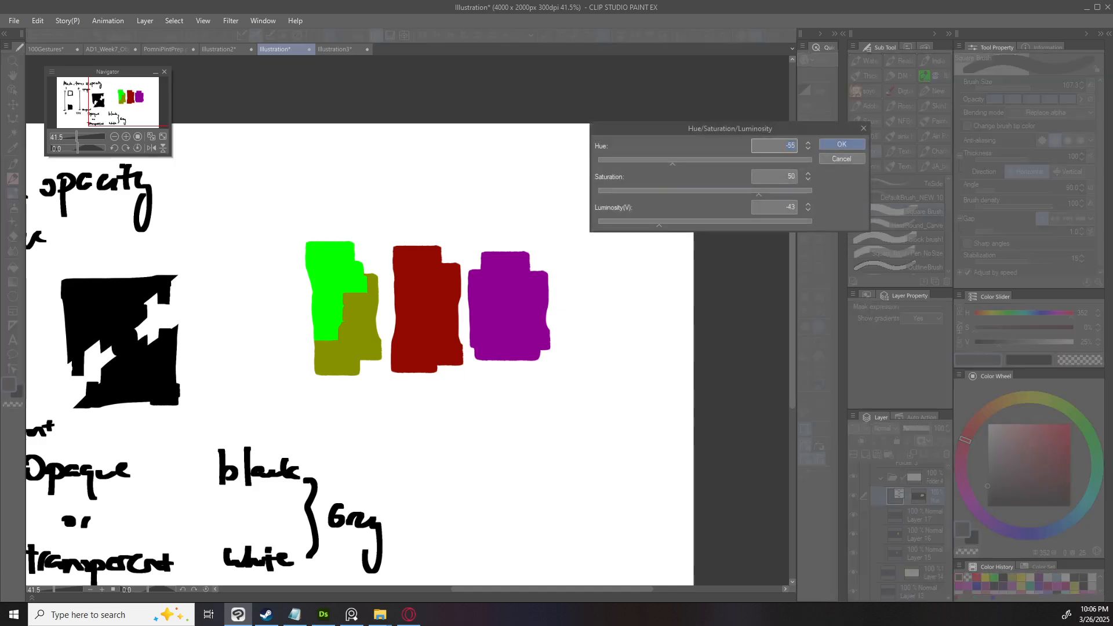
drag(659, 224, 629, 225)
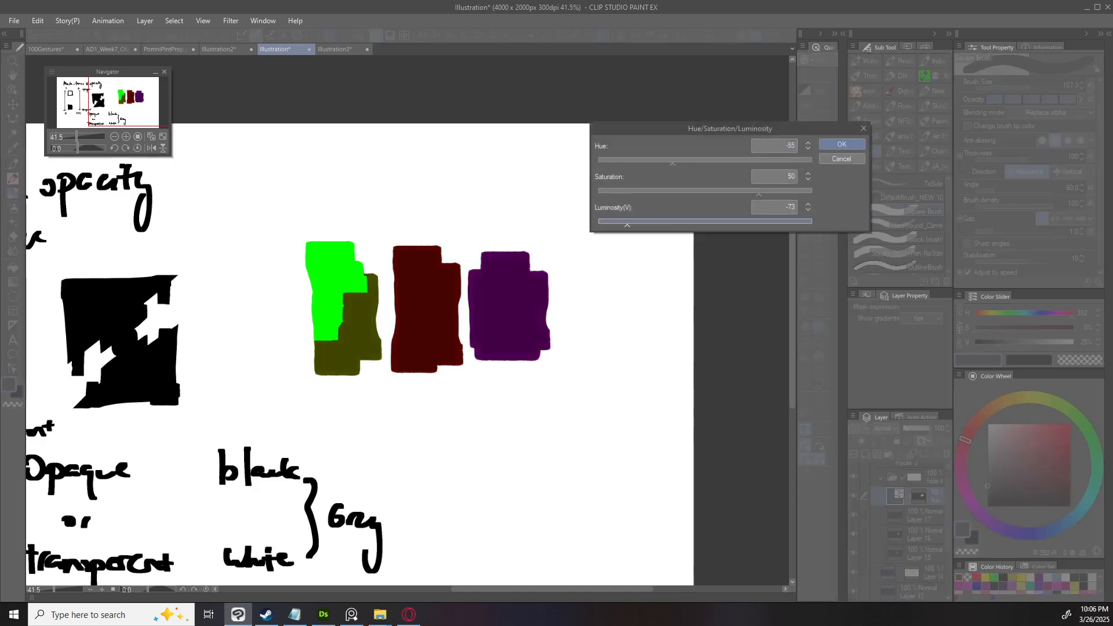
drag(672, 163, 690, 192)
drag(628, 225, 664, 225)
click(841, 143)
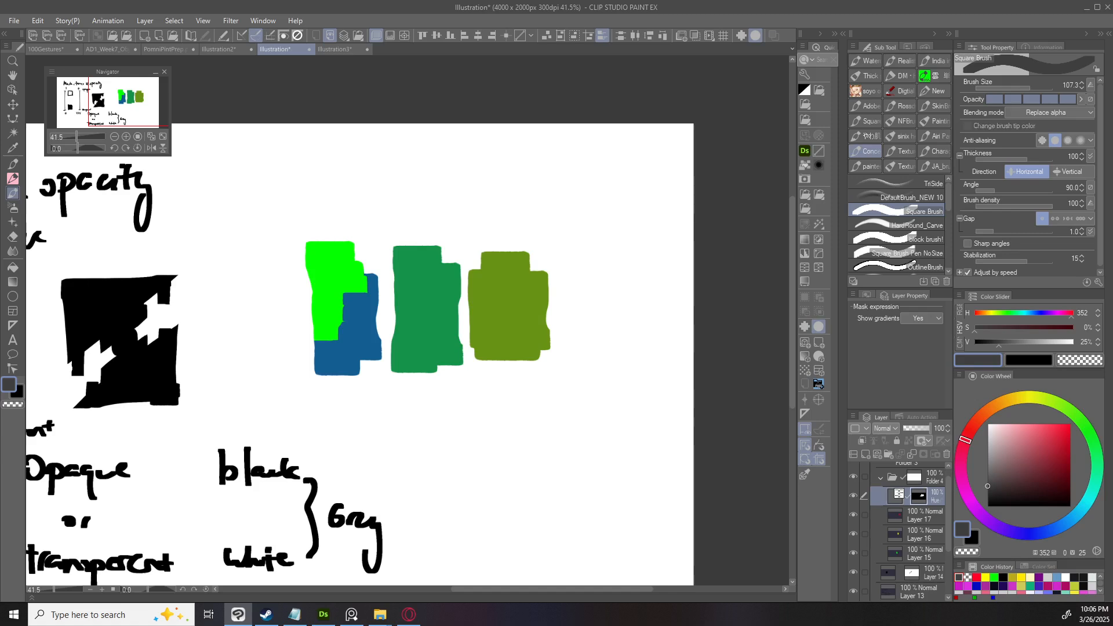
Apply a Gaussian blur of strength 116.42 to the correction layer's mask.
scroll(388, 340, up, 1)
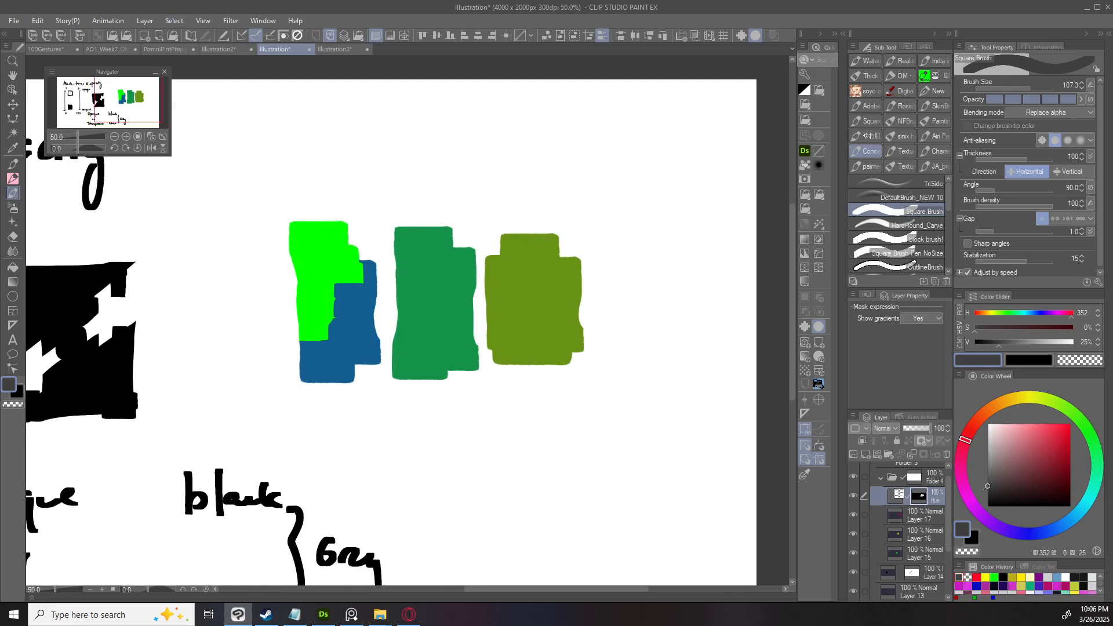
click(174, 21)
mouse_move(231, 20)
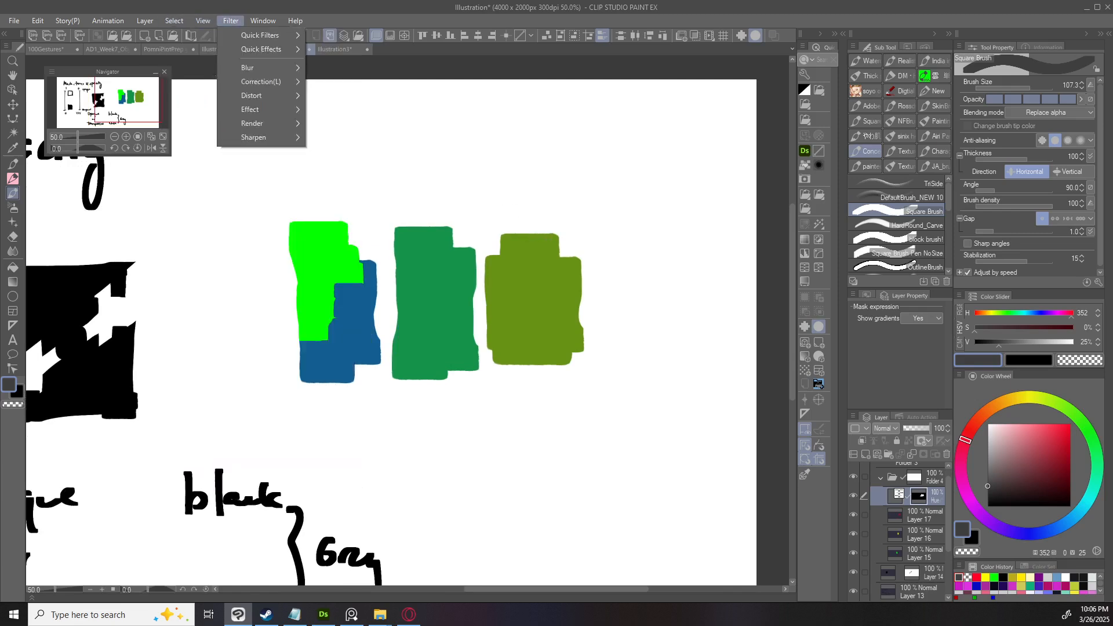
mouse_move(247, 68)
click(350, 97)
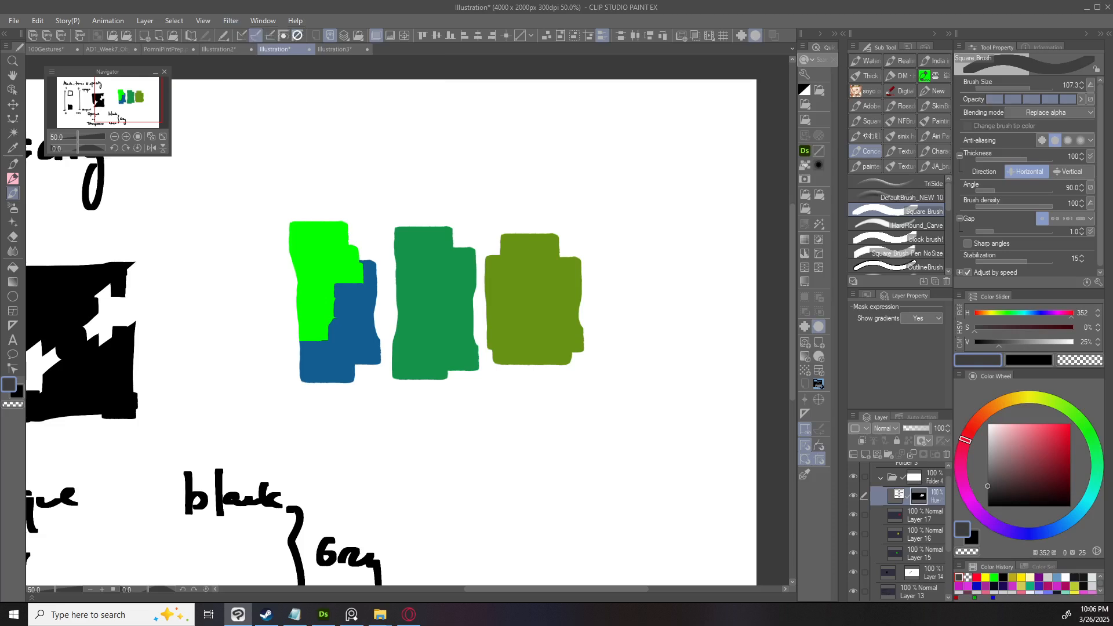
drag(592, 152, 750, 152)
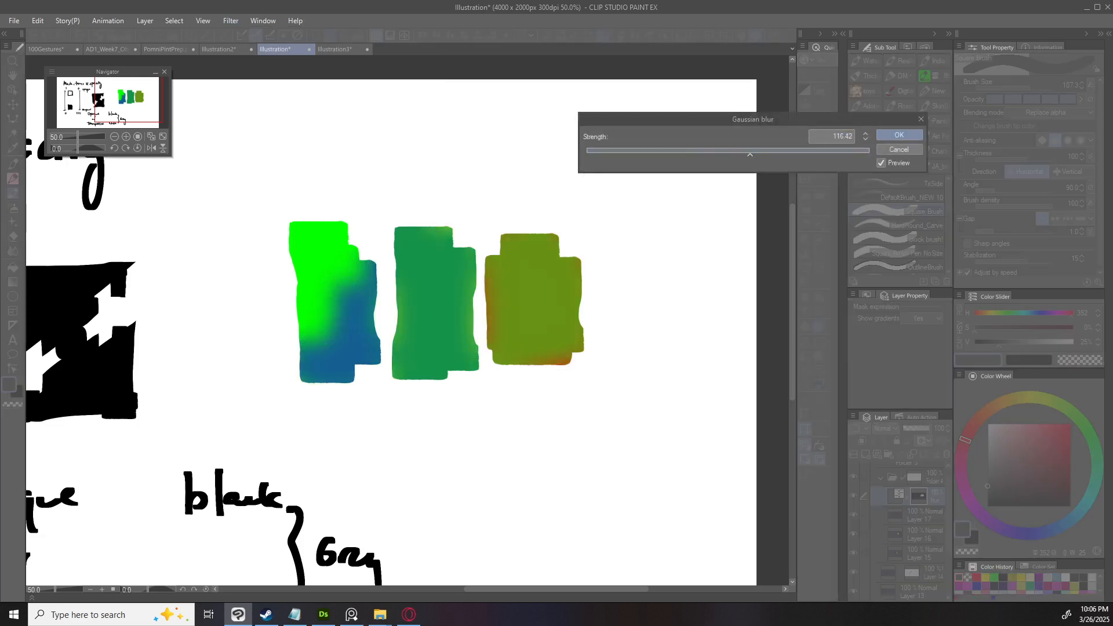
click(899, 135)
Apply the Sharpen more filter to the blurred mask of the hue correction layer.
scroll(422, 259, up, 1)
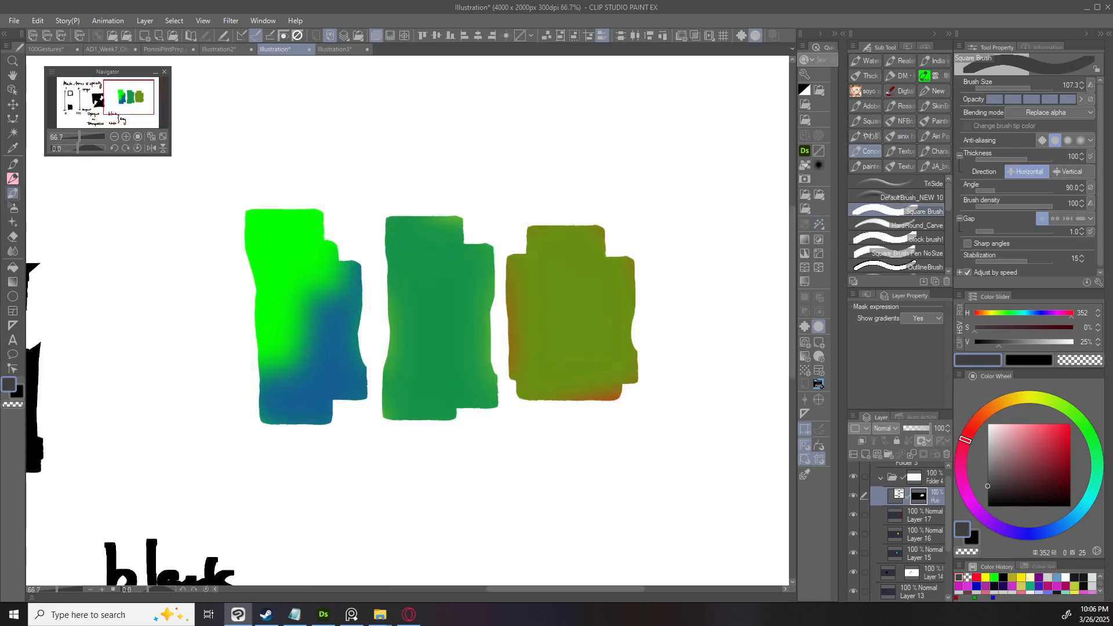
click(231, 21)
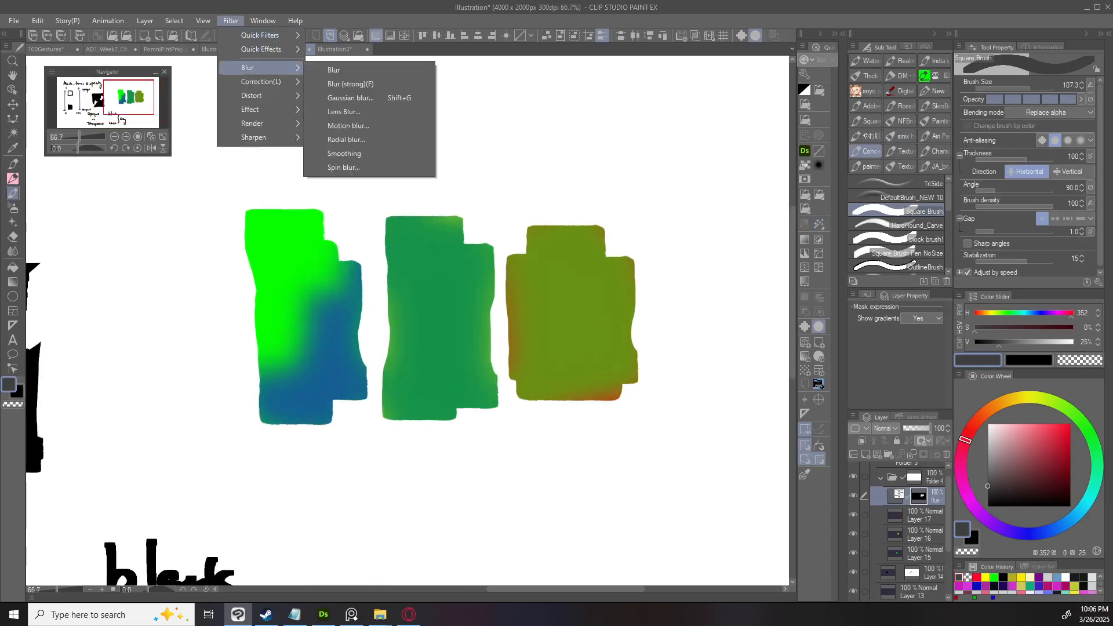
mouse_move(261, 81)
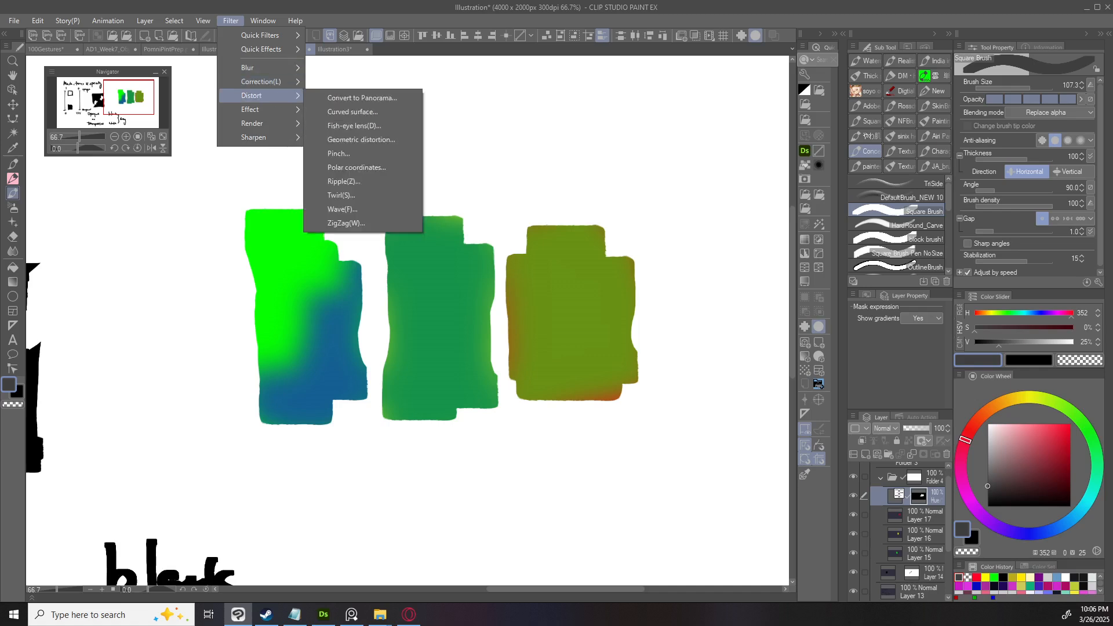
mouse_move(261, 109)
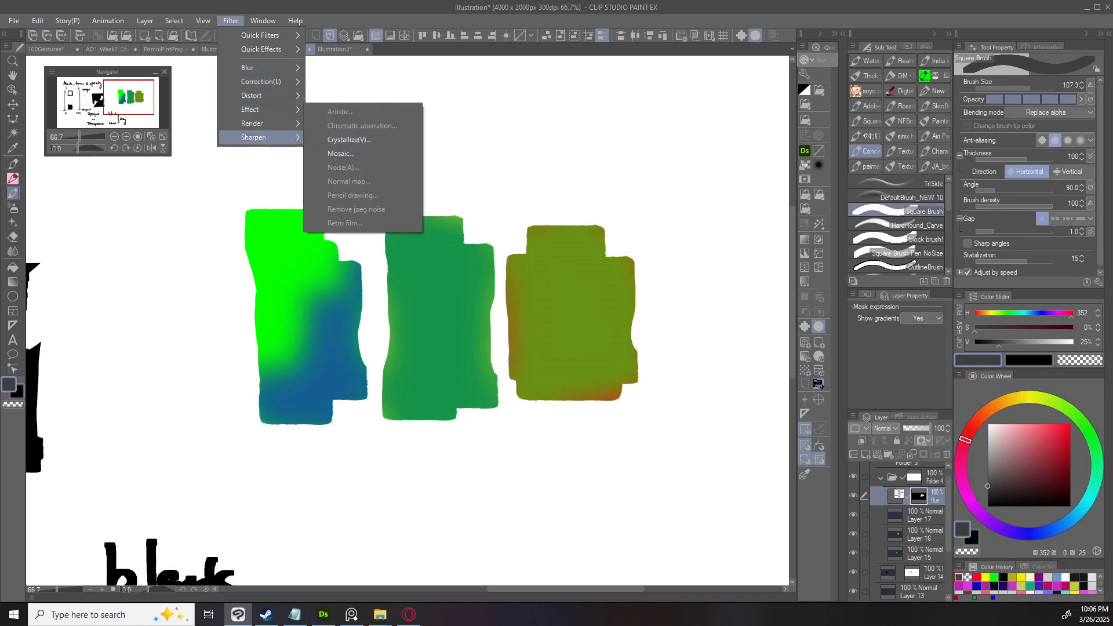
mouse_move(260, 138)
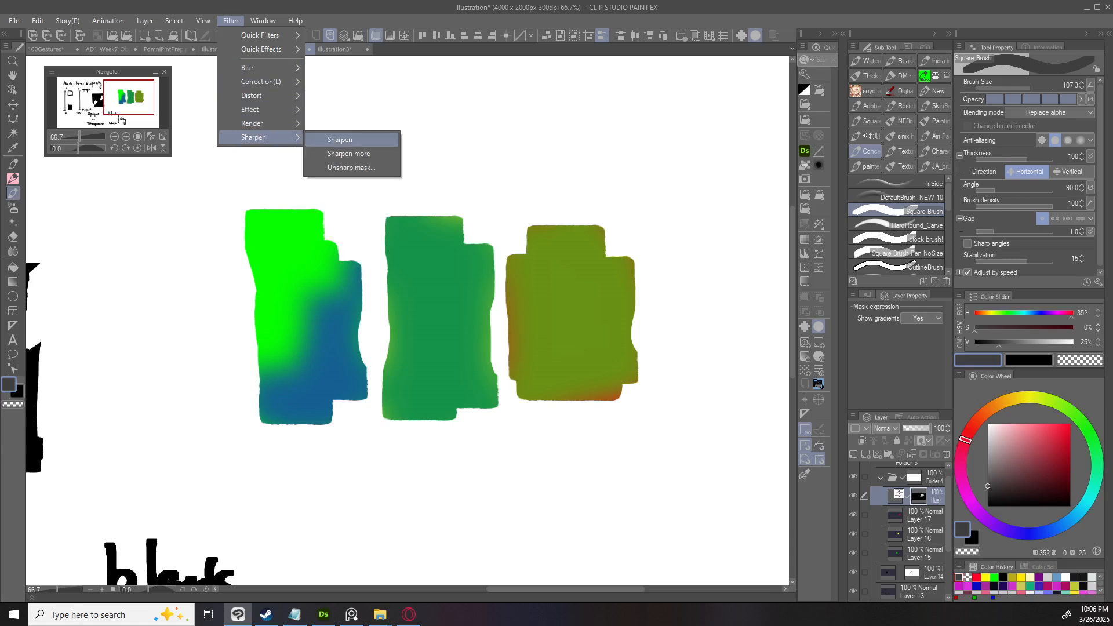
click(349, 154)
drag(317, 268, 354, 268)
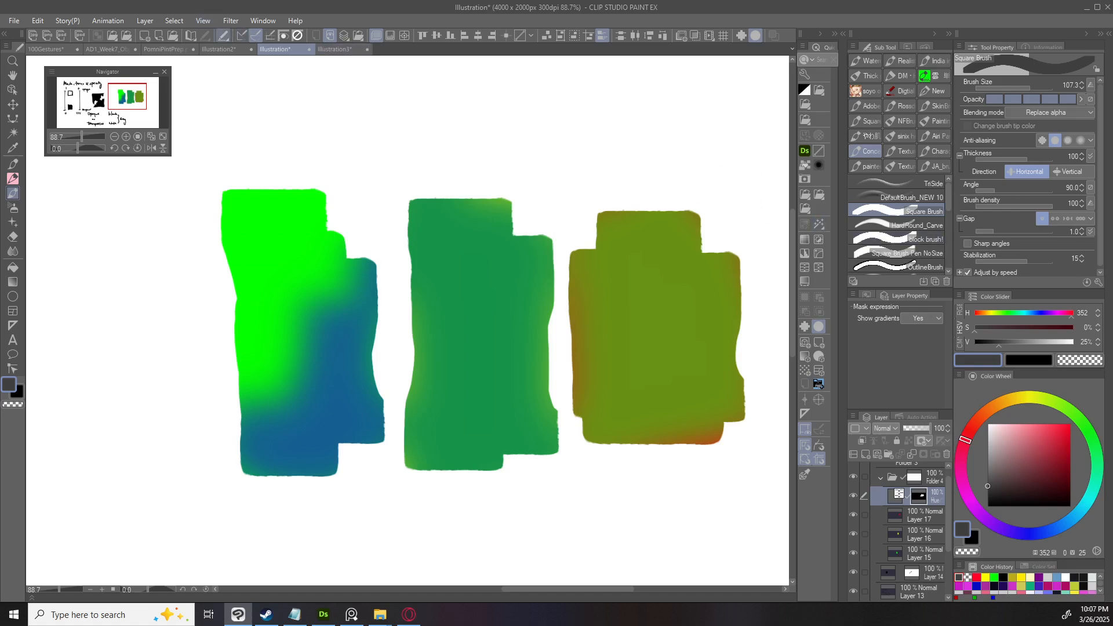
Sharpen the hue correction layer's mask further with repeated filter applications.
click(230, 21)
mouse_move(260, 138)
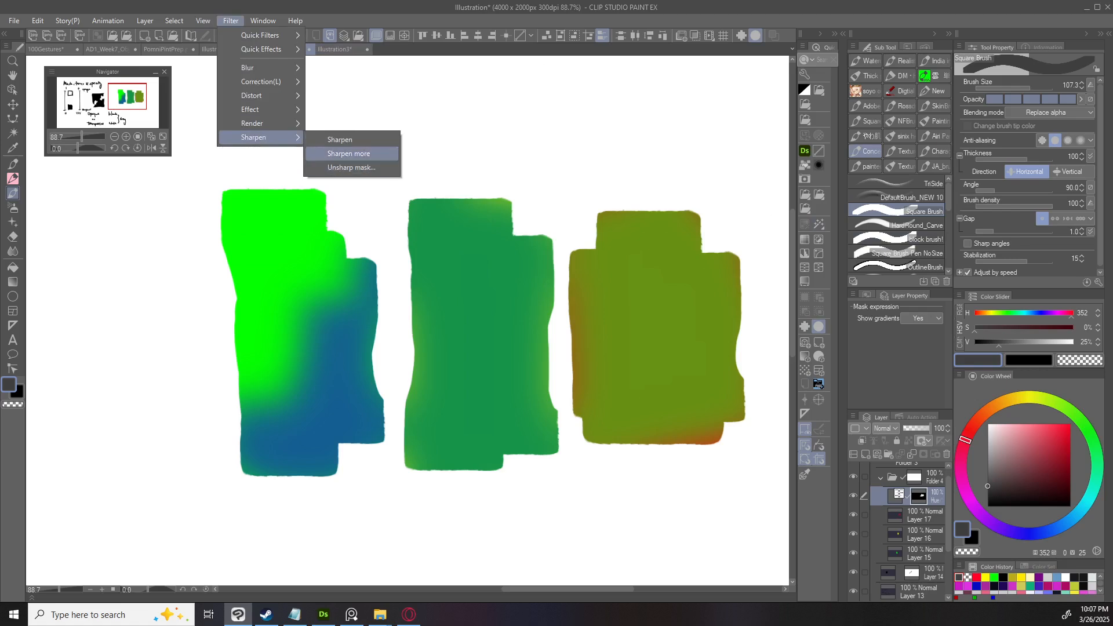
key(Escape)
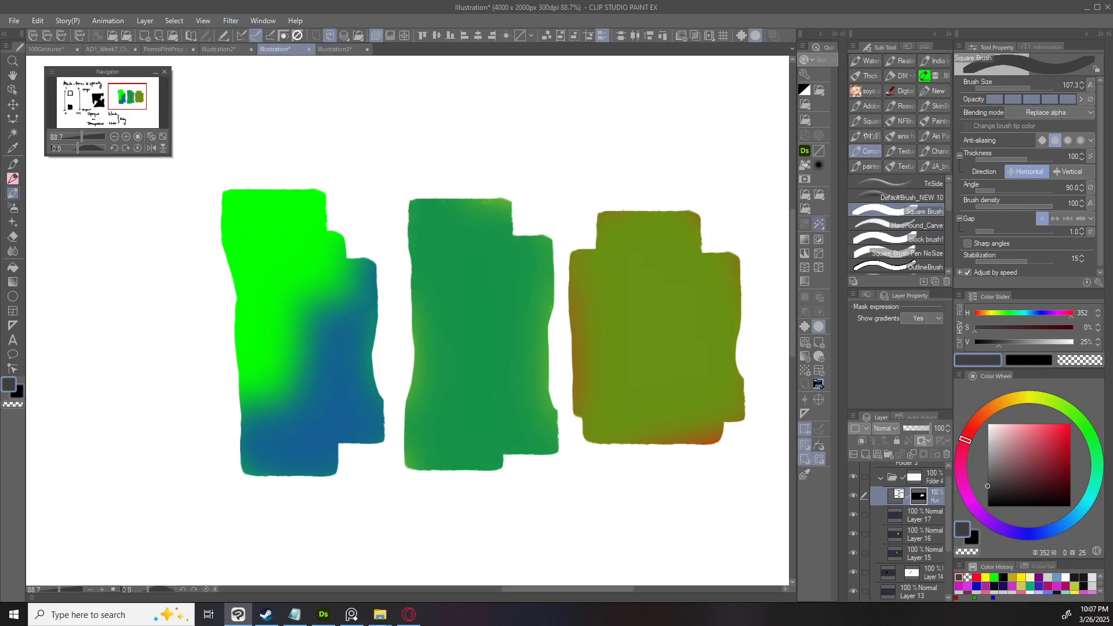
click(818, 223)
click(818, 224)
scroll(526, 306, down, 1)
scroll(548, 330, up, 1)
scroll(516, 342, down, 3)
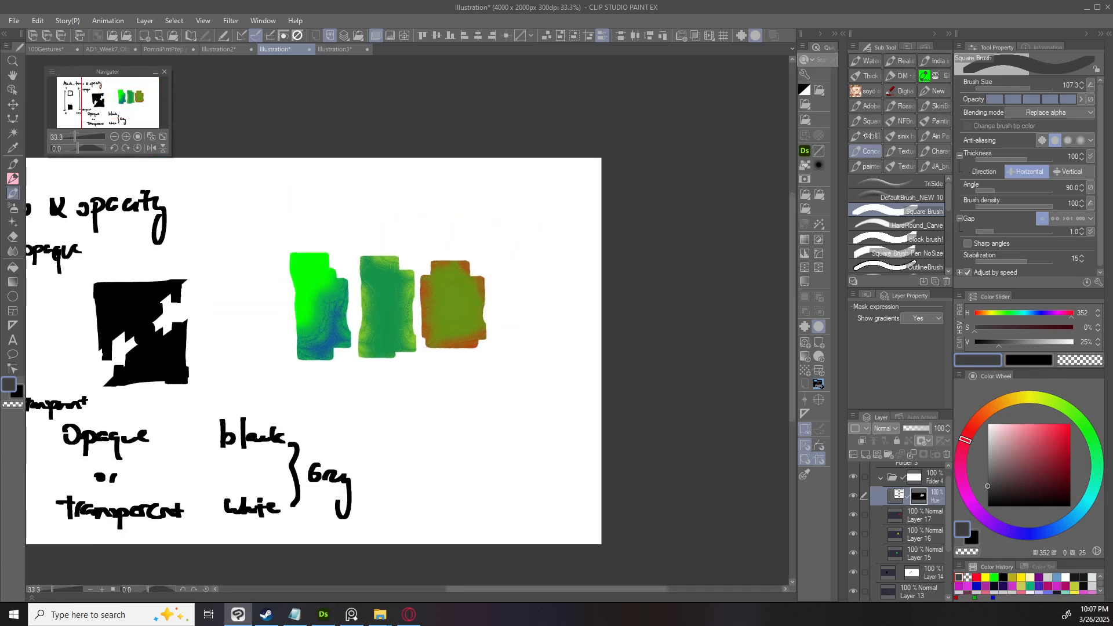
Apply a slight Gaussian blur to the sharpened mask to soften its contour ridges.
scroll(399, 315, up, 2)
key(ctrl+g)
drag(592, 153, 596, 153)
click(899, 134)
scroll(386, 327, down, 2)
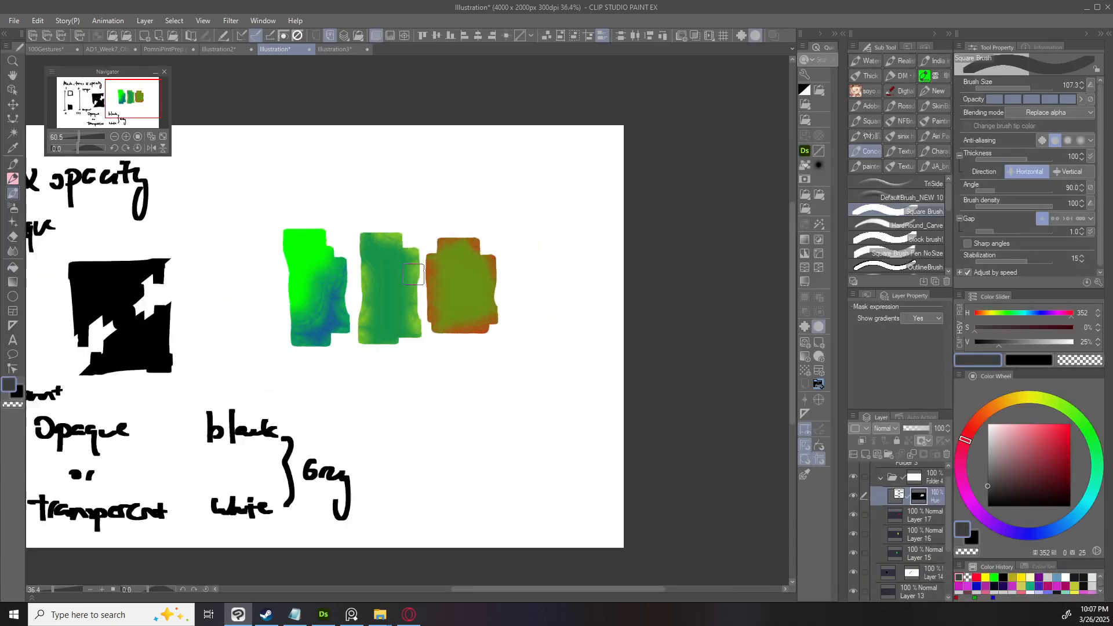
scroll(386, 328, up, 3)
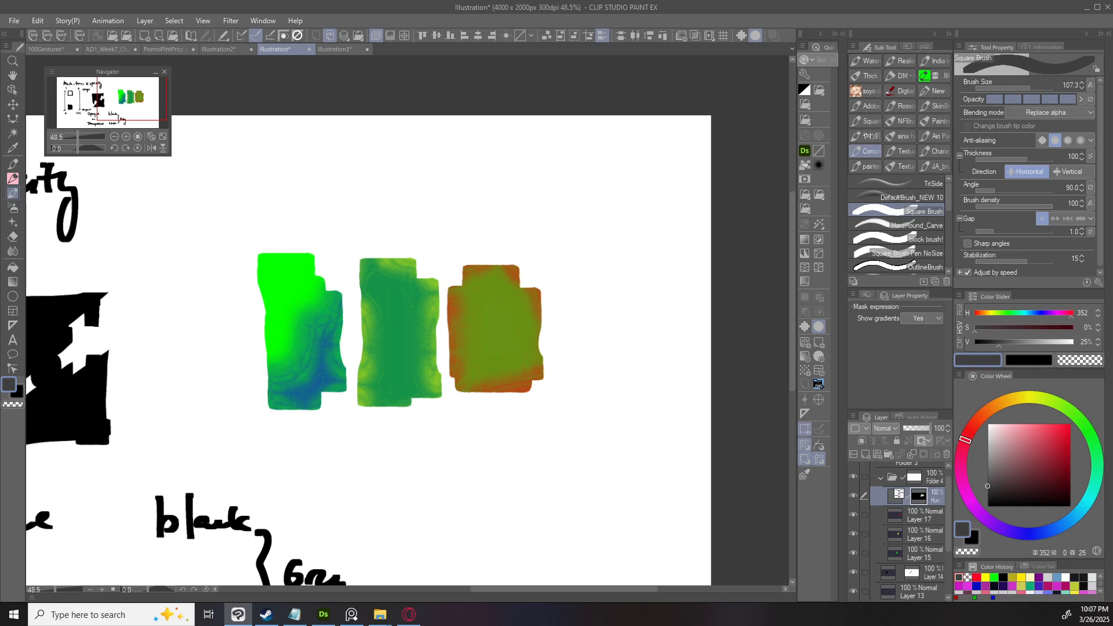
Hide and show the hue correction layer again to compare the original swatches with the adjusted ones.
click(852, 495)
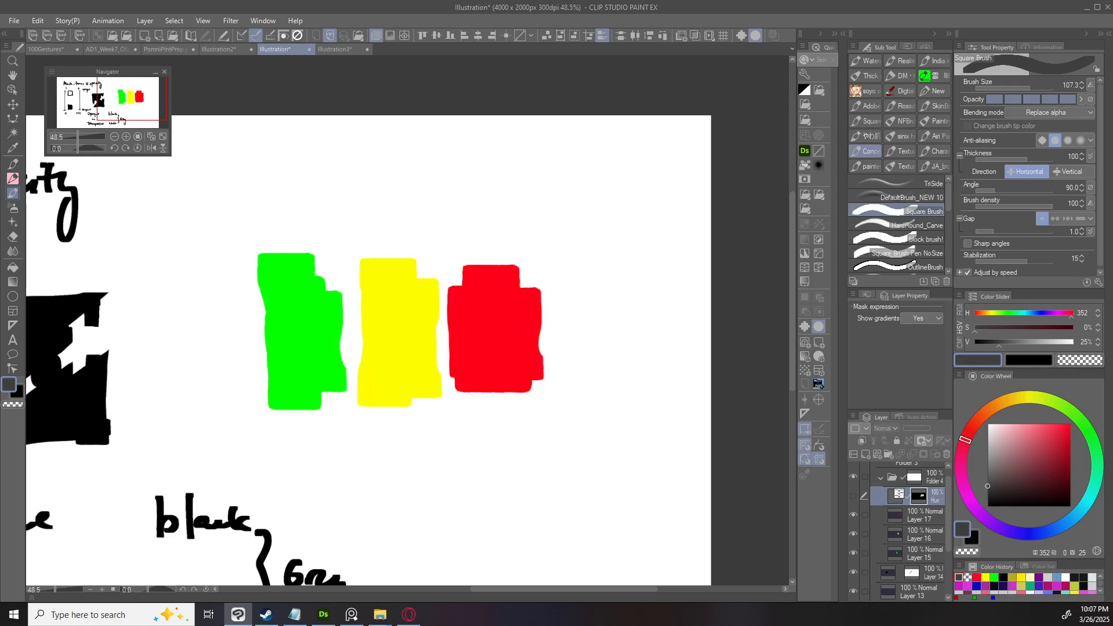
scroll(907, 527, up, 1)
click(931, 488)
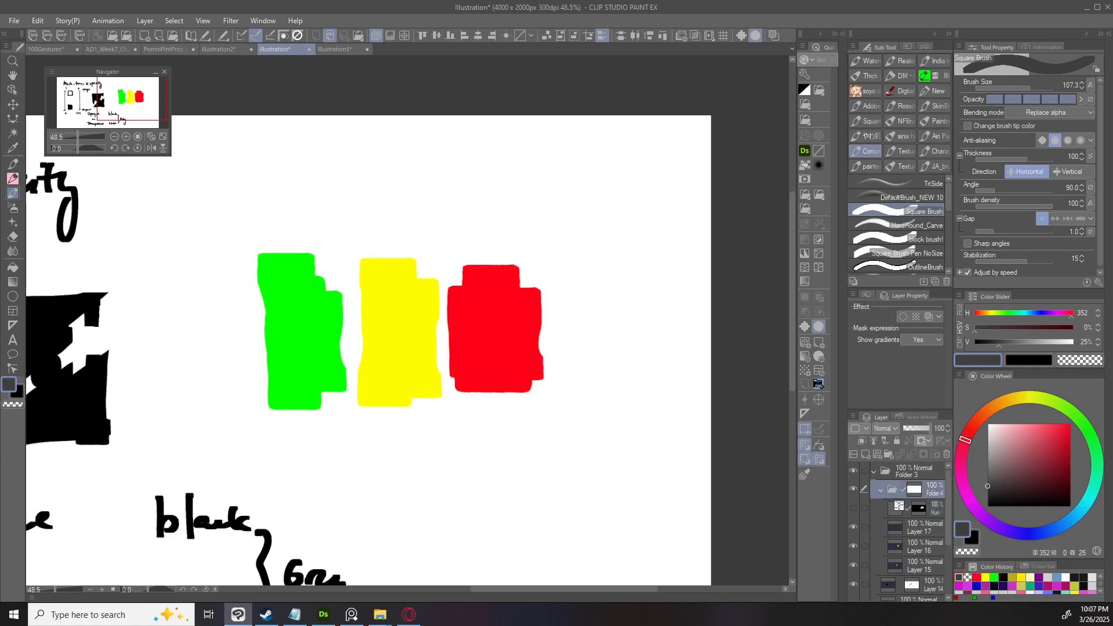
click(918, 507)
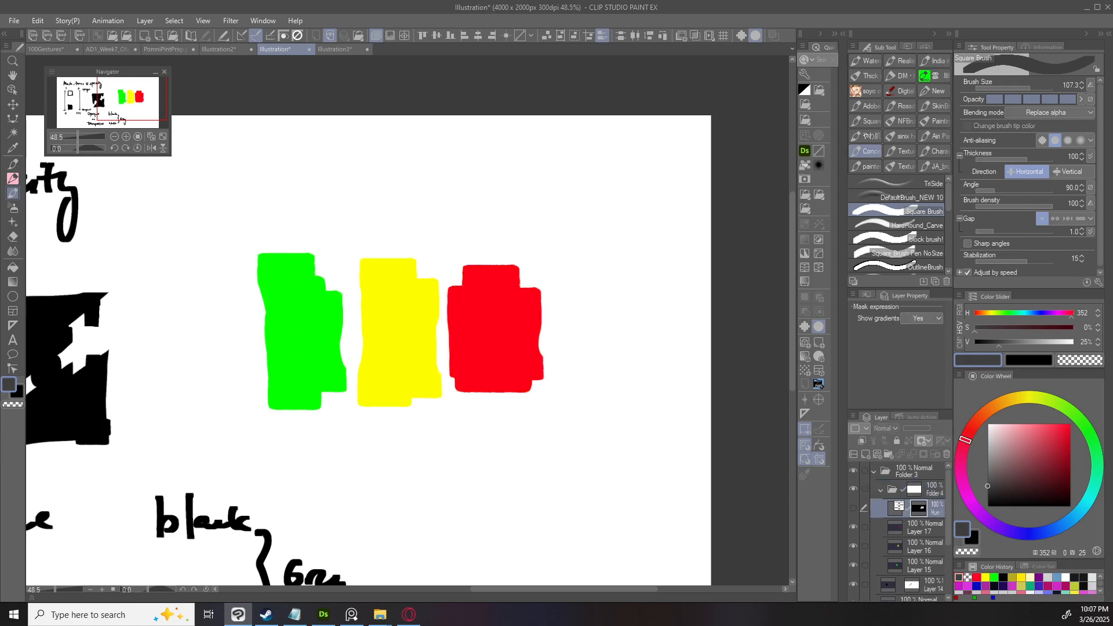
click(852, 507)
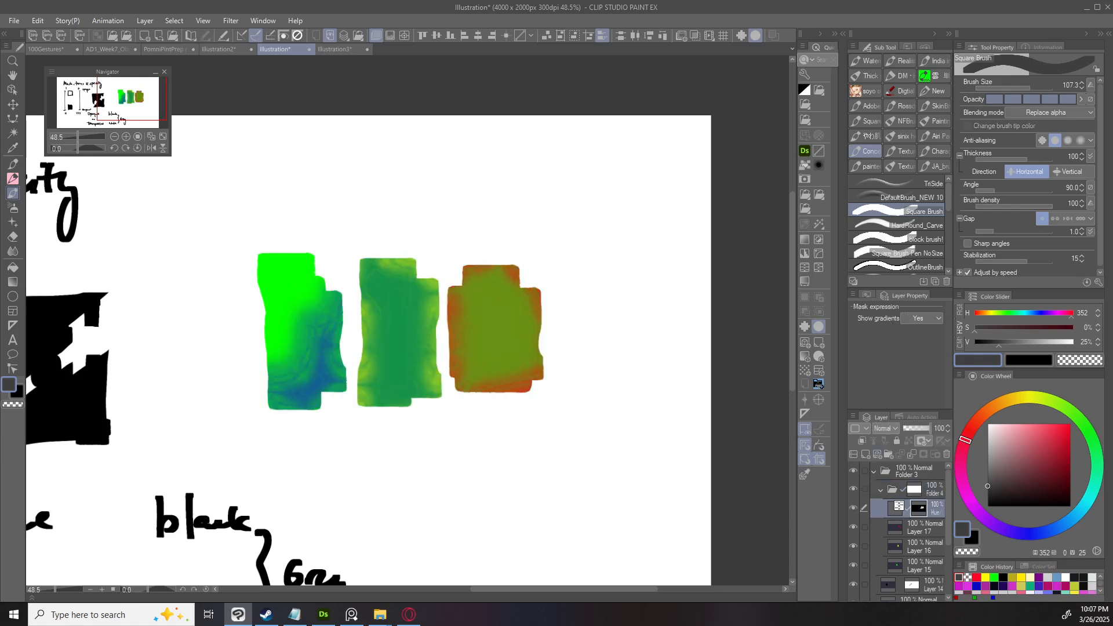
Group the hue correction layer into a new folder inside Folder 4 and select that folder.
key(ctrl+g)
drag(927, 526, 928, 506)
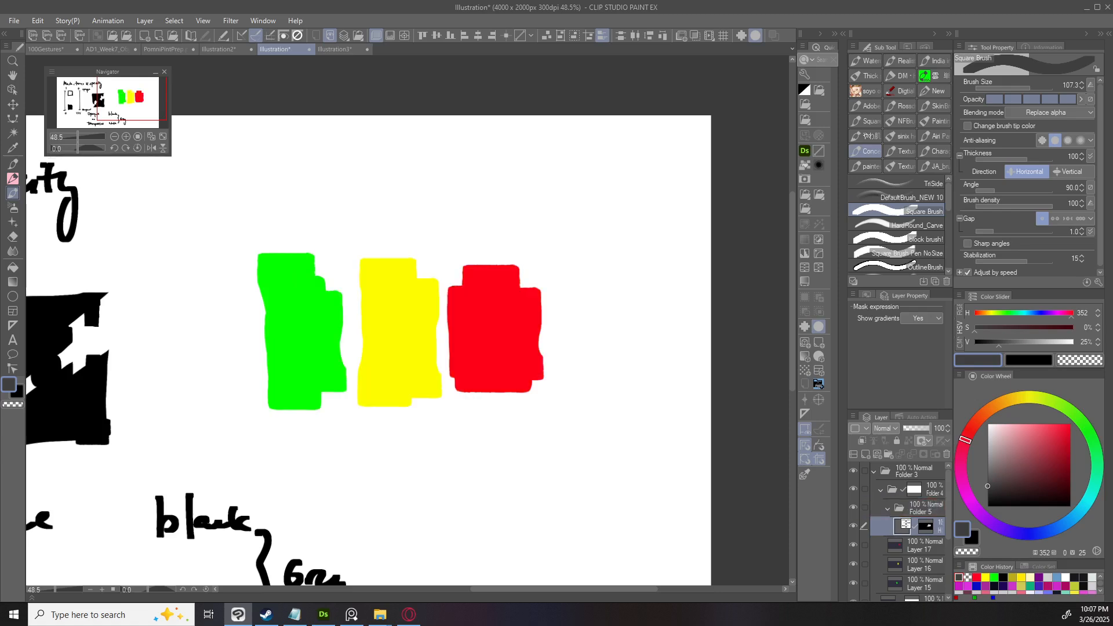
click(927, 506)
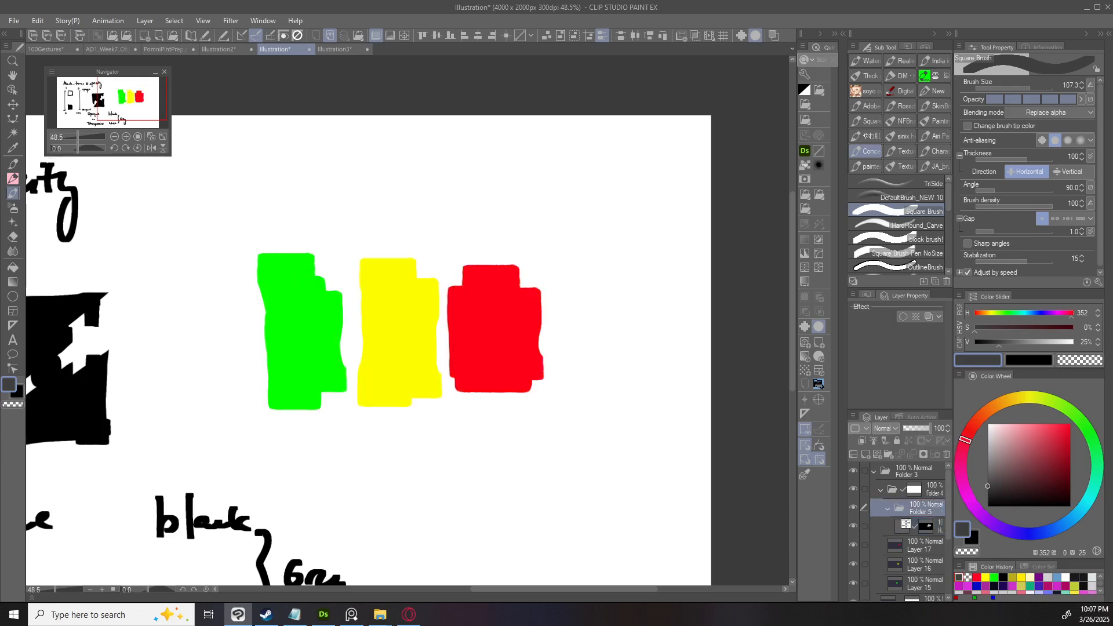
Set the new folder's blending mode to Through so the correction affects the swatches below it.
scroll(359, 301, down, 3)
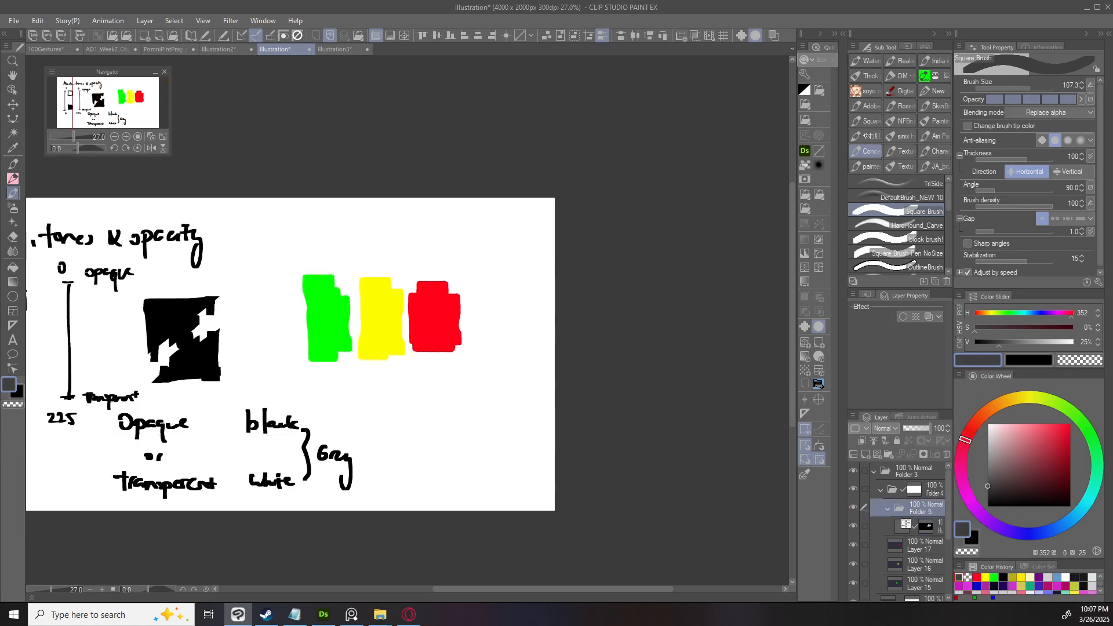
scroll(266, 314, up, 2)
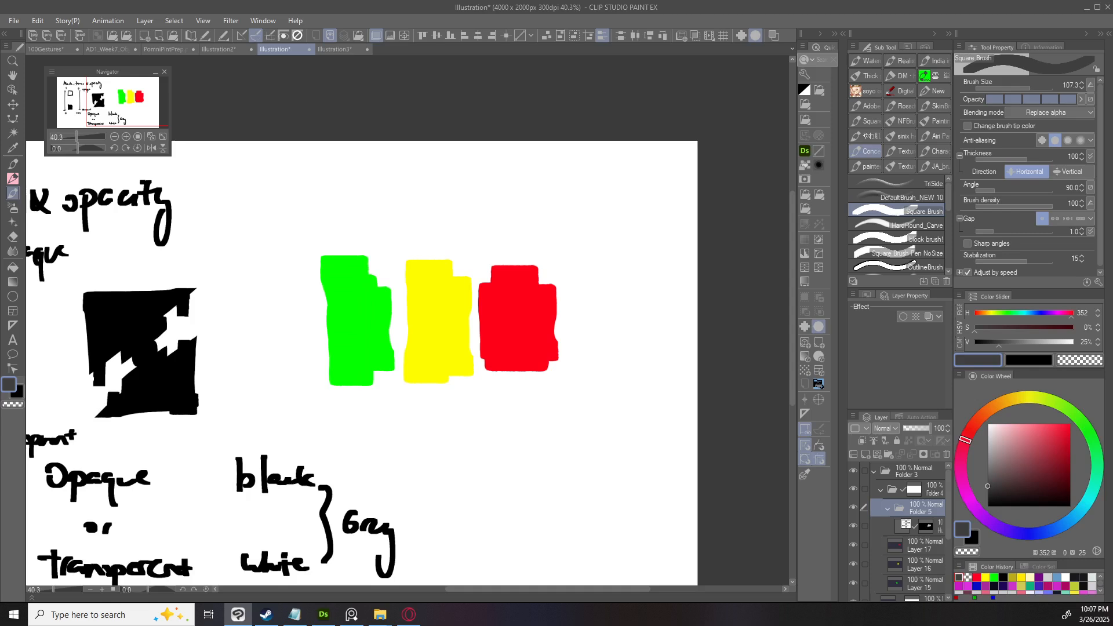
click(886, 428)
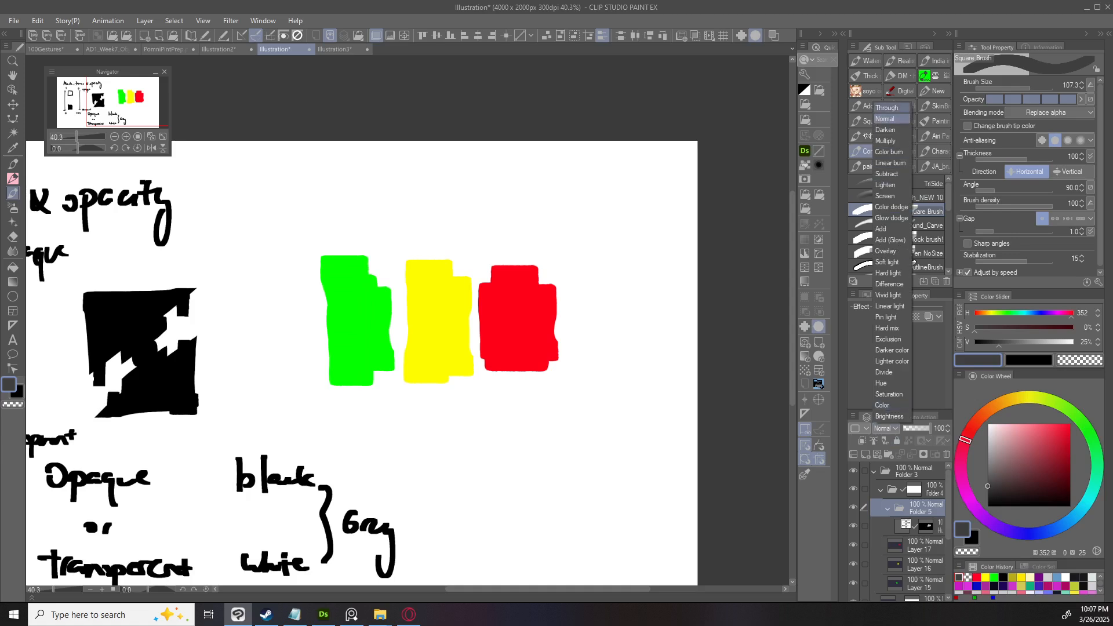
click(886, 108)
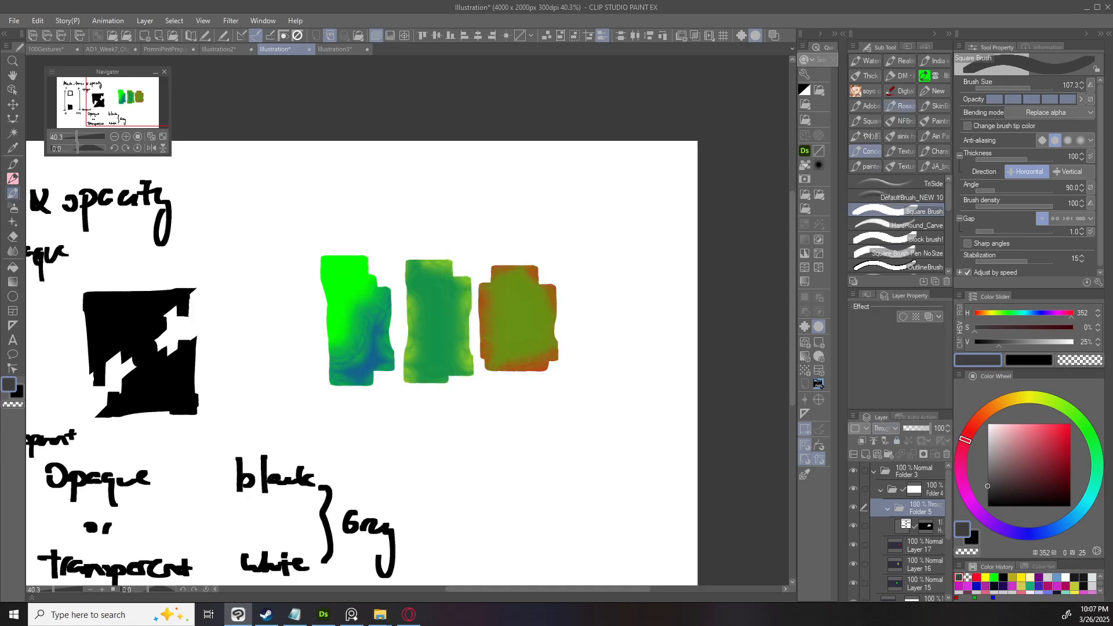
scroll(500, 311, up, 1)
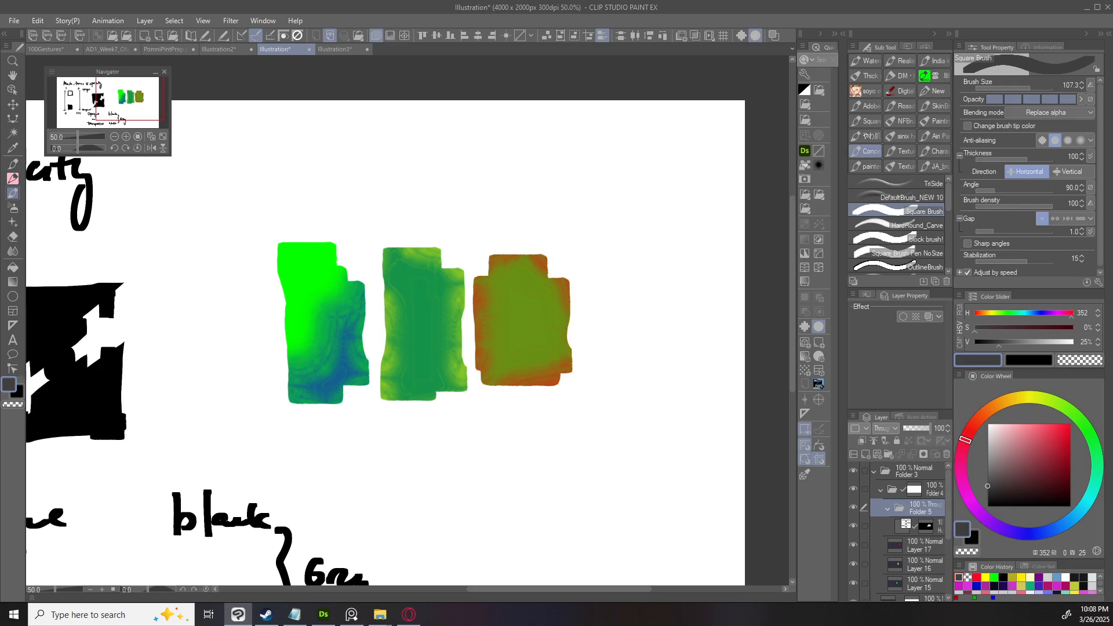
Try moving the correction layer's mask onto its enclosing folder, and undo the transfer.
click(925, 526)
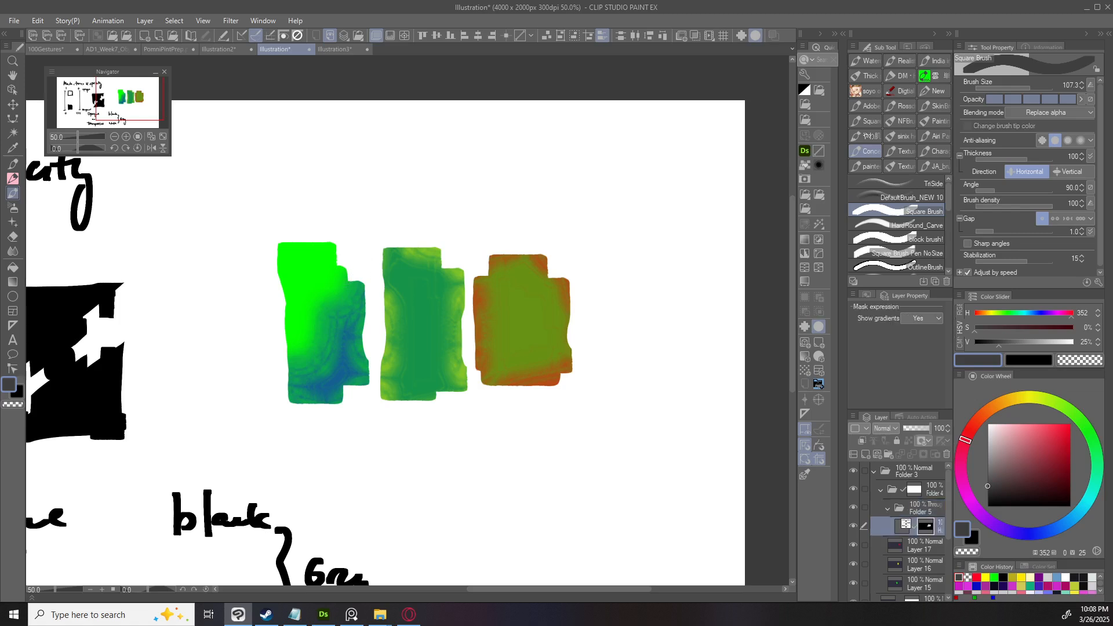
drag(925, 525, 926, 508)
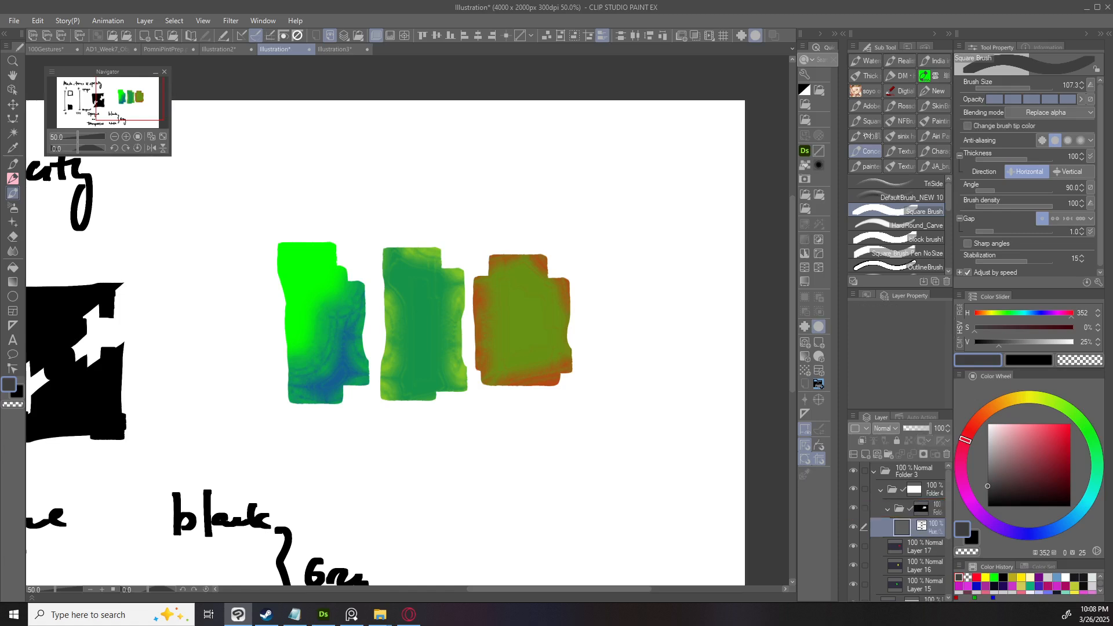
key(ctrl+z)
Try copying the correction layer's mask onto its enclosing folder while keeping the original, and undo the copy.
mouse_move(926, 525)
mouse_down()
mouse_move(919, 544)
mouse_move(922, 508)
mouse_up()
click(925, 525)
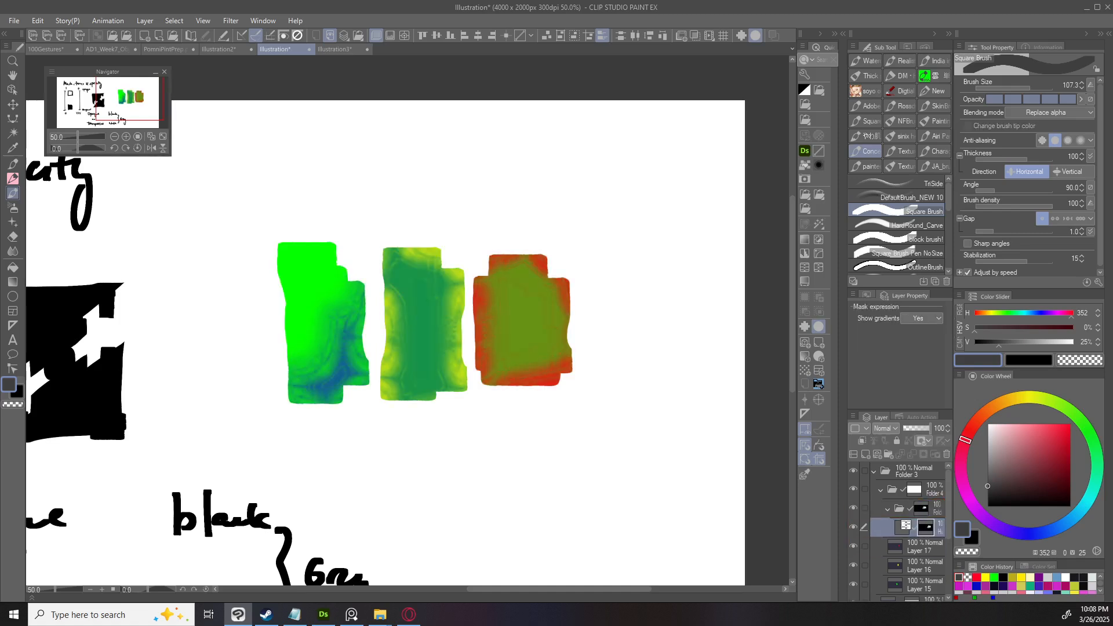
key(ctrl+z)
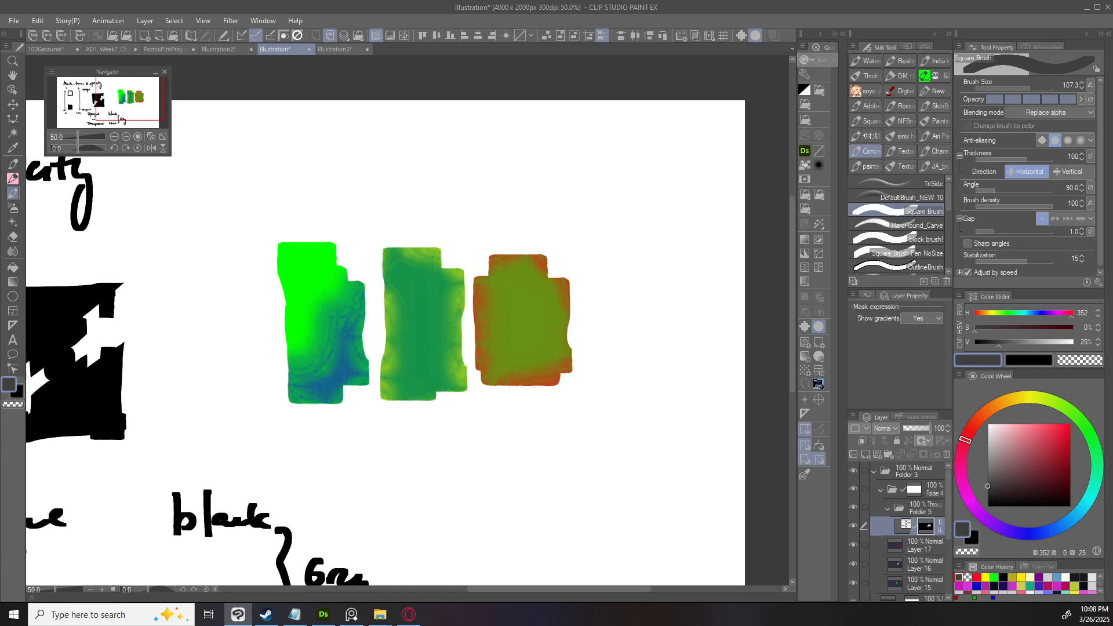
Try adding a new layer above the correction layer and copying the mask onto it, and undo both changes.
key(ctrl+shift+n)
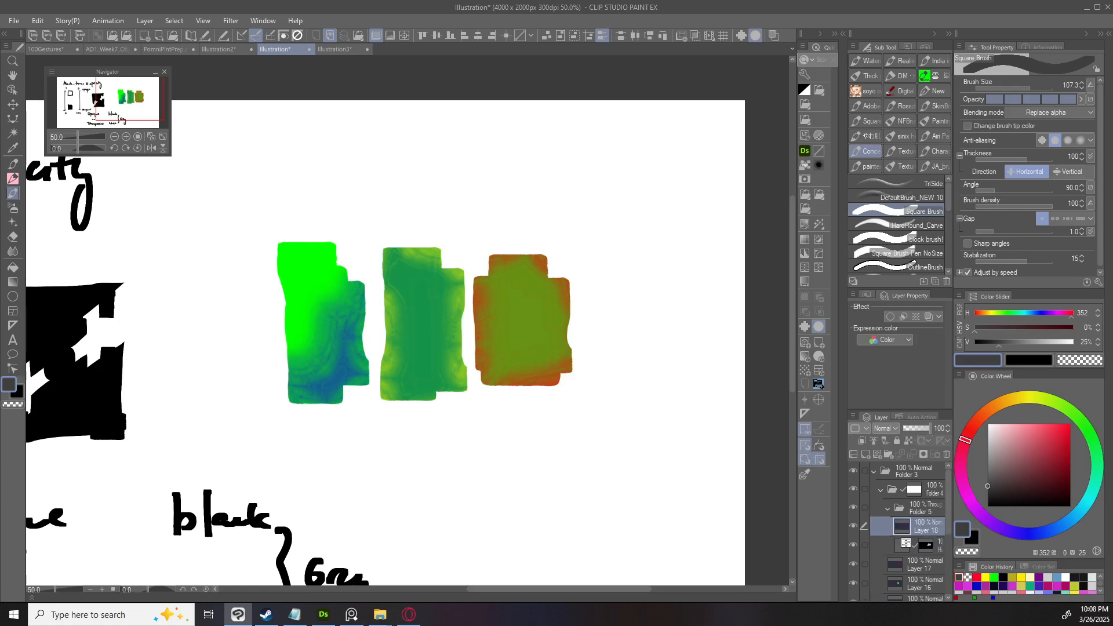
drag(925, 545, 925, 525)
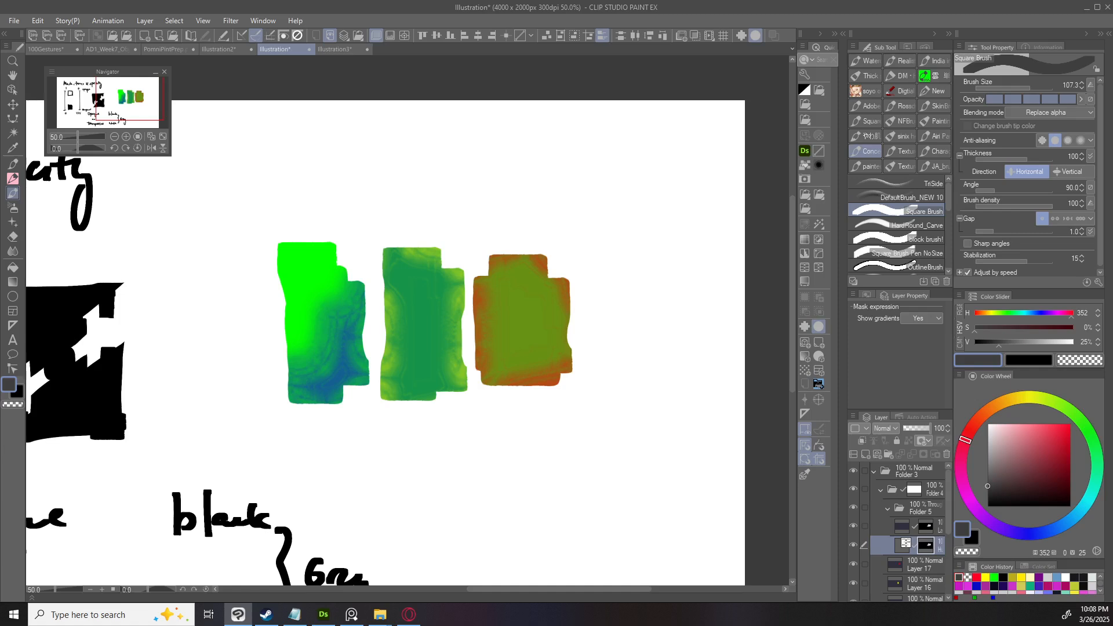
key(ctrl+z)
key(ctrl+z)
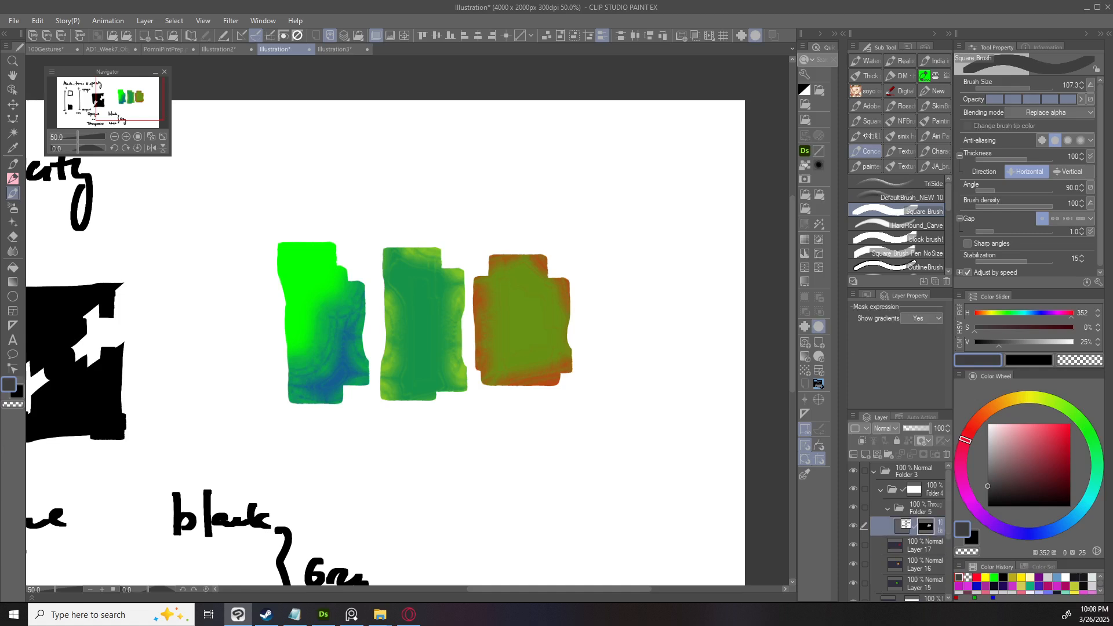
Load a selection from the correction layer's mask and clear it.
key(ctrl+z)
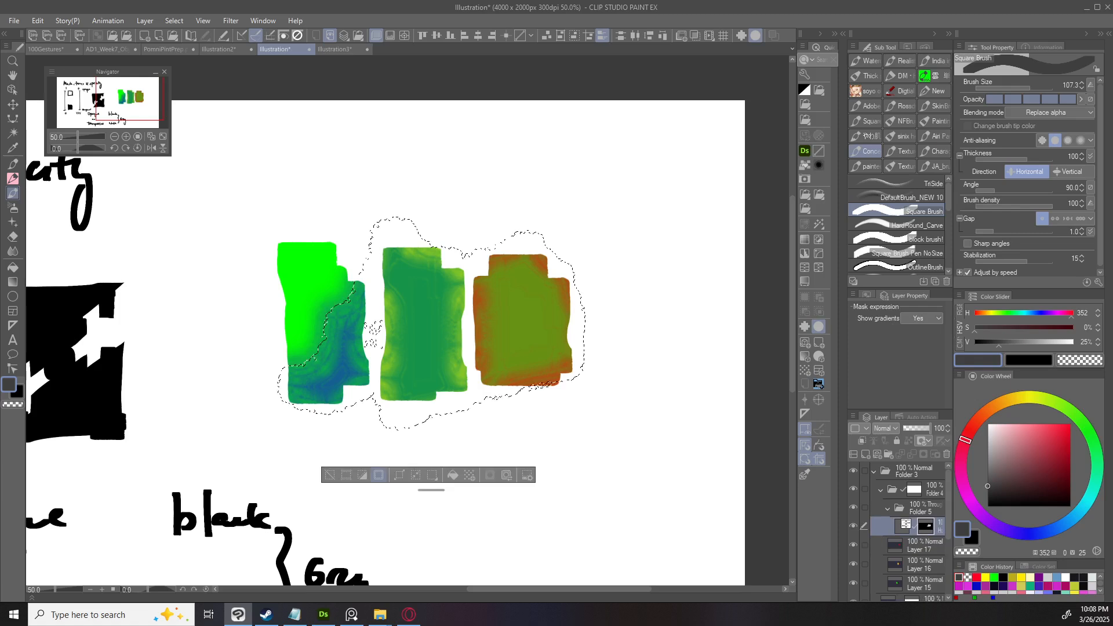
key(ctrl+y)
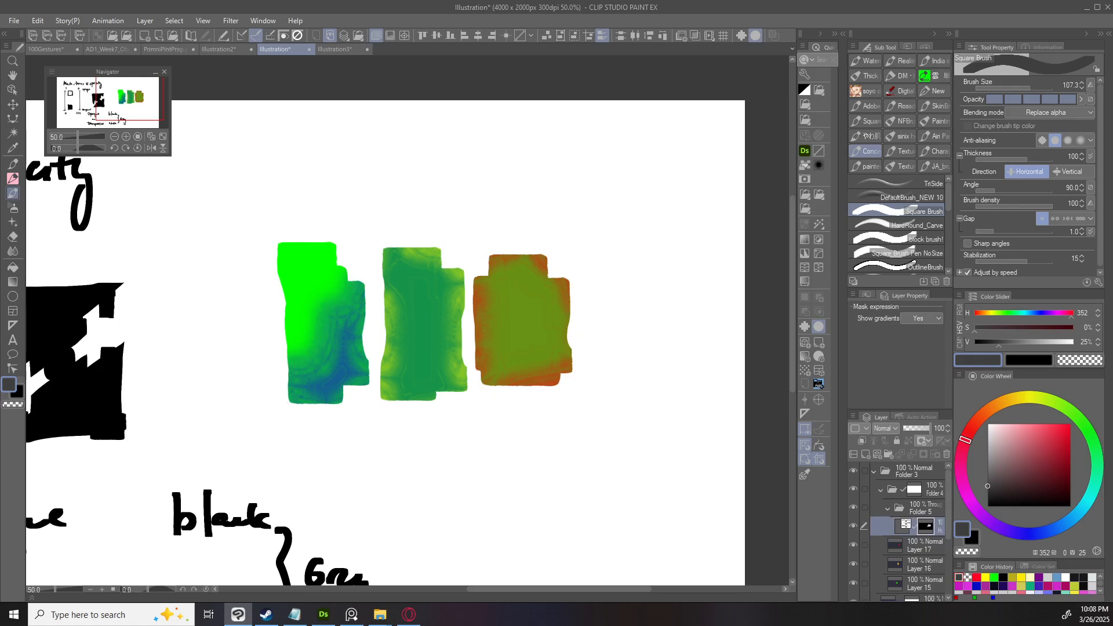
drag(418, 359, 474, 346)
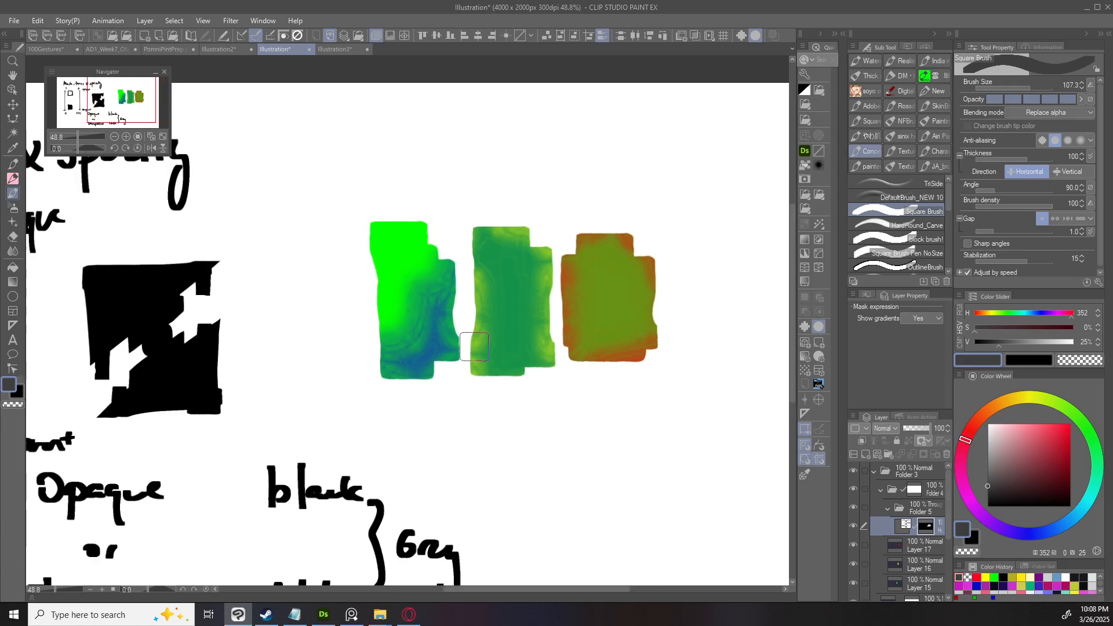
Load the correction layer's mask as a selection again and inspect its outline around the swatches.
key(ctrl+z)
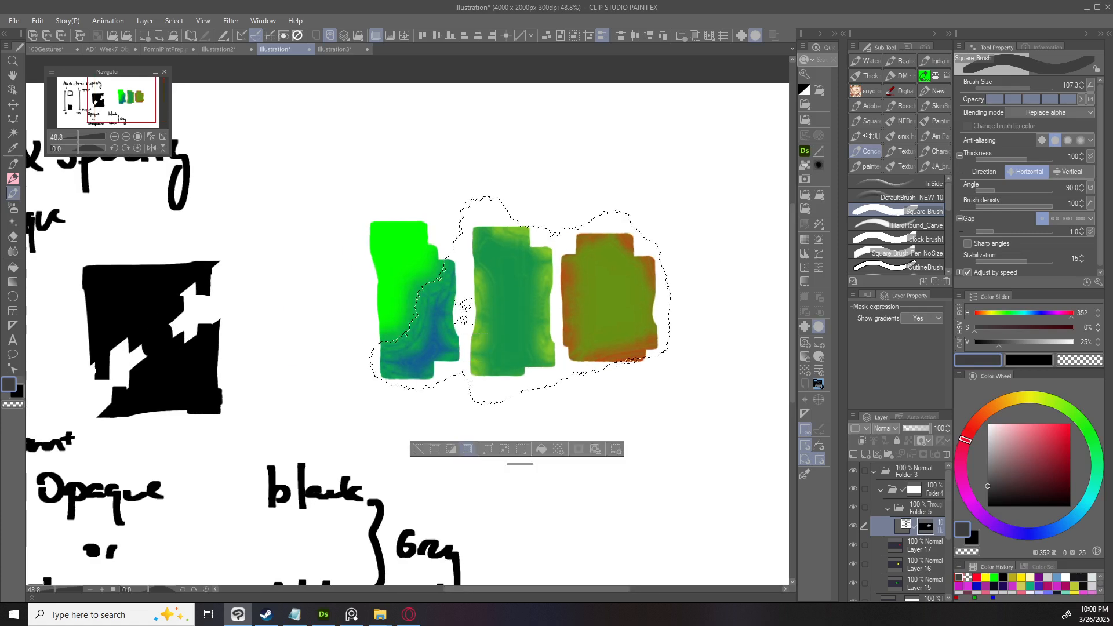
scroll(544, 305, up, 1)
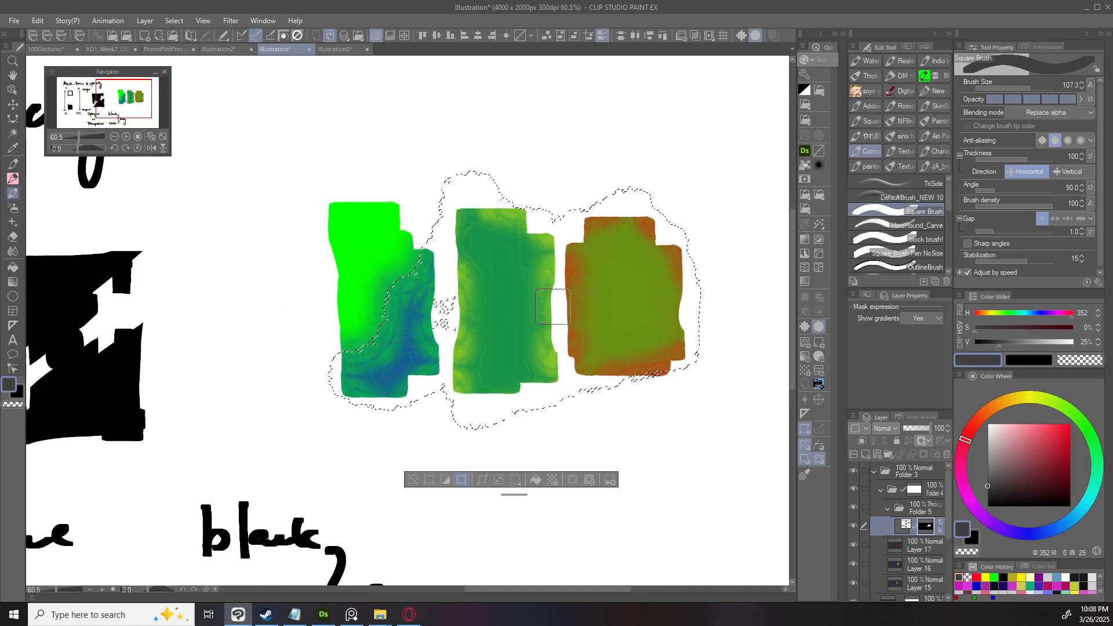
scroll(544, 305, up, 1)
scroll(369, 344, up, 1)
scroll(369, 345, up, 1)
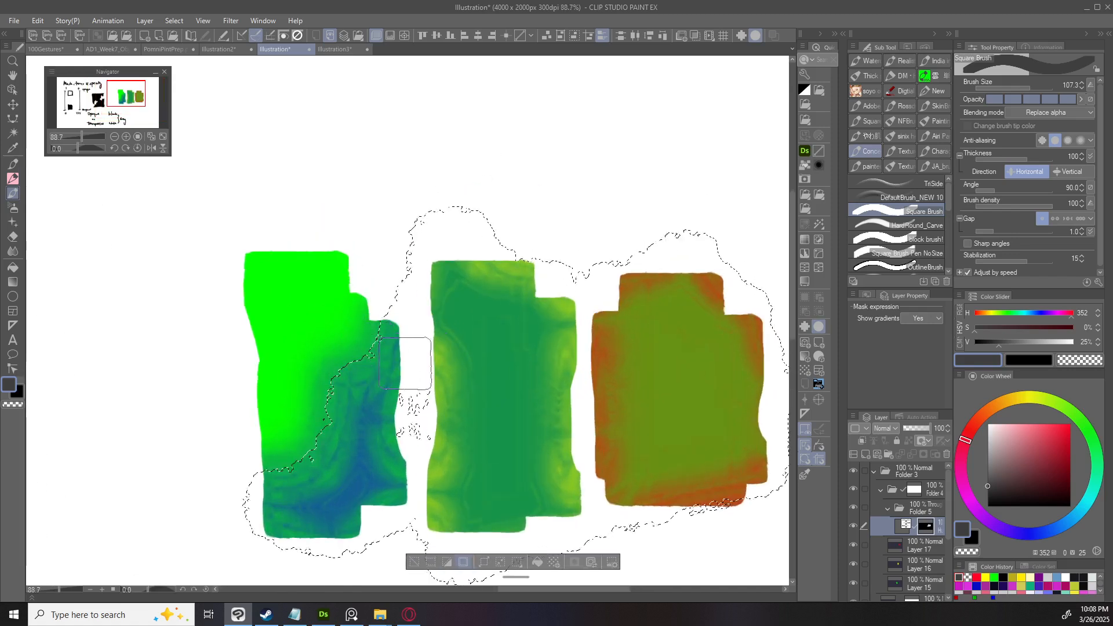
Add a new layer above the correction layer, try filling the mask-shaped selection on it with black, and undo the fill.
scroll(371, 342, up, 2)
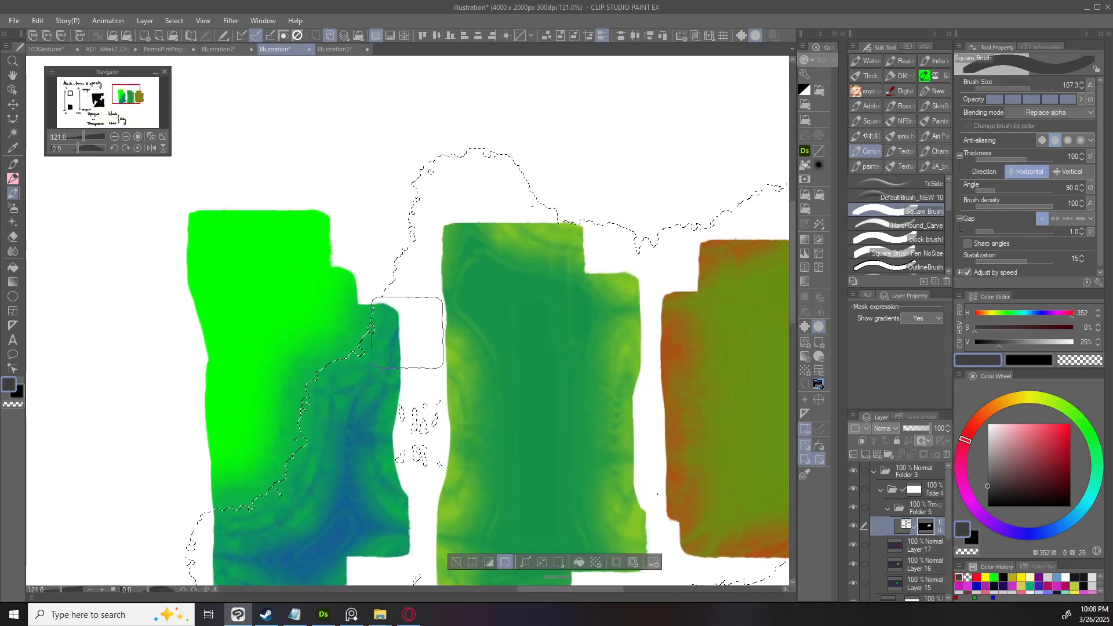
scroll(407, 332, down, 2)
drag(407, 332, 362, 283)
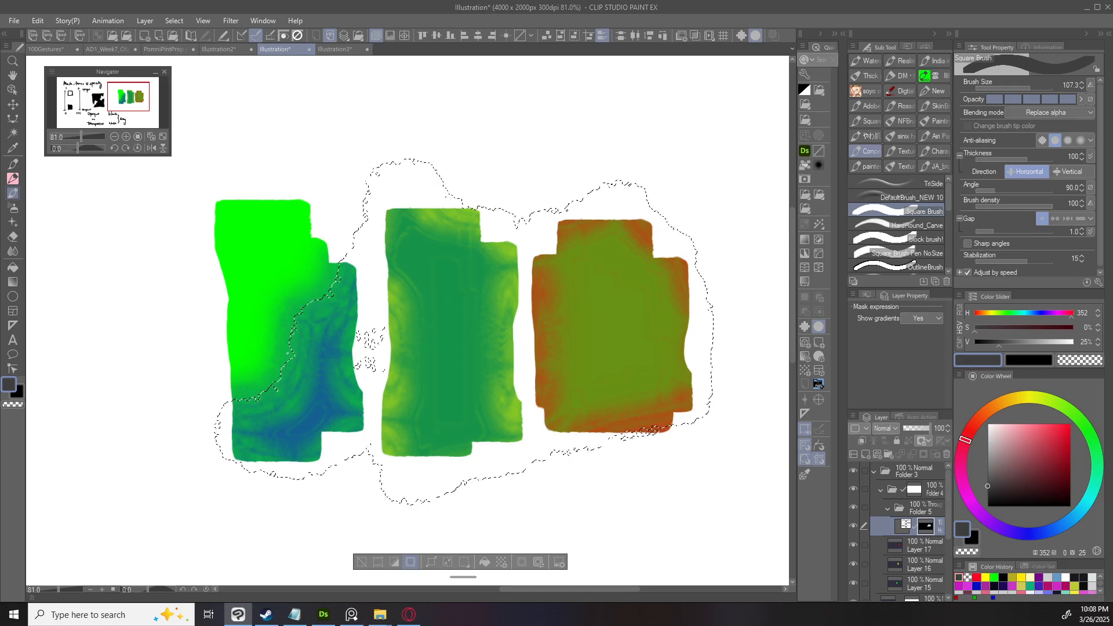
key(ctrl+shift+n)
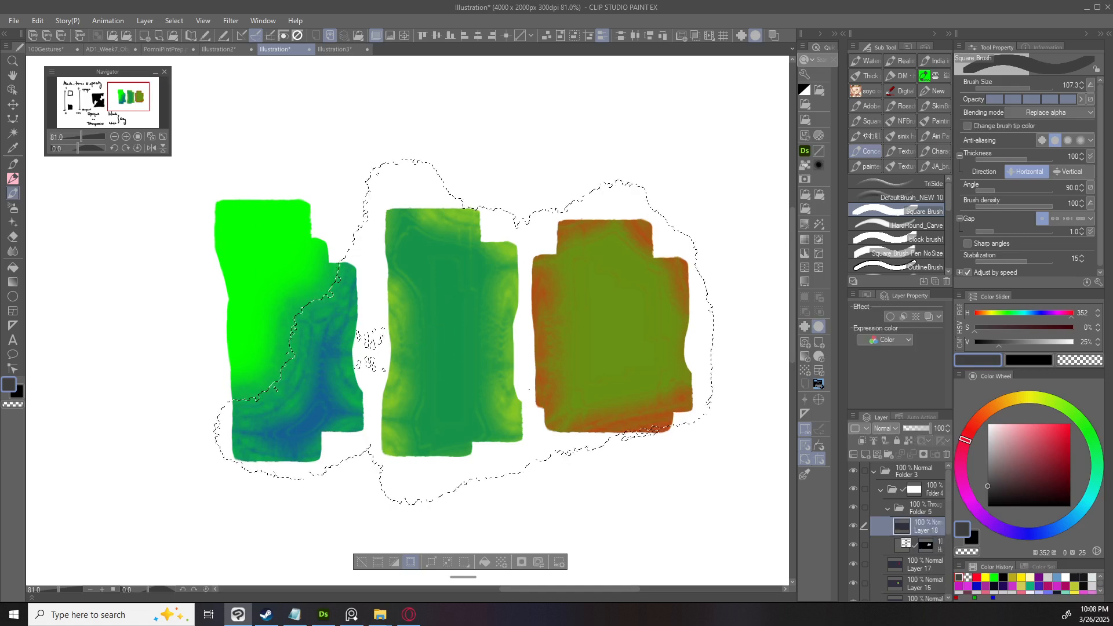
key(d)
key(alt+Delete)
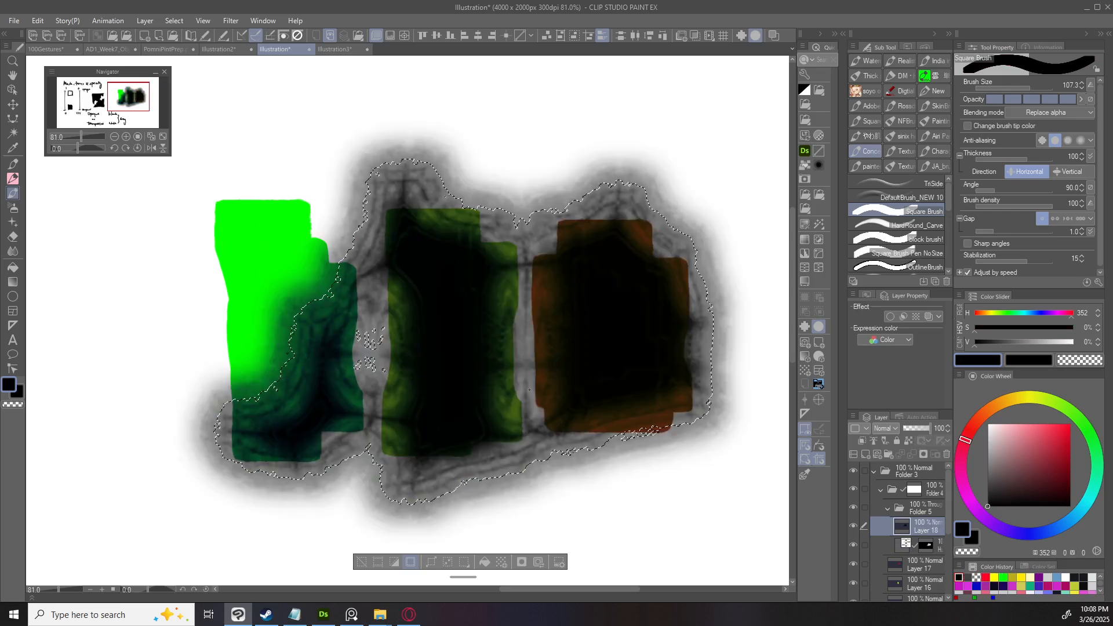
key(ctrl+z)
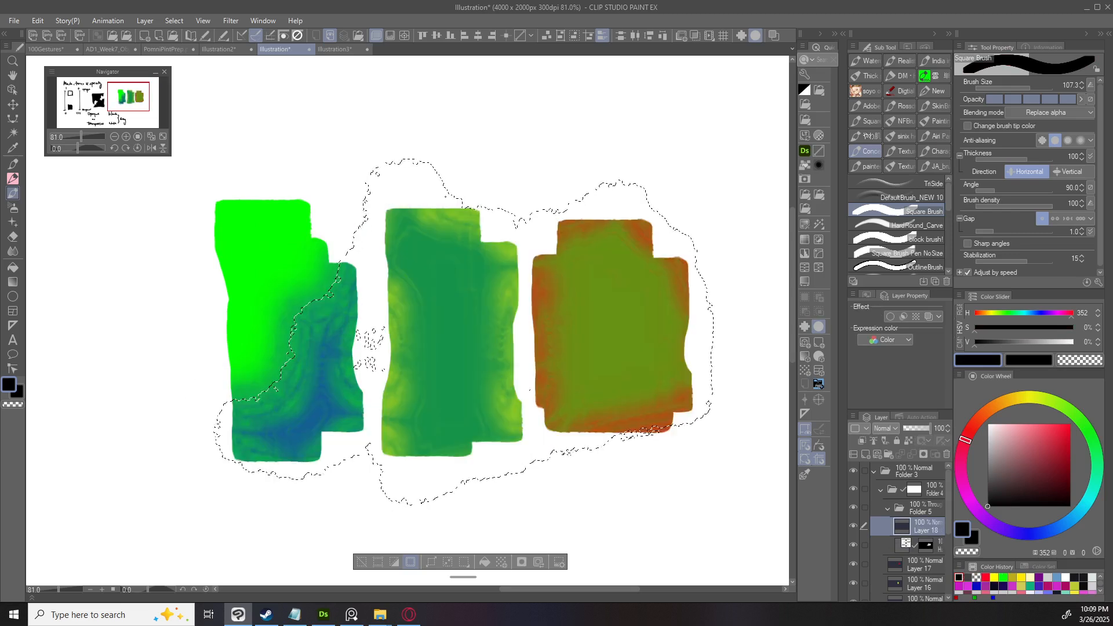
Clear the selection and fill the entire new layer with black.
key(ctrl+d)
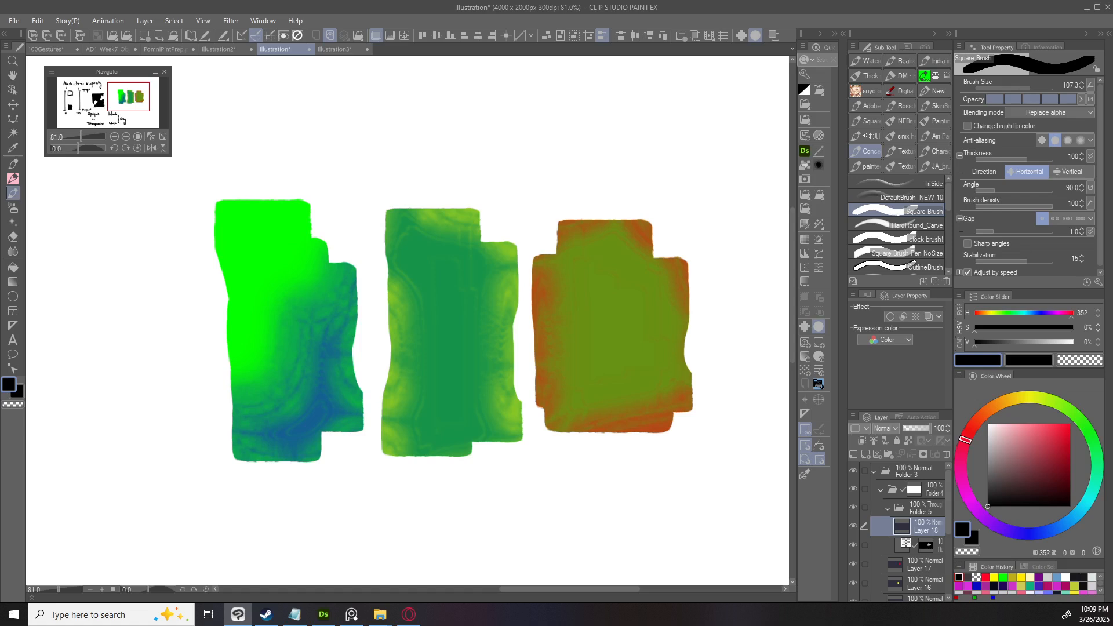
key(alt+BackSpace)
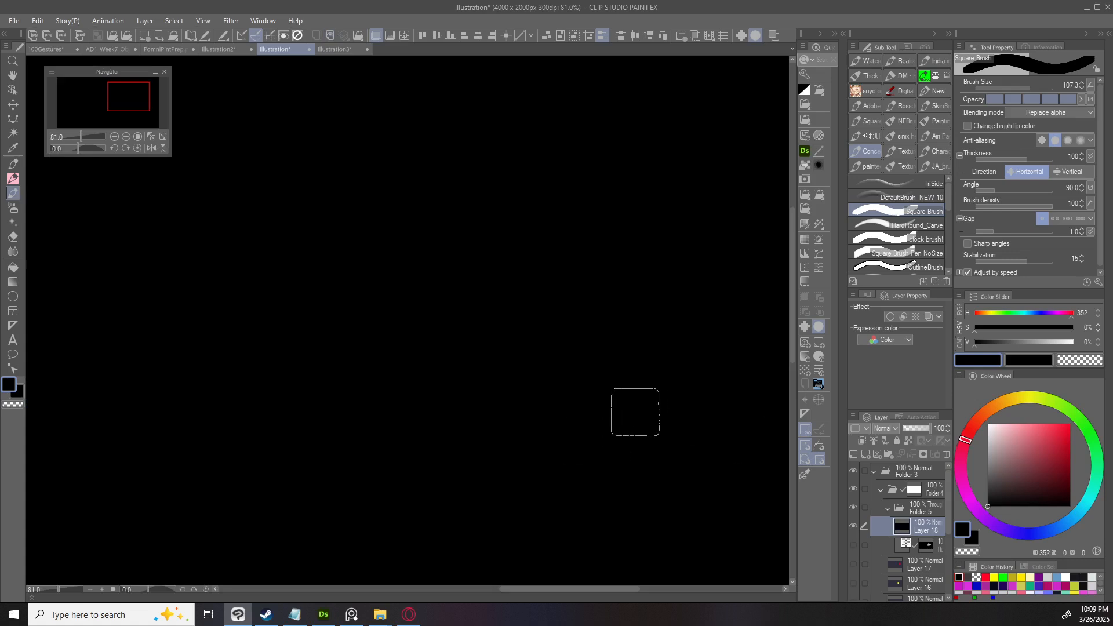
scroll(633, 410, down, 5)
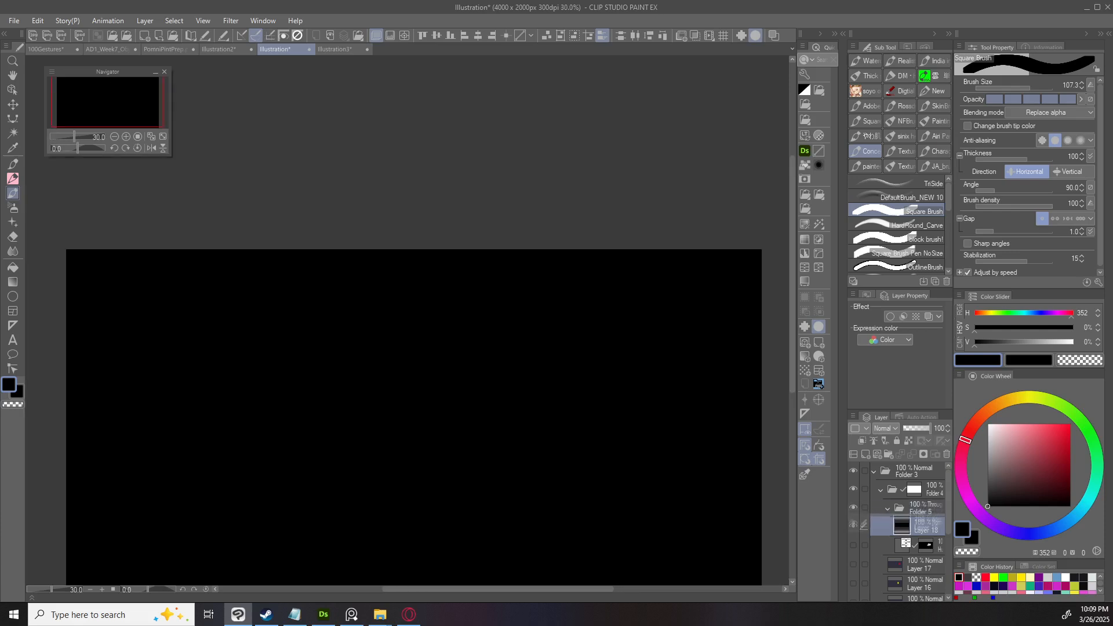
scroll(543, 398, down, 2)
scroll(497, 348, up, 1)
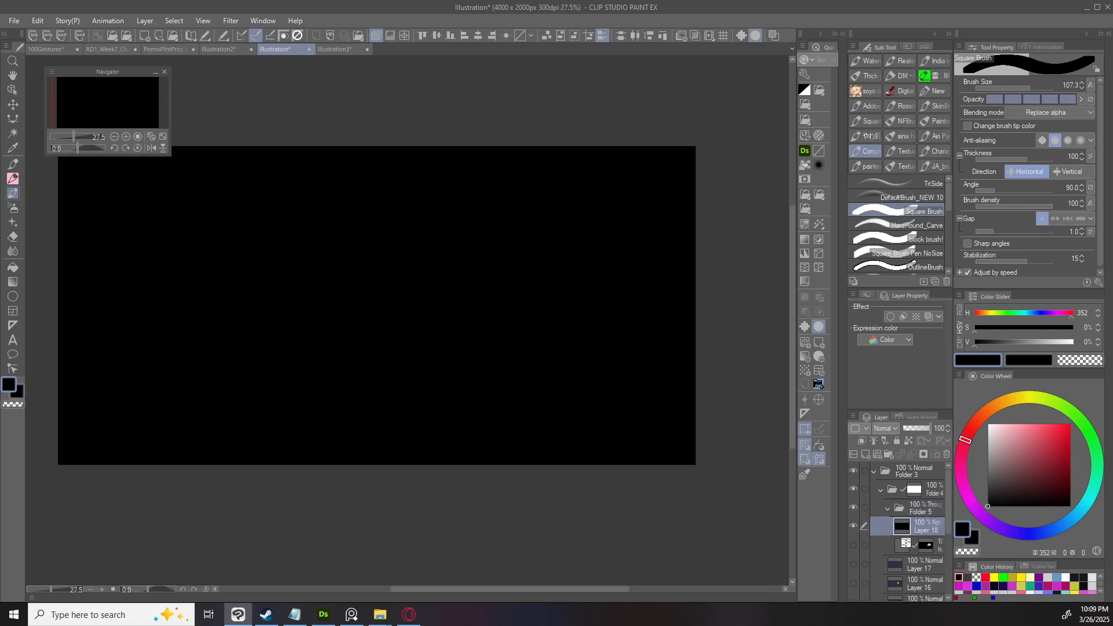
scroll(504, 365, up, 1)
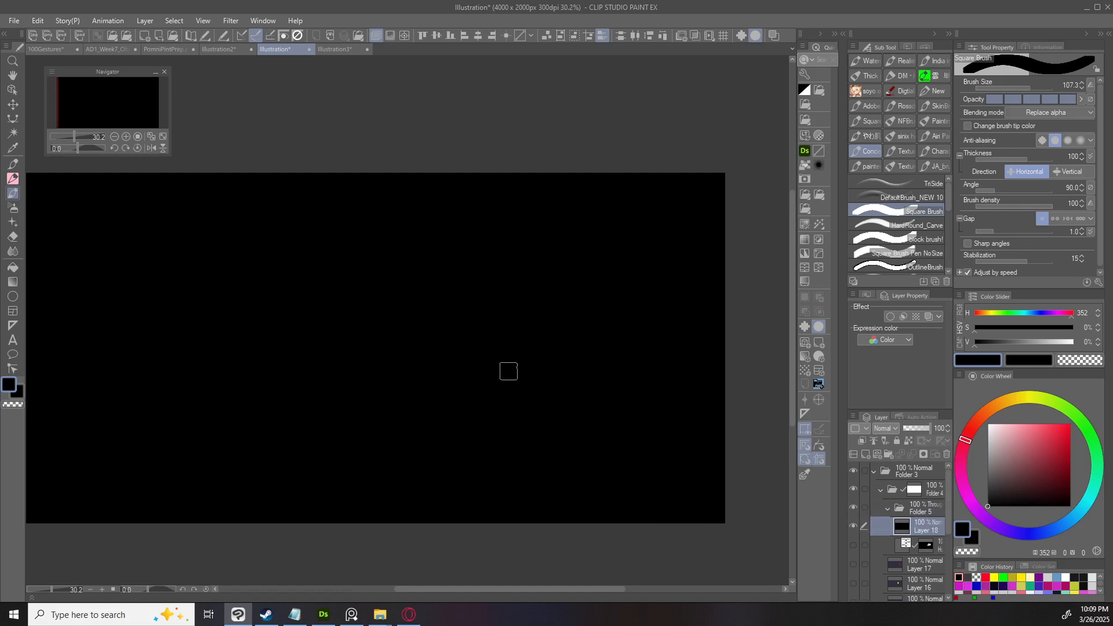
Restore the mask-shaped selection, clear it again and bring it back with Reselect.
key(ctrl+z)
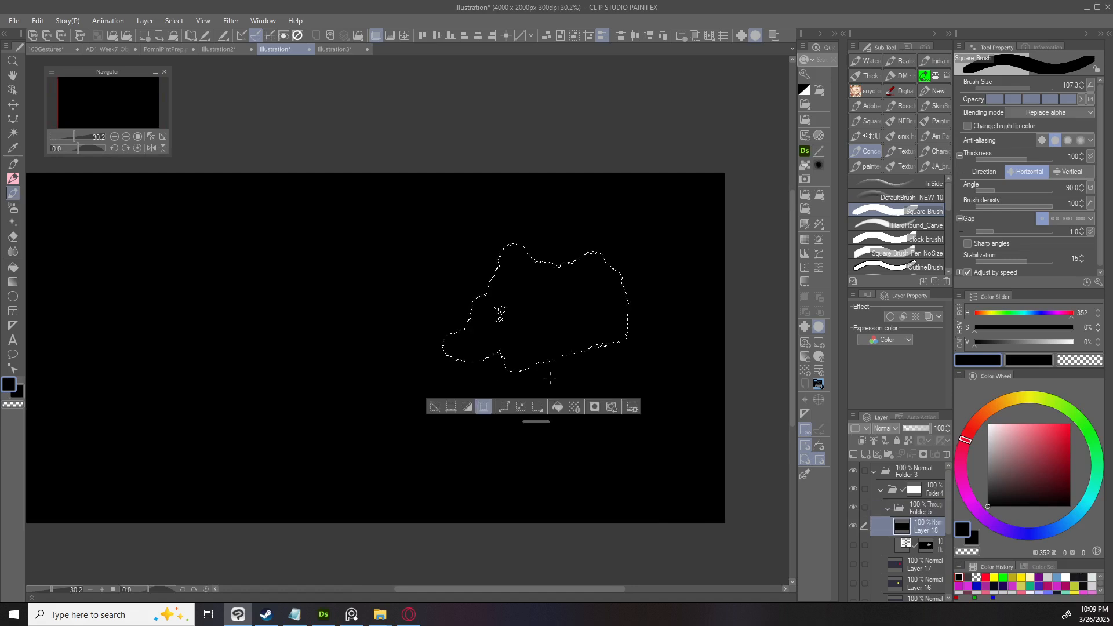
click(174, 21)
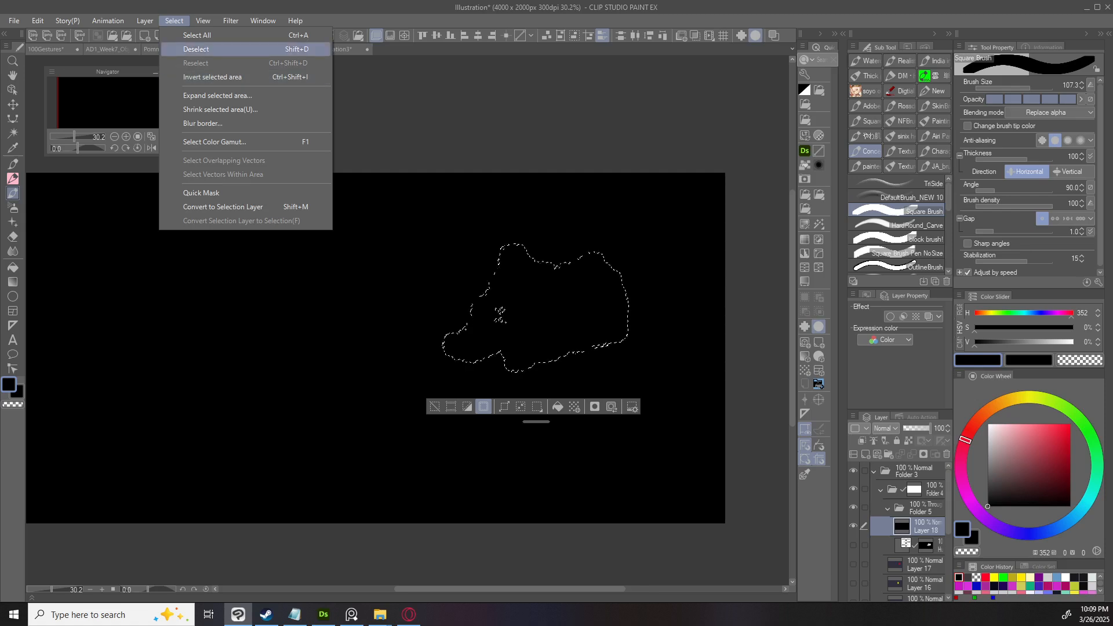
click(504, 126)
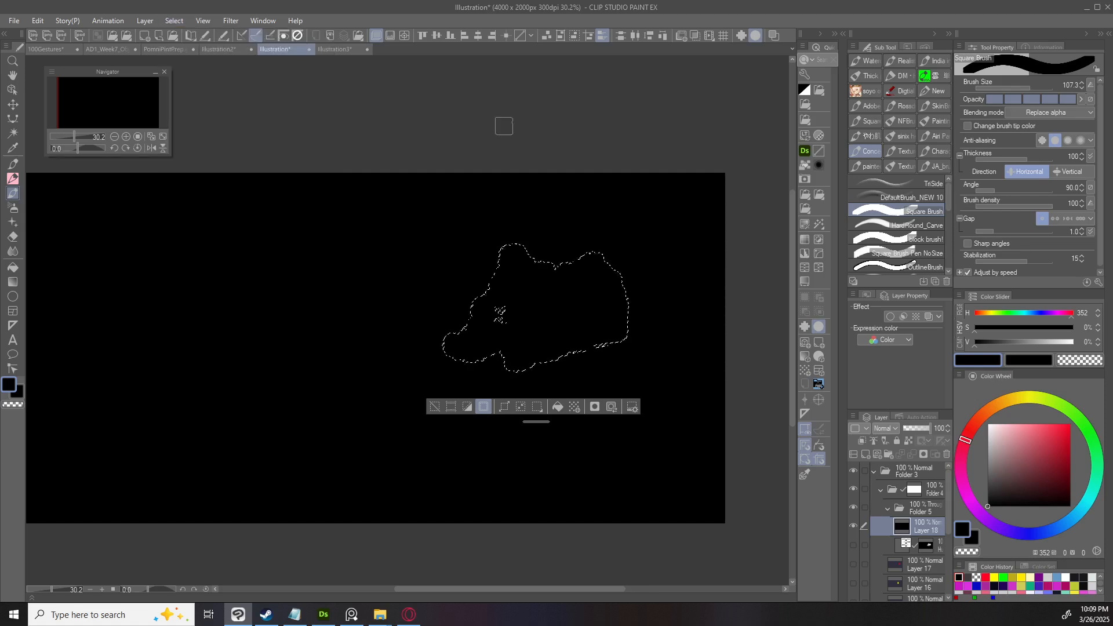
key(shift+d)
click(174, 21)
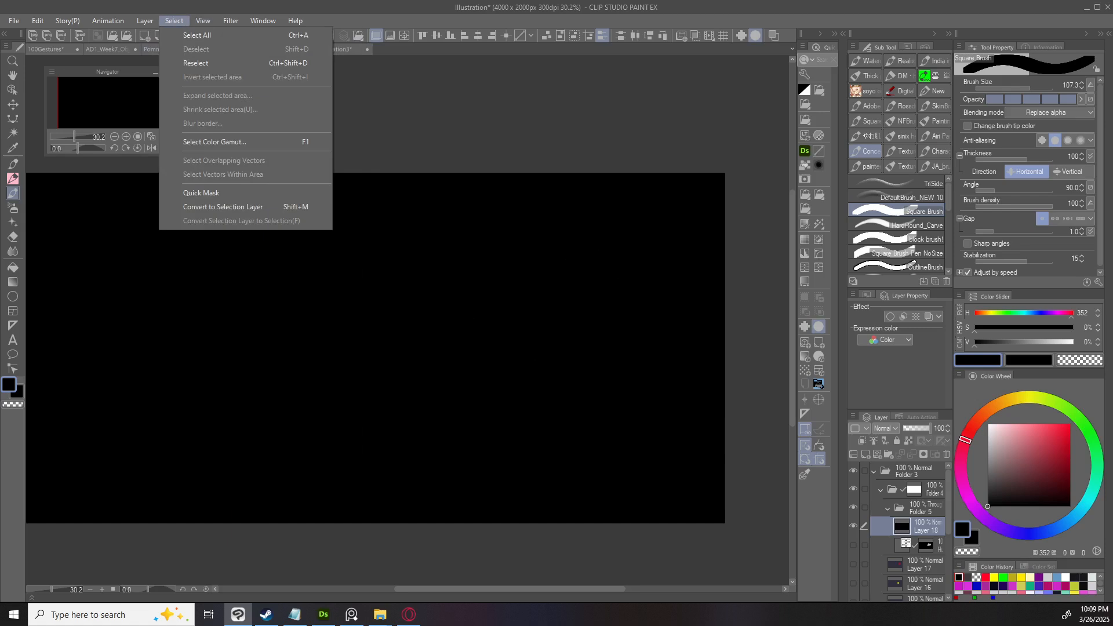
click(195, 63)
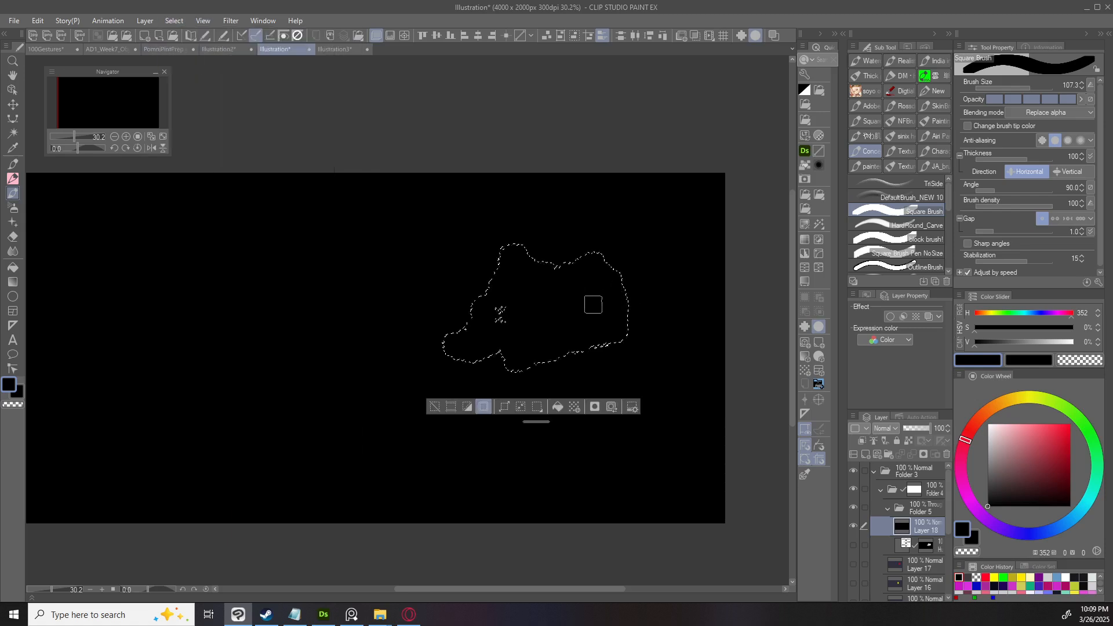
Fill the mask-shaped selection on the black layer with white.
scroll(594, 302, up, 3)
scroll(529, 336, down, 1)
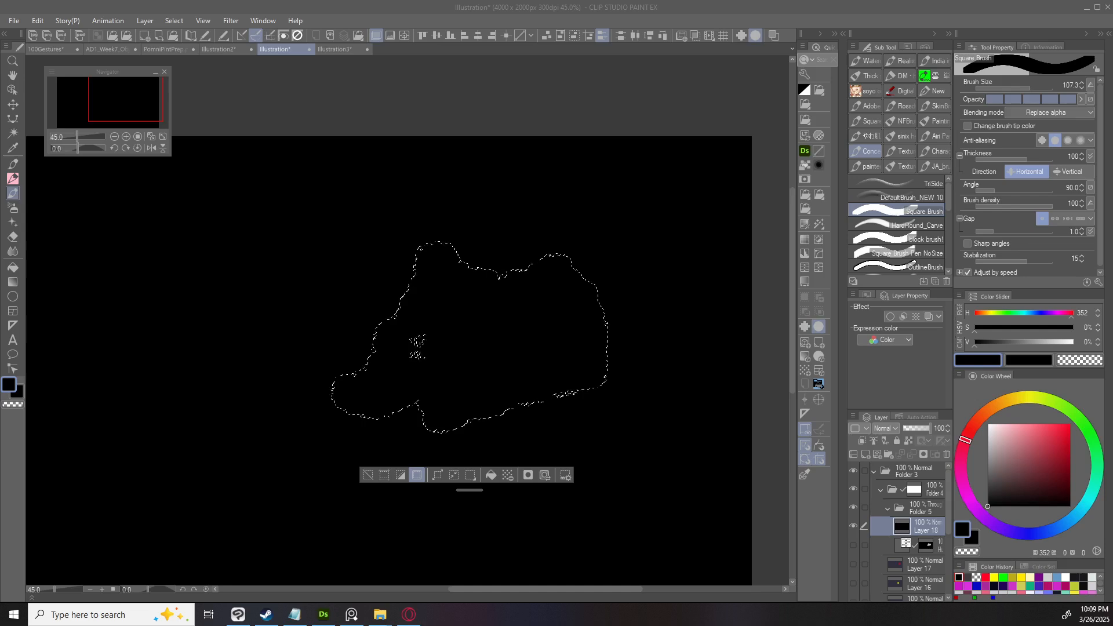
click(337, 146)
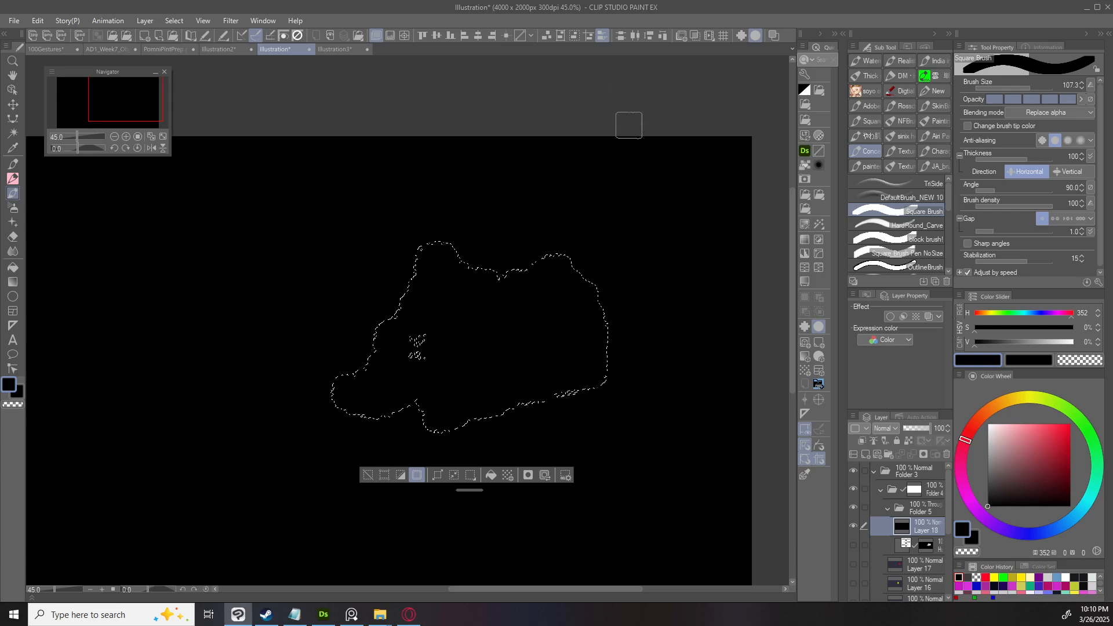
key(ctrl+z)
key(ctrl+y)
drag(1021, 466, 987, 424)
key(alt+BackSpace)
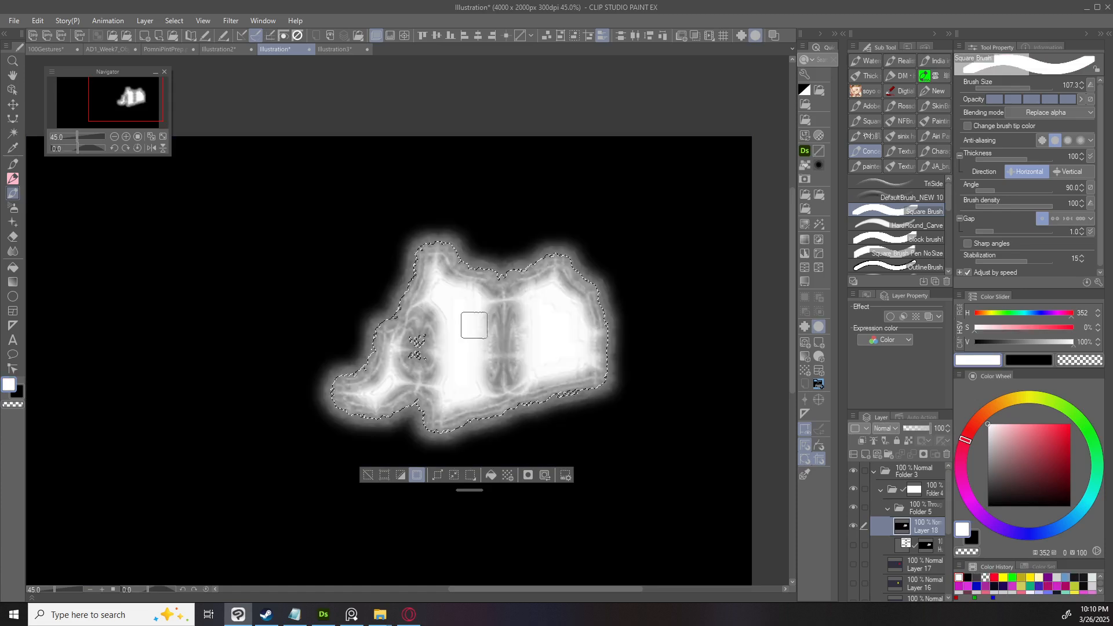
Clear the selection and examine the white mask shape and its gray transitions against the black fill.
scroll(482, 316, up, 3)
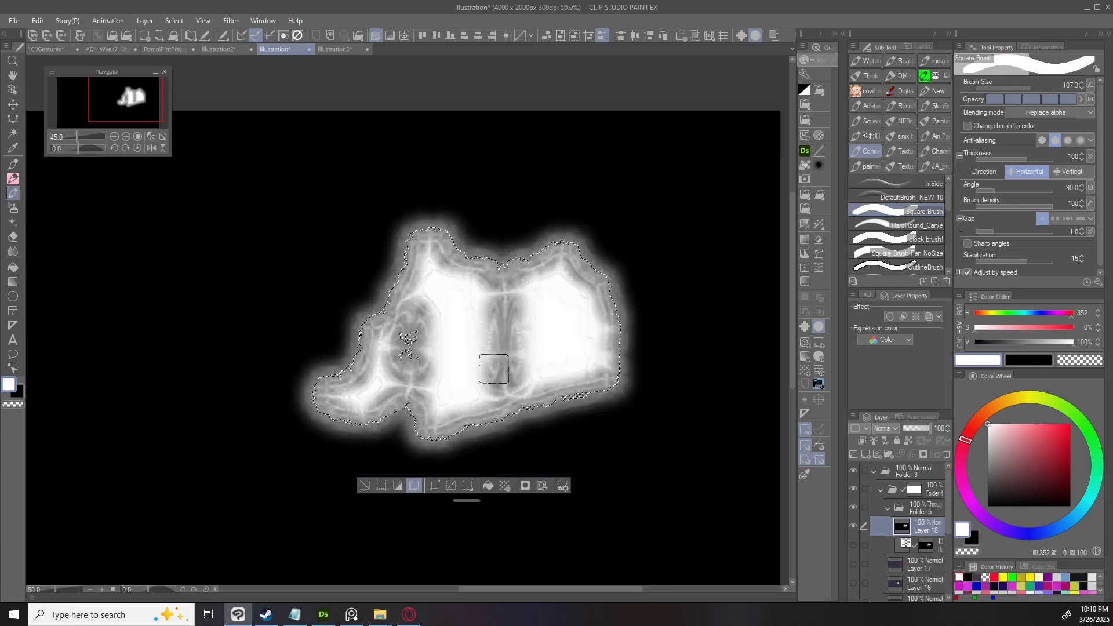
key(ctrl+d)
scroll(508, 324, down, 2)
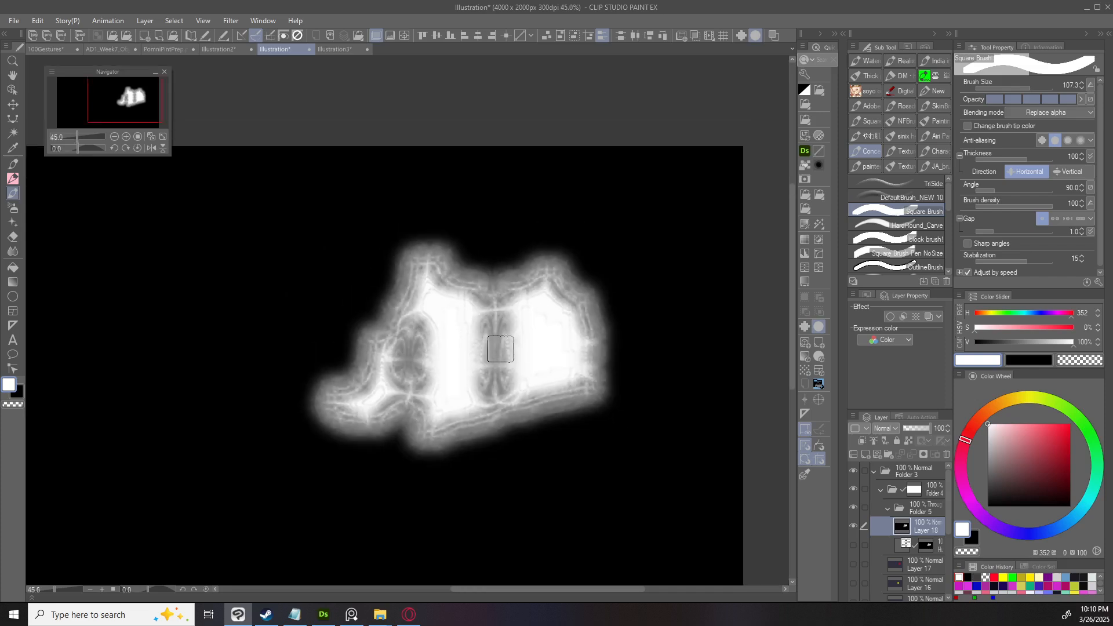
key(o)
scroll(494, 379, up, 2)
key(ctrl+shift+d)
key(ctrl+d)
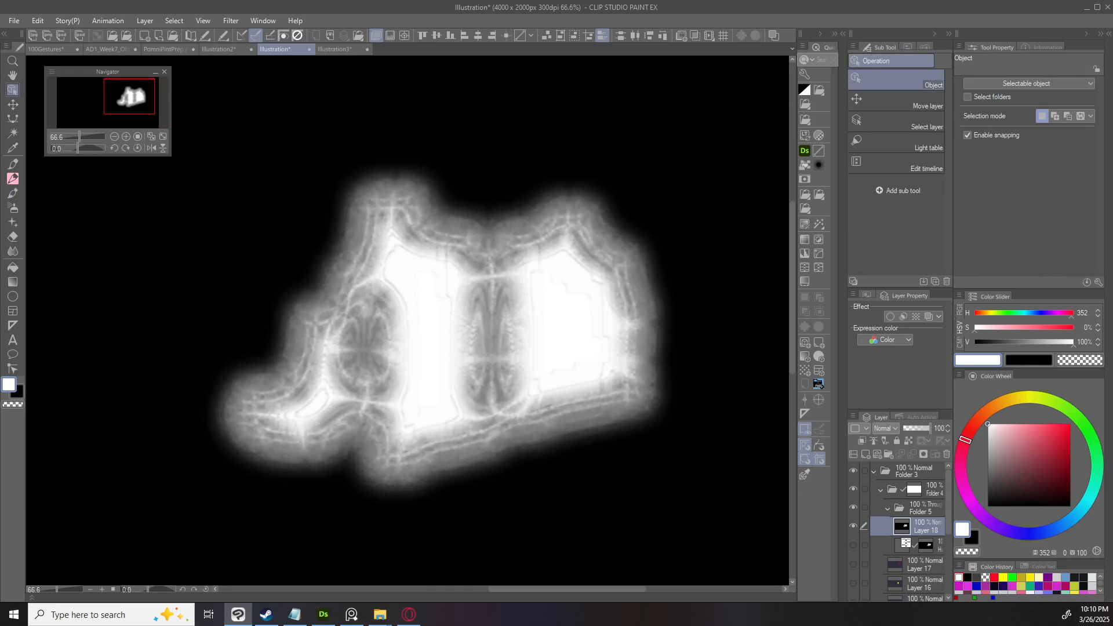
scroll(502, 321, down, 3)
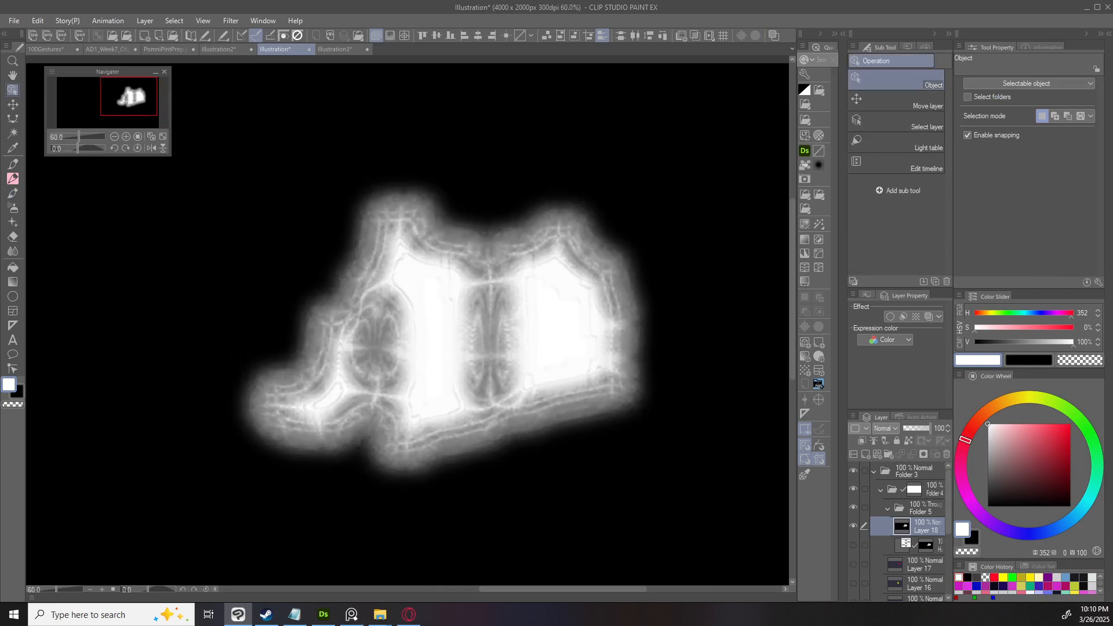
scroll(421, 352, up, 2)
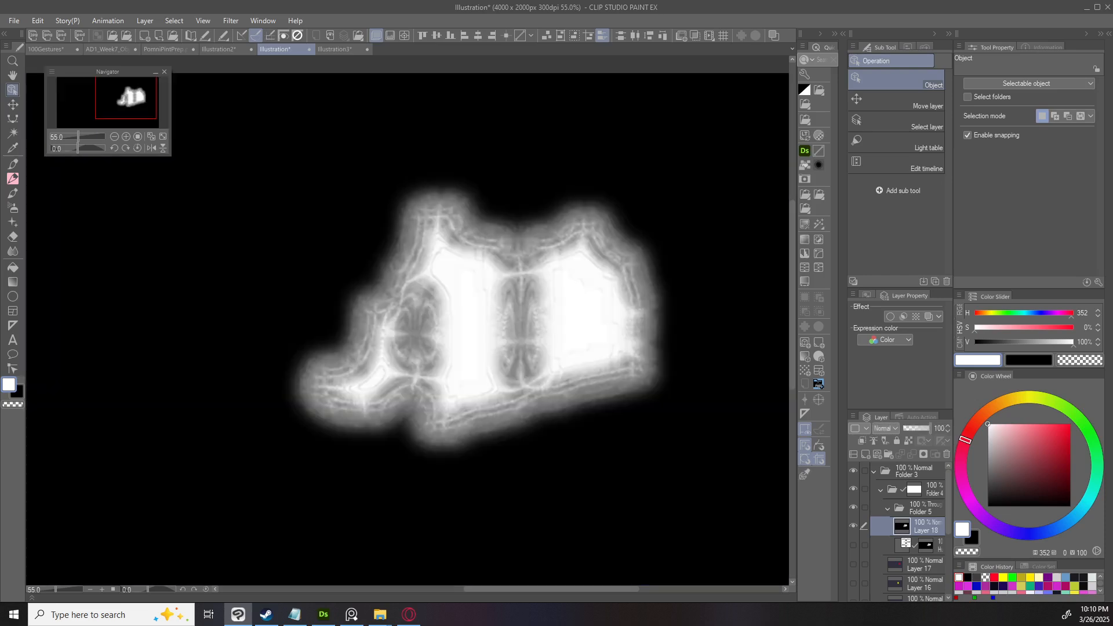
Hide the black-and-white demonstration layer to compare it with the color swatches, and delete it.
click(329, 35)
scroll(491, 271, down, 2)
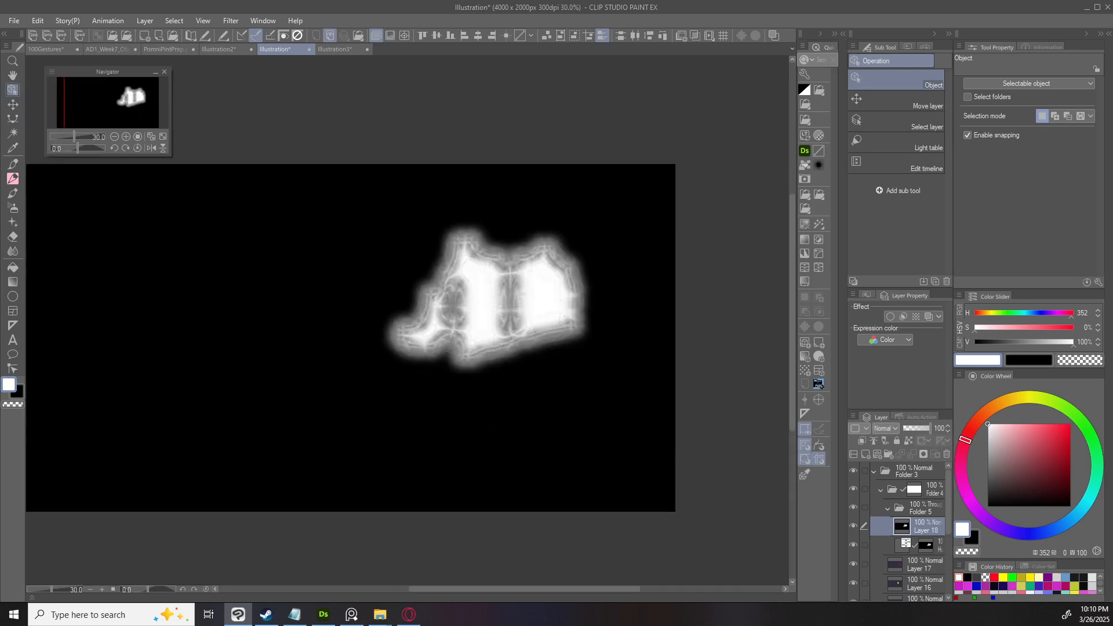
click(853, 526)
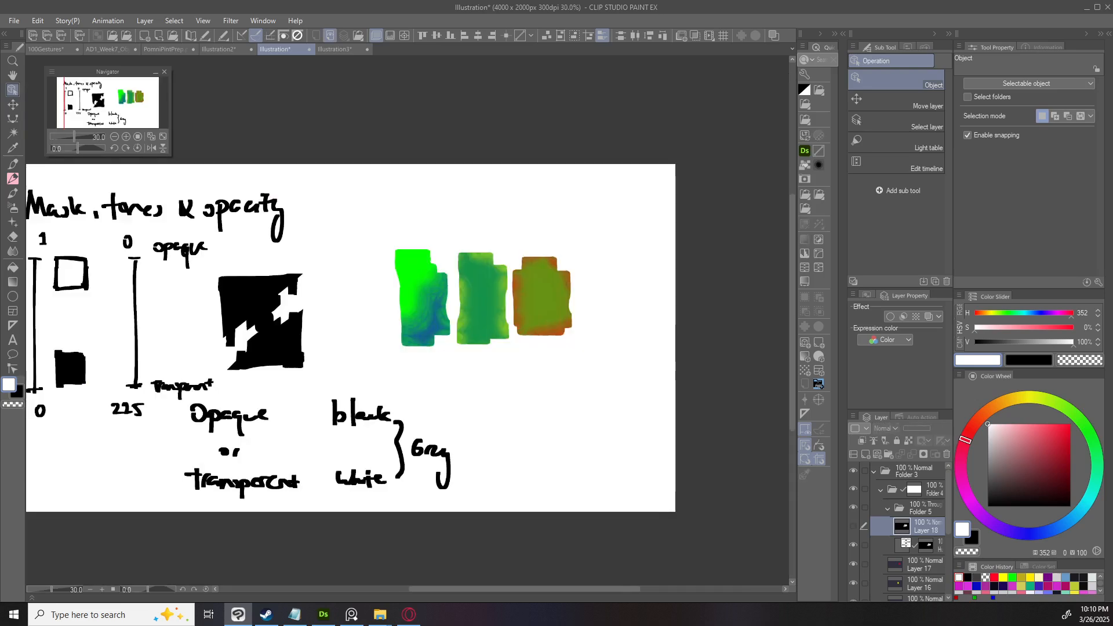
scroll(510, 250, up, 2)
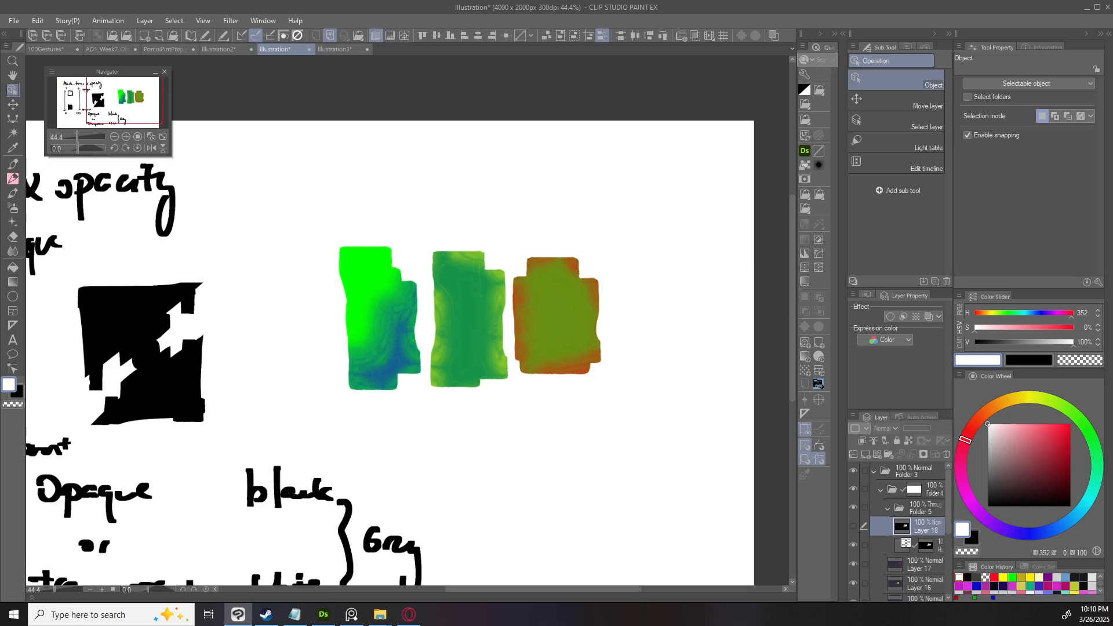
key(Delete)
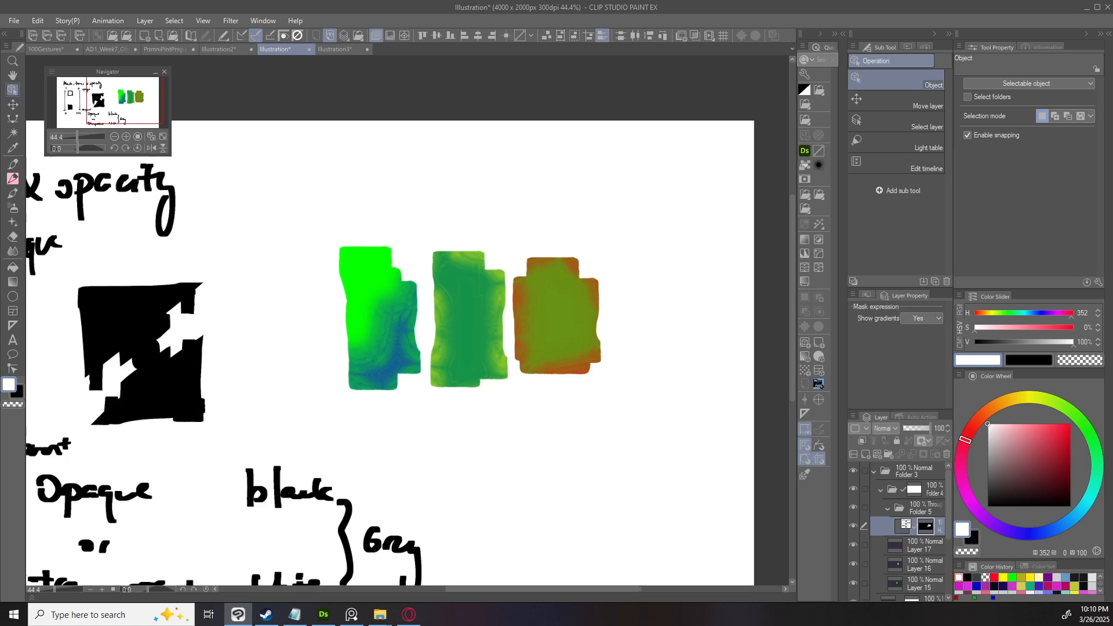
Move the correction layer's mask onto its enclosing Folder 5 and add a tone curve correction layer inside that folder.
drag(926, 525, 919, 507)
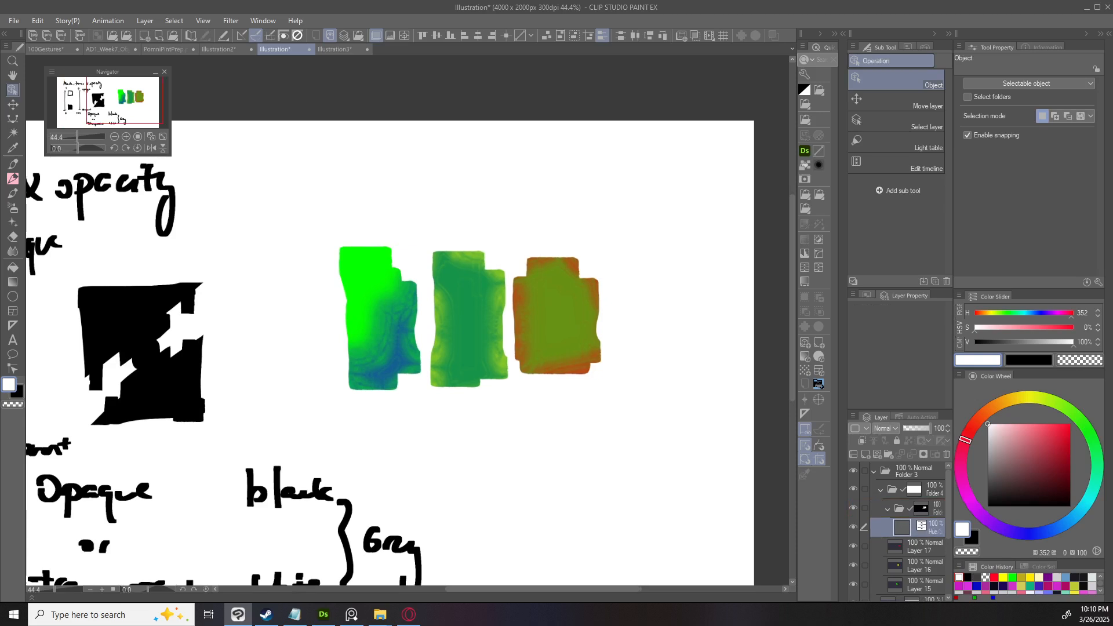
click(818, 254)
key(Return)
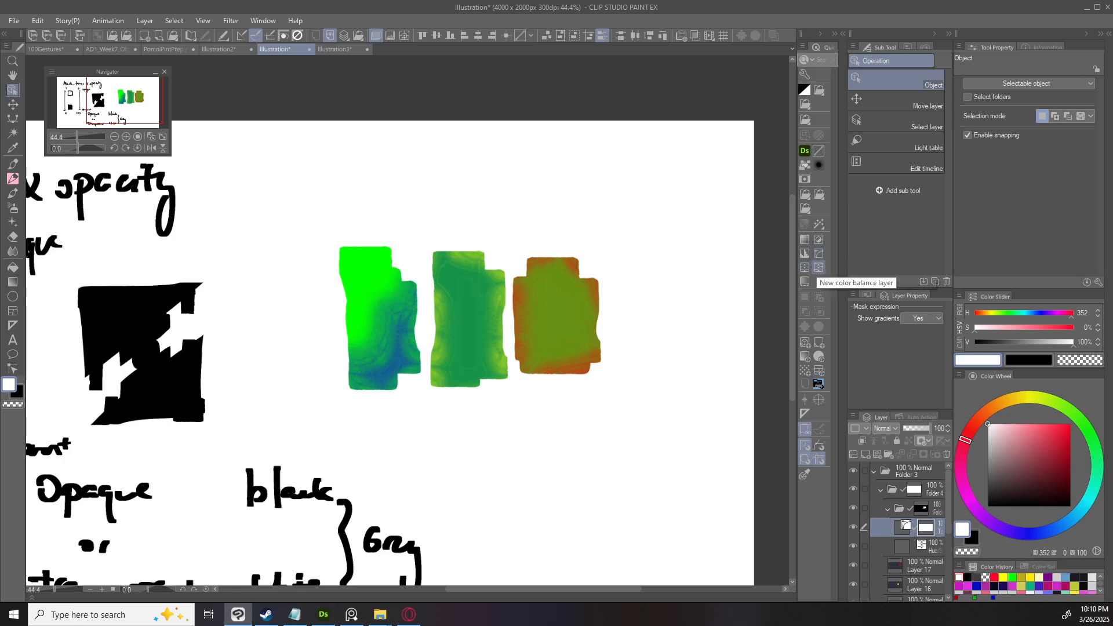
Add a gradient map correction layer with the black-to-white gradient above the tone curve layer.
click(804, 282)
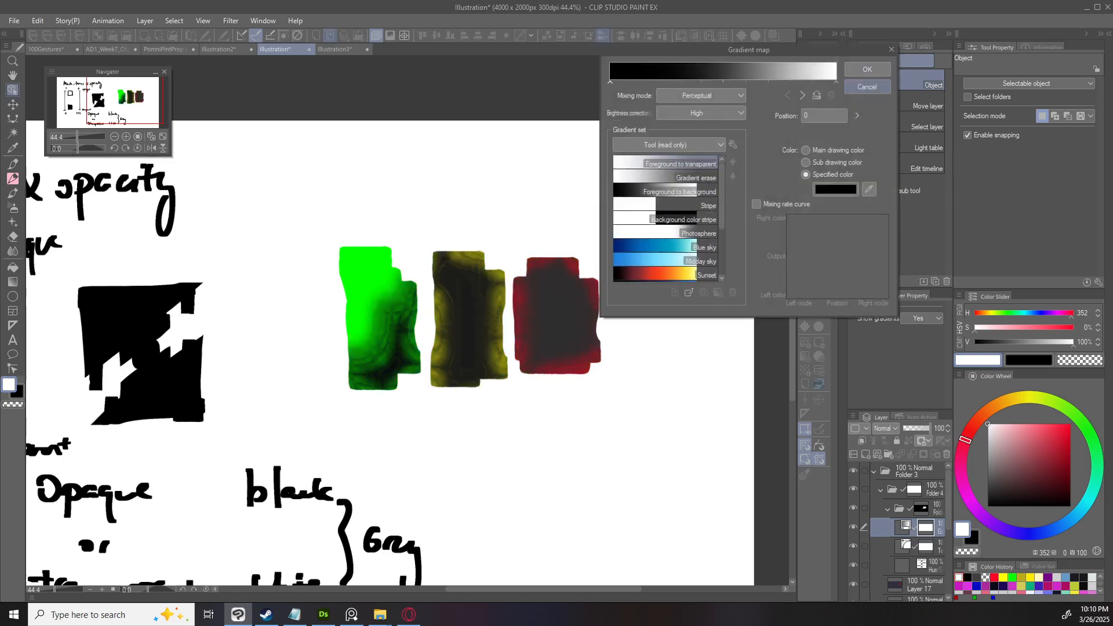
key(Return)
scroll(907, 528, down, 2)
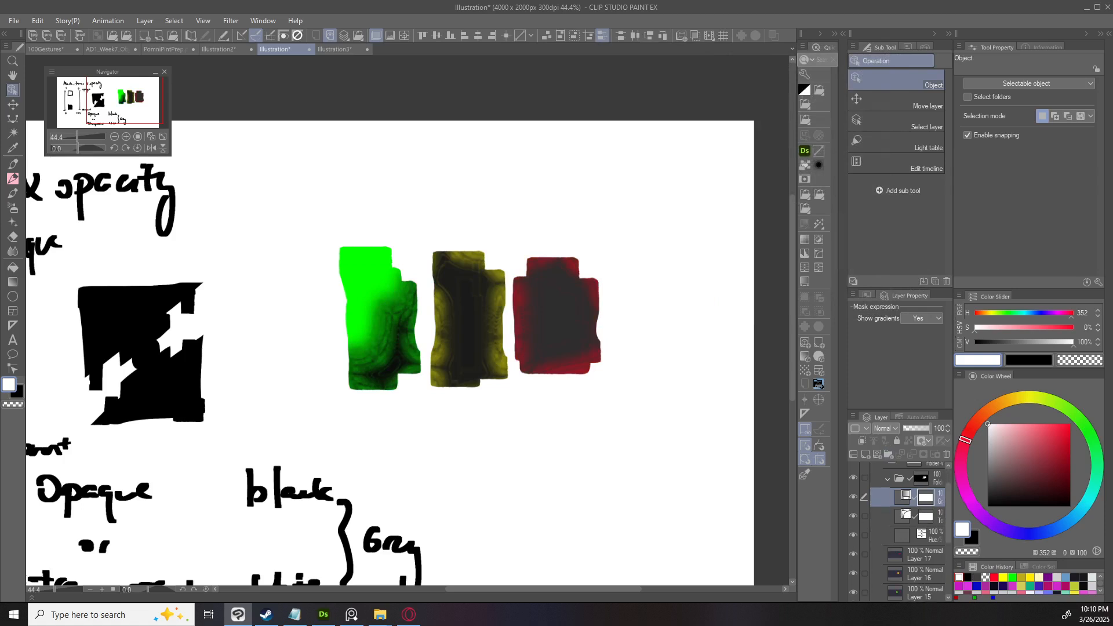
Darken the tone curve layer by bending its RGB curve strongly downward toward the highlights.
double_click(905, 514)
drag(623, 198, 668, 270)
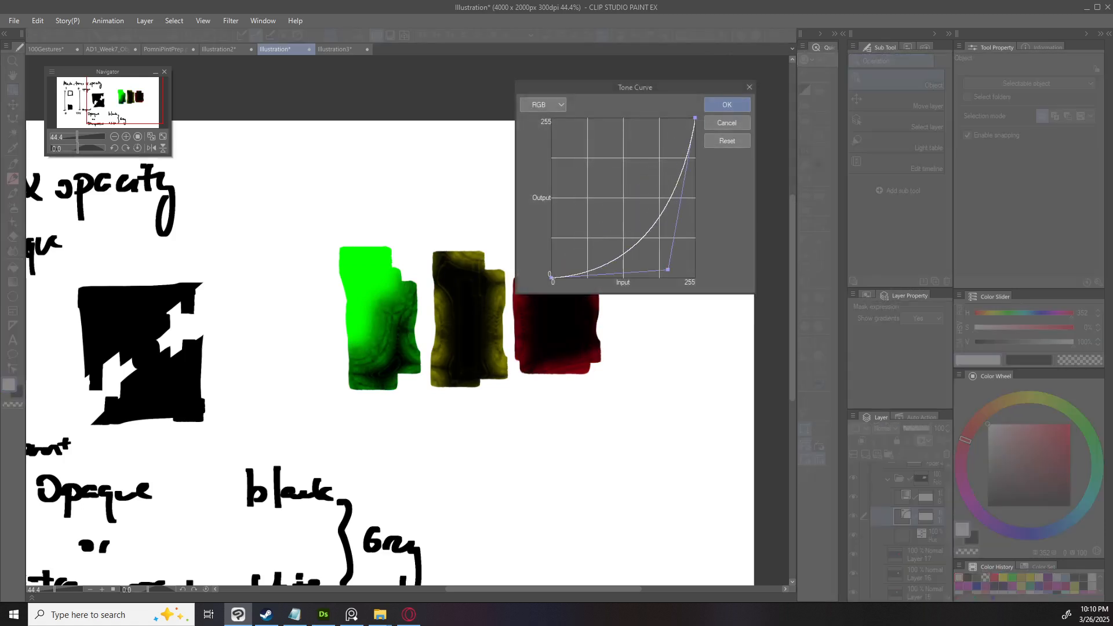
click(727, 105)
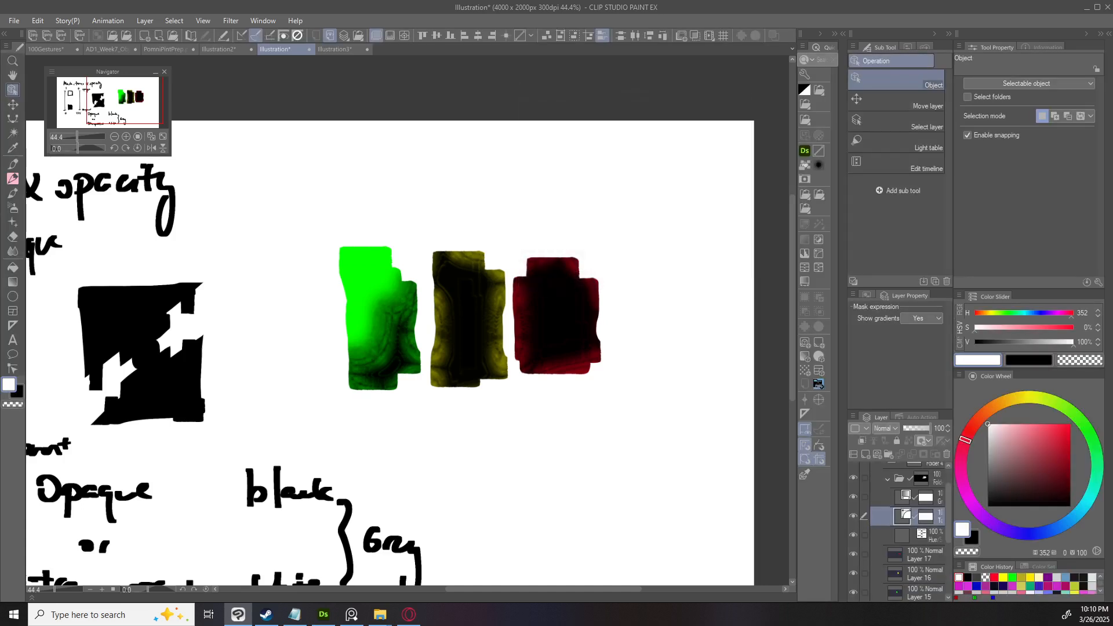
Apply the Blue sky gradient to the gradient map correction layer.
double_click(905, 497)
double_click(706, 247)
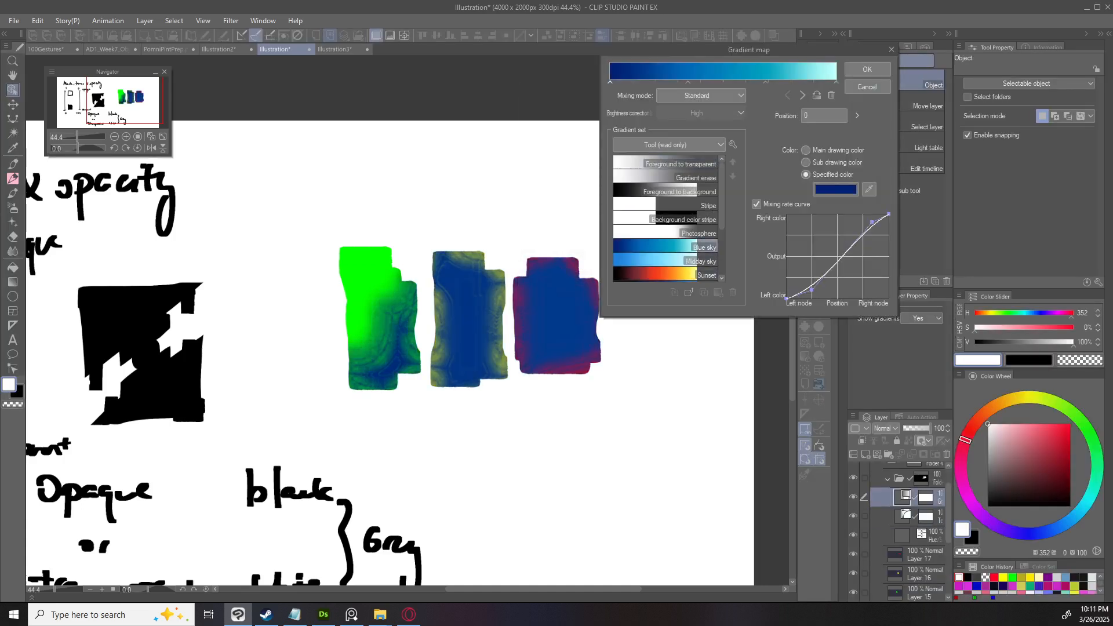
click(867, 69)
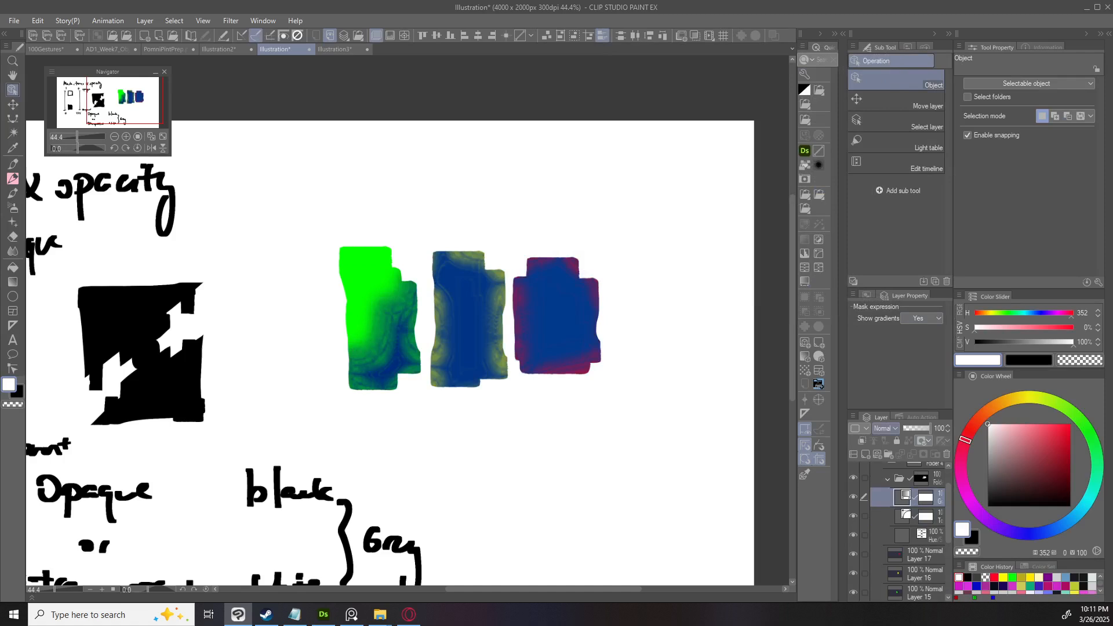
Set the gradient map layer's blending mode to Color and lower its opacity to 47%.
click(886, 427)
click(887, 405)
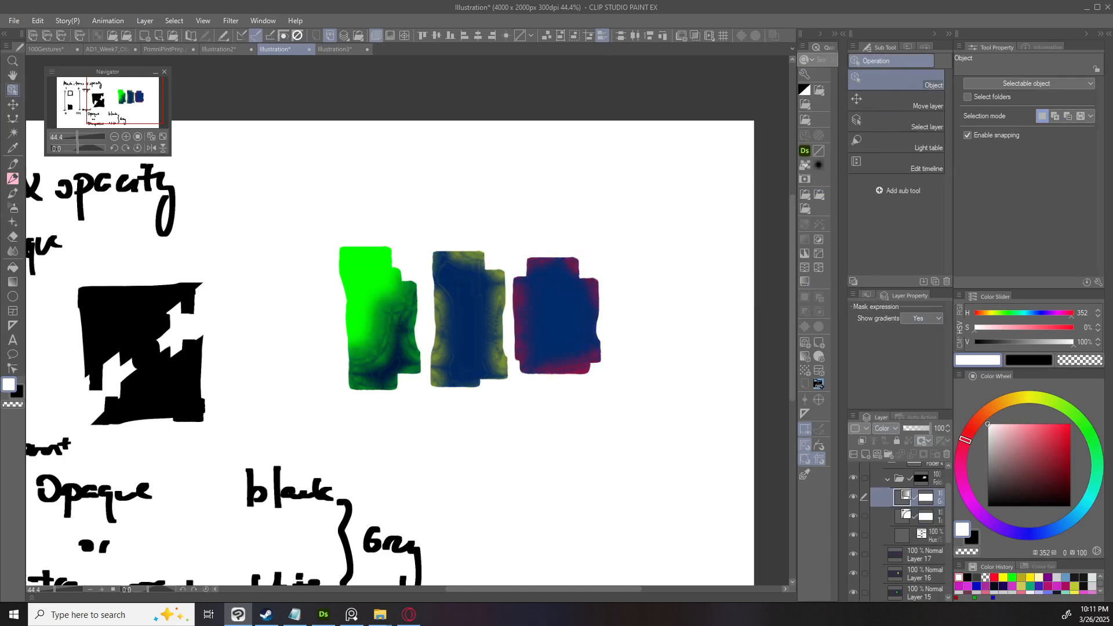
drag(929, 428, 916, 428)
Clear the shared folder mask and repaint it with the Square Brush in diagonal bands across the green, yellow and red shapes.
click(920, 477)
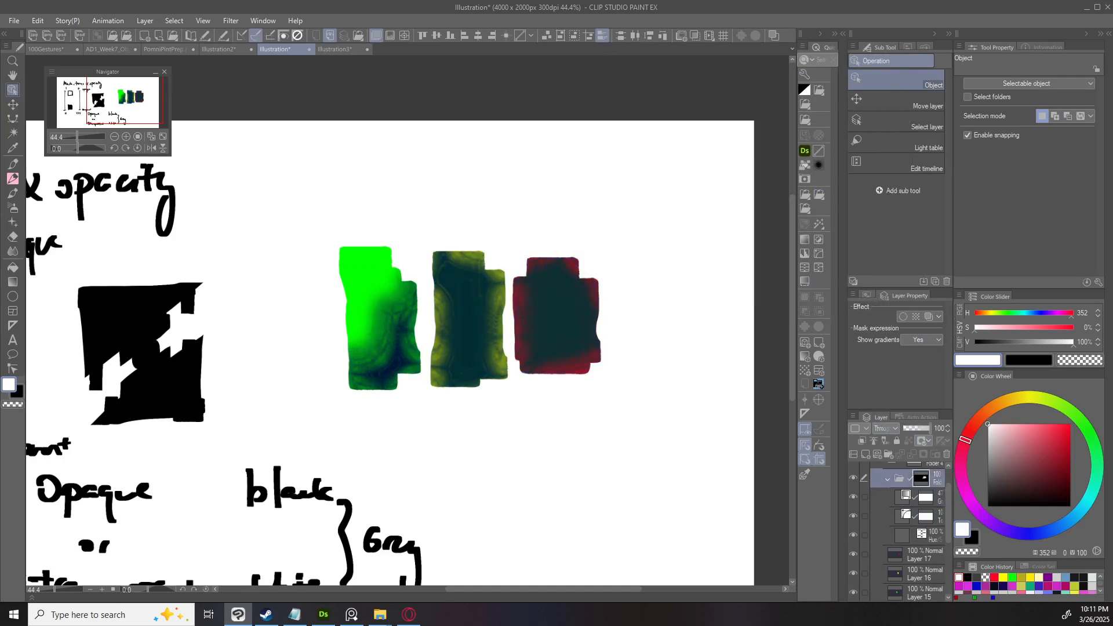
key(Delete)
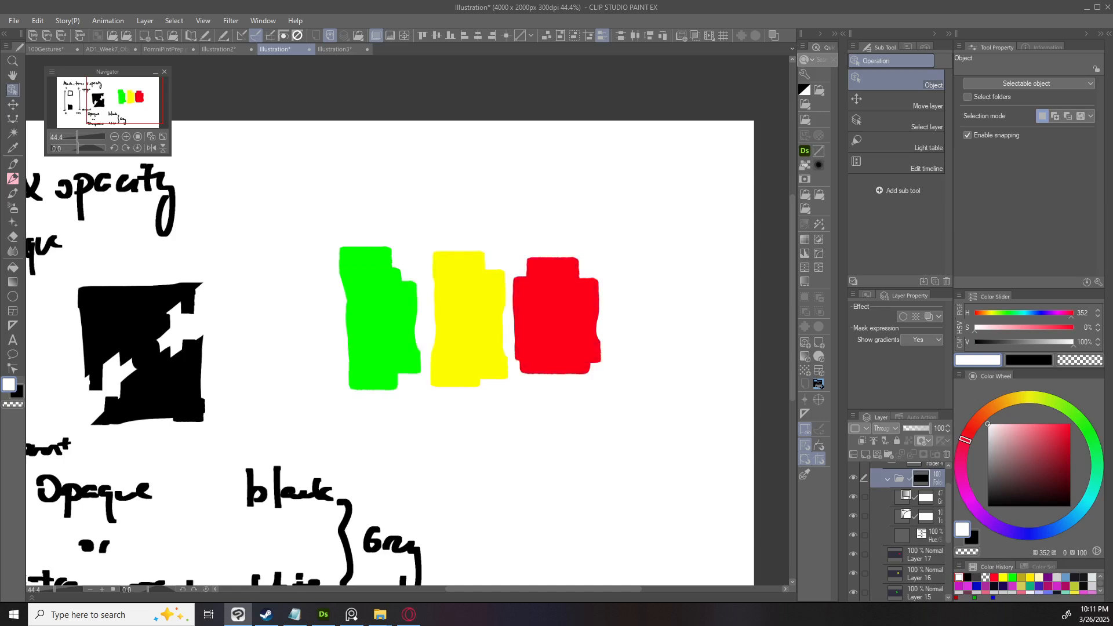
key(x)
click(915, 554)
key(b)
mouse_move(564, 311)
mouse_down()
mouse_move(522, 352)
mouse_move(494, 339)
mouse_move(537, 279)
mouse_up()
key(ctrl+z)
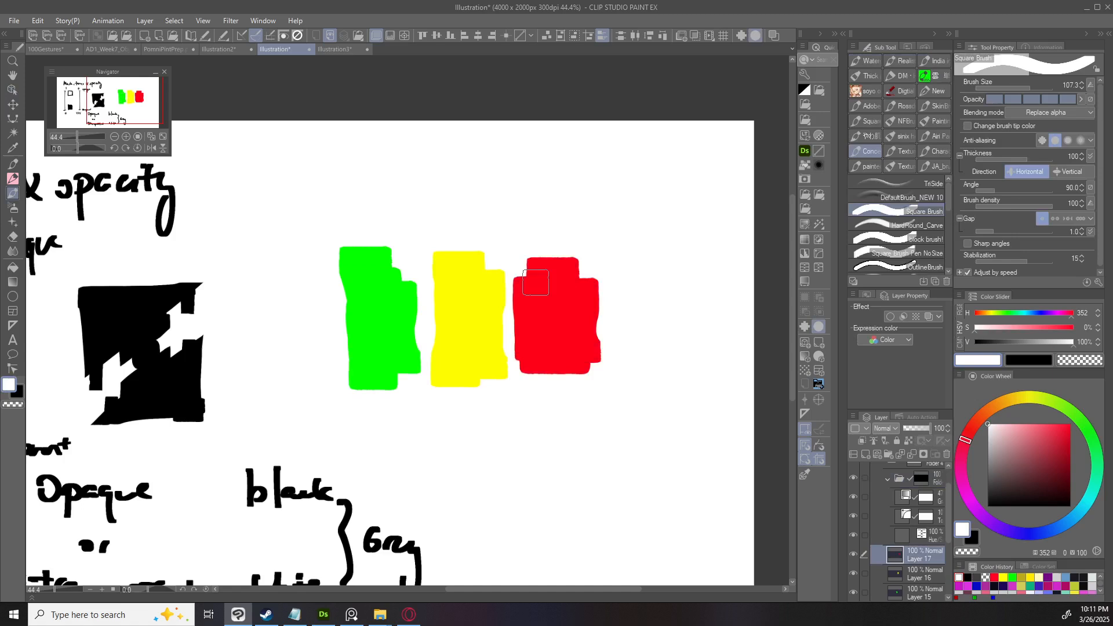
click(921, 479)
mouse_move(576, 291)
mouse_down()
mouse_move(395, 339)
mouse_move(369, 321)
mouse_move(315, 328)
mouse_move(582, 303)
mouse_move(597, 324)
mouse_up()
Shift the hue setting of the hue correction layer inside the masked folder.
double_click(920, 533)
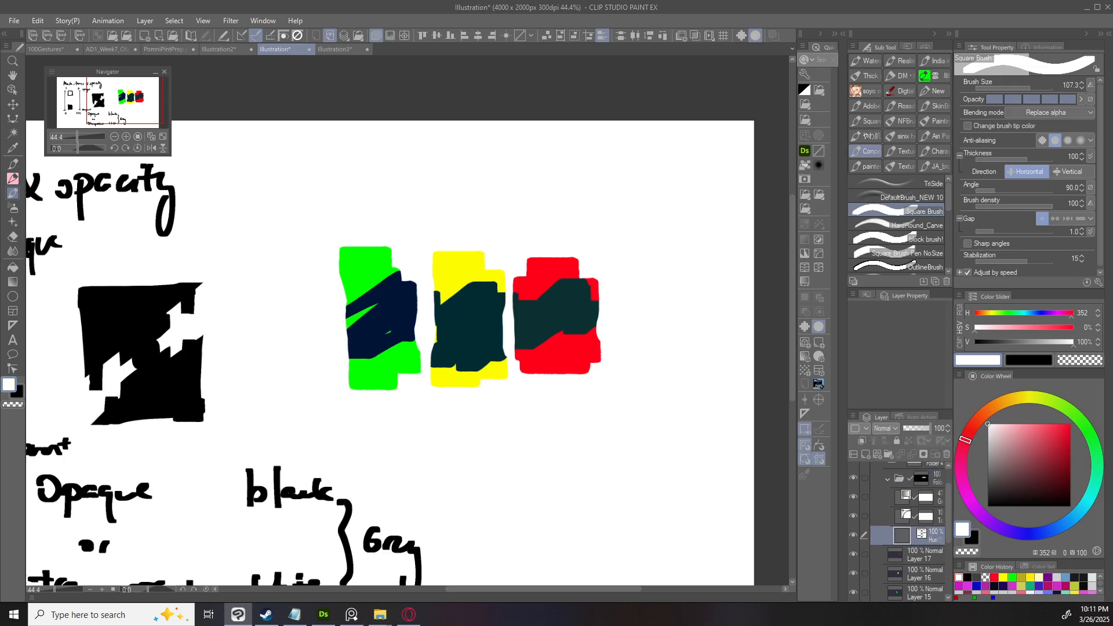
drag(705, 163, 664, 162)
click(841, 143)
Reshape the tone curve layer's RGB curve by raising the midtones and lifting the highlights strongly.
double_click(905, 514)
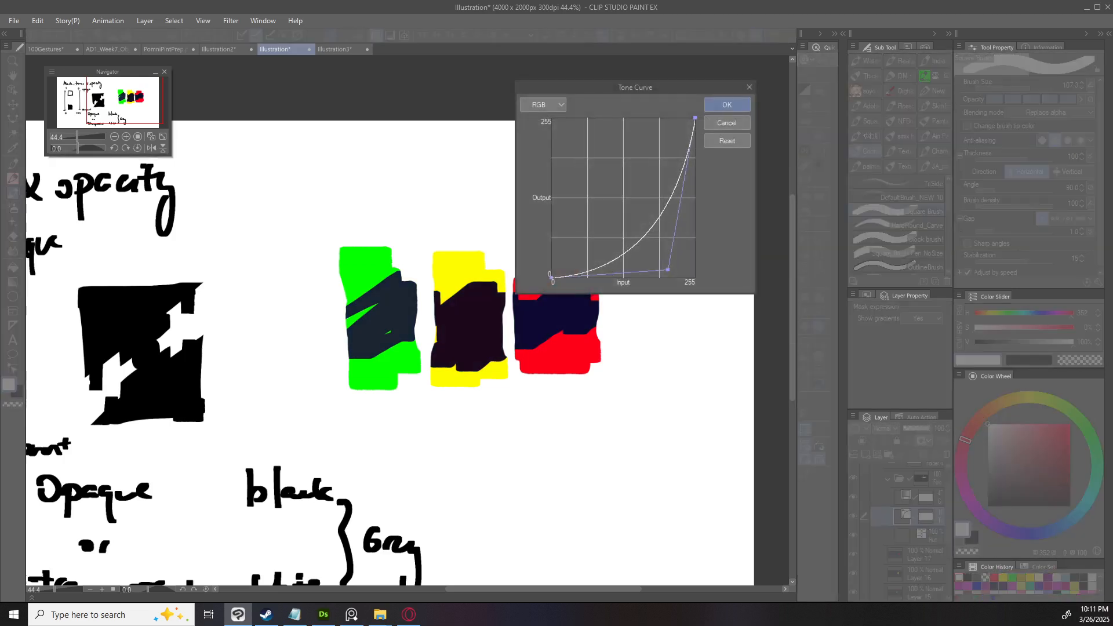
drag(668, 270, 619, 206)
drag(648, 169, 649, 128)
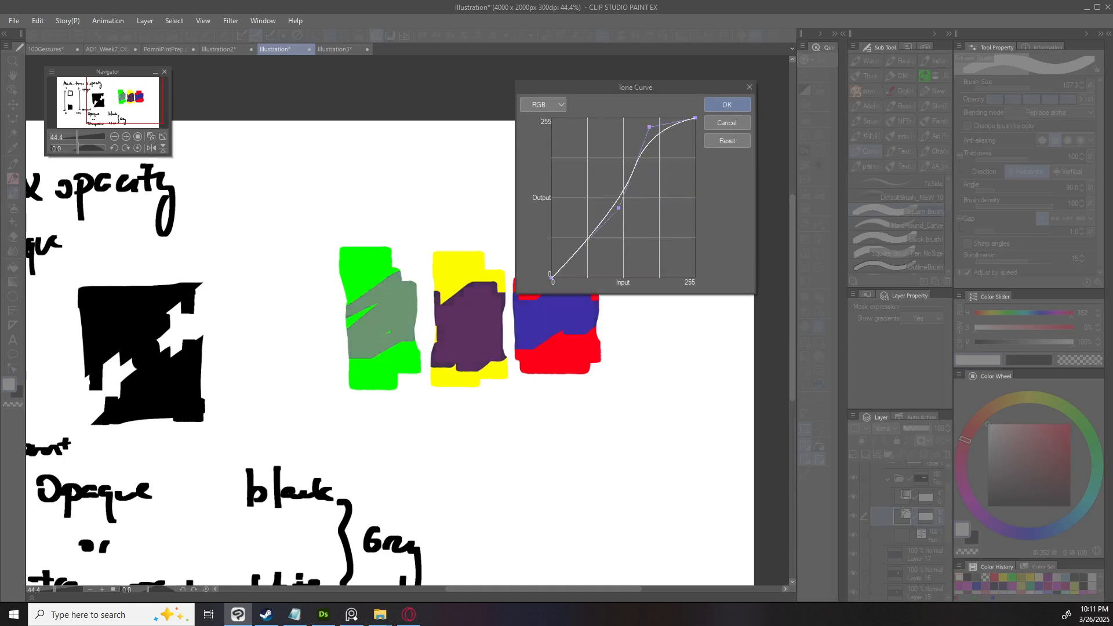
click(726, 105)
Lower the gradient map layer's opacity to 38%.
click(925, 497)
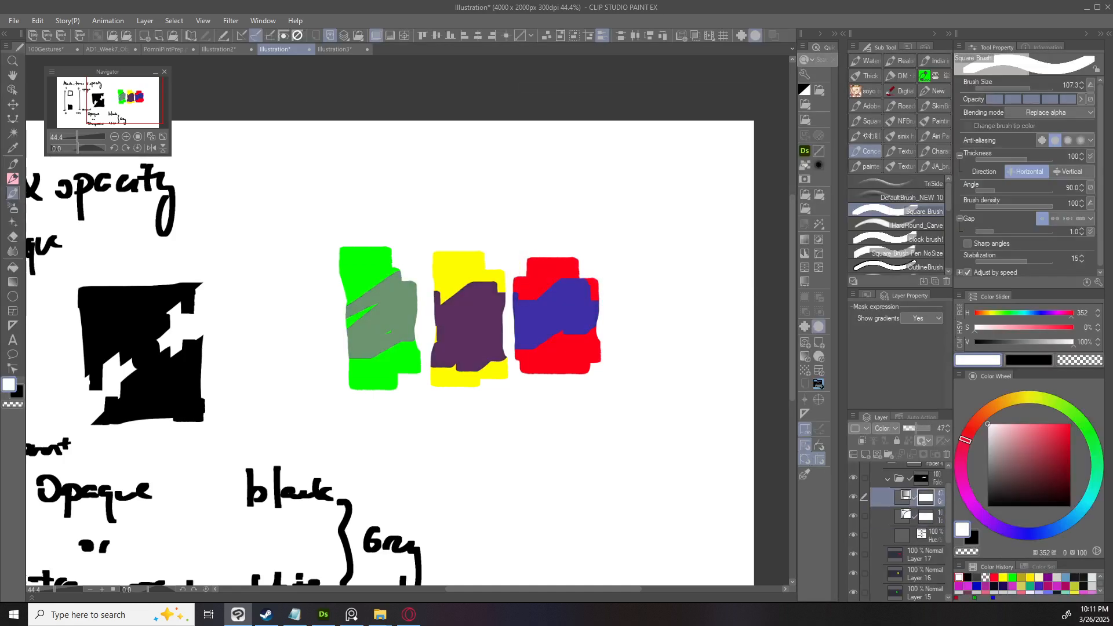
drag(915, 428, 912, 428)
scroll(615, 281, down, 3)
scroll(633, 332, up, 3)
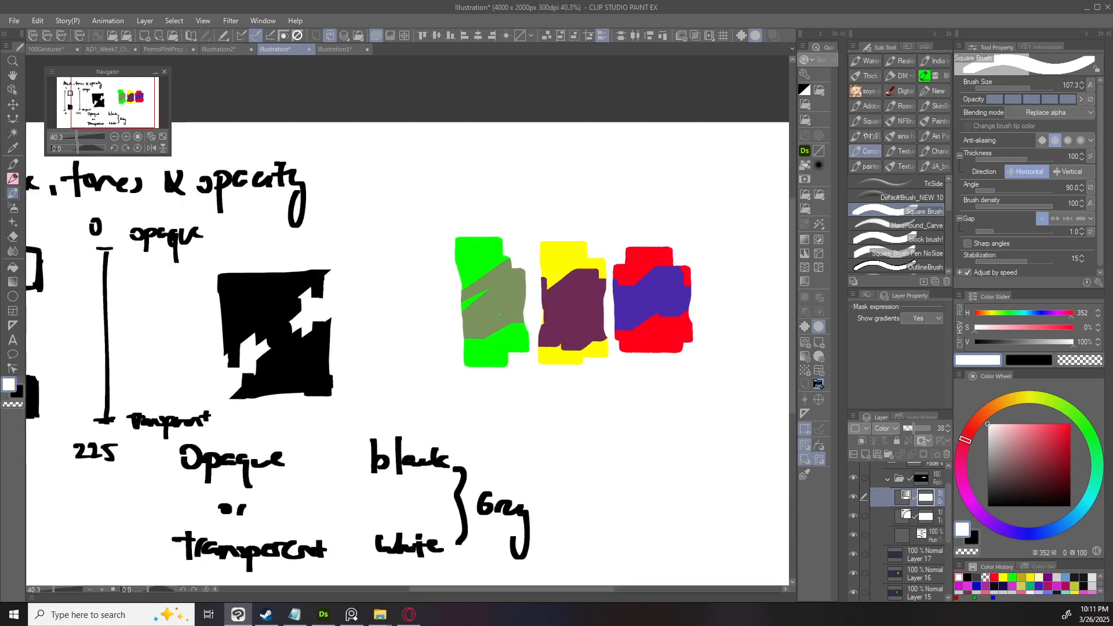
Collapse Folder 4 and hide it to clear the colored shapes from the canvas.
scroll(910, 531, up, 2)
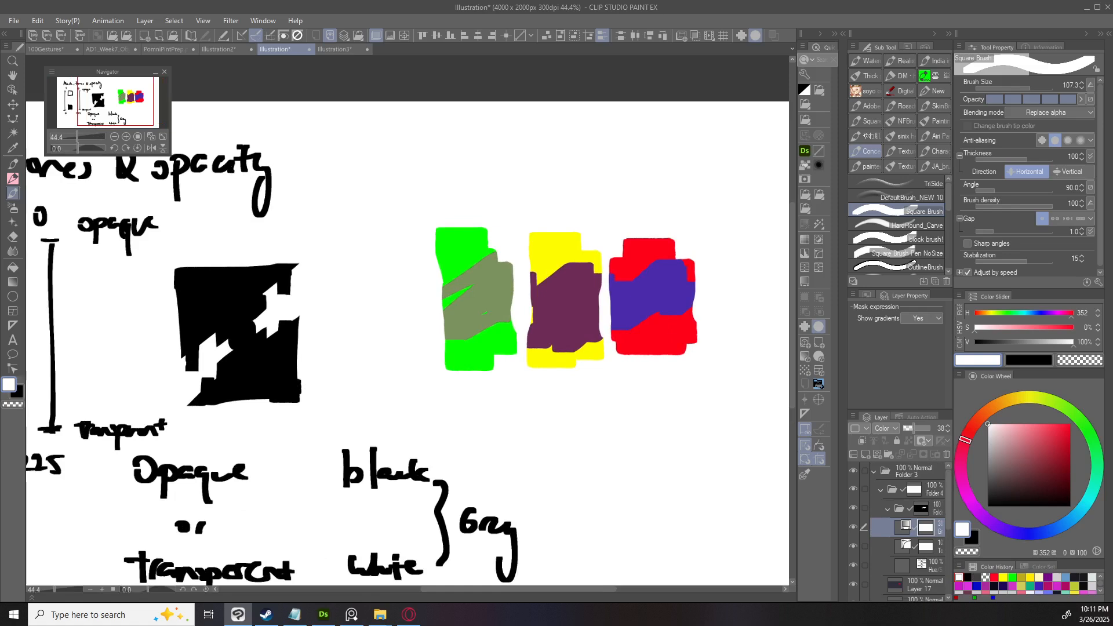
click(914, 489)
click(881, 489)
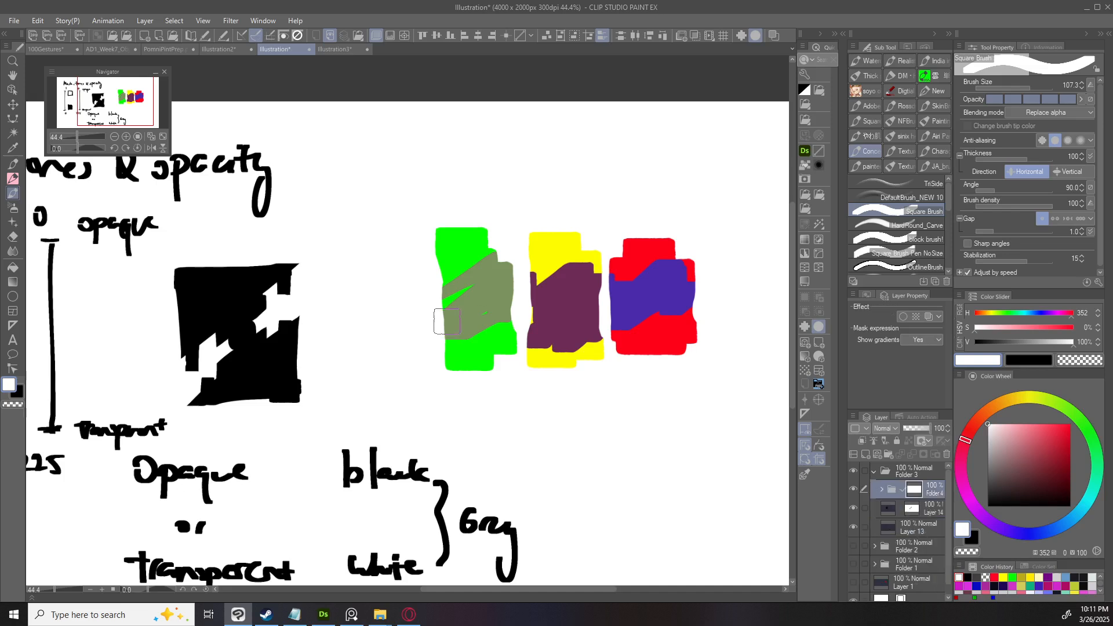
scroll(447, 321, down, 5)
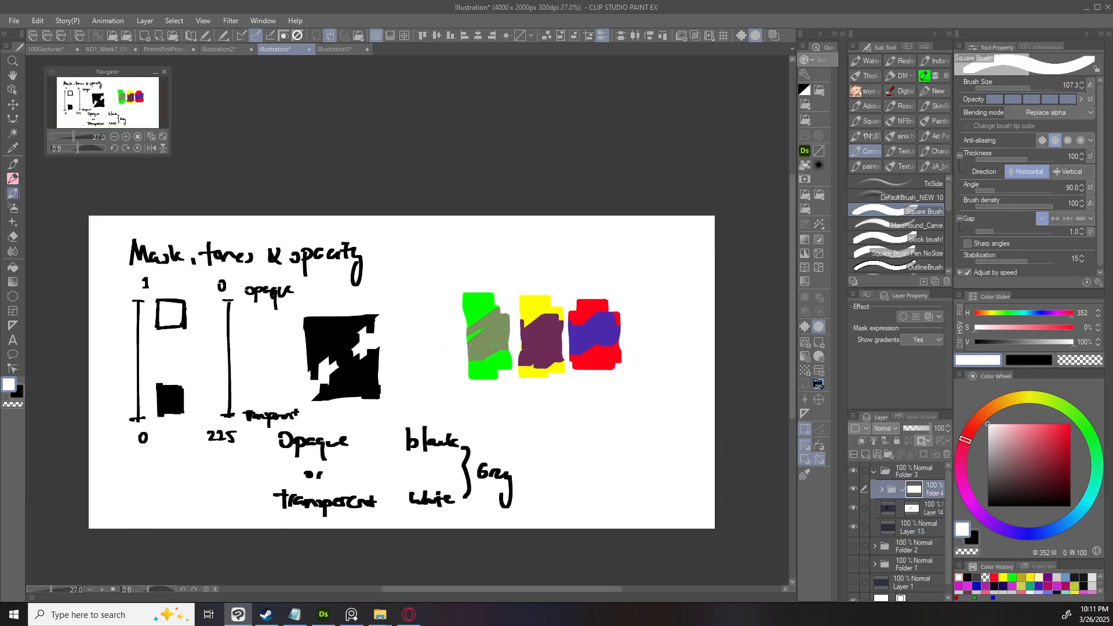
click(852, 489)
scroll(505, 258, up, 1)
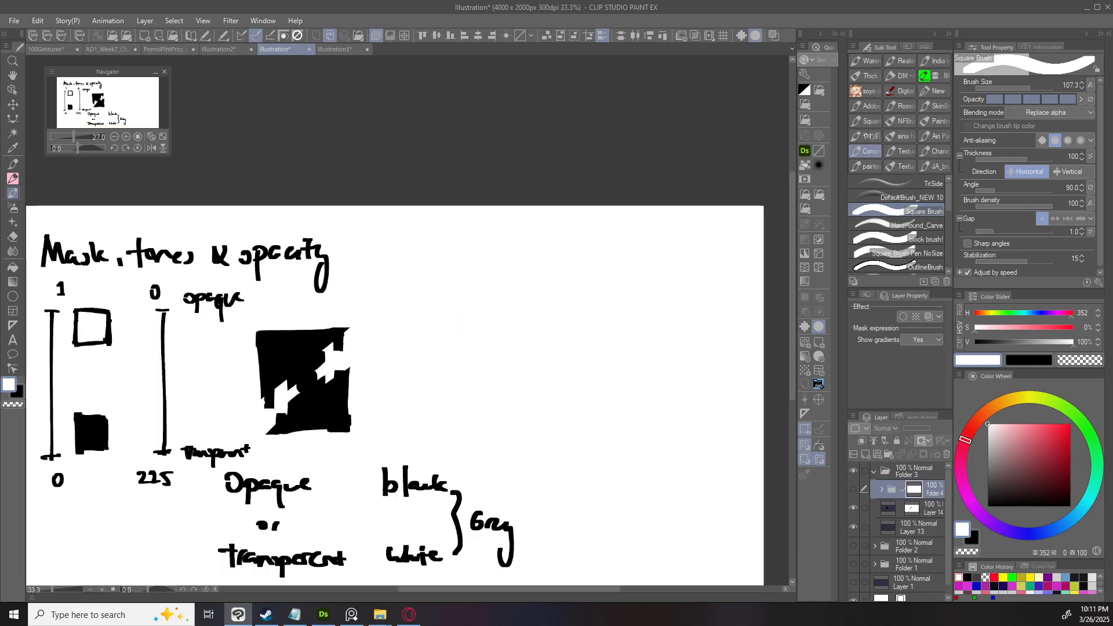
drag(625, 347, 570, 310)
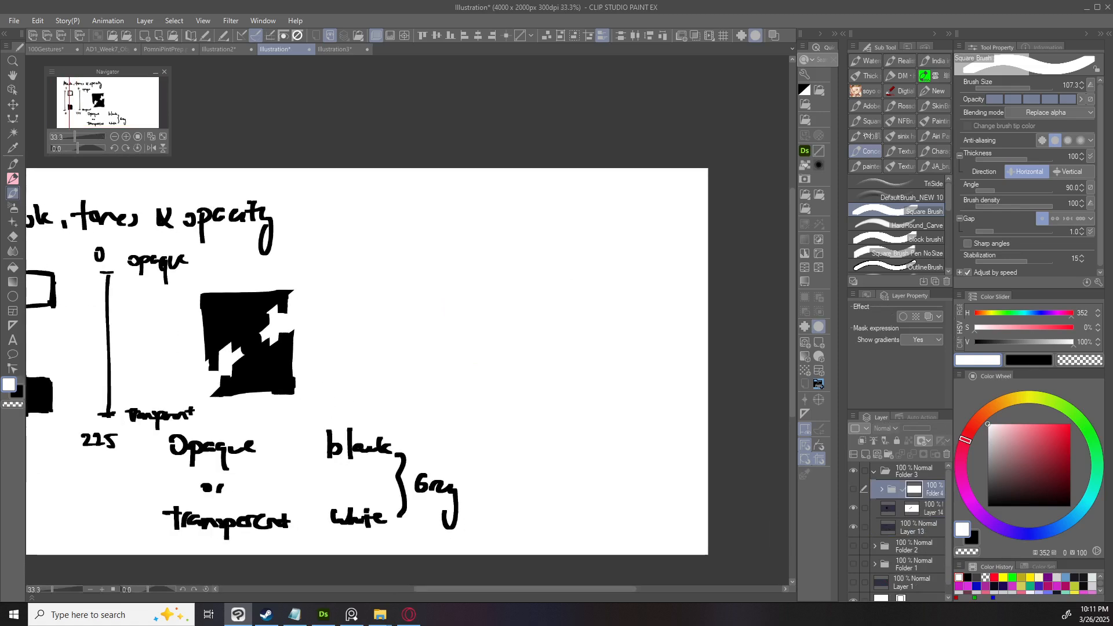
Add a raster layer above Folder 4, fill a large rectangular selection with black beside the notes, and deselect it.
click(865, 454)
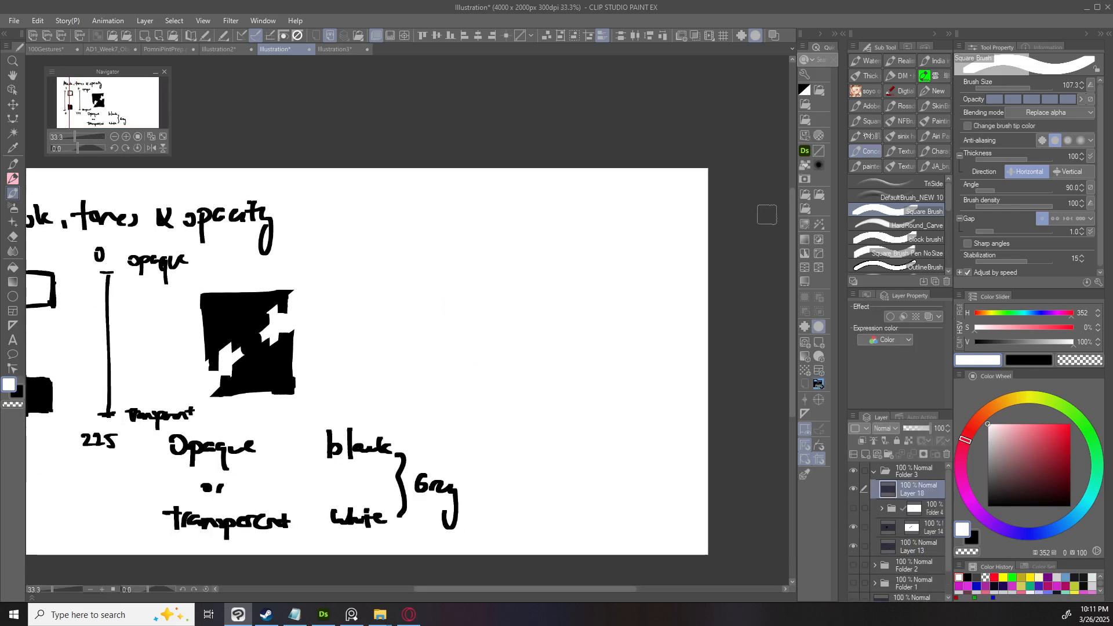
drag(1062, 463, 988, 506)
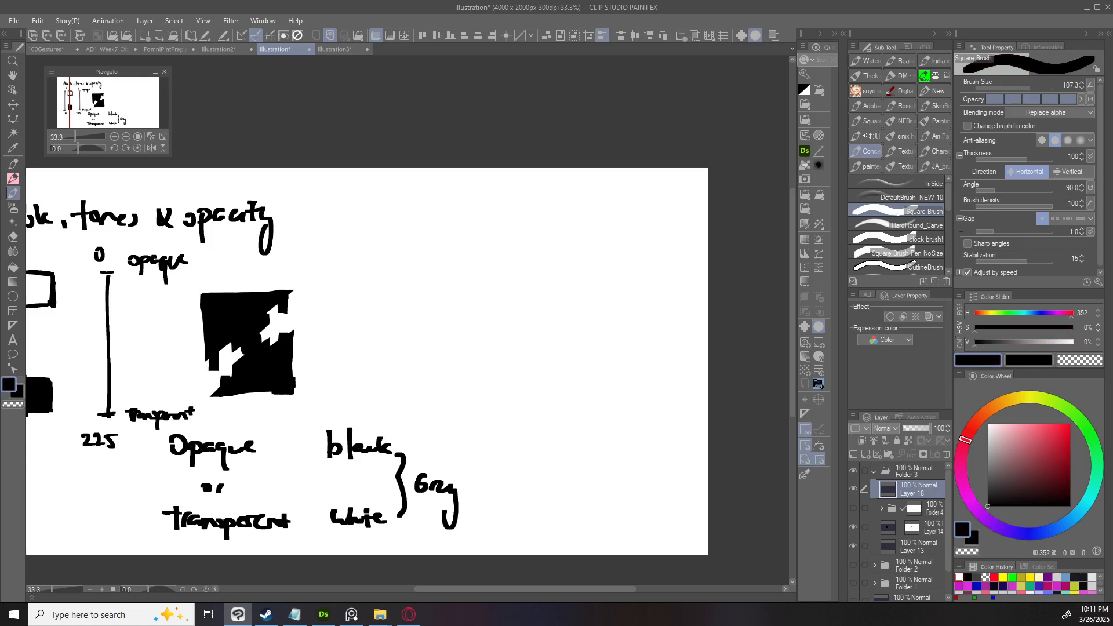
key(m)
mouse_move(459, 215)
mouse_down()
mouse_move(582, 381)
mouse_move(612, 378)
mouse_up()
key(alt+BackSpace)
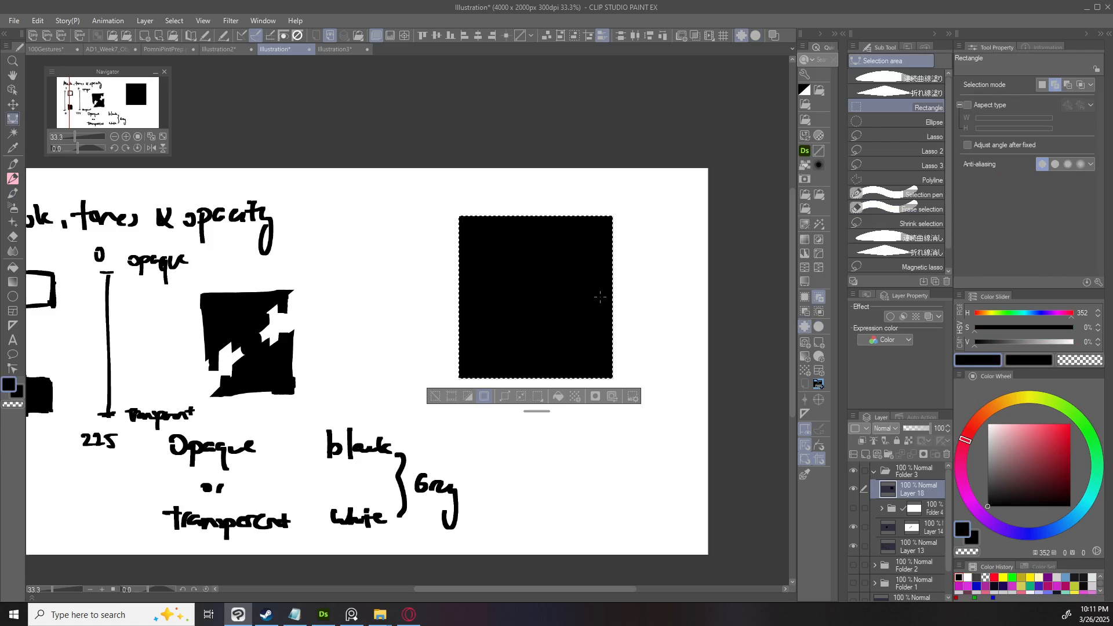
key(ctrl+d)
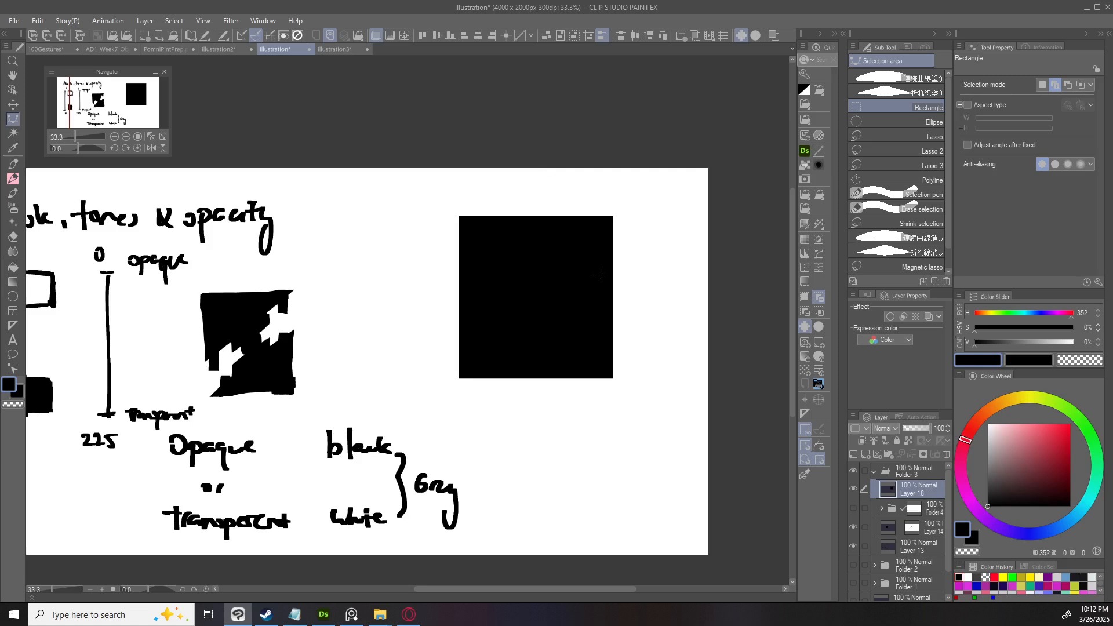
Move the black square to the left and slightly upward on the canvas with the Object tool.
drag(535, 297, 486, 303)
key(o)
key(ctrl+z)
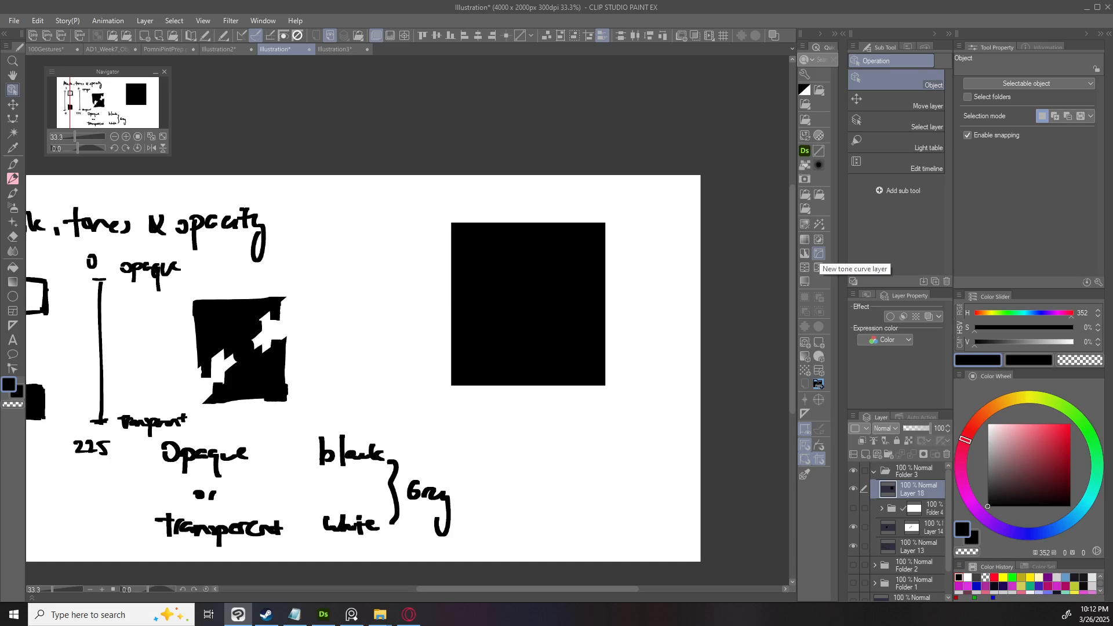
scroll(551, 269, up, 1)
drag(551, 269, 490, 256)
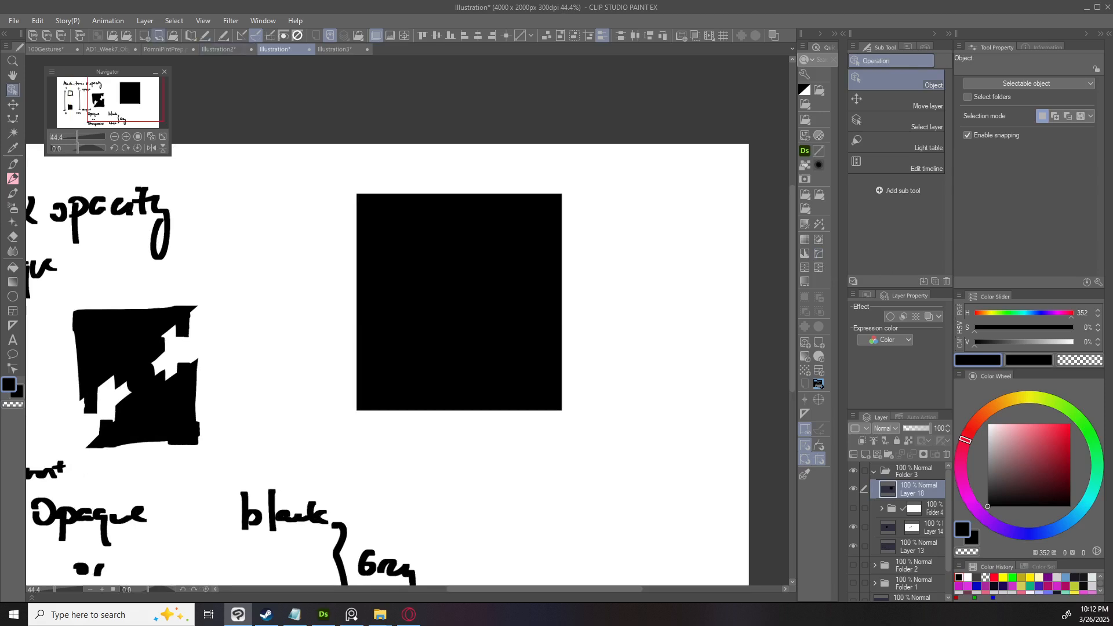
Open the existing Lowrez_CHR illustration from disk.
click(14, 21)
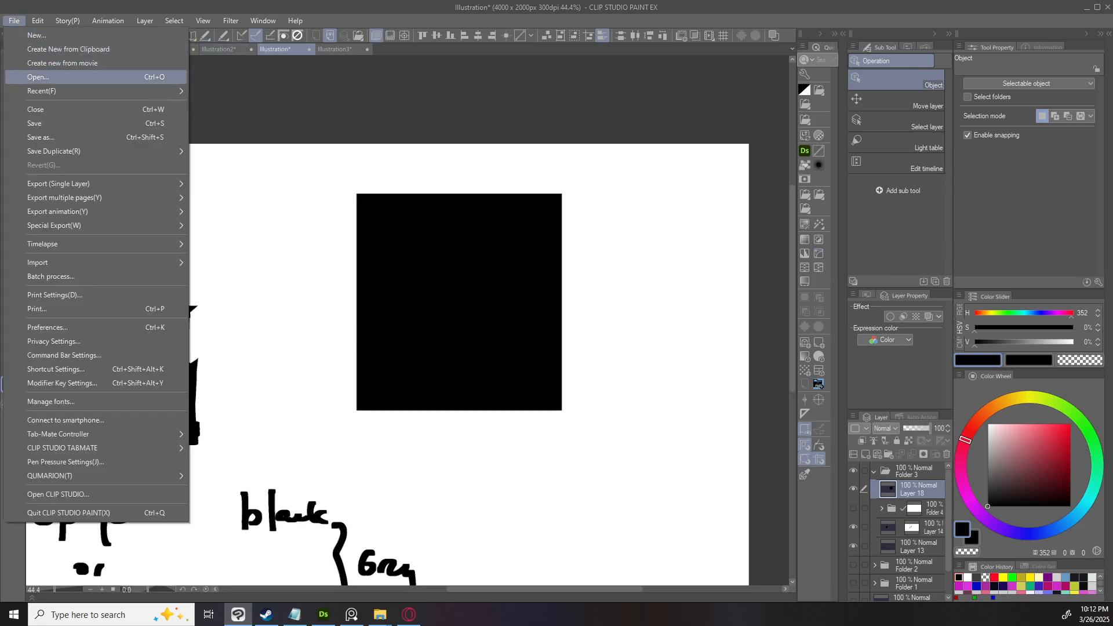
mouse_move(40, 91)
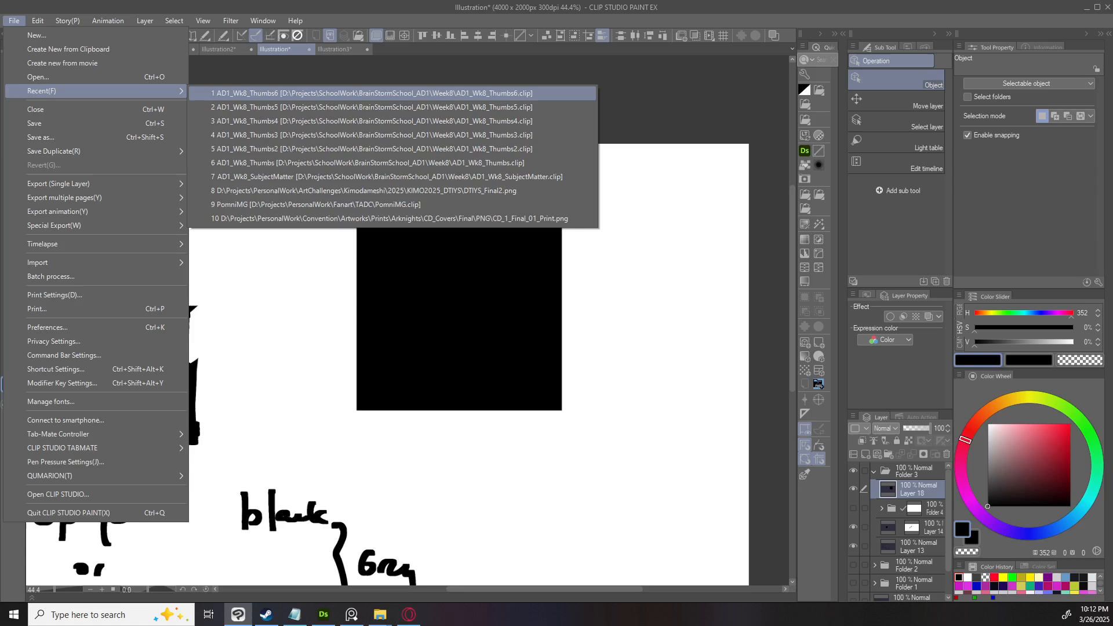
click(38, 76)
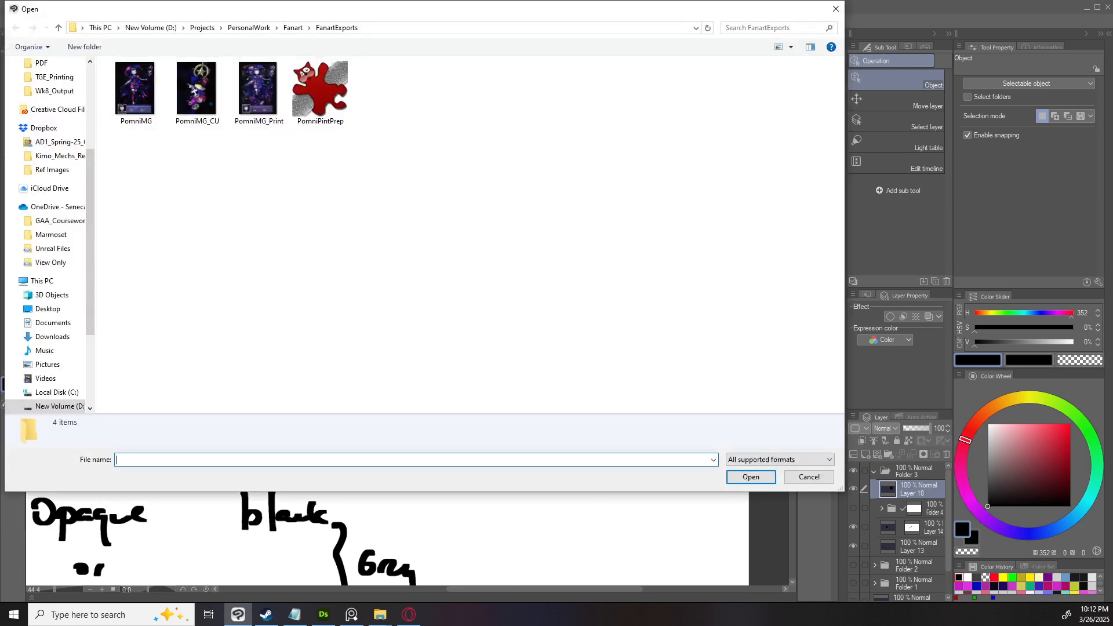
drag(424, 13, 0, 13)
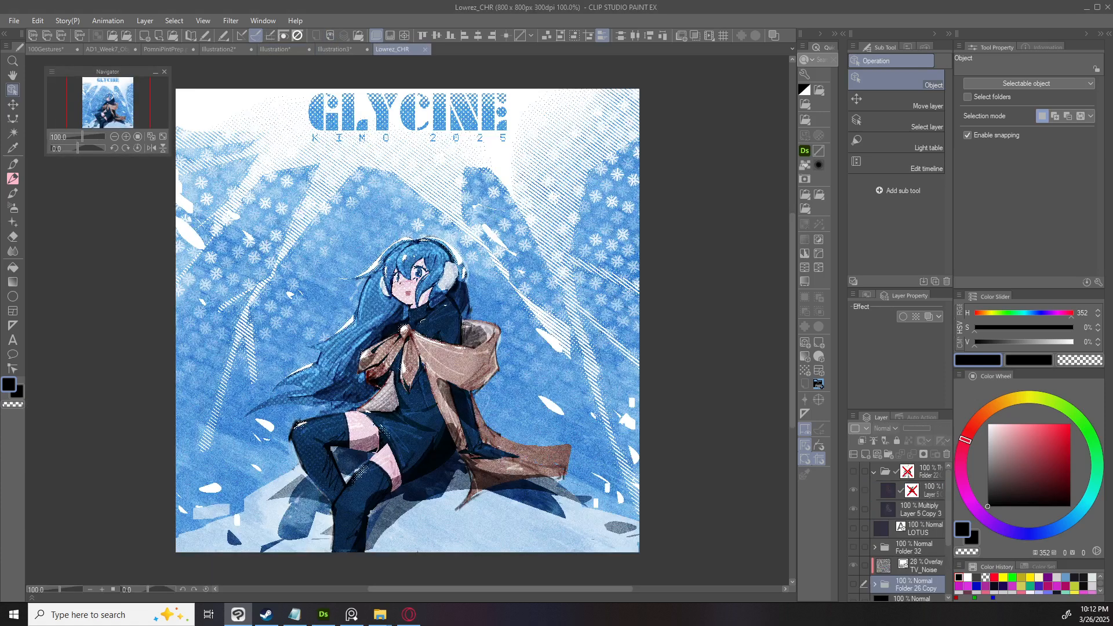
Examine the halftone dots and pixel texture of the blue GLYCINE illustration up close.
scroll(506, 337, up, 3)
scroll(505, 337, down, 1)
scroll(391, 307, down, 1)
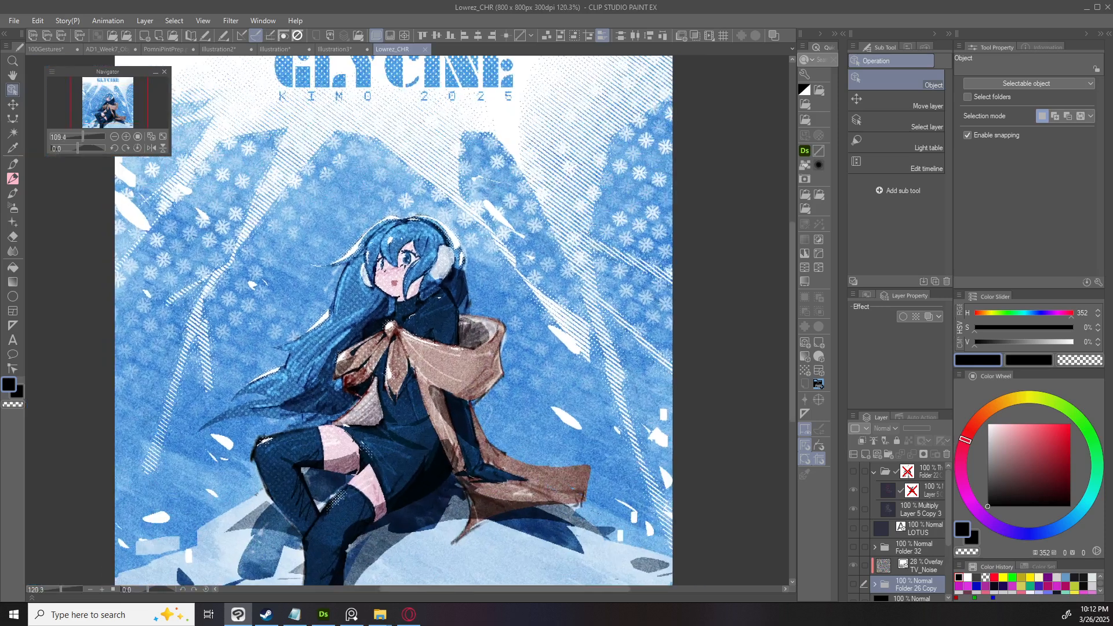
scroll(392, 307, up, 1)
scroll(364, 321, down, 1)
scroll(364, 320, up, 3)
scroll(504, 347, down, 1)
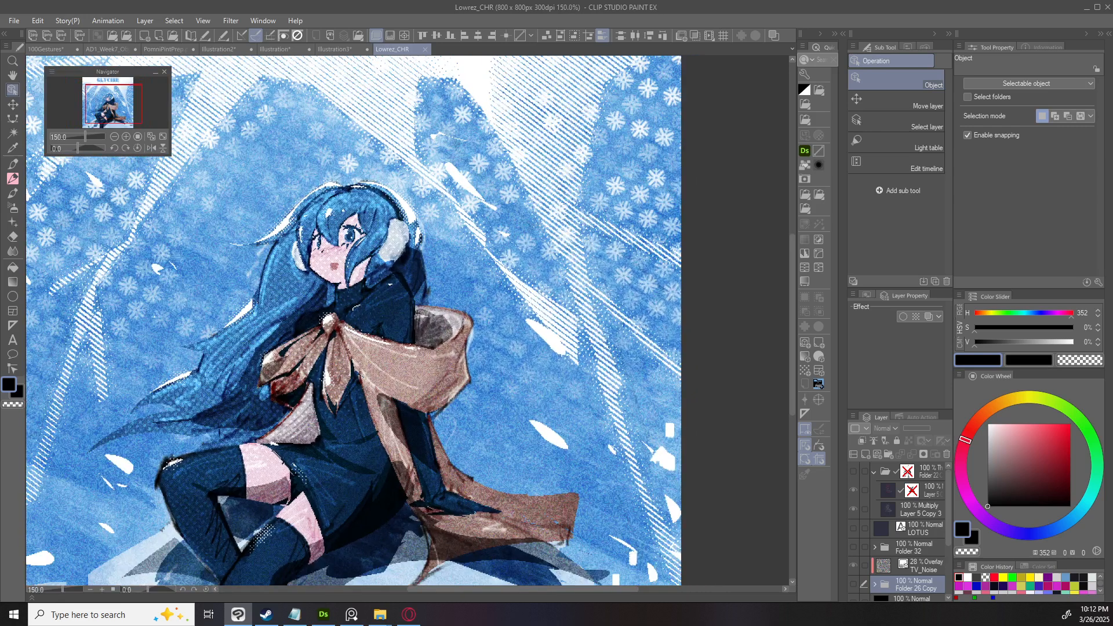
Hide the blue winter artwork, show Folder 26 Copy and examine the halftone on its red-haired character.
scroll(899, 530, down, 2)
click(852, 578)
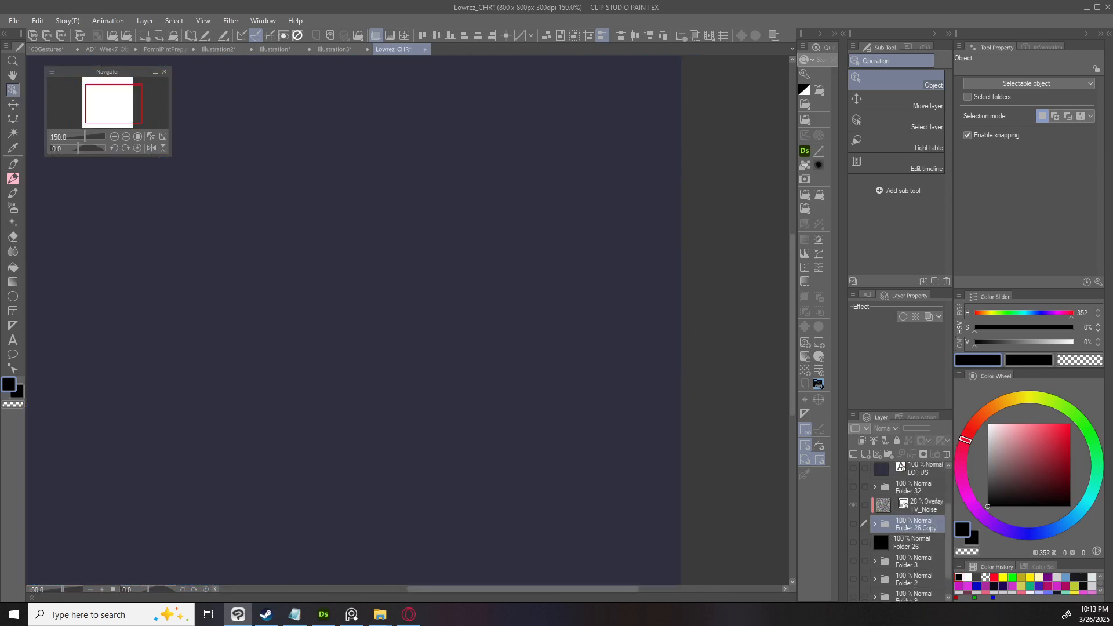
click(853, 523)
scroll(493, 313, down, 3)
scroll(400, 180, up, 4)
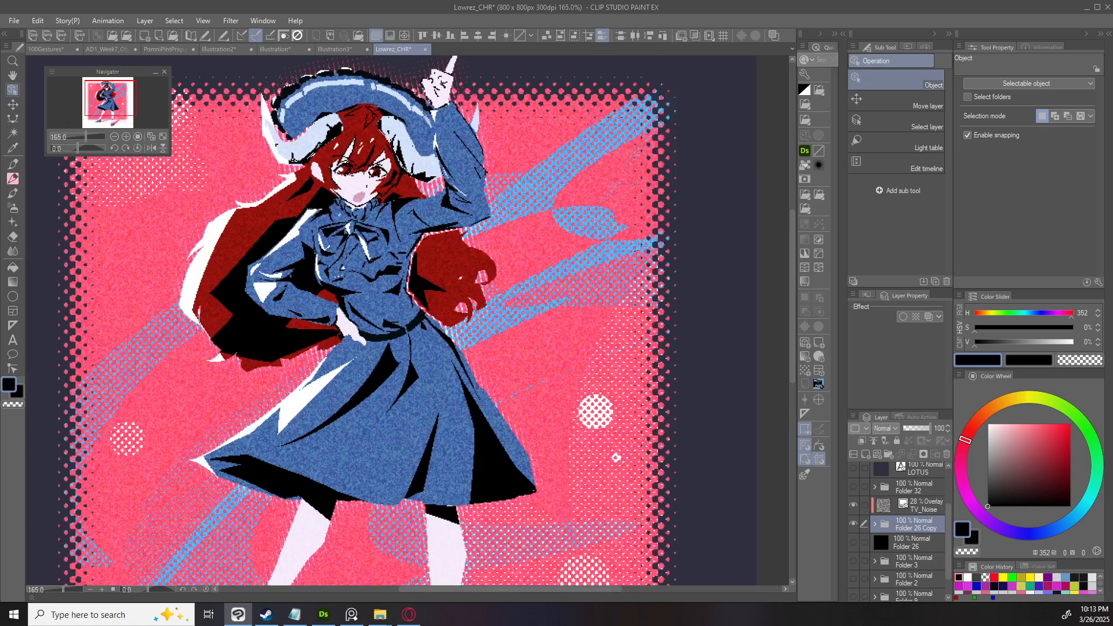
scroll(672, 246, down, 2)
scroll(673, 245, up, 1)
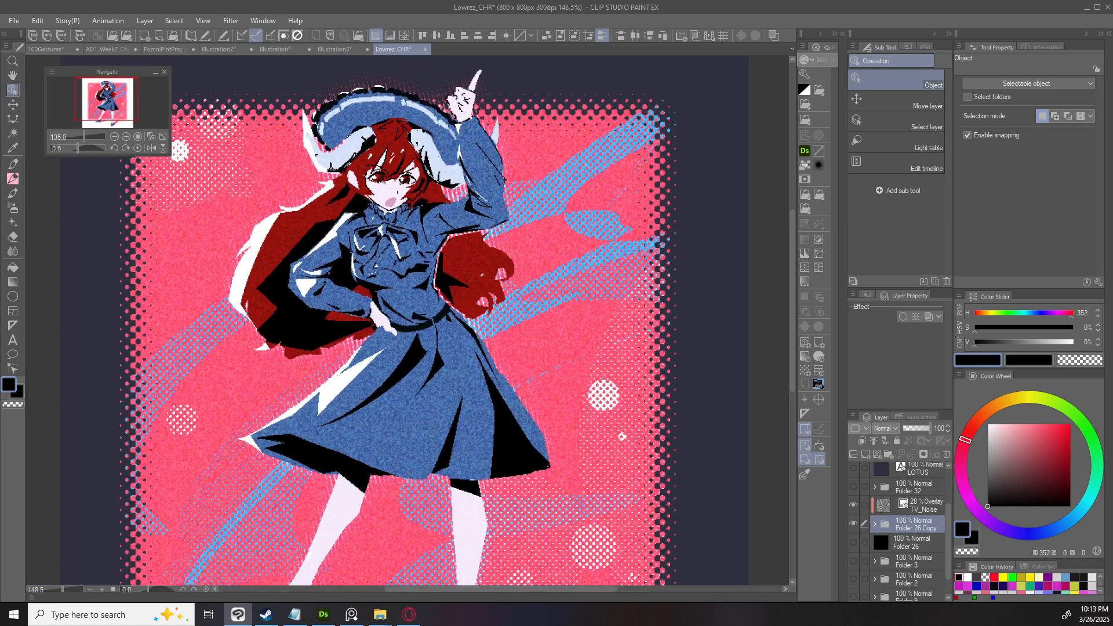
scroll(461, 310, down, 1)
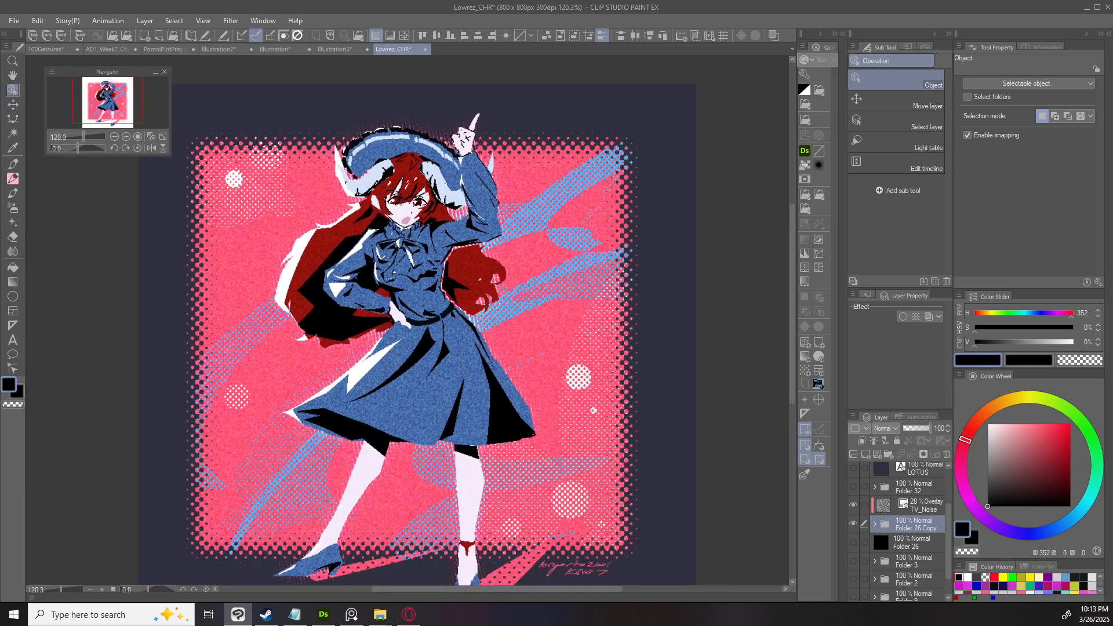
Check the canvas size of Lowrez_CHR and return to the Illustration document containing the black square.
key(ctrl+alt+c)
key(Return)
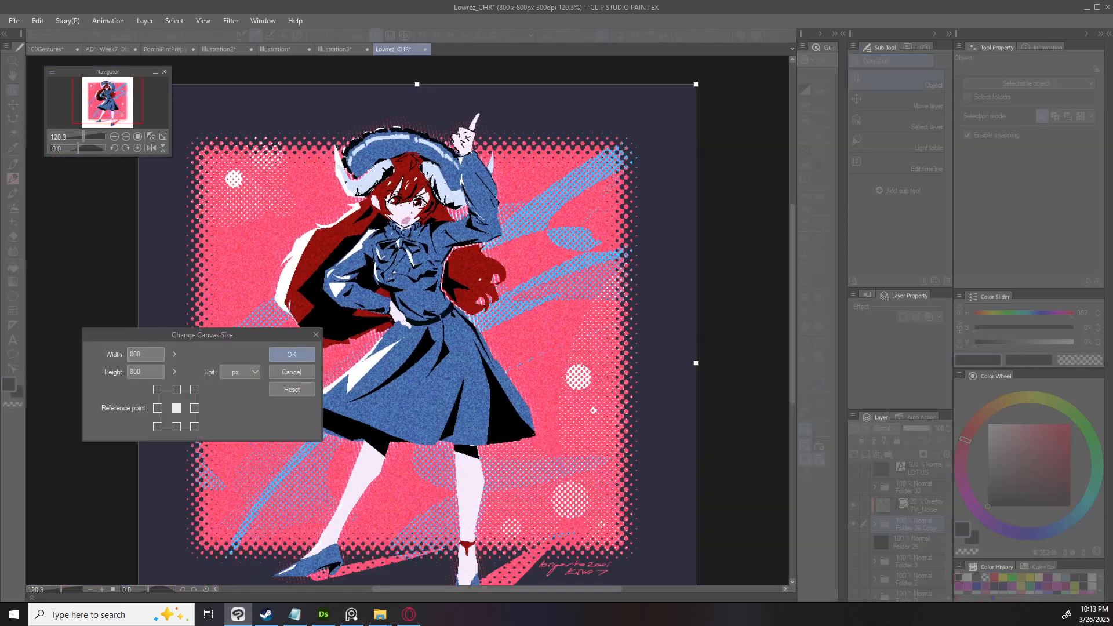
key(ctrl+shift+Tab)
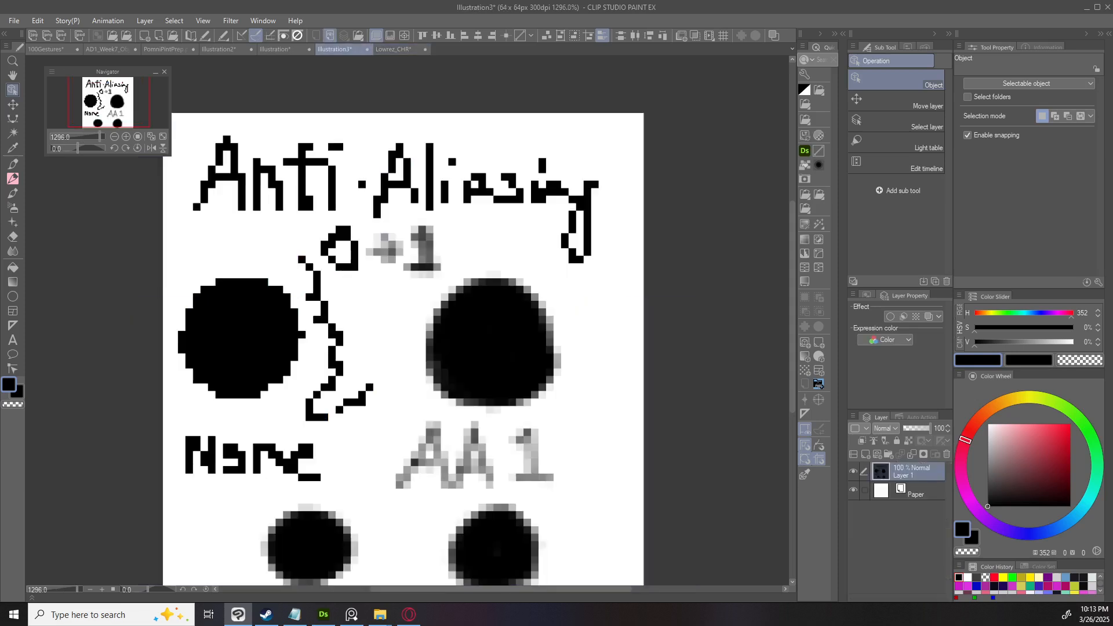
key(ctrl+shift+Tab)
Apply the Tone effect with a frequency of 60.0 to the black square's layer.
mouse_move(470, 287)
mouse_down()
mouse_move(474, 266)
mouse_move(494, 281)
mouse_move(464, 270)
mouse_up()
scroll(474, 266, up, 2)
key(ctrl+z)
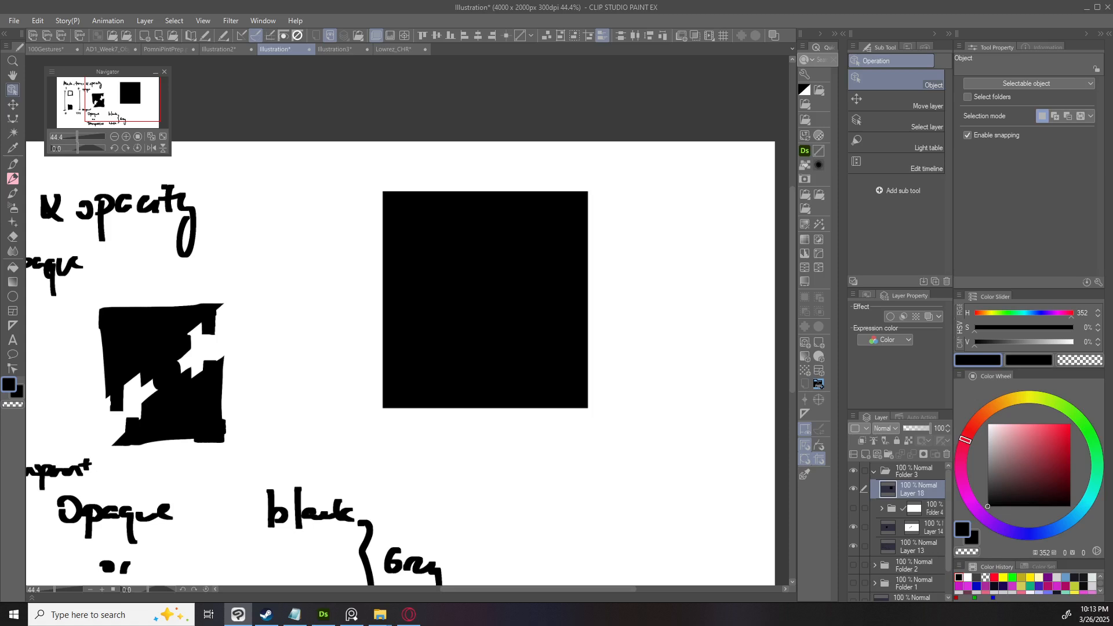
key(ctrl+z)
click(915, 316)
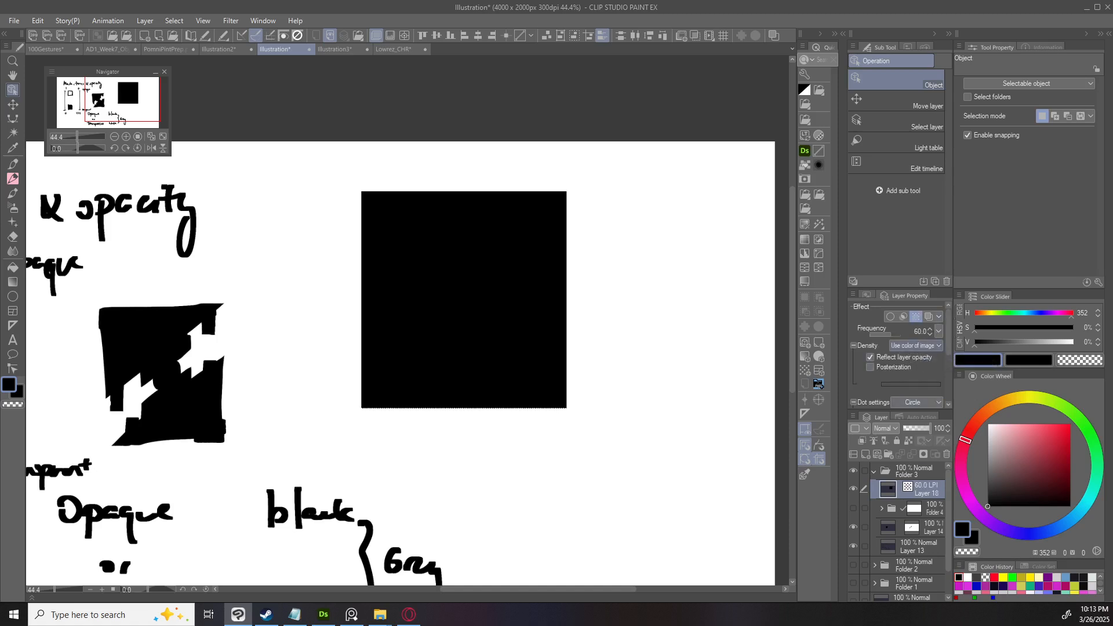
drag(560, 438, 429, 382)
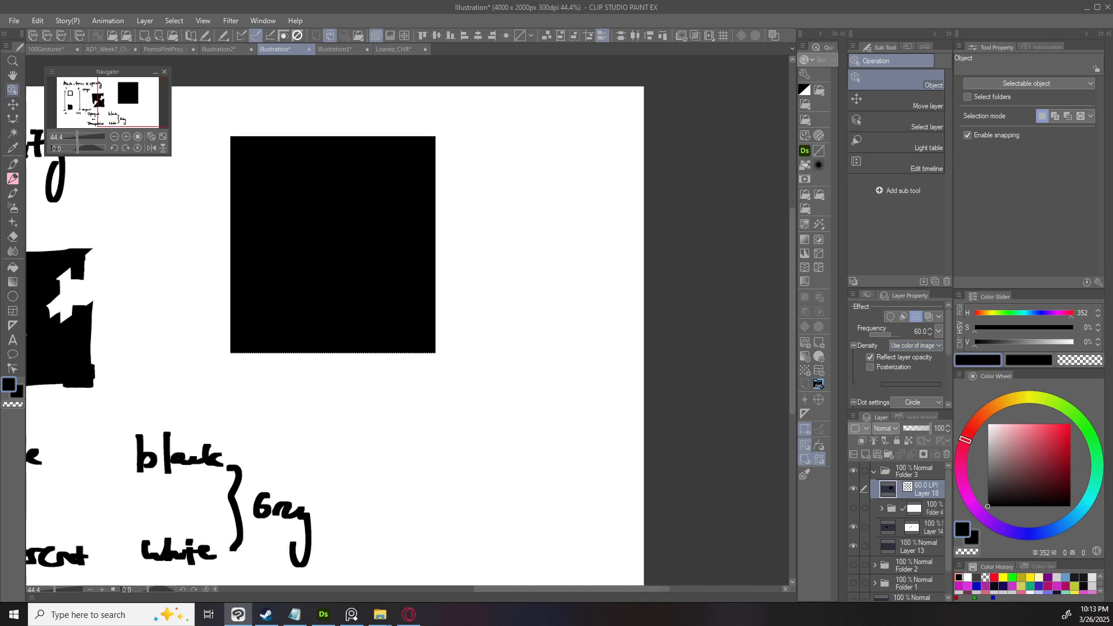
Add a new raster layer and handwrite "Printing:" beside the black square with the G-pen.
key(ctrl+shift+n)
key(p)
drag(497, 283, 458, 410)
drag(433, 227, 432, 278)
mouse_move(432, 229)
mouse_down()
mouse_move(433, 264)
mouse_move(457, 271)
mouse_up()
drag(462, 272, 482, 268)
drag(470, 261, 486, 259)
drag(488, 260, 501, 269)
mouse_move(507, 260)
mouse_down()
mouse_move(496, 283)
mouse_move(496, 241)
mouse_up()
click(513, 230)
click(513, 236)
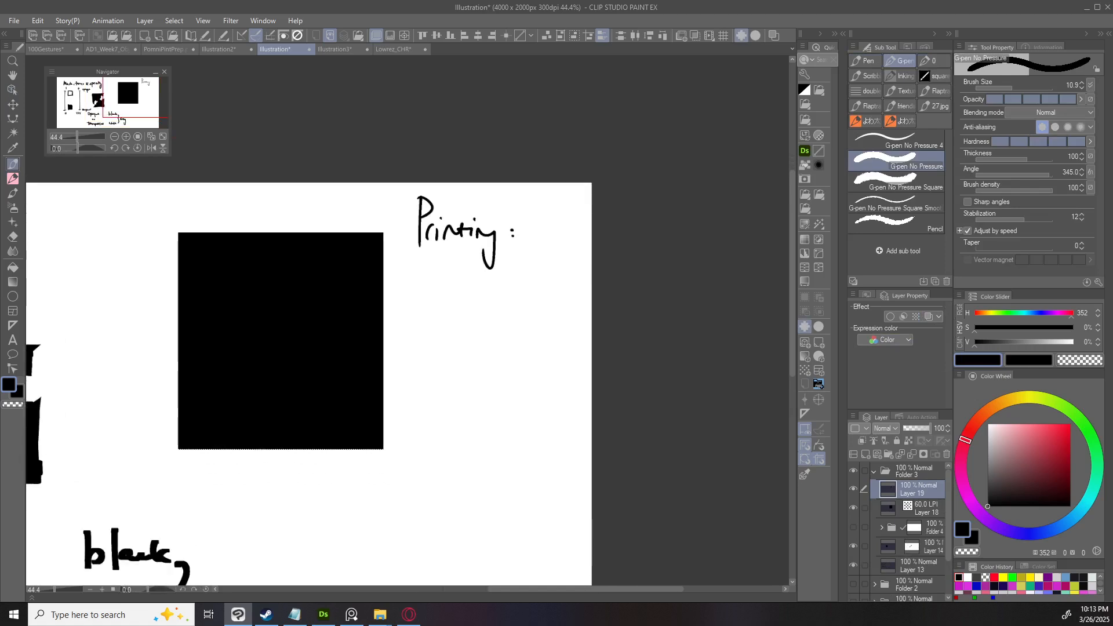
Handwrite "Gradient" with an X mark before it beneath the "Printing:" heading.
mouse_move(436, 274)
mouse_down()
mouse_move(408, 301)
mouse_move(433, 297)
mouse_up()
drag(451, 279, 443, 293)
mouse_move(452, 299)
mouse_down()
mouse_move(466, 287)
mouse_move(471, 299)
mouse_up()
drag(484, 289, 491, 298)
drag(495, 295, 504, 300)
drag(505, 293, 511, 300)
mouse_move(517, 287)
mouse_down()
mouse_move(516, 300)
mouse_move(503, 291)
mouse_up()
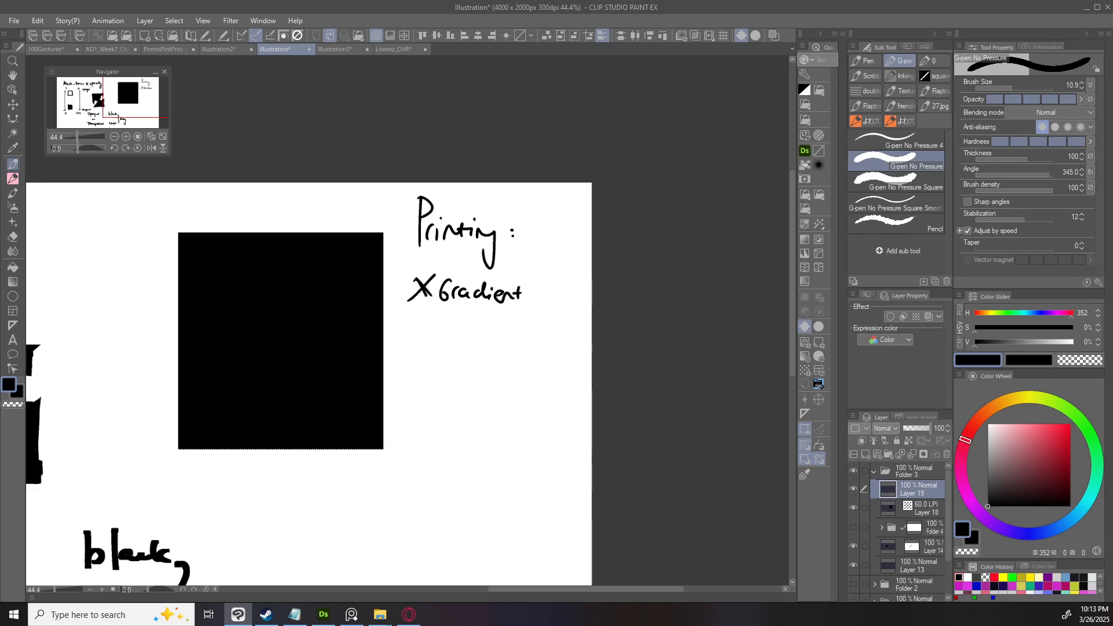
drag(547, 242, 557, 272)
key(o)
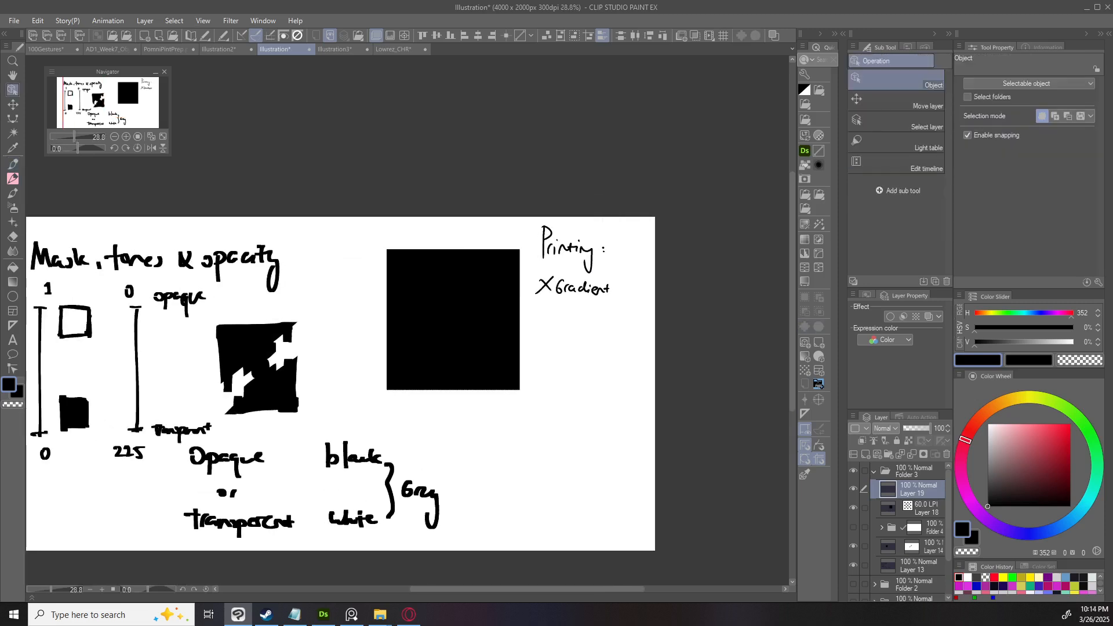
Remove the Tone effect from the black square's layer and hide that layer.
scroll(517, 310, up, 2)
drag(427, 324, 362, 290)
key(ctrl+z)
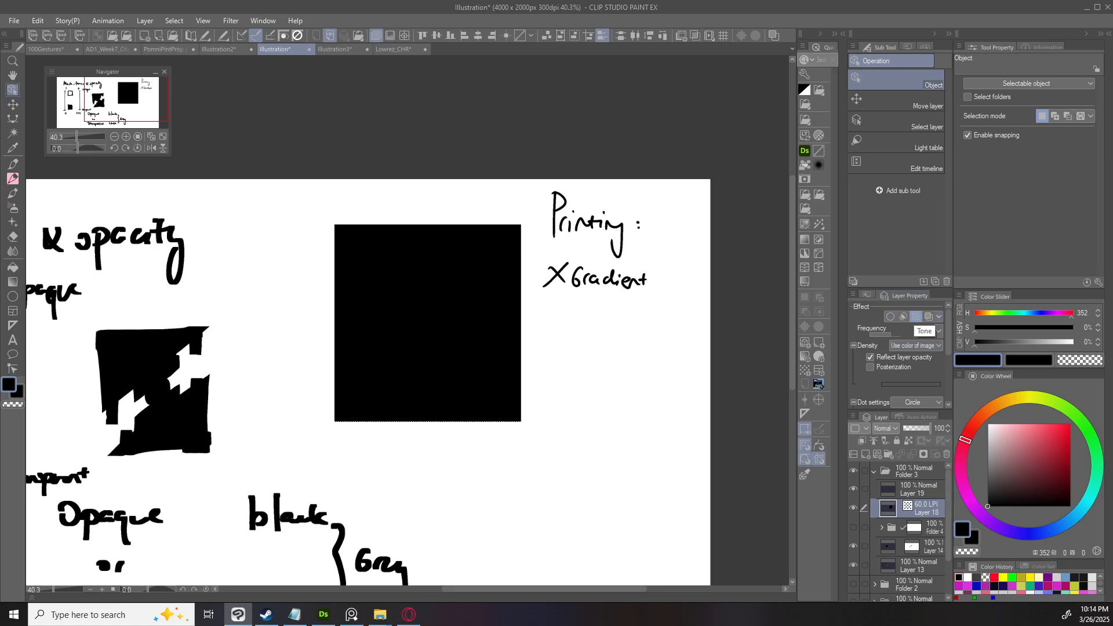
click(915, 316)
click(853, 508)
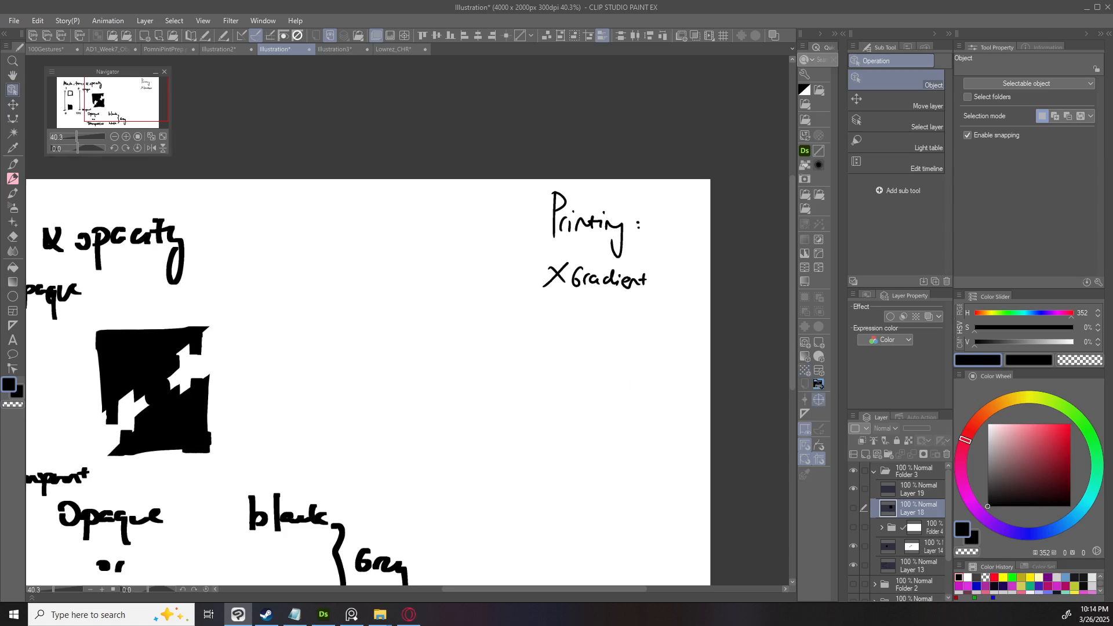
Create a simple tone layer with frequency 50.0, density 60% and the Square dot type at angle 0.
click(805, 369)
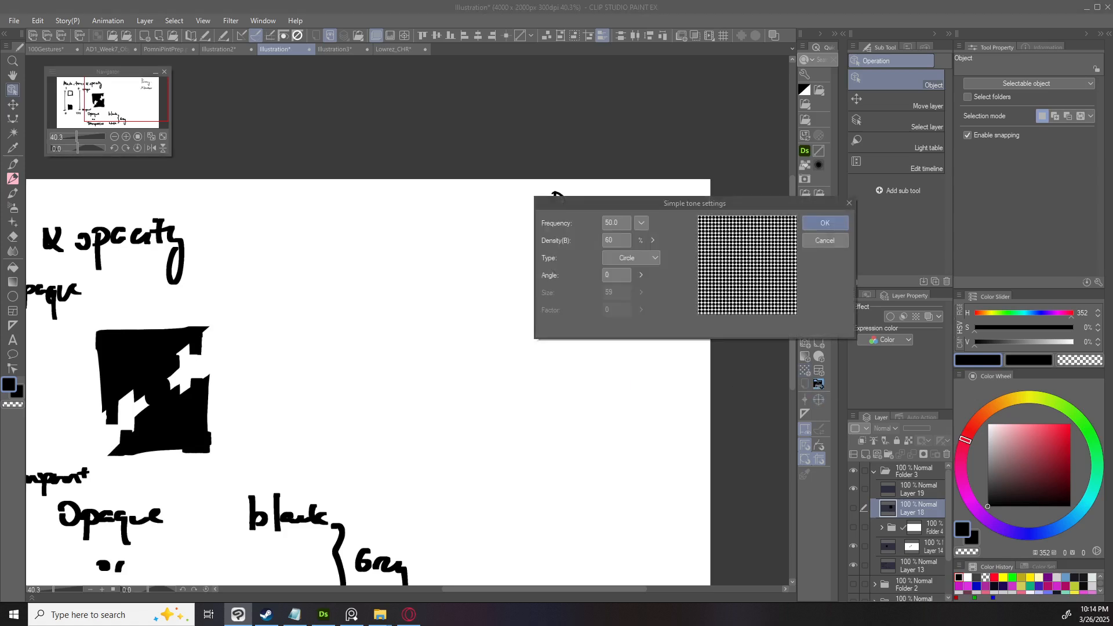
click(631, 258)
click(631, 282)
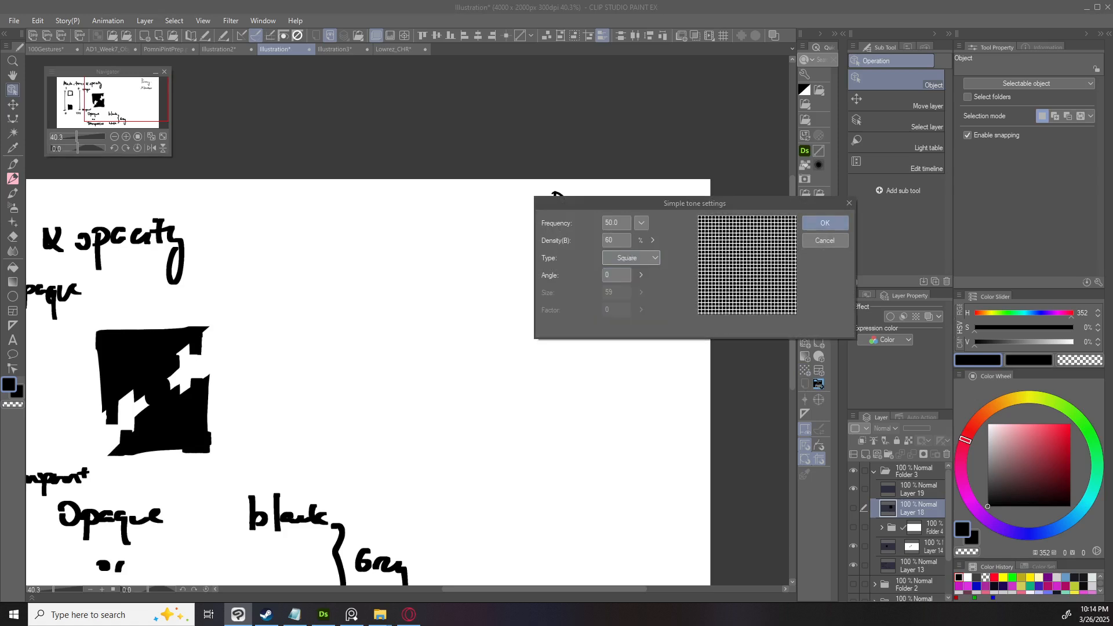
click(825, 223)
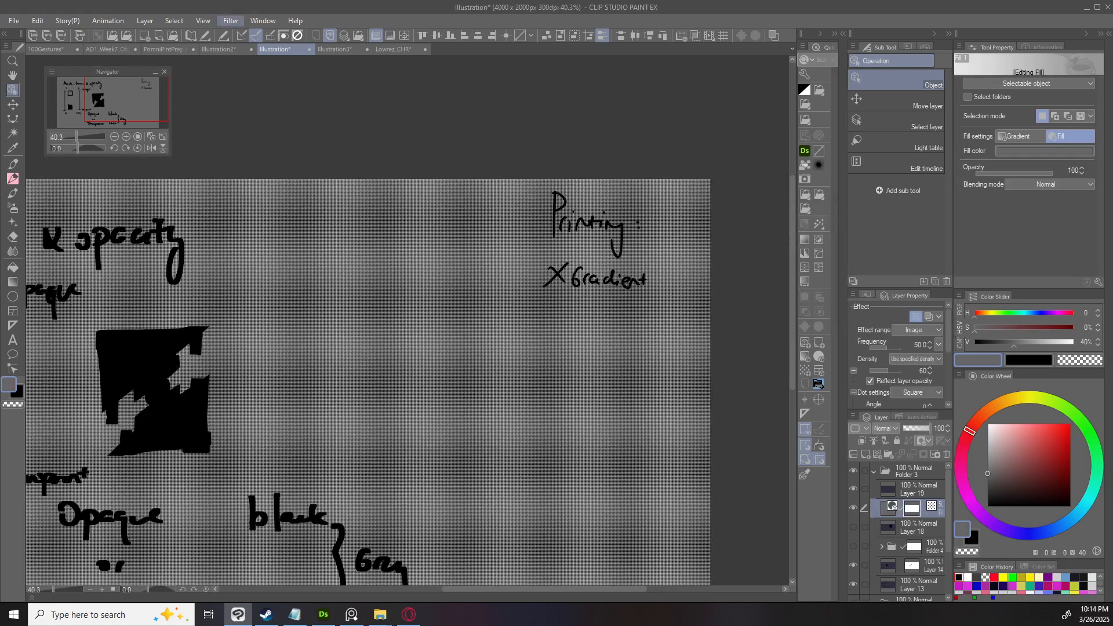
click(144, 21)
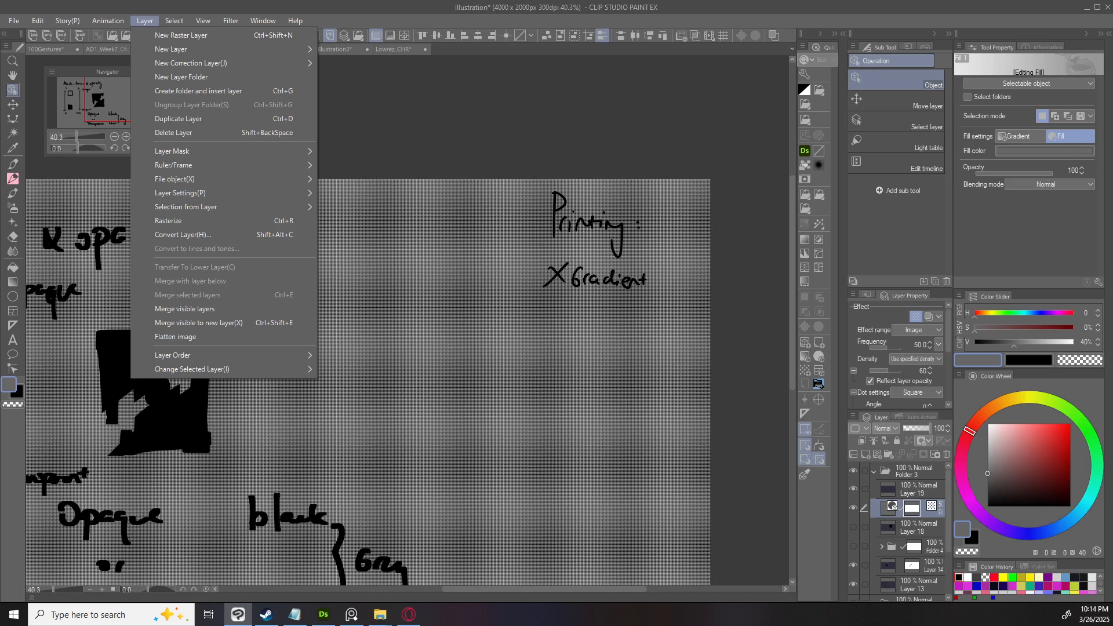
mouse_move(191, 62)
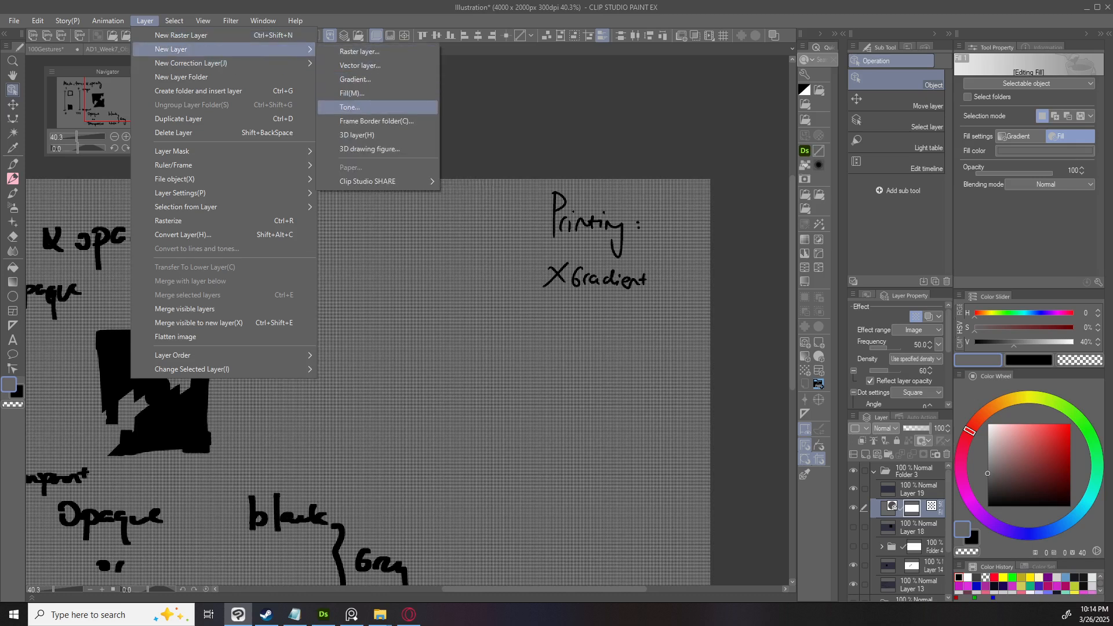
click(350, 106)
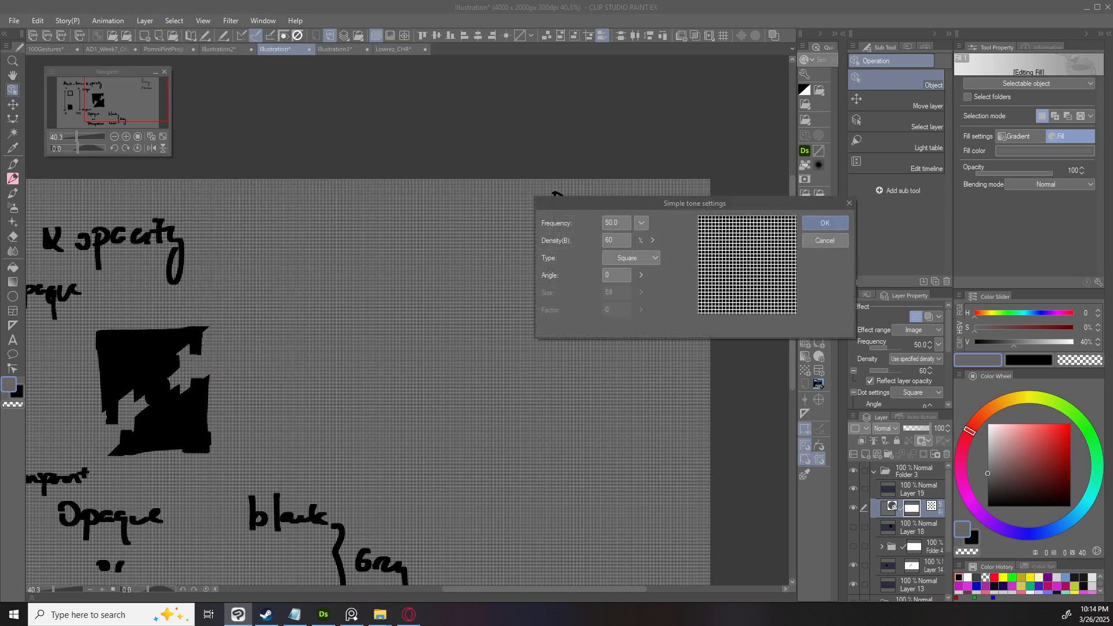
click(825, 240)
Examine the square-dot tone at several magnifications, comparing the canvas with the tone layer shown and hidden.
scroll(581, 387, down, 2)
drag(581, 386, 640, 304)
scroll(640, 303, up, 2)
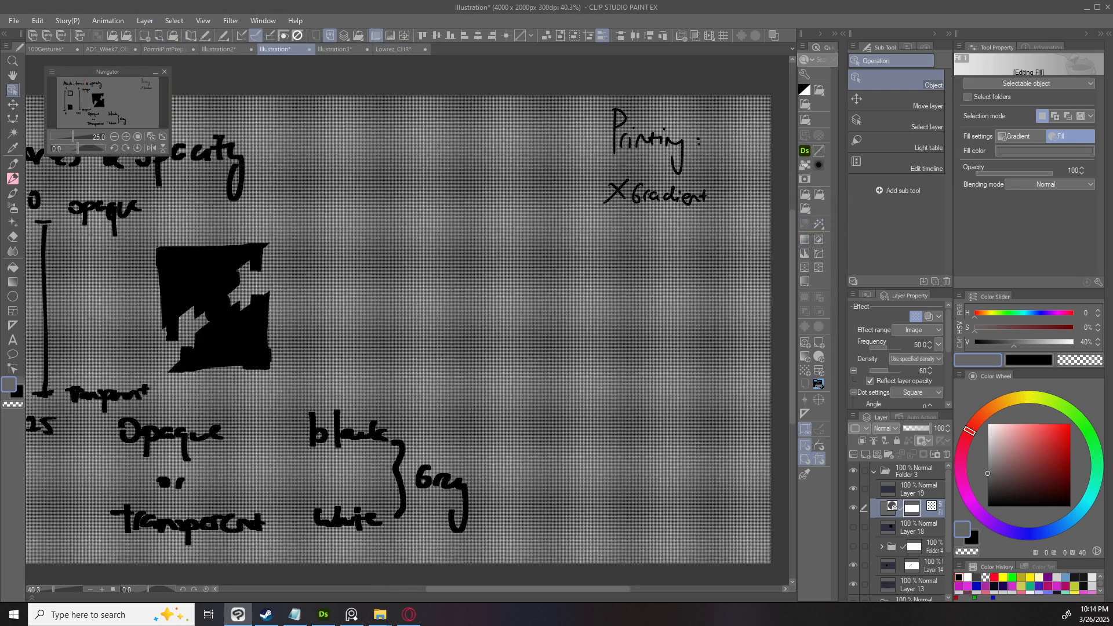
click(888, 508)
click(852, 508)
click(853, 508)
key(k)
scroll(568, 330, down, 2)
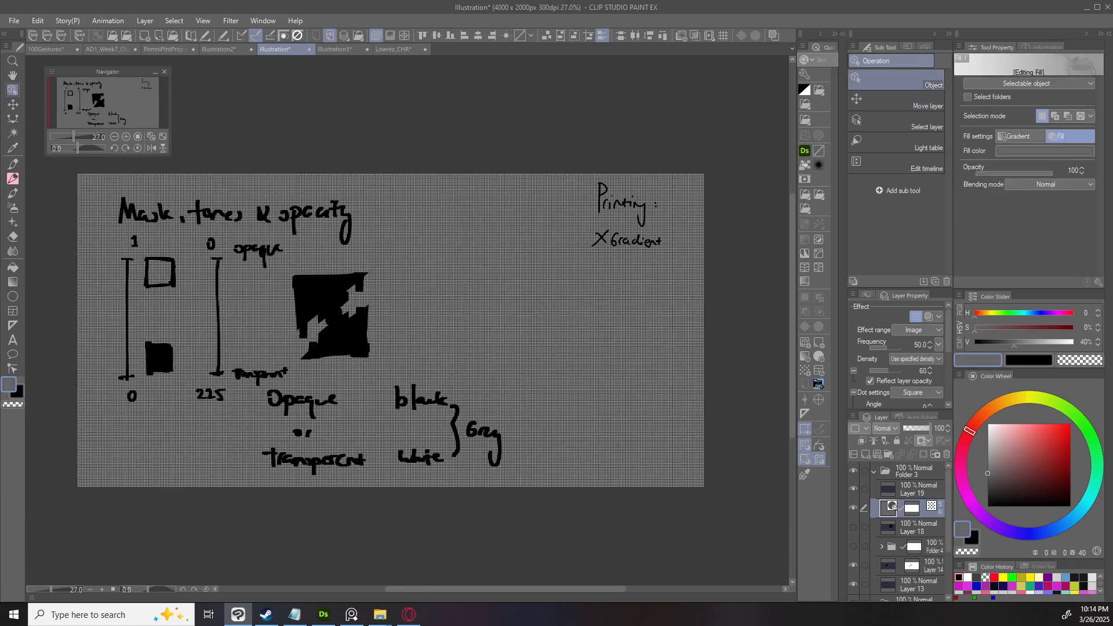
key(ctrl+t)
click(586, 229)
scroll(589, 382, up, 2)
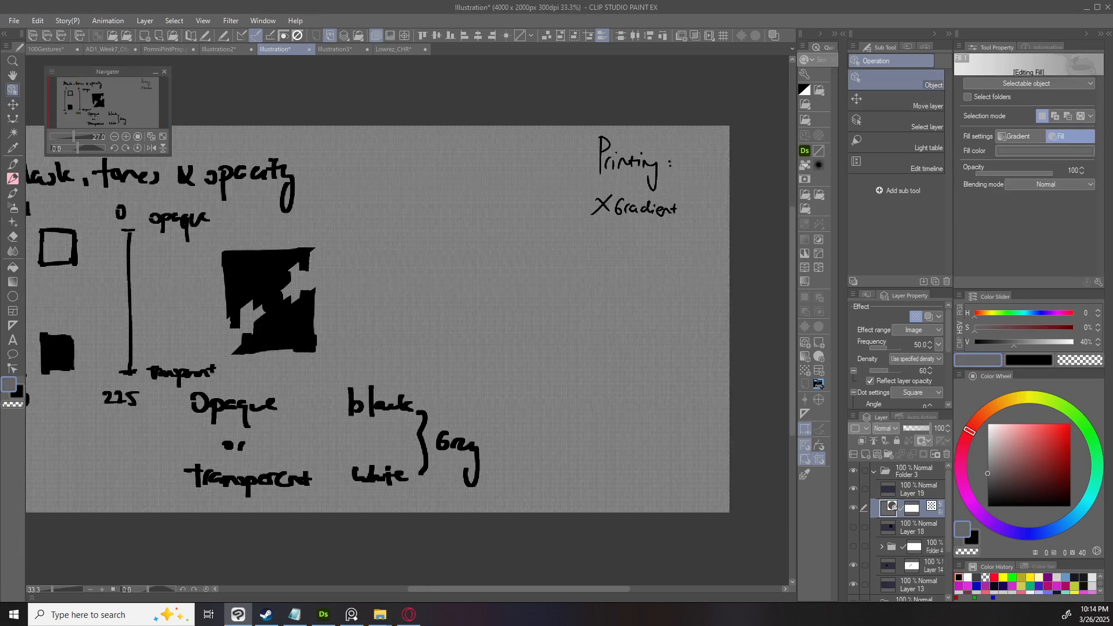
scroll(632, 404, down, 2)
drag(572, 539, 537, 348)
scroll(536, 350, up, 4)
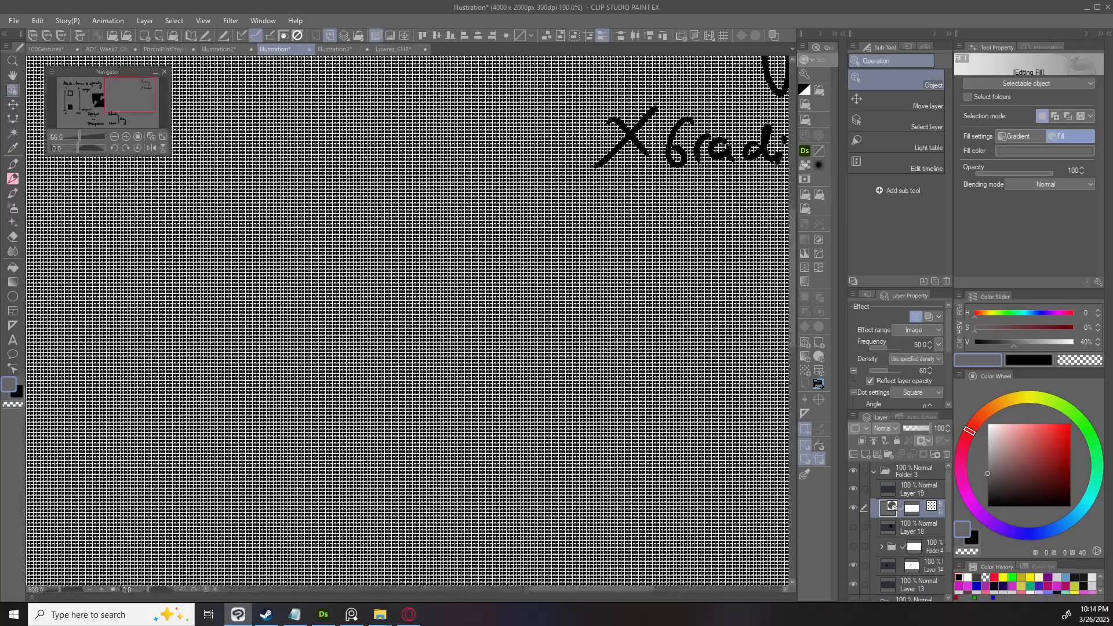
scroll(544, 400, down, 3)
drag(565, 415, 568, 336)
scroll(566, 362, up, 1)
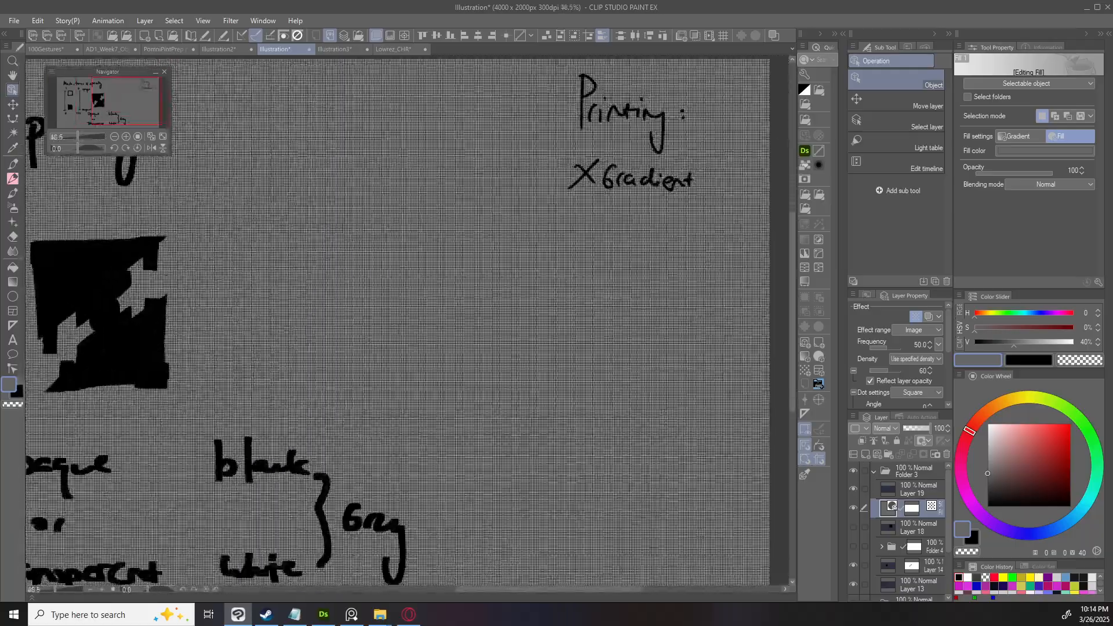
click(853, 508)
click(853, 508)
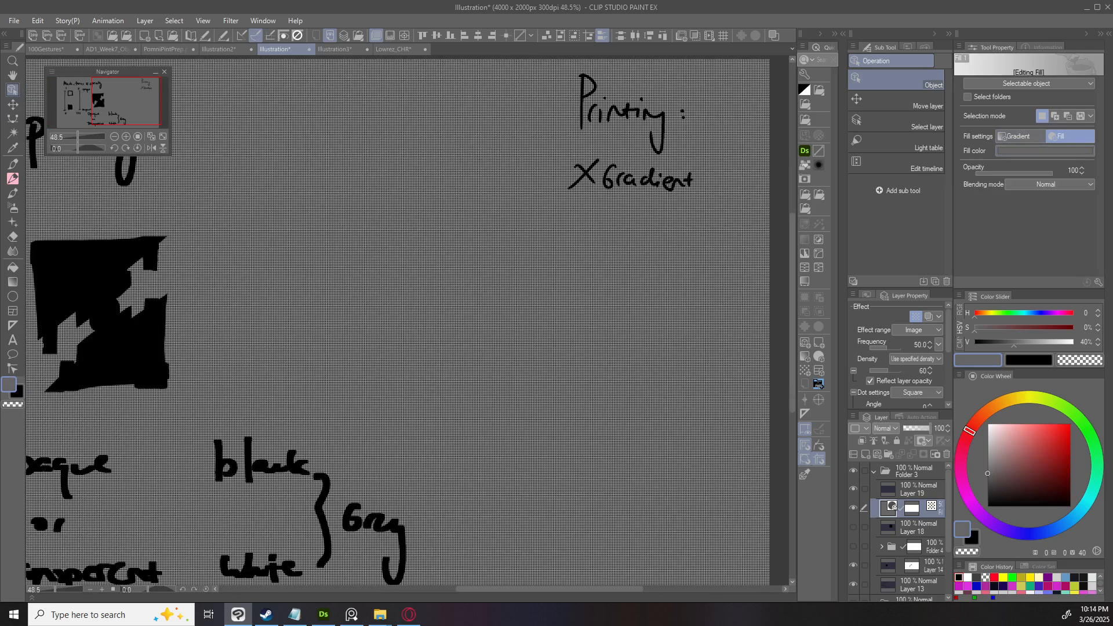
Review the Operation, Fill and Ink detail settings available for the tone layer's fill.
click(1097, 282)
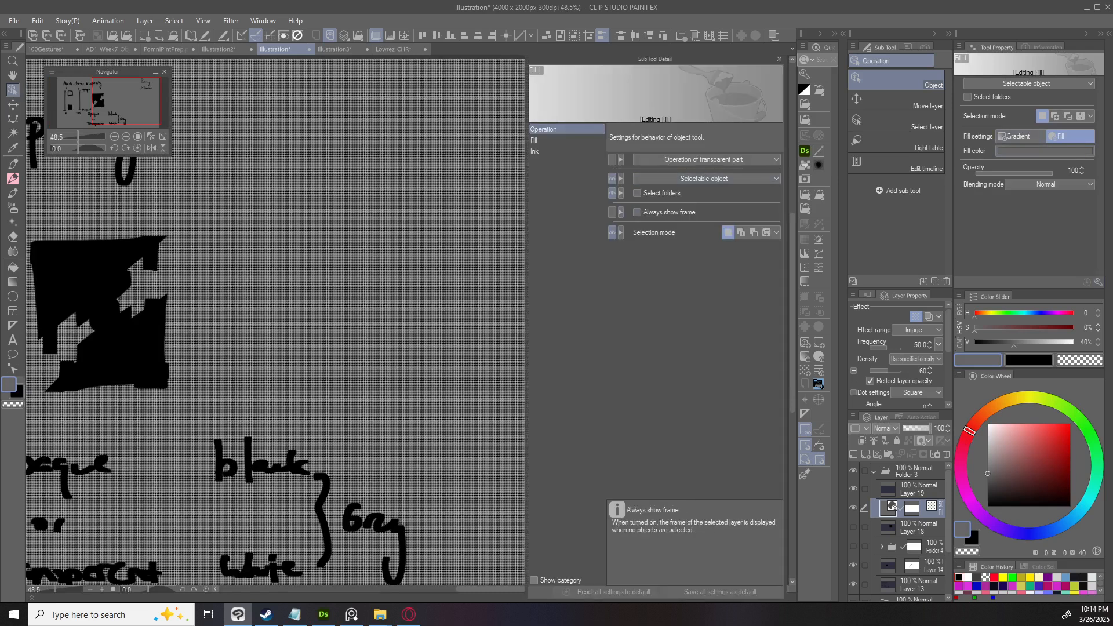
click(566, 140)
click(566, 151)
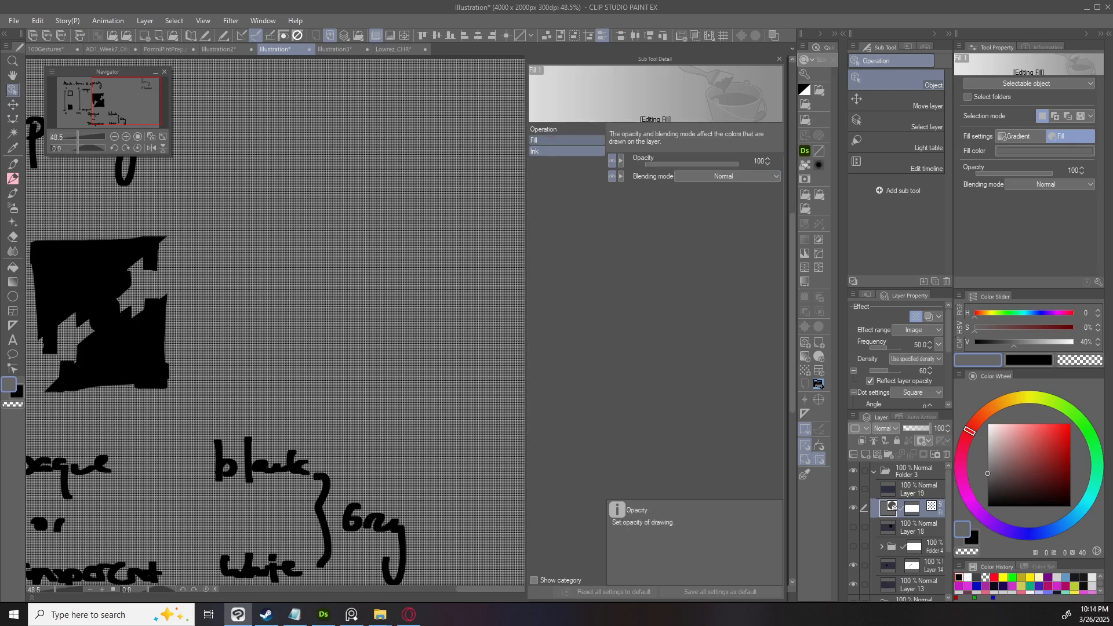
click(567, 128)
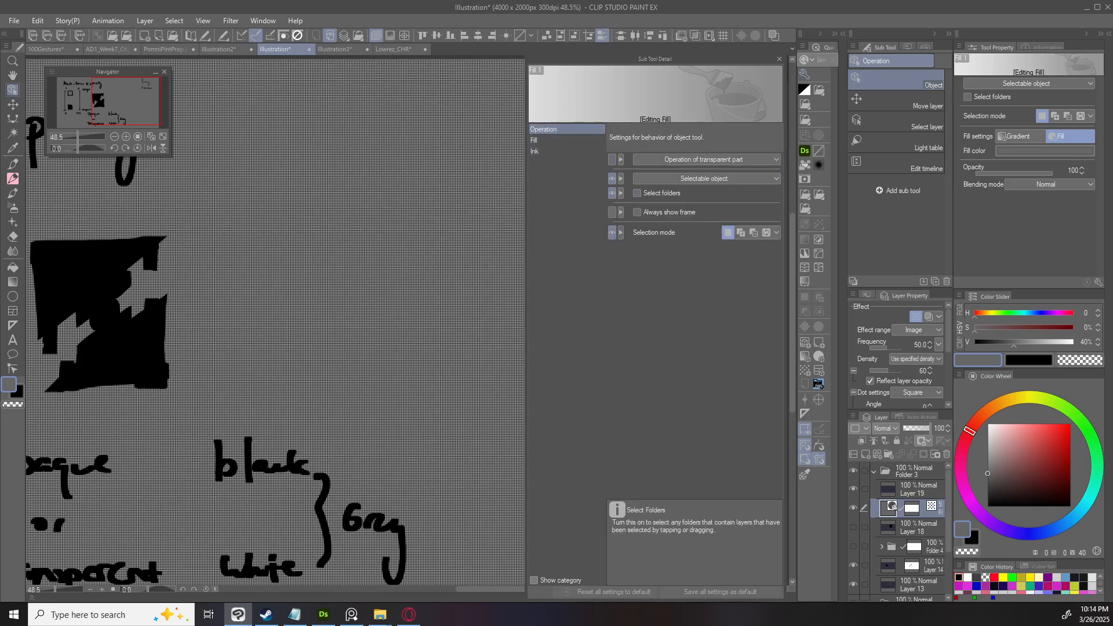
click(778, 58)
Set the tone layer's blending mode to Multiply and keep its gray 666666 fill color.
mouse_move(1052, 170)
mouse_down()
mouse_move(1007, 170)
mouse_move(1052, 170)
mouse_up()
click(1049, 184)
click(1016, 219)
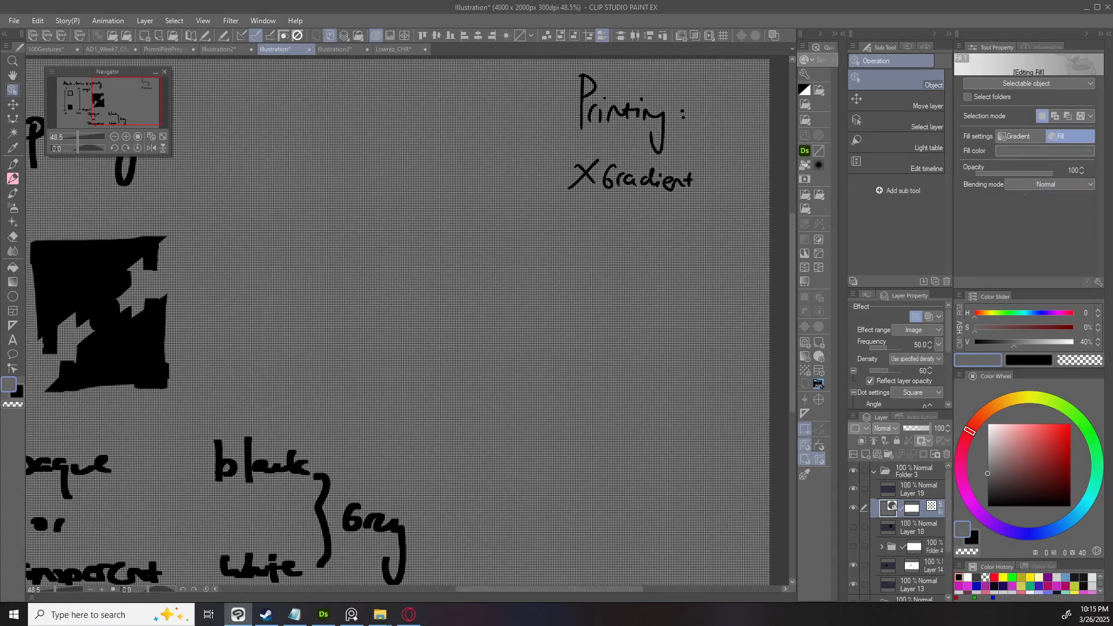
mouse_move(1052, 171)
mouse_down()
mouse_move(1028, 170)
mouse_move(1052, 170)
mouse_up()
click(1043, 150)
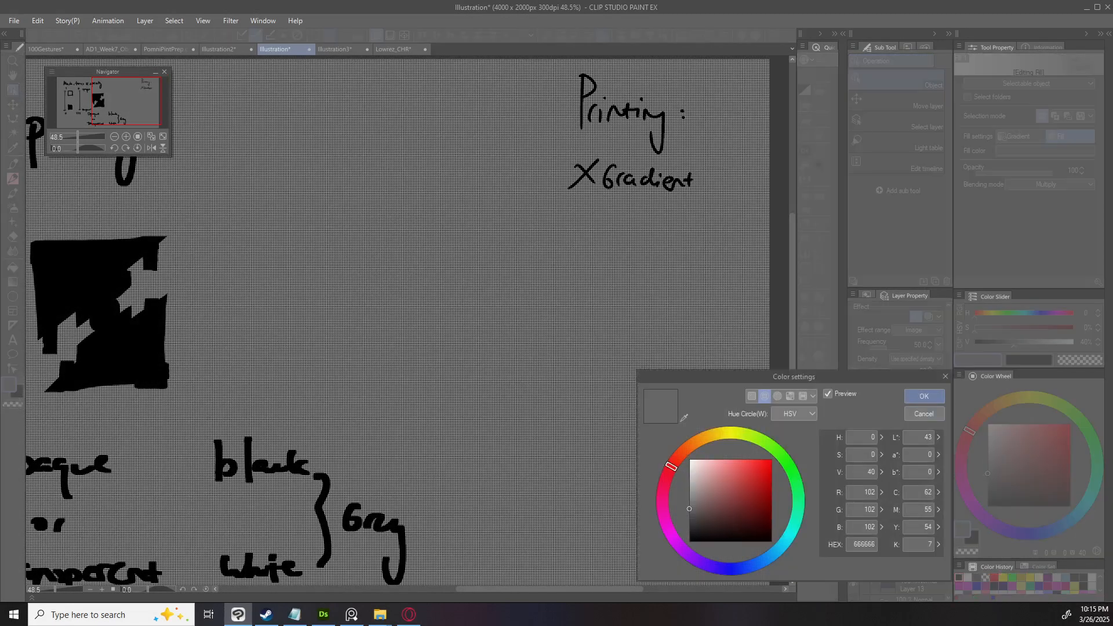
key(Return)
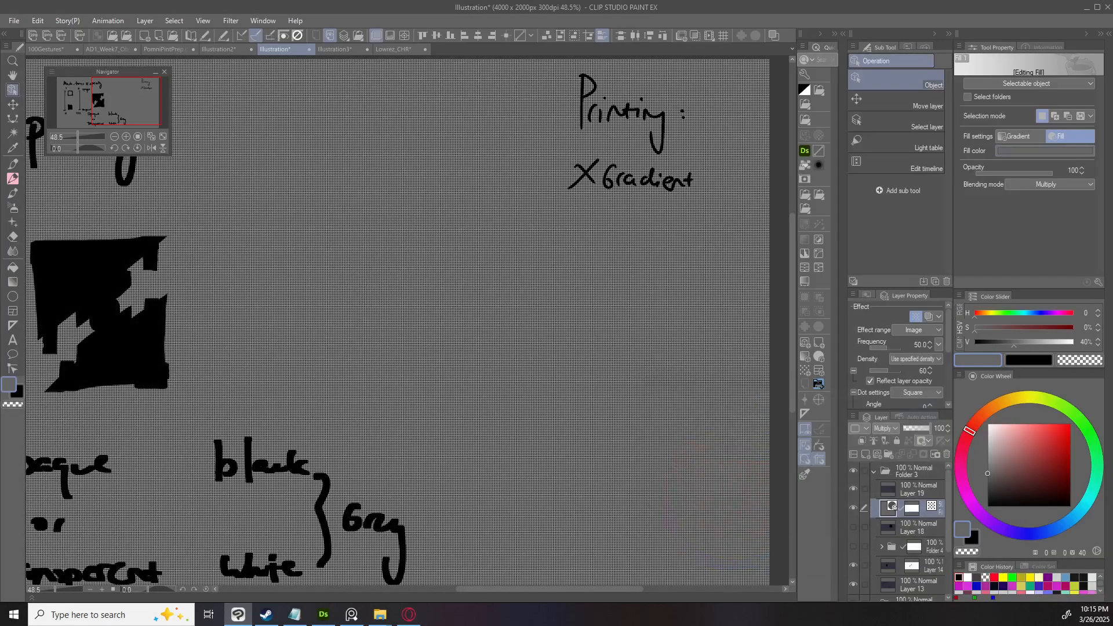
Change the tone layer's fill from solid color to a gradient and lower its opacity to 79.
click(1018, 136)
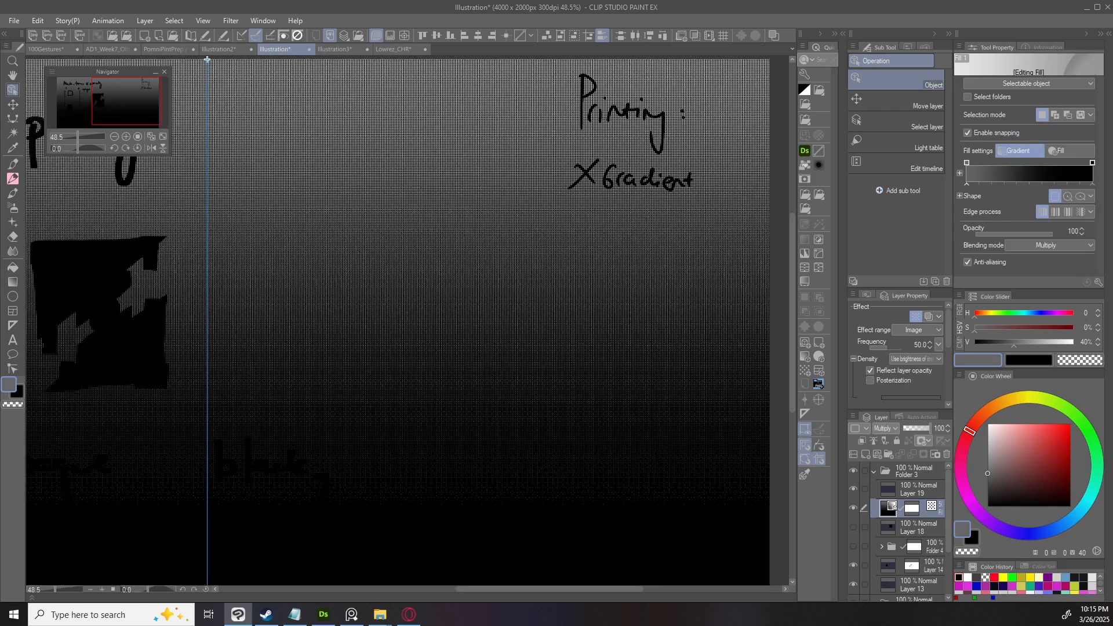
scroll(658, 269, down, 5)
scroll(499, 278, up, 2)
drag(479, 290, 532, 283)
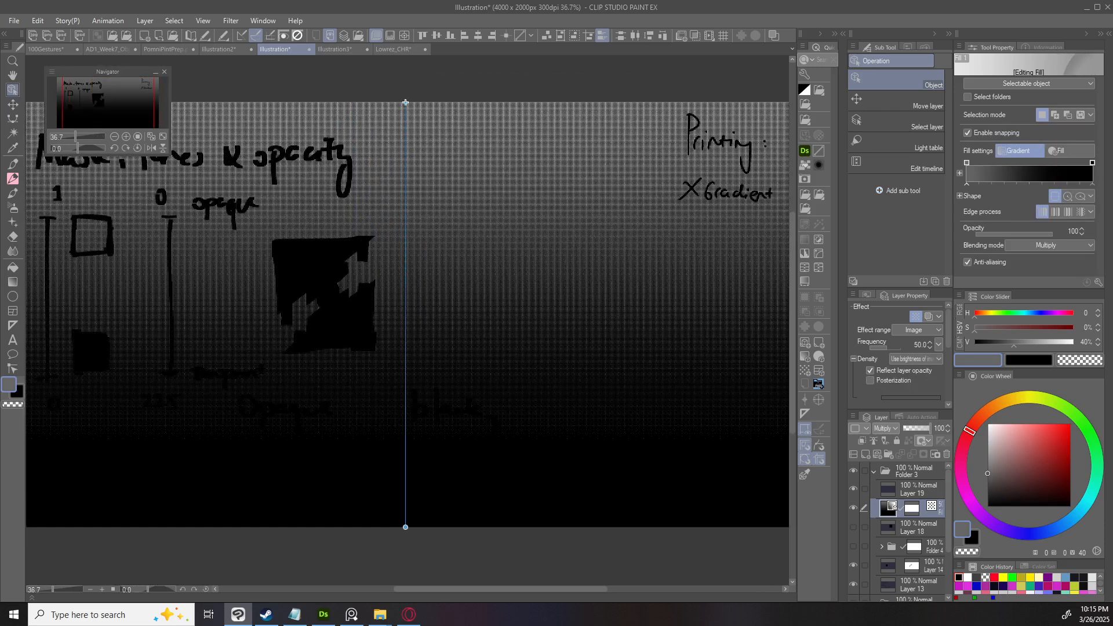
scroll(512, 308, up, 2)
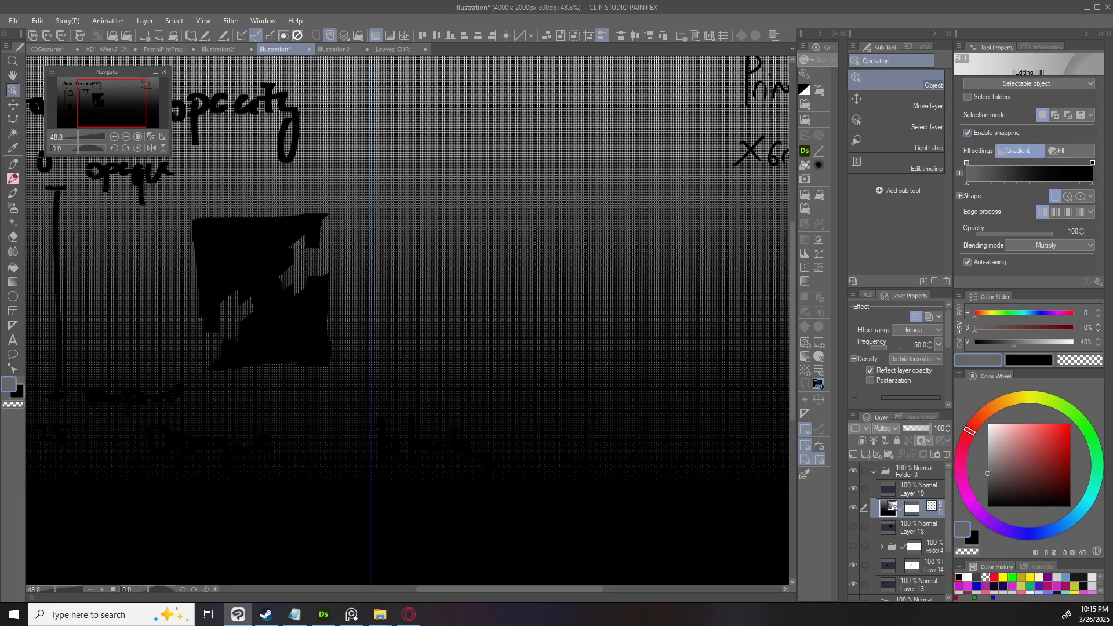
mouse_move(1052, 232)
mouse_down()
mouse_move(1013, 232)
mouse_move(1035, 232)
mouse_up()
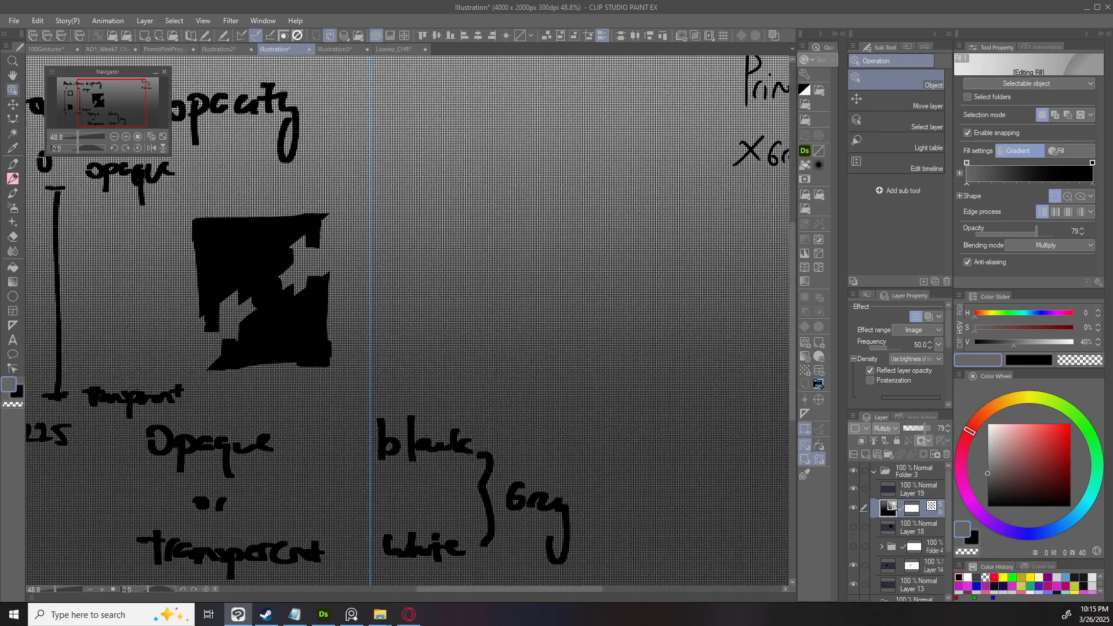
Hide the gradient tone layer and show Layer 18 containing the black square.
click(853, 508)
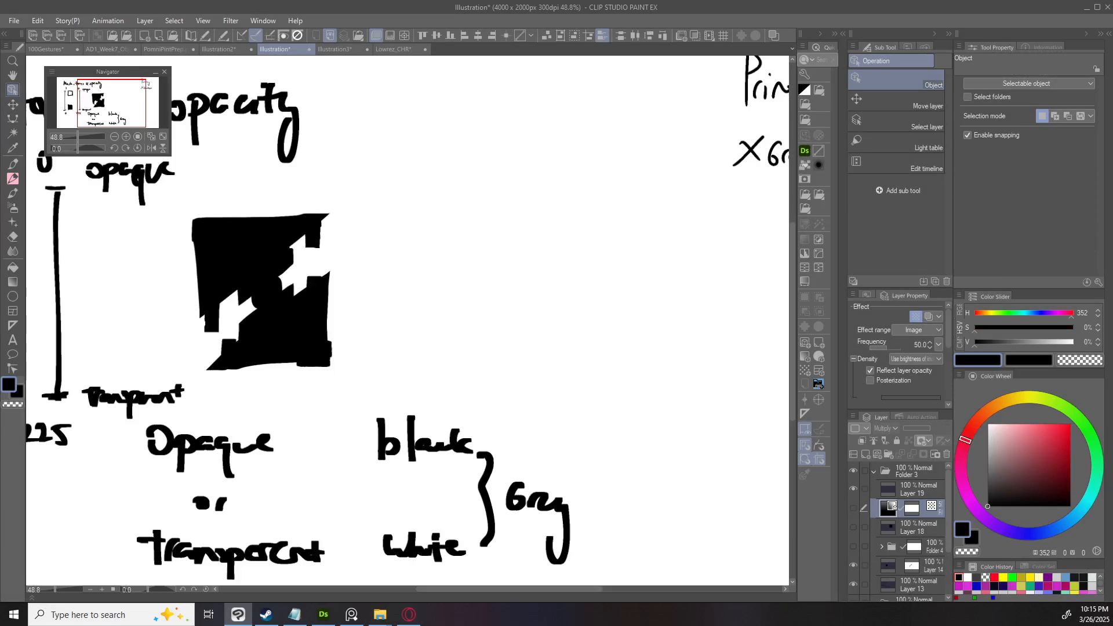
drag(406, 319, 433, 261)
click(919, 527)
click(852, 527)
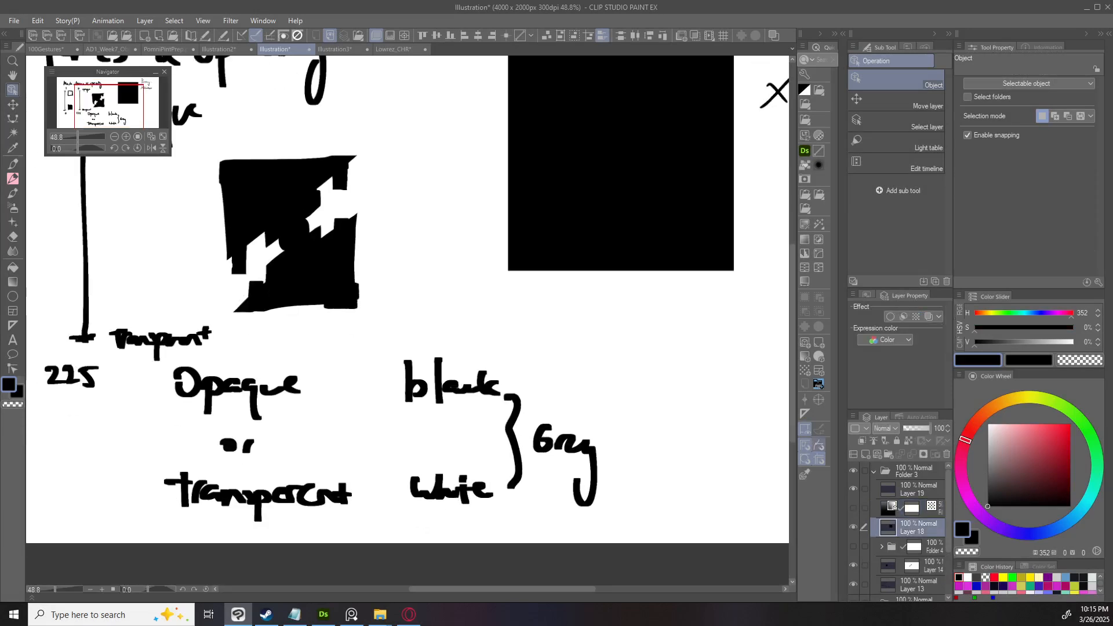
Apply the Tone effect to the black square's layer, with density based on image brightness and Circle dots.
drag(691, 174, 568, 332)
scroll(568, 332, up, 1)
click(916, 317)
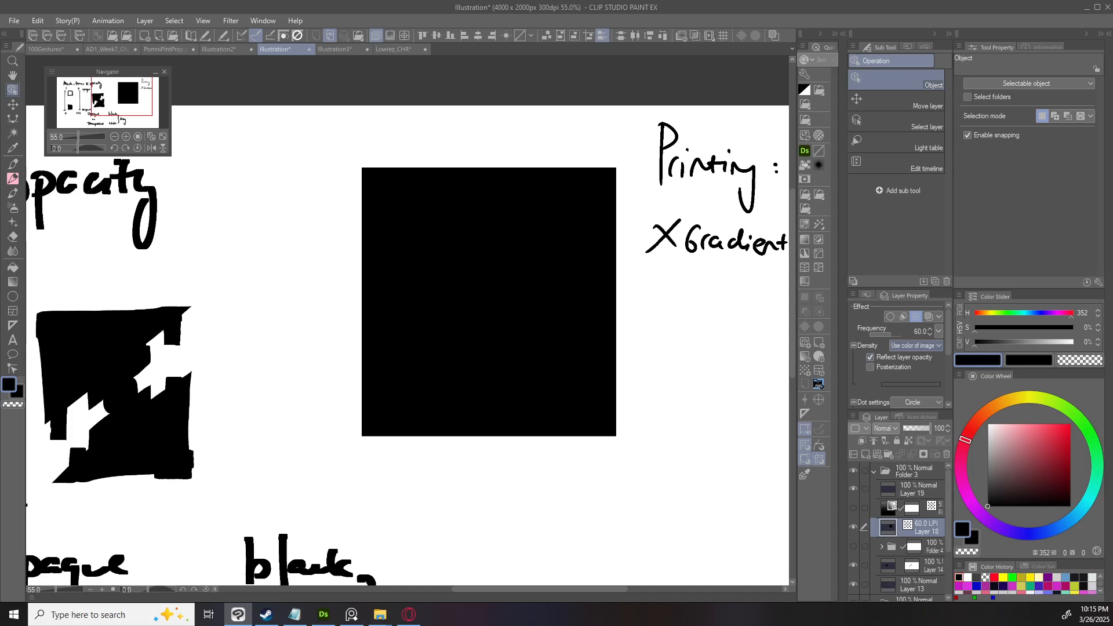
click(915, 345)
click(907, 369)
click(917, 401)
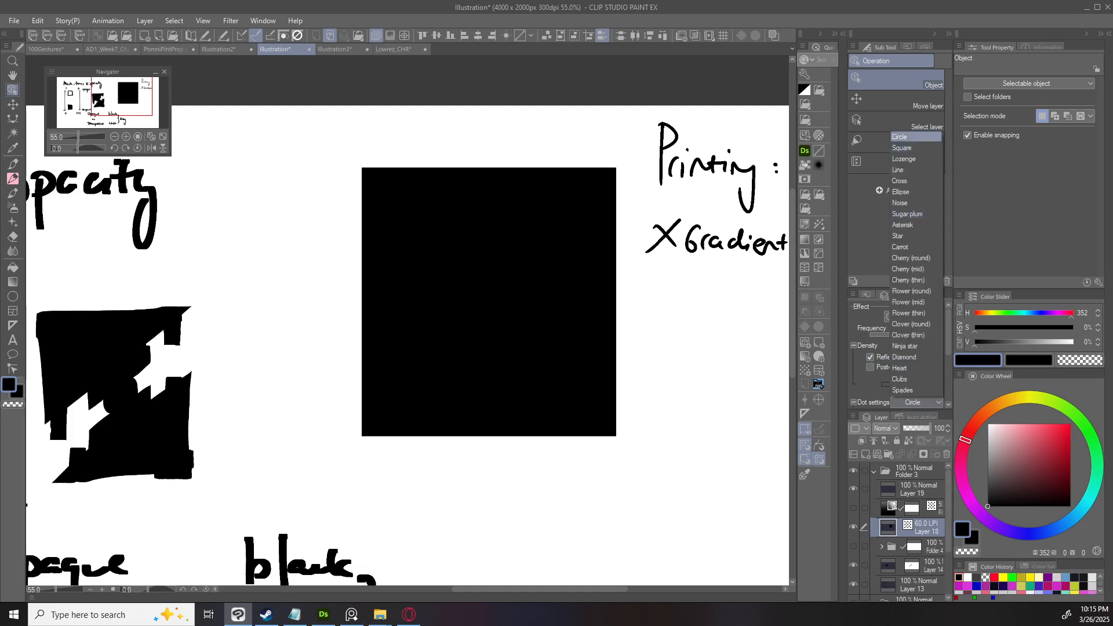
click(916, 137)
drag(489, 302, 437, 322)
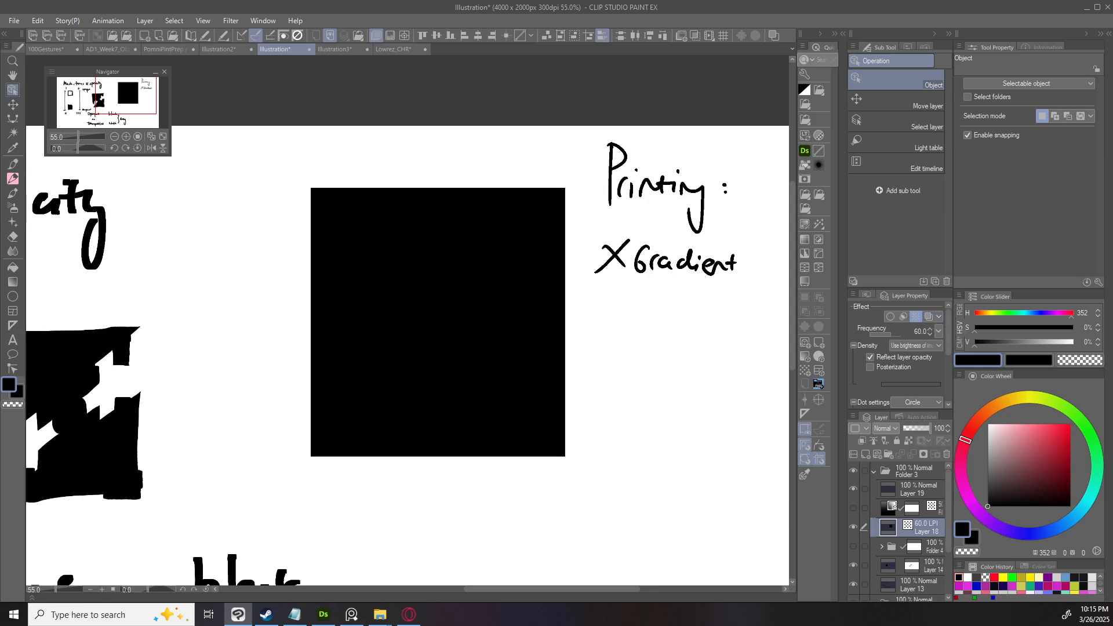
Lower the toned square layer's opacity to 53, examine the dots, and reduce the opacity further to 19.
click(917, 429)
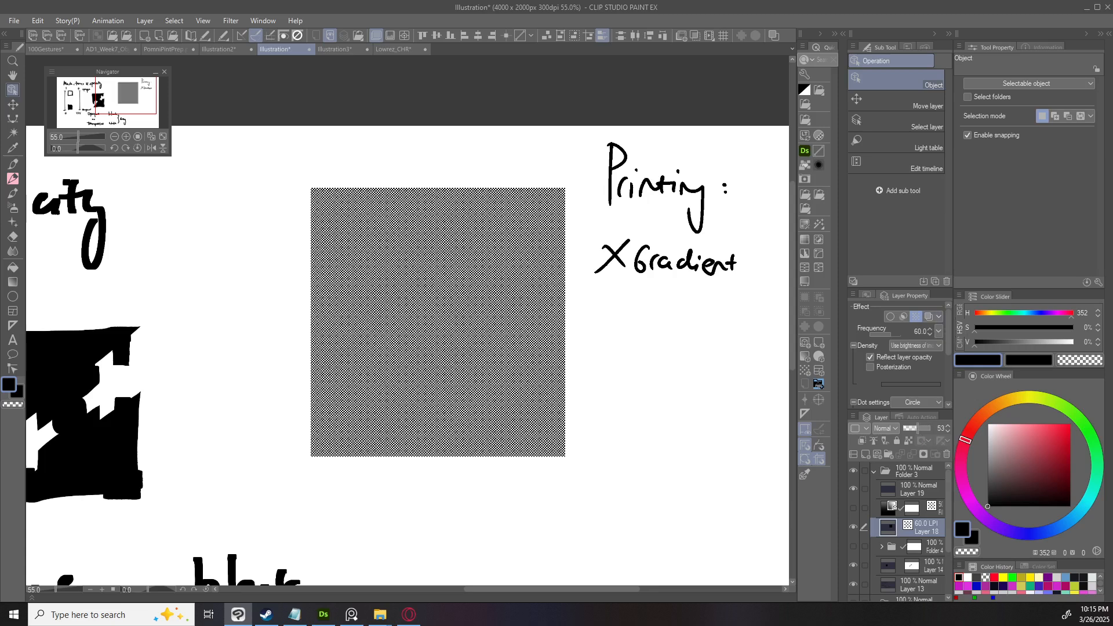
scroll(470, 302, up, 3)
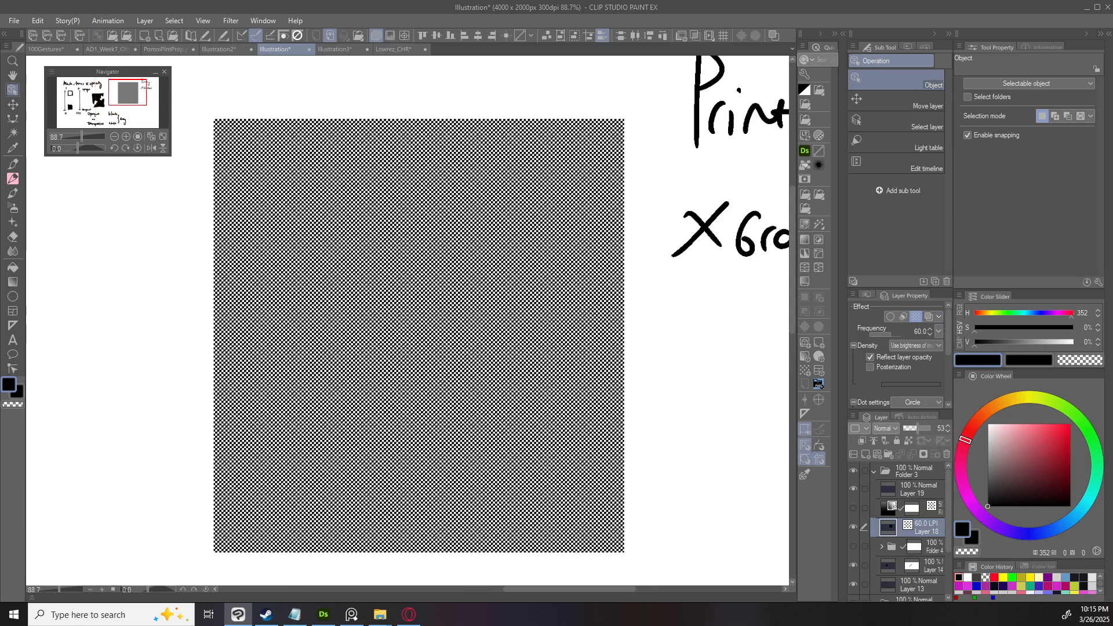
scroll(433, 327, down, 4)
click(908, 428)
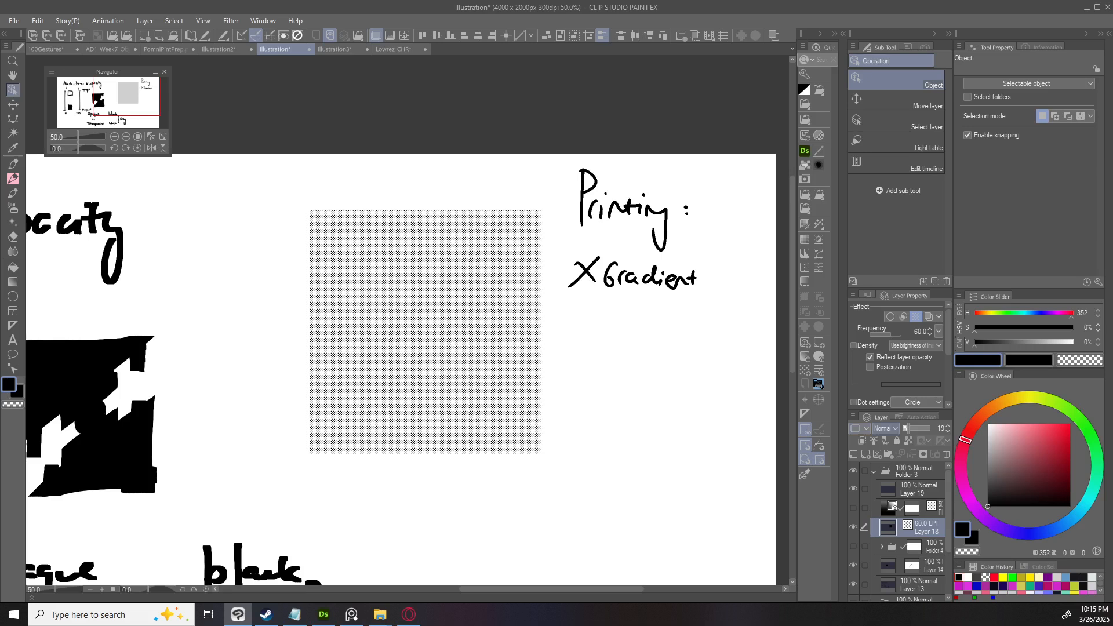
Lower the toned square layer's opacity to 0, and return it to 100.
click(904, 428)
click(903, 428)
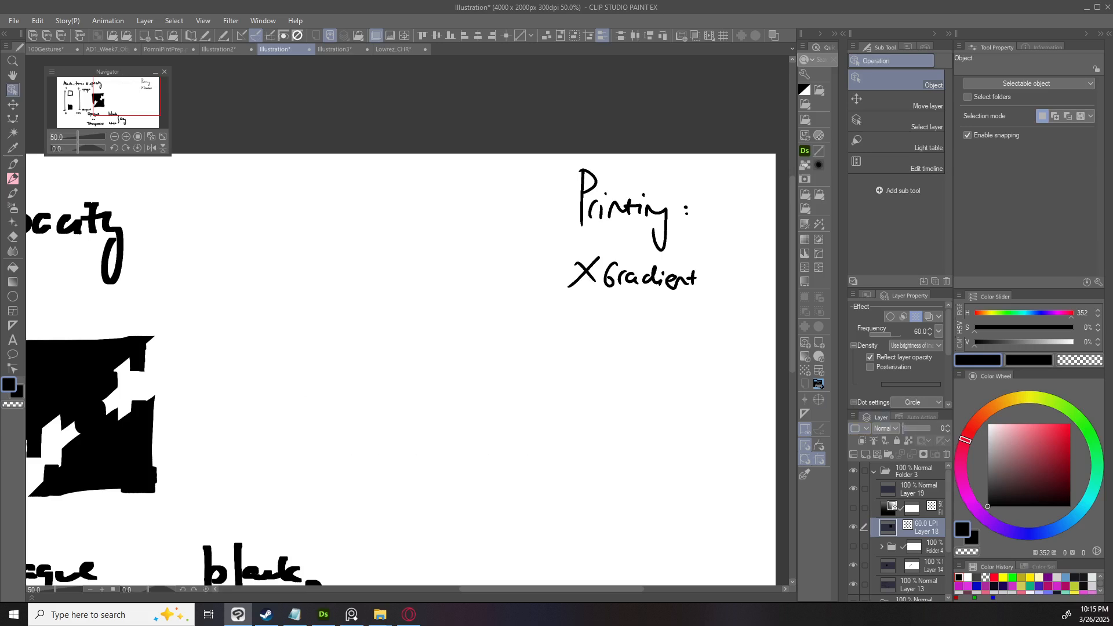
click(930, 428)
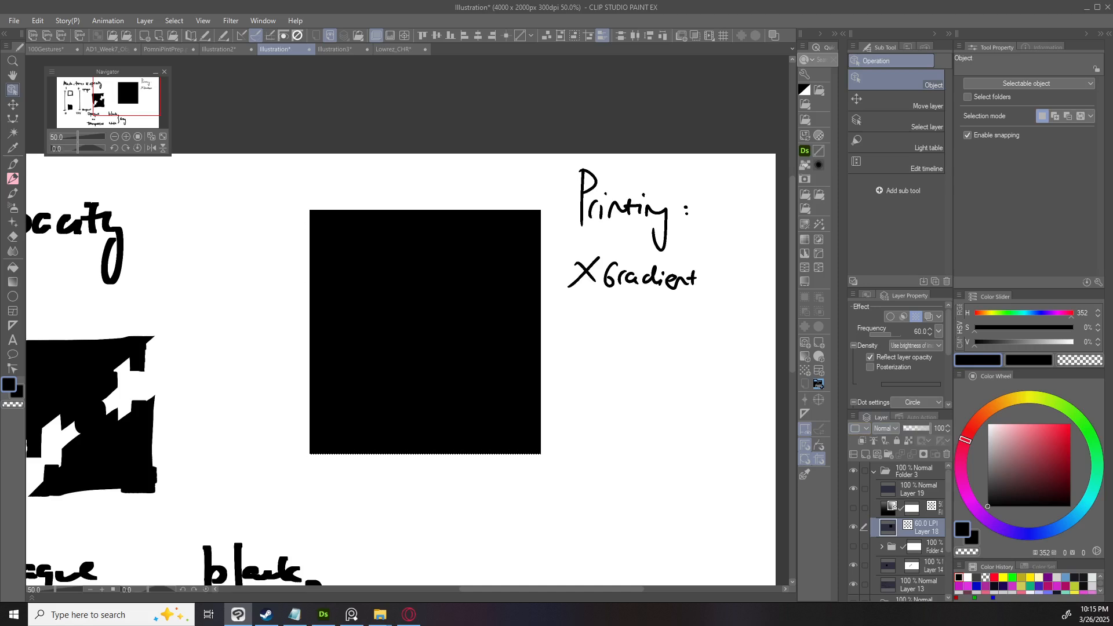
Try raising the toned square's luminosity to 77 and 40 with Hue/Saturation/Luminosity, and cancel the adjustment.
key(ctrl+u)
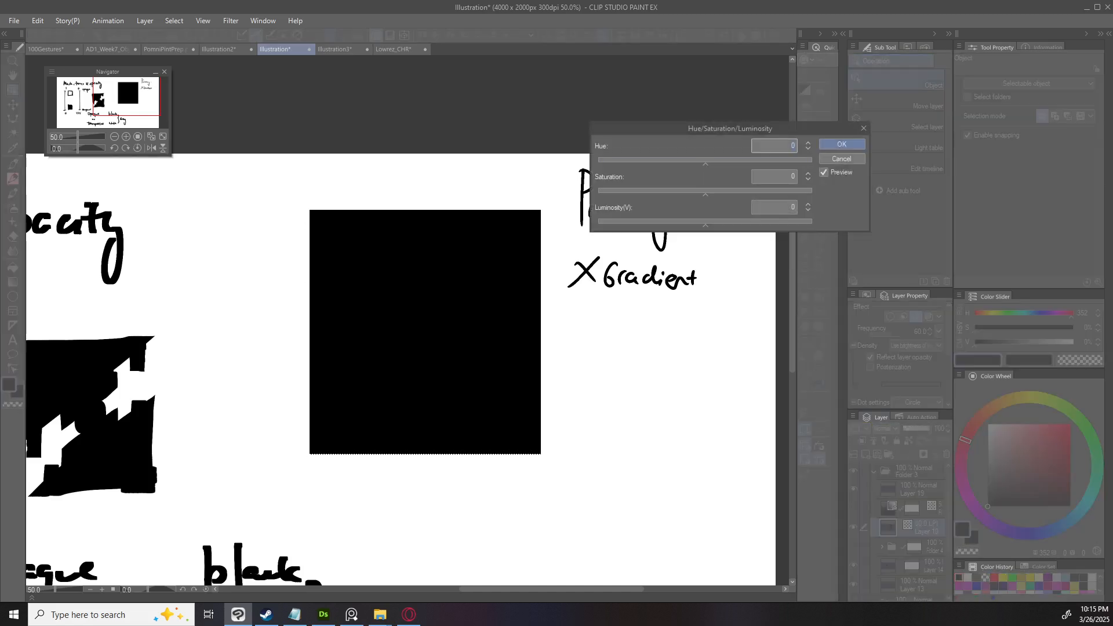
drag(705, 222, 730, 222)
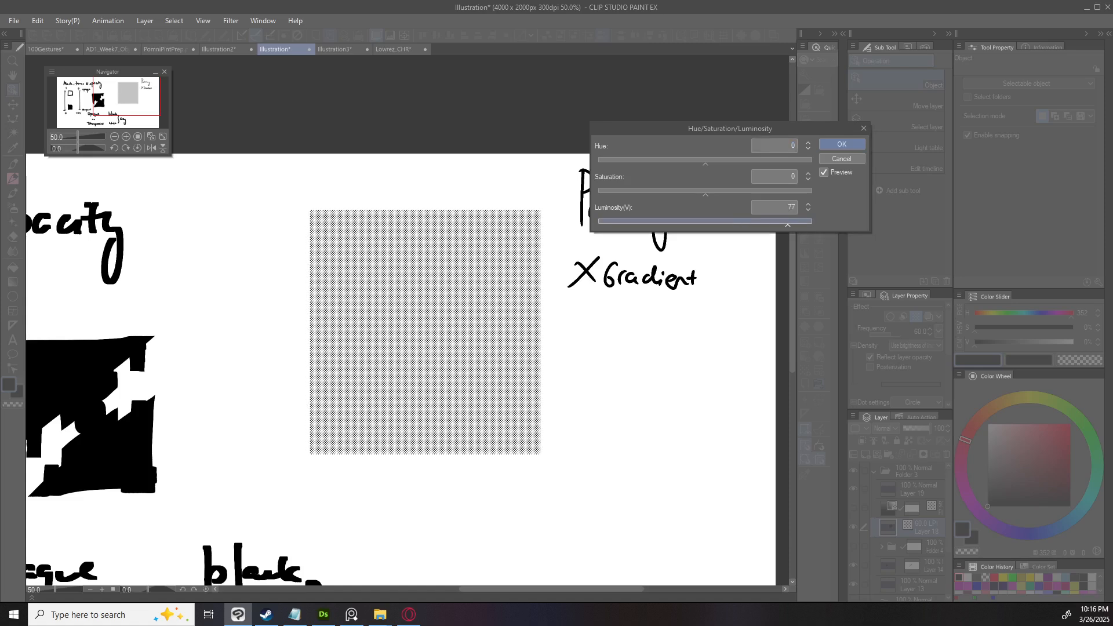
drag(755, 222, 720, 222)
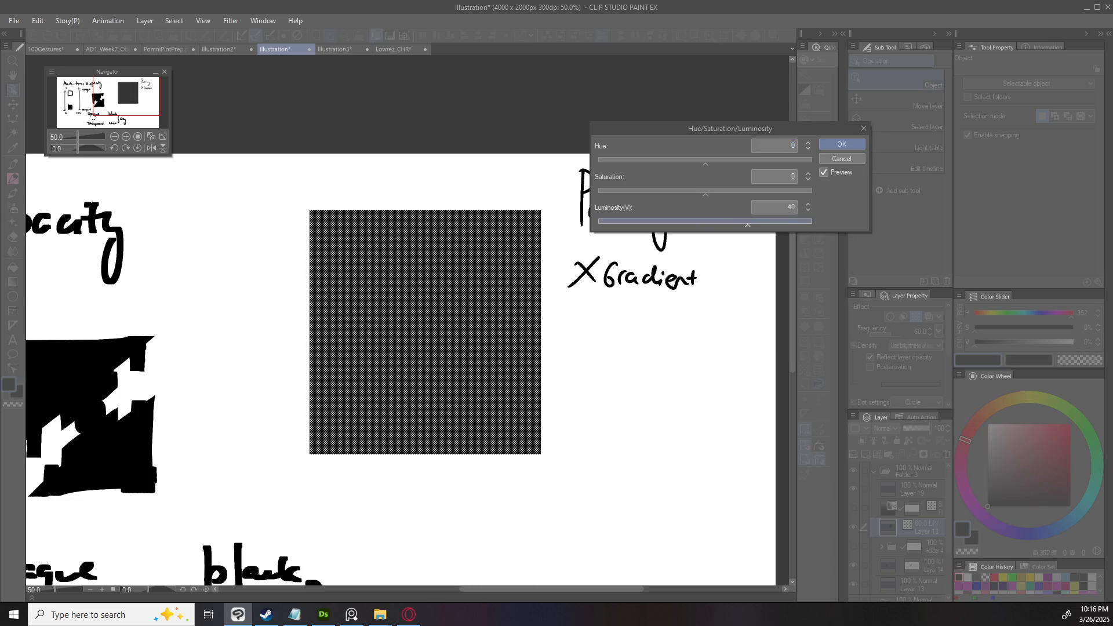
click(841, 159)
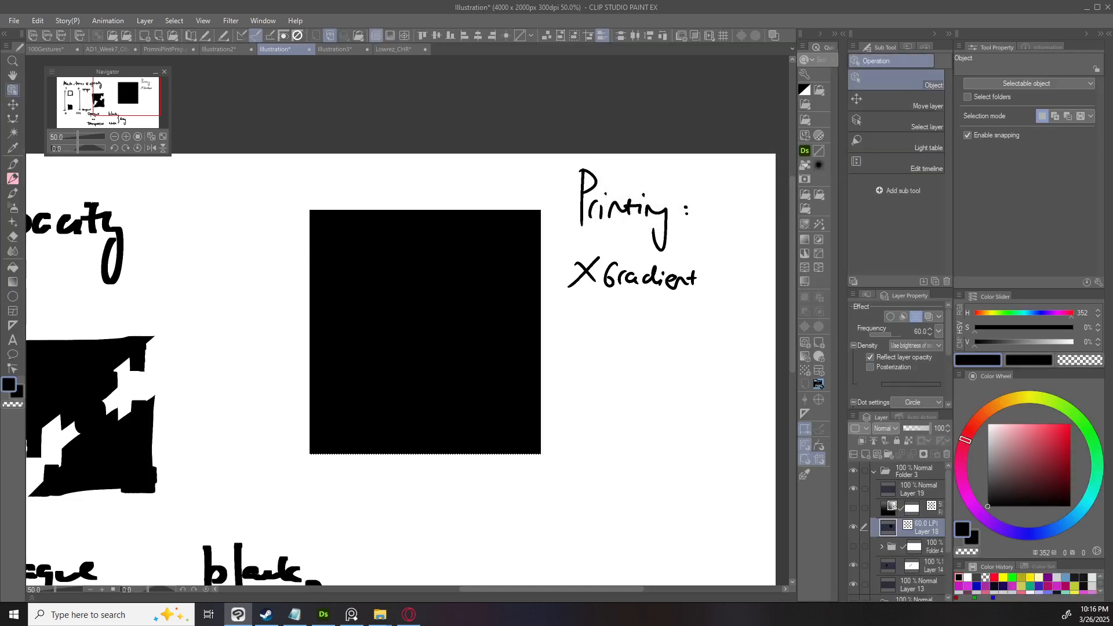
click(915, 428)
key(ctrl+z)
key(ctrl+u)
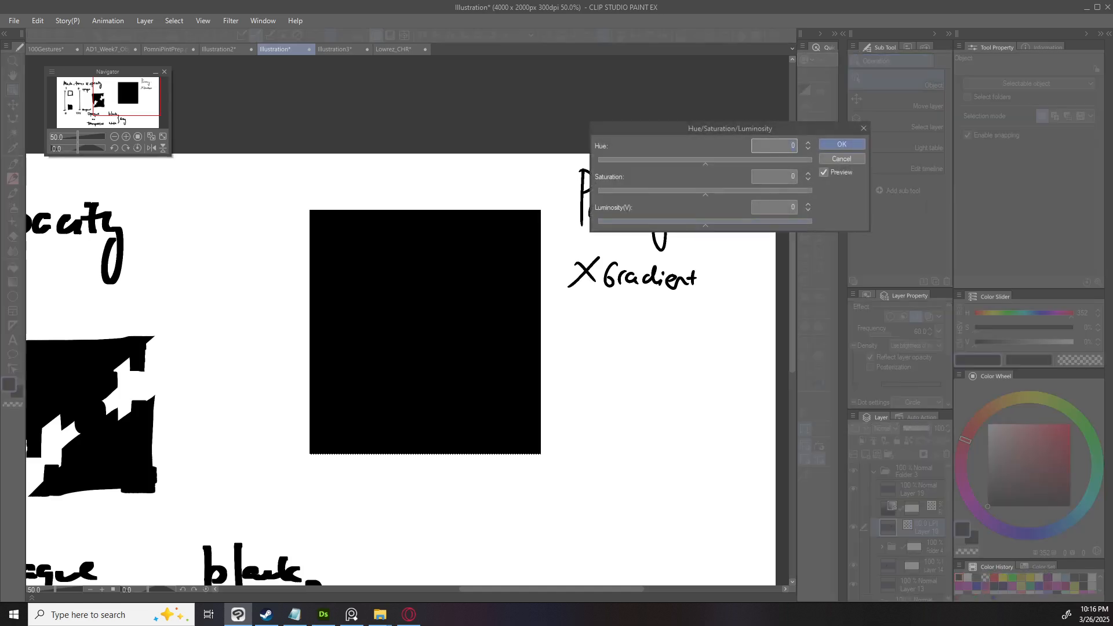
key(Escape)
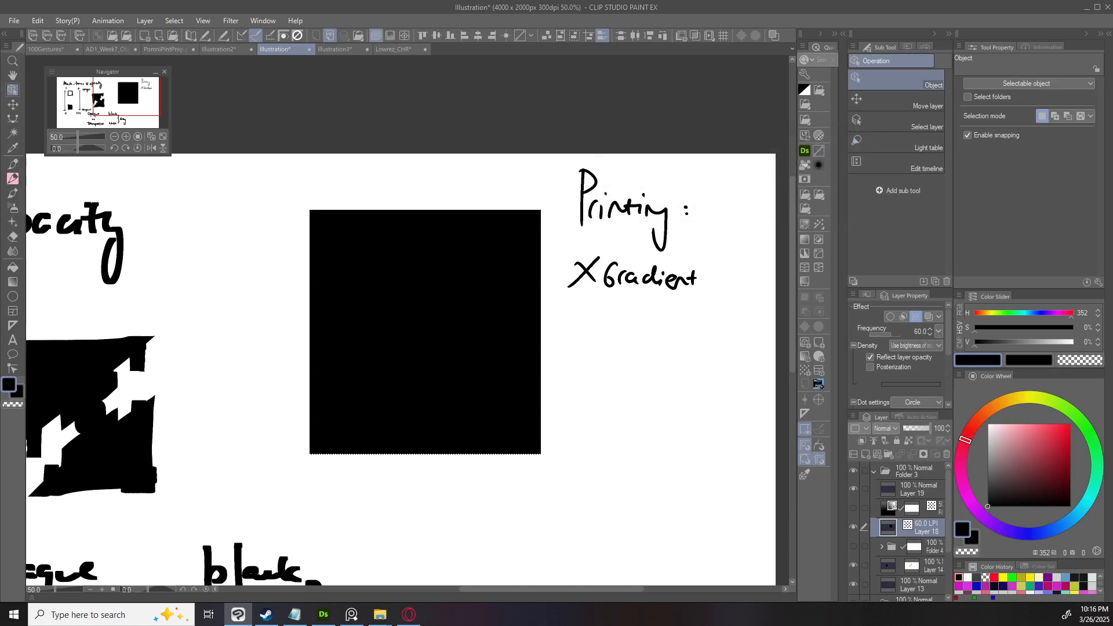
Lock the square layer's transparent pixels and fill the square with a gray of 0% saturation and 47% brightness.
click(908, 441)
click(988, 459)
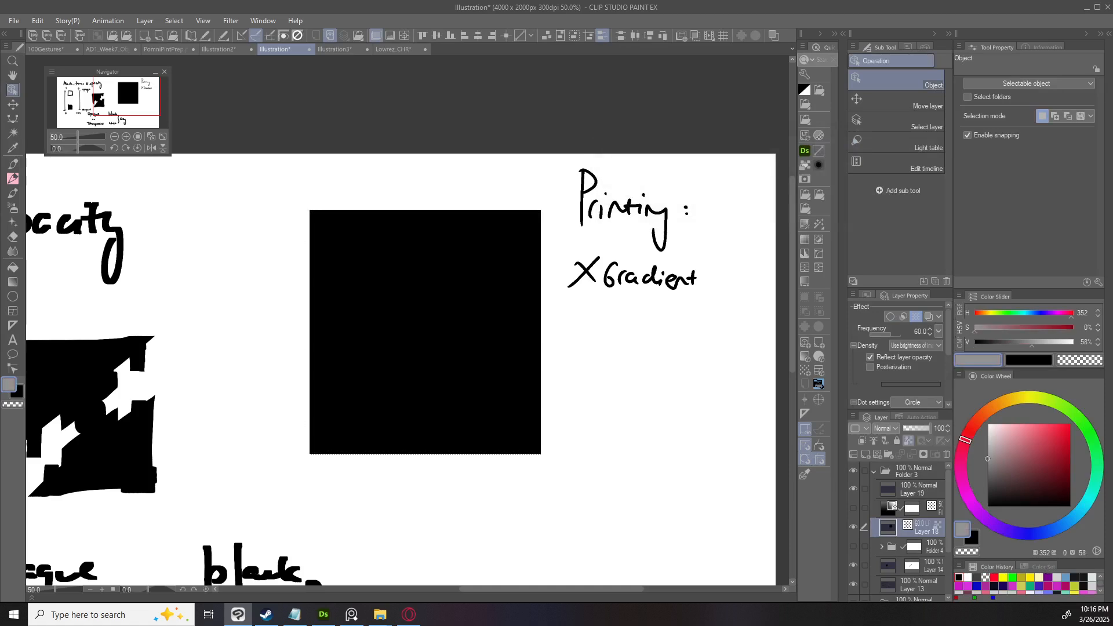
click(987, 468)
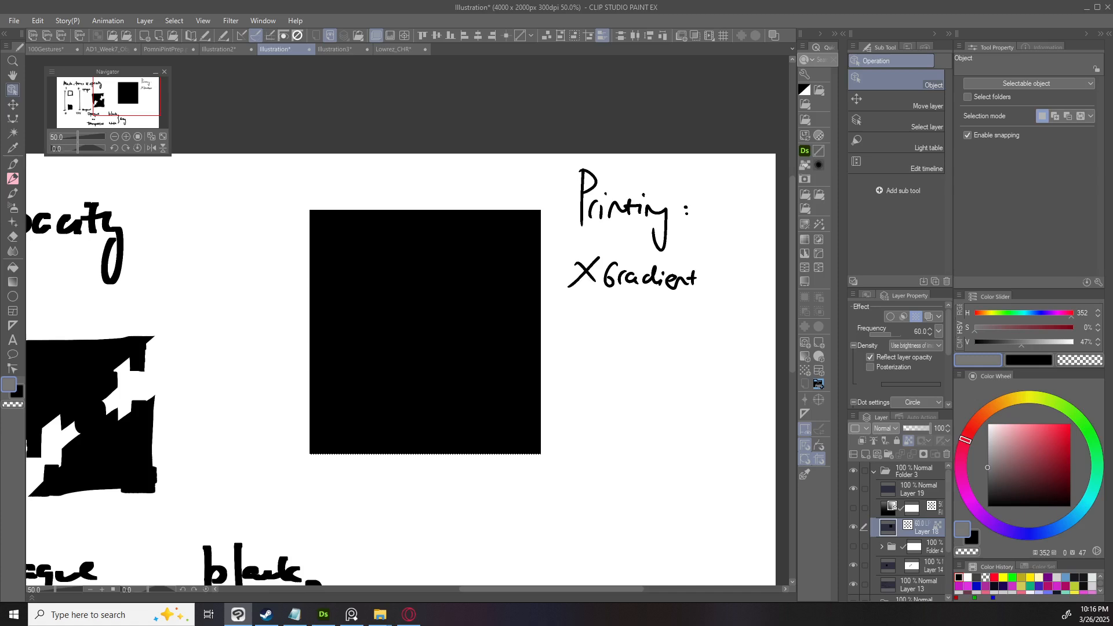
key(alt+Delete)
scroll(482, 356, up, 1)
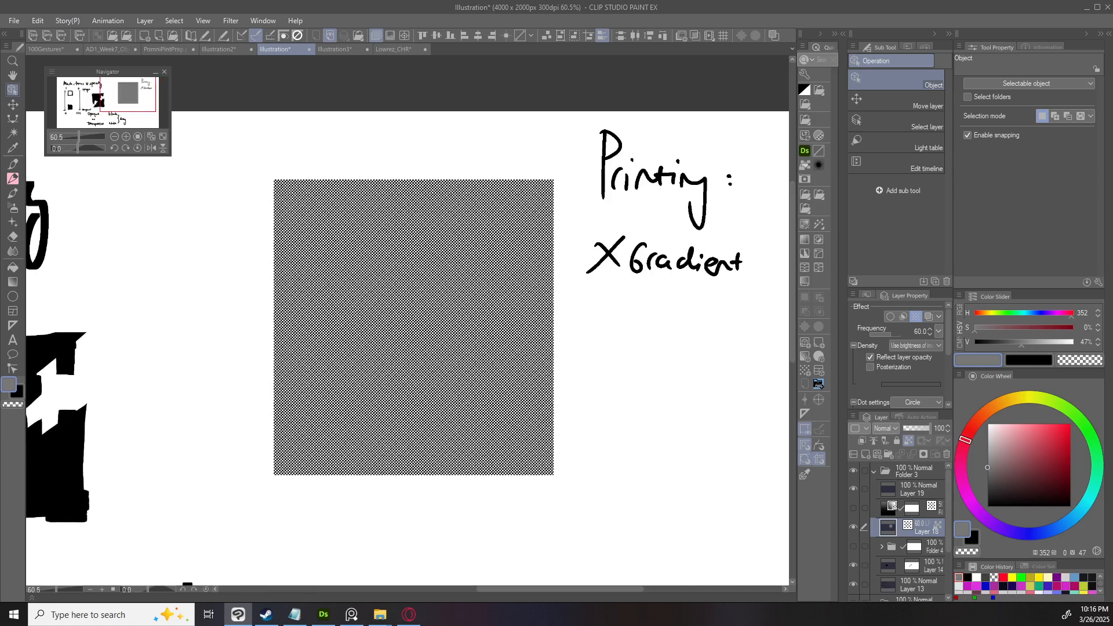
Refill the square with black, raise its luminosity to 50, and reset the drawing color to black.
key(d)
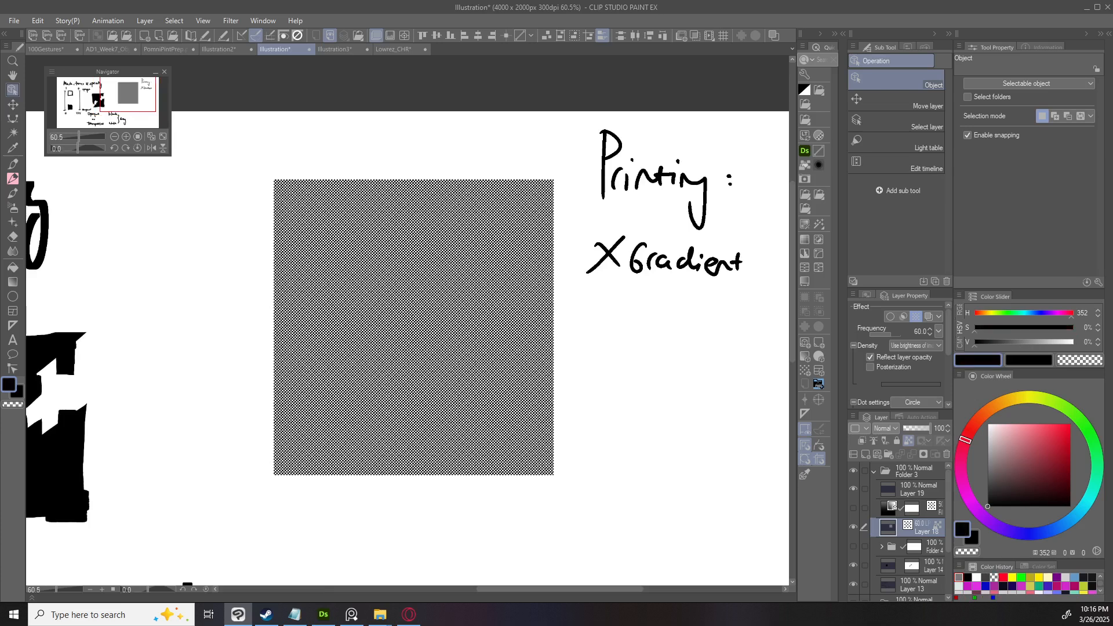
key(ctrl+u)
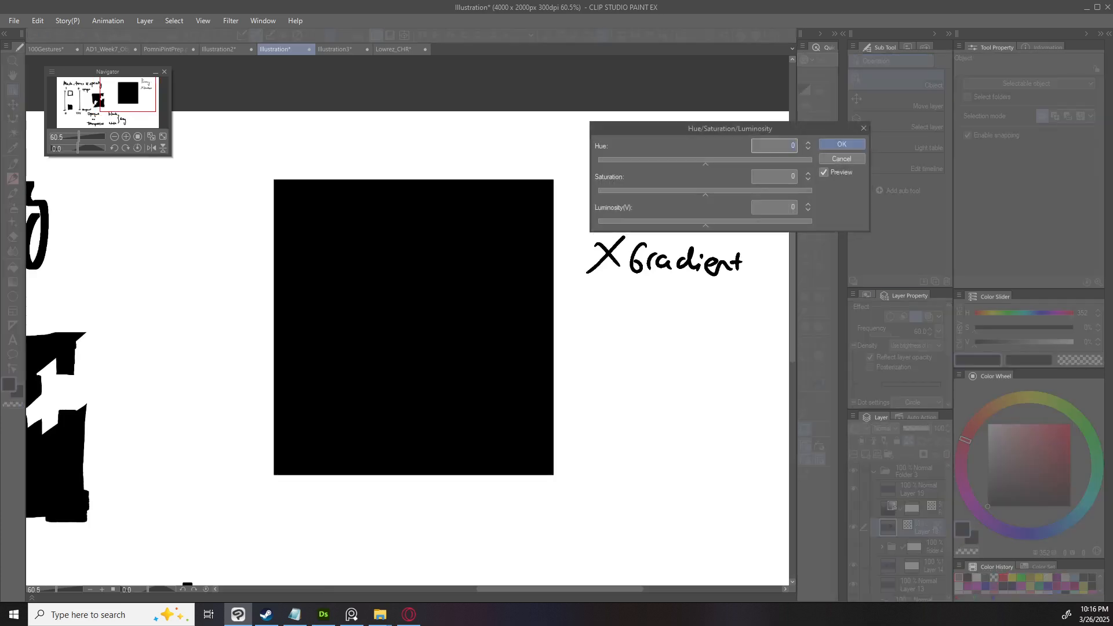
drag(705, 223, 759, 223)
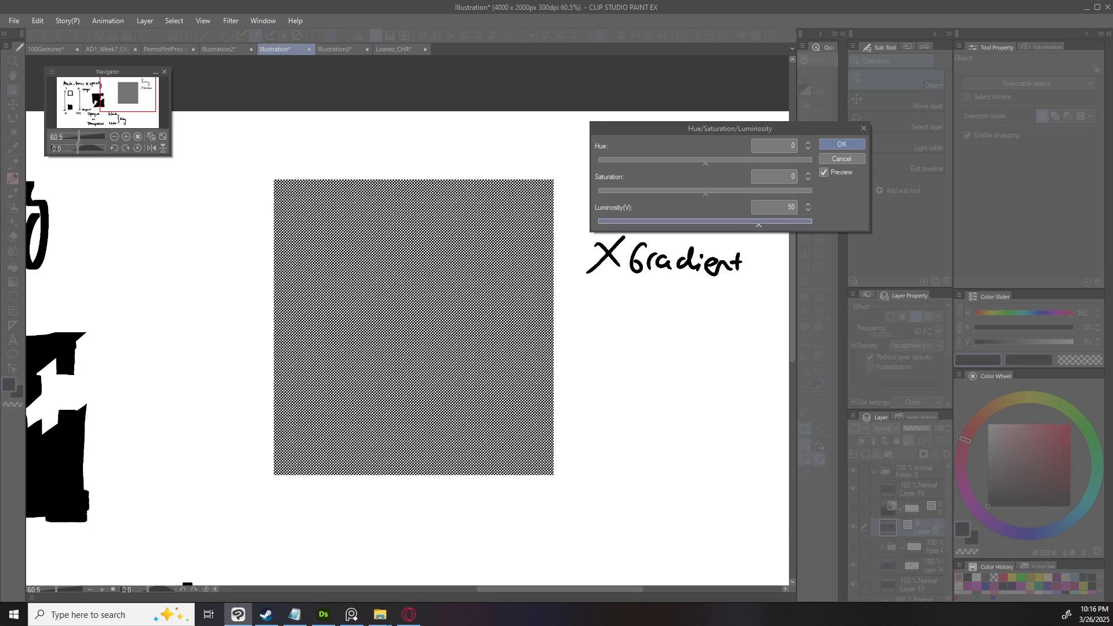
click(841, 144)
scroll(493, 369, down, 4)
mouse_move(471, 382)
mouse_down()
mouse_move(489, 356)
mouse_move(482, 397)
mouse_up()
scroll(489, 356, up, 3)
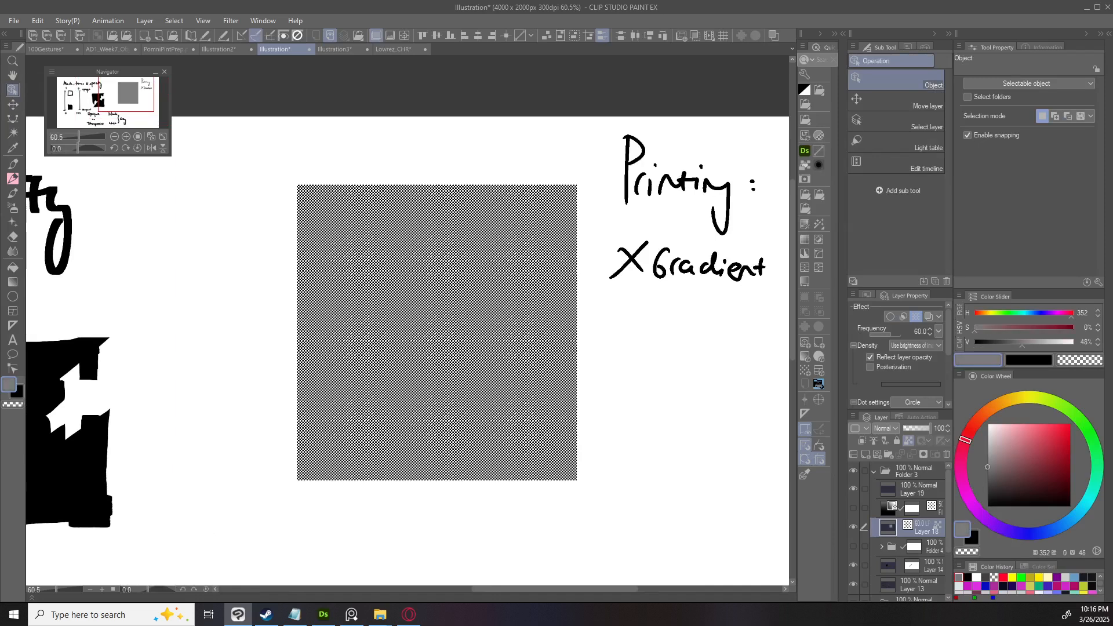
mouse_move(987, 506)
mouse_down()
mouse_move(988, 426)
mouse_move(988, 506)
mouse_up()
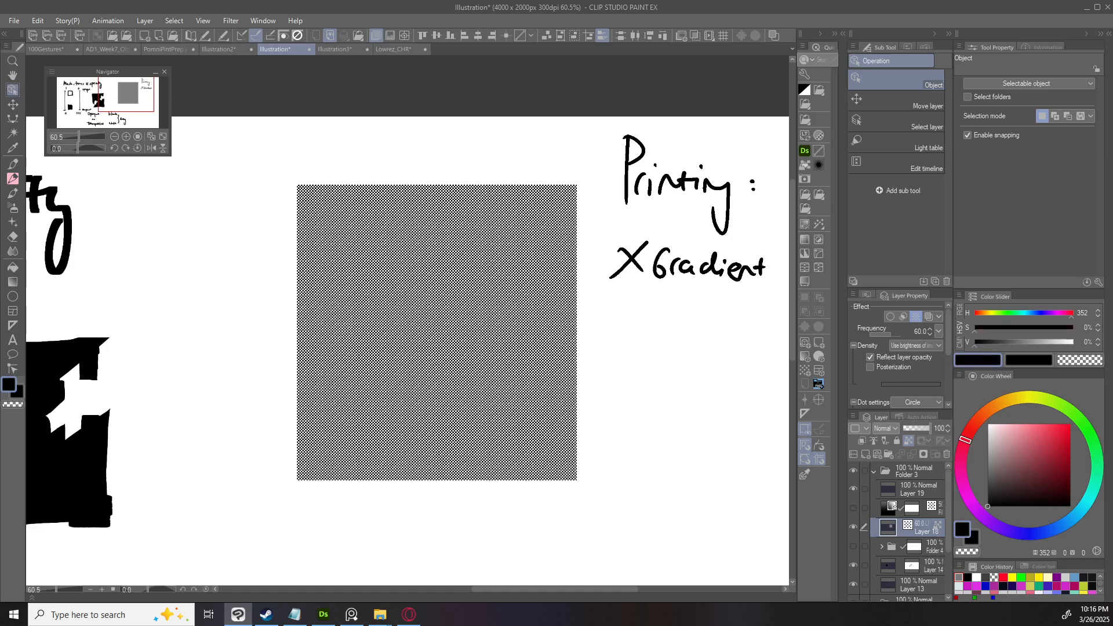
Try tone frequencies of 5.0 and 85.0 on the square, and undo the frequency change.
scroll(483, 346, up, 1)
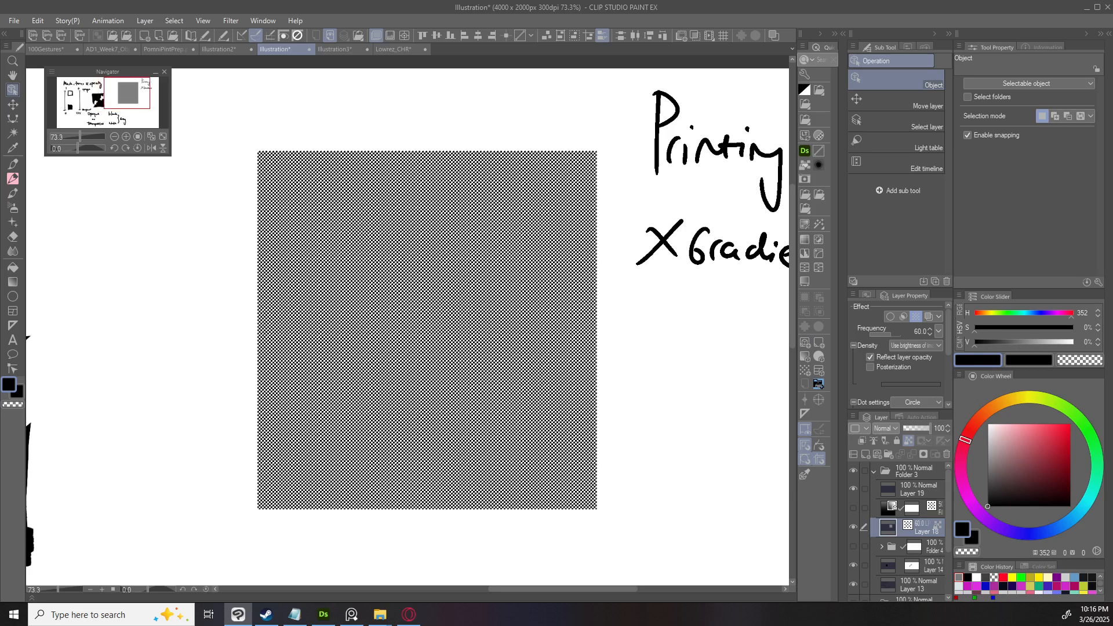
drag(889, 332, 869, 331)
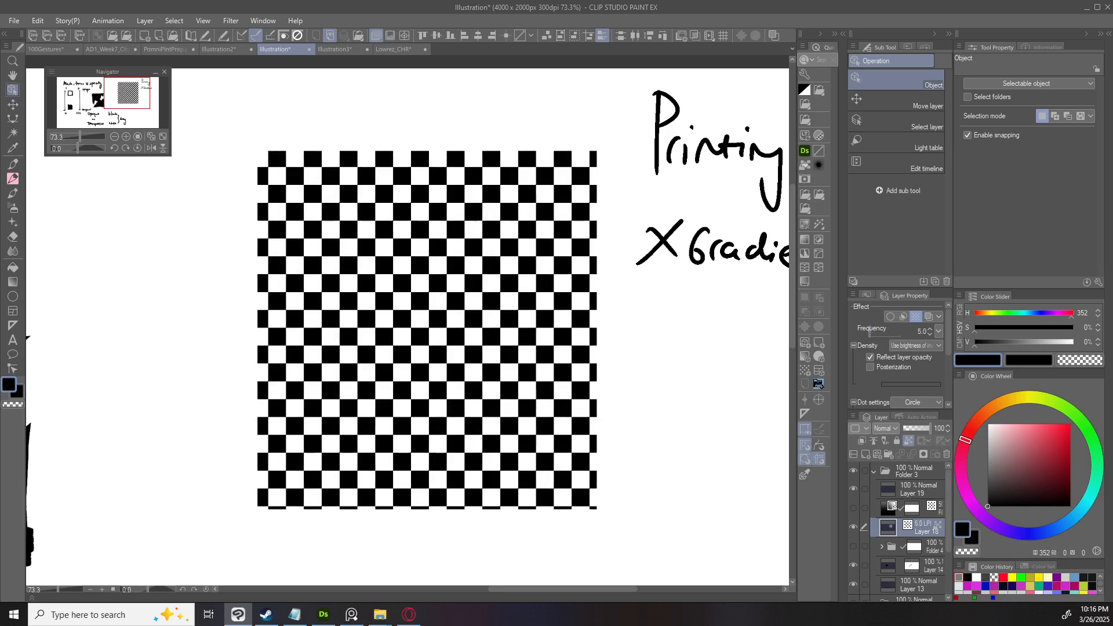
drag(869, 331, 901, 331)
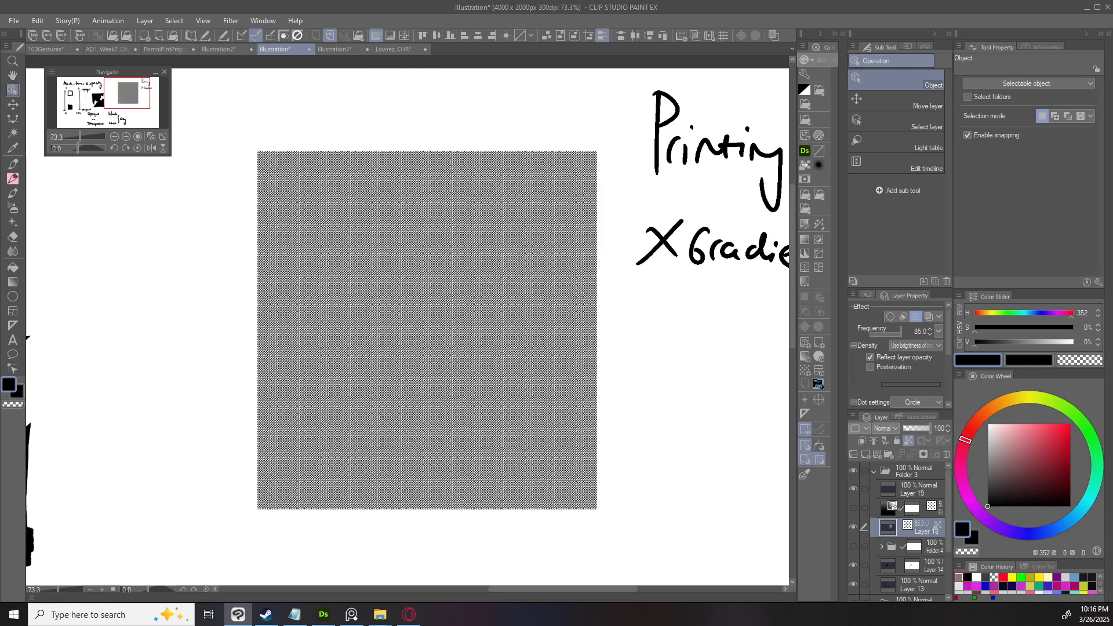
scroll(558, 351, up, 2)
key(ctrl+z)
scroll(558, 352, down, 2)
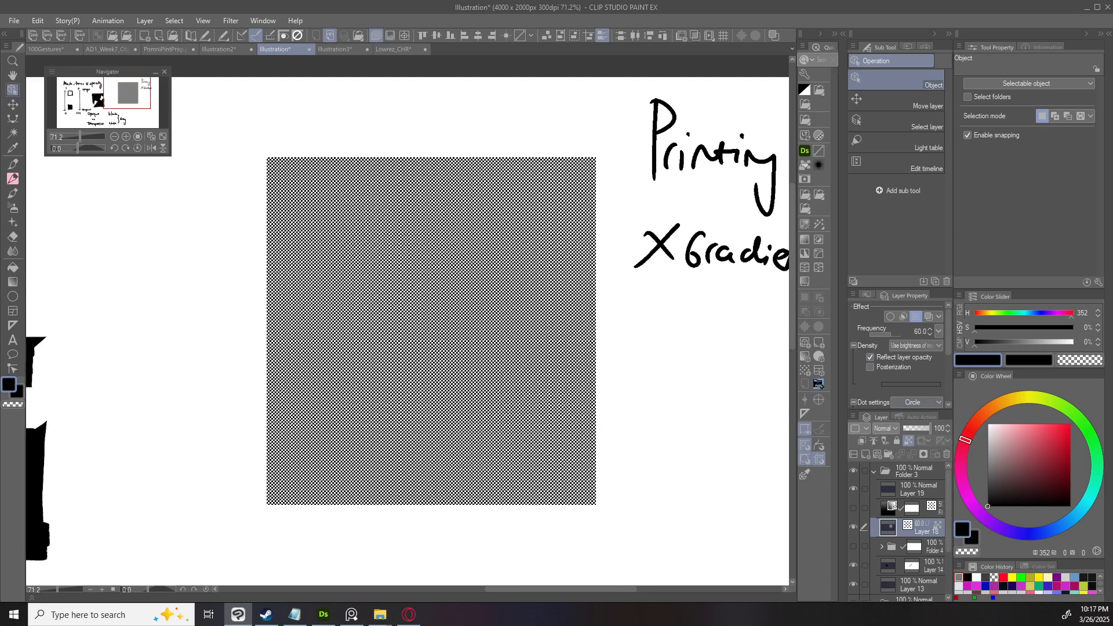
Change the square's tone dots from Circle to Line and lower the frequency to 27.2.
click(916, 402)
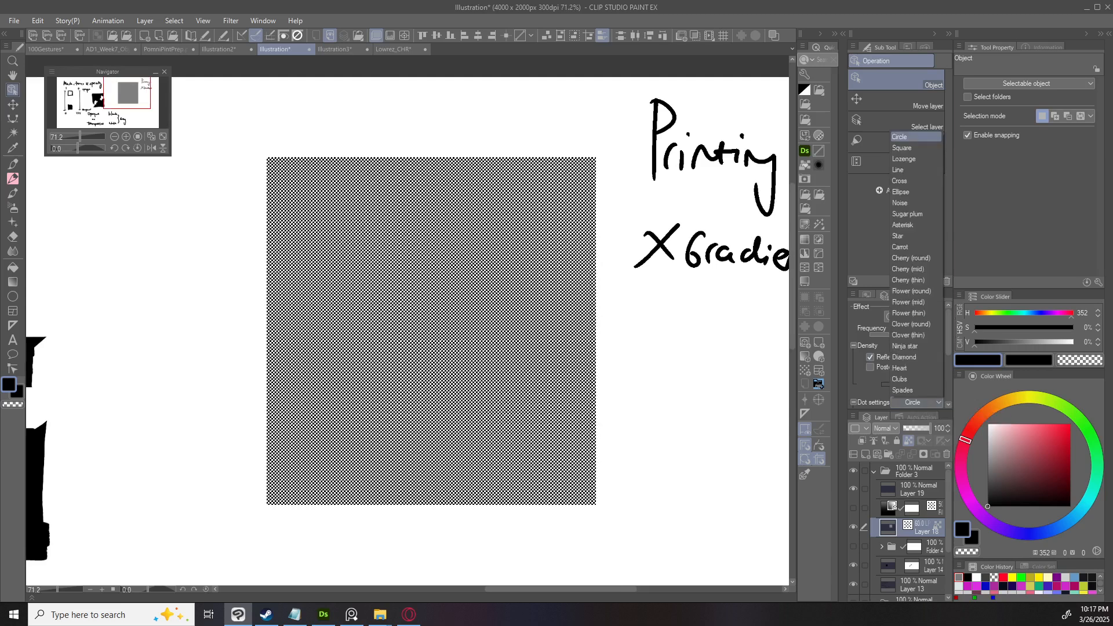
click(916, 169)
scroll(554, 288, up, 2)
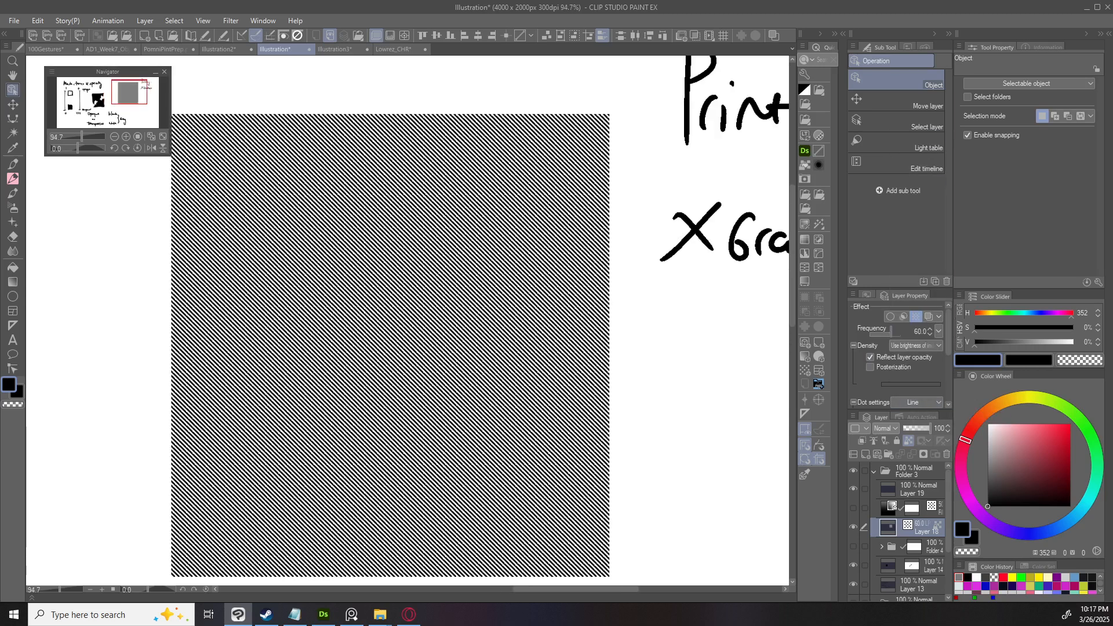
drag(891, 334, 877, 334)
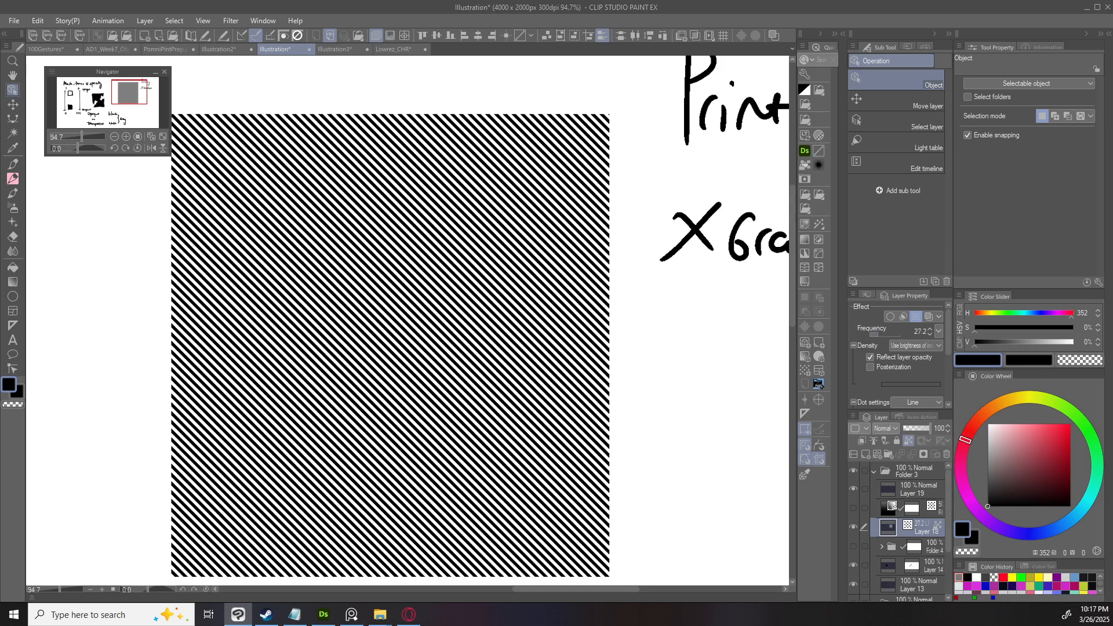
scroll(481, 317, down, 2)
Try lowering the line-toned square's luminosity to -80 to vary the line thickness, and cancel the adjustment.
click(854, 527)
click(853, 526)
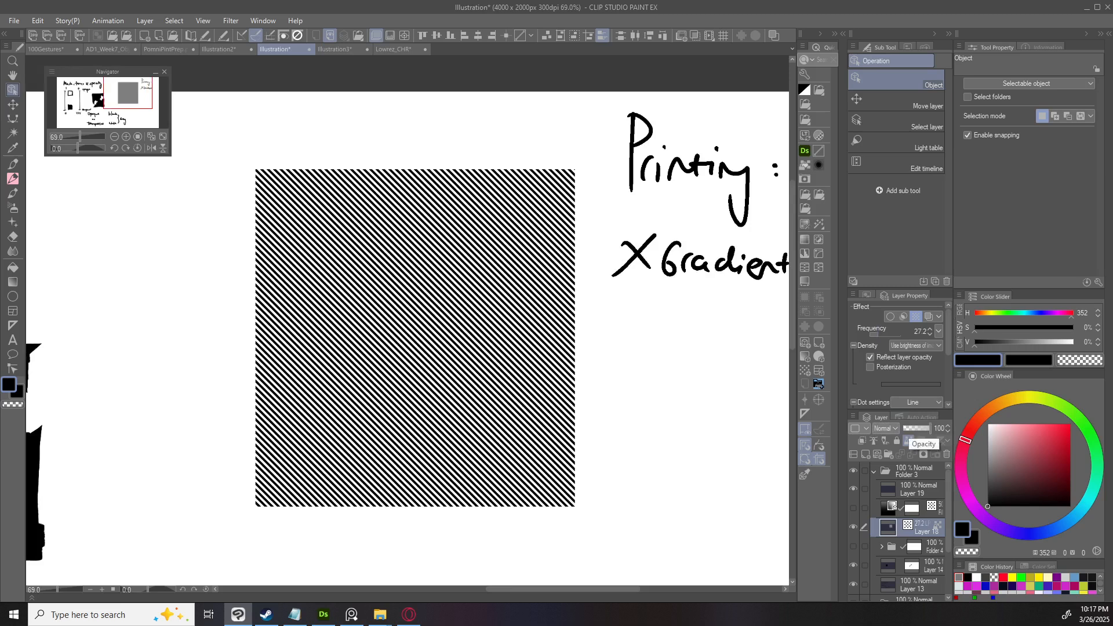
key(ctrl+u)
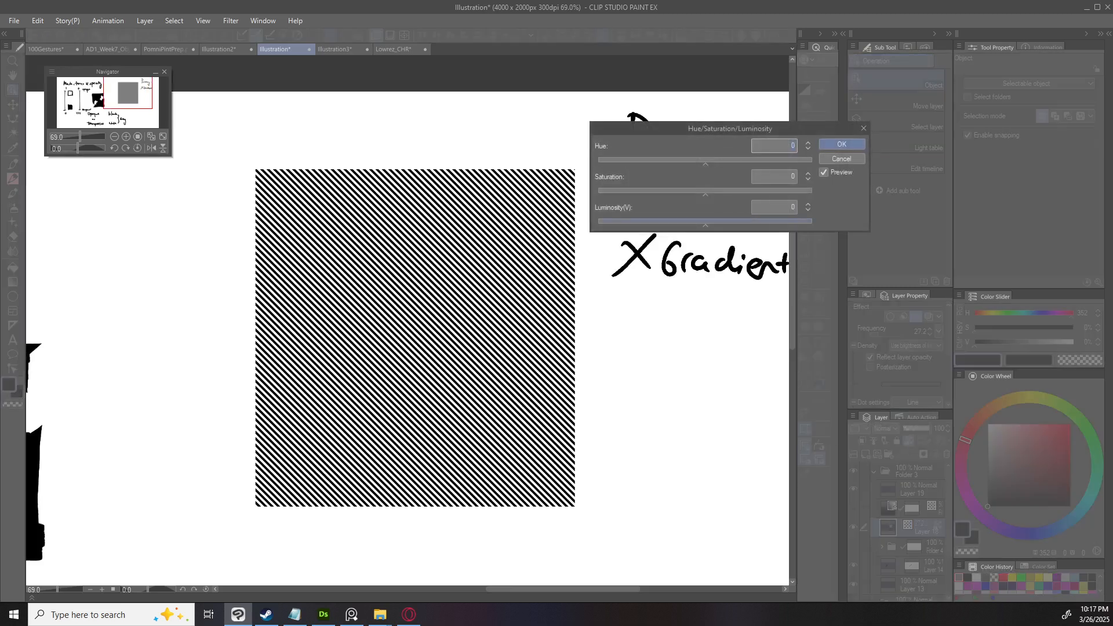
click(655, 221)
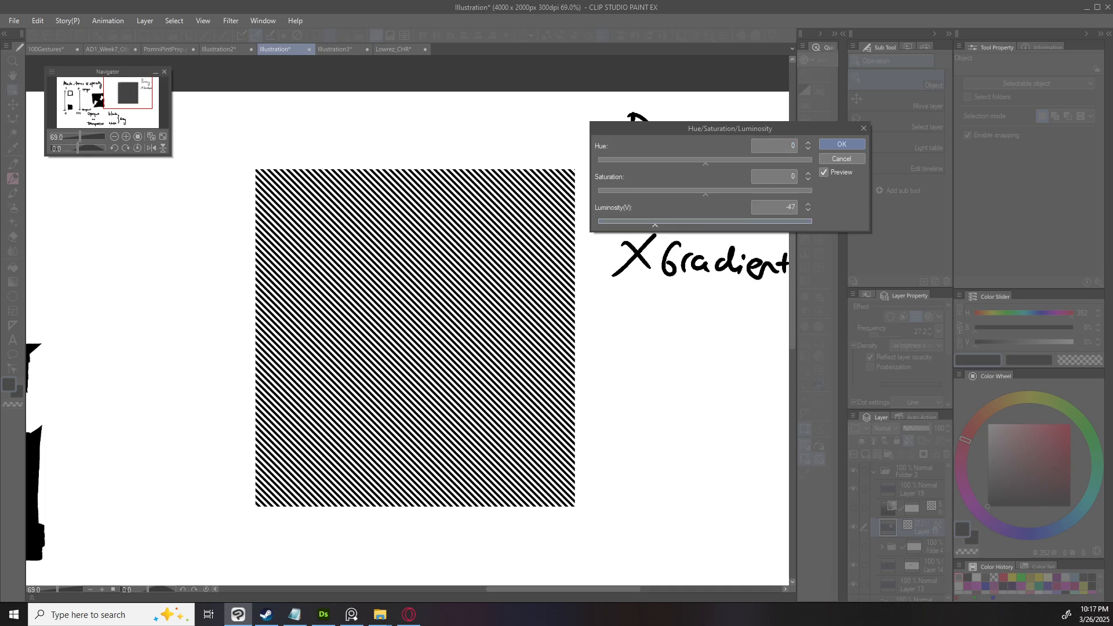
drag(616, 221, 620, 222)
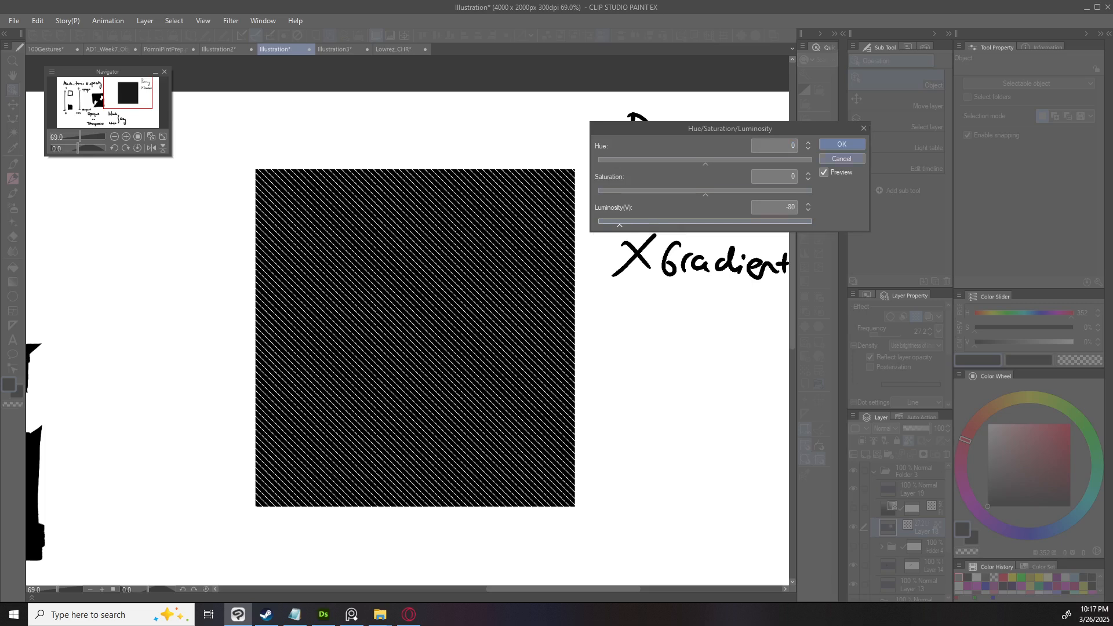
key(Escape)
Try lowering the line-toned layer's opacity to 49, and undo the opacity change.
click(917, 428)
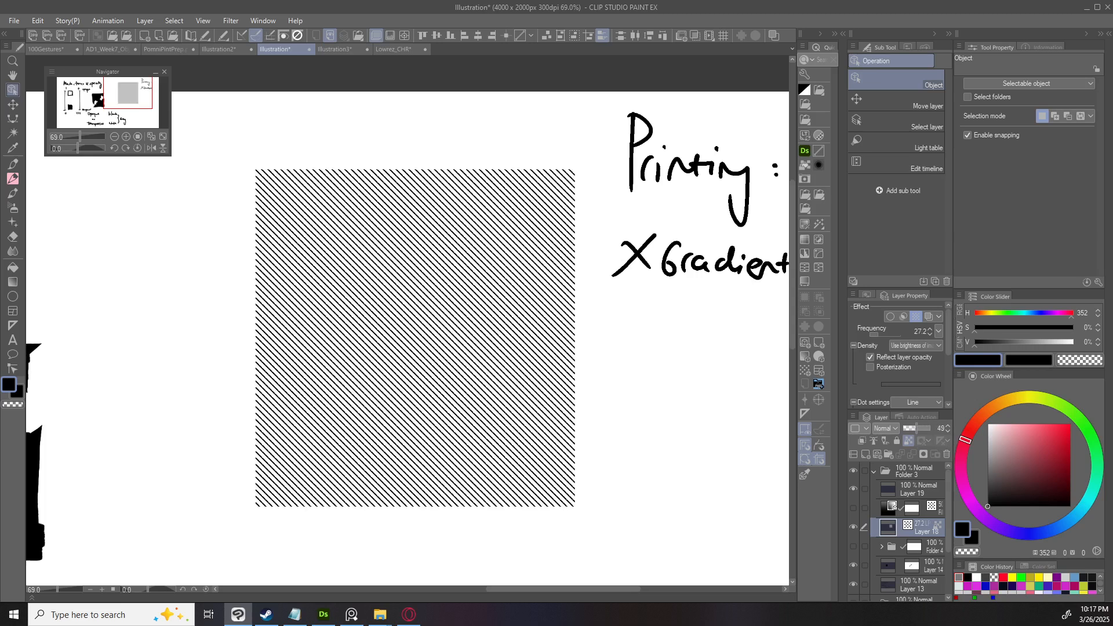
drag(916, 428, 907, 428)
key(ctrl+z)
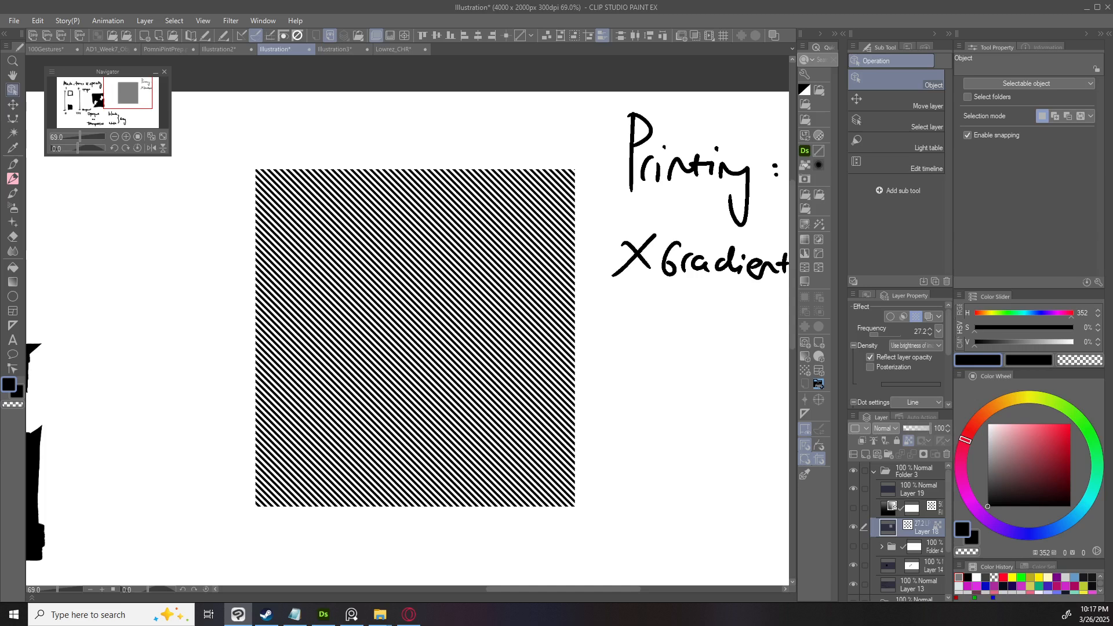
Unlock the square layer's transparent pixels, apply a Gaussian blur of strength 129.00, and examine the softened line-tone edges.
scroll(564, 429, down, 2)
scroll(515, 421, up, 3)
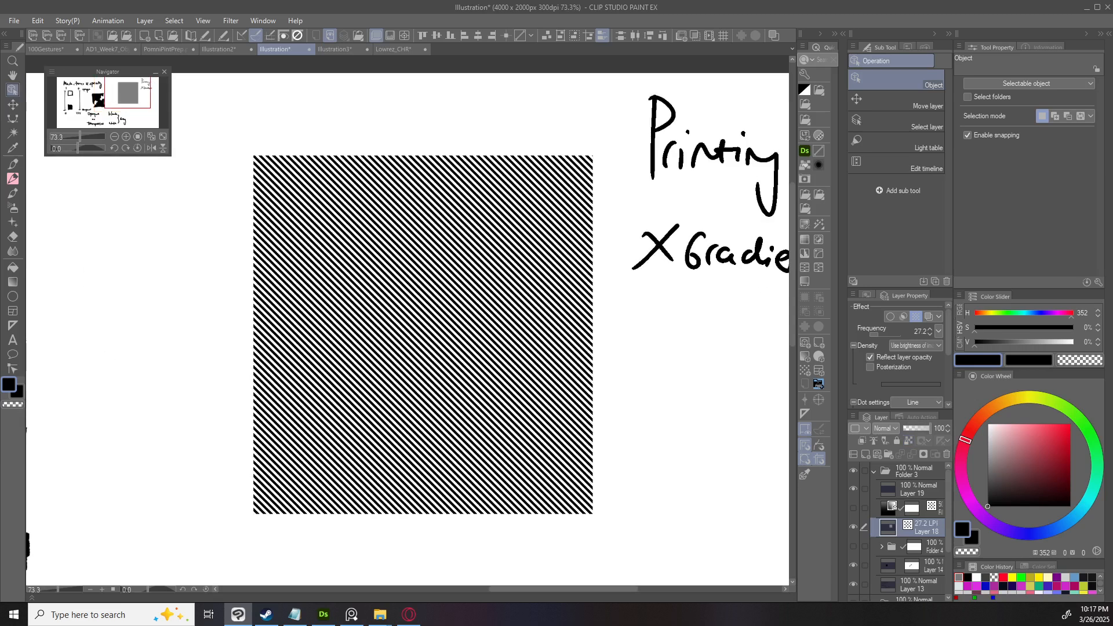
key(ctrl+shift+g)
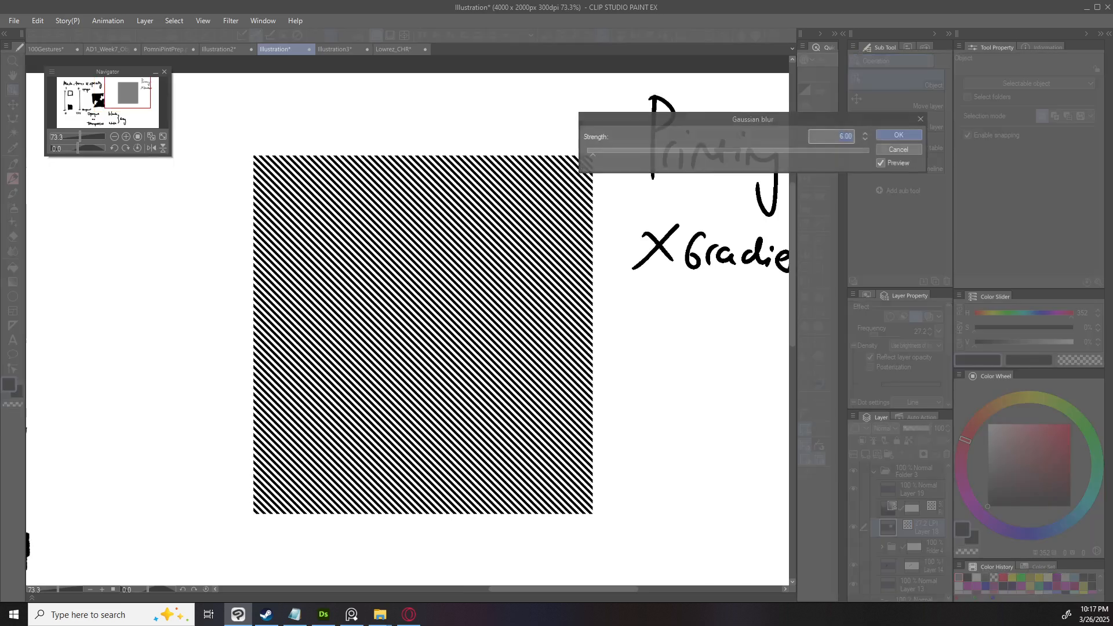
click(694, 151)
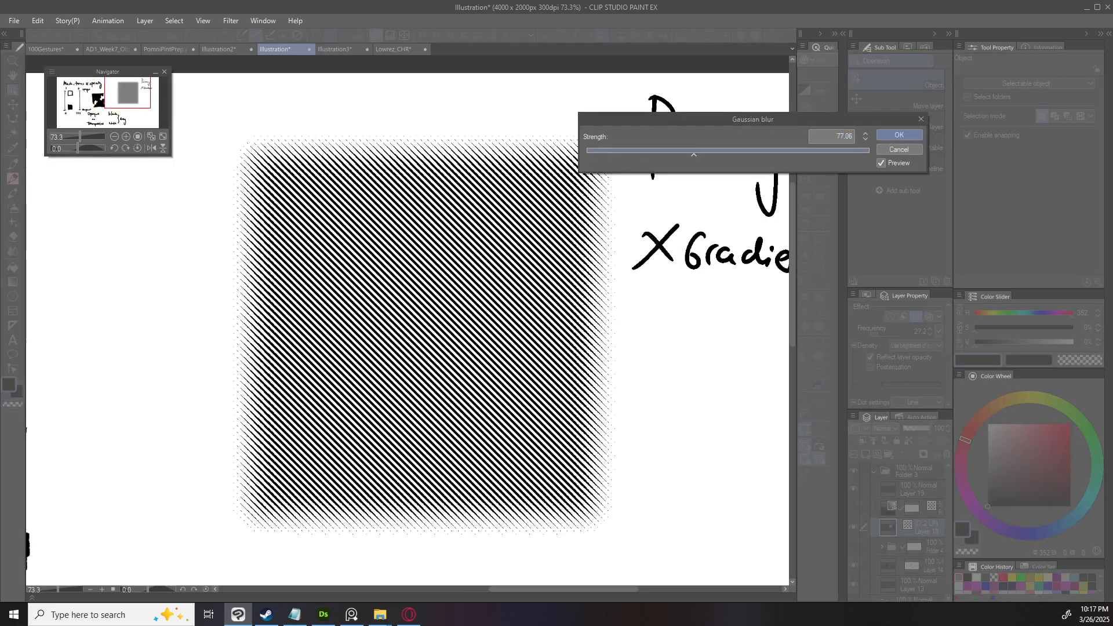
drag(693, 152, 768, 152)
scroll(596, 406, up, 3)
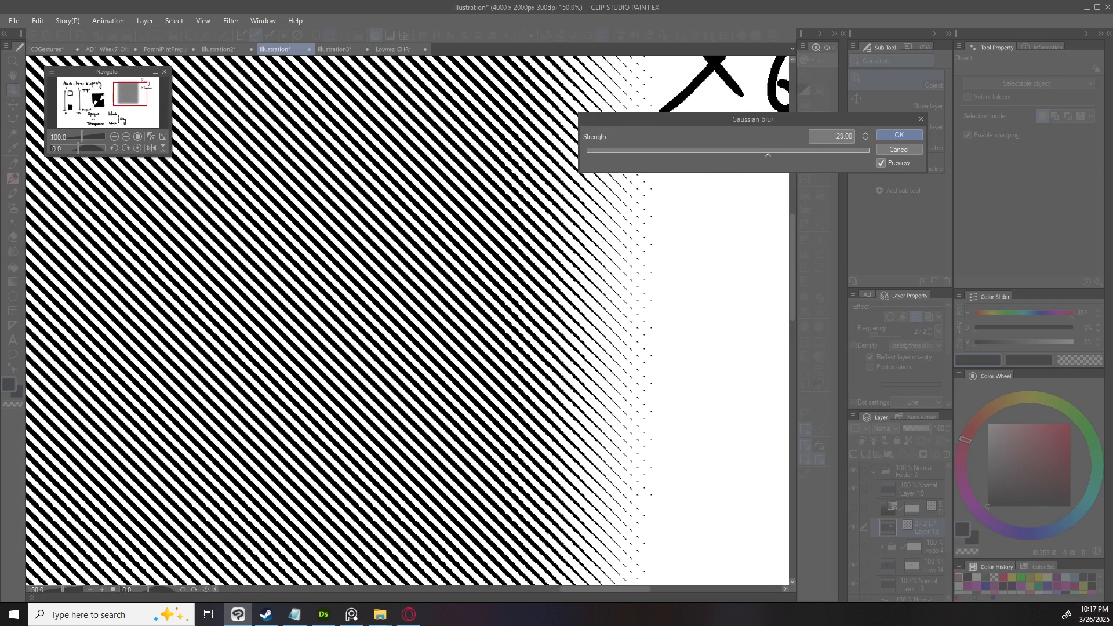
scroll(596, 394, down, 4)
scroll(596, 371, up, 4)
scroll(596, 371, down, 5)
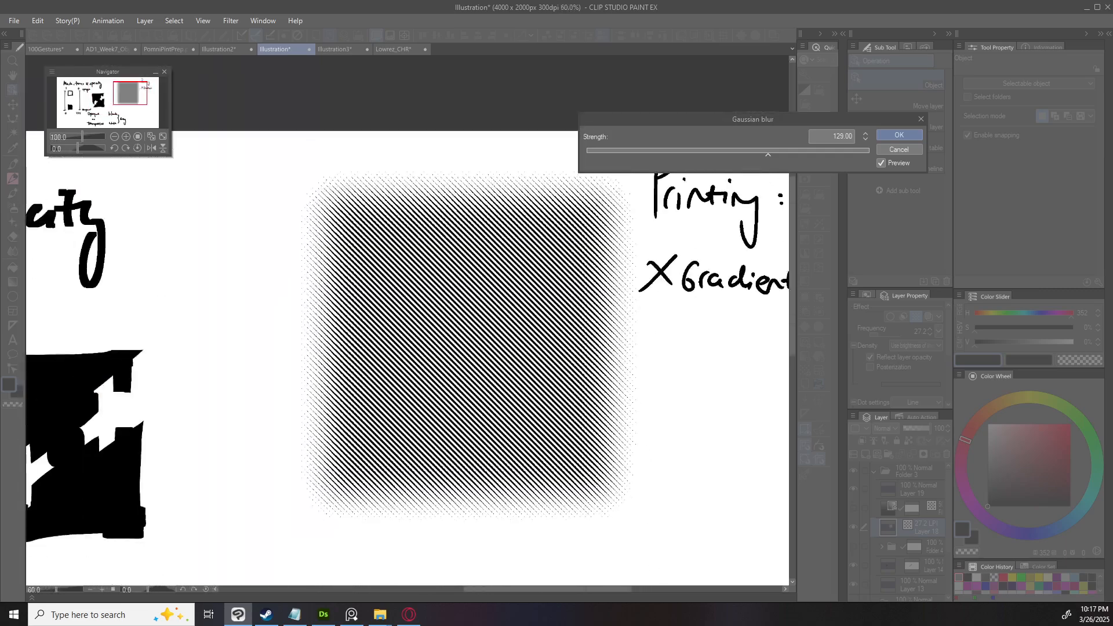
key(Return)
drag(596, 371, 534, 376)
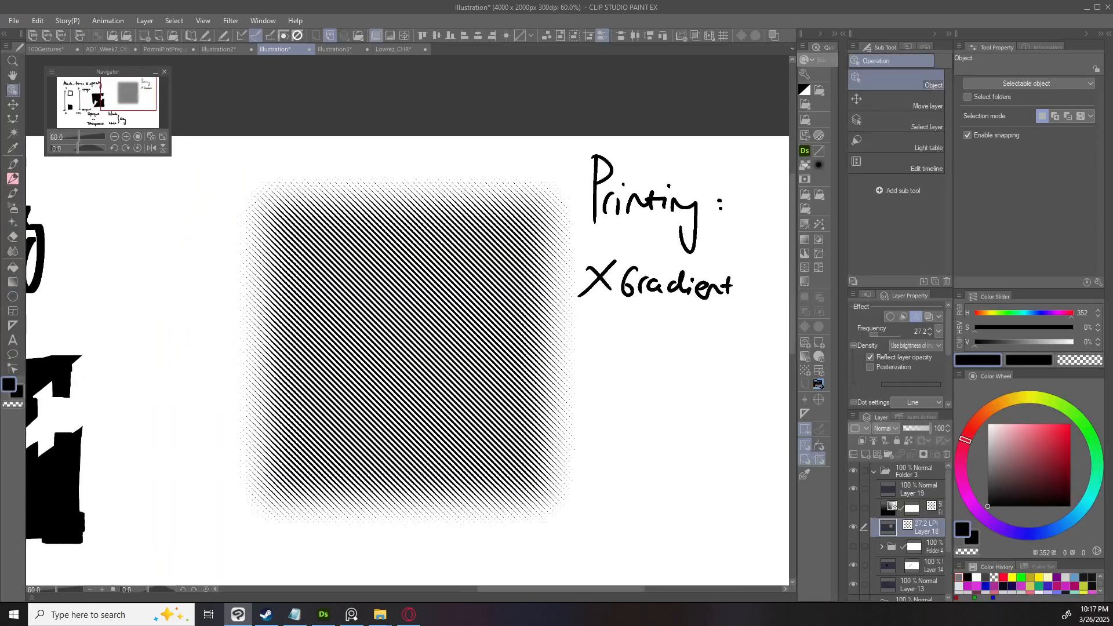
Set the line-toned square's tone frequency to 36.1.
click(888, 332)
click(896, 332)
click(872, 332)
click(881, 333)
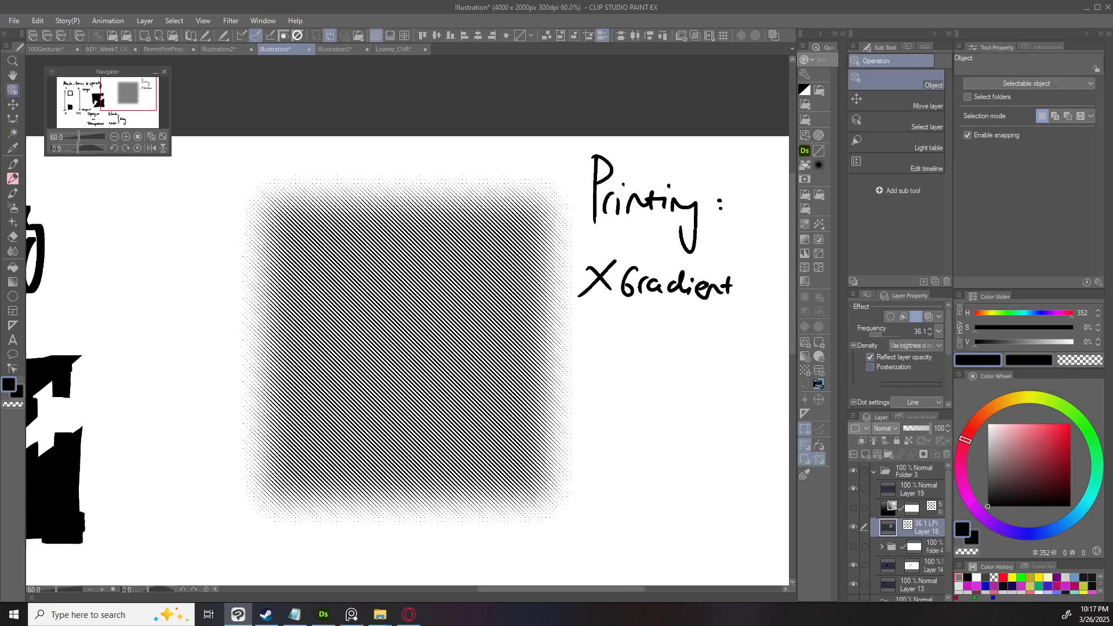
Set the square's line tone angle to 120.
click(870, 366)
click(870, 367)
scroll(898, 348, down, 3)
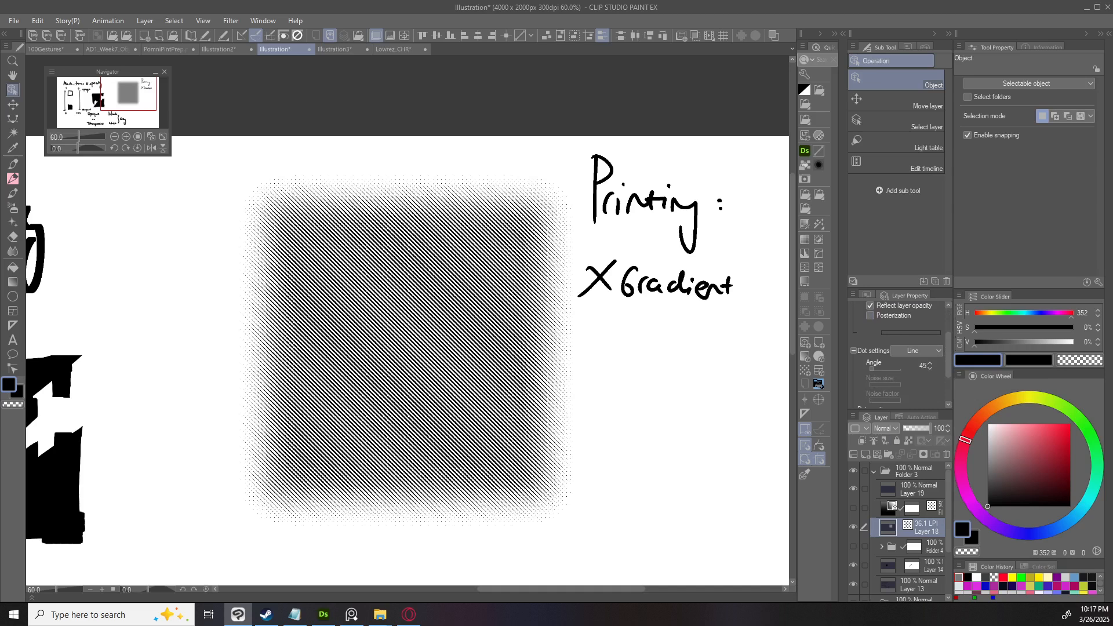
drag(873, 369, 879, 369)
scroll(464, 376, down, 1)
scroll(464, 377, up, 1)
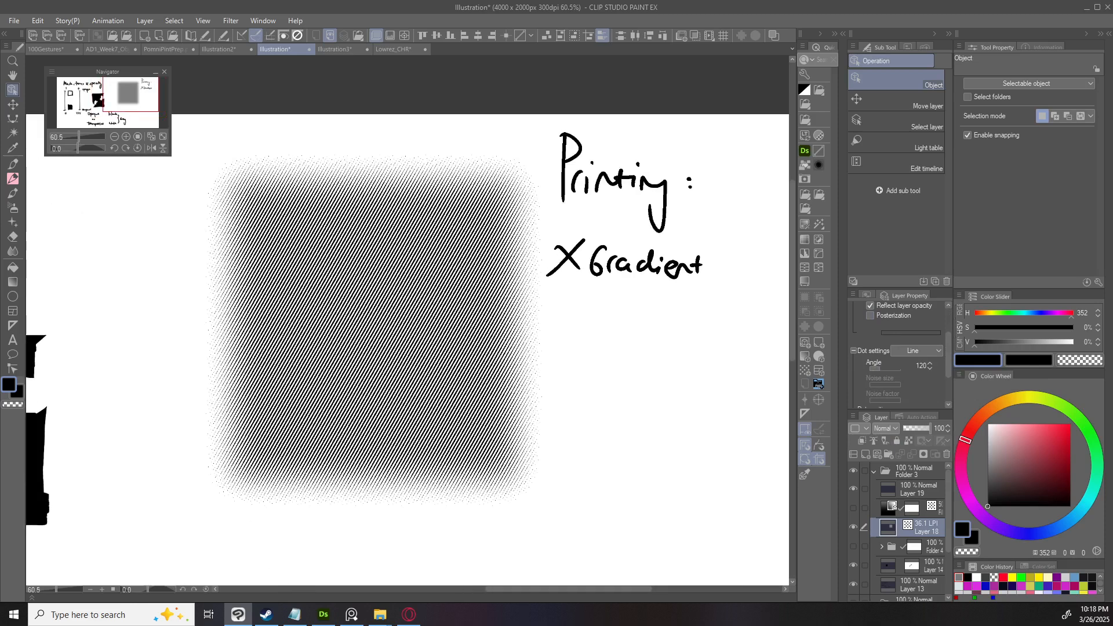
Try darkening the line-toned square with Level Correction by moving the shadow input point past the midtones, and undo the correction.
key(ctrl+l)
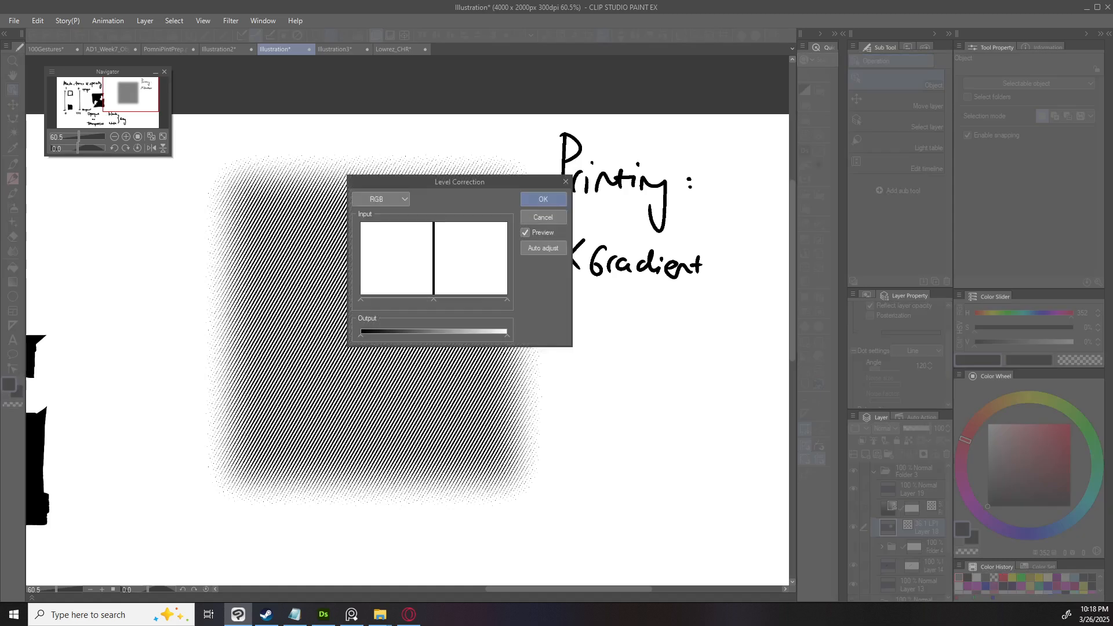
drag(360, 300, 480, 299)
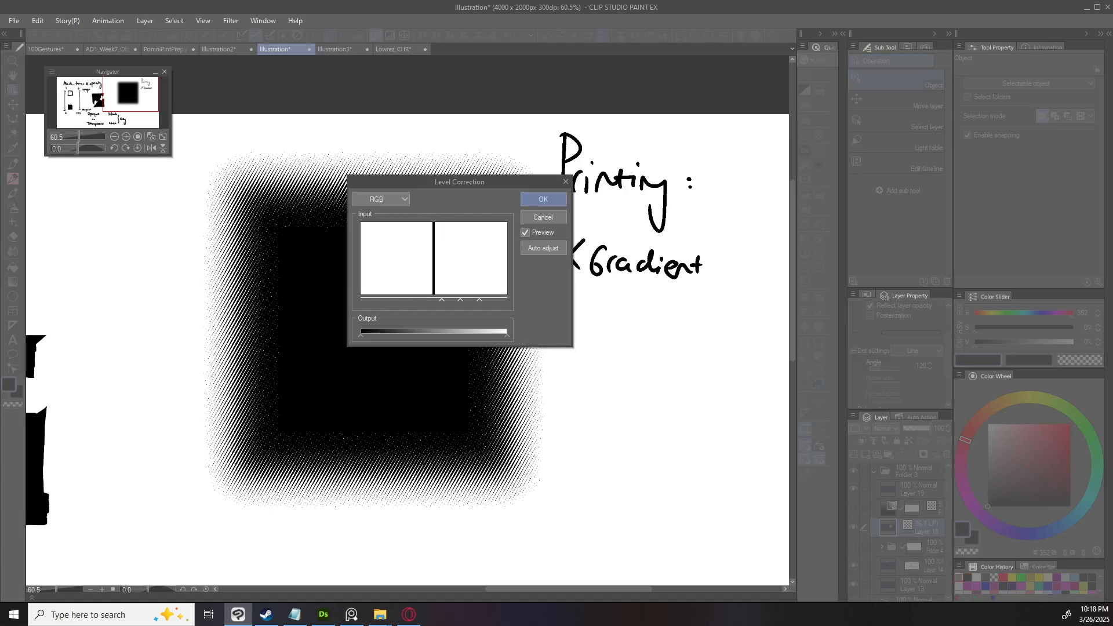
click(543, 199)
drag(543, 199, 552, 224)
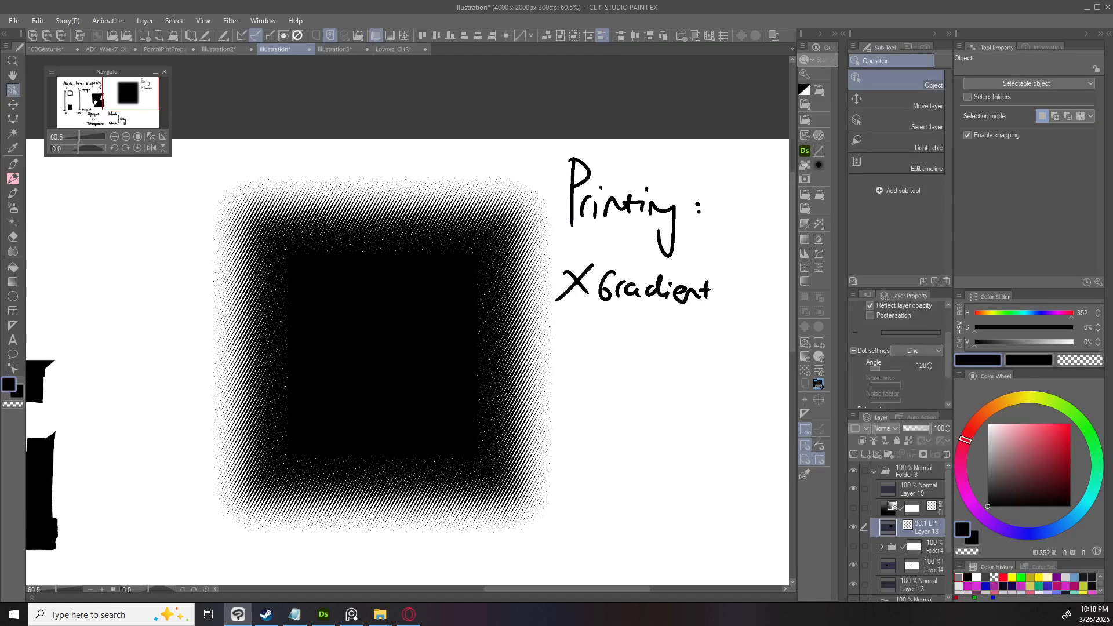
scroll(452, 402, up, 2)
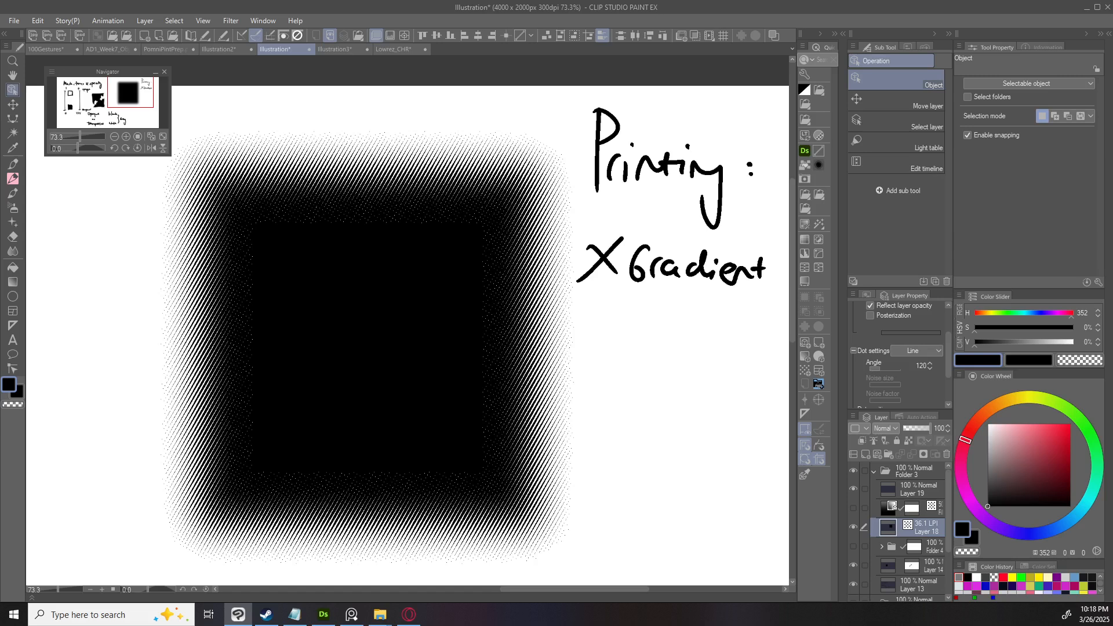
key(ctrl+z)
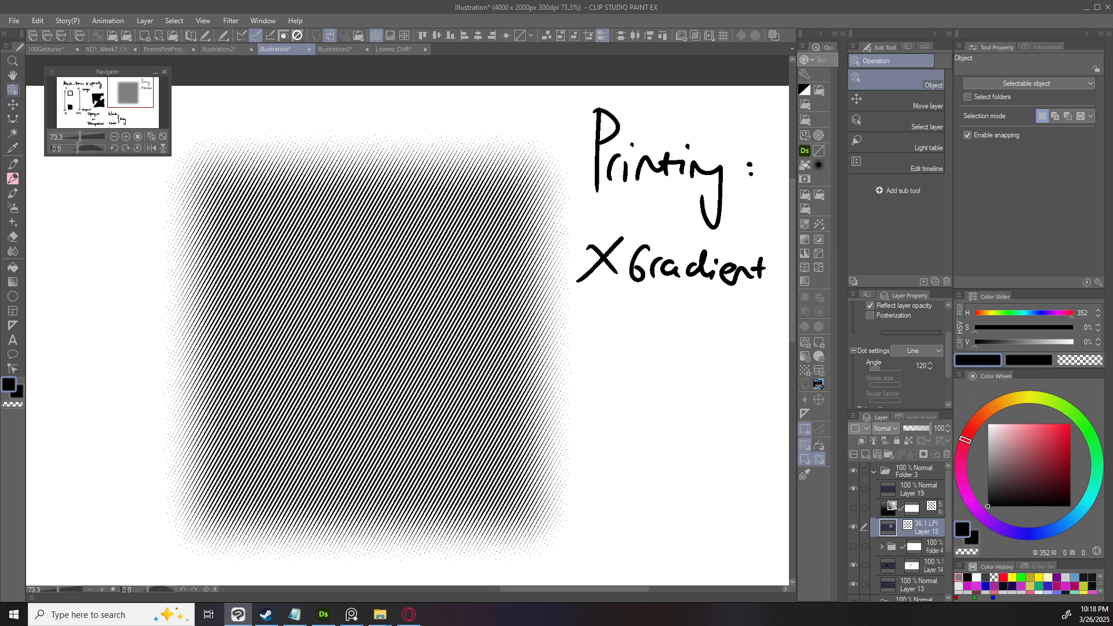
Paint solid black strokes over the middle of the line-toned square with the Square Brush.
key(b)
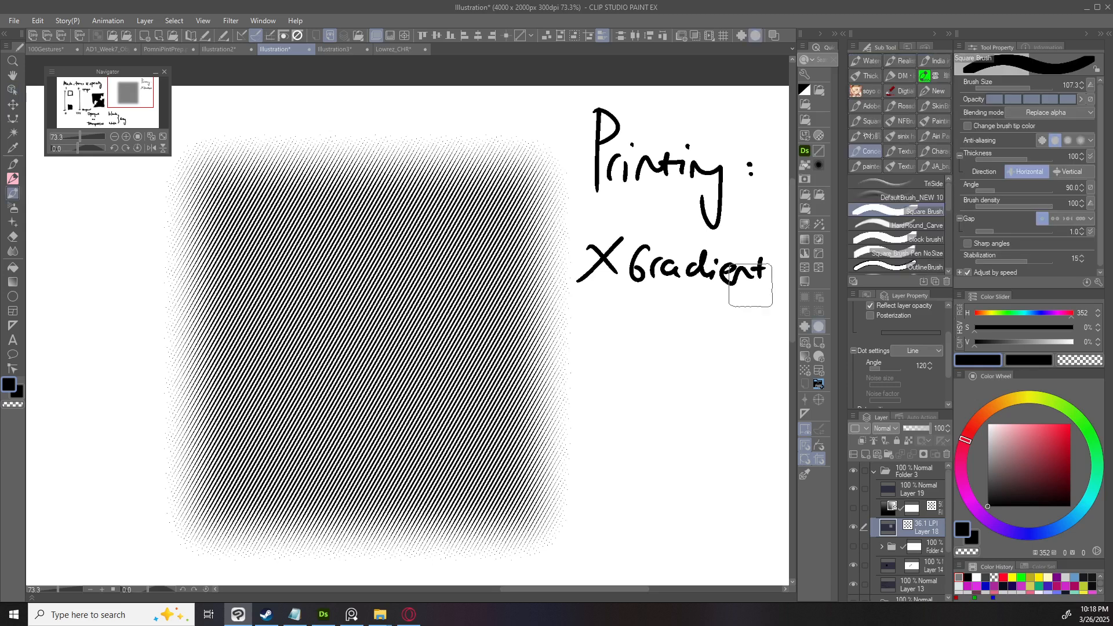
drag(405, 335, 401, 370)
mouse_move(432, 233)
mouse_down()
mouse_move(404, 382)
mouse_move(448, 284)
mouse_move(438, 329)
mouse_move(420, 345)
mouse_up()
key(ctrl+z)
mouse_move(444, 259)
mouse_down()
mouse_move(333, 348)
mouse_move(342, 414)
mouse_move(398, 363)
mouse_up()
mouse_move(402, 285)
mouse_down()
mouse_move(342, 249)
mouse_move(323, 268)
mouse_move(333, 300)
mouse_move(313, 341)
mouse_up()
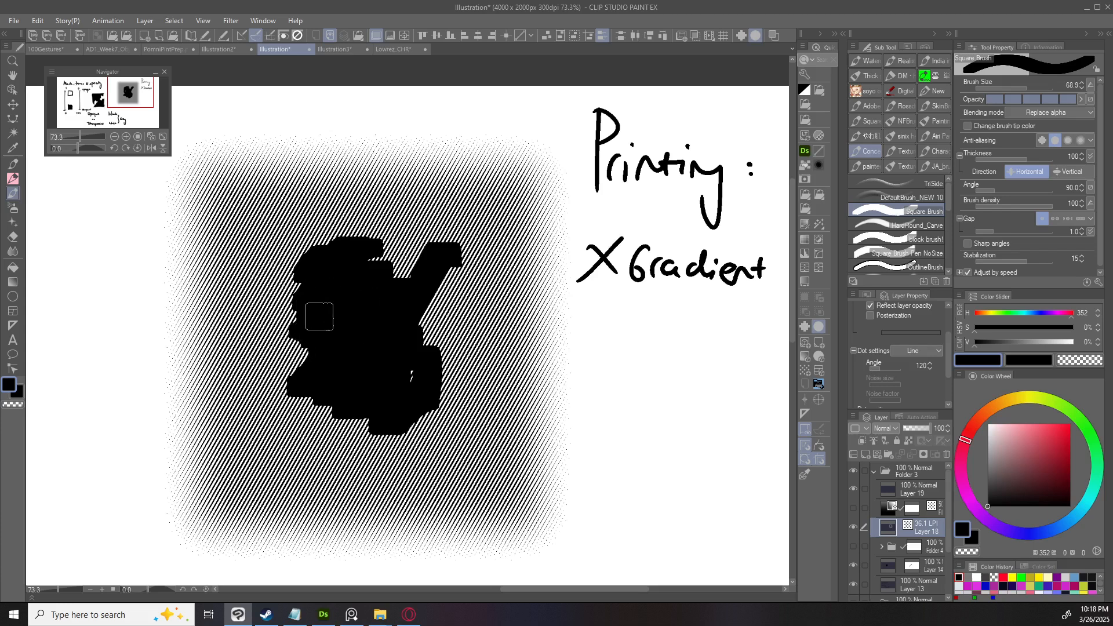
Set the colour to a dark grey with 15% value and paint strokes partly over the black patch.
drag(988, 506, 987, 495)
mouse_move(460, 305)
mouse_down()
mouse_move(466, 334)
mouse_move(443, 288)
mouse_move(409, 300)
mouse_move(409, 345)
mouse_move(456, 354)
mouse_move(459, 396)
mouse_move(411, 381)
mouse_move(370, 419)
mouse_move(381, 447)
mouse_move(410, 353)
mouse_move(385, 356)
mouse_move(419, 296)
mouse_move(404, 289)
mouse_move(444, 235)
mouse_up()
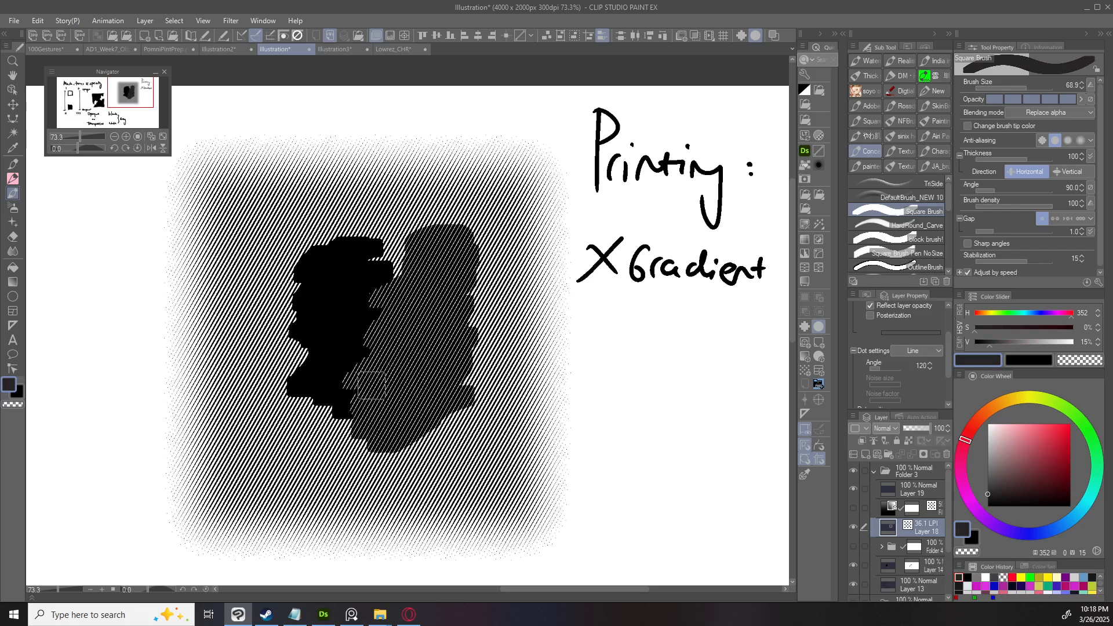
drag(371, 385, 350, 417)
mouse_move(477, 384)
mouse_down()
mouse_move(463, 398)
mouse_move(489, 387)
mouse_up()
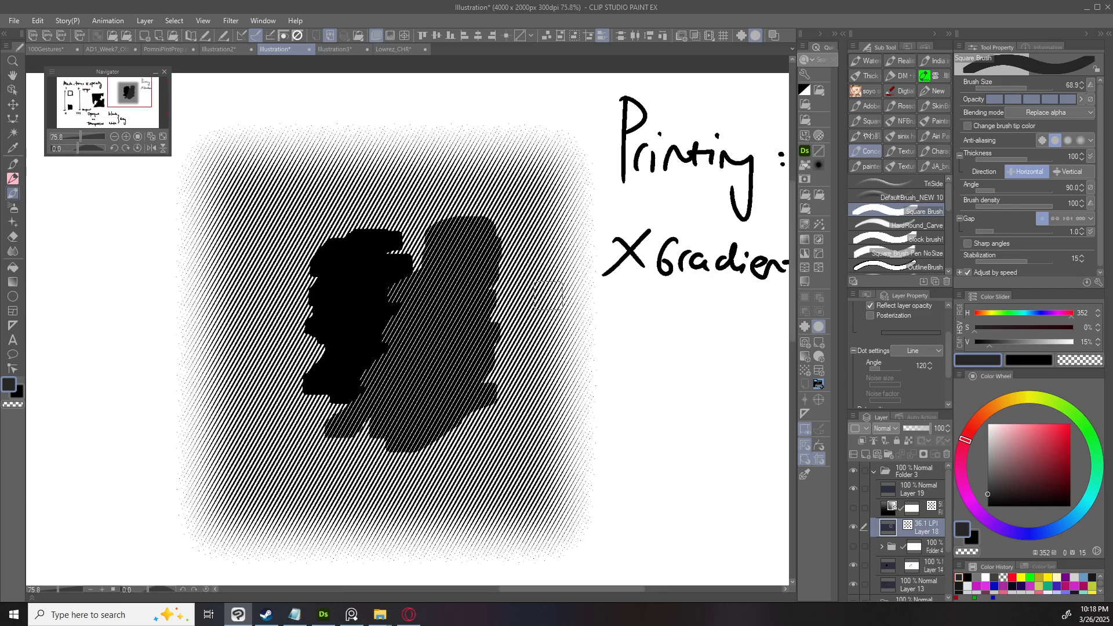
drag(594, 374, 571, 375)
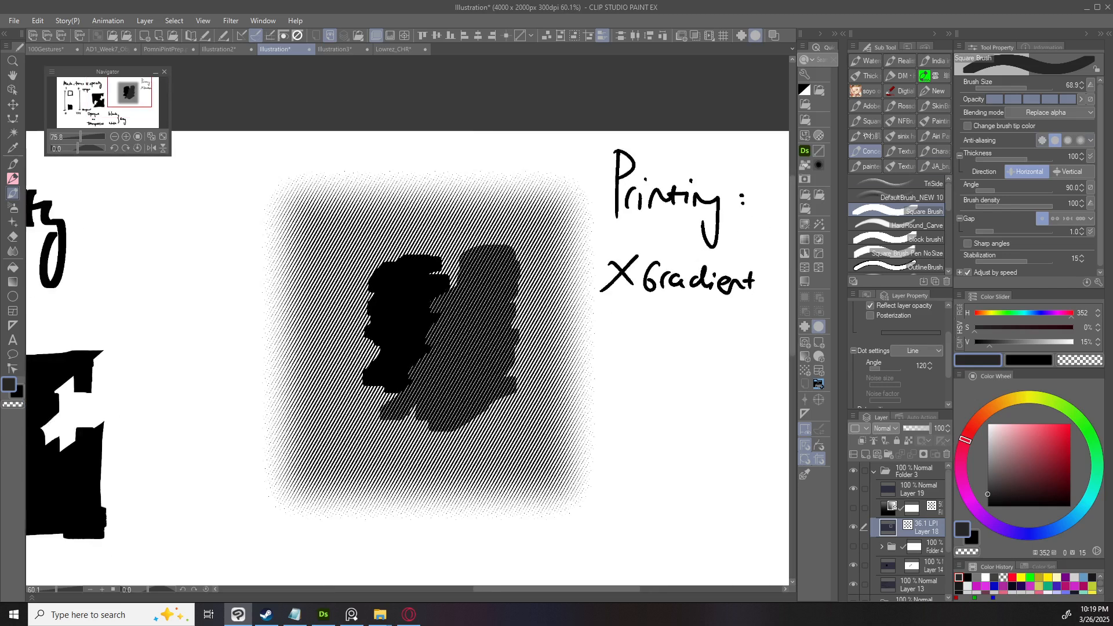
drag(648, 332, 597, 307)
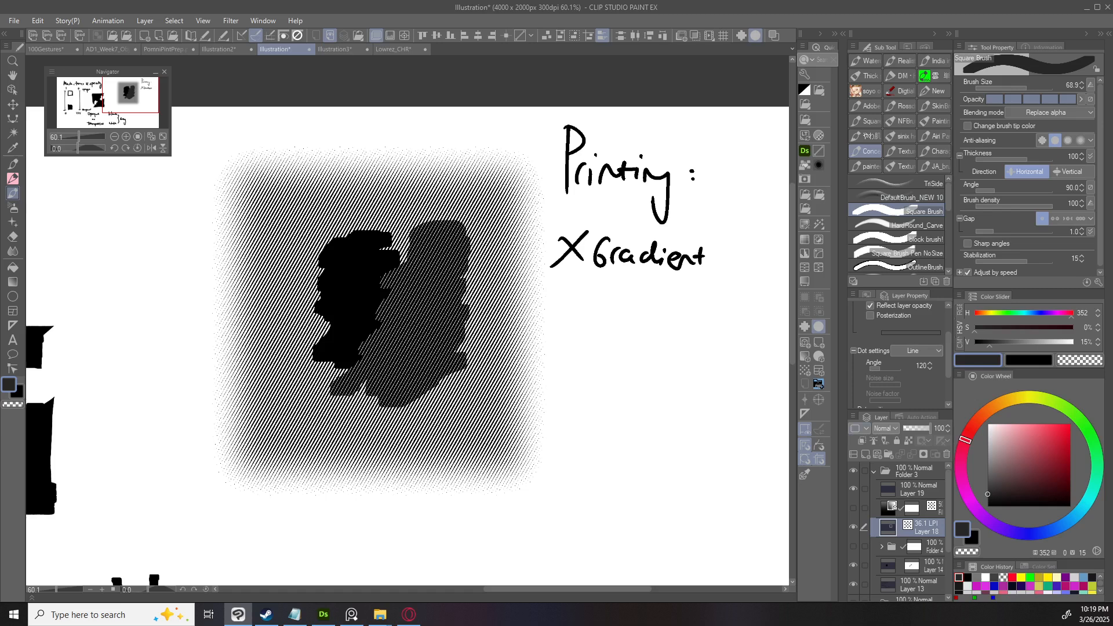
Add a layer mask to the toned square and set the tone effect range to Image.
click(923, 454)
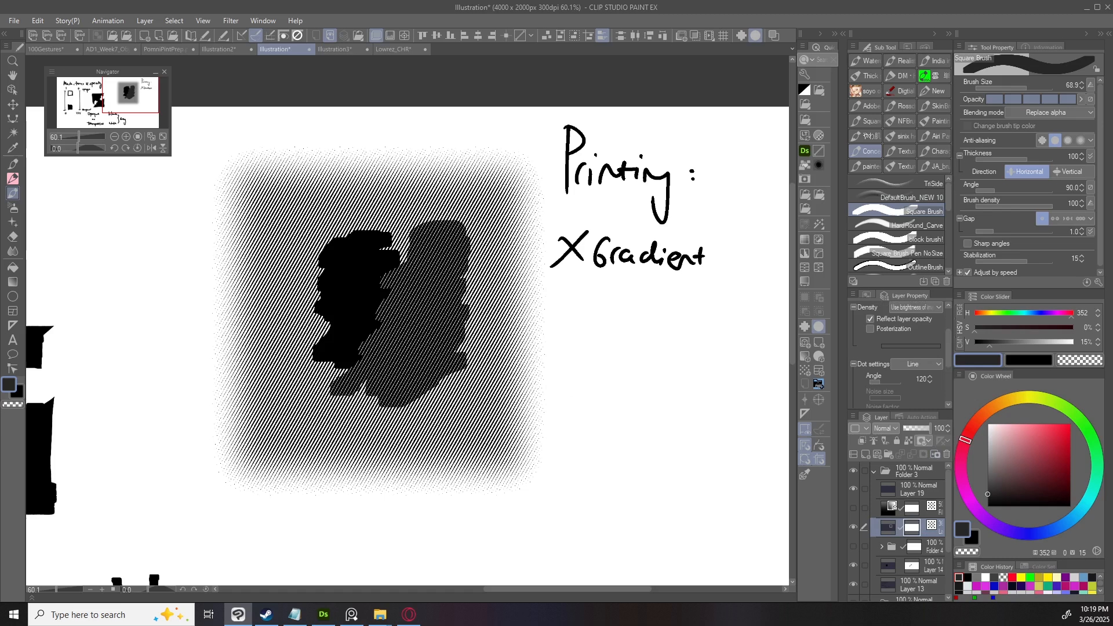
scroll(898, 348, up, 2)
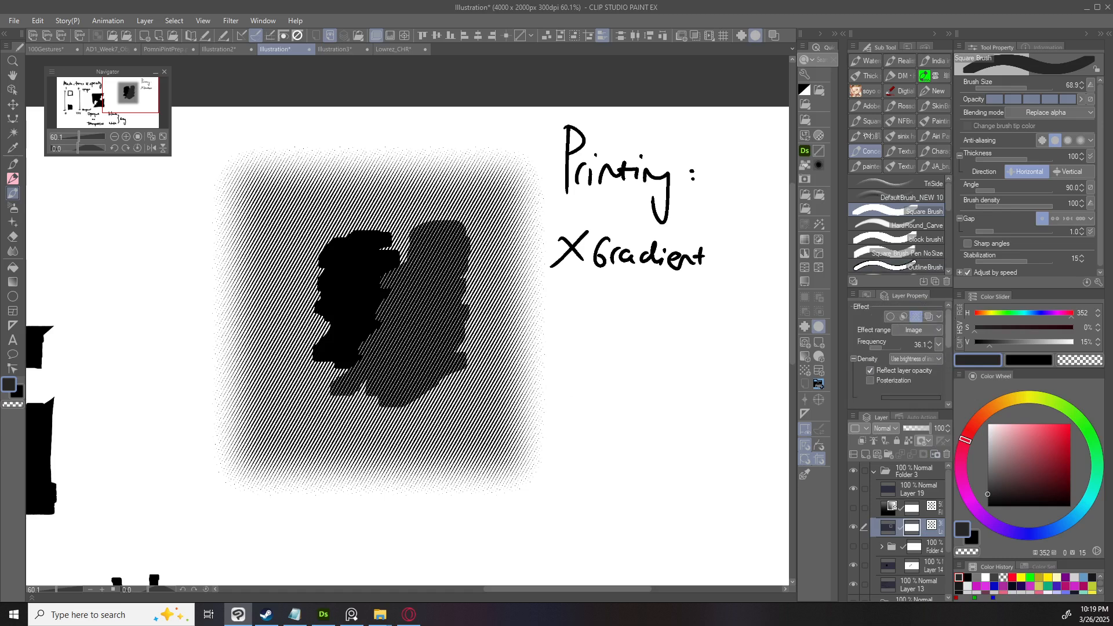
click(917, 330)
click(917, 354)
click(917, 330)
click(917, 354)
Try erasing the mask's lower-right area with the Soft eraser at size 542.2, and undo the strokes.
key(e)
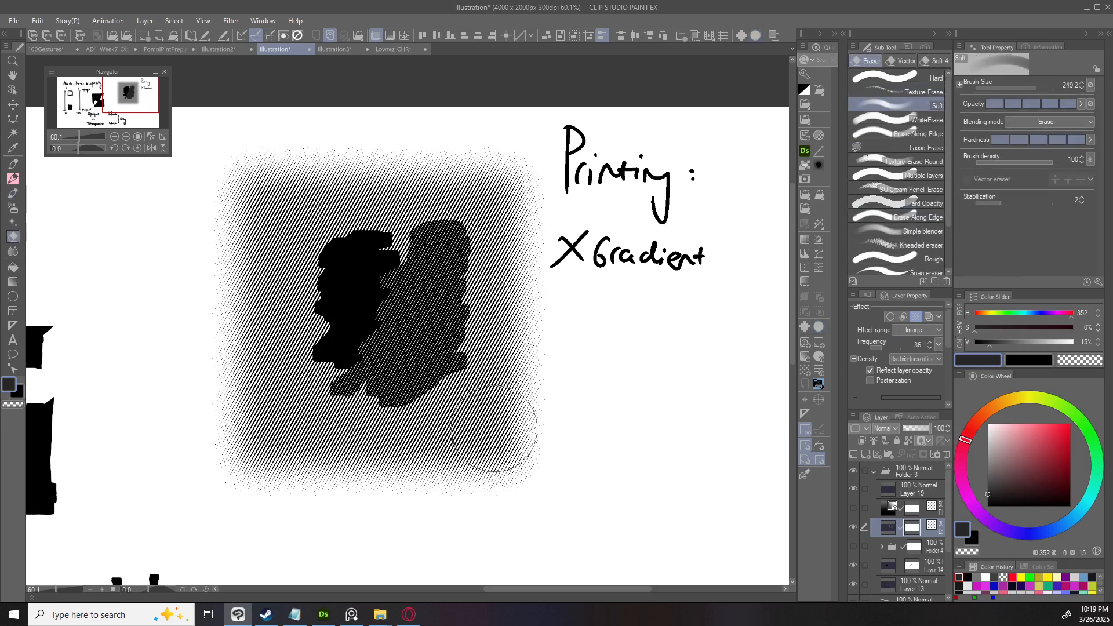
mouse_move(500, 487)
ctrl+alt+mouse_down()
mouse_move(540, 484)
mouse_move(519, 430)
mouse_move(479, 486)
mouse_move(529, 455)
ctrl+alt+mouse_up()
ctrl+drag(493, 409, 496, 392)
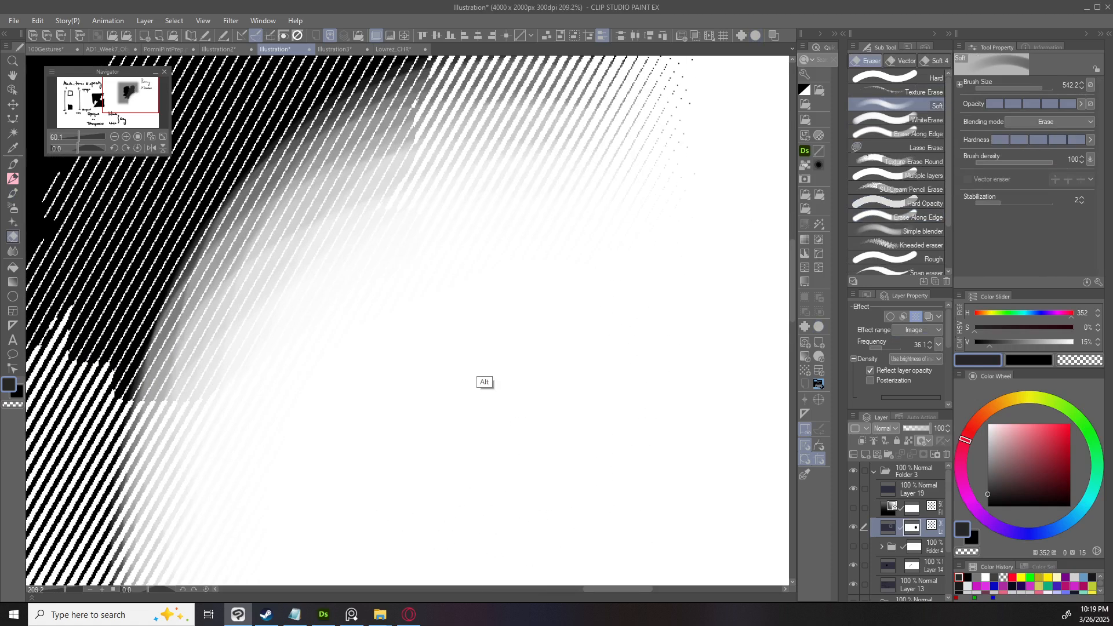
mouse_move(351, 232)
mouse_down()
mouse_move(470, 313)
mouse_move(491, 311)
mouse_move(510, 381)
mouse_move(497, 412)
mouse_move(425, 377)
mouse_move(450, 356)
mouse_move(393, 454)
mouse_move(505, 353)
mouse_up()
key(ctrl+z)
mouse_move(494, 476)
mouse_down()
mouse_move(391, 404)
mouse_move(443, 440)
mouse_move(527, 363)
mouse_move(475, 422)
mouse_up()
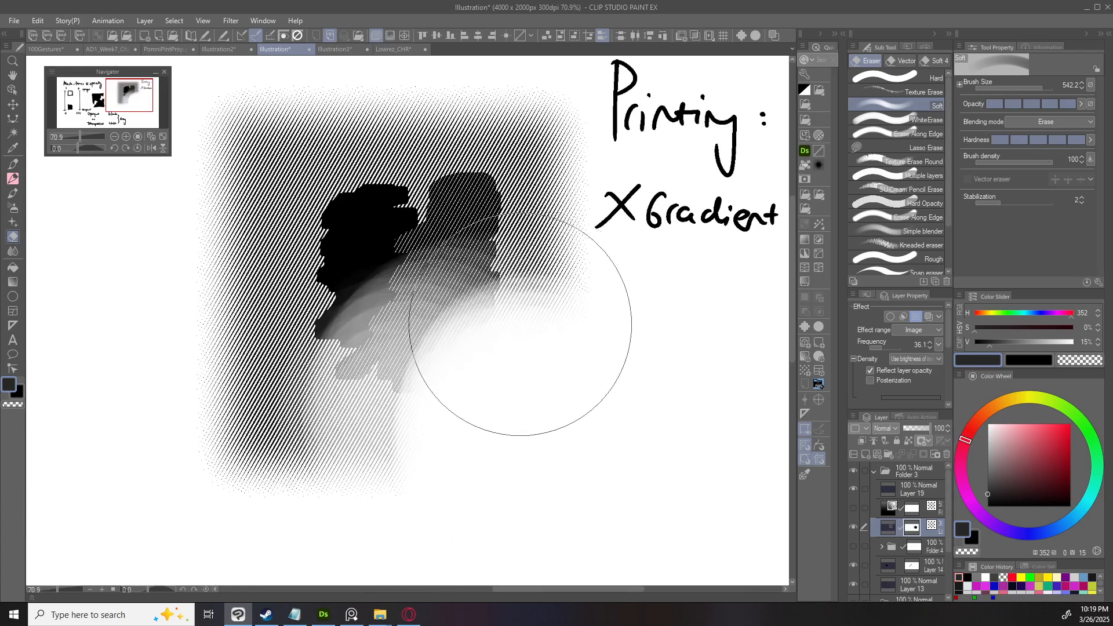
alt+drag(510, 341, 529, 347)
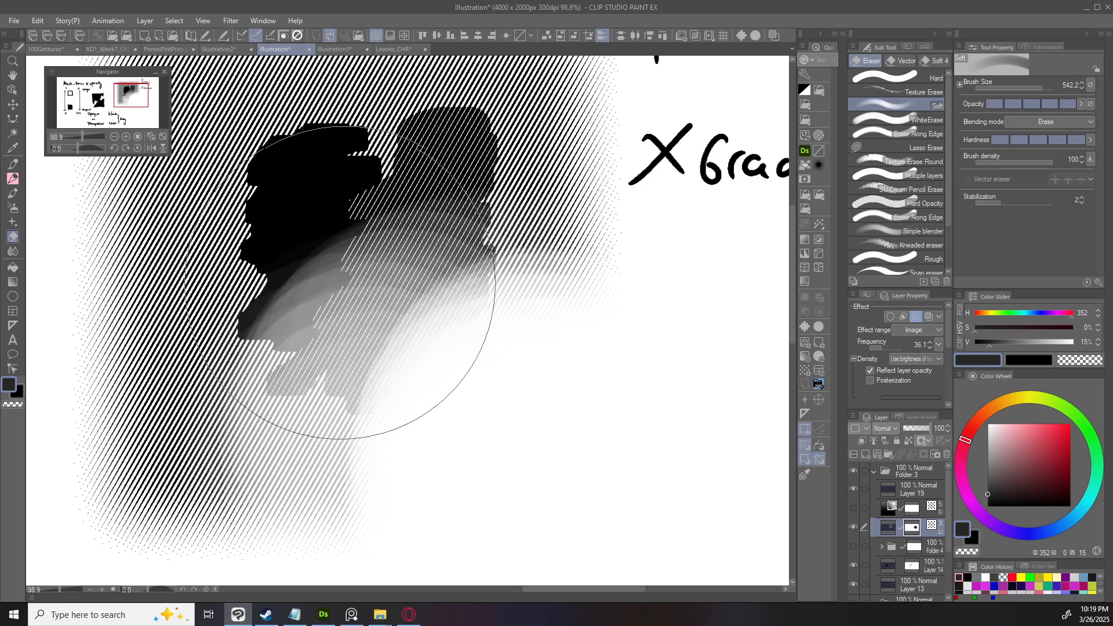
mouse_move(462, 369)
alt+mouse_down()
mouse_move(443, 349)
mouse_move(466, 322)
mouse_move(559, 363)
alt+mouse_up()
key(ctrl+z)
key(ctrl+z)
key(ctrl+z)
key(ctrl+z)
key(ctrl+z)
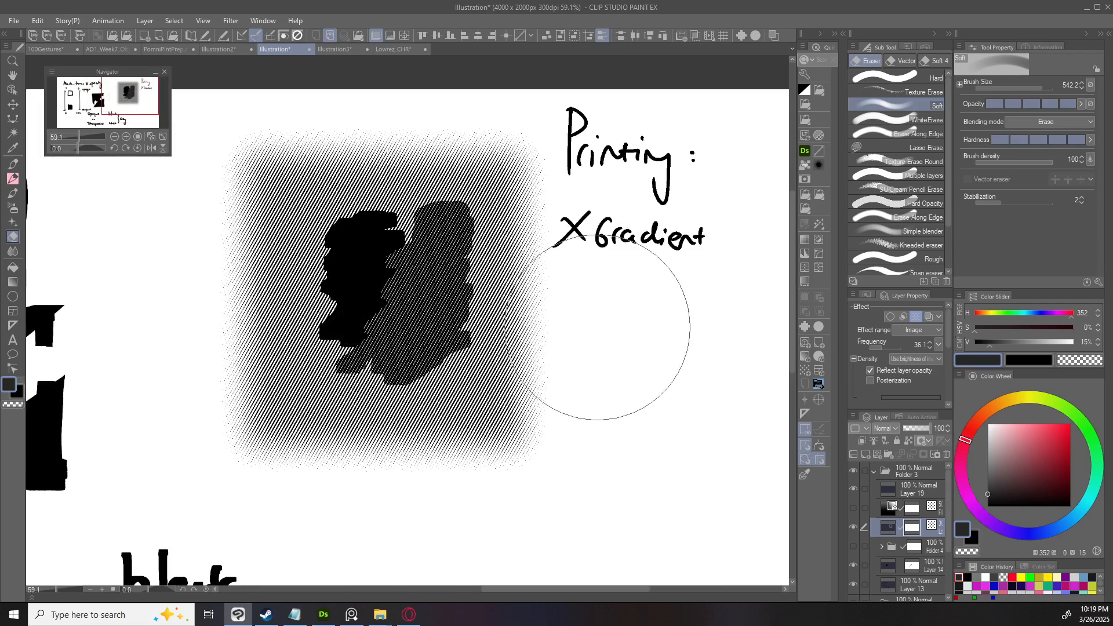
Set the tone effect range to Mask image and softly erase the lower-right part of the square's mask.
drag(597, 327, 530, 337)
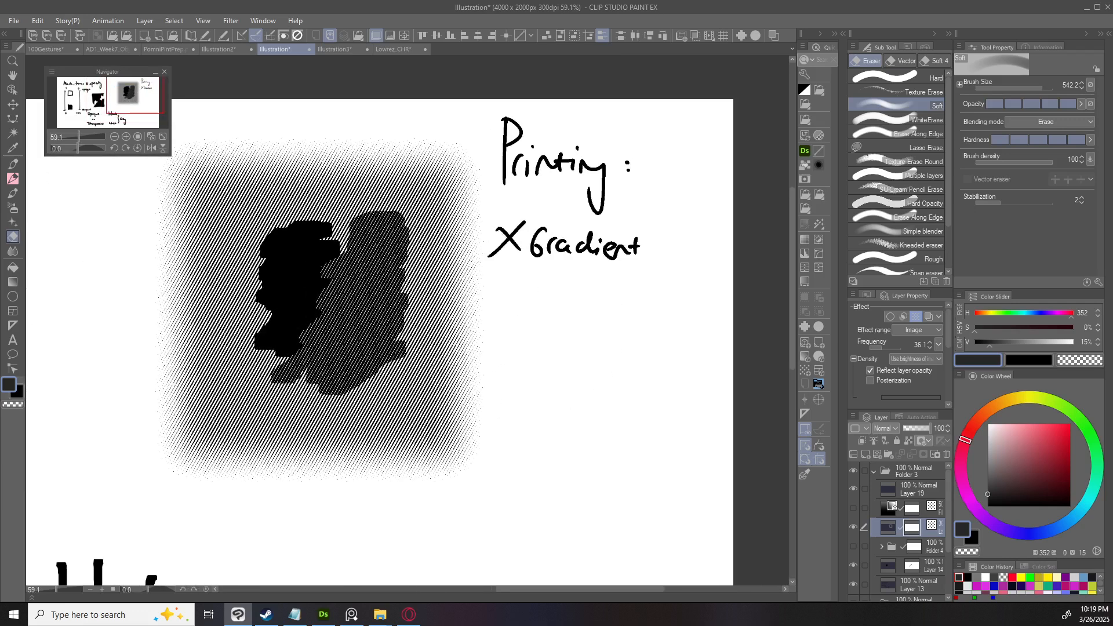
click(917, 330)
click(911, 353)
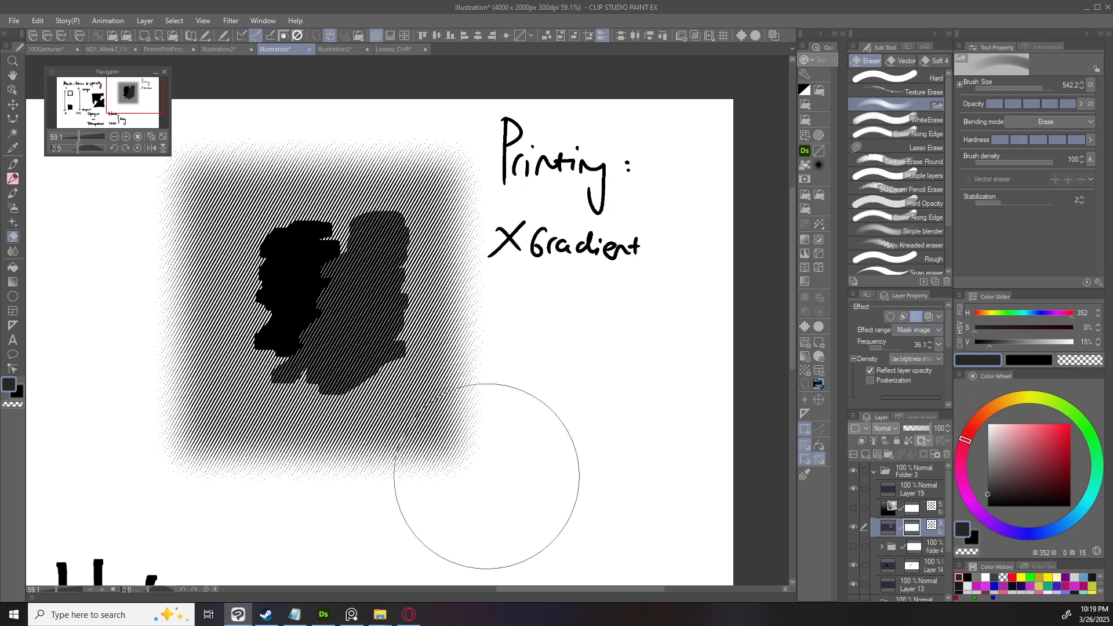
mouse_move(458, 414)
mouse_down()
mouse_move(432, 453)
mouse_move(485, 456)
mouse_move(462, 395)
mouse_move(426, 401)
mouse_move(428, 462)
mouse_move(467, 456)
mouse_move(465, 392)
mouse_move(404, 384)
mouse_move(427, 455)
mouse_move(470, 420)
mouse_move(470, 356)
mouse_move(384, 436)
mouse_up()
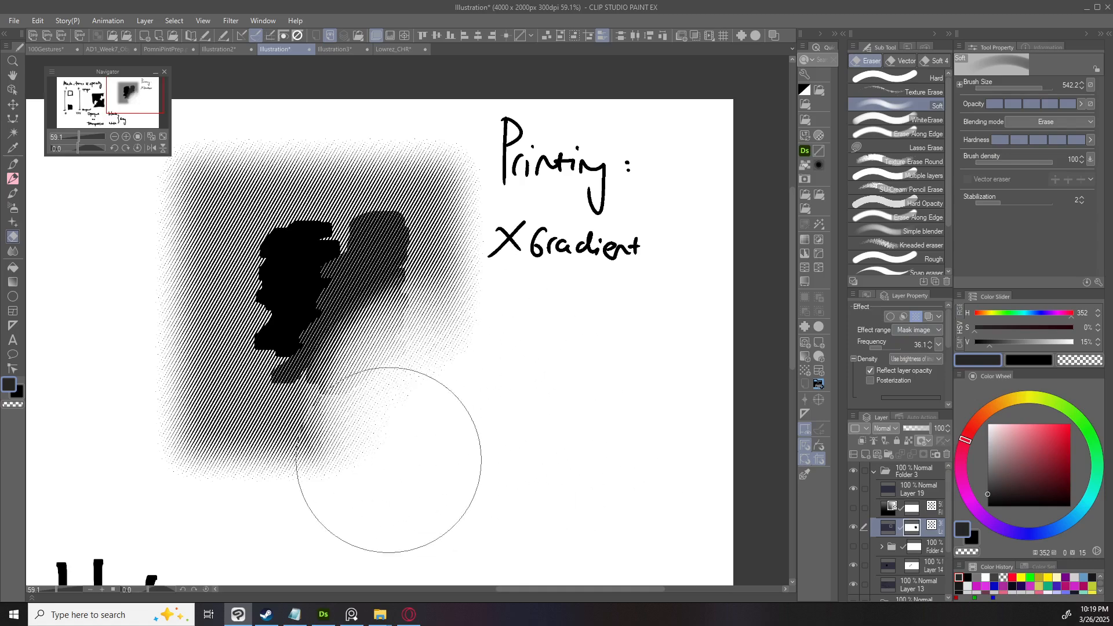
mouse_move(360, 367)
mouse_down()
mouse_move(405, 368)
mouse_move(521, 403)
mouse_move(511, 398)
mouse_up()
drag(505, 351, 480, 348)
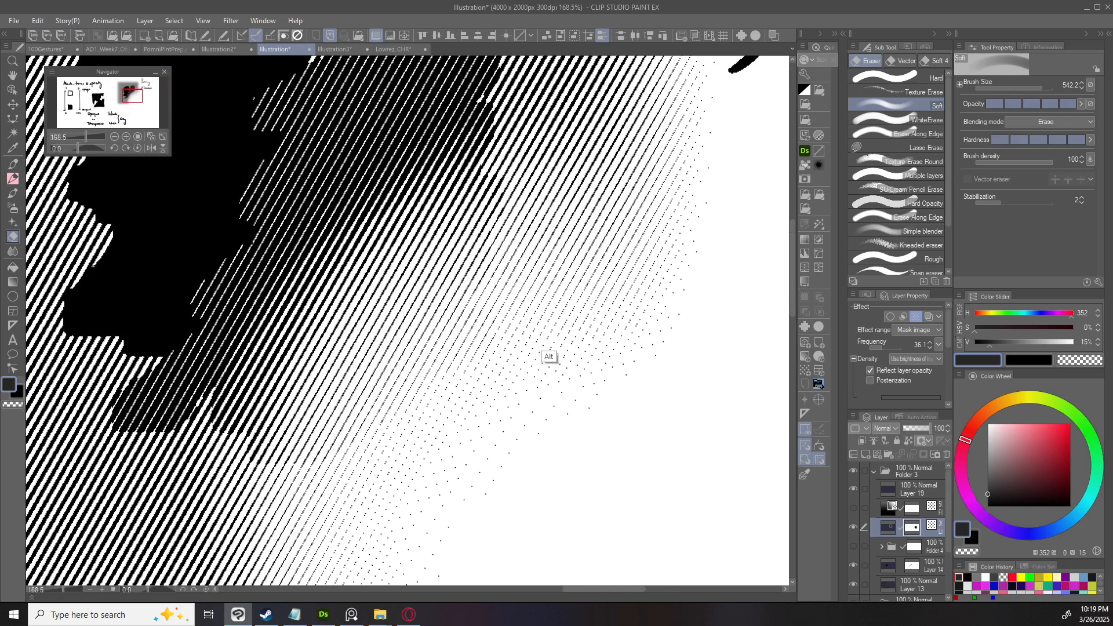
drag(554, 329, 510, 330)
drag(612, 319, 562, 342)
mouse_move(444, 474)
mouse_down()
mouse_move(425, 425)
mouse_move(376, 410)
mouse_move(350, 456)
mouse_move(367, 474)
mouse_move(404, 471)
mouse_move(430, 339)
mouse_up()
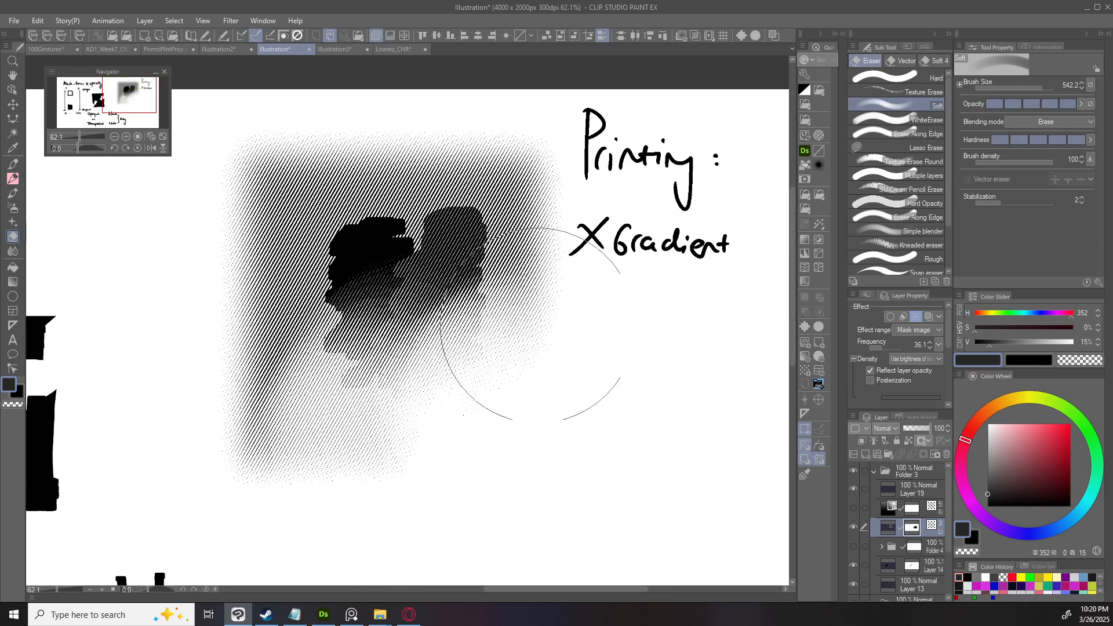
Undo the soft eraser strokes on the square's mask.
key(ctrl+z)
key(ctrl+z)
key(ctrl+z)
key(ctrl+z)
key(ctrl+z)
key(ctrl+z)
key(ctrl+z)
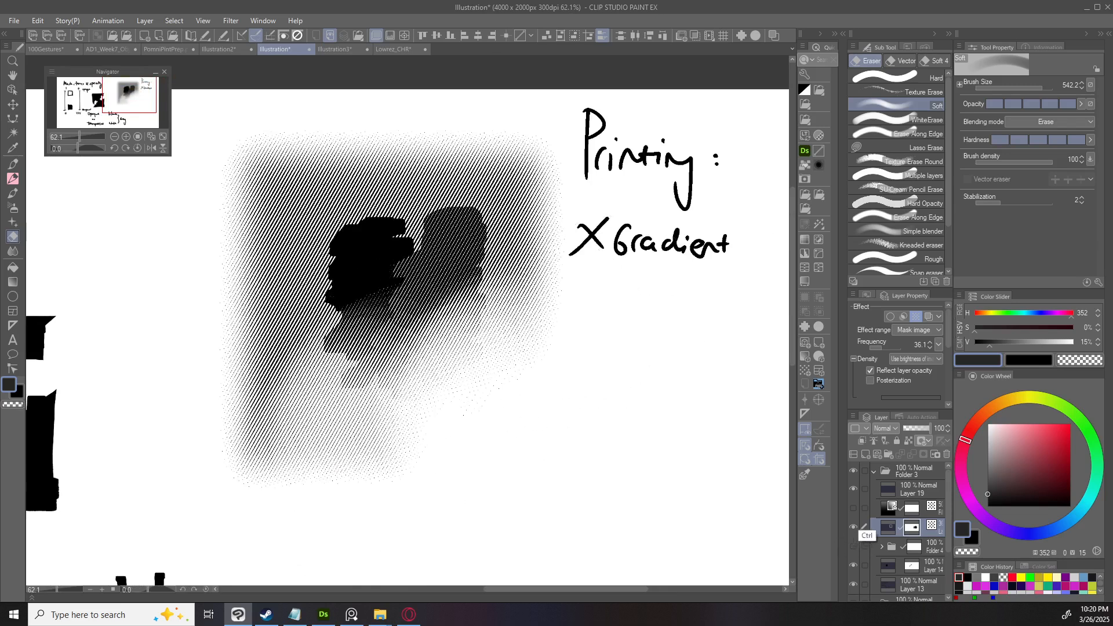
key(ctrl+z)
key(ctrl+z)
key(ctrl+z)
key(ctrl+z)
key(ctrl+z)
key(ctrl+z)
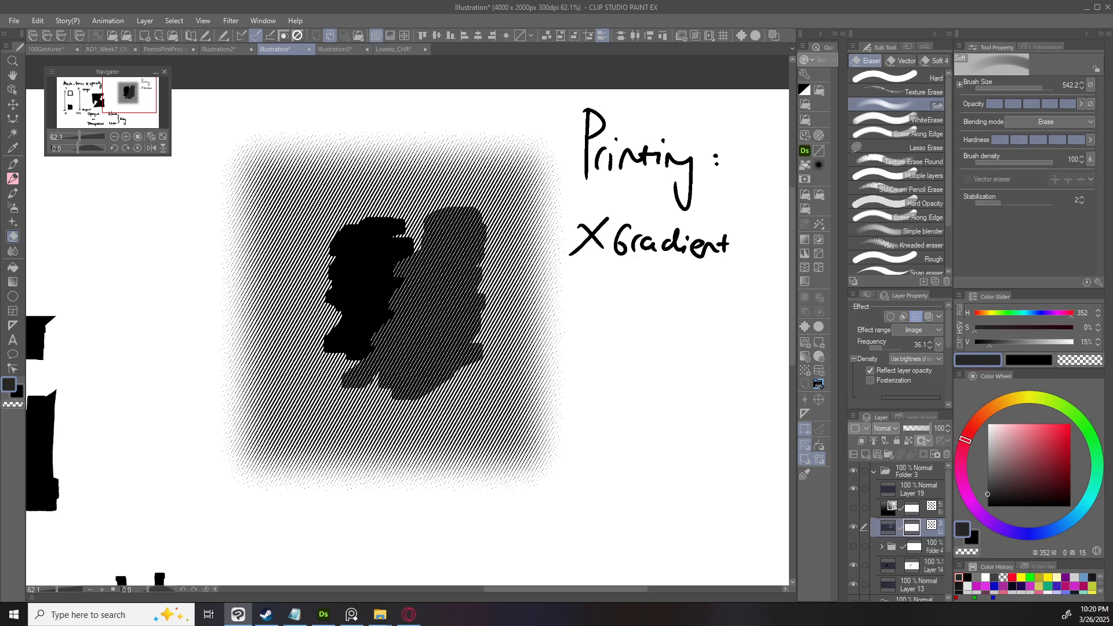
Lower the square layer's luminosity until its centre turns solid black.
key(ctrl+u)
drag(705, 223, 598, 223)
key(Return)
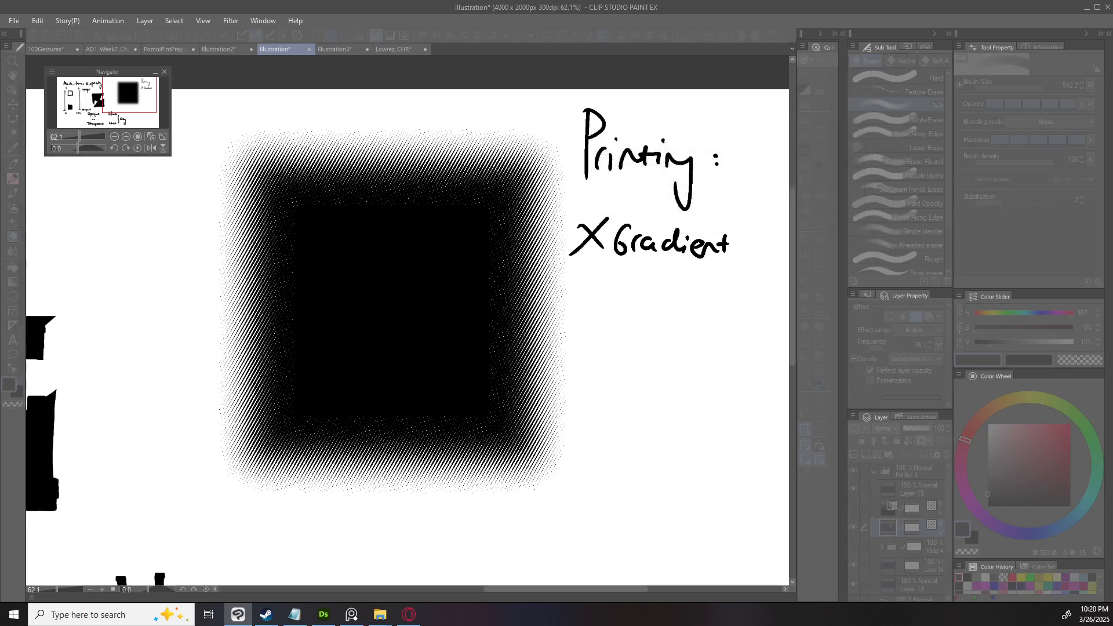
Try soft-erasing the black square's lower-right corner with the Image effect range, and undo the strokes.
mouse_move(559, 472)
mouse_down()
mouse_move(534, 472)
mouse_move(476, 406)
mouse_up()
drag(521, 466, 510, 417)
key(ctrl+z)
key(ctrl+z)
Switch the black square's tone effect range to Mask image and softly erase its lower-right area on the mask.
click(916, 330)
click(910, 353)
mouse_move(551, 472)
mouse_down()
mouse_move(541, 442)
mouse_move(487, 397)
mouse_move(469, 423)
mouse_move(601, 372)
mouse_move(576, 432)
mouse_move(489, 426)
mouse_move(434, 338)
mouse_move(481, 327)
mouse_up()
scroll(549, 403, up, 3)
mouse_move(557, 434)
mouse_down()
mouse_move(477, 422)
mouse_move(467, 445)
mouse_up()
scroll(626, 383, down, 4)
key(ctrl+z)
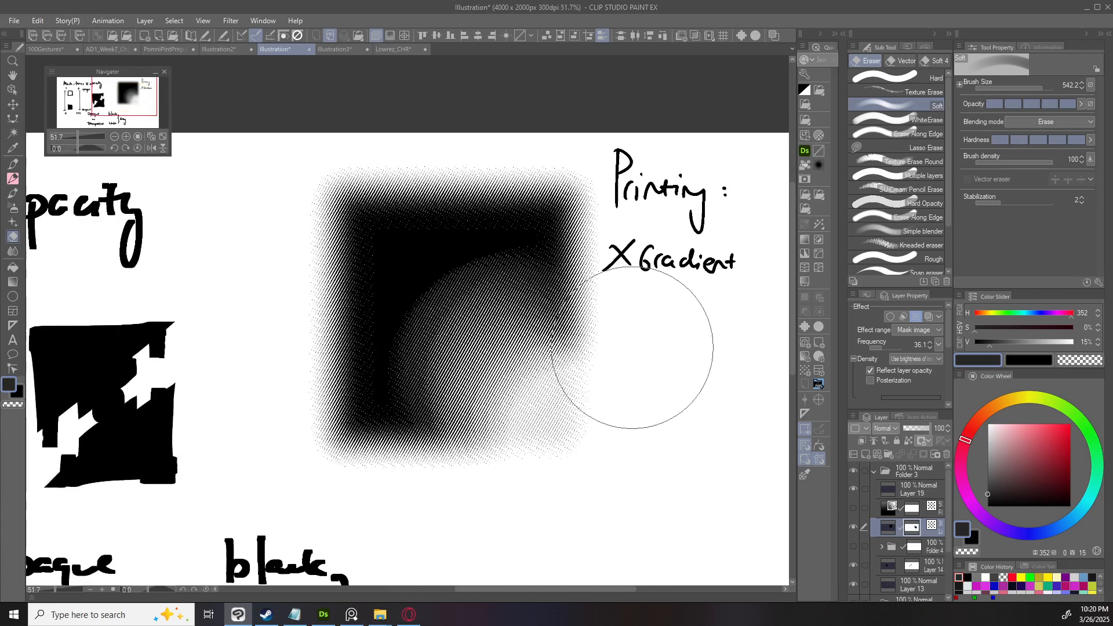
scroll(565, 351, up, 1)
drag(573, 343, 557, 362)
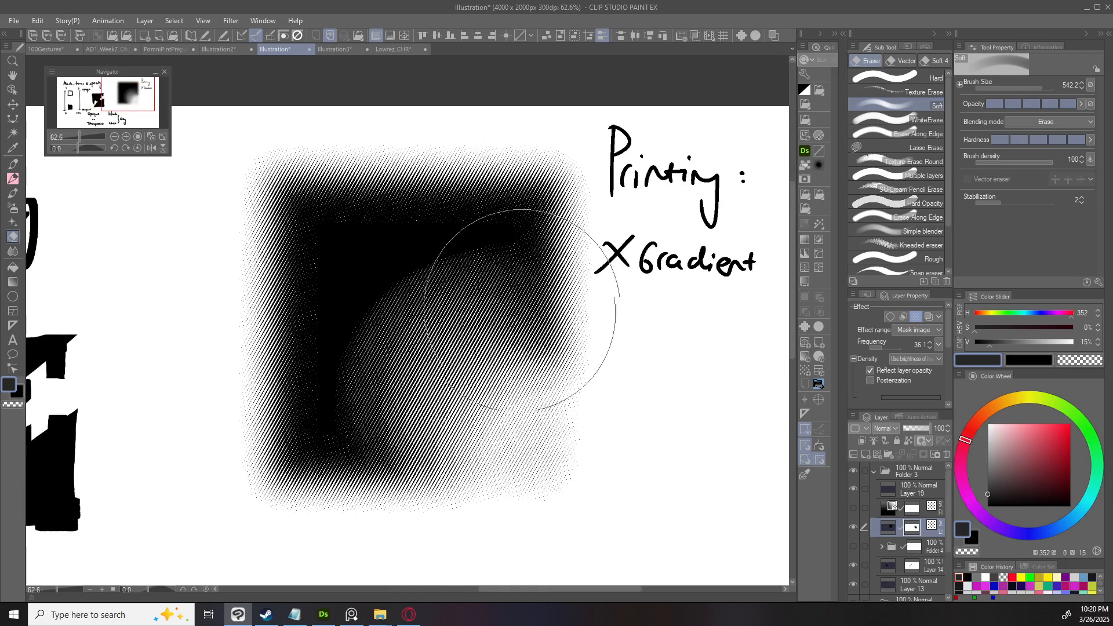
Lower the masked square's tone frequency and set the line angle to 153.
click(888, 347)
drag(887, 347, 879, 347)
drag(948, 328, 948, 353)
drag(880, 372, 883, 371)
Change the masked square's tone dots from Line to Noise and set the angle to 100.
click(916, 354)
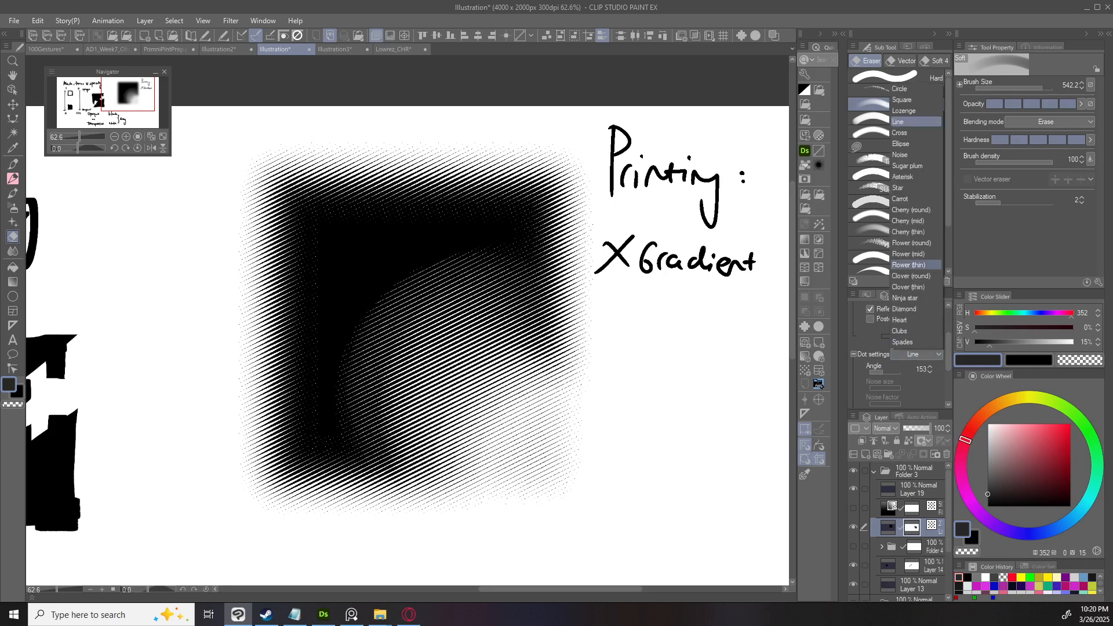
click(904, 155)
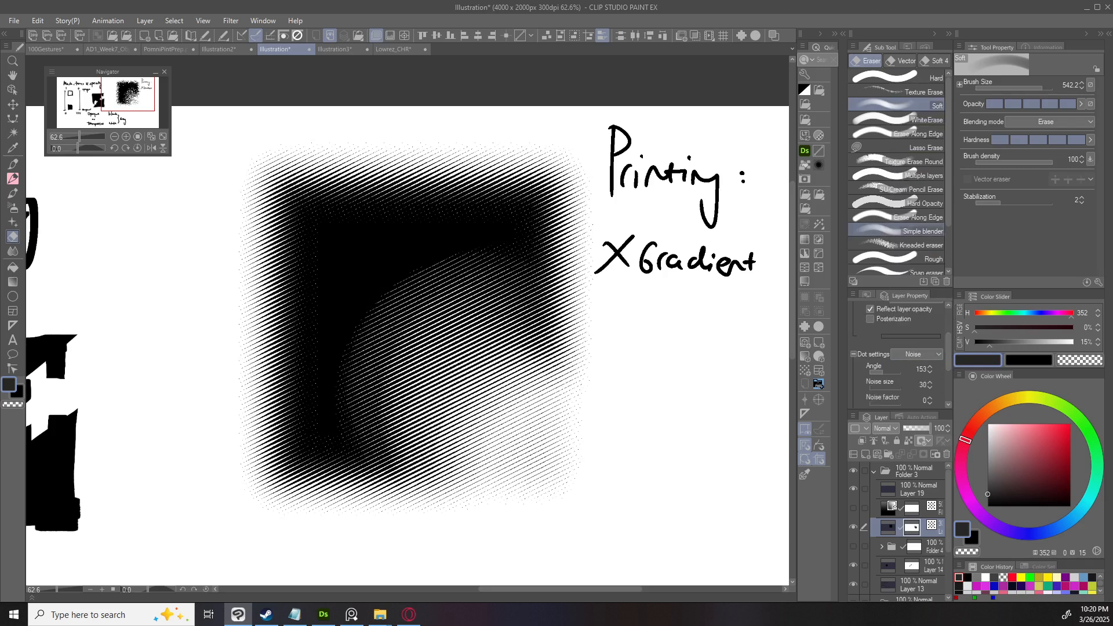
drag(882, 371, 878, 372)
scroll(899, 354, down, 3)
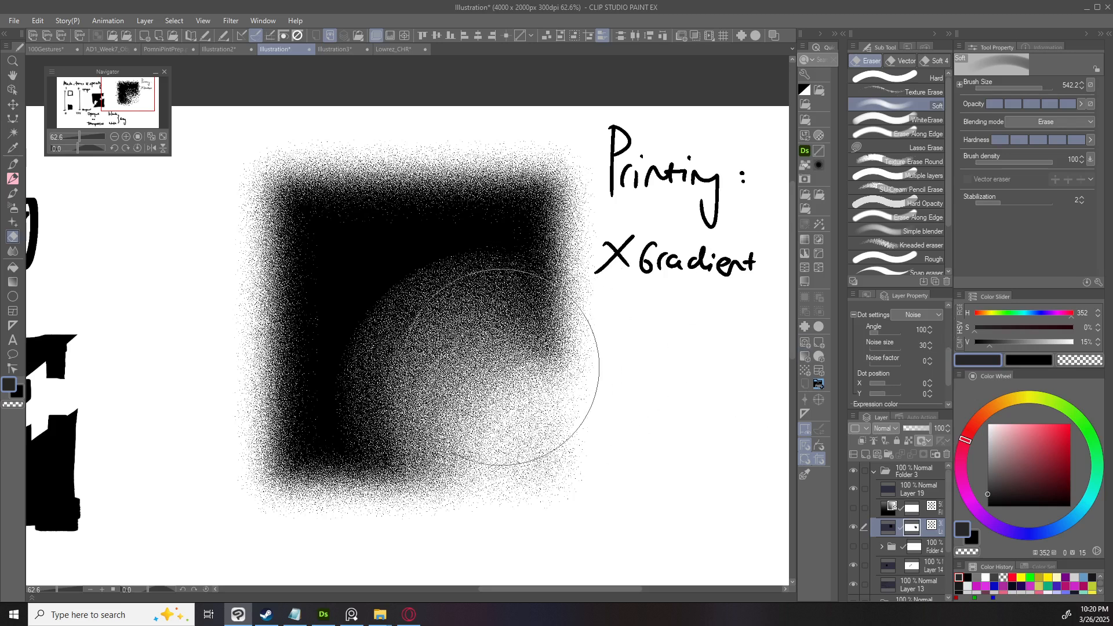
Softly erase more of the mask's lower-right area to widen the noise-toned fade.
mouse_move(534, 445)
mouse_down()
mouse_move(558, 435)
mouse_move(566, 452)
mouse_move(489, 386)
mouse_up()
mouse_move(602, 417)
mouse_down()
mouse_move(633, 434)
mouse_move(603, 406)
mouse_up()
mouse_move(564, 445)
mouse_down()
mouse_move(552, 441)
mouse_move(604, 410)
mouse_up()
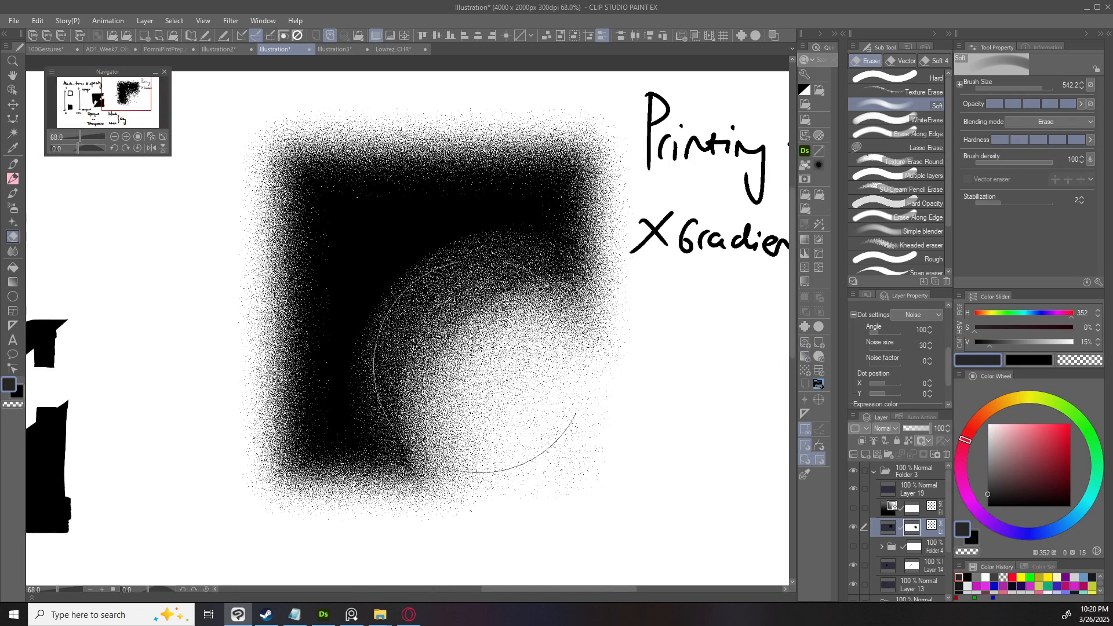
Examine the noise-toned fade of the masked square up close and against the whole canvas.
drag(564, 429, 551, 418)
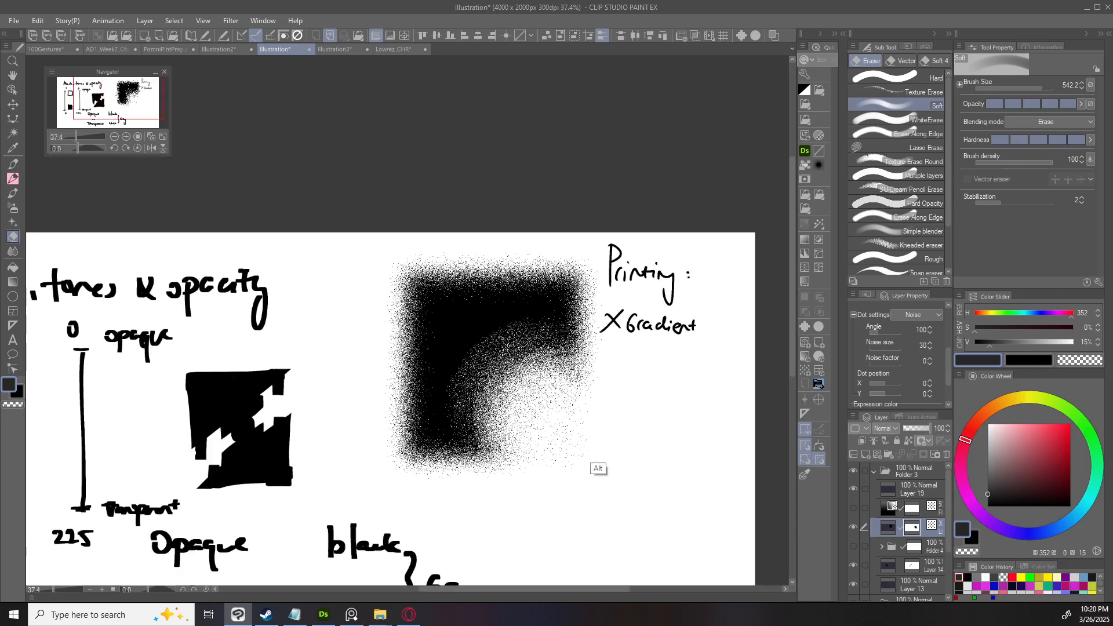
drag(599, 451, 536, 393)
drag(576, 432, 578, 453)
drag(534, 419, 600, 444)
drag(532, 435, 574, 435)
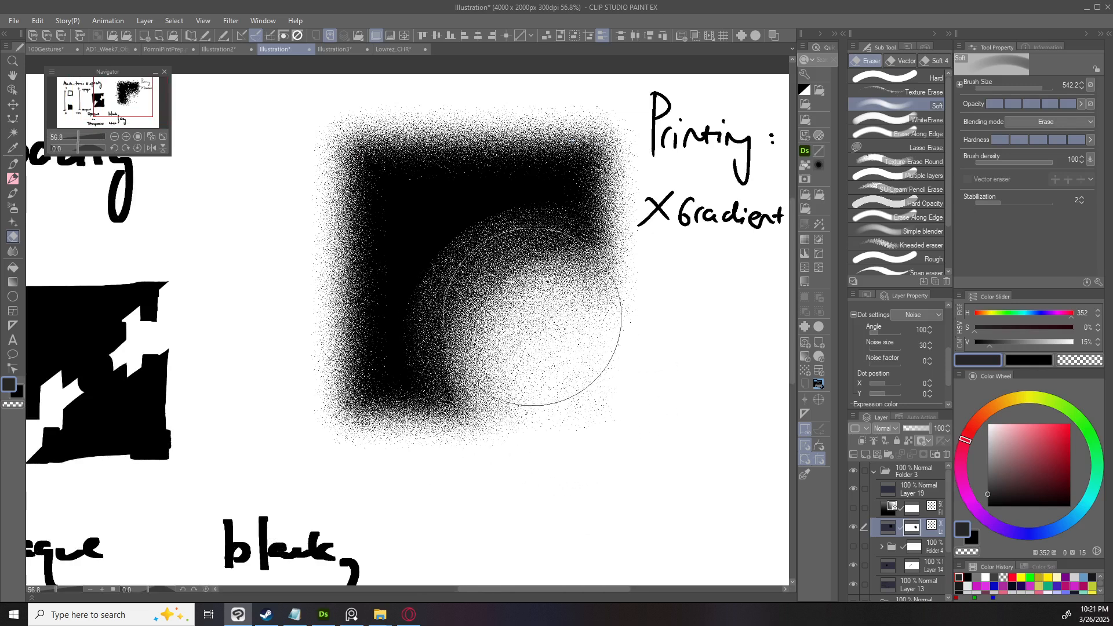
drag(663, 399, 535, 382)
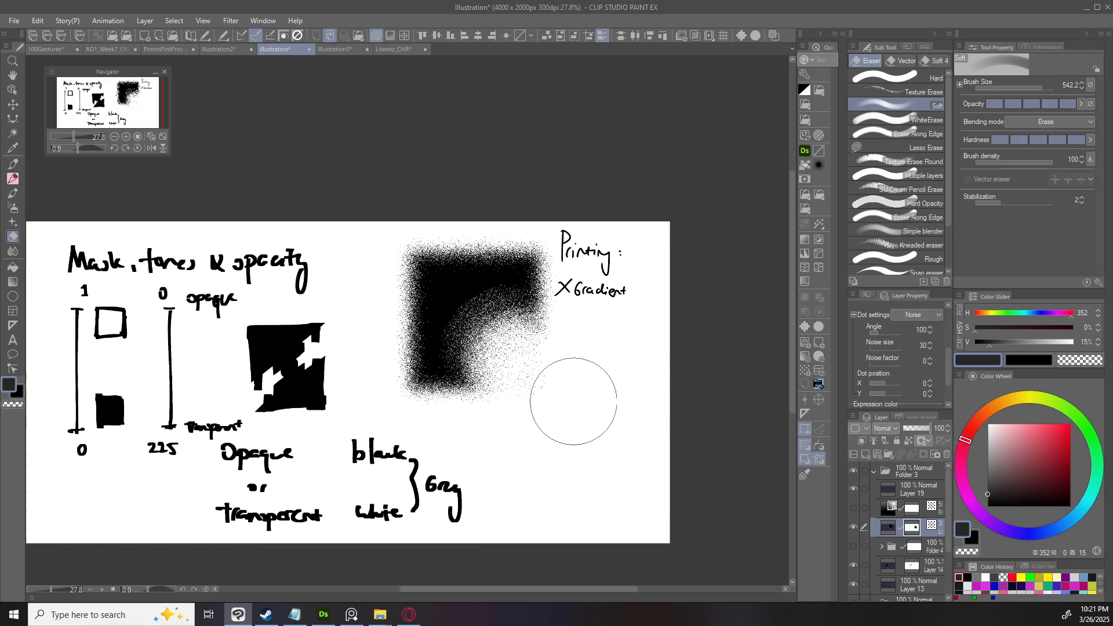
mouse_move(514, 335)
mouse_down()
mouse_move(570, 372)
mouse_move(569, 385)
mouse_move(551, 342)
mouse_up()
mouse_move(530, 300)
mouse_down()
mouse_move(543, 302)
mouse_move(516, 322)
mouse_up()
Turn on the Layer color effect for the noise-toned square, comparing it with and without, and check its colour settings.
key(ctrl)
scroll(898, 353, up, 3)
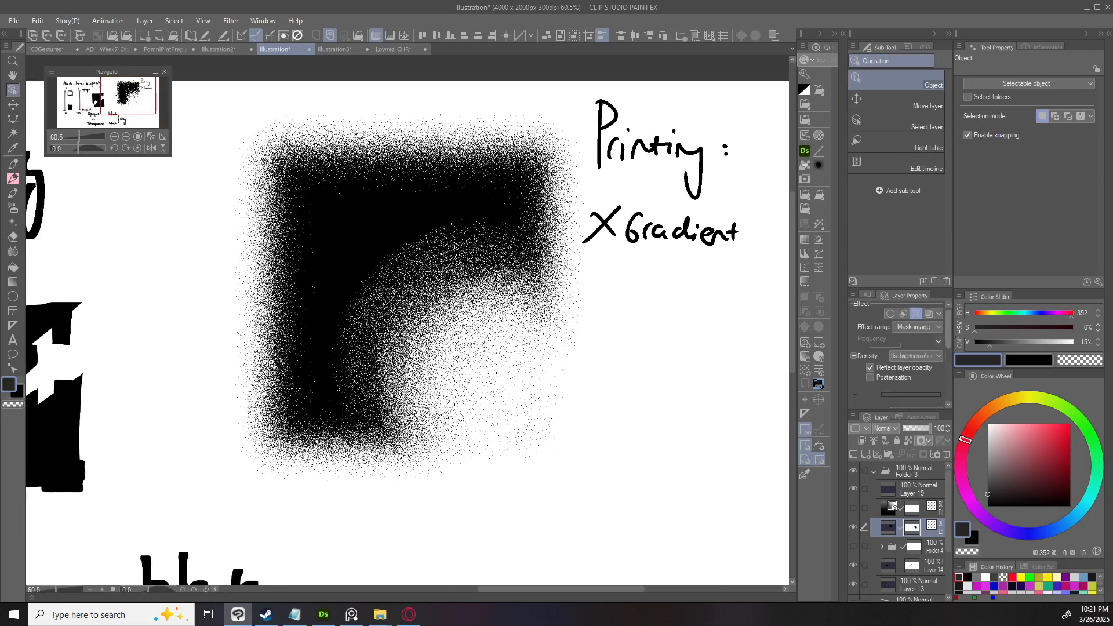
scroll(443, 278, up, 1)
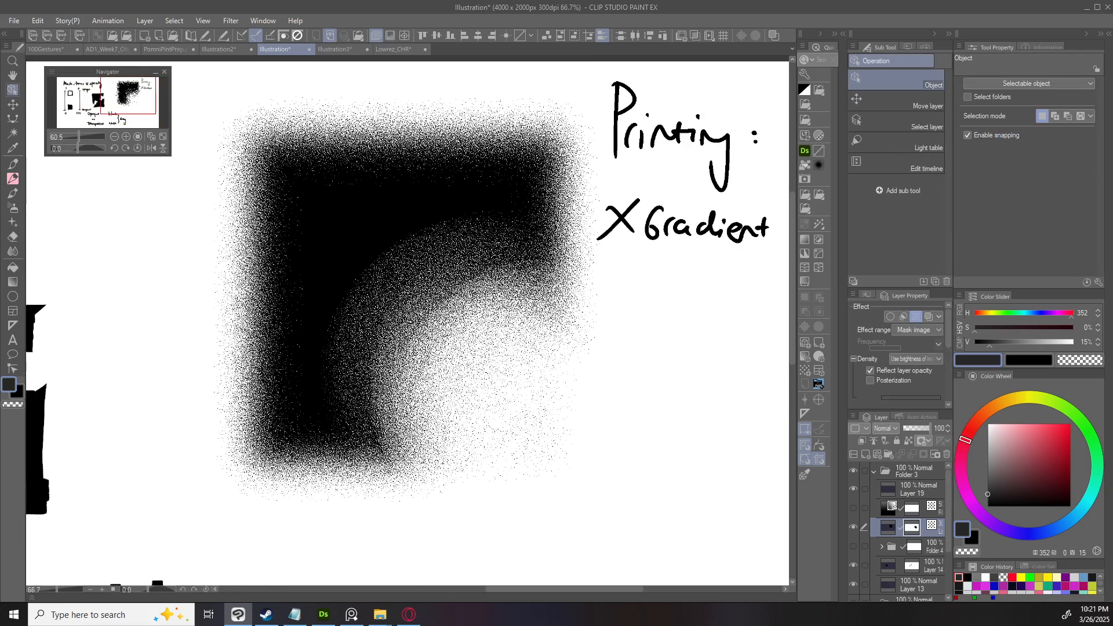
drag(443, 278, 436, 289)
click(927, 316)
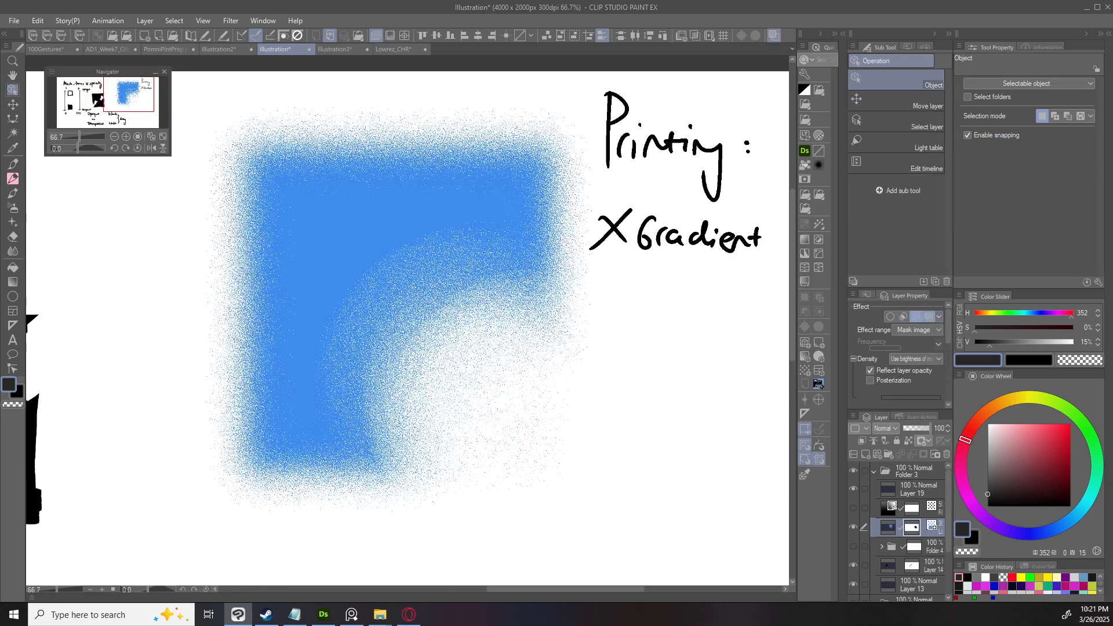
key(ctrl+z)
key(ctrl+y)
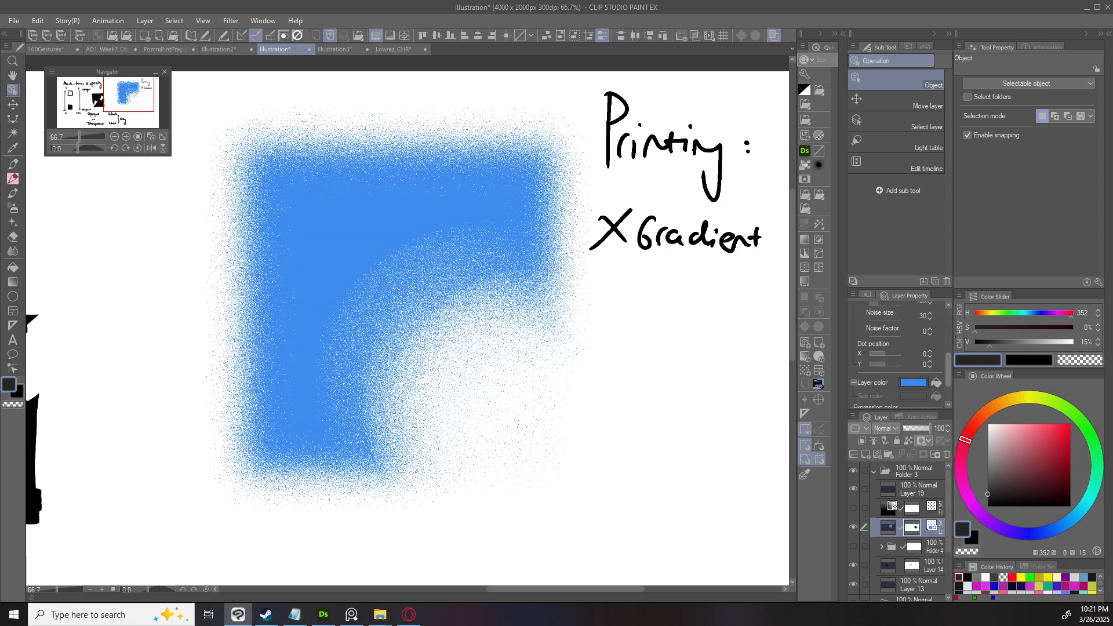
click(915, 359)
click(907, 383)
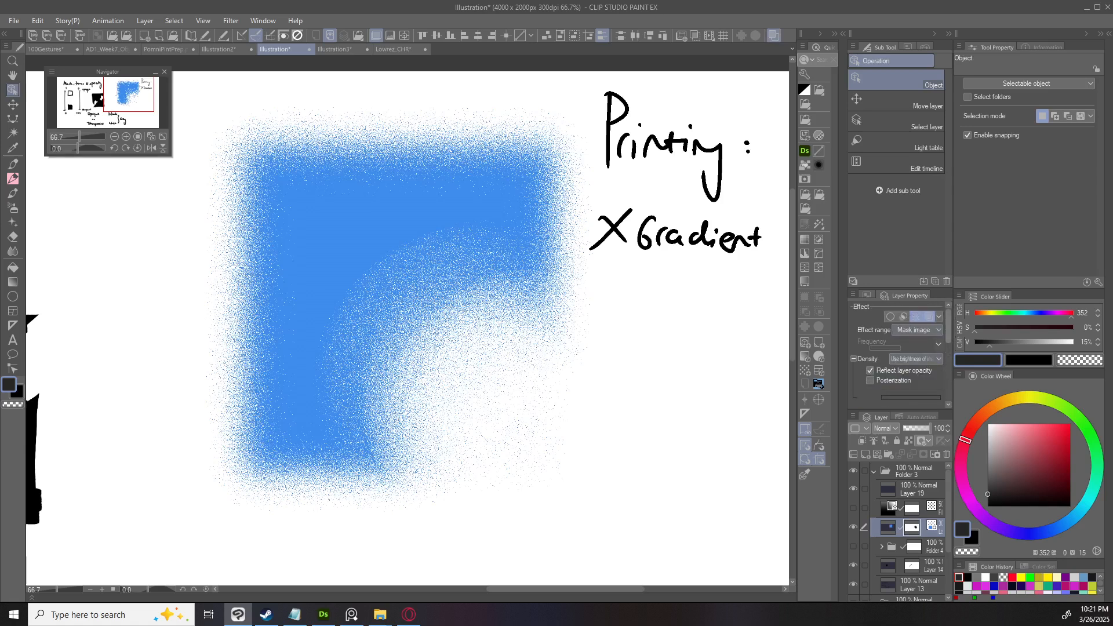
scroll(899, 353, down, 3)
On Layer 19, paint a short vertical black bar near the canvas's right edge and a matching white bar above it.
click(912, 488)
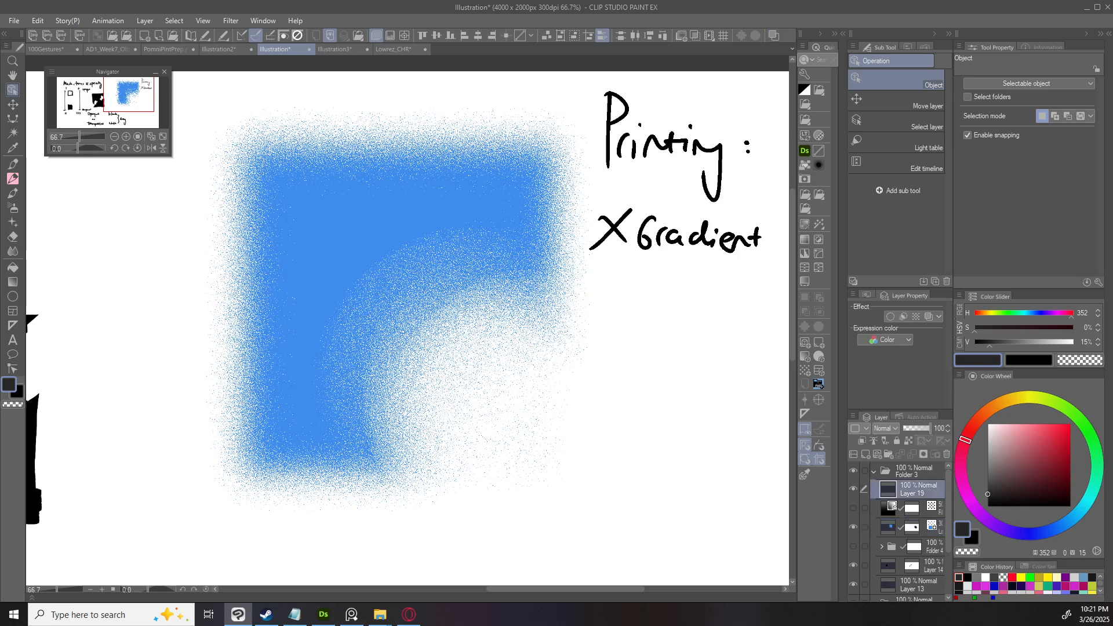
scroll(243, 178, down, 2)
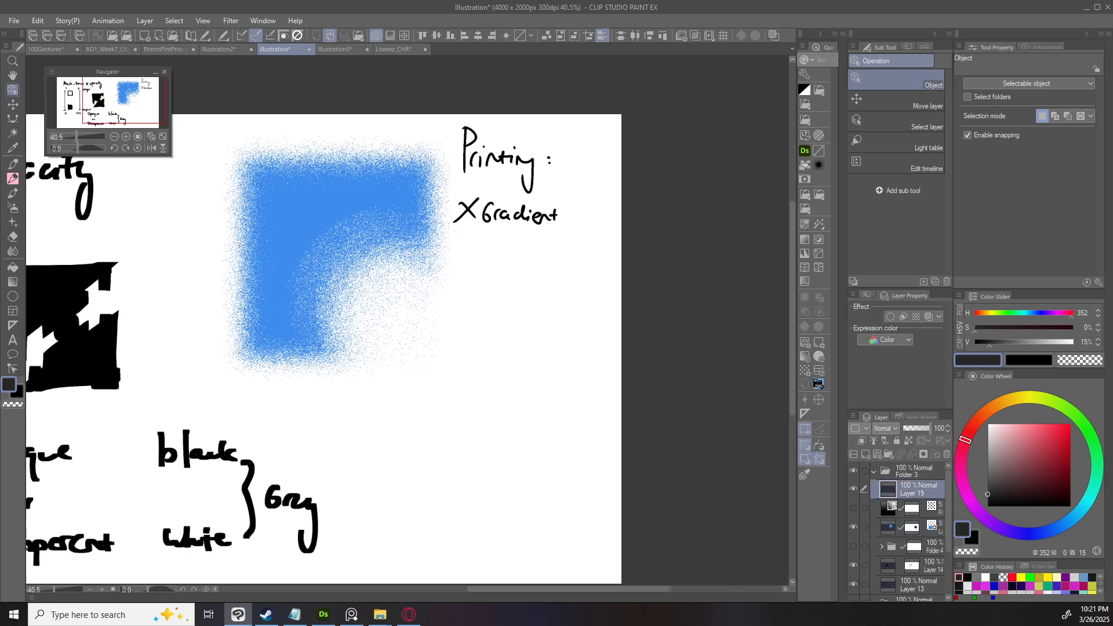
key(b)
scroll(510, 337, up, 2)
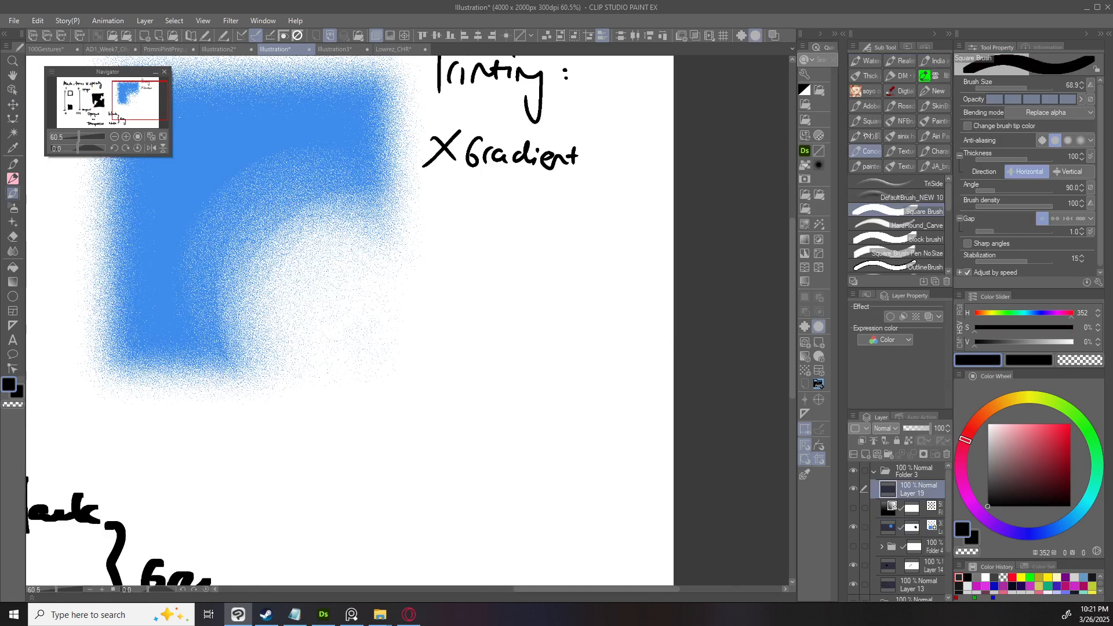
mouse_move(565, 356)
mouse_down()
mouse_move(566, 347)
mouse_move(570, 407)
mouse_up()
key(x)
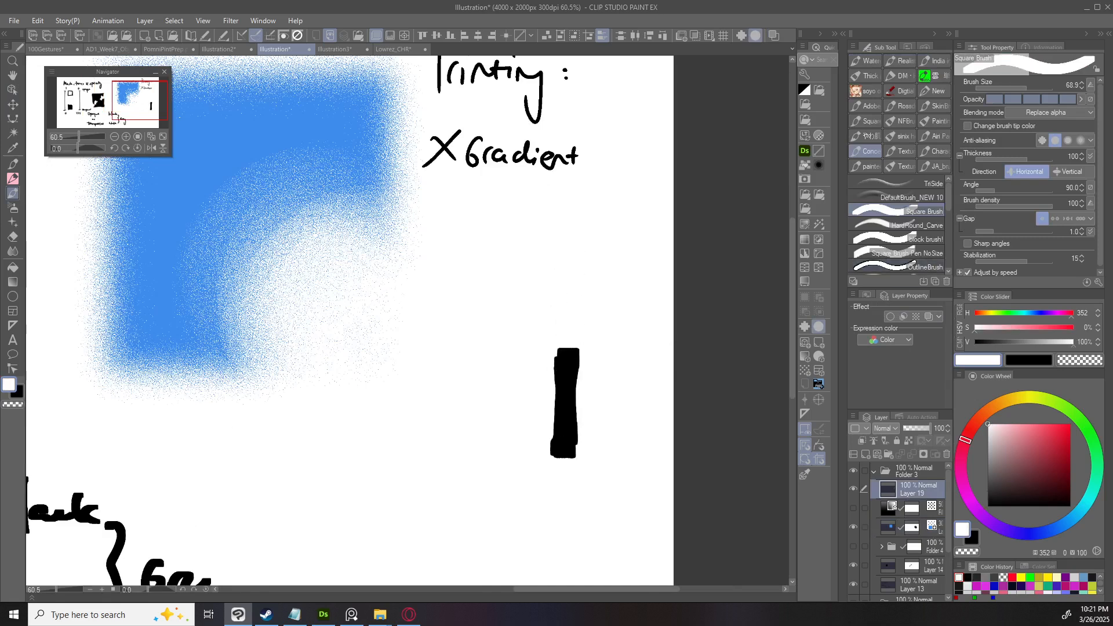
Apply the Layer color effect to Layer 19 and set its sub color to pure red (FF0000).
key(ctrl+b)
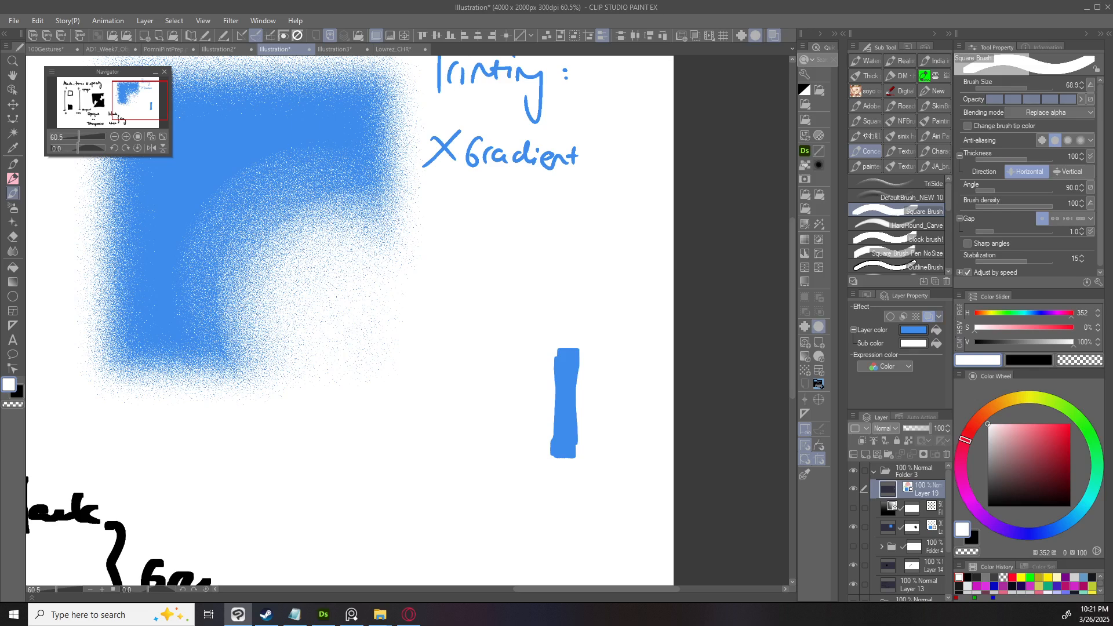
click(913, 343)
click(771, 459)
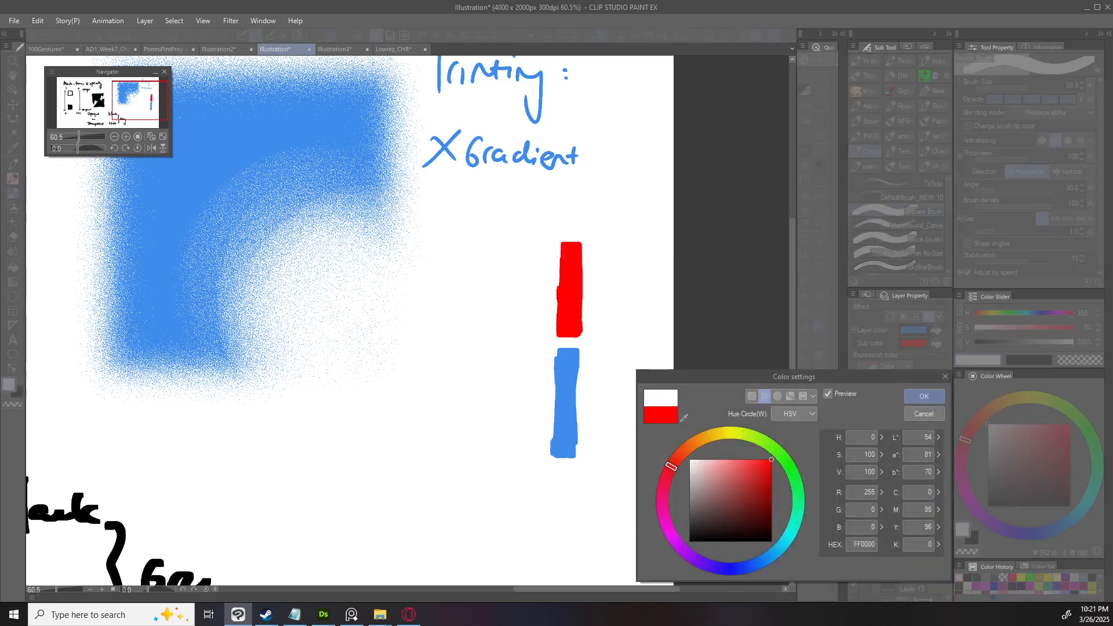
click(924, 397)
scroll(536, 352, up, 1)
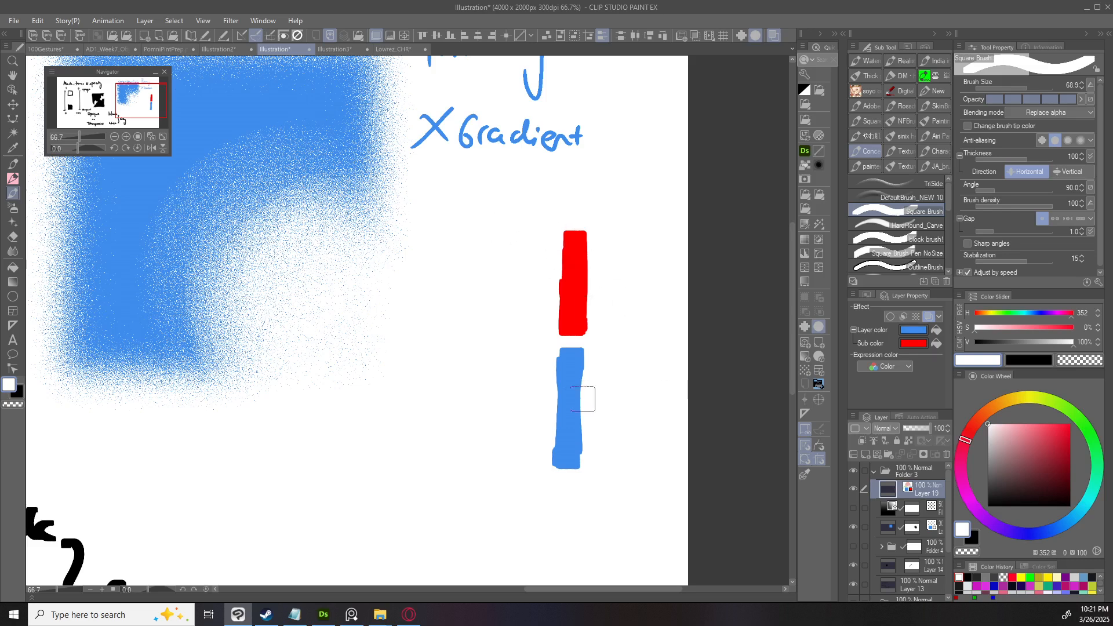
Try to paint three grey swatches of 42, 68 and 25% brightness beside the red and blue bars.
drag(988, 487, 988, 471)
mouse_move(515, 328)
mouse_down()
mouse_move(534, 340)
mouse_move(513, 348)
mouse_up()
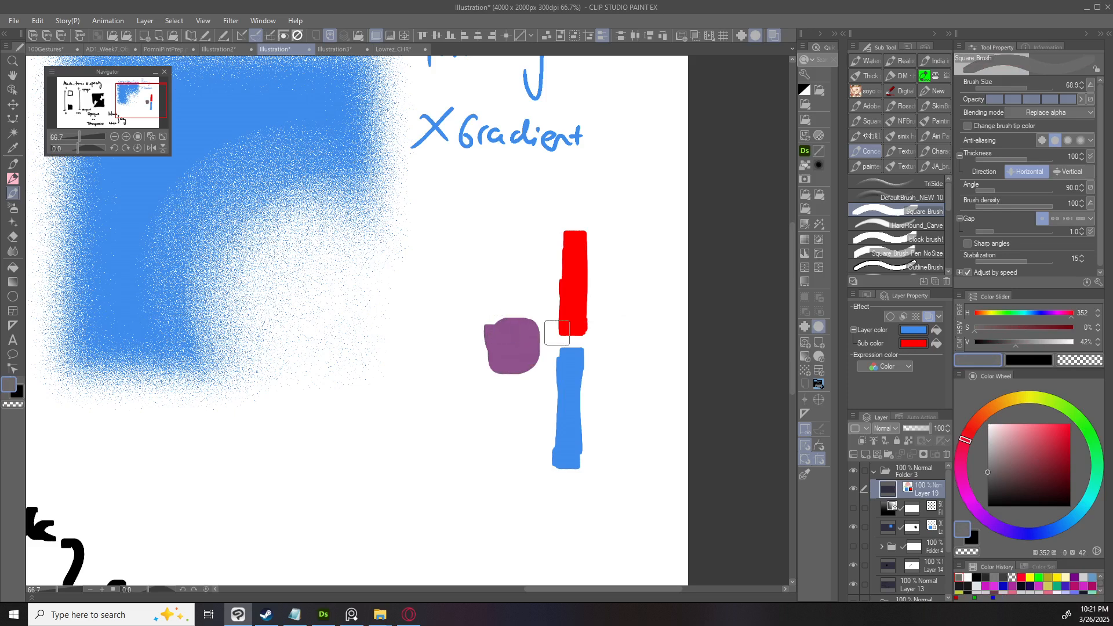
click(988, 451)
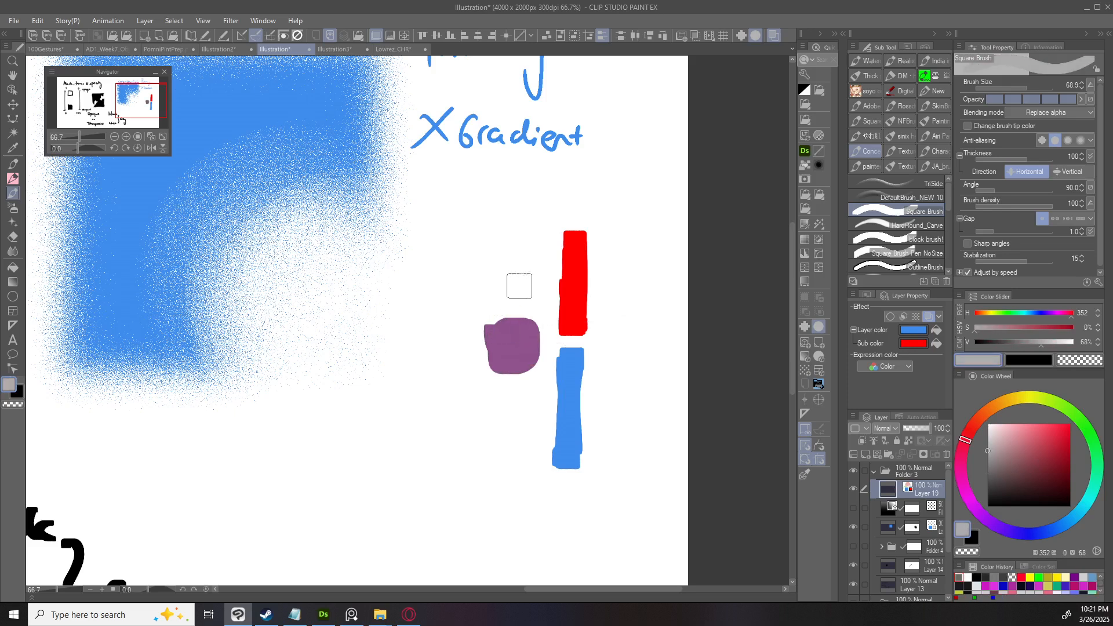
drag(520, 286, 534, 268)
click(988, 485)
drag(509, 387, 529, 399)
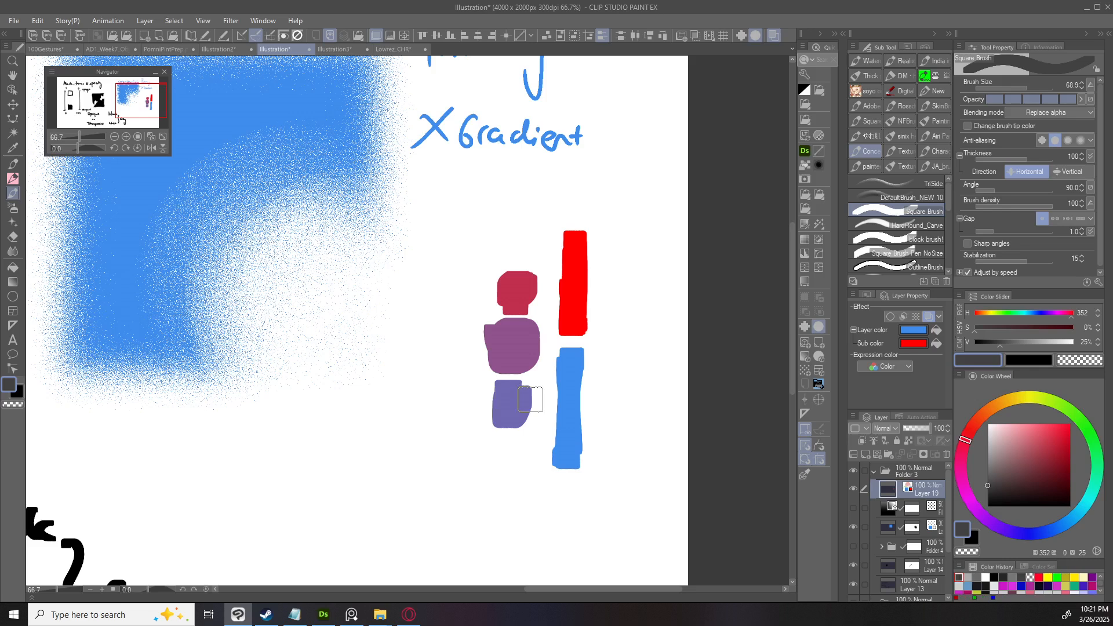
click(988, 494)
key(ctrl+z)
key(ctrl+z)
key(ctrl+z)
key(ctrl+z)
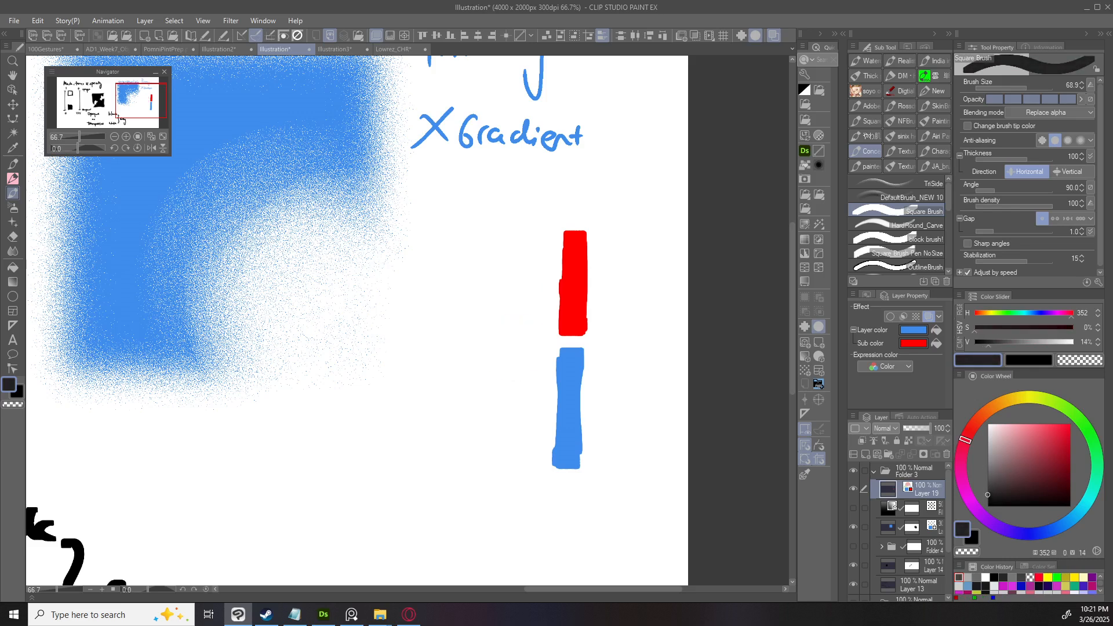
Select the blue bar, move it straight down to open a gap below the red bar, and deselect it.
key(m)
drag(543, 335, 606, 516)
mouse_move(577, 405)
mouse_down()
mouse_move(554, 323)
mouse_move(553, 529)
mouse_up()
key(ctrl+t)
scroll(554, 529, down, 3)
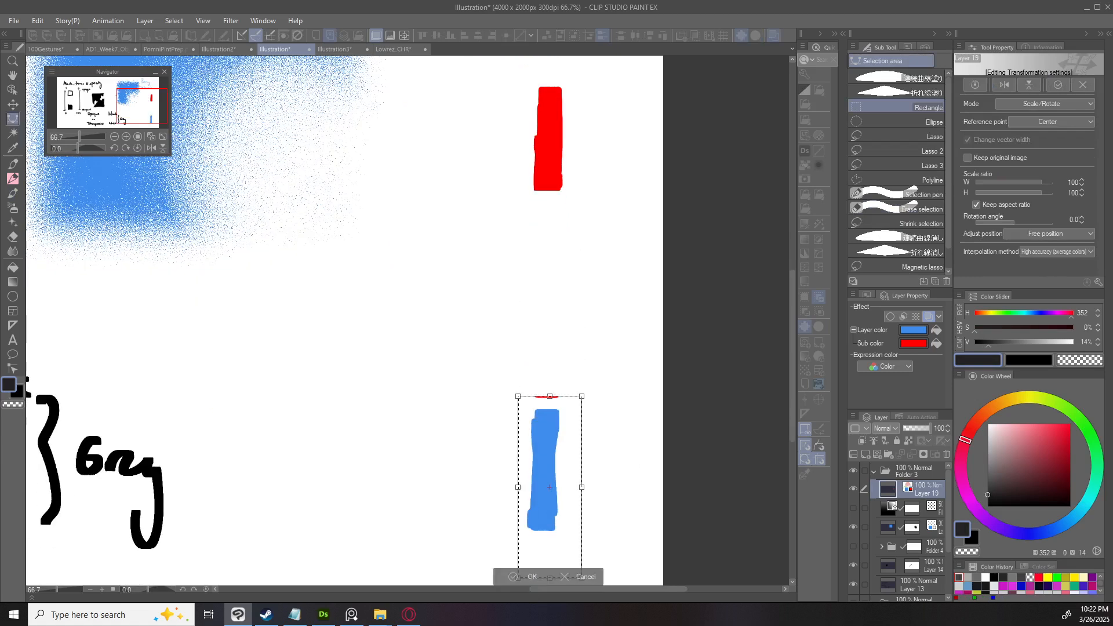
key(Return)
key(ctrl+d)
Paint a column of four progressively darker grey swatches between the red and blue bars with the Square Brush.
scroll(599, 169, up, 2)
alt+click(542, 186)
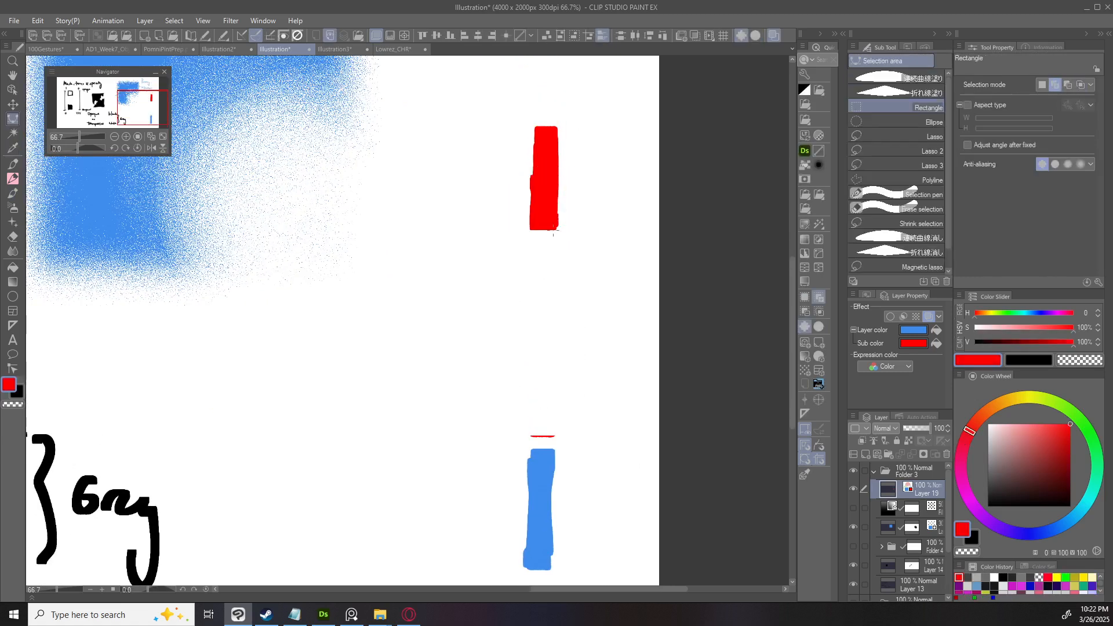
alt+click(552, 244)
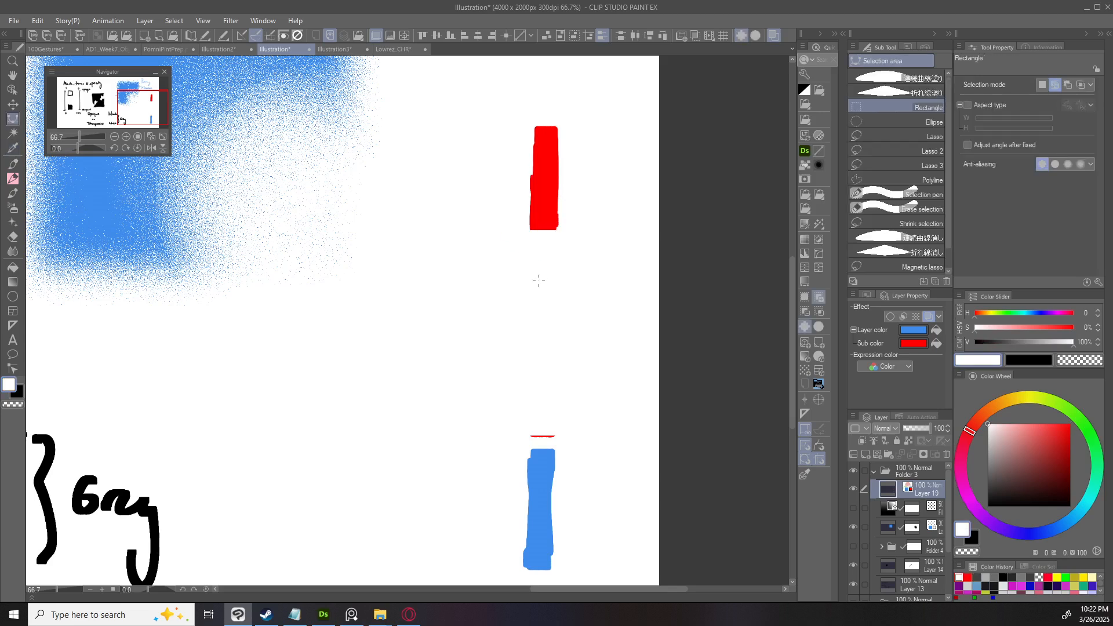
key(b)
mouse_move(544, 255)
mouse_down()
mouse_move(539, 282)
mouse_move(549, 266)
mouse_up()
drag(988, 474, 987, 463)
drag(540, 315, 542, 385)
drag(988, 464, 987, 496)
drag(544, 408, 544, 428)
scroll(655, 427, down, 4)
scroll(598, 428, up, 1)
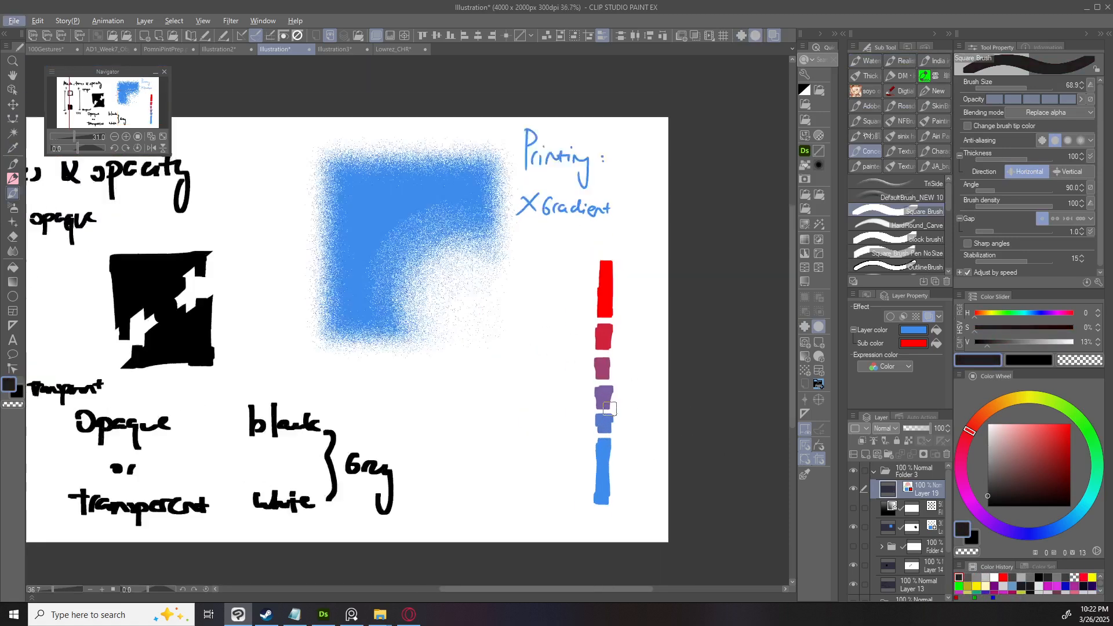
scroll(608, 408, up, 1)
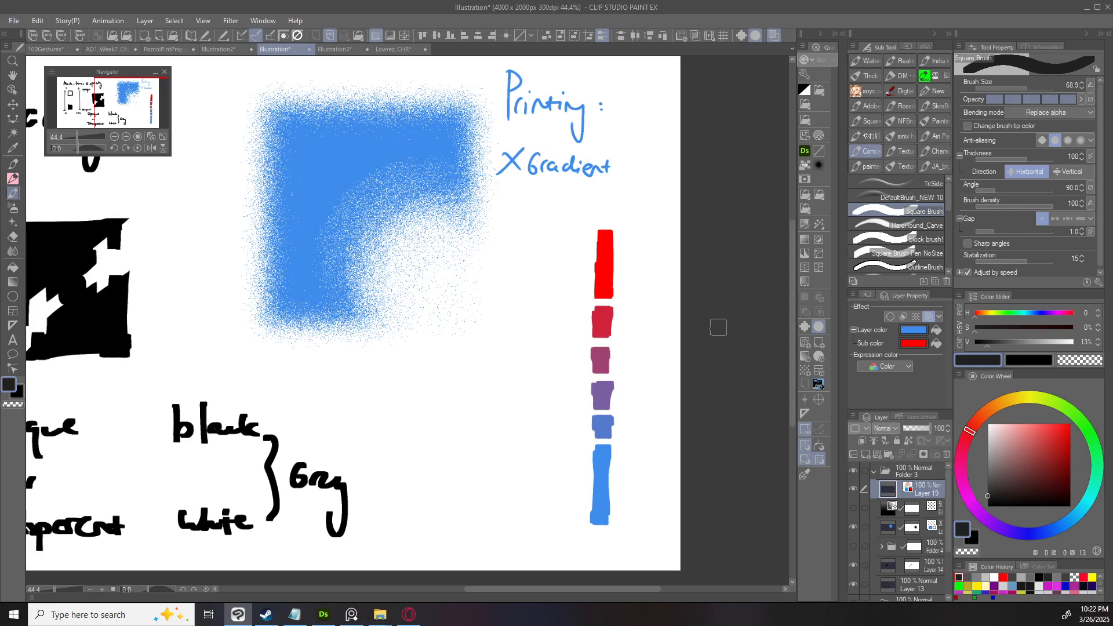
Select the noise-toned square's layer, try several blue and yellow layer colours, and settle on dark olive 3C3F00.
key(o)
drag(636, 260, 706, 317)
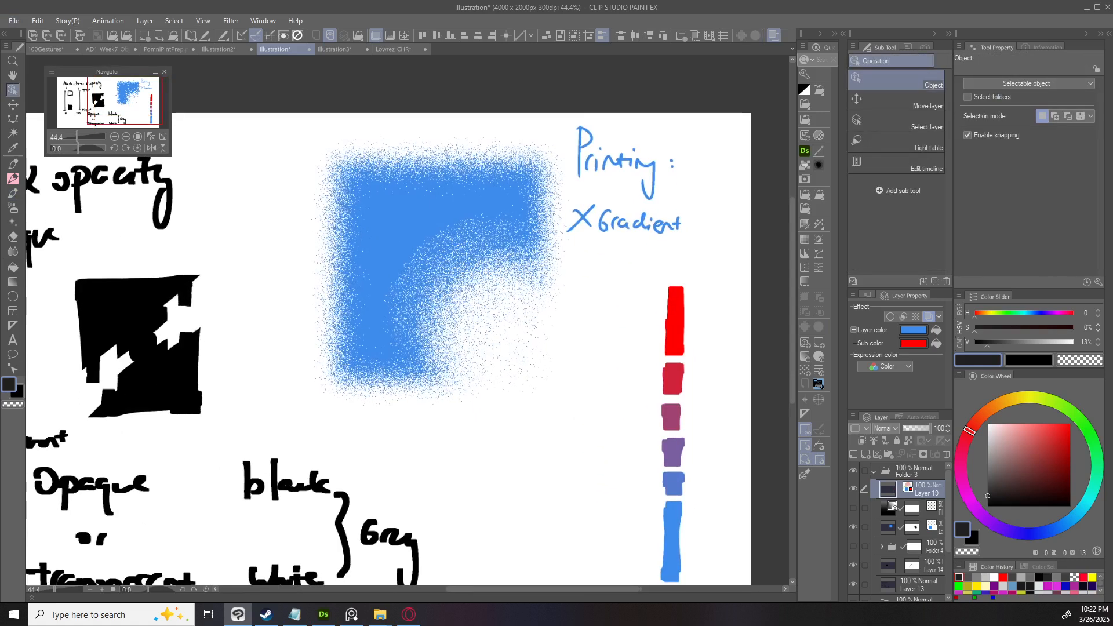
click(888, 527)
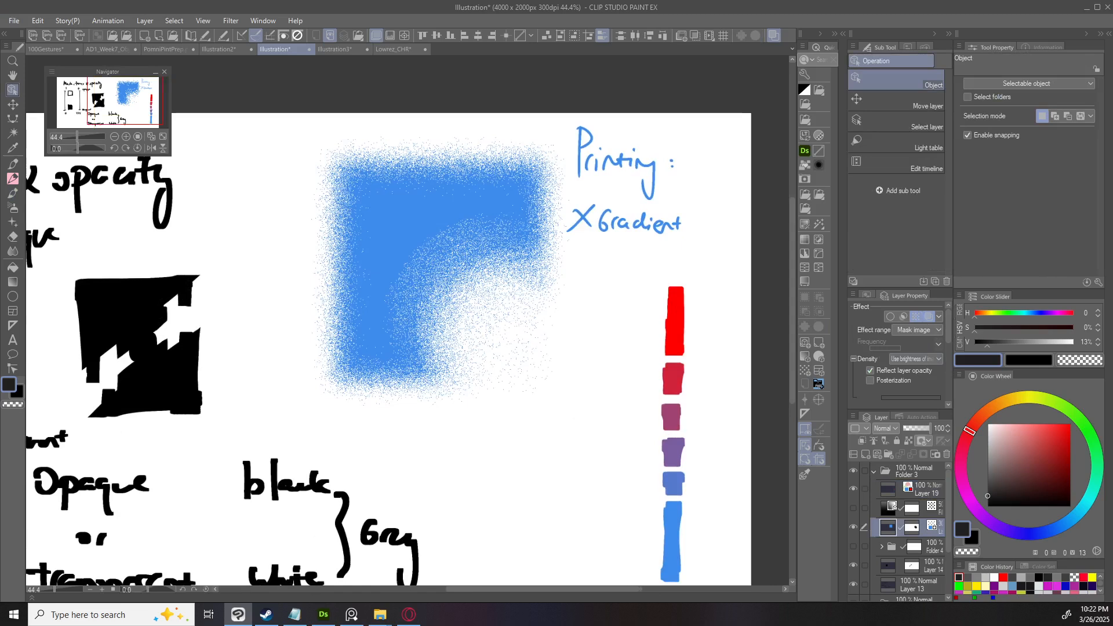
drag(948, 328, 948, 380)
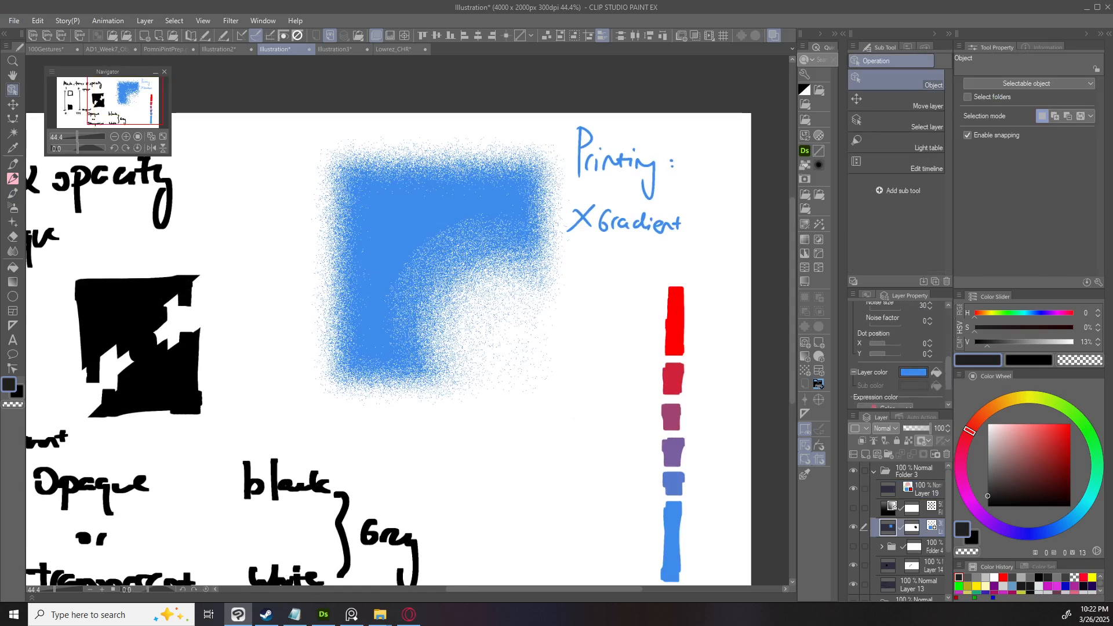
click(913, 371)
click(708, 486)
click(753, 504)
click(763, 479)
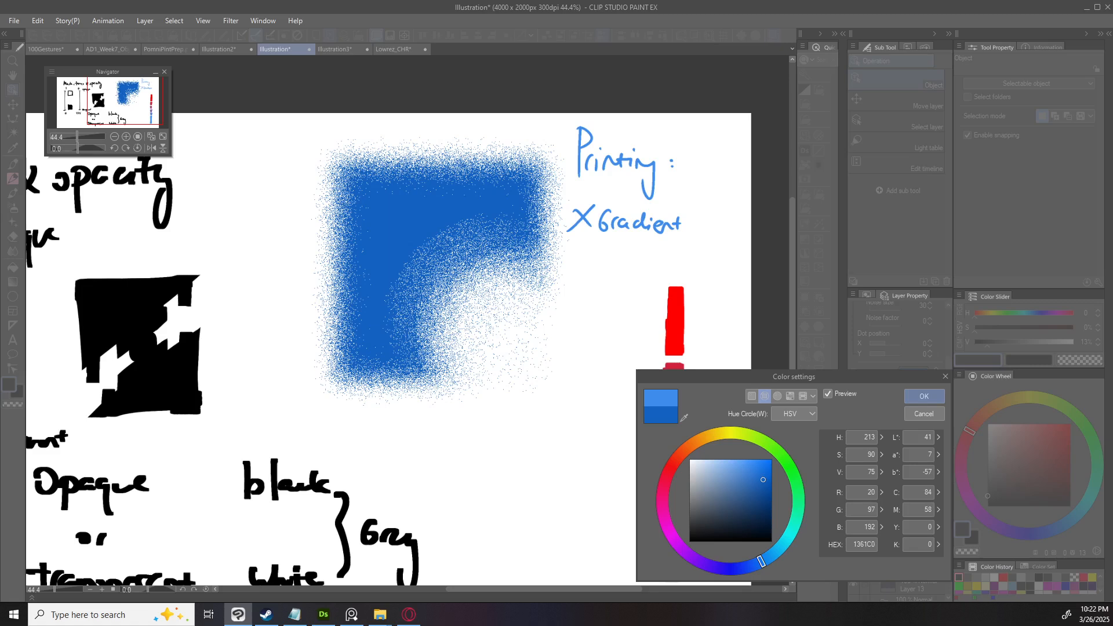
click(733, 432)
click(770, 461)
click(732, 514)
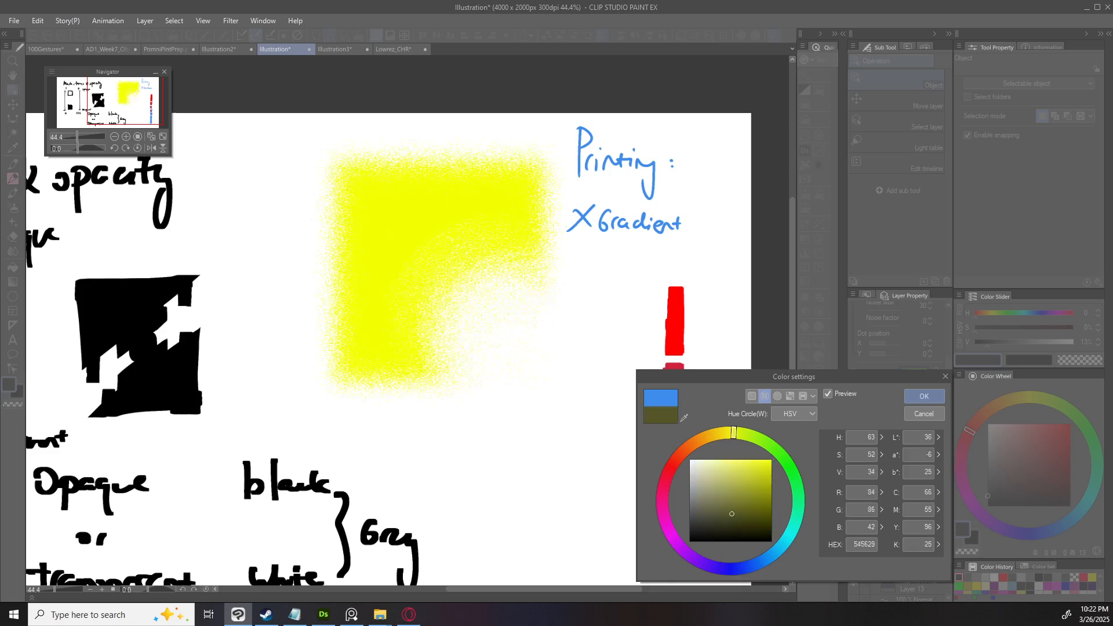
click(770, 521)
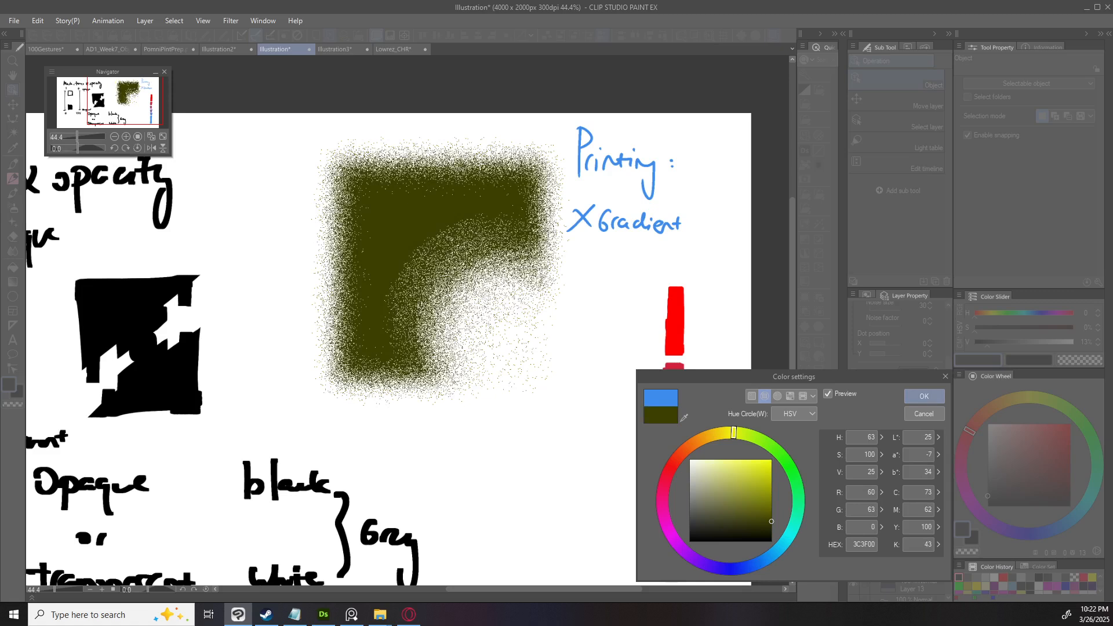
click(924, 396)
Set Layer 19's layer color to bright yellow EEFF00, keeping red as the sub color.
drag(464, 347, 362, 252)
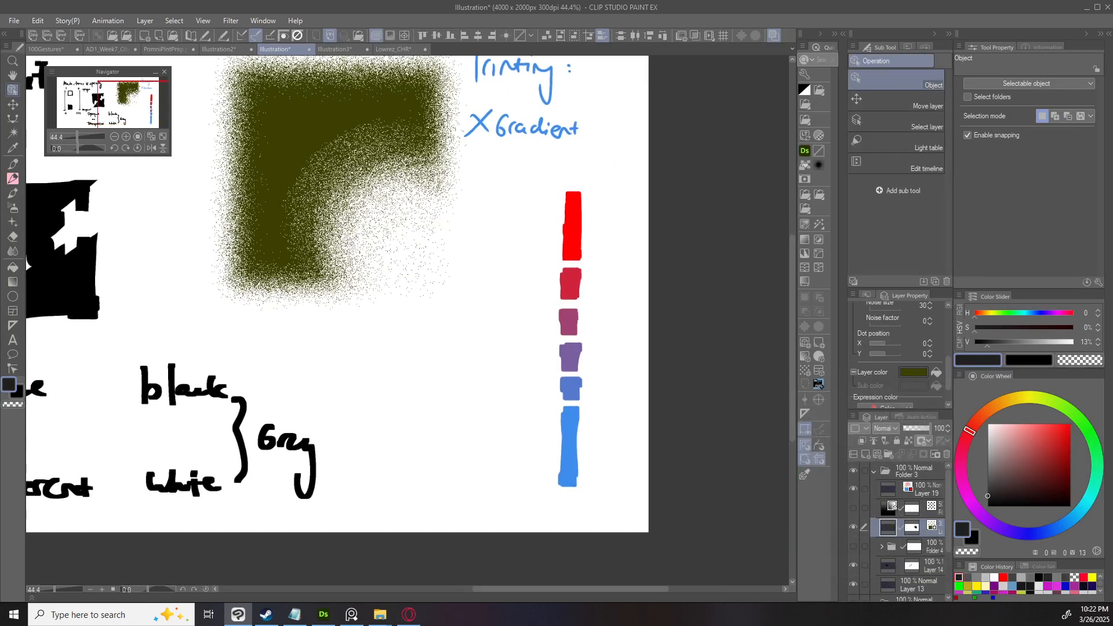
click(921, 488)
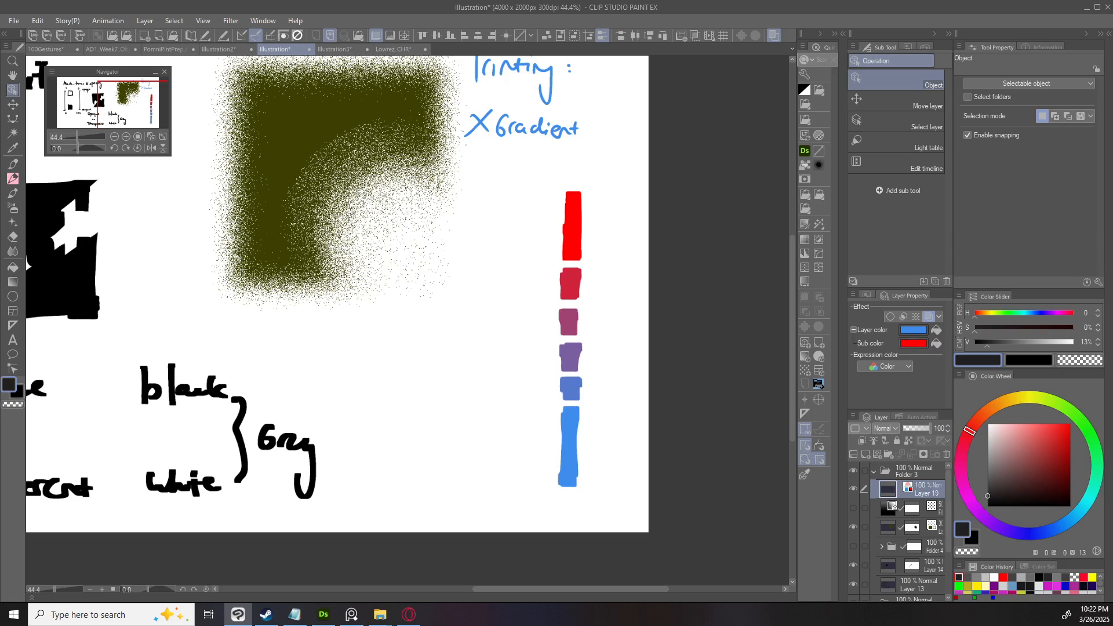
click(913, 330)
drag(750, 466, 724, 480)
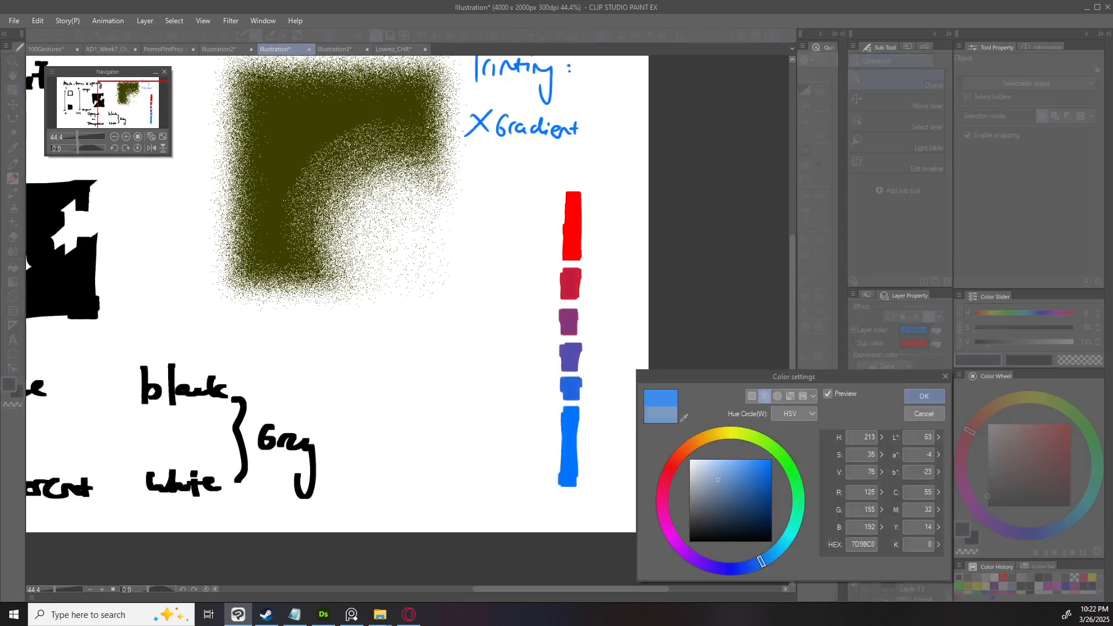
click(735, 433)
click(771, 460)
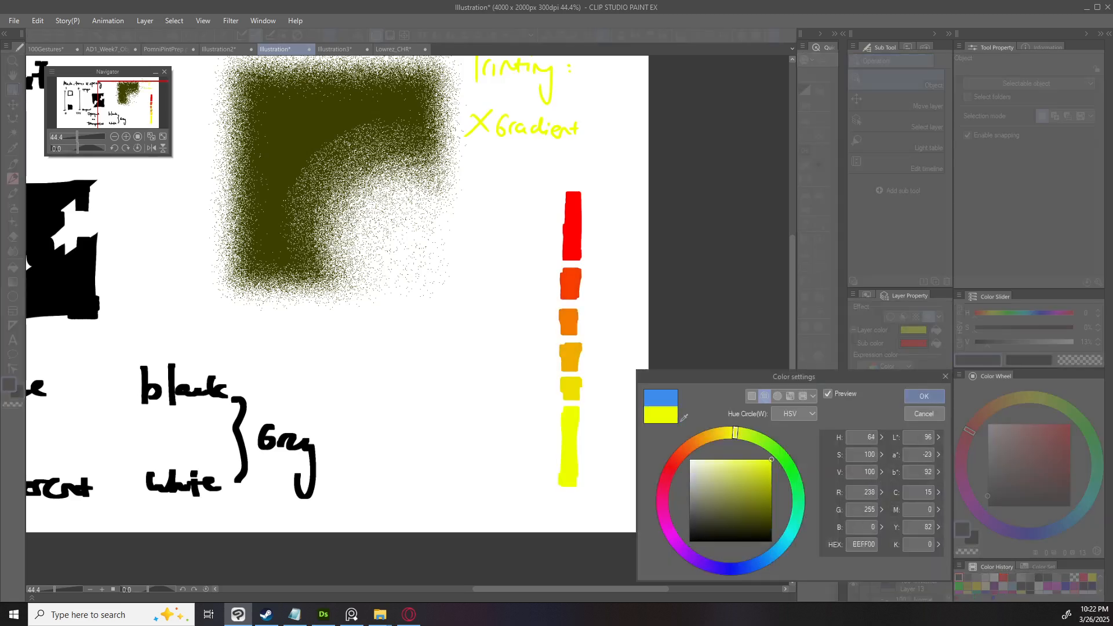
click(924, 396)
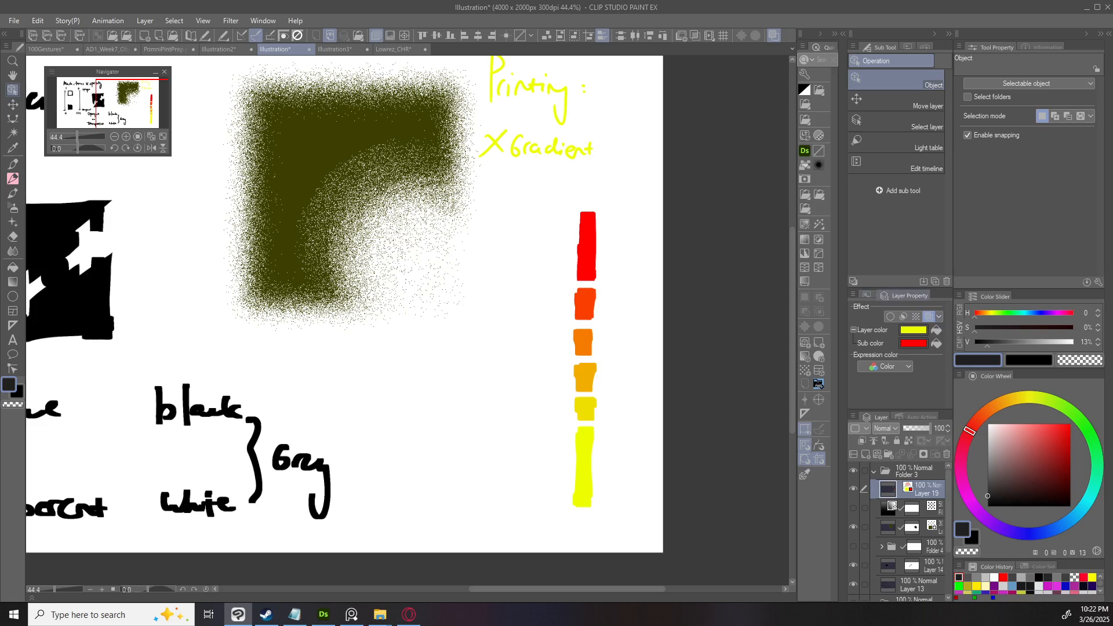
drag(185, 216, 255, 232)
drag(648, 215, 470, 154)
key(ctrl+z)
key(ctrl+z)
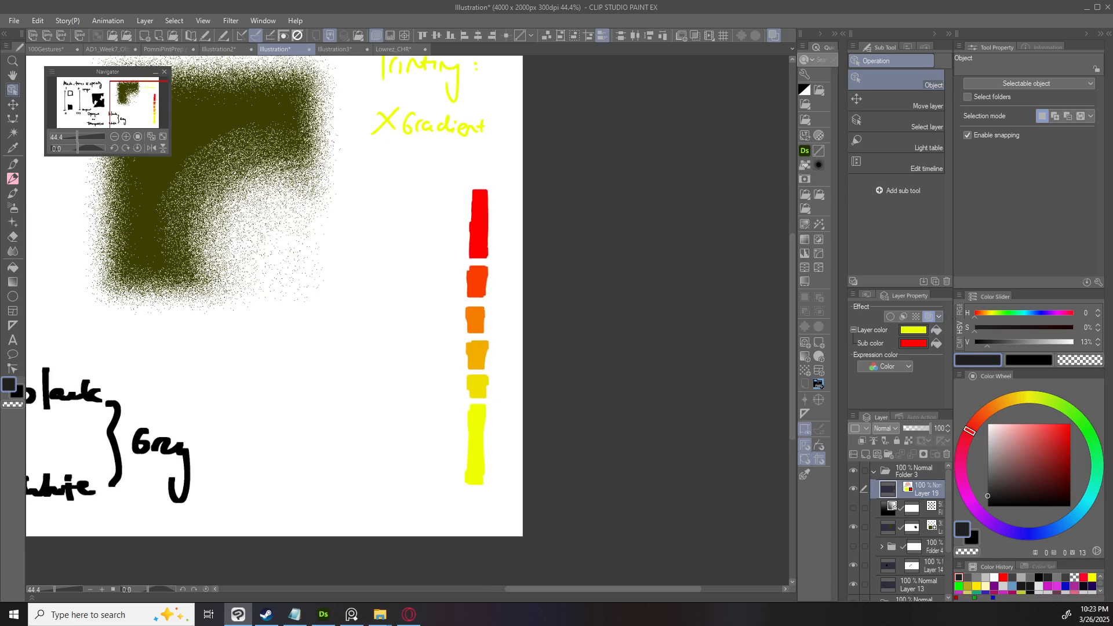
Try a red border effect with an edge thickness of 10.5 on Layer 19 in place of its layer color.
click(928, 316)
scroll(476, 326, up, 2)
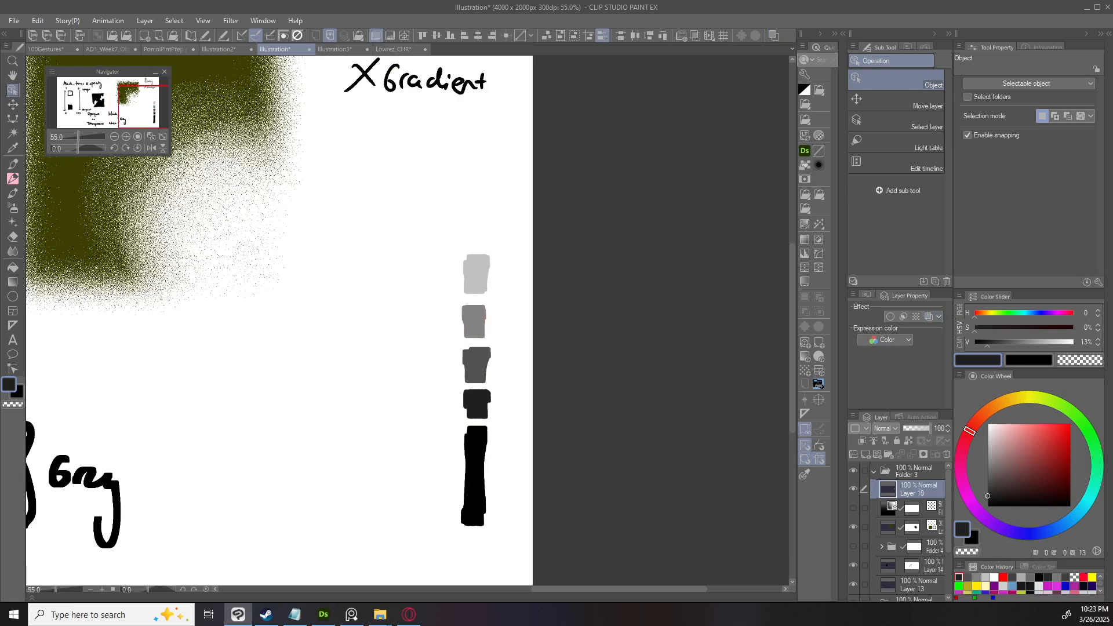
click(890, 316)
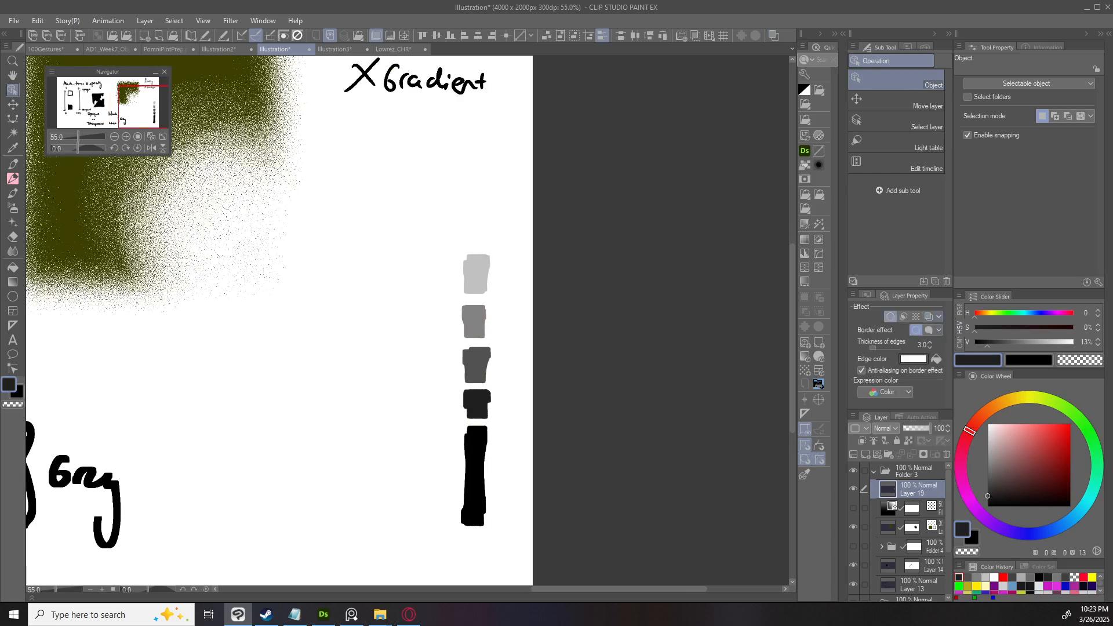
click(912, 359)
drag(753, 494, 772, 459)
click(924, 396)
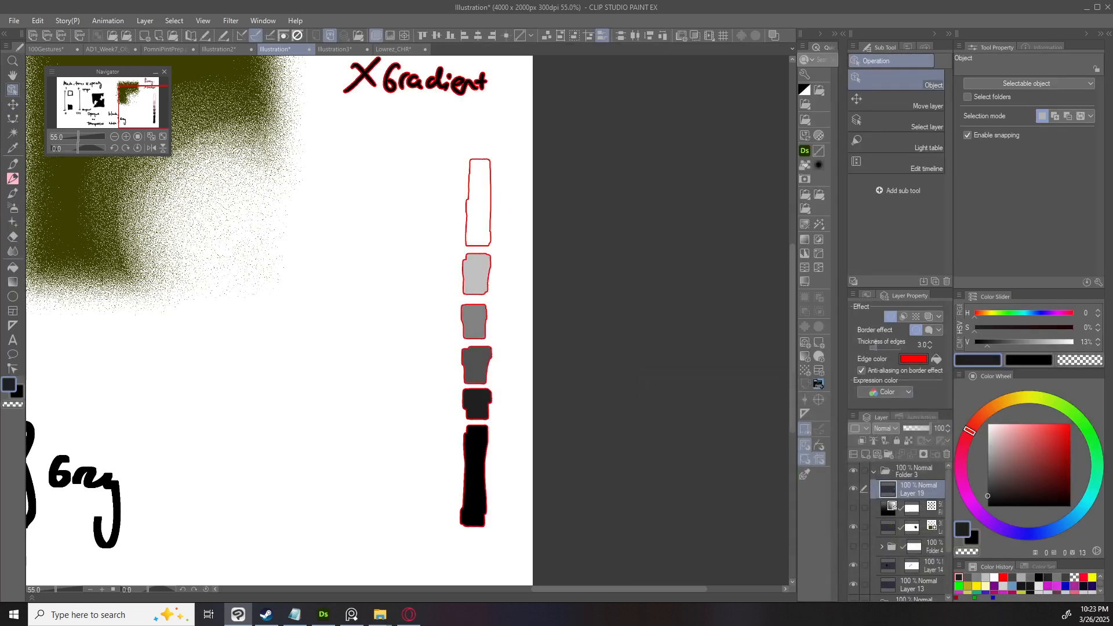
click(883, 347)
scroll(483, 354, down, 3)
scroll(490, 277, up, 2)
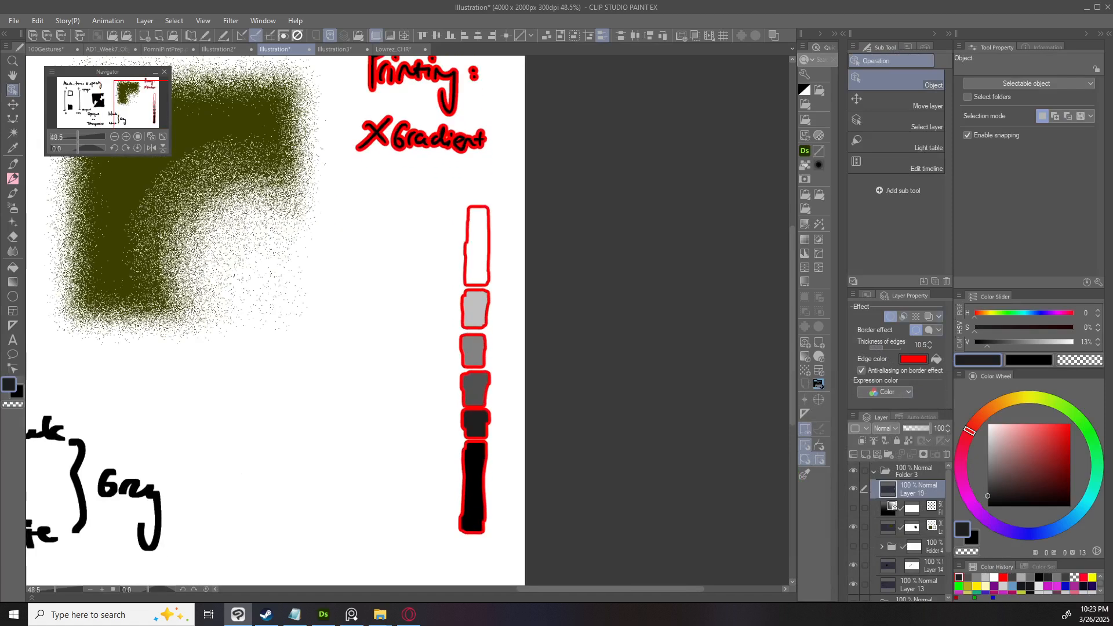
Preview the Extract line and Tone effects on Layer 19 without the border, ending back on its layer color.
click(891, 316)
click(904, 316)
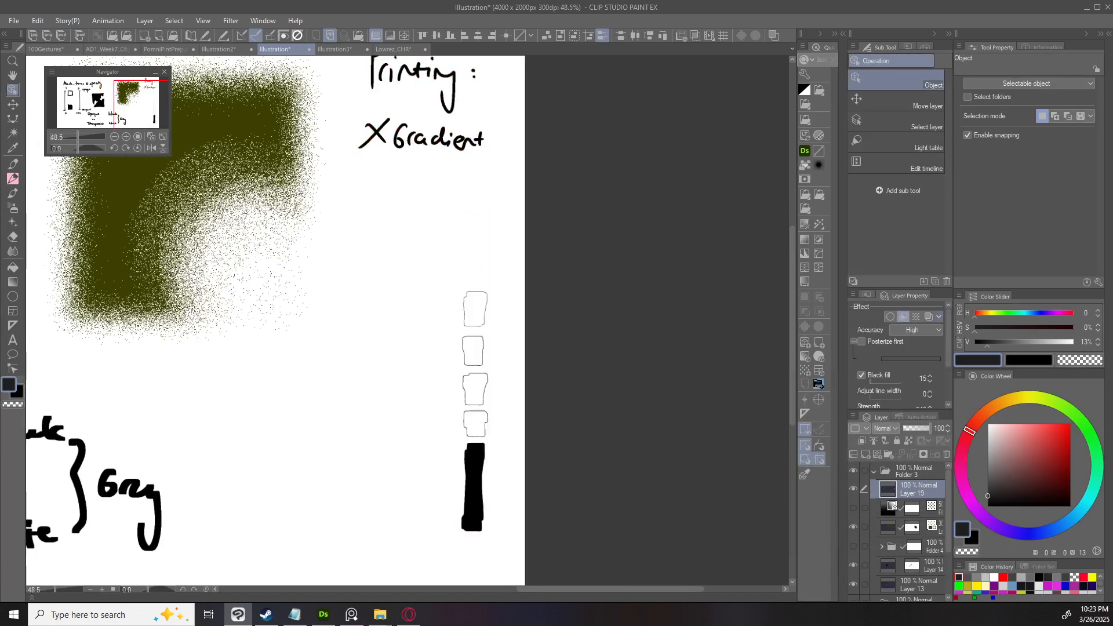
click(903, 315)
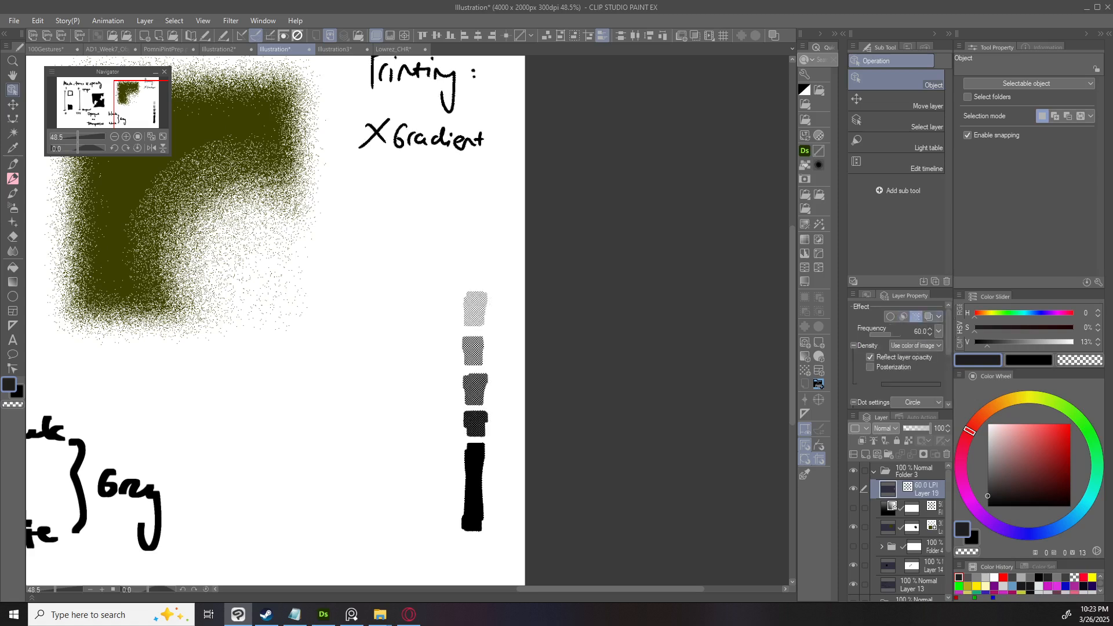
click(928, 315)
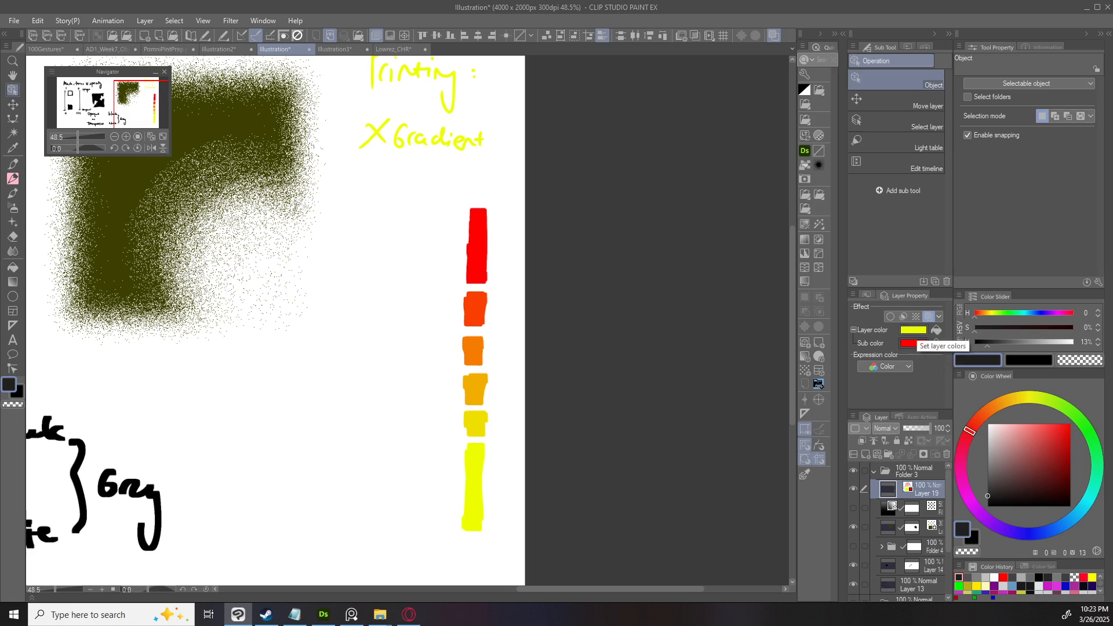
Toggle Layer 19's layer color off and on several times to compare the original greys with the remapped colours, leaving it on.
click(929, 316)
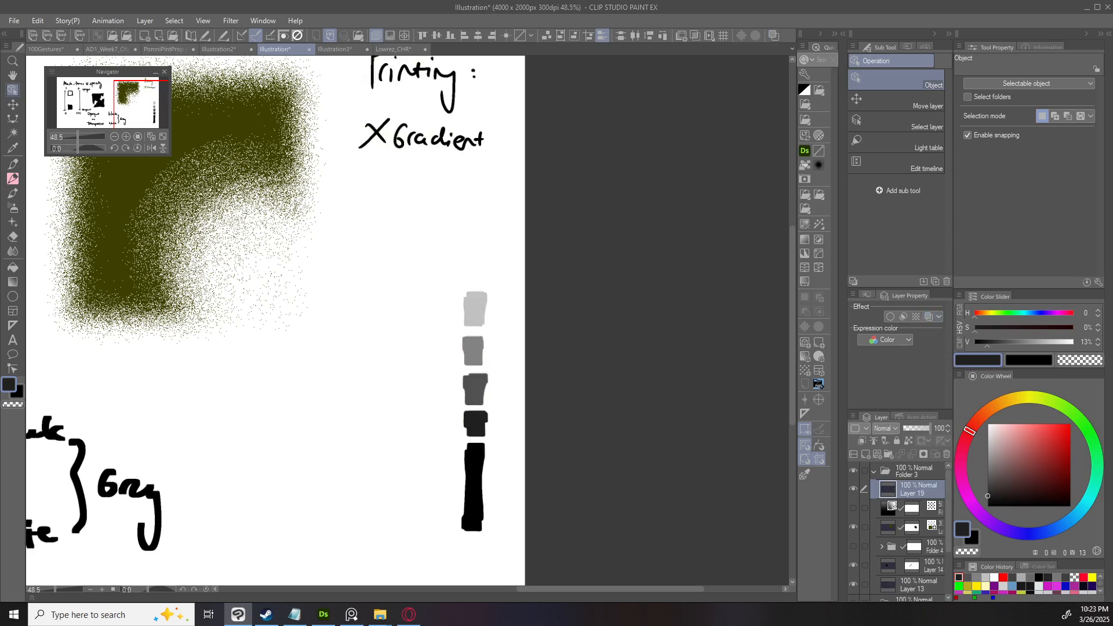
click(929, 316)
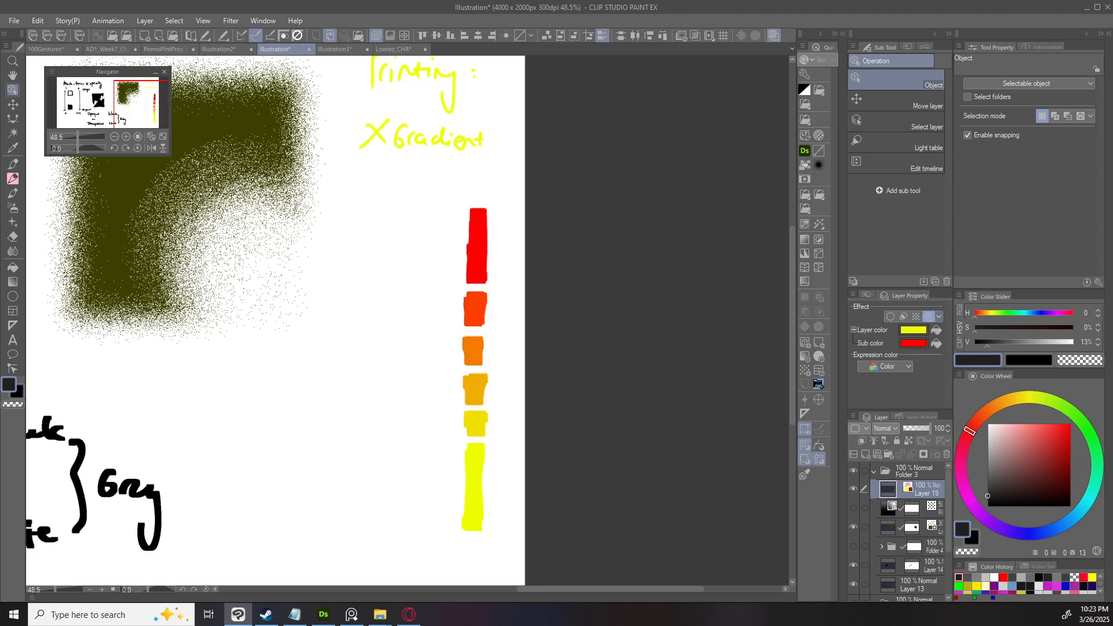
click(929, 316)
click(928, 316)
click(928, 316)
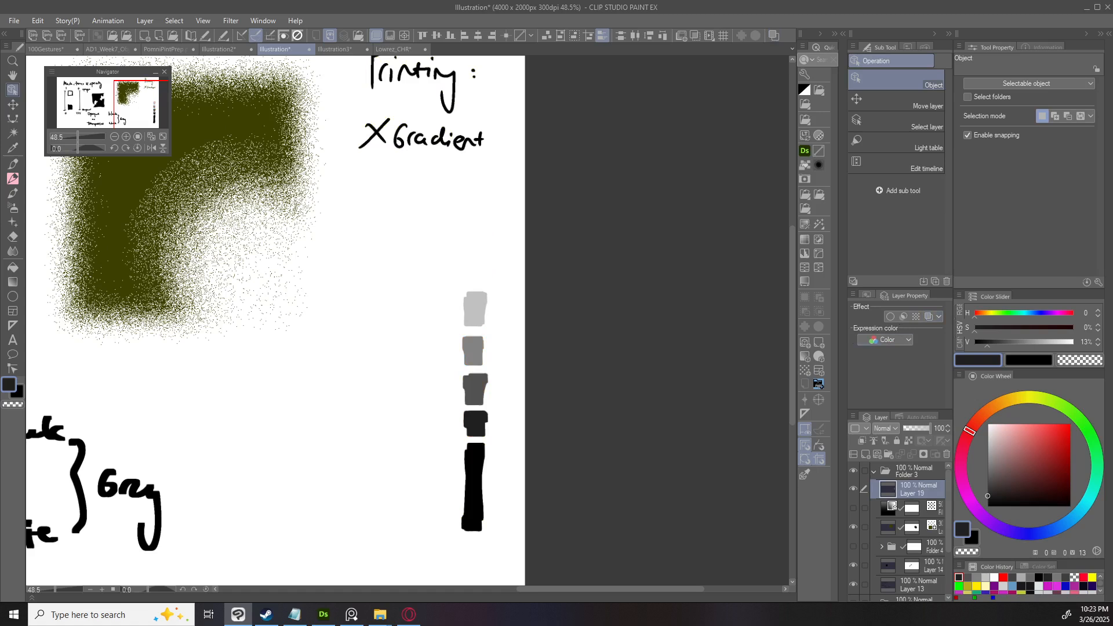
click(928, 316)
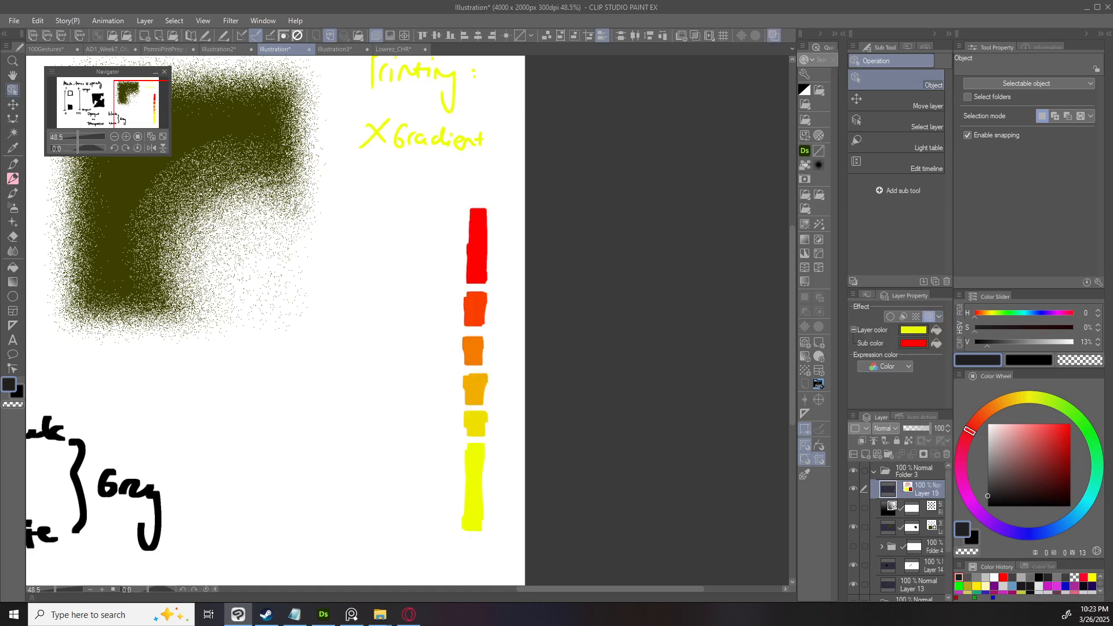
Examine the mask, tones and opacity notes across the canvas and return to the coloured swatch column.
scroll(525, 339, down, 4)
drag(214, 327, 397, 324)
scroll(398, 324, up, 2)
drag(251, 283, 381, 277)
scroll(346, 313, up, 2)
scroll(404, 307, down, 1)
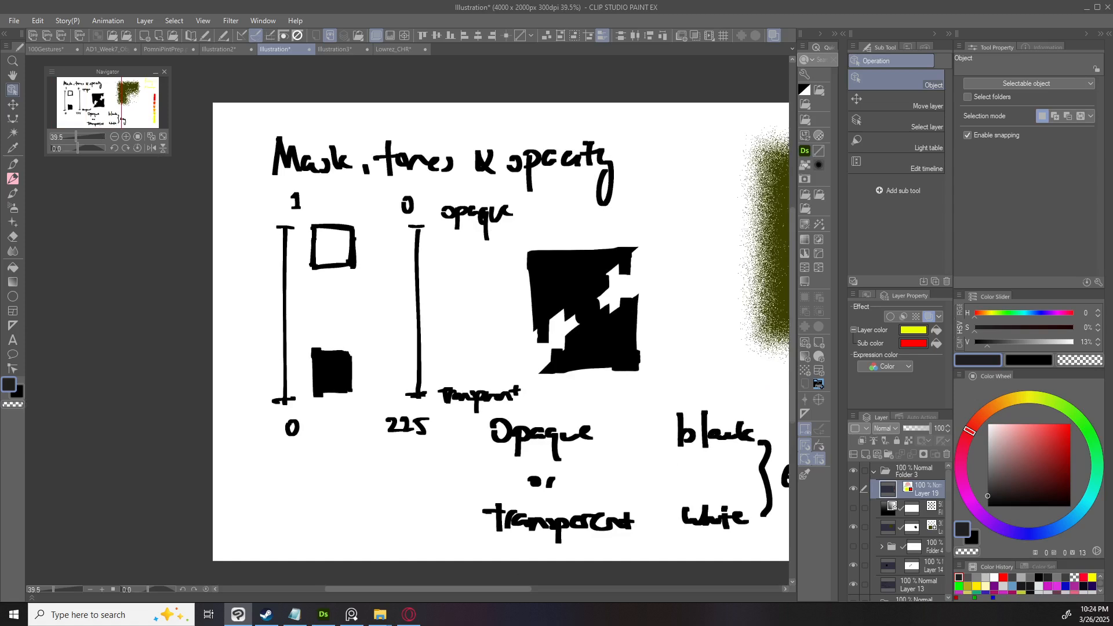
drag(713, 348, 243, 312)
drag(640, 375, 446, 360)
scroll(446, 360, up, 2)
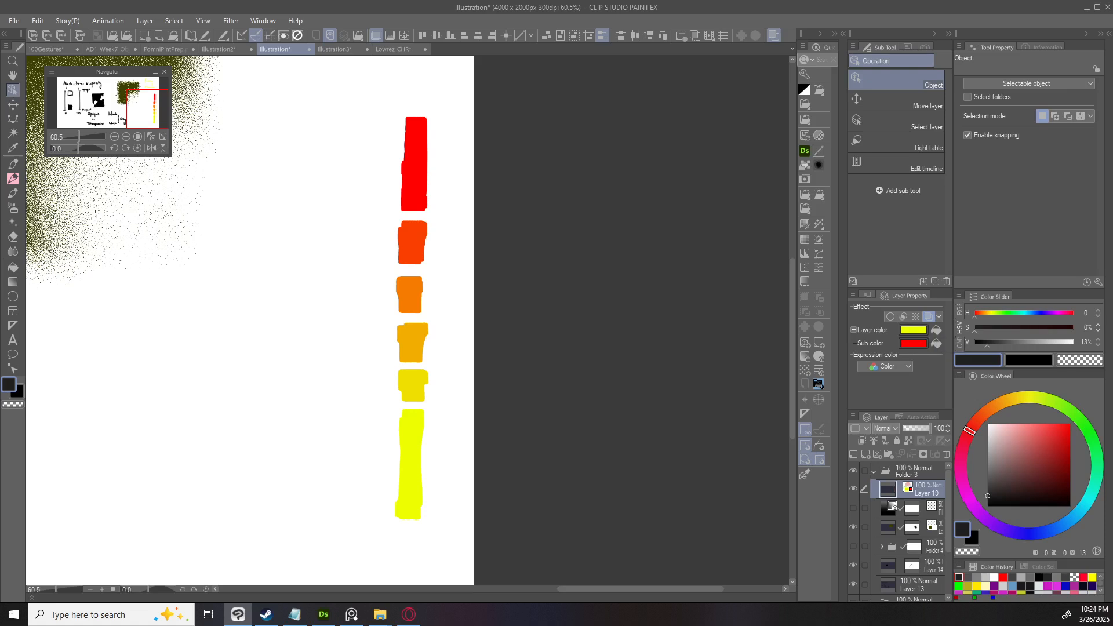
Set the drawing colour to a mid grey with a value of 49%.
drag(987, 342, 1023, 342)
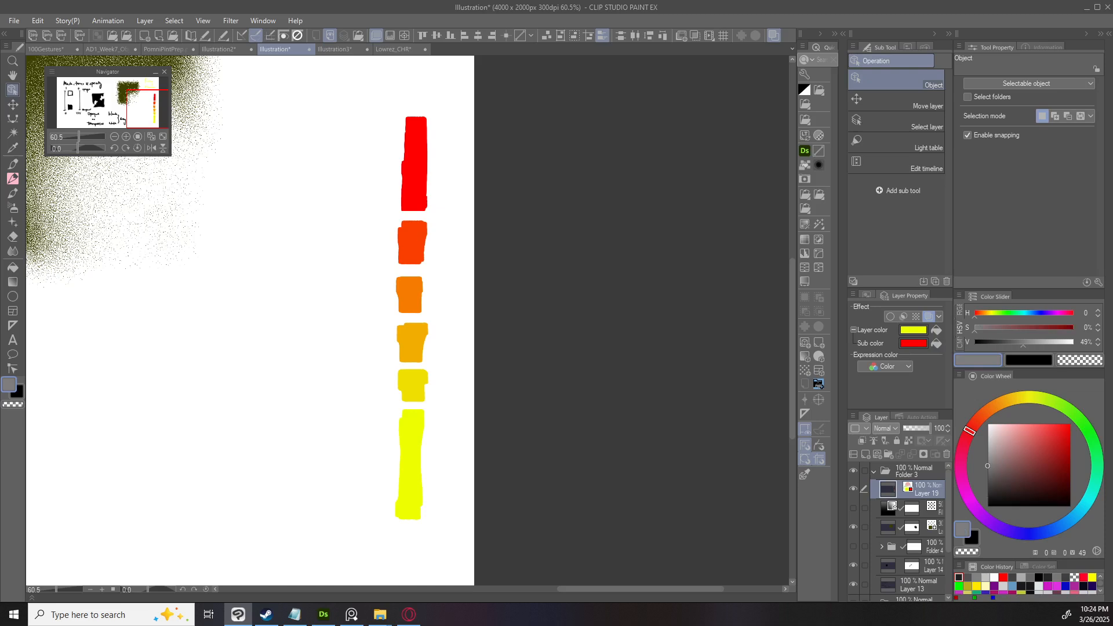
drag(473, 281, 653, 308)
scroll(644, 283, down, 2)
scroll(653, 308, up, 1)
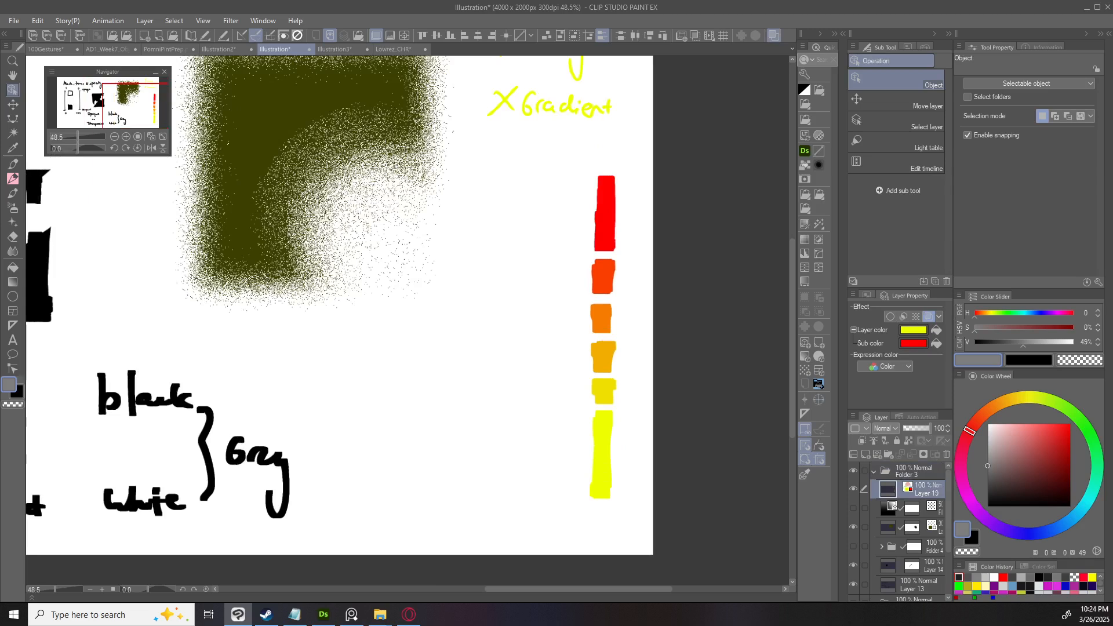
Create a folder with the layer color effect above Layer 19 and make its layer color dark navy.
click(819, 384)
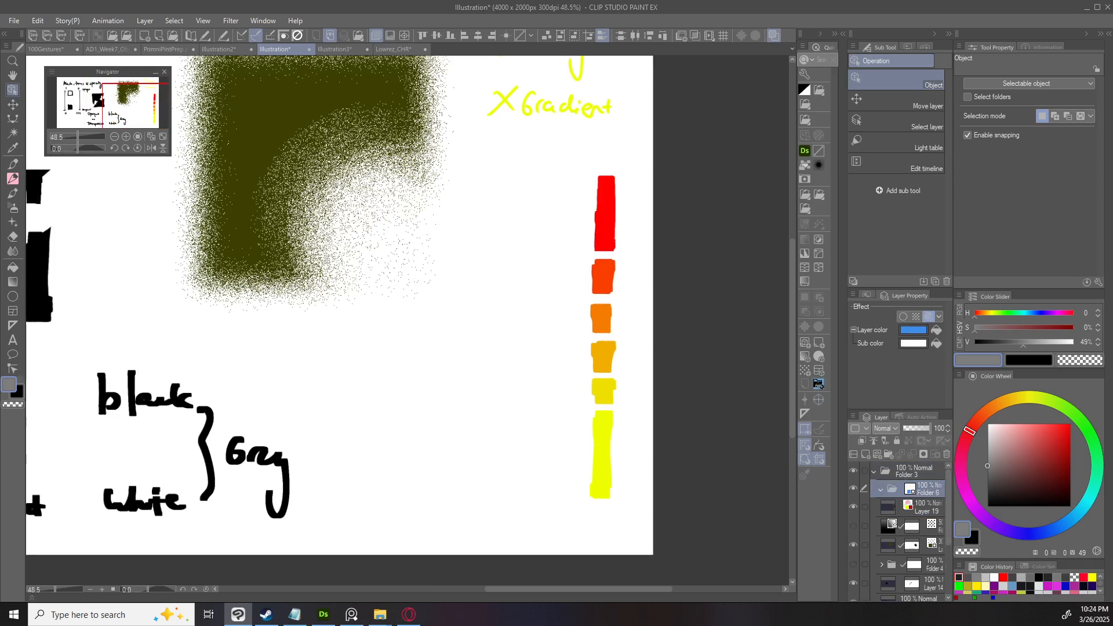
click(913, 329)
drag(750, 487, 768, 522)
click(924, 396)
Add a new layer inside the folder and sketch a loose circle in black with the pencil brush below the olive square.
key(ctrl+shift+n)
key(p)
drag(1048, 458, 988, 506)
drag(407, 375, 458, 372)
key(ctrl+z)
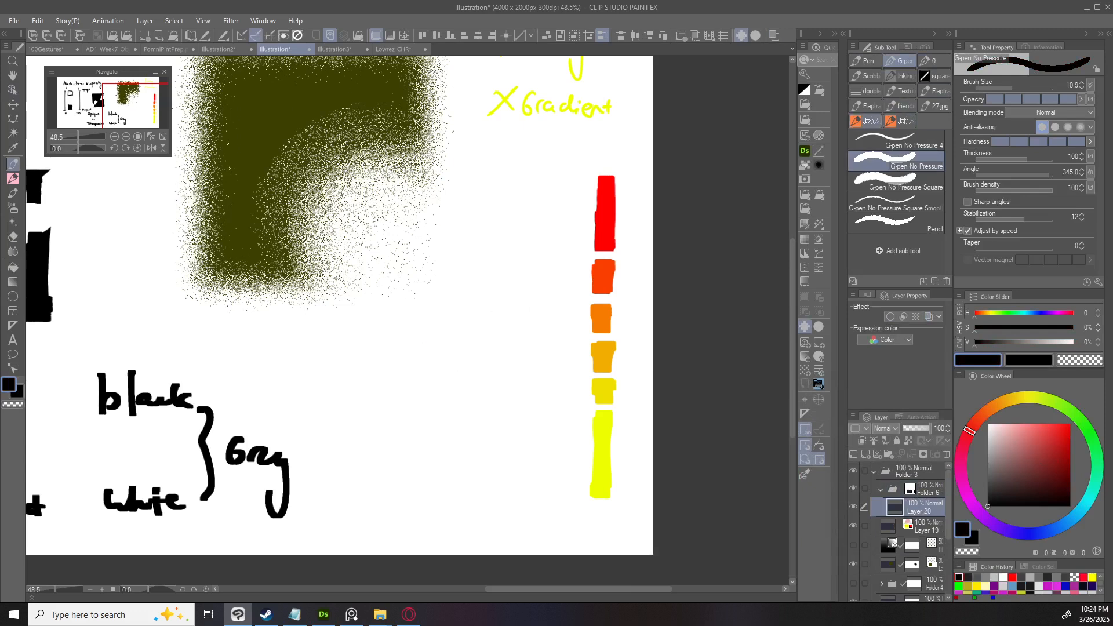
click(867, 120)
mouse_move(269, 352)
mouse_down()
mouse_move(330, 371)
mouse_move(310, 412)
mouse_up()
mouse_move(257, 356)
mouse_down()
mouse_move(321, 409)
mouse_move(287, 335)
mouse_up()
drag(307, 333, 323, 420)
mouse_move(290, 408)
mouse_down()
mouse_move(261, 392)
mouse_move(296, 417)
mouse_up()
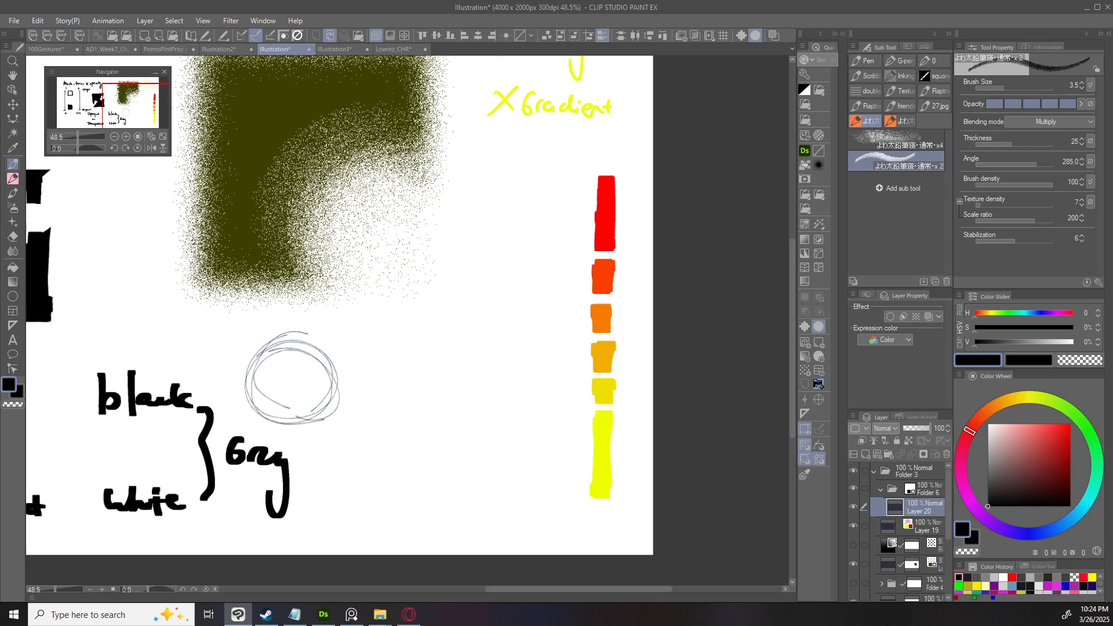
Duplicate the navy folder with its circle layer and set the copy's layer color to dark red 3B020E.
click(930, 496)
key(ctrl+c)
key(ctrl+v)
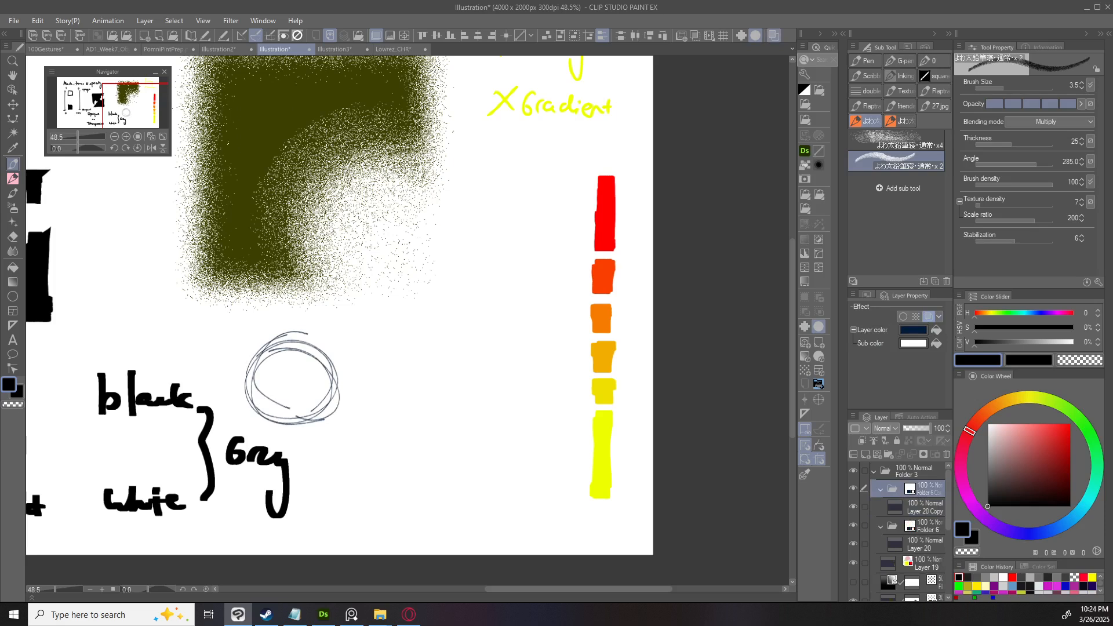
click(913, 329)
click(665, 481)
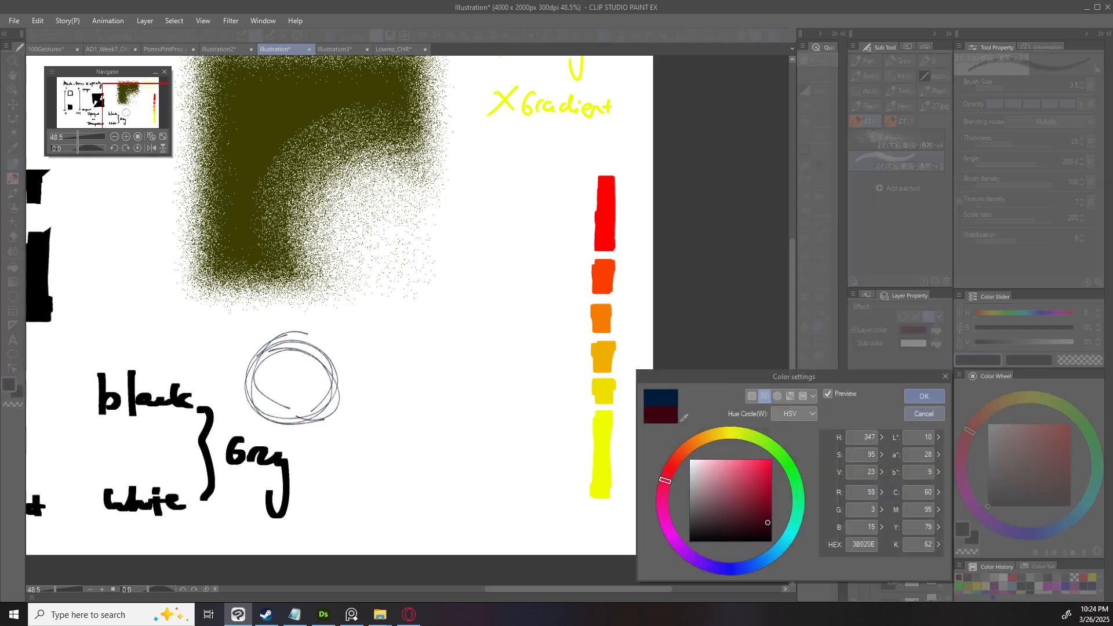
click(923, 396)
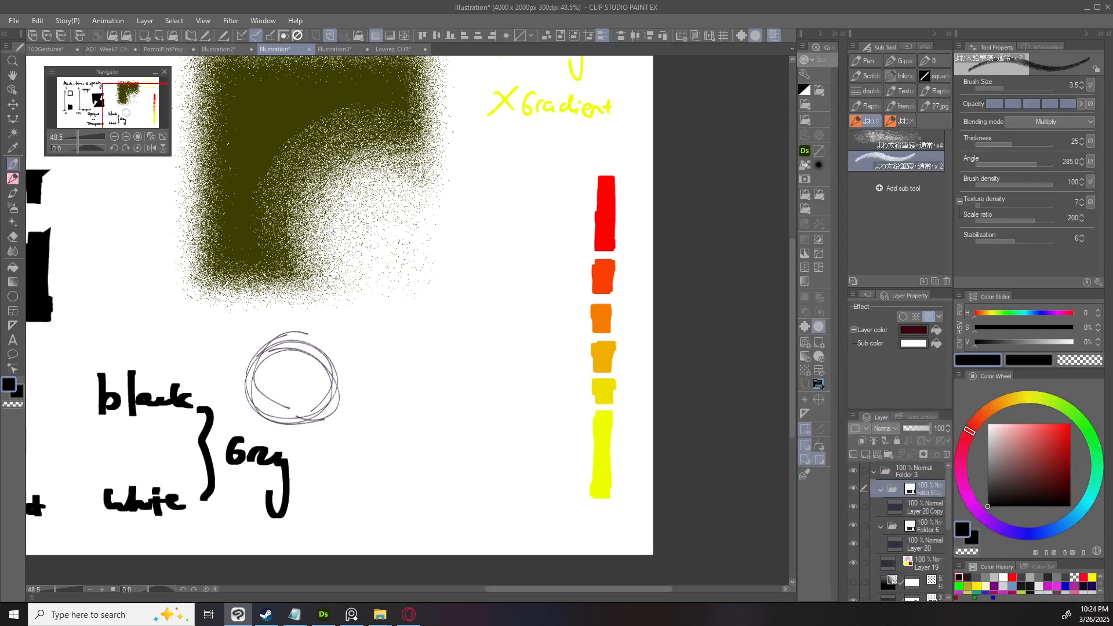
Brighten the copied folder's layer color to a more visible crimson.
click(924, 508)
key(ctrl+z)
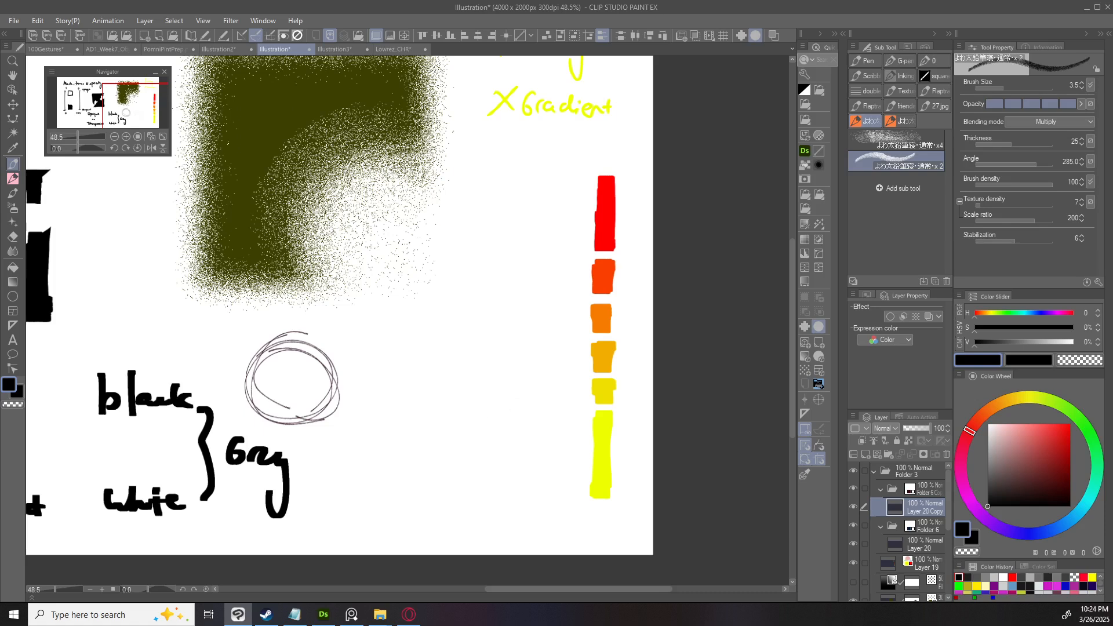
click(922, 489)
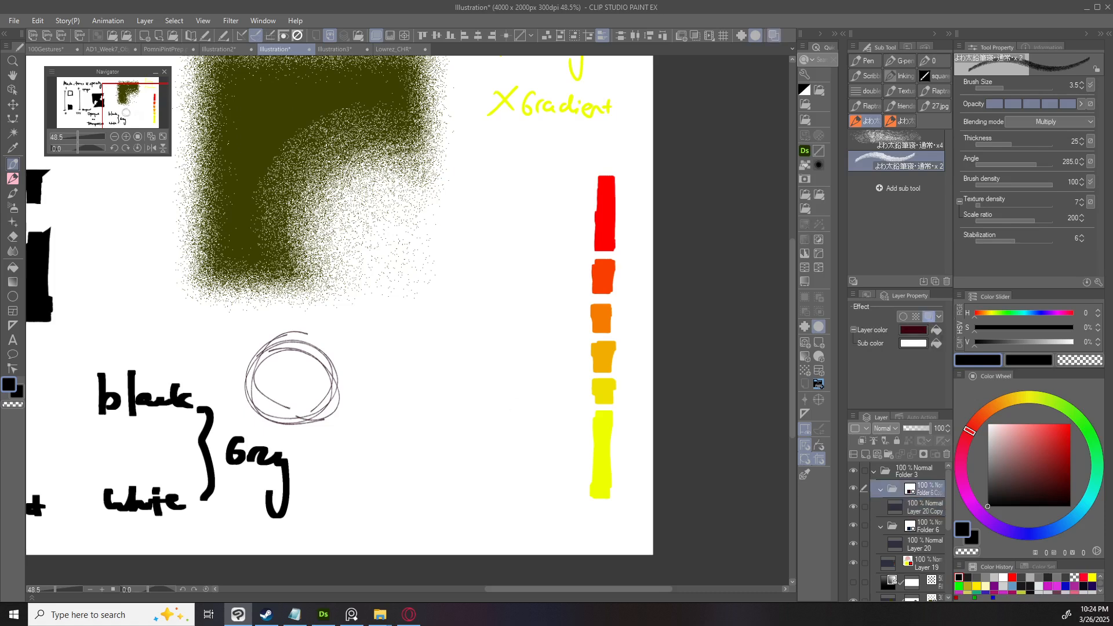
click(912, 330)
drag(770, 488, 770, 477)
click(922, 394)
click(978, 328)
click(915, 543)
mouse_move(343, 397)
mouse_down()
mouse_move(333, 473)
mouse_move(321, 452)
mouse_up()
key(ctrl+z)
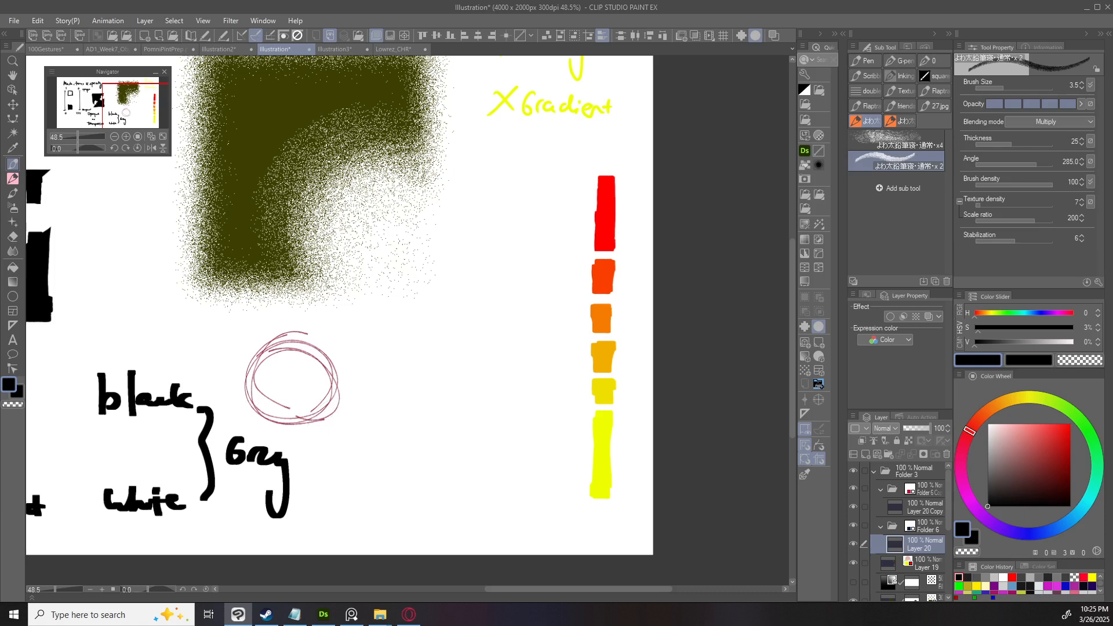
Move the crimson circle on Layer 20 Copy horizontally so it sits to the right of the navy circle.
click(916, 506)
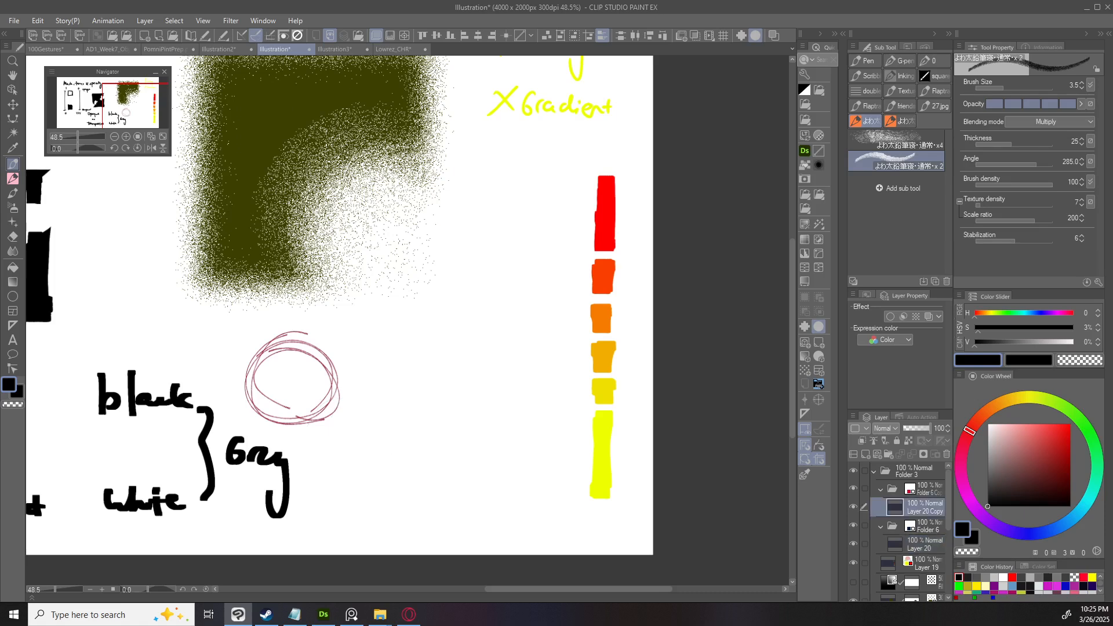
key(ctrl+t)
drag(322, 413, 466, 413)
key(Return)
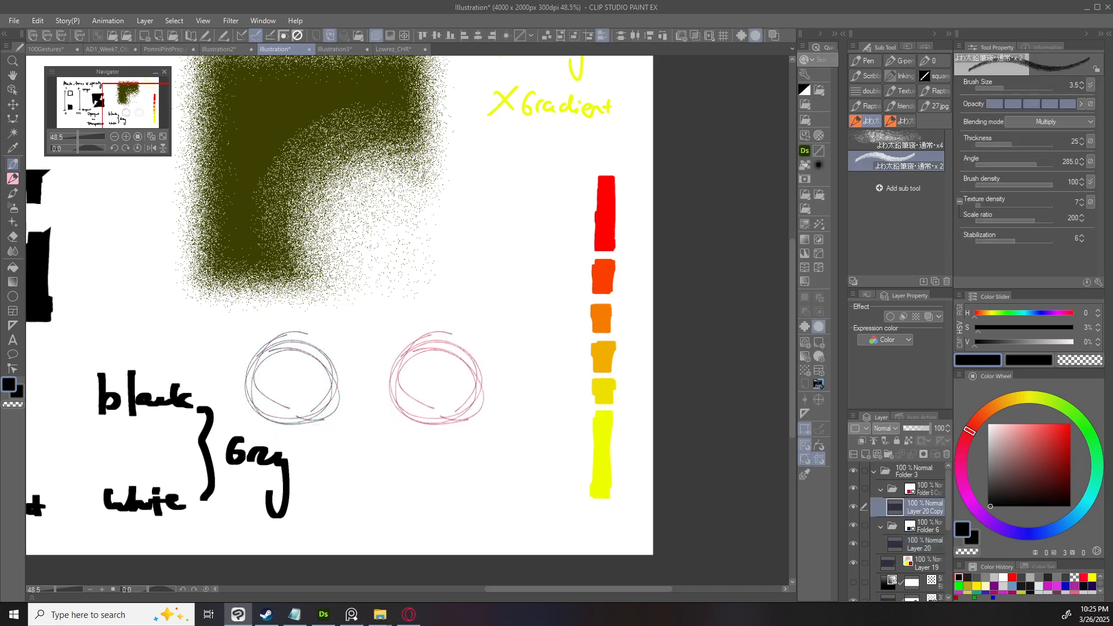
Sketch another overlapping circle on Layer 20 and two more loose circles on Layer 20 Copy, one over each circle group.
click(922, 544)
mouse_move(279, 395)
mouse_down()
mouse_move(342, 409)
mouse_move(323, 444)
mouse_move(274, 419)
mouse_move(298, 452)
mouse_move(323, 382)
mouse_up()
key(ctrl+z)
click(922, 507)
mouse_move(509, 407)
mouse_down()
mouse_move(431, 425)
mouse_move(493, 459)
mouse_up()
drag(468, 395, 481, 387)
mouse_move(278, 427)
mouse_down()
mouse_move(298, 373)
mouse_move(350, 443)
mouse_move(281, 377)
mouse_up()
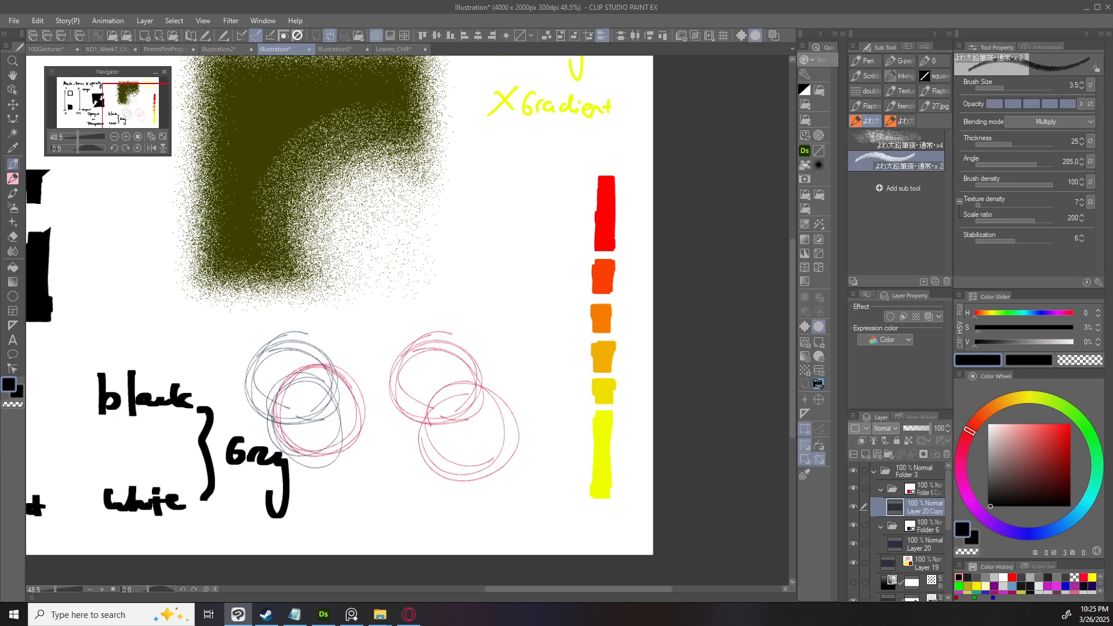
Sketch a large loose circle on Layer 20 over the crimson circles.
click(921, 544)
mouse_move(450, 399)
mouse_down()
mouse_move(515, 394)
mouse_move(464, 452)
mouse_move(468, 364)
mouse_move(432, 405)
mouse_move(515, 432)
mouse_move(513, 371)
mouse_move(509, 452)
mouse_up()
scroll(502, 384, up, 1)
Separate the overlapping sketches by moving Layer 20's navy circles up and the crimson circles down, and return to the pencil brush.
key(ctrl+t)
drag(387, 397, 387, 312)
key(Return)
key(o)
drag(432, 421, 447, 505)
mouse_move(481, 370)
mouse_down()
mouse_move(499, 422)
mouse_move(507, 418)
mouse_up()
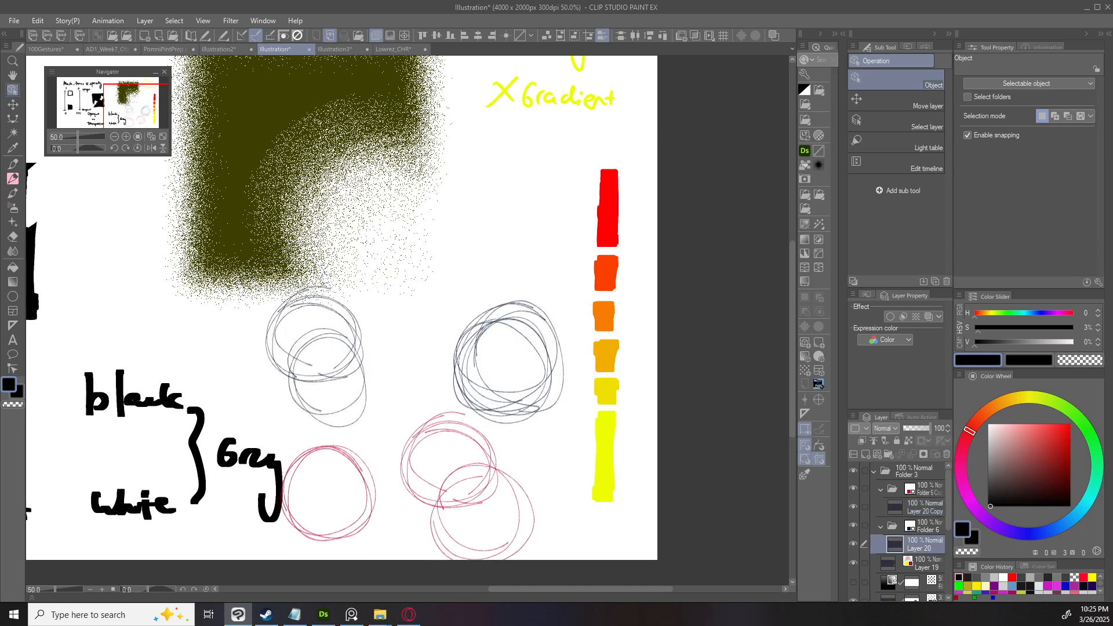
key(p)
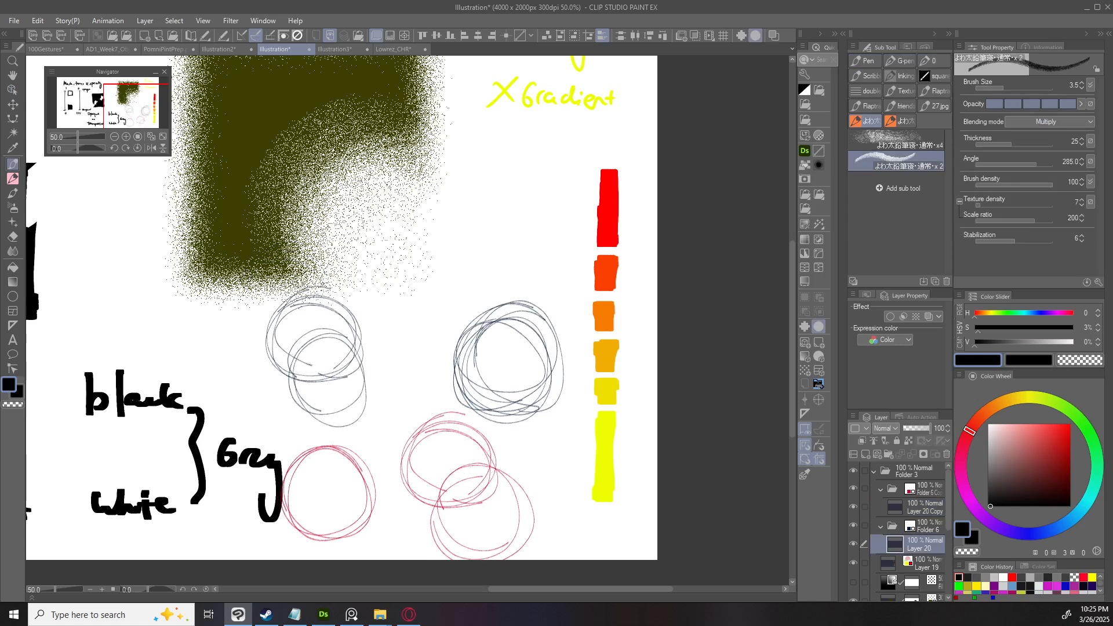
Draw a loose stroke from the large navy circle on Layer 20 and another across the red circles on Layer 20 Copy.
mouse_move(470, 355)
mouse_down()
mouse_move(441, 408)
mouse_move(535, 381)
mouse_move(489, 400)
mouse_move(432, 399)
mouse_move(404, 418)
mouse_up()
key(ctrl+z)
key(ctrl+z)
click(937, 502)
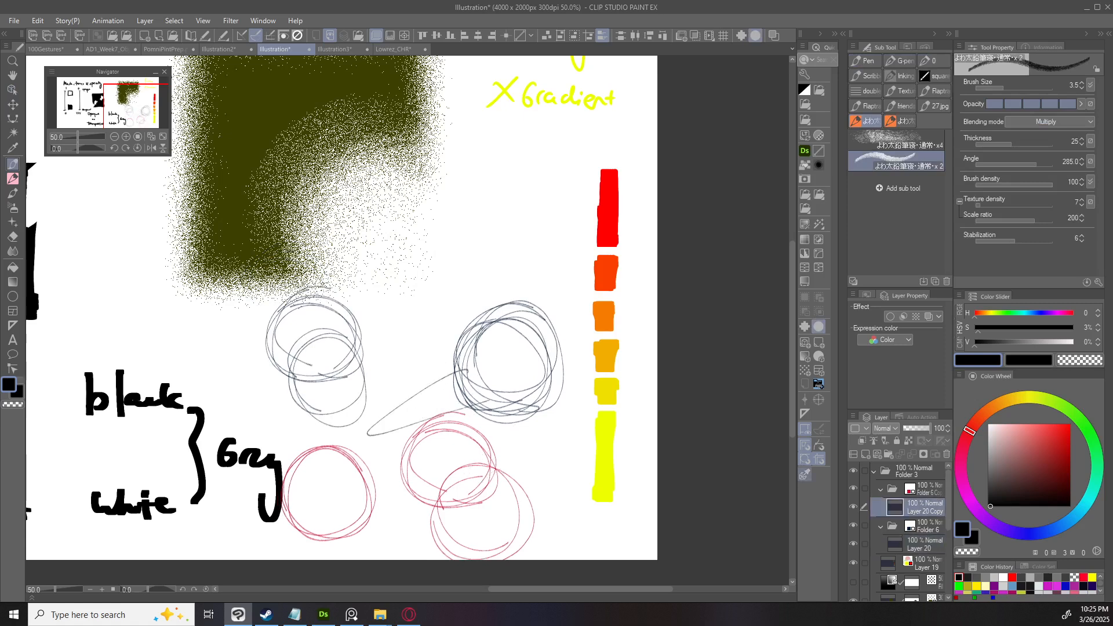
drag(446, 460, 504, 468)
scroll(627, 447, down, 3)
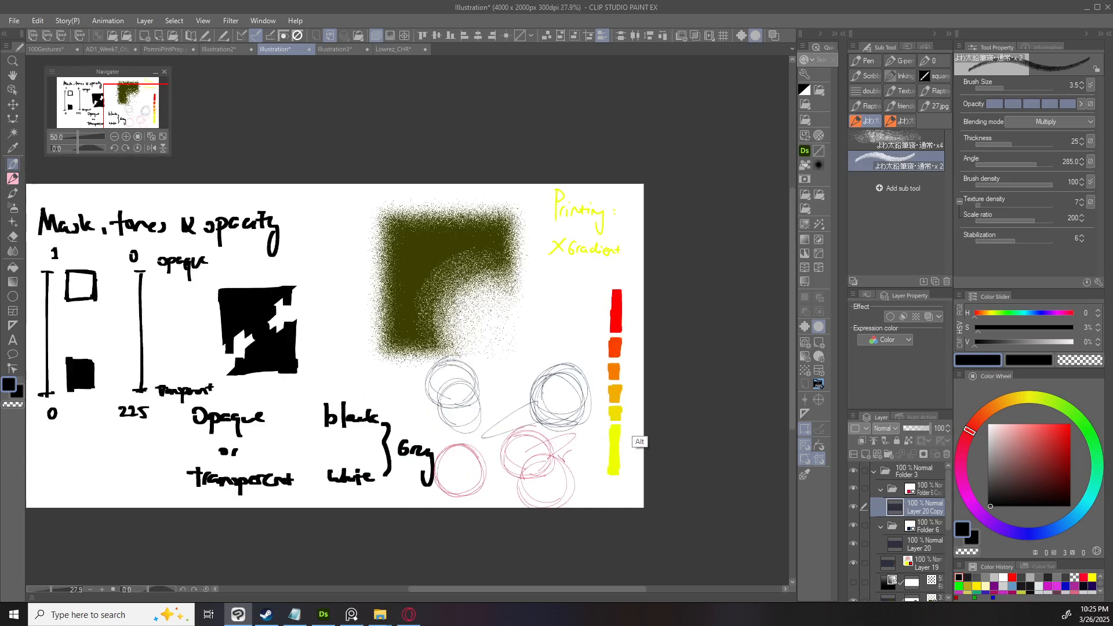
scroll(587, 459, up, 2)
scroll(565, 481, up, 1)
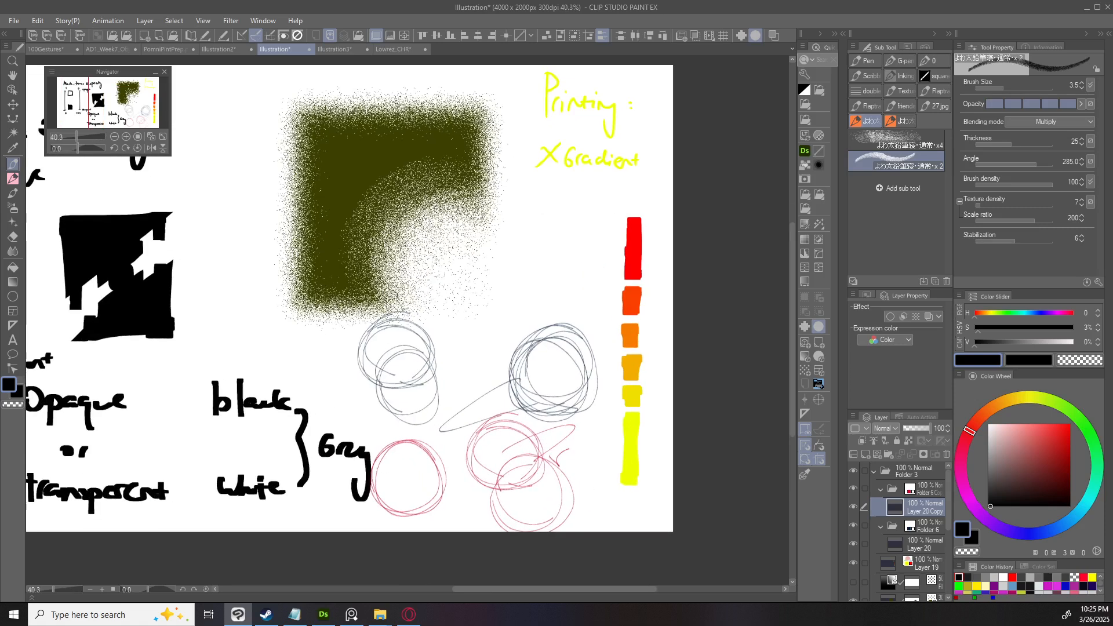
scroll(554, 419, down, 3)
drag(553, 419, 583, 440)
Move the navy circle sketch and the red circle sketch up and to the left on the canvas.
key(ctrl)
scroll(598, 406, up, 3)
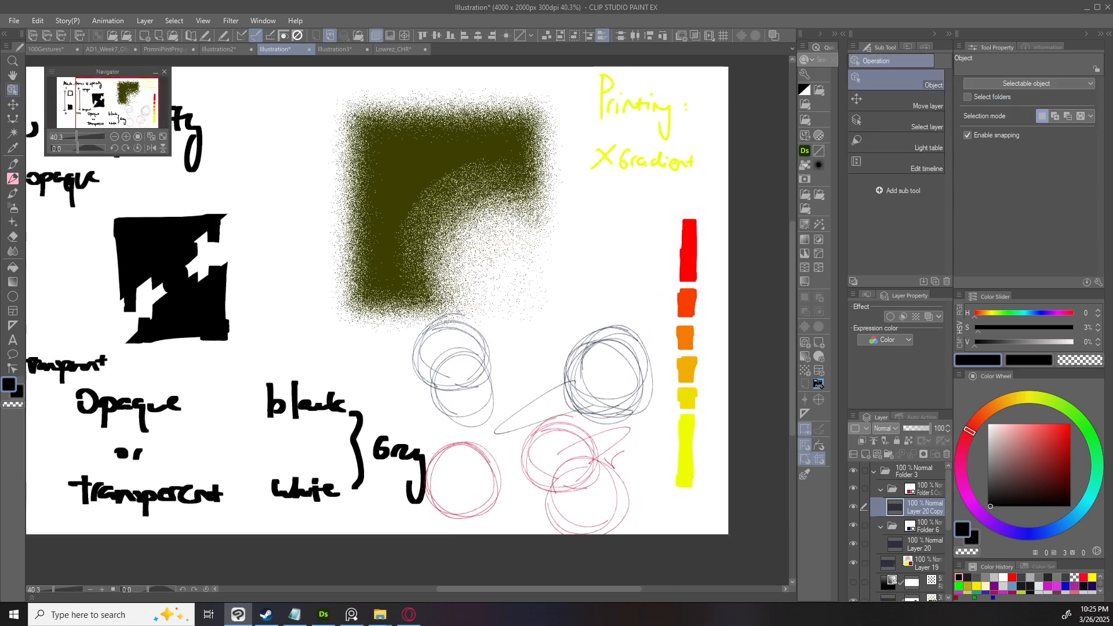
drag(607, 371, 530, 327)
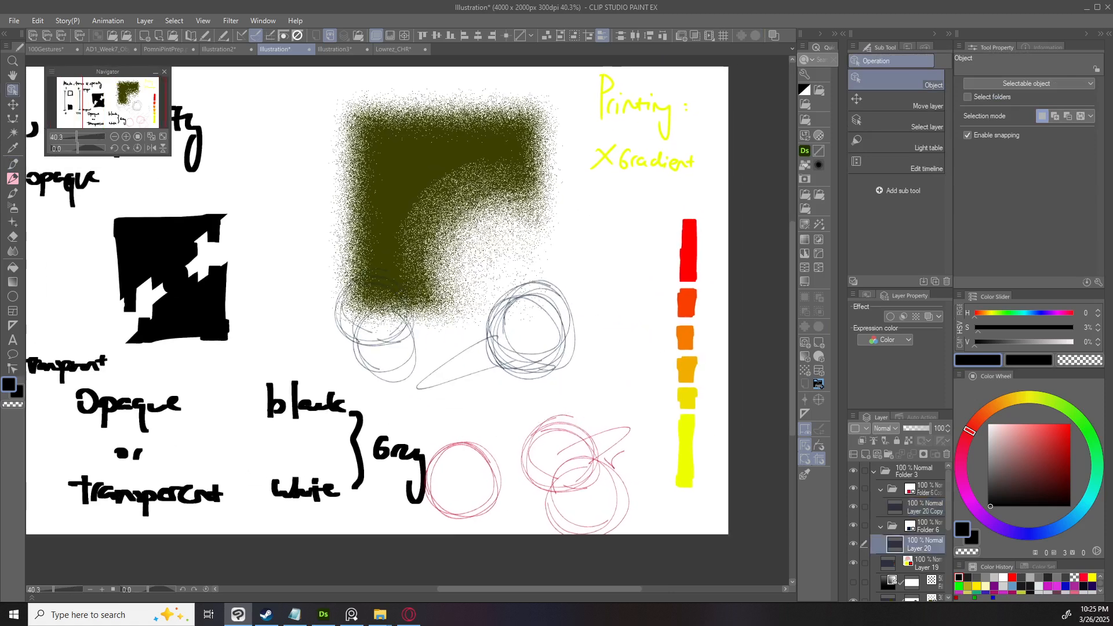
drag(585, 458, 511, 420)
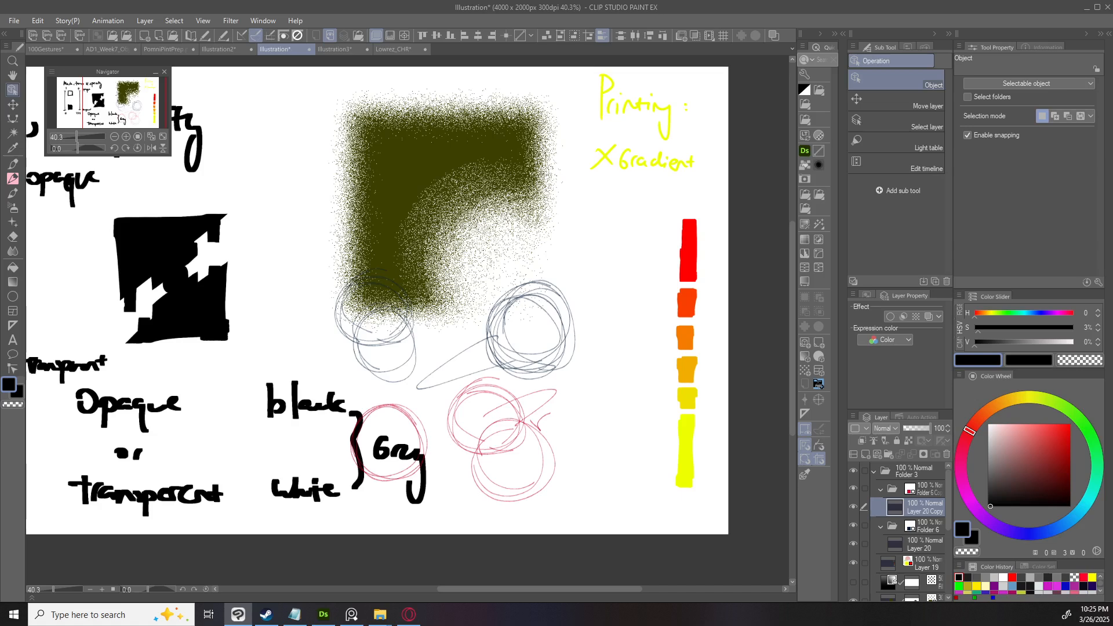
In the Lowrez_CHR illustration, merge the visible layers into a new layer above TV_Noise, copy it, and undo the merge.
click(394, 49)
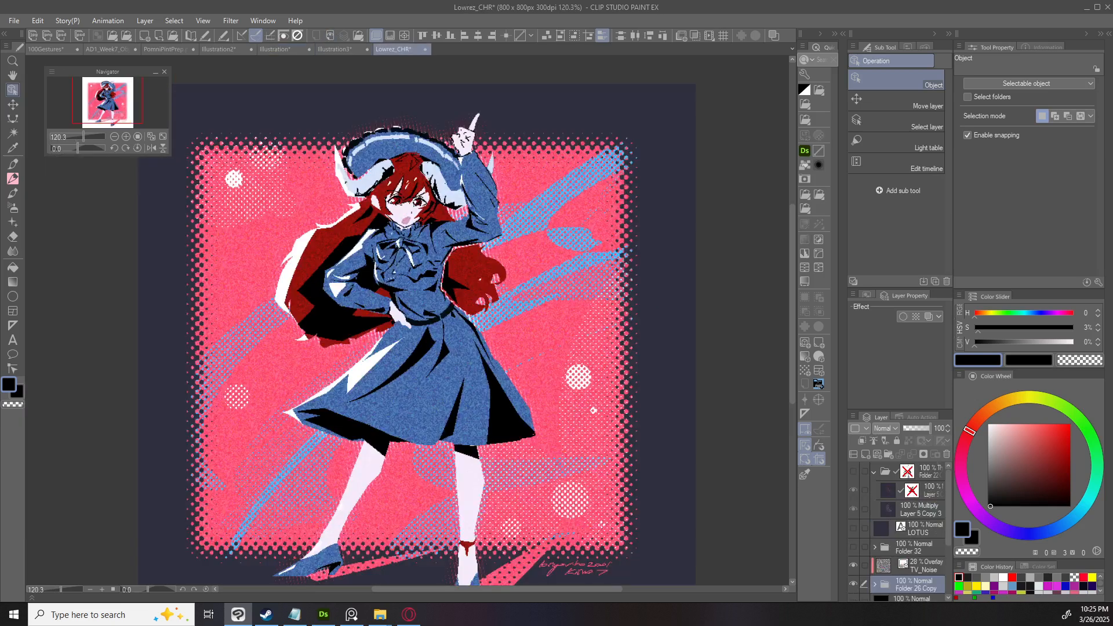
scroll(899, 531, down, 2)
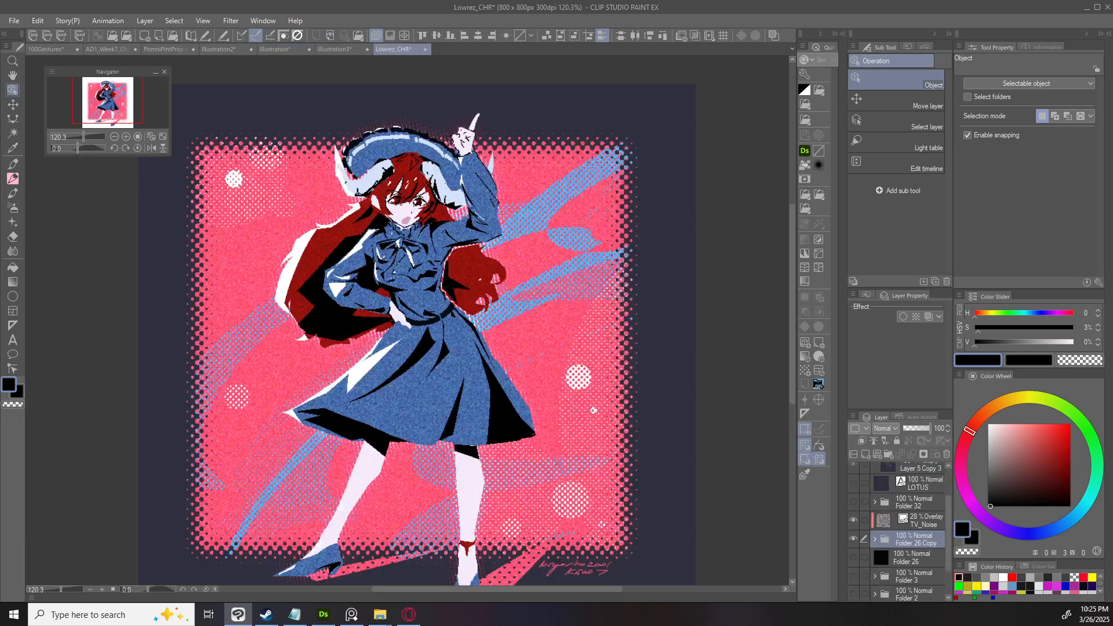
click(919, 519)
key(ctrl+shift+alt+e)
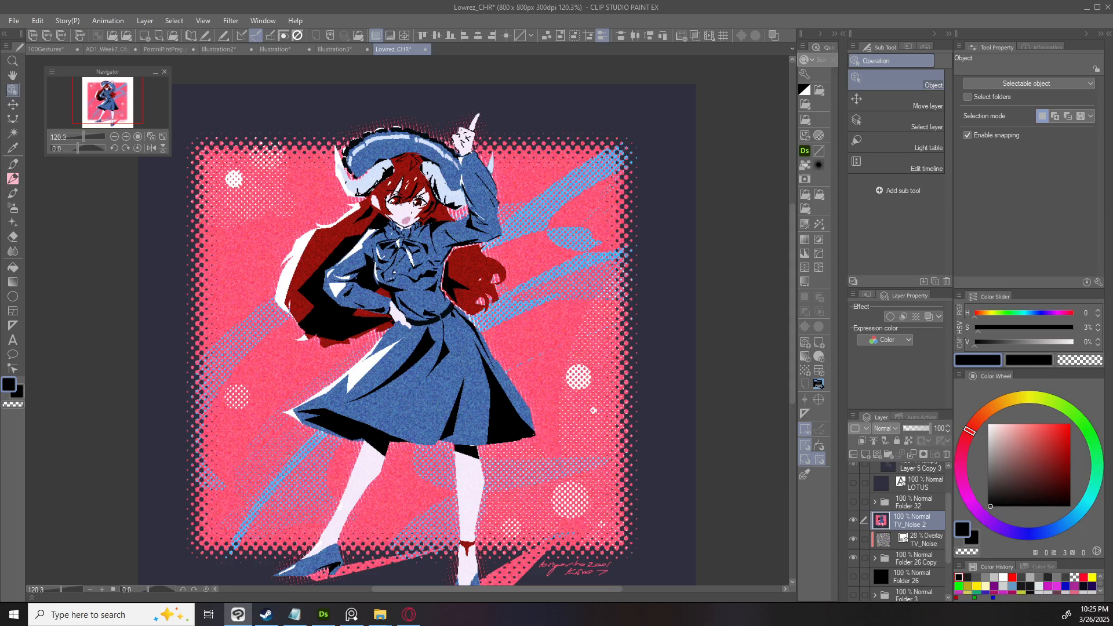
key(ctrl+z)
Paste the merged character artwork into Folder 6 of the Illustration canvas and move it beside the orange and yellow swatches.
click(275, 49)
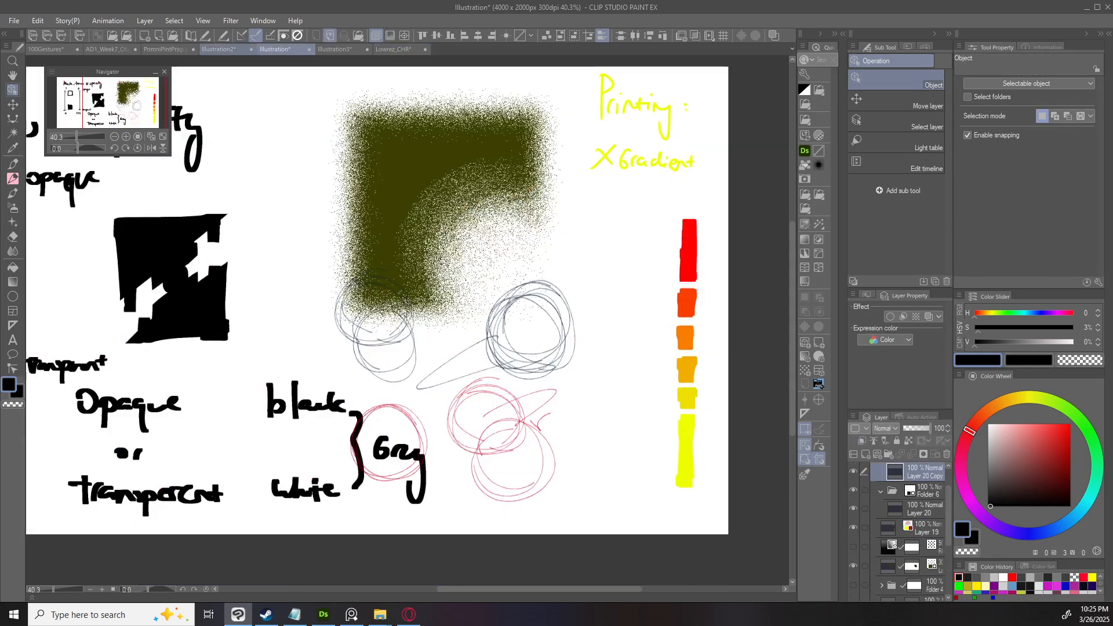
click(922, 490)
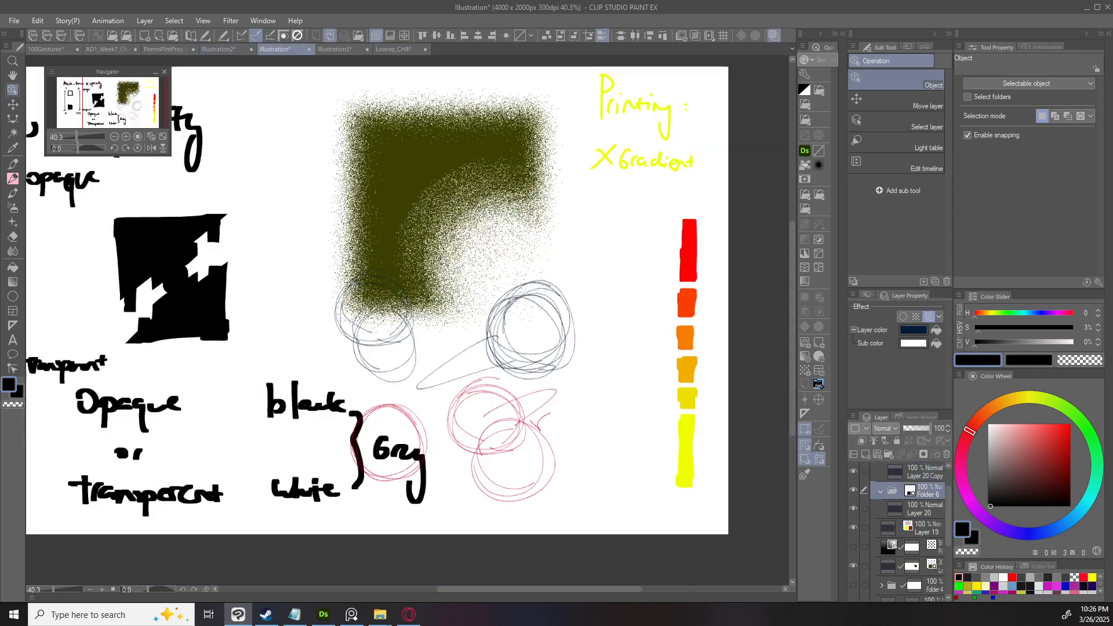
key(ctrl+v)
scroll(458, 327, down, 2)
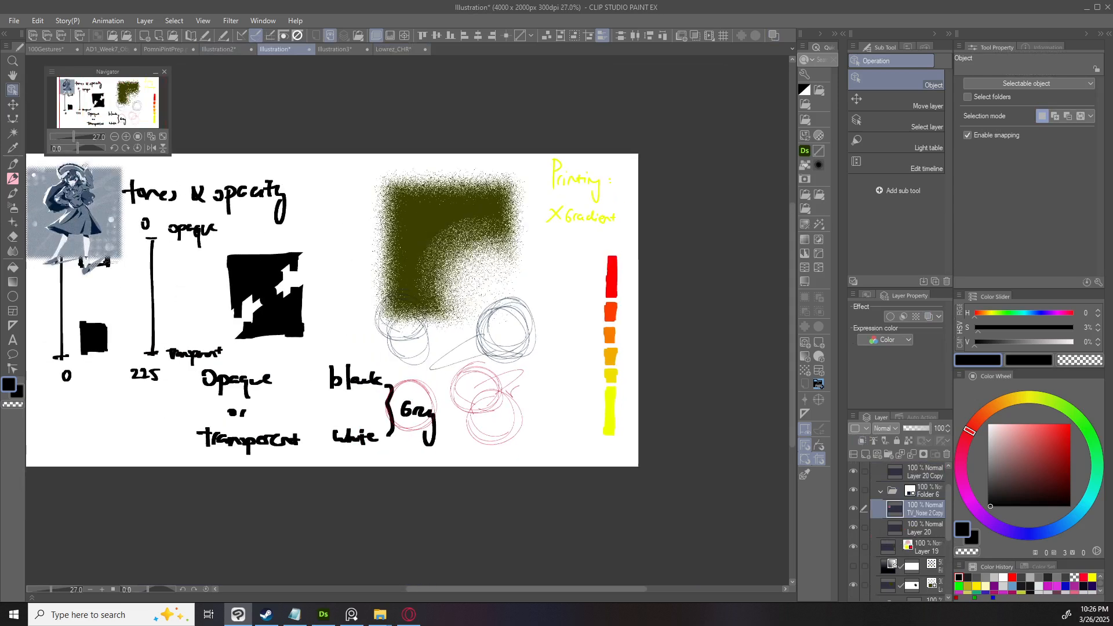
drag(400, 325, 498, 400)
scroll(571, 384, up, 4)
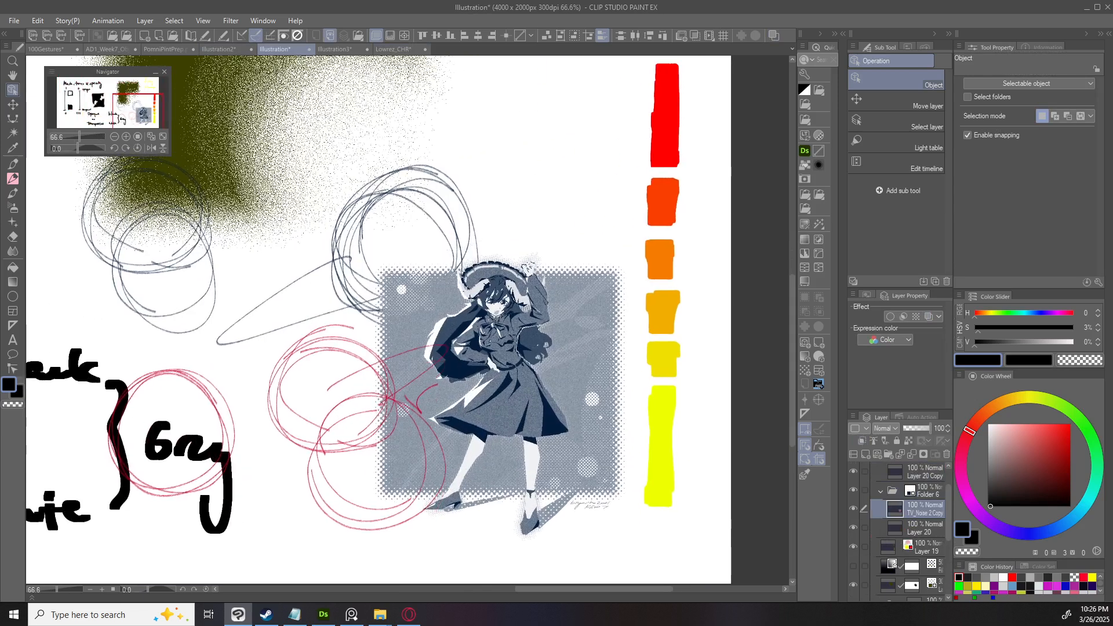
Paste a second copy of the character artwork into Folder 6 Copy and move it left of the navy version.
click(922, 491)
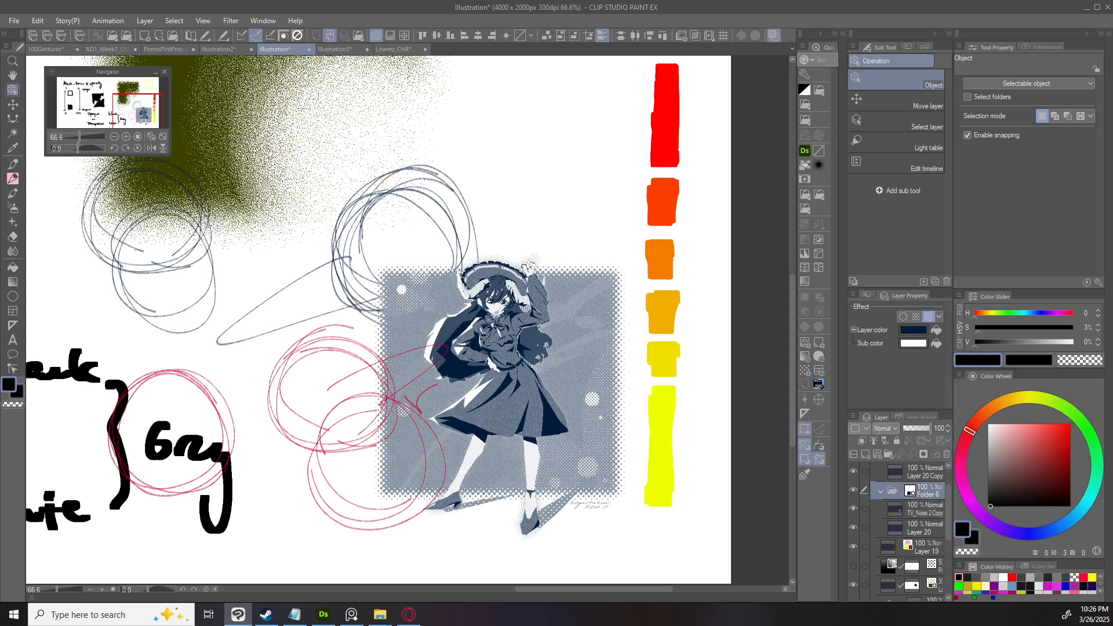
click(922, 509)
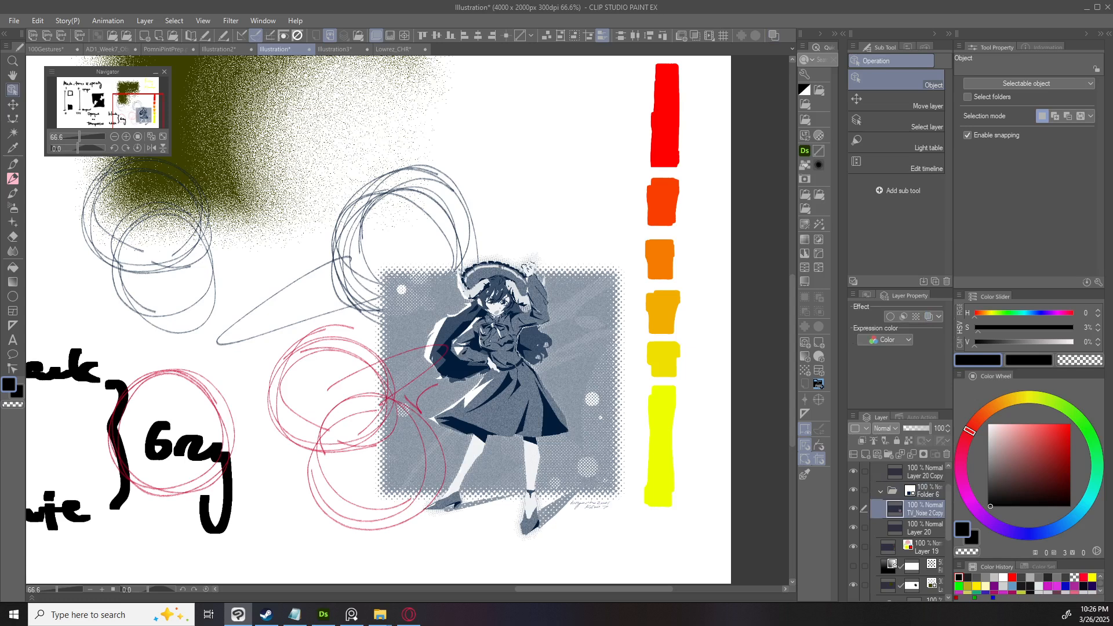
scroll(907, 522, down, 1)
click(922, 516)
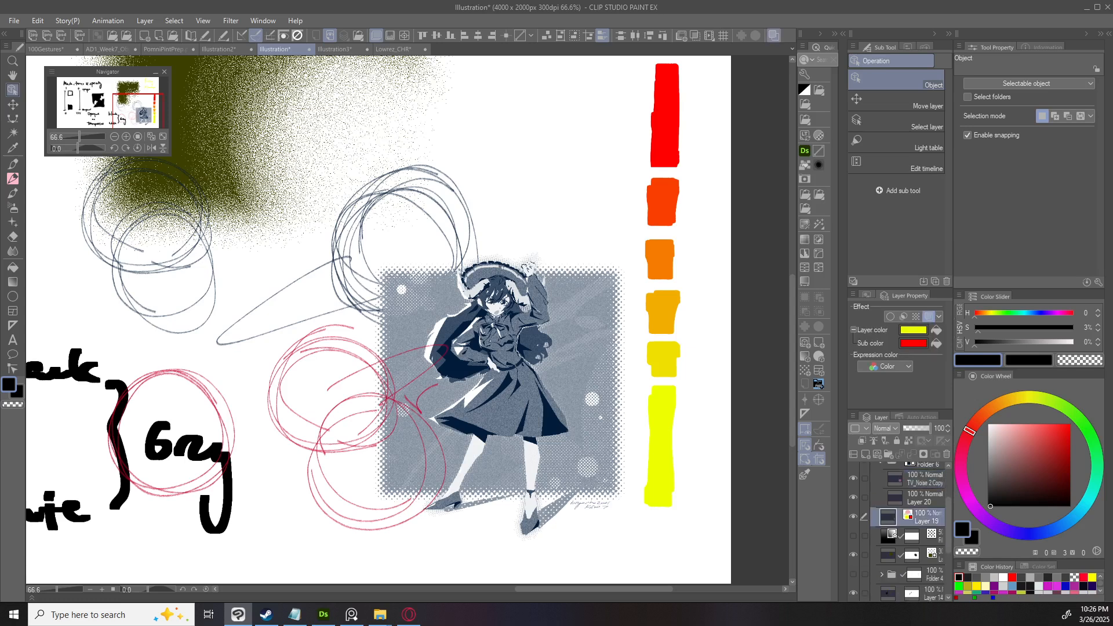
scroll(899, 522, up, 2)
click(922, 488)
key(ctrl+v)
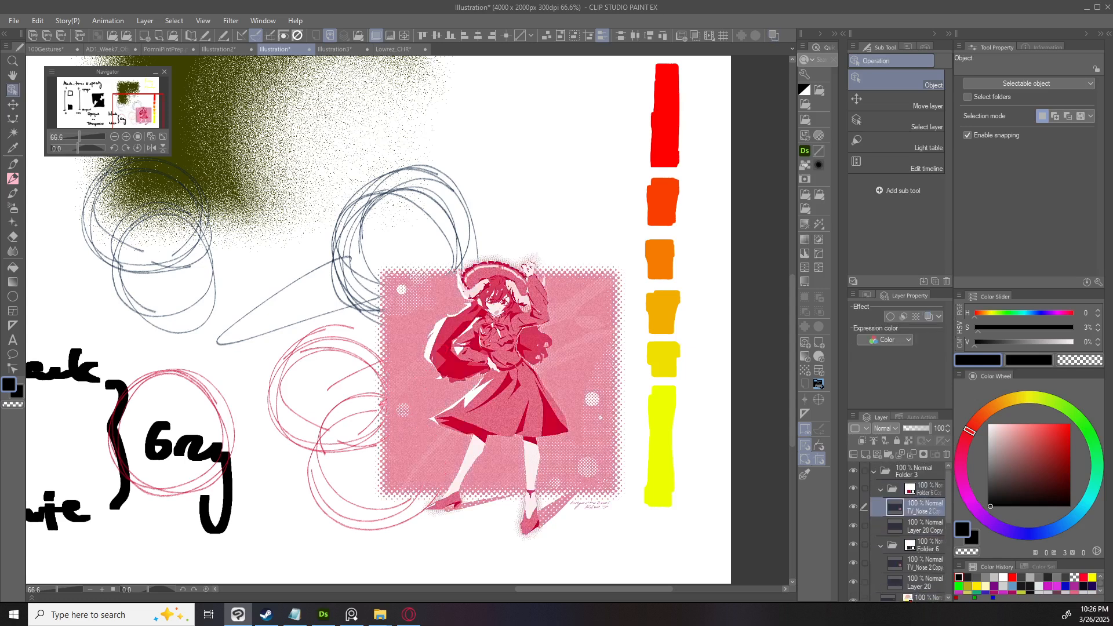
drag(499, 377, 213, 371)
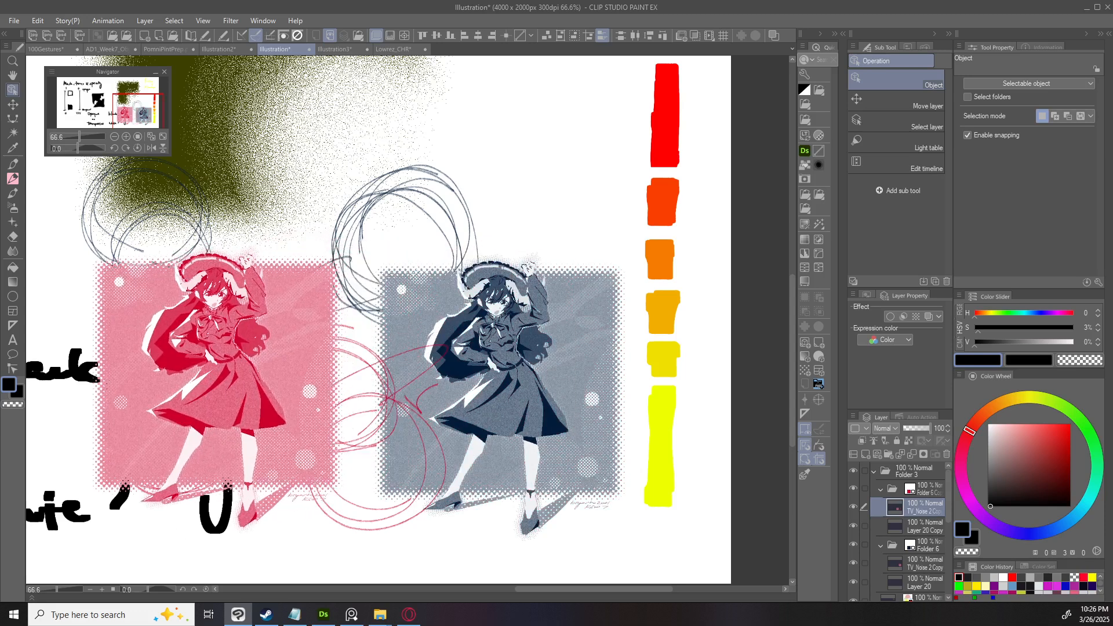
Examine the layer color and sub color settings of Folder 6 Copy and Layer 19.
click(921, 488)
scroll(910, 530, down, 3)
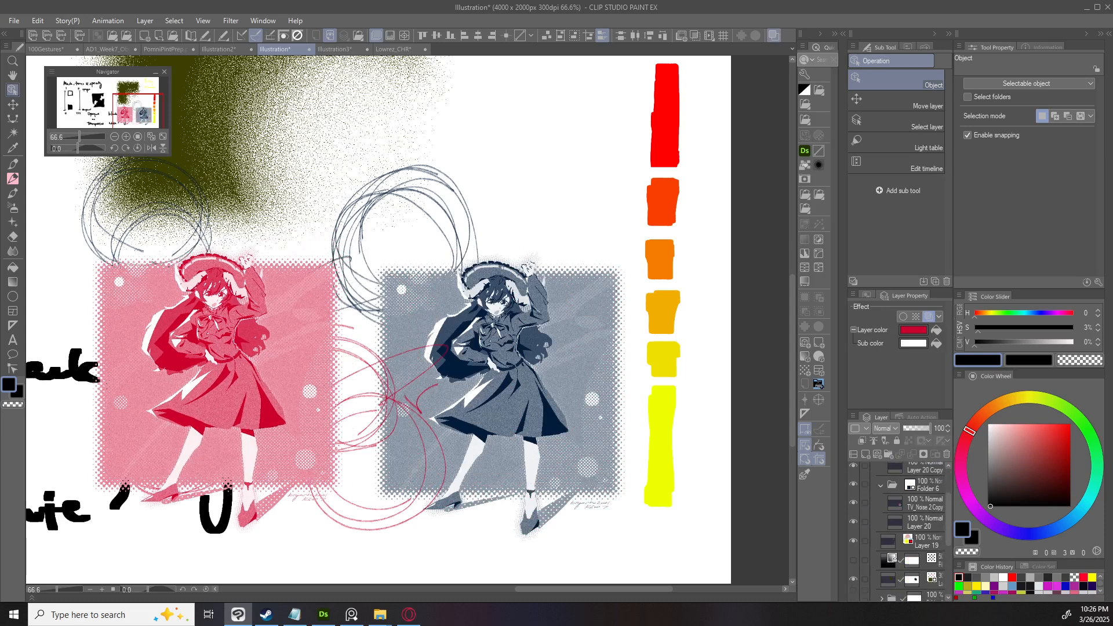
click(922, 541)
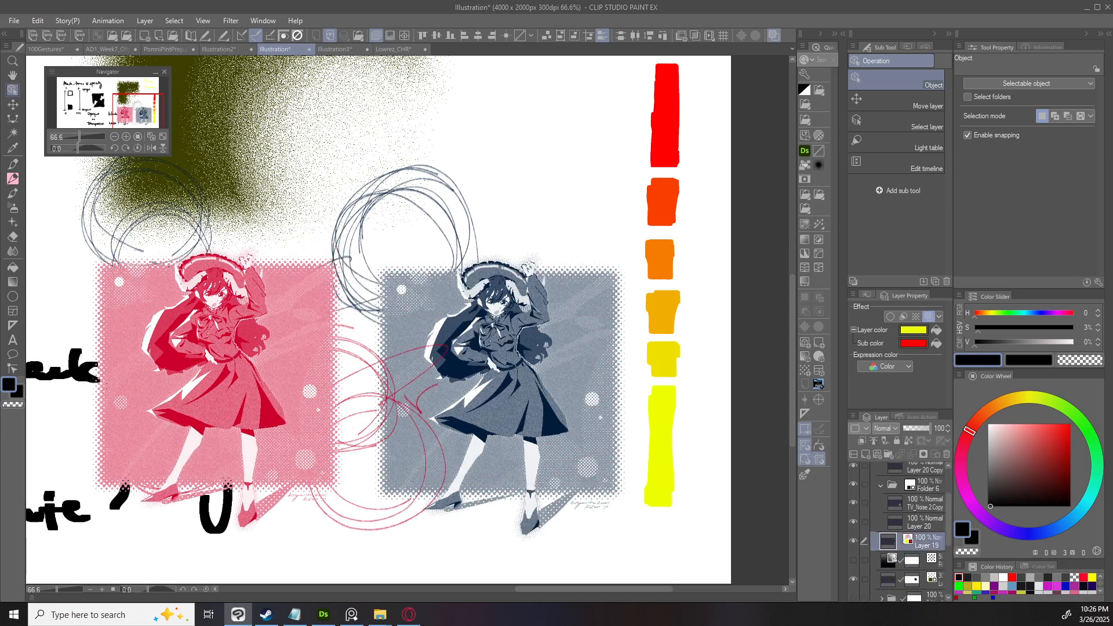
drag(922, 541, 922, 528)
key(ctrl+z)
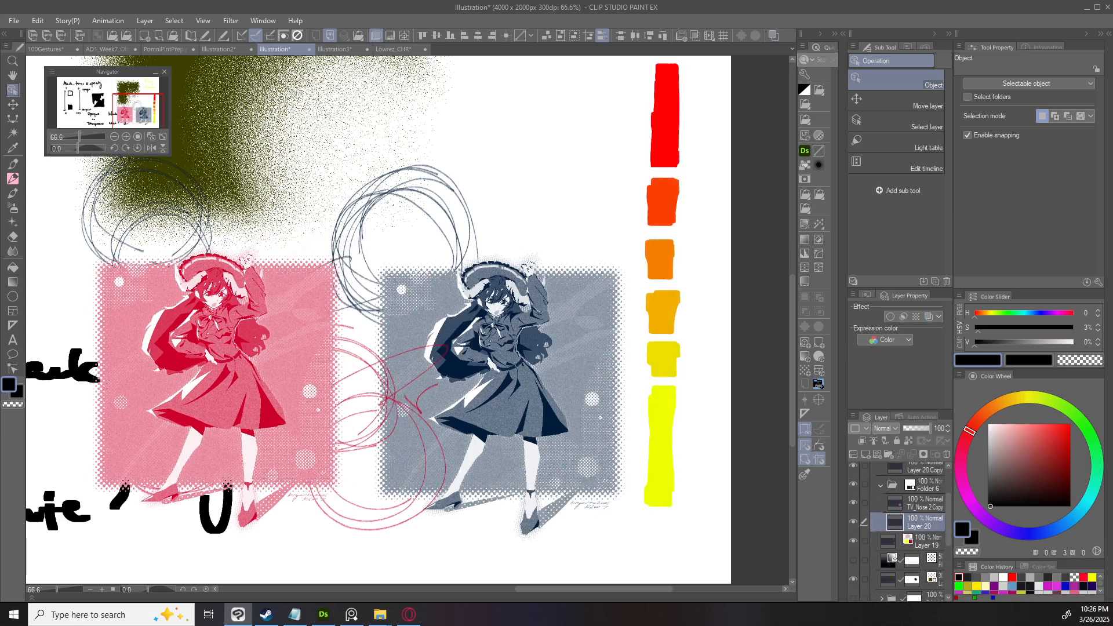
click(906, 541)
right_click(906, 541)
key(Escape)
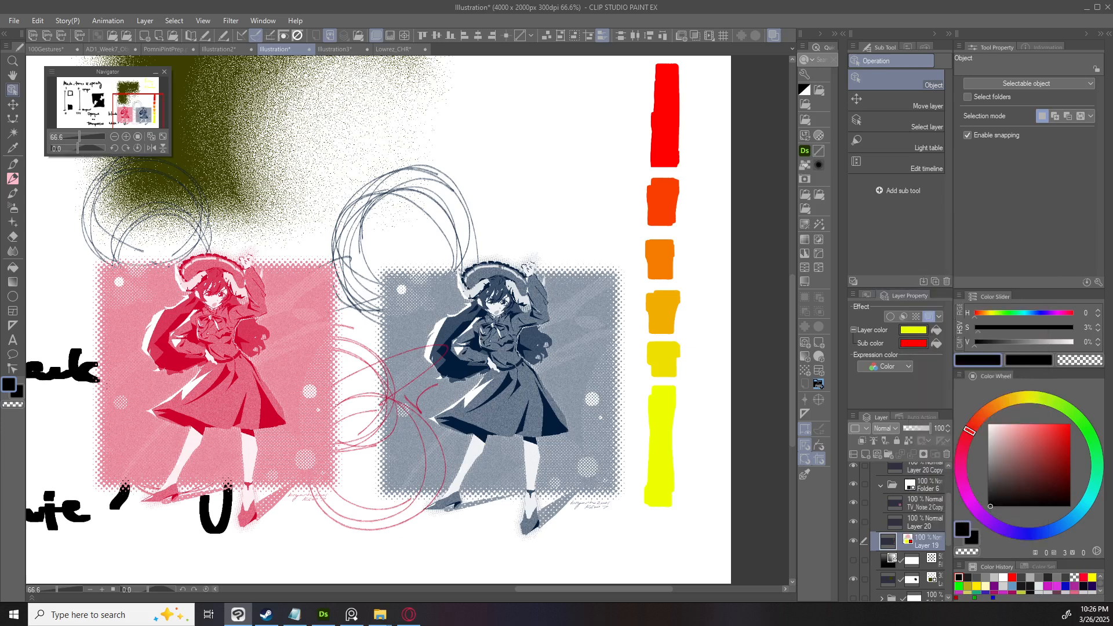
scroll(480, 399, down, 3)
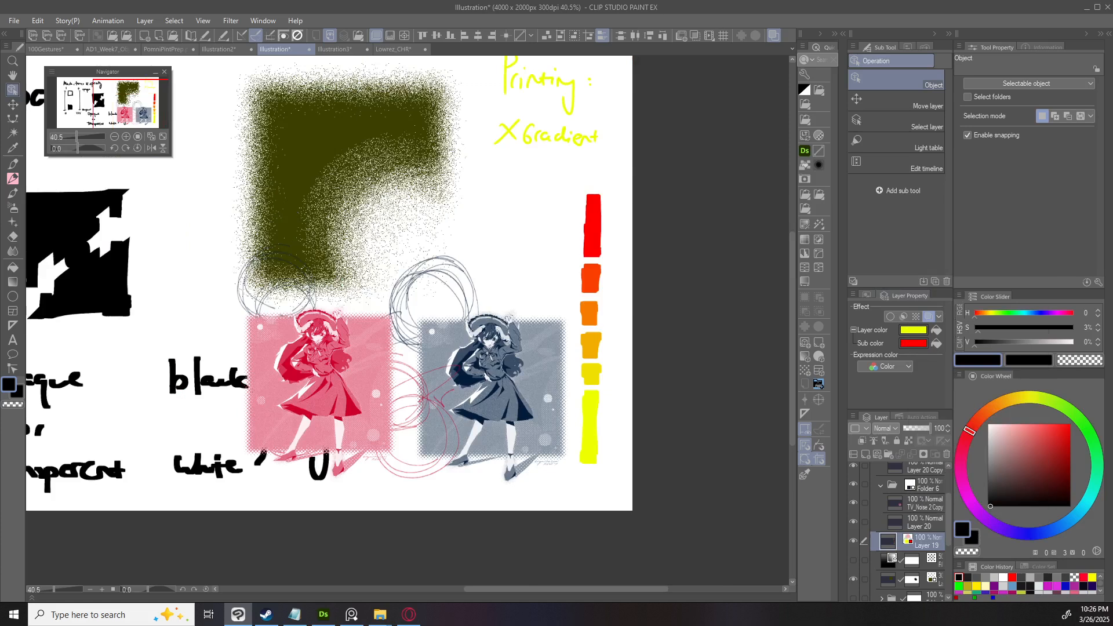
scroll(553, 436, up, 1)
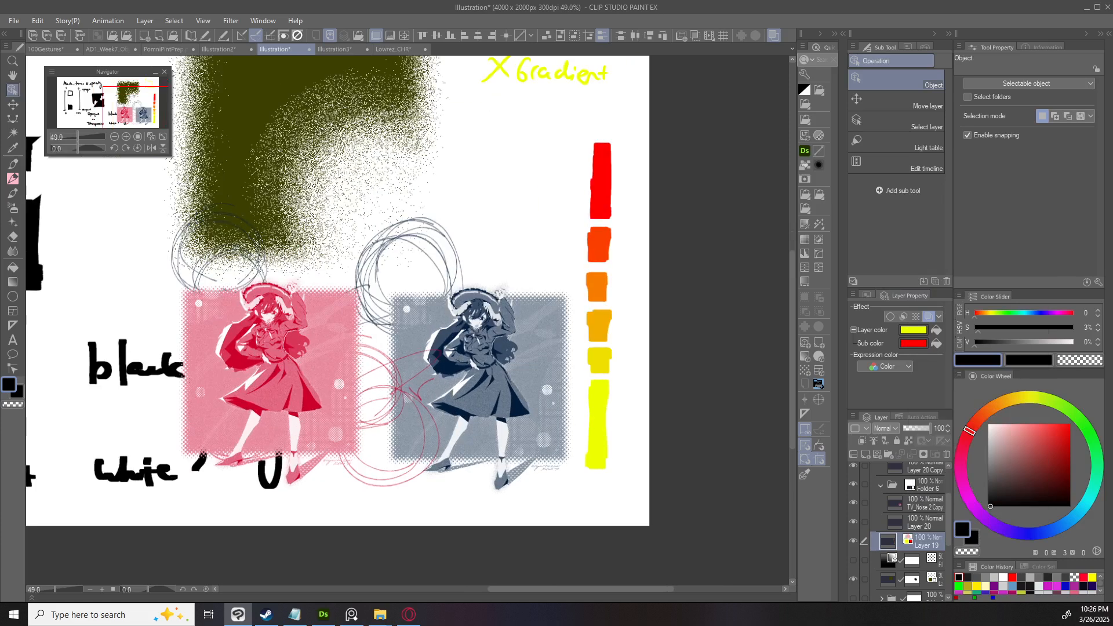
Move the red and navy character artworks side by side near the canvas's upper edge, the navy one over the olive spray square.
drag(302, 375, 633, 212)
scroll(634, 212, down, 2)
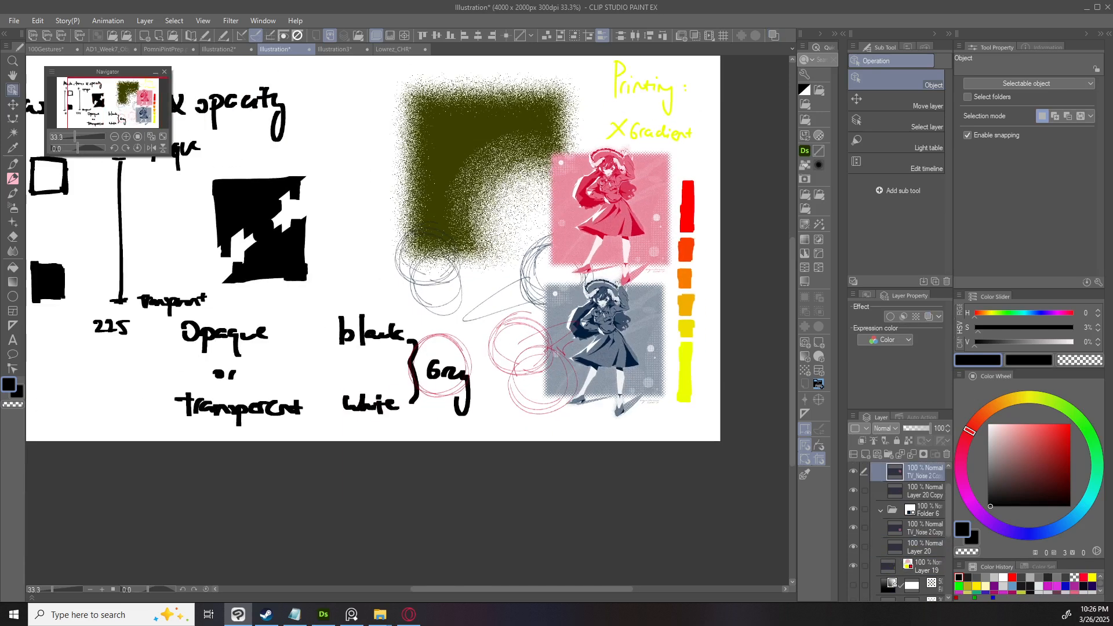
drag(631, 212, 386, 215)
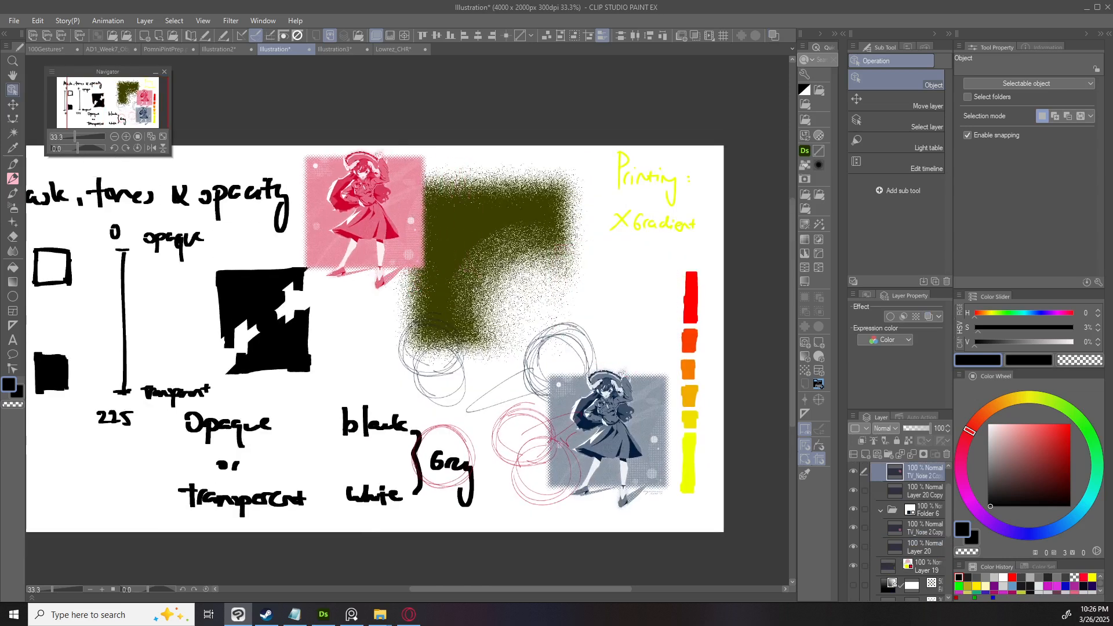
drag(609, 435, 510, 214)
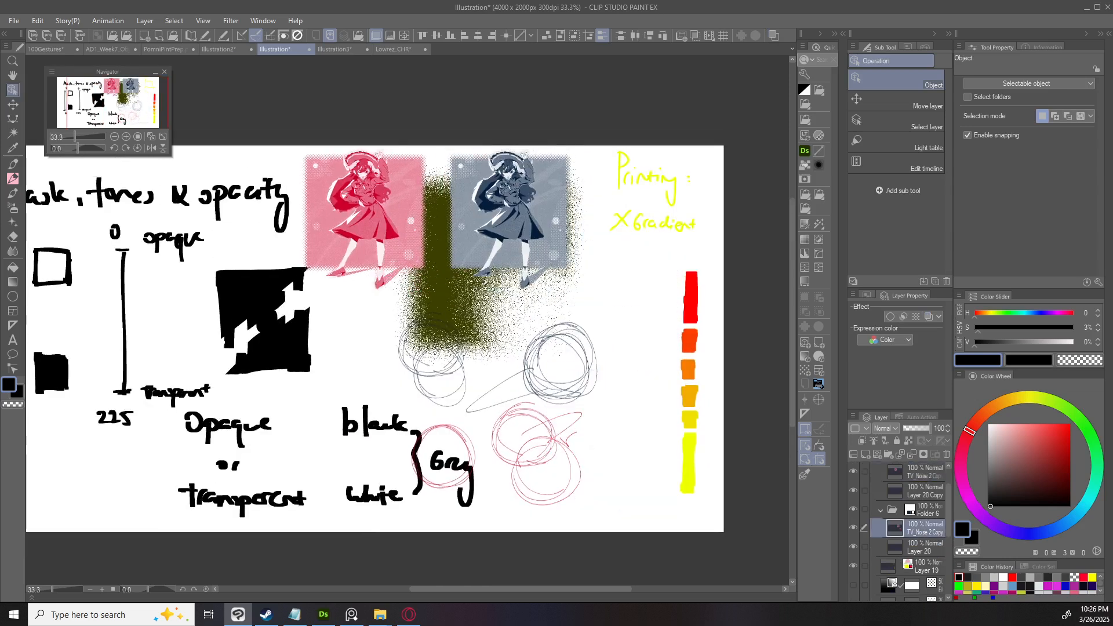
drag(429, 355, 530, 358)
scroll(510, 366, down, 1)
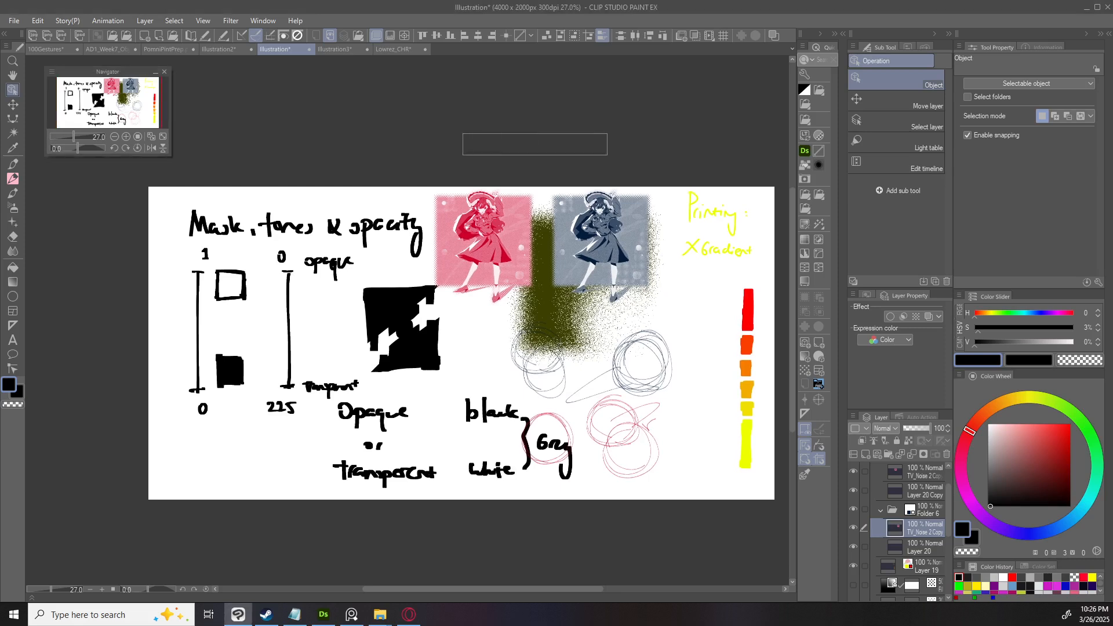
drag(530, 358, 420, 396)
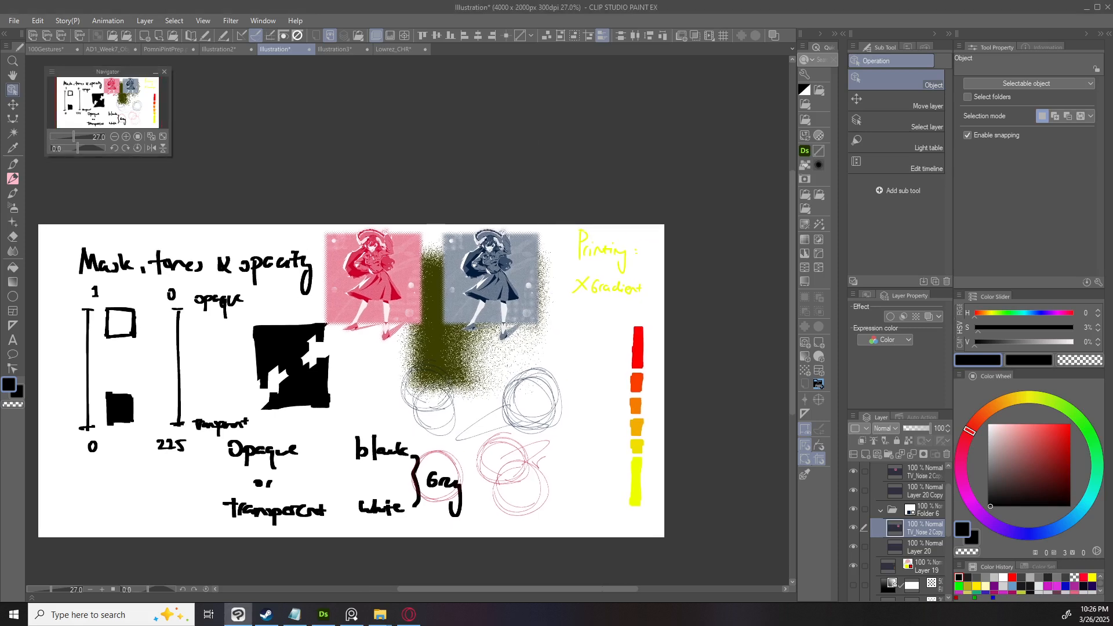
scroll(382, 287, up, 2)
drag(348, 260, 391, 229)
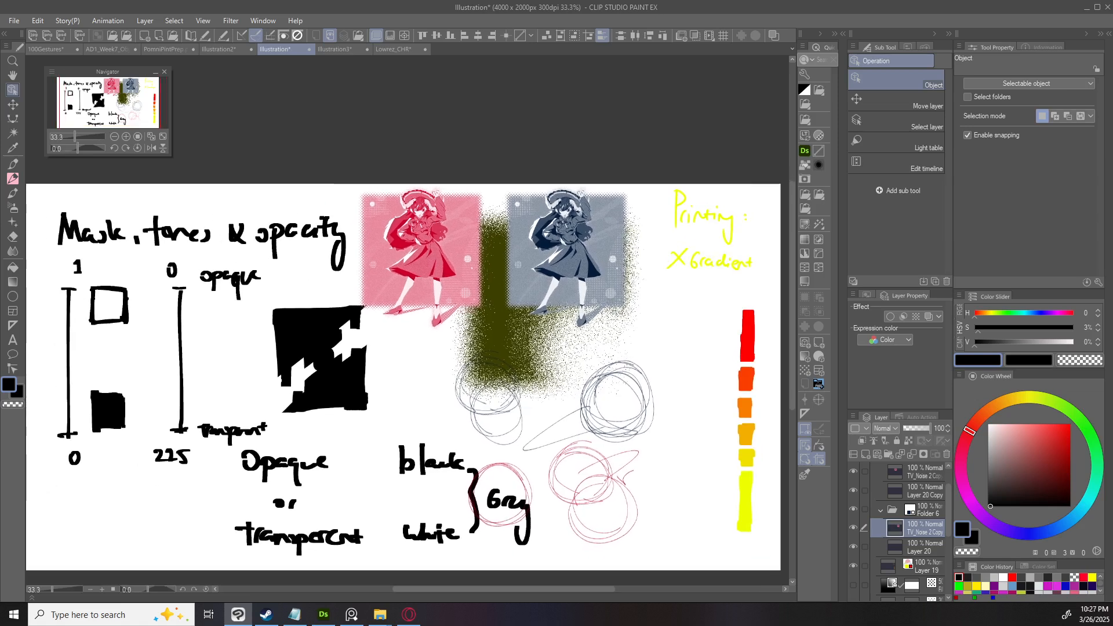
scroll(907, 528, up, 1)
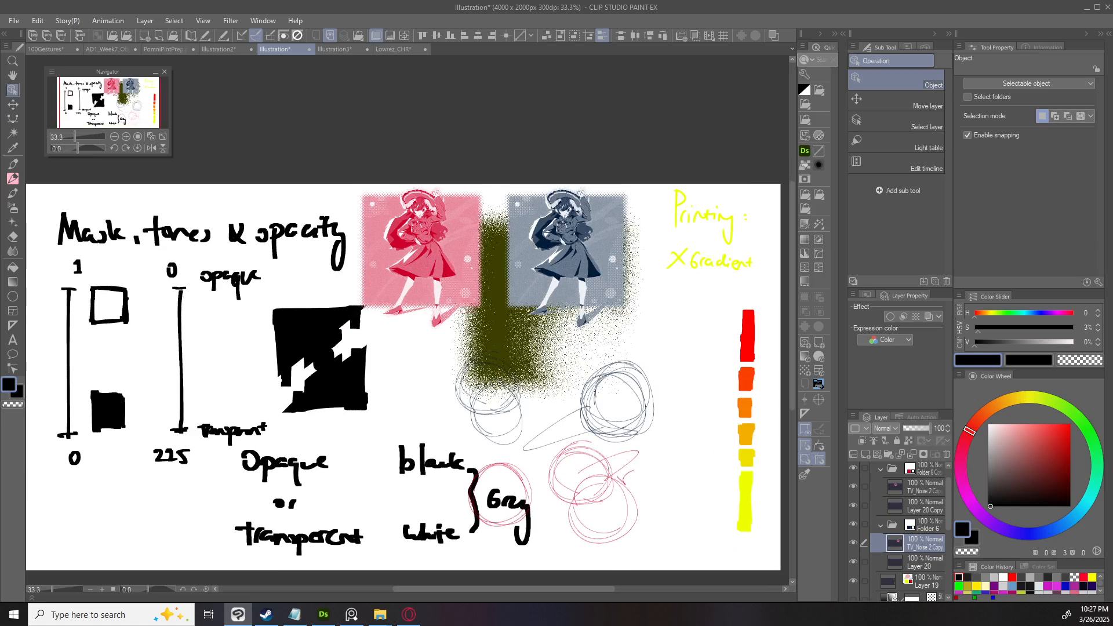
drag(405, 371, 411, 357)
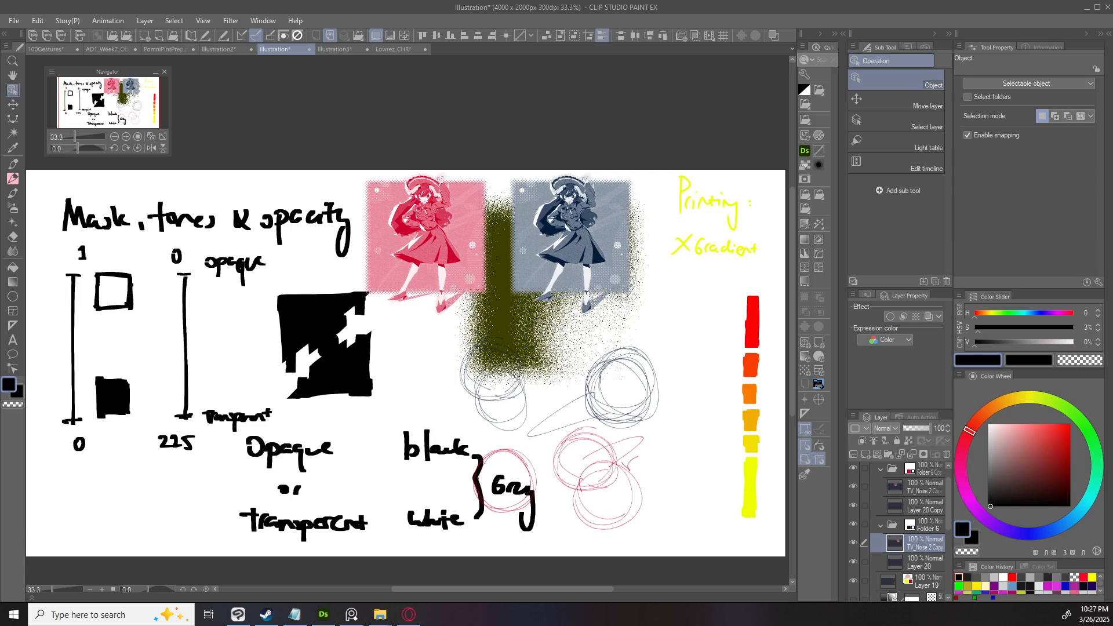
scroll(910, 531, up, 1)
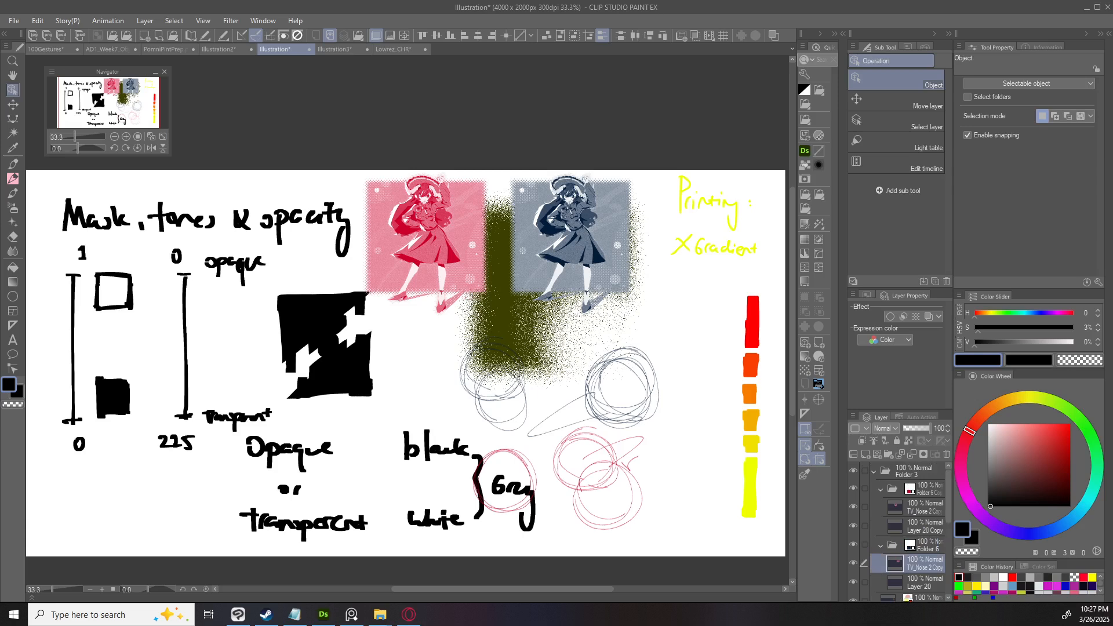
Collapse Folder 3 and list the menu command shortcuts in the shortcut settings.
click(873, 471)
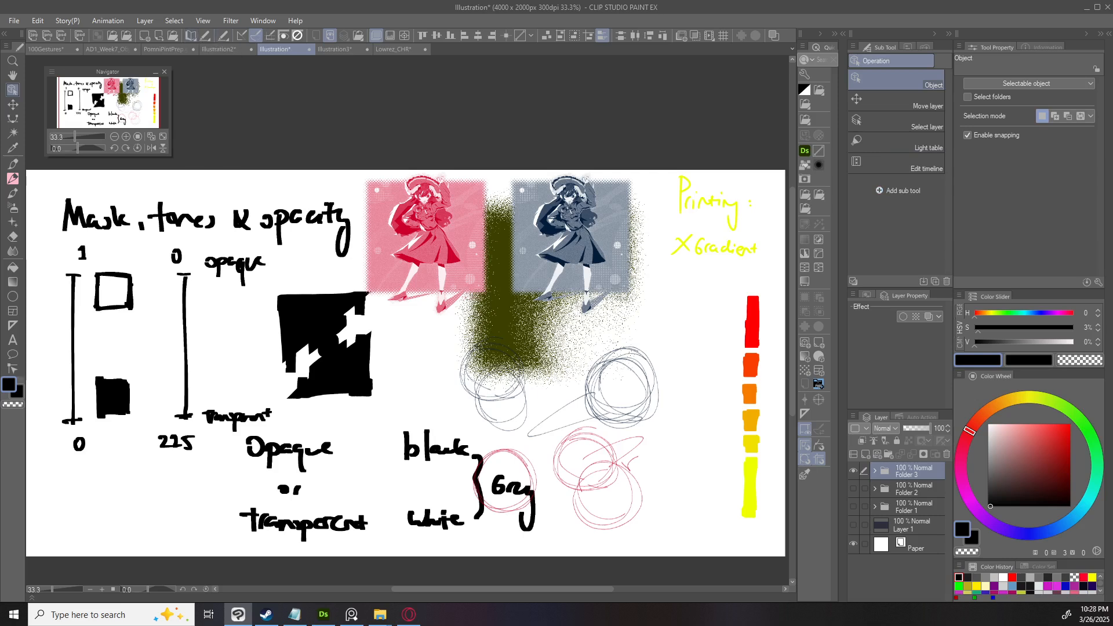
click(13, 21)
mouse_move(37, 20)
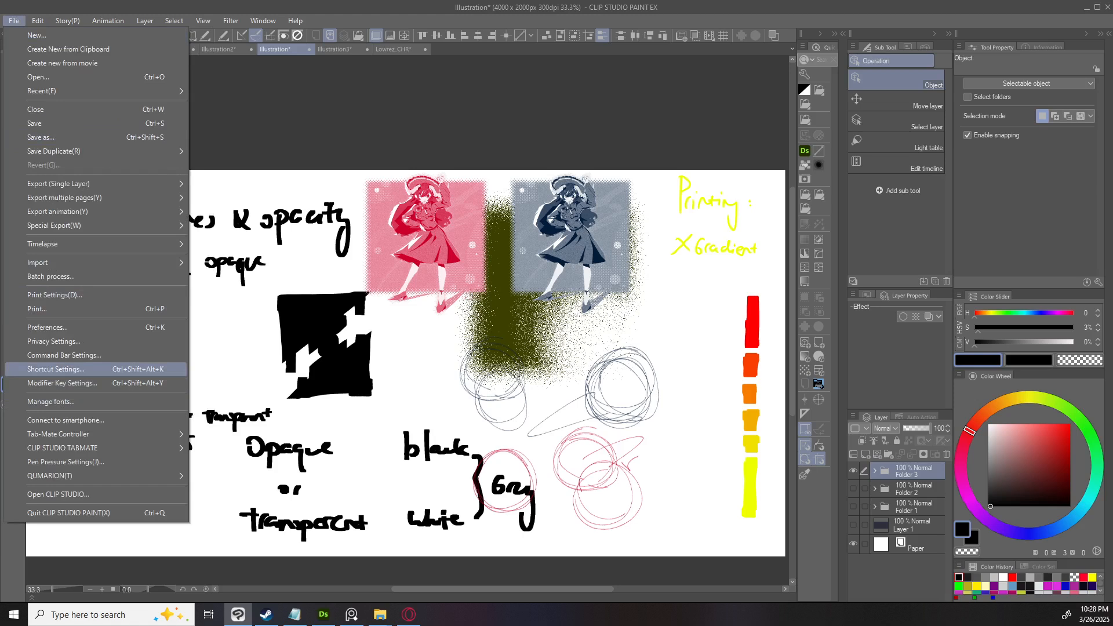
click(56, 369)
click(282, 168)
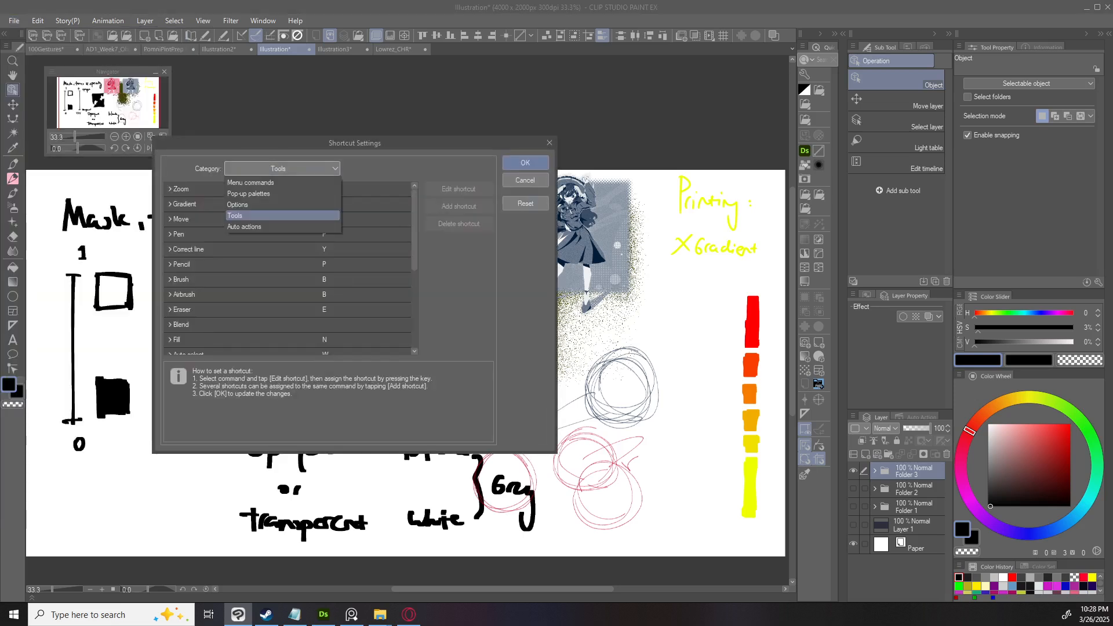
click(251, 183)
scroll(288, 271, down, 2)
scroll(288, 270, up, 2)
click(169, 249)
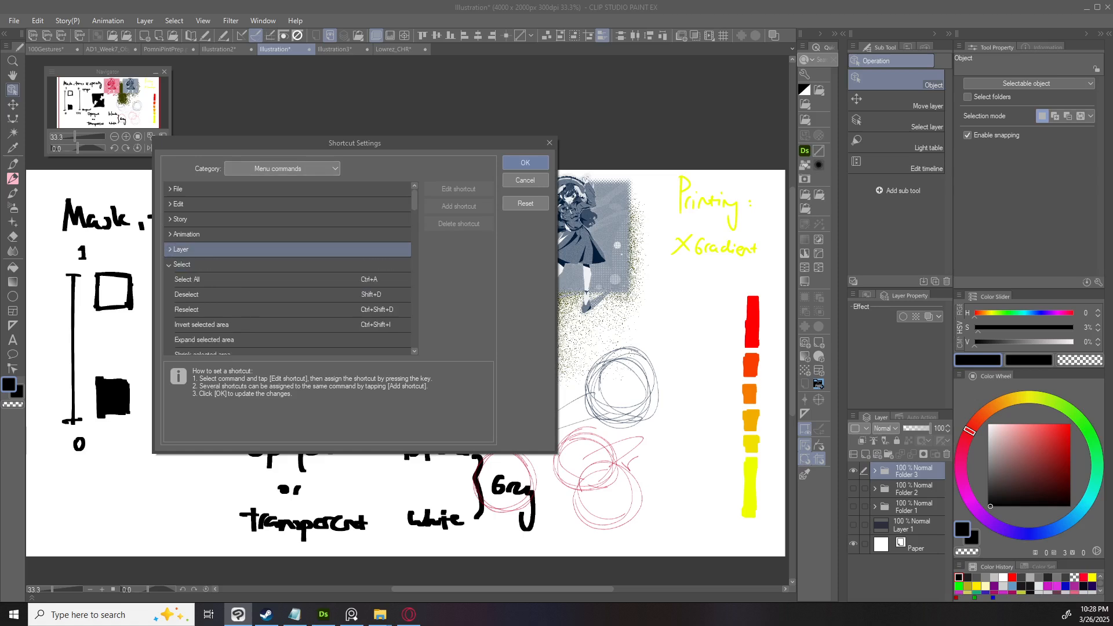
Examine the shortcuts for the edit commands down to Tonal Correction, including Level Correction, and close the shortcut settings without changes.
scroll(288, 250, down, 3)
scroll(287, 264, down, 2)
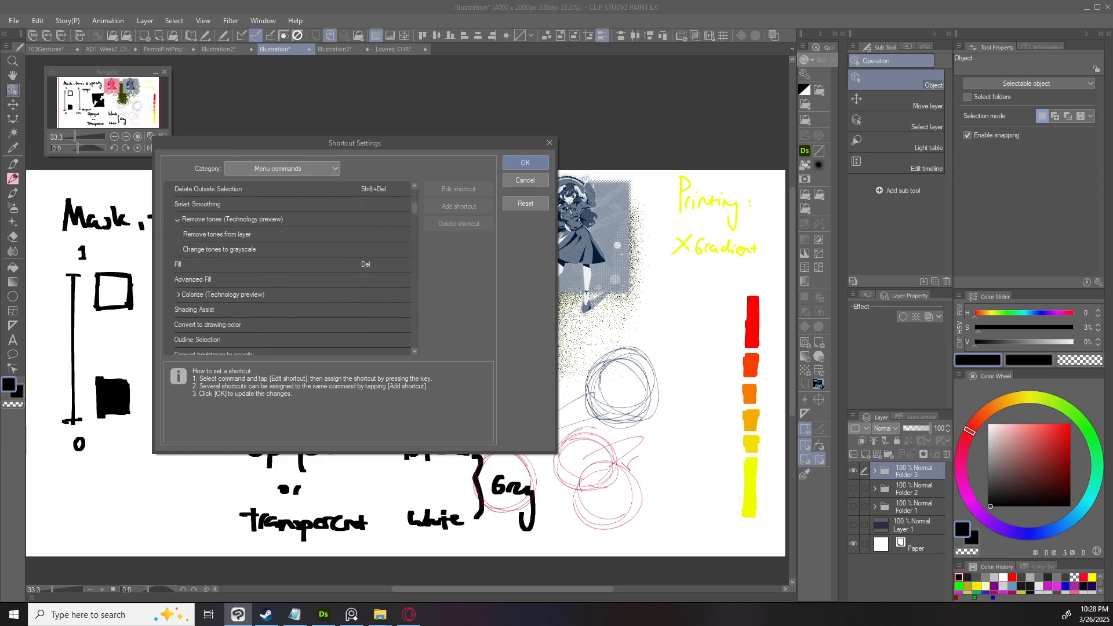
scroll(288, 264, down, 1)
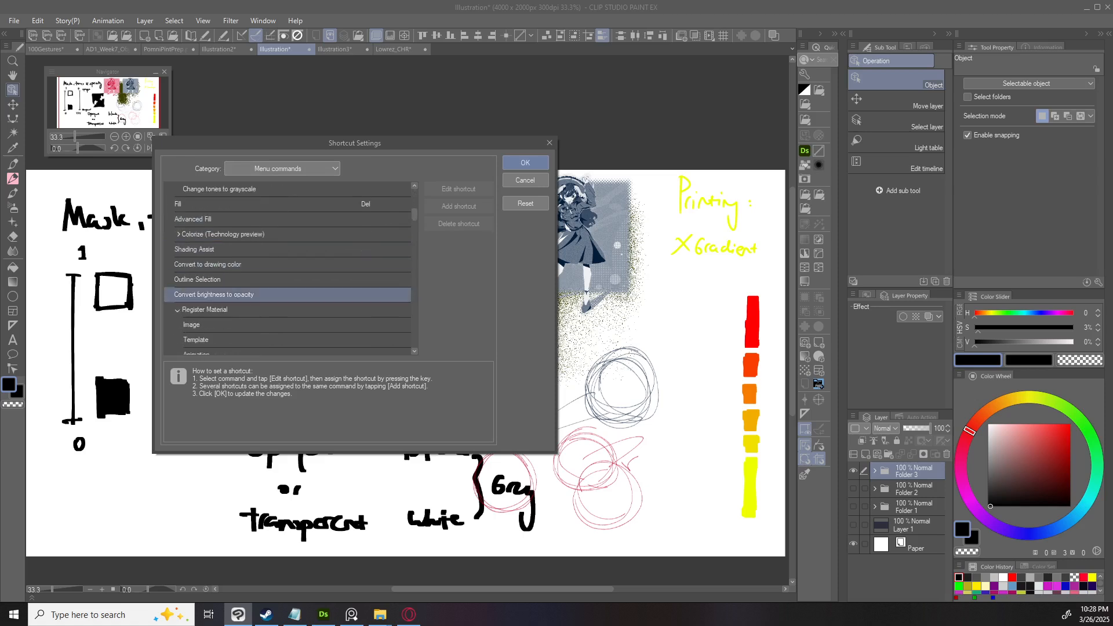
click(178, 309)
scroll(287, 294, down, 1)
scroll(288, 294, down, 2)
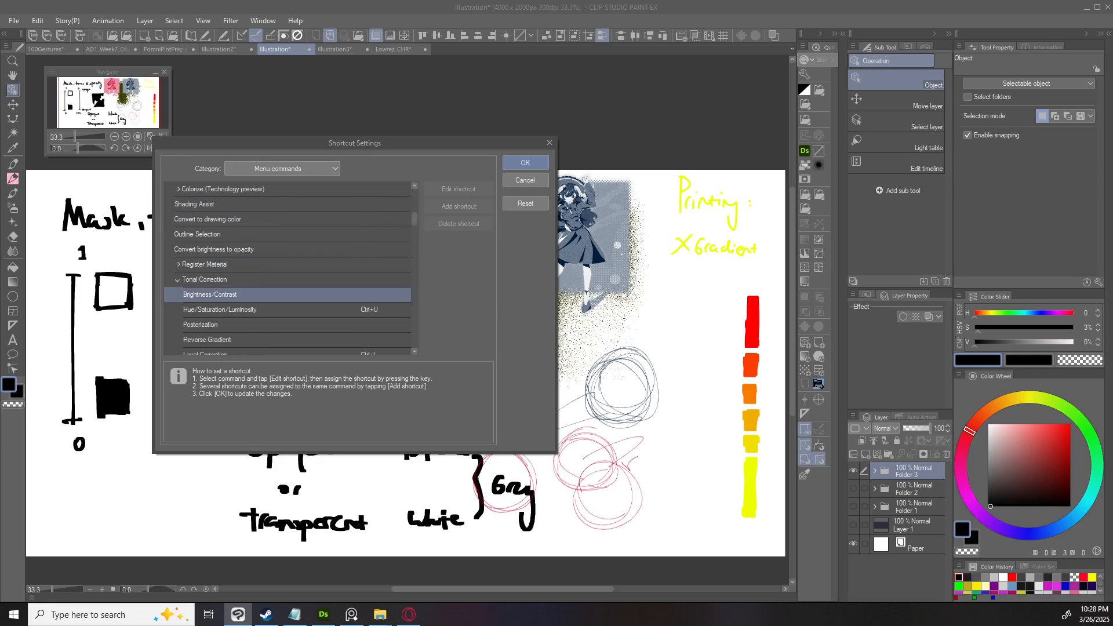
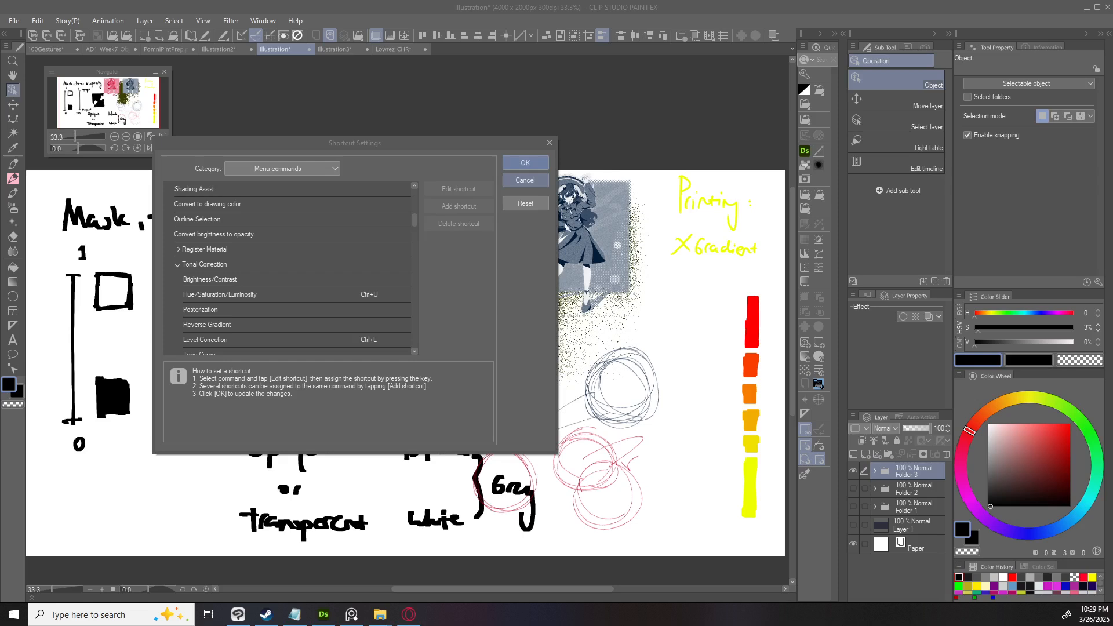
key(Escape)
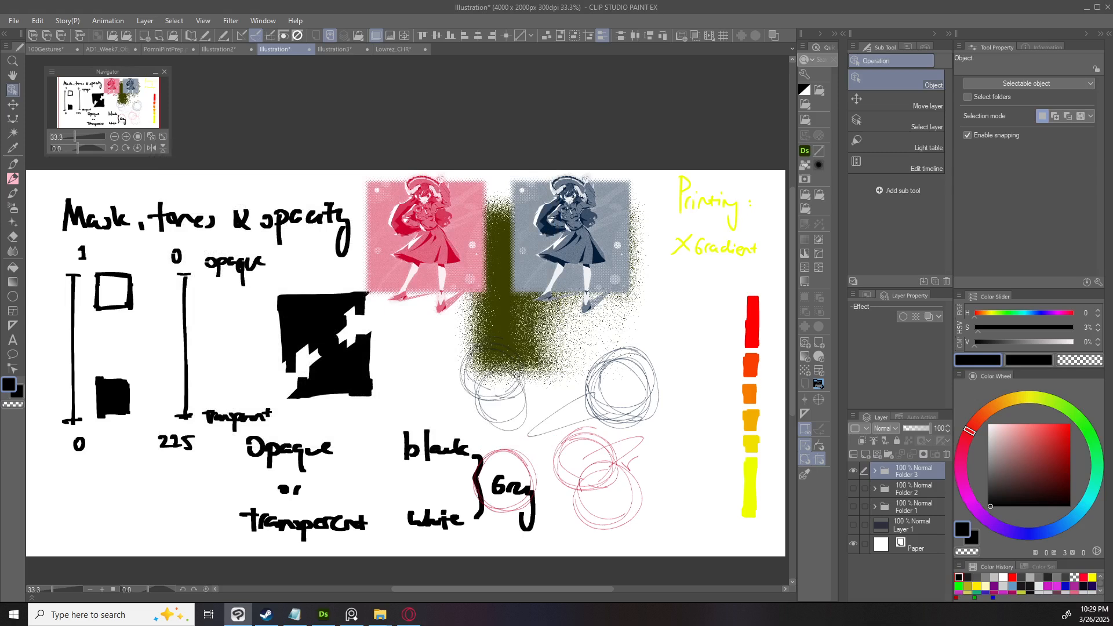
Hide Folder 3 to leave the Illustration canvas blank.
scroll(522, 251, down, 3)
scroll(518, 277, up, 4)
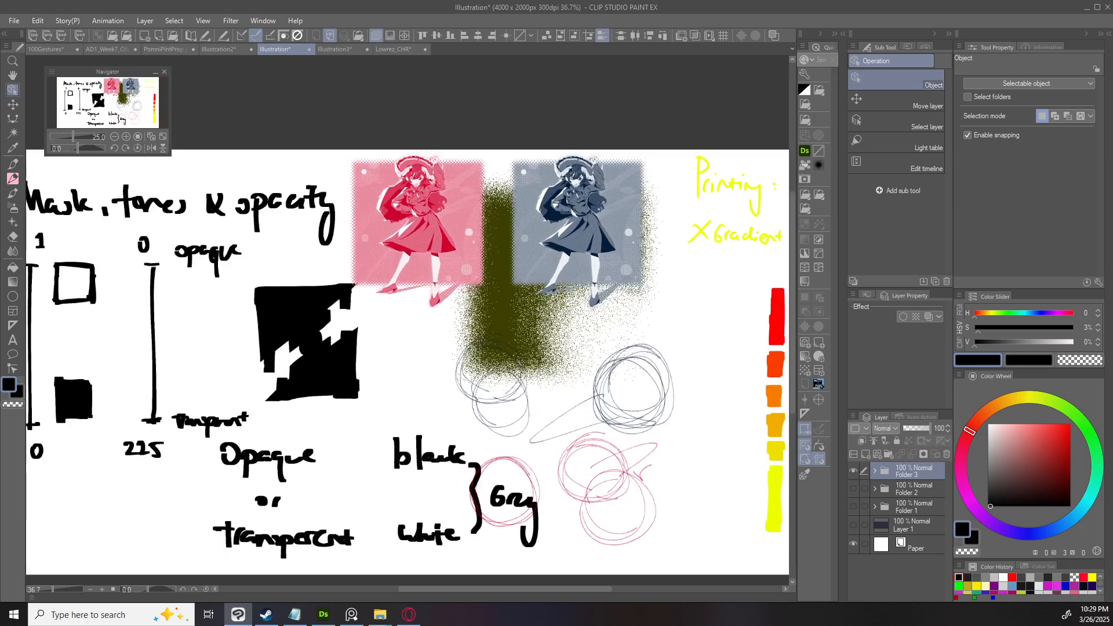
drag(518, 277, 385, 338)
key(ctrl+z)
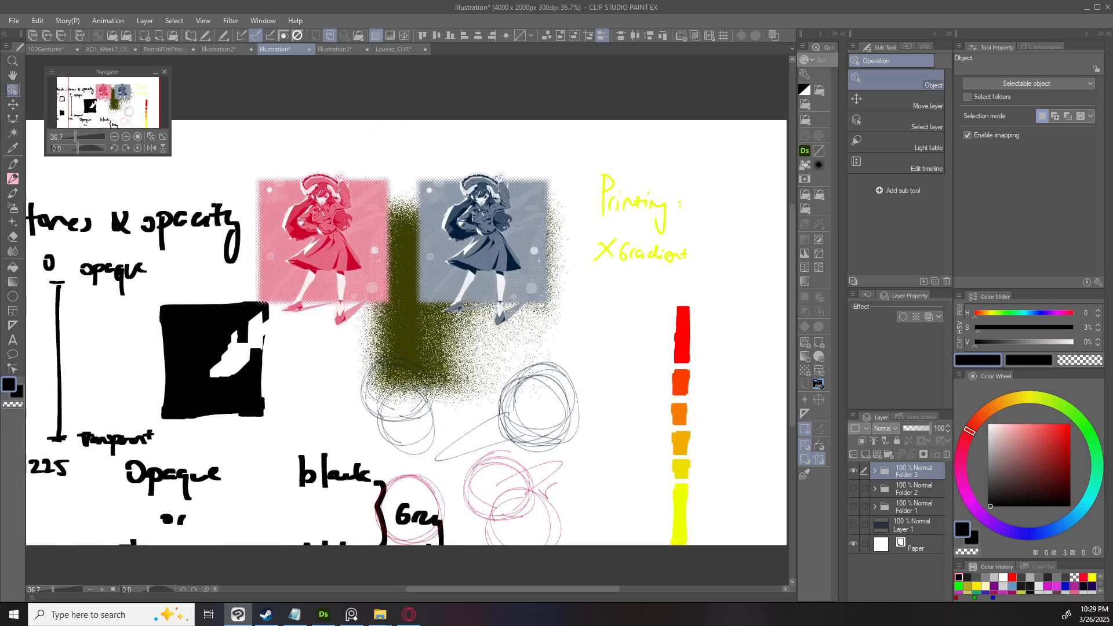
key(ctrl+z)
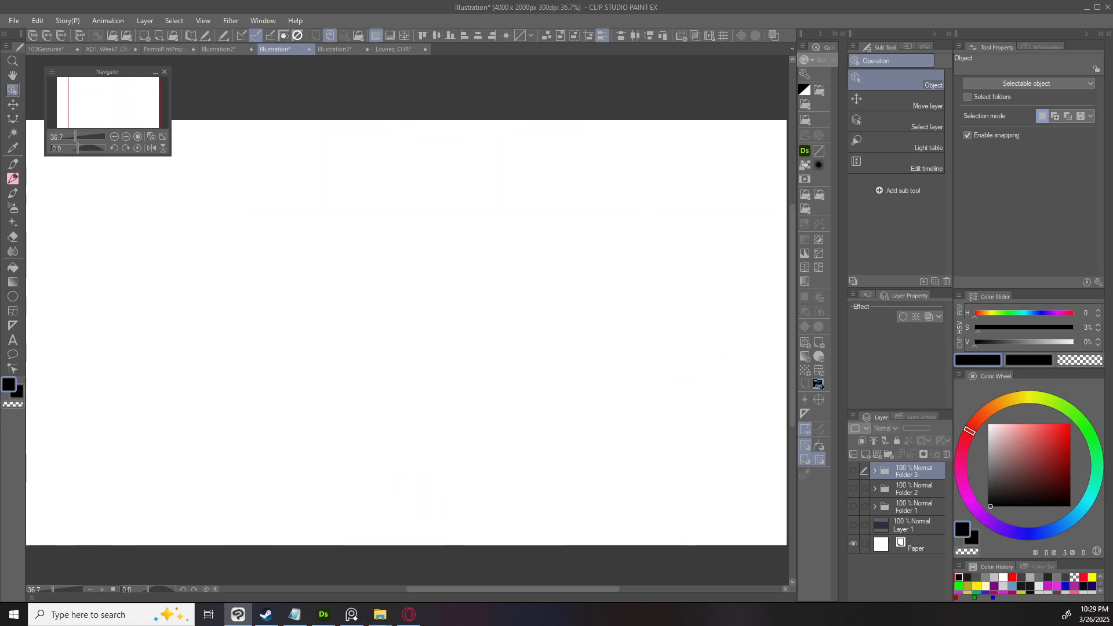
Create a new raster layer and place it inside a new layer folder above Folder 3.
key(ctrl+shift+n)
drag(405, 331, 621, 341)
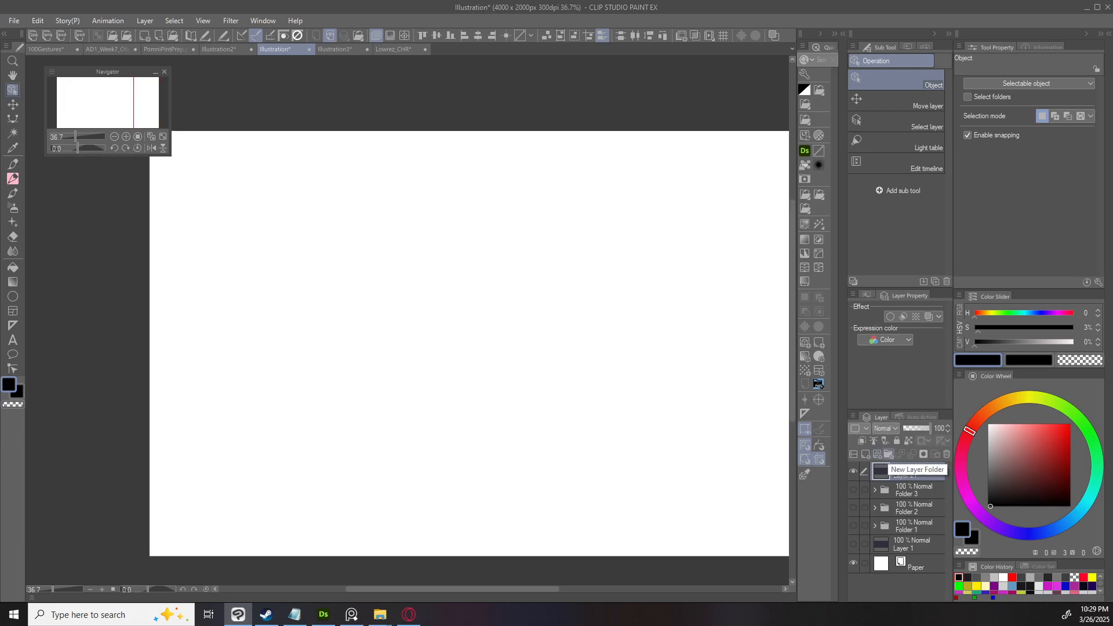
click(888, 454)
drag(916, 489, 916, 471)
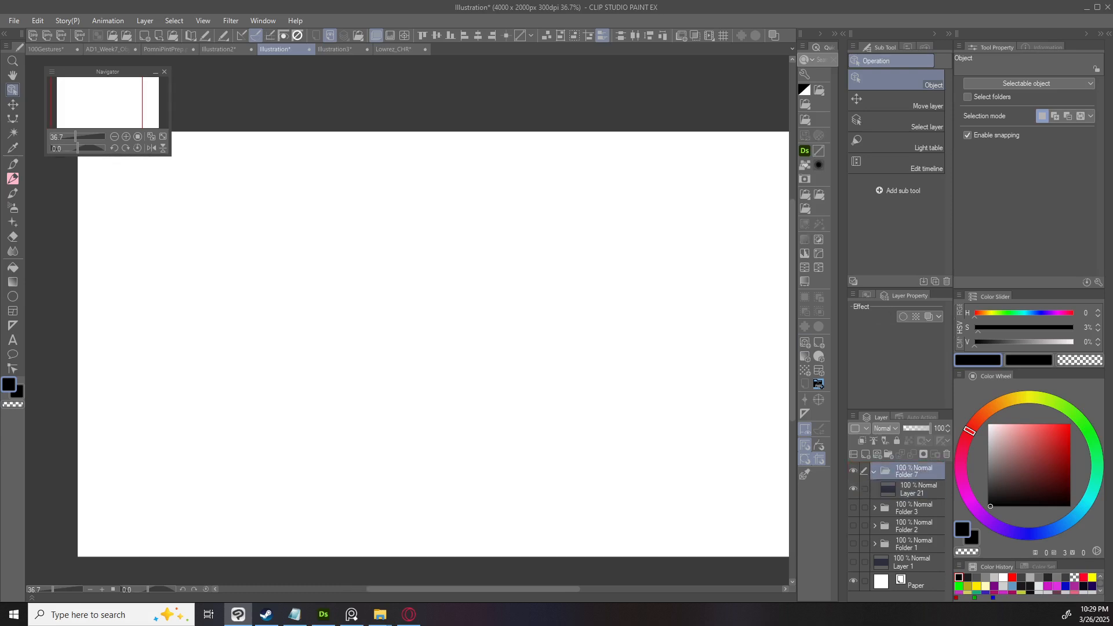
Apply the Tone effect to Folder 7 and set its density to use the brightness of the image.
click(916, 317)
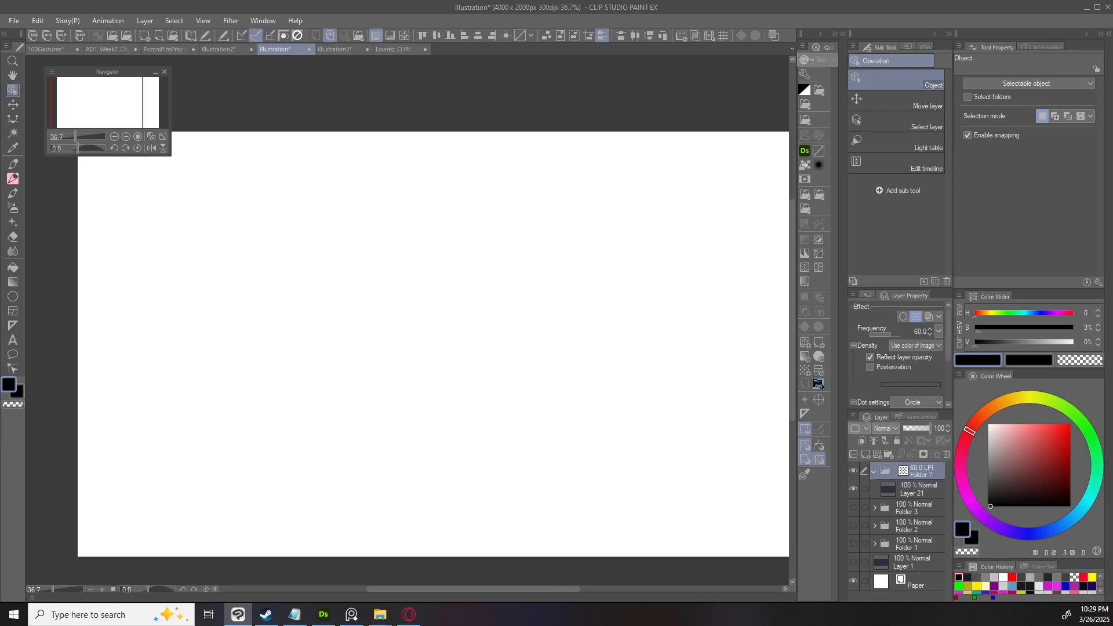
click(915, 346)
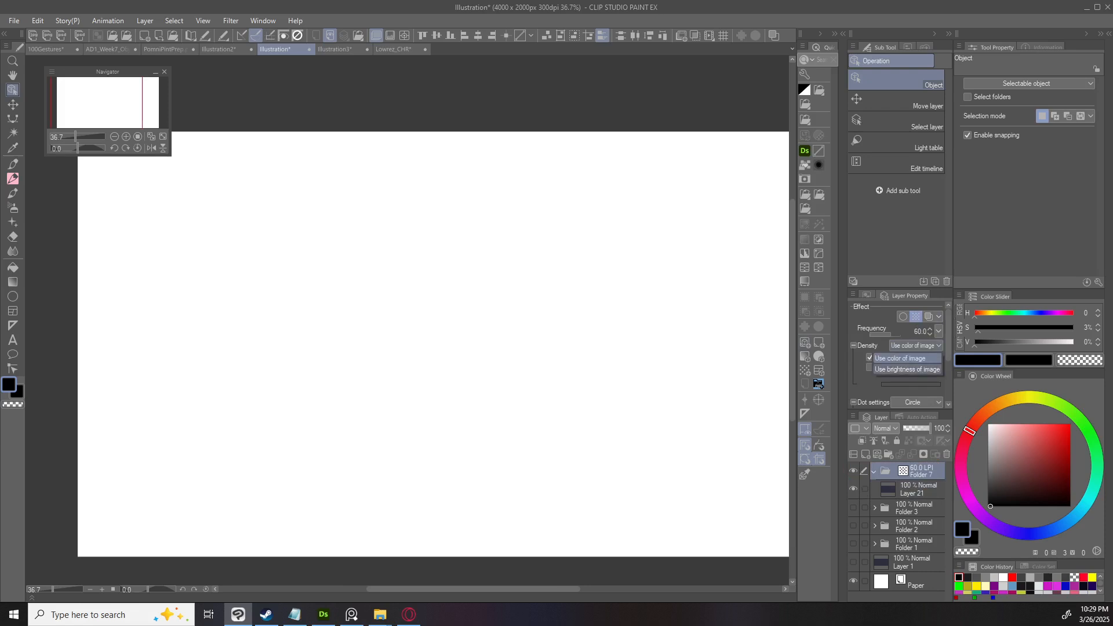
click(907, 370)
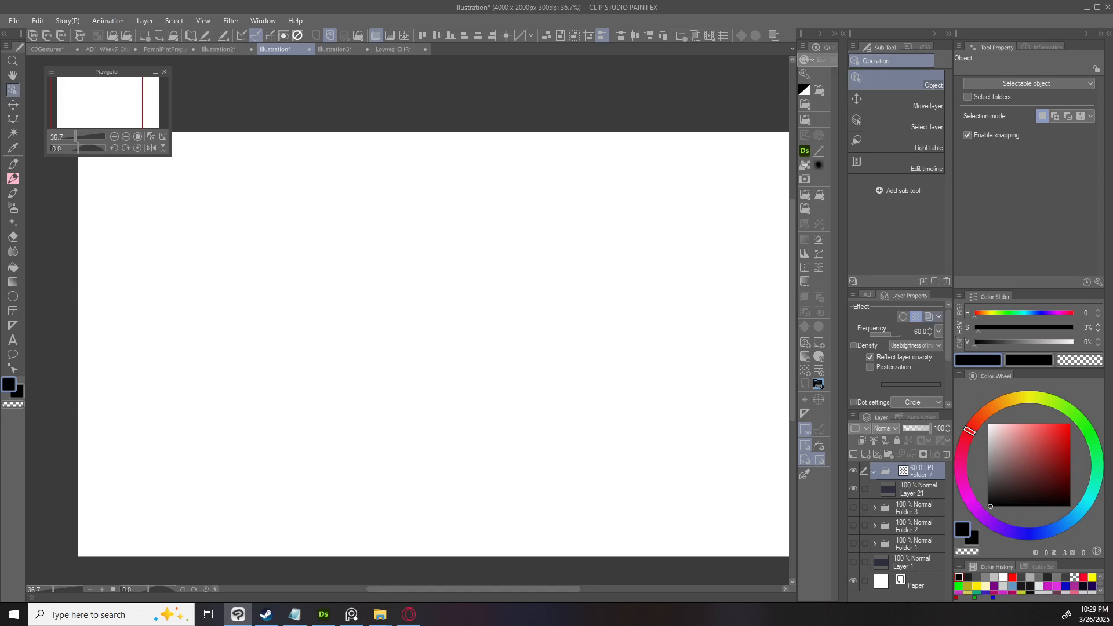
Draw a filled black circle near the canvas's upper-left corner on Layer 21 with the Ellipse tool.
drag(990, 506, 987, 506)
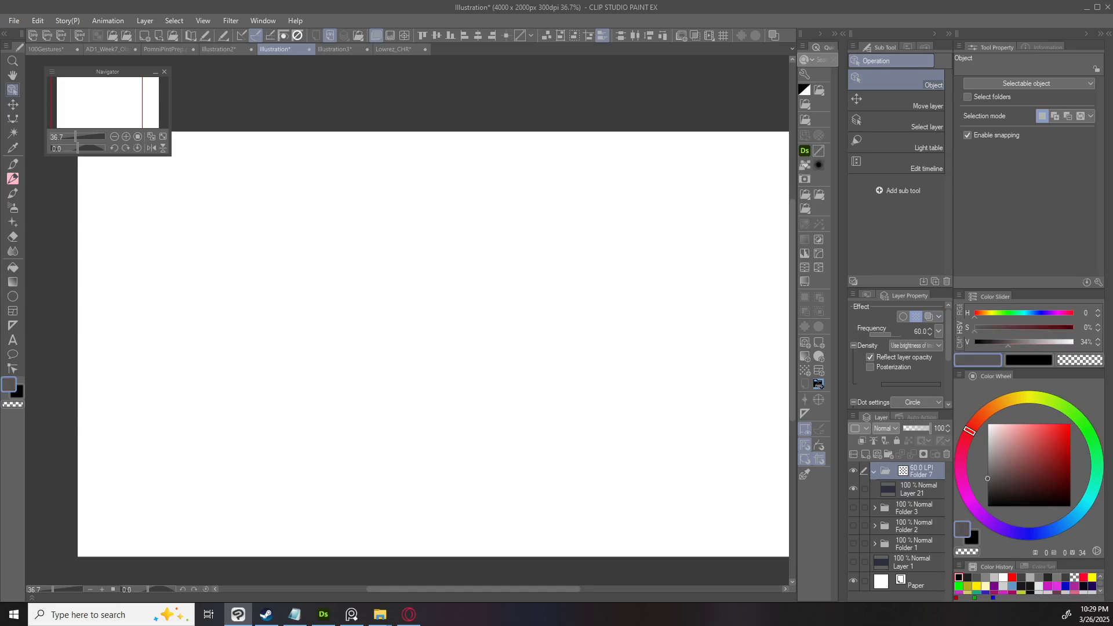
key(u)
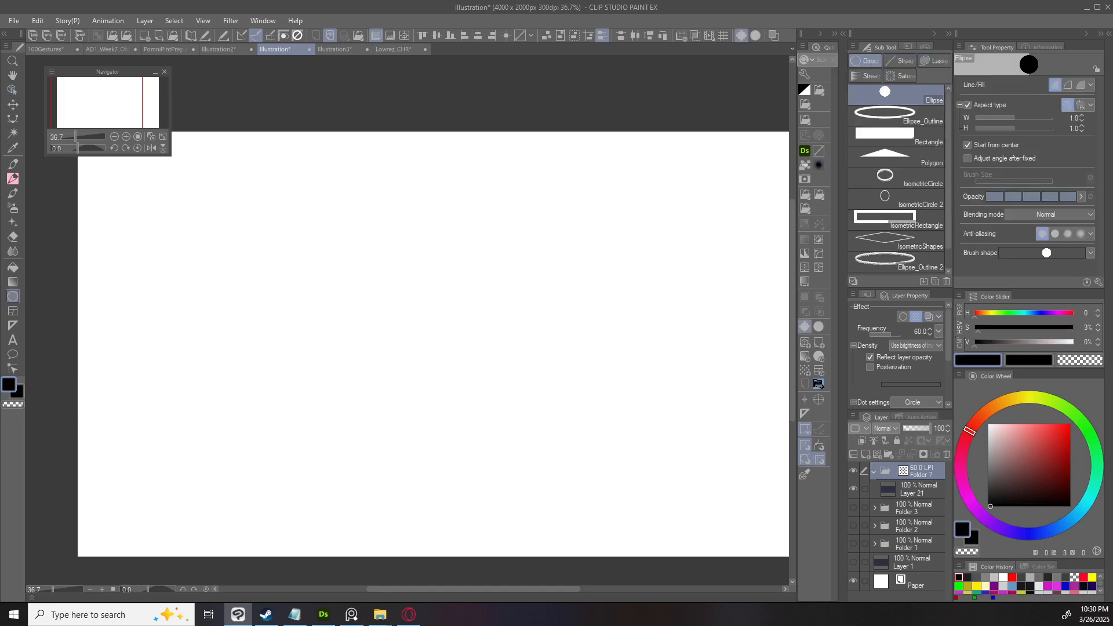
key(alt+bracketleft)
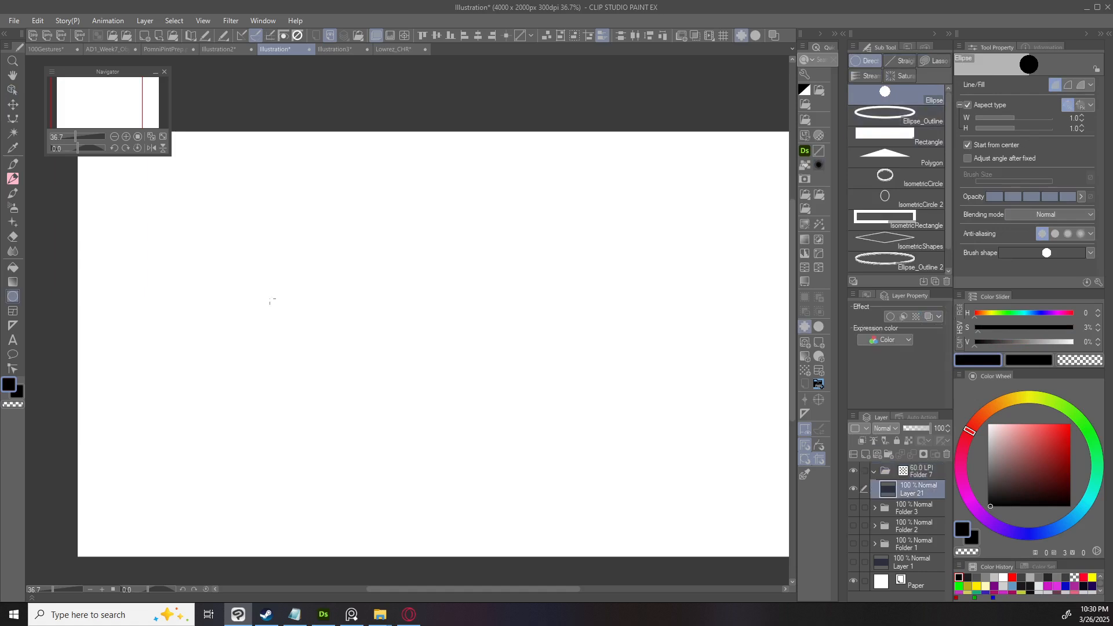
drag(194, 256, 239, 301)
scroll(218, 268, up, 3)
scroll(218, 268, down, 3)
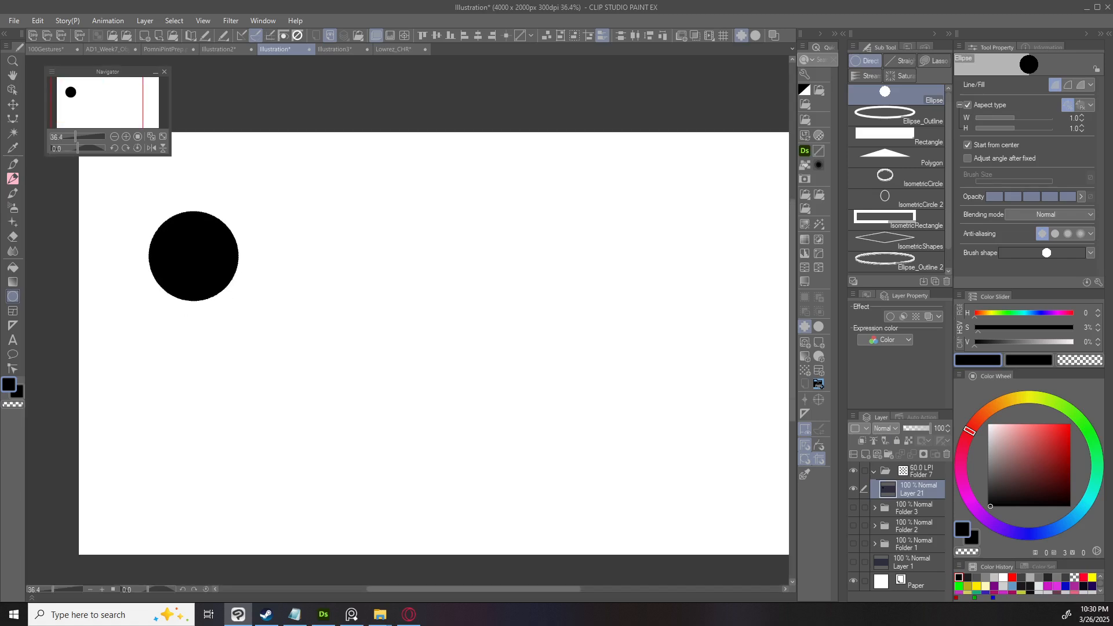
Draw a filled grey square with 42% color value below the black circle on a new layer in Folder 7.
key(ctrl+shift+n)
click(988, 471)
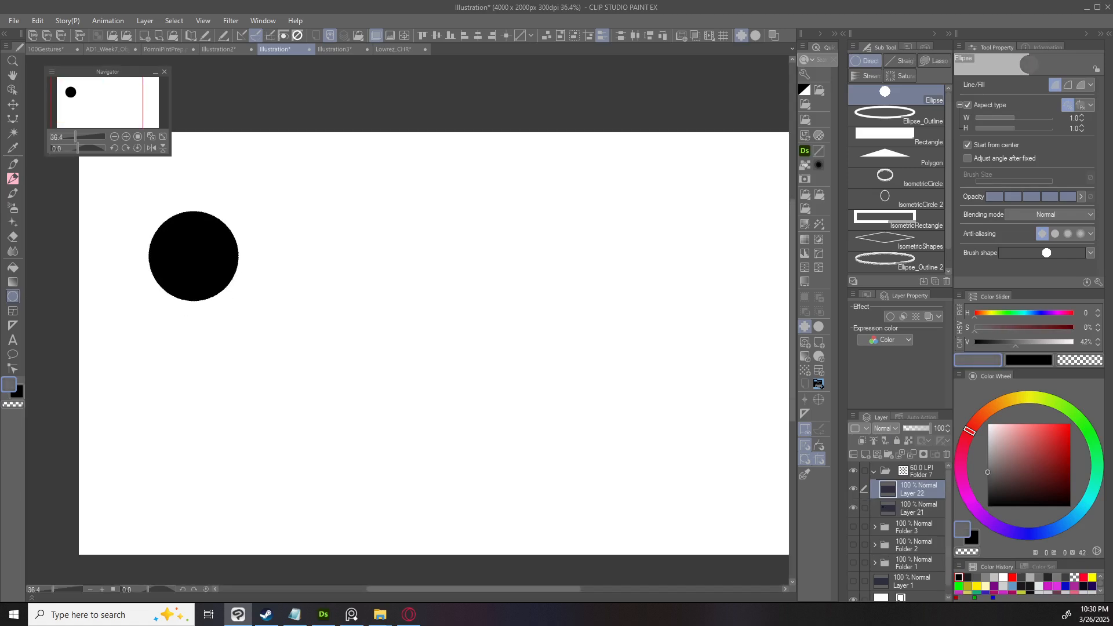
click(896, 136)
drag(218, 319, 226, 374)
scroll(340, 408, up, 2)
key(o)
scroll(302, 397, down, 3)
scroll(227, 374, up, 7)
scroll(227, 373, down, 6)
scroll(227, 371, down, 1)
Draw a filled light grey triangle with 81% color value beside the circle on a new layer in Folder 7.
key(ctrl+shift+n)
drag(1011, 462, 988, 439)
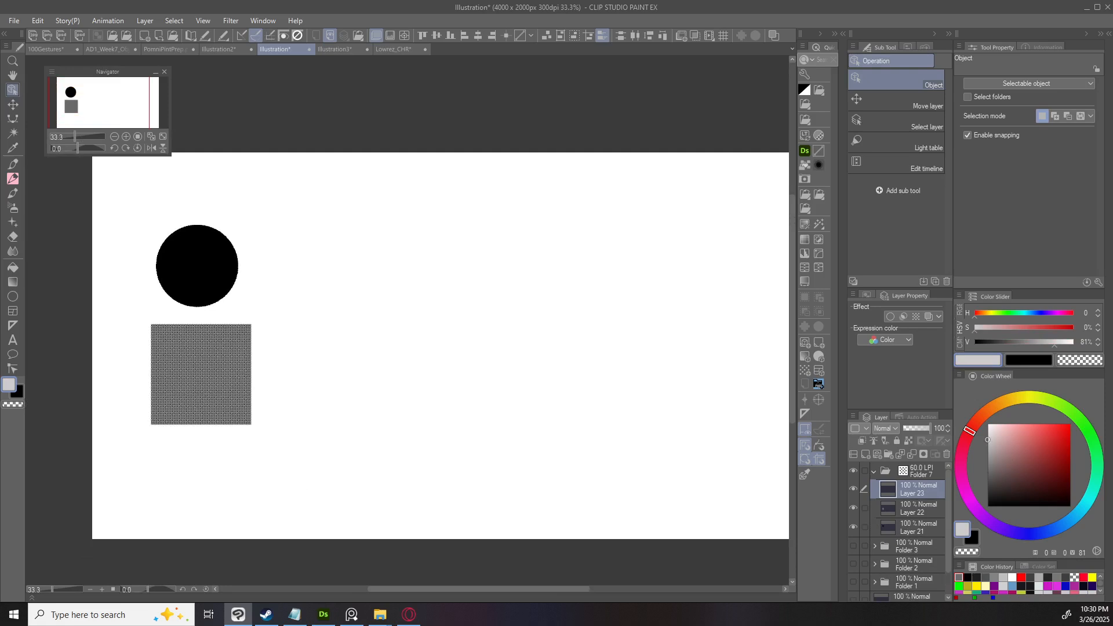
key(u)
drag(327, 296, 387, 350)
key(o)
drag(322, 290, 288, 293)
scroll(337, 279, up, 1)
scroll(319, 296, down, 1)
Rearrange the three shapes with the circle lower down, the square to its right and the triangle above the square.
click(910, 527)
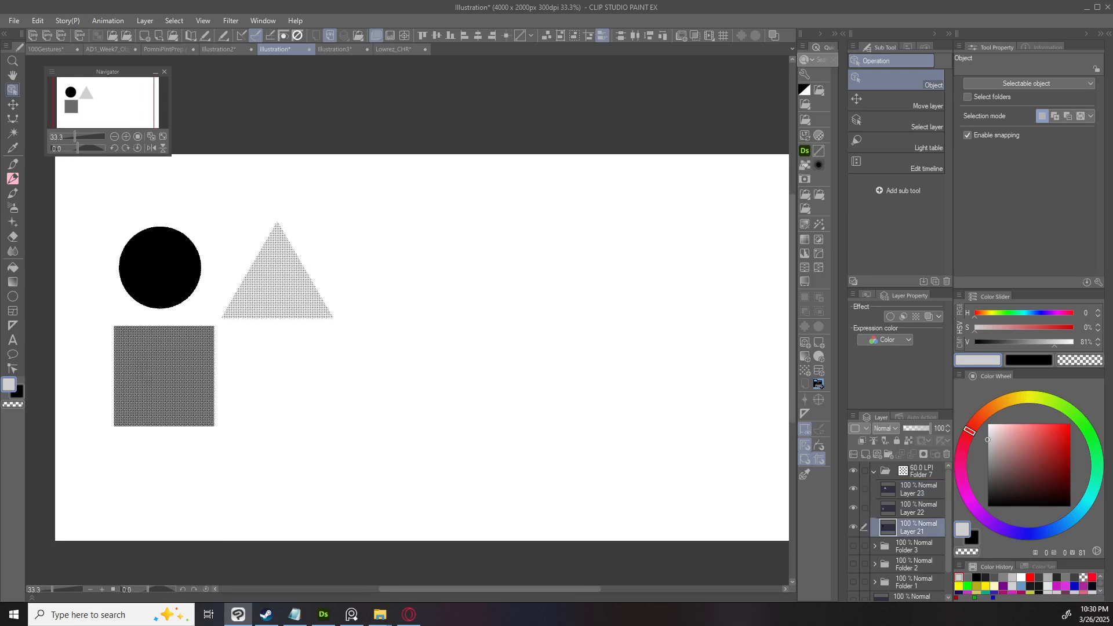
drag(164, 377, 443, 412)
key(ctrl+z)
drag(164, 376, 310, 418)
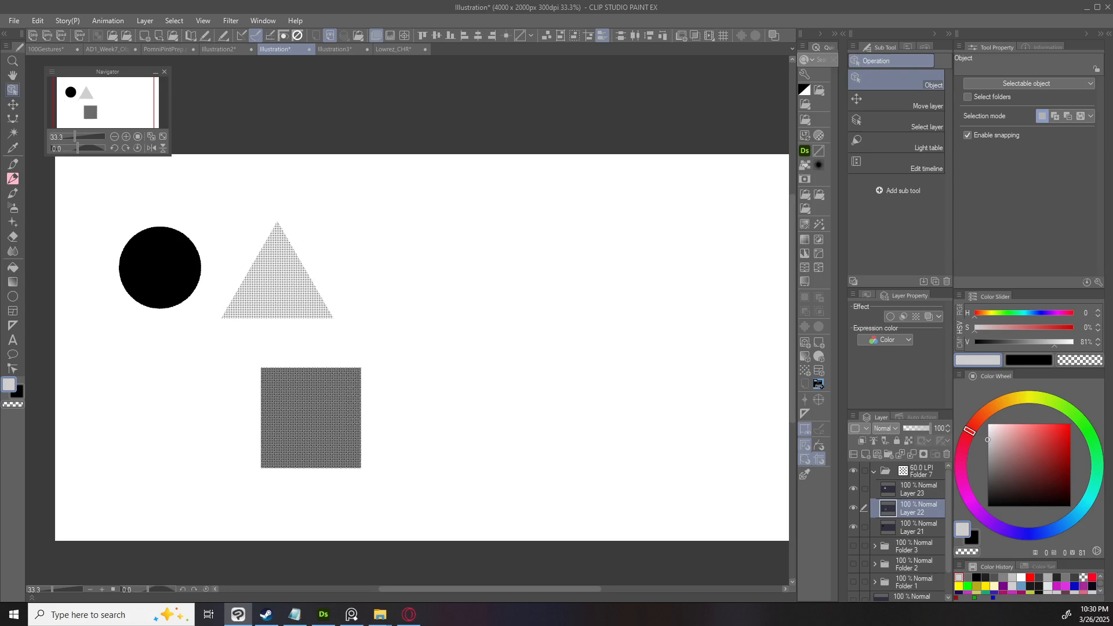
drag(160, 267, 156, 343)
drag(311, 418, 392, 396)
drag(277, 284, 328, 254)
drag(392, 396, 277, 381)
drag(328, 254, 372, 292)
key(ctrl+z)
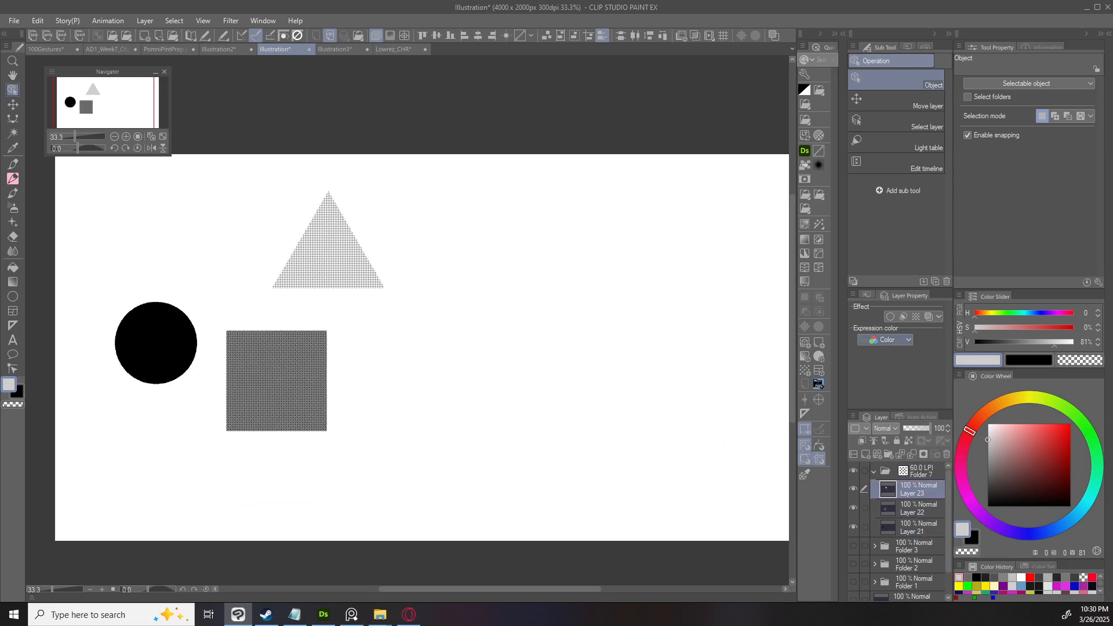
Set the Folder 7 tone's dot angle to 153 and its dot shape to Clubs.
click(918, 471)
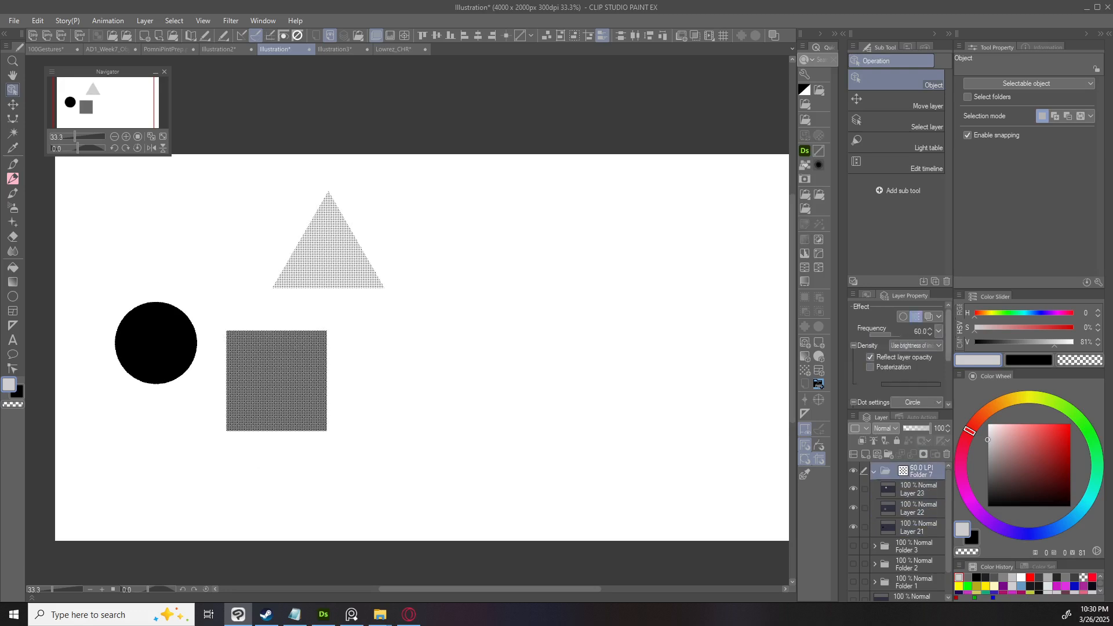
scroll(898, 354, down, 2)
drag(873, 359, 882, 358)
click(915, 341)
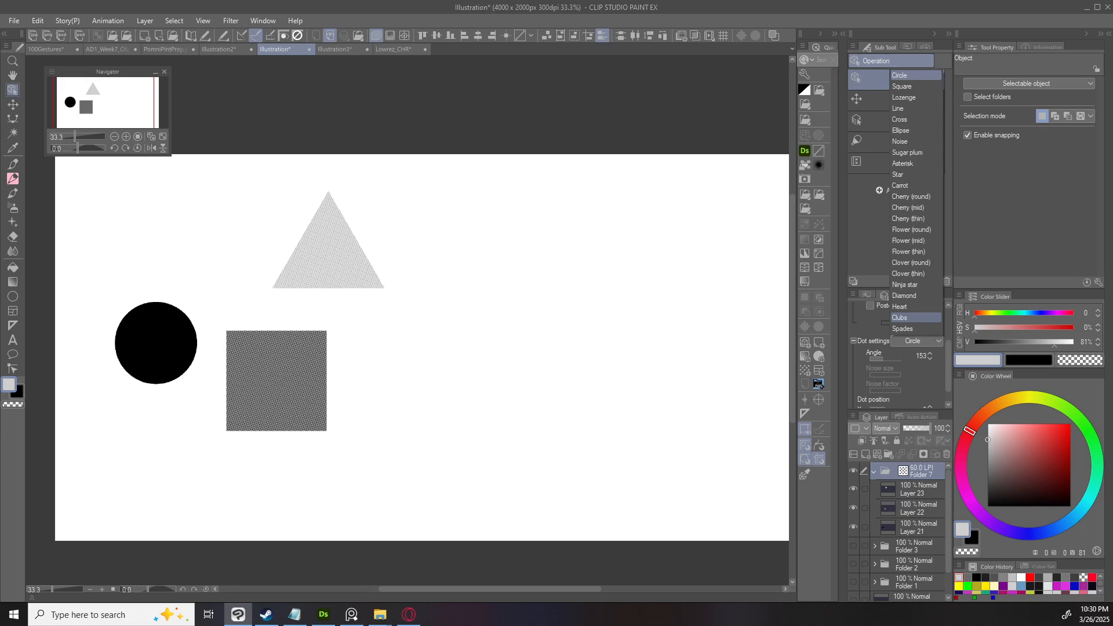
click(909, 317)
Lower the Folder 7 tone frequency to 18.3.
drag(947, 366, 948, 333)
click(874, 334)
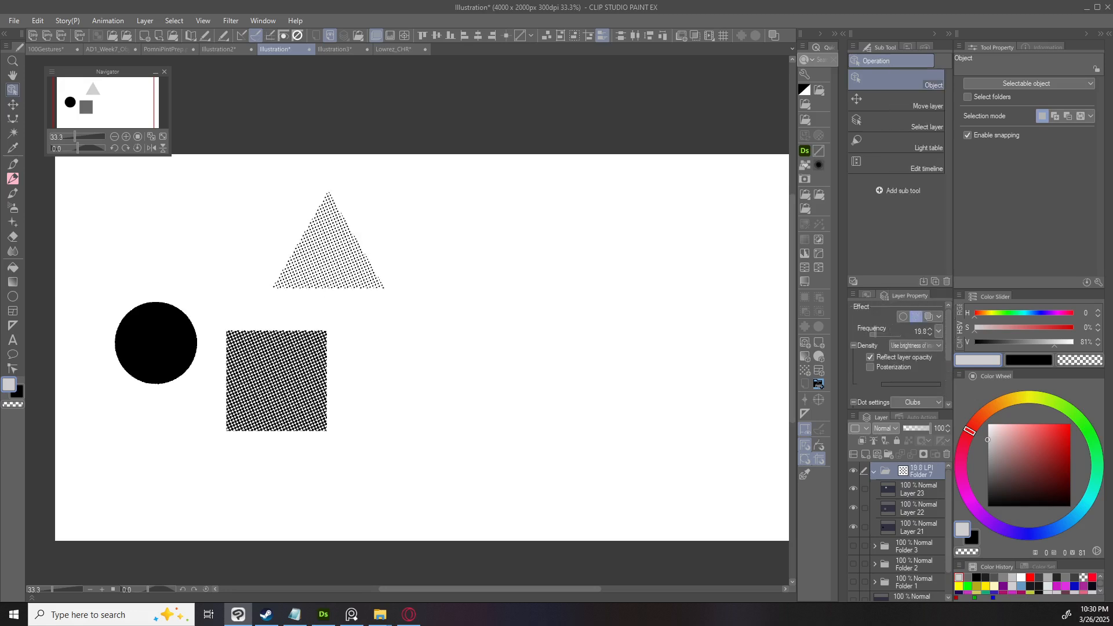
mouse_move(874, 334)
mouse_down()
mouse_move(889, 334)
mouse_move(872, 334)
mouse_up()
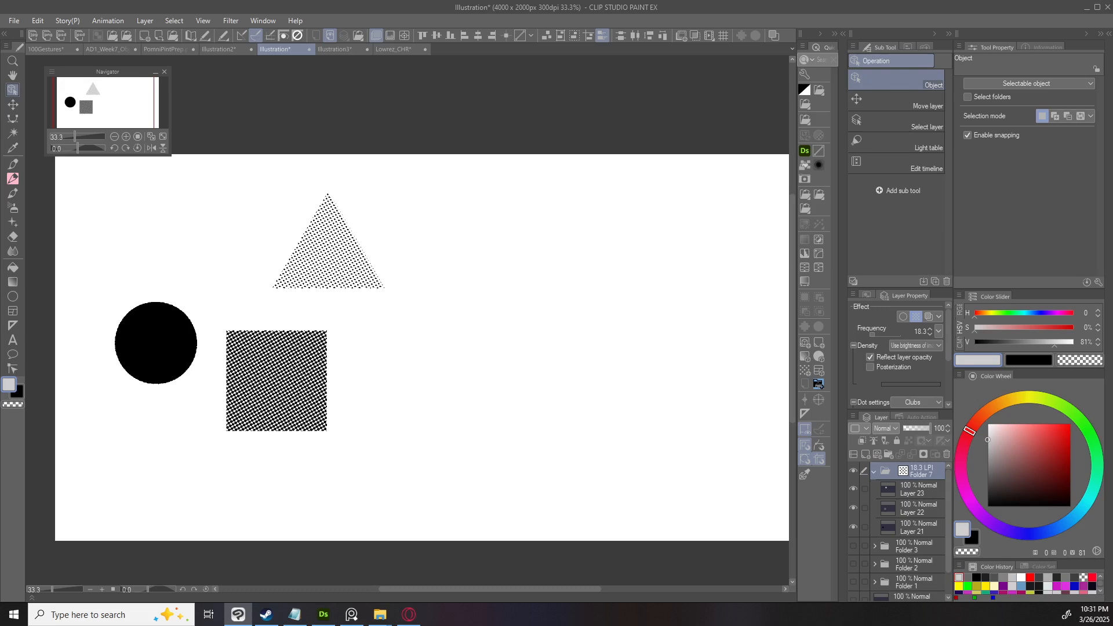
Add a layer mask to Folder 7, which holds the three shape layers.
click(916, 489)
shift+click(916, 527)
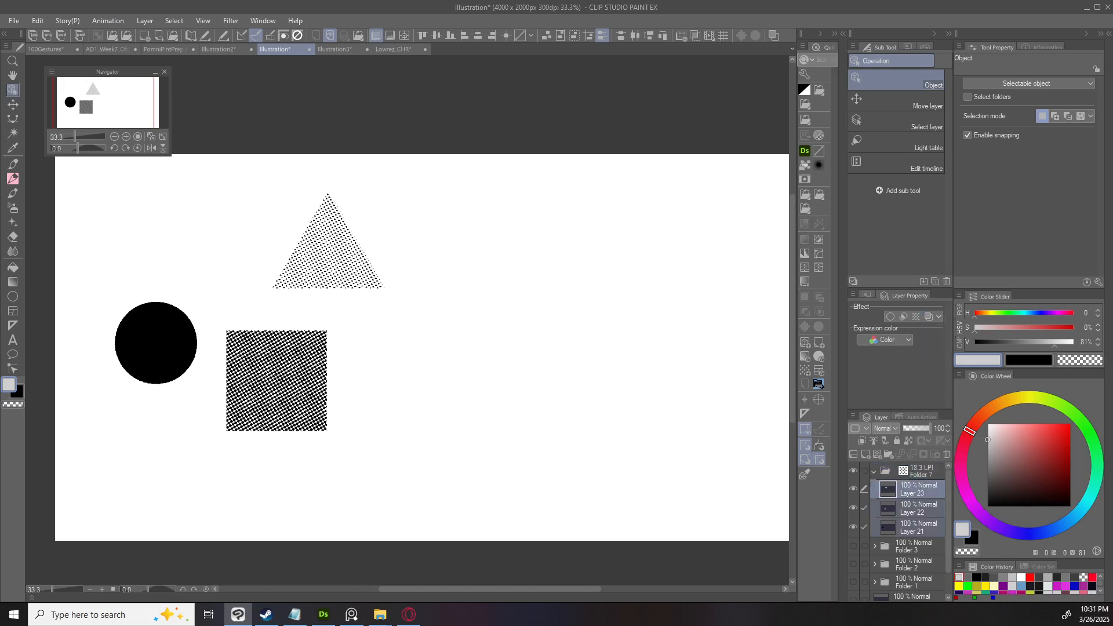
click(918, 470)
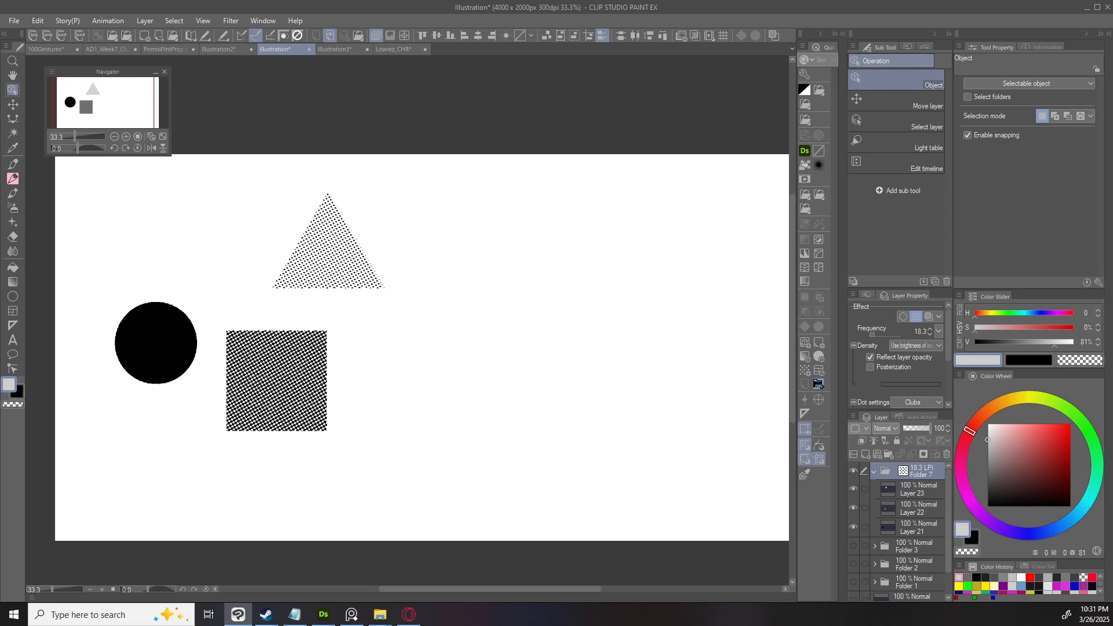
click(924, 453)
drag(214, 262, 285, 287)
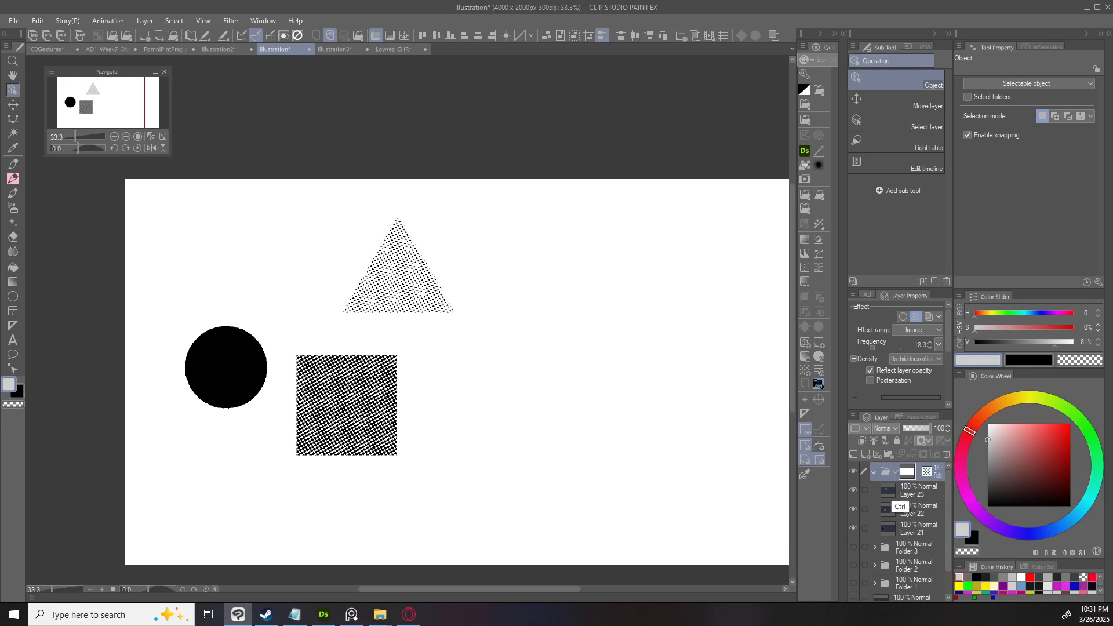
Partially reduce the opacity of Folder 7's mask with Level Correction, moving an output handle to about two thirds of the scale.
key(ctrl+l)
key(Return)
key(e)
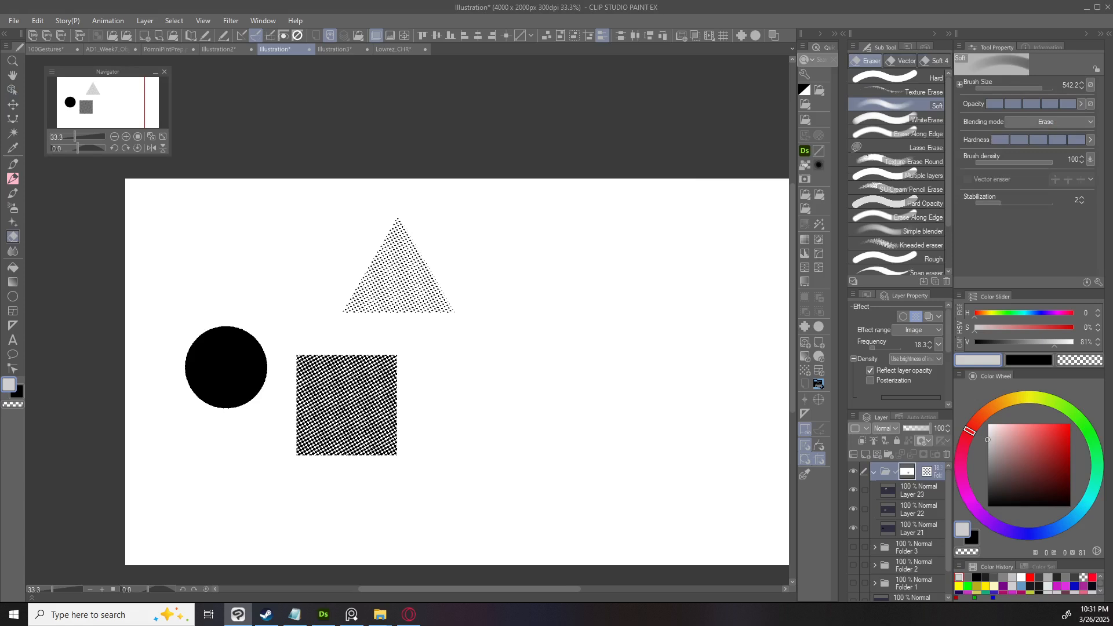
key(ctrl+l)
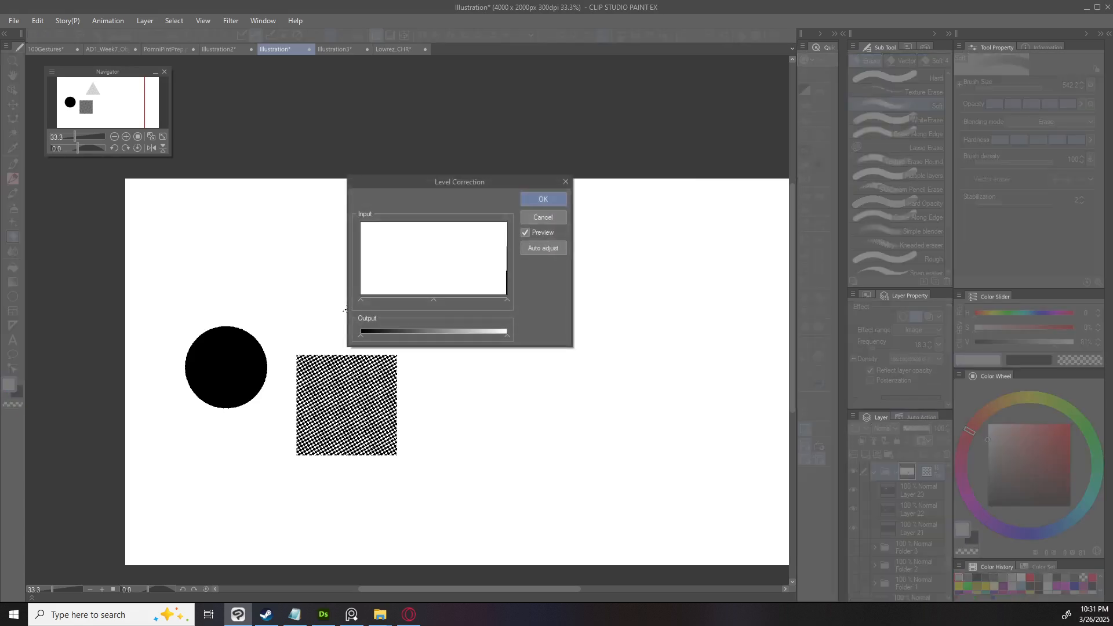
drag(459, 182, 647, 112)
drag(695, 265, 628, 265)
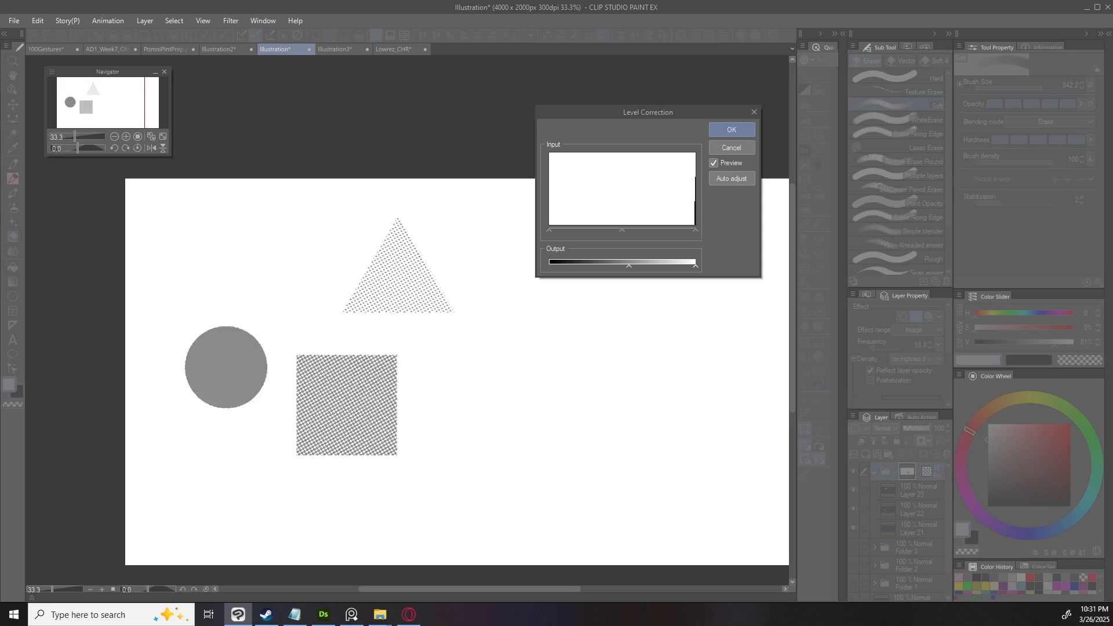
drag(635, 265, 647, 265)
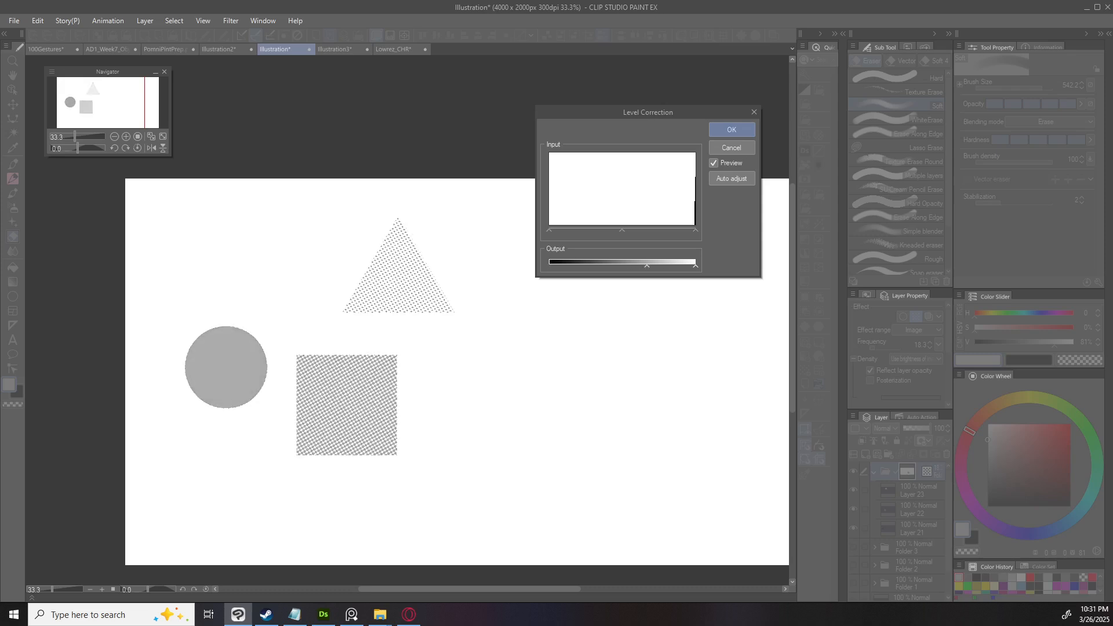
click(731, 129)
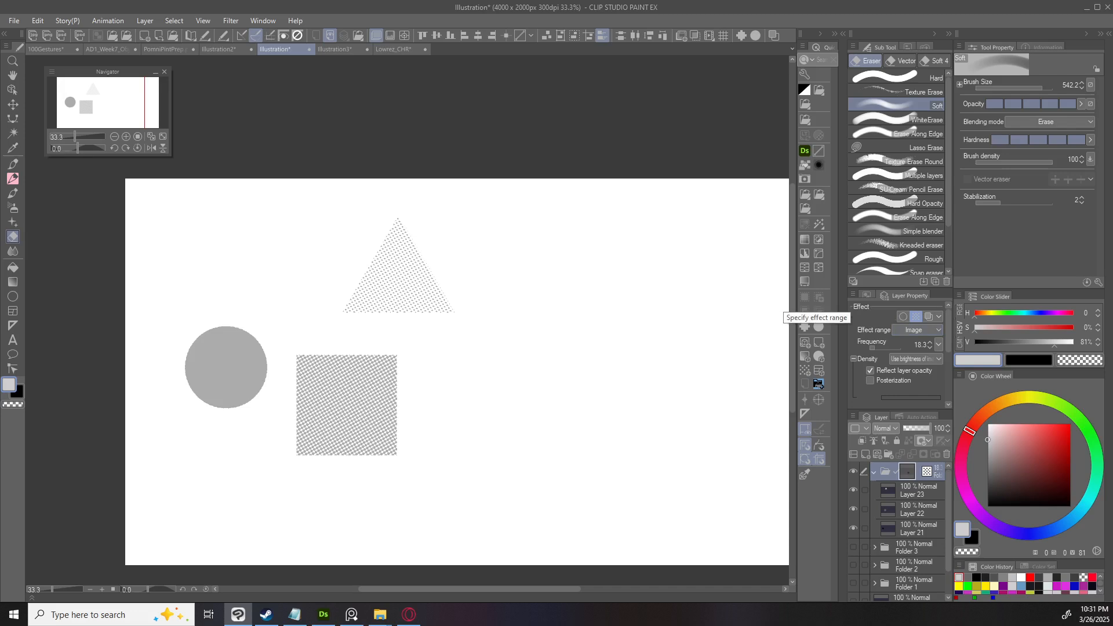
Compare the effect range options of the Folder 7 tone and set it to Mask image.
click(917, 329)
click(913, 353)
click(916, 330)
click(902, 342)
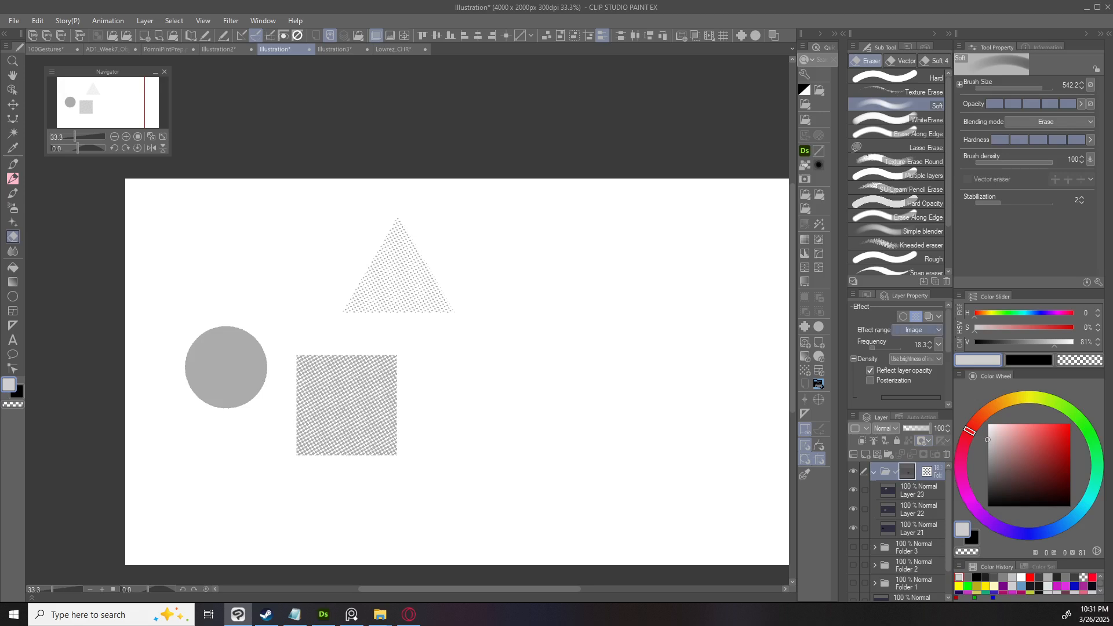
click(922, 329)
click(915, 356)
scroll(319, 392, up, 2)
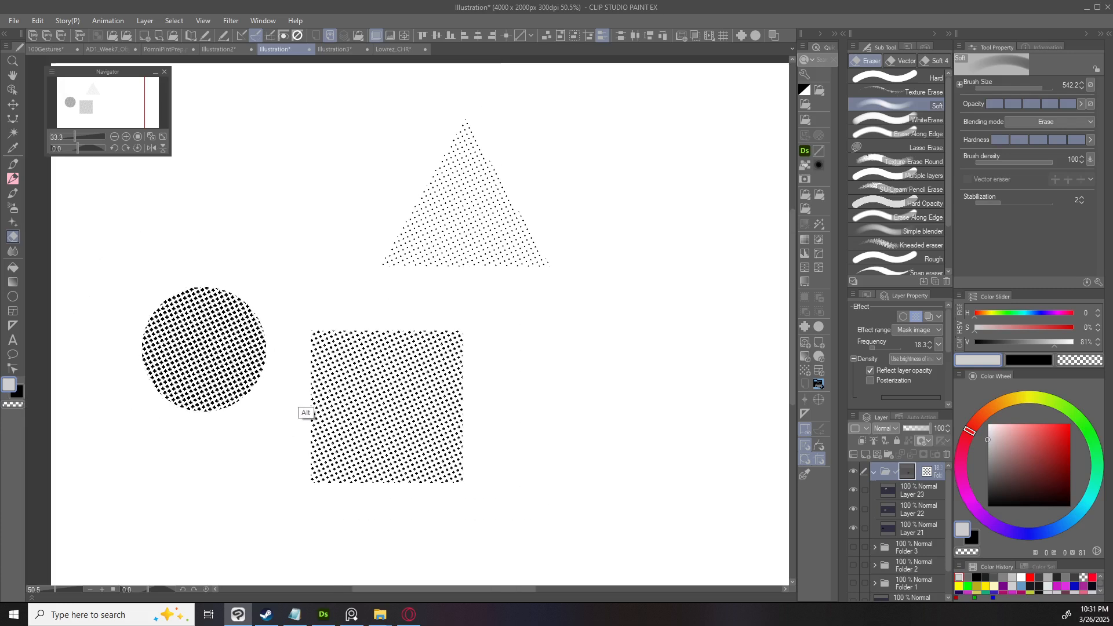
Readjust the input and output levels of the Folder 7 mask with Level Correction for denser tone dots.
key(ctrl+l)
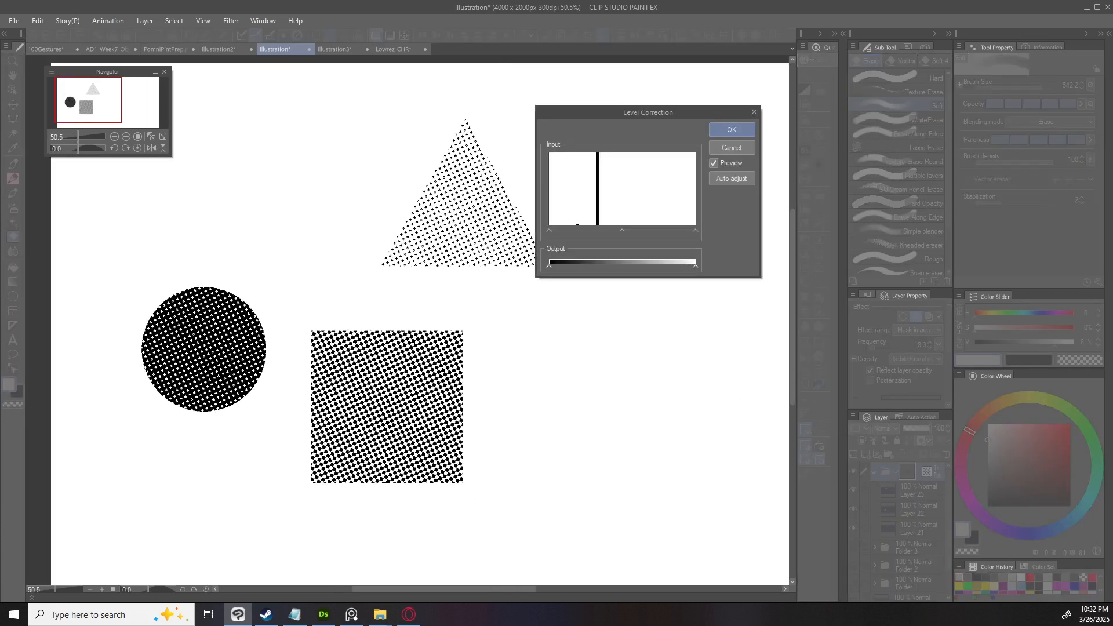
drag(695, 230, 627, 230)
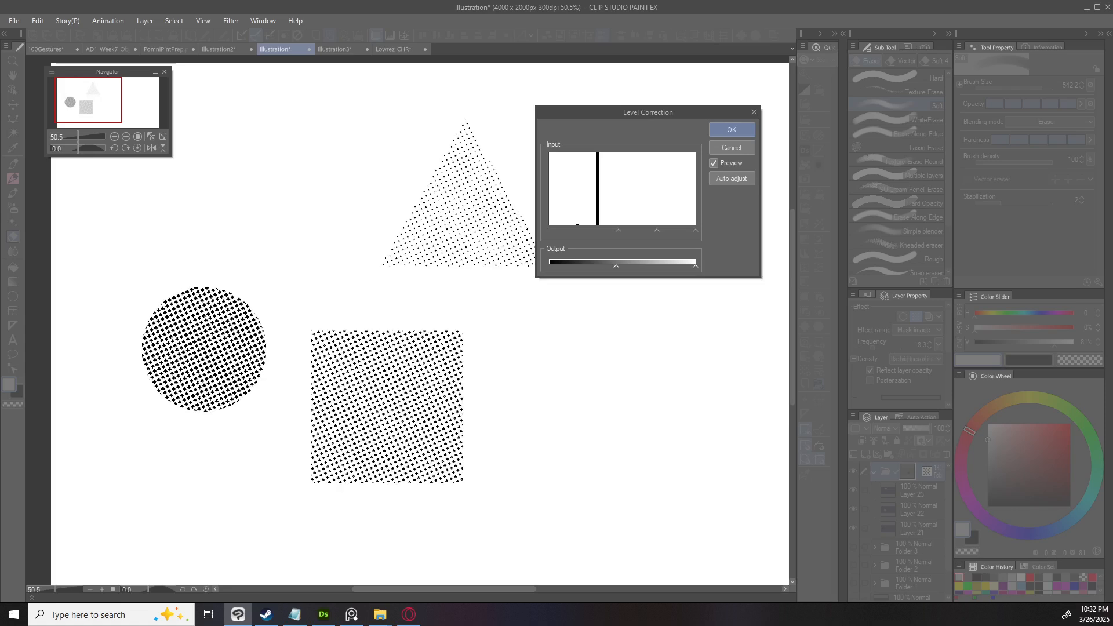
click(731, 129)
Erase the square's lower-right corner and the triangle's right side from the Folder 7 mask with the Soft eraser.
drag(553, 361, 492, 361)
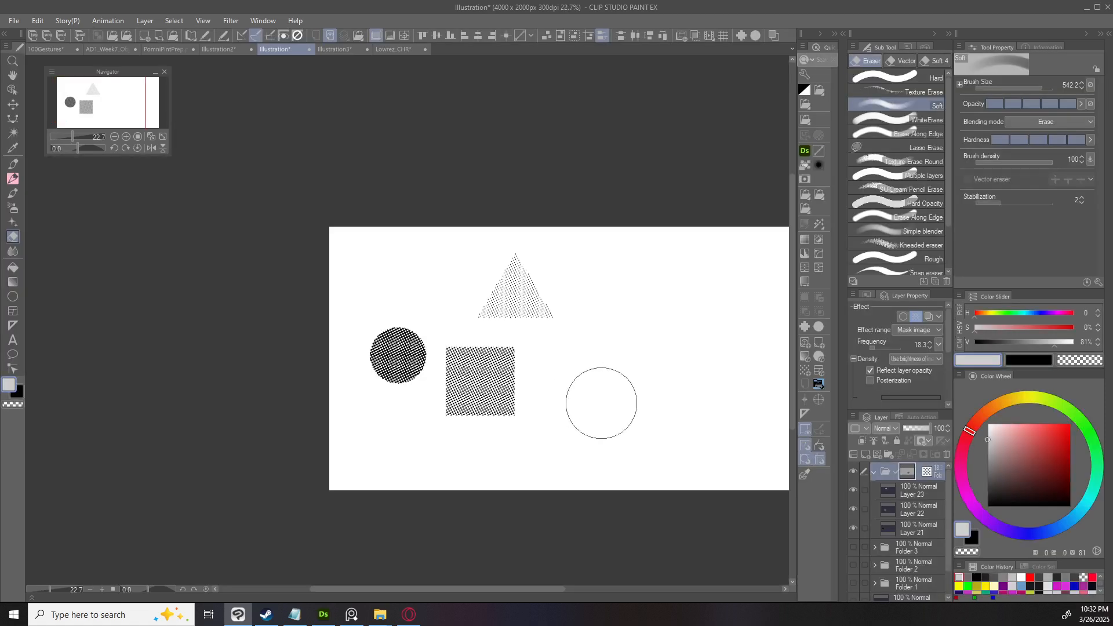
drag(555, 418, 619, 360)
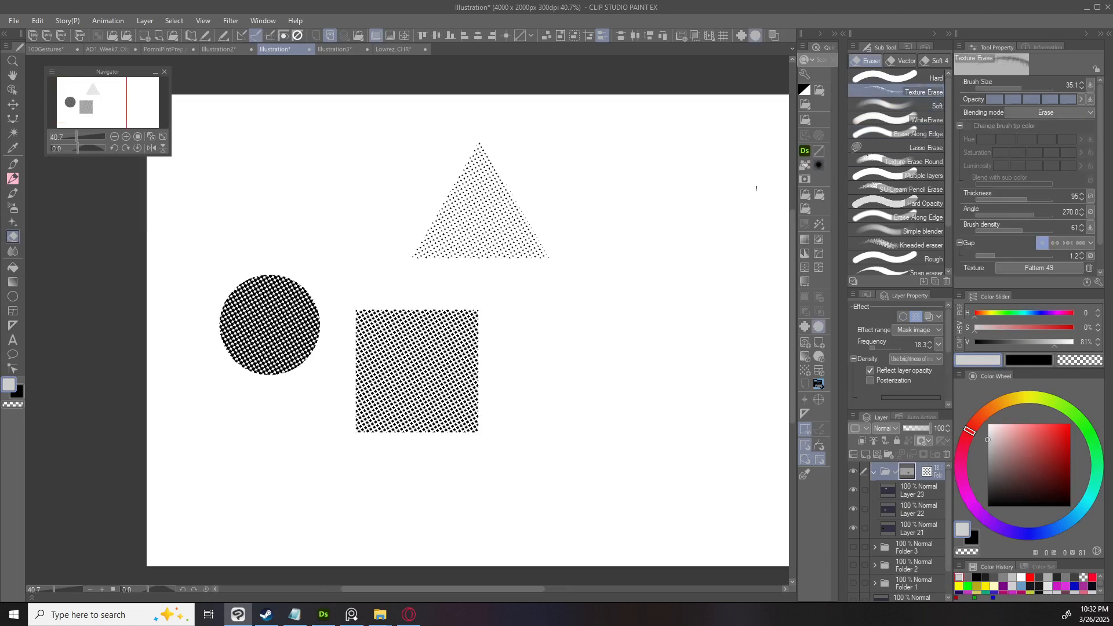
mouse_move(502, 439)
mouse_down()
mouse_move(468, 430)
mouse_move(447, 402)
mouse_up()
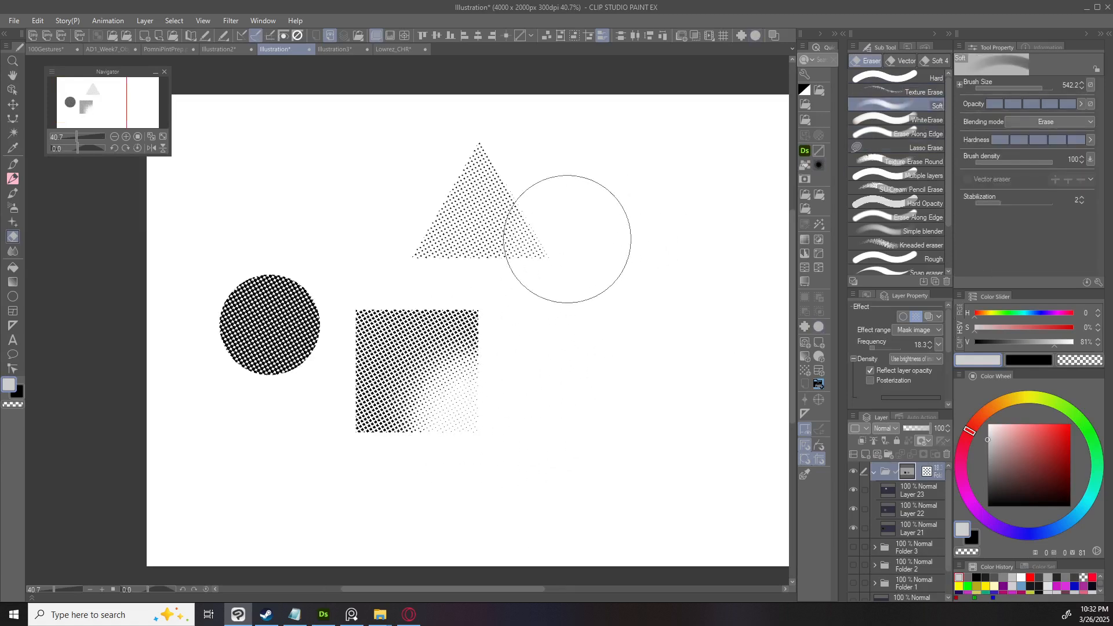
drag(554, 251, 558, 238)
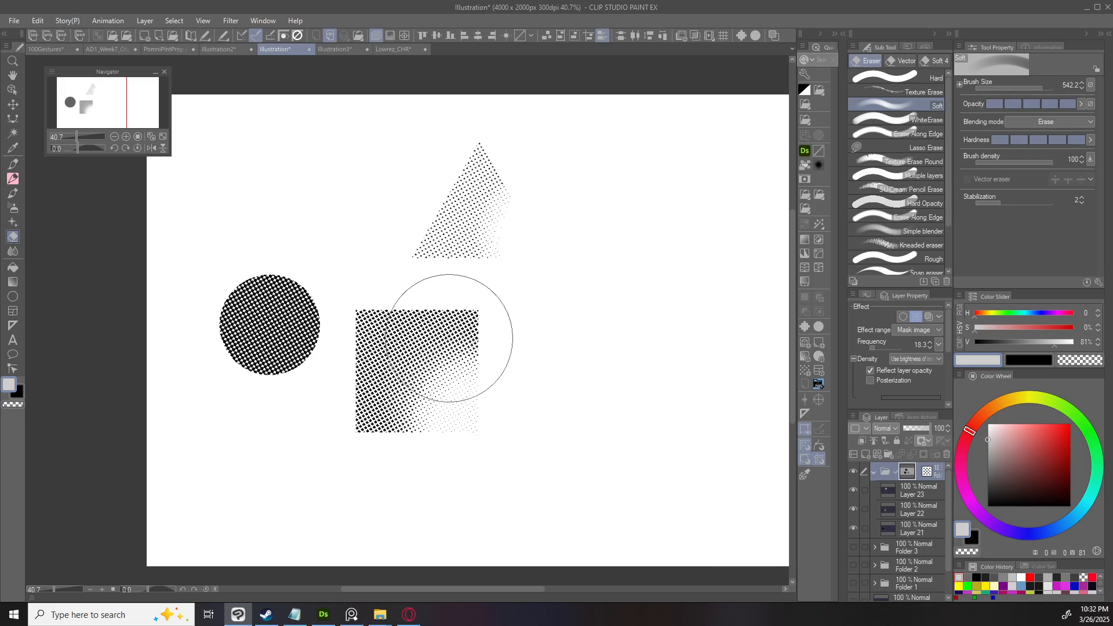
Paint part of the mask back over the square's lower-right area with the TriSide brush and undo the last stroke.
key(b)
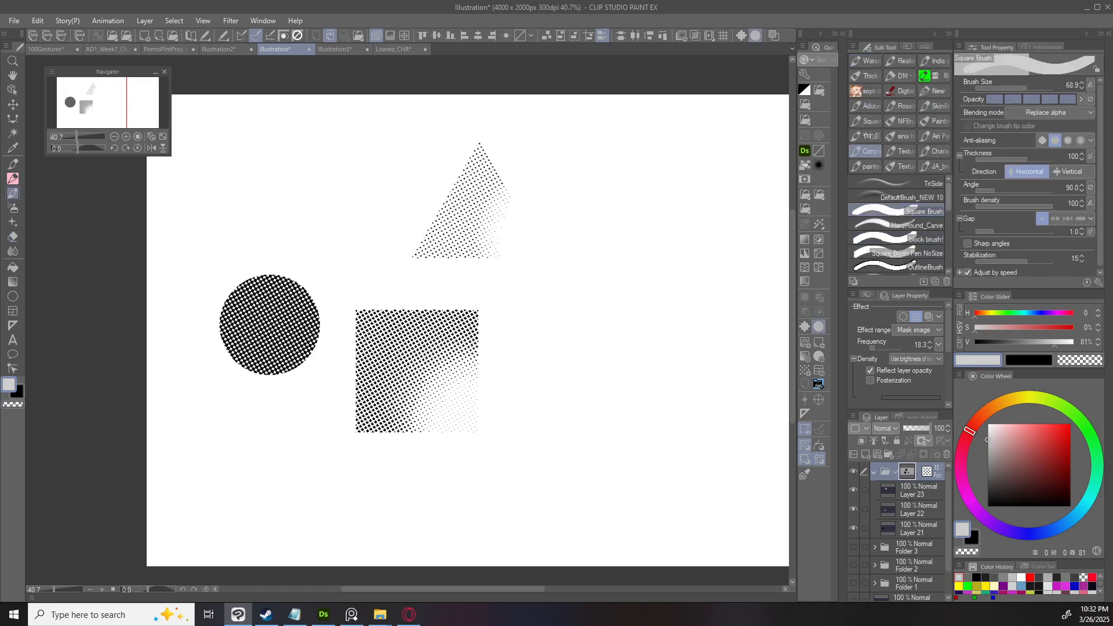
click(895, 183)
drag(422, 410, 487, 416)
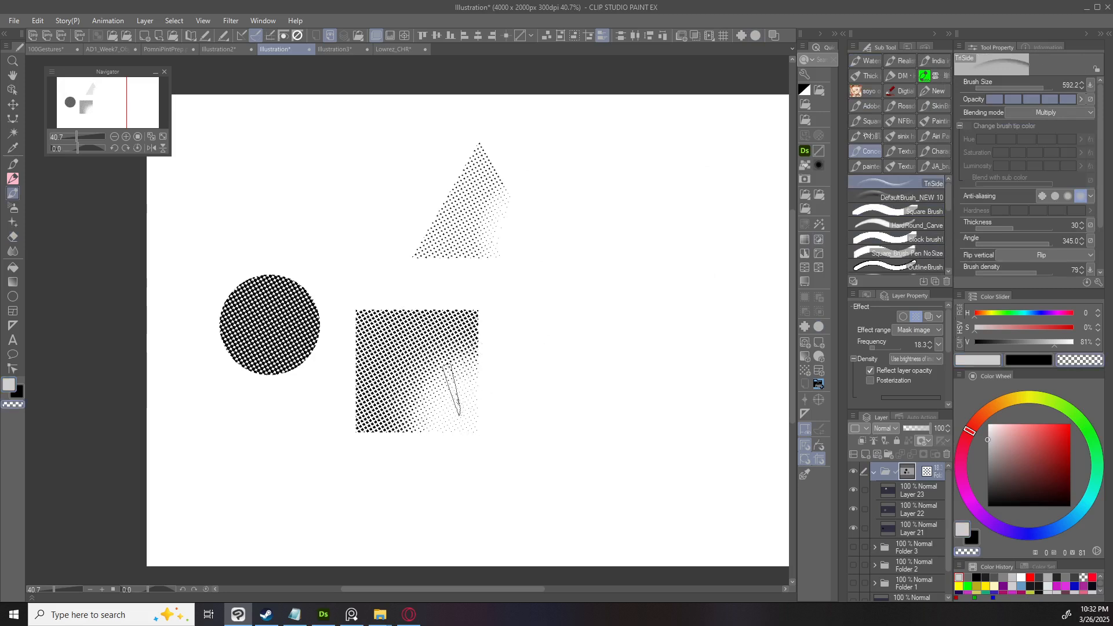
mouse_move(410, 418)
mouse_down()
mouse_move(452, 411)
mouse_move(472, 393)
mouse_move(472, 403)
mouse_move(426, 421)
mouse_move(473, 348)
mouse_move(427, 353)
mouse_up()
key(ctrl+z)
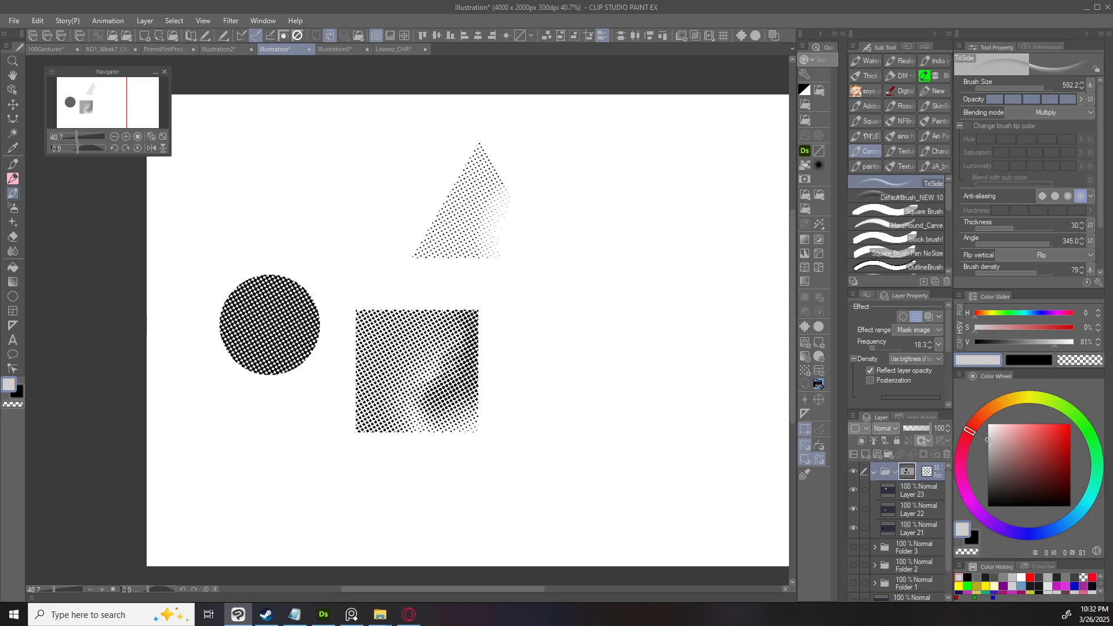
Set the luminosity of the shape layers Layer 23, Layer 22 and Layer 21 to -100 with Hue/Saturation/Luminosity.
click(918, 490)
key(ctrl+u)
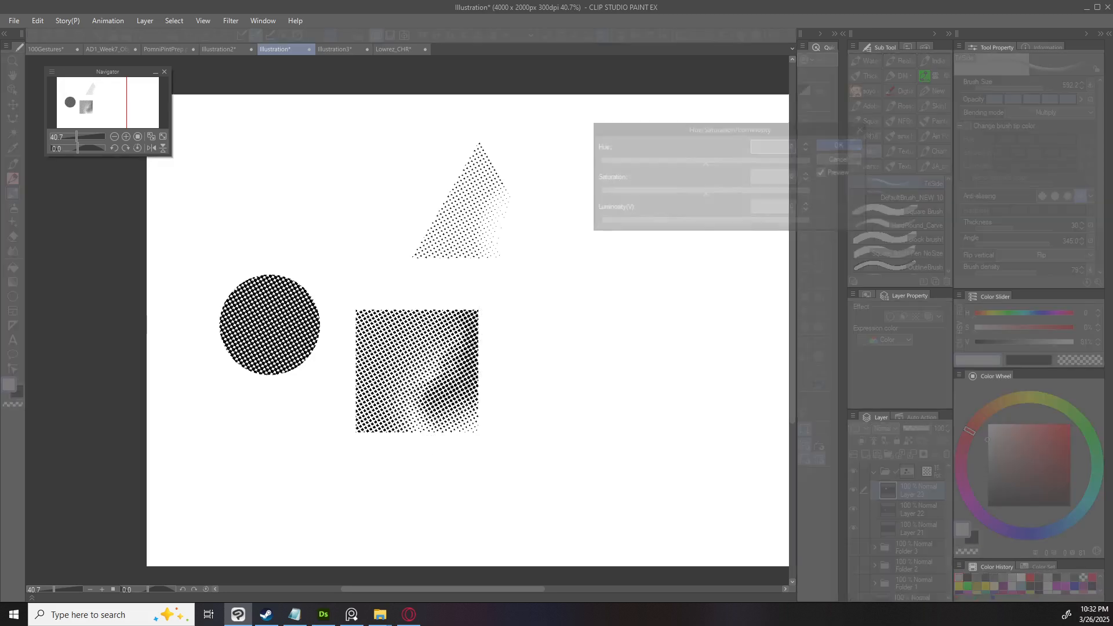
drag(705, 223, 598, 223)
click(841, 144)
click(916, 509)
key(ctrl+u)
drag(704, 223, 598, 223)
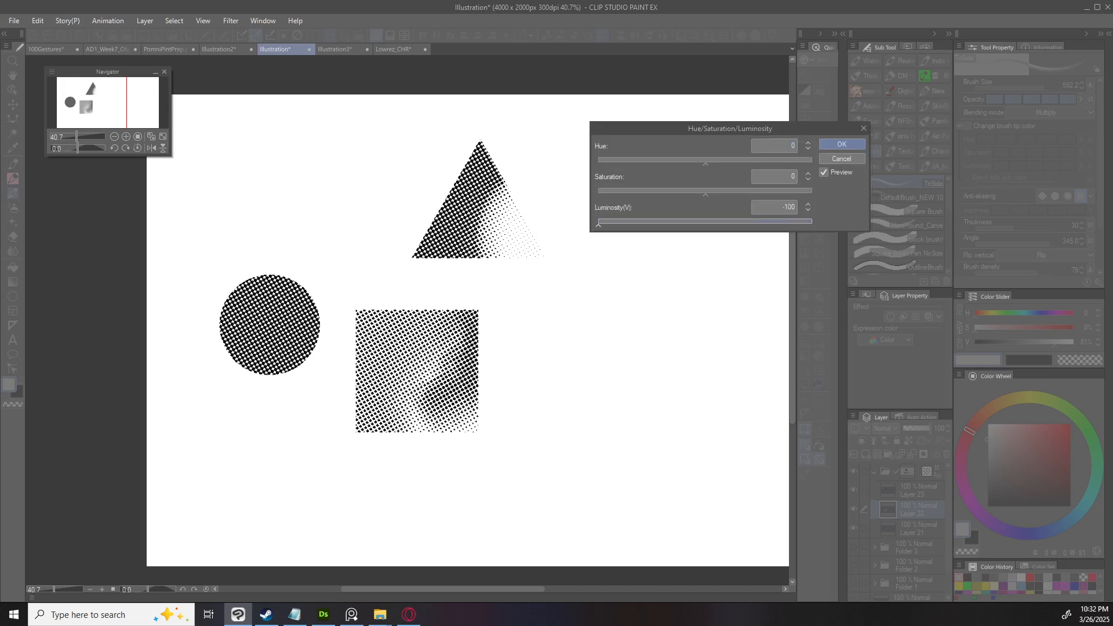
click(840, 143)
click(918, 528)
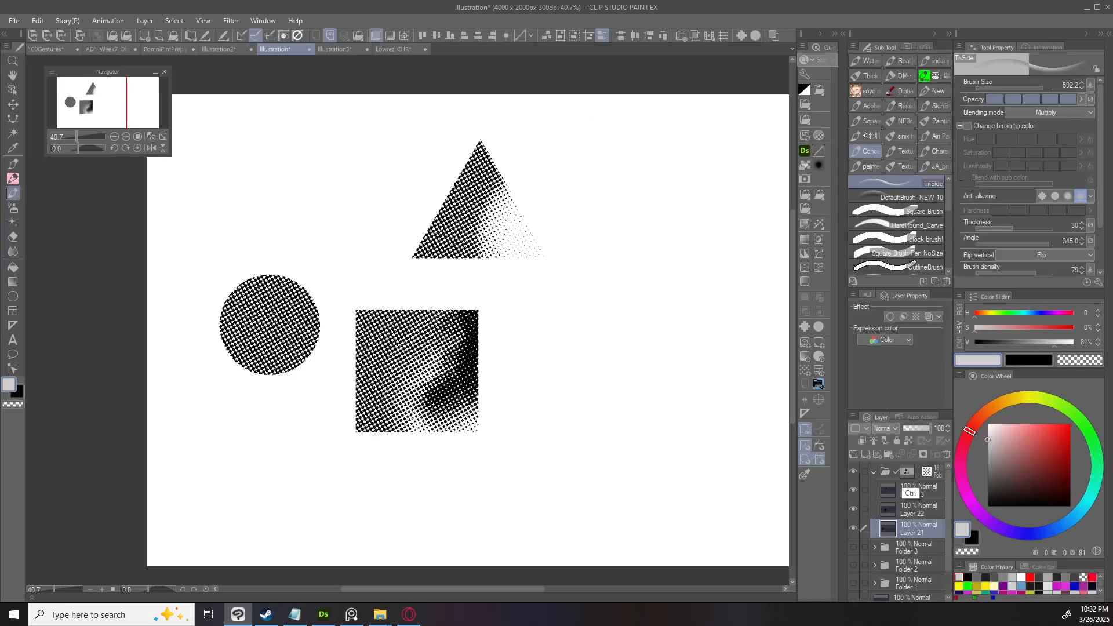
key(ctrl+u)
drag(705, 223, 598, 223)
click(839, 144)
Add a new layer above Layer 21 and draw a large black S-like curve beside the square with Lasso fill 5.
key(ctrl+shift+n)
drag(628, 356, 502, 356)
key(u)
mouse_move(395, 394)
mouse_down()
mouse_move(544, 290)
mouse_move(510, 429)
mouse_up()
key(ctrl+z)
mouse_move(700, 324)
mouse_down()
mouse_move(599, 382)
mouse_move(655, 348)
mouse_move(684, 288)
mouse_up()
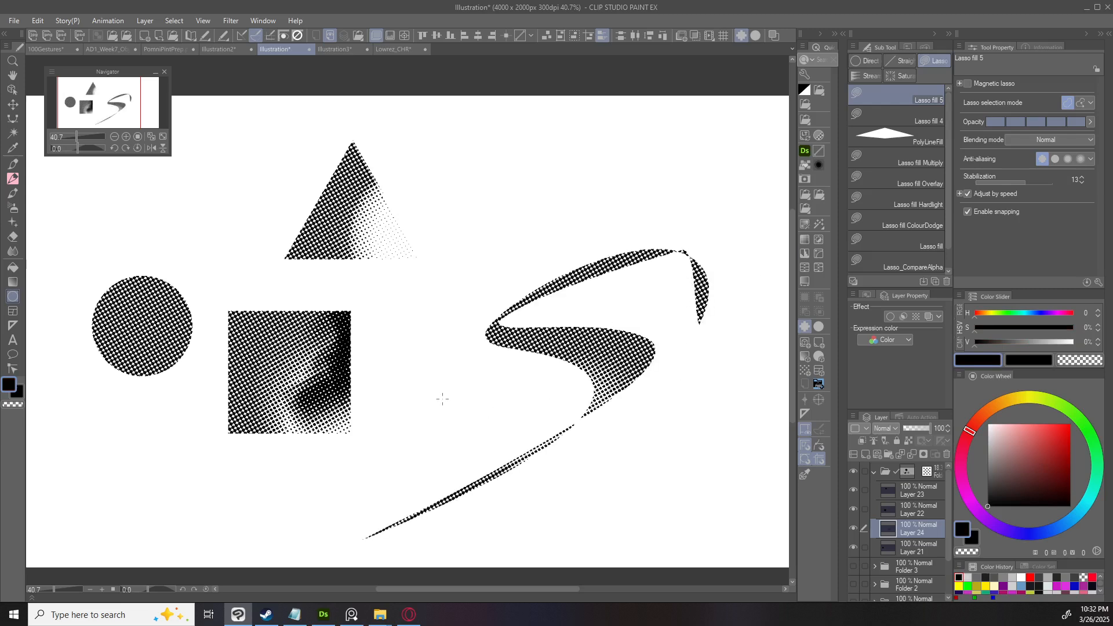
Build up the freehand figure with more black lasso-filled shapes over the curve's middle and thin slivers above it.
drag(565, 348, 408, 476)
drag(583, 375, 439, 469)
mouse_move(551, 319)
mouse_down()
mouse_move(409, 376)
mouse_move(536, 268)
mouse_up()
drag(608, 202, 491, 258)
drag(632, 148, 617, 159)
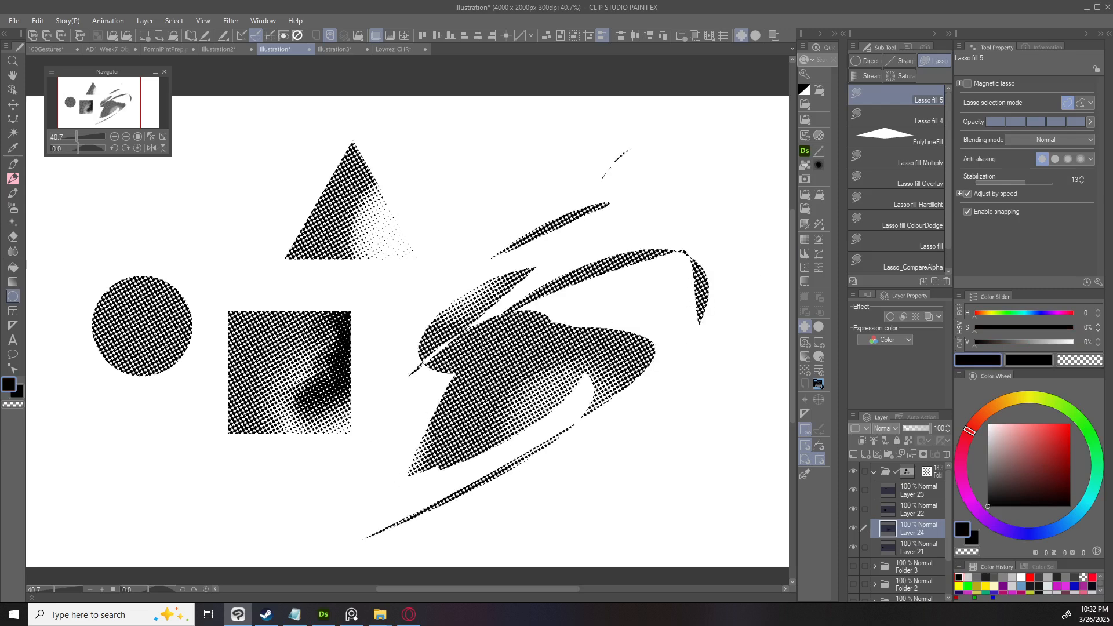
Clear the Folder 7 mask completely, then fill the whole mask with white.
click(934, 471)
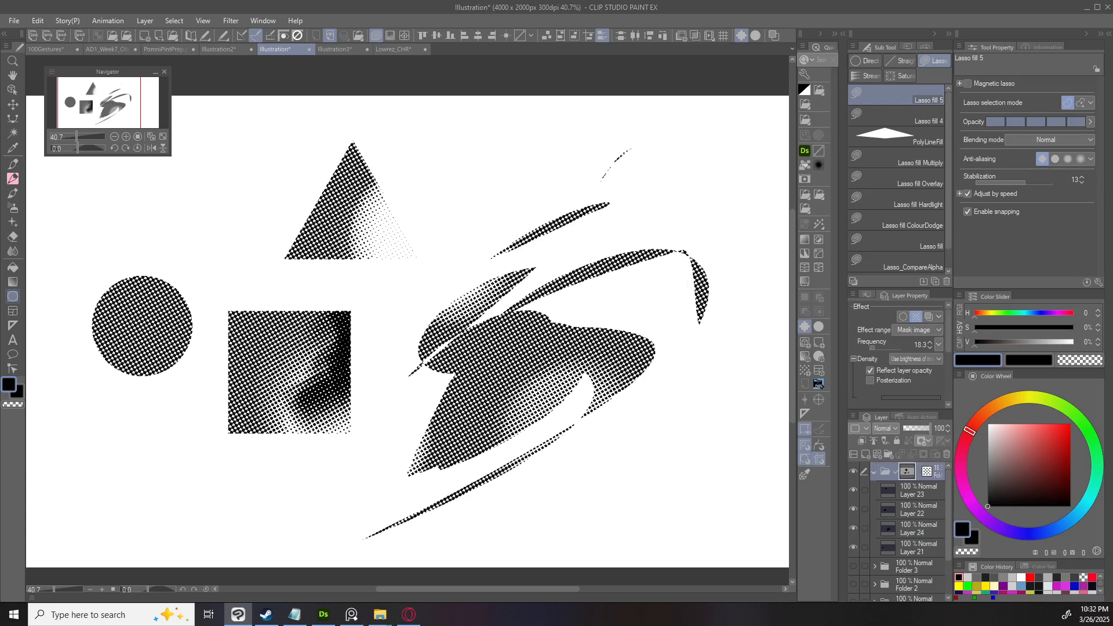
key(Delete)
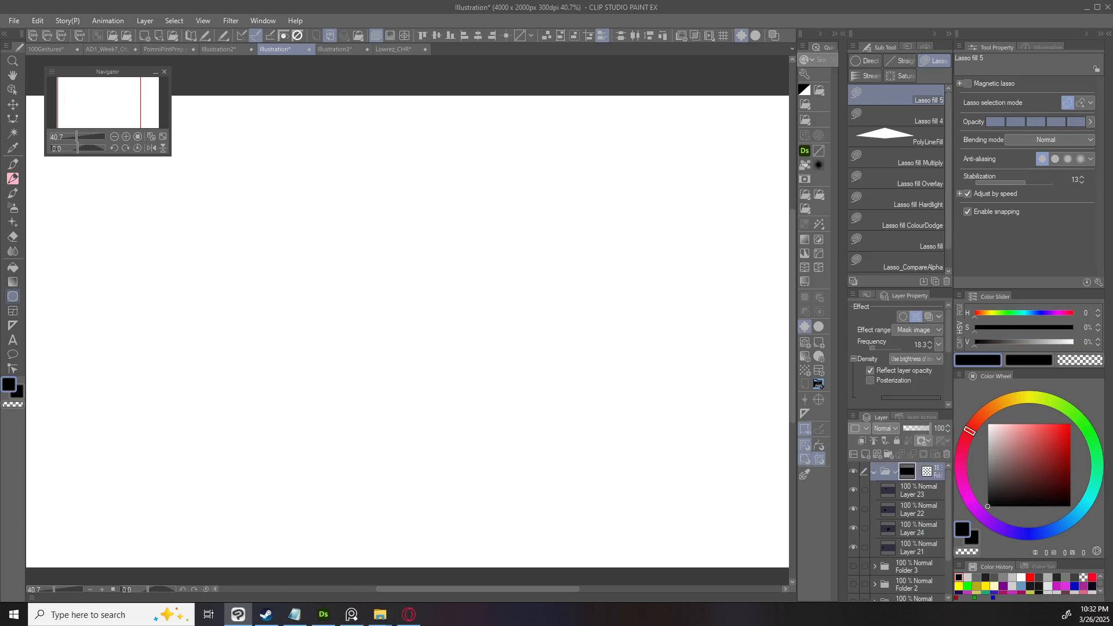
drag(1035, 501, 987, 424)
key(alt+Delete)
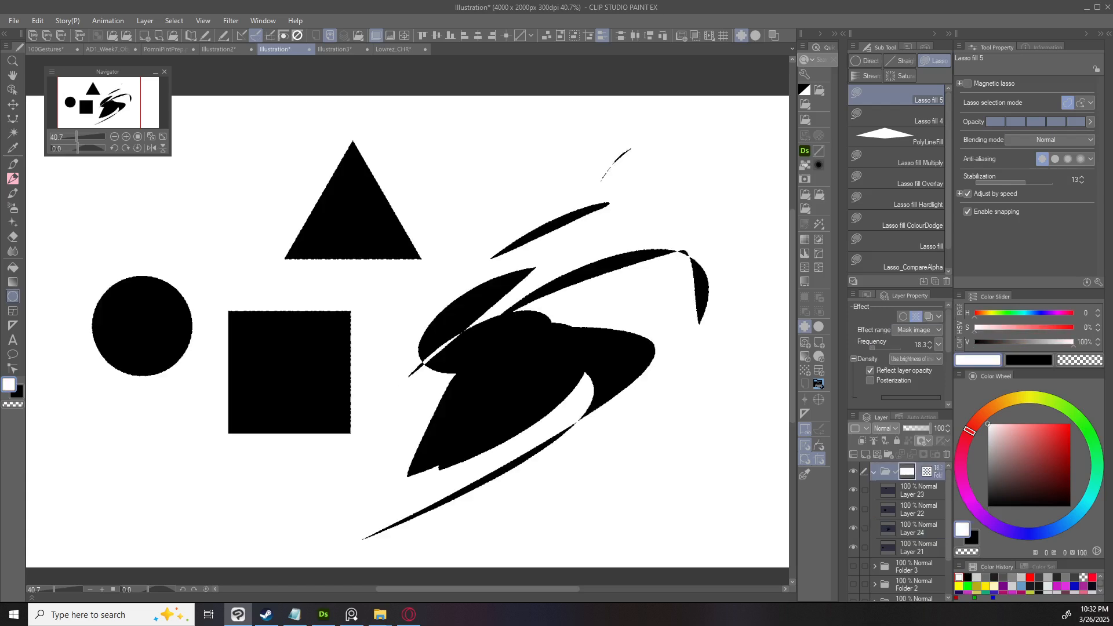
Fade the right part of the freehand figure on the Folder 7 mask with the Soft eraser, undoing a stray stroke.
scroll(612, 436, down, 4)
scroll(447, 357, up, 3)
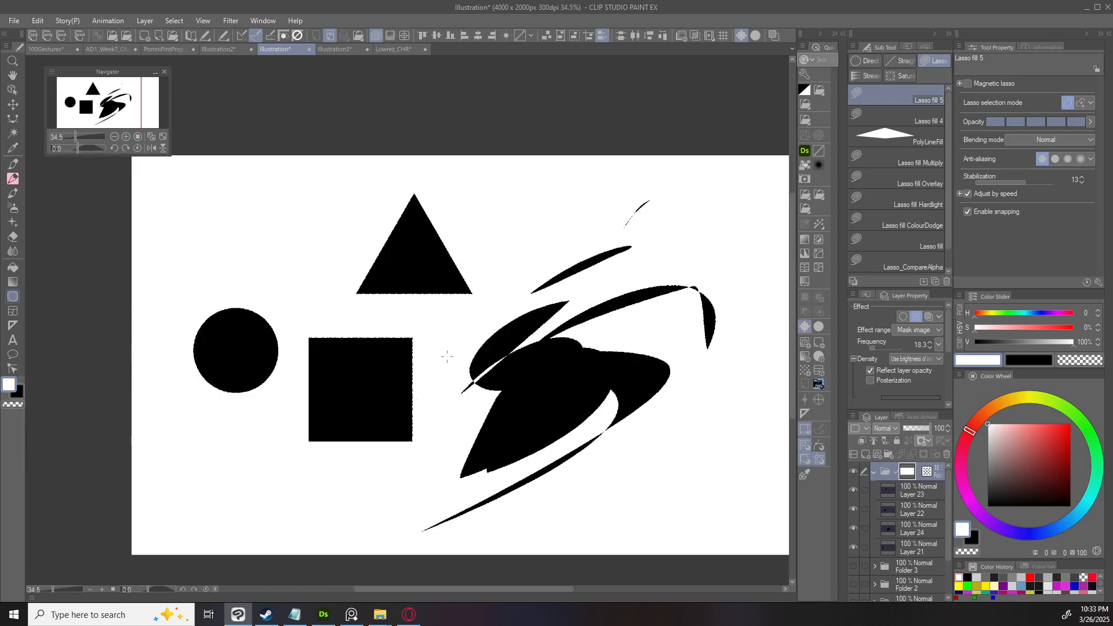
mouse_move(600, 366)
mouse_down()
mouse_move(525, 340)
mouse_move(601, 378)
mouse_up()
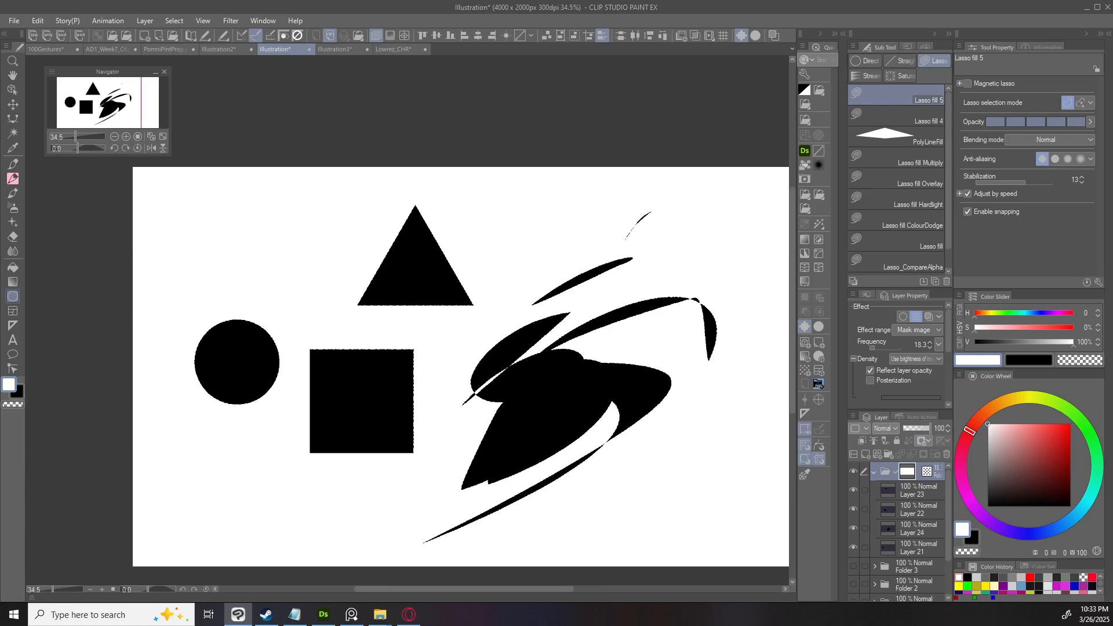
scroll(482, 363, up, 2)
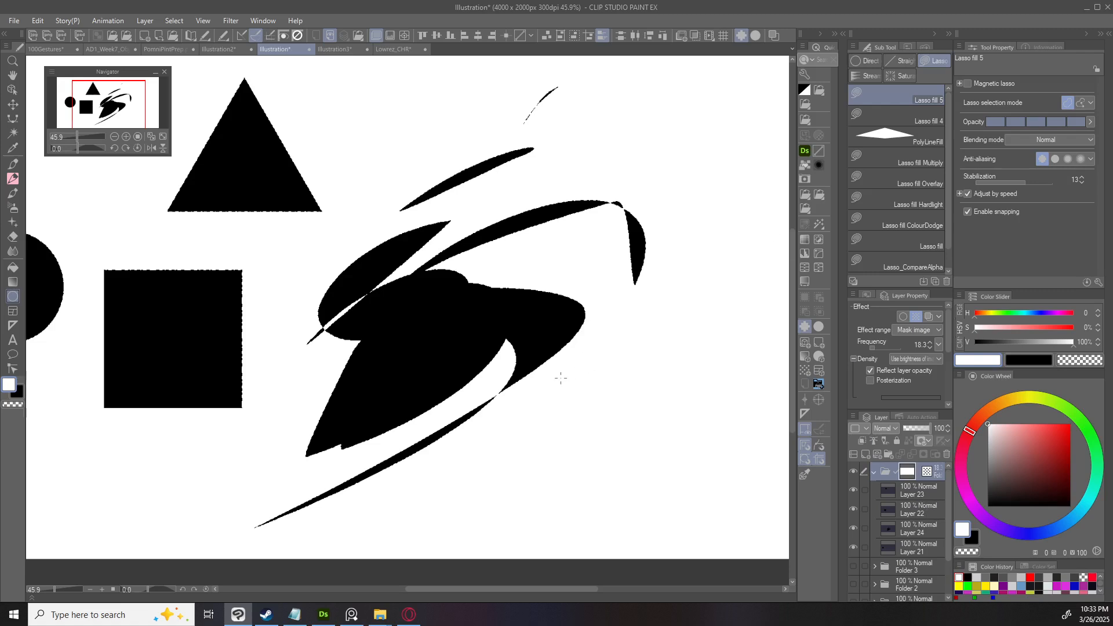
key(e)
mouse_move(599, 365)
mouse_down()
mouse_move(534, 388)
mouse_move(516, 410)
mouse_move(592, 370)
mouse_move(485, 397)
mouse_move(441, 394)
mouse_up()
key(ctrl+z)
Strengthen the mask's fade with Level Correction by moving the input highlight handle to about the middle of the range.
key(ctrl)
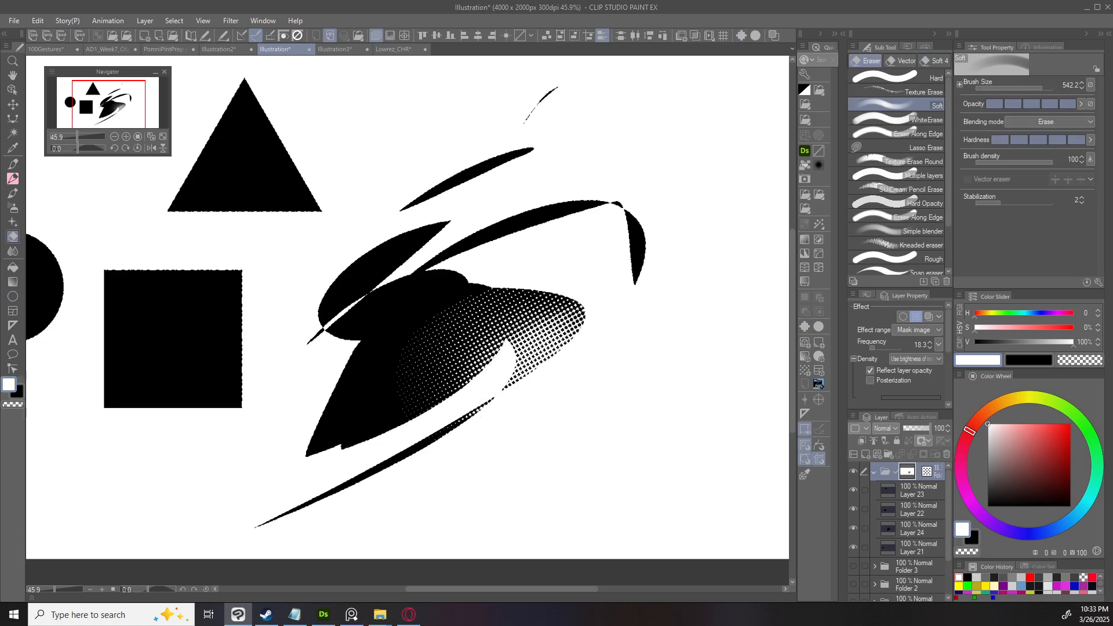
key(ctrl+l)
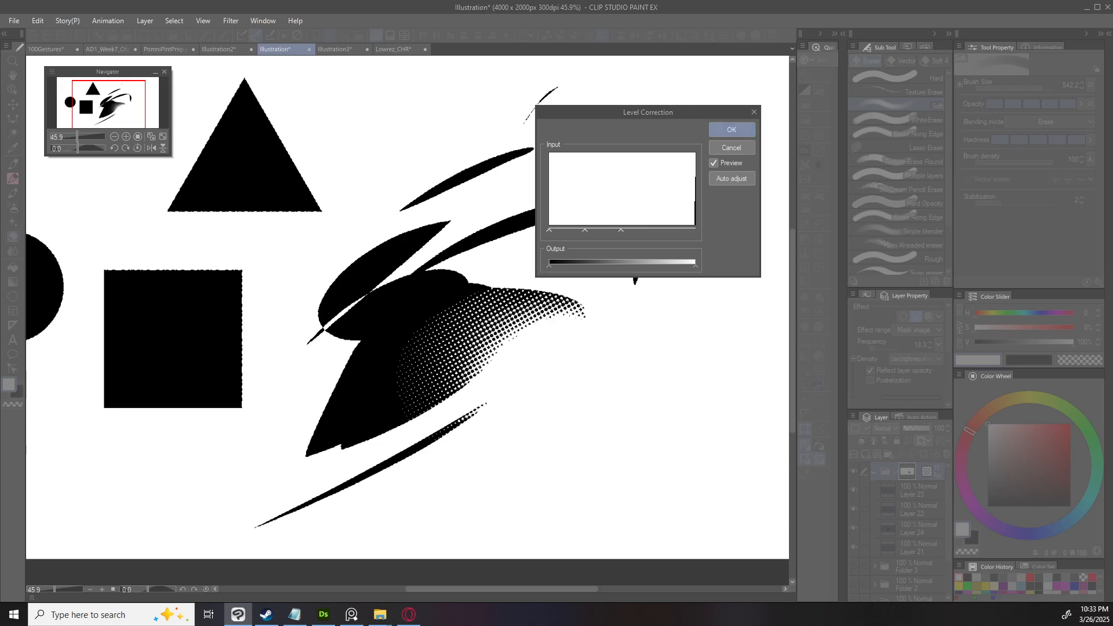
key(Return)
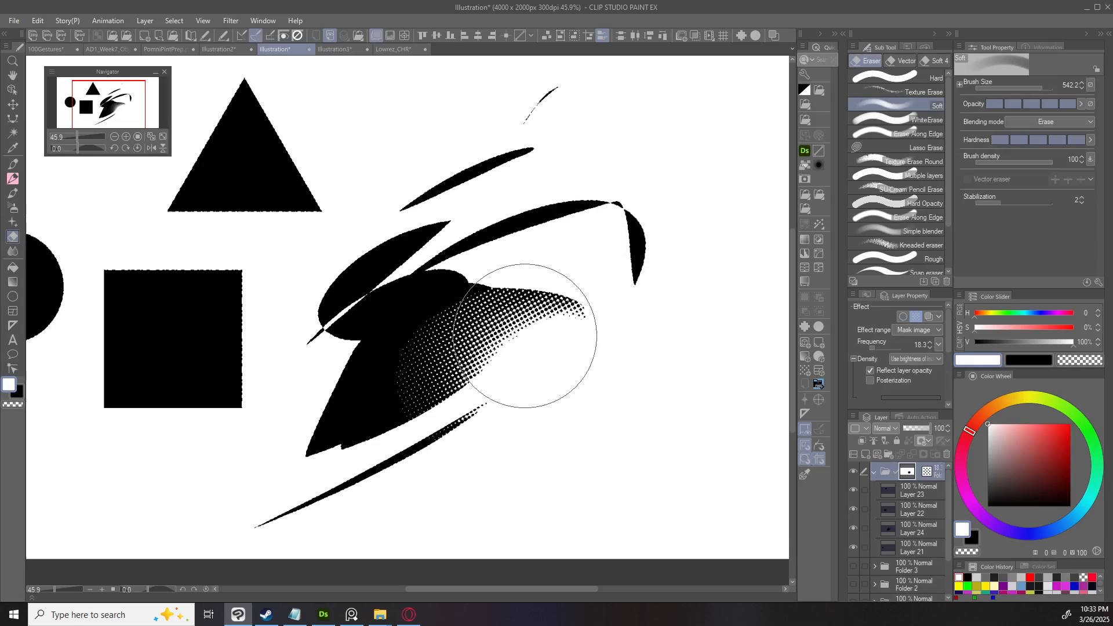
Paint the mask back over the right end of the freehand figure with the TriSide brush.
key(p)
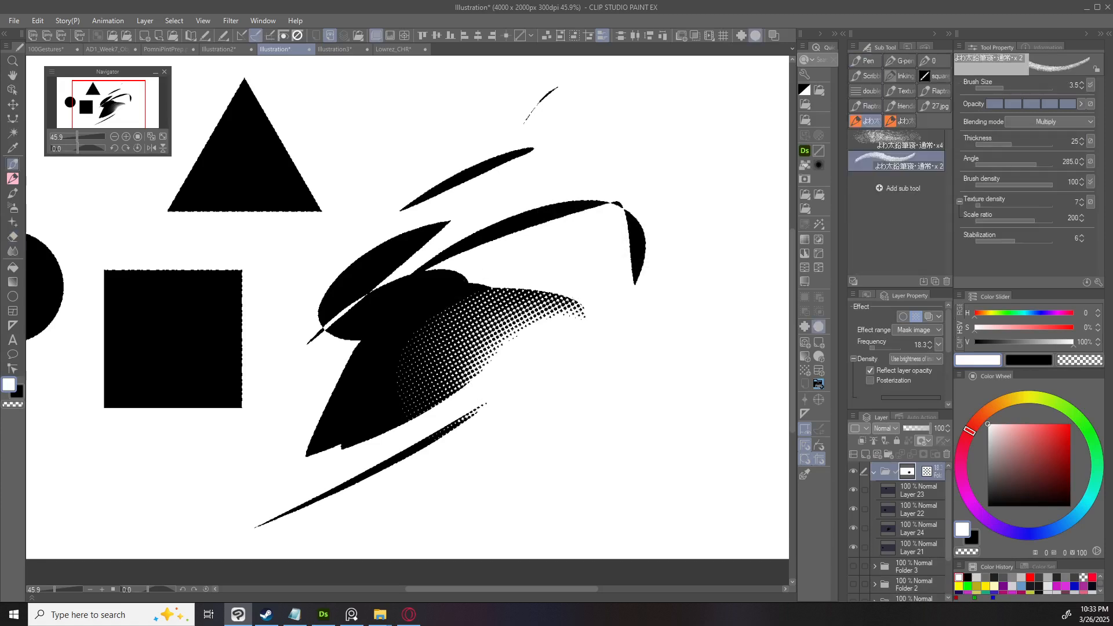
key(b)
mouse_move(495, 352)
mouse_down()
mouse_move(539, 374)
mouse_move(560, 347)
mouse_move(548, 376)
mouse_move(574, 336)
mouse_up()
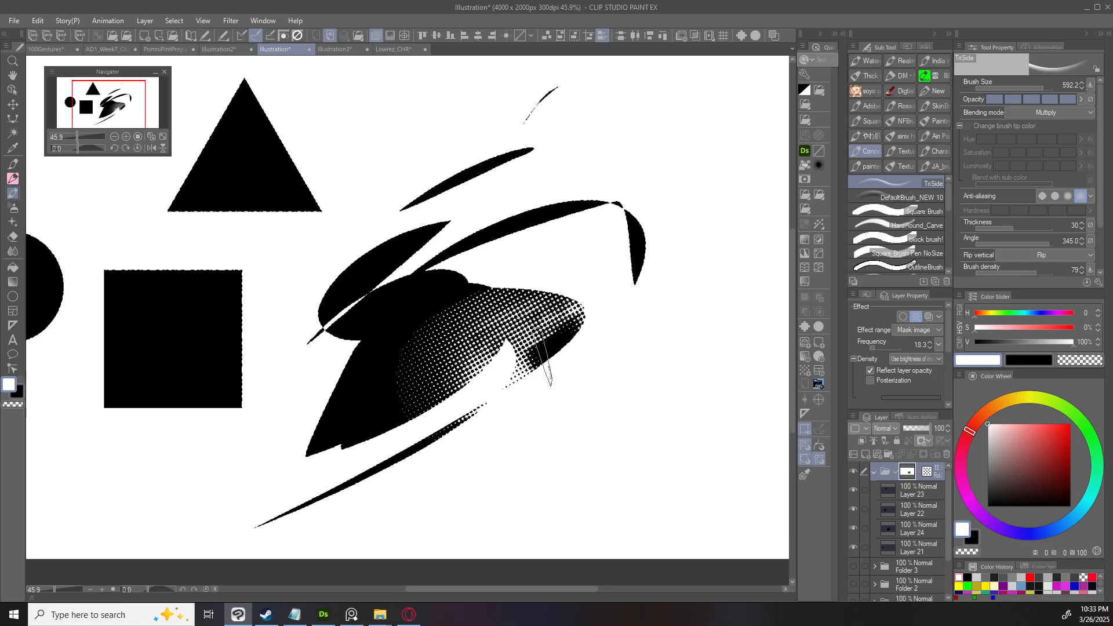
Cut a diagonal toned band across the square in the mask with the TriSide brush in transparent colour at size 392.6, redoing unwanted strokes.
scroll(601, 357, down, 3)
scroll(371, 354, up, 3)
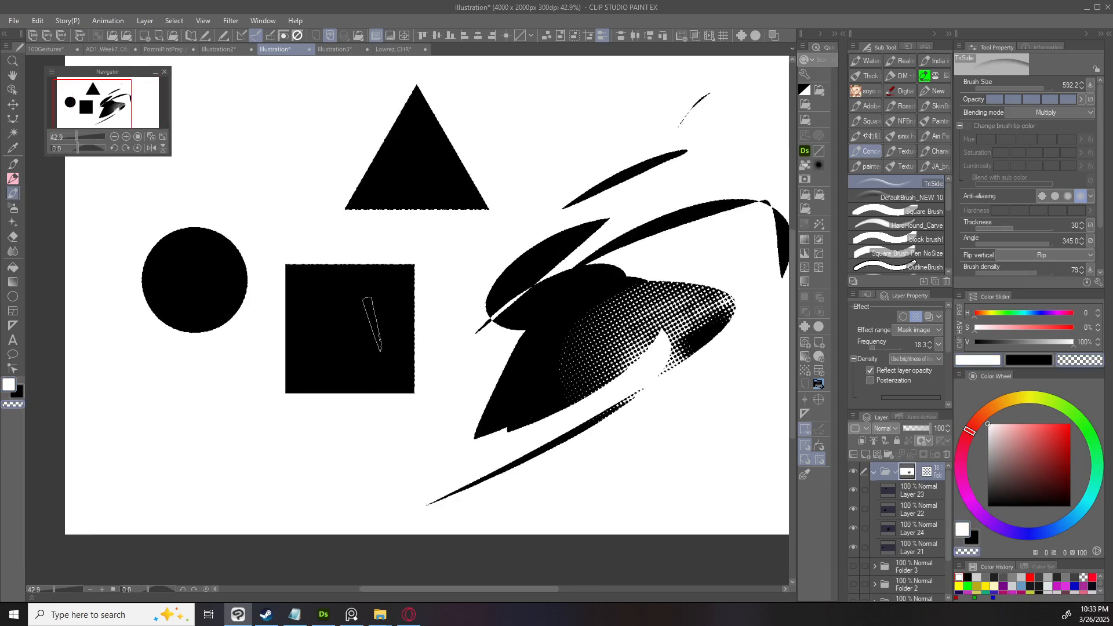
drag(303, 355, 387, 314)
mouse_move(280, 379)
mouse_down()
mouse_move(387, 315)
mouse_move(334, 339)
mouse_up()
drag(460, 278, 442, 313)
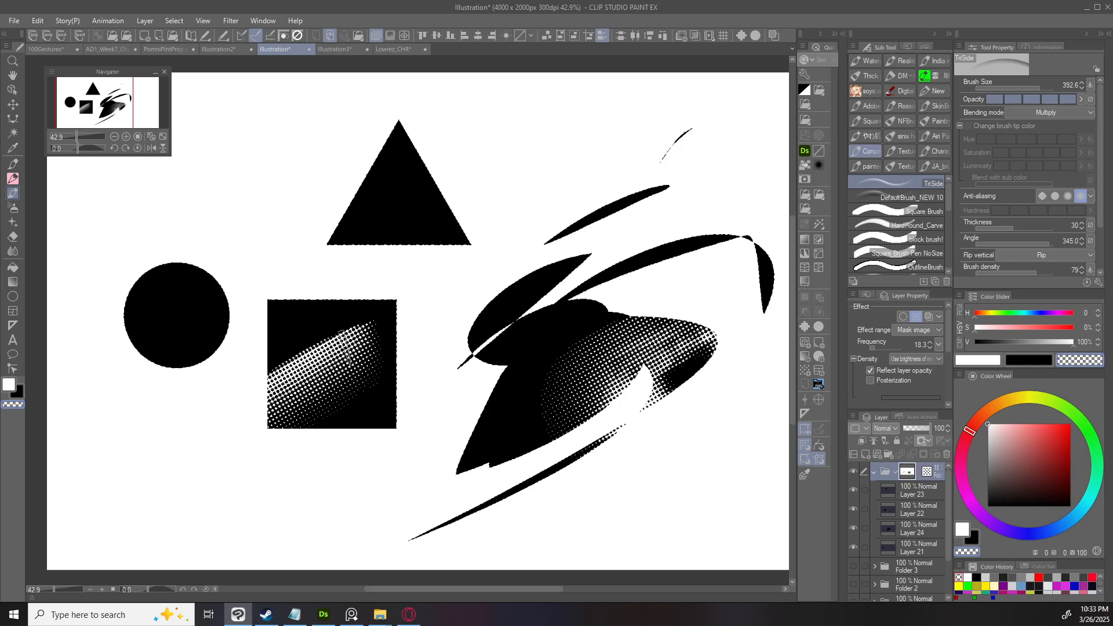
drag(260, 399, 424, 280)
key(ctrl+z)
key(ctrl+z)
mouse_move(268, 385)
mouse_down()
mouse_move(362, 336)
mouse_move(354, 346)
mouse_up()
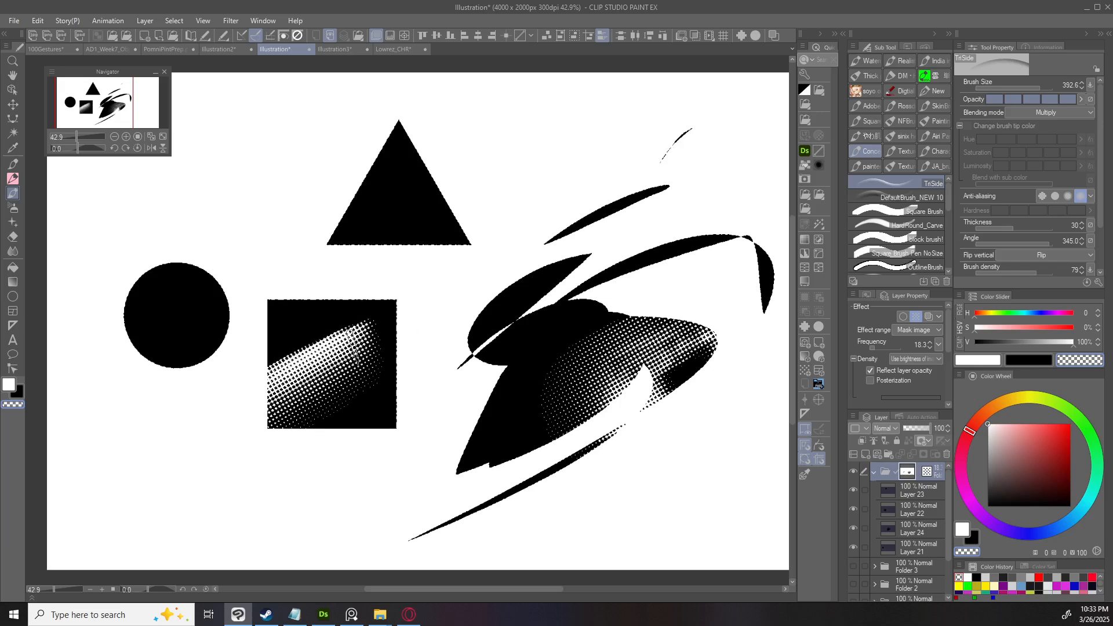
Try a wider TriSide stroke at size 2000 across the square's toned band in the folder mask, and undo it.
scroll(303, 370, up, 3)
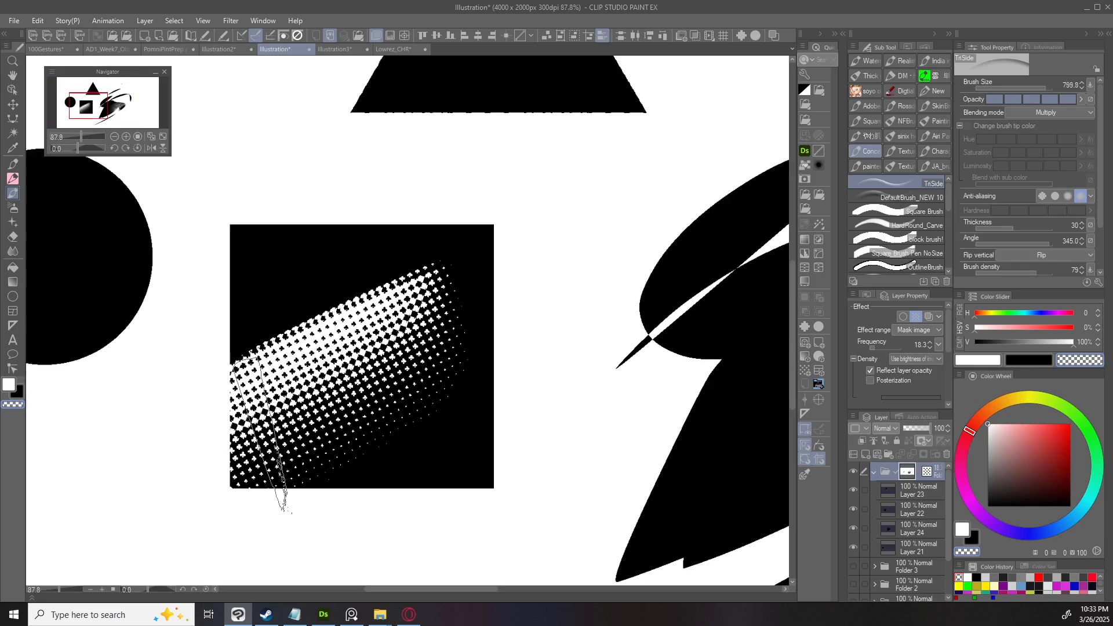
ctrl+alt+drag(324, 378, 411, 432)
drag(213, 474, 426, 366)
scroll(444, 342, down, 5)
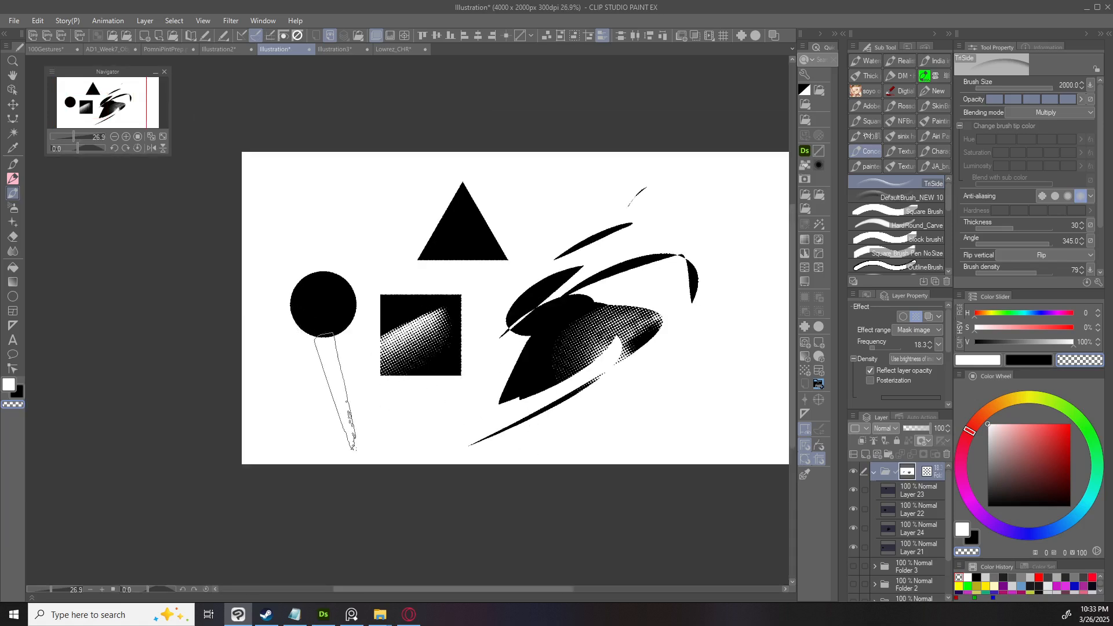
key(ctrl+z)
Turn the circle into a halftone by erasing its mask area with the TriSide brush in transparent colour at size 880.6.
drag(401, 336, 367, 375)
ctrl+alt+drag(302, 342, 233, 340)
scroll(292, 324, up, 3)
mouse_move(298, 319)
ctrl+alt+mouse_down()
mouse_move(269, 319)
mouse_move(242, 355)
mouse_move(323, 325)
mouse_move(320, 336)
ctrl+alt+mouse_up()
mouse_move(244, 347)
mouse_down()
mouse_move(296, 358)
mouse_move(294, 403)
mouse_move(271, 372)
mouse_move(320, 337)
mouse_move(304, 407)
mouse_up()
Fade the left side of the triangle in the mask with a TriSide stroke in transparent colour.
key(c)
scroll(249, 406, down, 2)
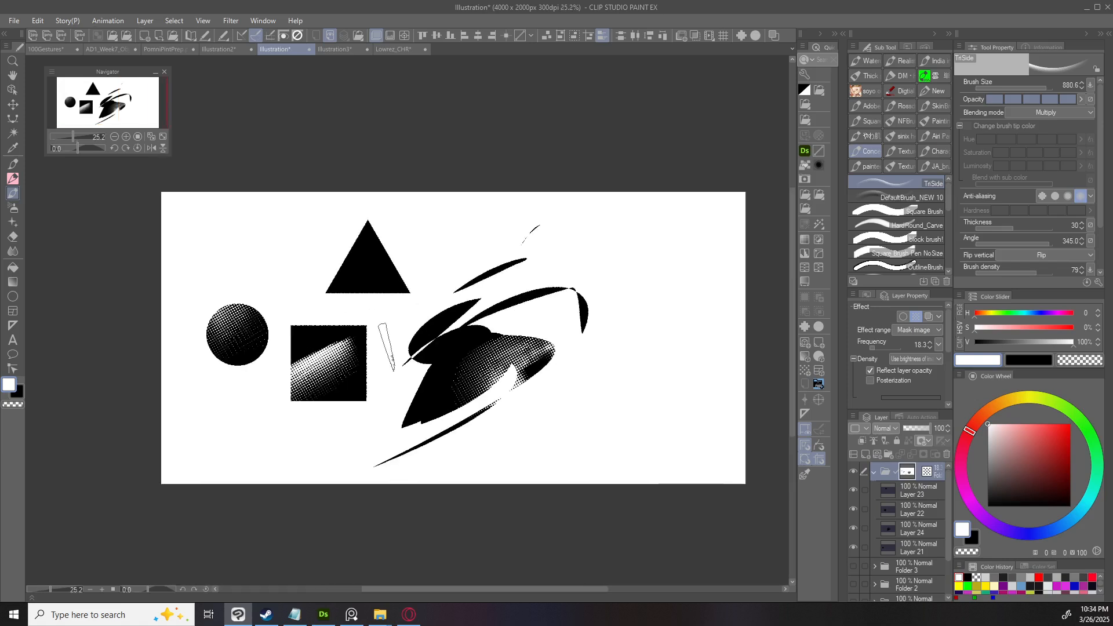
drag(465, 344, 423, 381)
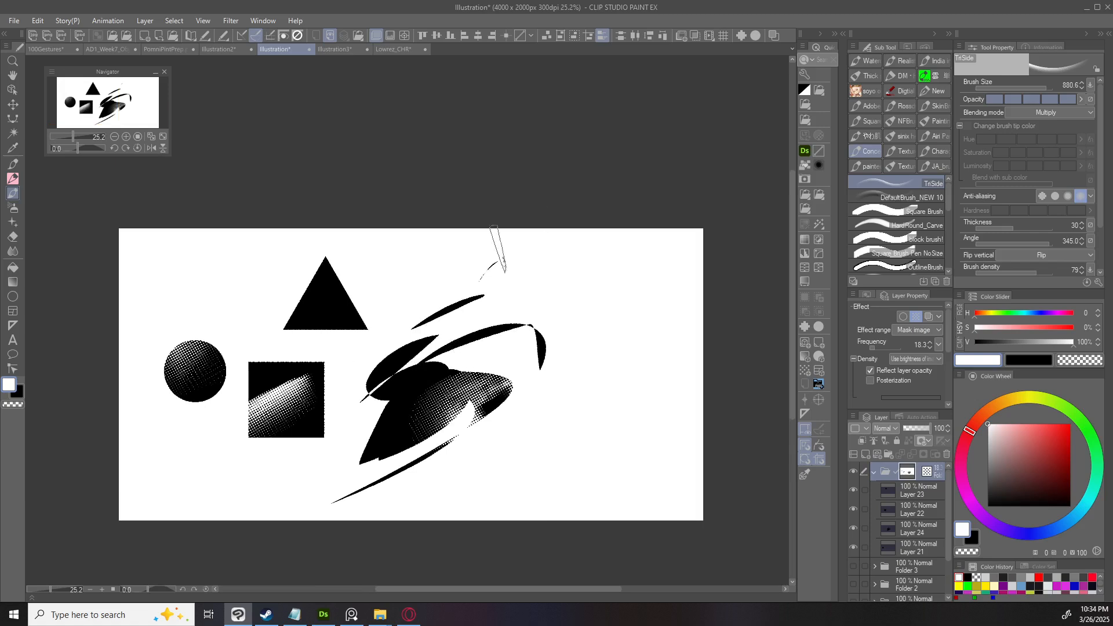
scroll(372, 356, up, 1)
key(c)
drag(305, 236, 226, 348)
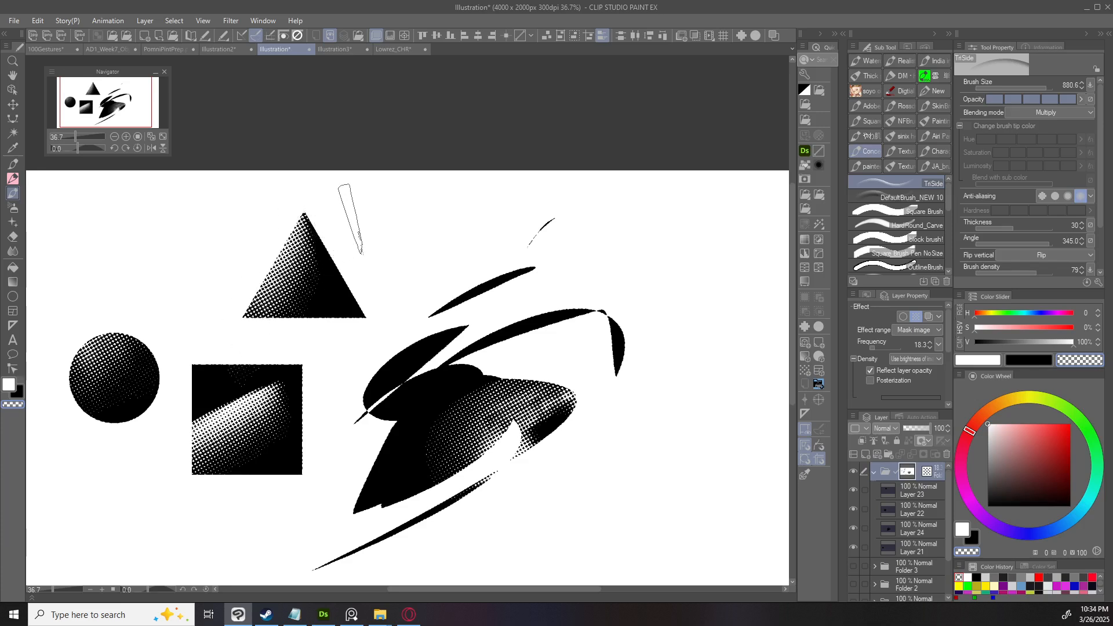
Fade the upper-left lobes of the freehand figure in the mask with transparent TriSide strokes, redoing the first one.
scroll(452, 229, down, 2)
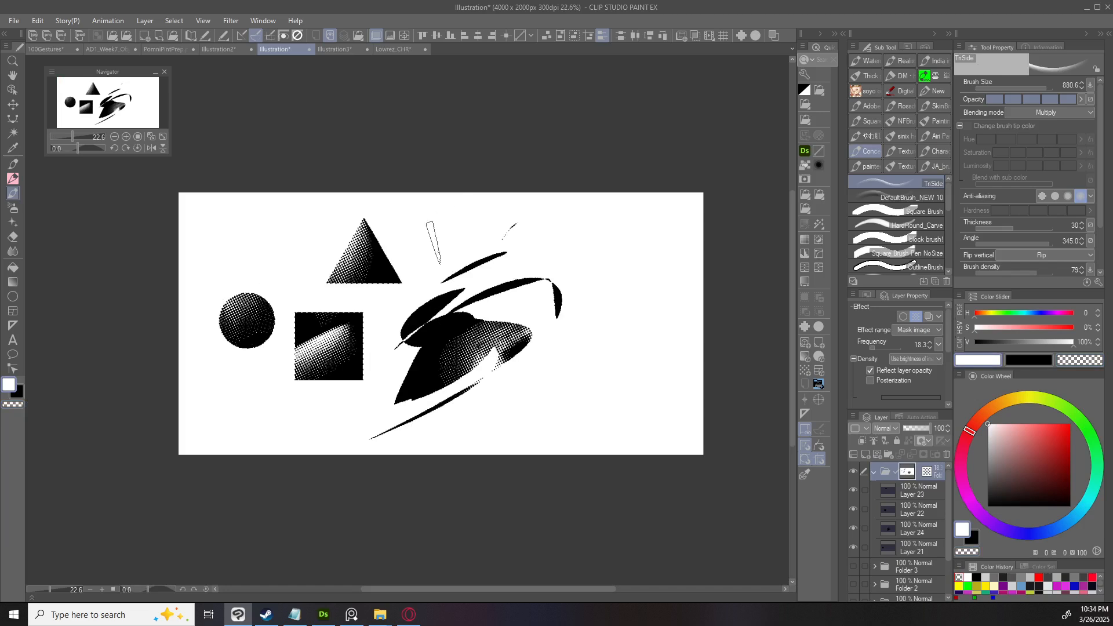
scroll(479, 317, up, 2)
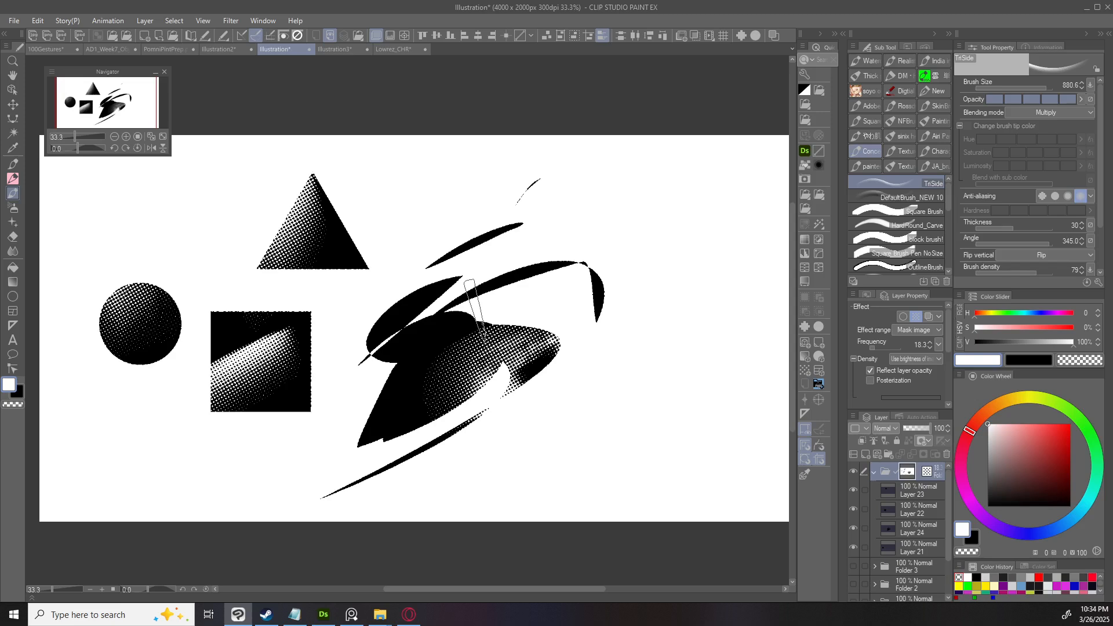
scroll(443, 316, up, 1)
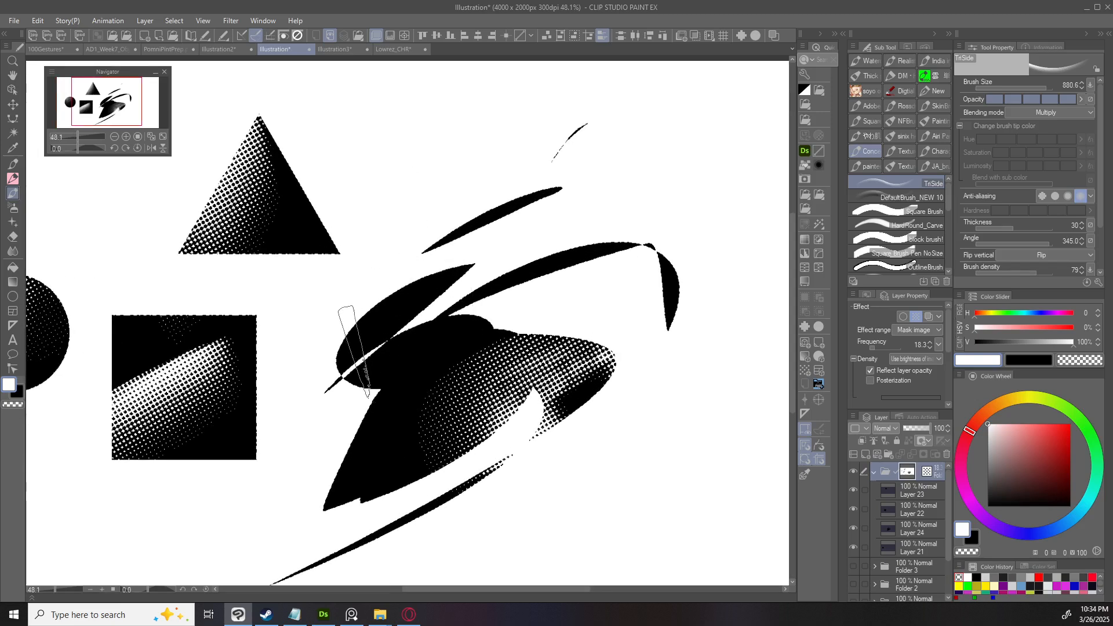
drag(335, 374, 485, 259)
key(ctrl+z)
drag(334, 374, 507, 261)
mouse_move(332, 367)
mouse_down()
mouse_move(520, 257)
mouse_move(427, 287)
mouse_move(410, 322)
mouse_up()
key(alt)
scroll(510, 277, down, 3)
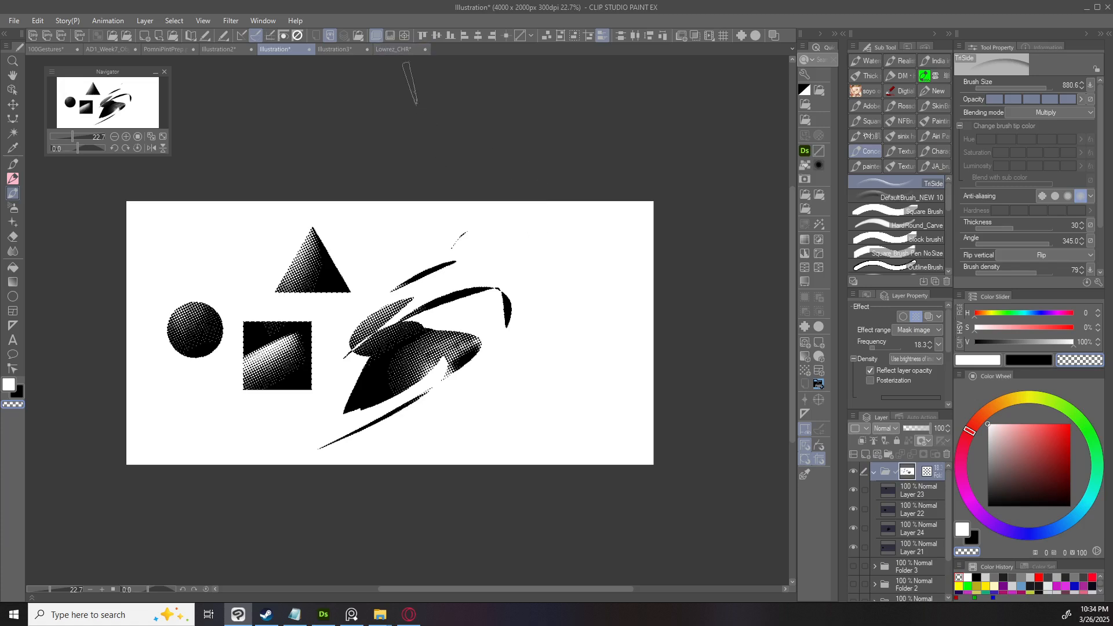
scroll(341, 354, up, 2)
scroll(368, 342, up, 2)
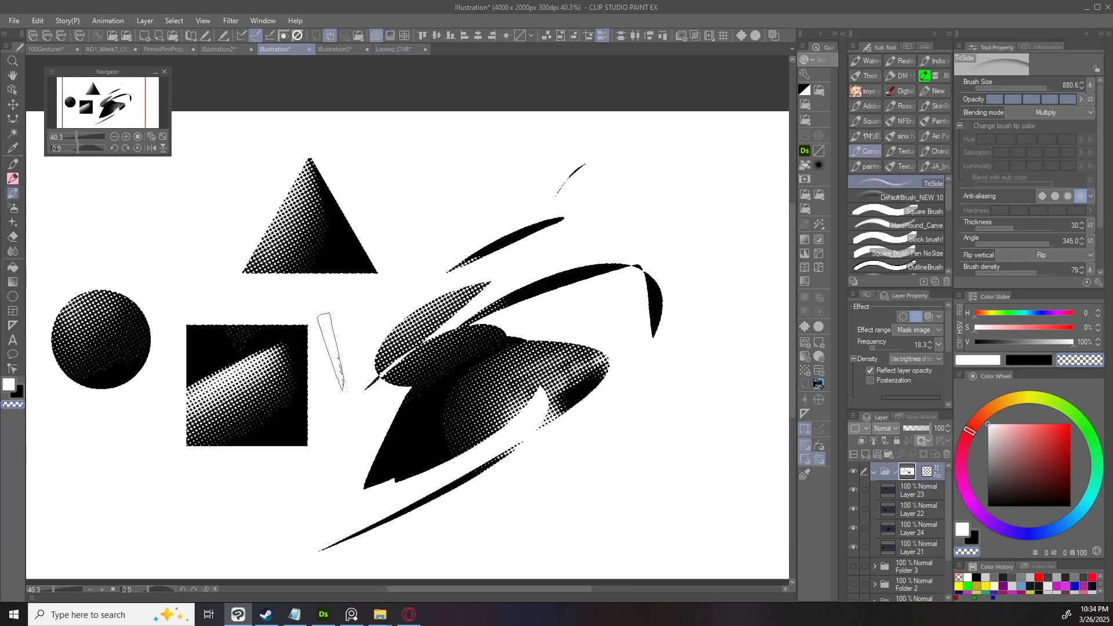
scroll(212, 371, up, 1)
scroll(211, 371, down, 1)
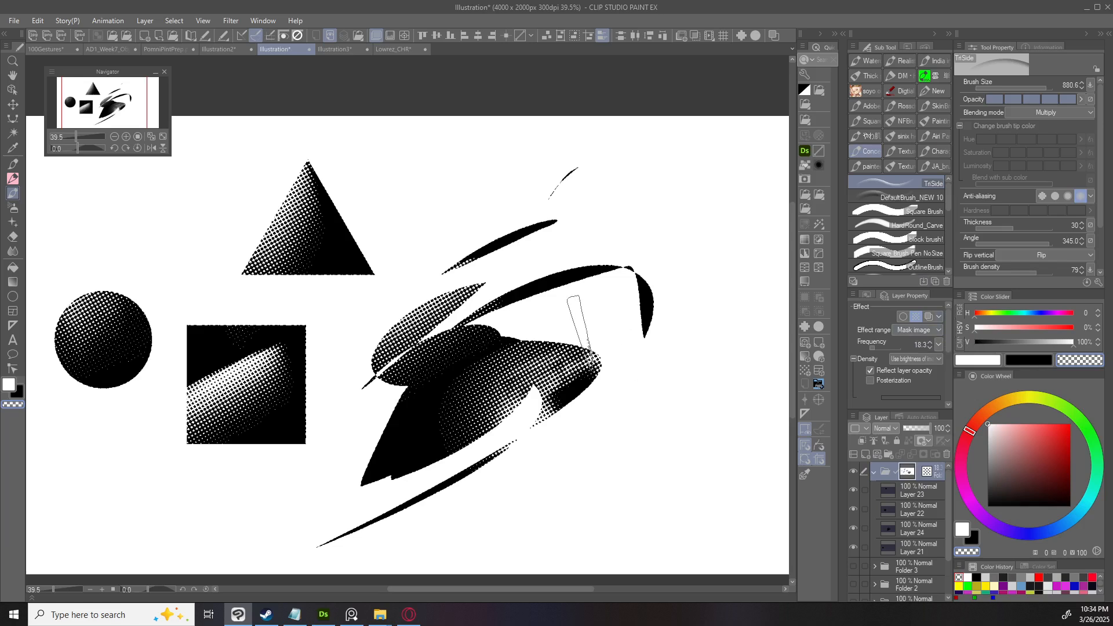
Turn on the layer colour effect for the masked folder and set its colour to bright red.
key(ctrl+b)
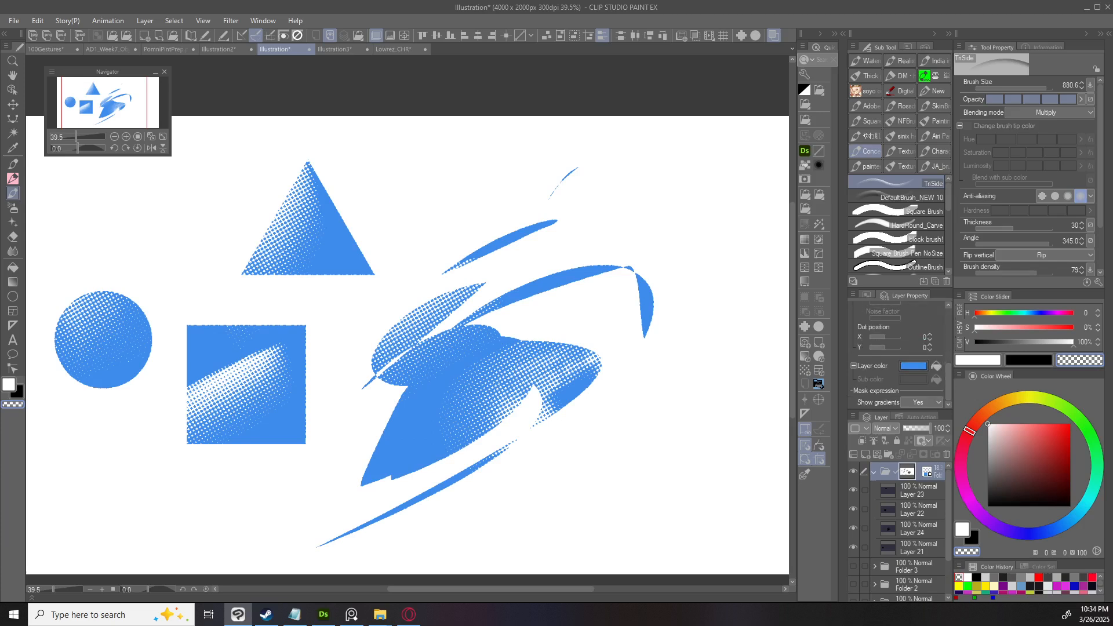
click(913, 366)
click(668, 474)
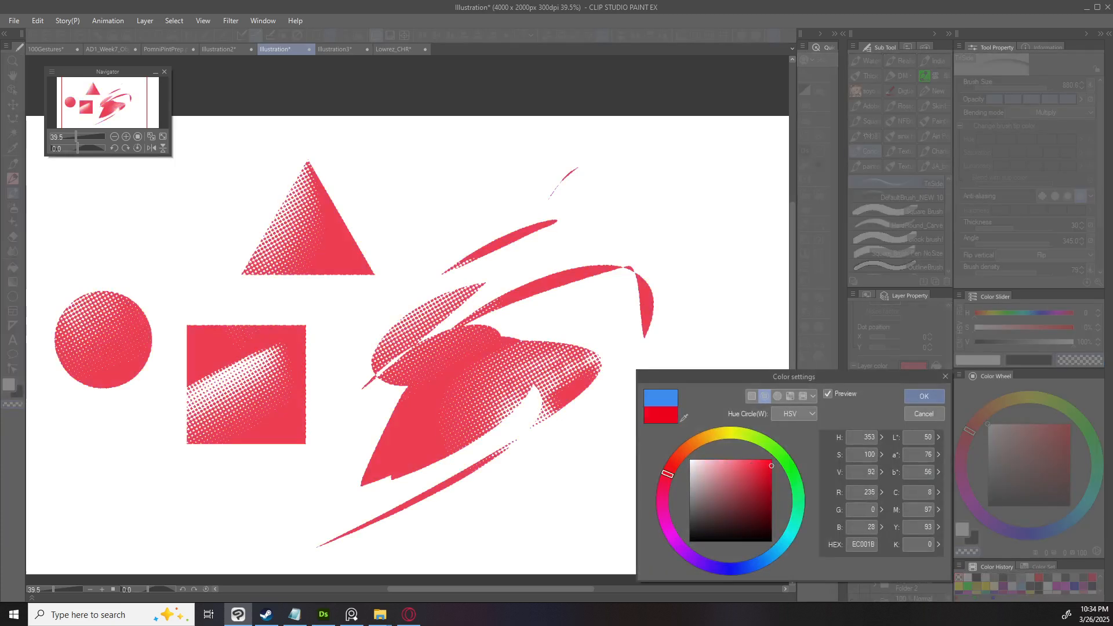
click(770, 461)
click(923, 396)
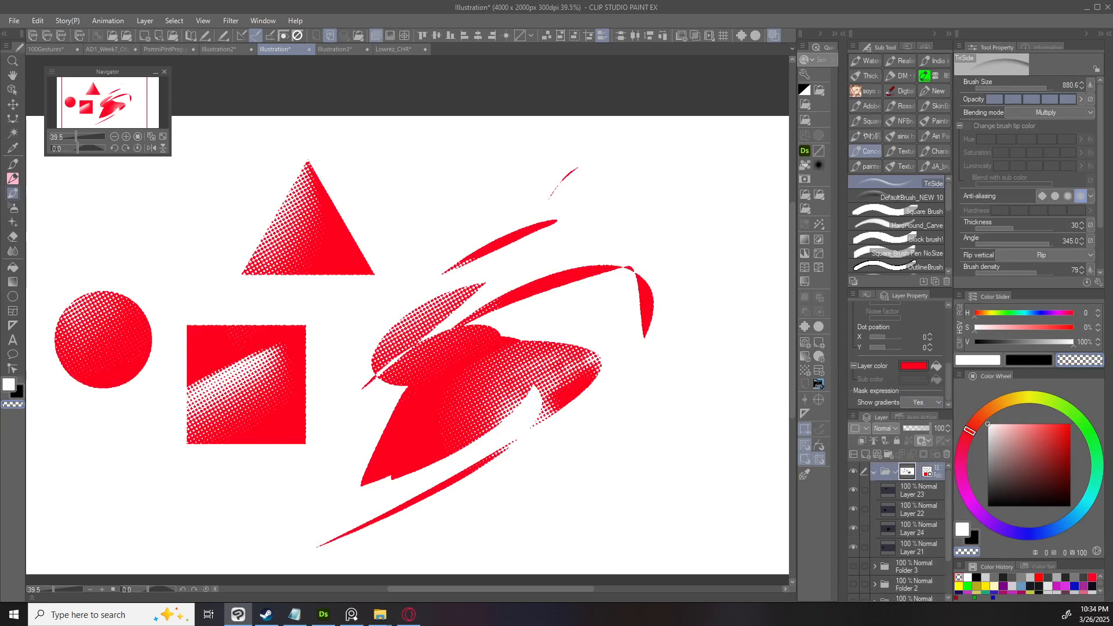
Change the masked folder's layer colour to dark blue.
click(913, 366)
click(736, 568)
click(755, 488)
click(923, 396)
scroll(582, 394, down, 2)
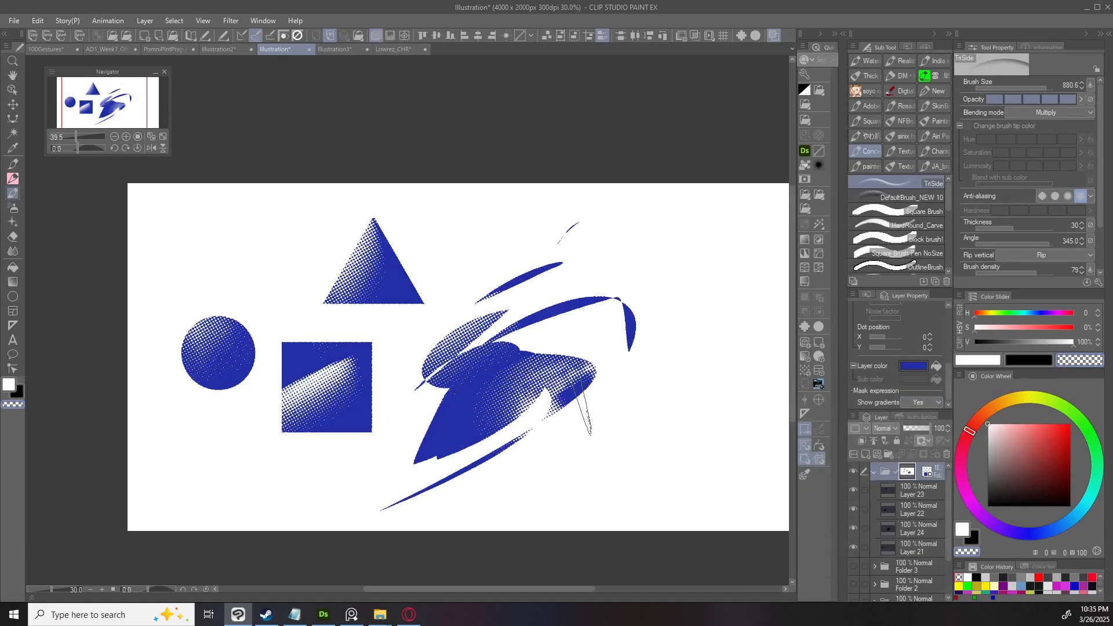
Add a new raster layer and place it above the masked folder.
key(ctrl+shift+n)
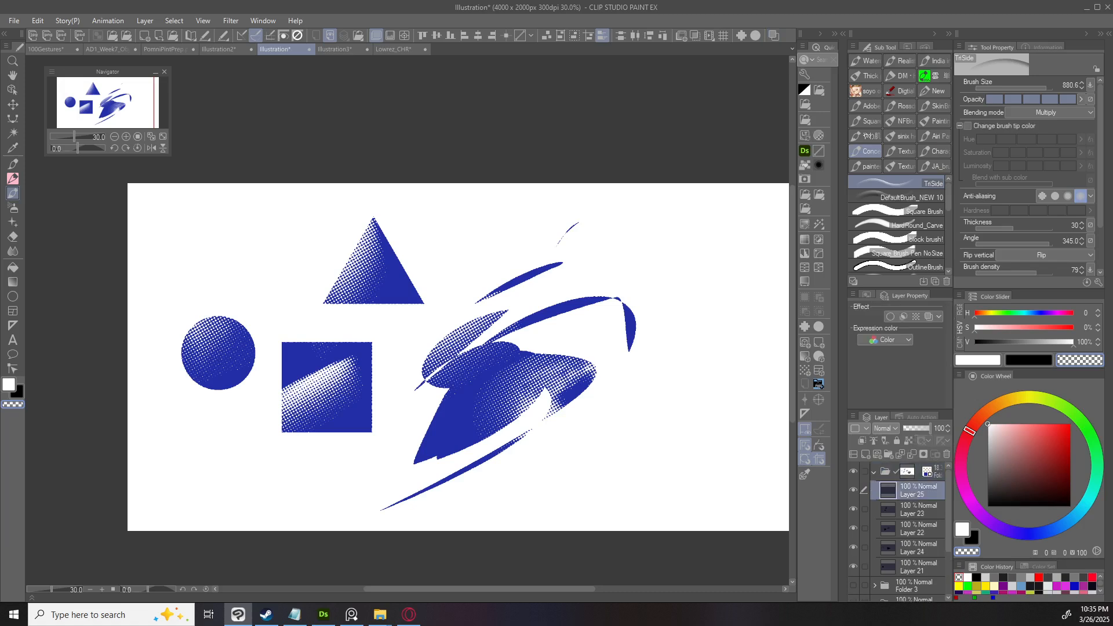
drag(915, 491, 916, 464)
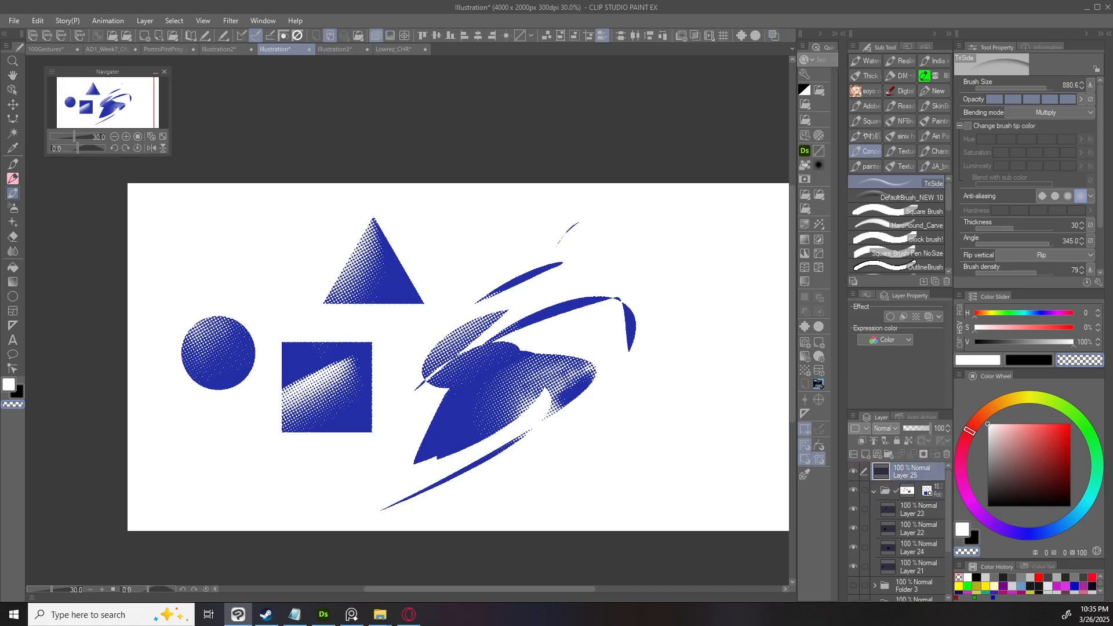
Try to render Perlin noise at scale 50 on the new layer above the folder.
click(231, 21)
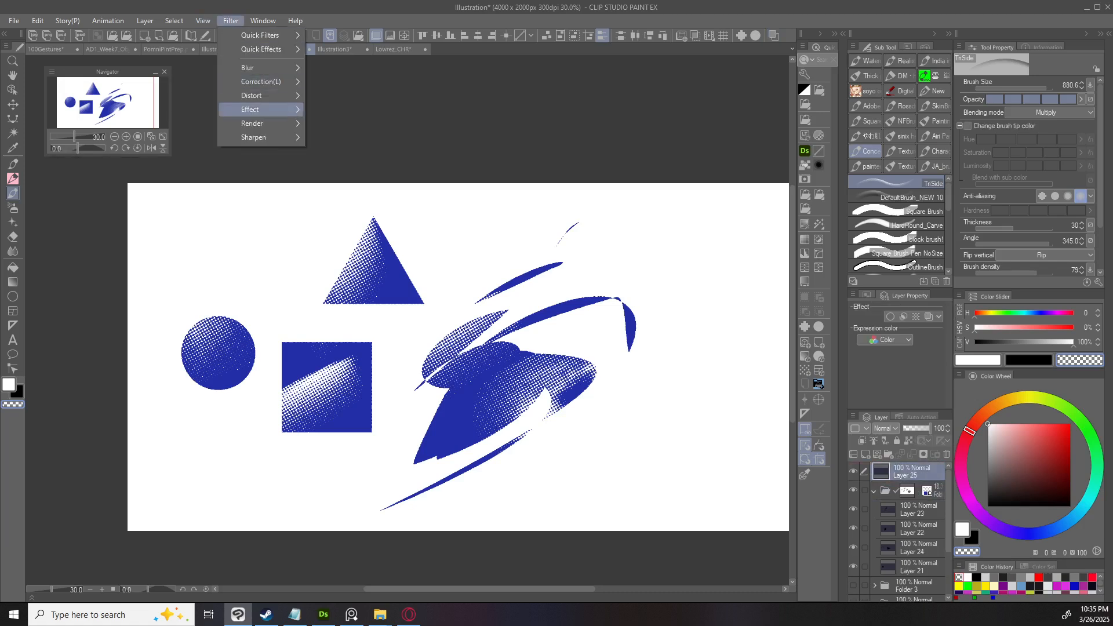
mouse_move(255, 124)
click(348, 126)
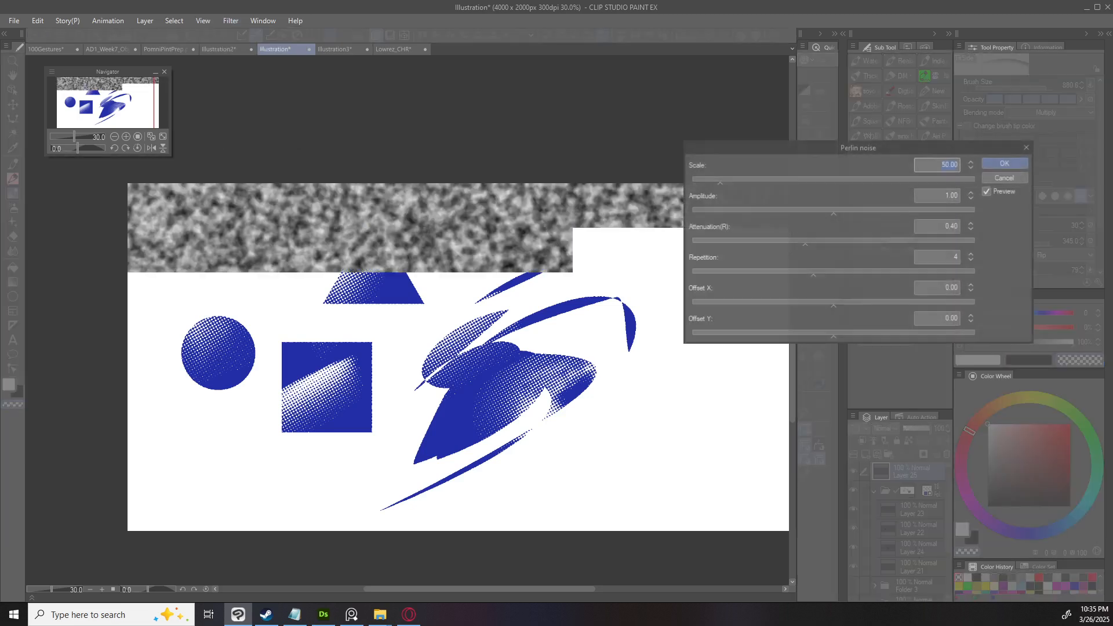
drag(299, 149, 223, 172)
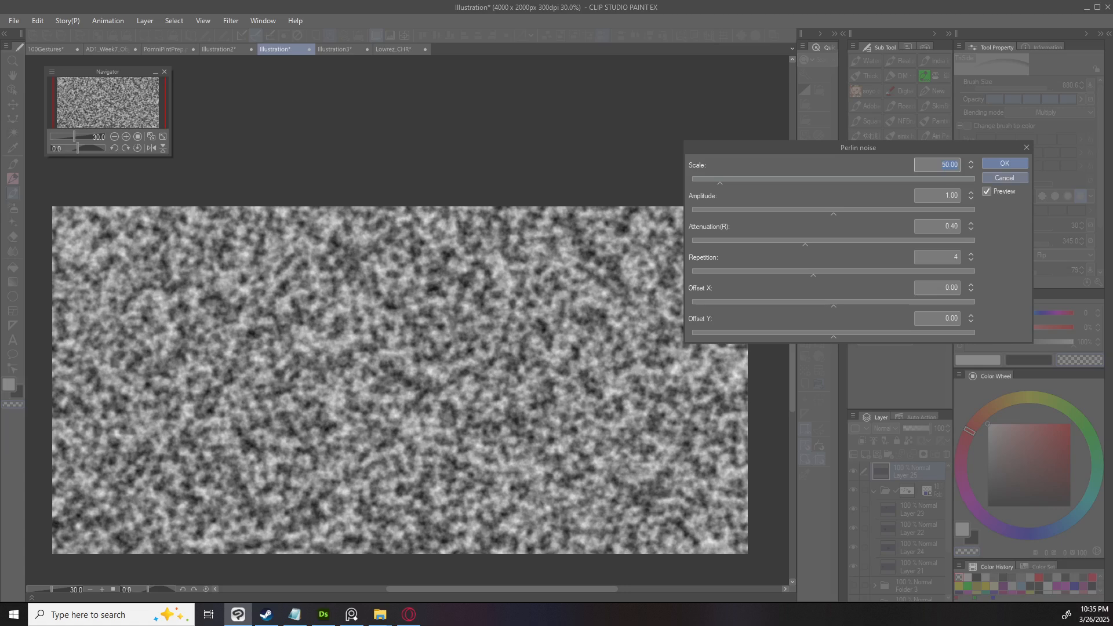
click(1004, 163)
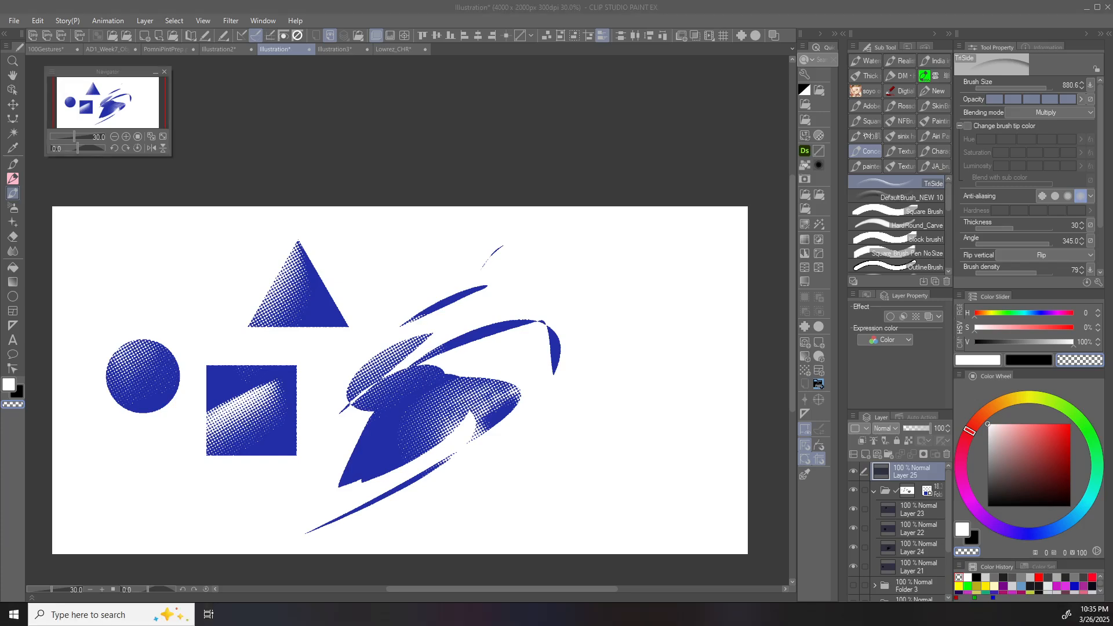
drag(728, 436, 756, 394)
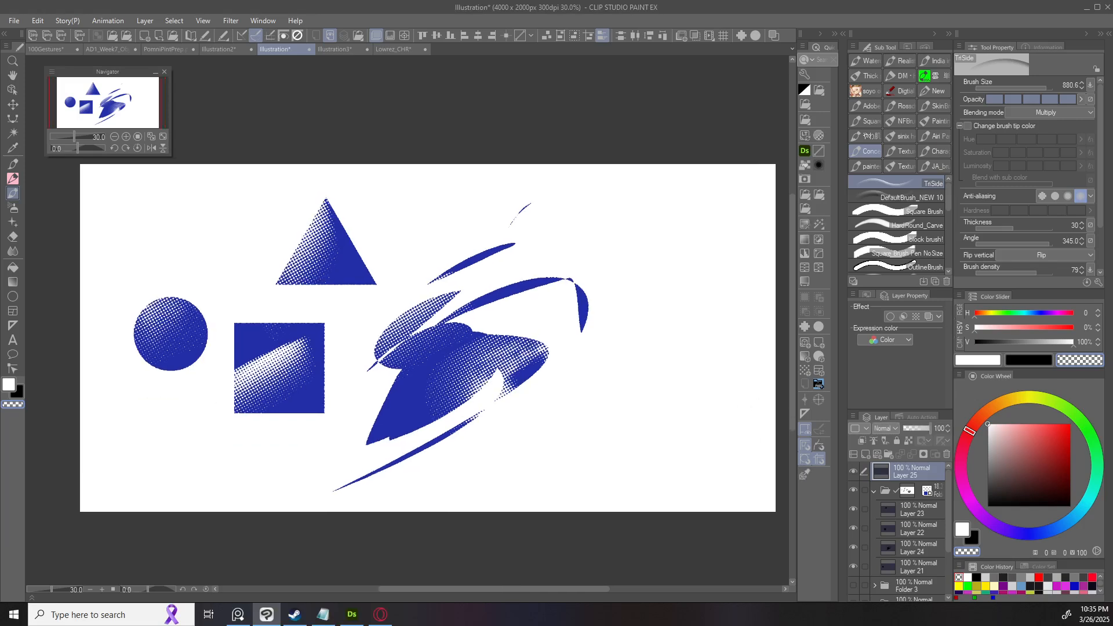
Try Perlin noise at scale 50 on Layer 23 inside the masked folder, and cancel the filter.
click(852, 471)
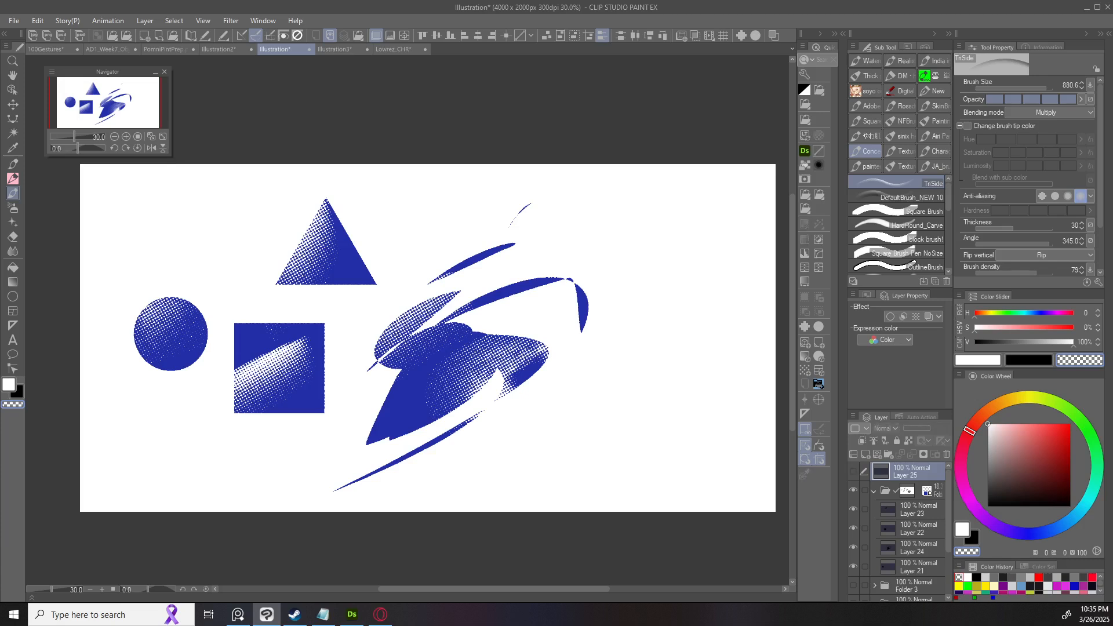
click(931, 490)
click(202, 21)
mouse_move(230, 21)
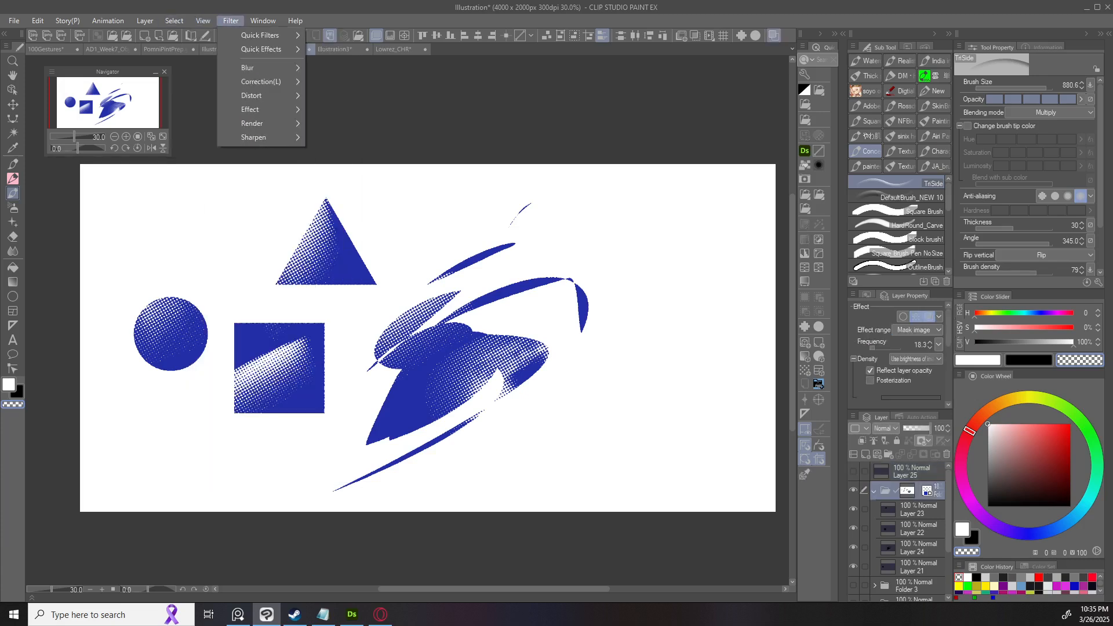
key(Escape)
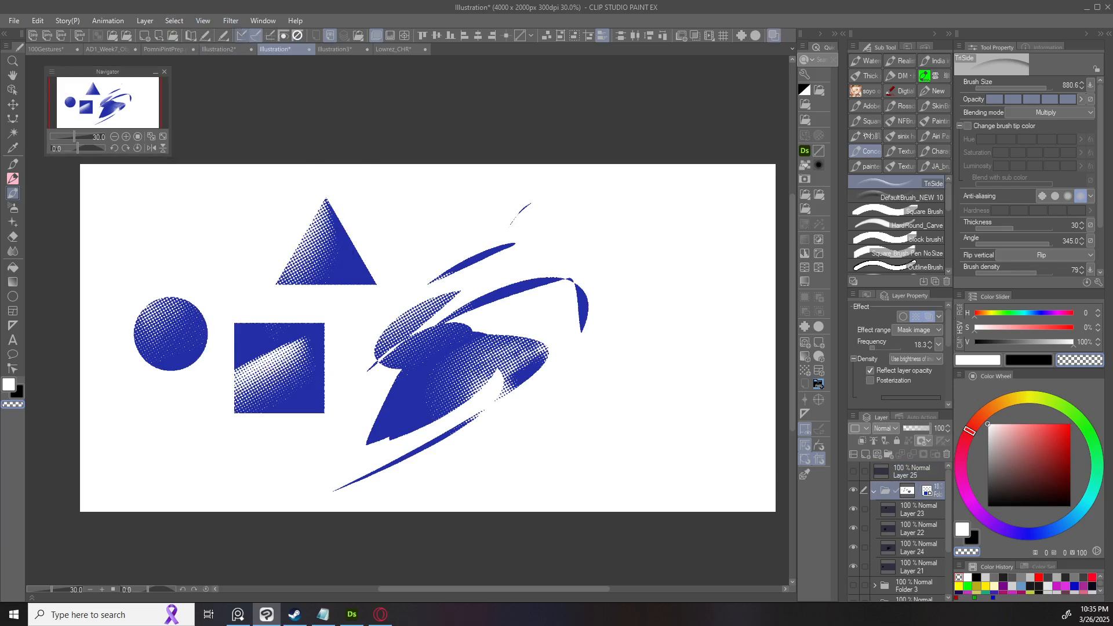
click(919, 509)
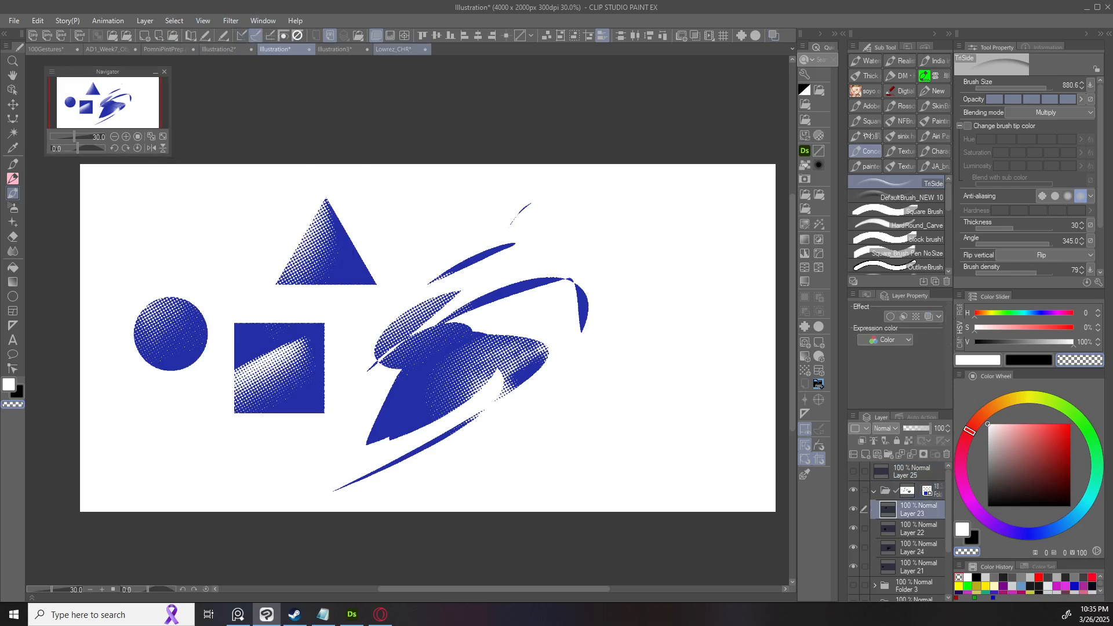
click(174, 21)
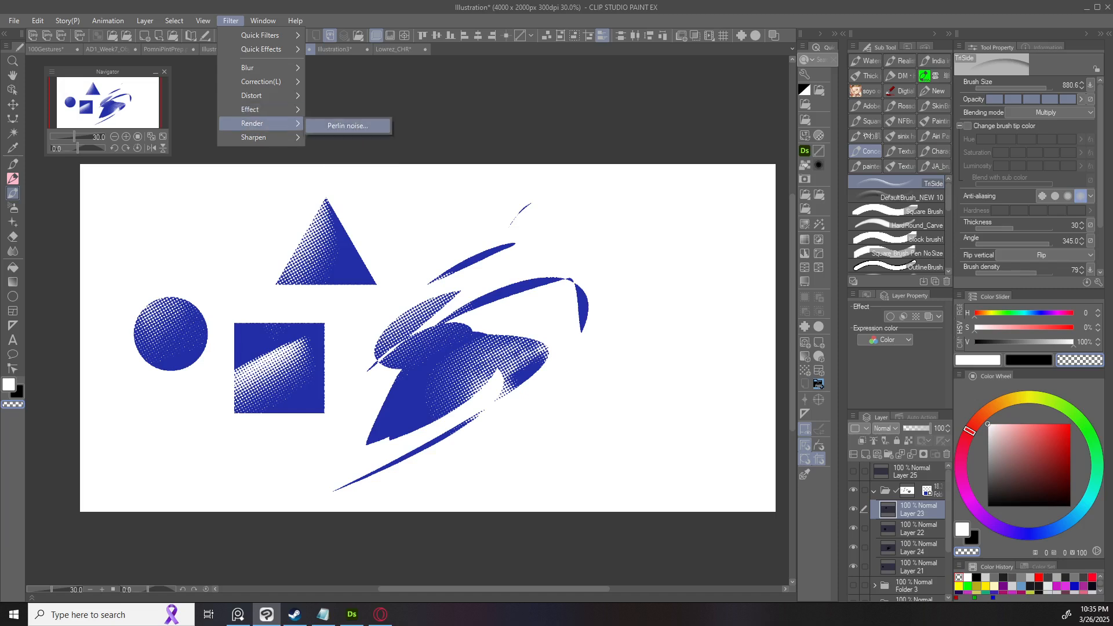
click(342, 124)
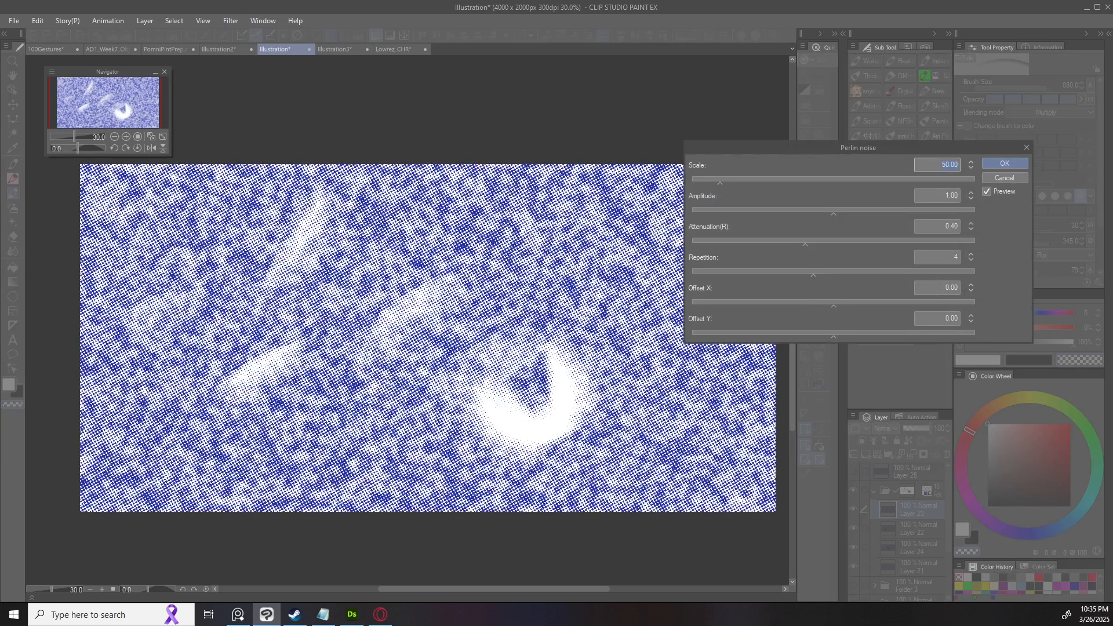
click(1004, 178)
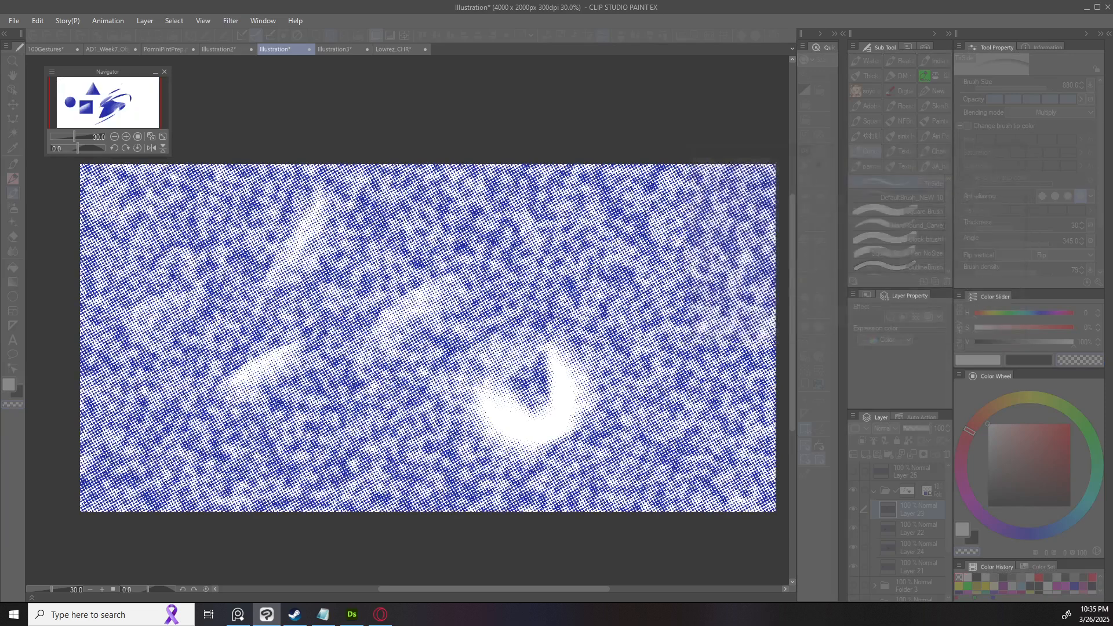
Fill Layer 25 above the masked folder with Perlin noise at scale 14.29.
click(910, 471)
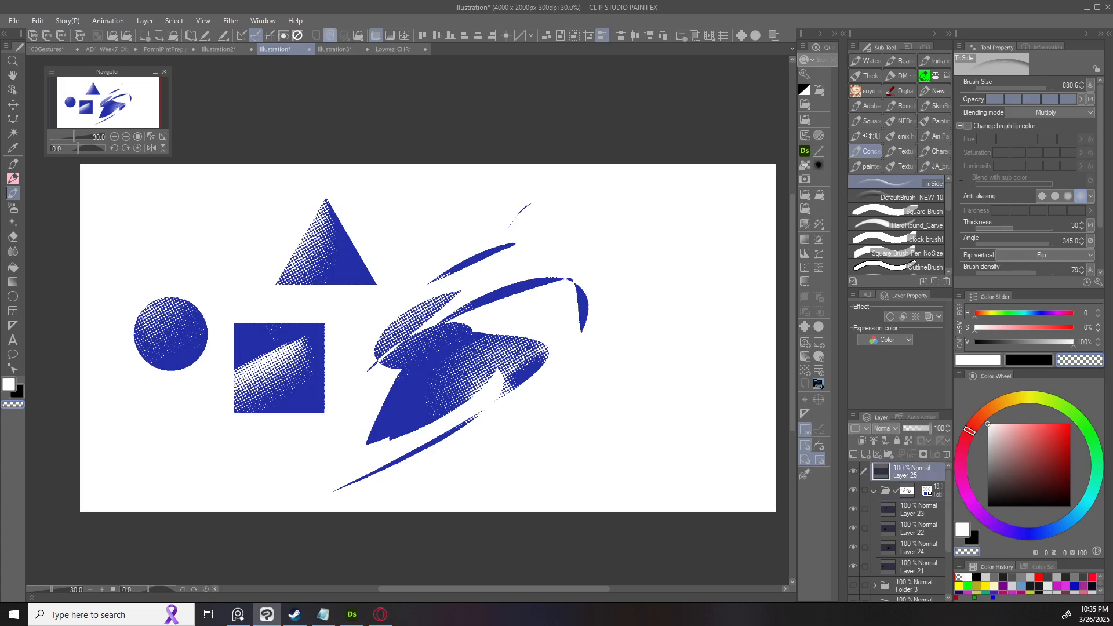
click(231, 20)
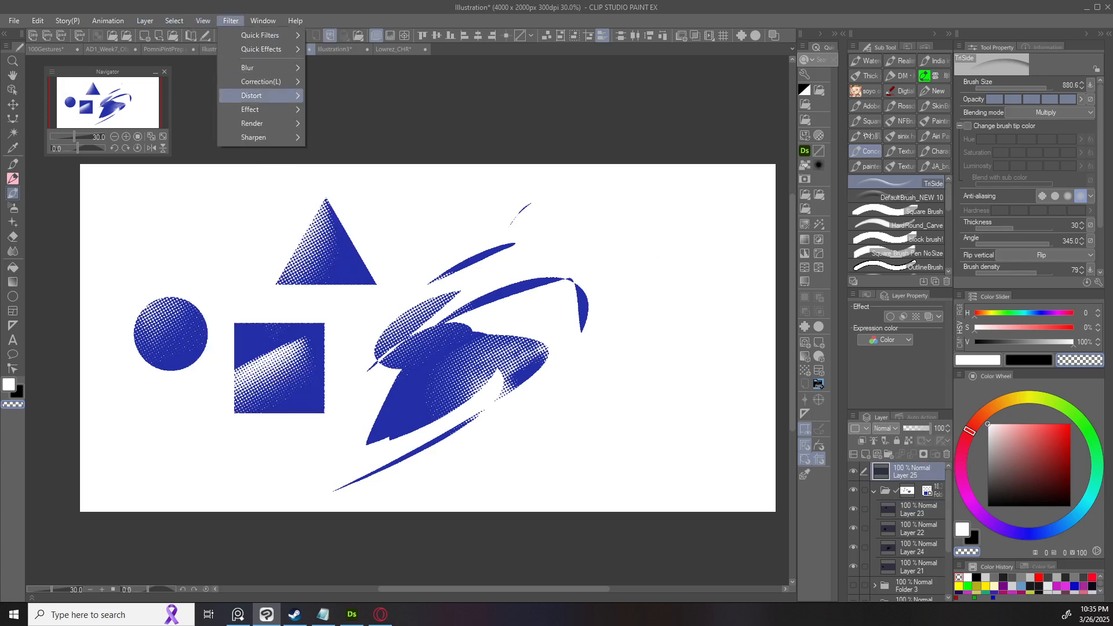
mouse_move(261, 109)
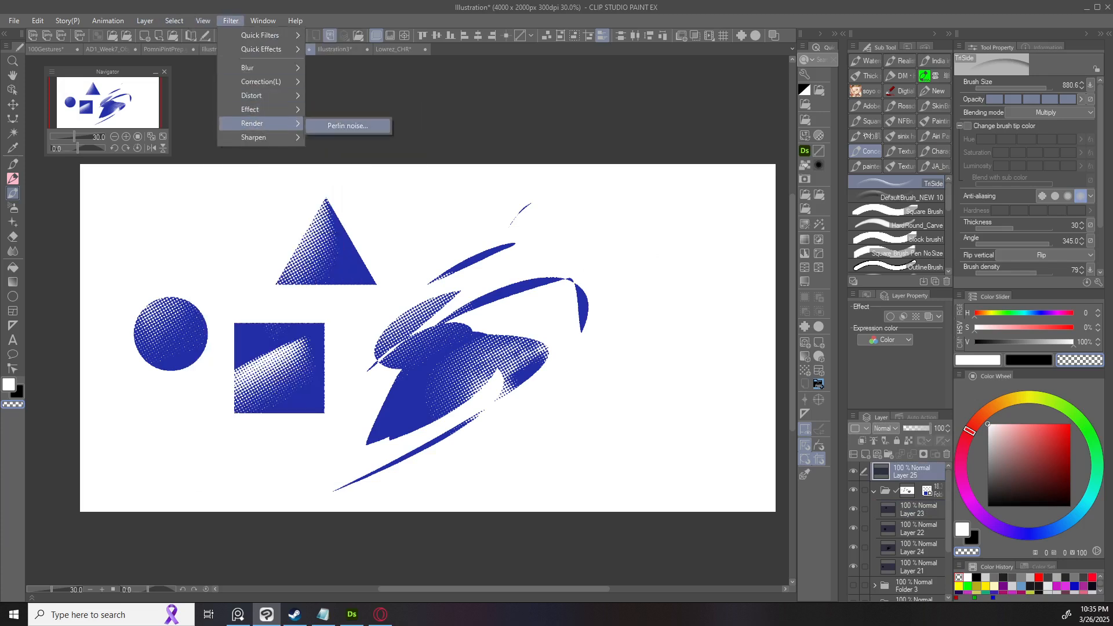
click(350, 124)
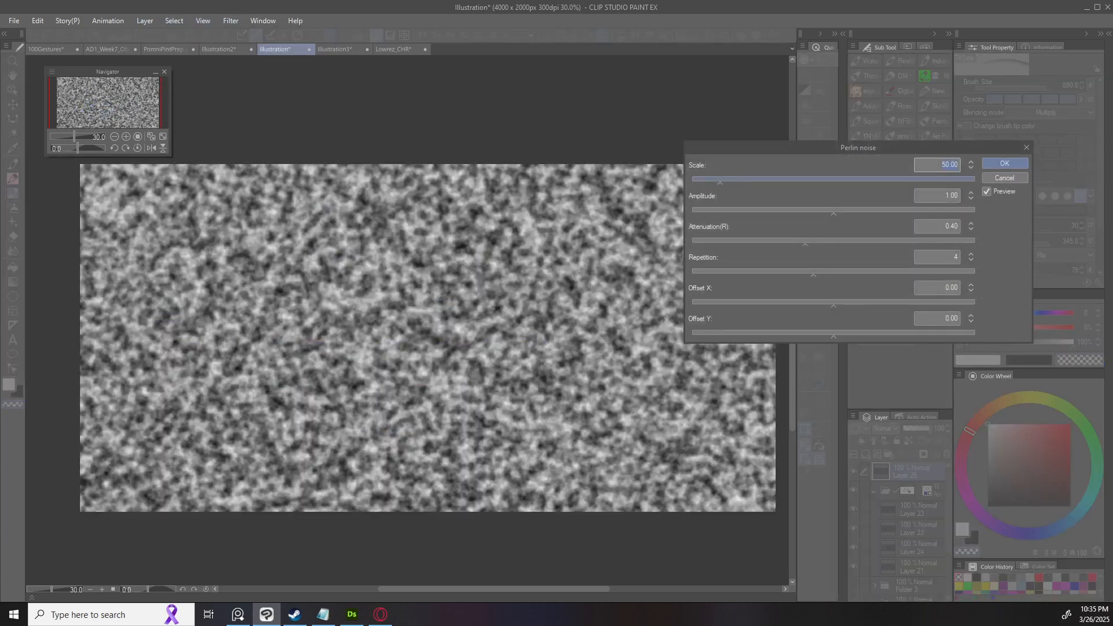
click(699, 179)
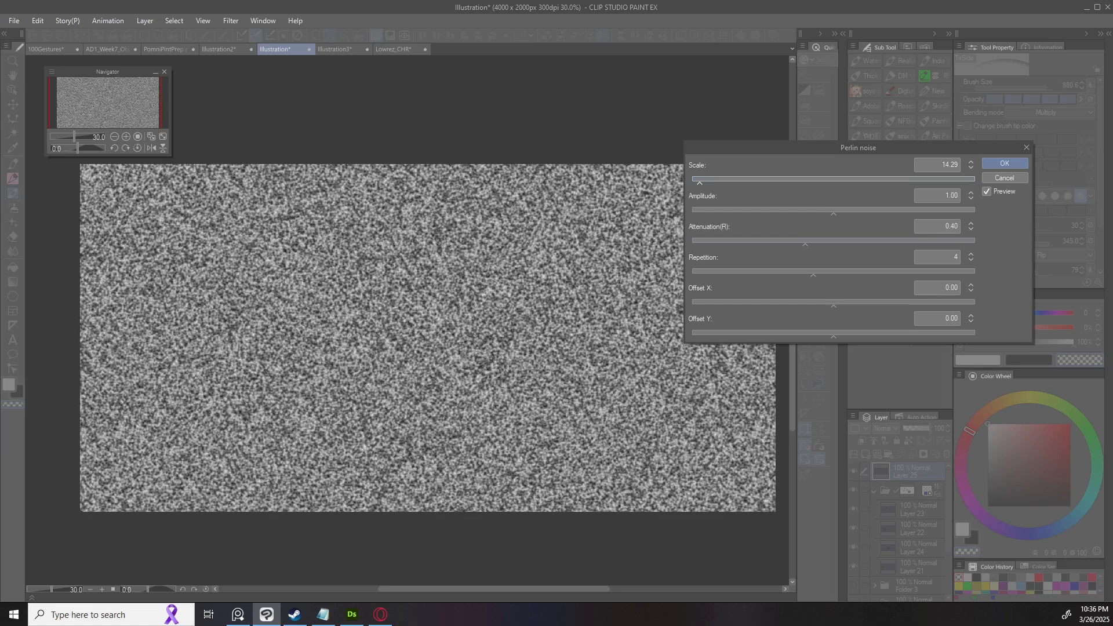
key(Return)
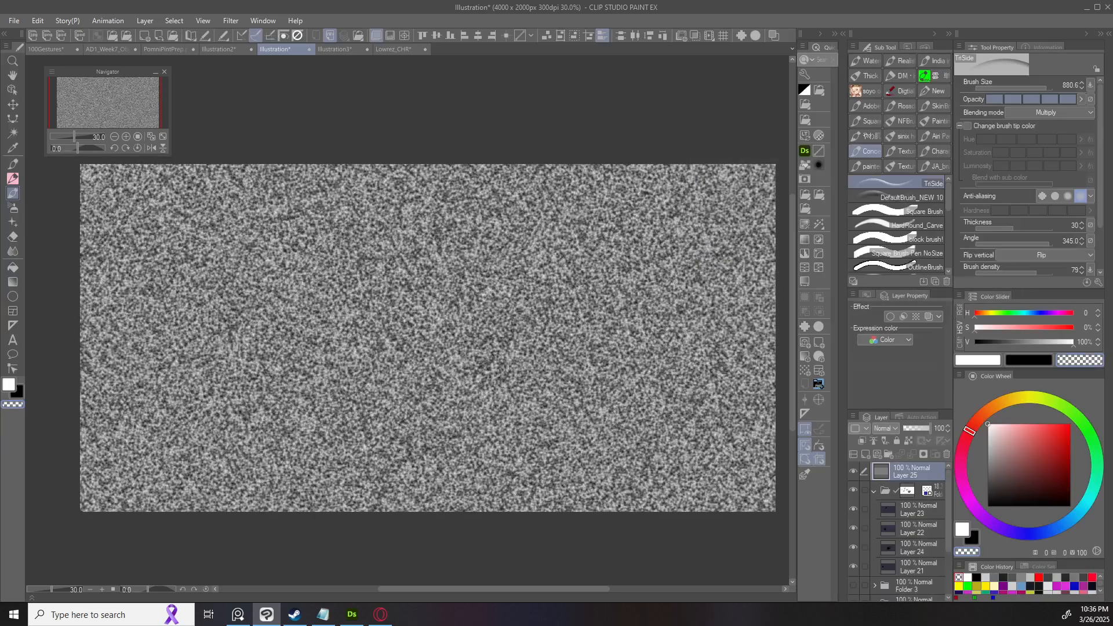
Set the Perlin noise layer's blending mode to Overlay and check the texture on the halftone shapes.
click(885, 428)
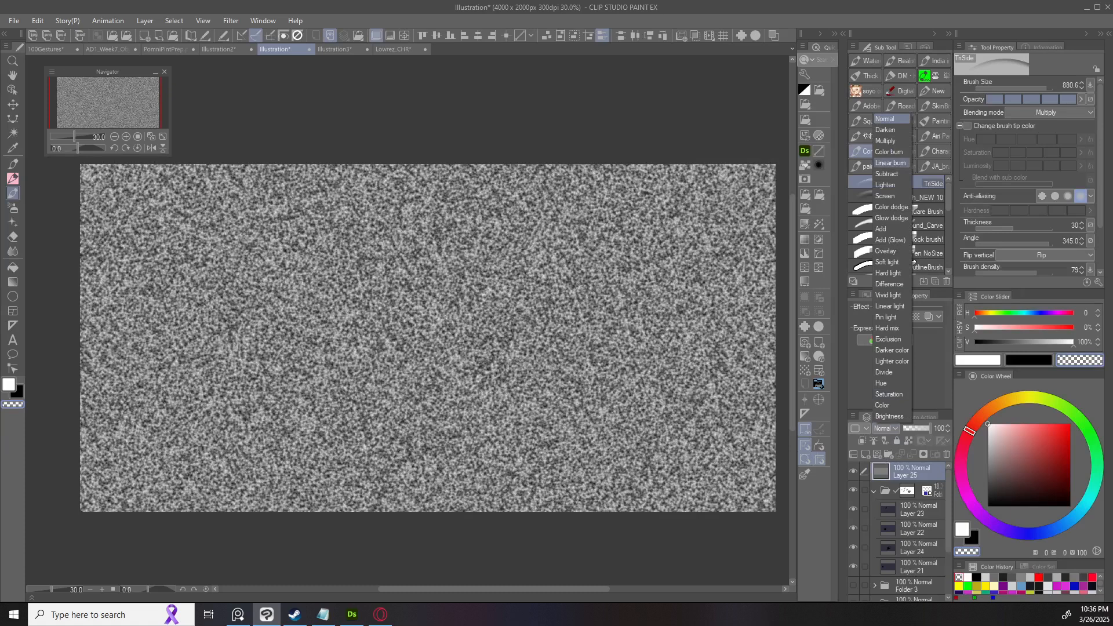
click(885, 250)
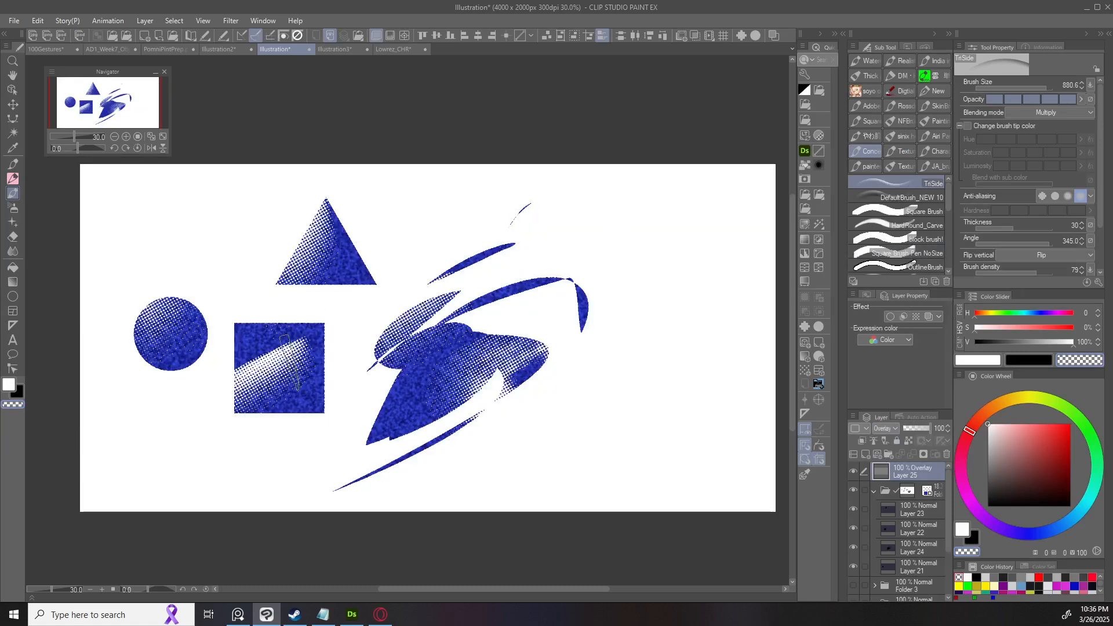
scroll(339, 336, up, 3)
scroll(346, 382, down, 4)
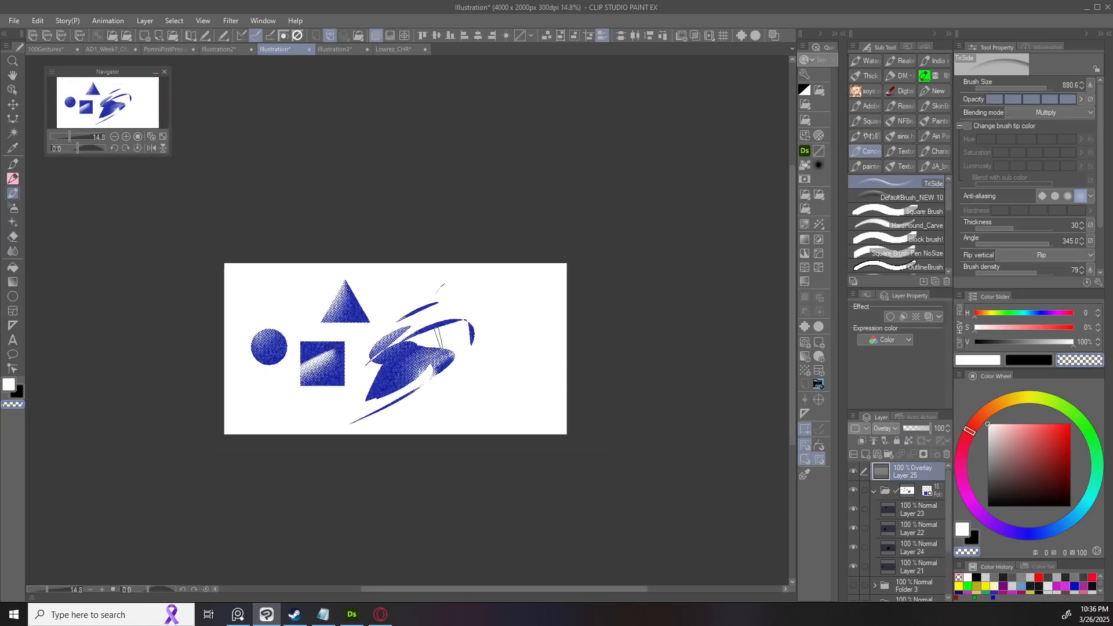
scroll(346, 383, up, 2)
Hide the masked folder and convert the Perlin noise Layer 25 to an image material layer.
key(o)
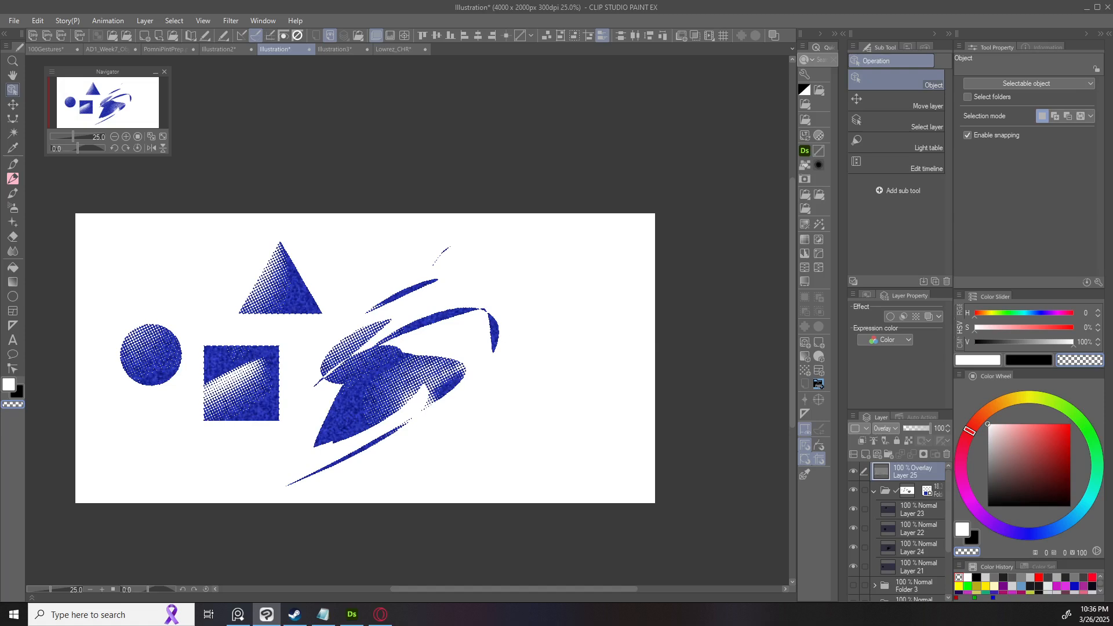
click(853, 490)
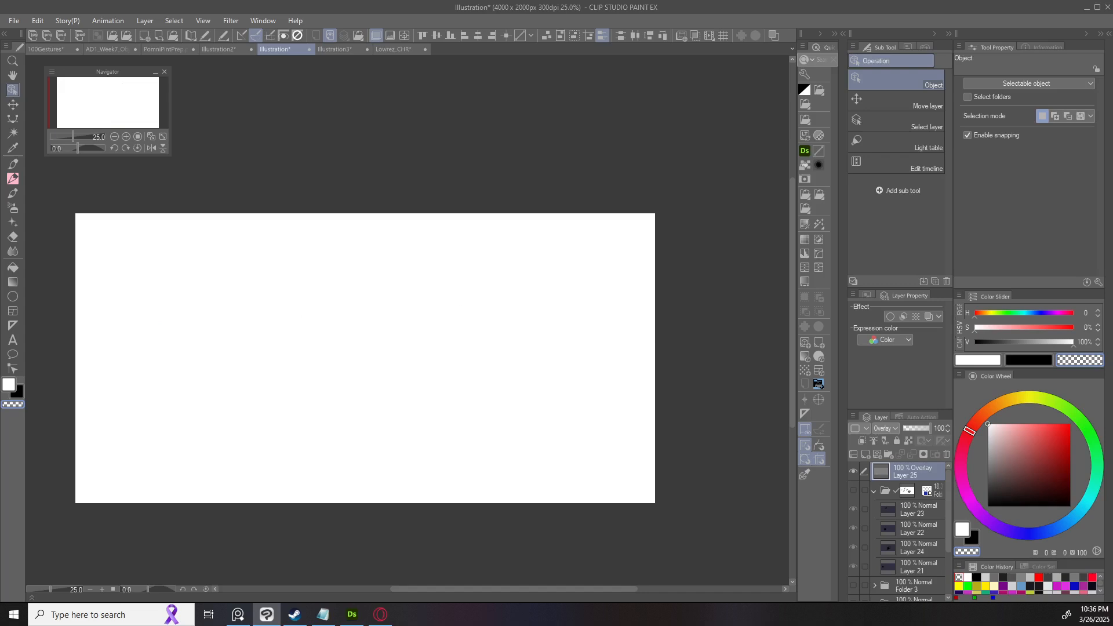
click(853, 490)
click(852, 490)
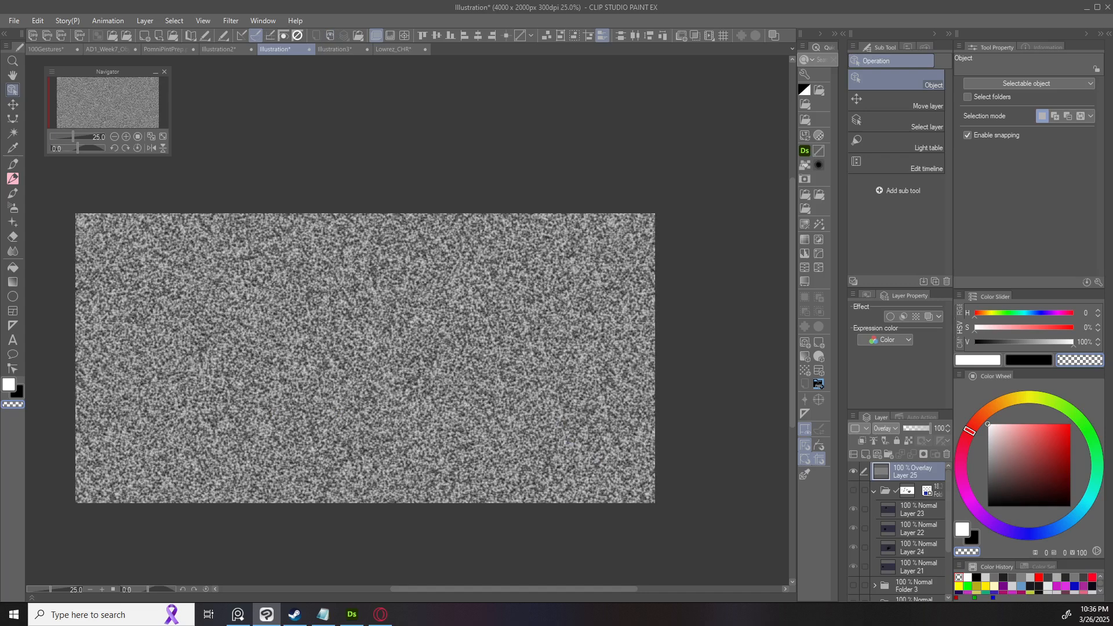
key(ctrl+t)
key(Escape)
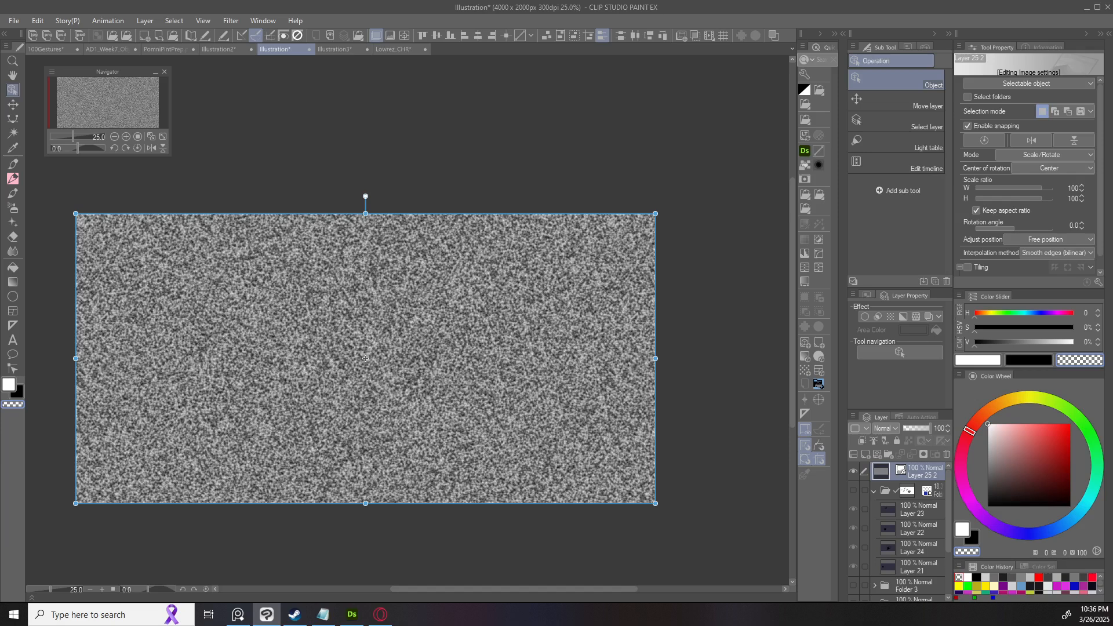
Scale the noise image material layer to 65% and enable tiling so it repeats across the canvas.
drag(655, 503, 451, 401)
click(967, 267)
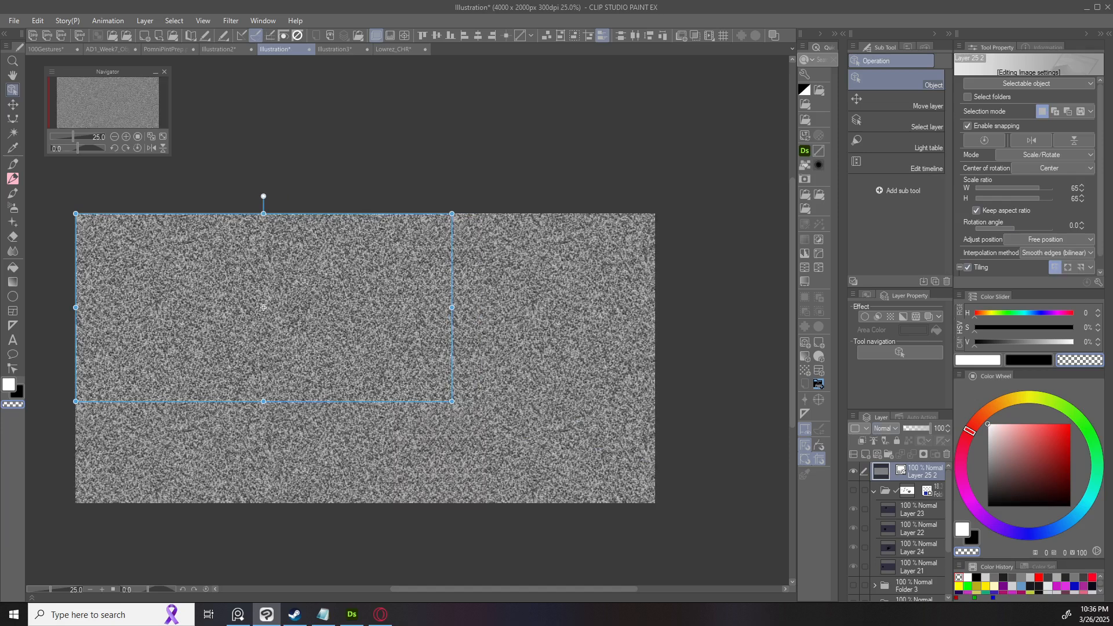
click(916, 491)
scroll(428, 354, up, 4)
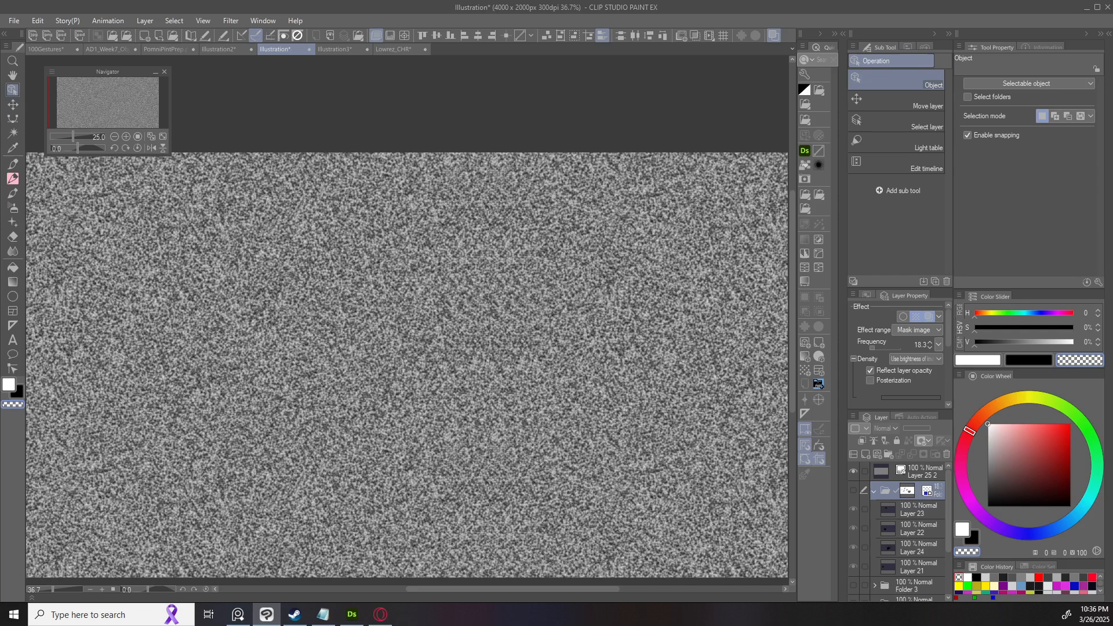
scroll(452, 405, up, 4)
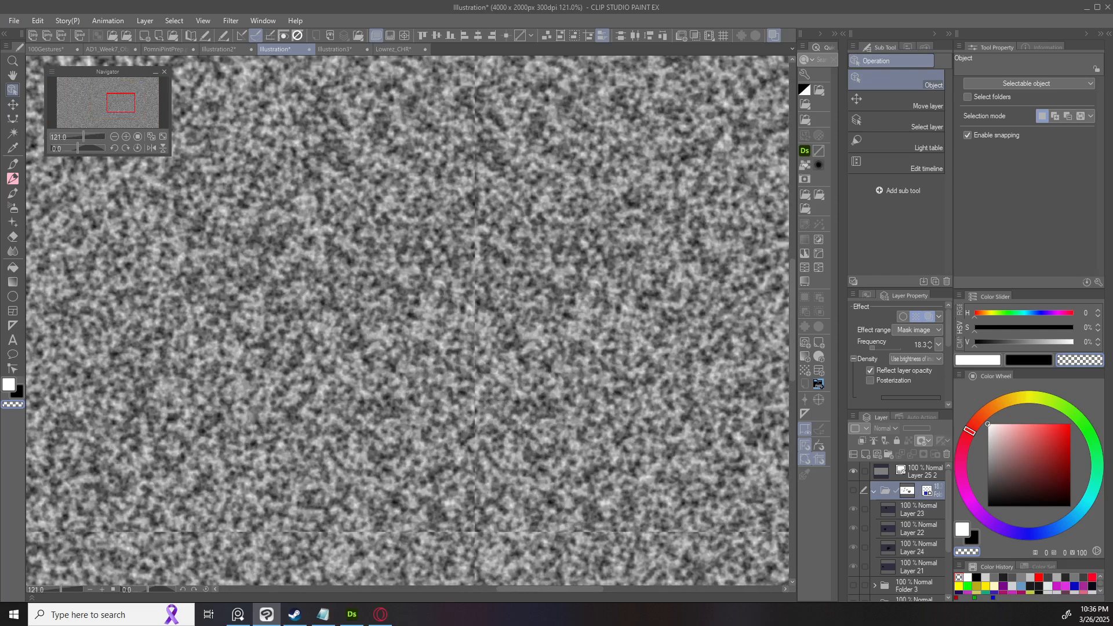
scroll(440, 405, down, 6)
scroll(462, 402, down, 3)
drag(462, 402, 479, 376)
scroll(473, 375, up, 2)
scroll(398, 357, up, 1)
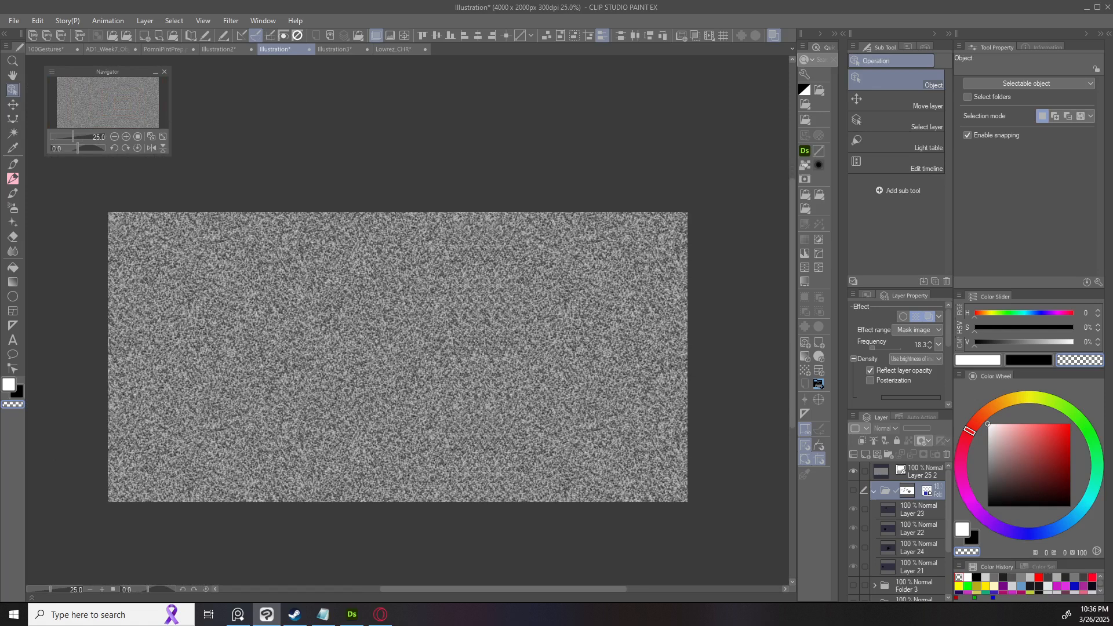
Hide the tiled noise layer and show the masked folder and the white Paper layer.
click(295, 306)
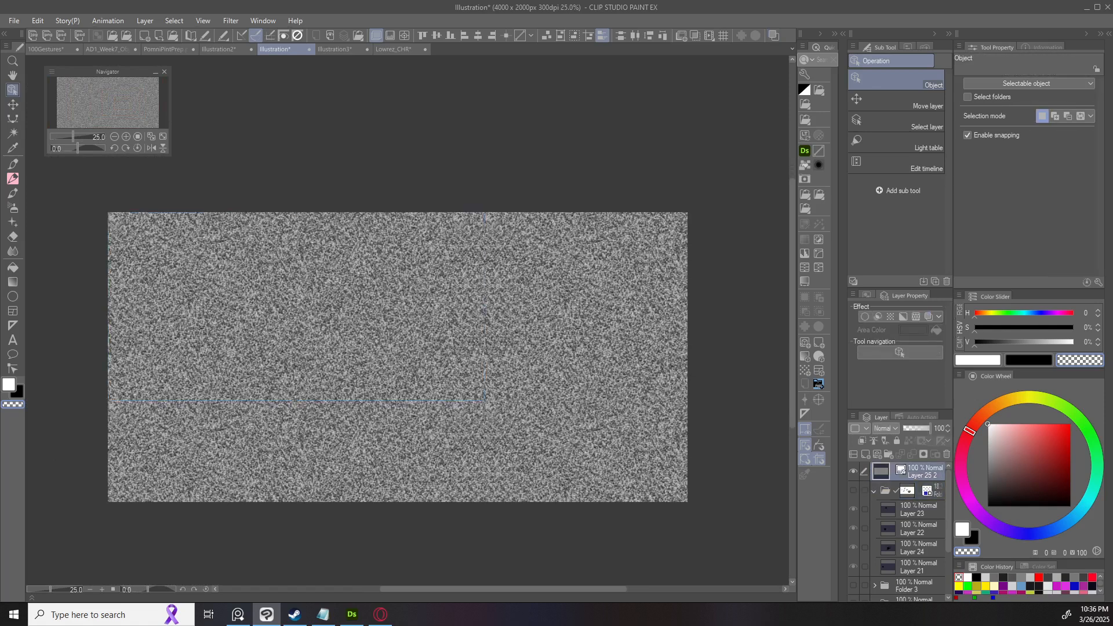
click(852, 472)
click(852, 491)
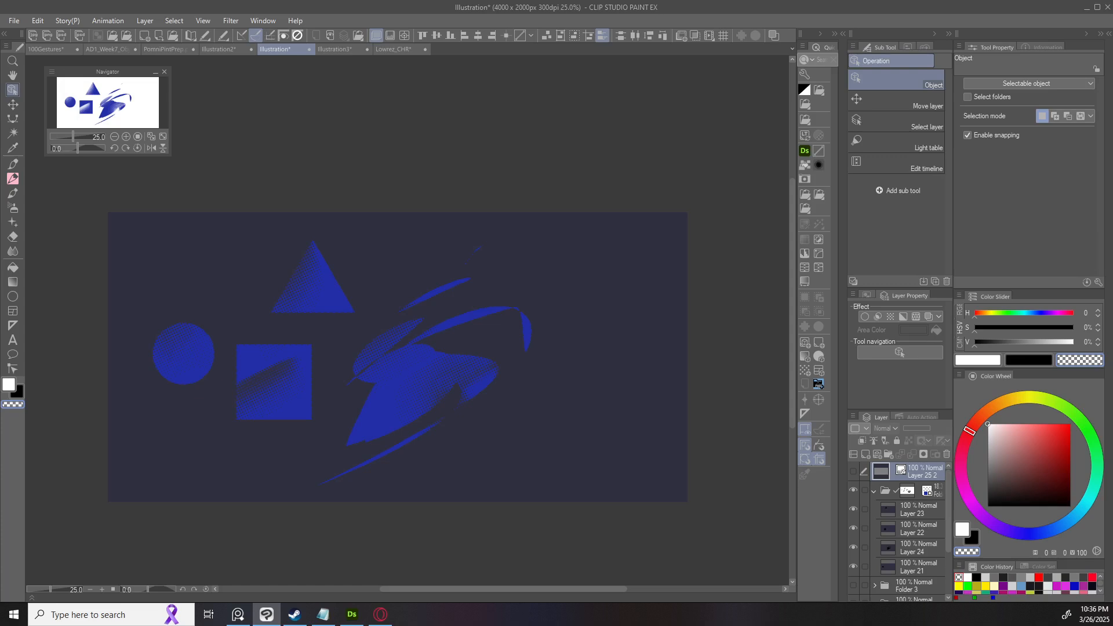
click(852, 472)
click(852, 471)
scroll(898, 528, down, 3)
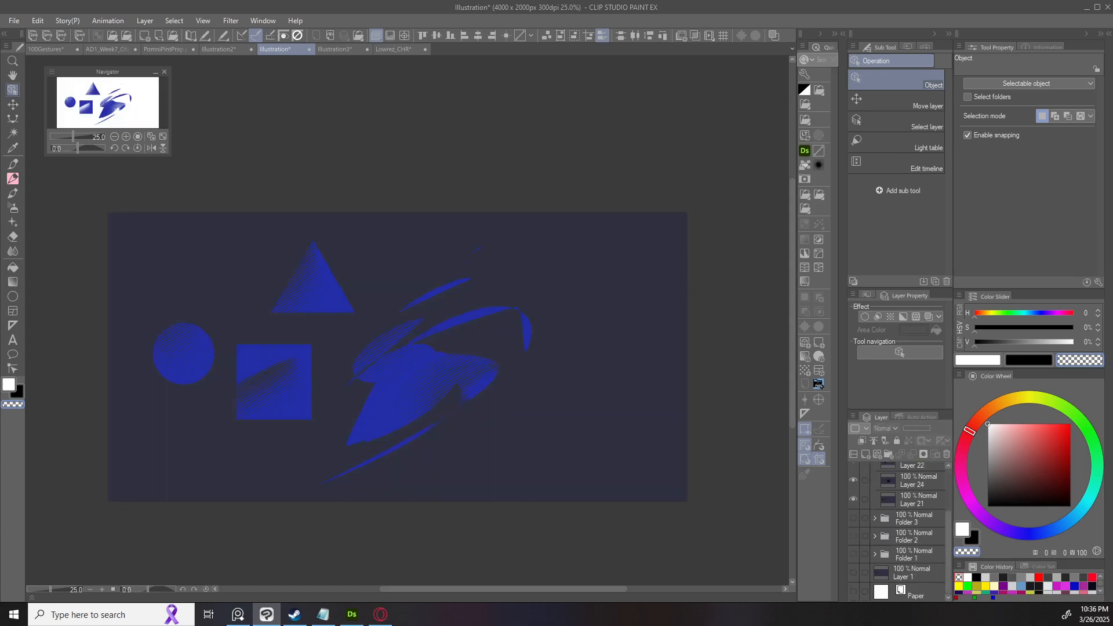
click(852, 591)
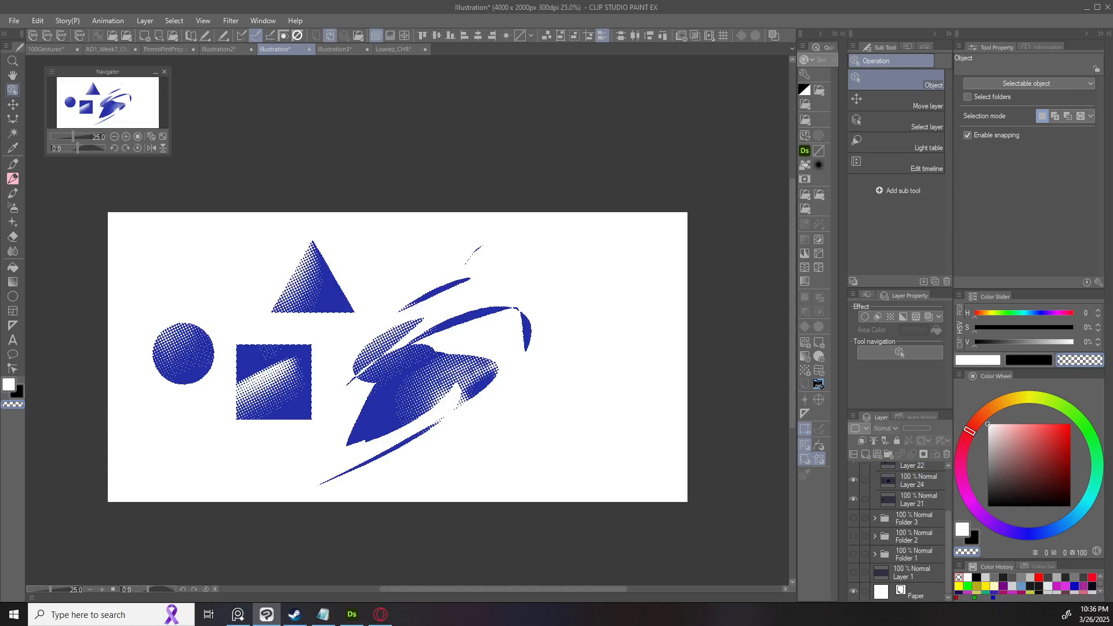
scroll(898, 527, up, 3)
click(853, 471)
click(853, 471)
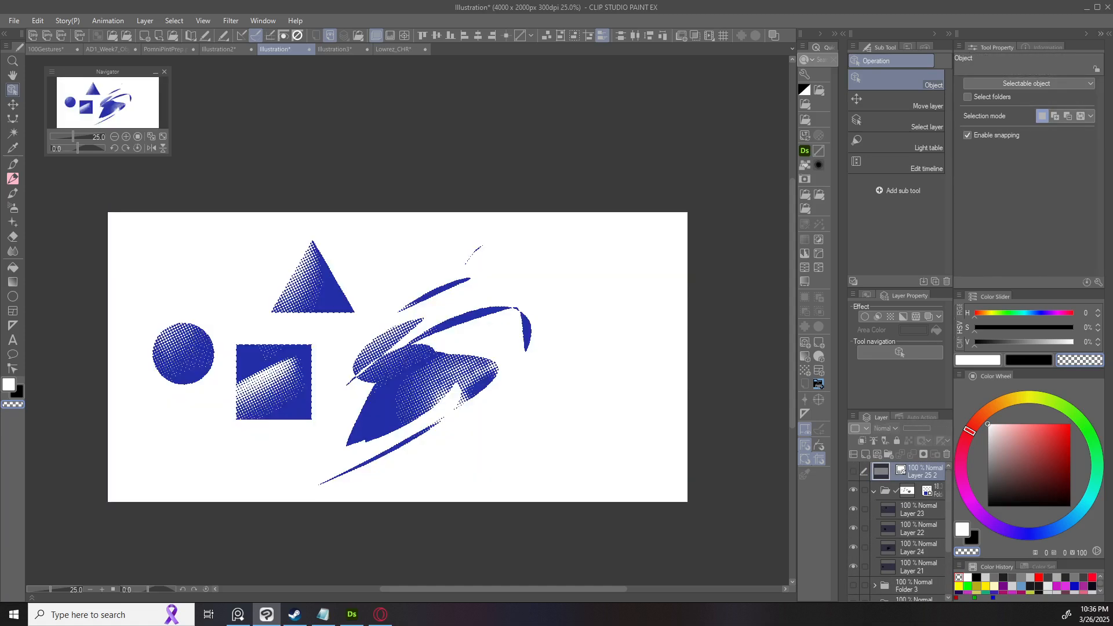
Search all materials for "paper" and place PaperFX_Folder on the canvas.
click(1108, 34)
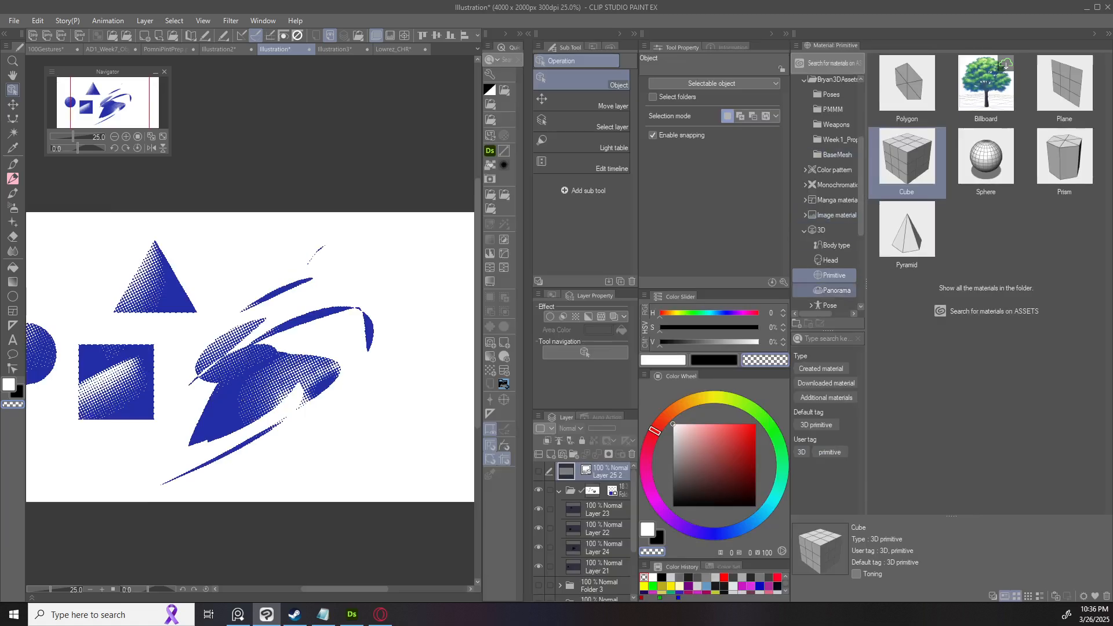
click(827, 338)
text(p)
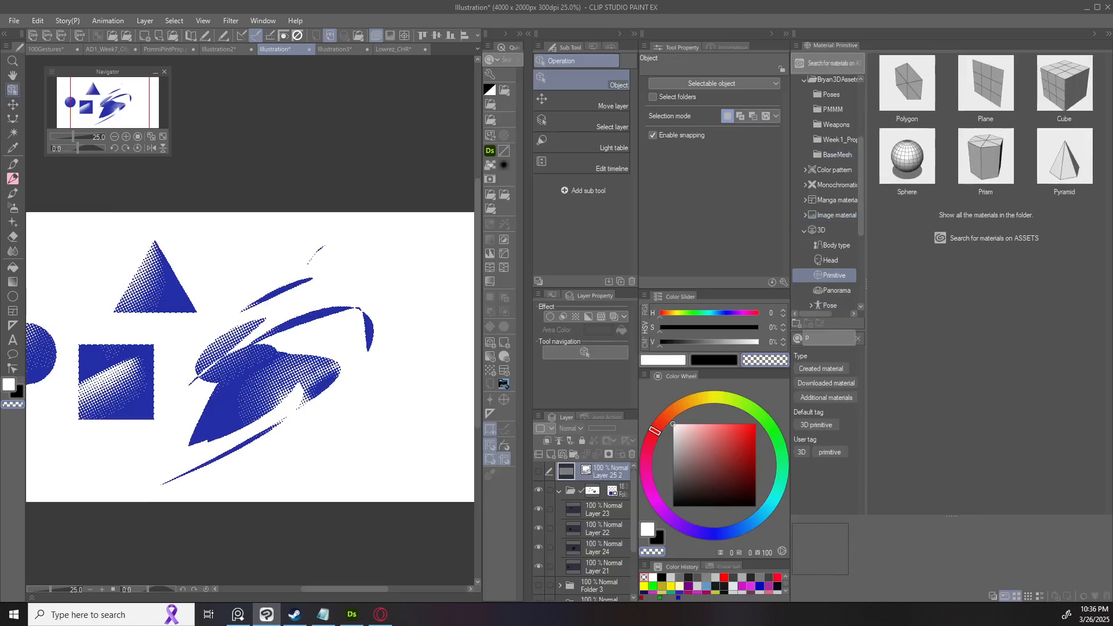
text(aper)
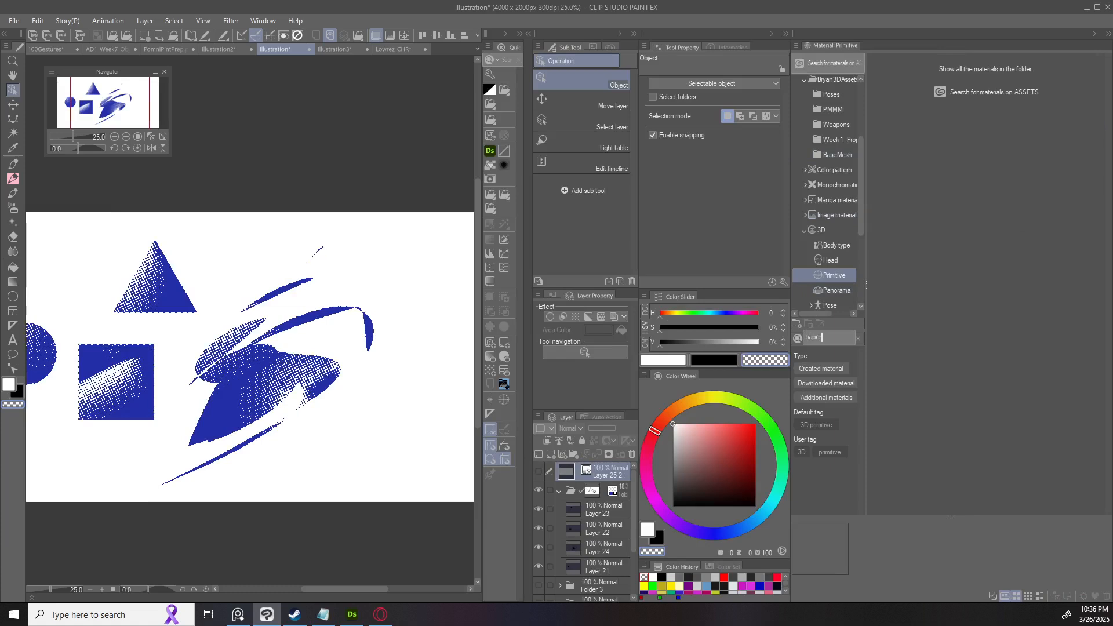
drag(860, 180, 861, 126)
click(828, 82)
drag(965, 37, 1101, 80)
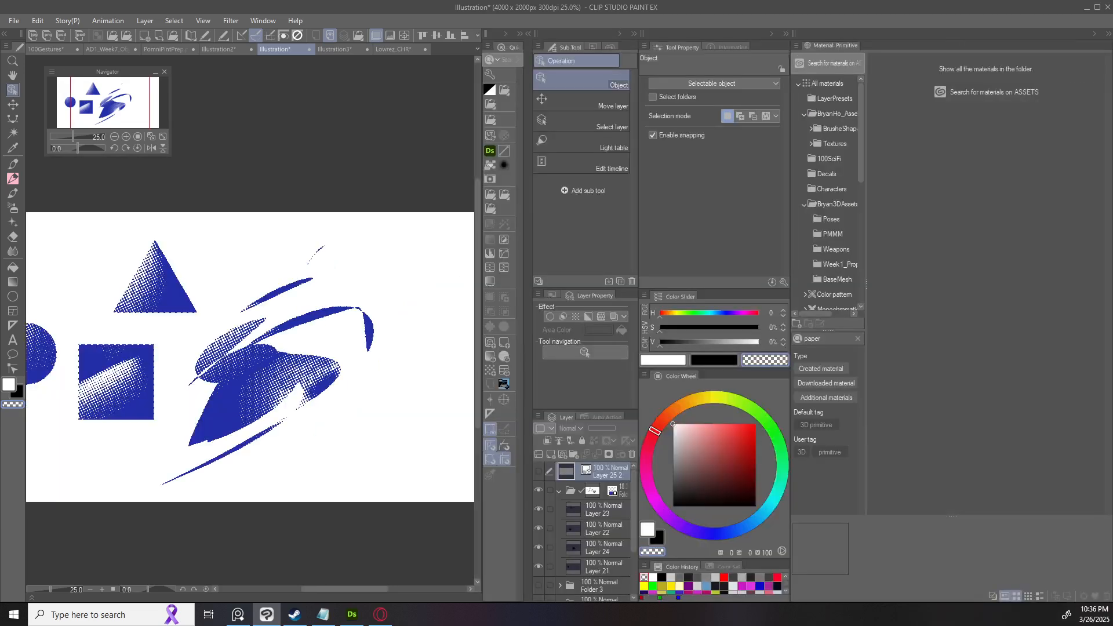
click(827, 83)
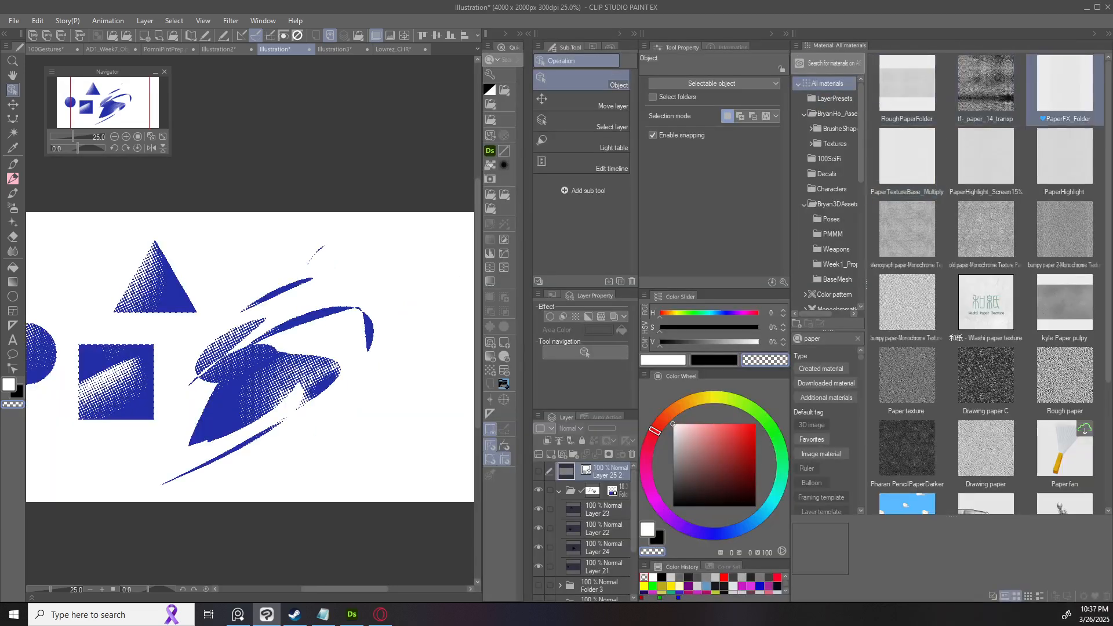
drag(1065, 87, 317, 271)
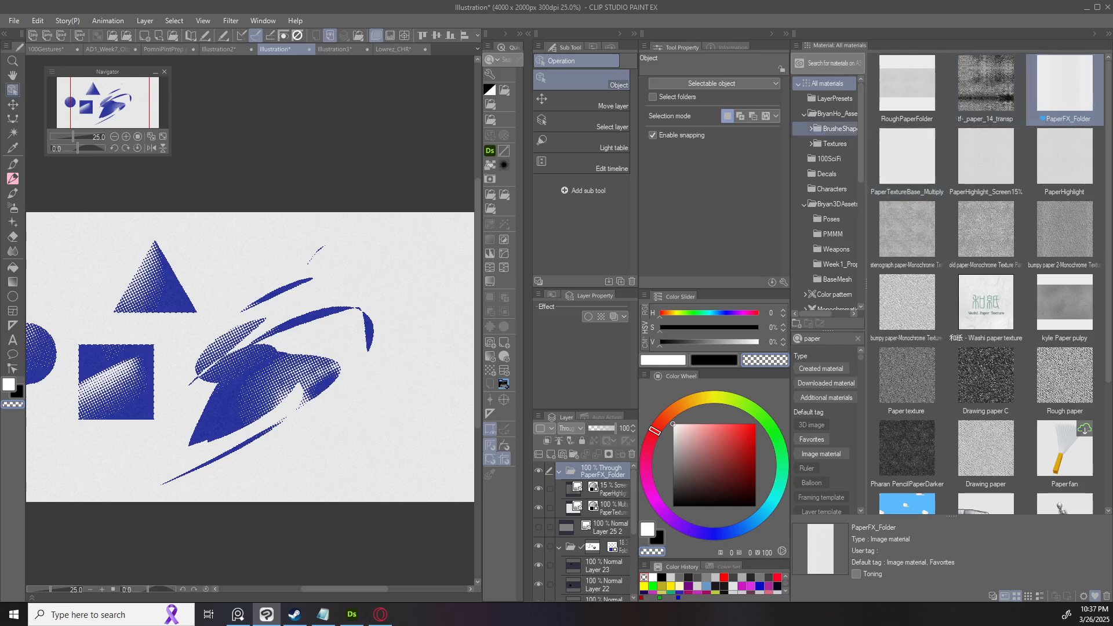
Clear the material search and place the TV_Noise image from the personal assets folder on the canvas.
click(804, 114)
click(829, 128)
click(826, 143)
click(829, 113)
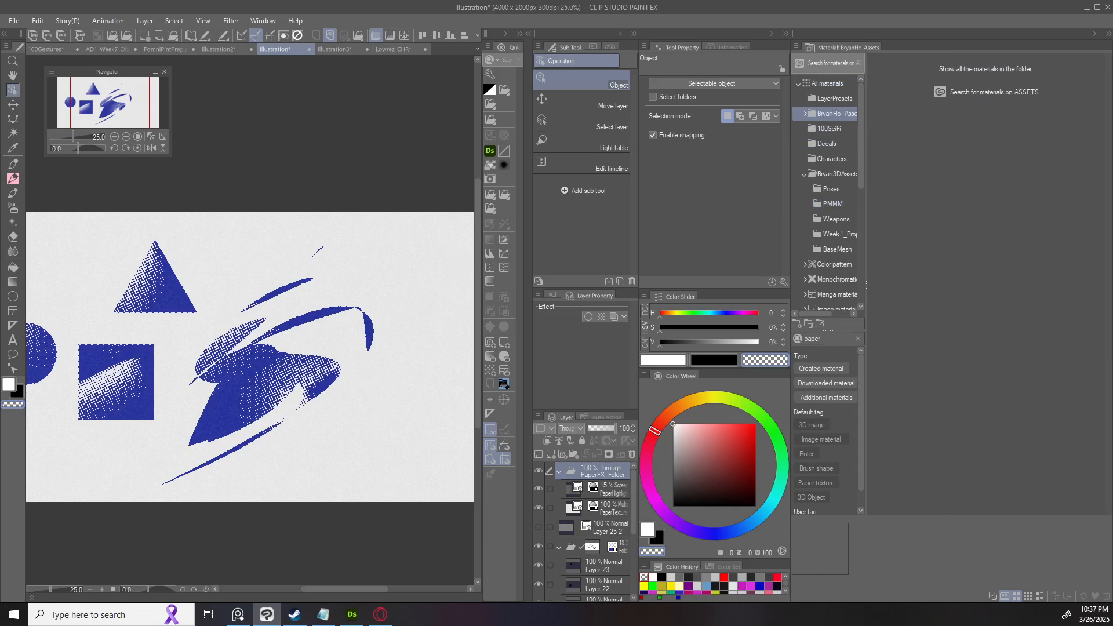
click(857, 339)
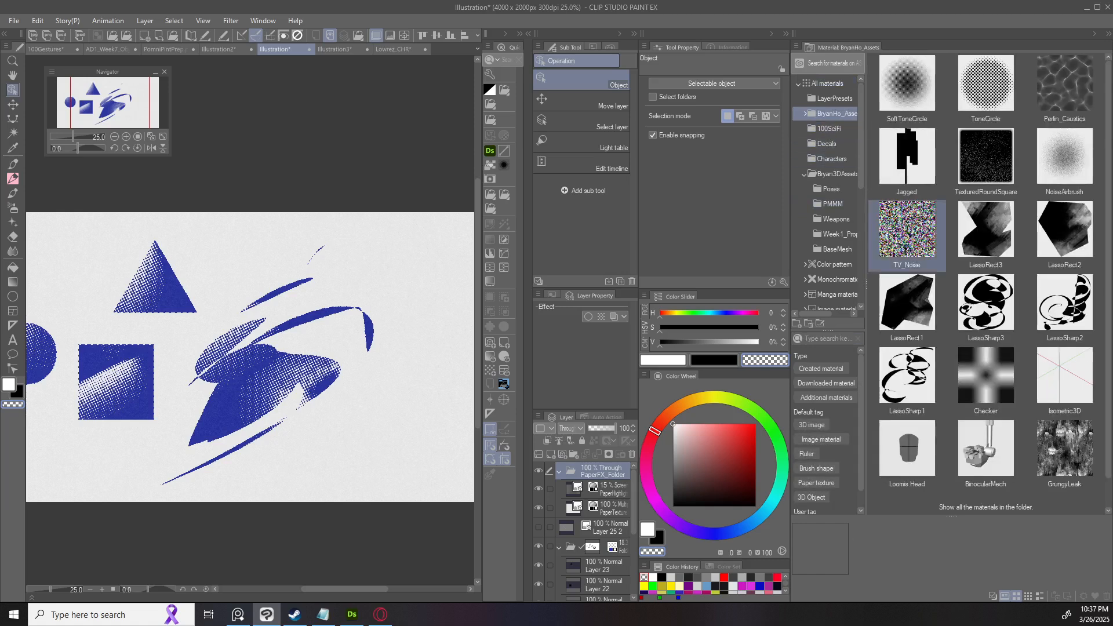
drag(907, 229, 390, 291)
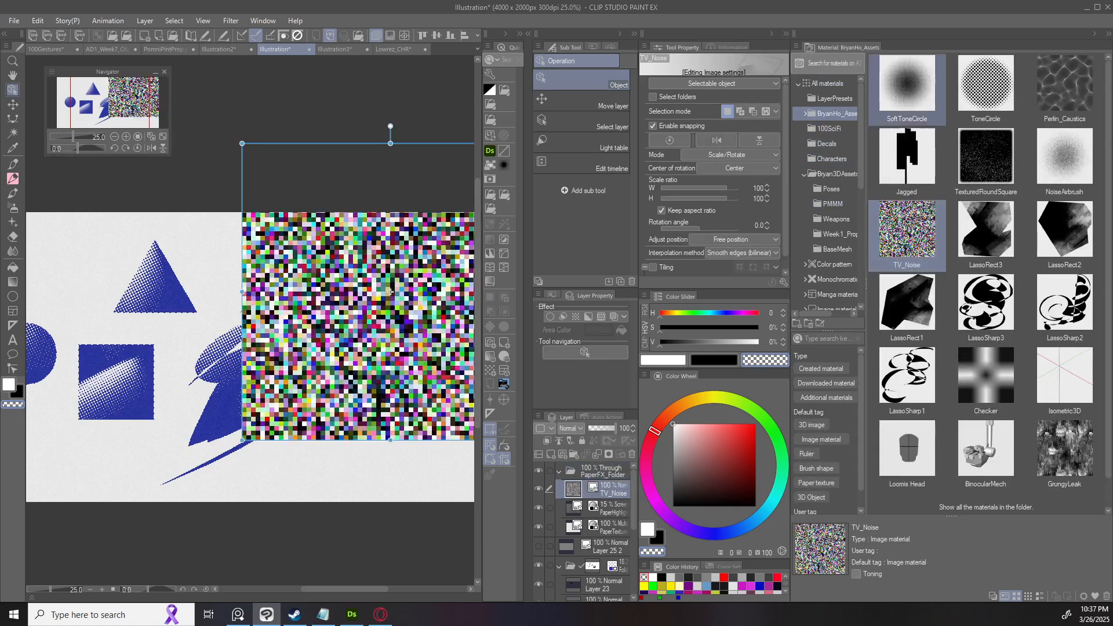
Scale the TV_Noise image to 70% and position it fully inside the canvas over the right half.
click(1108, 33)
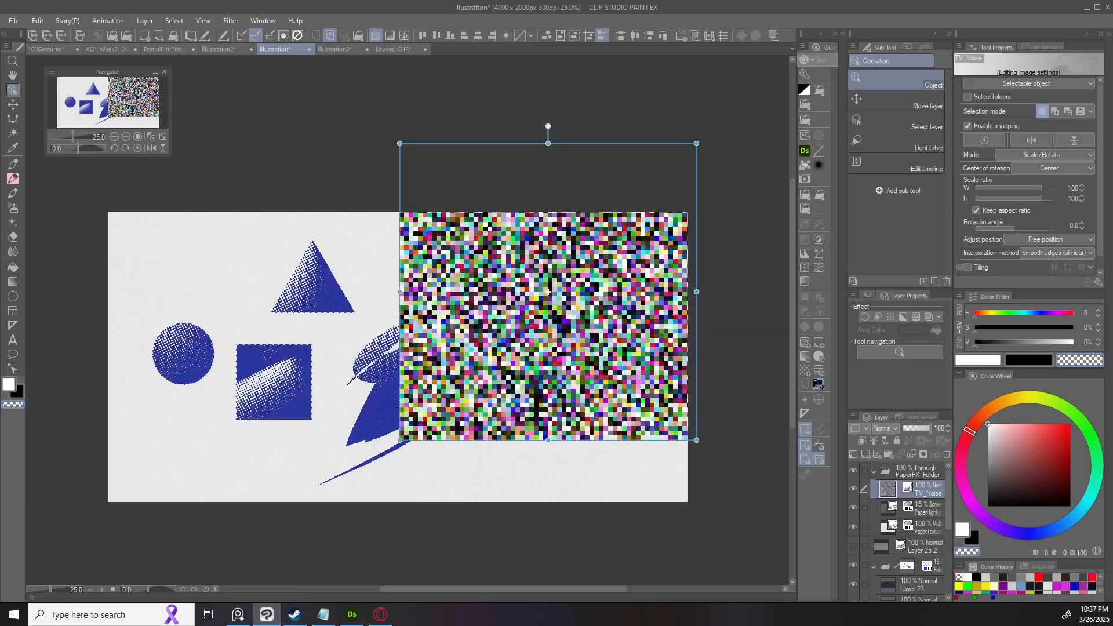
drag(548, 292, 520, 355)
drag(520, 503, 521, 415)
drag(527, 256, 556, 280)
Hide the TV_Noise layer and move it out of PaperFX_Folder to the top of the layer stack.
click(853, 489)
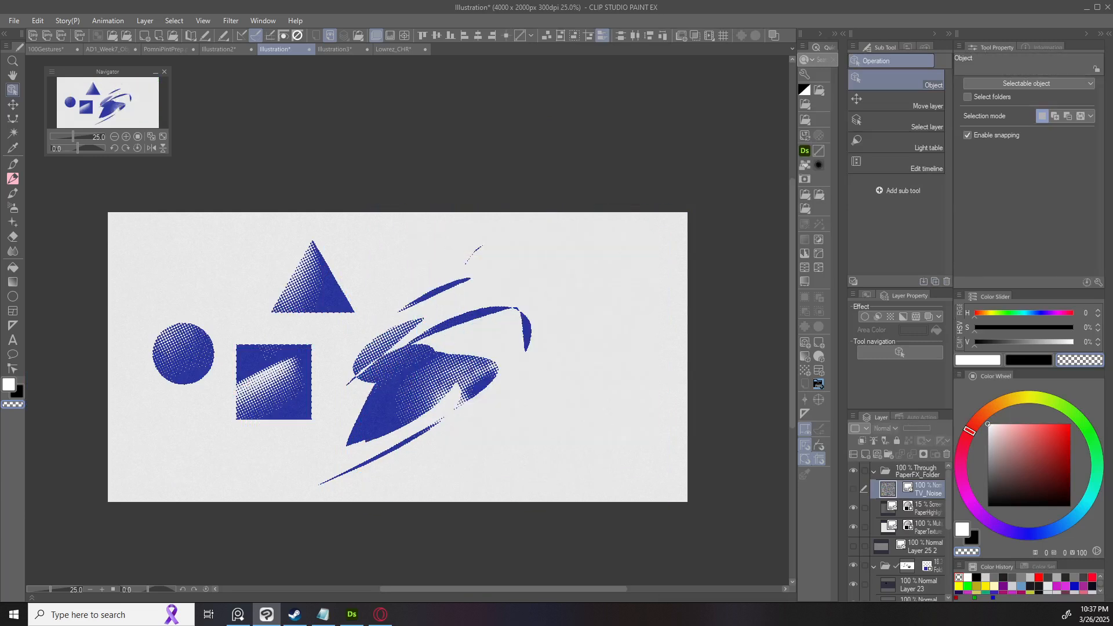
drag(922, 489, 922, 465)
click(918, 489)
Lower PaperFX_Folder's opacity to 0% to compare the paper effect, and restore it to 100%.
scroll(459, 398, up, 4)
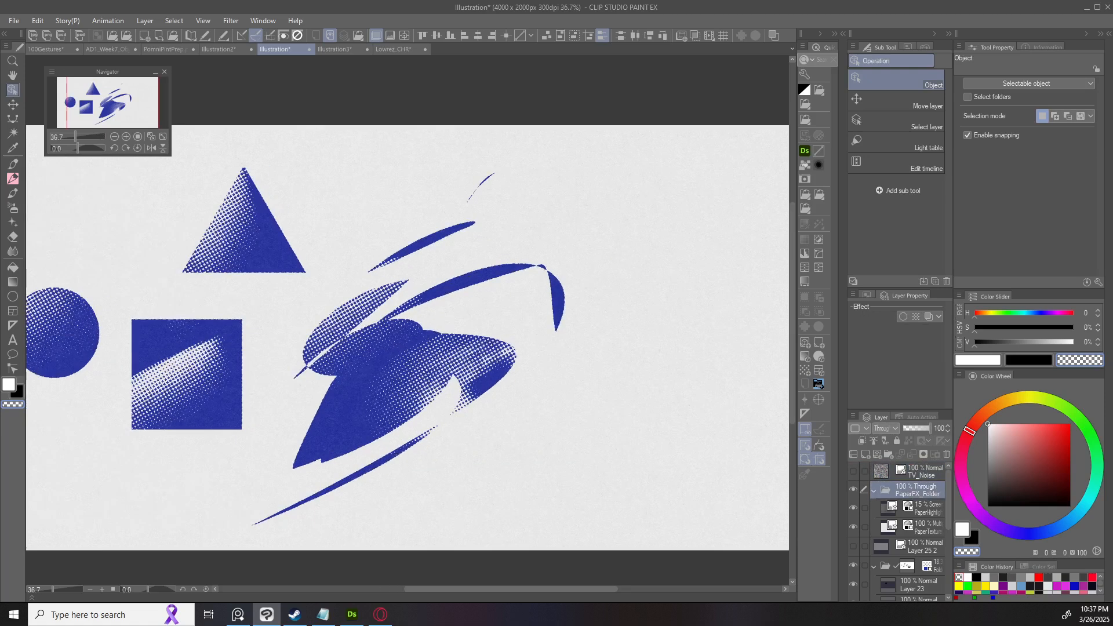
click(542, 61)
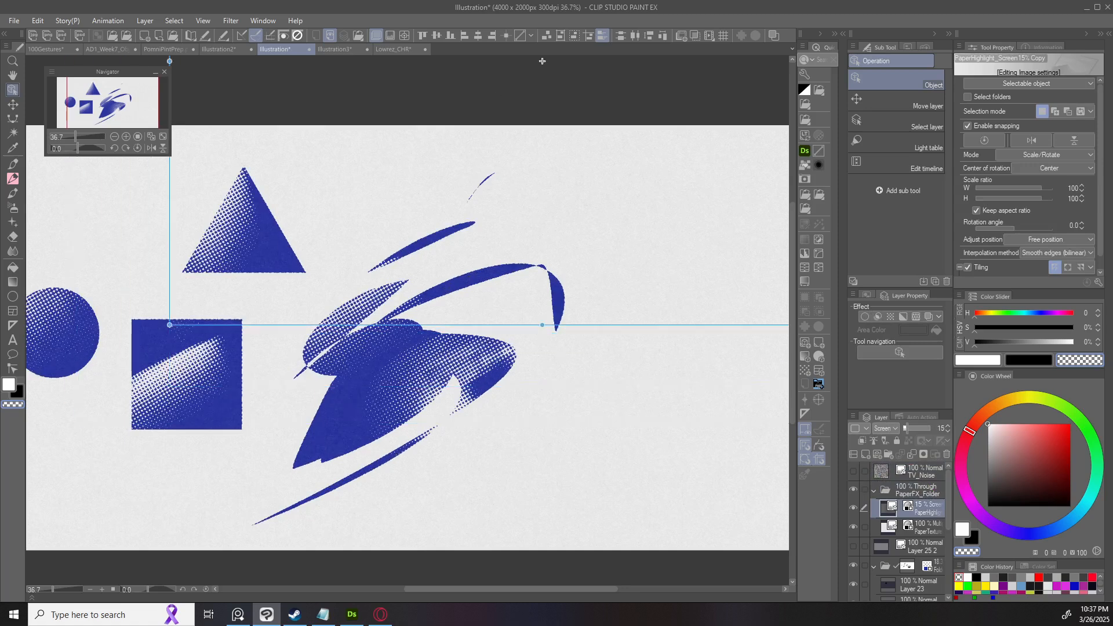
click(917, 489)
click(918, 429)
mouse_move(918, 429)
mouse_down()
mouse_move(903, 429)
mouse_move(929, 429)
mouse_move(903, 429)
mouse_up()
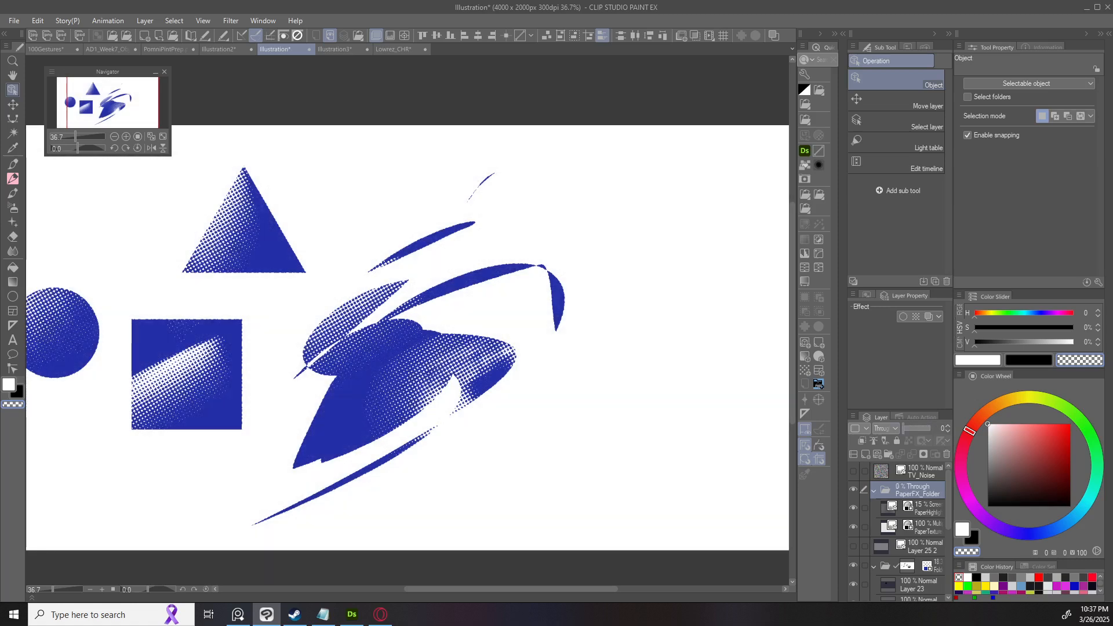
drag(903, 429, 930, 428)
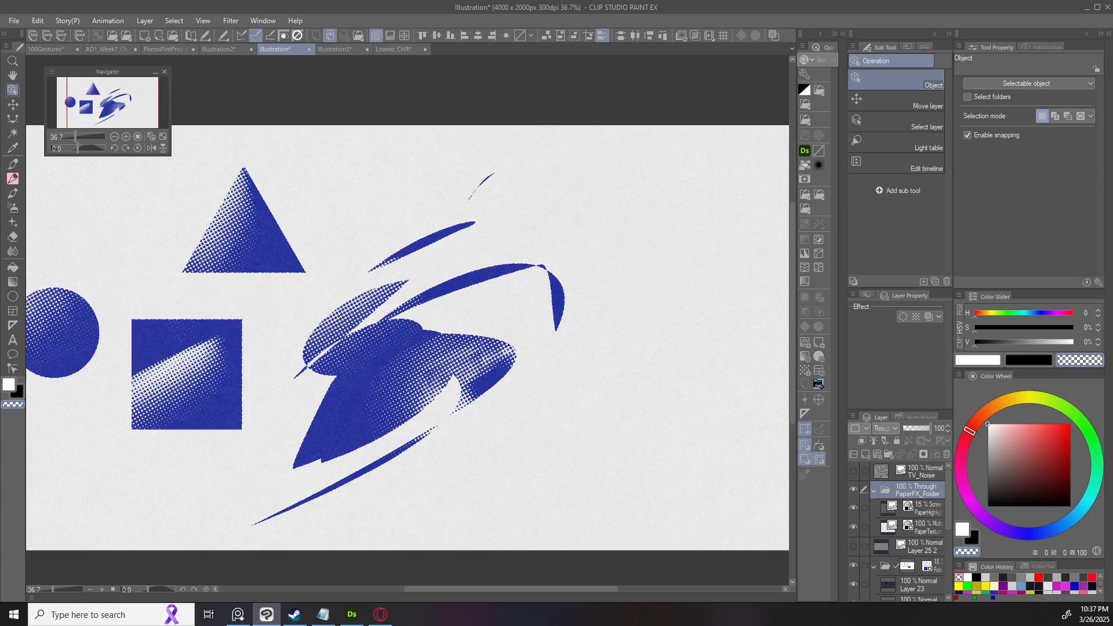
Hide PaperFX_Folder and show the TV_Noise layer over the halftone artwork.
click(853, 489)
click(853, 471)
scroll(623, 347, down, 2)
drag(643, 359, 607, 383)
scroll(613, 376, up, 1)
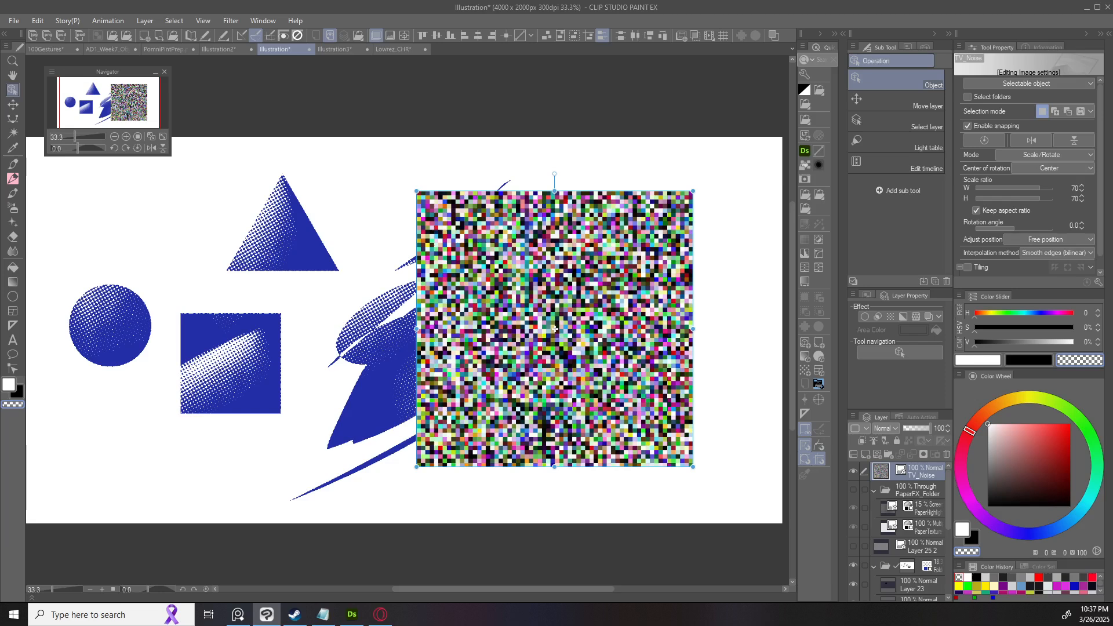
drag(555, 328, 486, 357)
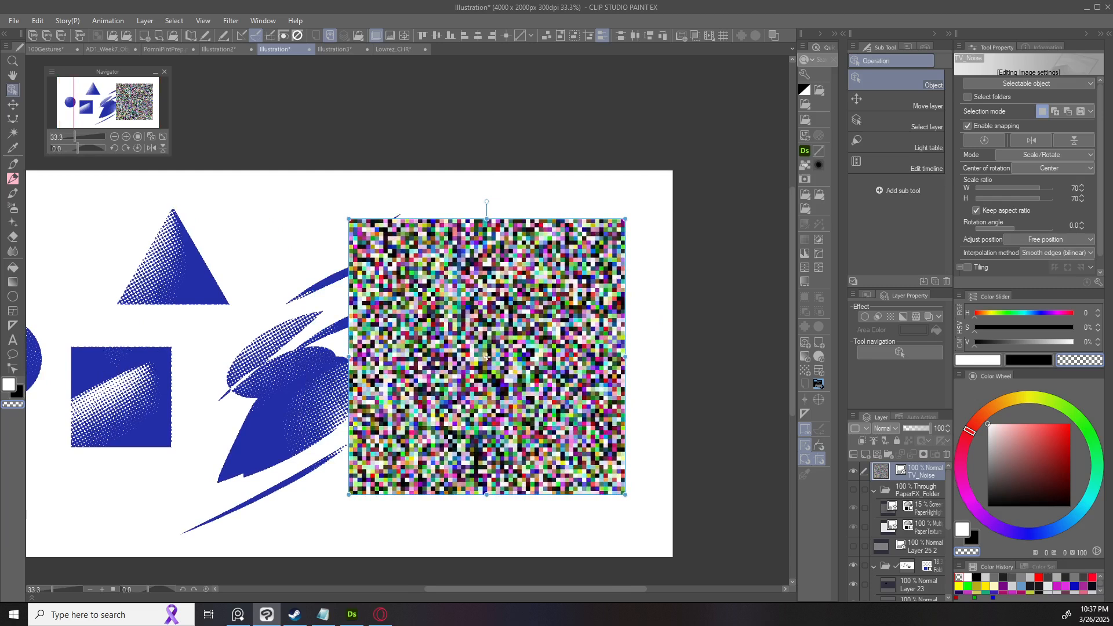
Rasterize the TV_Noise image material layer.
key(ctrl+r)
drag(487, 356, 528, 302)
key(ctrl+z)
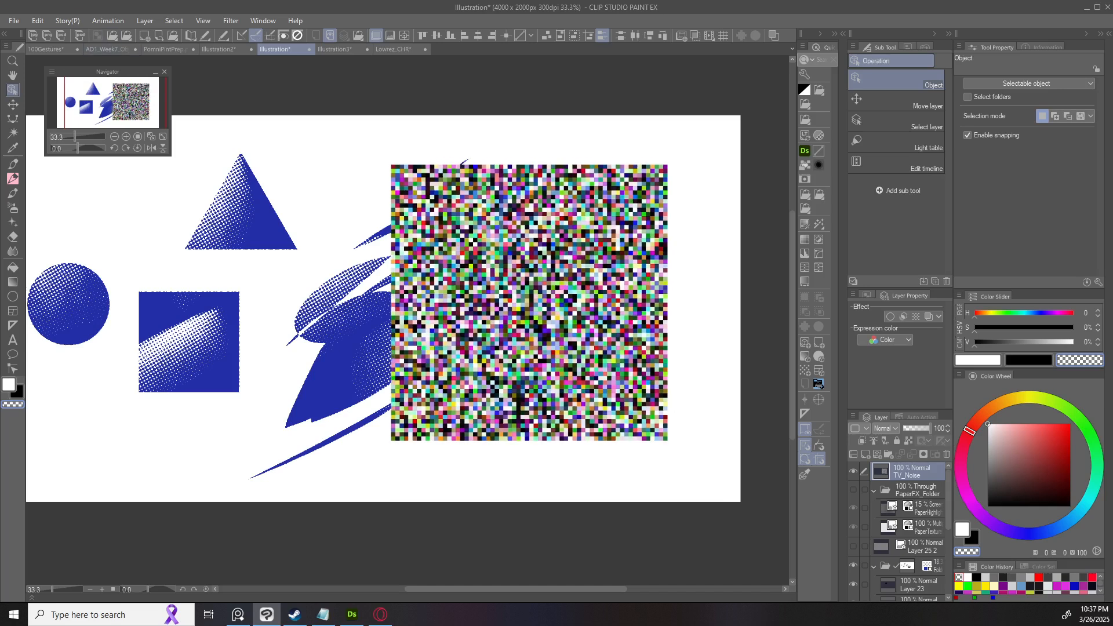
click(38, 20)
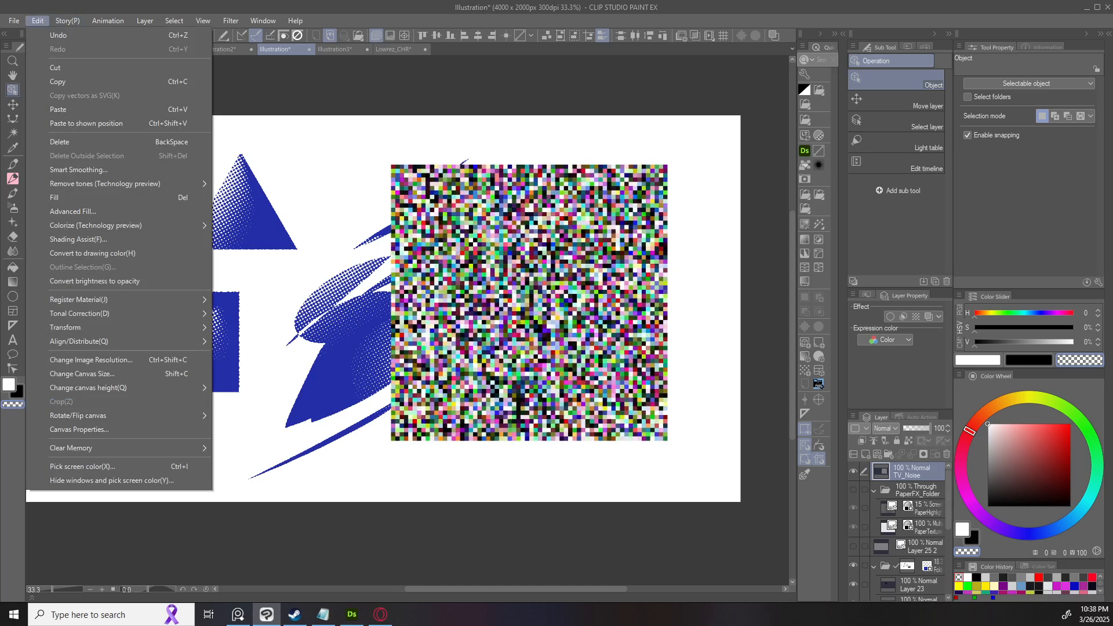
mouse_move(95, 225)
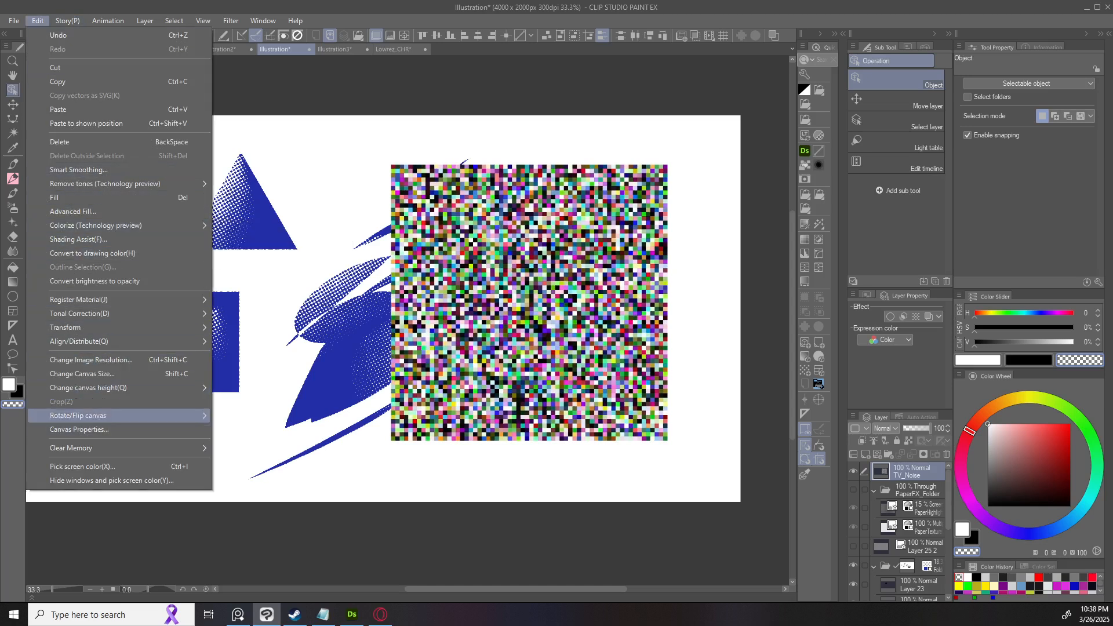
mouse_move(116, 327)
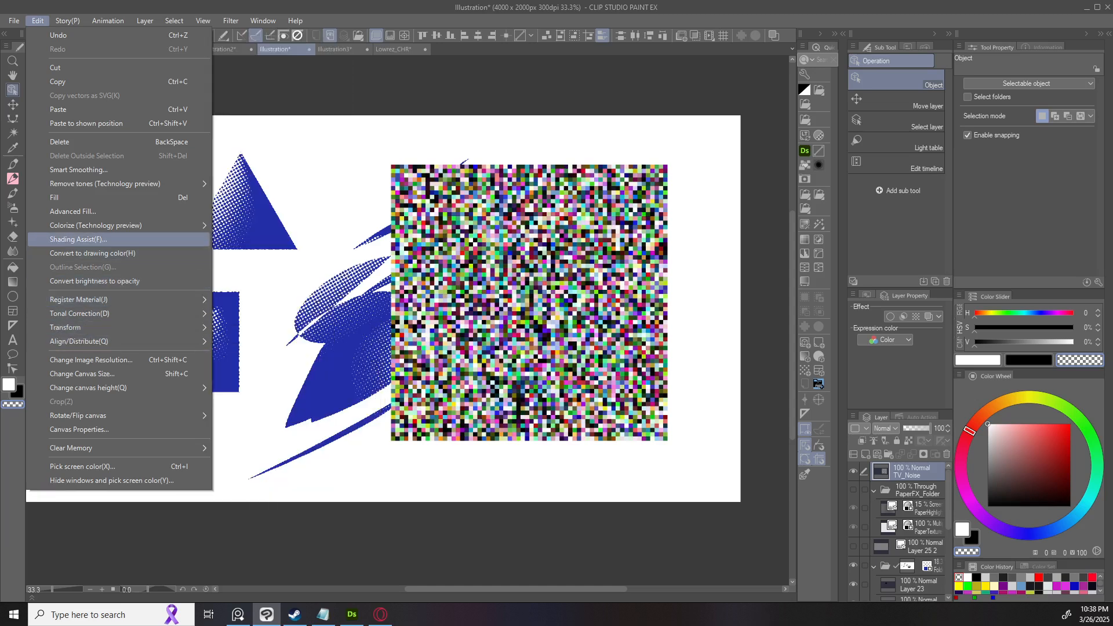
key(Escape)
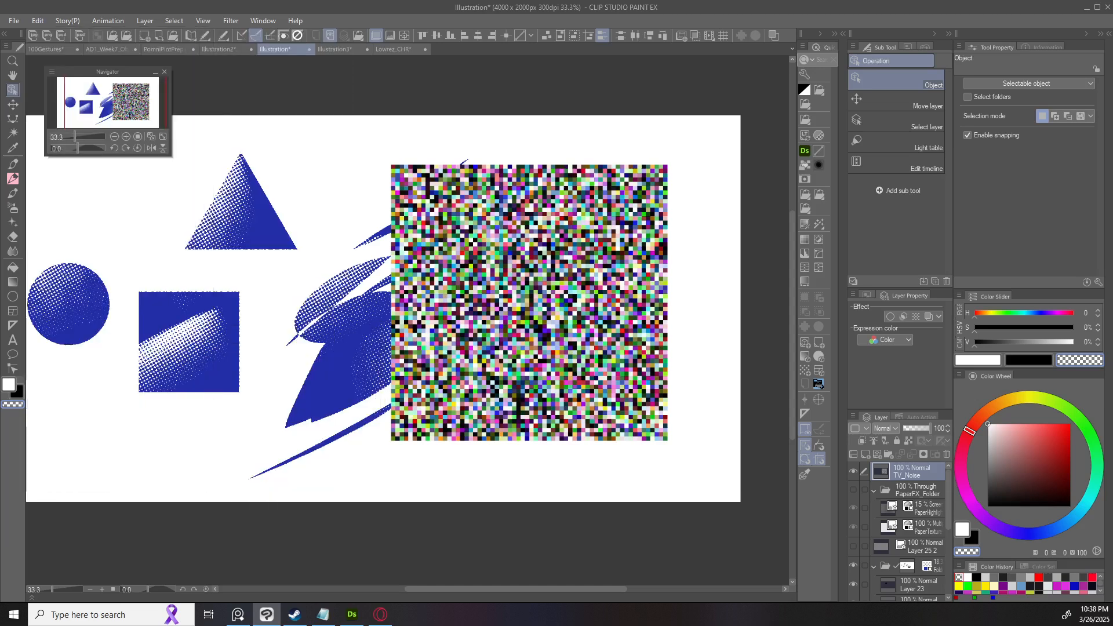
right_click(879, 472)
click(924, 471)
right_click(924, 471)
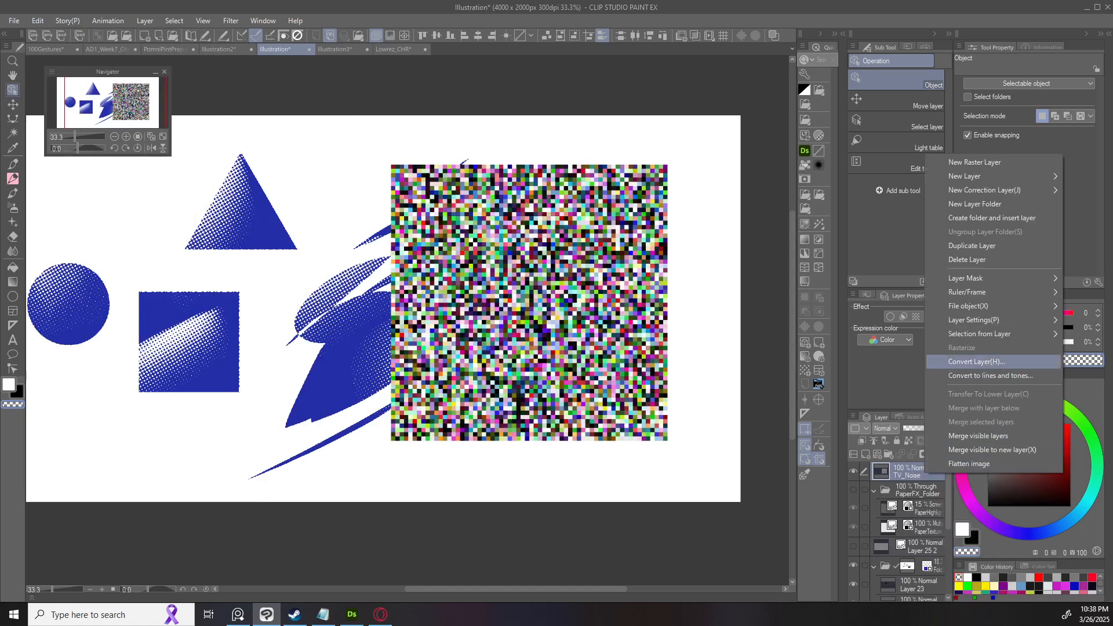
click(976, 361)
key(Escape)
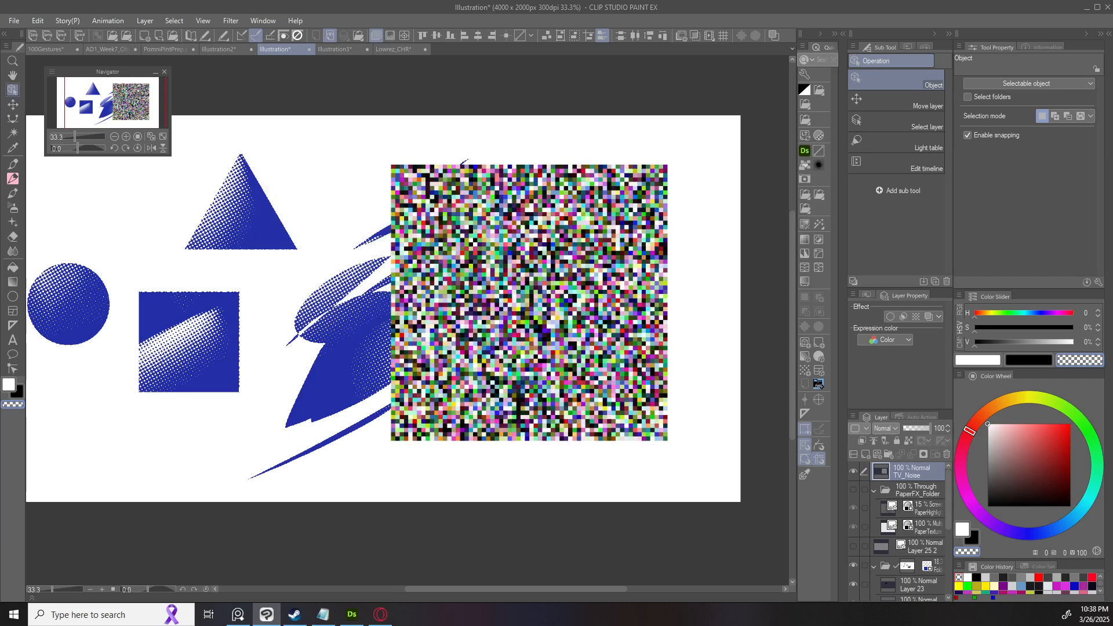
Convert the rasterized TV_Noise layer into an image material layer named TV_Noise 2.
right_click(913, 470)
click(976, 361)
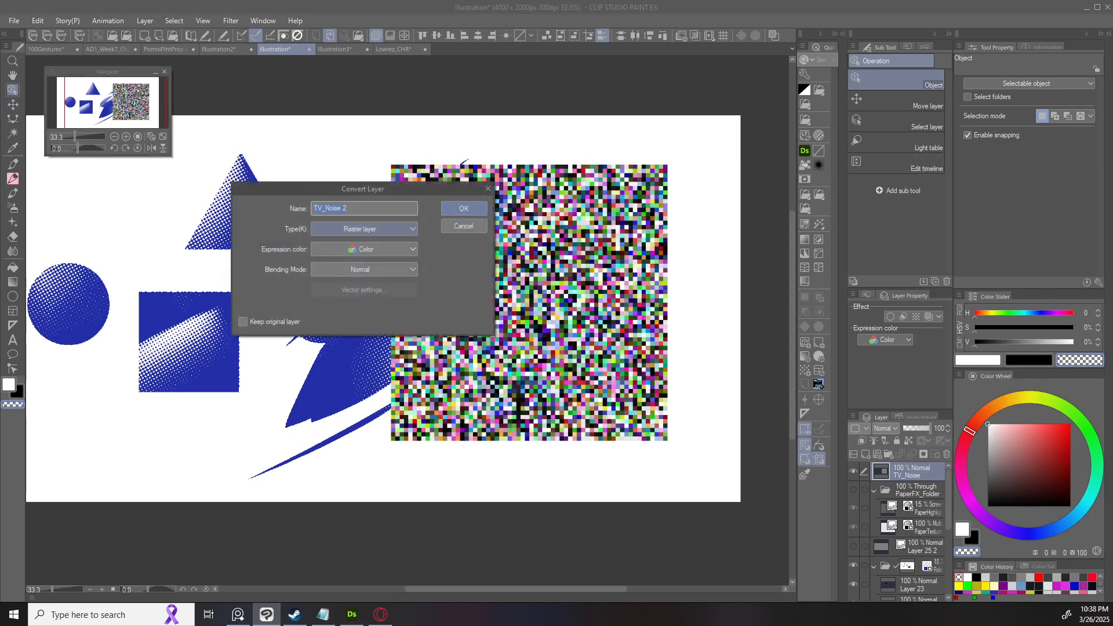
click(363, 228)
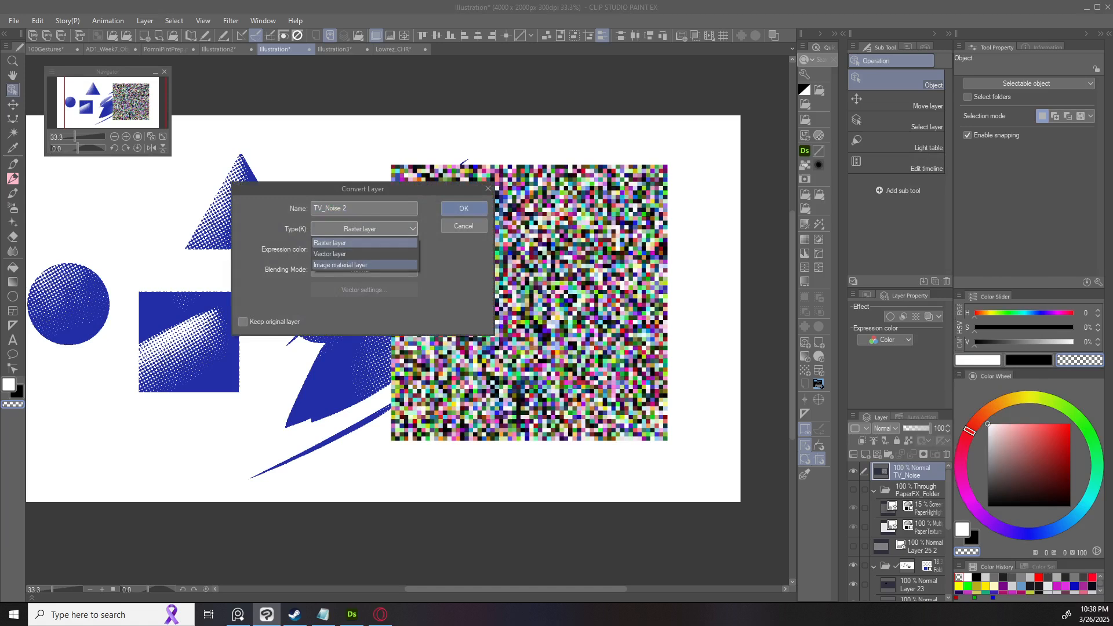
click(348, 265)
click(348, 268)
key(Escape)
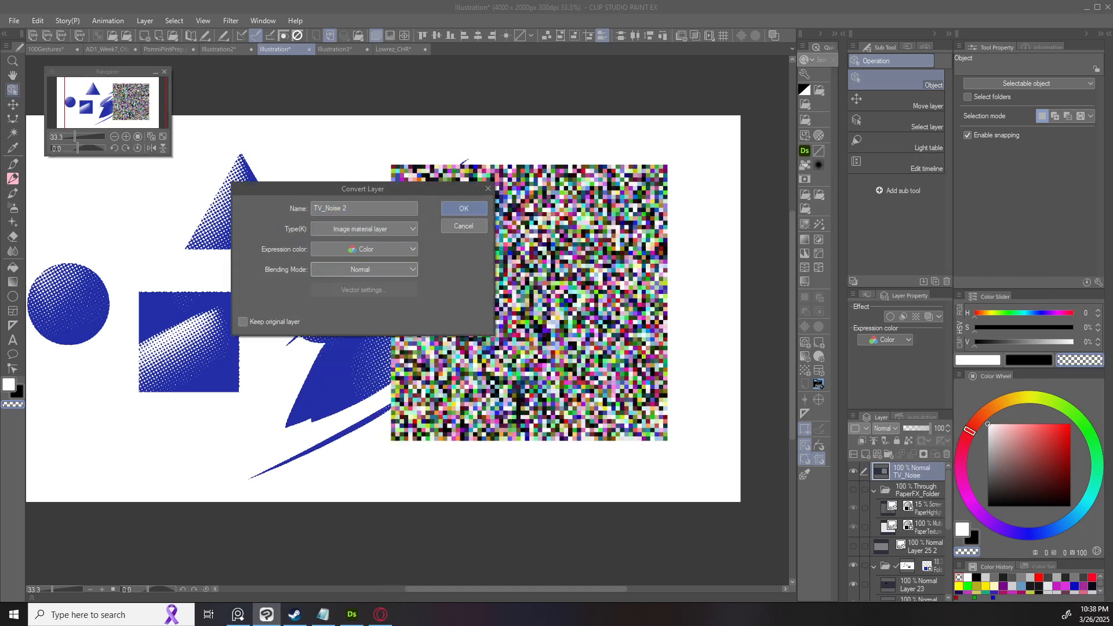
click(463, 208)
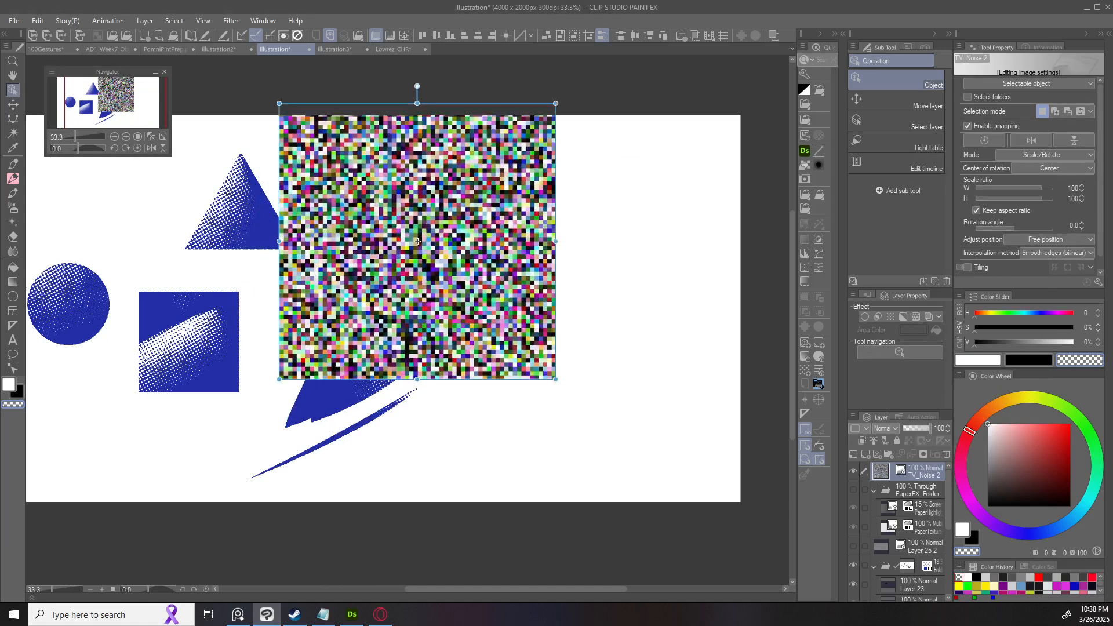
Move the TV_Noise 2 image down and to the right so it covers the right part of the blue brush strokes.
drag(336, 332, 507, 234)
scroll(565, 336, up, 2)
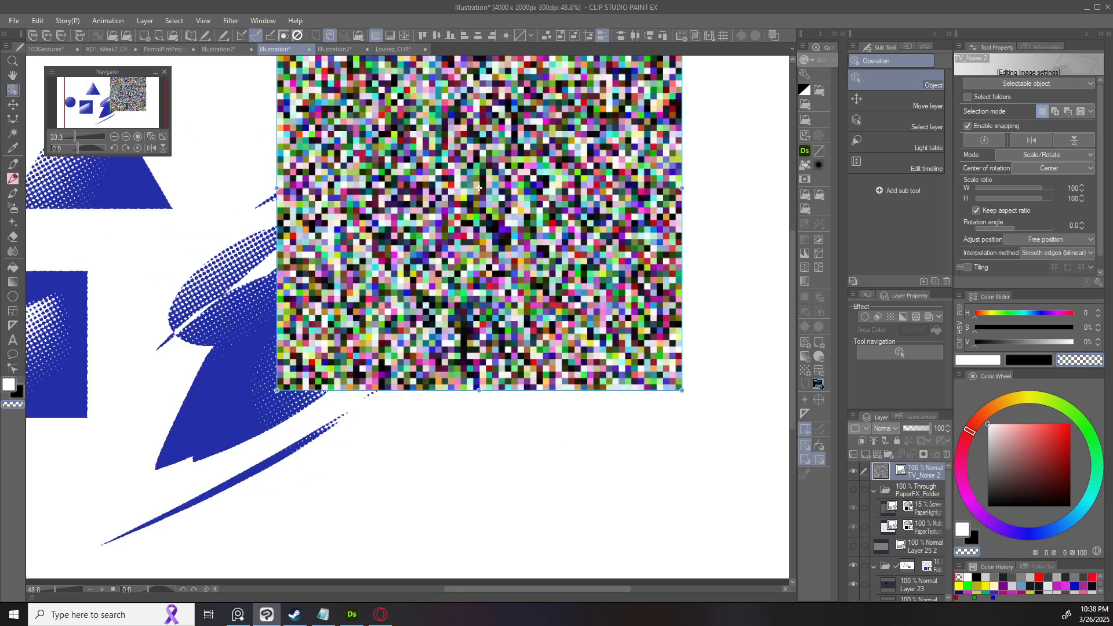
drag(565, 337, 545, 436)
drag(581, 371, 529, 465)
scroll(530, 464, down, 2)
mouse_move(445, 407)
mouse_down()
mouse_move(475, 387)
mouse_move(503, 336)
mouse_up()
Add a layer mask to TV_Noise 2 and brush away the lower-right part of the noise with transparent strokes.
key(b)
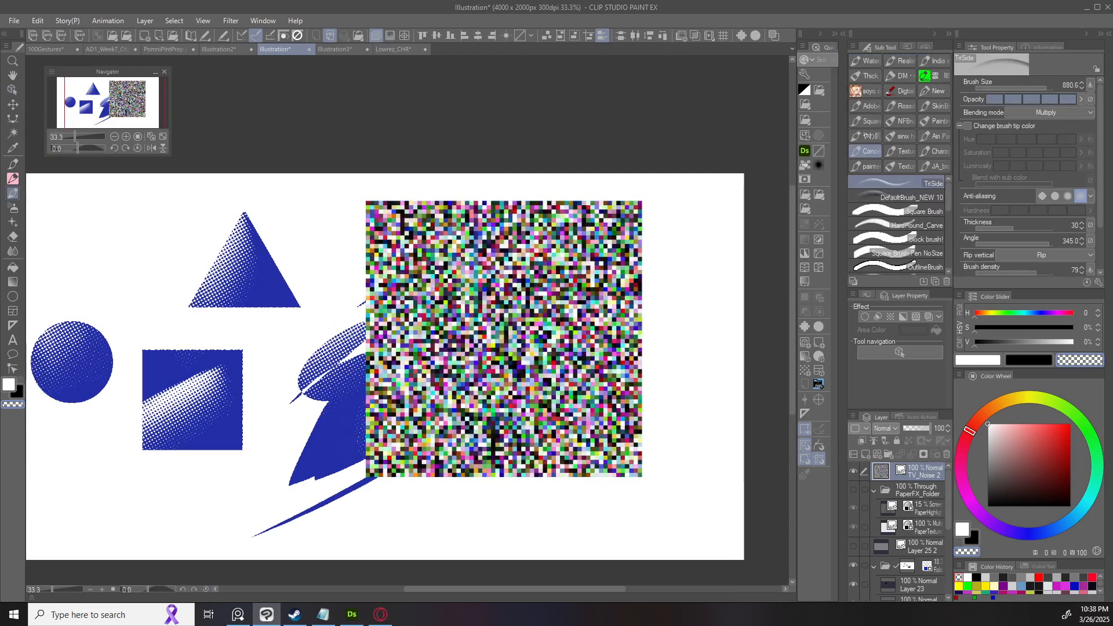
click(923, 454)
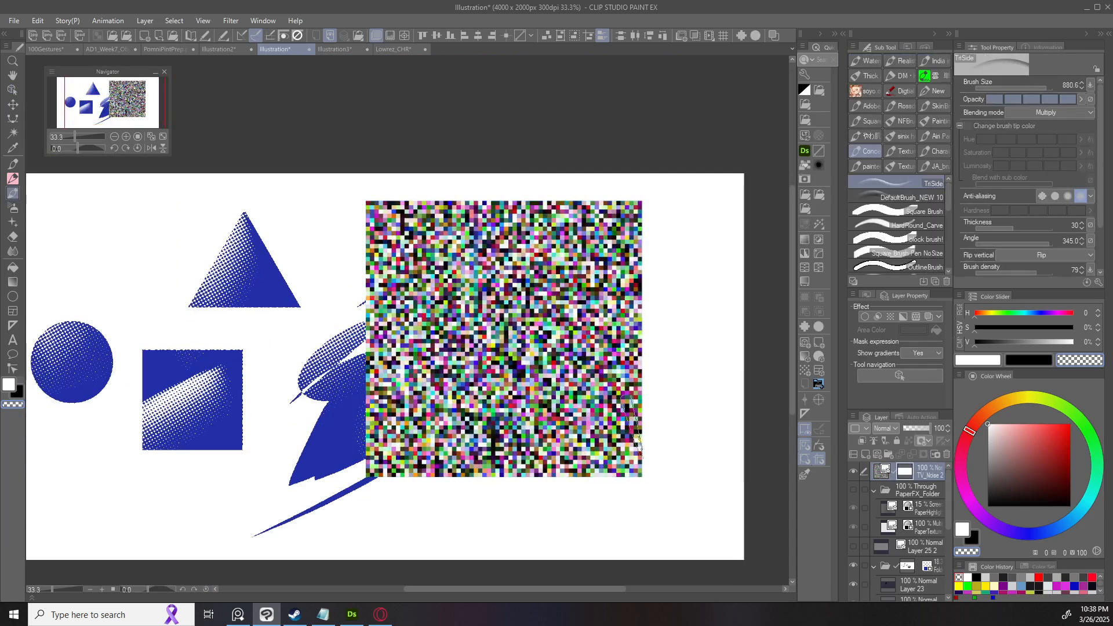
mouse_move(524, 437)
mouse_down()
mouse_move(688, 390)
mouse_move(538, 435)
mouse_move(511, 422)
mouse_move(547, 382)
mouse_up()
mouse_move(632, 327)
mouse_down()
mouse_move(510, 330)
mouse_move(568, 334)
mouse_move(556, 336)
mouse_up()
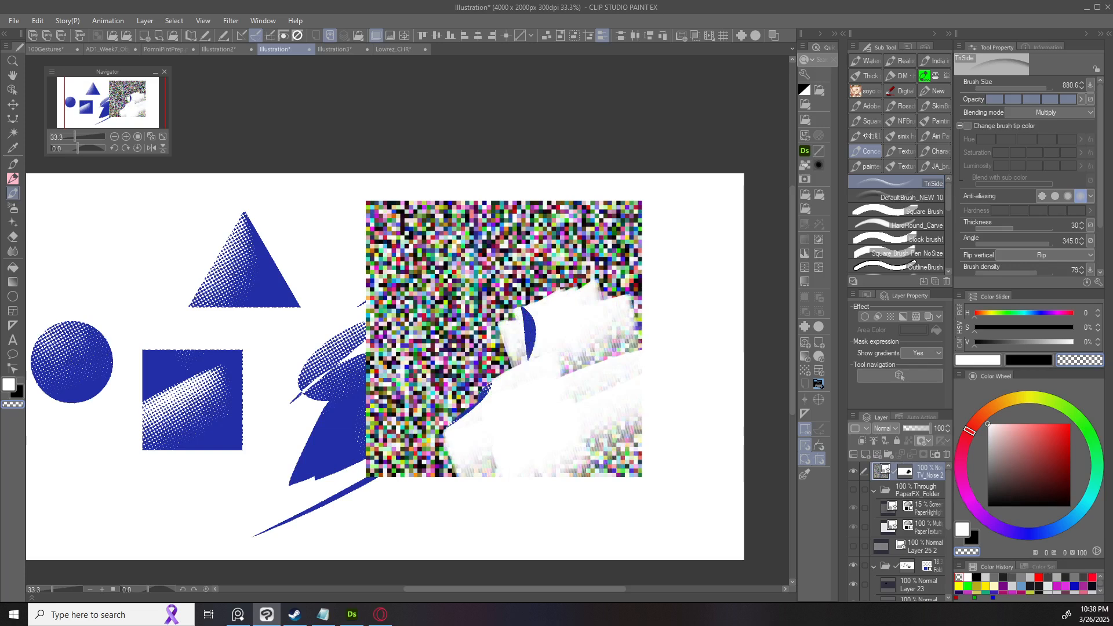
Return to the Object tool and delete the layer mask from TV_Noise 2.
key(o)
key(b)
key(o)
mouse_move(503, 338)
mouse_down()
mouse_move(348, 306)
mouse_move(555, 274)
mouse_move(629, 350)
mouse_move(470, 350)
mouse_move(569, 348)
mouse_move(450, 339)
mouse_move(570, 346)
mouse_move(405, 353)
mouse_move(503, 339)
mouse_up()
right_click(905, 471)
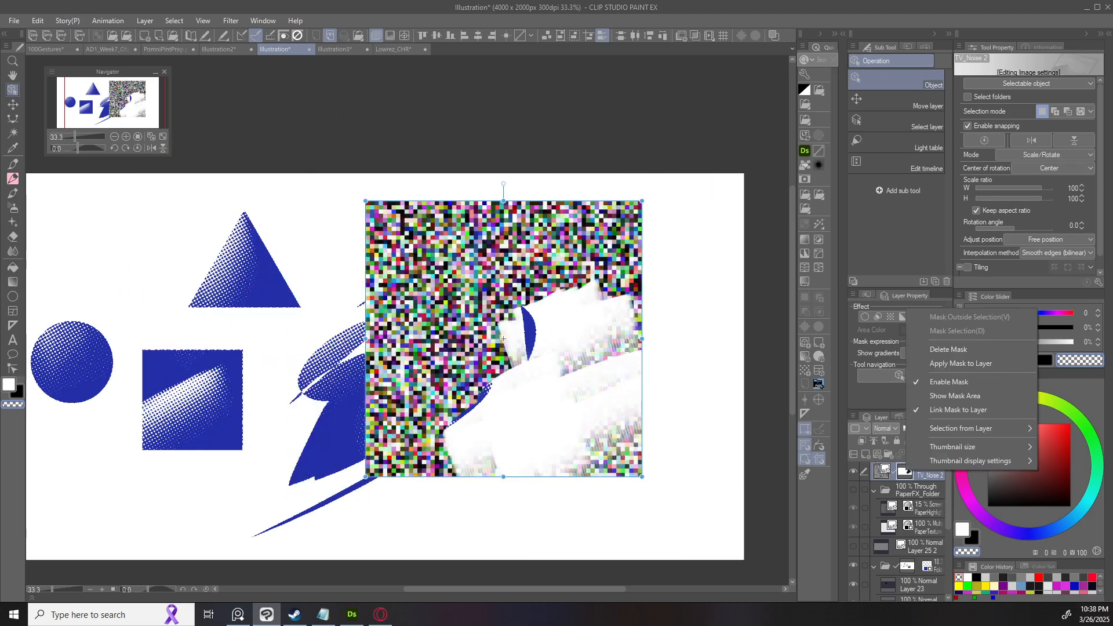
click(948, 349)
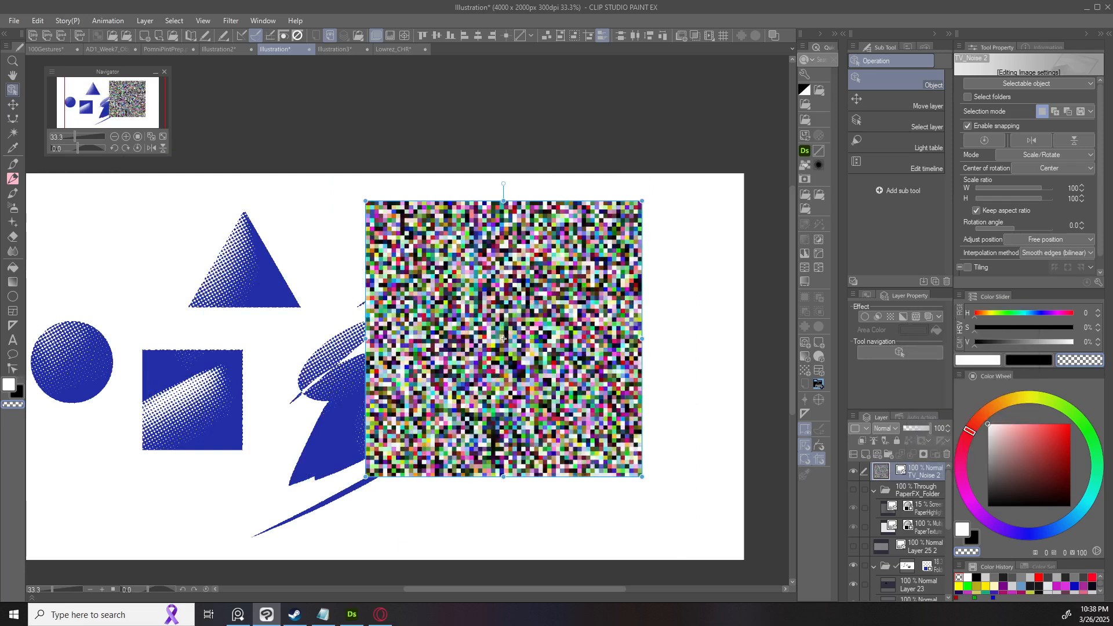
Turn on tiling for the TV_Noise 2 image and scale the tile down to 48%.
drag(504, 339, 450, 324)
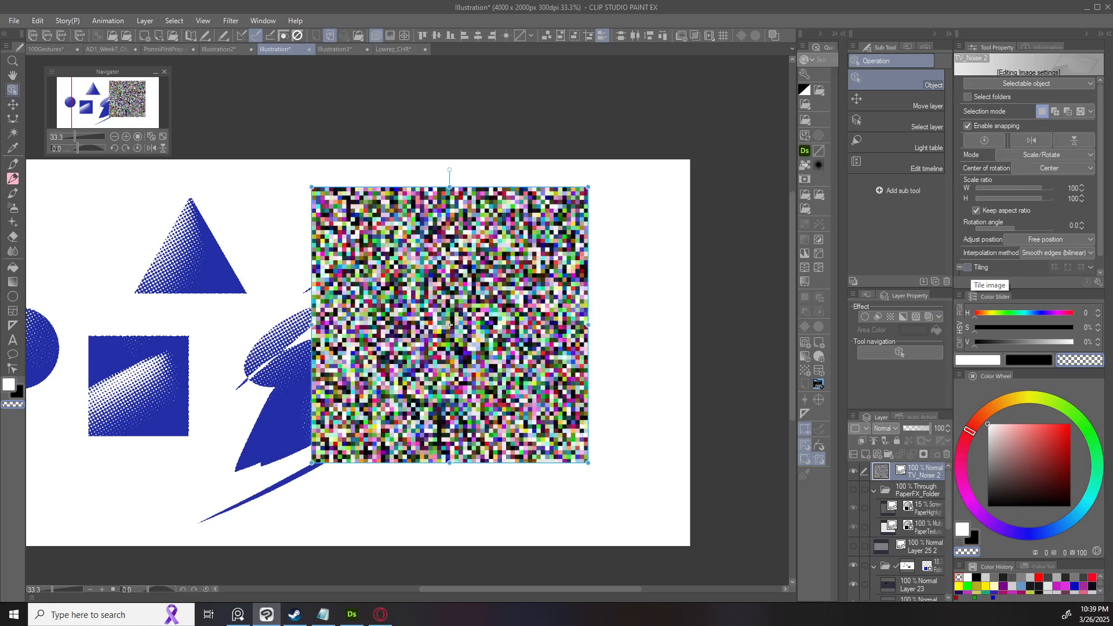
click(967, 268)
scroll(443, 335, down, 5)
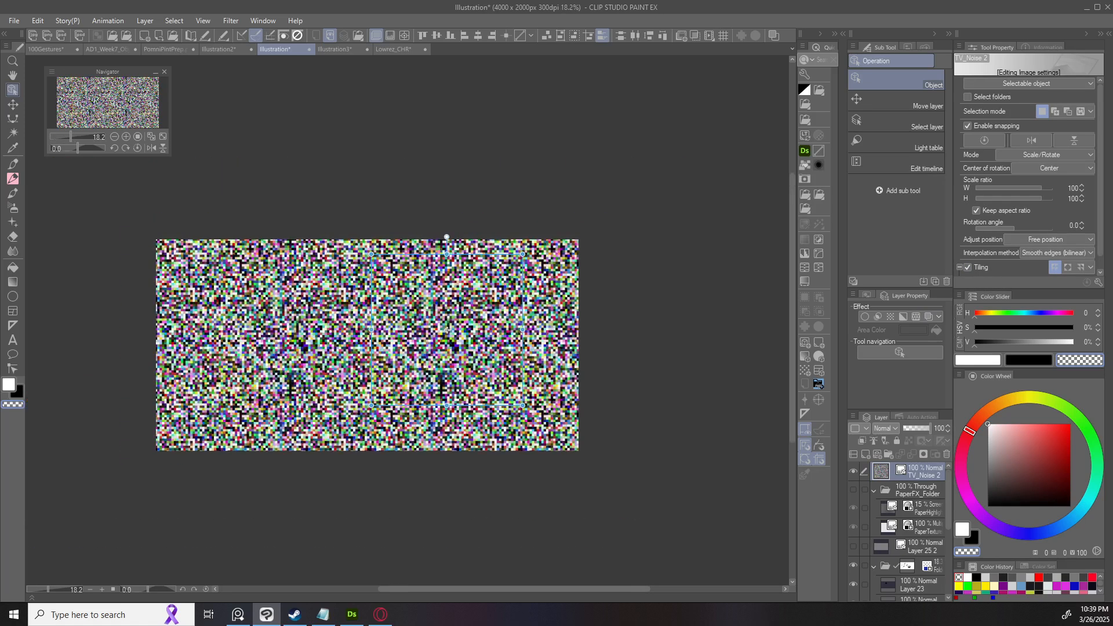
scroll(447, 329, up, 3)
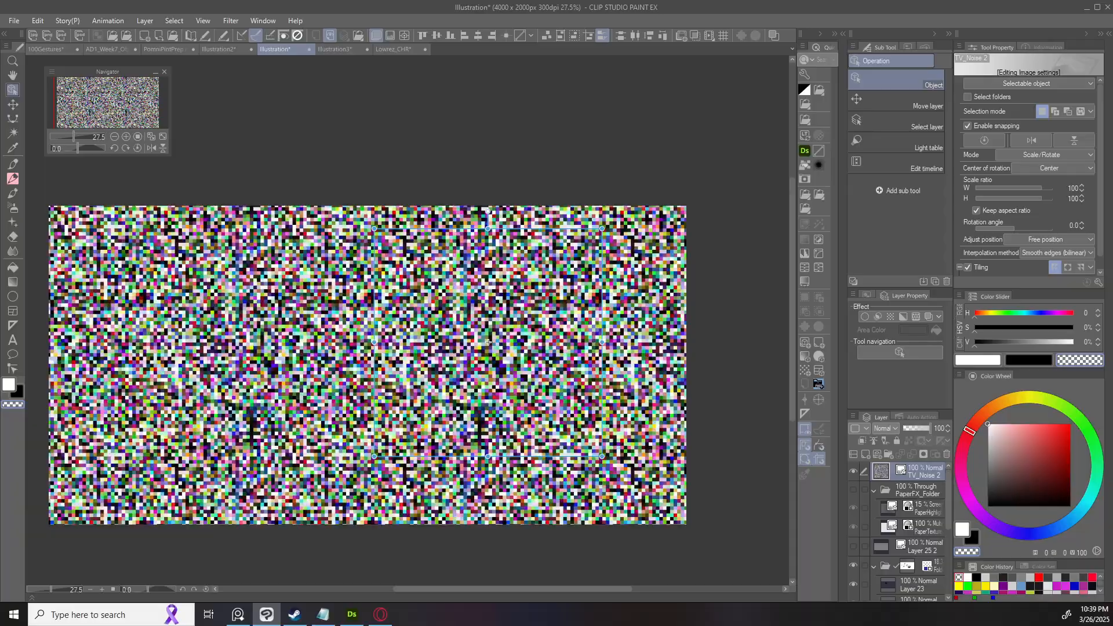
drag(374, 342, 492, 342)
scroll(533, 306, up, 2)
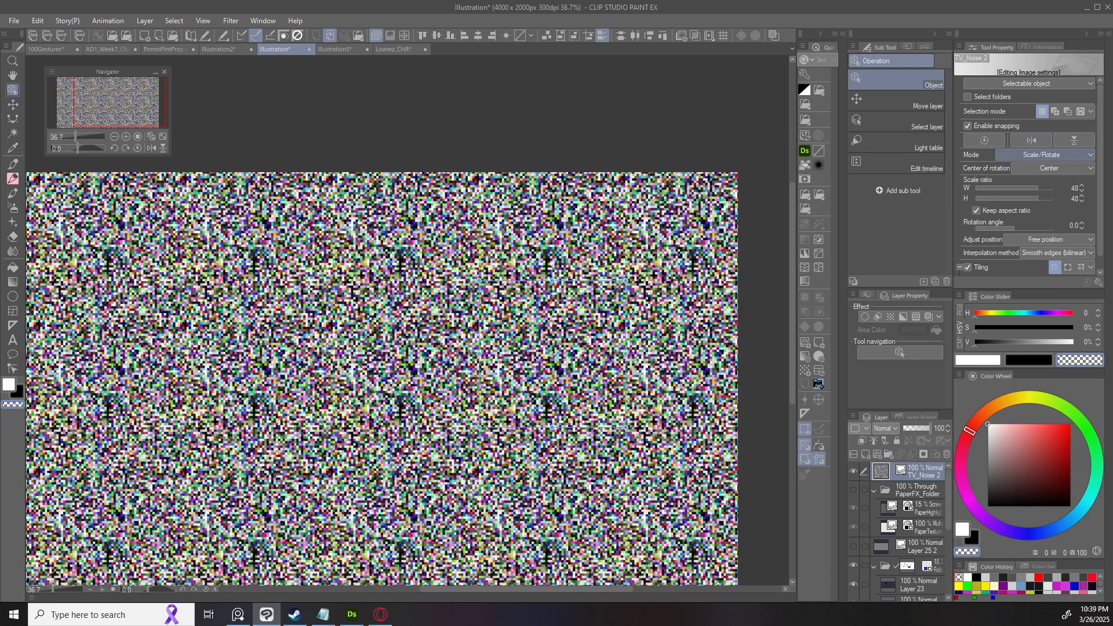
Try distorting the tiled noise in Free Transform mode by moving one corner of the tile.
click(1043, 154)
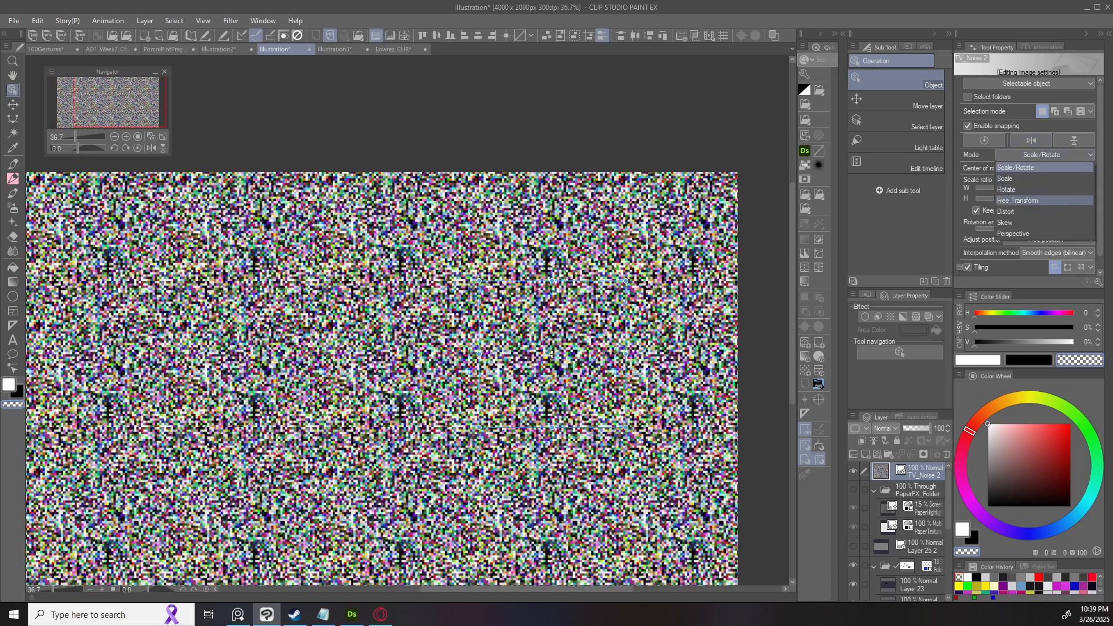
click(1016, 201)
drag(479, 427, 474, 361)
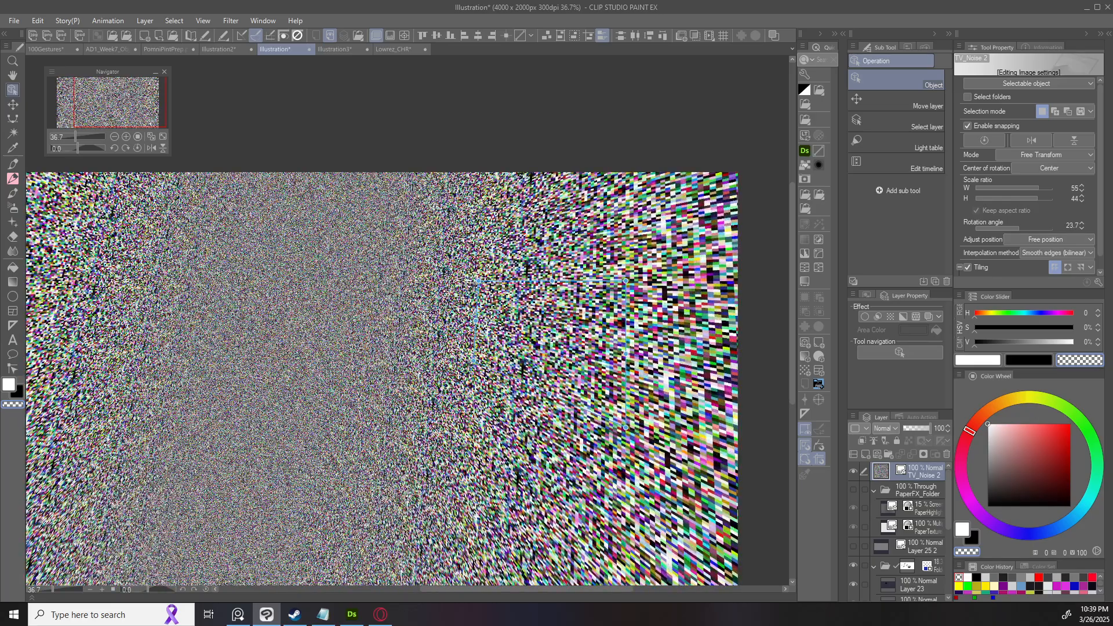
scroll(551, 337, down, 1)
scroll(540, 338, up, 1)
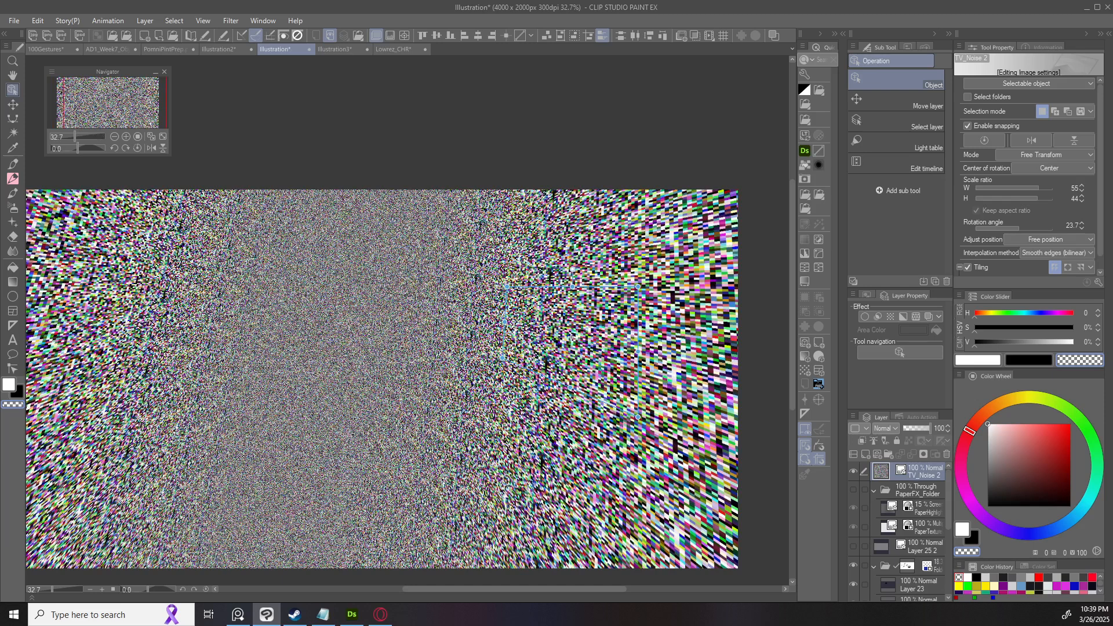
Undo the free transform distortion and set the transform mode back to Scale/Rotate.
key(ctrl+z)
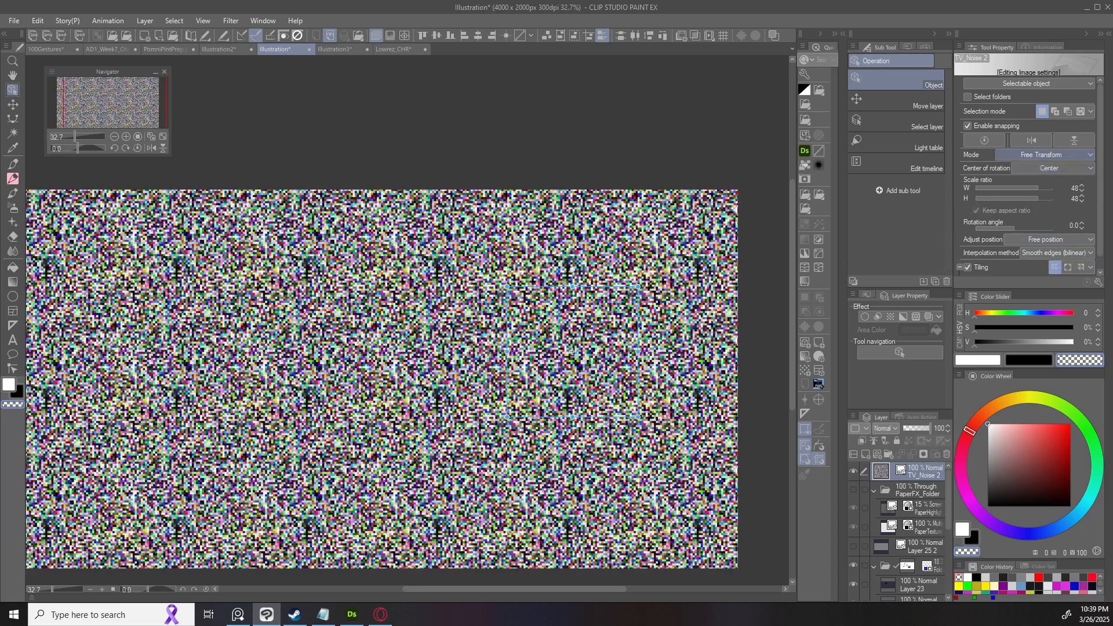
click(1015, 154)
click(1015, 179)
click(1027, 155)
click(1027, 167)
Set TV_Noise 2's blending mode to Overlay and scale its tile down to 19%.
click(885, 429)
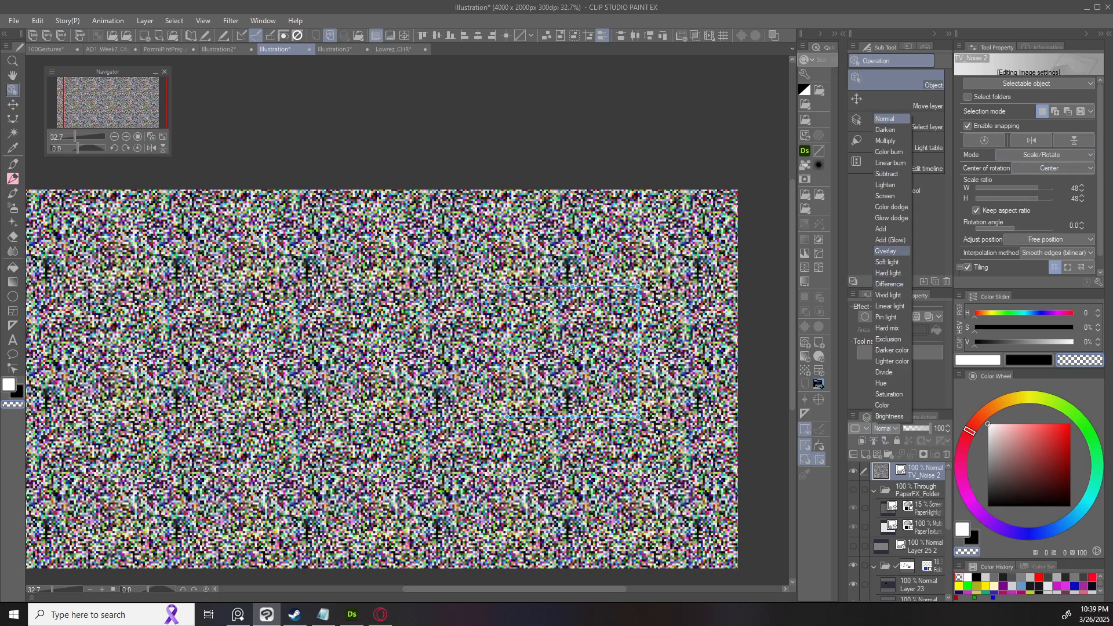
click(885, 251)
drag(437, 349, 347, 337)
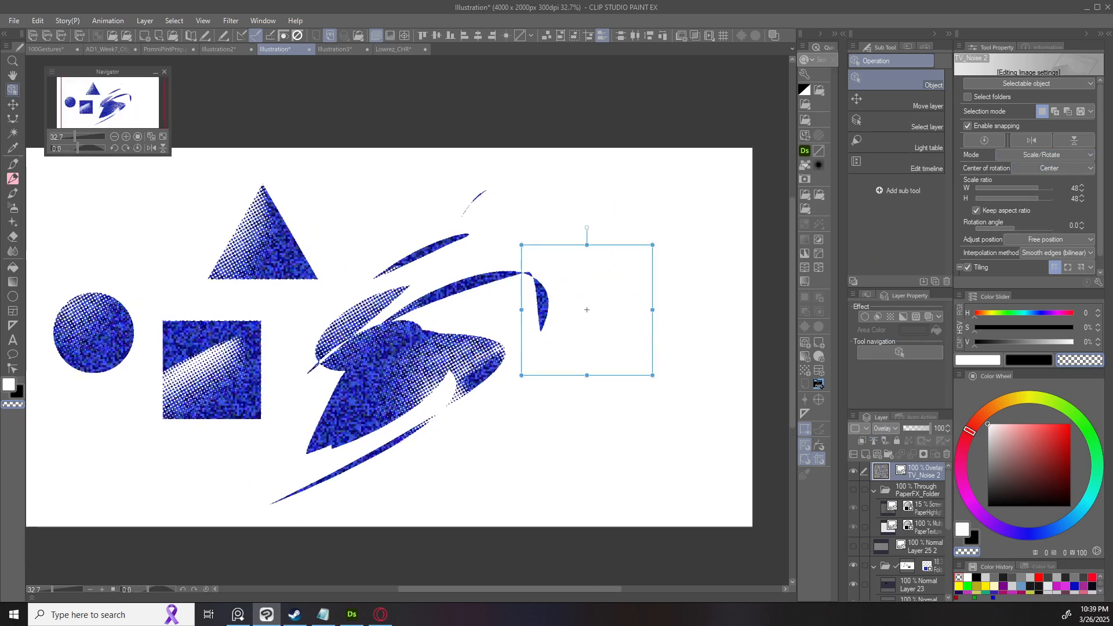
drag(521, 375, 601, 296)
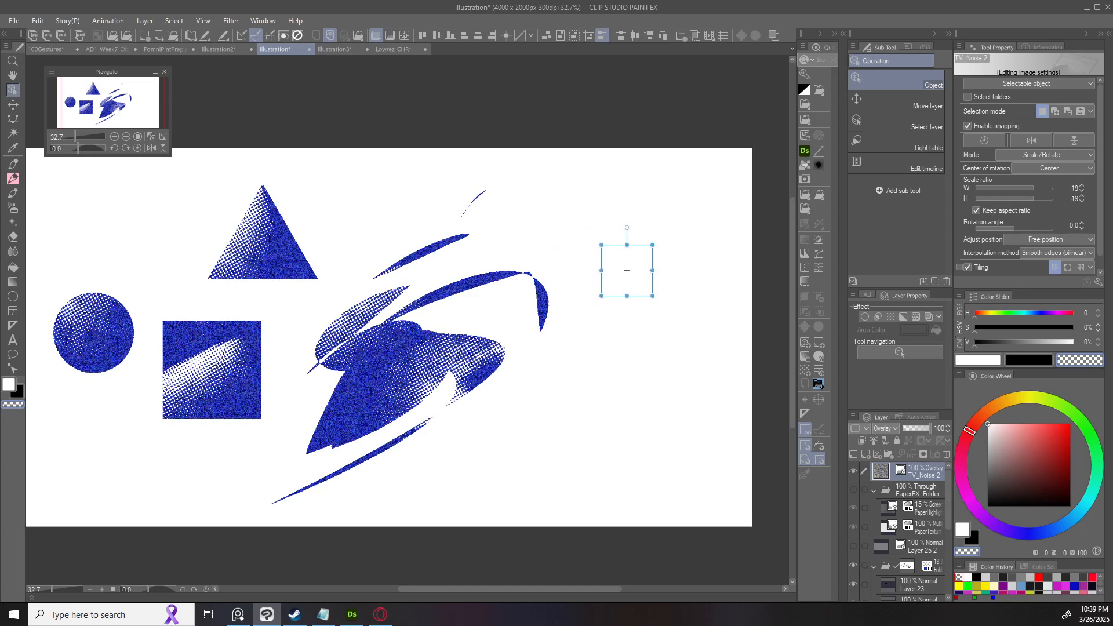
Try TV_Noise 2 at 47% and 19% opacity over the shapes, and restore it to 100%.
scroll(356, 398, up, 2)
click(912, 428)
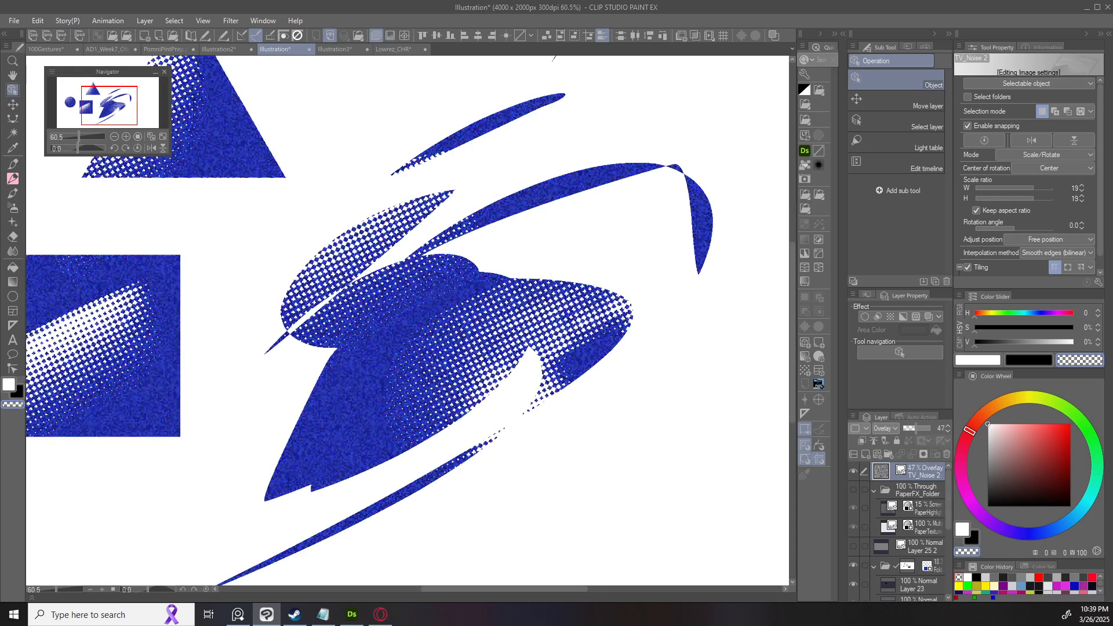
key(ctrl+minus)
click(909, 428)
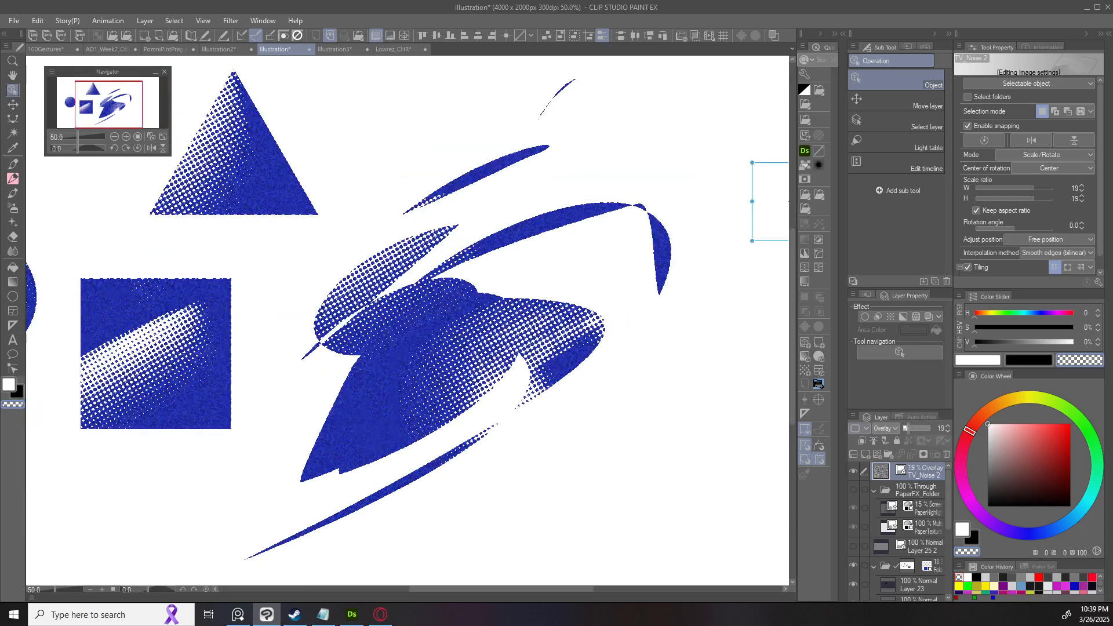
drag(909, 428, 930, 429)
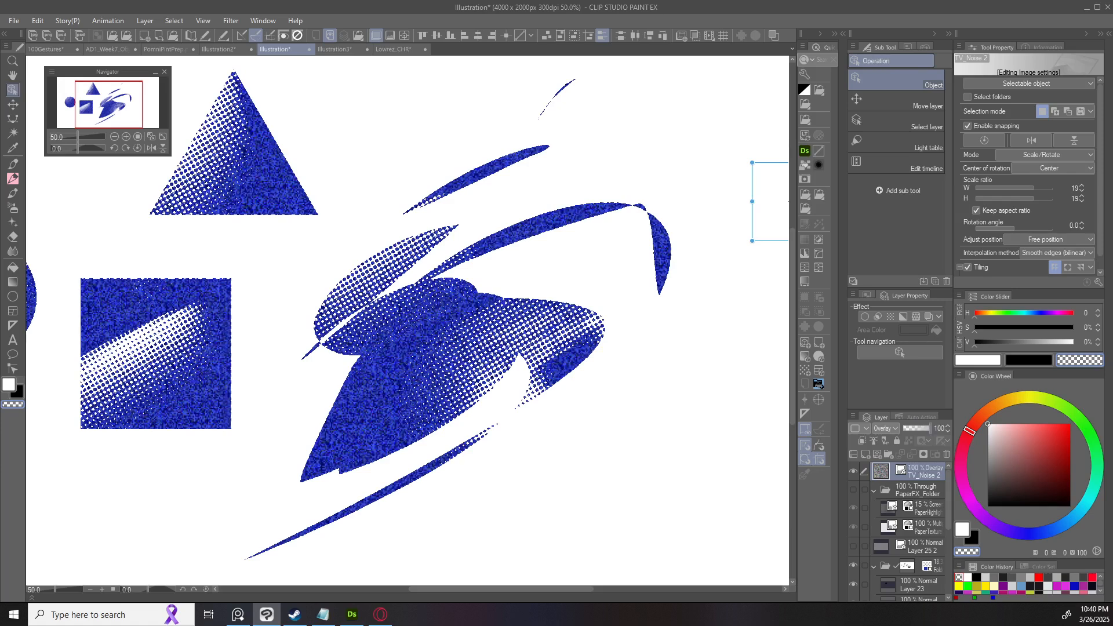
Hide the TV_Noise 2 layer and show PaperFX_Folder over the halftone artwork.
scroll(343, 449, down, 2)
drag(408, 342, 373, 346)
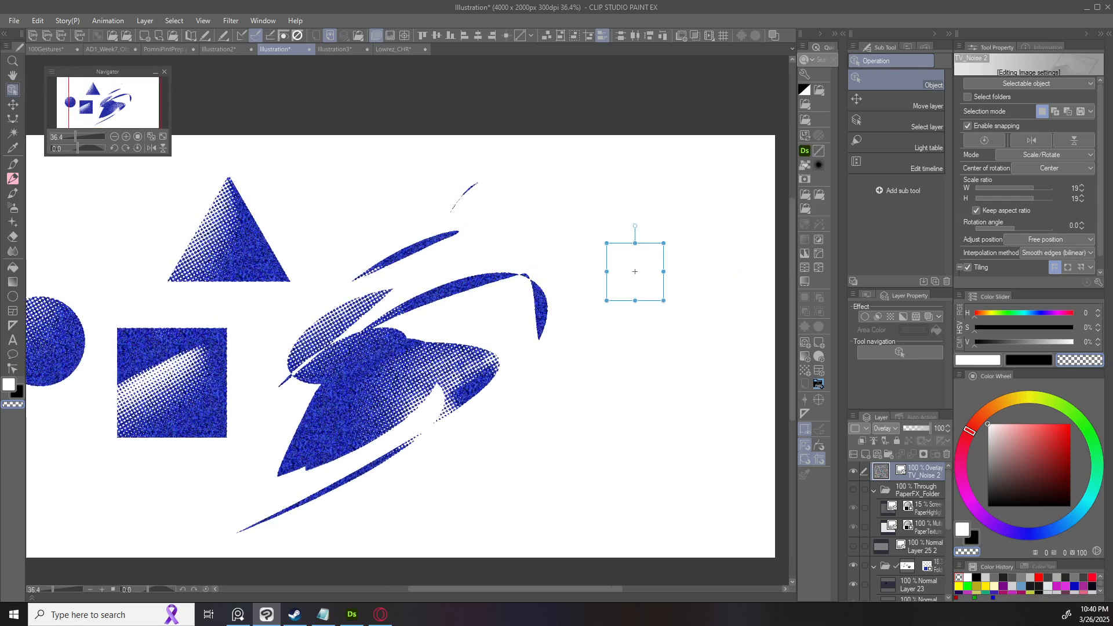
click(853, 471)
click(852, 490)
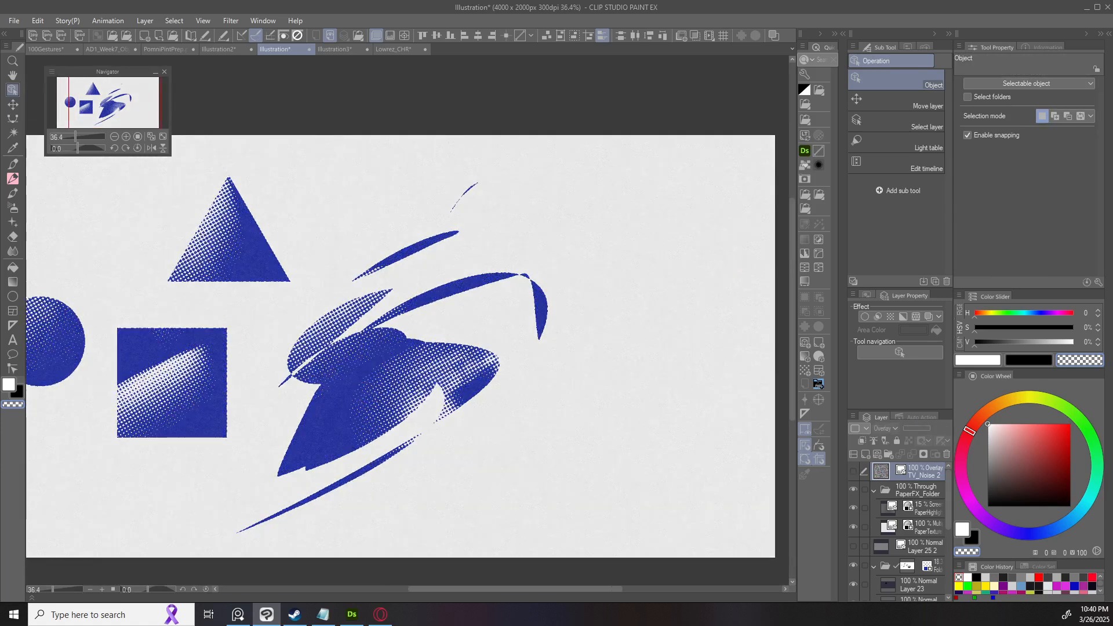
Scale the PaperHighlight texture in PaperFX_Folder down to 46% and raise its opacity to 100%.
scroll(635, 405, down, 2)
click(922, 507)
drag(694, 295, 475, 437)
scroll(545, 354, down, 2)
drag(378, 343, 390, 353)
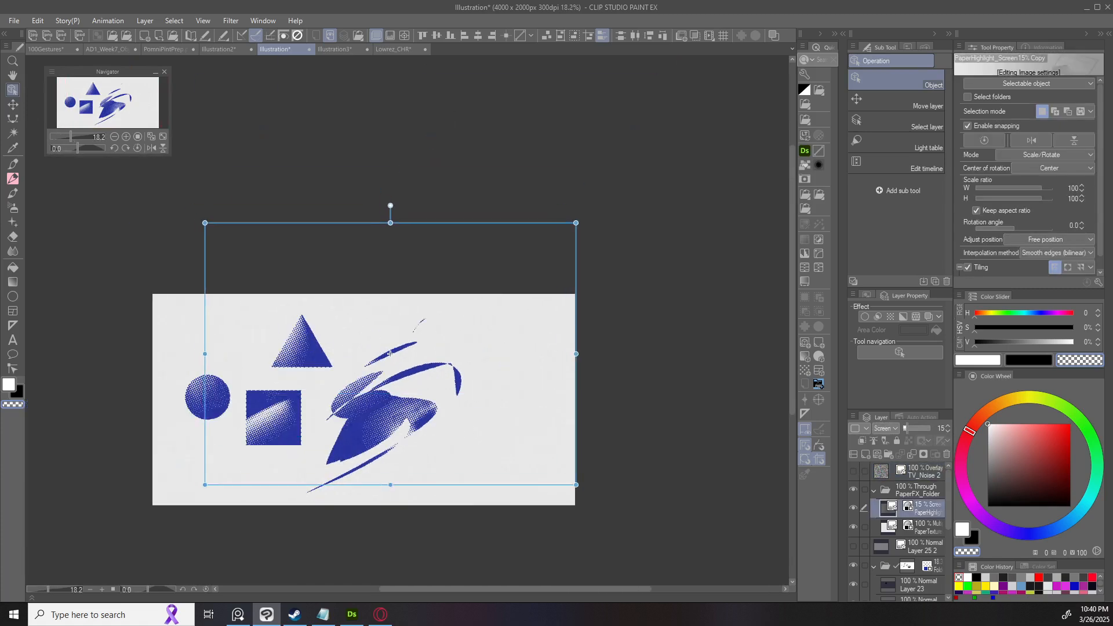
drag(576, 222, 375, 364)
scroll(350, 423, up, 2)
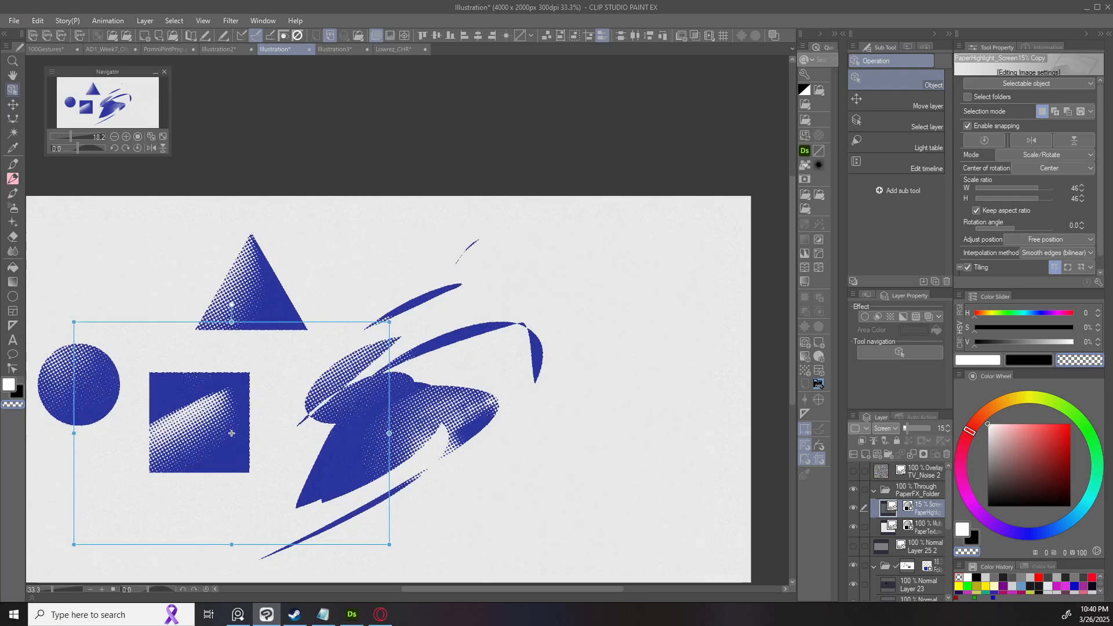
click(929, 429)
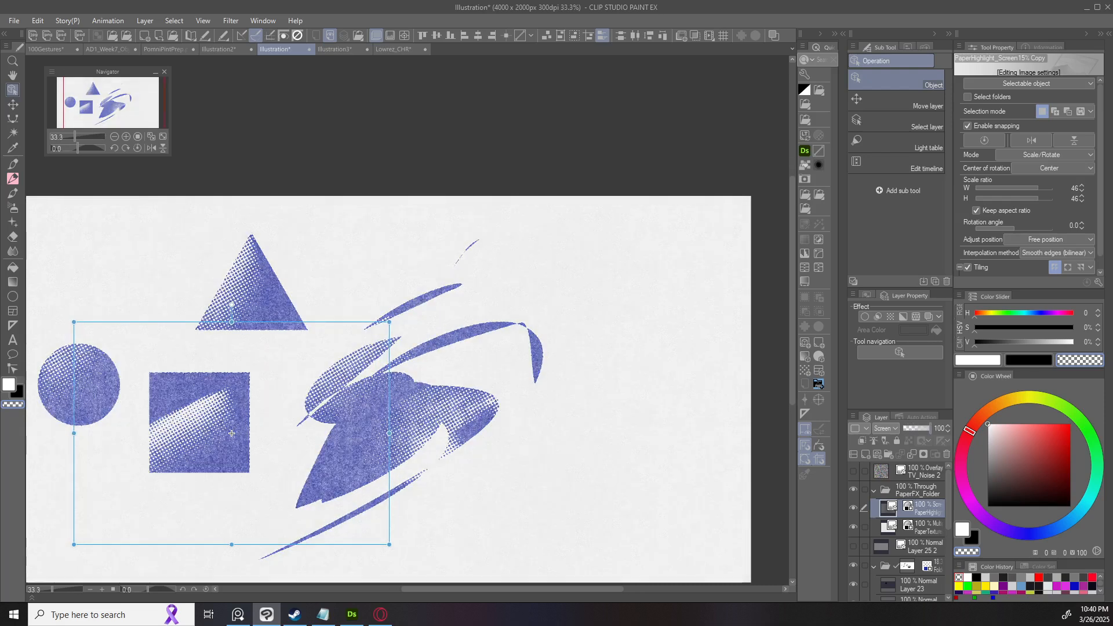
Hide the PaperHighlight layer and toggle PaperTextureBase off and on to examine its effect on the canvas.
click(852, 508)
click(922, 527)
drag(579, 186, 294, 339)
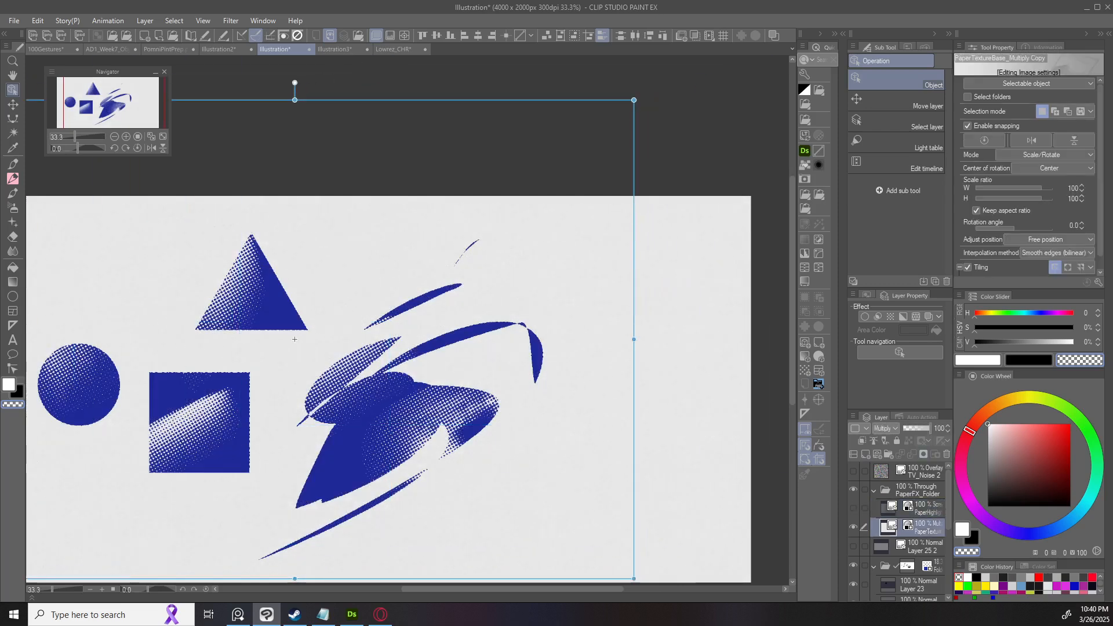
key(Return)
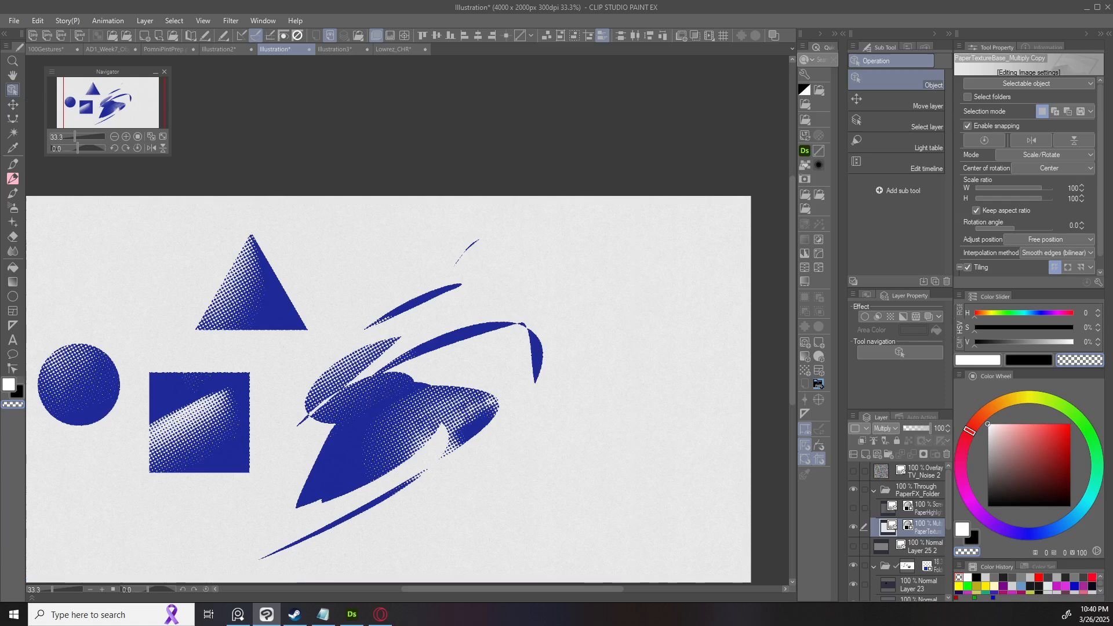
click(853, 527)
click(853, 527)
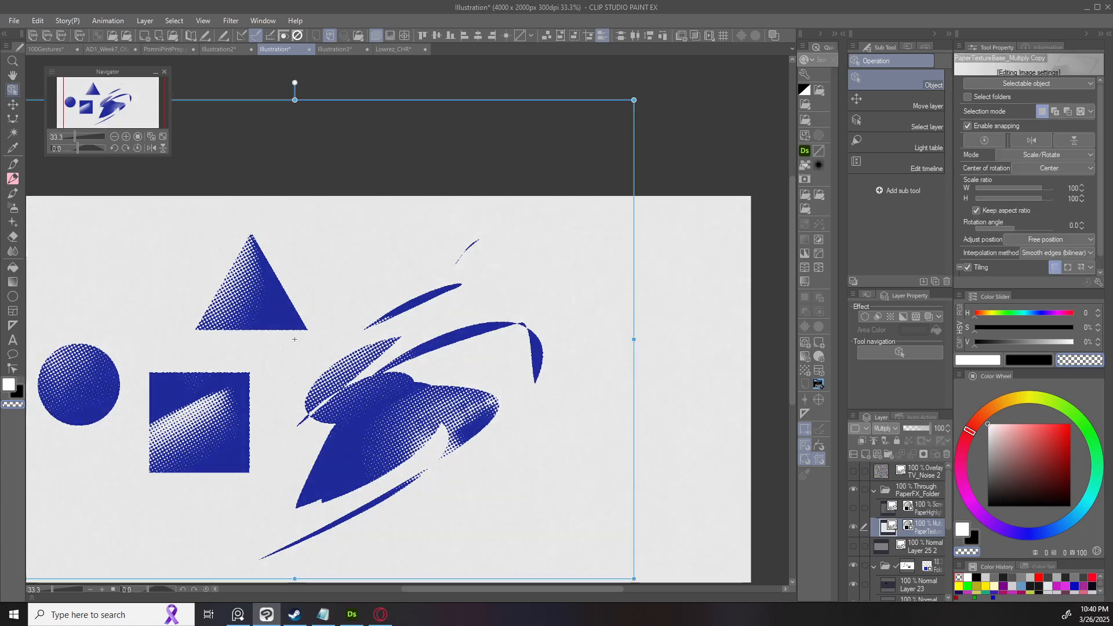
Hide the halftone artwork folder, examine the bare paper texture up close, and show the artwork again.
click(853, 565)
scroll(530, 426, up, 3)
scroll(545, 415, up, 6)
scroll(545, 415, down, 9)
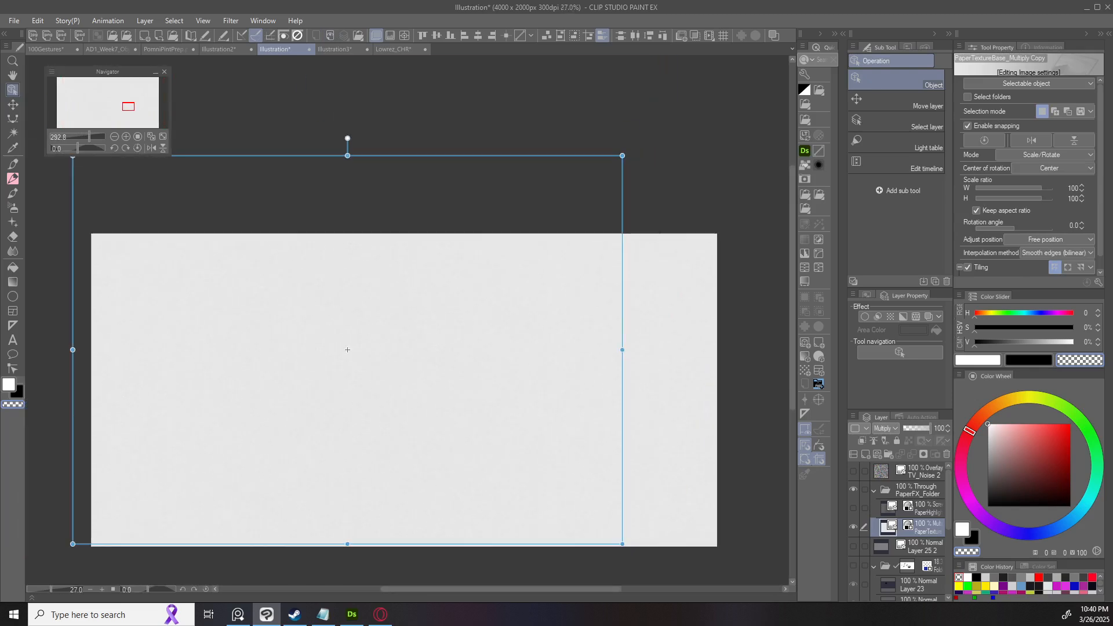
click(852, 566)
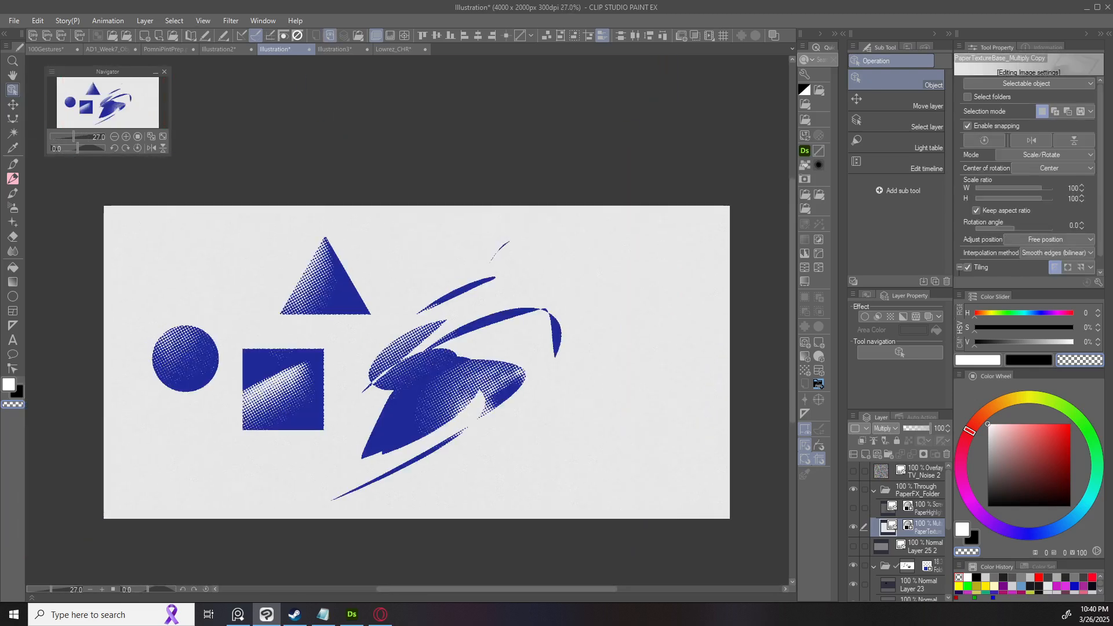
Scale the PaperTextureBase tile in PaperFX_Folder down to 57%, and shrink it a little further.
drag(717, 383, 724, 371)
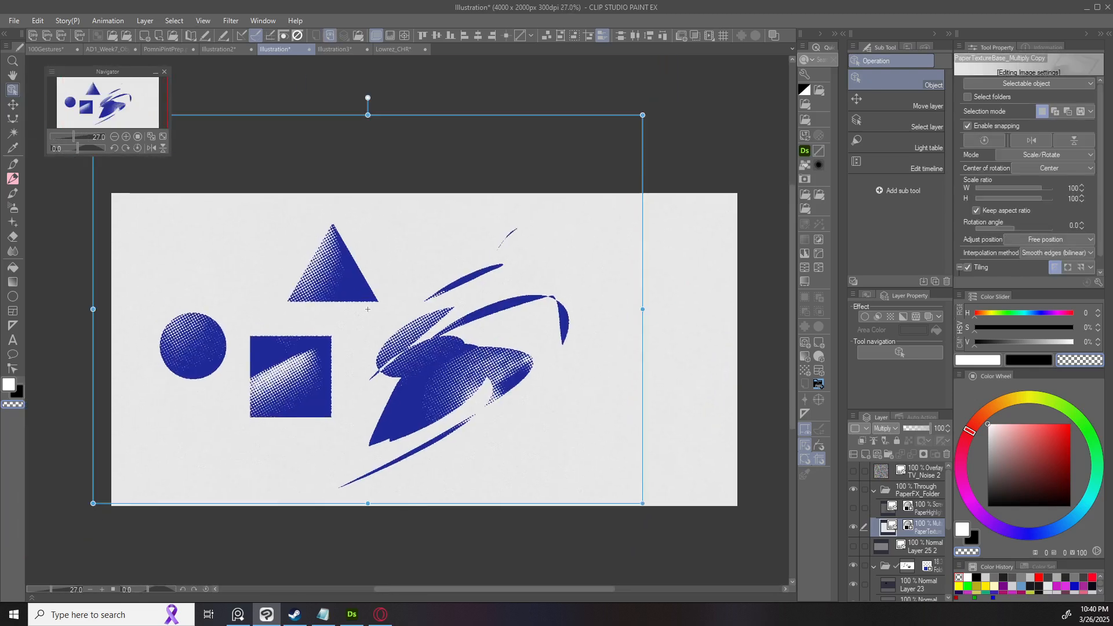
drag(642, 115, 405, 282)
scroll(375, 393, up, 2)
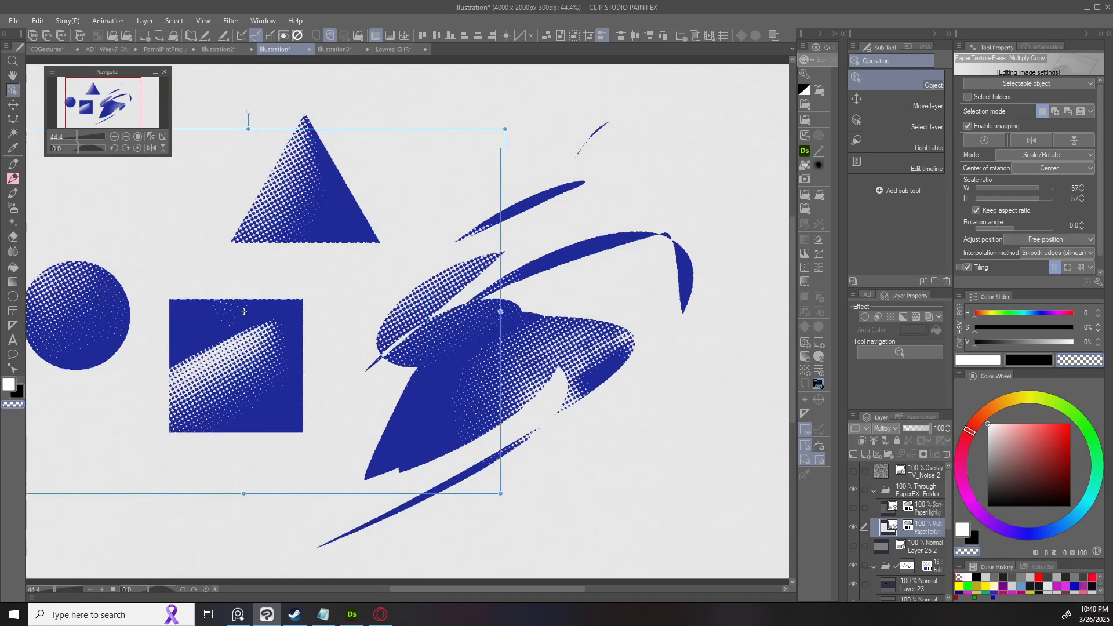
drag(262, 309, 203, 267)
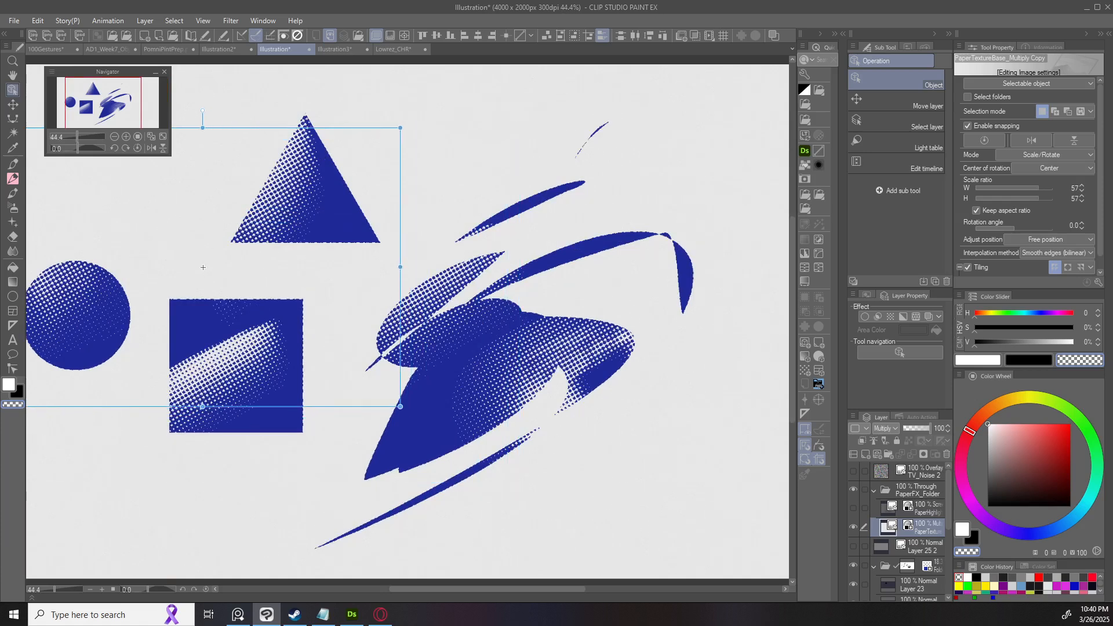
Show the PaperHighlight layer again and scale its texture tile down to 29%.
click(916, 508)
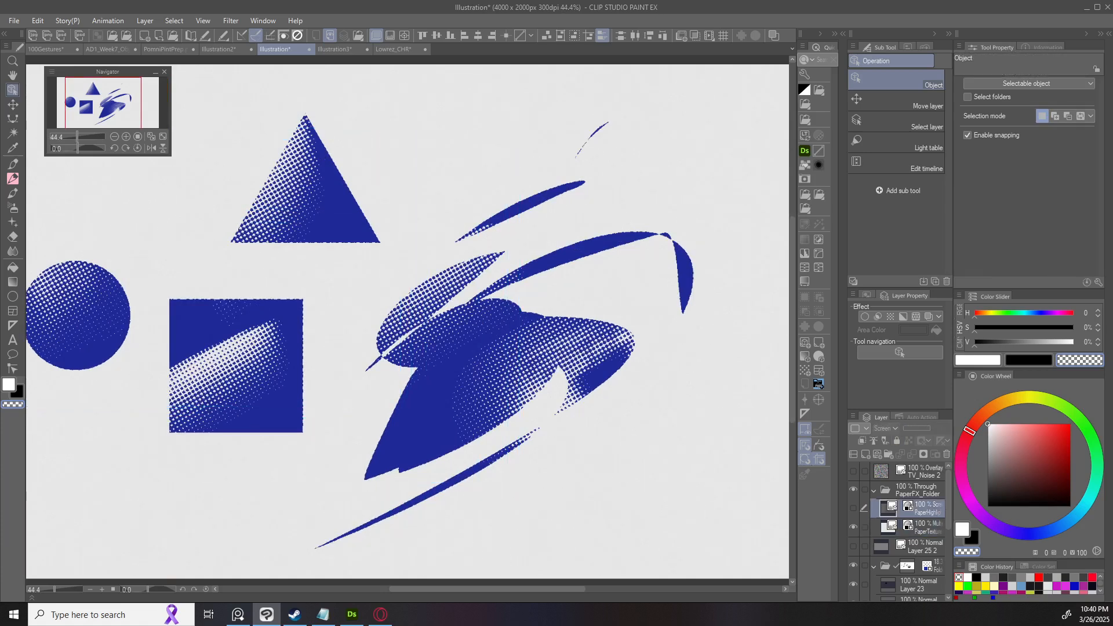
key(ctrl+t)
scroll(373, 366, down, 2)
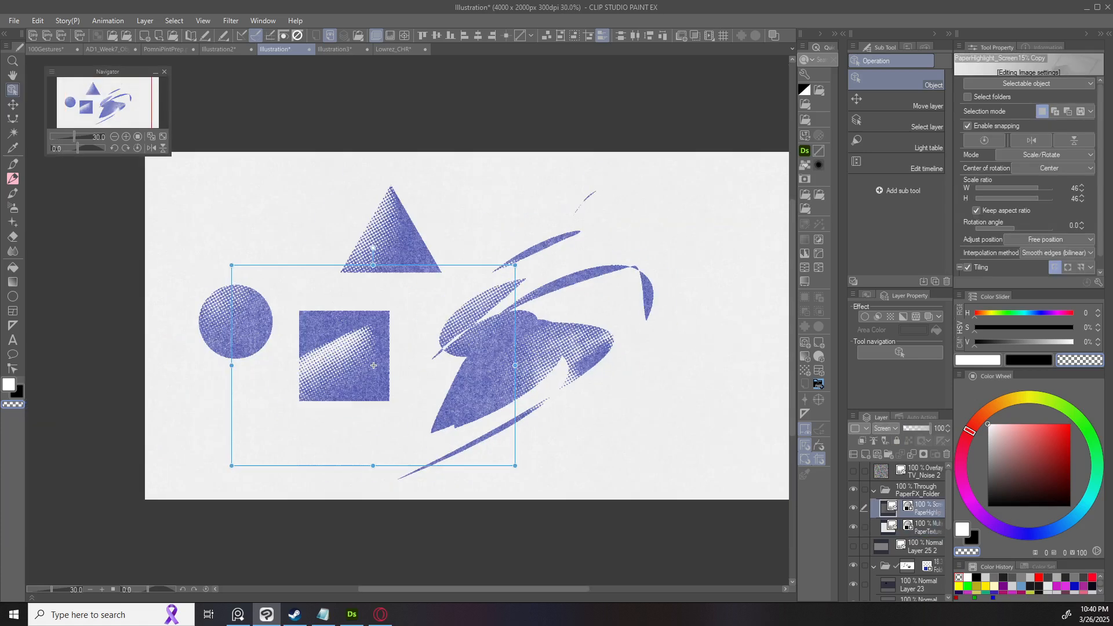
drag(516, 266, 408, 340)
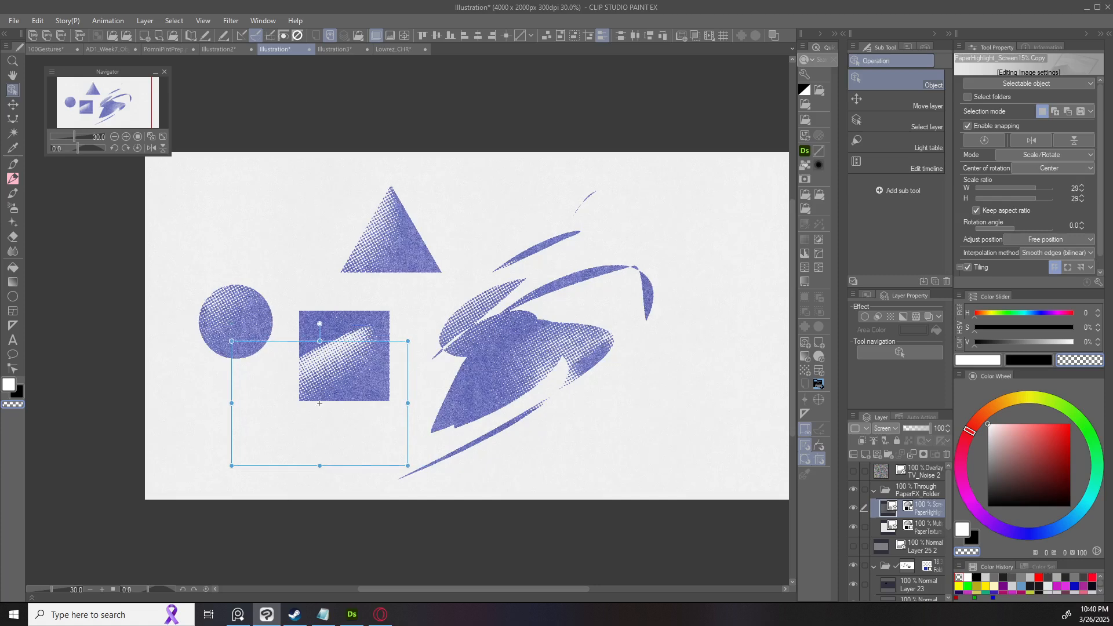
Lower PaperHighlight's opacity to 57% and rotate its texture tile counterclockwise.
click(914, 428)
click(918, 428)
drag(475, 362, 370, 380)
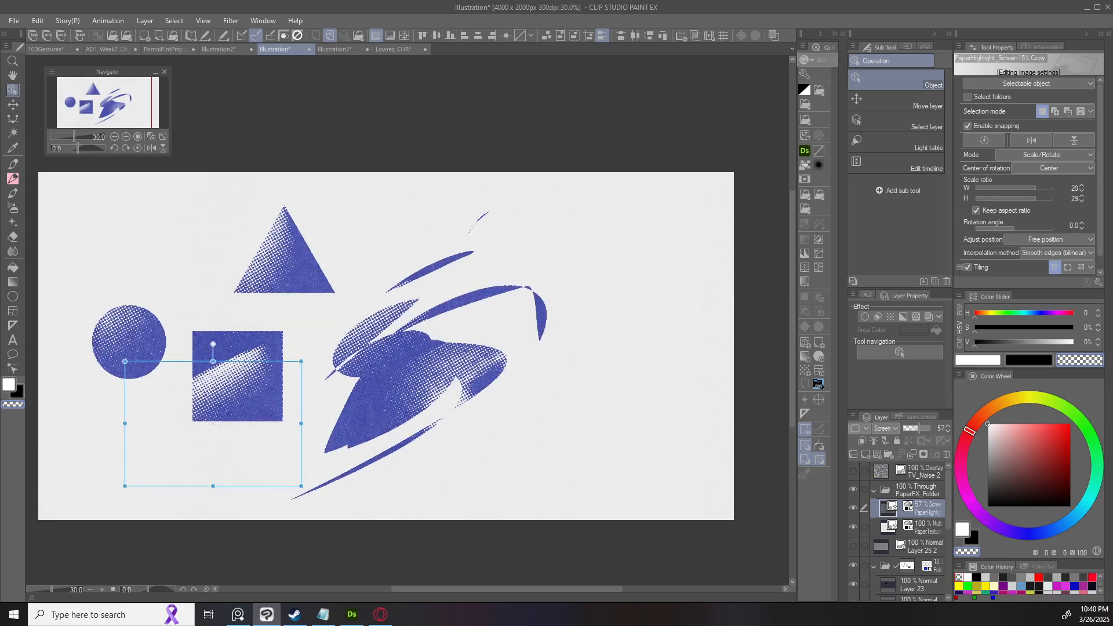
scroll(369, 380, up, 2)
drag(296, 390, 352, 356)
scroll(351, 355, up, 2)
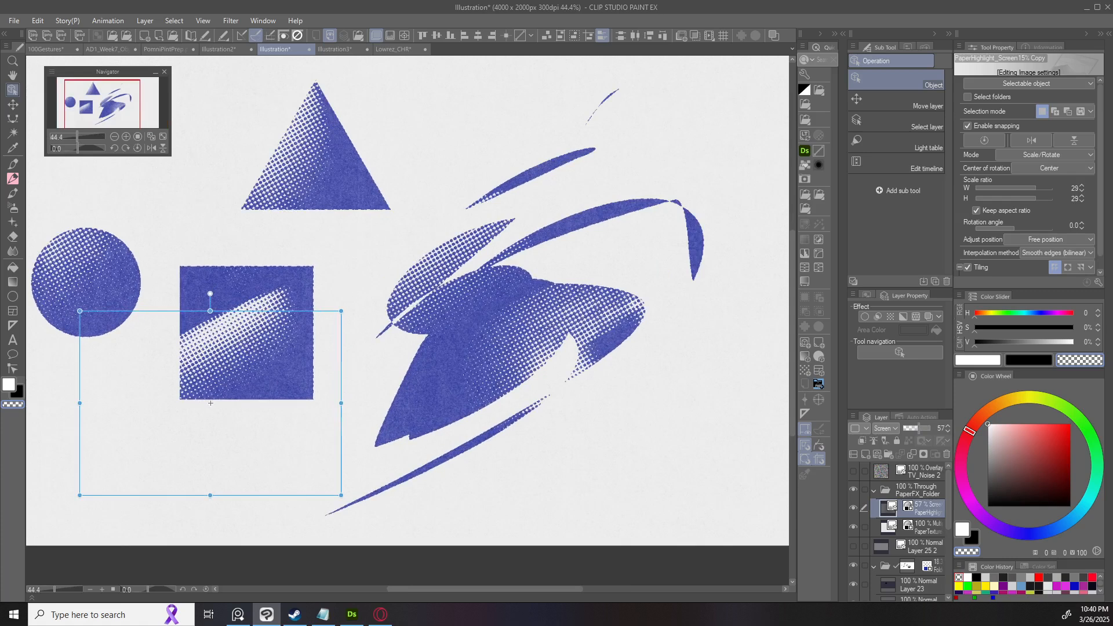
drag(210, 294, 121, 337)
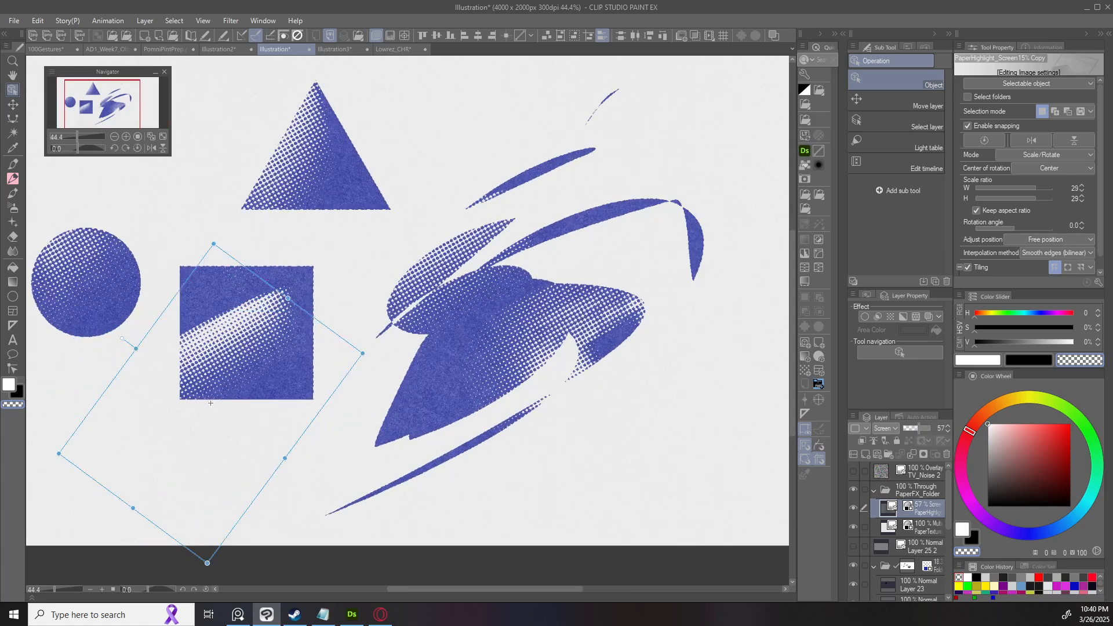
key(Return)
Try a lower opacity on PaperFX_Folder, restore it to 100%, and add a layer mask to the folder.
scroll(210, 403, down, 5)
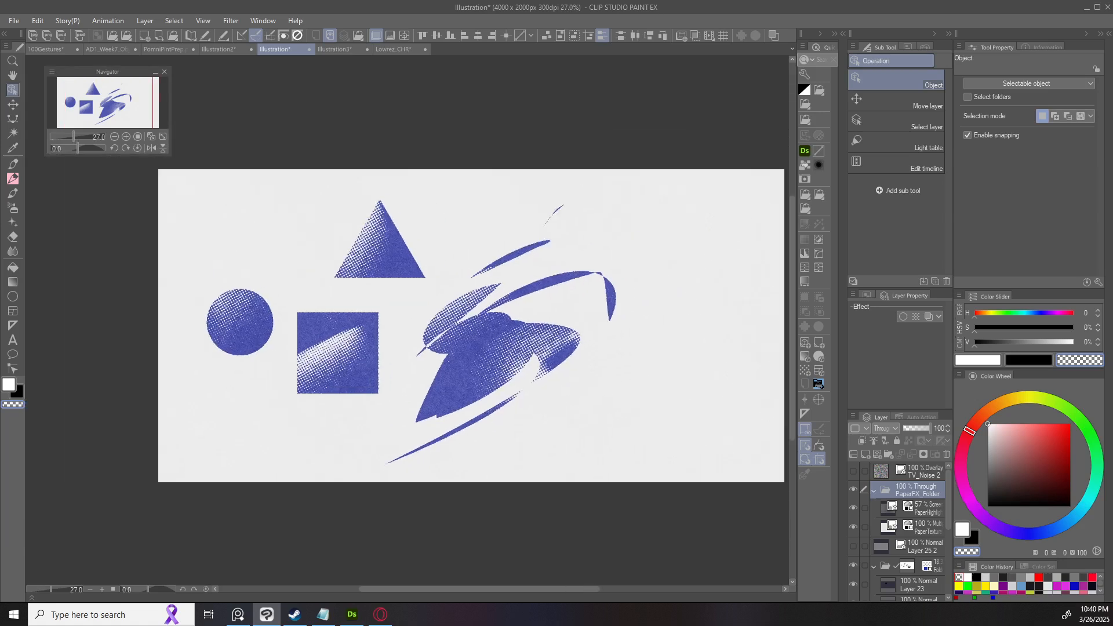
scroll(545, 360, up, 2)
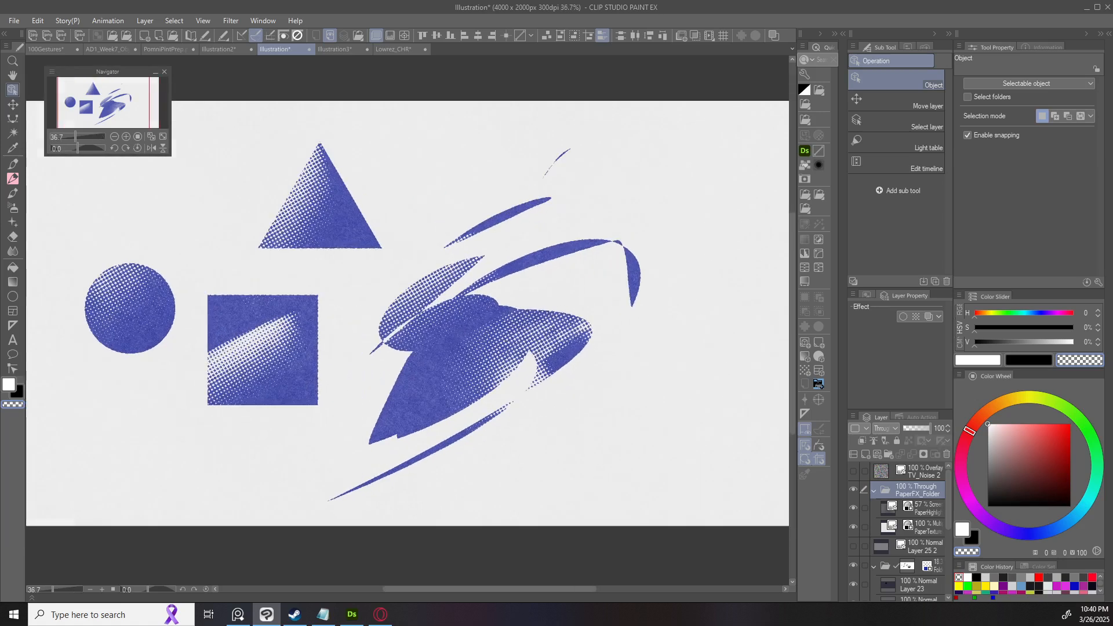
click(914, 428)
drag(914, 429, 931, 428)
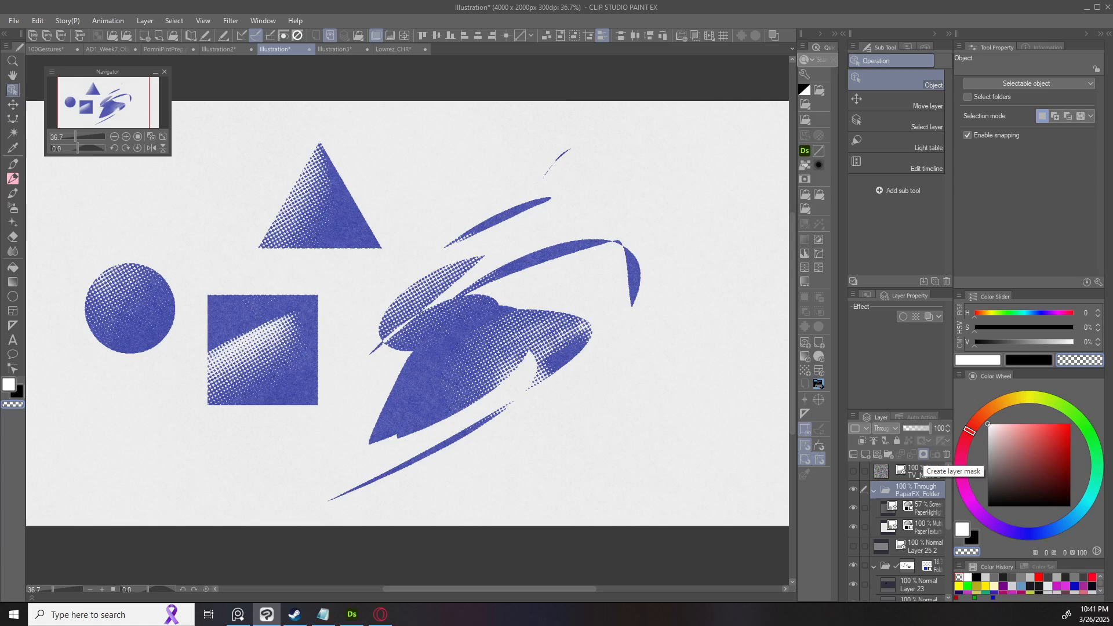
click(923, 454)
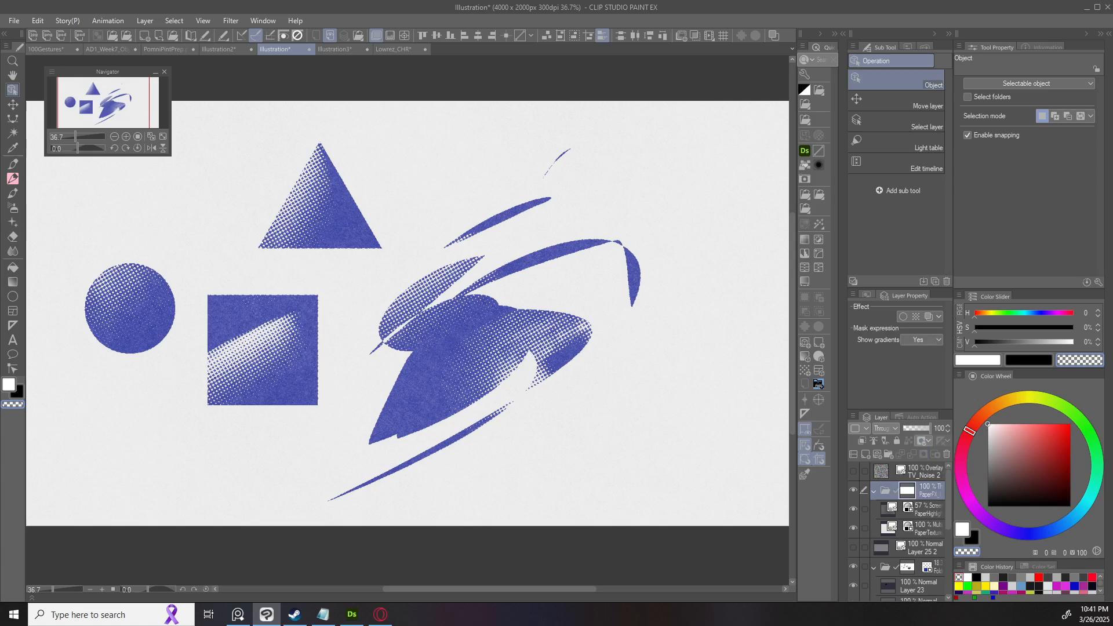
Try TriSide brush strokes on the PaperFX_Folder mask in the empty area beside the shapes, and undo them.
key(b)
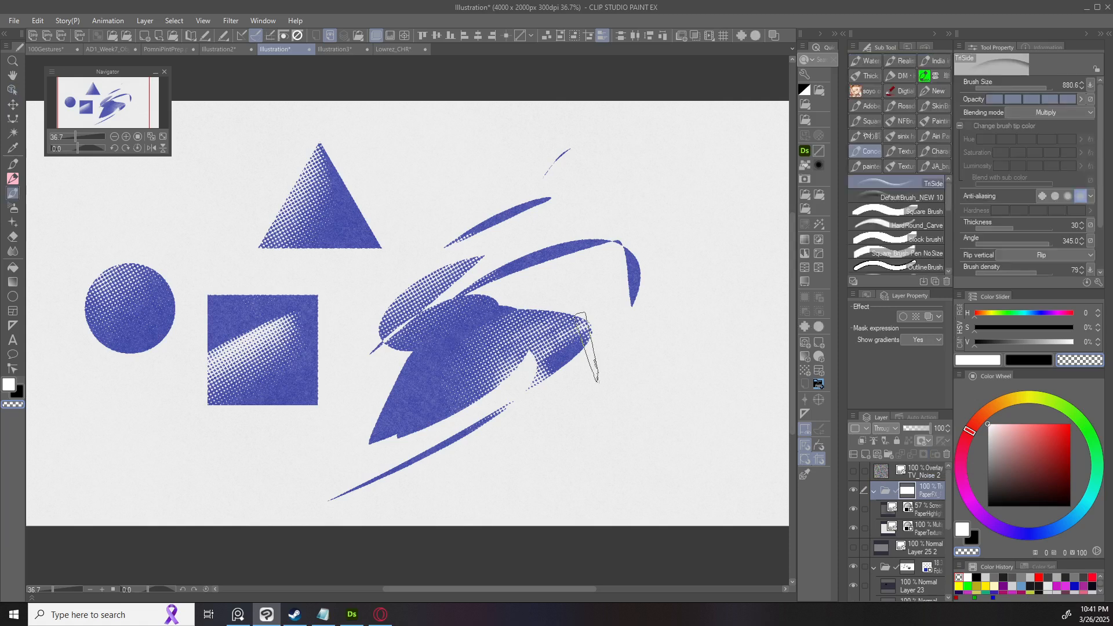
click(662, 410)
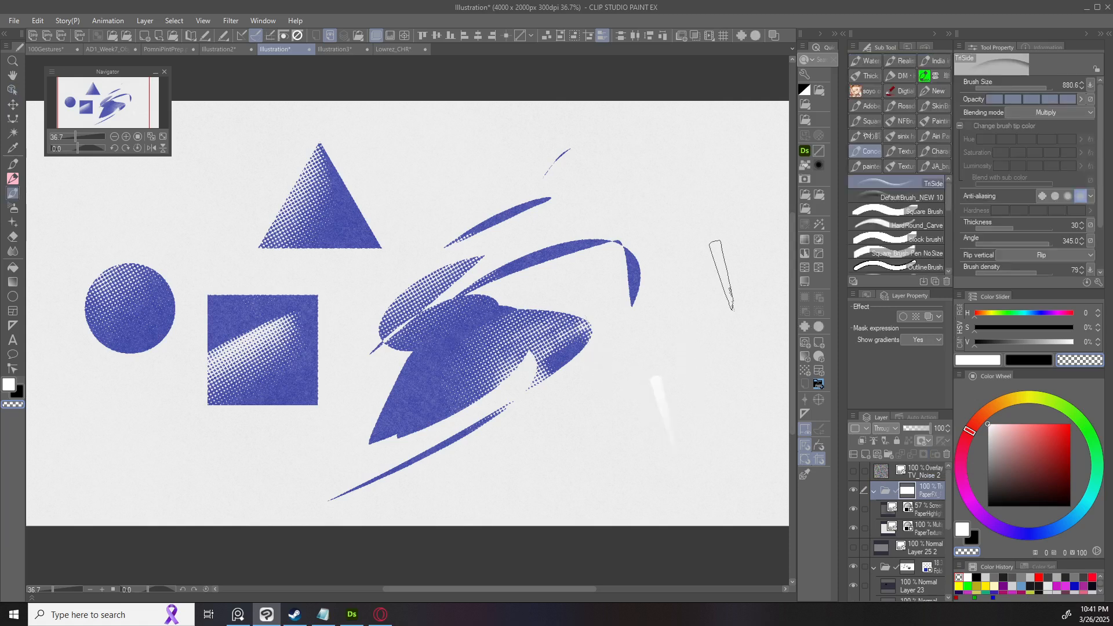
key(ctrl+z)
key(c)
click(686, 449)
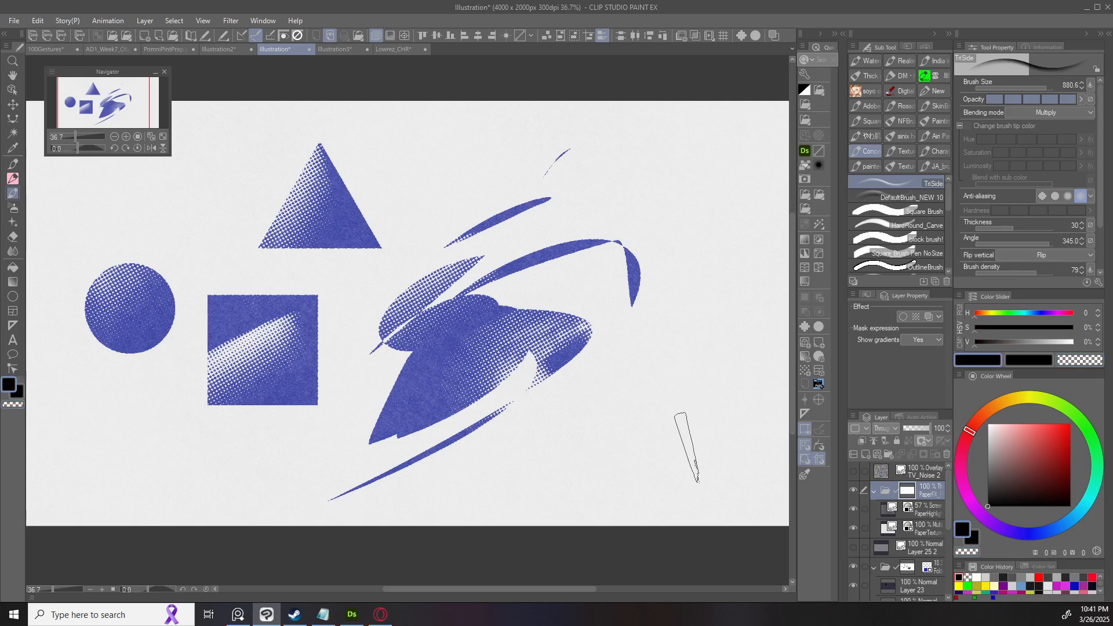
Try soft eraser spots on the PaperFX_Folder mask, open Level Correction, and revert without applying it.
key(e)
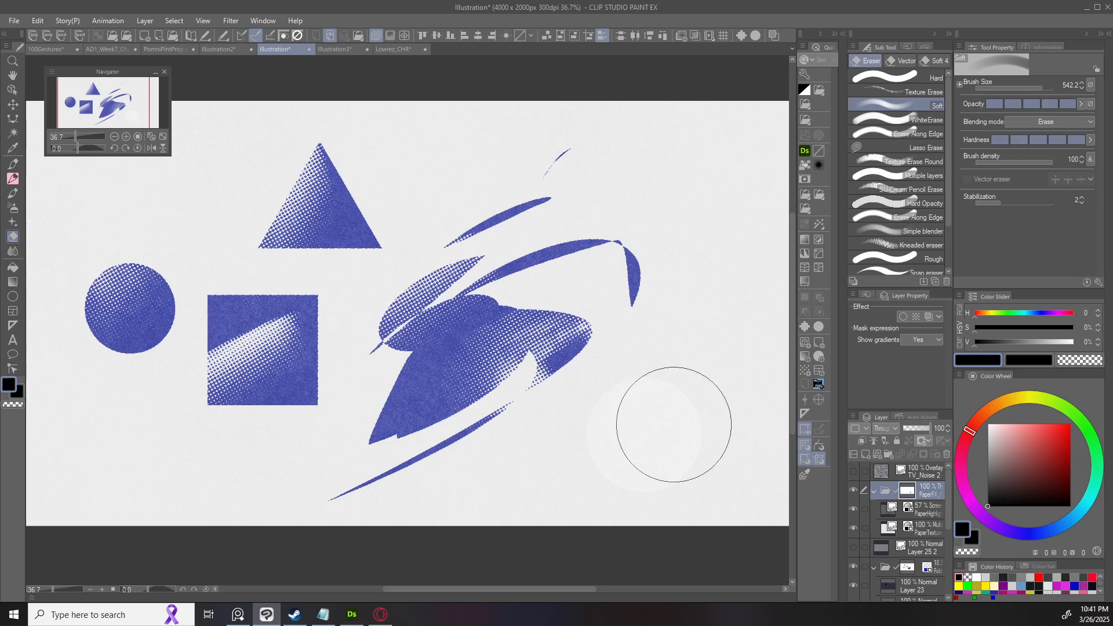
scroll(674, 424, down, 1)
key(ctrl+l)
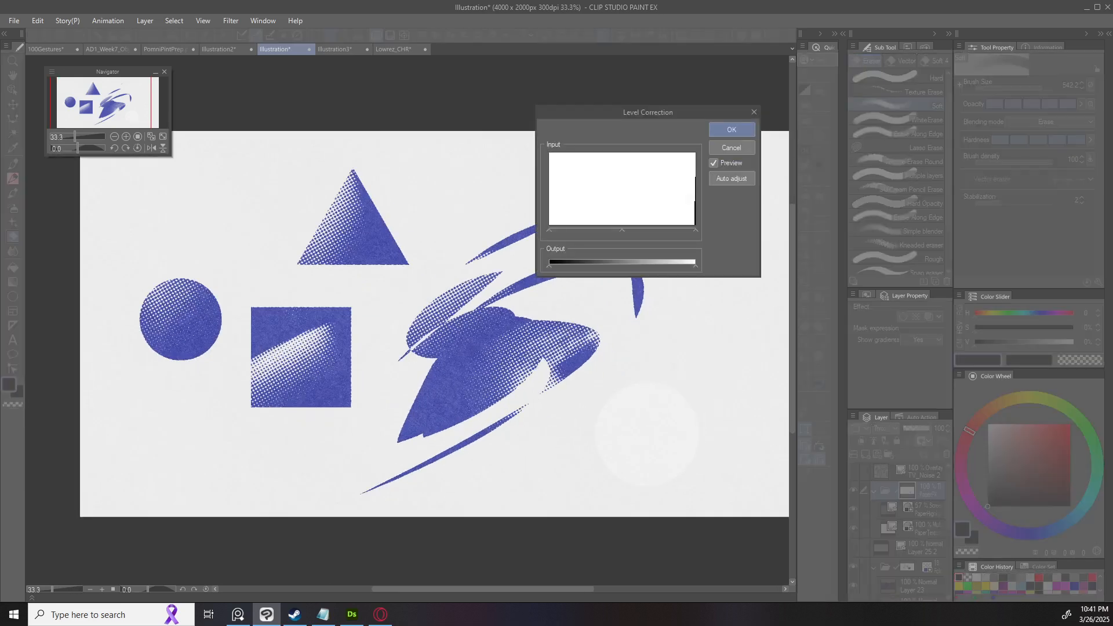
key(Escape)
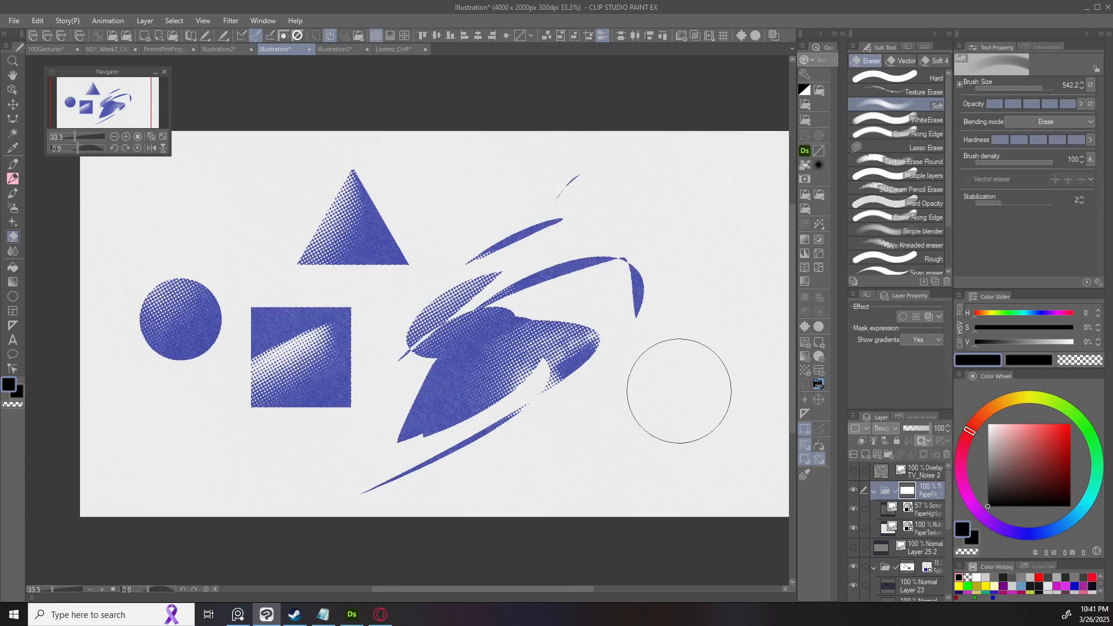
Erase a round spot from the PaperFX_Folder mask below and beside the freehand shape with the Soft eraser at size 542.2.
scroll(609, 374, up, 1)
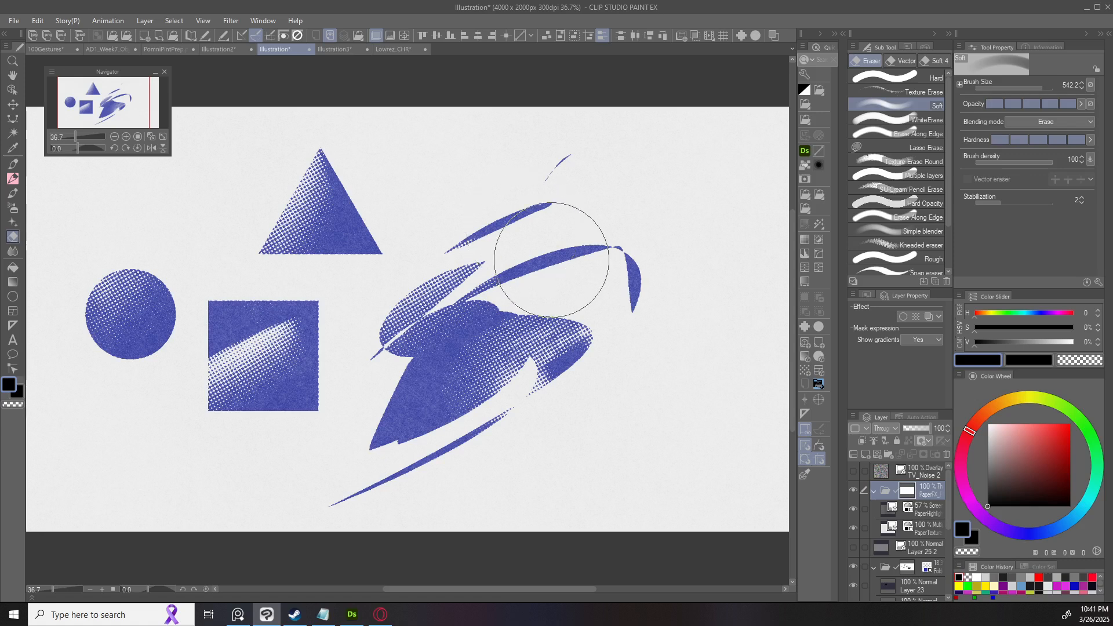
drag(597, 275, 563, 293)
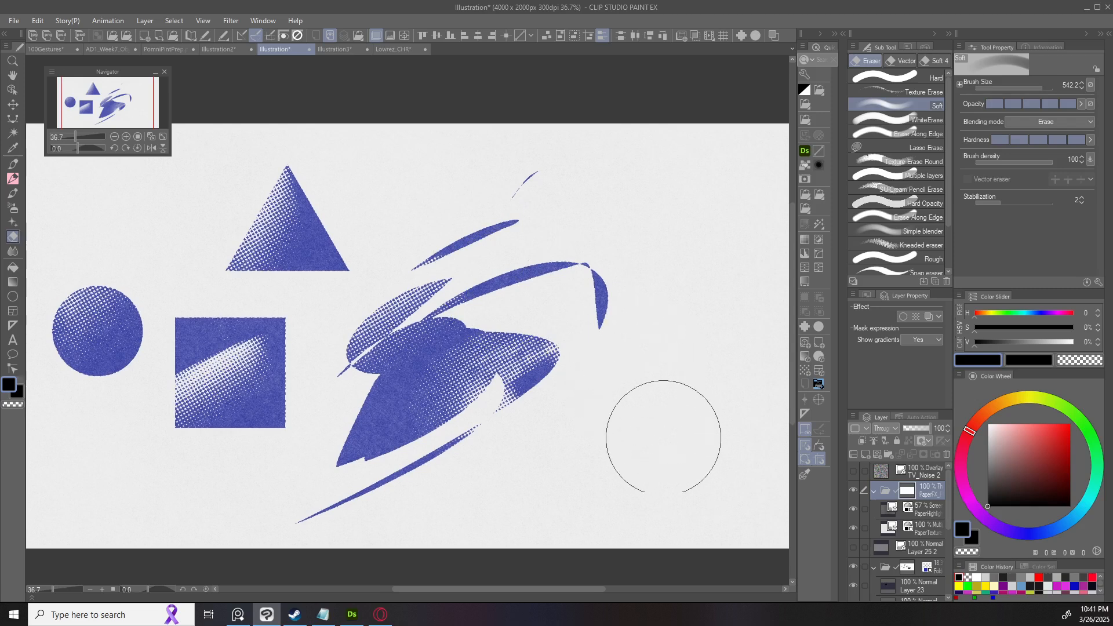
click(665, 441)
click(665, 441)
Apply Level Correction to the PaperFX_Folder mask, raising the output black level to about a quarter of the range.
key(ctrl+l)
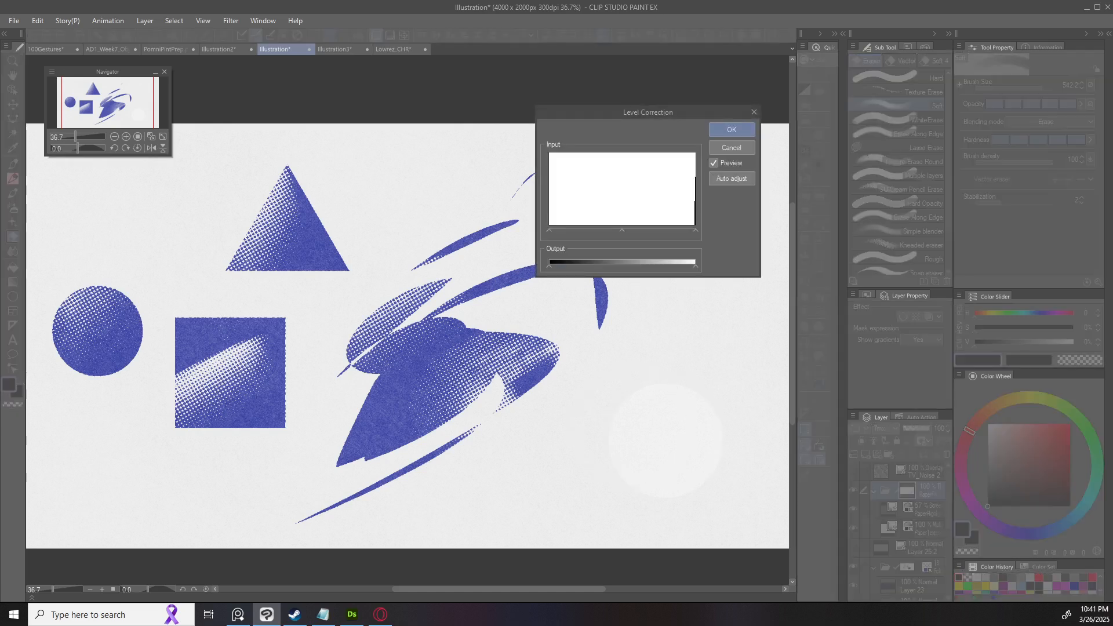
drag(688, 116, 690, 182)
drag(550, 332, 627, 332)
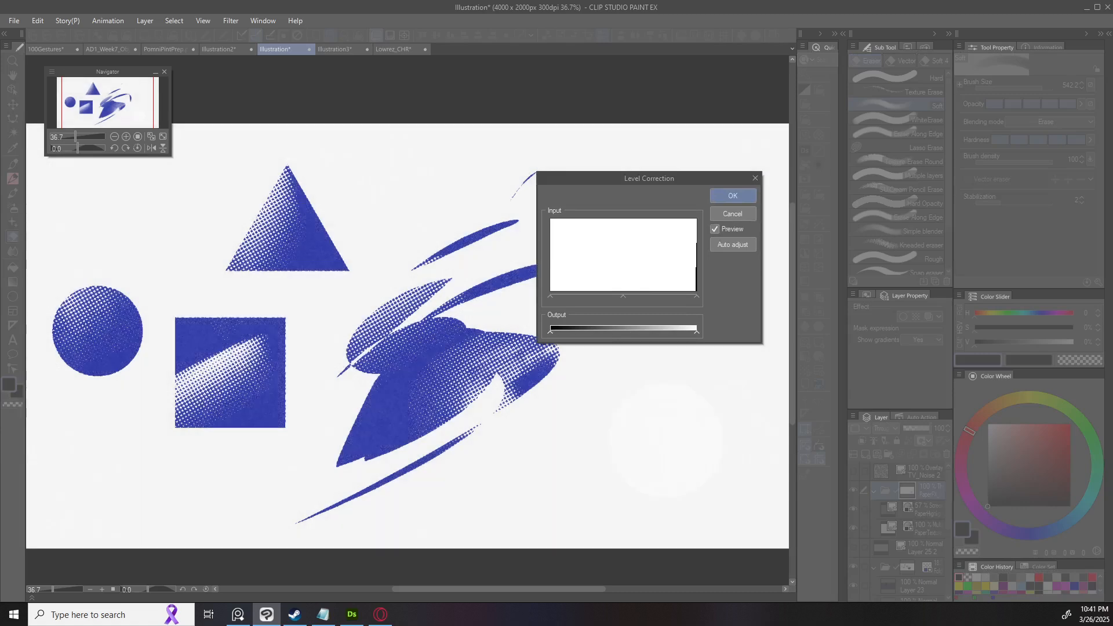
drag(550, 332, 591, 333)
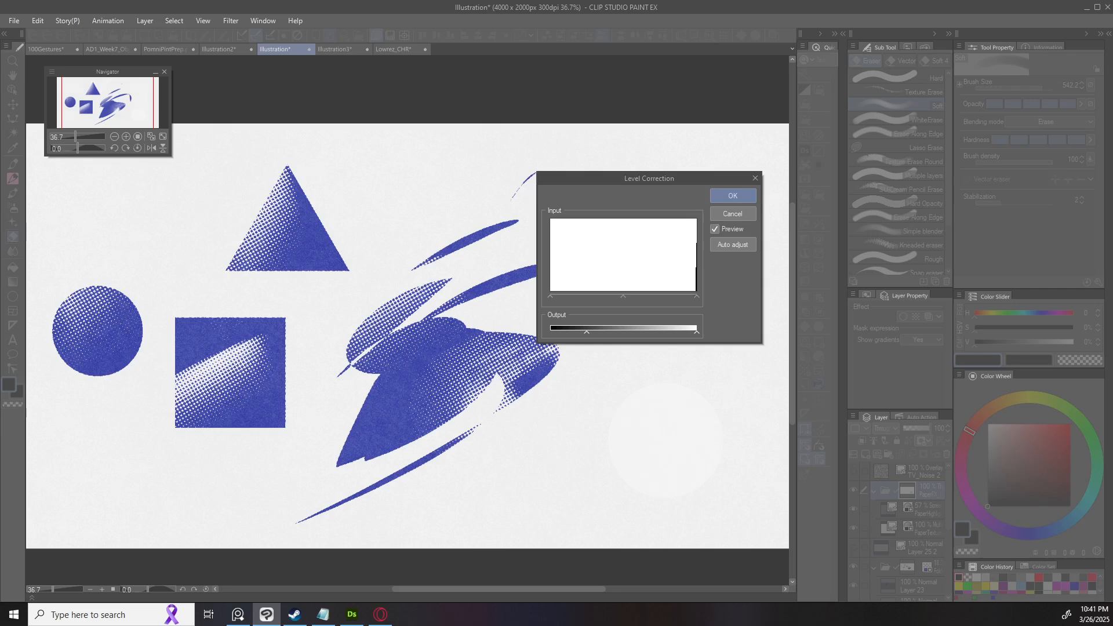
click(733, 196)
Try a Soft eraser stroke across the large freehand shape on the PaperFX_Folder mask, and undo it.
drag(557, 347, 639, 312)
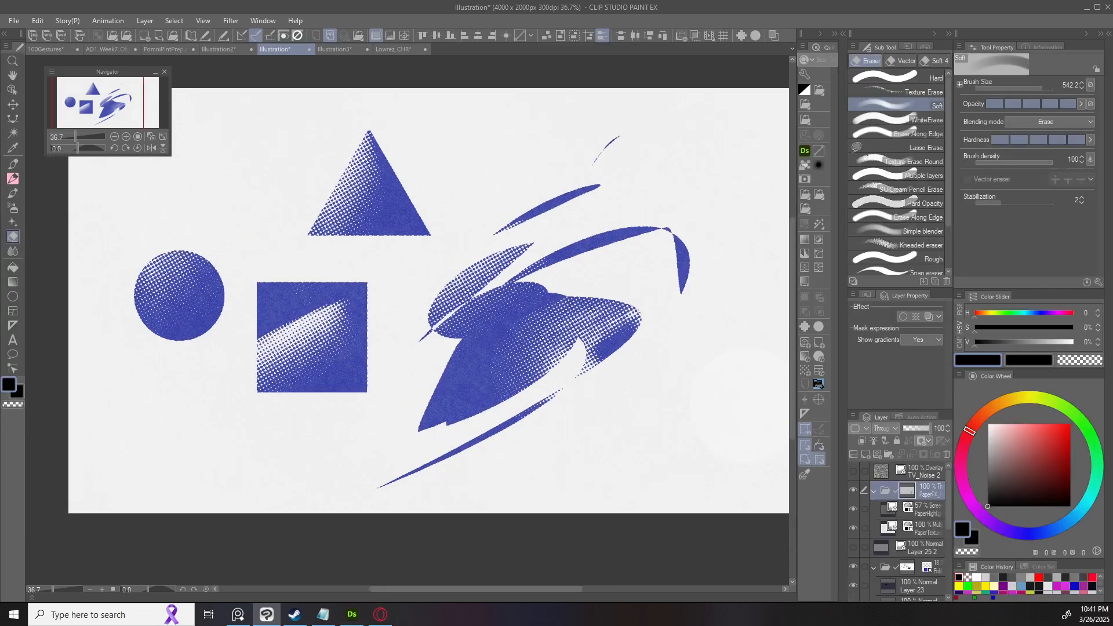
drag(540, 349, 513, 371)
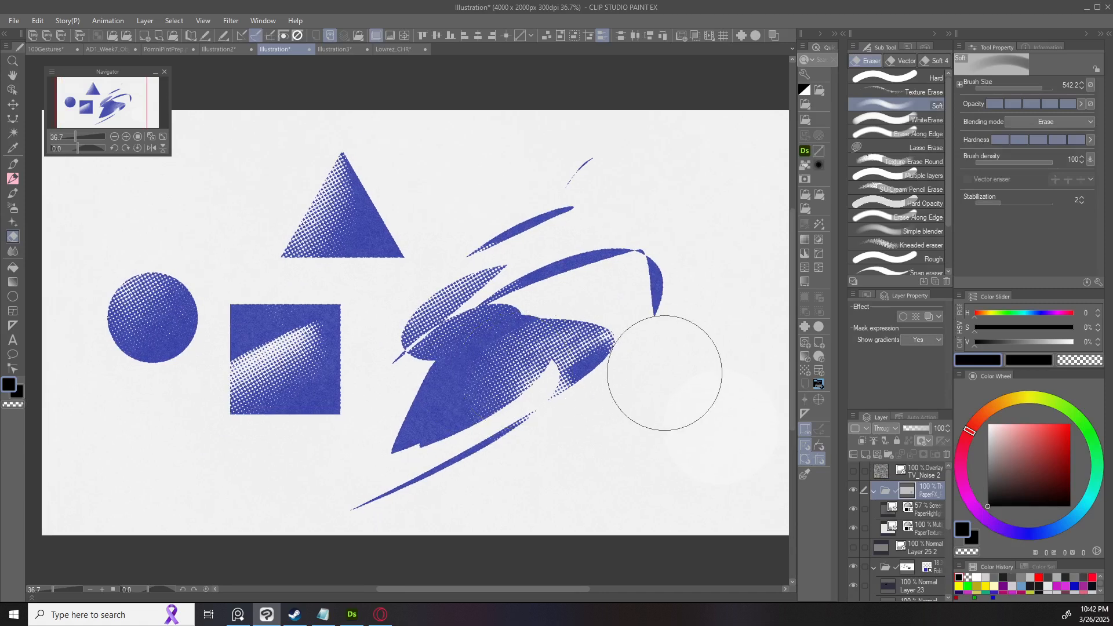
mouse_move(469, 378)
mouse_down()
mouse_move(463, 386)
mouse_move(499, 348)
mouse_move(537, 360)
mouse_move(557, 383)
mouse_move(548, 371)
mouse_up()
key(ctrl+z)
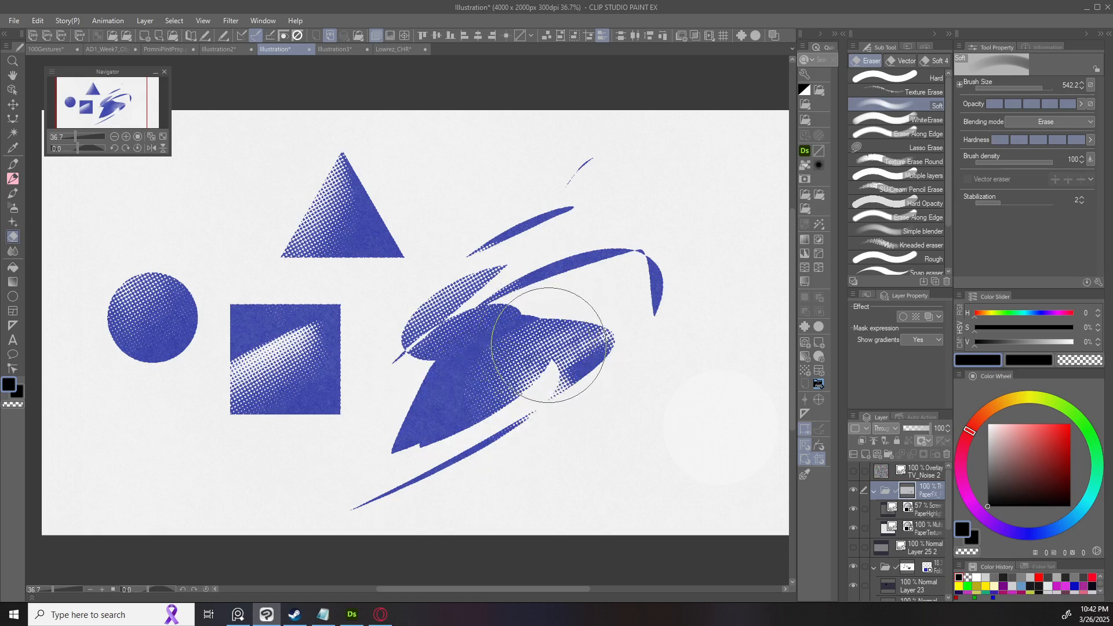
Paint the mask over the freehand shape with the TriSide brush at size 1134.9, and erase around it with the Soft eraser at 1034.4.
key(b)
ctrl+alt+drag(474, 376, 501, 377)
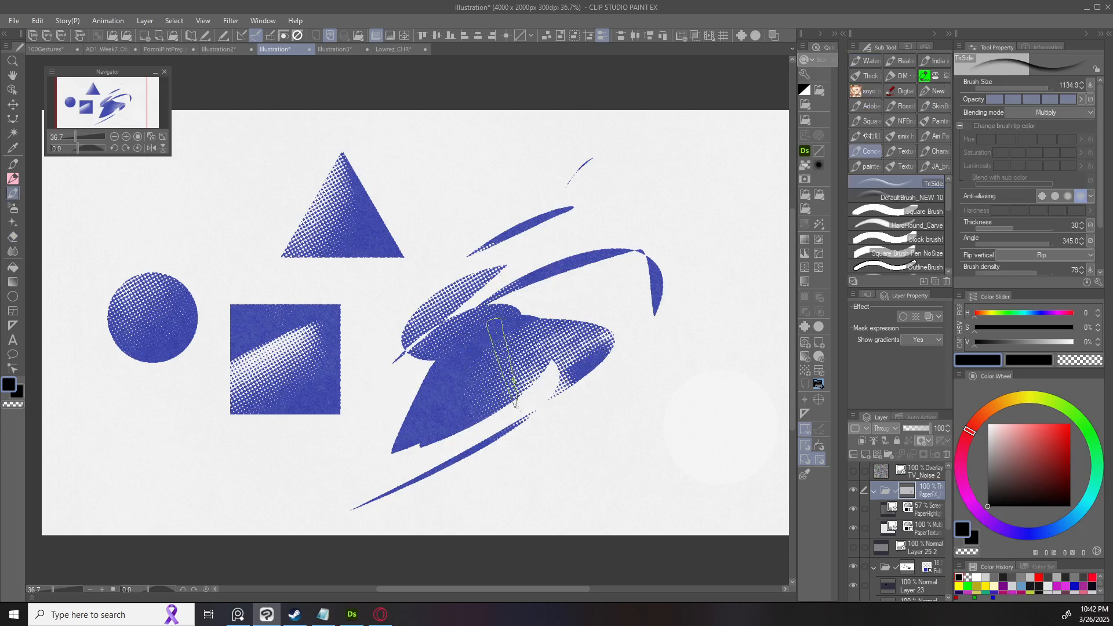
key(c)
mouse_move(438, 406)
mouse_down()
mouse_move(457, 393)
mouse_move(445, 434)
mouse_move(487, 372)
mouse_up()
key(c)
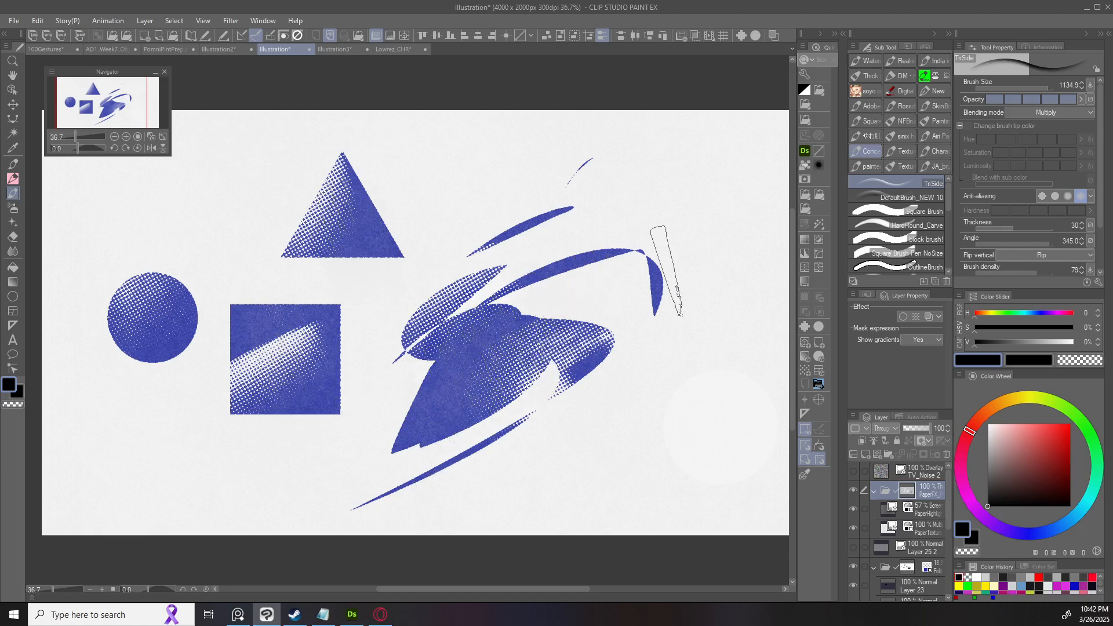
key(e)
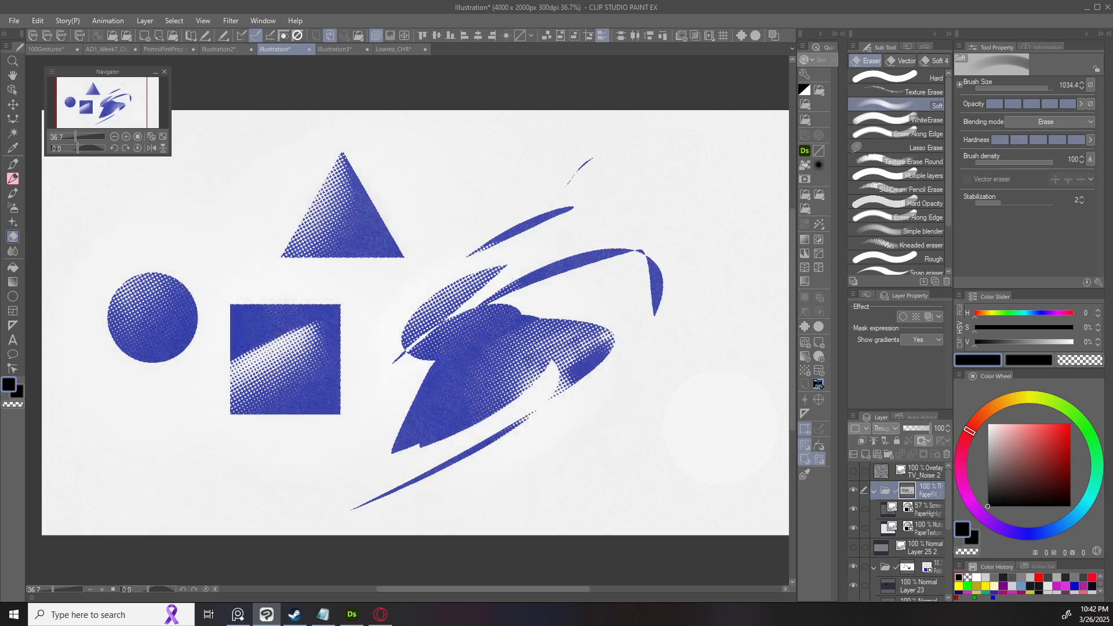
Hide the PaperFX_Folder, show the TV_Noise 2 layer, and change its blending mode to Normal.
click(852, 491)
click(853, 471)
click(925, 472)
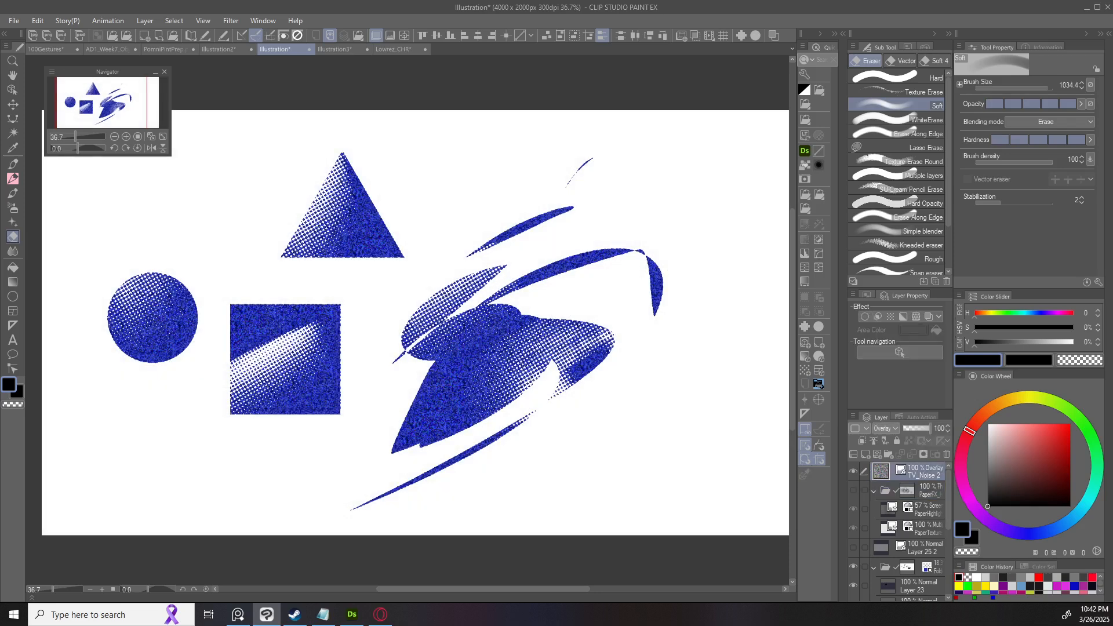
click(885, 429)
click(884, 118)
scroll(608, 344, down, 2)
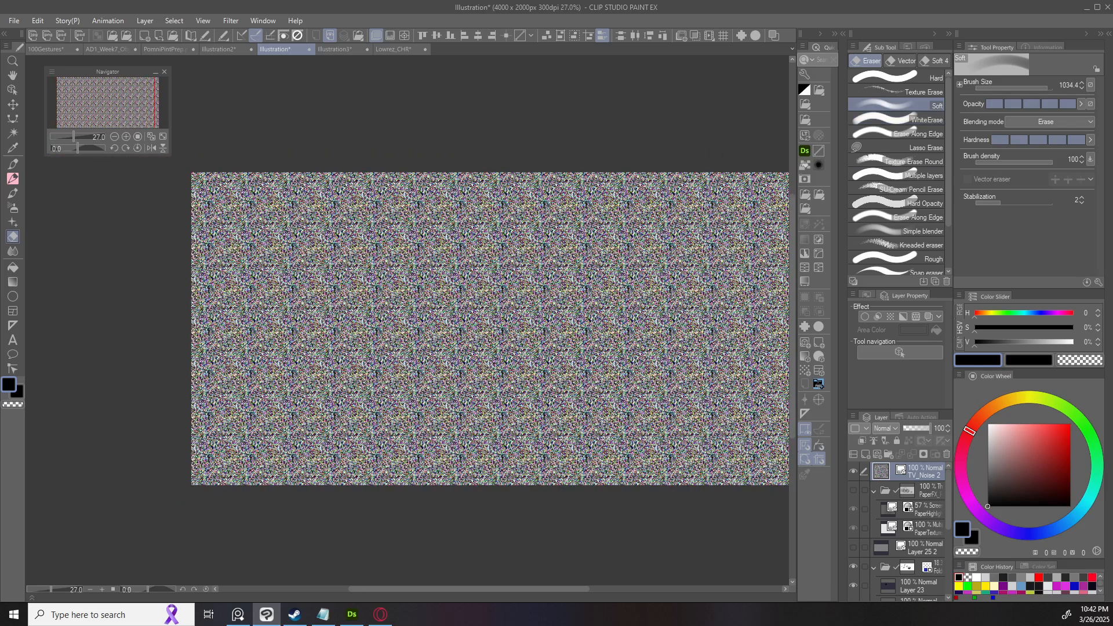
Turn off tiling on TV_Noise 2, set its scale ratio to 100, and move the single tile right of the canvas centre.
key(o)
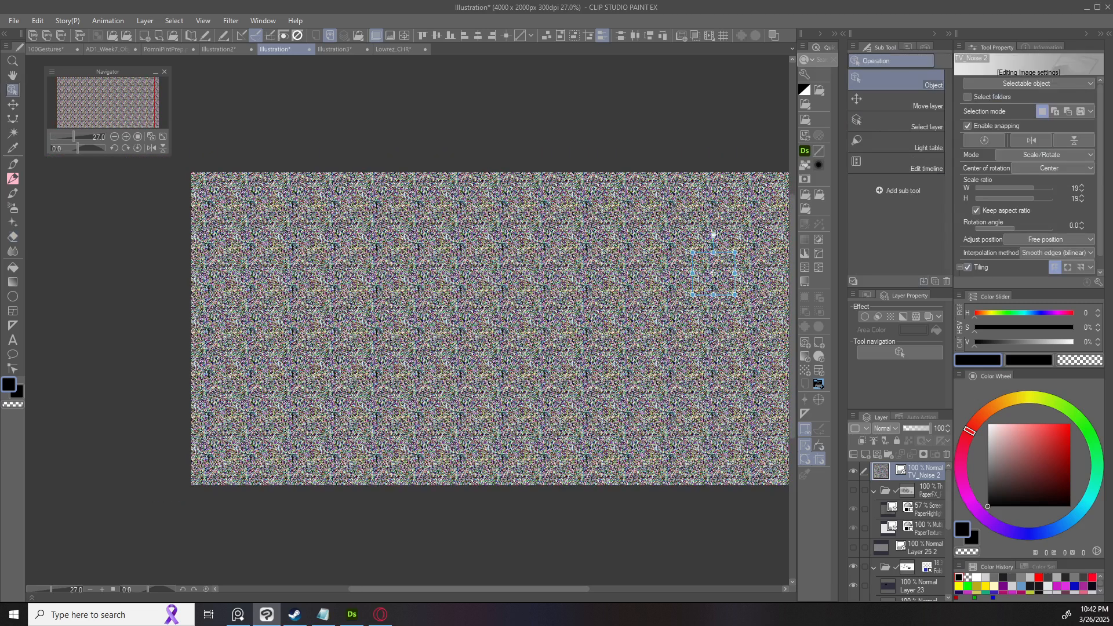
click(967, 267)
click(1070, 188)
text(100)
key(Return)
drag(713, 273, 519, 346)
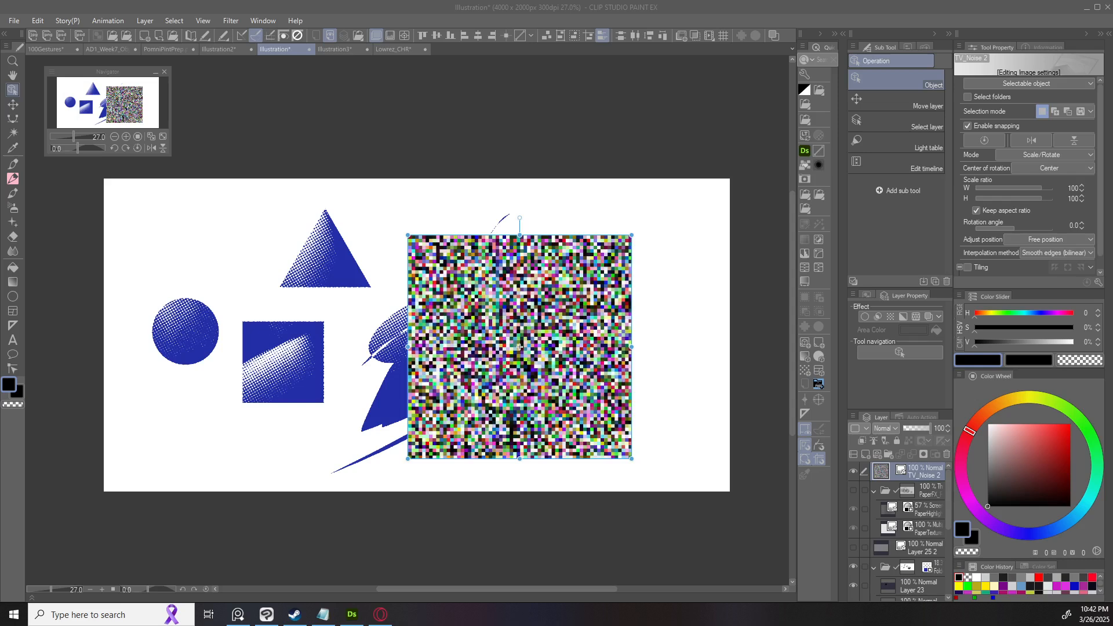
Hide TV_Noise 2 and place the GrungyLeak and Perlin_Caustics materials from the material library onto the canvas.
click(853, 471)
click(1108, 34)
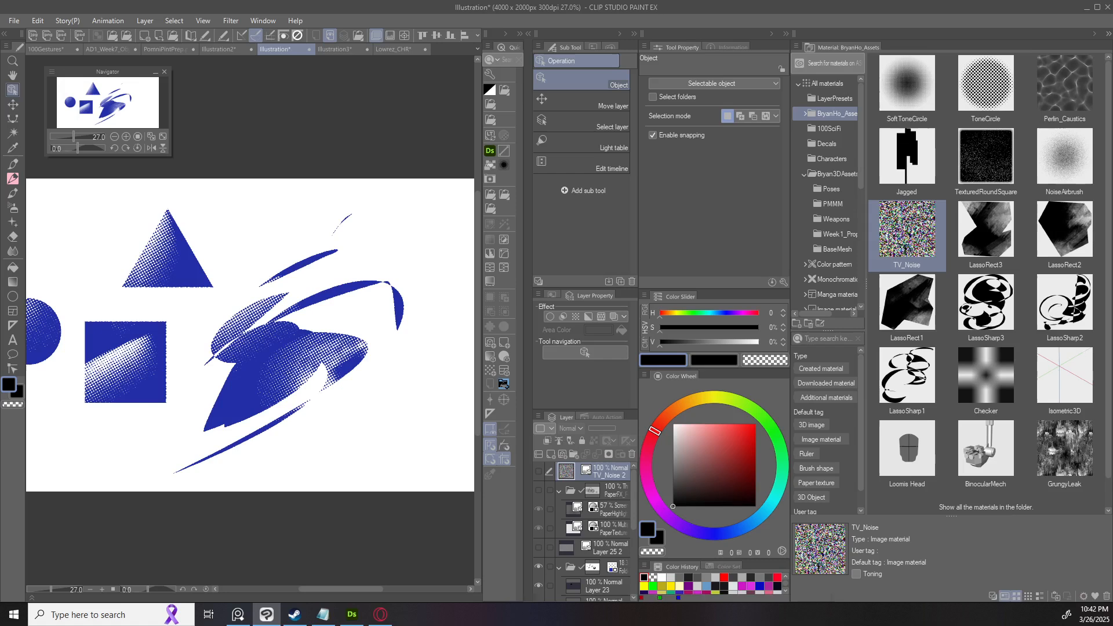
scroll(1065, 435, down, 1)
click(1064, 435)
drag(1072, 421, 355, 371)
scroll(1064, 290, up, 1)
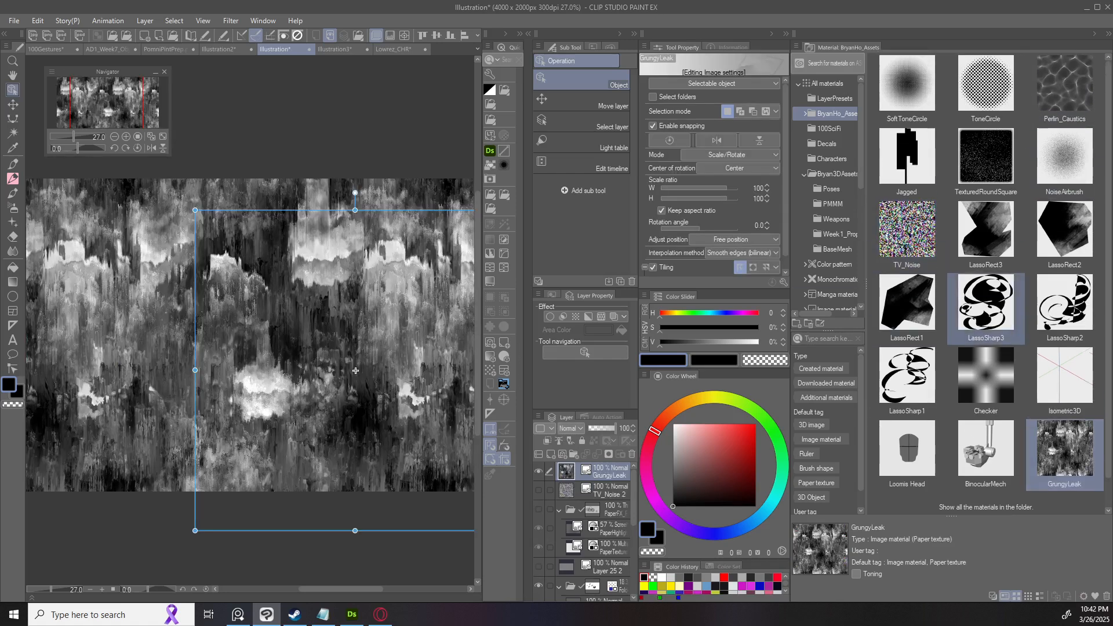
drag(1064, 87, 294, 325)
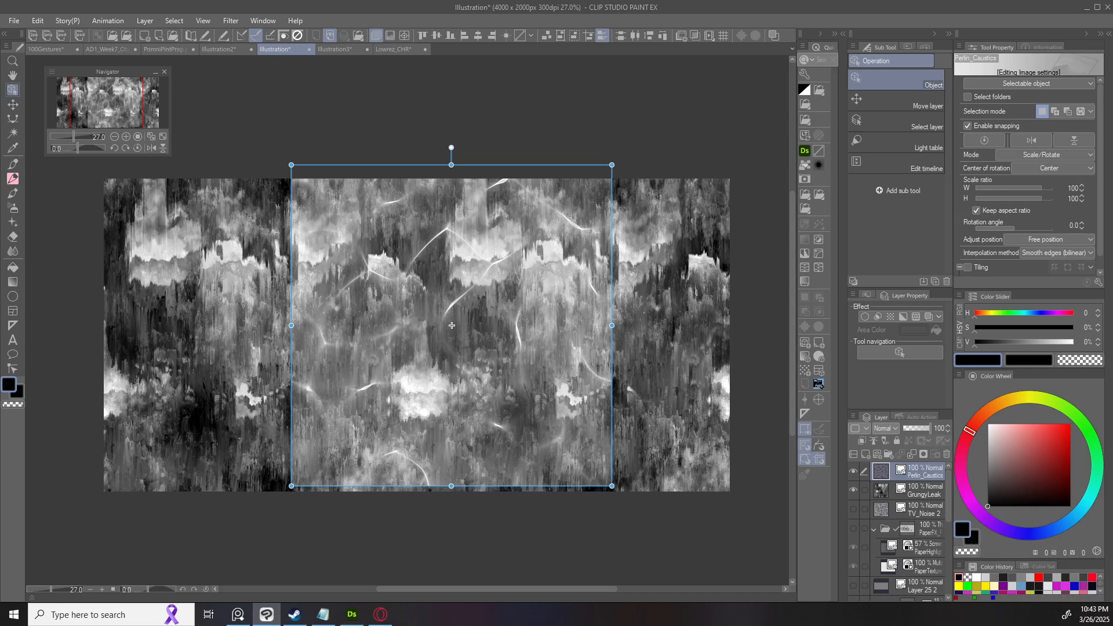
Switch to Substance 3D Designer, examine the Inktober2024_Textures node graph and the Mg_light paper texture, and return to the Illustration canvas.
mouse_move(352, 614)
click(352, 614)
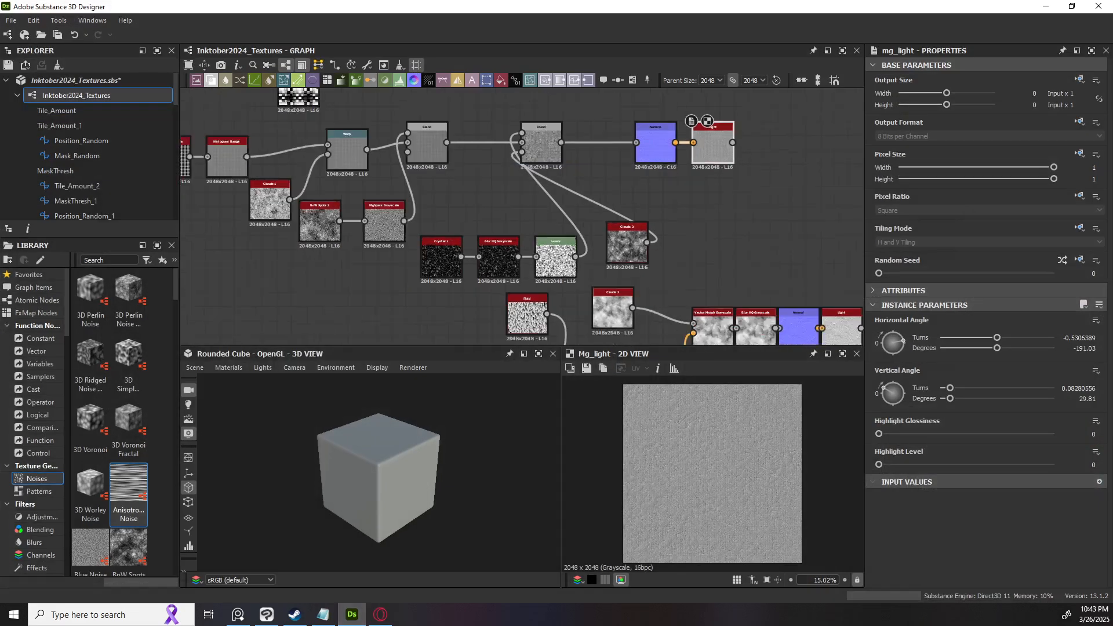
drag(771, 297, 618, 173)
scroll(618, 174, up, 3)
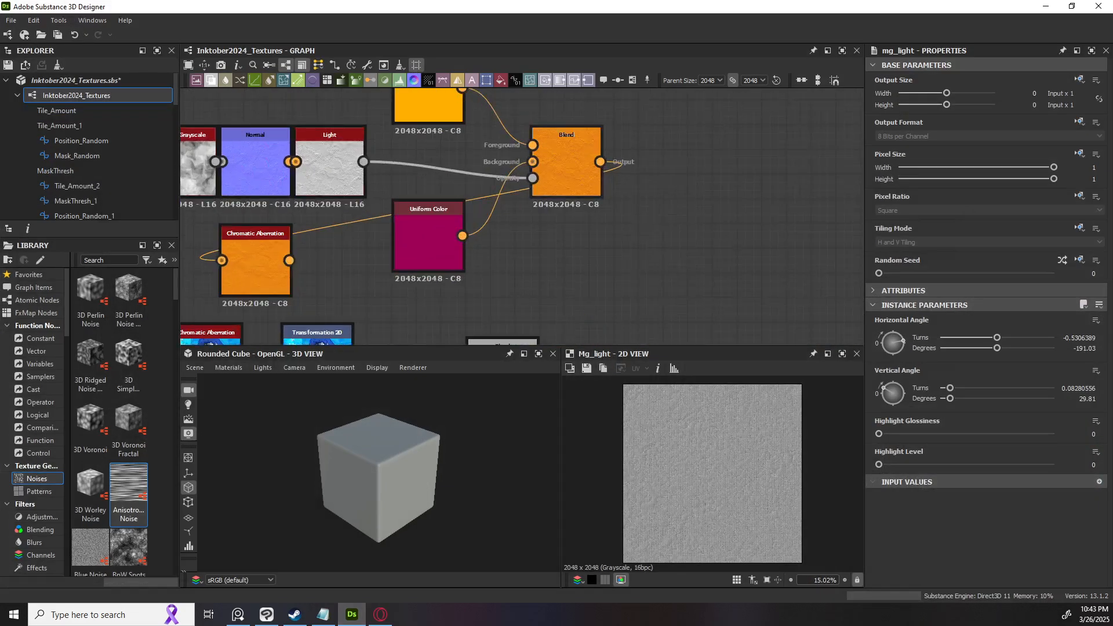
click(566, 162)
scroll(704, 405, up, 3)
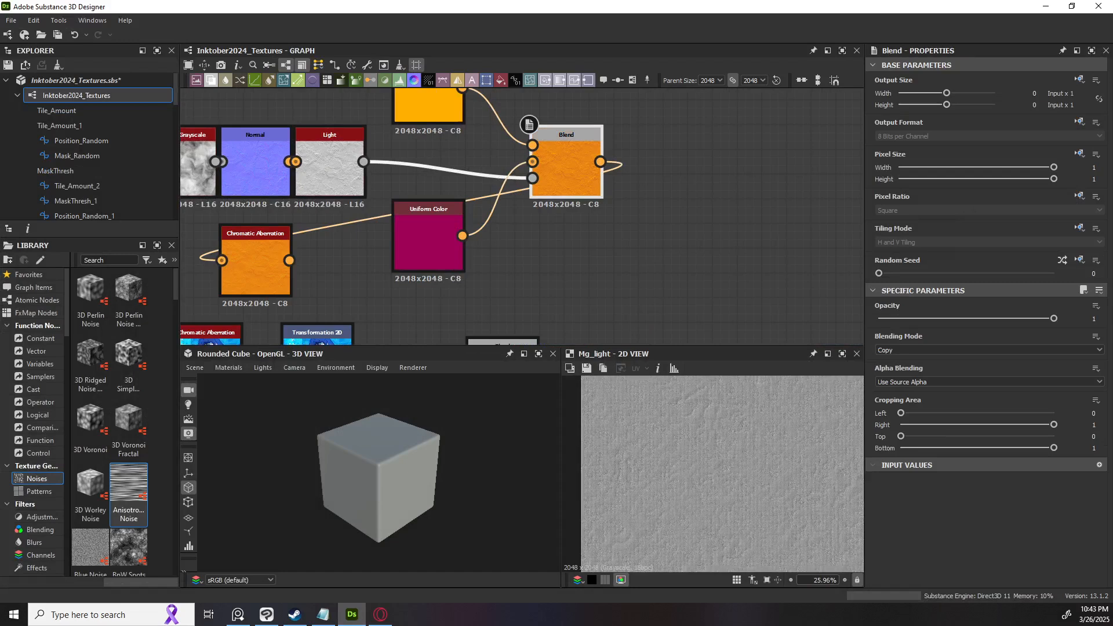
scroll(705, 406, down, 2)
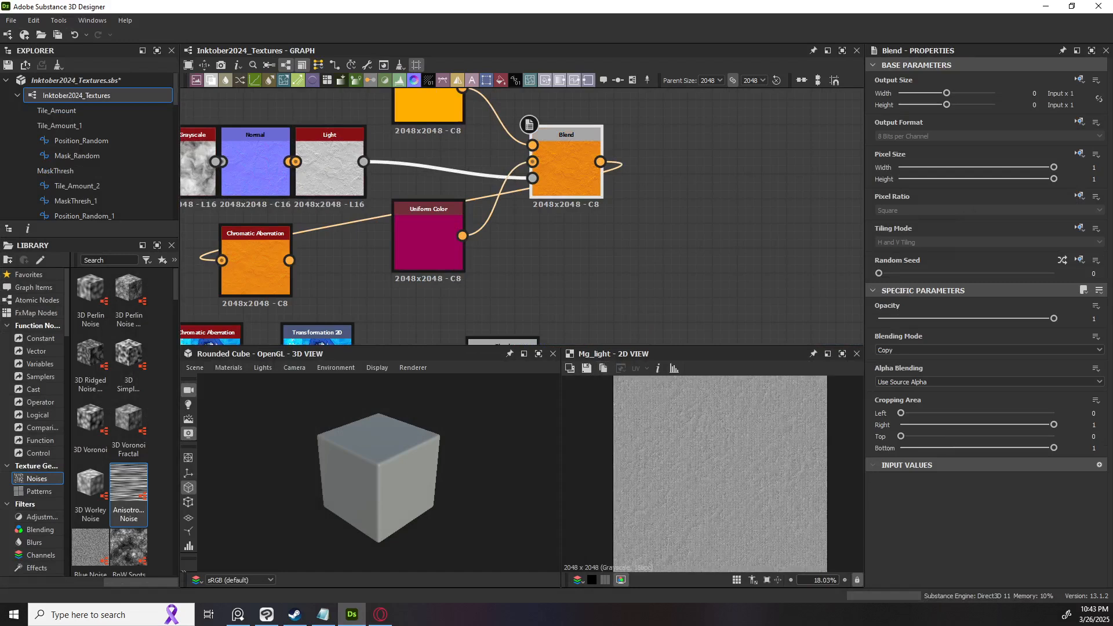
click(1046, 6)
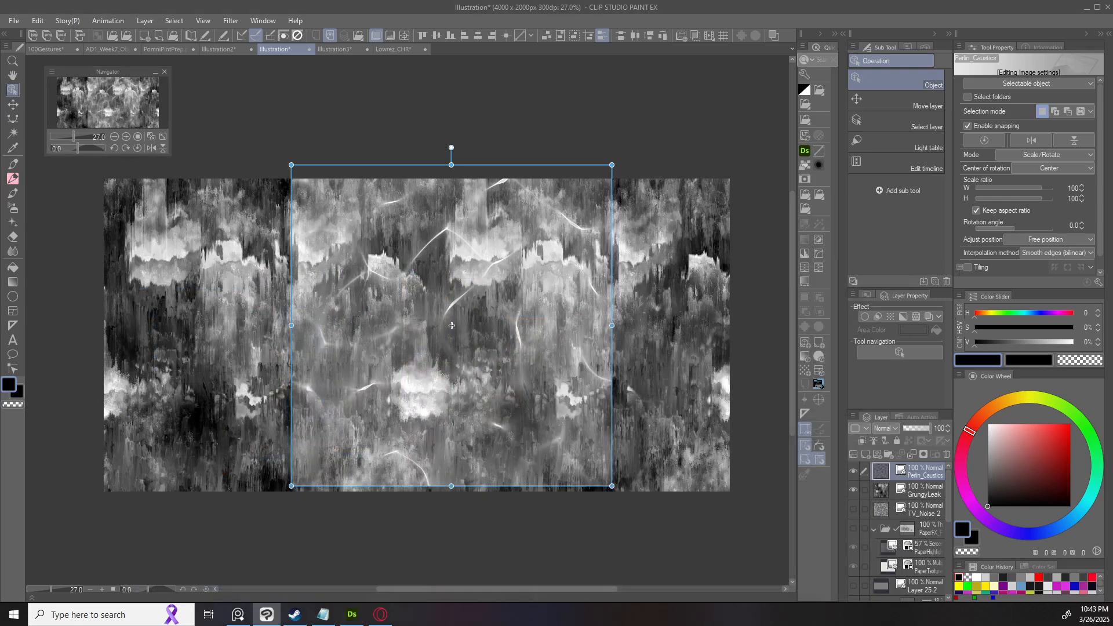
Paste the grey paper texture onto a new layer, try moving it across the canvas, and undo the moves.
key(ctrl+v)
scroll(514, 316, down, 2)
drag(514, 315, 646, 316)
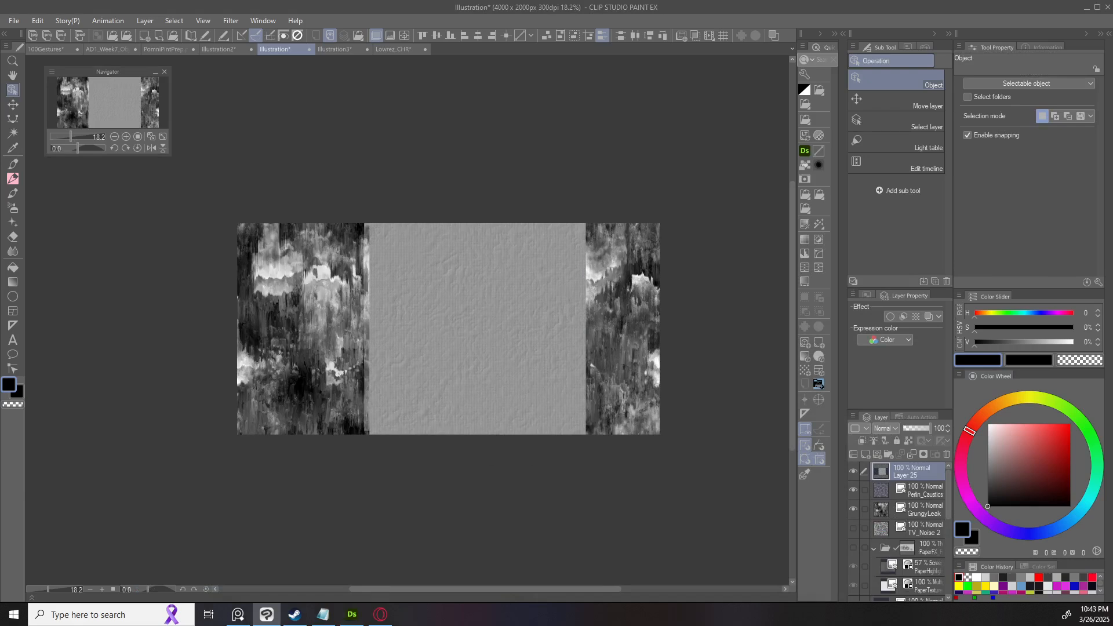
key(k)
drag(423, 379, 477, 368)
key(ctrl+z)
key(ctrl+z)
scroll(477, 368, up, 2)
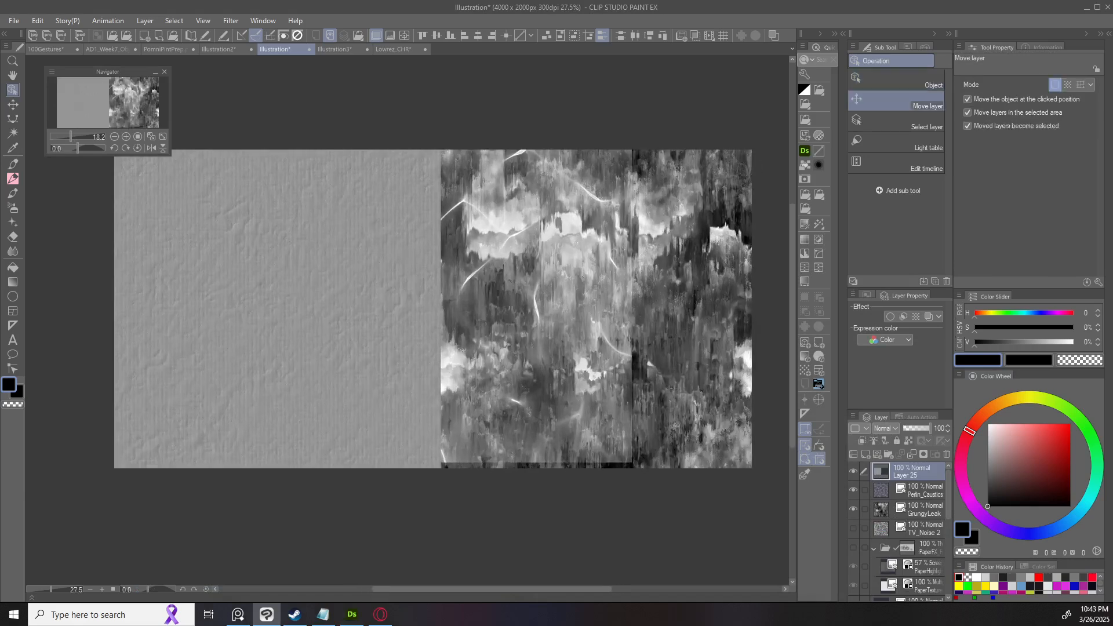
Convert the pasted paper texture to an image material layer, tile it across the canvas, and scale it to 66.
key(ctrl+z)
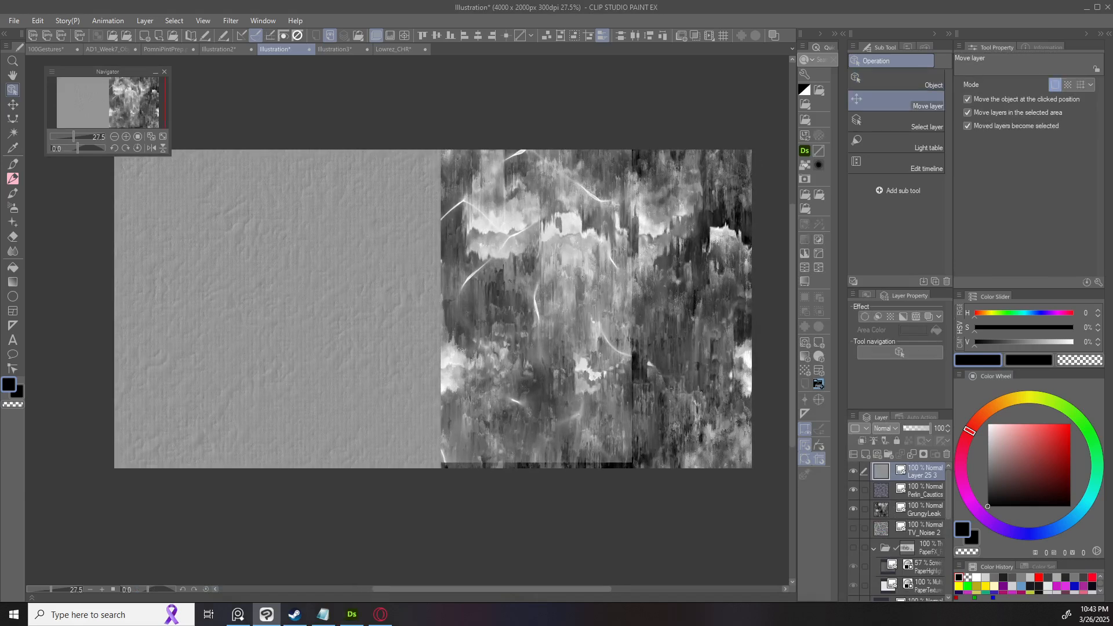
key(o)
drag(342, 325, 526, 288)
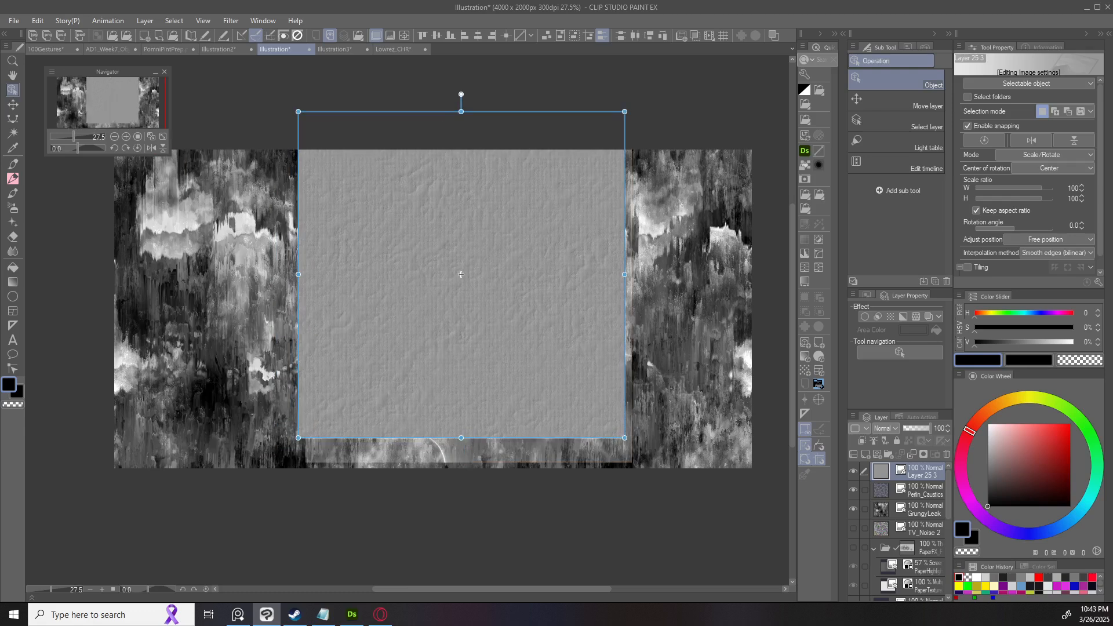
key(ctrl+z)
key(ctrl+z)
drag(277, 313, 407, 291)
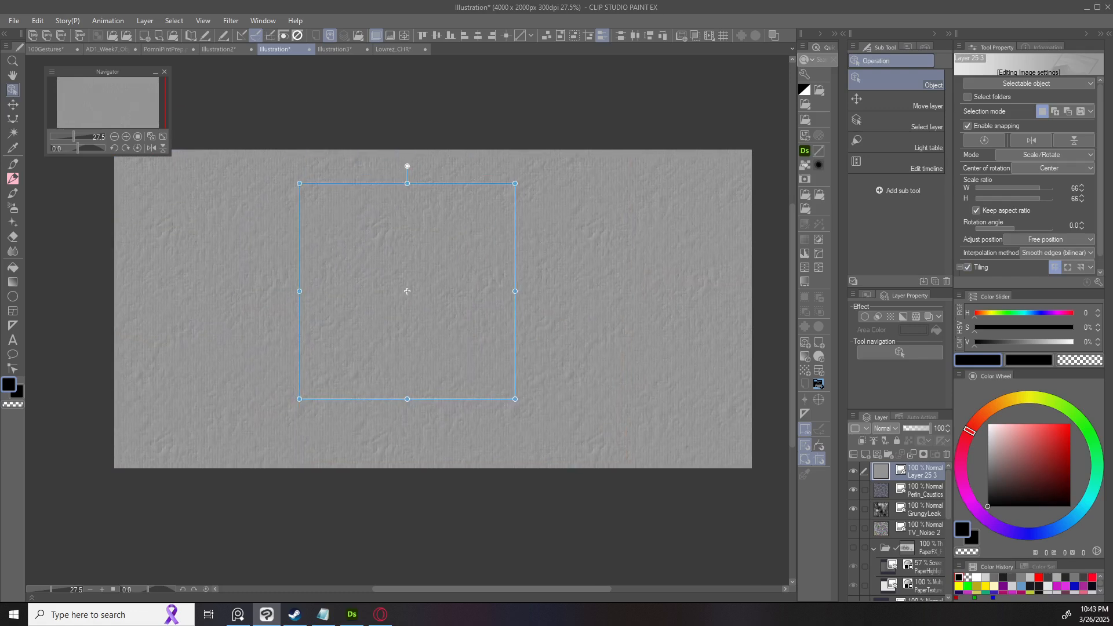
Hide the paper texture layer, tile Perlin_Caustics across the whole canvas, and scale it down to 39.
click(852, 471)
click(908, 490)
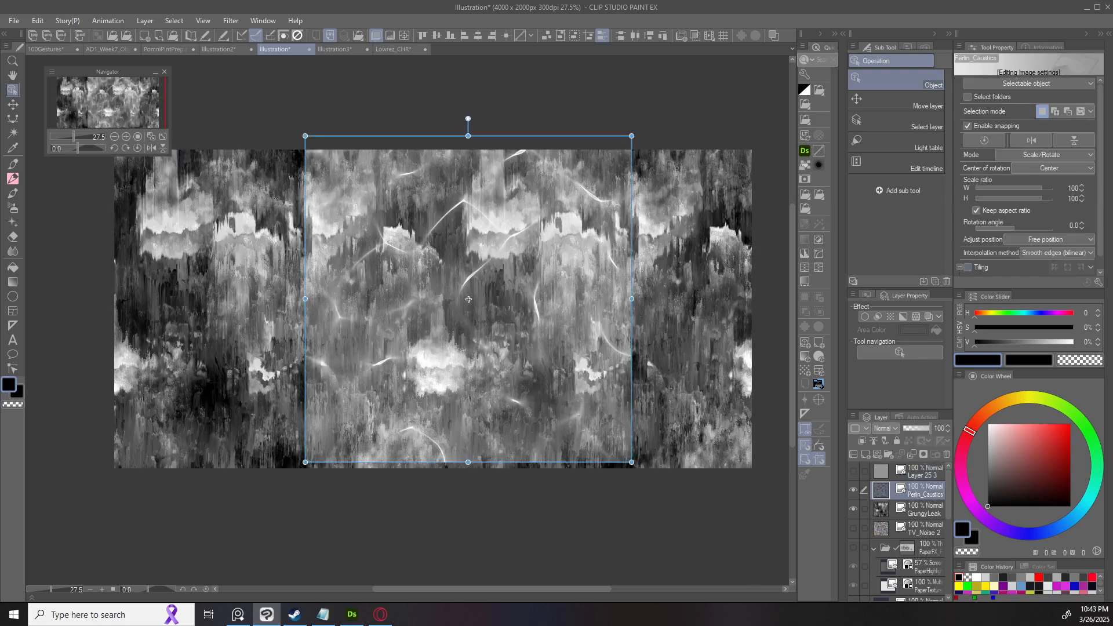
click(968, 267)
drag(631, 299, 368, 299)
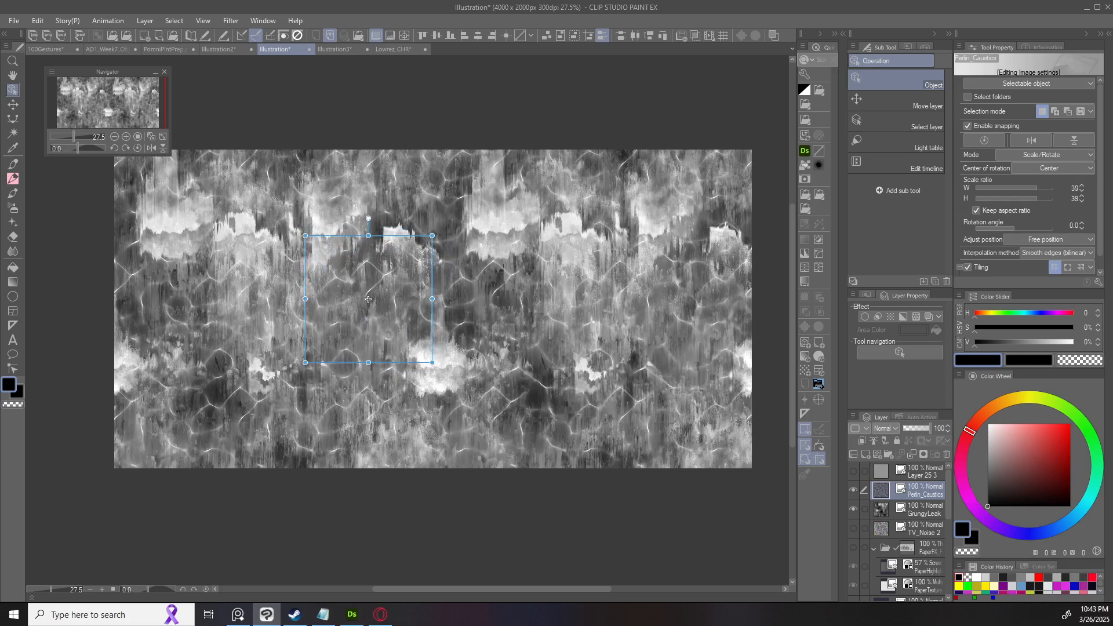
Hide Perlin_Caustics, scale the tiled GrungyLeak texture to 96, and reposition it.
click(853, 490)
click(925, 509)
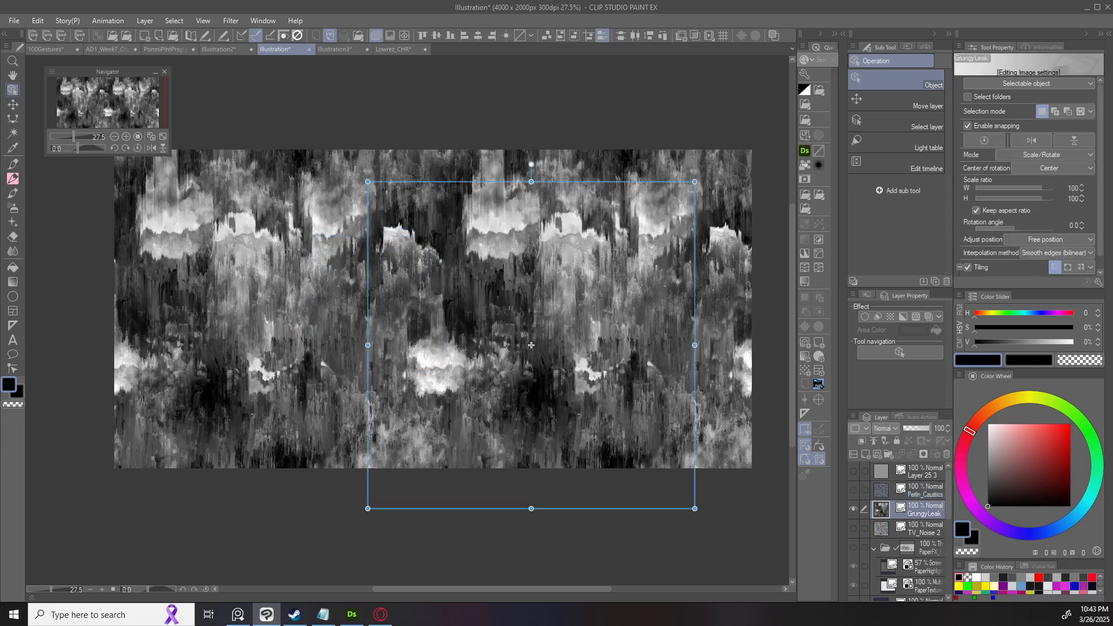
drag(531, 345, 401, 356)
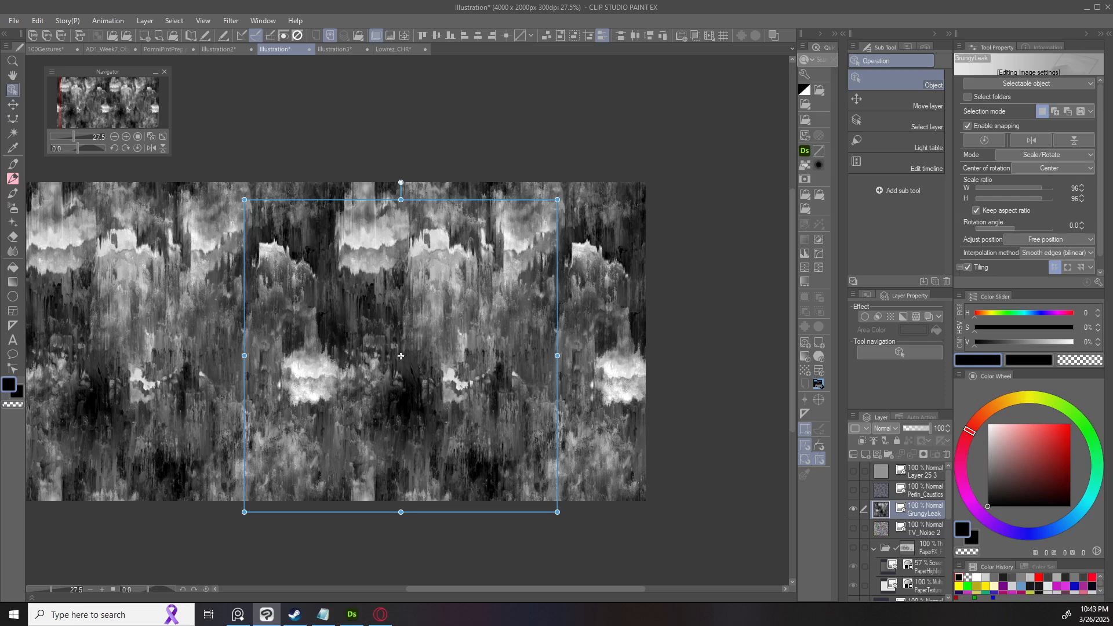
Show TV_Noise 2 above GrungyLeak, tile it in Overlay mode, scale it to 18, and rotate it 13.7 degrees.
click(853, 528)
drag(919, 528, 913, 502)
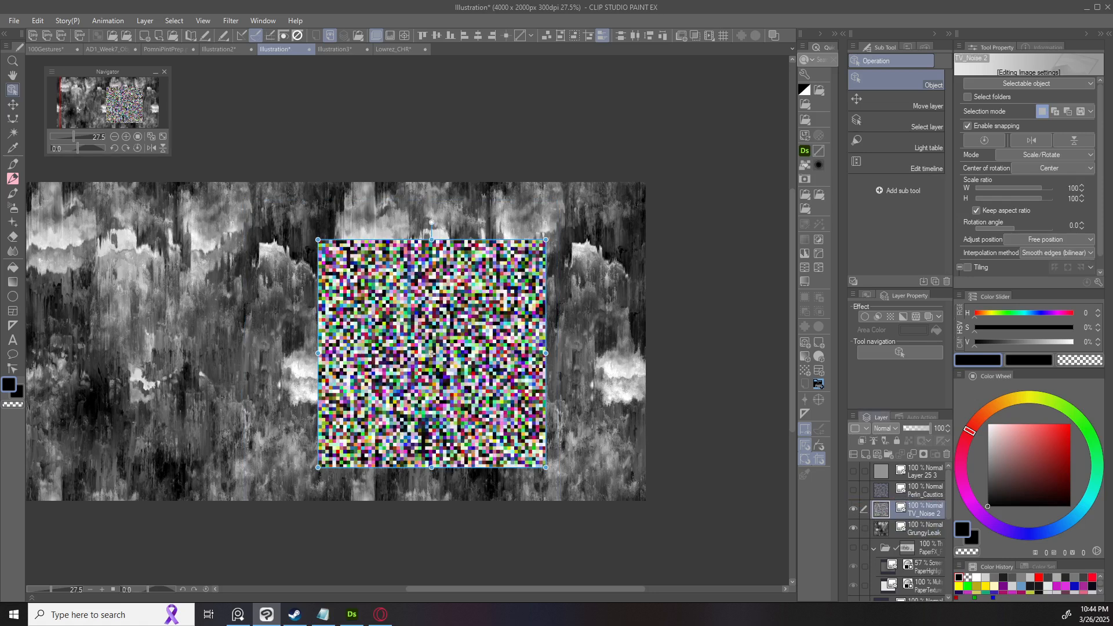
click(967, 267)
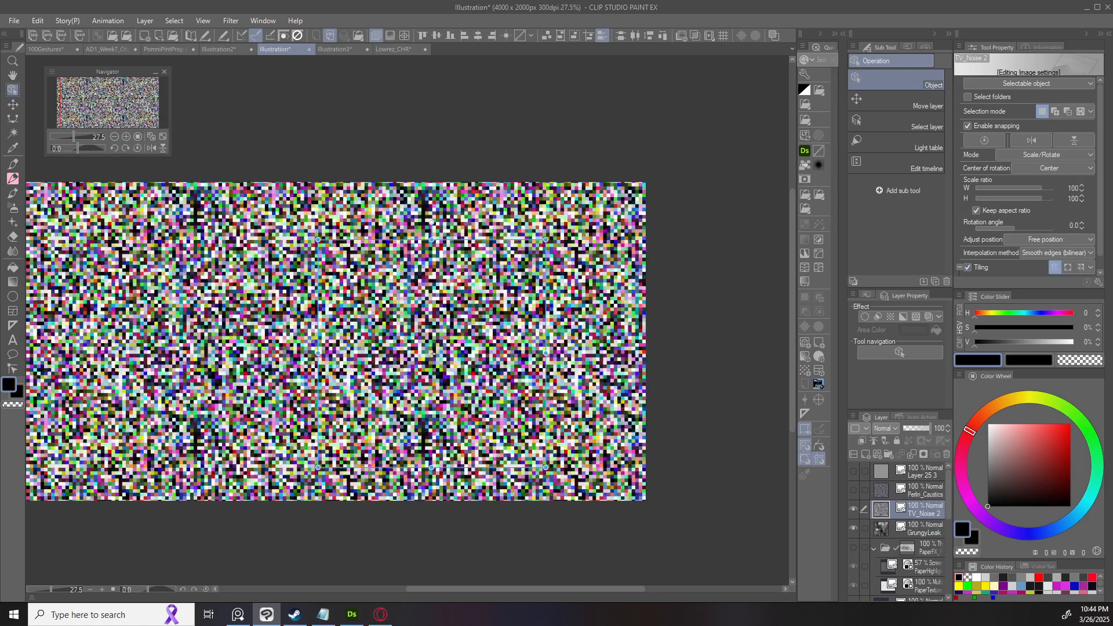
click(885, 429)
click(891, 250)
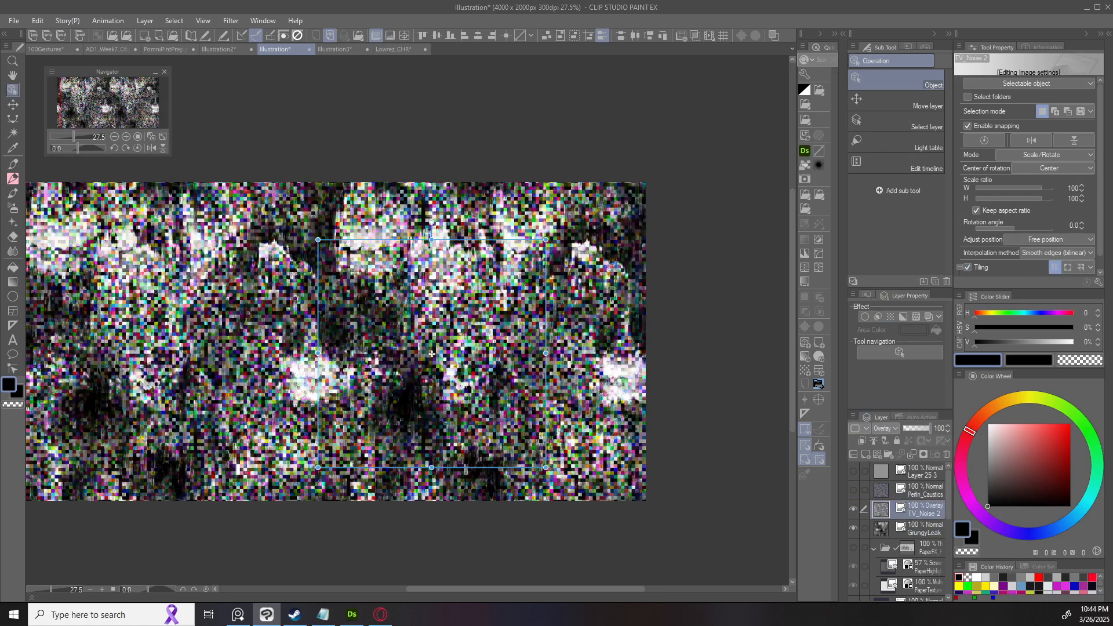
drag(546, 353, 357, 353)
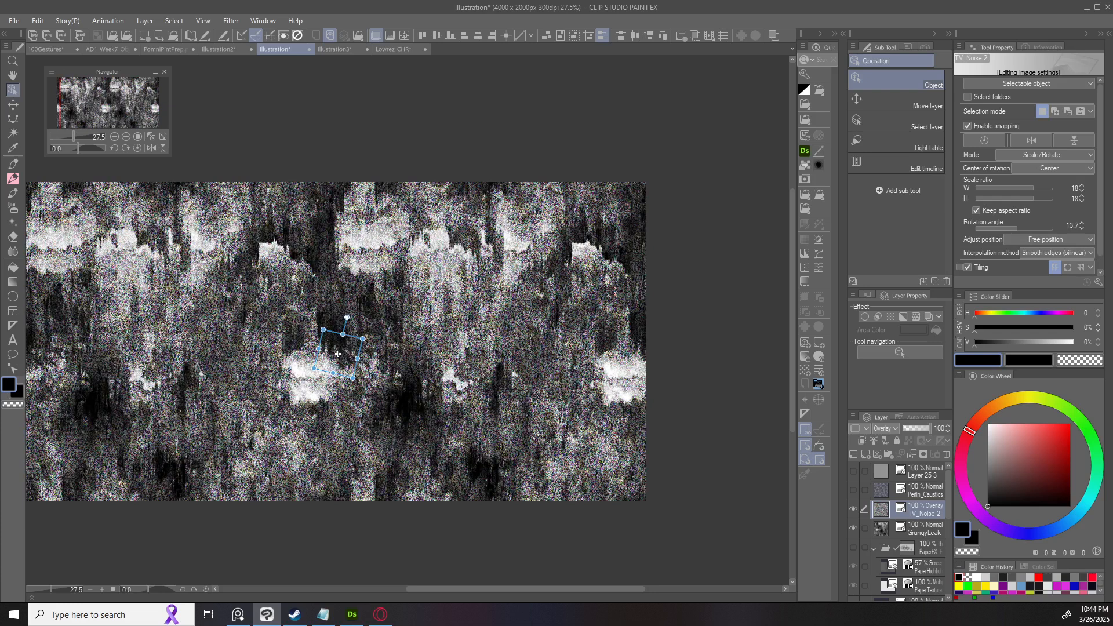
Preview the Perlin_Caustics layer over the blended noise and grunge textures, and hide it again.
click(401, 356)
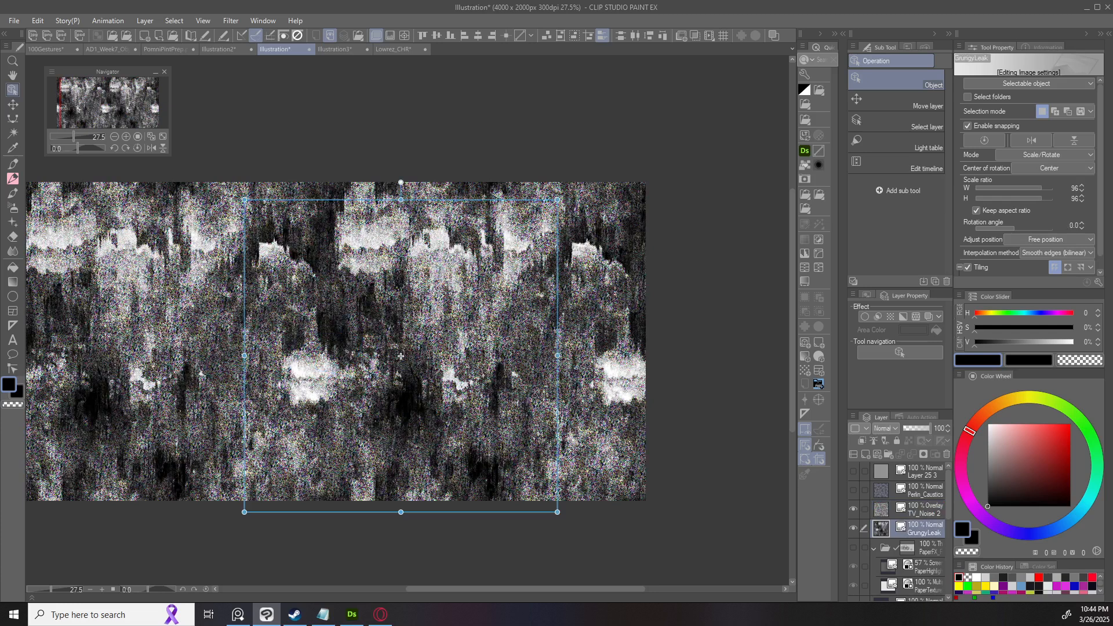
click(925, 489)
click(853, 489)
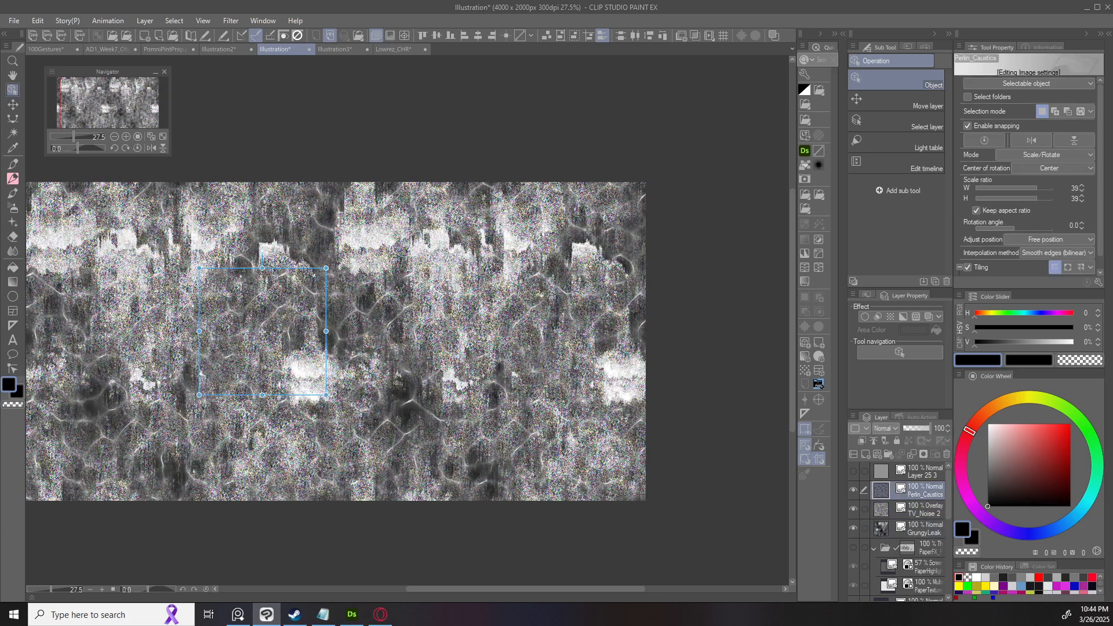
click(852, 490)
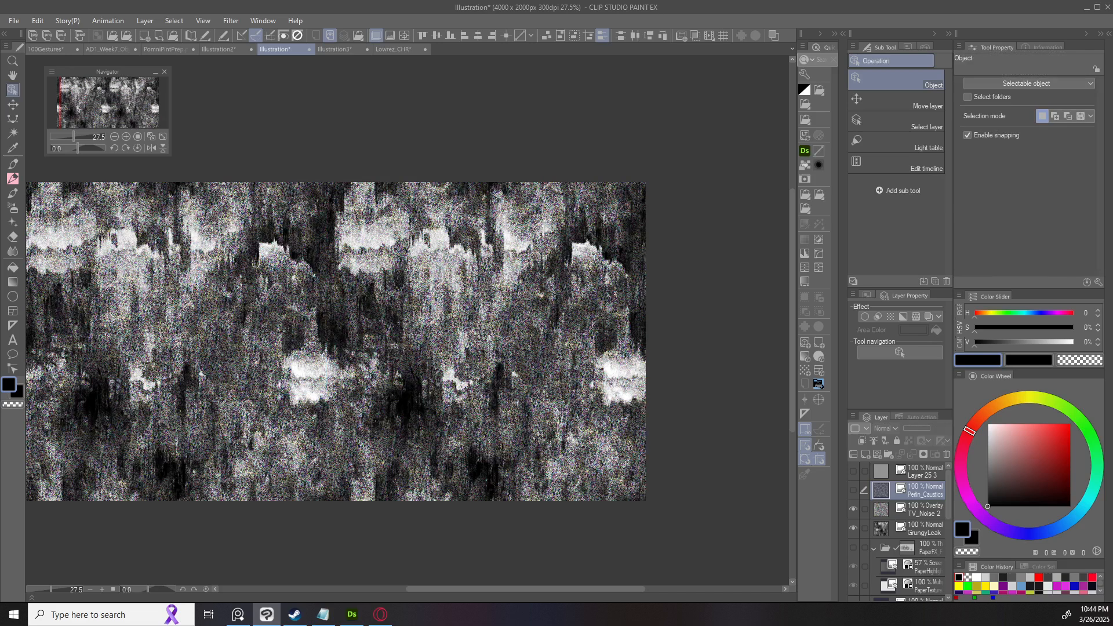
Hide TV_Noise 2, turn off tiling on GrungyLeak, and move its single tile slightly up over the freehand shape.
click(853, 508)
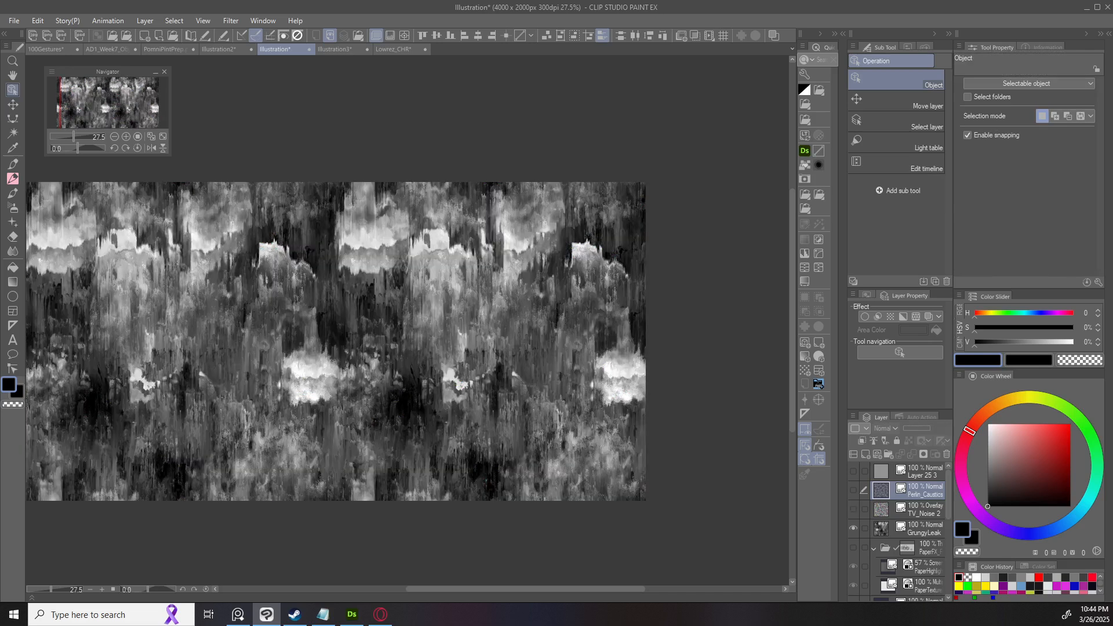
click(922, 528)
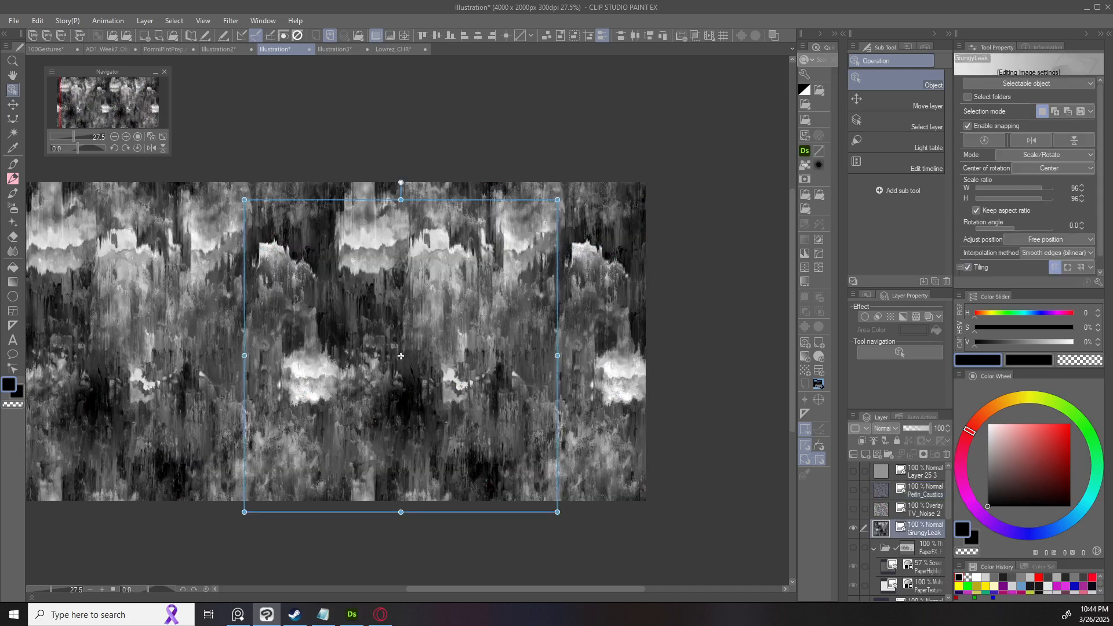
click(967, 268)
drag(400, 356, 420, 341)
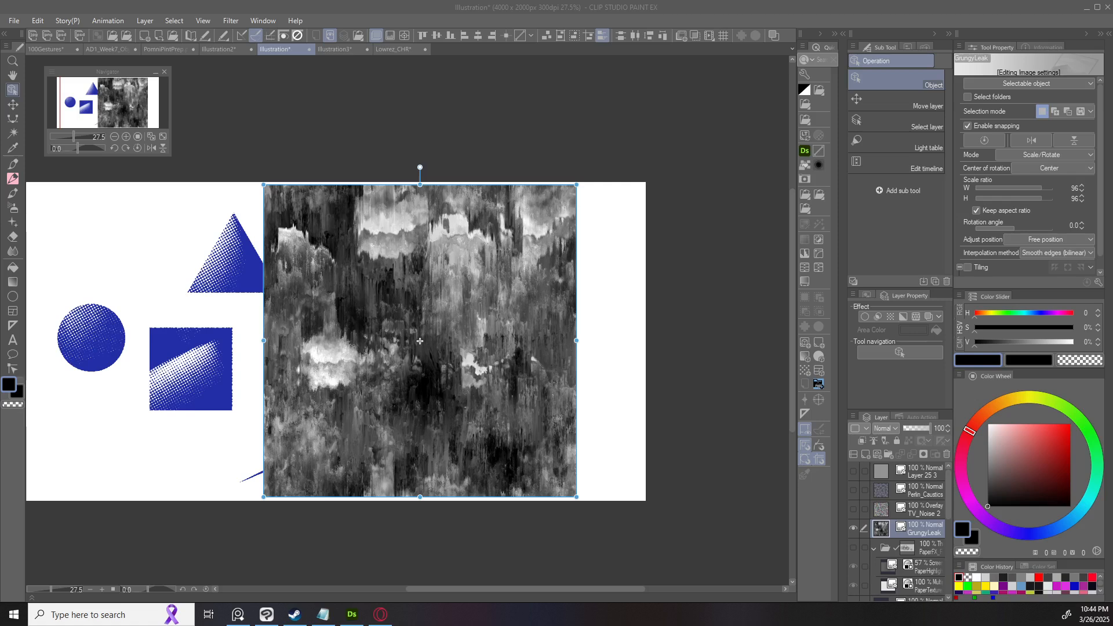
Show Layer 25 3 in place of GrungyLeak, turn off its tiling, and move the single tile over the halftone shapes.
click(853, 471)
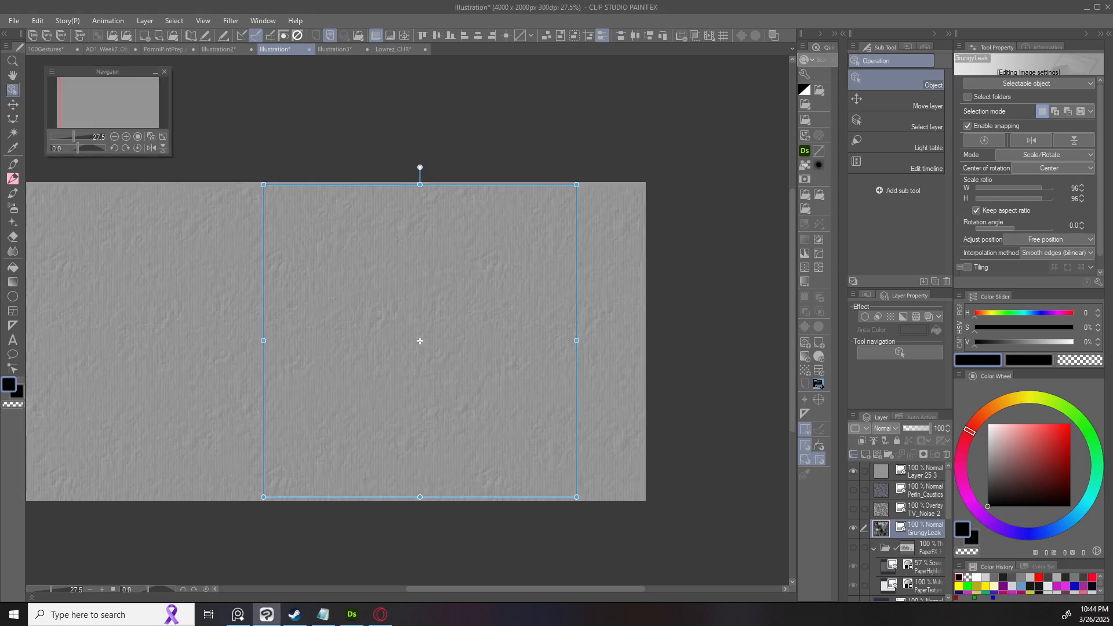
click(853, 528)
click(301, 323)
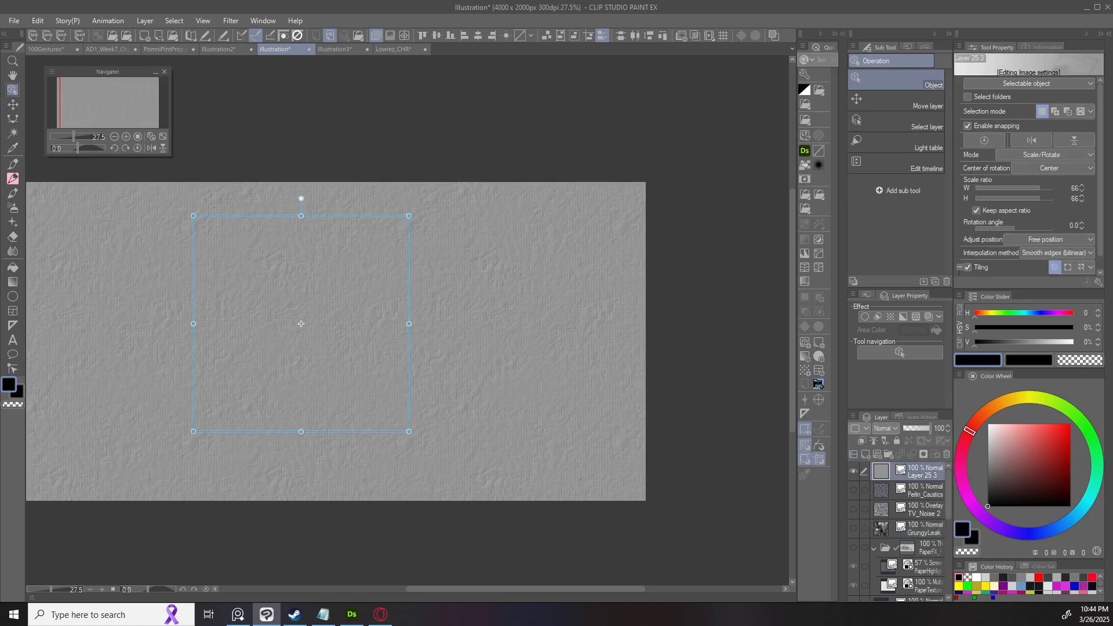
drag(300, 323, 323, 343)
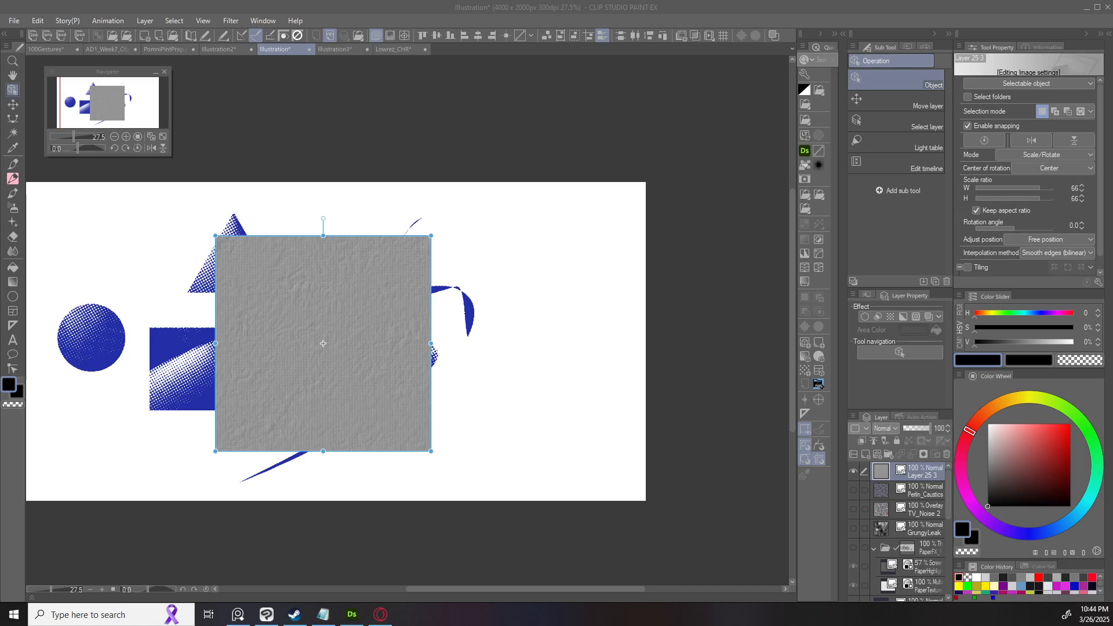
Hide Layer 25 3, and show and select the Perlin_Caustics layer.
click(852, 471)
click(852, 490)
click(918, 489)
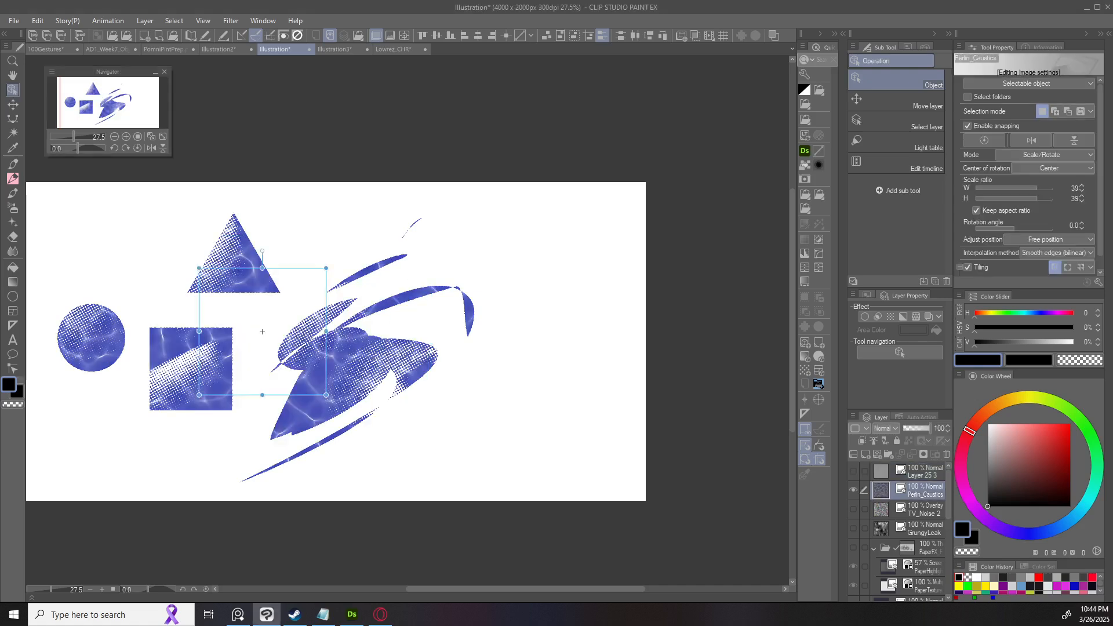
Move the Perlin_Caustics texture over the freehand shape and turn off its tiling.
drag(262, 250, 248, 253)
key(ctrl+z)
drag(262, 331, 379, 354)
click(967, 267)
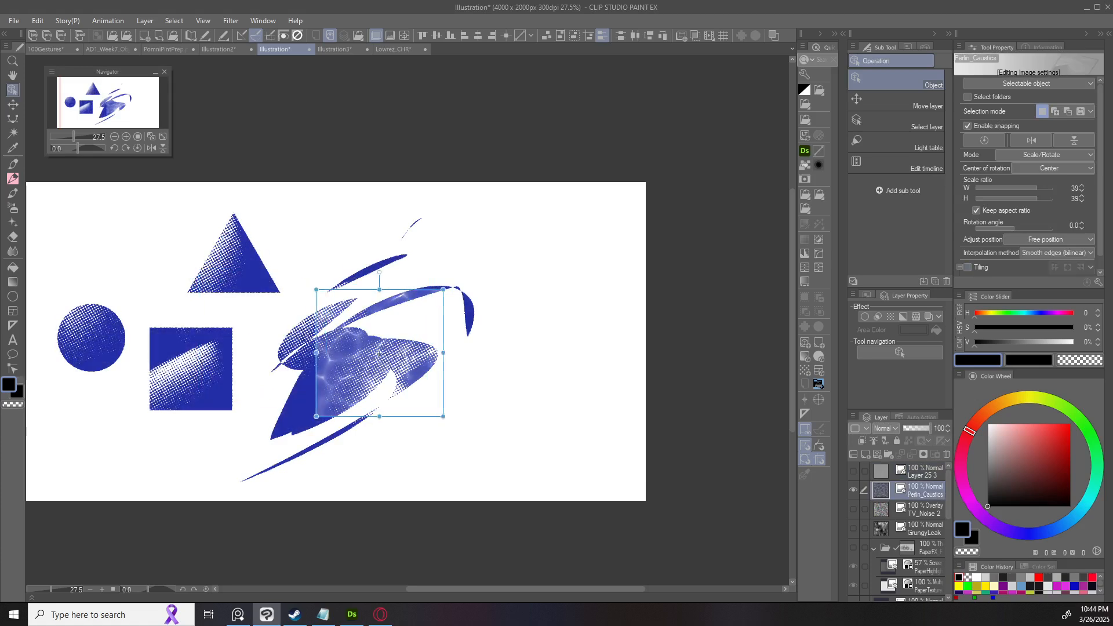
Set the single Perlin_Caustics tile's scale ratio to 100 and shift it slightly over the halftone shapes.
click(1073, 187)
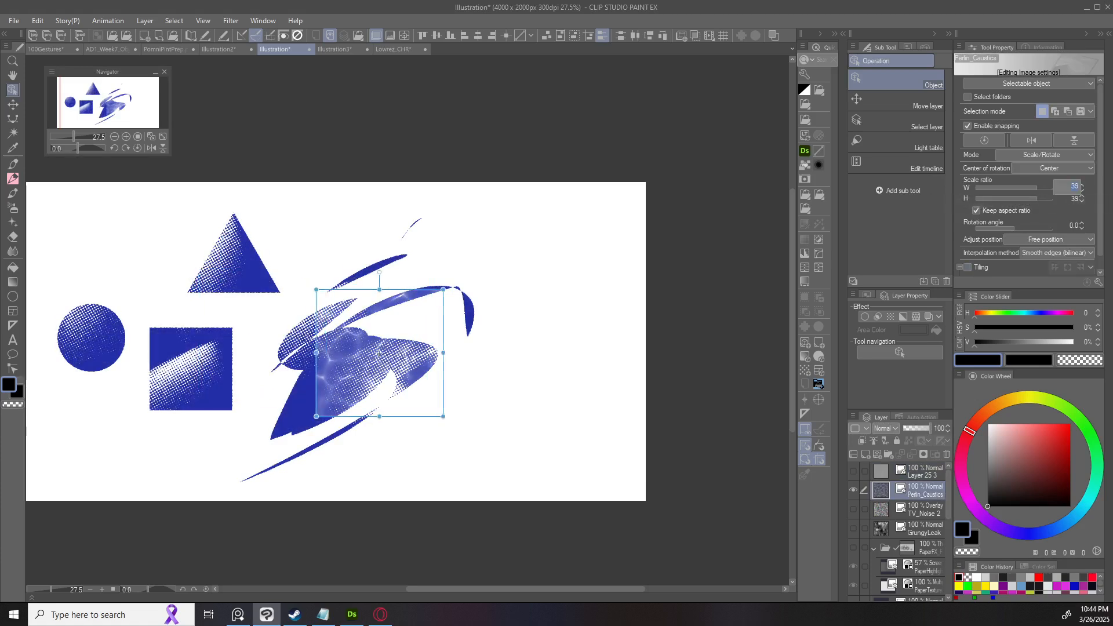
text(100)
key(Return)
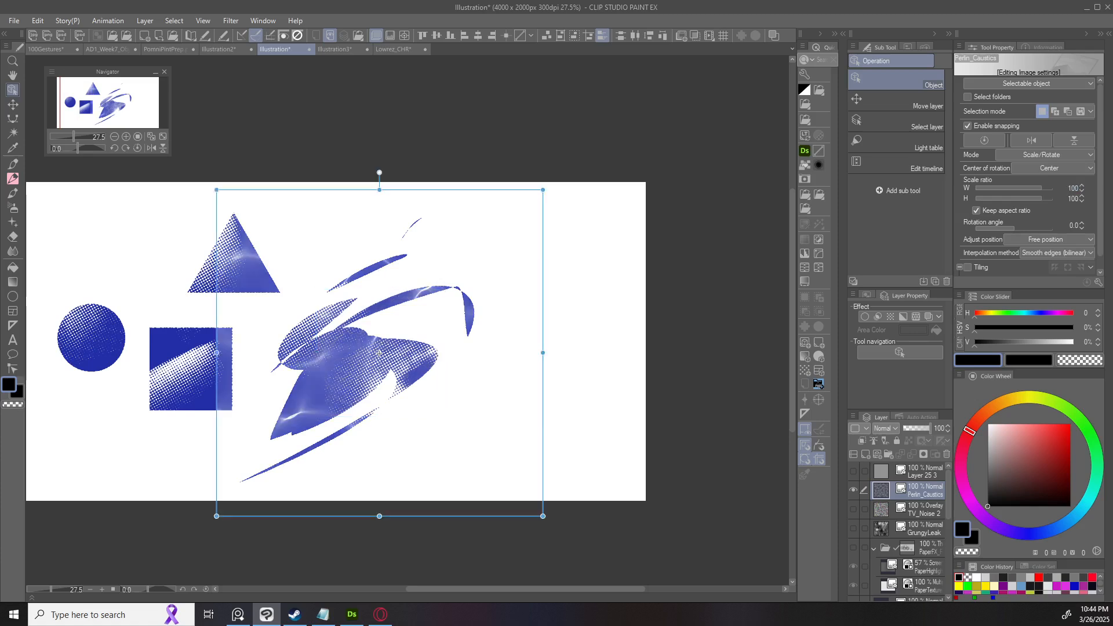
drag(379, 353, 392, 343)
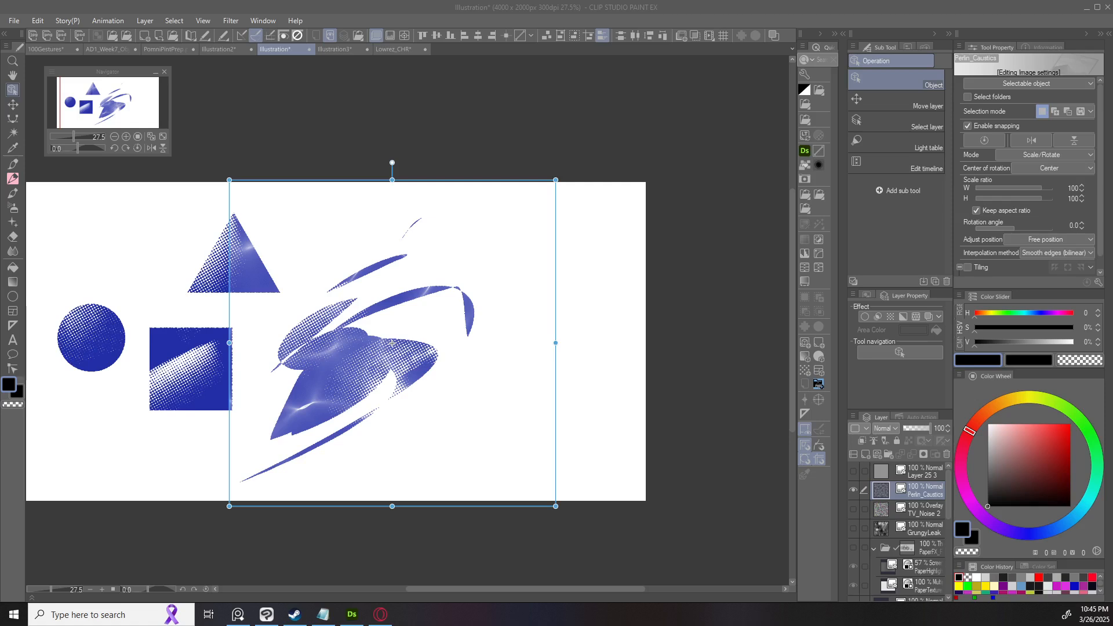
Hide the Perlin_Caustics layer and select Layer 25 3 above it.
key(ctrl+z)
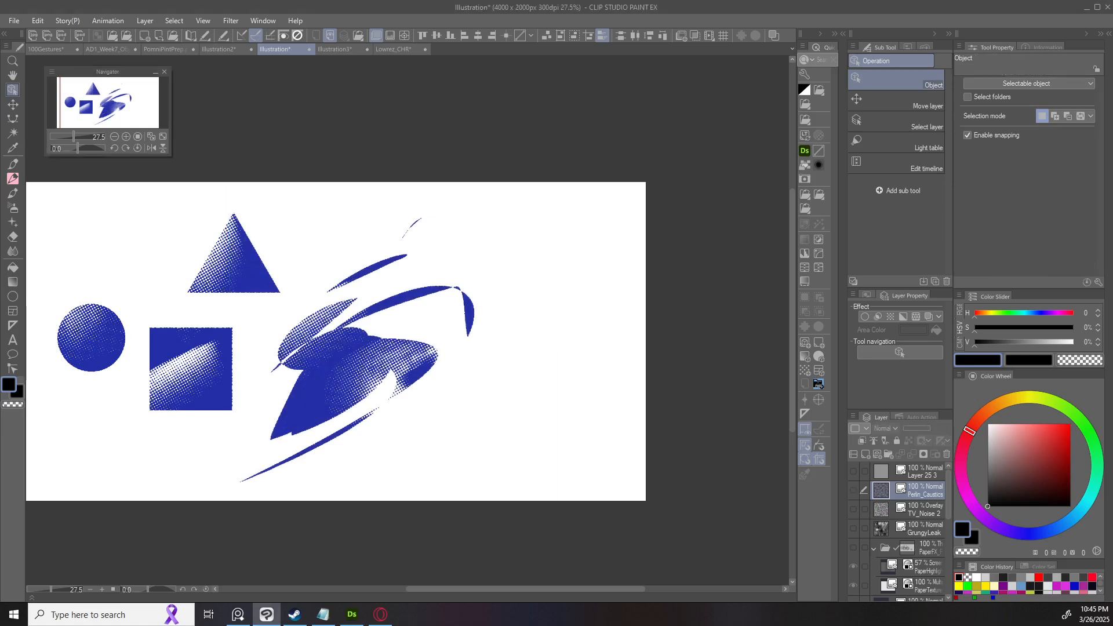
scroll(899, 531, up, 3)
click(922, 471)
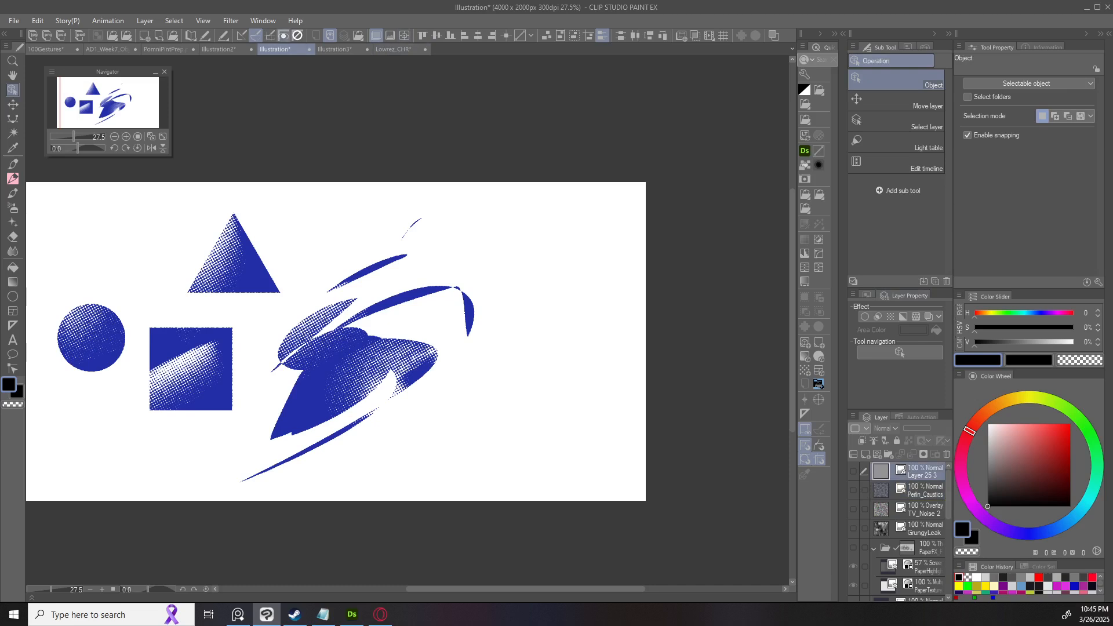
click(263, 21)
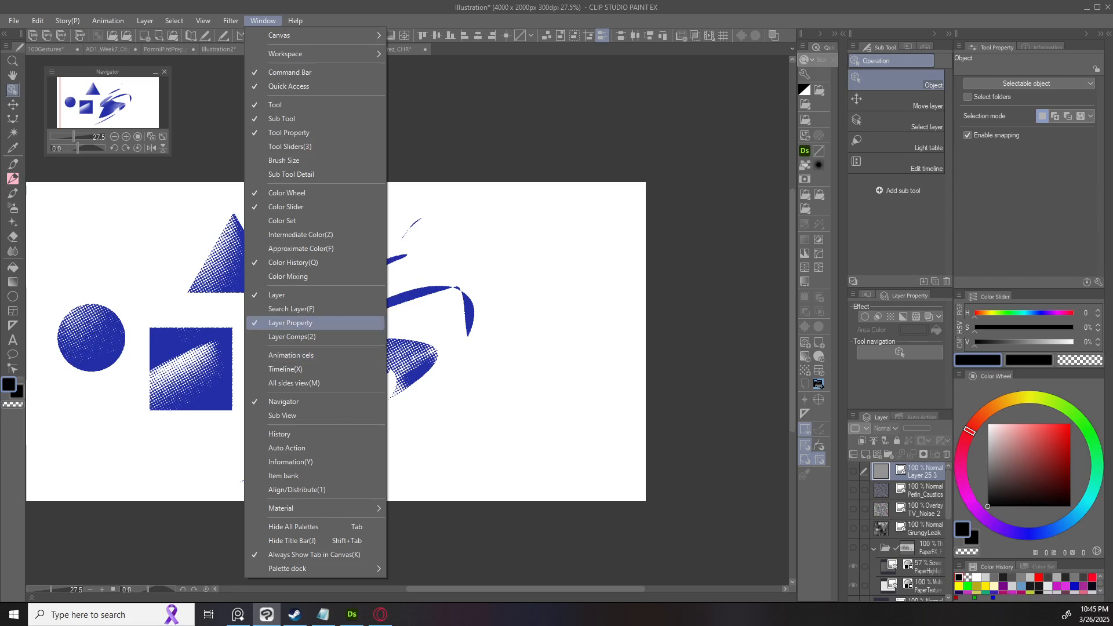
key(Escape)
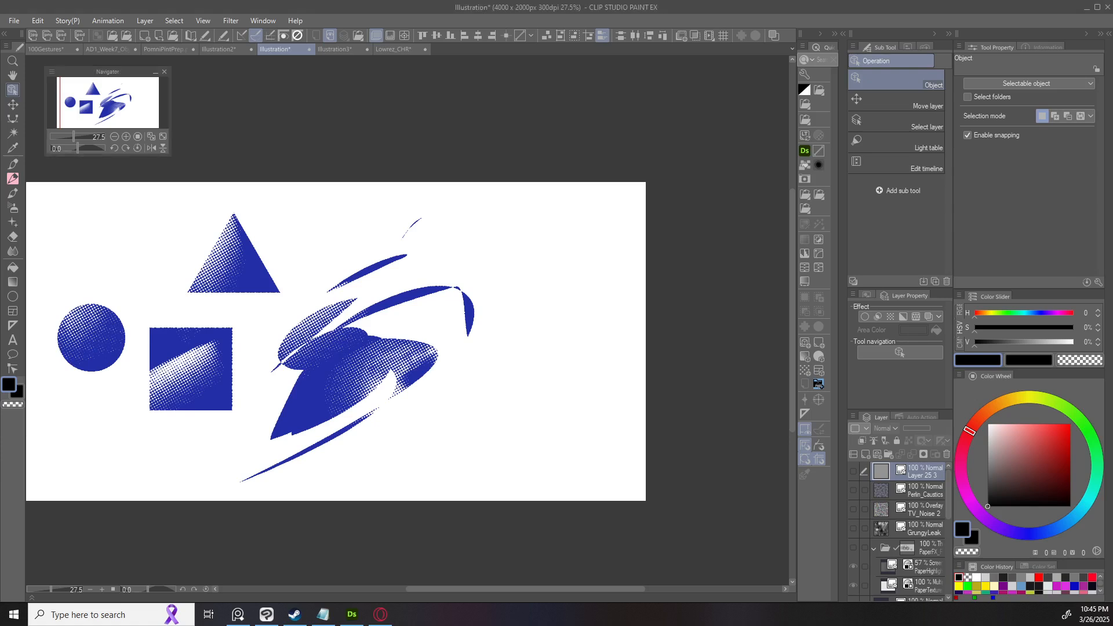
Switch to the 100Gestures document and show the sketches on Layer 33 and Layer 32 in place of Layer 34.
click(53, 49)
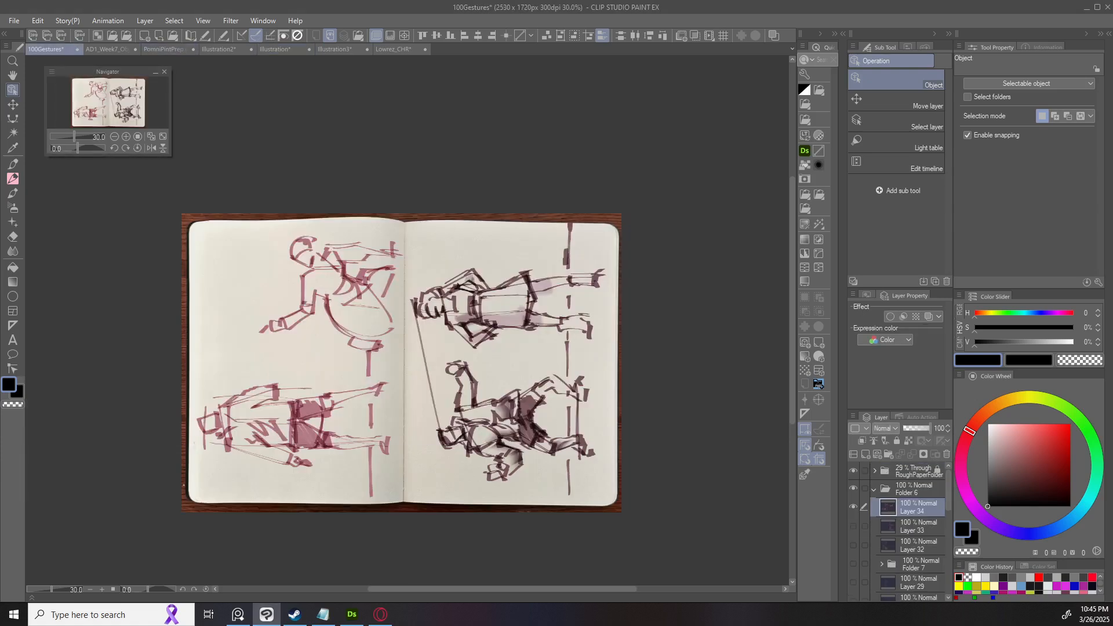
click(853, 506)
click(852, 526)
click(853, 526)
click(853, 545)
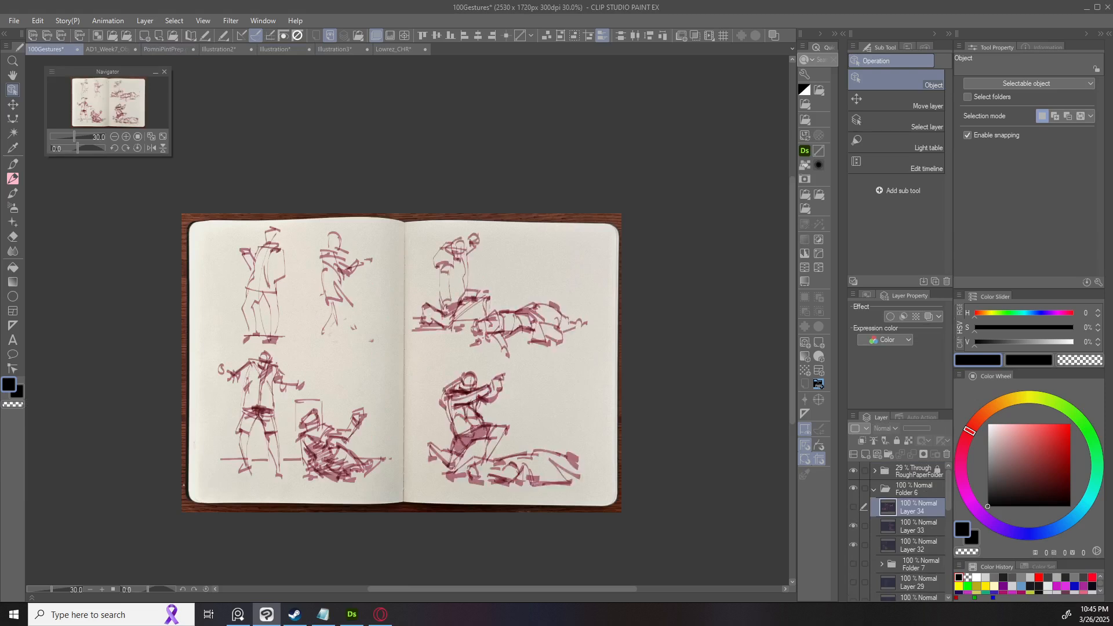
Select the rough paper folder and Folder 6 in the sketchbook document, and return to the Illustration document with the halftone shapes.
click(913, 471)
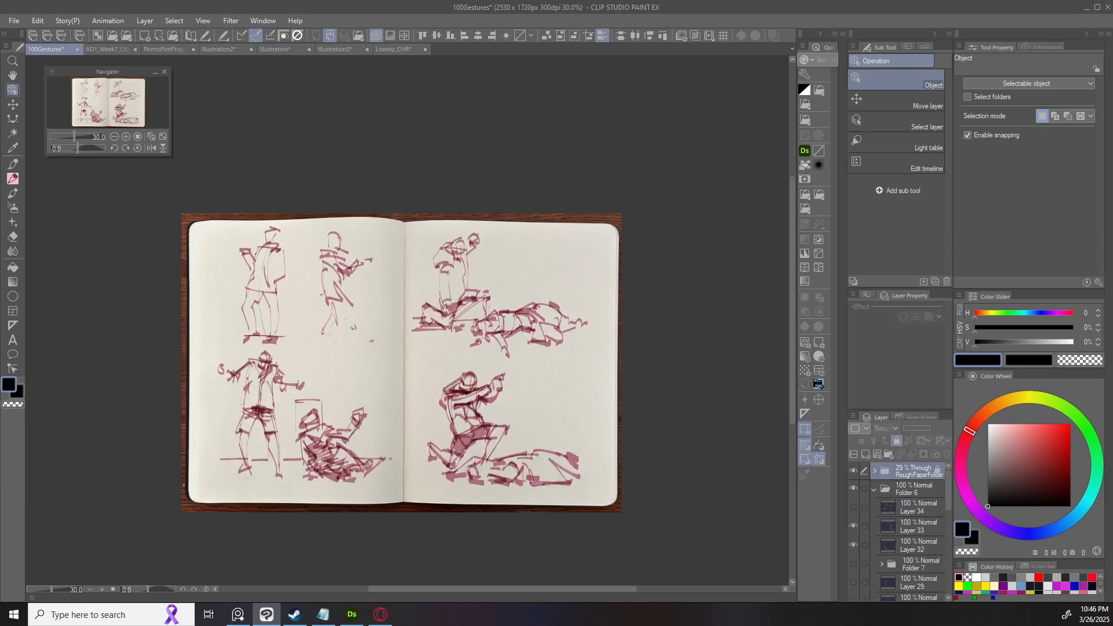
key(ctrl+shift+alt+e)
key(ctrl+z)
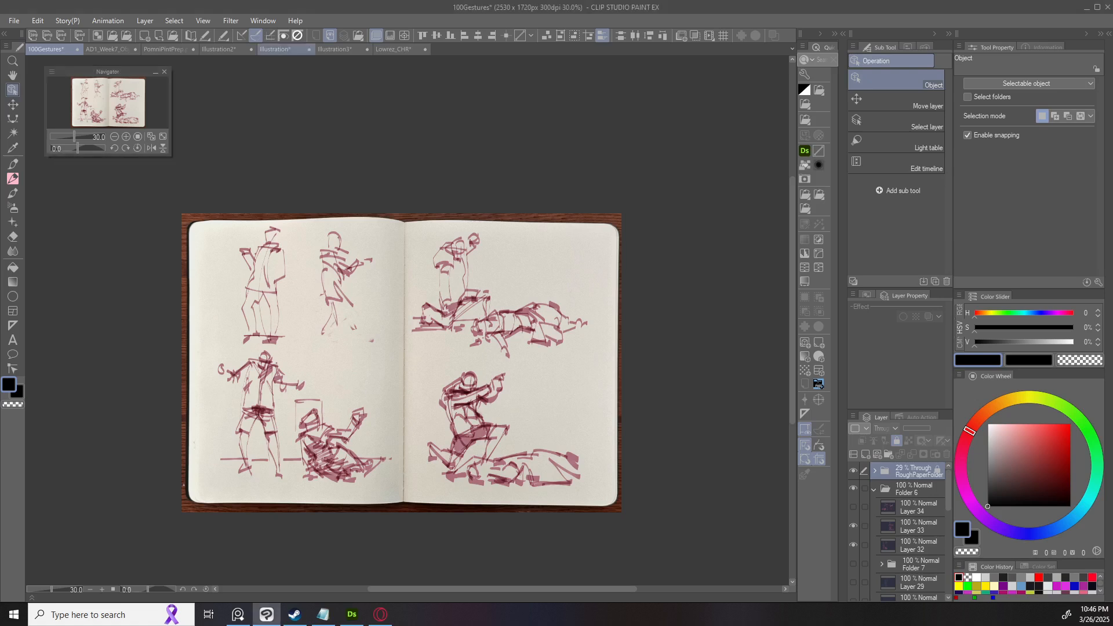
click(262, 20)
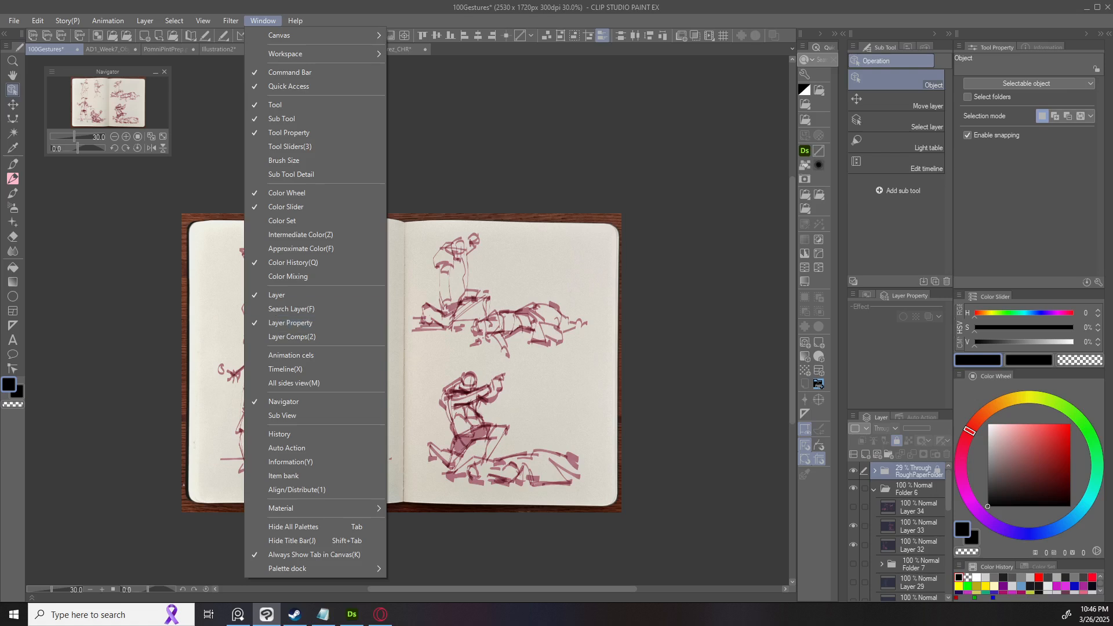
key(Escape)
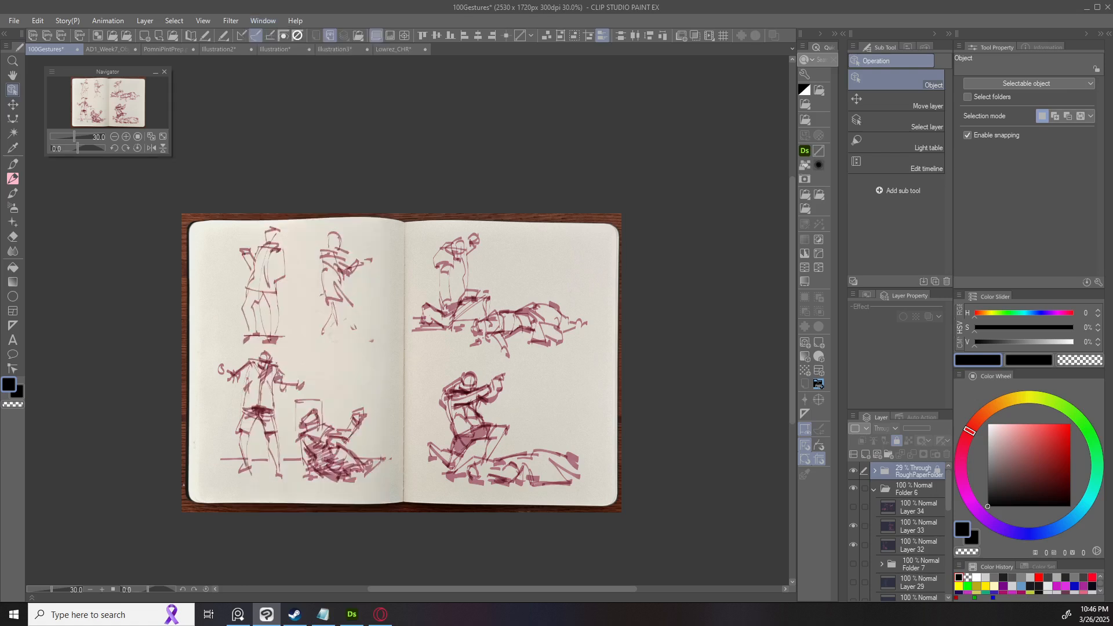
click(913, 488)
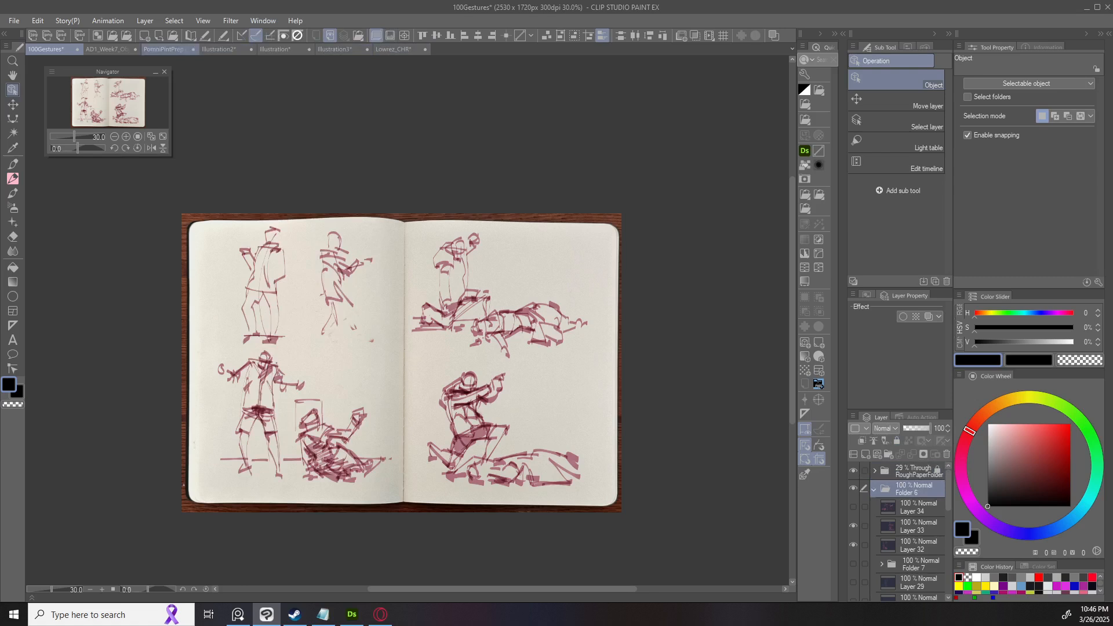
click(339, 49)
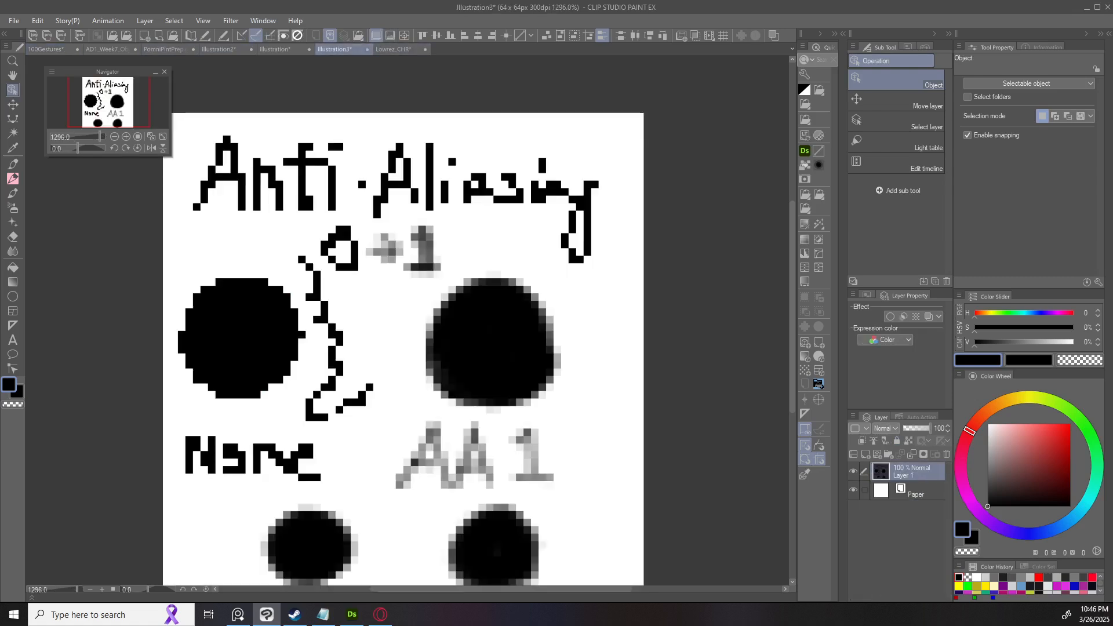
click(275, 49)
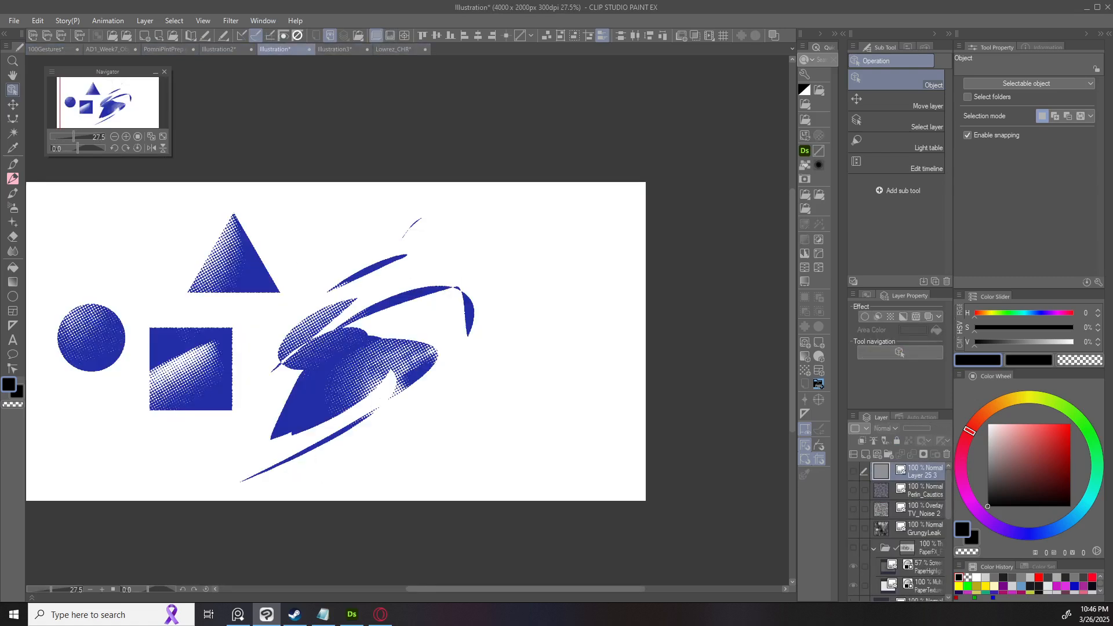
Add a new layer and a folder with the Tone effect above Layer 25 3.
key(ctrl+shift+n)
drag(335, 340, 362, 350)
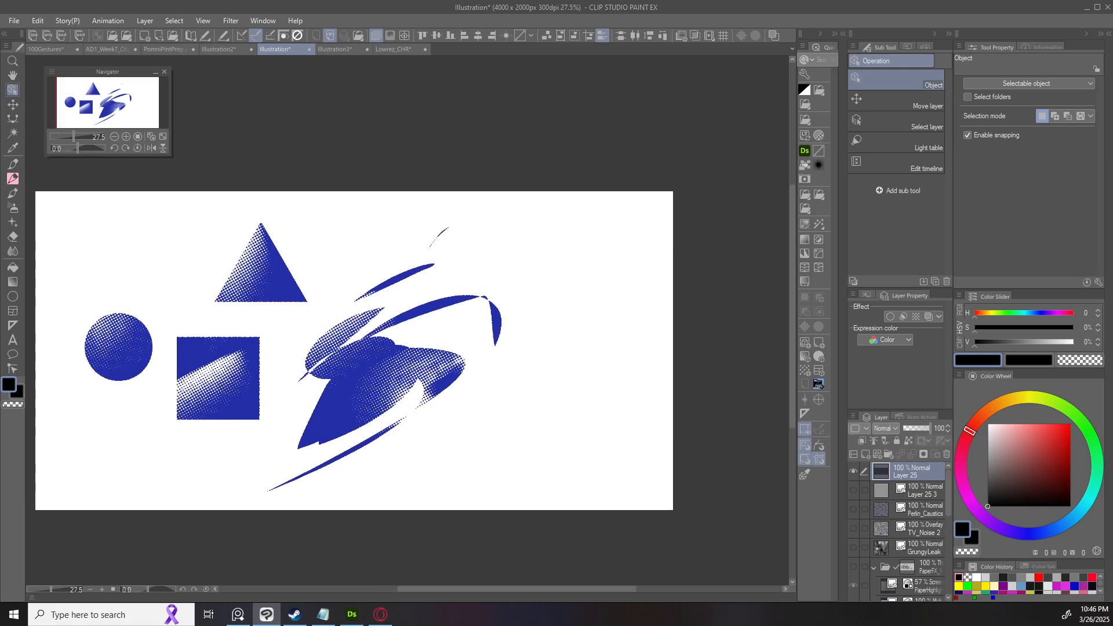
click(889, 454)
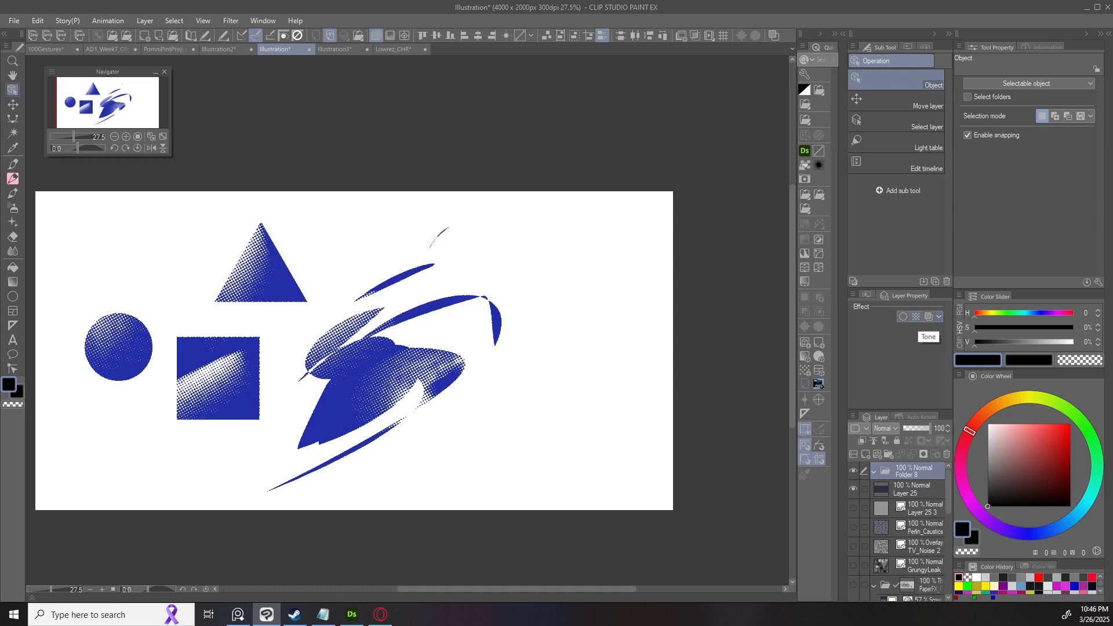
click(916, 316)
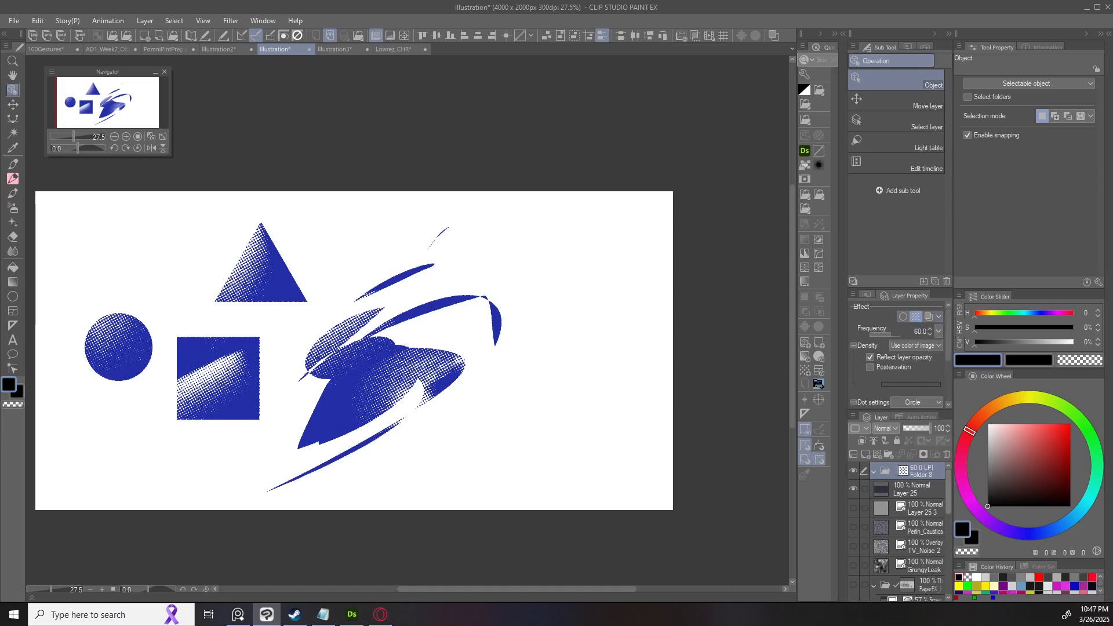
Move the new layer into the toned folder and set the folder's tone density to use brightness of image.
double_click(908, 492)
drag(907, 491, 907, 474)
click(919, 471)
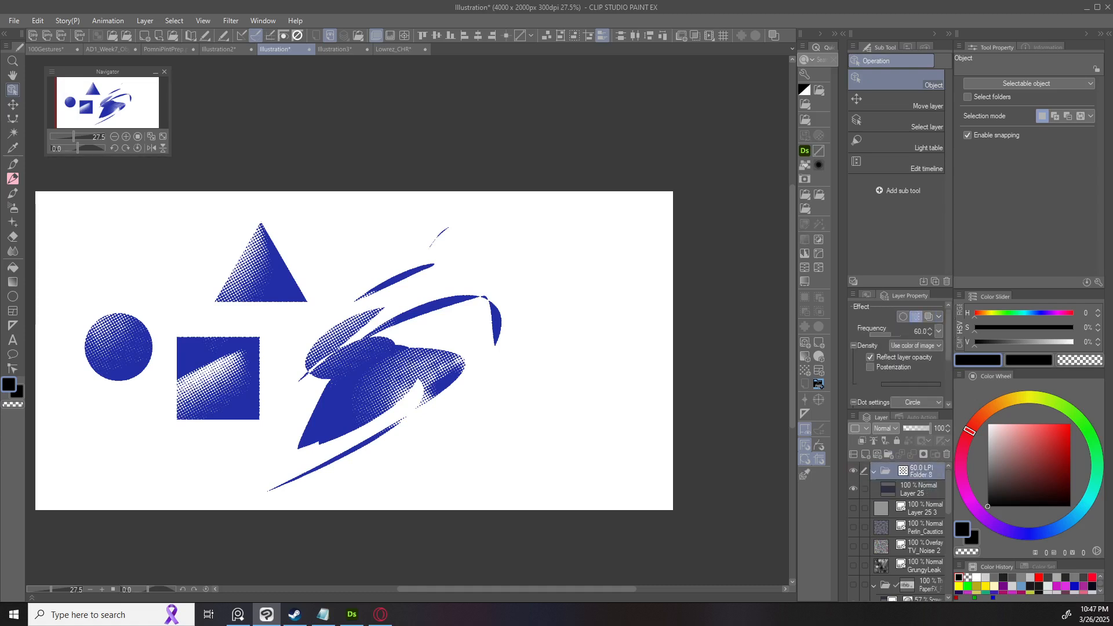
click(916, 345)
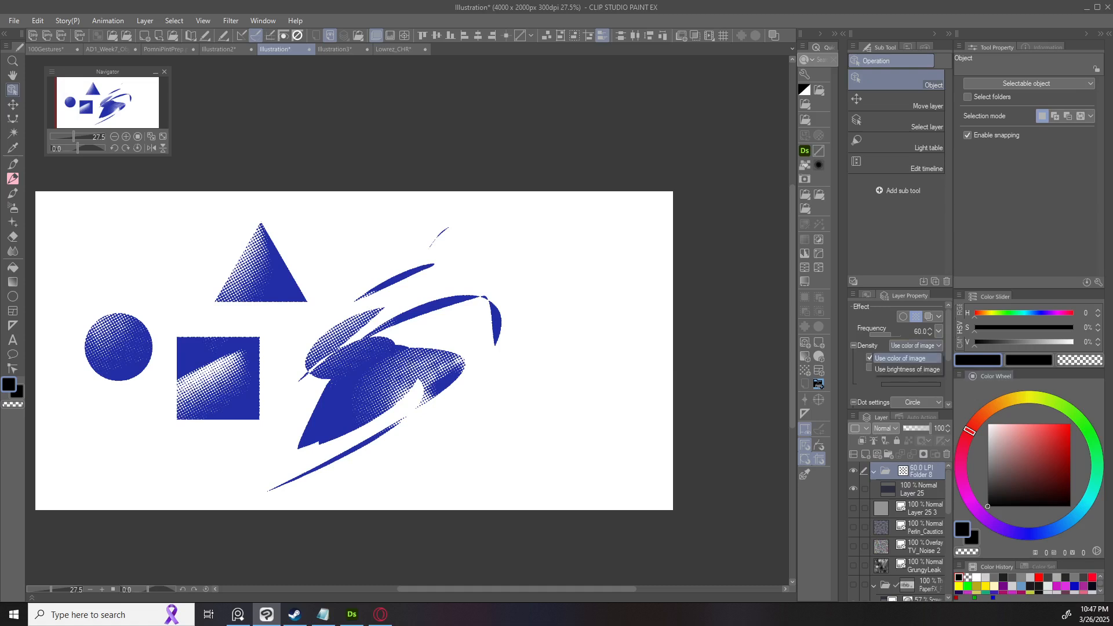
click(907, 369)
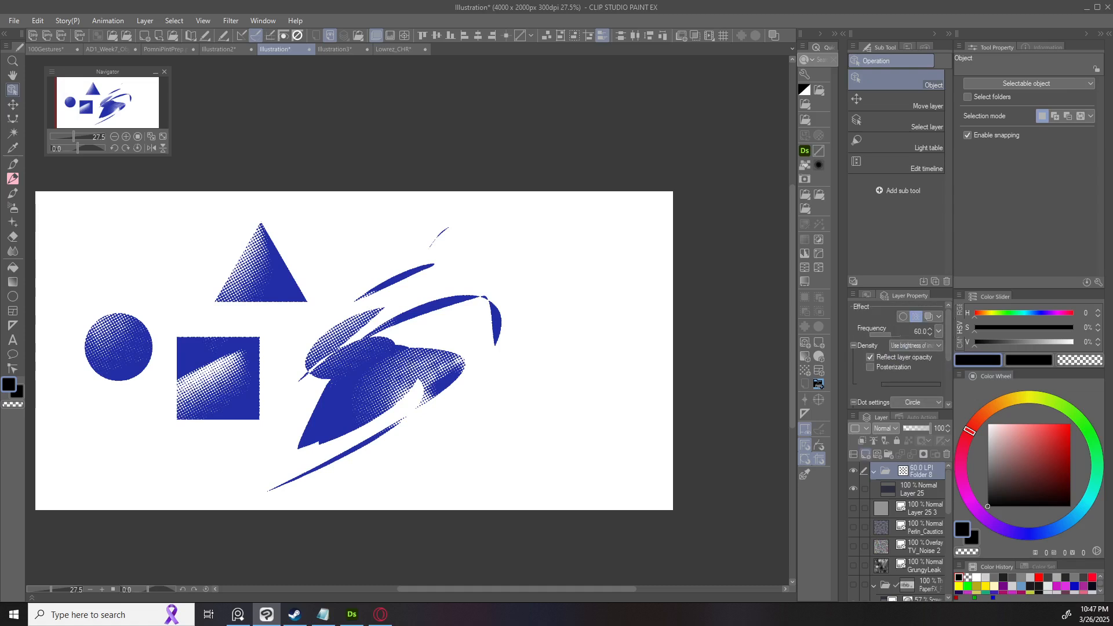
Draw a large black triangle from its center on Layer 25, beside the freehand halftone shape.
click(919, 488)
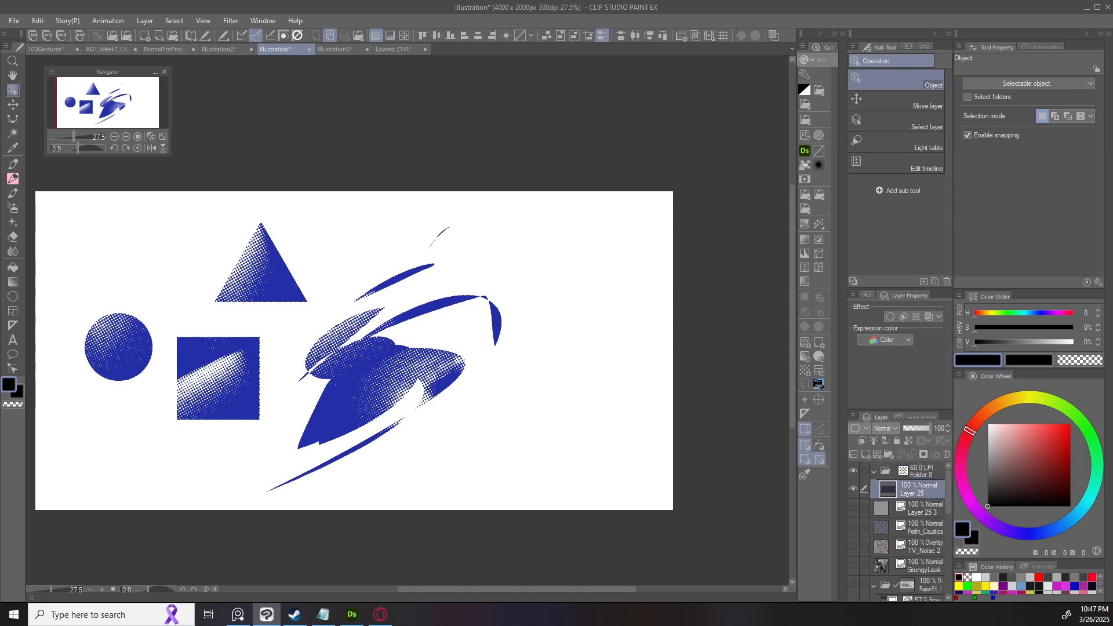
key(u)
drag(598, 315, 545, 275)
key(ctrl+z)
drag(545, 328, 628, 376)
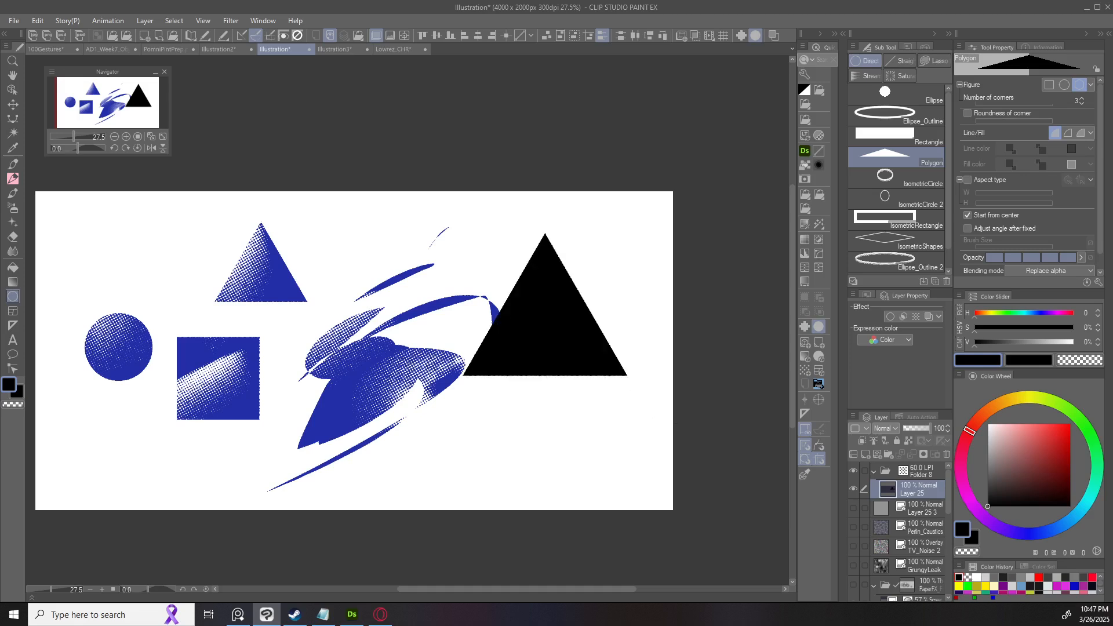
Draw two smaller triangles below the black one, one mid-gray at 44% value and one light gray at 83% value.
click(988, 469)
drag(512, 439, 569, 472)
scroll(533, 451, up, 4)
scroll(447, 435, down, 2)
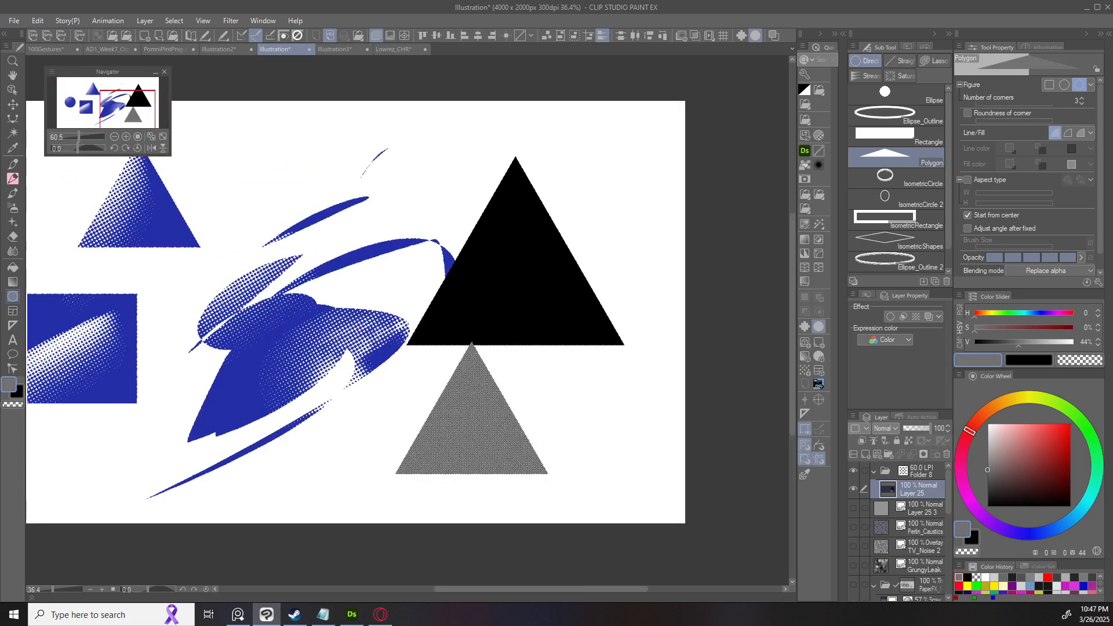
click(988, 437)
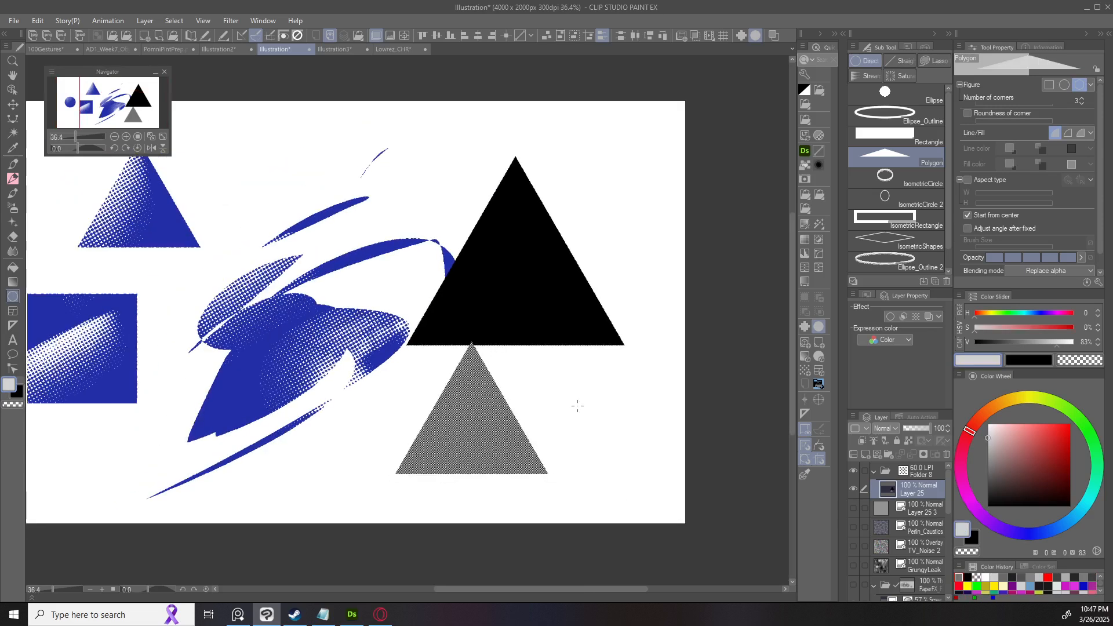
drag(578, 406, 653, 473)
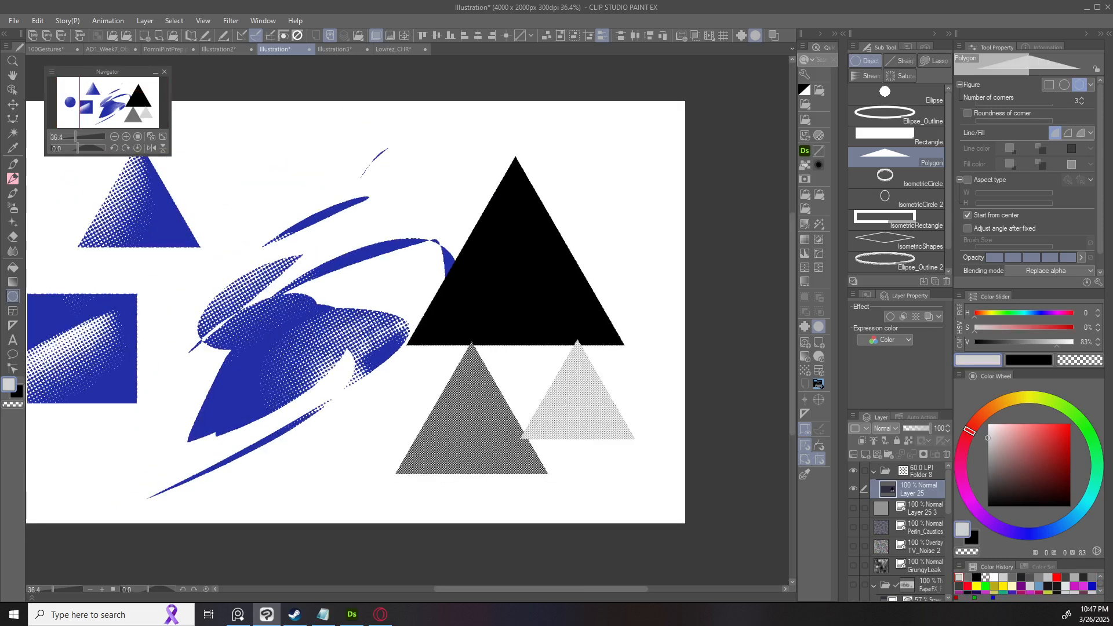
Set the toned folder's density to use color of image and move the triangles over the freehand halftone shape.
click(920, 471)
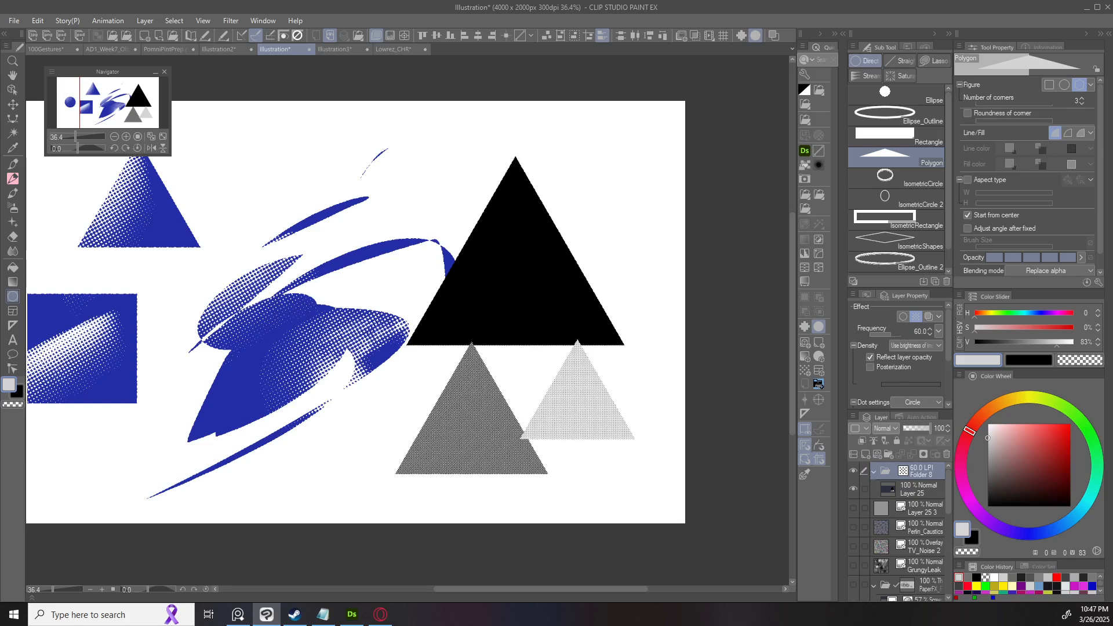
scroll(683, 367, up, 2)
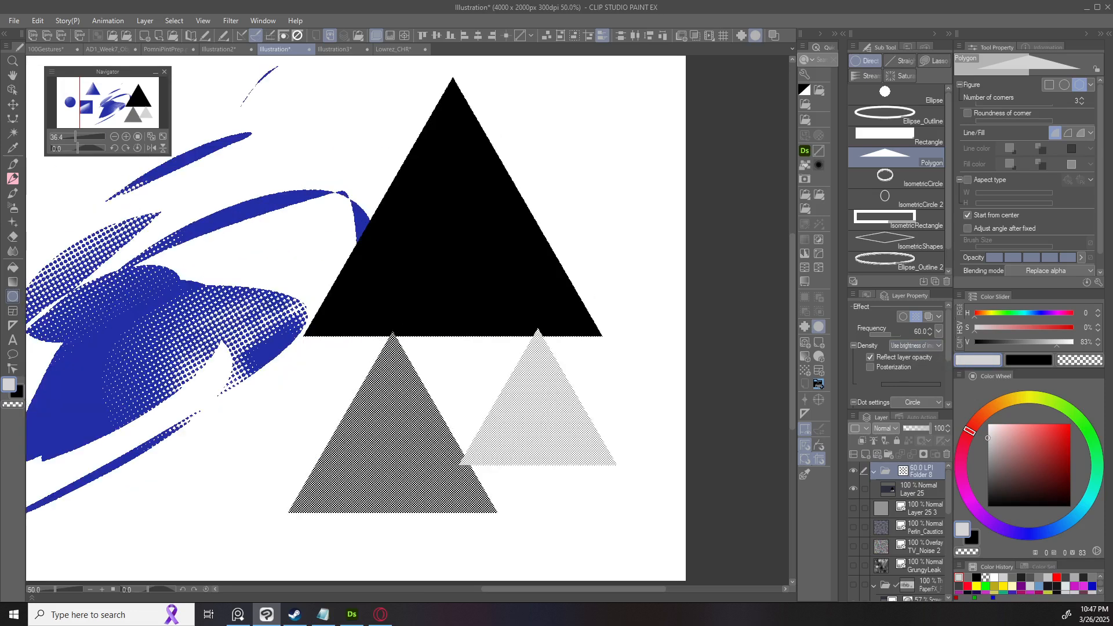
click(915, 345)
click(907, 358)
key(o)
drag(452, 261, 266, 144)
drag(266, 232, 494, 287)
scroll(475, 363, up, 6)
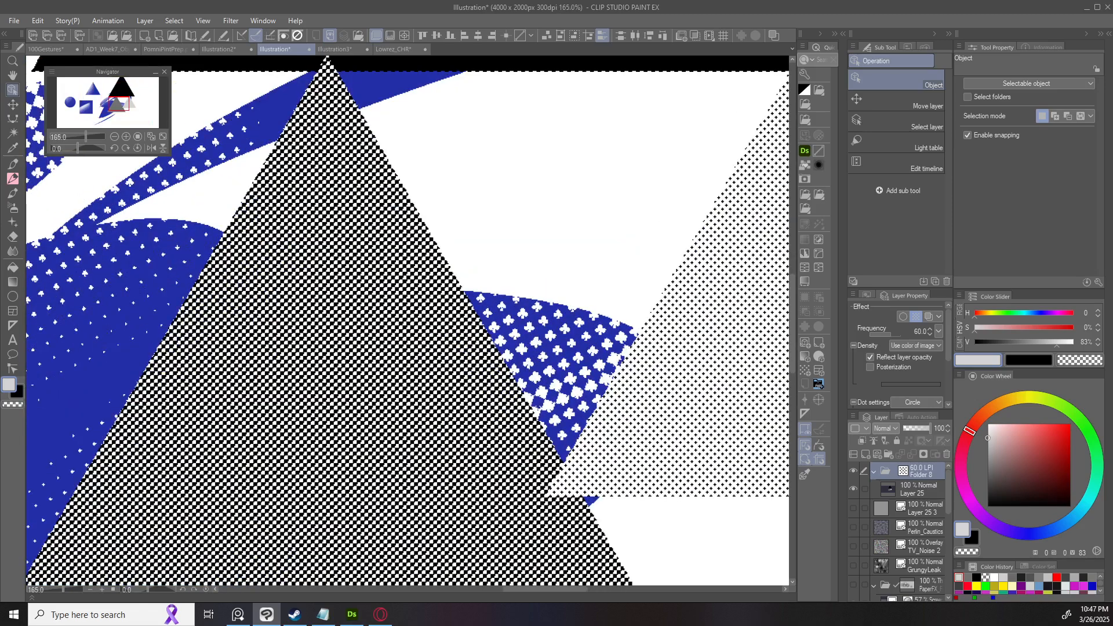
scroll(479, 400, down, 5)
mouse_move(480, 400)
mouse_down()
mouse_move(402, 377)
mouse_move(394, 389)
mouse_up()
scroll(474, 384, up, 5)
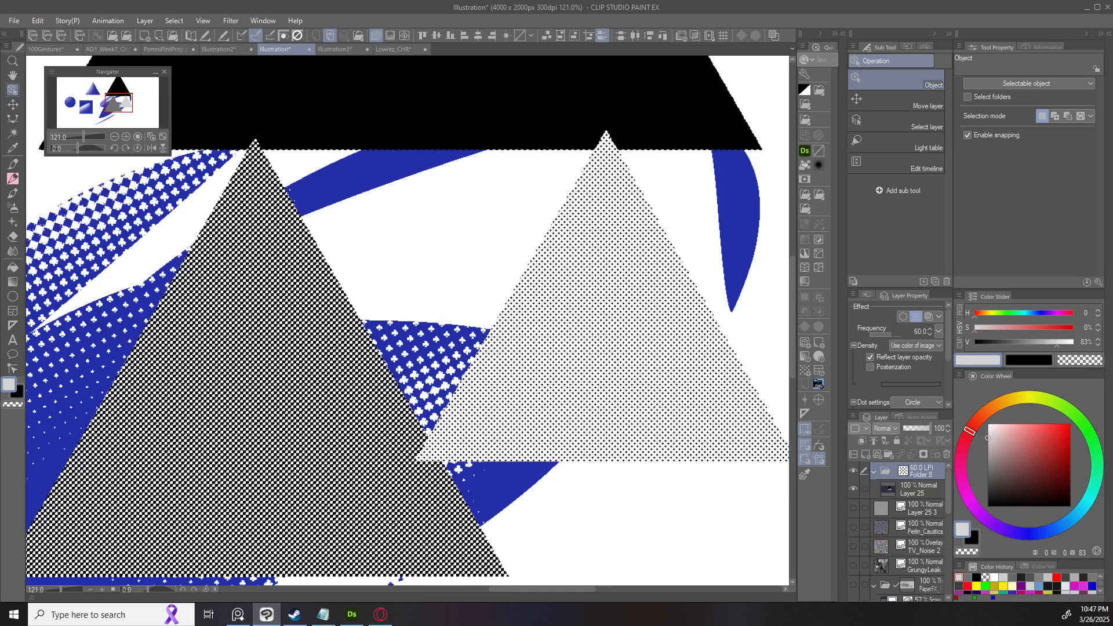
scroll(668, 169, down, 2)
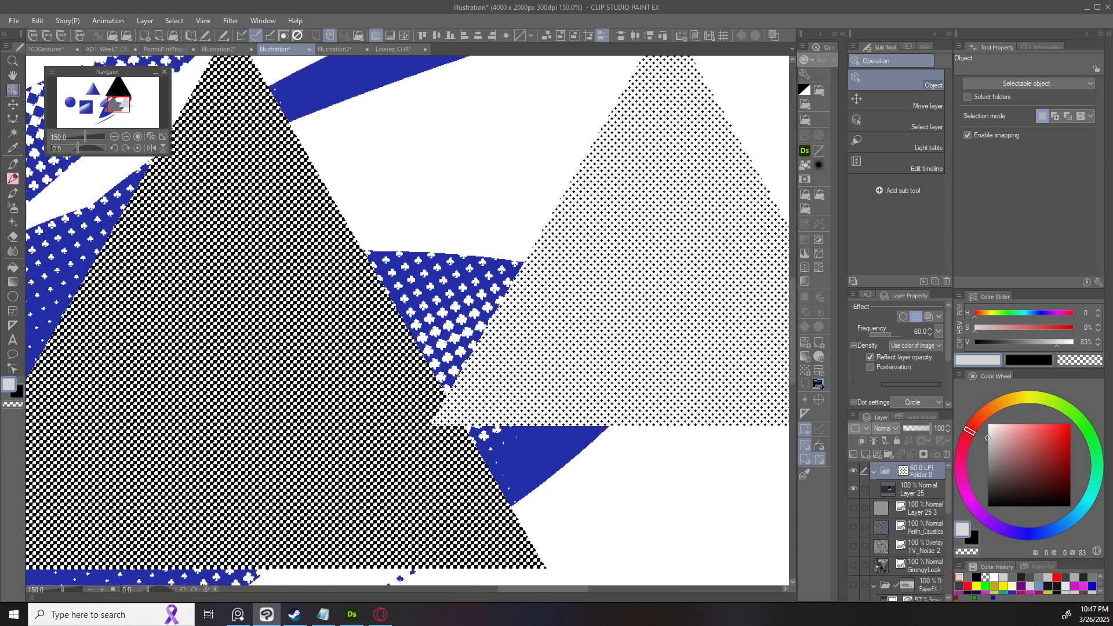
Set the toned folder's density back to use brightness of image and inspect where the triangles overlap the blue shape.
click(916, 346)
click(910, 366)
scroll(537, 378, up, 1)
scroll(624, 375, up, 2)
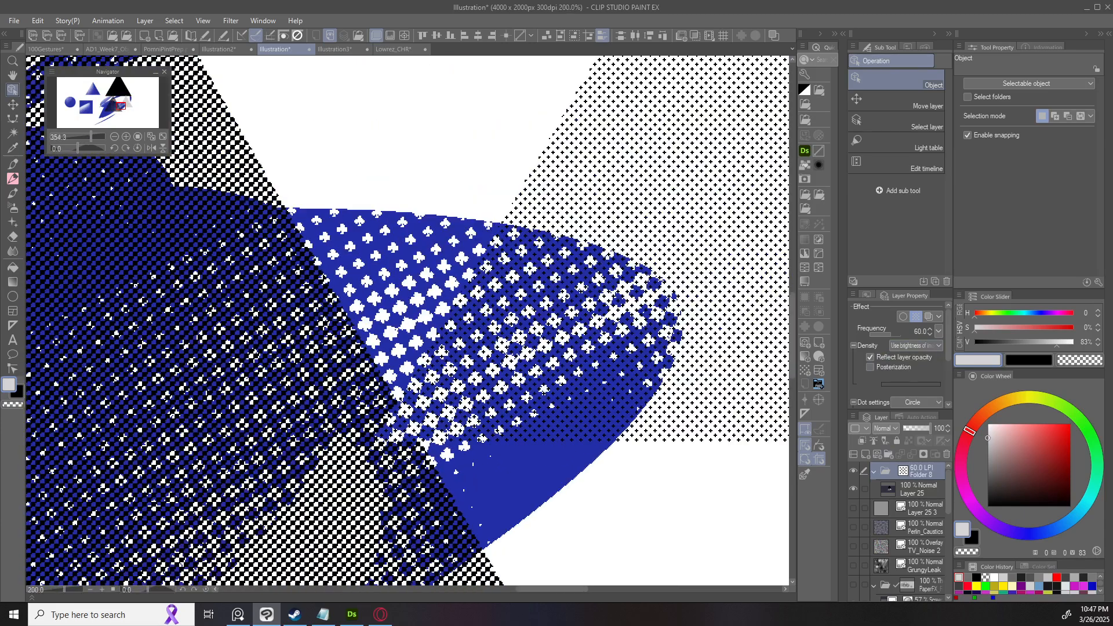
scroll(407, 320, down, 2)
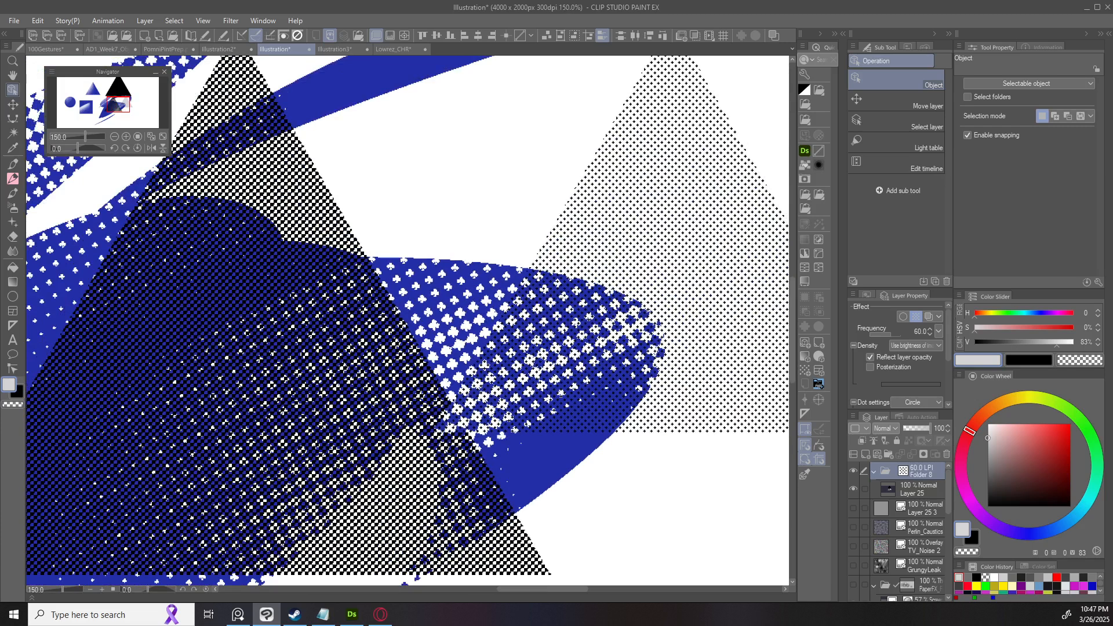
Switch the toned folder's density to use color of image, then back to use brightness of image, to compare the overlaps.
scroll(407, 320, down, 1)
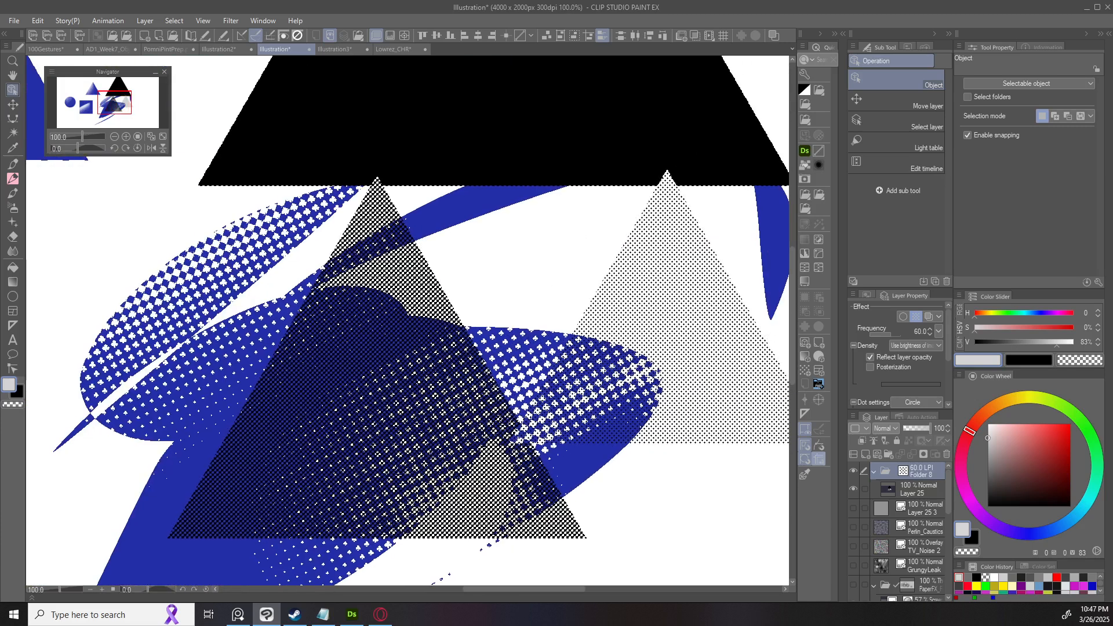
click(915, 346)
click(909, 357)
click(916, 346)
click(911, 368)
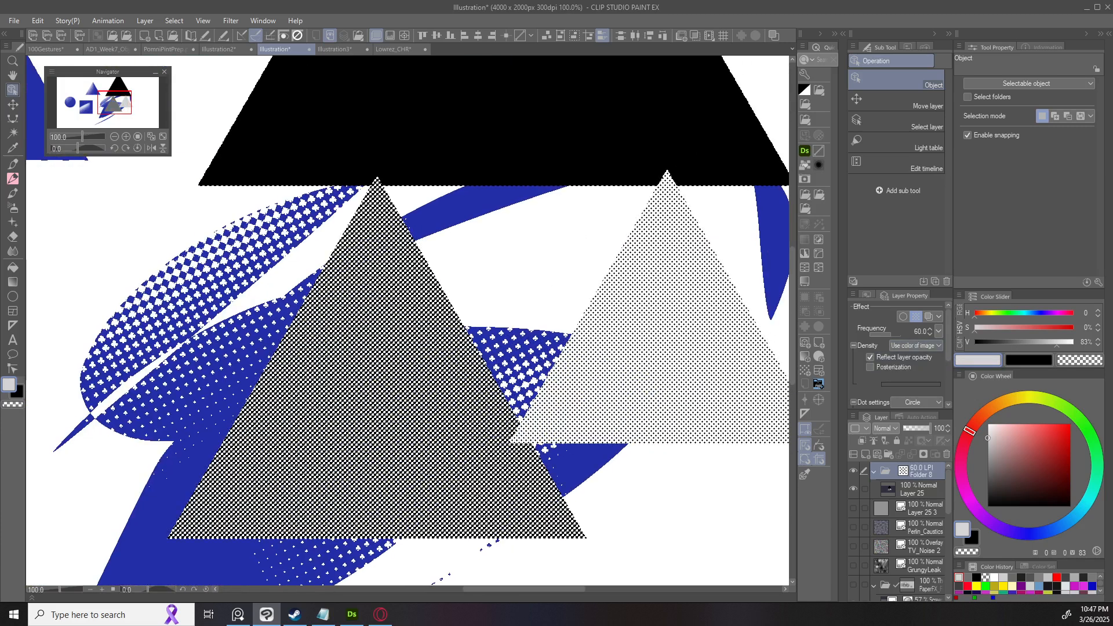
Lower the toned folder's screentone frequency to 18.3 for larger dots.
scroll(66, 443, down, 1)
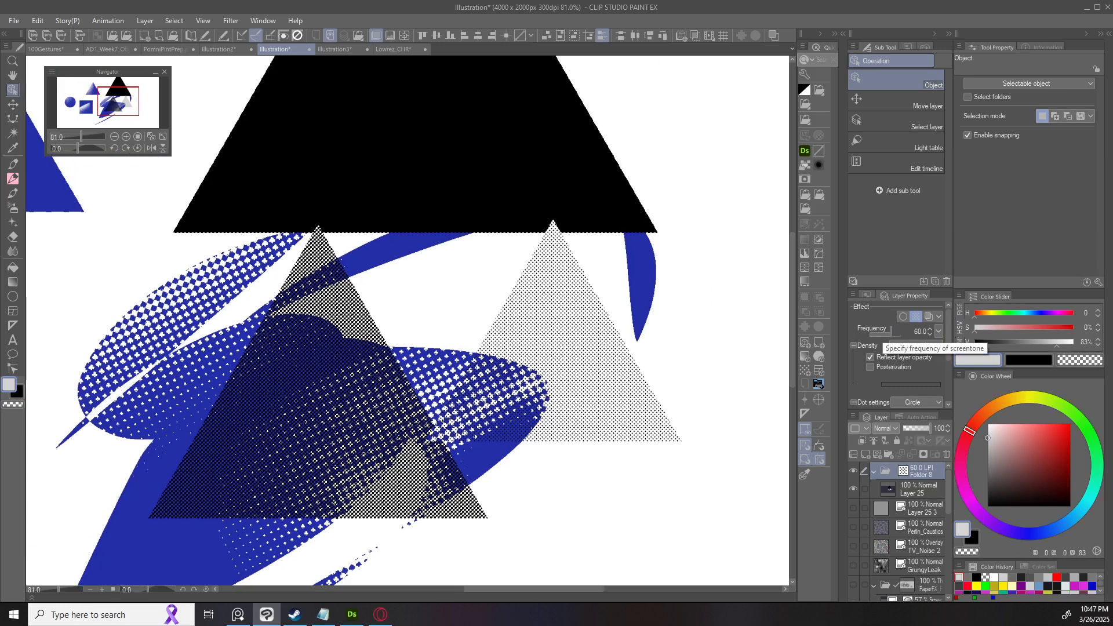
drag(891, 333, 948, 366)
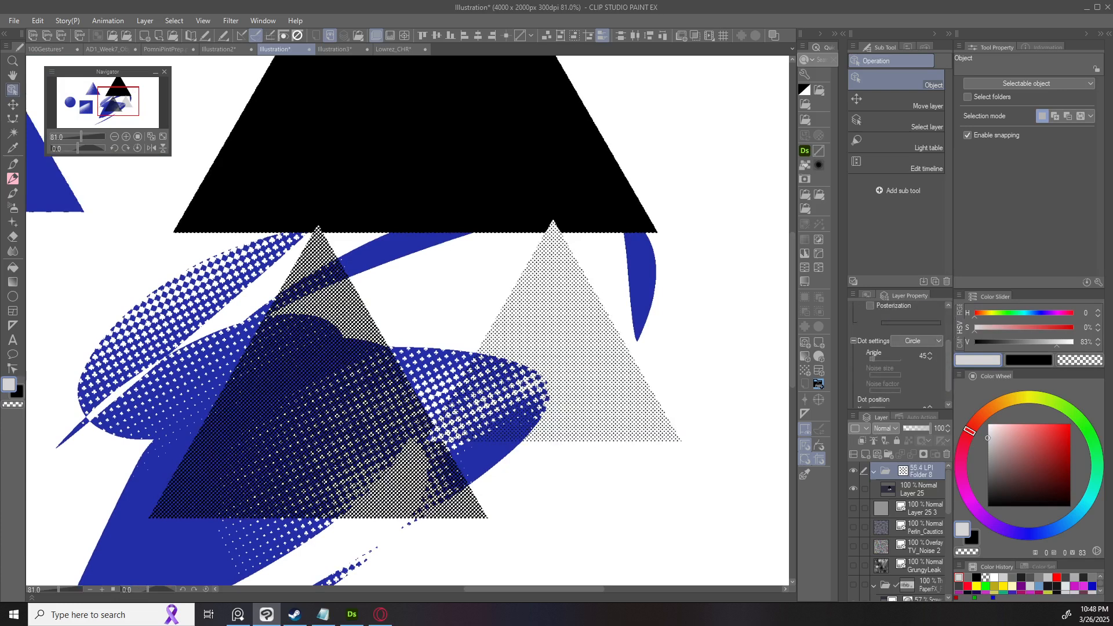
drag(873, 357, 872, 334)
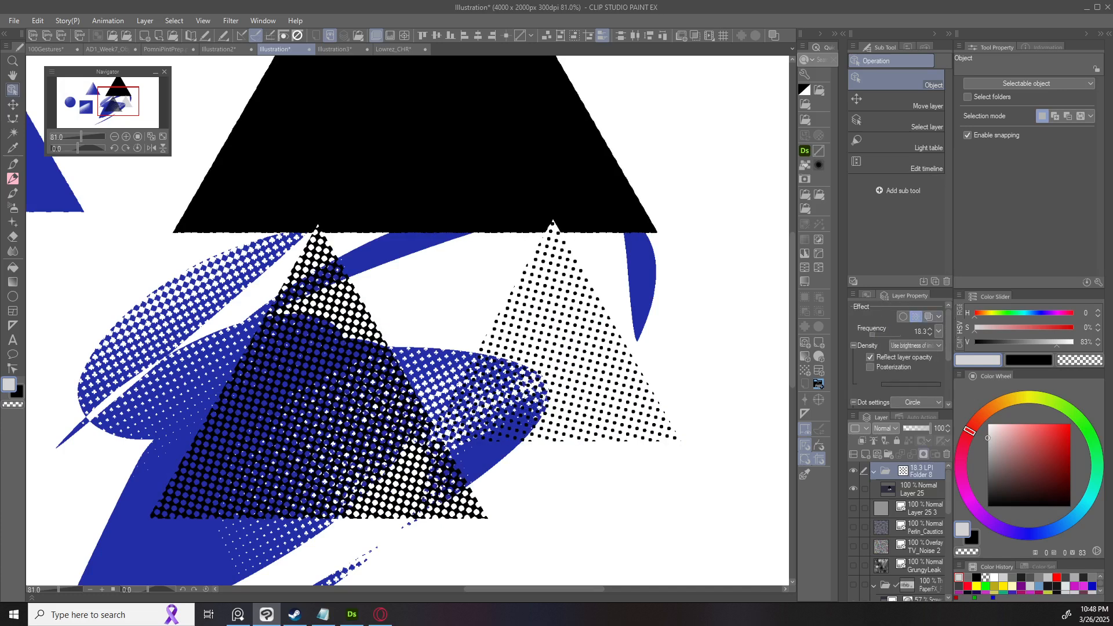
Add a layer mask to the toned folder and fade the black and light gray triangles with large Soft eraser strokes.
click(923, 440)
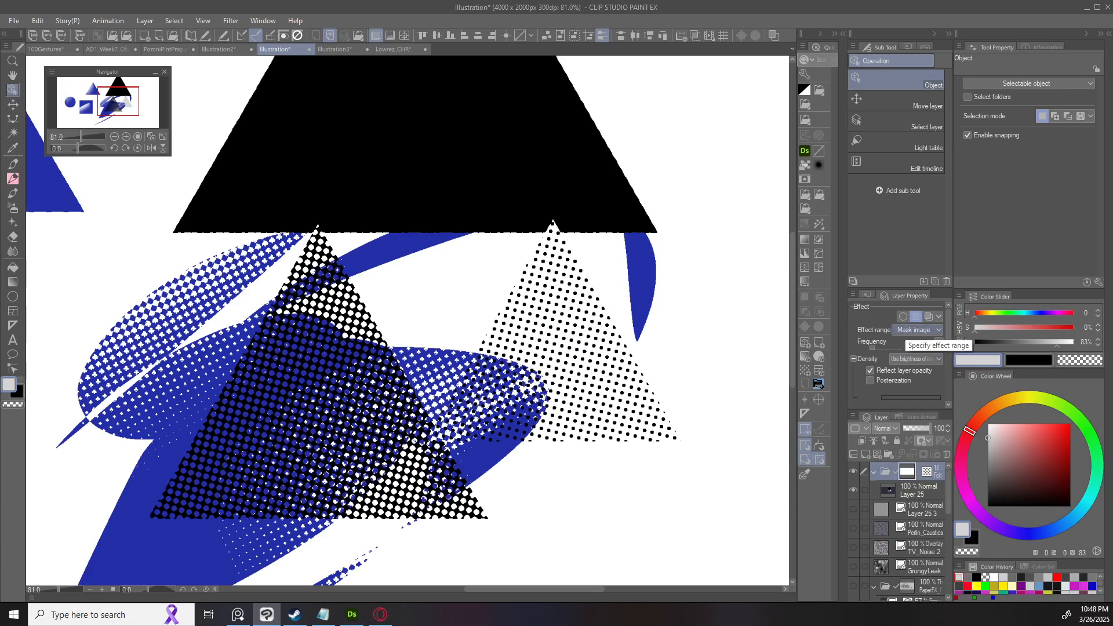
scroll(502, 413, down, 2)
key(e)
mouse_move(770, 364)
mouse_down()
mouse_move(681, 364)
mouse_move(656, 384)
mouse_up()
mouse_move(667, 330)
mouse_down()
mouse_move(701, 248)
mouse_move(511, 110)
mouse_up()
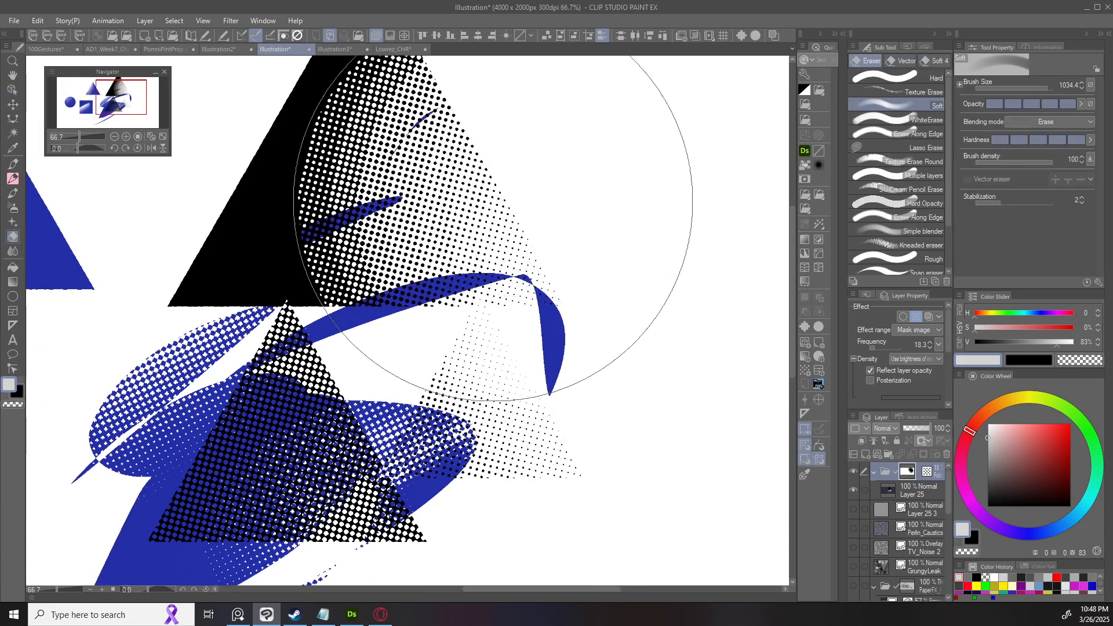
scroll(603, 305, down, 1)
scroll(643, 307, down, 2)
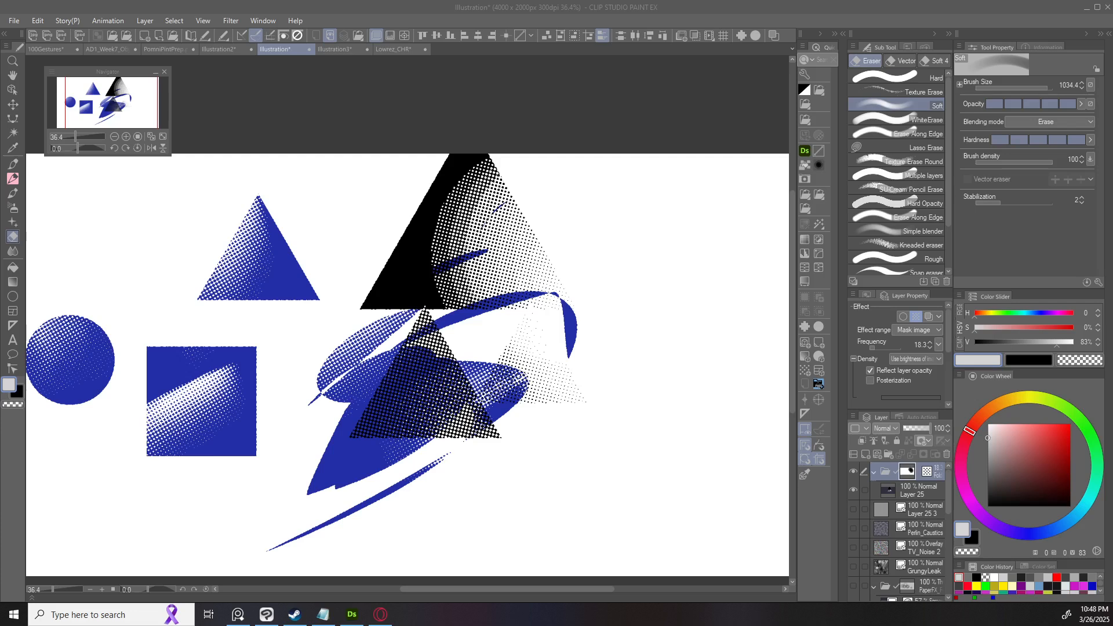
scroll(687, 172, down, 2)
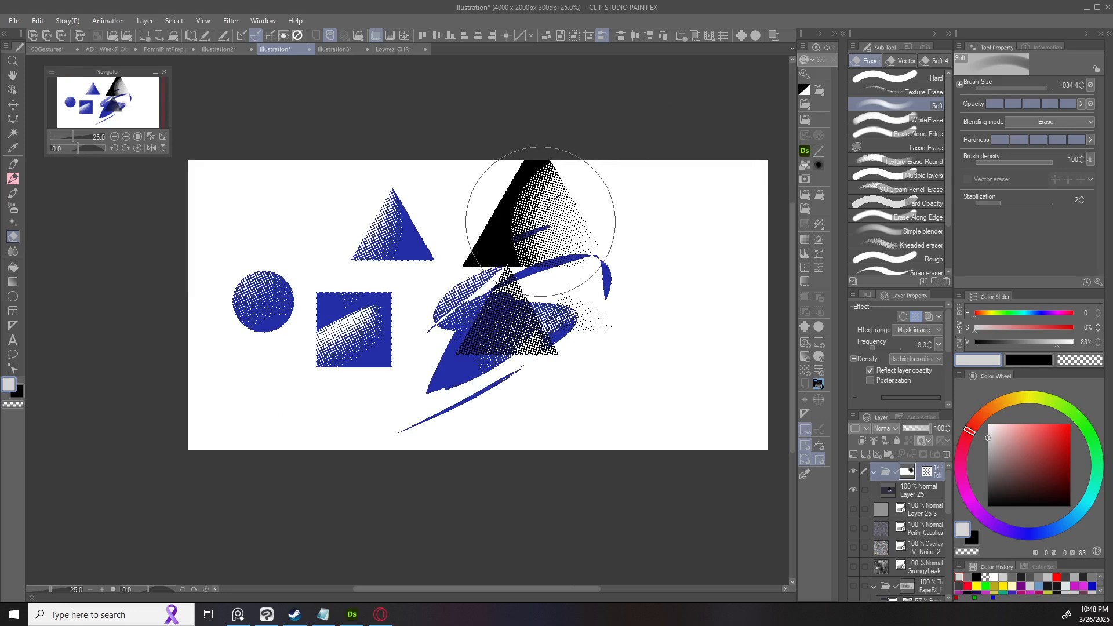
scroll(590, 193, up, 1)
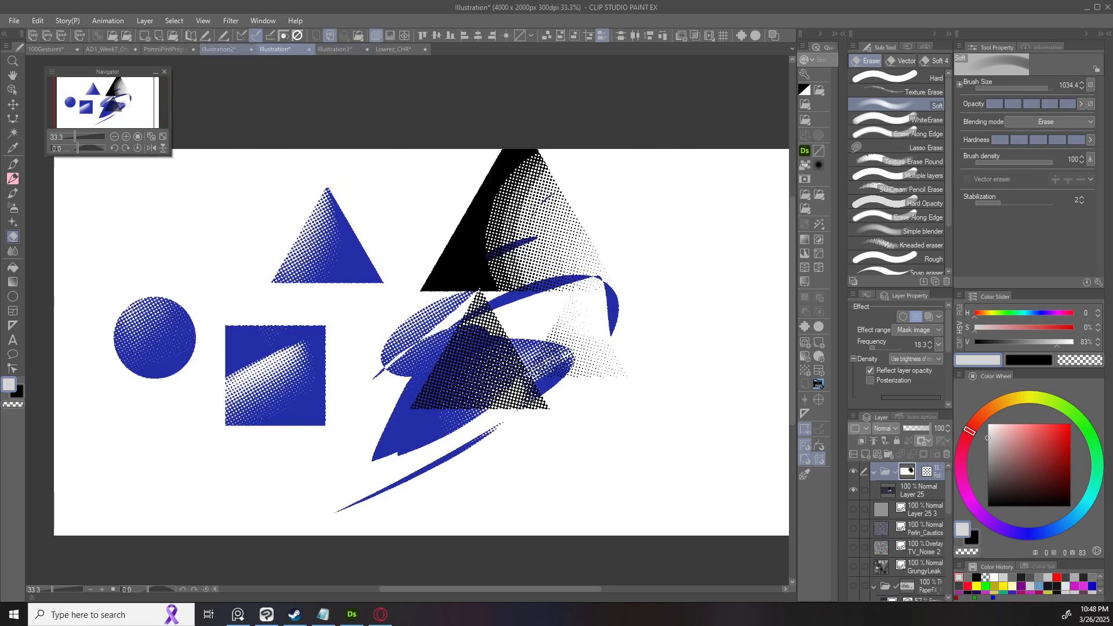
click(218, 49)
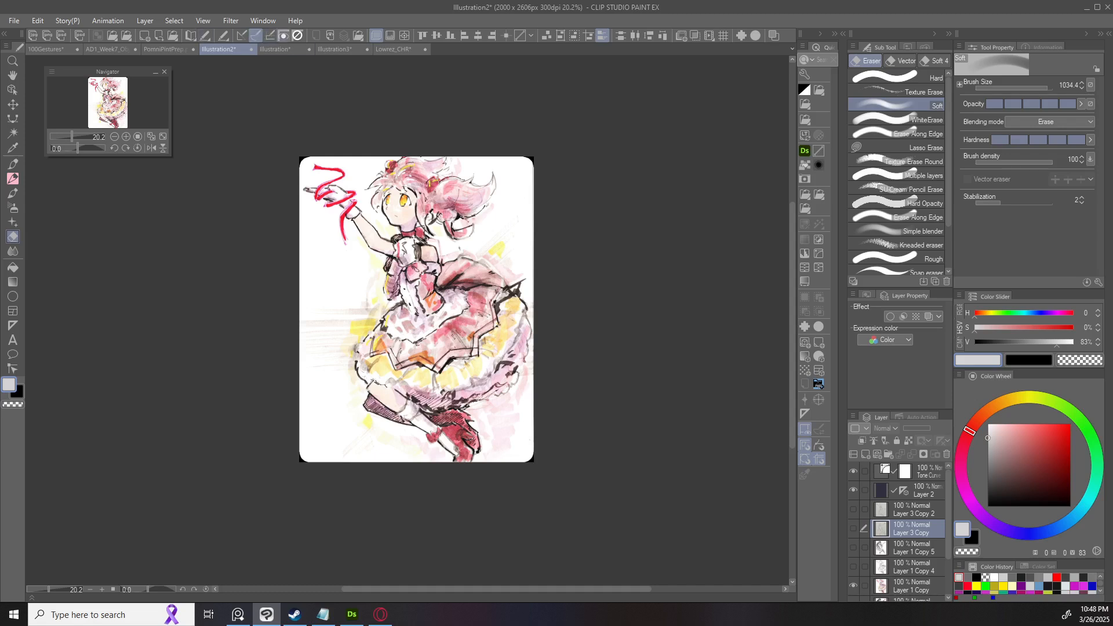
click(274, 49)
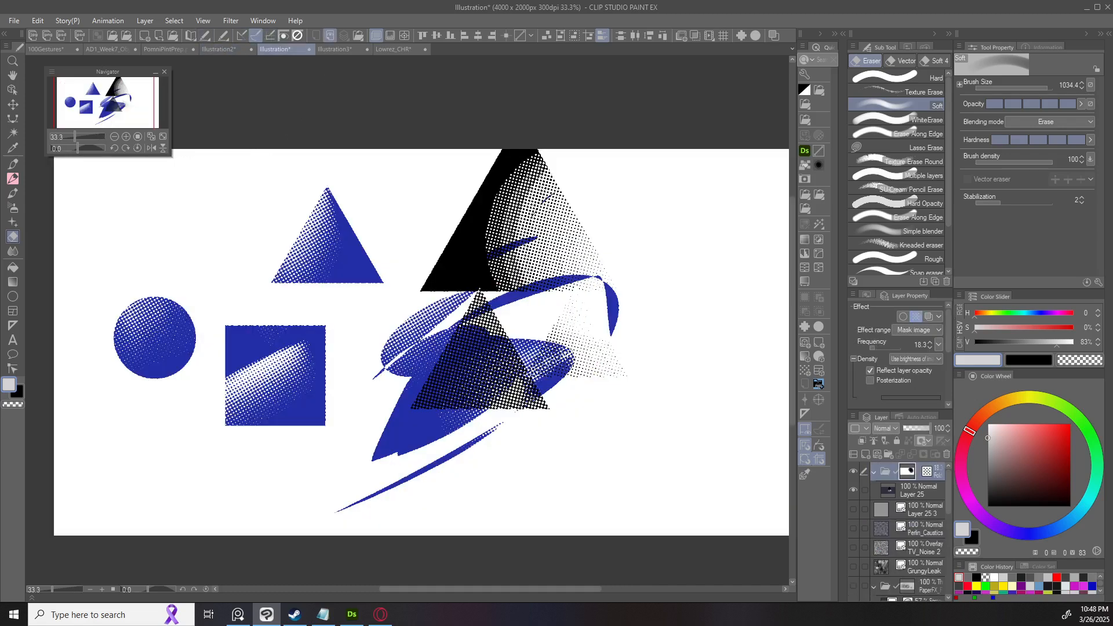
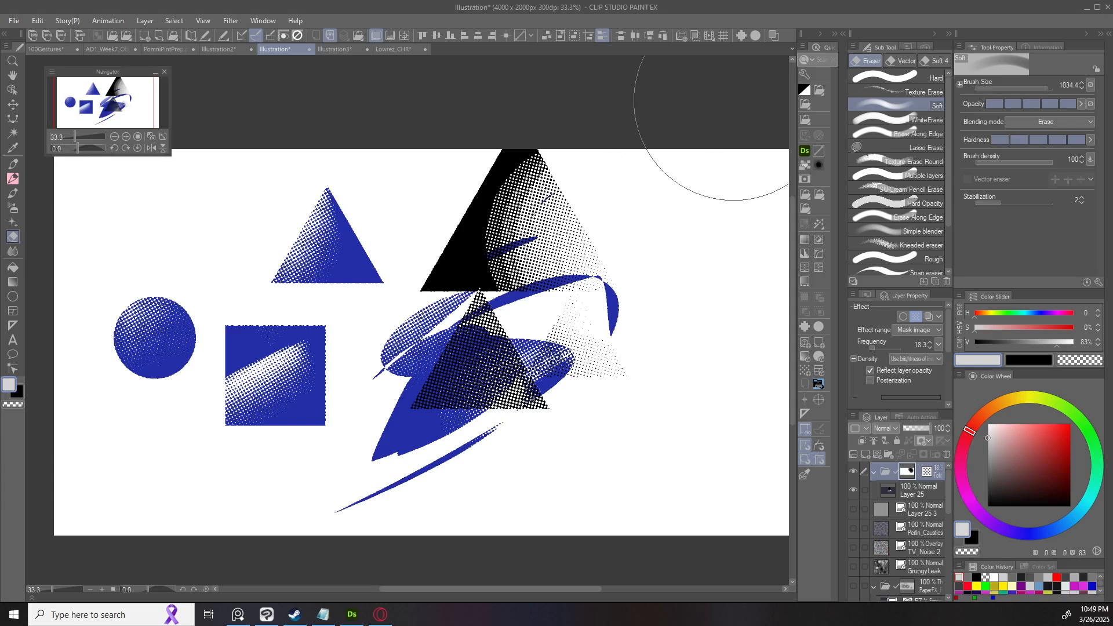
Collapse and hide the toned folder that holds the black and gray triangles, and activate the Object tool.
scroll(631, 255, down, 1)
scroll(631, 255, down, 1)
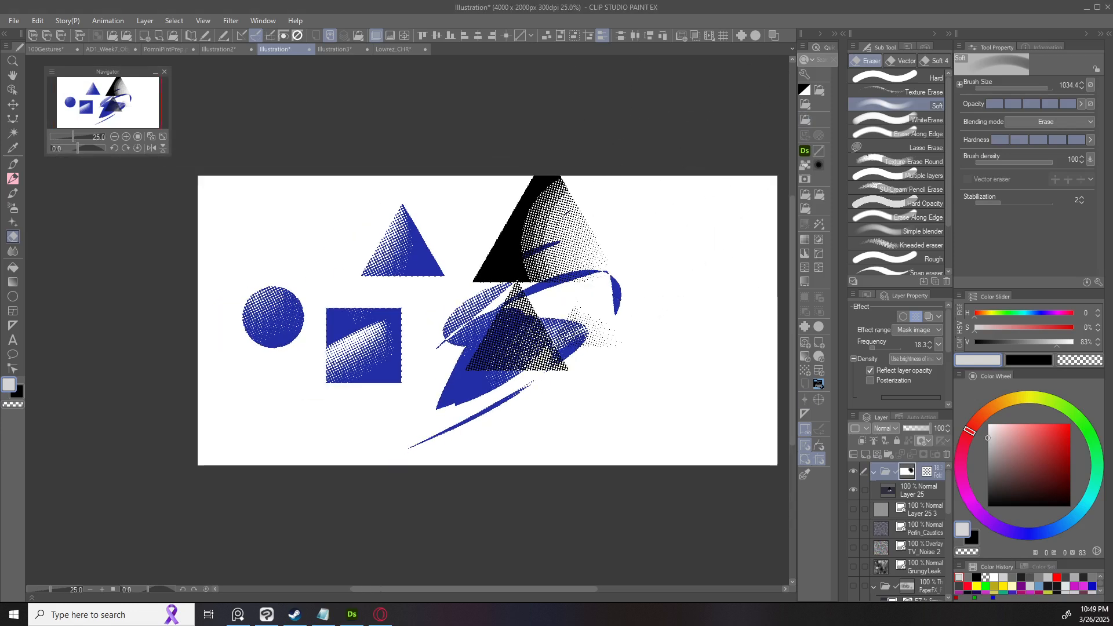
click(874, 472)
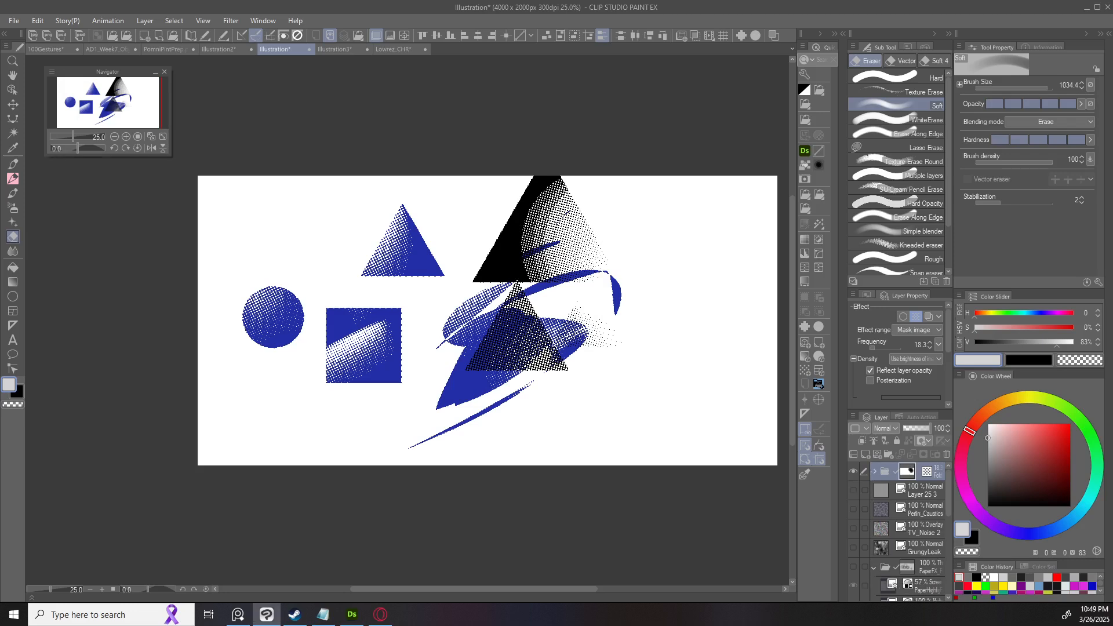
click(852, 471)
drag(656, 261, 576, 280)
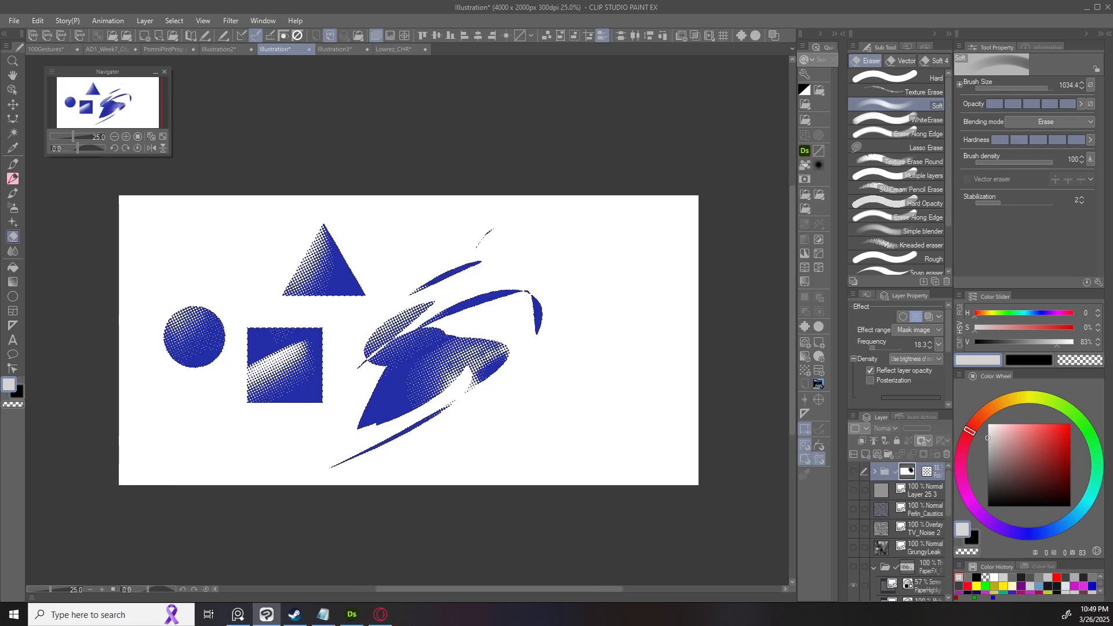
key(o)
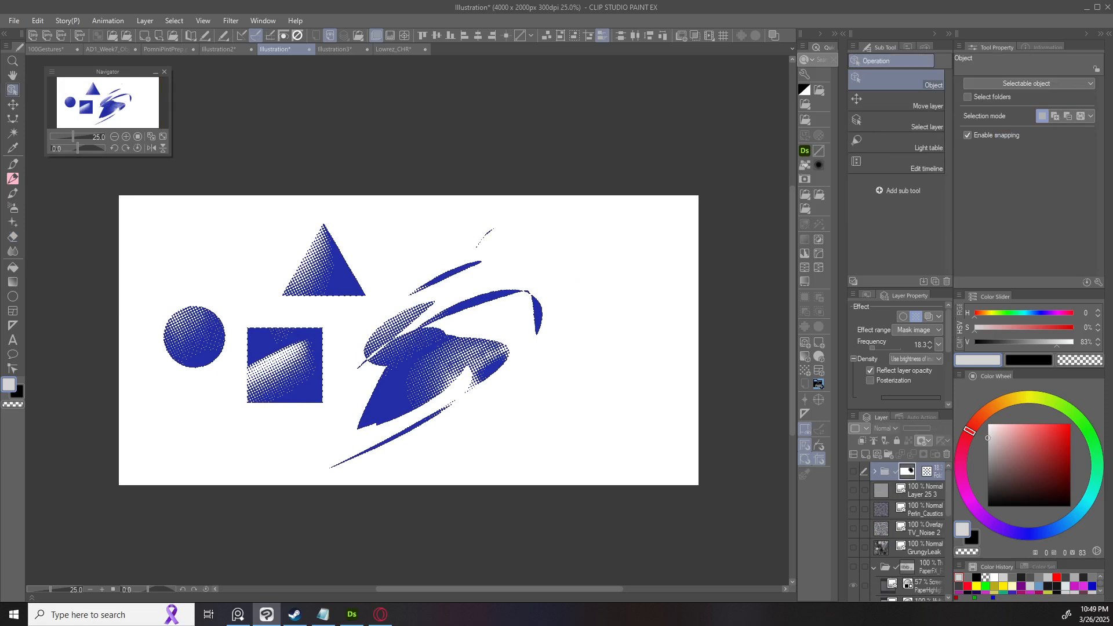
Collapse the folder containing Layers 21 to 24 and toggle its visibility off and on to check the blue shapes.
scroll(898, 533, down, 10)
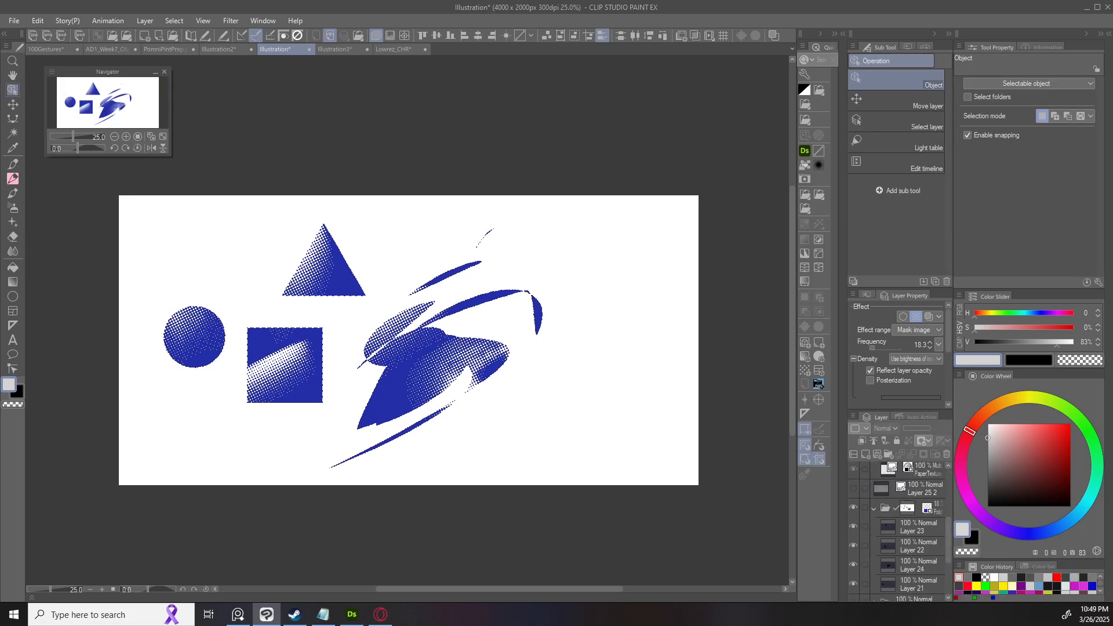
click(873, 507)
click(852, 508)
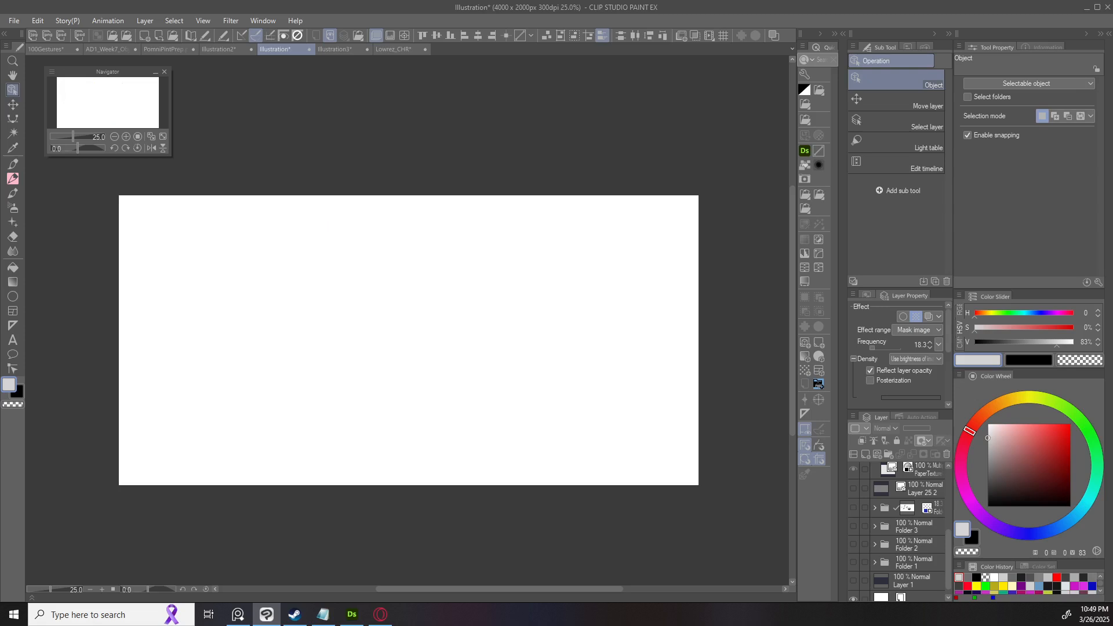
click(853, 507)
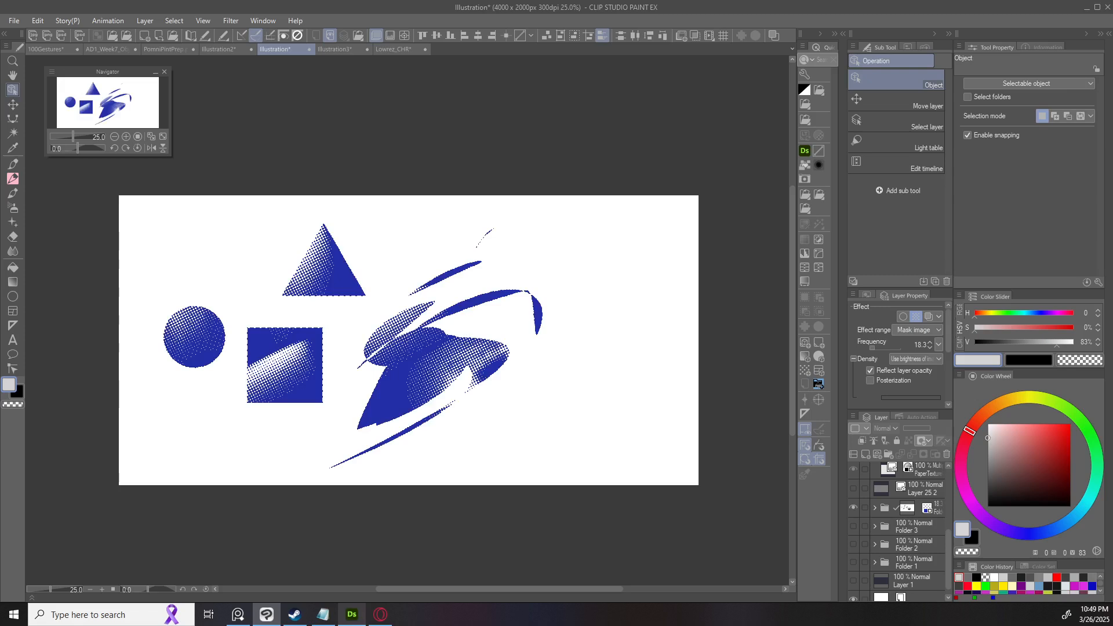
Switch to Substance 3D Designer and examine the Levels node after RT Caustics Grayscale in the 2D view.
mouse_move(352, 614)
click(352, 615)
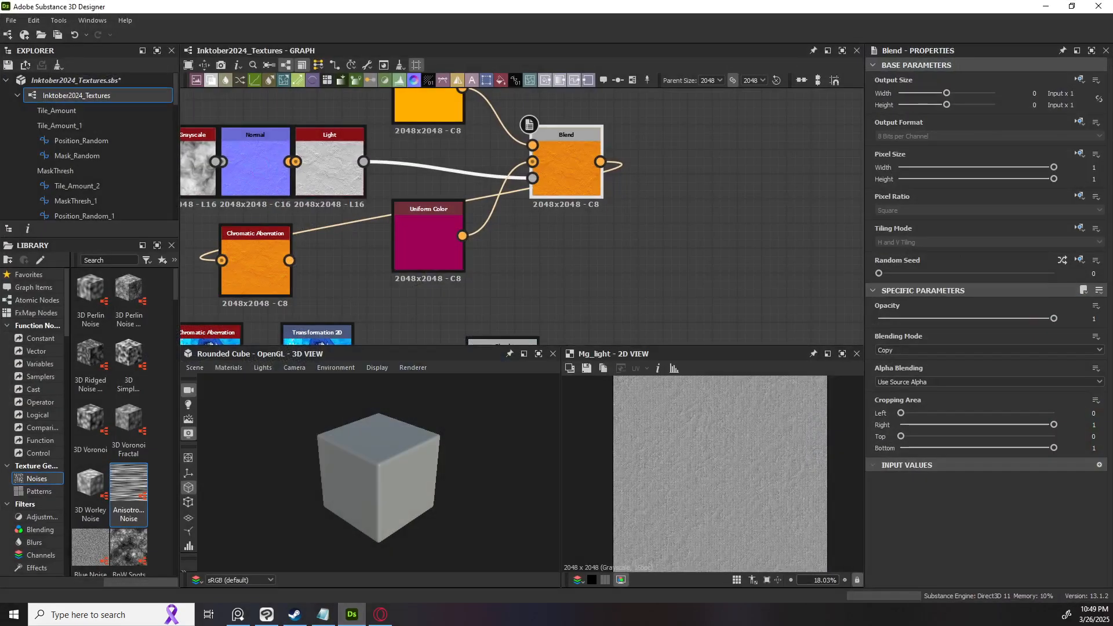
scroll(633, 269, down, 7)
drag(633, 269, 466, 177)
scroll(464, 275, up, 3)
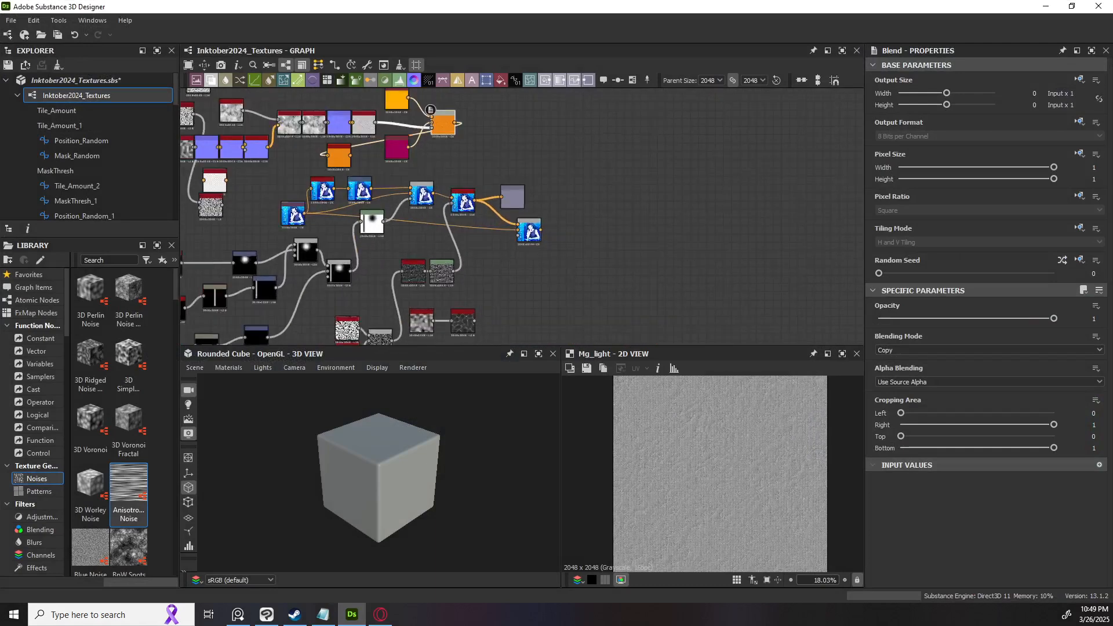
scroll(462, 280, up, 3)
click(432, 269)
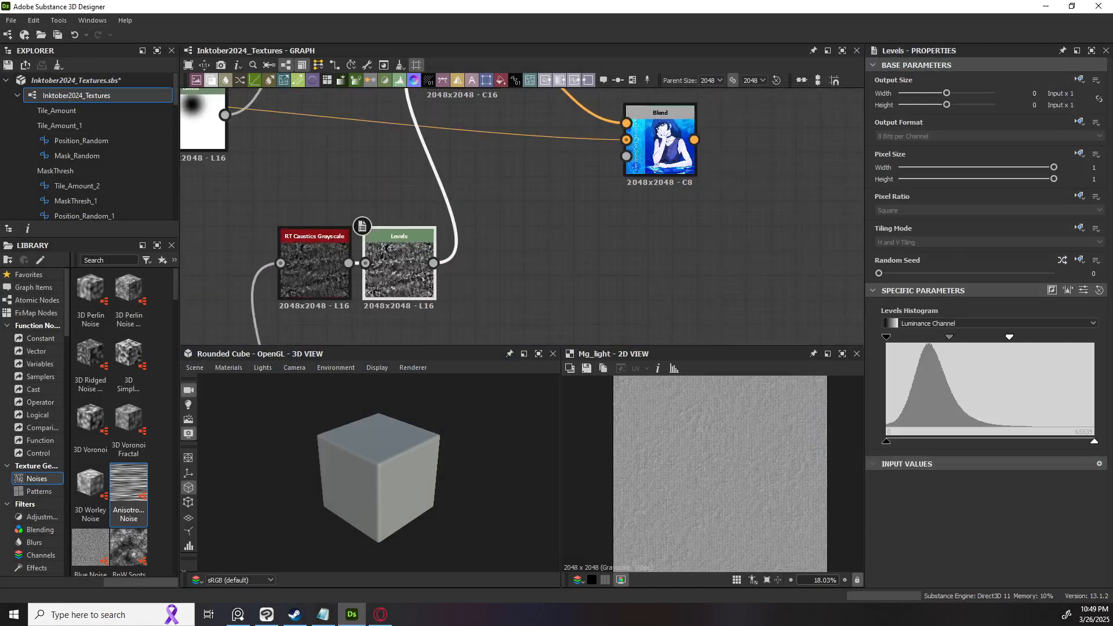
double_click(400, 290)
scroll(672, 467, up, 4)
scroll(673, 466, down, 5)
key(space)
scroll(712, 473, down, 2)
scroll(712, 473, up, 2)
key(space)
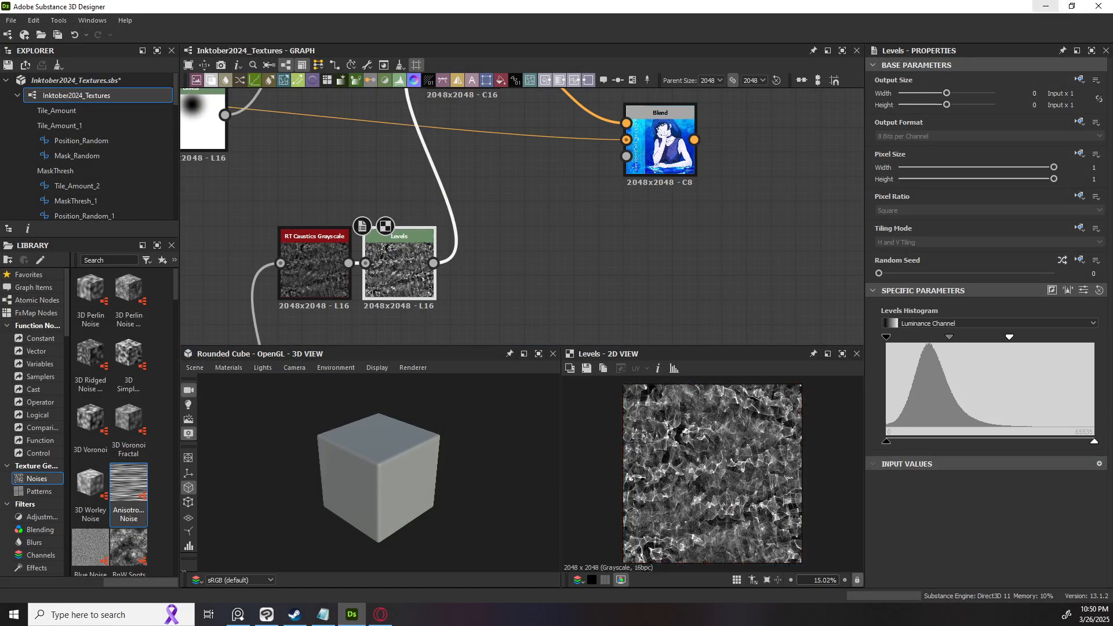
Switch back to the halftone shapes illustration in Clip Studio Paint.
click(1045, 7)
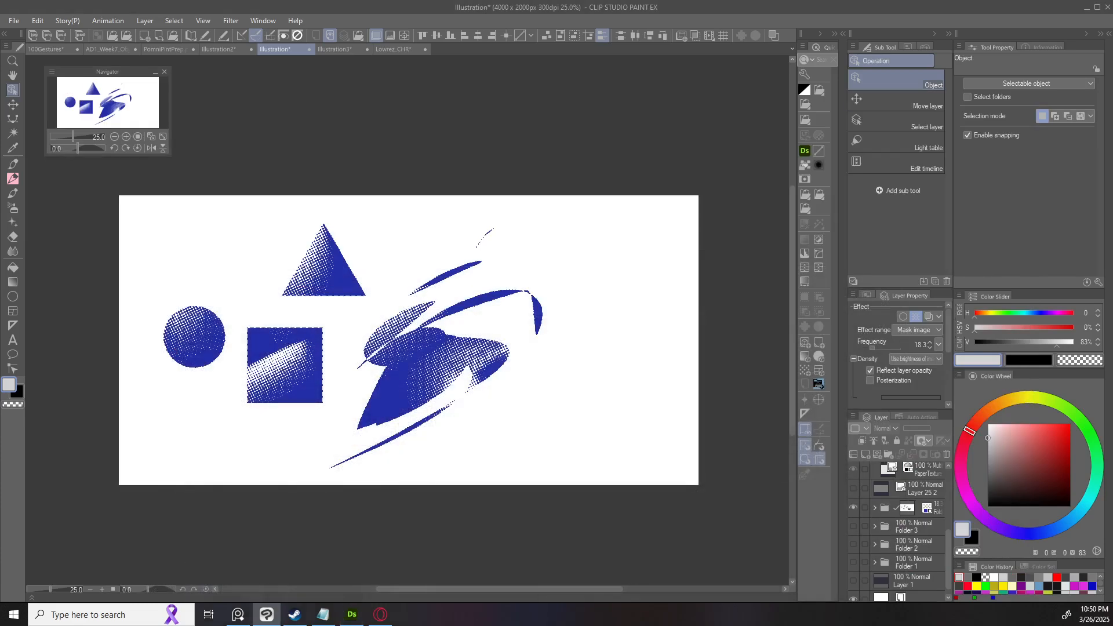
drag(408, 340, 413, 365)
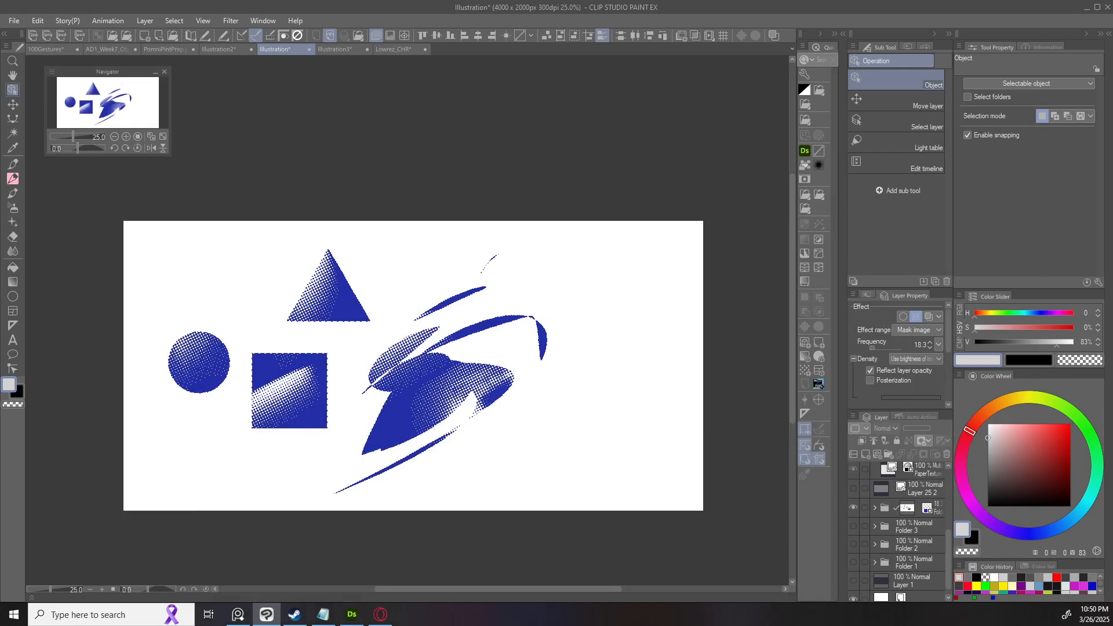
drag(412, 365, 452, 380)
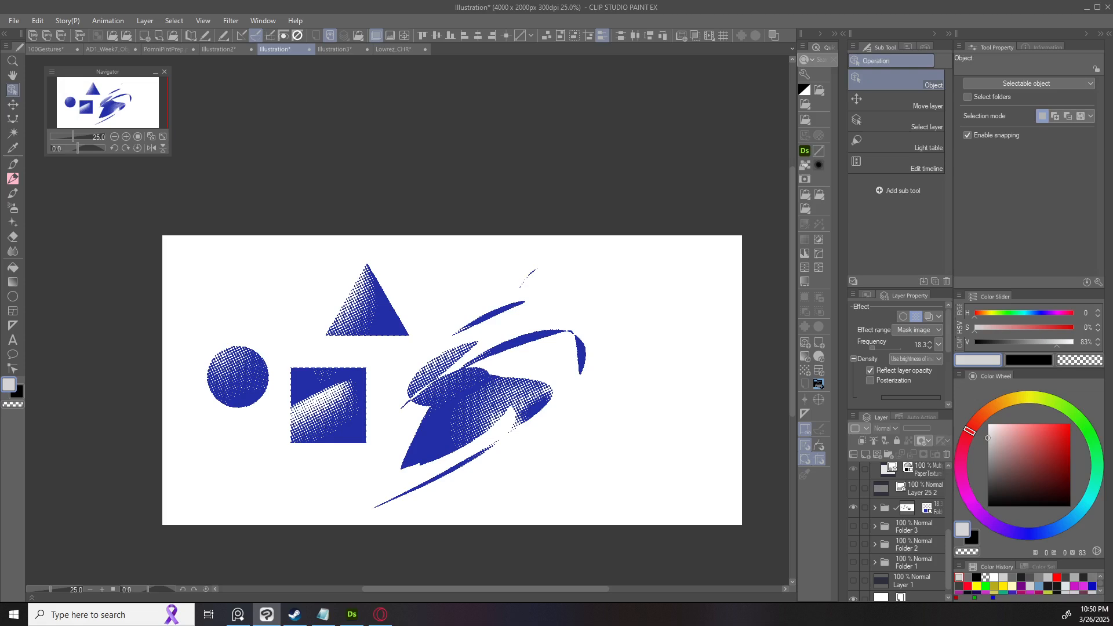
drag(452, 380, 431, 365)
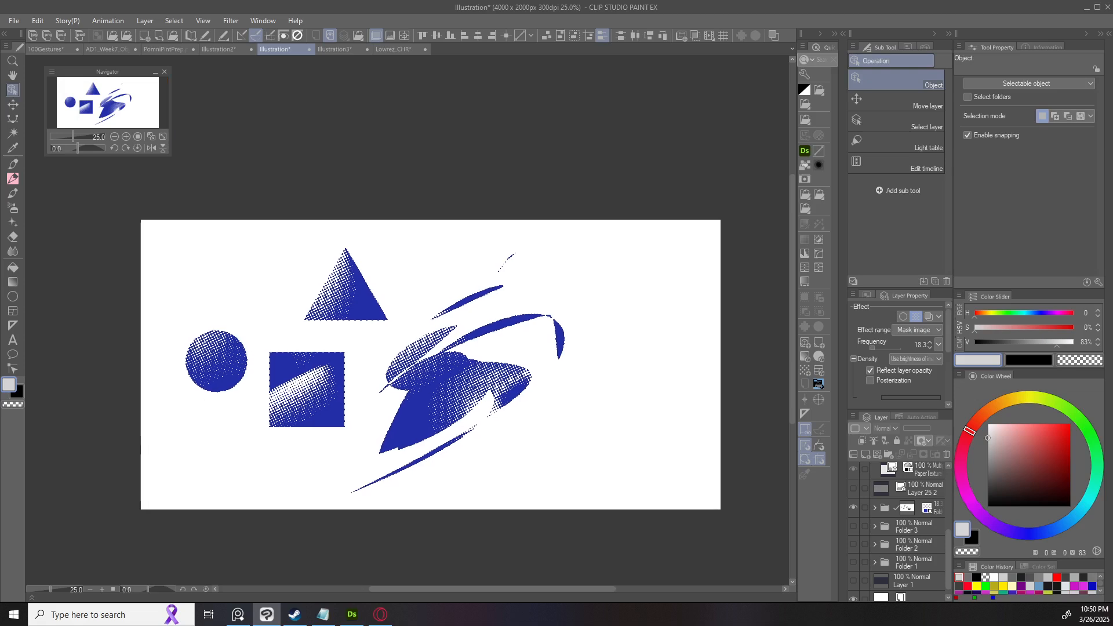